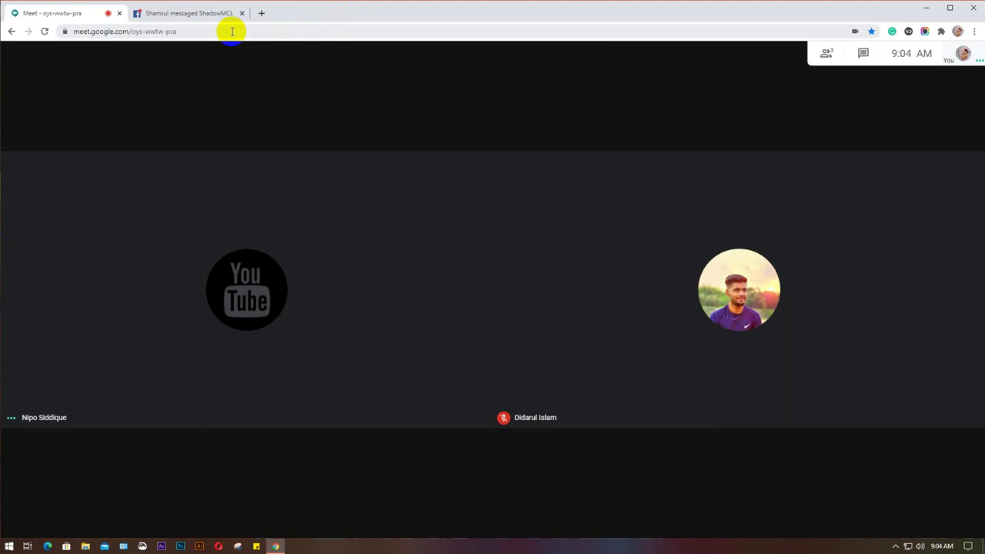
Sign in to the institute's Gmail in a new incognito window with the saved e-mail and password.
key(ctrl+shift+n)
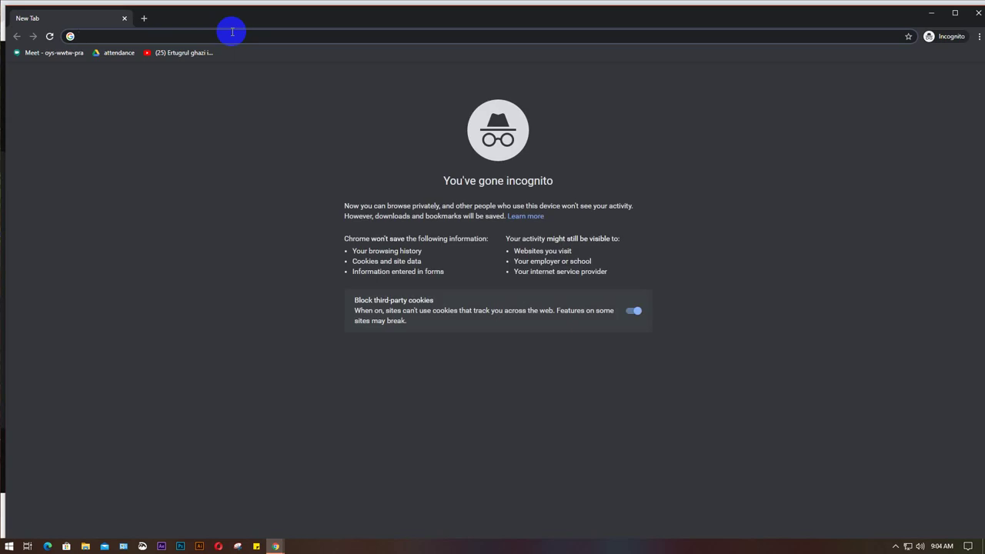
text(g)
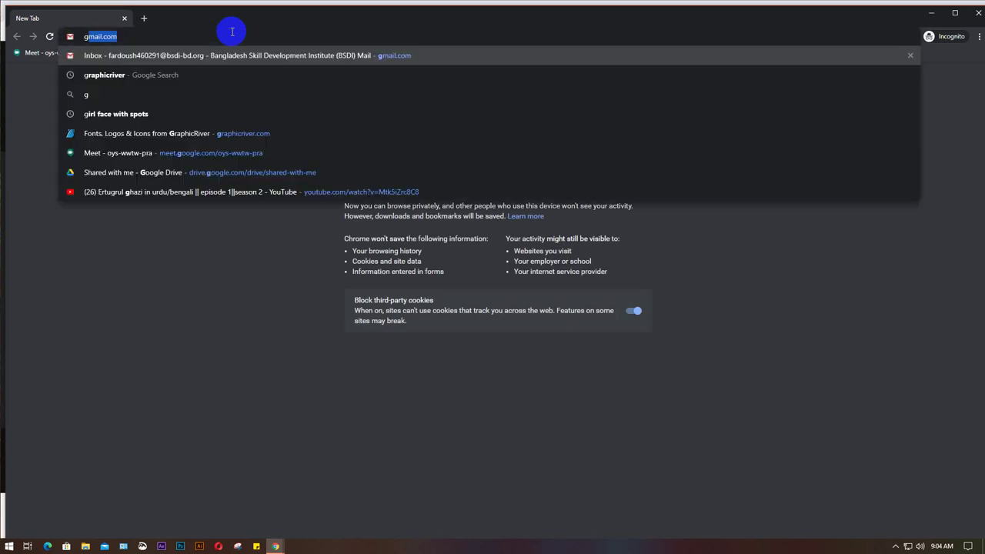
key(Return)
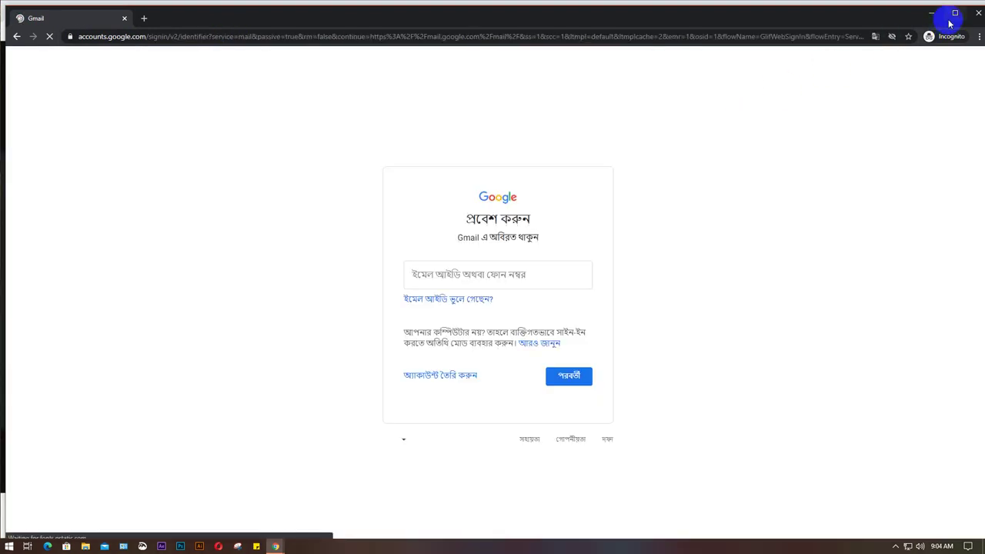
click(954, 13)
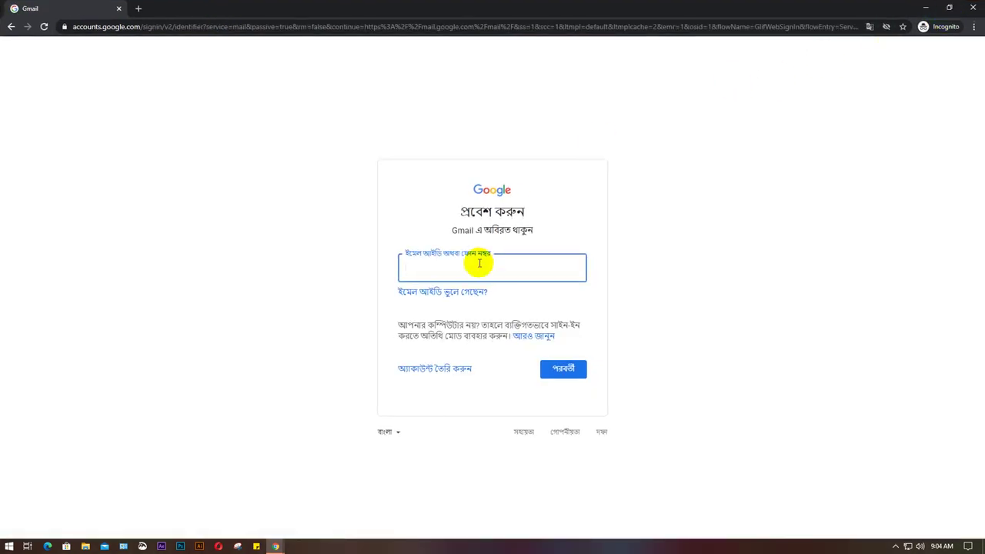
click(478, 263)
click(462, 298)
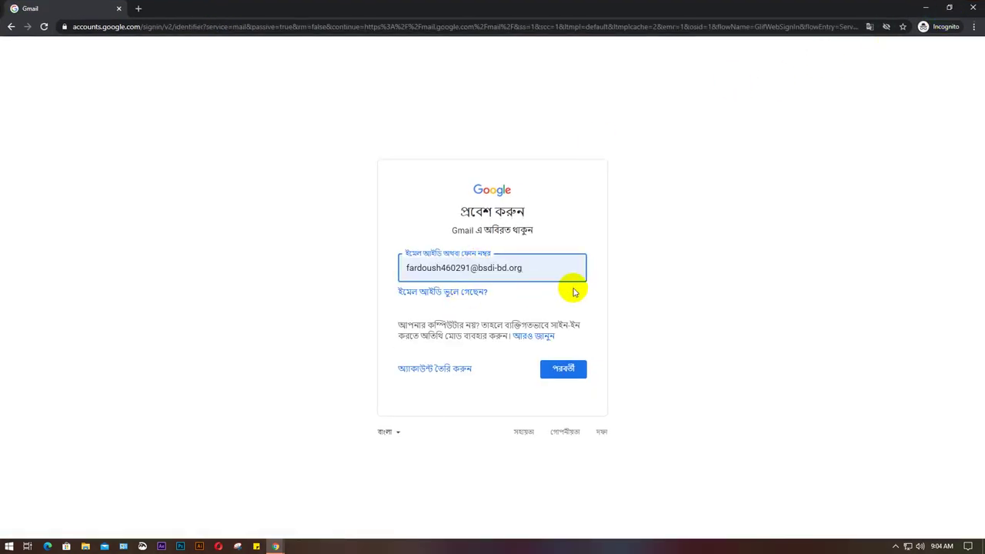
key(Return)
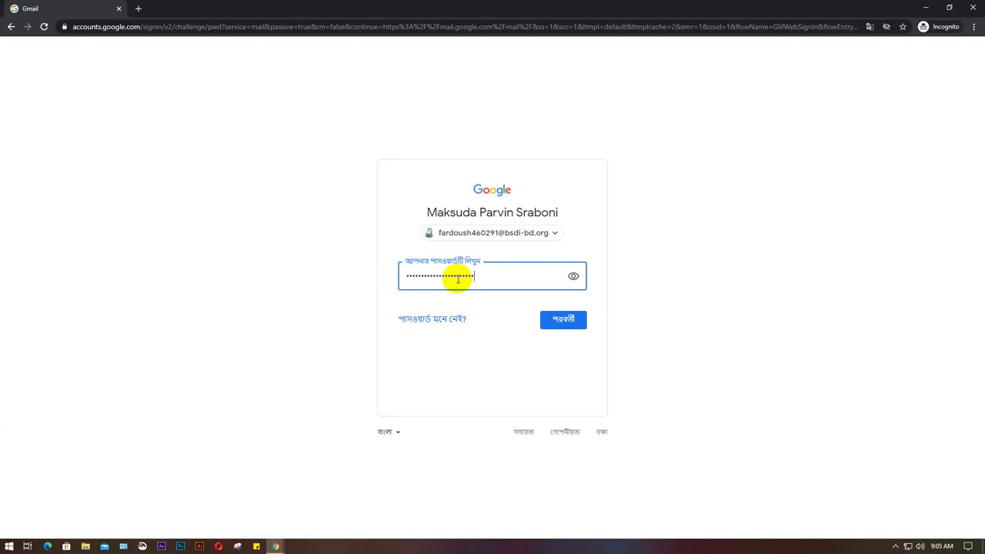
key(Return)
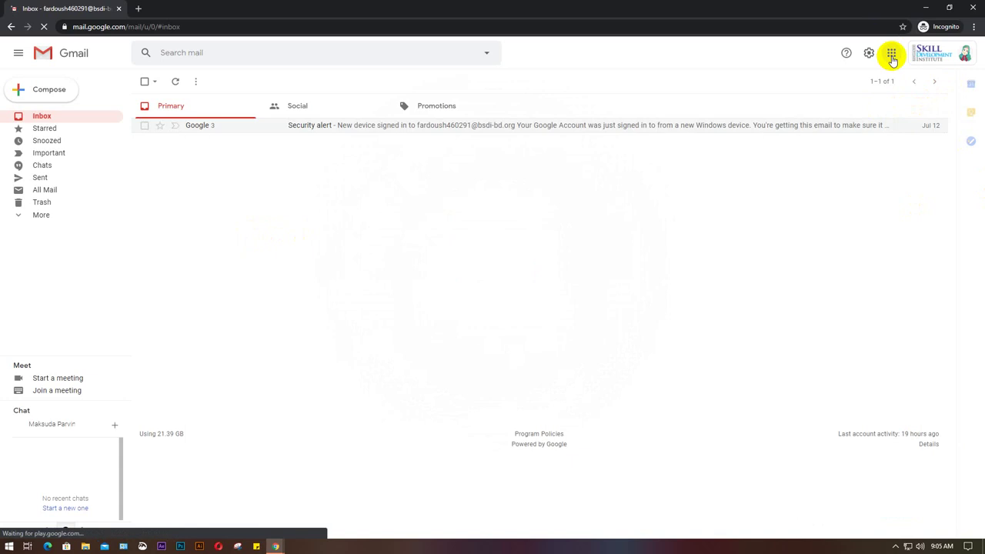
Open Google Drive in a new tab from the Google apps grid.
click(891, 52)
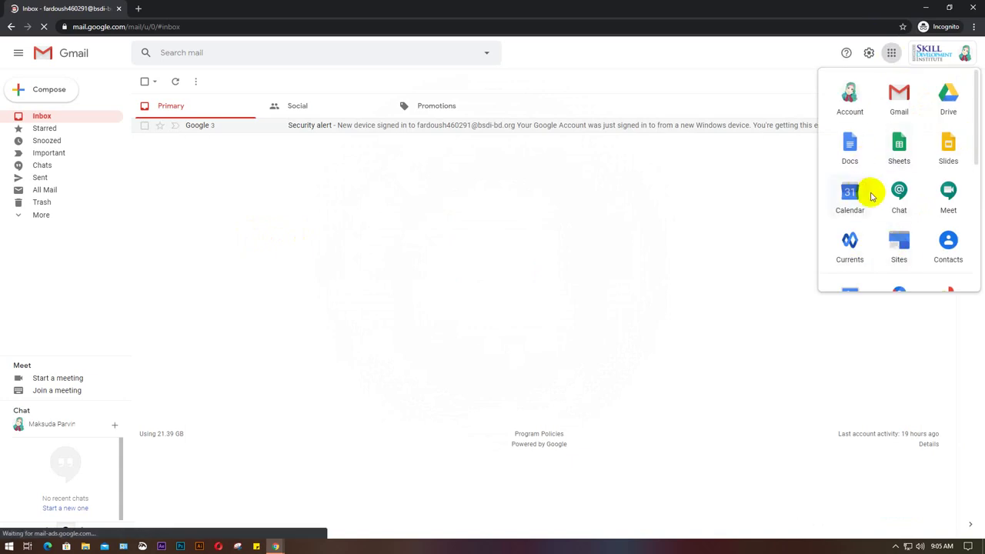
scroll(892, 201, down, 2)
scroll(897, 206, up, 3)
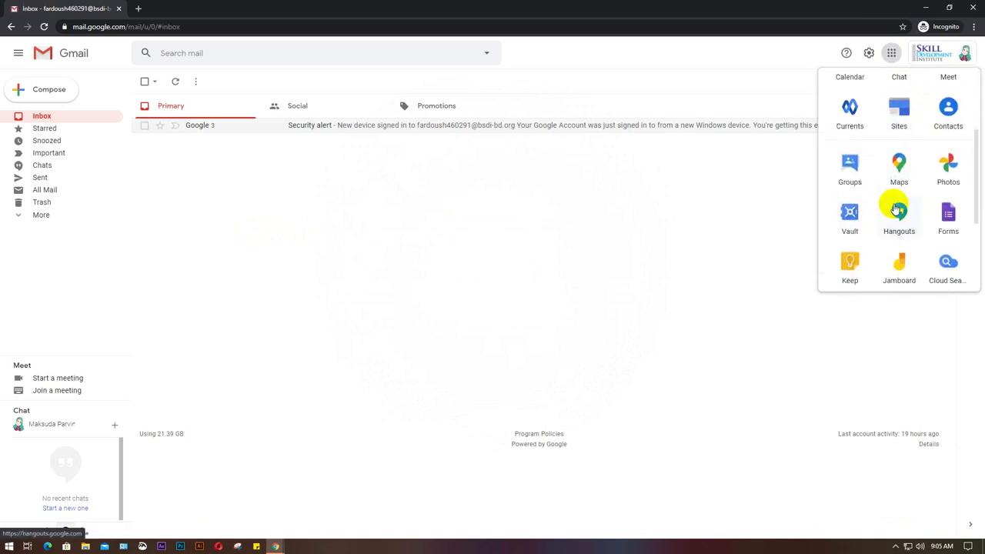
click(947, 99)
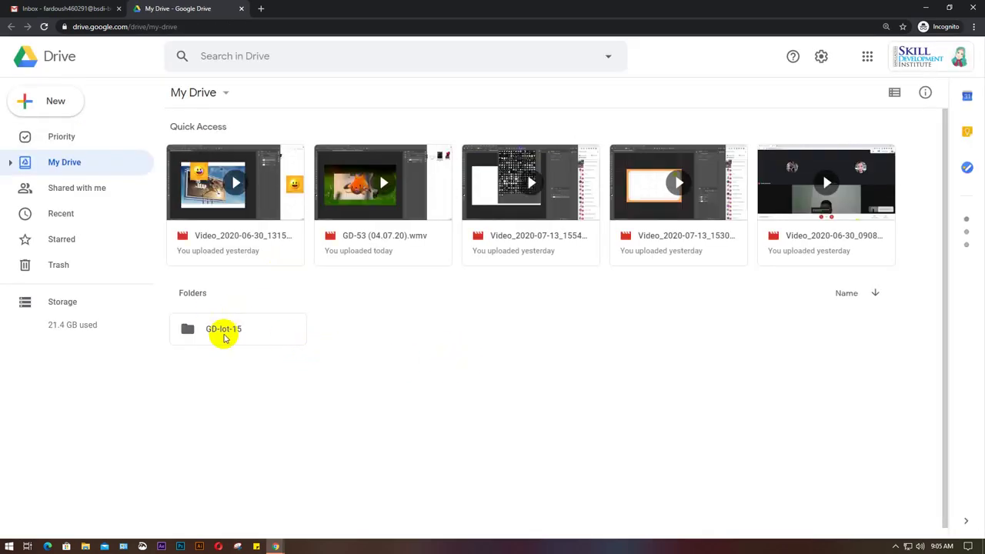
Browse GD-lot-15 and its GD-54 (4pm-6pm) batch folder, then bring up GD-lot-15's actions.
click(226, 332)
double_click(226, 331)
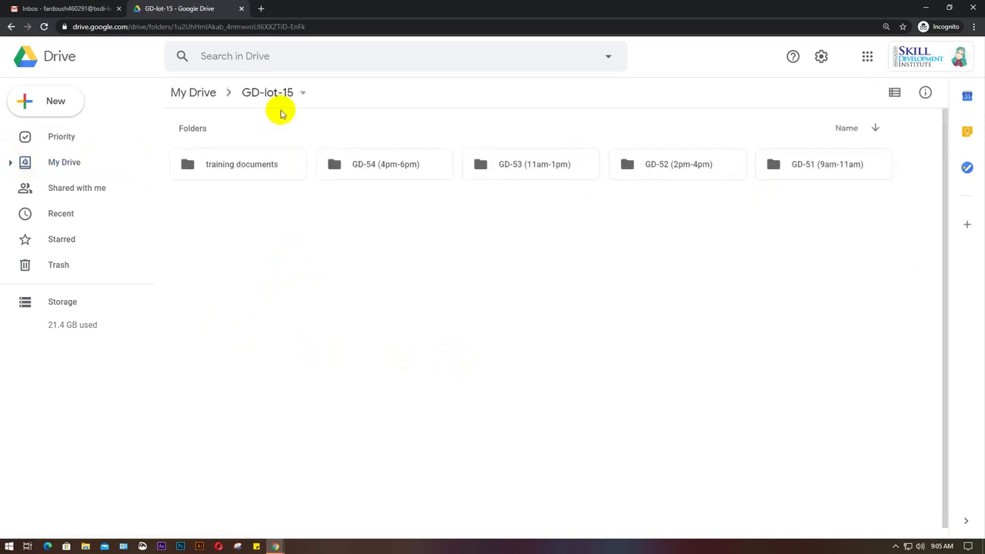
click(386, 167)
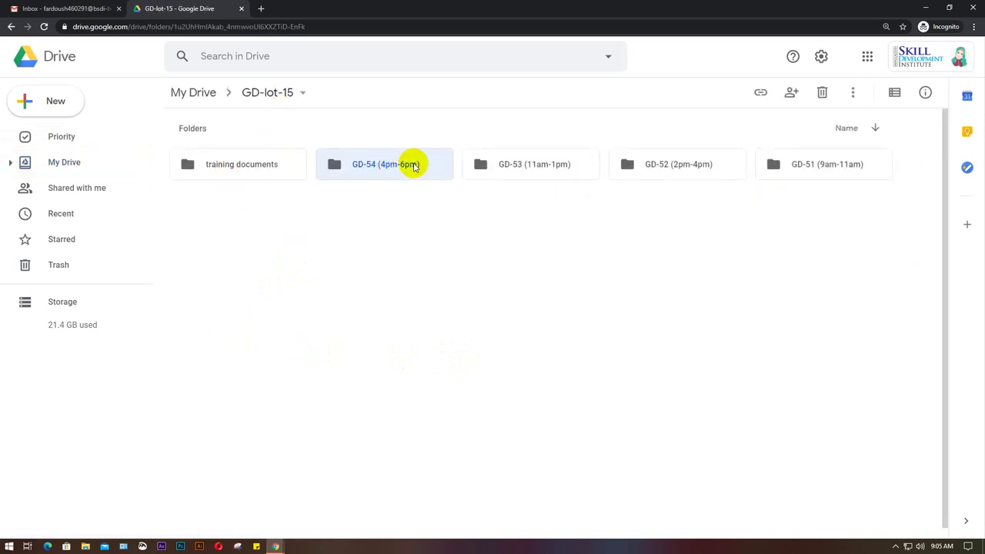
click(549, 170)
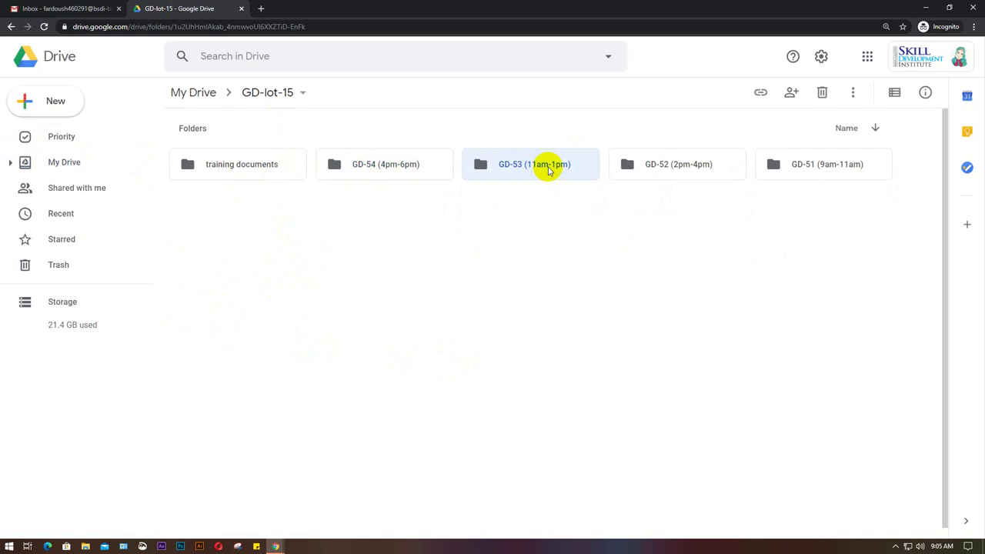
double_click(424, 170)
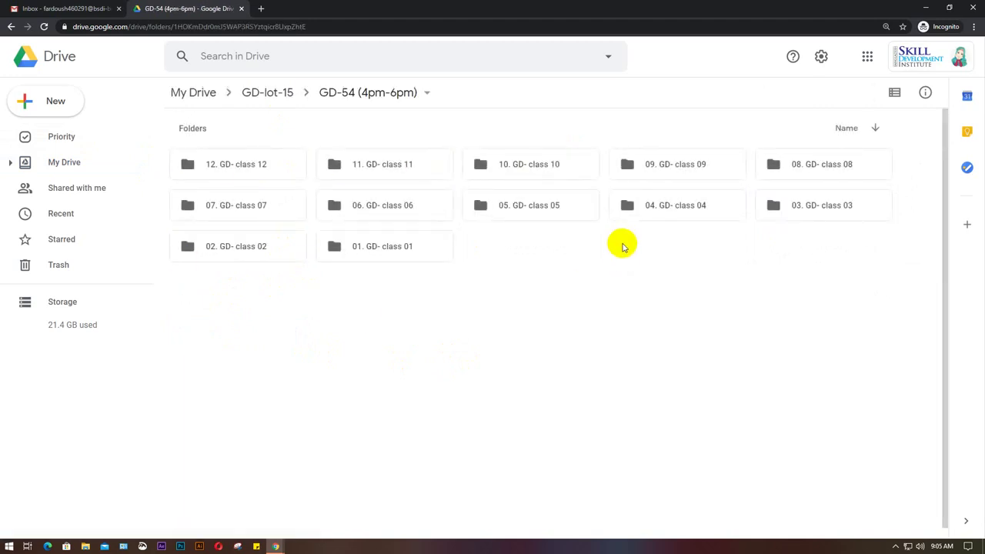
click(275, 97)
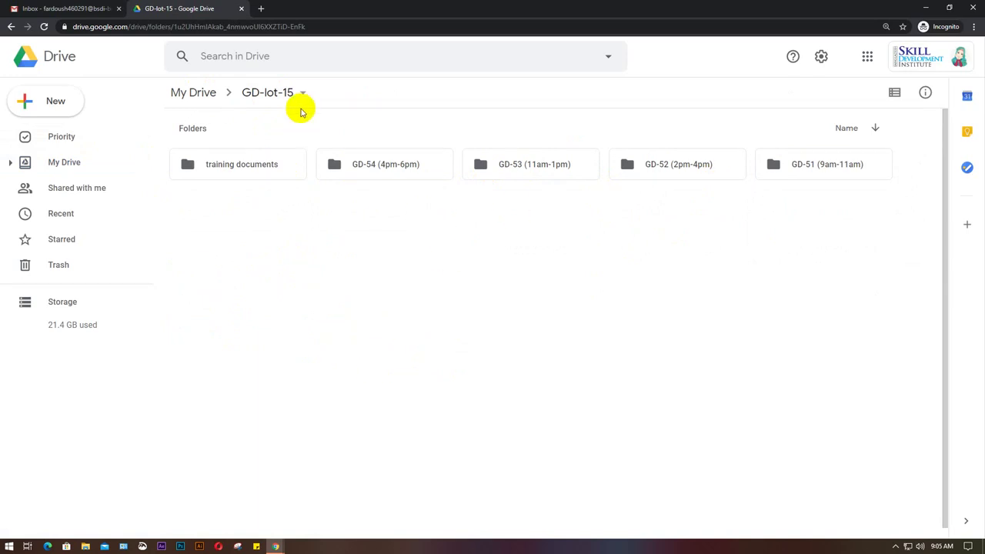
click(261, 93)
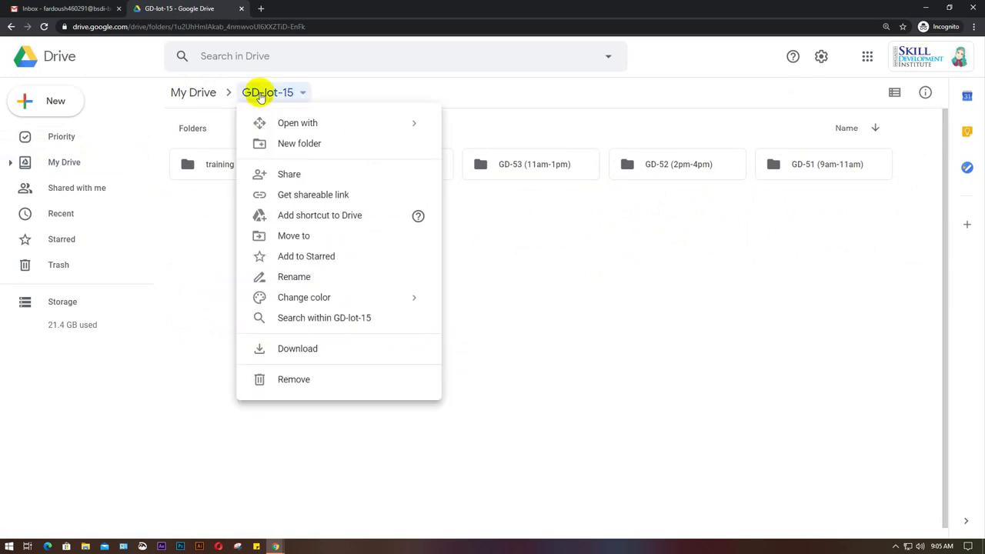
Set GD-lot-15's link sharing to Anyone with the link, keeping Viewer access.
click(308, 194)
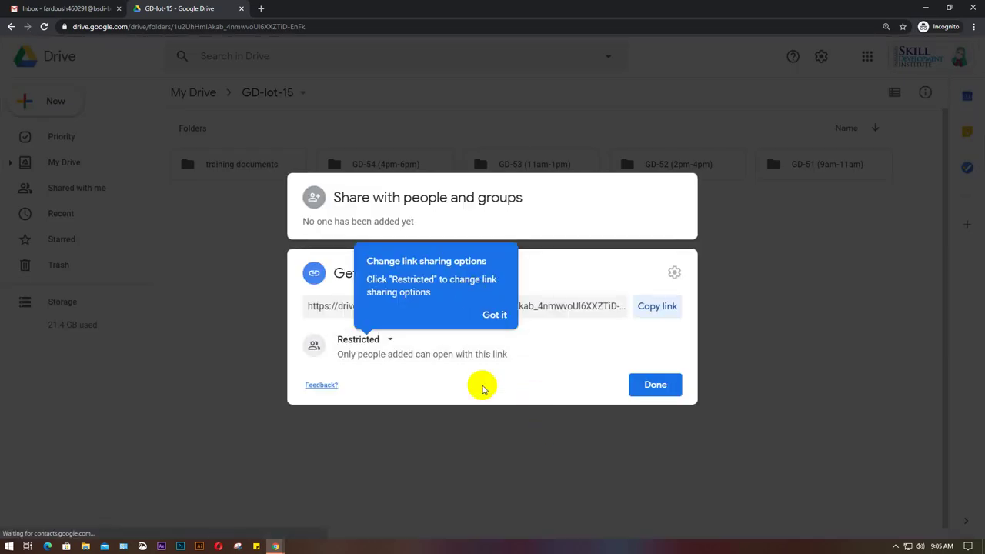
click(390, 341)
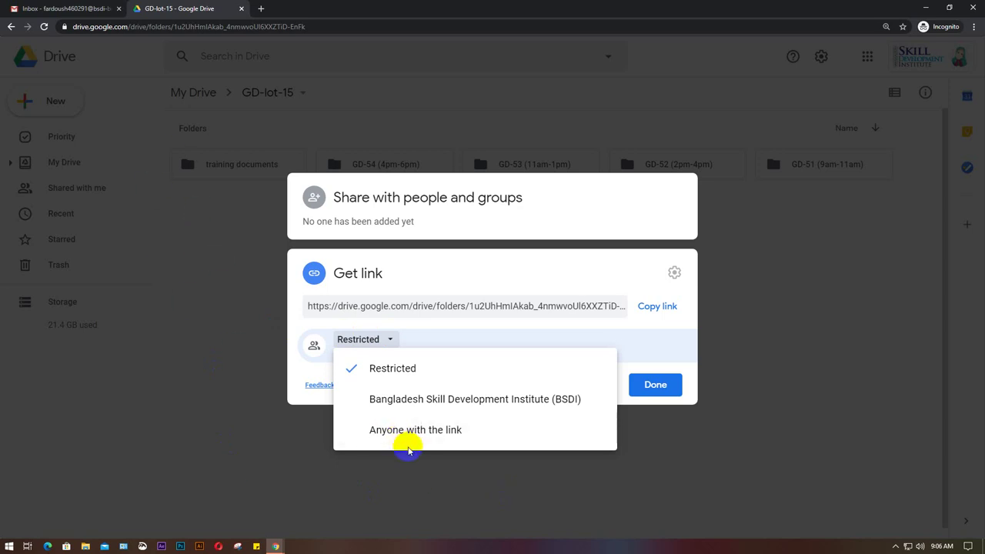
click(449, 431)
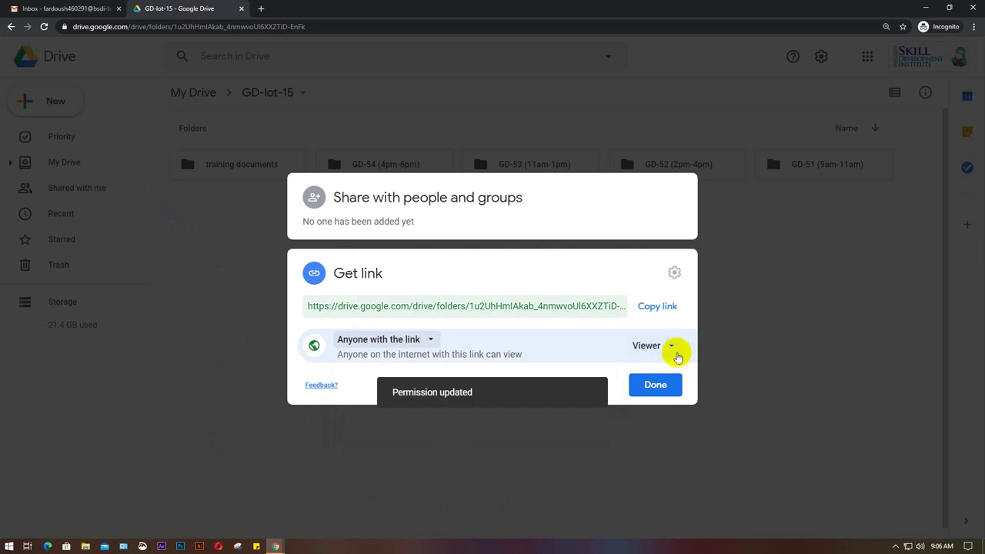
click(672, 348)
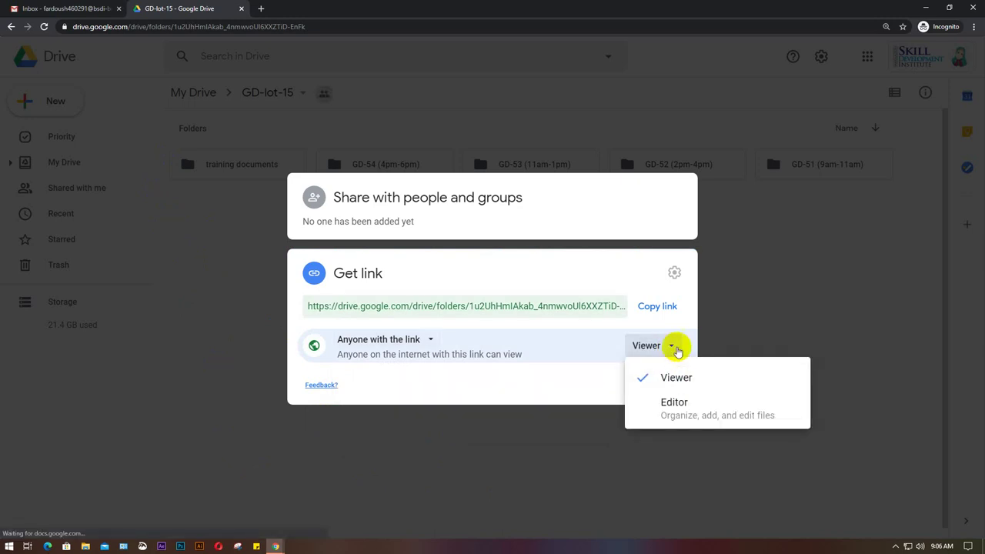
click(674, 347)
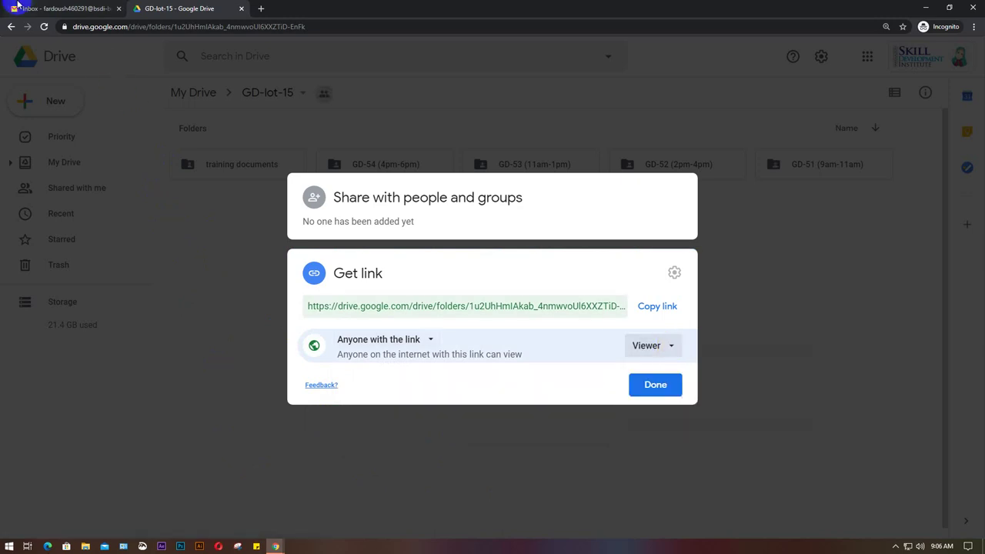
Check the Google Meet call, then copy the GD-lot-15 share link.
mouse_move(273, 546)
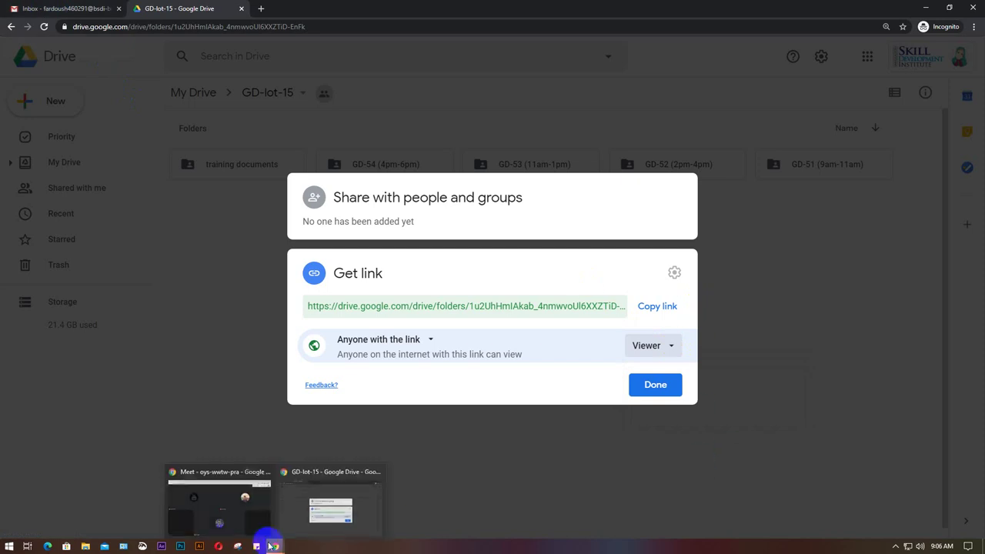
click(220, 508)
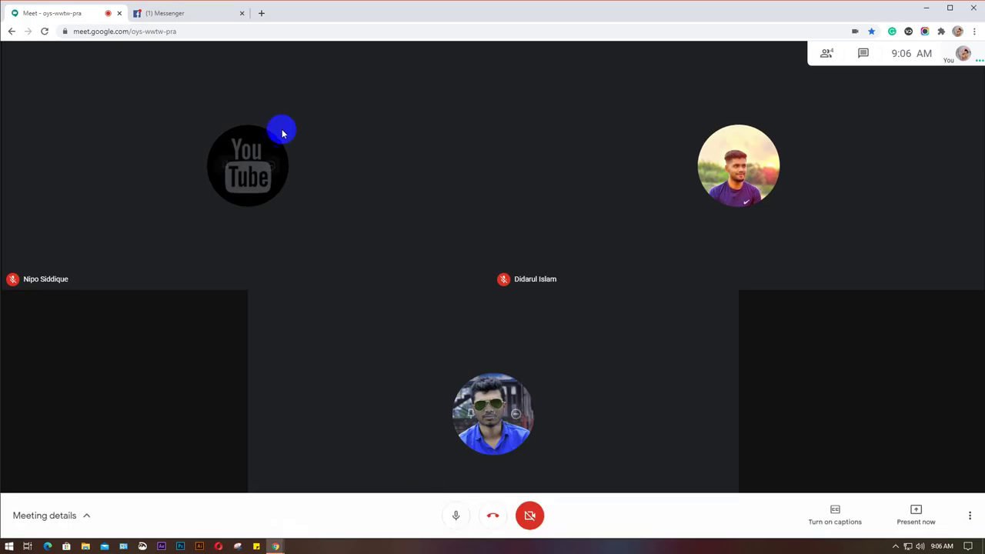
mouse_move(276, 544)
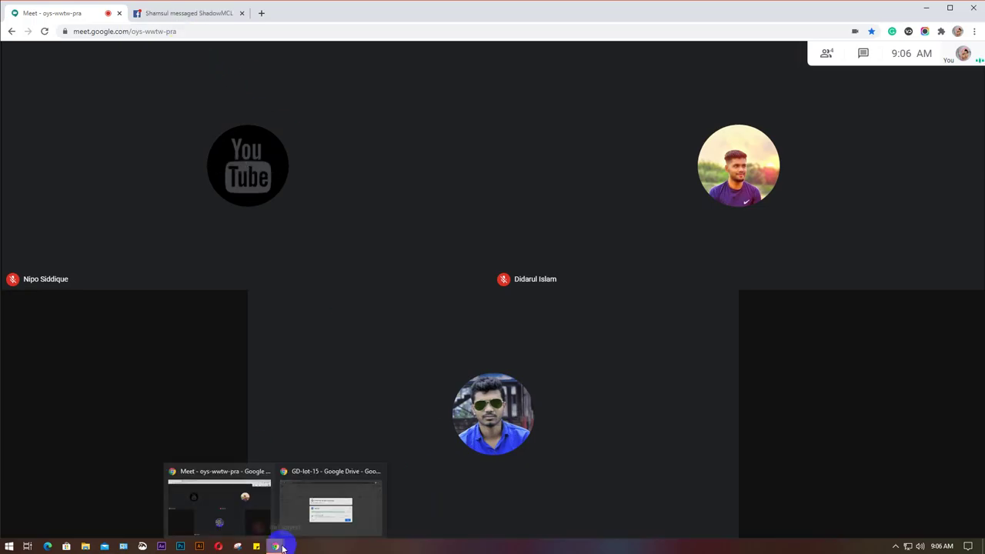
click(329, 506)
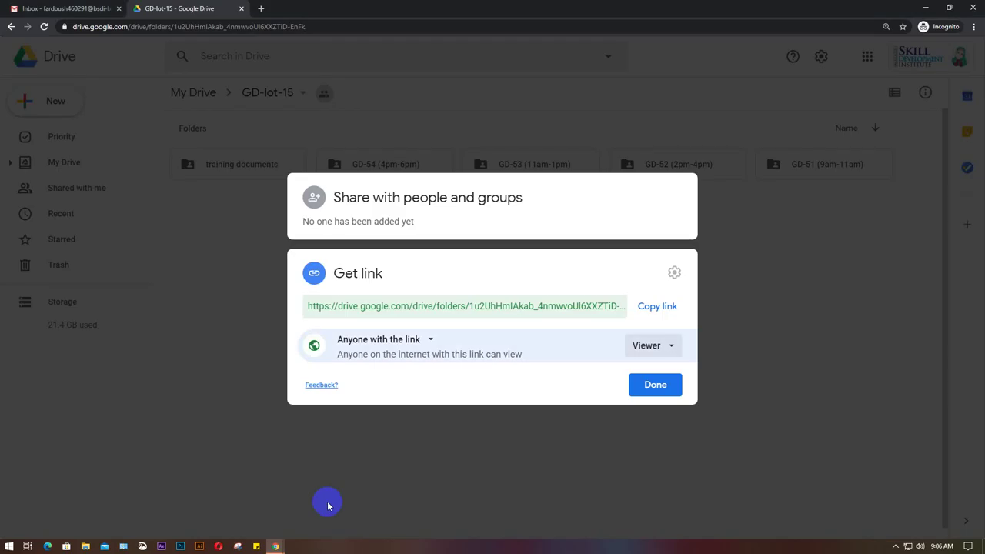
click(659, 307)
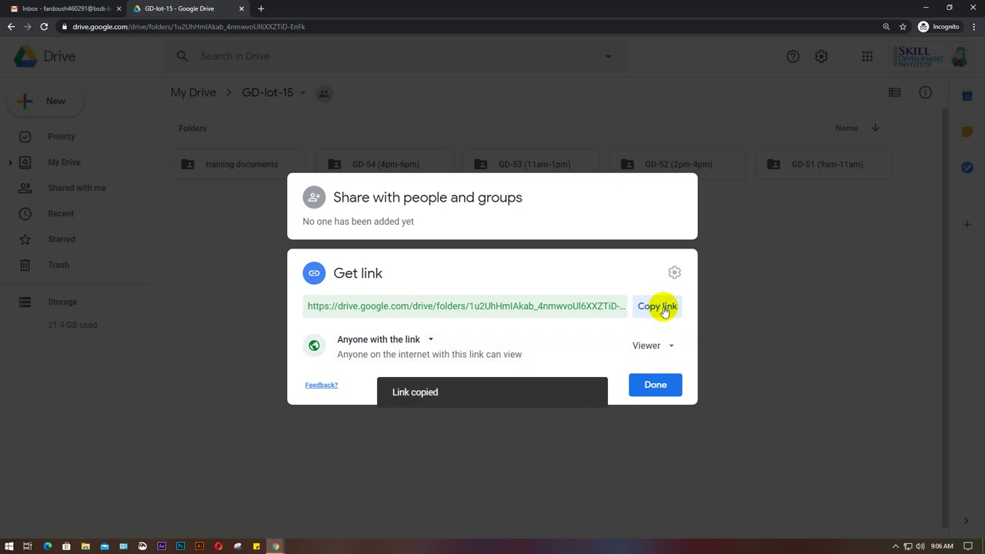
click(663, 306)
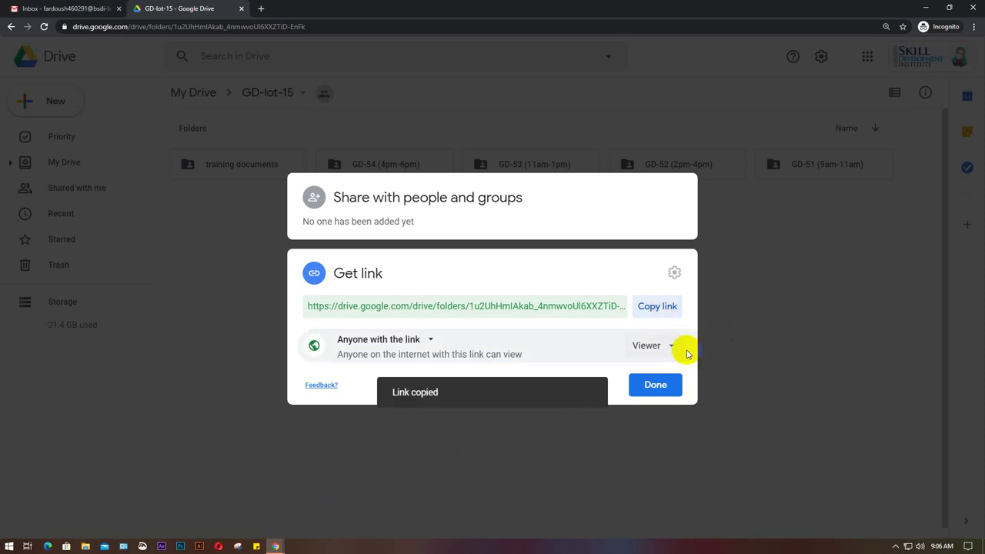
Close the sharing settings, sign out of Gmail, and close the incognito window.
click(648, 388)
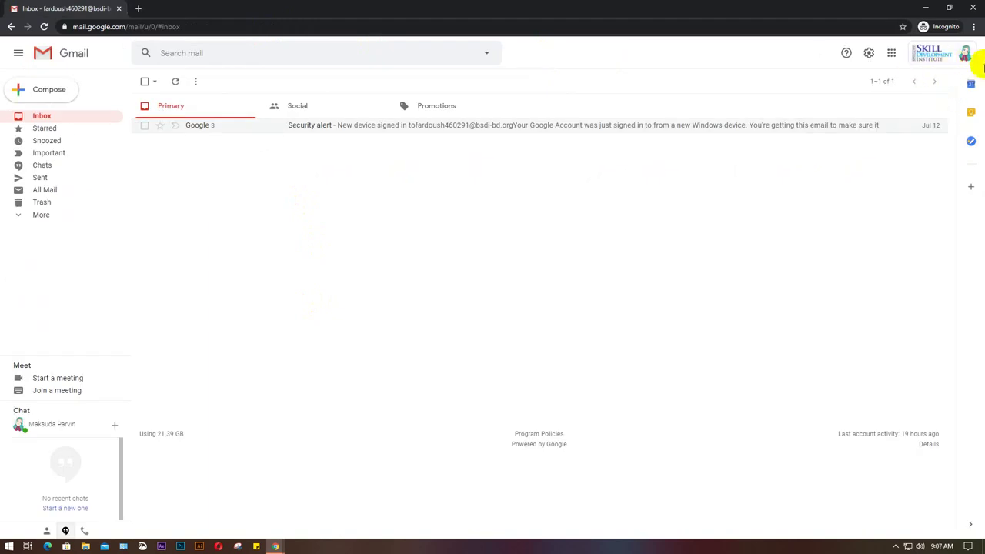
click(967, 56)
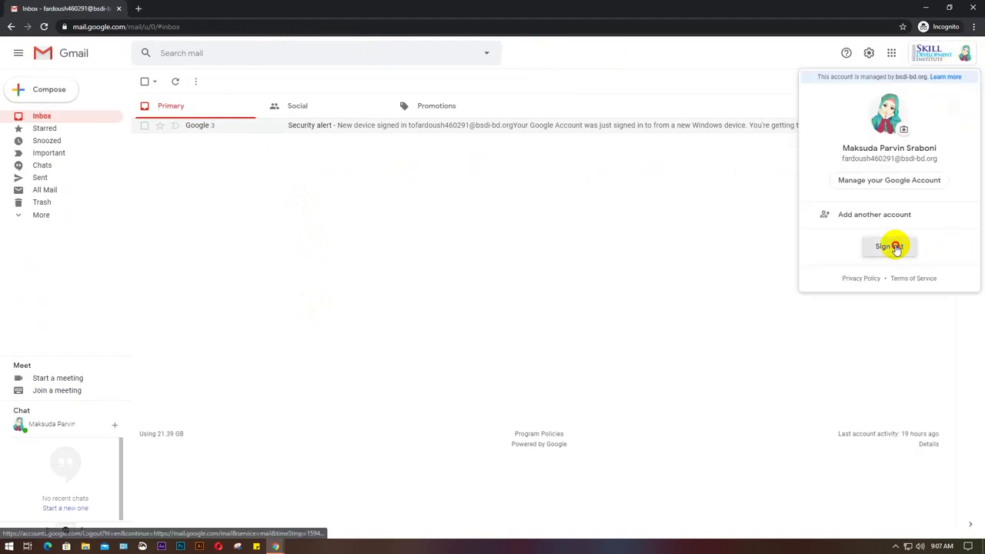
click(895, 246)
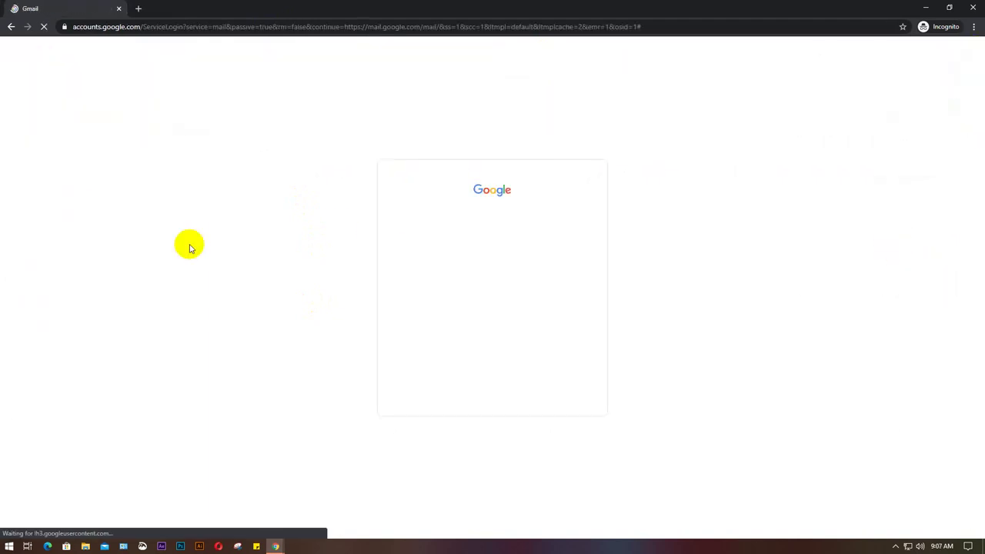
click(973, 8)
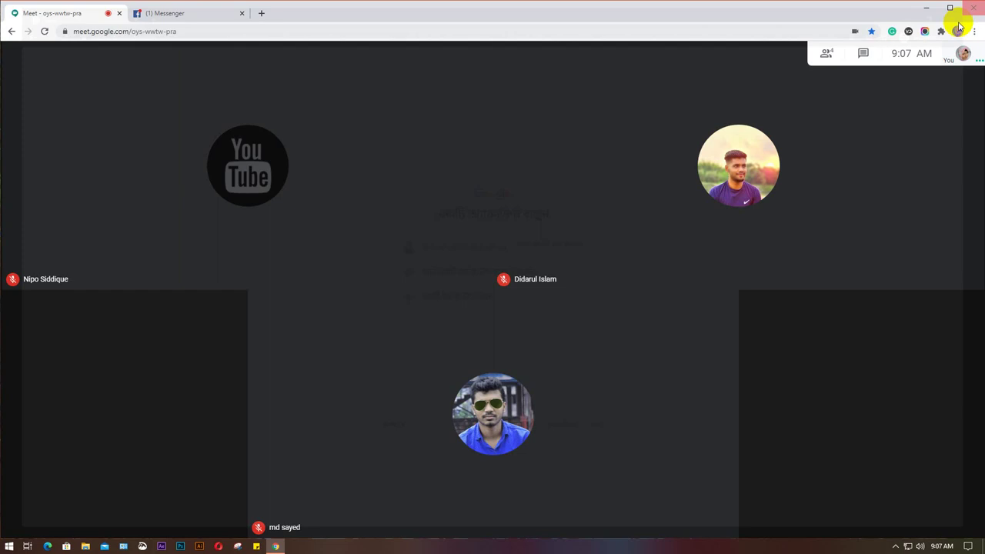
Present the entire screen in Google Meet, check participants, and go to the Messenger tab.
click(917, 512)
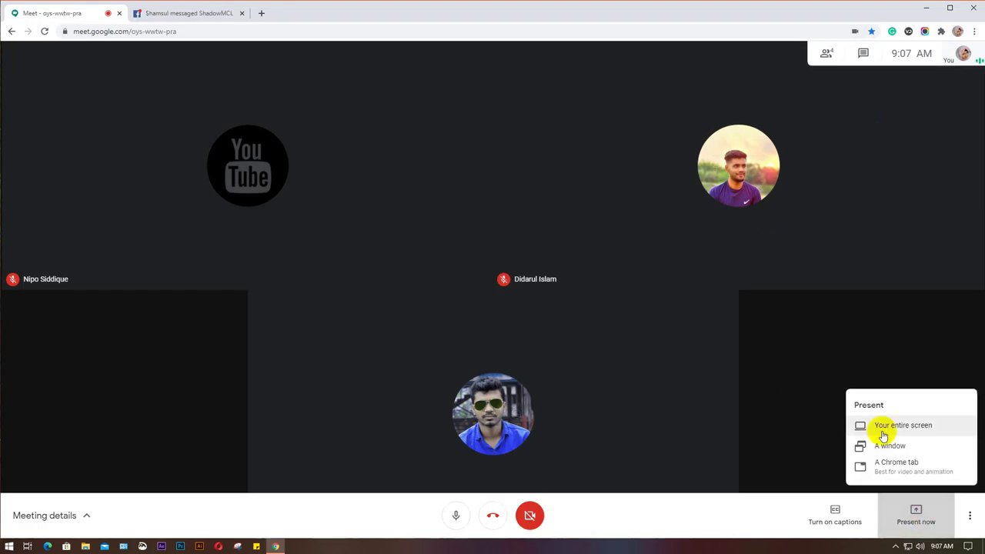
click(895, 425)
click(485, 191)
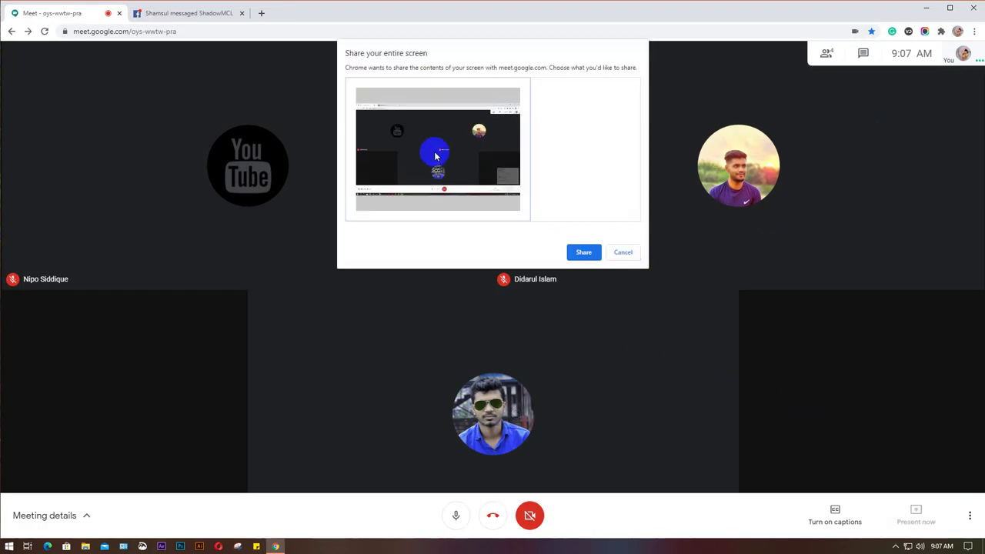
click(583, 250)
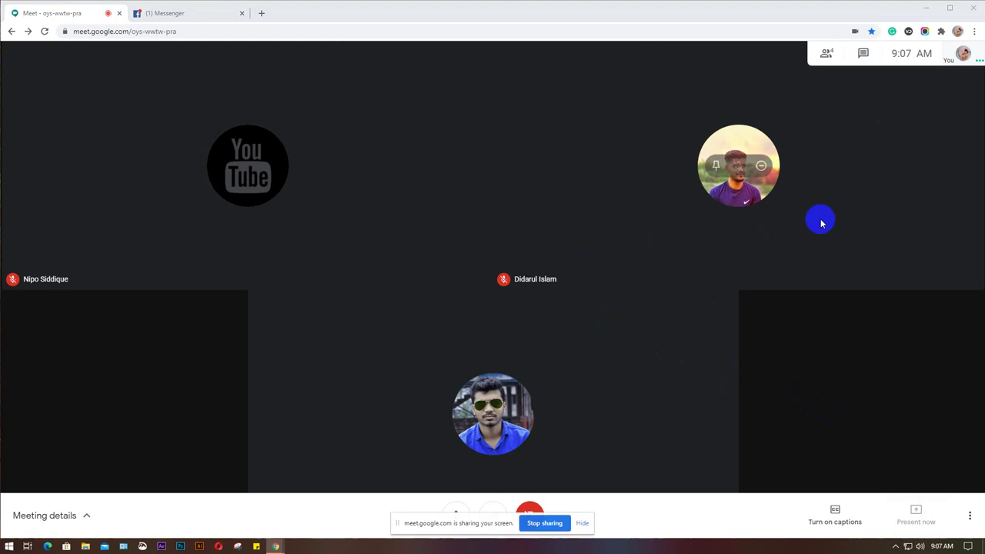
click(781, 57)
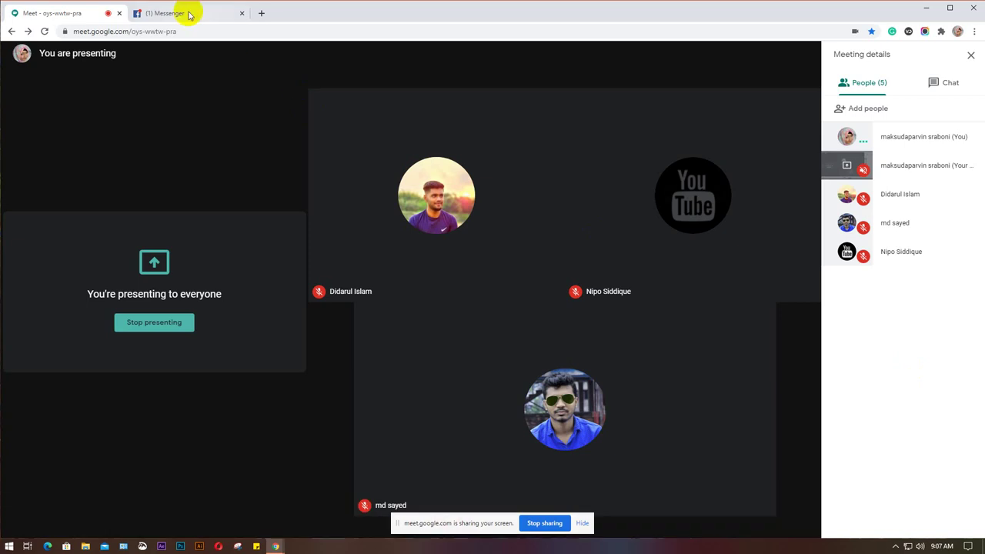
click(185, 14)
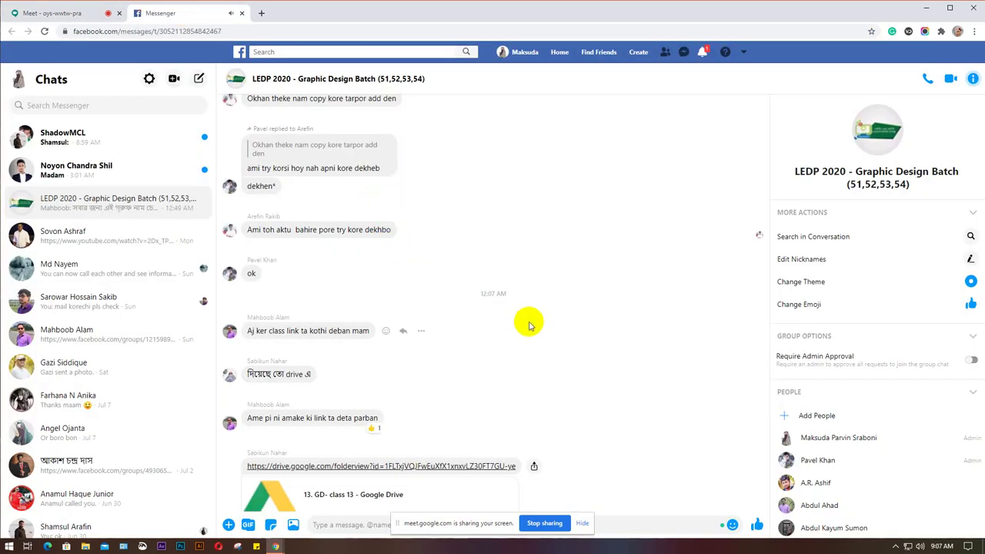
Paste and send the GD-lot-15 Drive folder link in the LEDP 2020 group chat.
scroll(530, 326, down, 3)
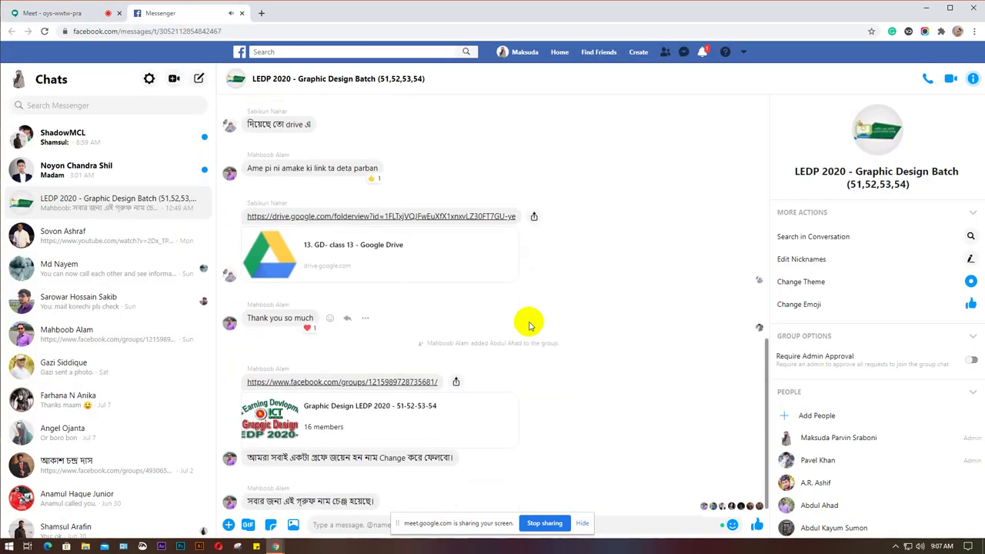
click(583, 523)
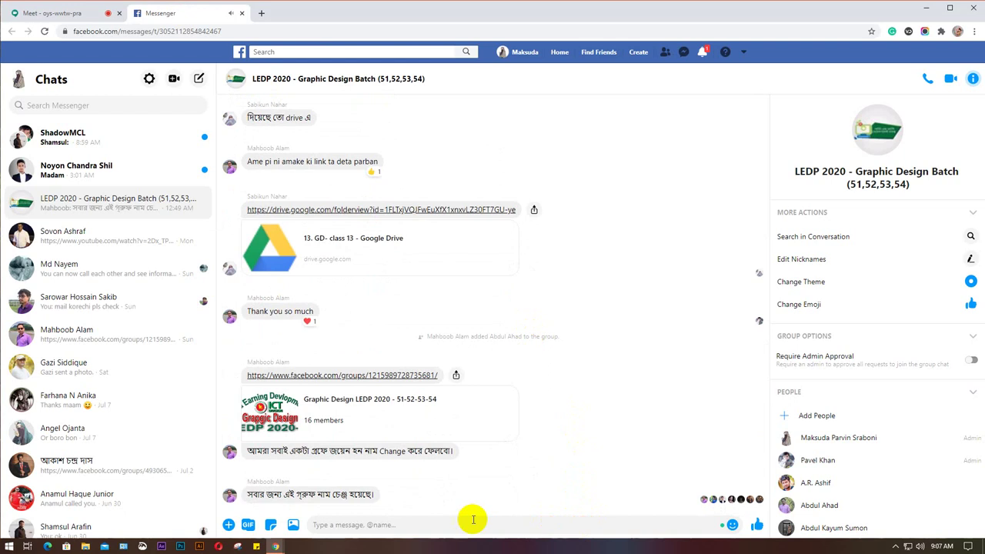
click(418, 528)
key(ctrl+v)
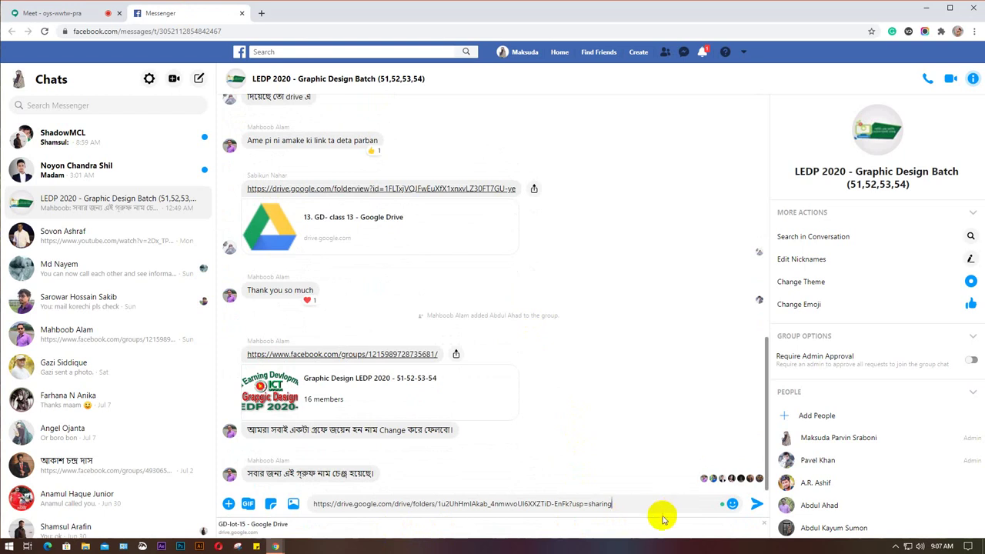
click(756, 506)
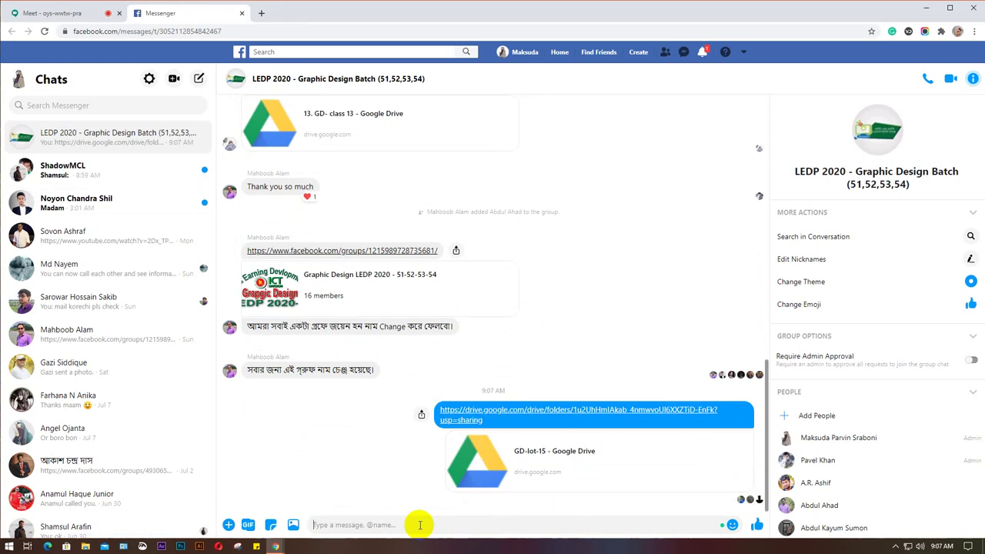
Send the note 'ayi drive a sob batch er video gulo paben', then return to Meet.
text(ayi drive a sob)
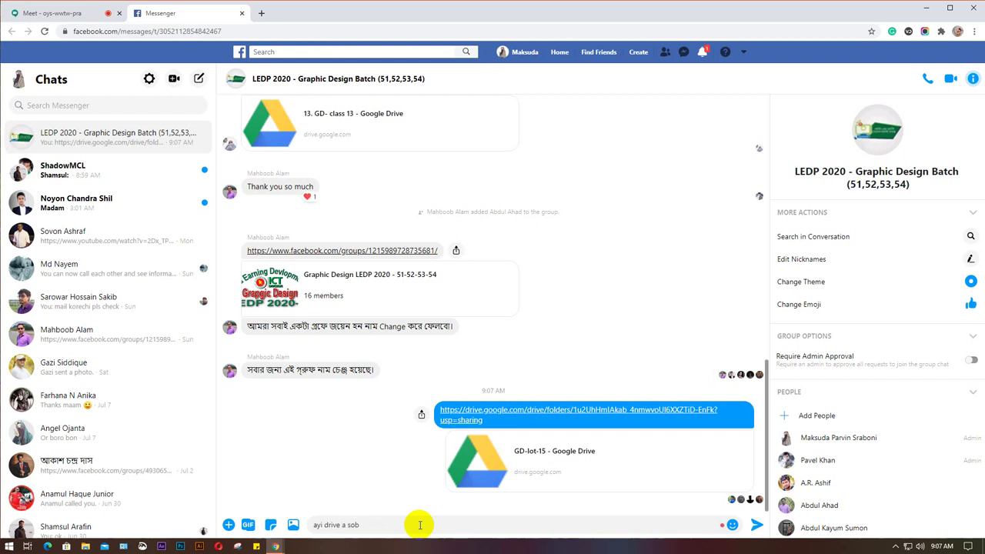
text(ch er video gulo paben)
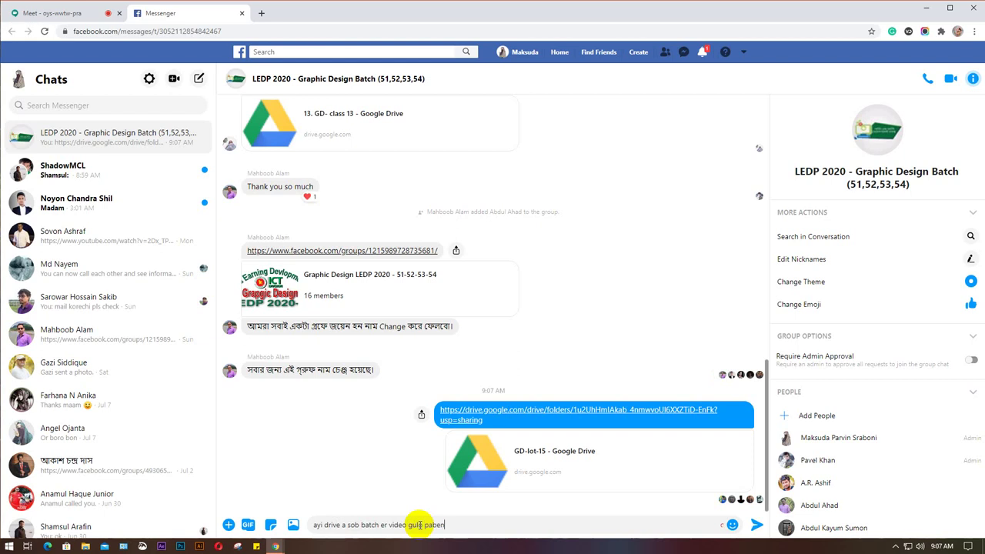
key(Return)
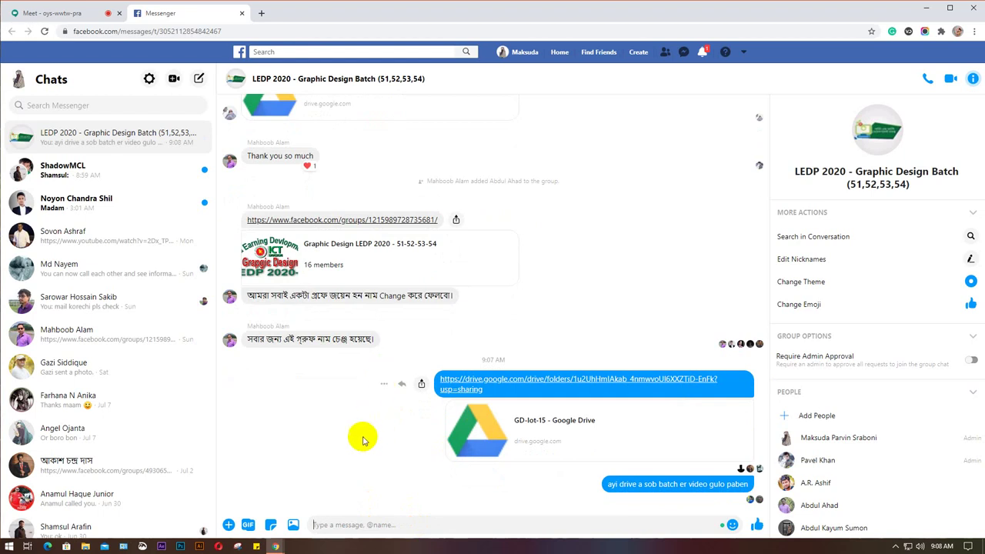
mouse_move(274, 547)
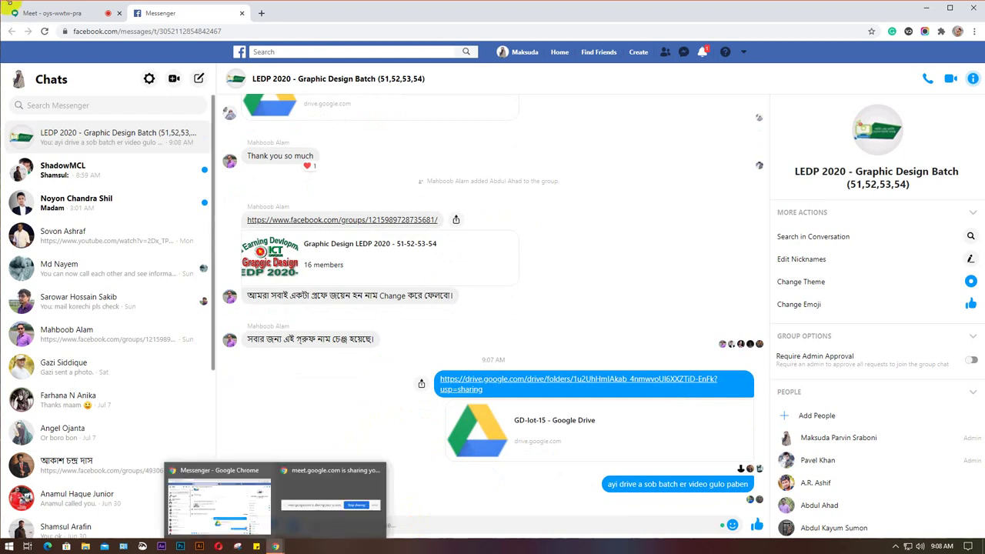
click(56, 11)
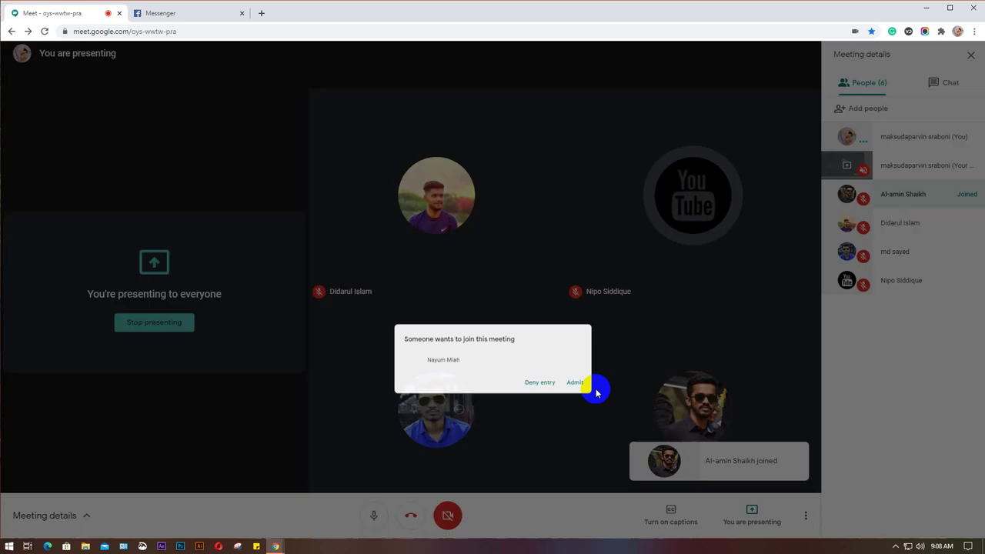
Admit the waiting student into the Meet call and return to the Messenger group chat.
click(591, 387)
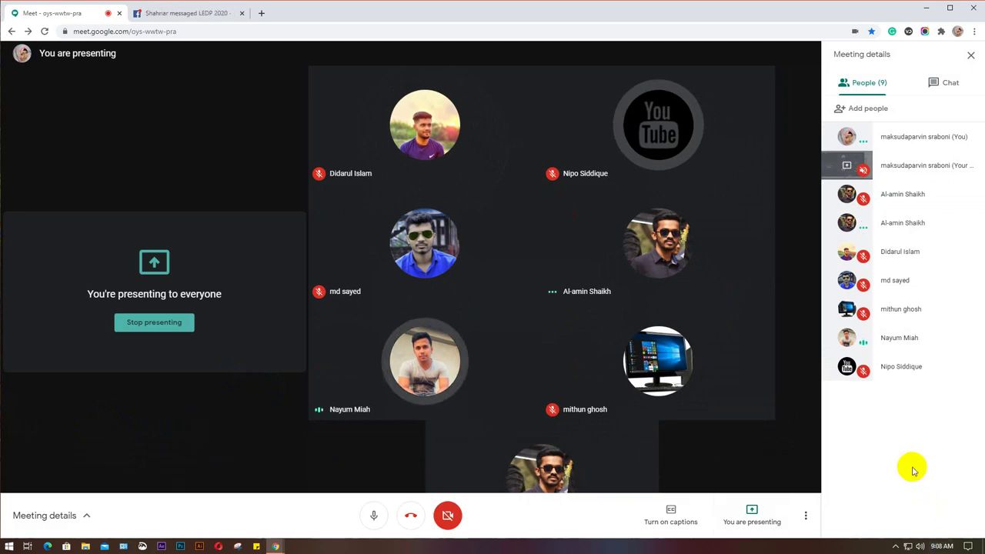
click(190, 14)
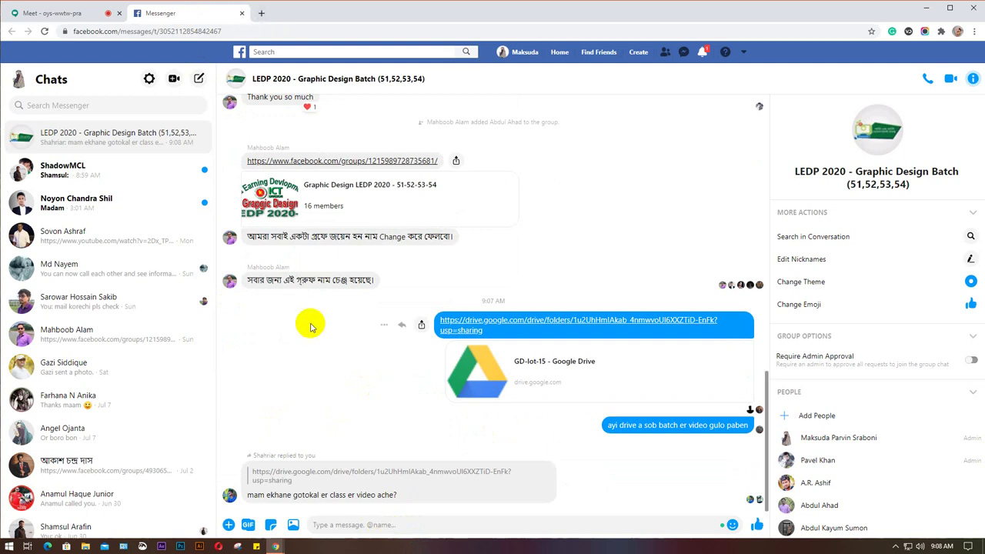
Load gmail.com in a private window, then close it to return to Messenger.
key(ctrl+shift+n)
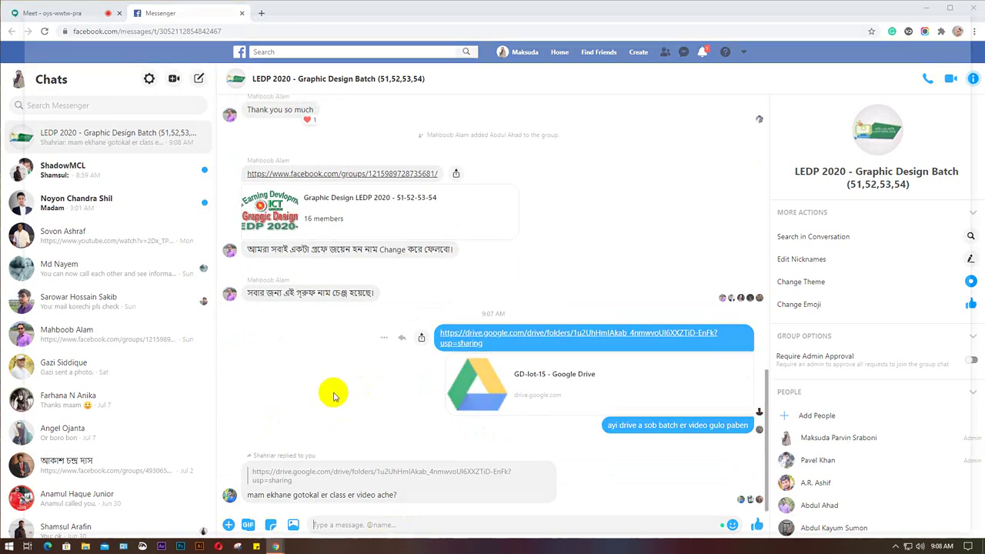
text(gmail.com)
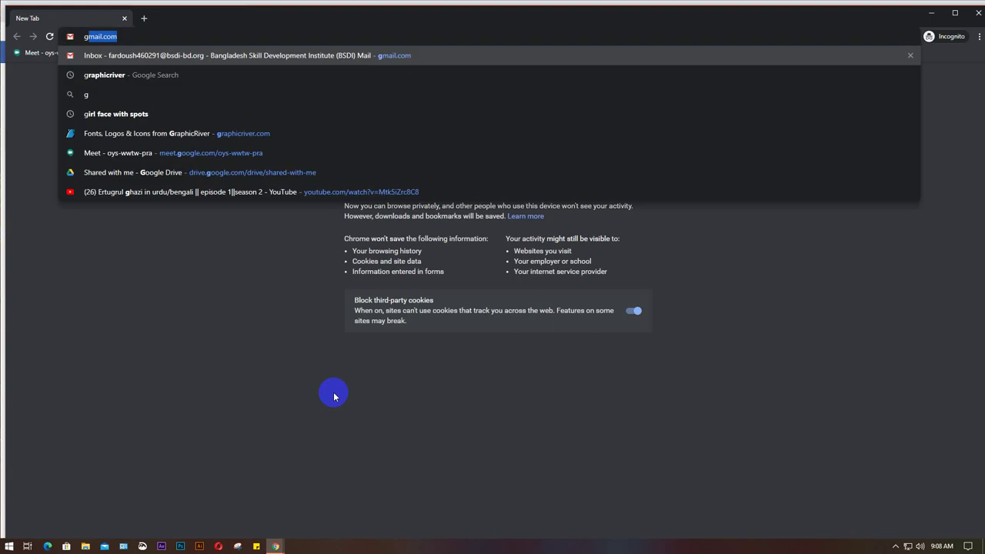
key(Return)
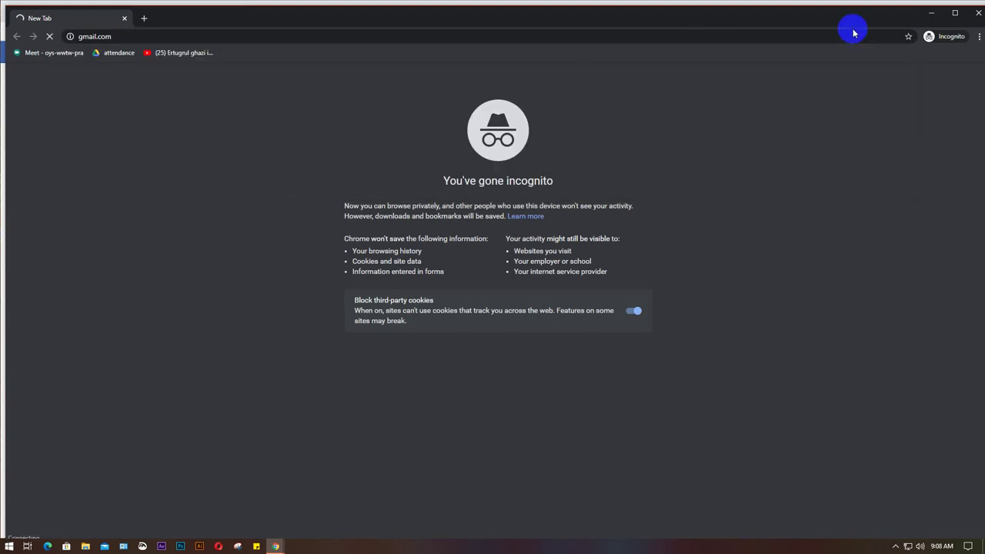
key(ctrl+w)
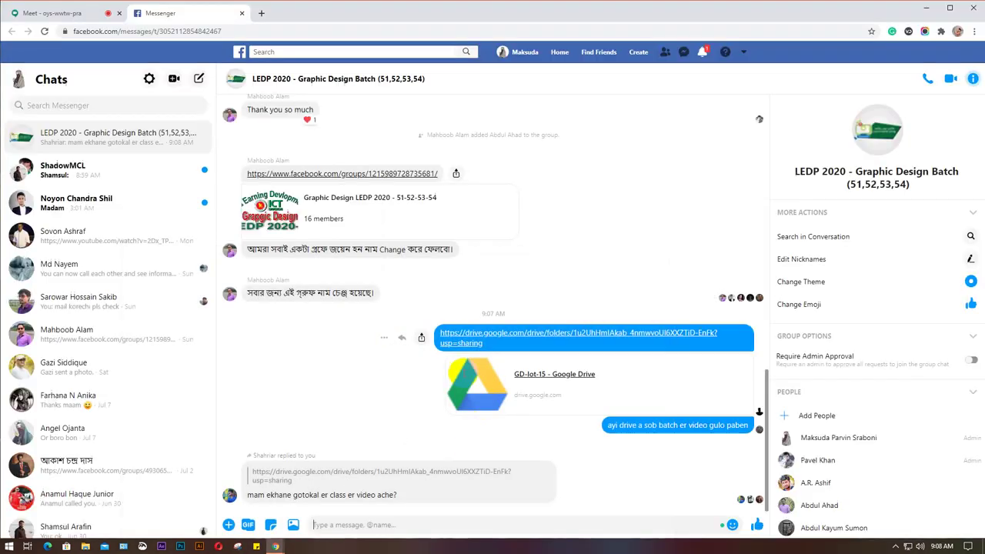
Scroll through the LEDP 2020 group's earlier conversation about adding missing members.
scroll(454, 300, up, 3)
scroll(475, 321, up, 10)
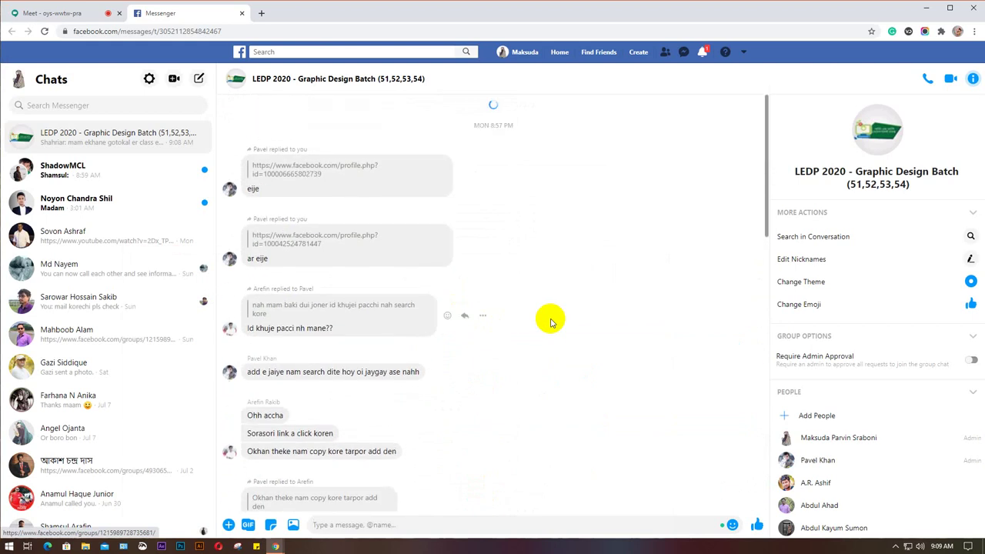
scroll(539, 326, up, 5)
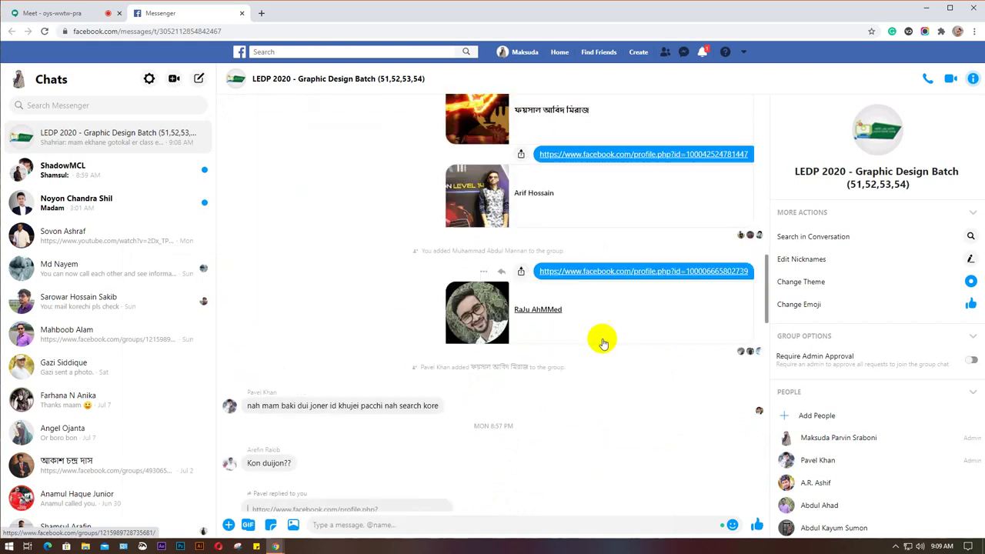
scroll(601, 346, up, 3)
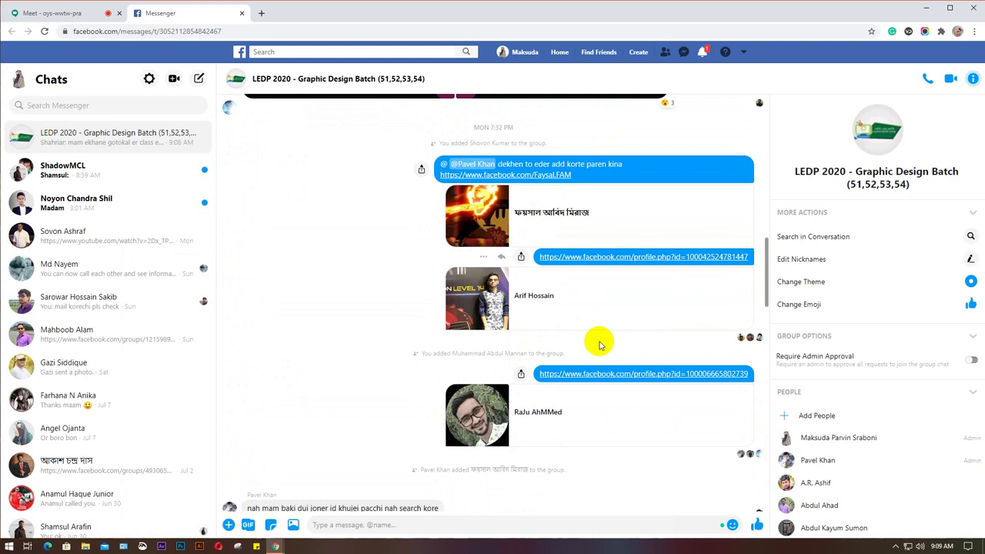
scroll(601, 346, up, 3)
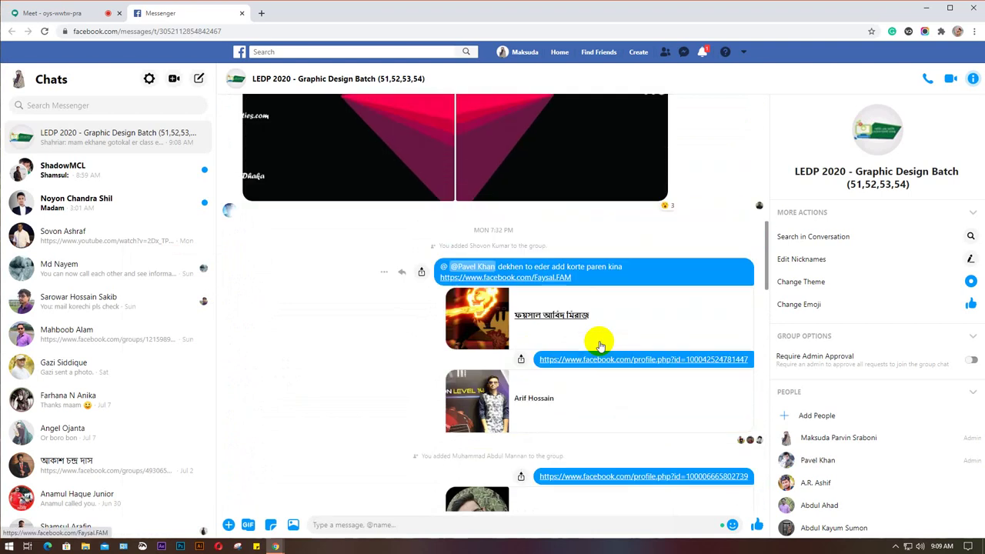
scroll(601, 346, up, 5)
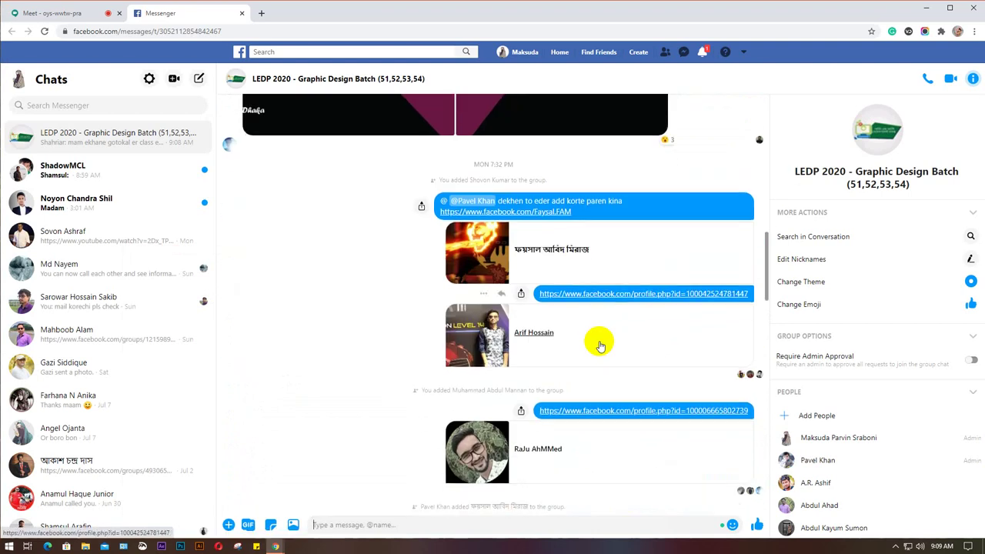
scroll(601, 345, down, 5)
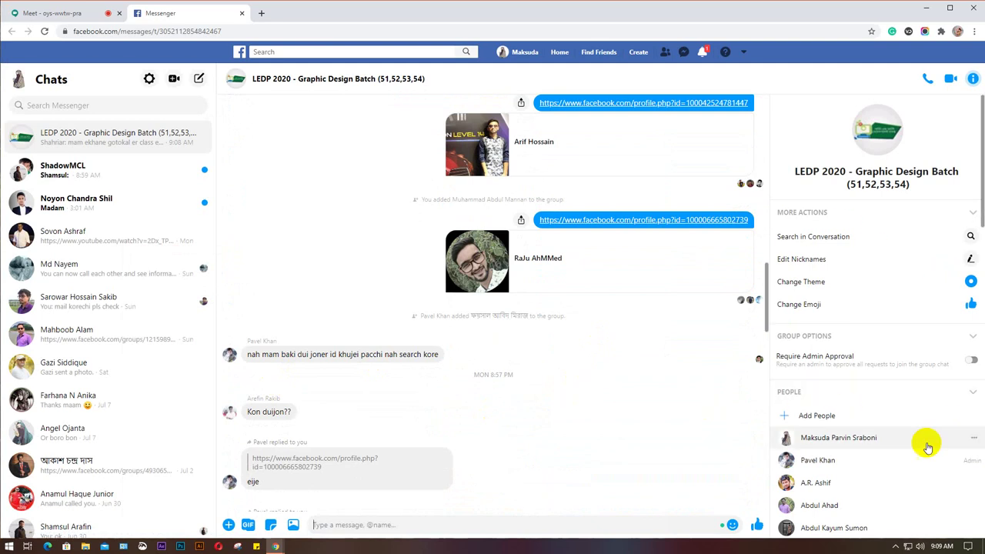
scroll(923, 447, down, 2)
scroll(904, 429, down, 2)
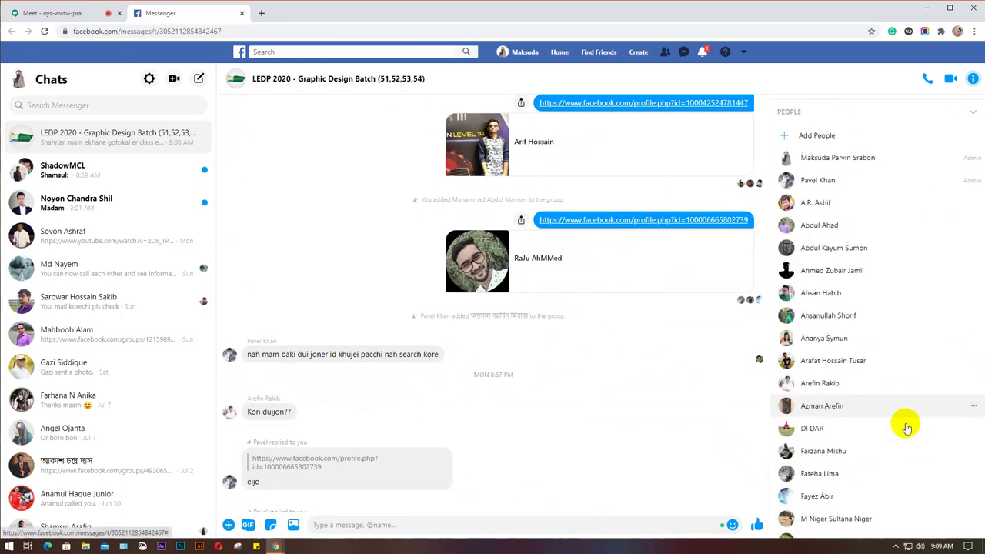
scroll(907, 428, down, 5)
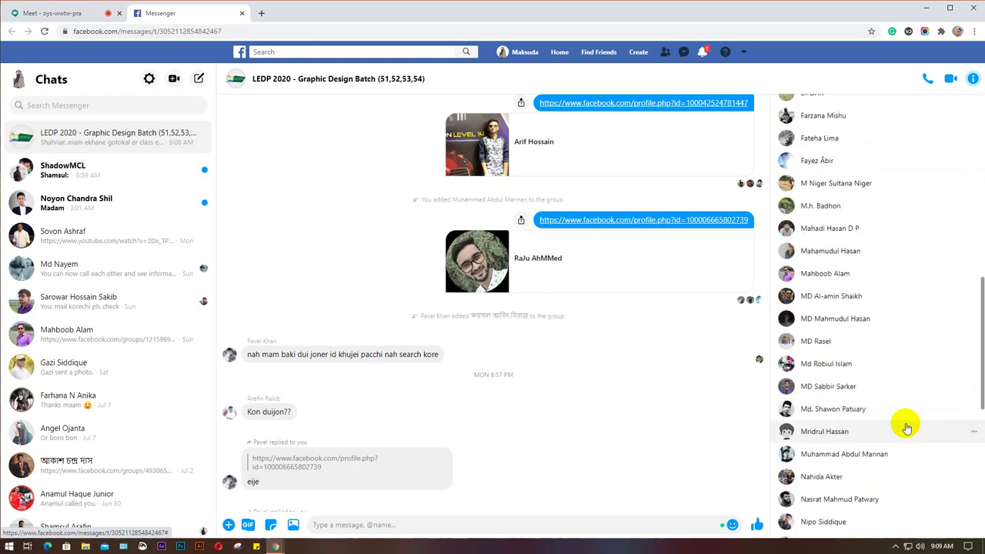
scroll(907, 428, down, 3)
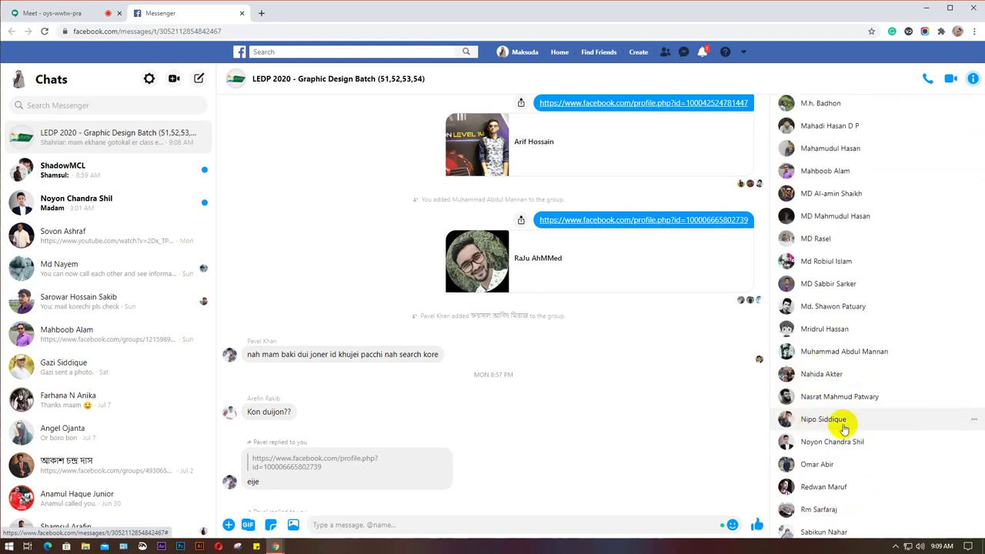
scroll(839, 452, down, 1)
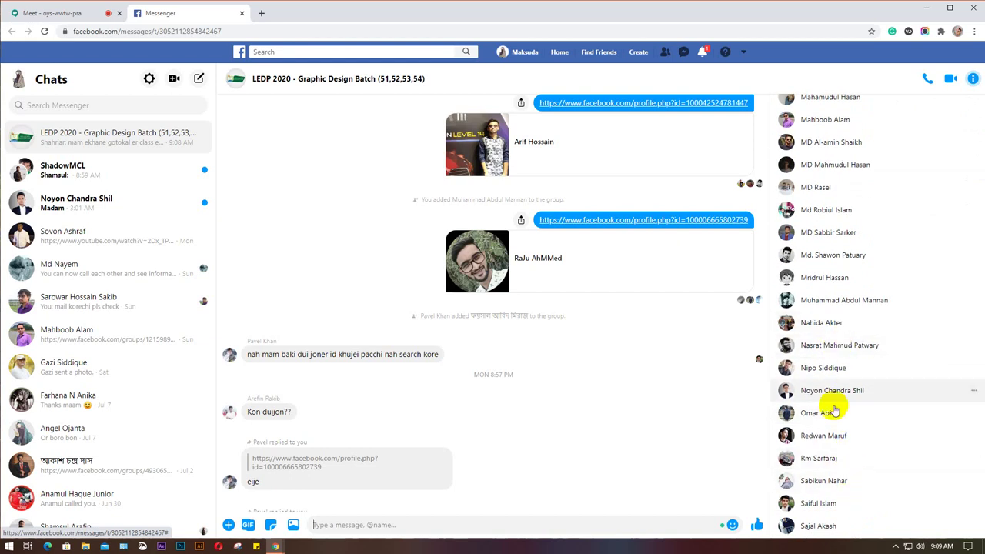
scroll(562, 449, up, 1)
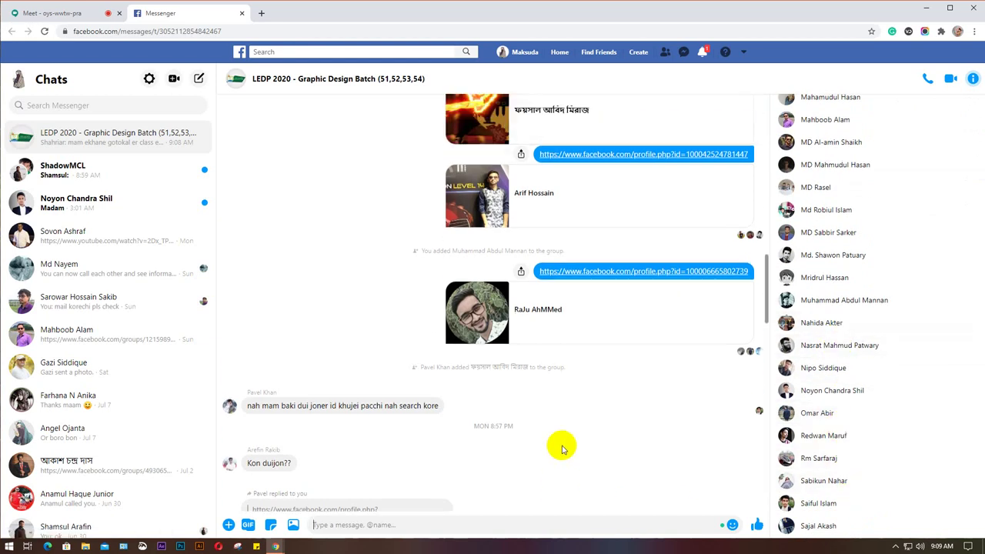
scroll(562, 449, up, 3)
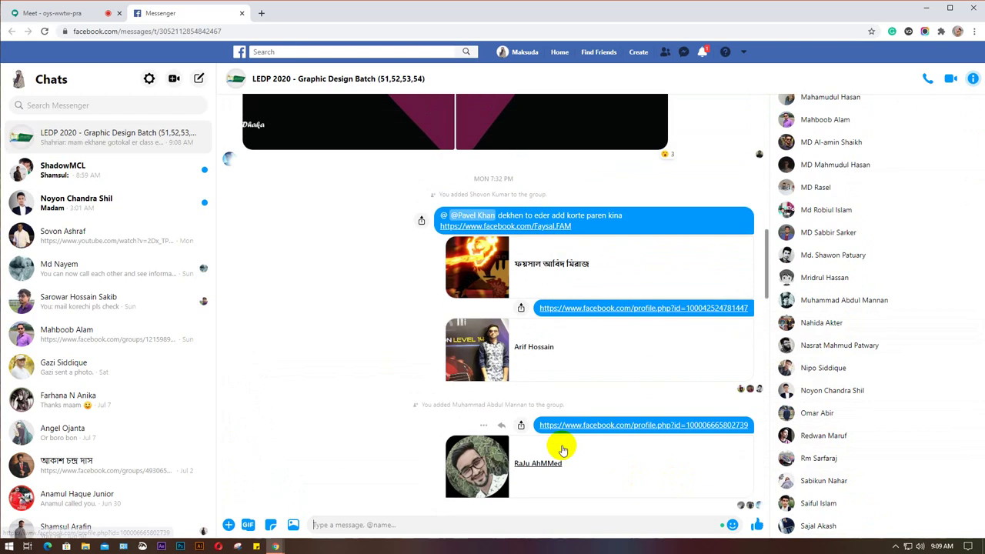
scroll(562, 449, down, 5)
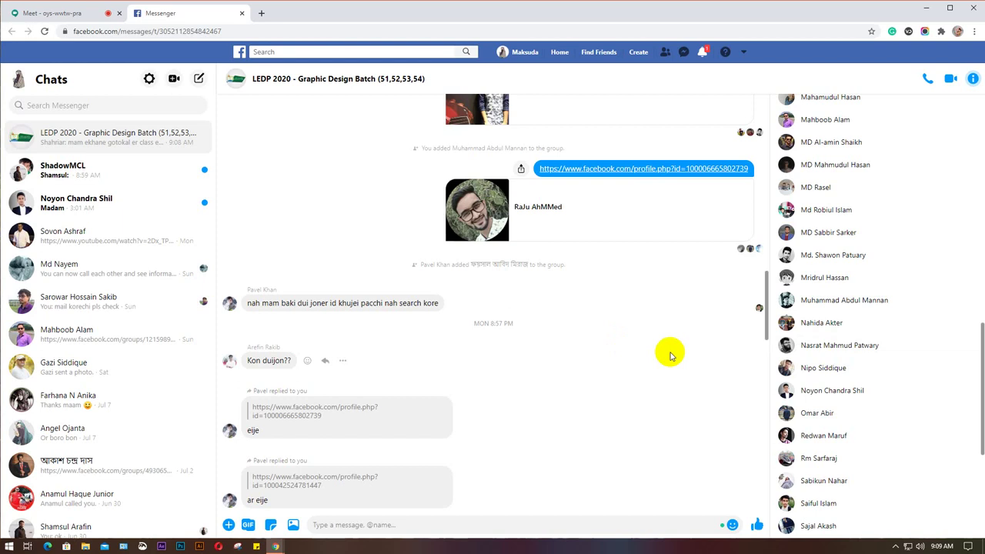
scroll(670, 354, up, 1)
scroll(671, 352, down, 2)
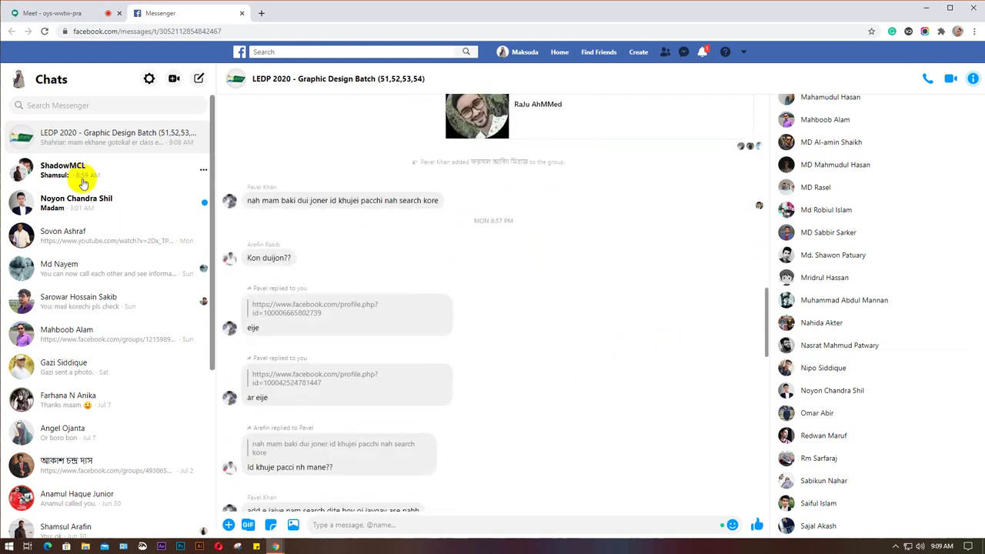
Launch WhatsApp from the Start search using 'wh'.
click(7, 546)
text(wh)
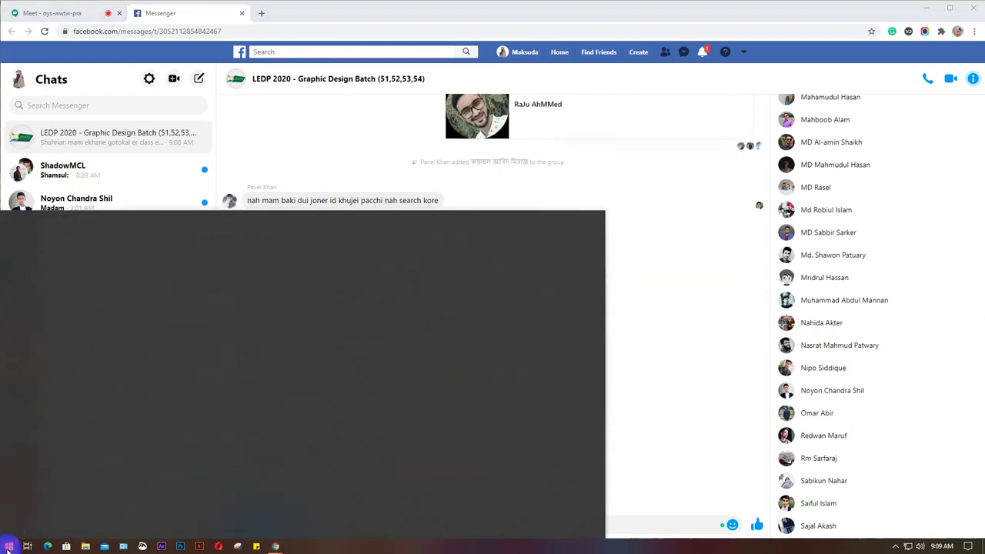
key(Return)
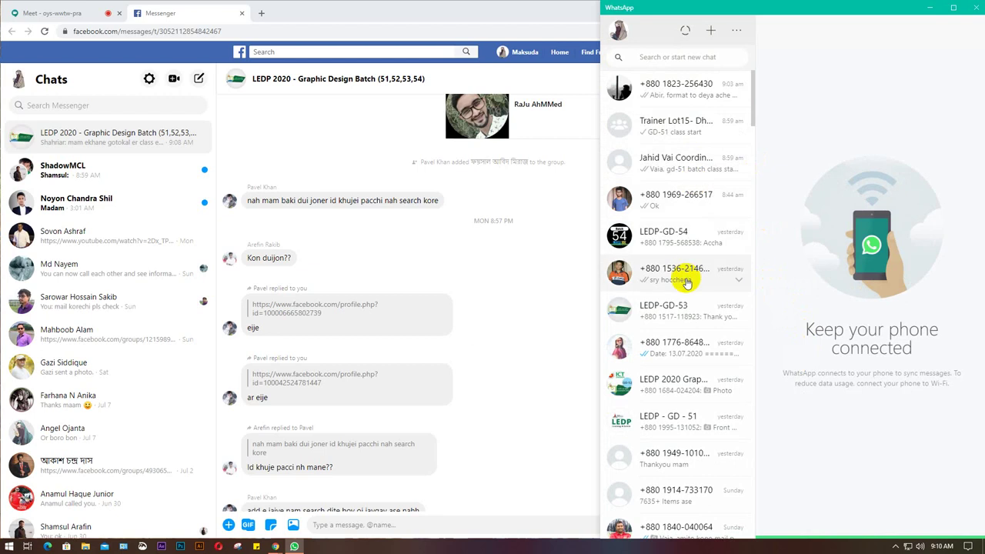
Open the LEDP - GD - 51 chat and select the earlier m.facebook.com profile link.
click(670, 419)
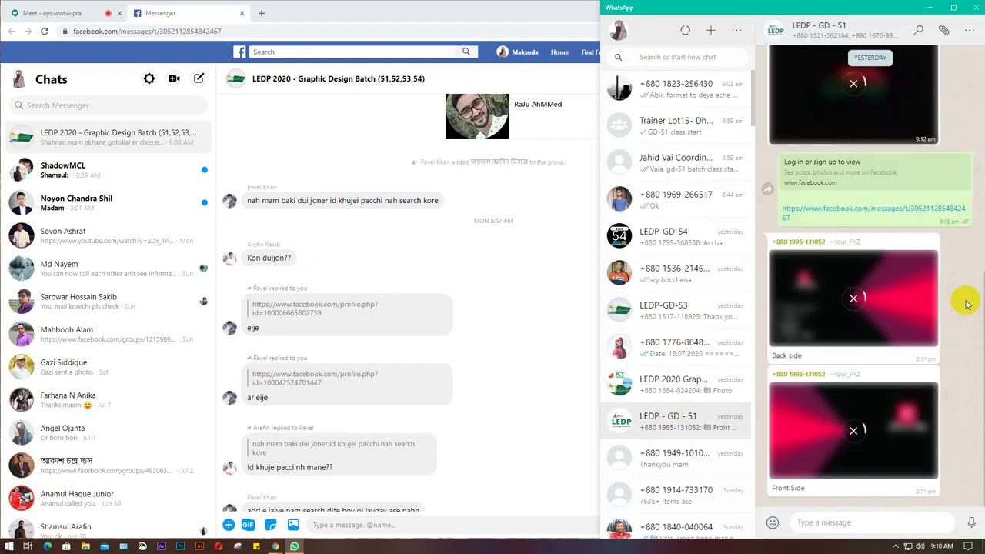
scroll(968, 304, up, 5)
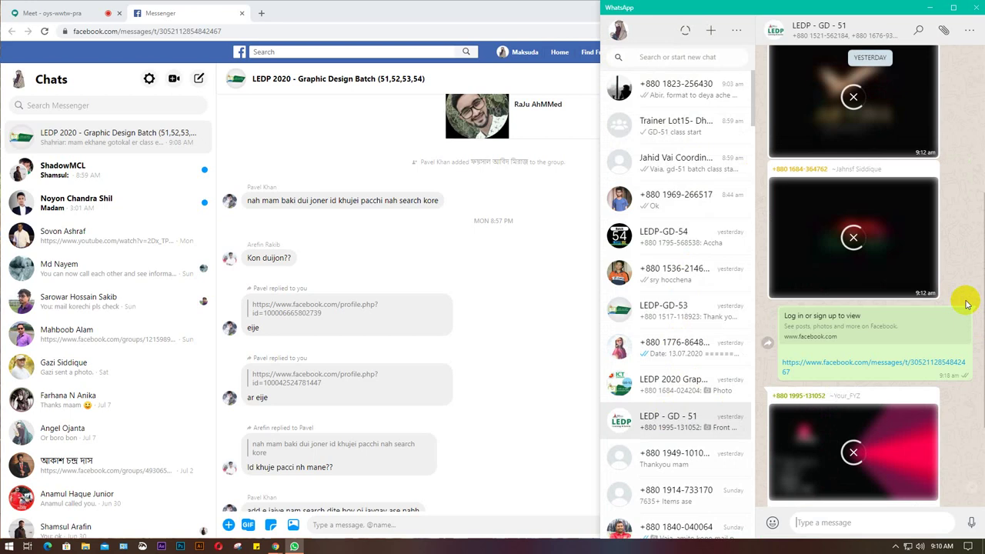
scroll(968, 304, up, 1)
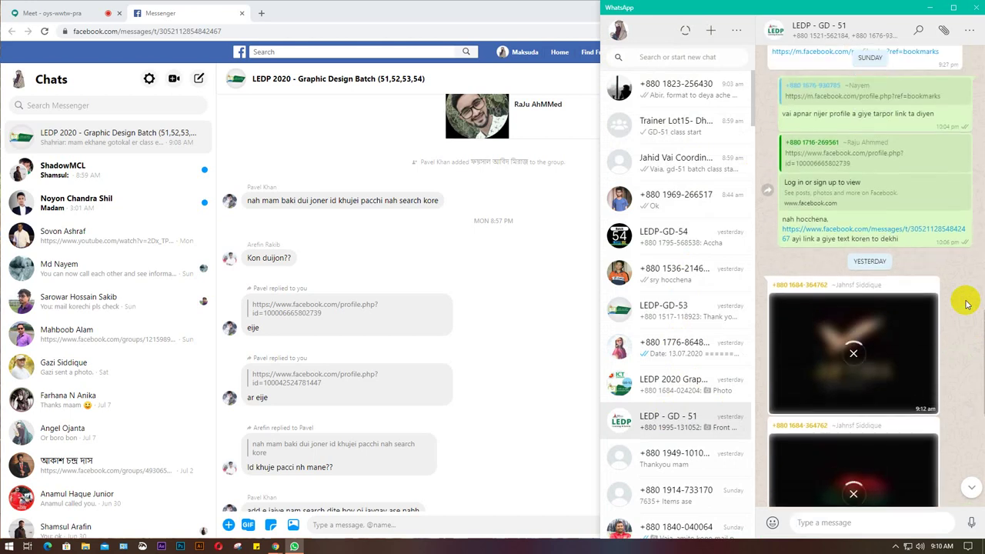
scroll(967, 304, up, 1)
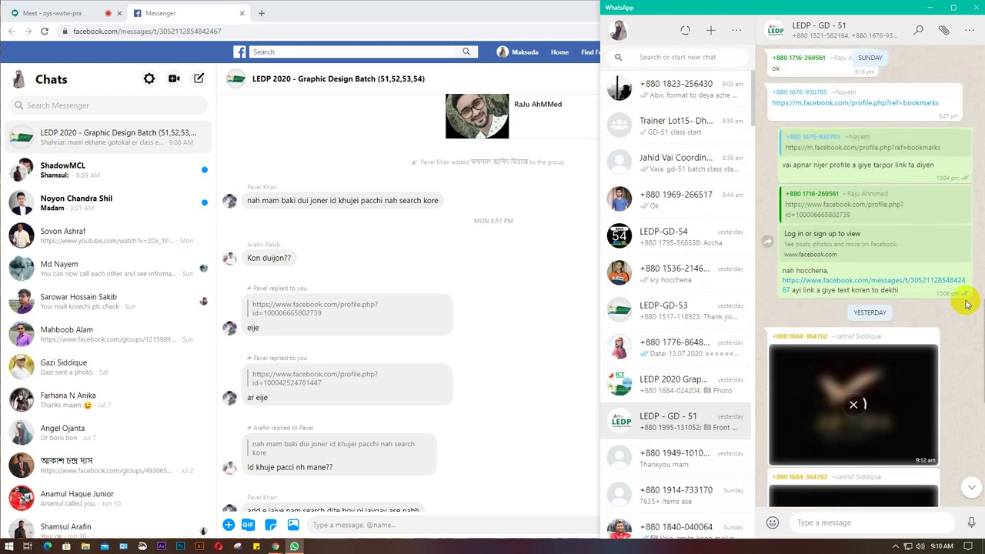
scroll(968, 304, up, 3)
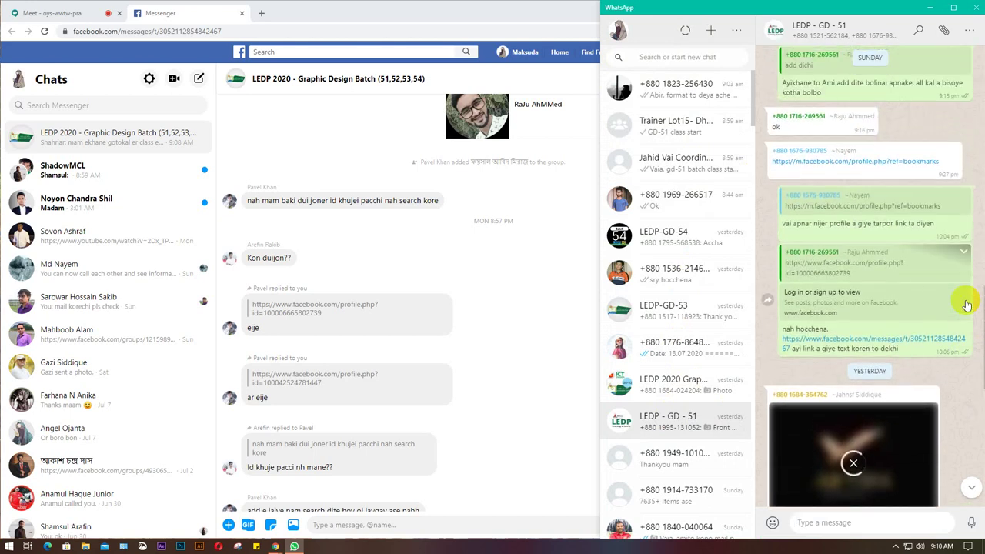
drag(943, 259, 773, 259)
key(ctrl+c)
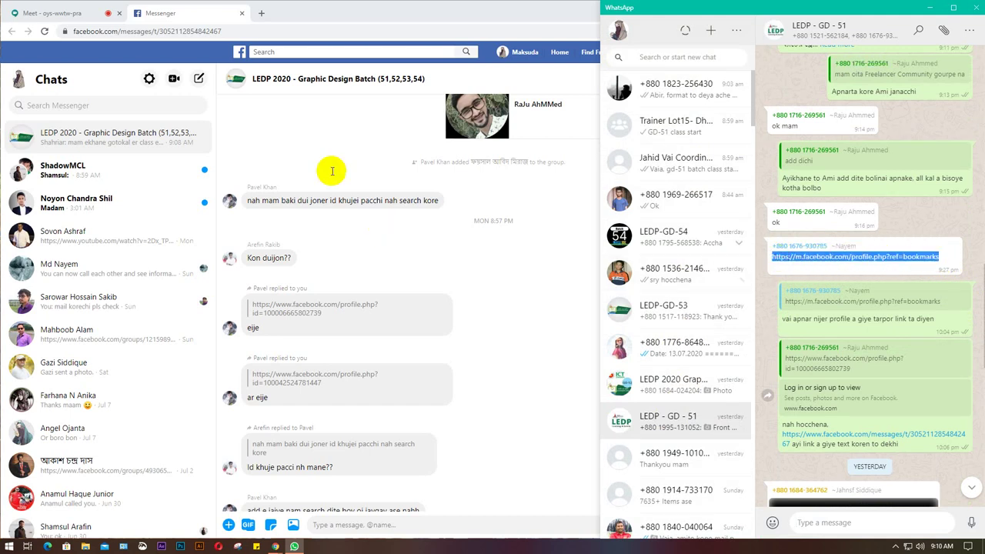
click(261, 13)
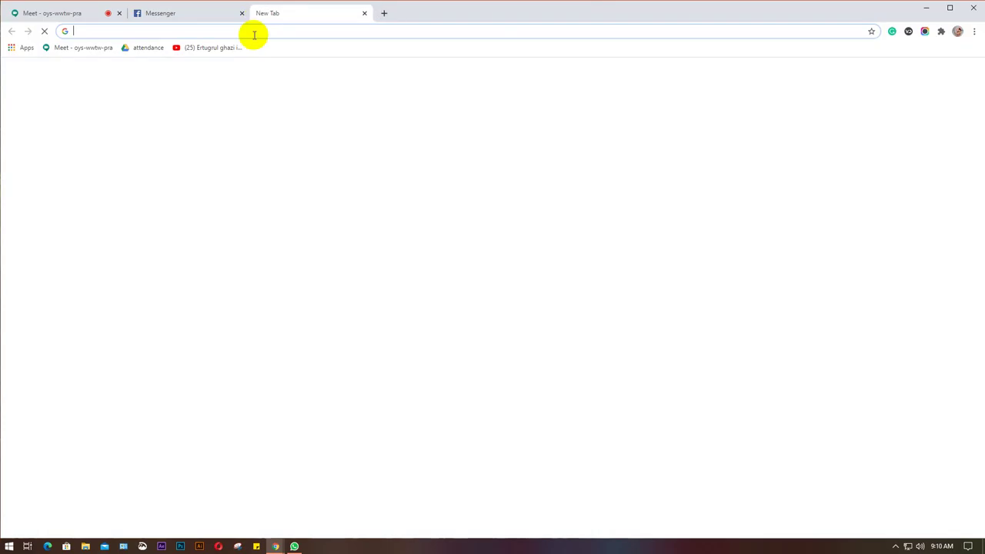
Load the copied Facebook profile link in the new tab, view it, then close it.
key(ctrl+v)
key(Return)
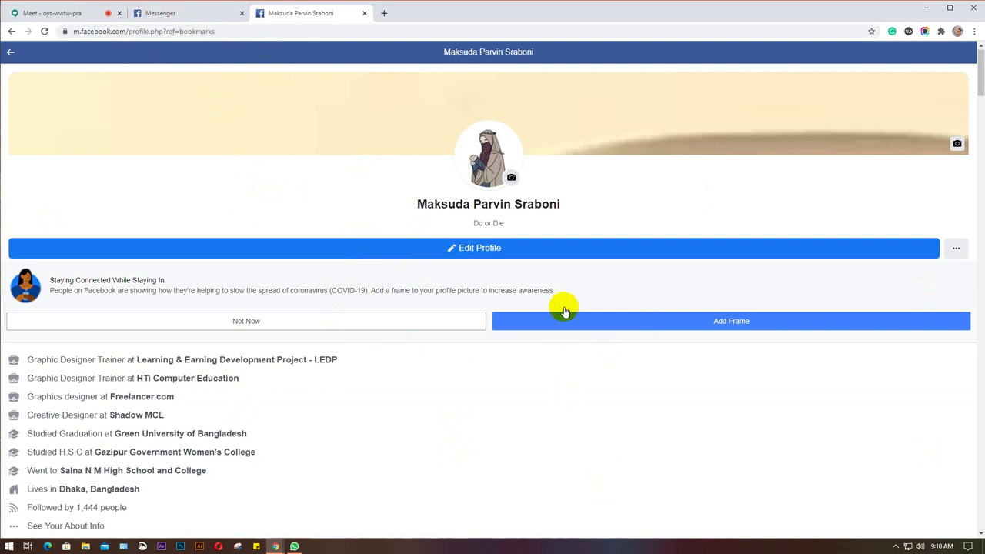
click(365, 14)
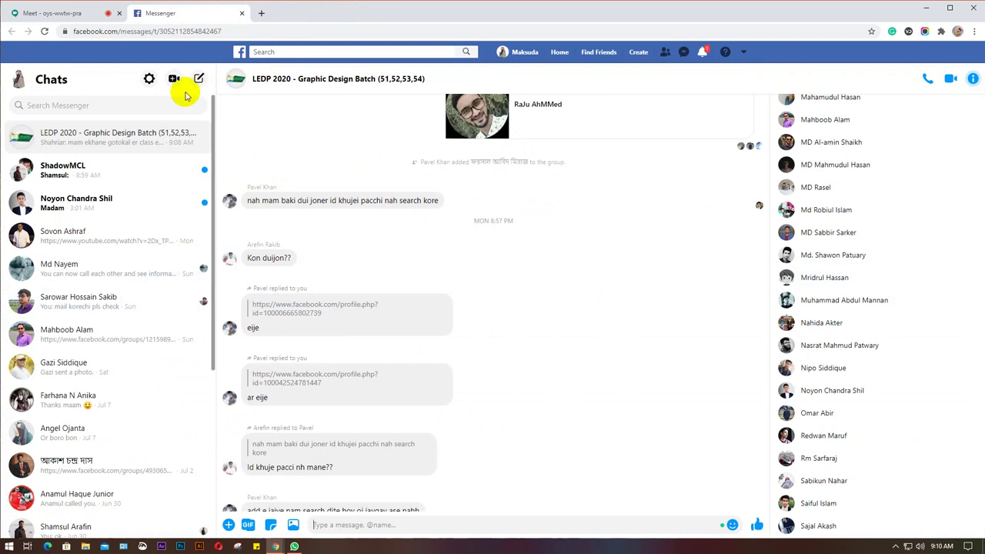
scroll(579, 248, up, 2)
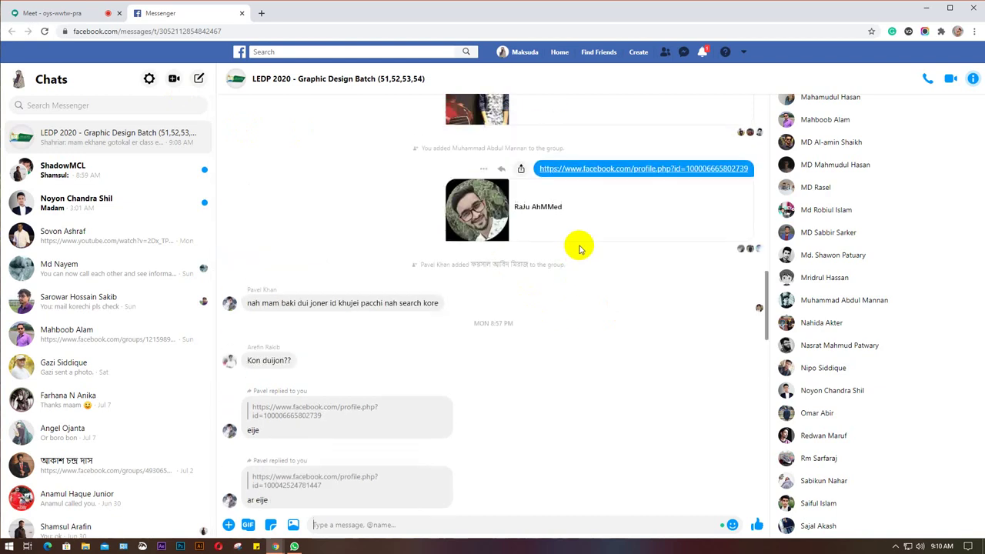
scroll(634, 246, up, 2)
scroll(635, 250, up, 1)
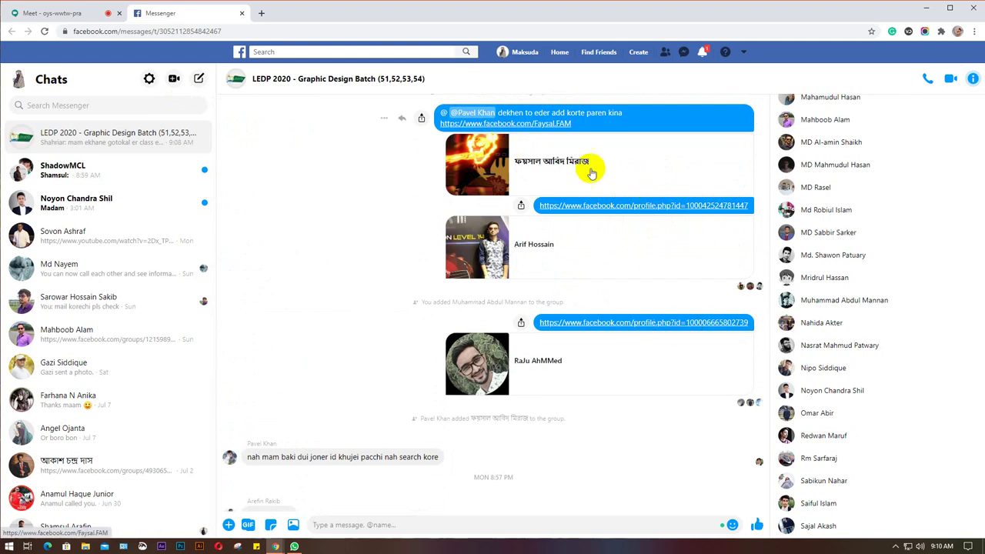
scroll(570, 177, up, 1)
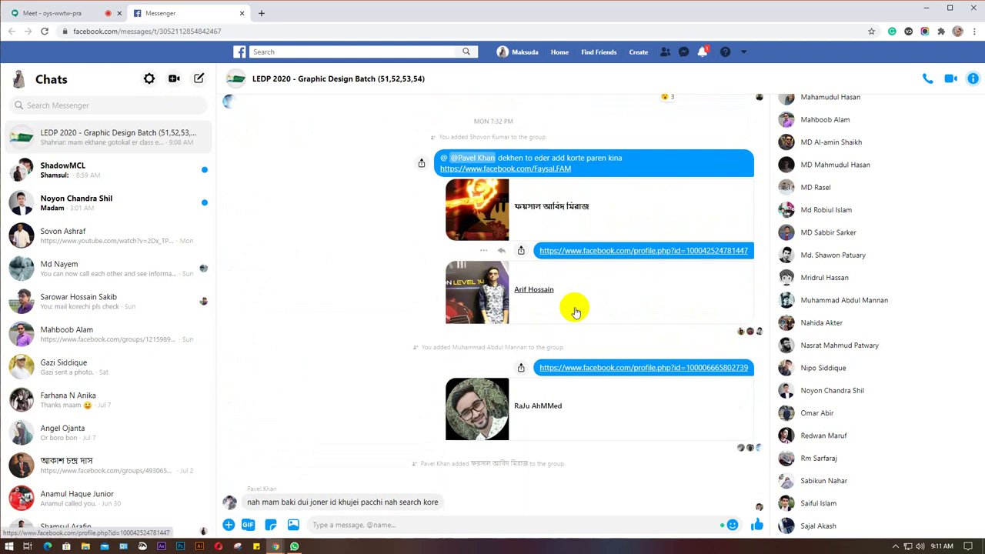
scroll(577, 308, down, 4)
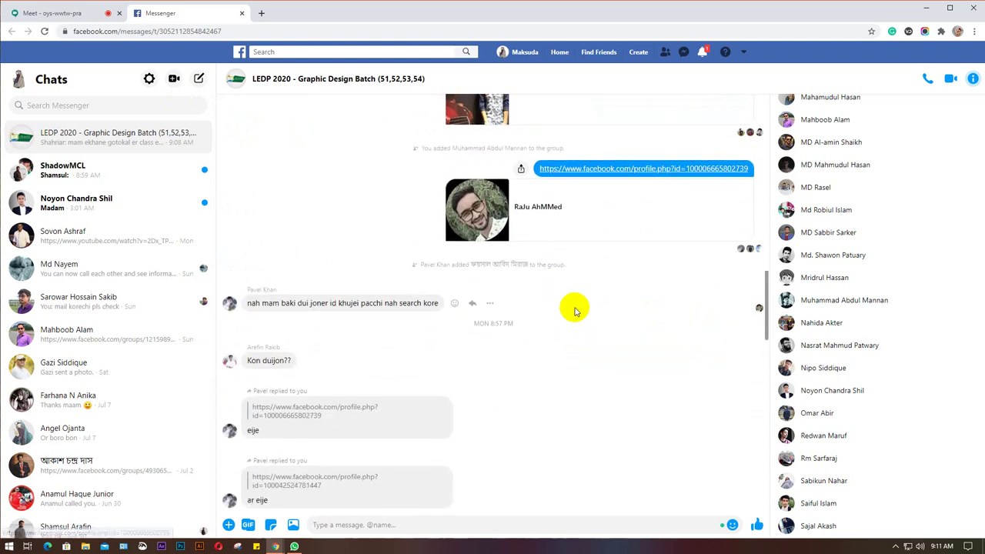
scroll(575, 310, down, 4)
scroll(575, 310, up, 1)
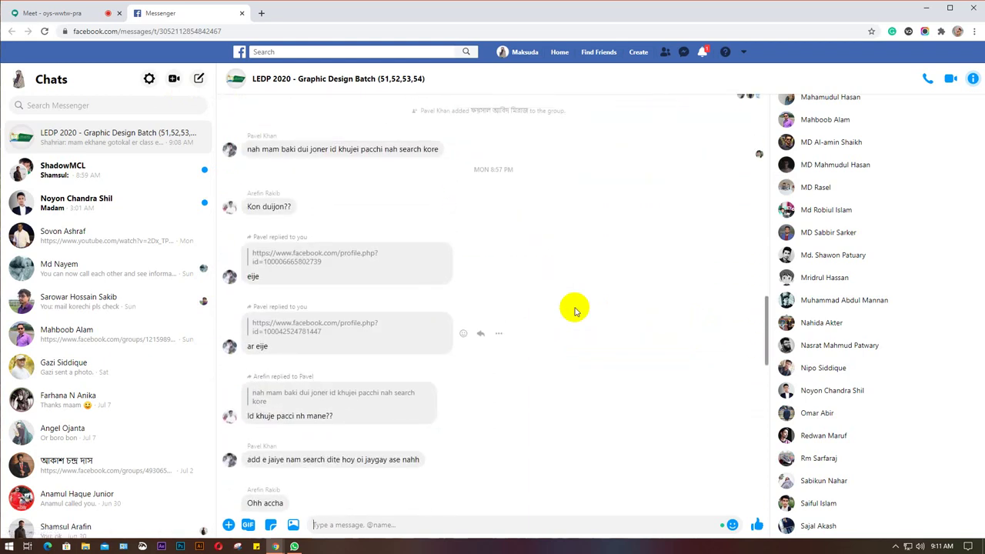
scroll(575, 311, up, 1)
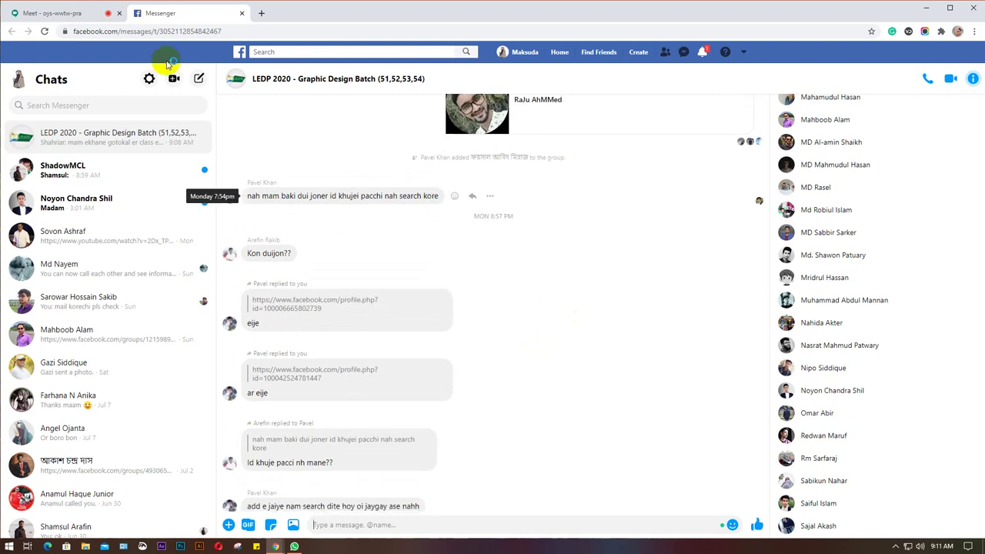
click(31, 13)
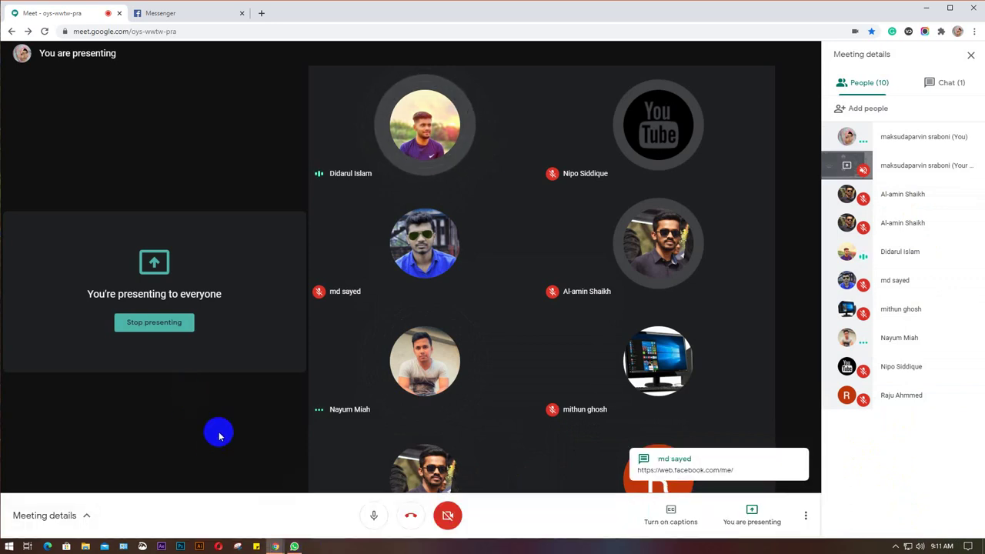
click(184, 12)
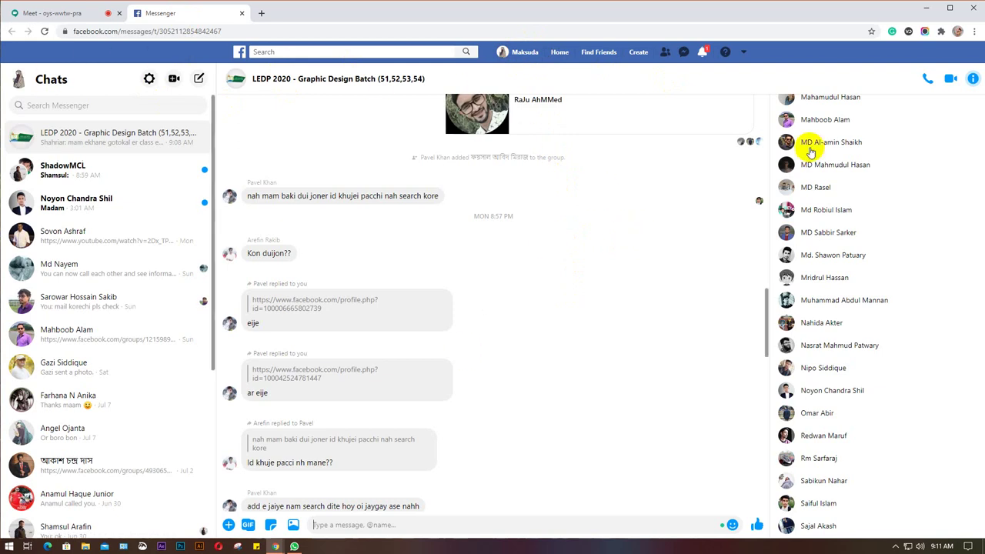
right_click(523, 55)
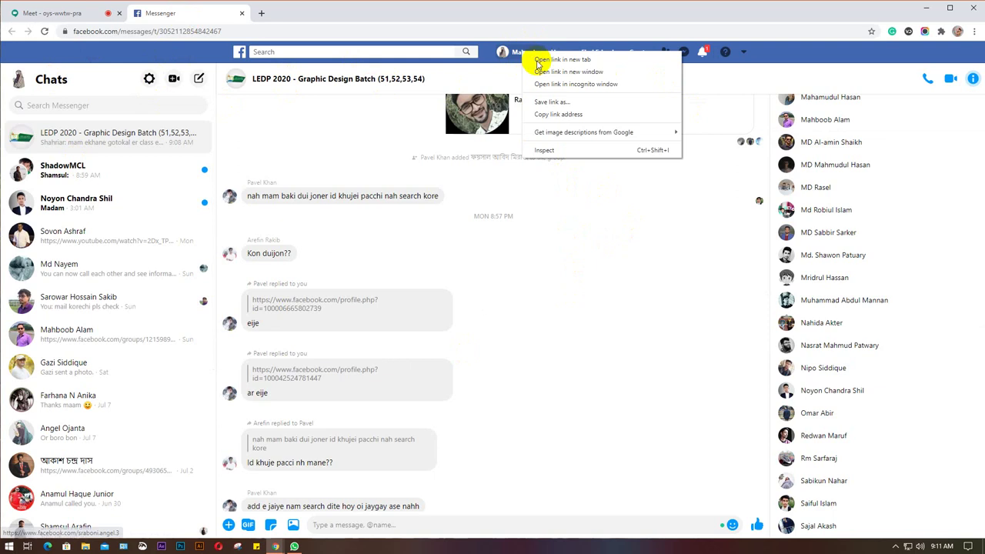
click(562, 60)
click(303, 13)
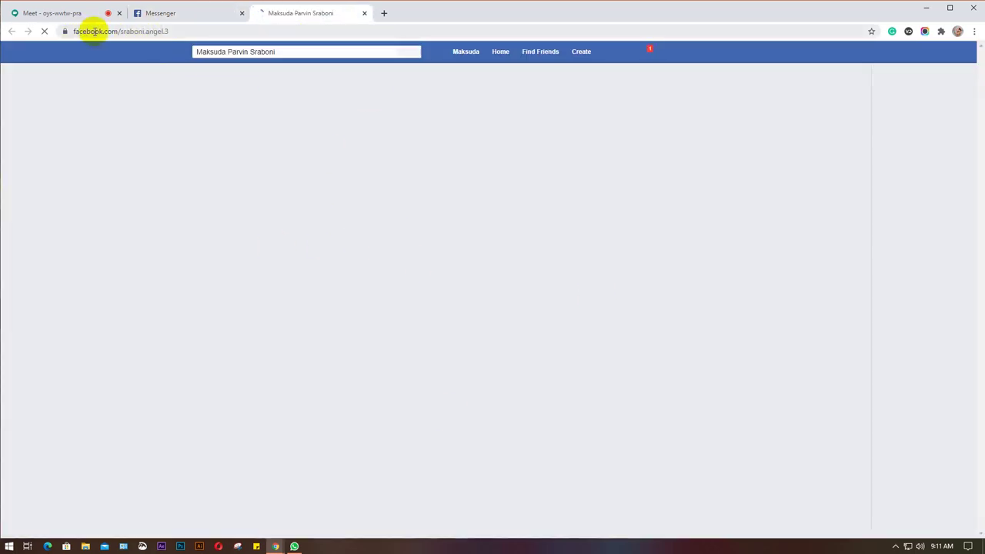
click(187, 32)
click(229, 30)
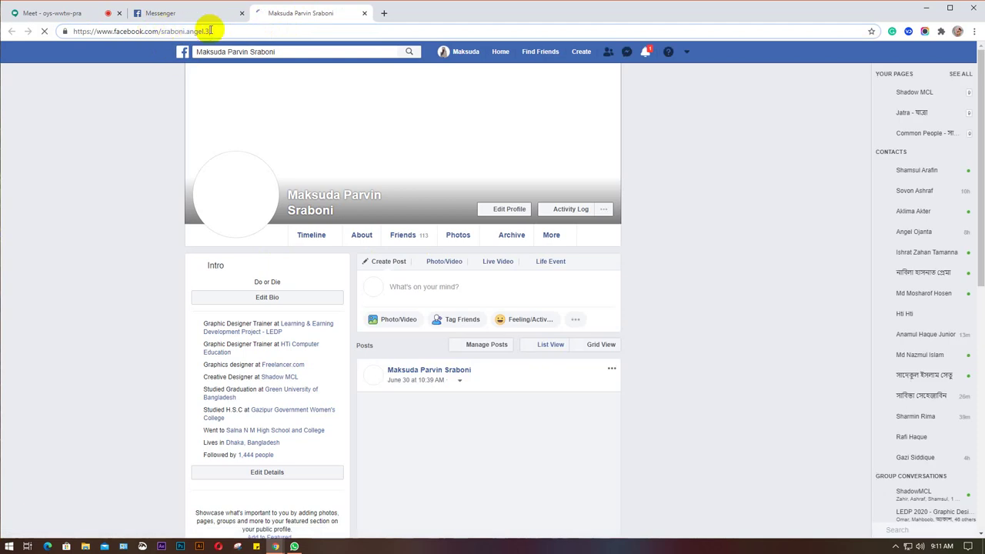
click(364, 13)
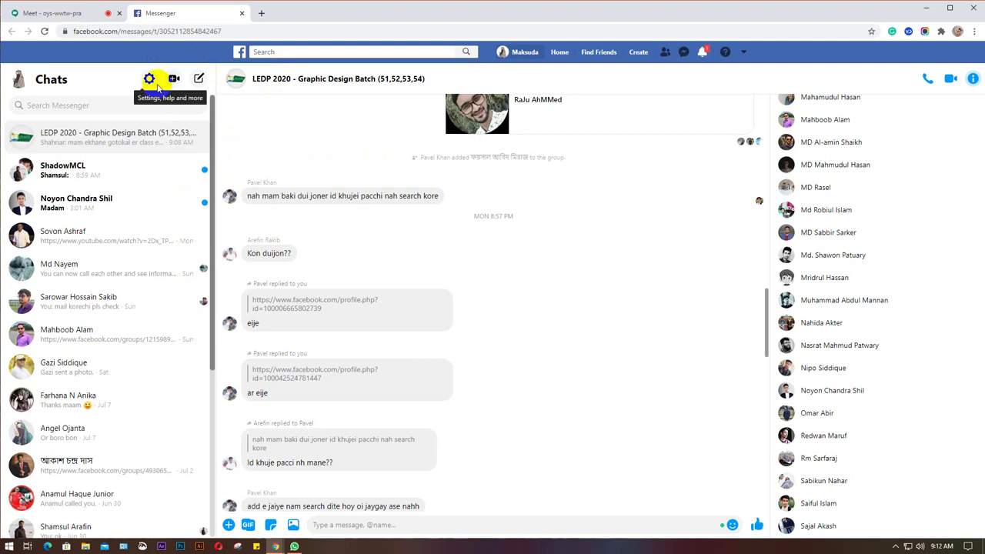
Scroll to the batch chat's latest Google Drive link and open an incognito Chrome window.
scroll(604, 404, down, 7)
scroll(587, 399, down, 6)
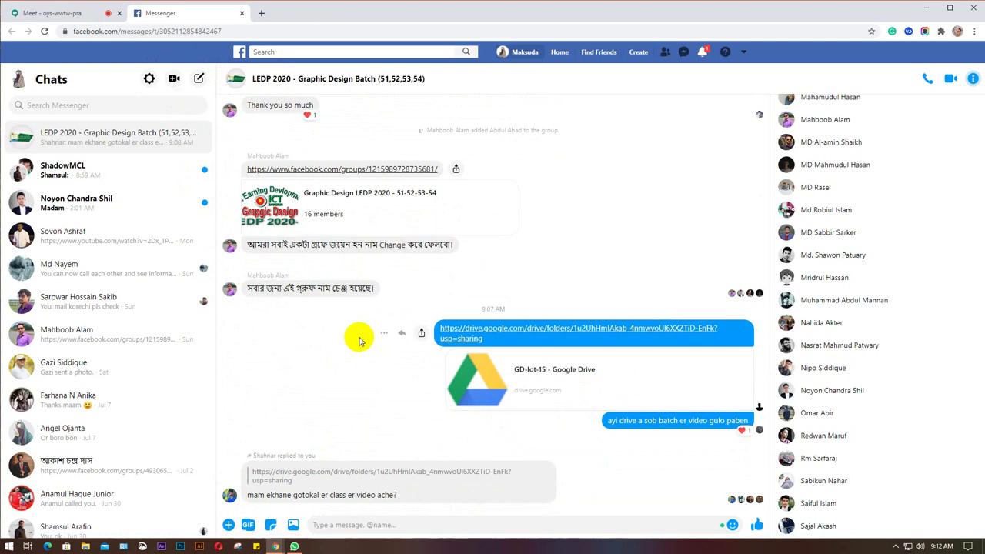
key(ctrl+shift+n)
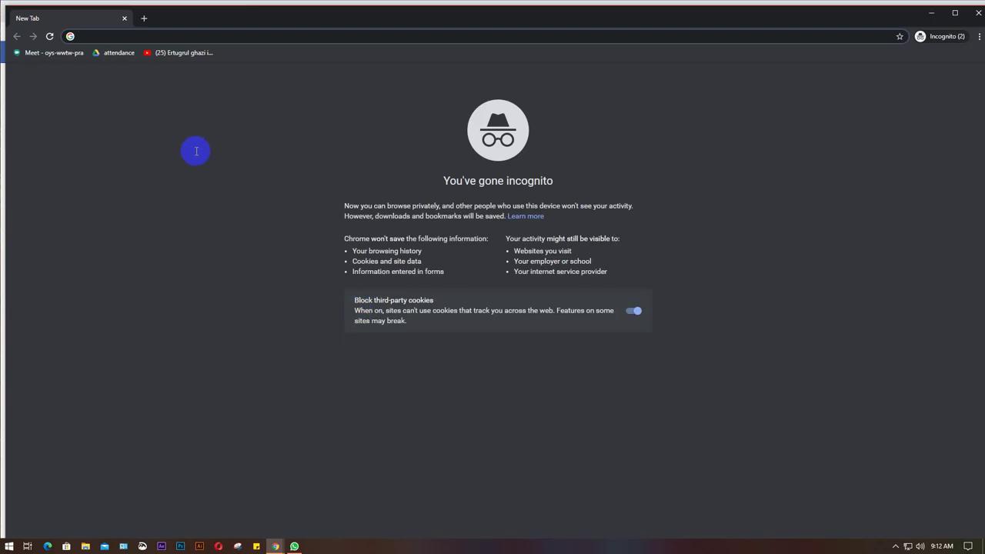
Load gmail.com in the maximized private window and reach the Gmail sign-in page.
text(g)
key(Return)
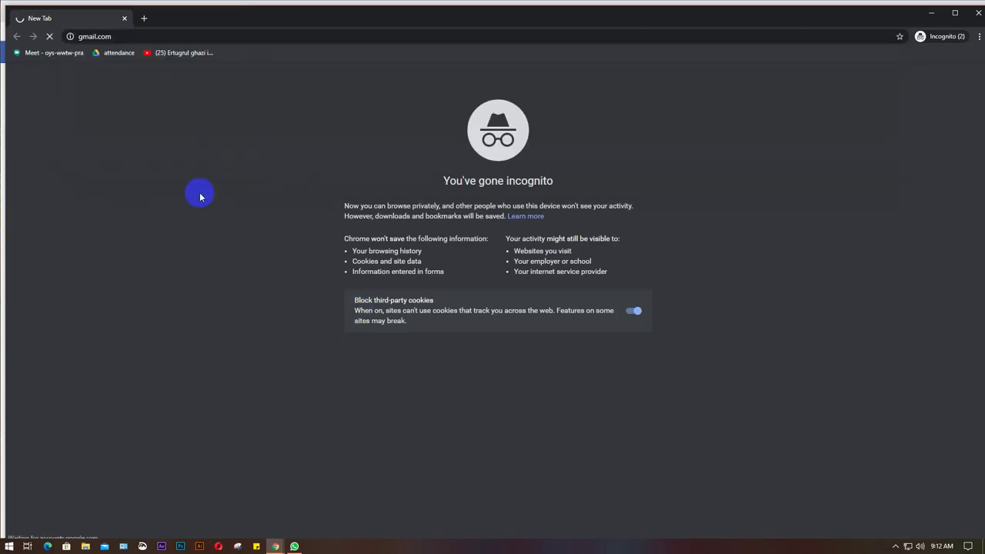
click(956, 12)
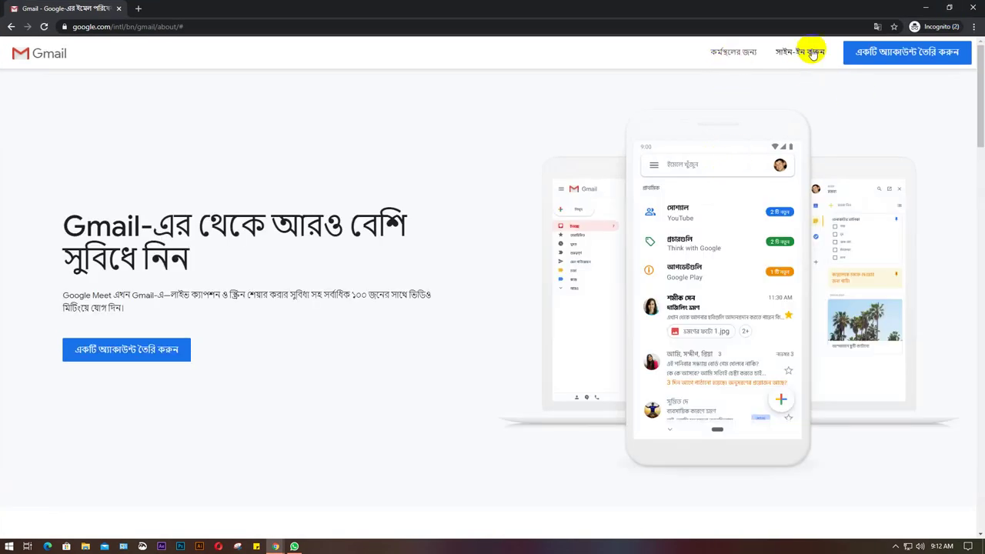
click(802, 51)
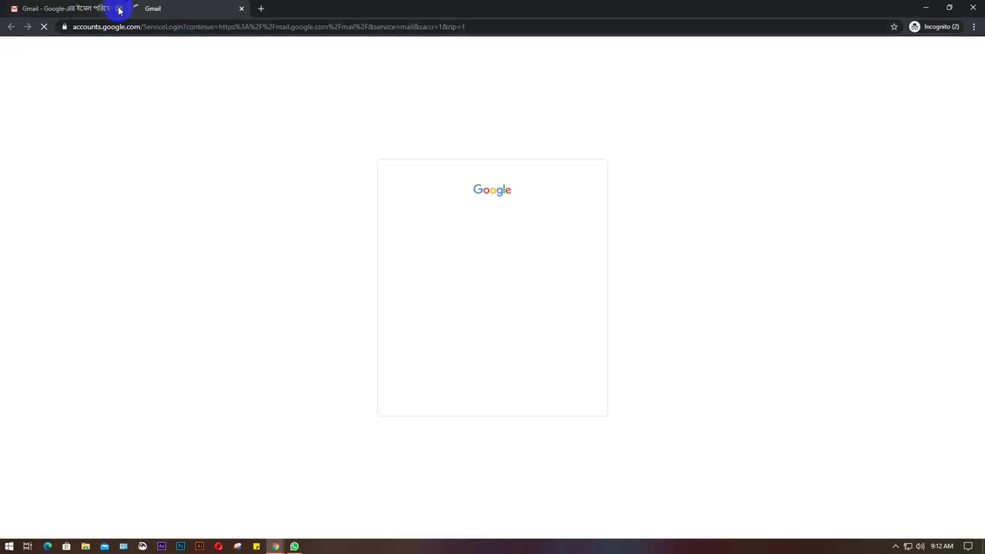
click(120, 9)
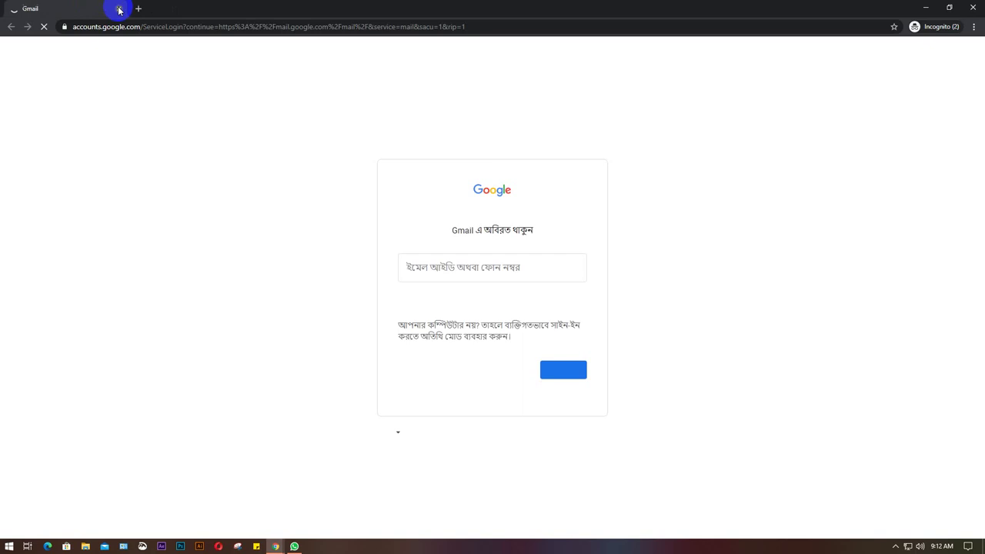
Sign in with the saved account e-mail and password, then minimize the window back to Messenger.
click(483, 270)
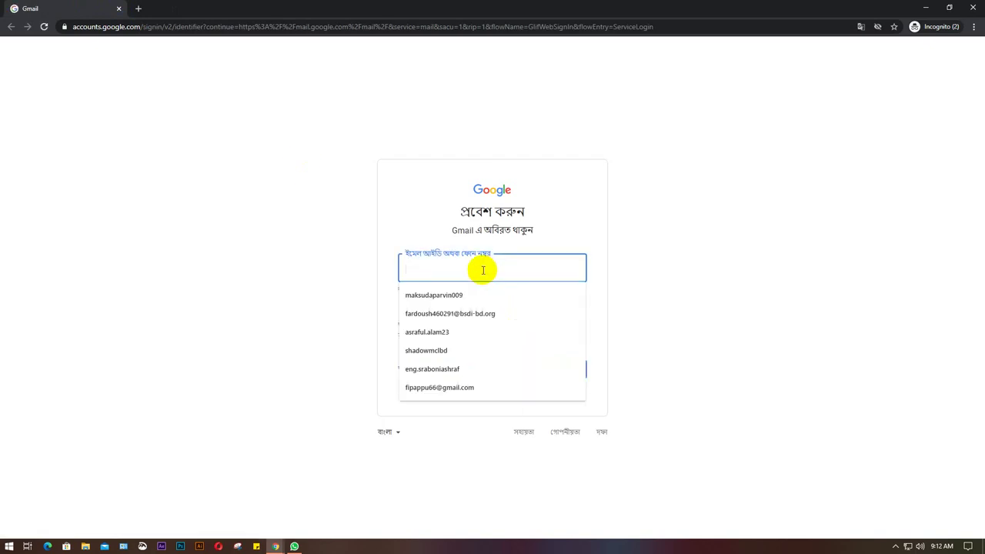
click(481, 314)
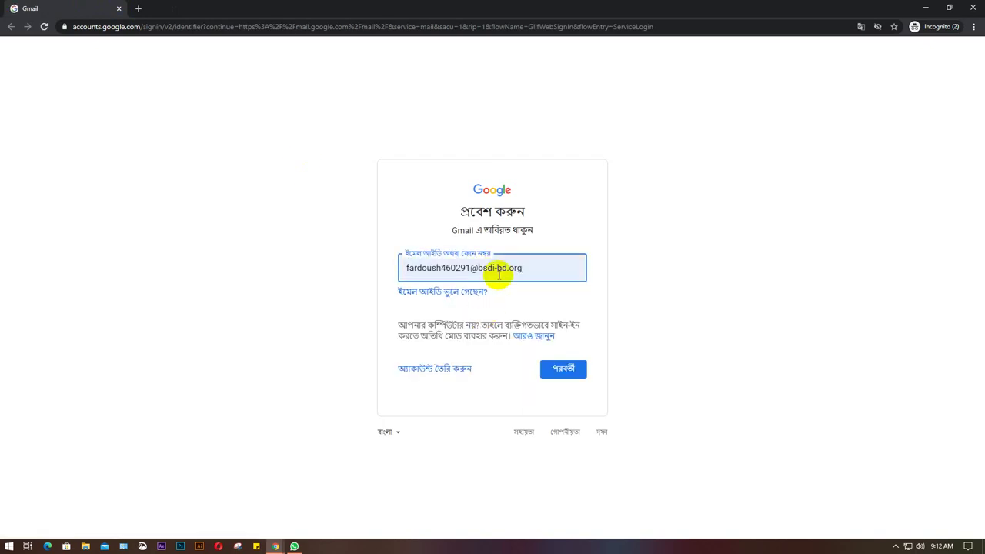
key(Return)
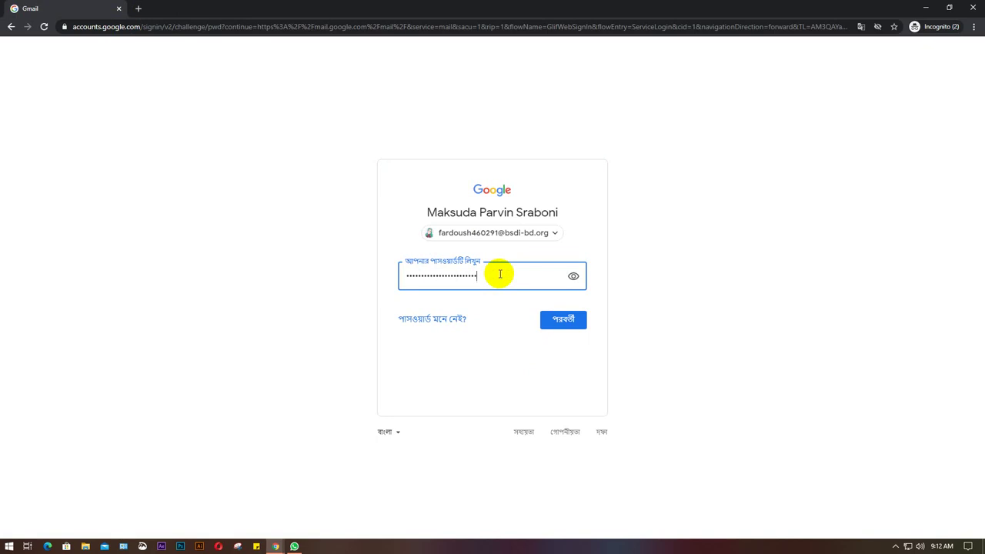
key(Return)
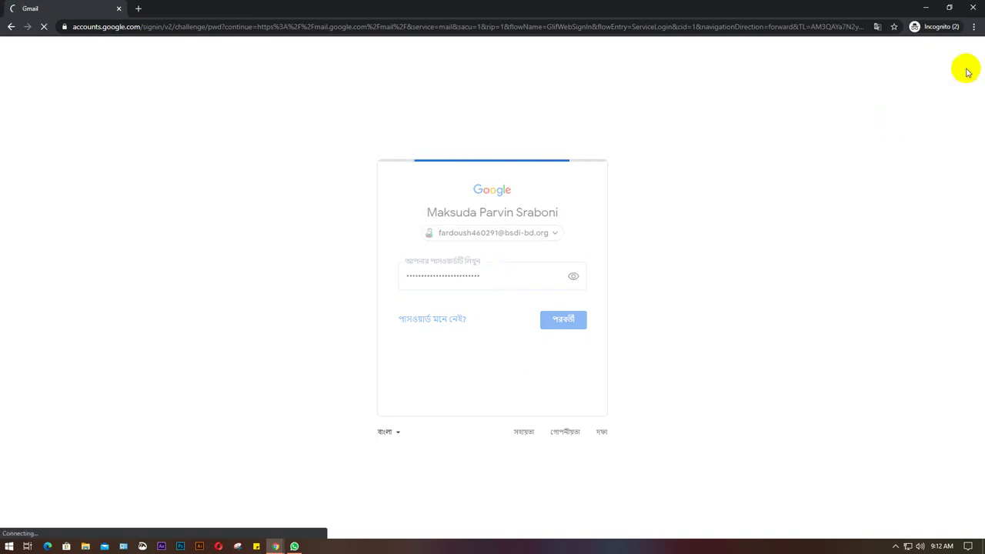
click(926, 9)
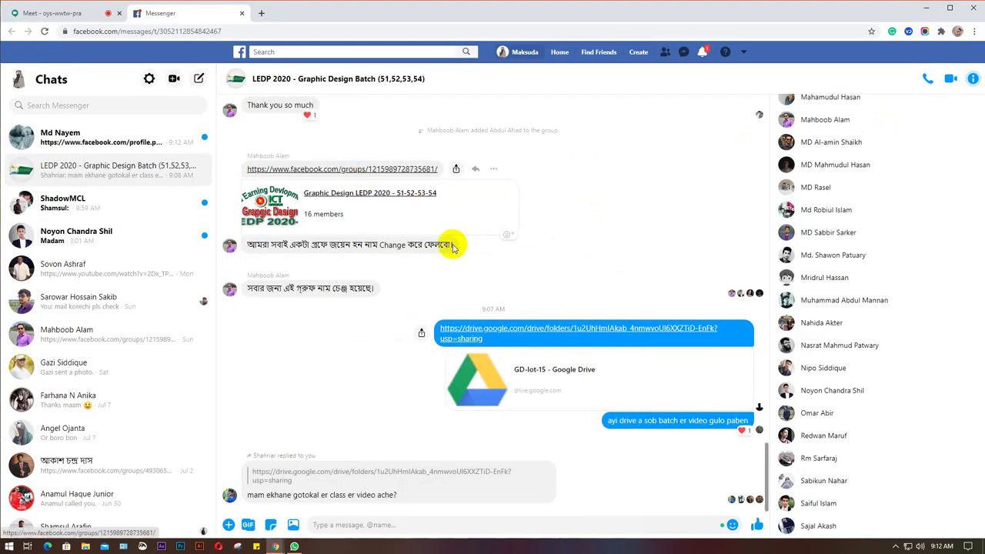
Copy the profile id from the new student's shared link, then return to the LEDP 2020 group chat.
click(79, 137)
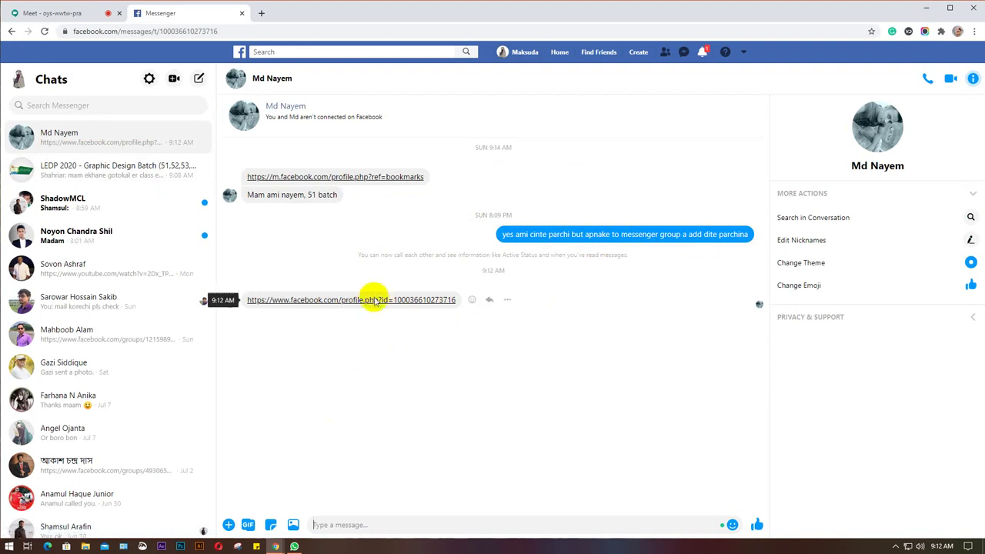
drag(461, 302, 424, 308)
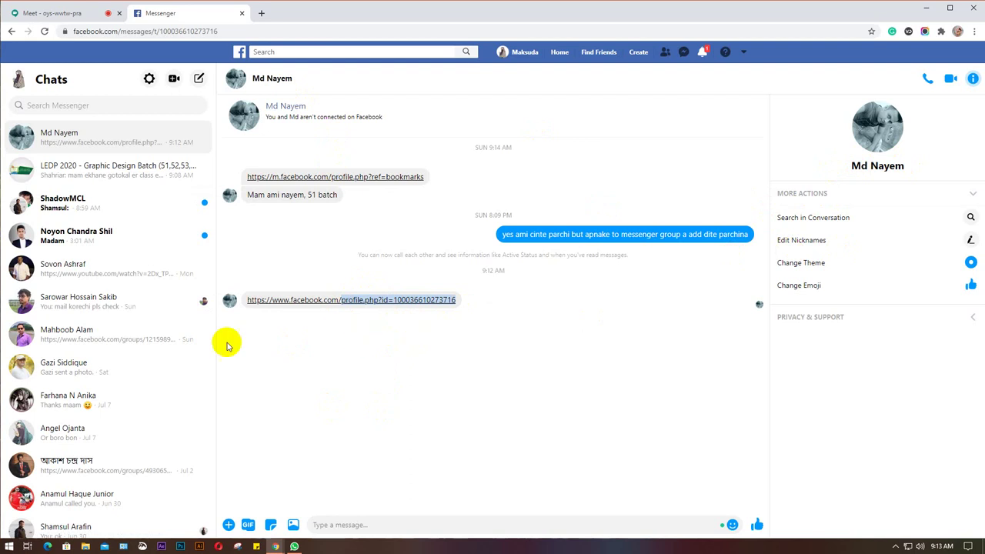
click(85, 167)
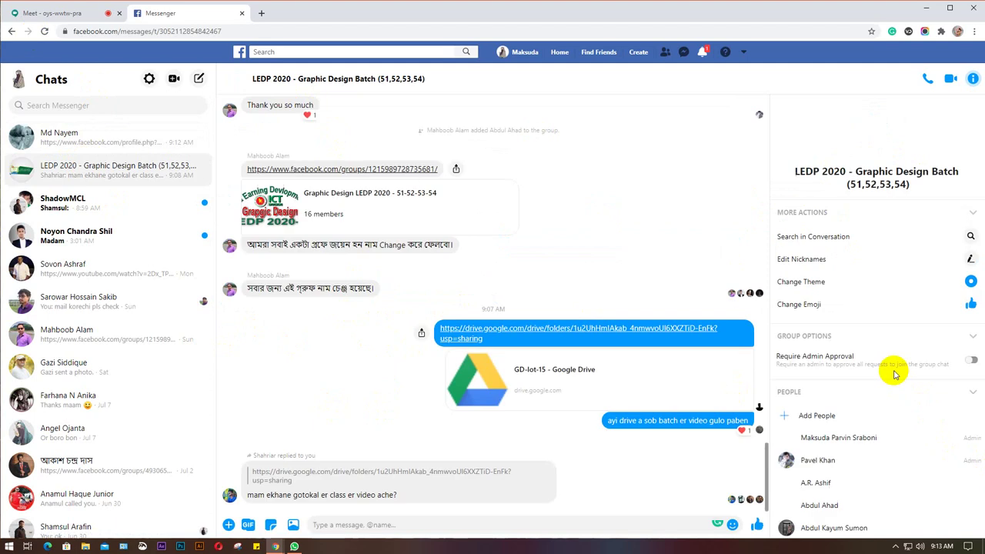
Search Add People for the pasted profile id, cancel on Nothing Found, and reopen the student's chat.
click(832, 417)
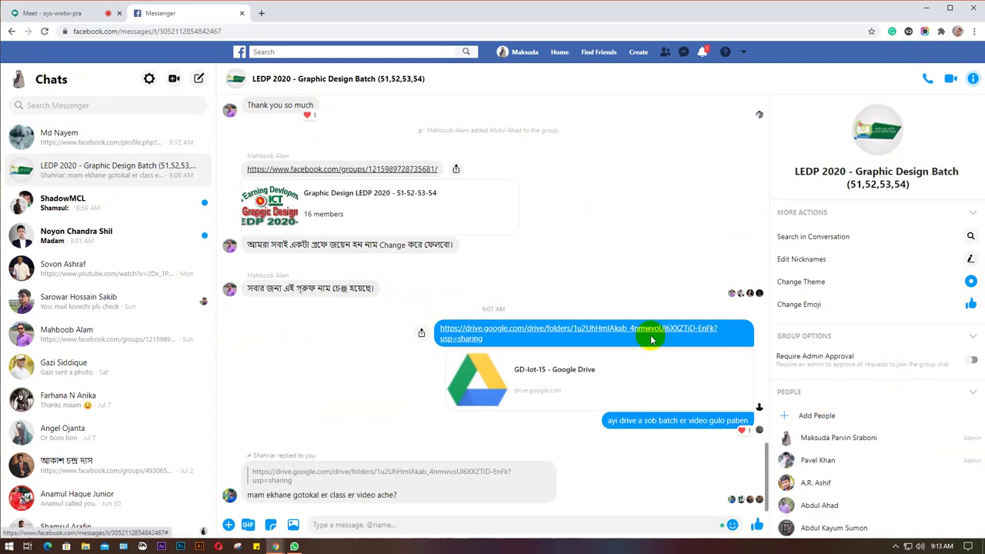
key(ctrl+v)
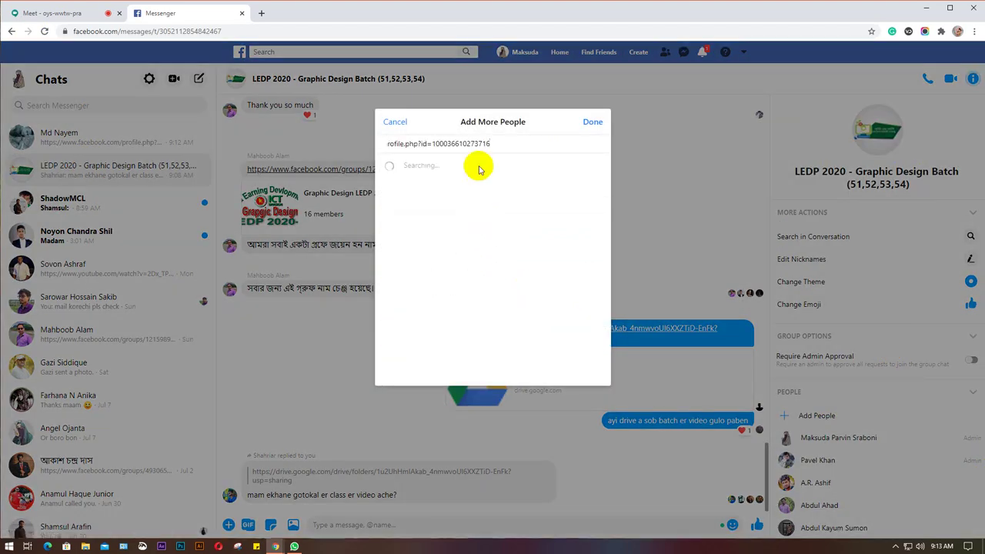
click(396, 123)
click(98, 141)
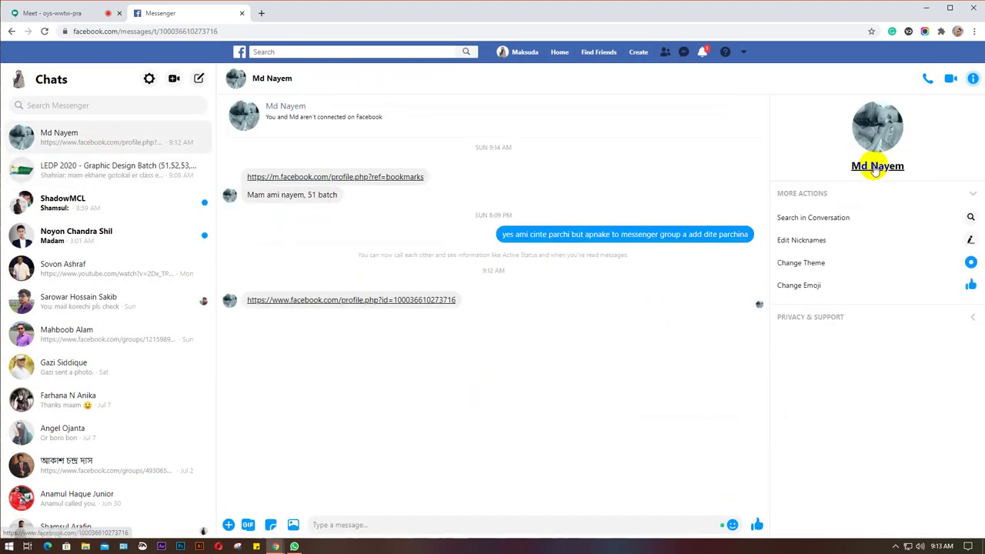
click(876, 167)
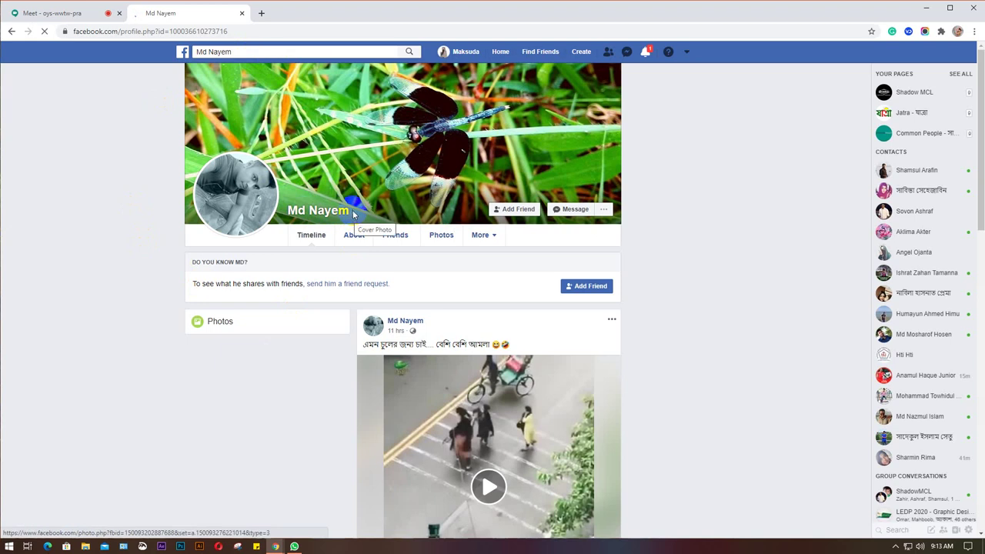
drag(338, 216, 304, 218)
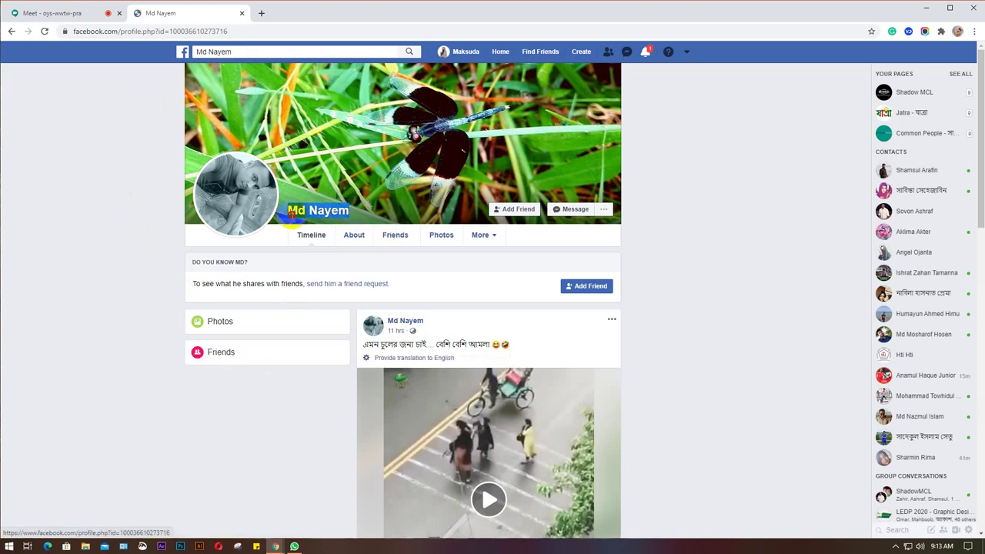
click(10, 34)
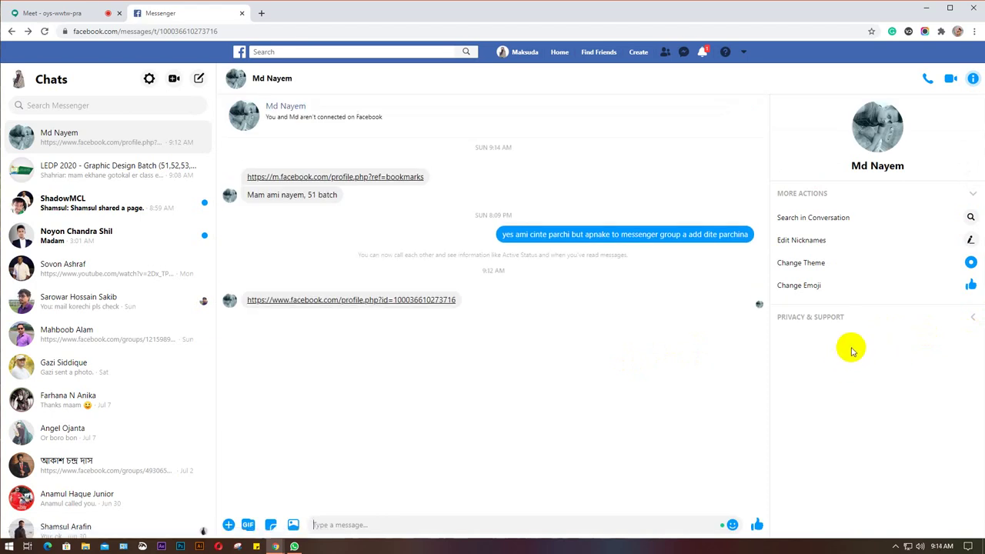
Add the new student, searched by name, to the LEDP 2020 group via Add People, then return to Meet.
click(85, 173)
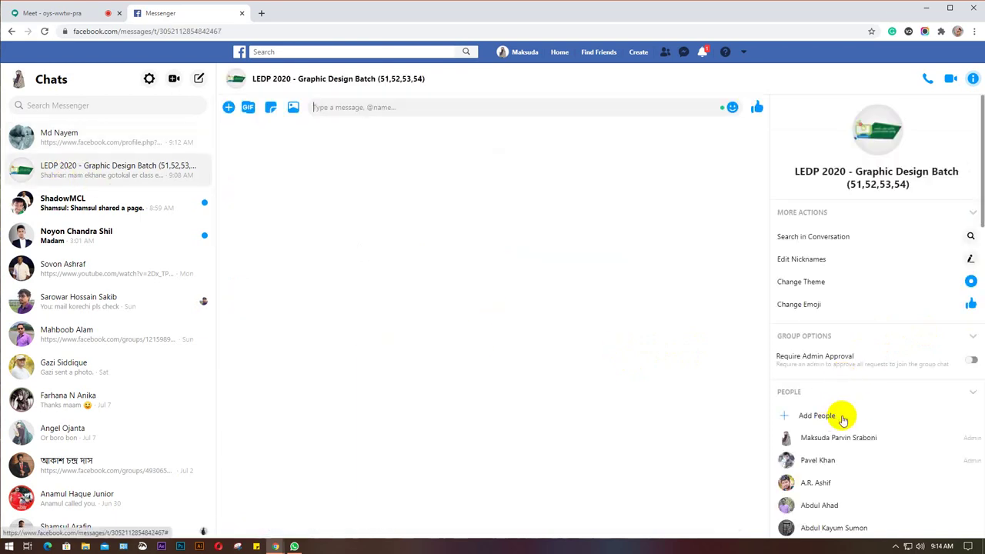
click(845, 417)
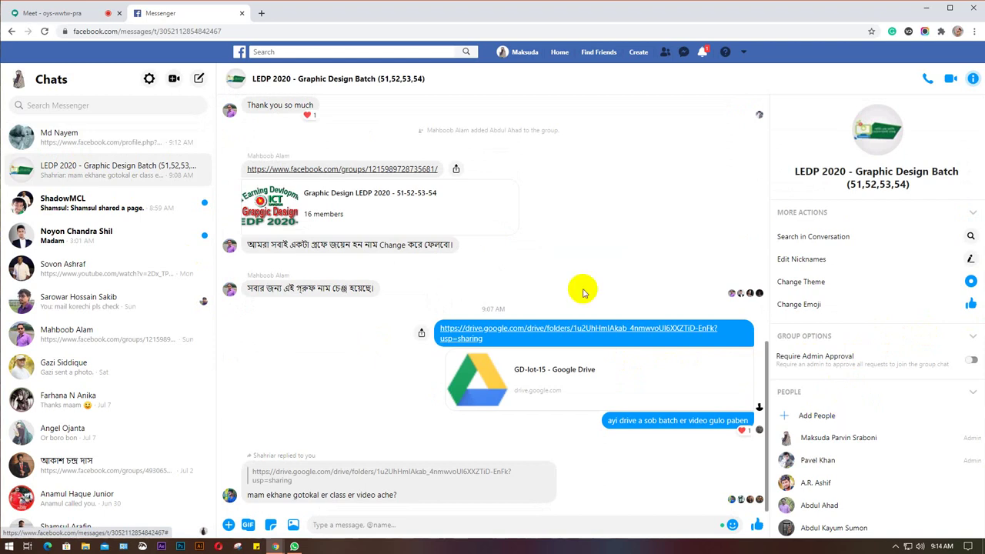
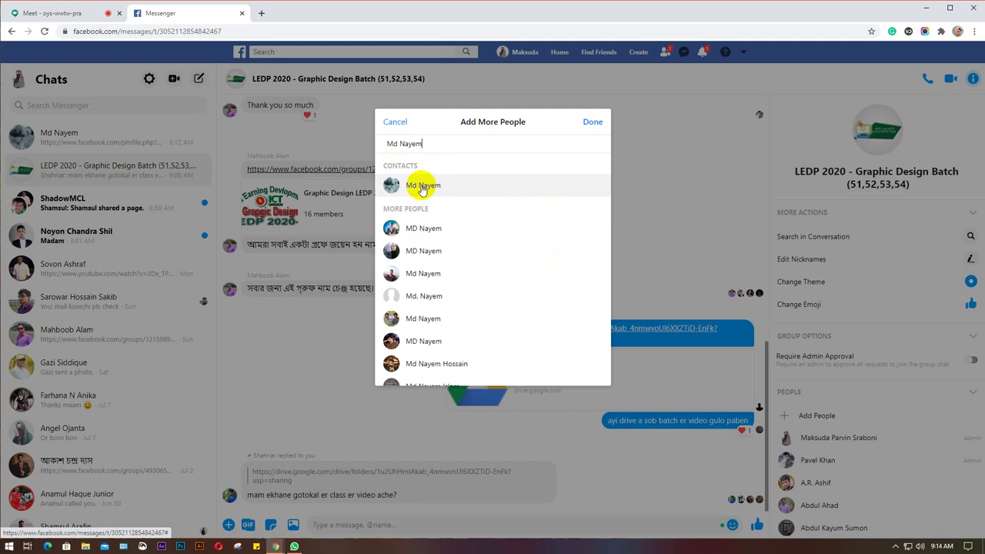
click(422, 188)
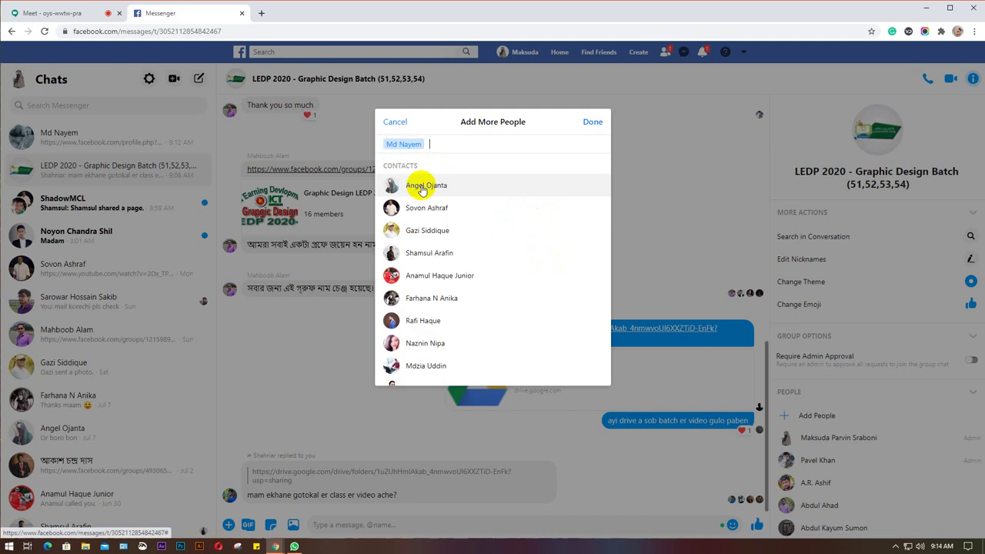
click(593, 122)
scroll(924, 433, down, 3)
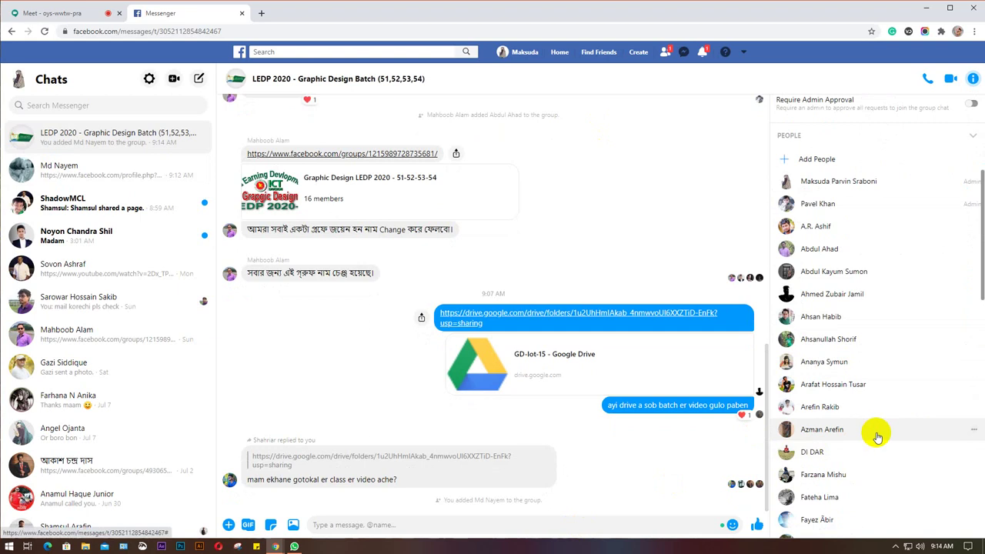
click(45, 14)
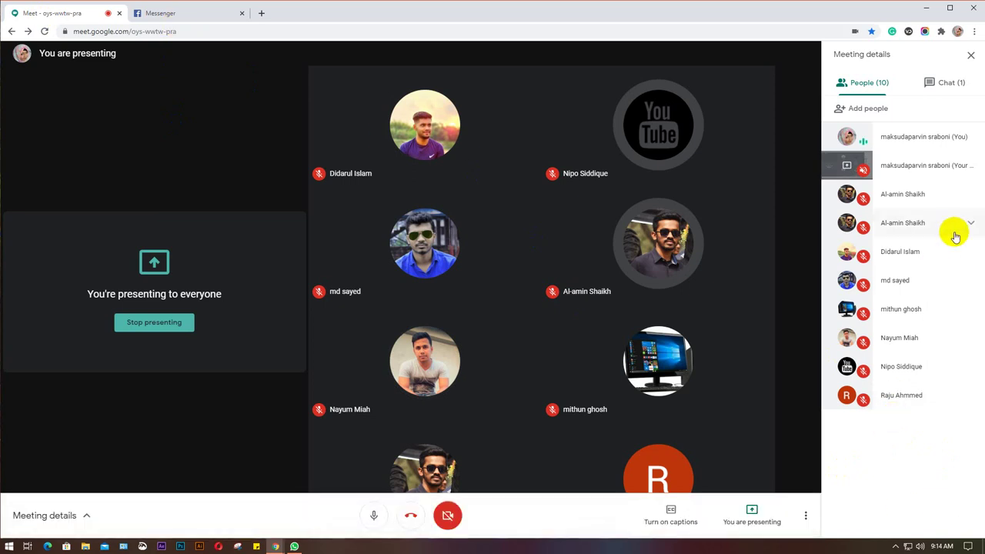
Copy the Facebook link posted in the Meet chat and return to the Messenger tab.
click(953, 82)
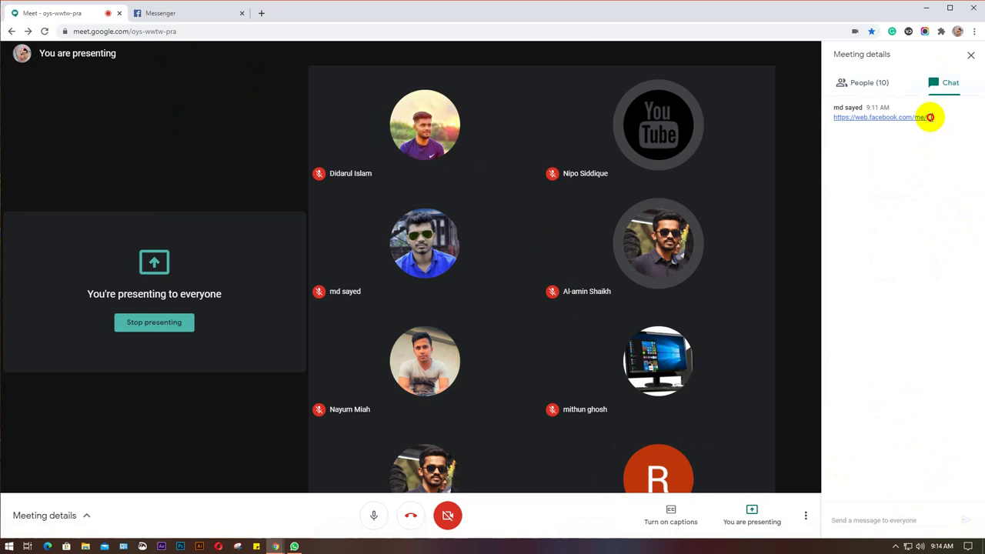
drag(930, 117, 834, 119)
key(ctrl+c)
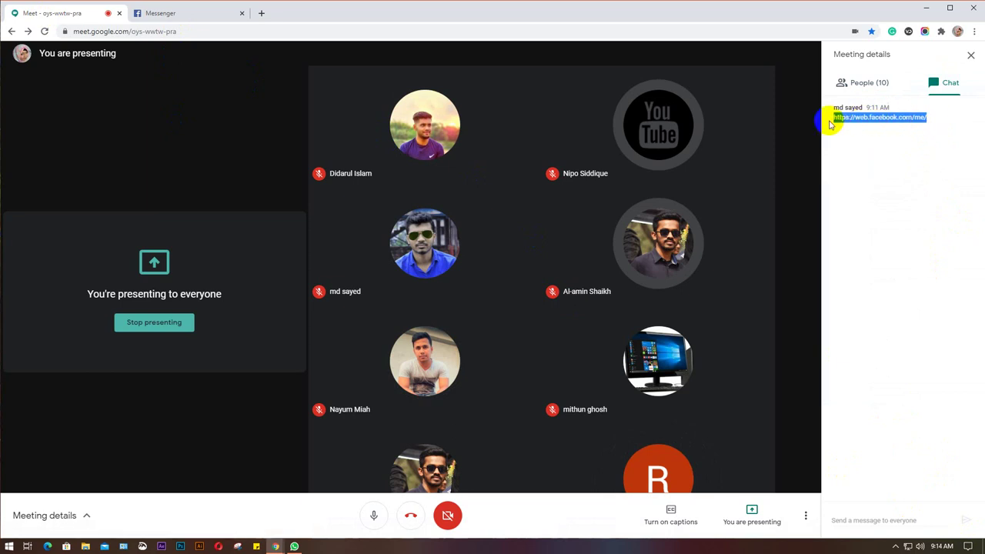
click(193, 15)
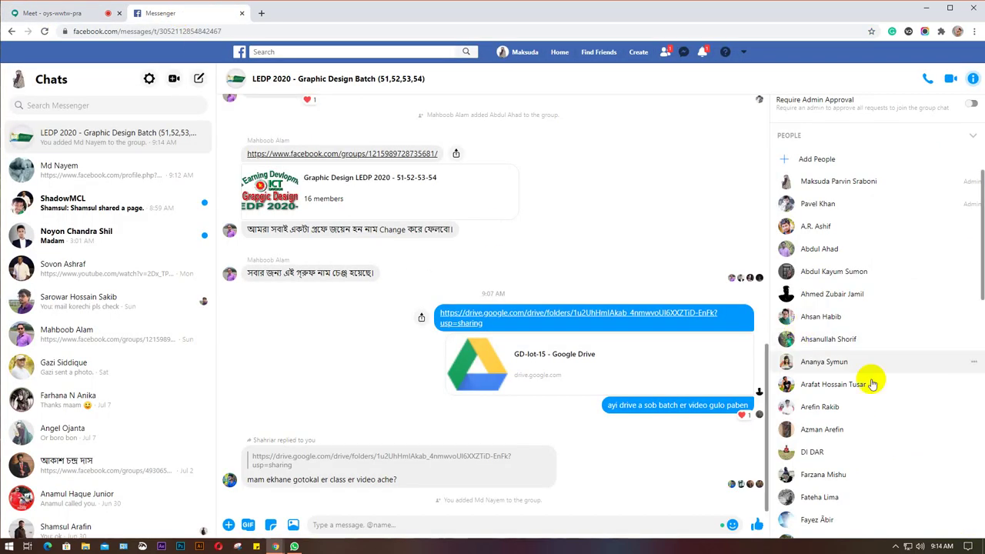
Open the copied link in a new tab, see it shows only your own profile, and close it.
scroll(874, 385, down, 10)
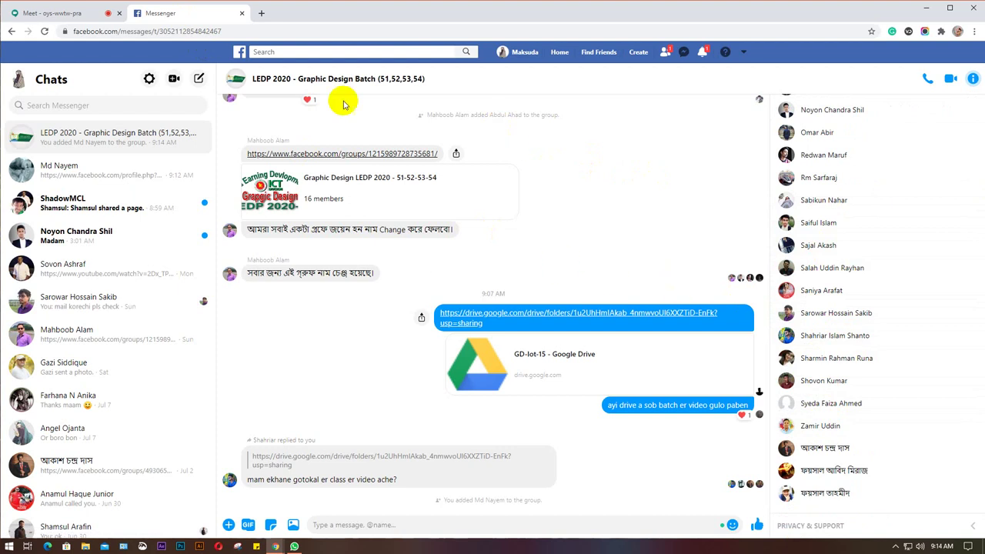
click(261, 13)
key(ctrl+v)
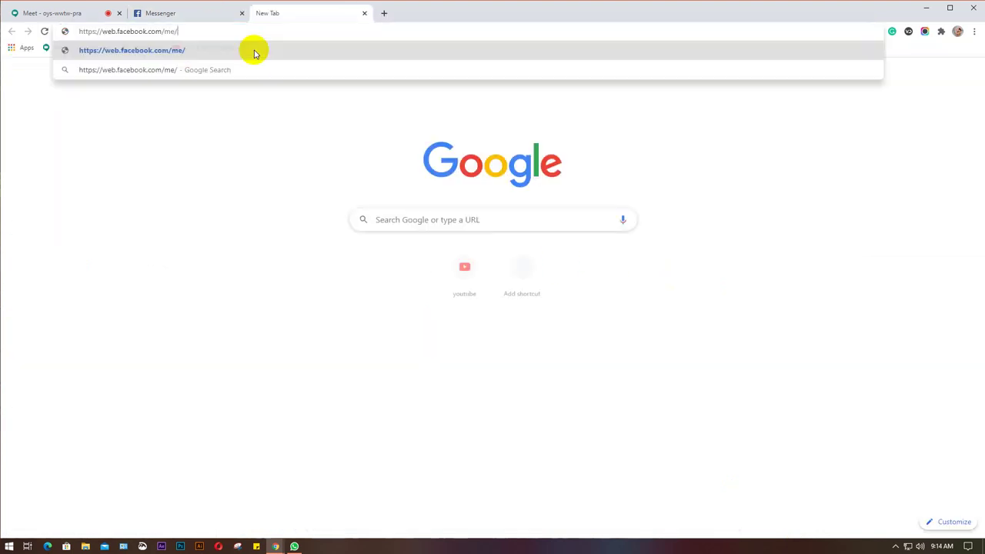
click(256, 53)
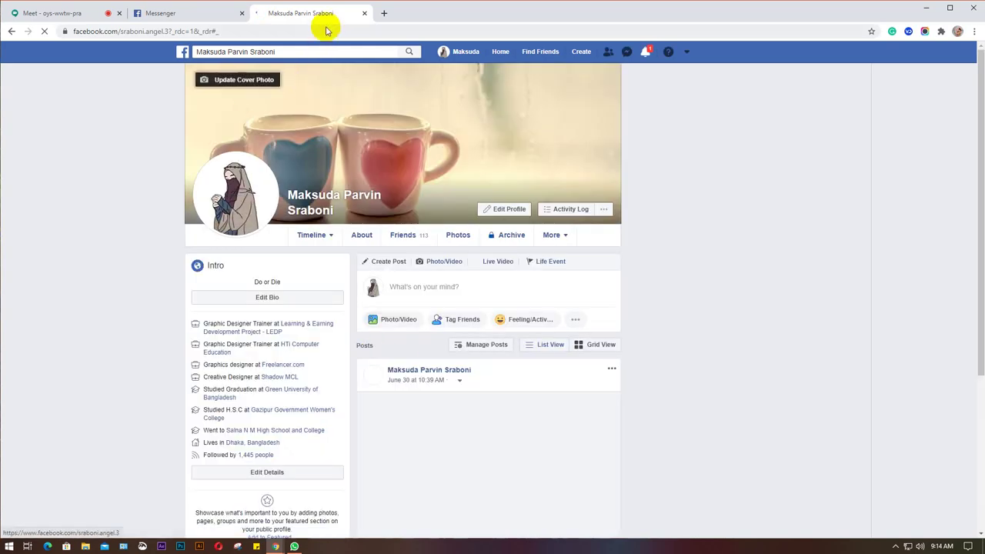
click(365, 13)
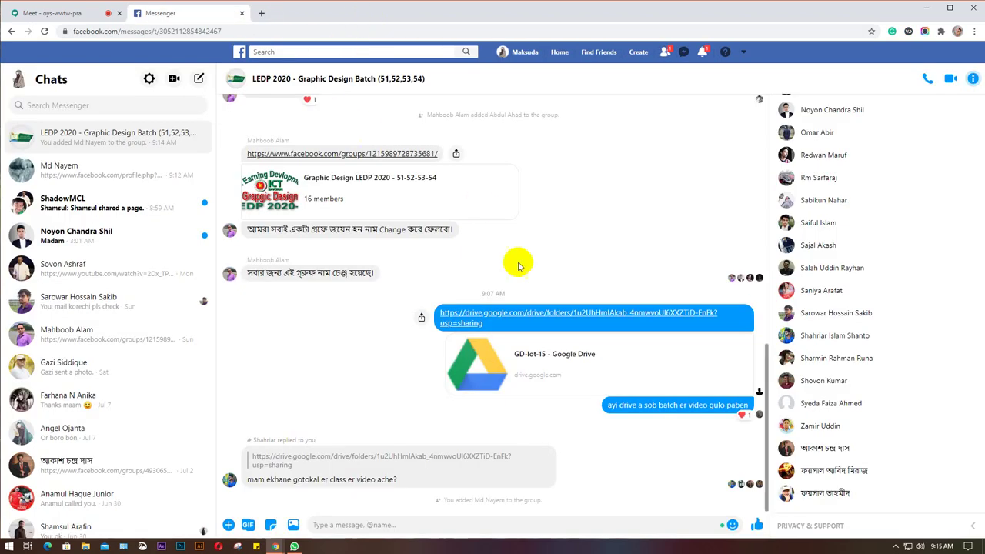
click(48, 13)
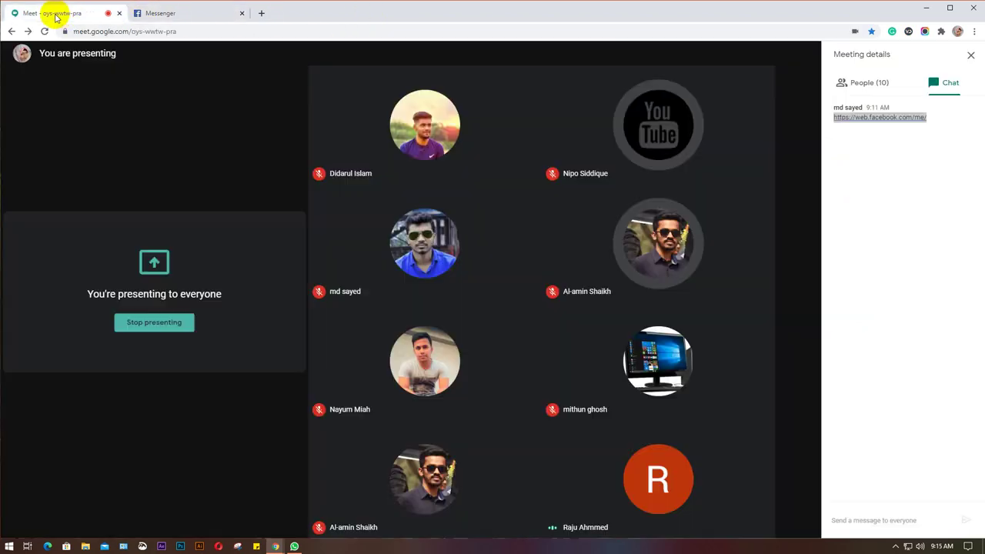
Look over the 11 meeting participants, then bring WhatsApp's LEDP - GD - 51 chat up beside Meet.
click(801, 433)
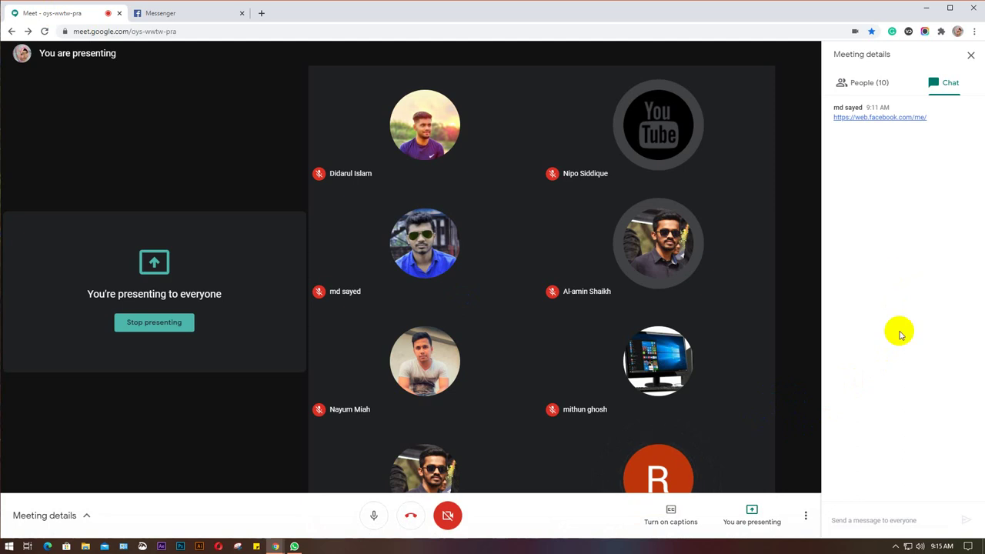
mouse_move(343, 183)
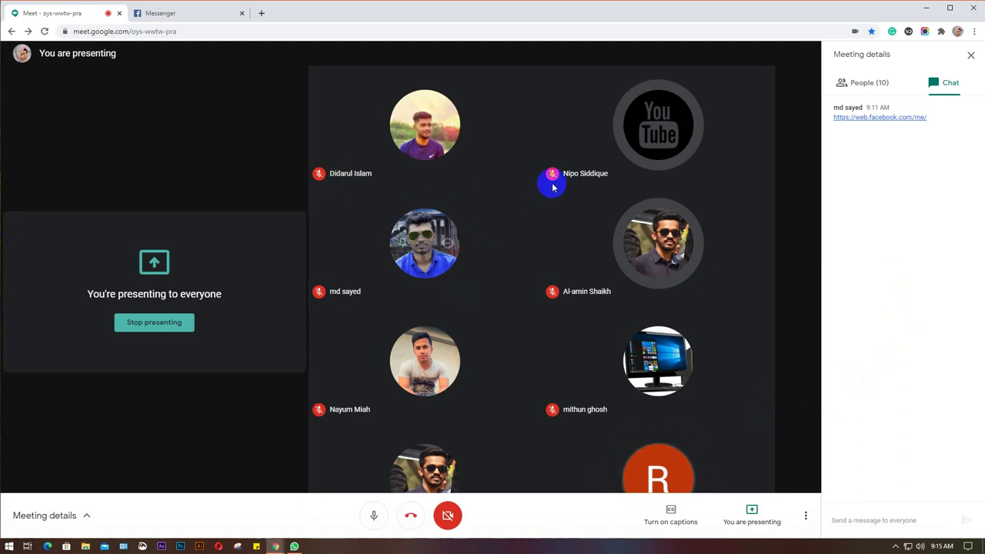
mouse_move(600, 185)
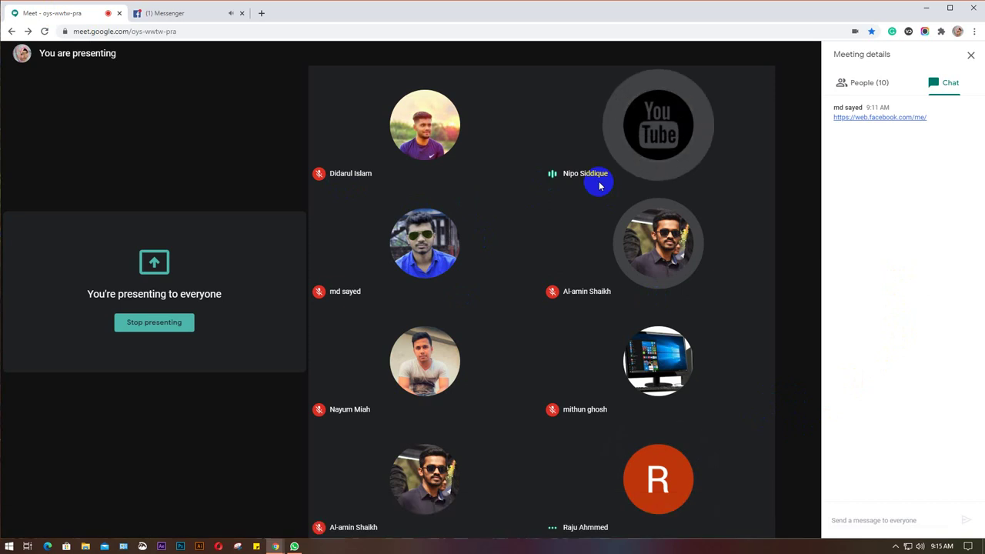
mouse_move(566, 304)
mouse_move(408, 396)
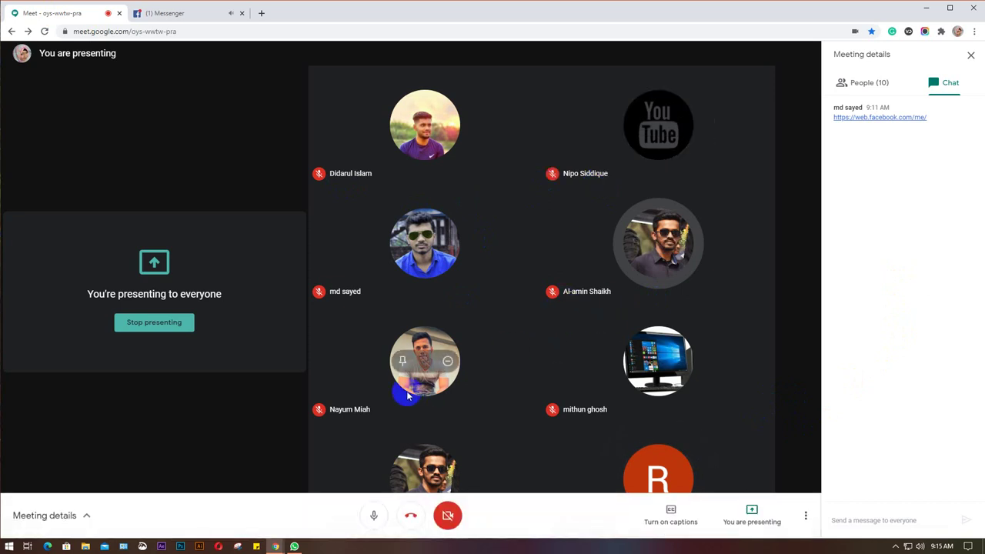
mouse_move(700, 389)
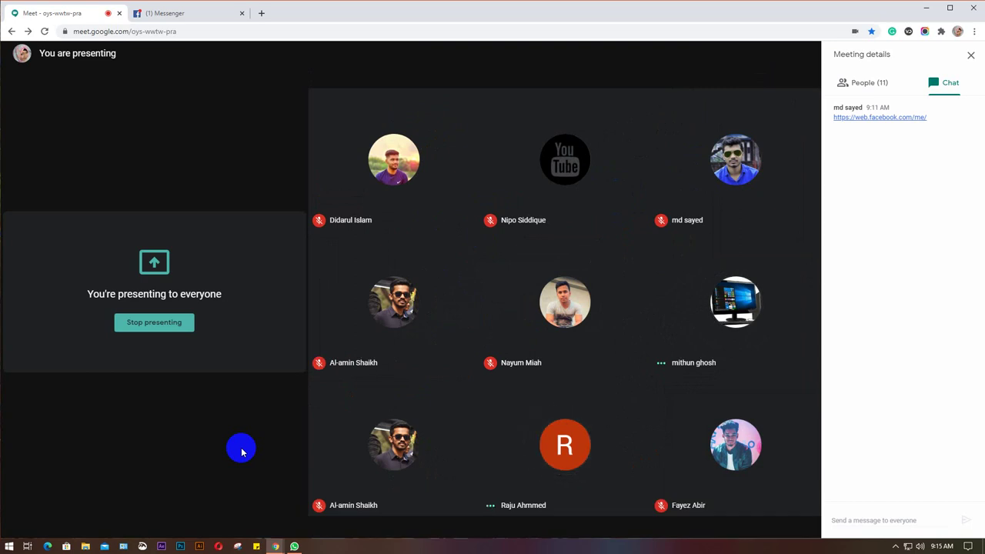
mouse_move(294, 545)
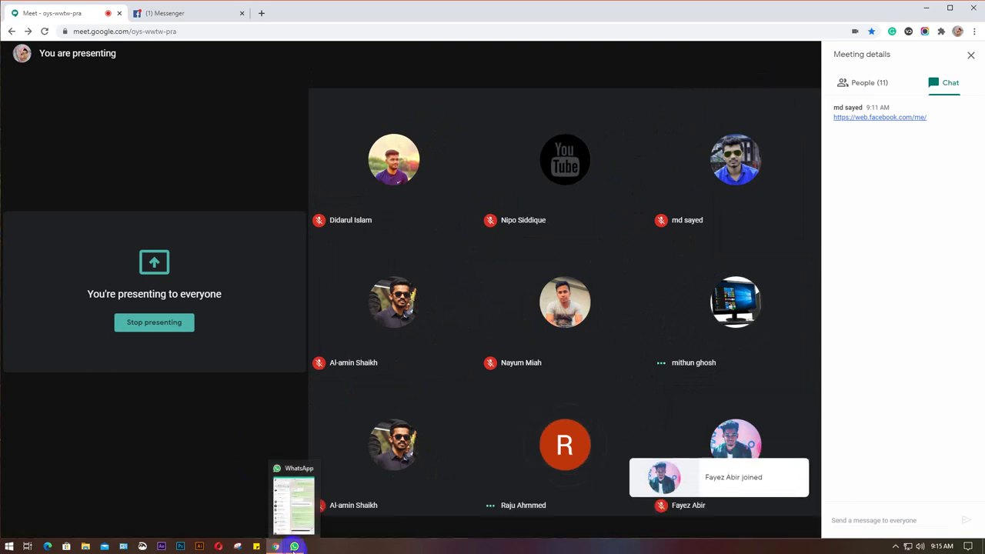
click(303, 510)
scroll(915, 387, down, 5)
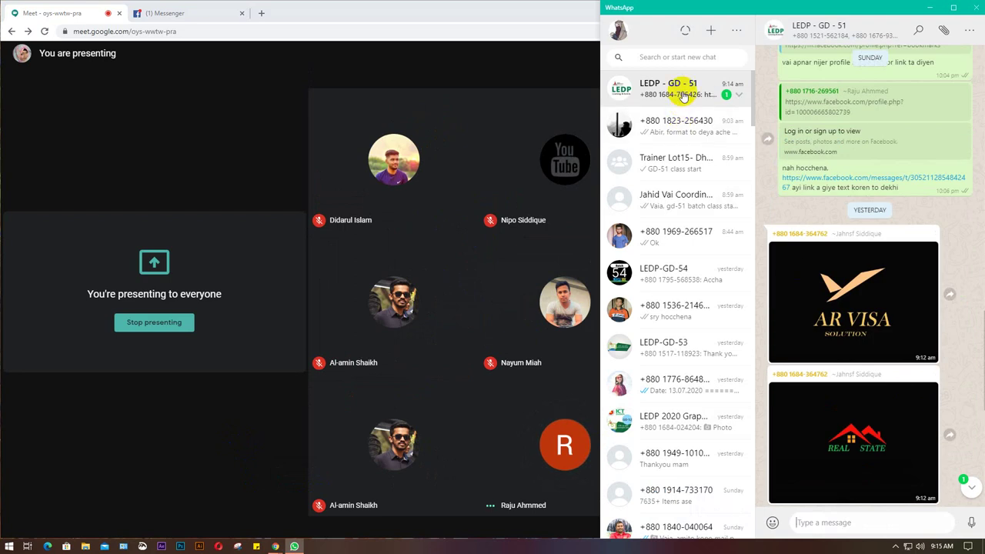
Scroll LEDP - GD - 51 to the new student's profile link, select its username, and return to Messenger.
click(919, 322)
scroll(922, 320, down, 10)
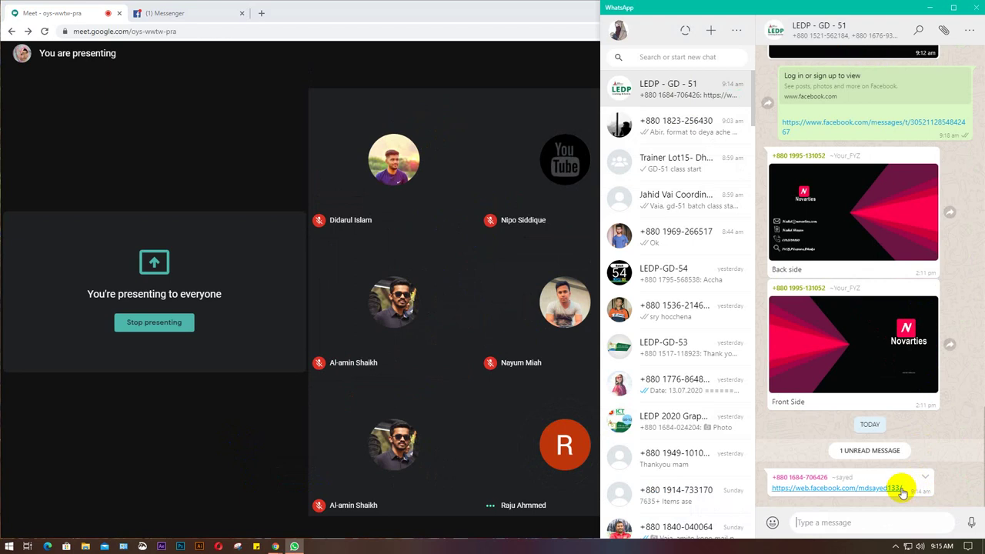
drag(909, 491, 891, 488)
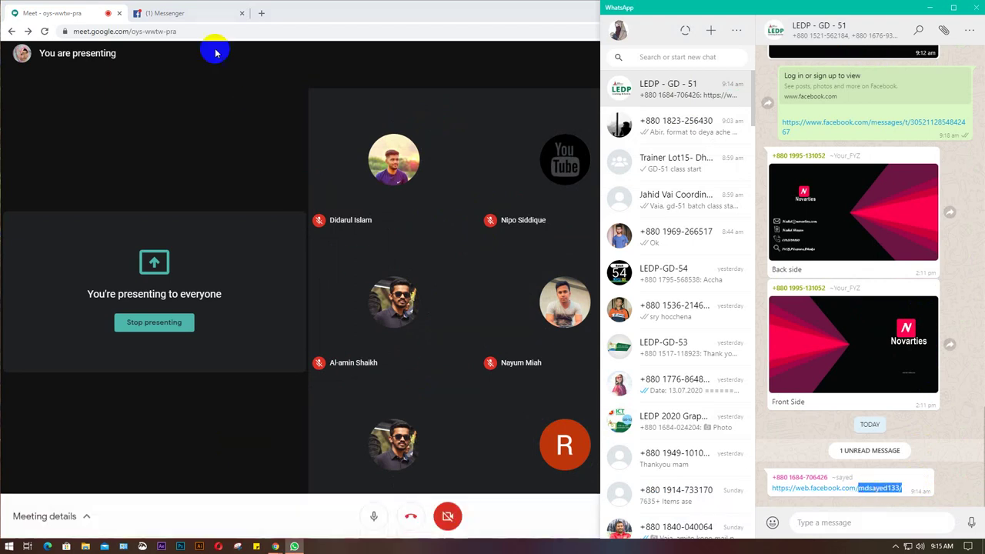
click(171, 13)
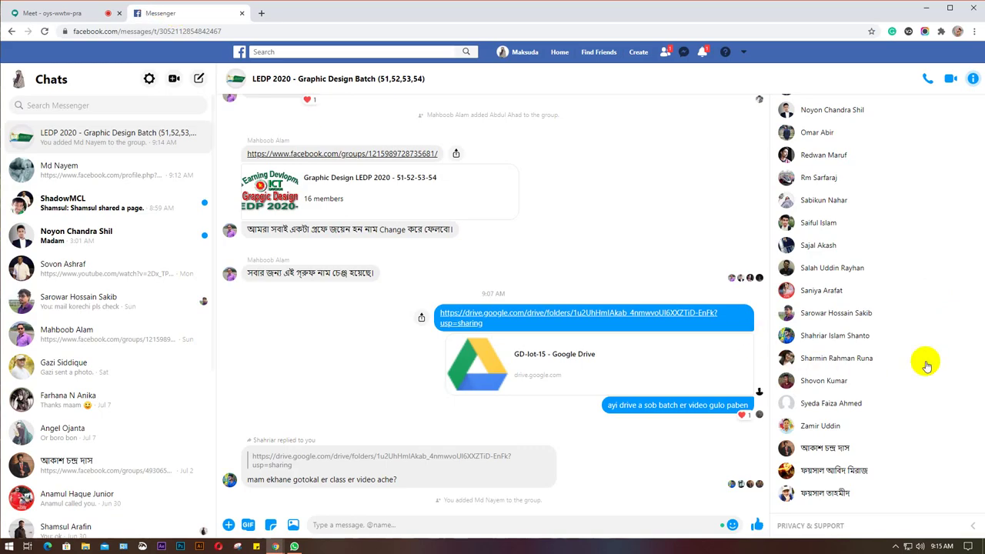
Search the group's Add People list for the pasted profile username, trimming the trailing slash.
scroll(807, 279, up, 10)
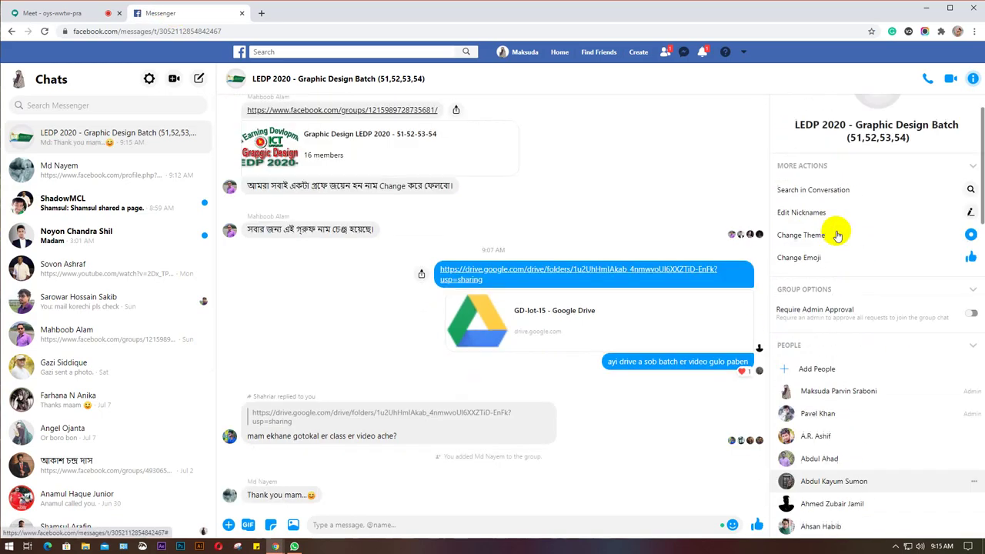
click(818, 416)
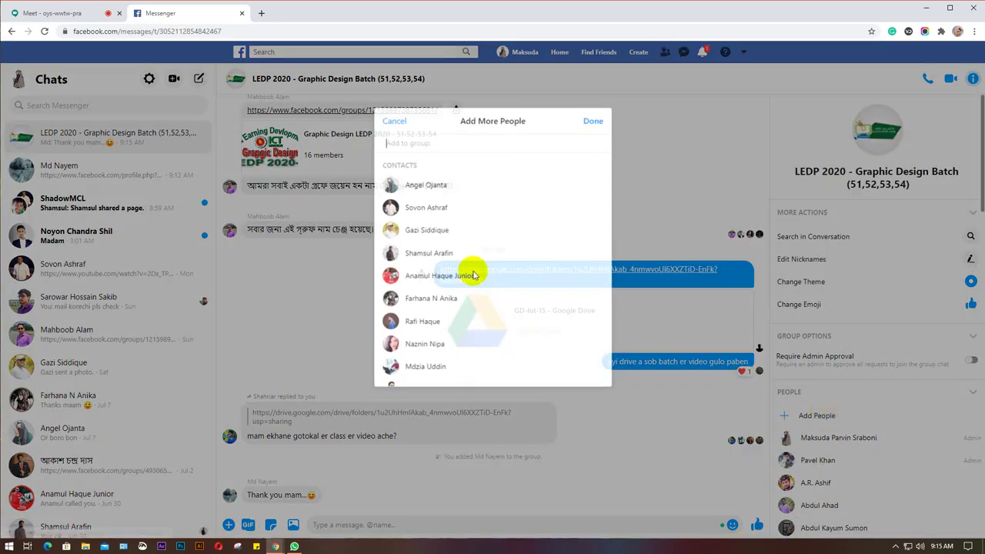
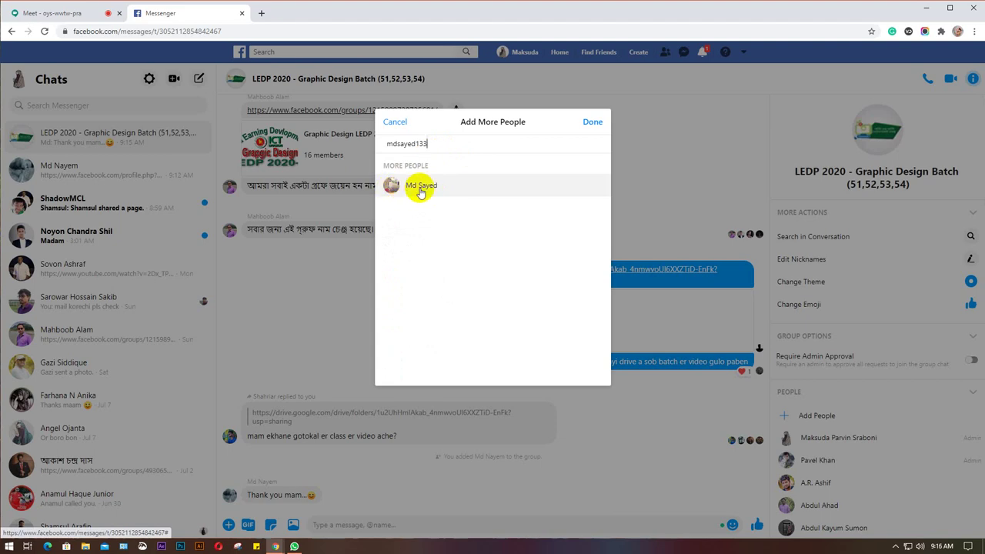
Verify the student's full profile link from WhatsApp in a new tab, then add them to the group.
click(294, 547)
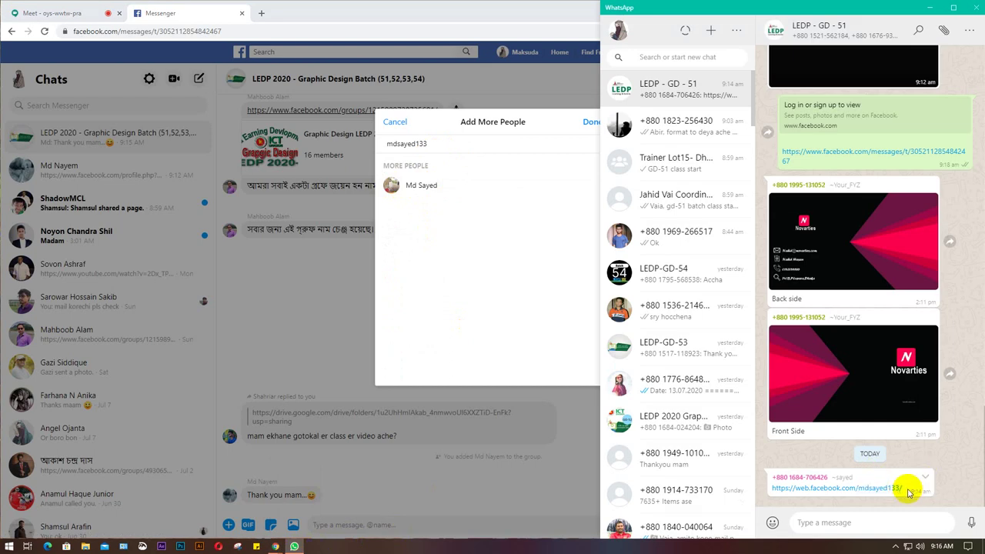
drag(908, 490, 770, 491)
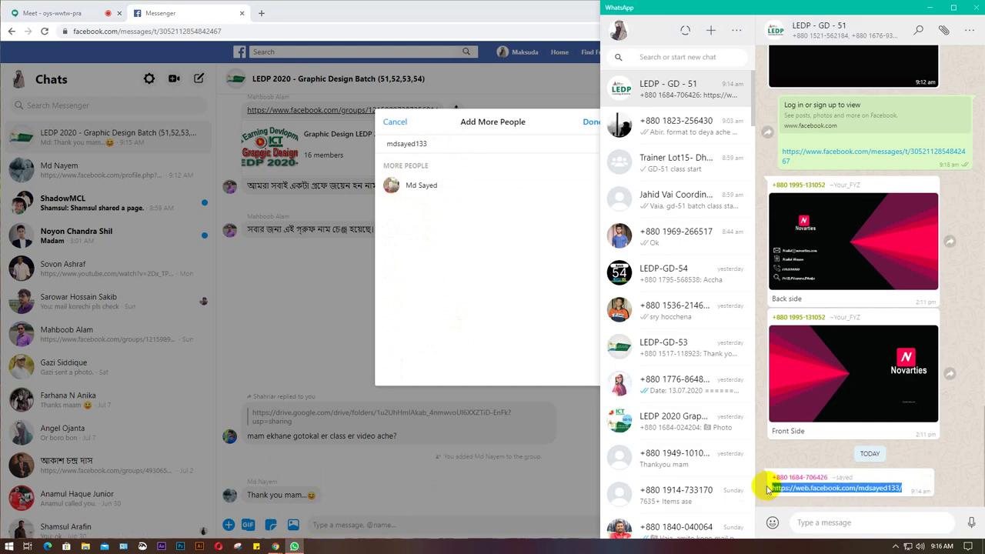
click(261, 13)
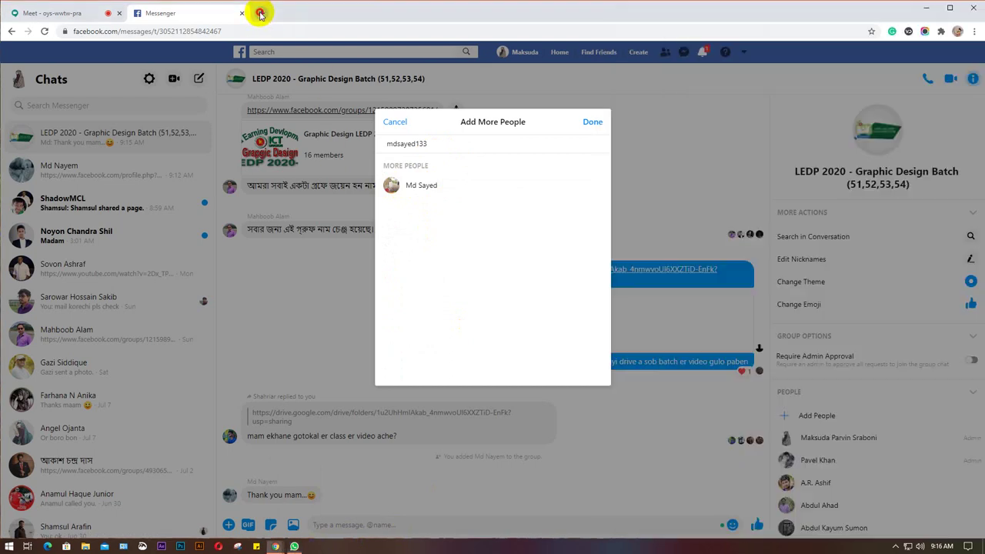
key(Return)
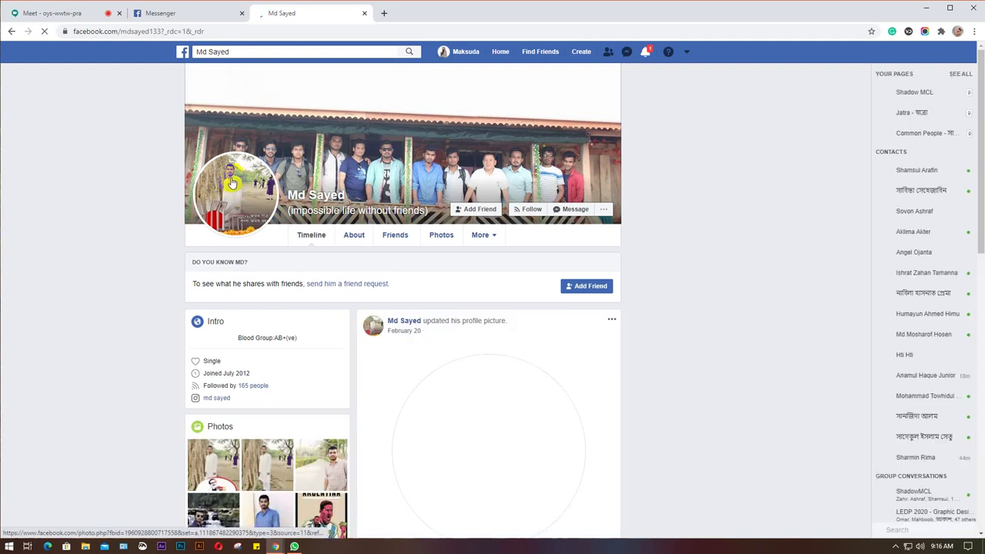
click(162, 13)
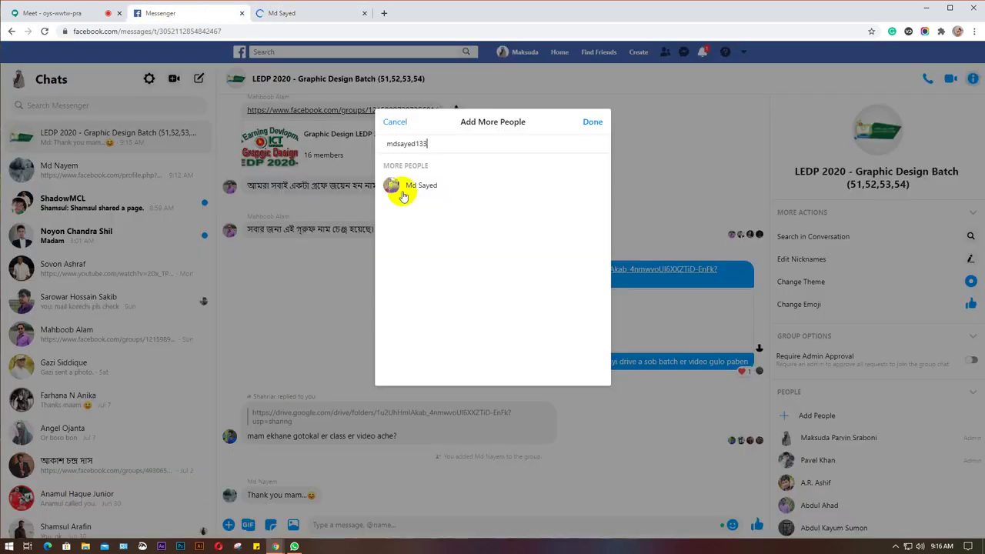
click(423, 186)
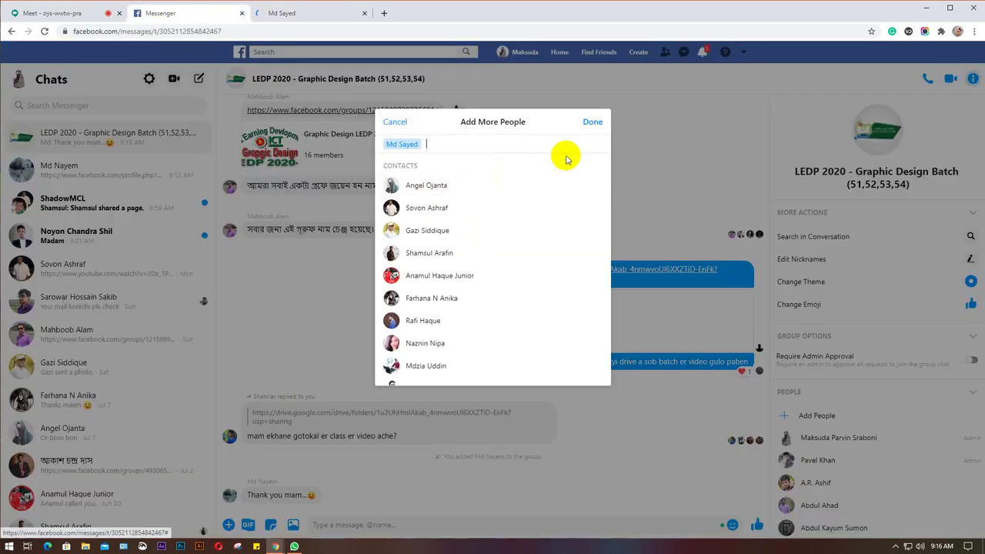
click(593, 123)
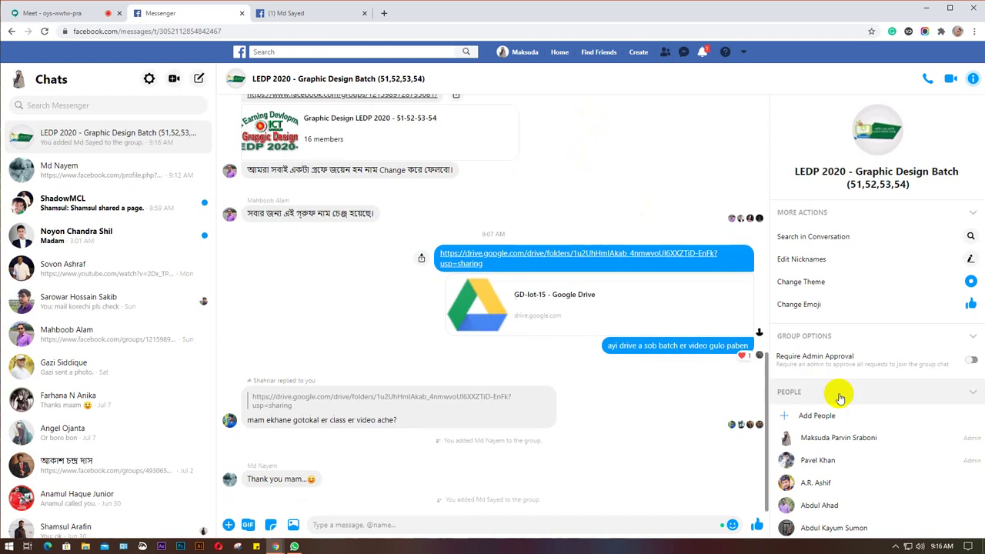
scroll(854, 408, down, 3)
scroll(861, 412, down, 3)
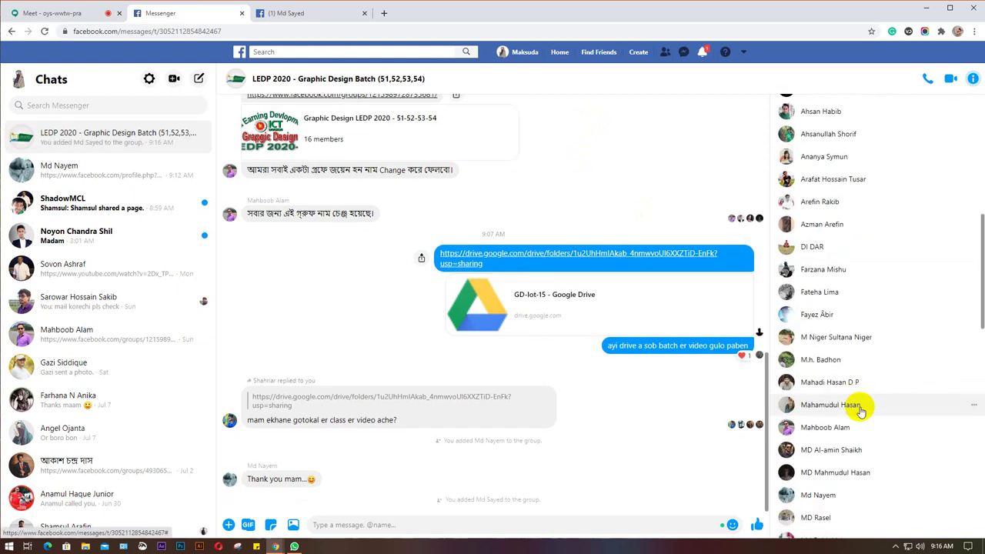
scroll(843, 435, down, 1)
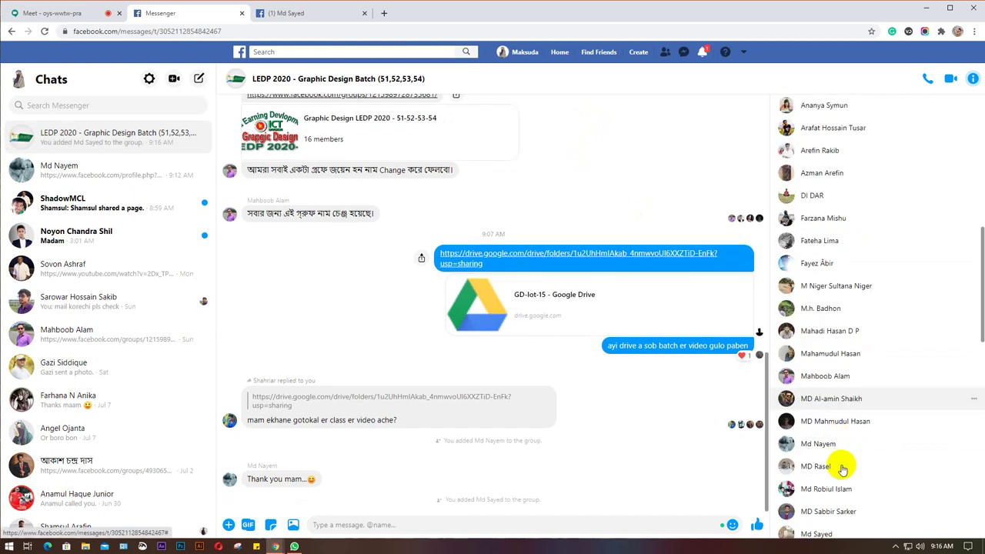
scroll(839, 468, down, 2)
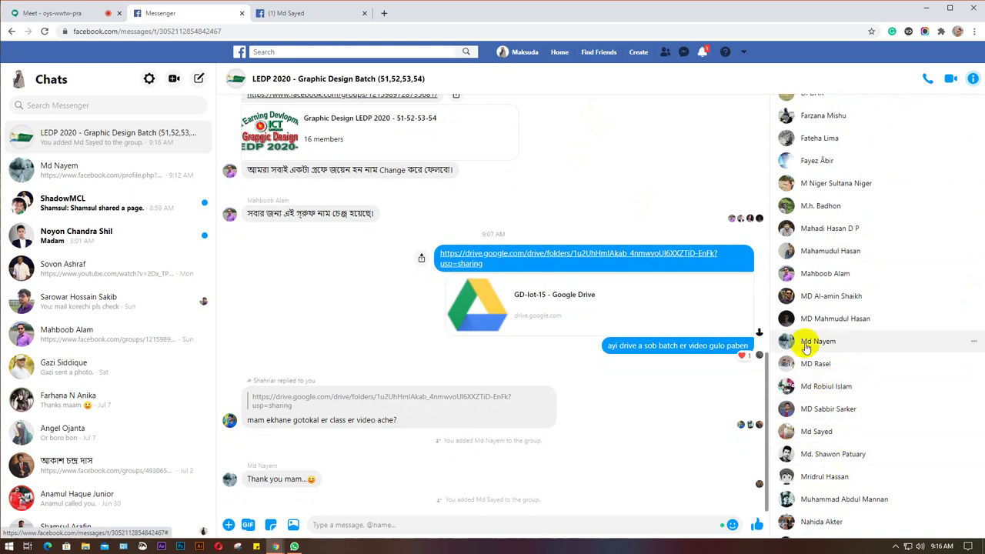
scroll(831, 360, down, 1)
scroll(832, 360, down, 1)
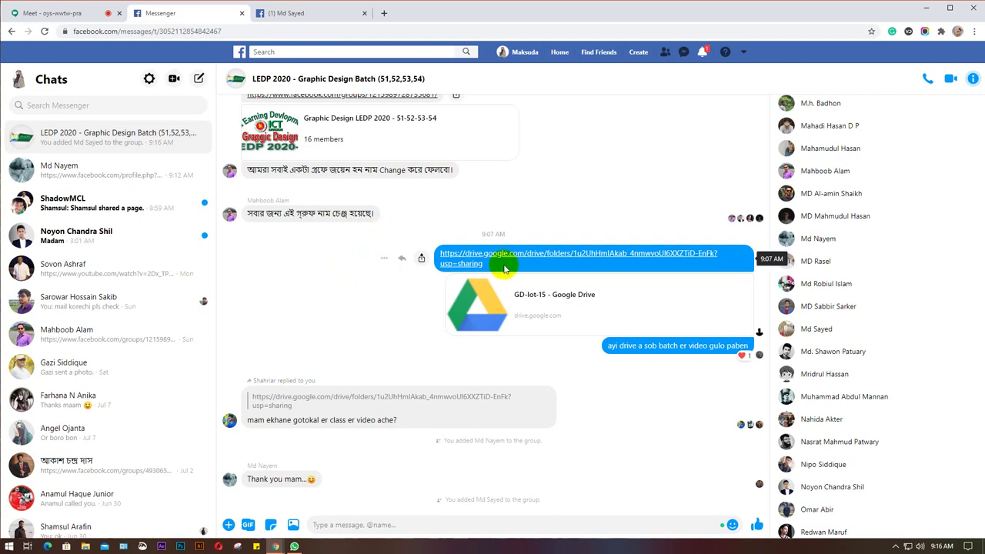
drag(494, 266, 425, 257)
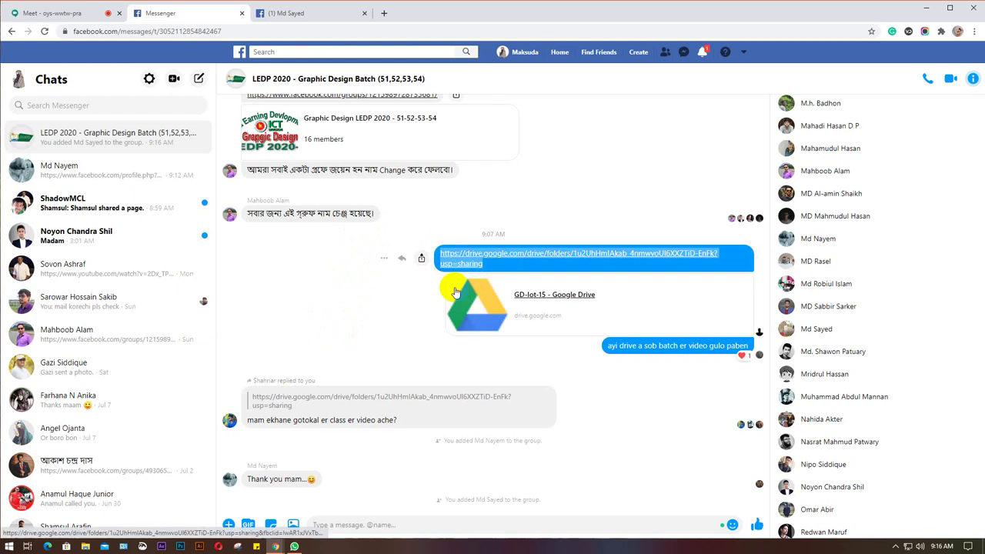
Paste and send the GD-lot-15 Drive link in the LEDP - GD - 51 WhatsApp chat.
click(294, 546)
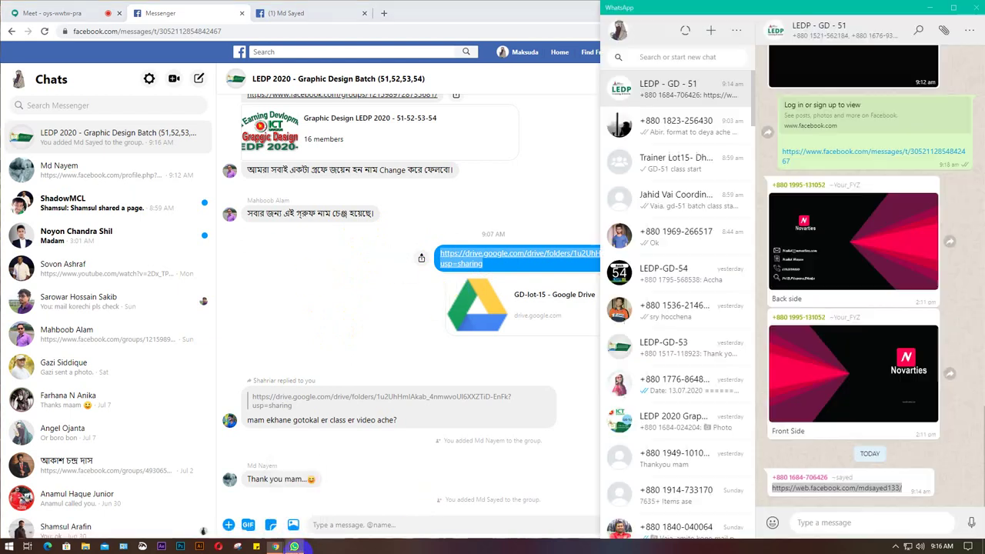
click(861, 527)
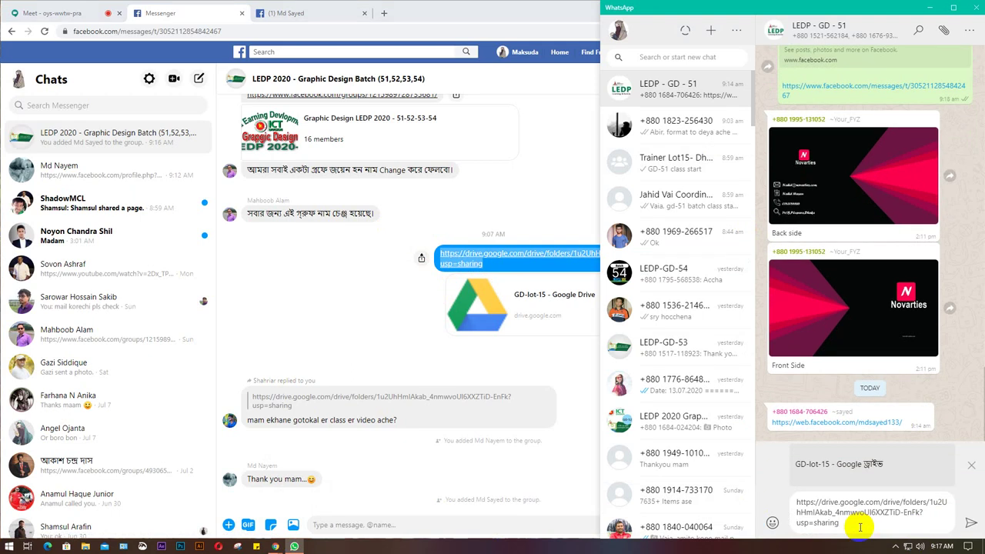
key(Return)
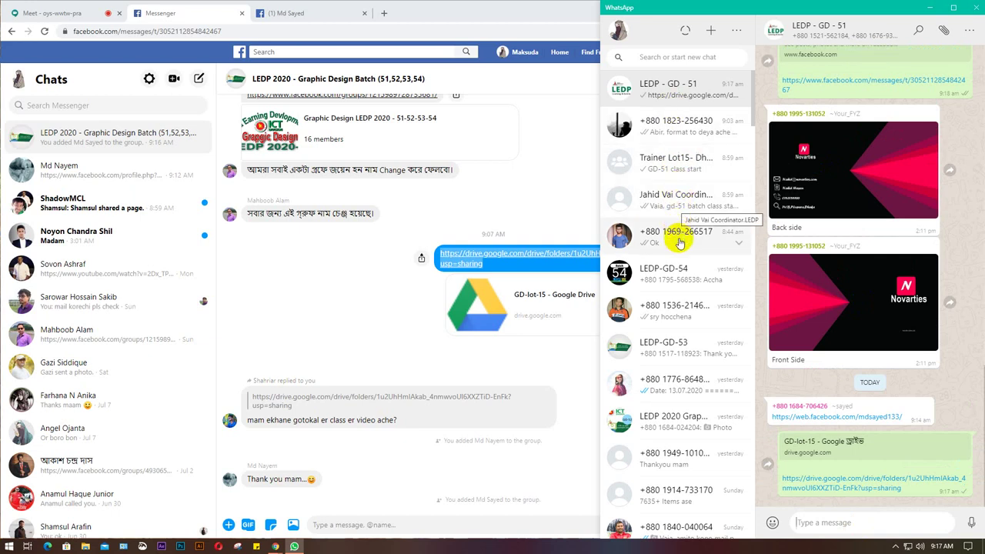
Close the new student's profile tab, then send the Drive link to LEDP-GD-54.
click(676, 270)
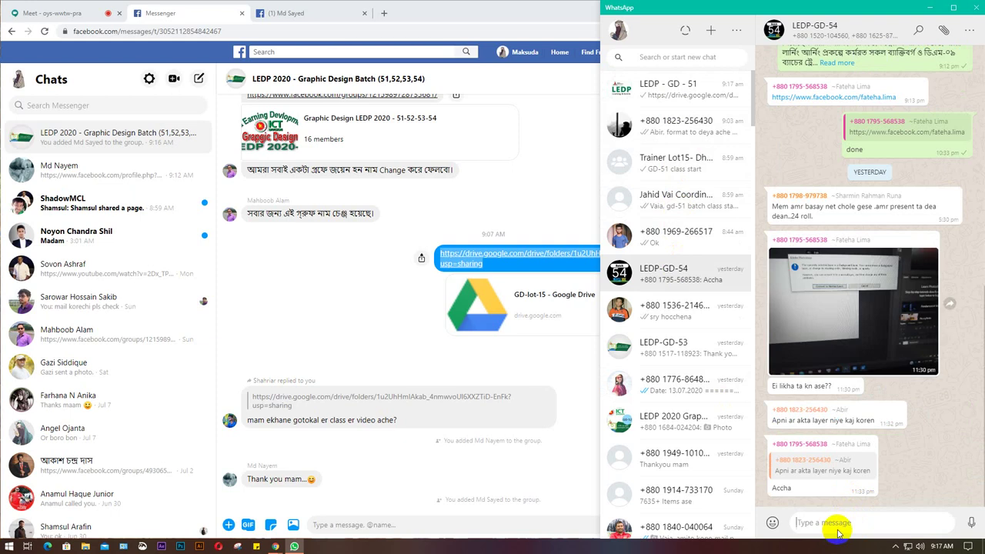
click(365, 14)
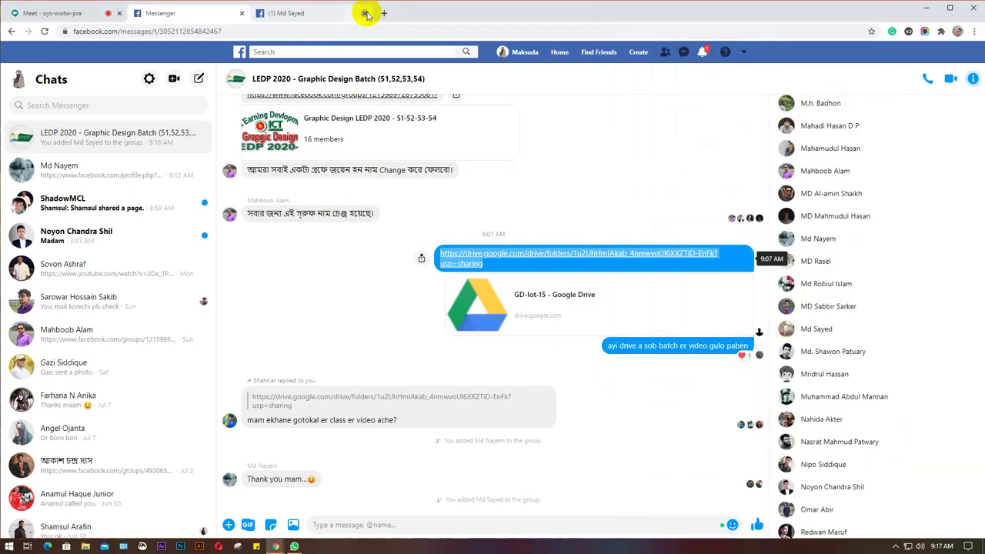
click(365, 13)
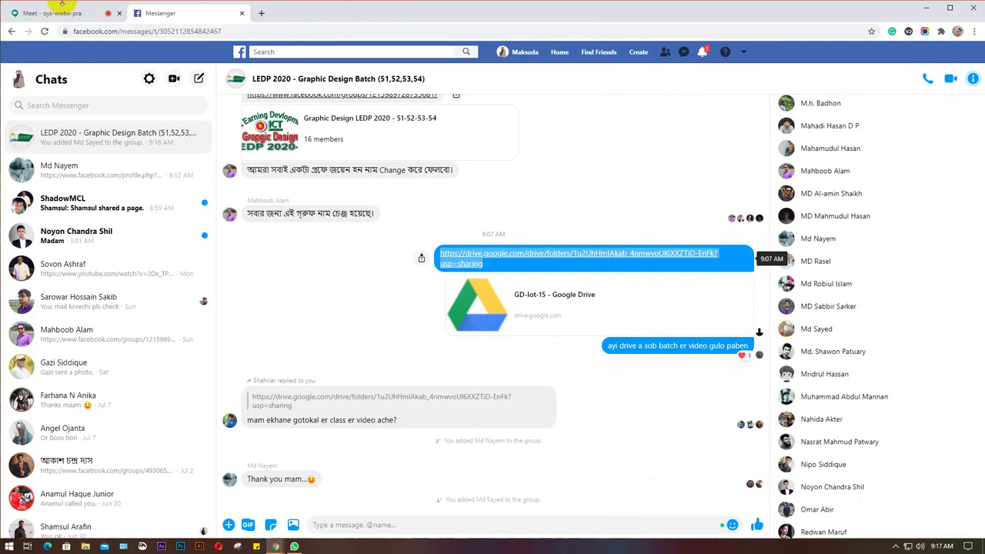
click(86, 14)
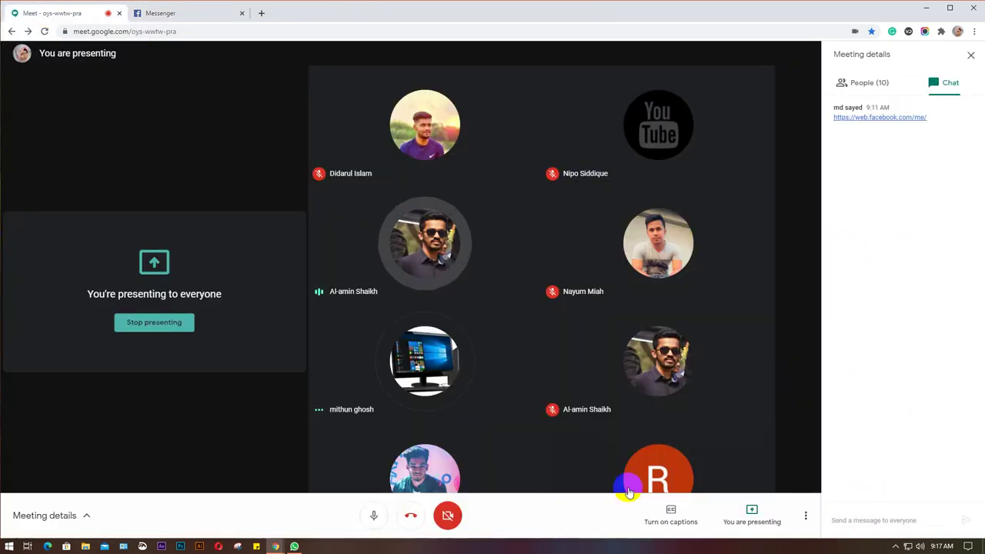
click(294, 547)
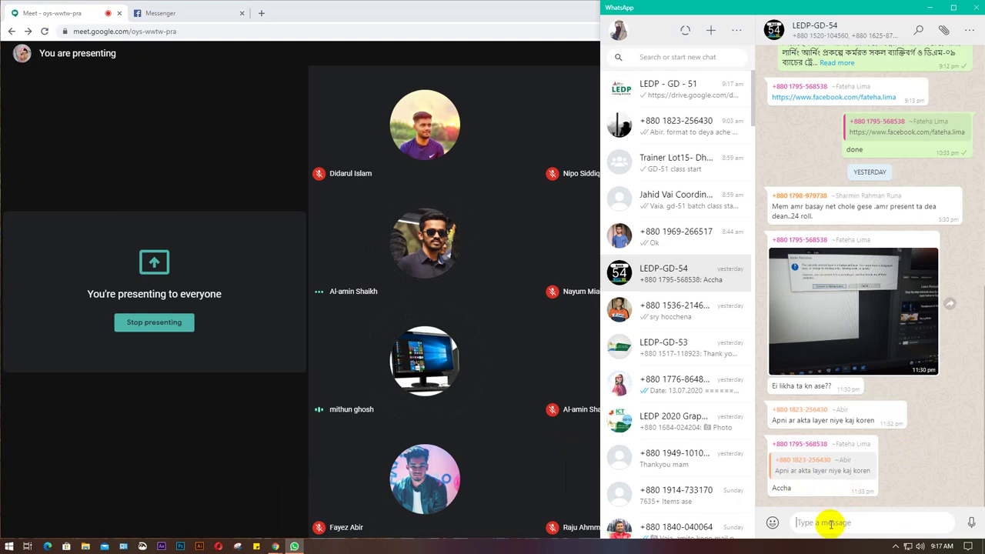
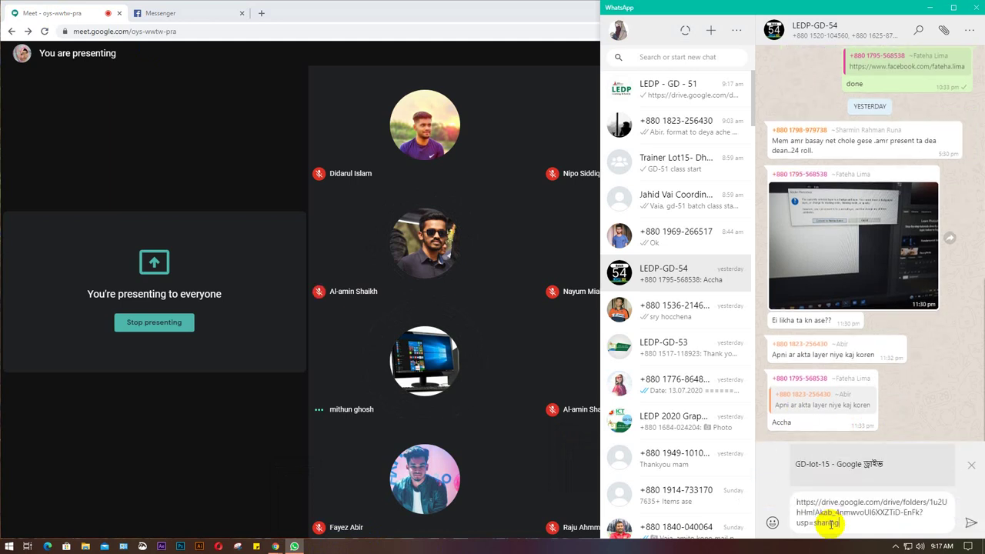
key(Return)
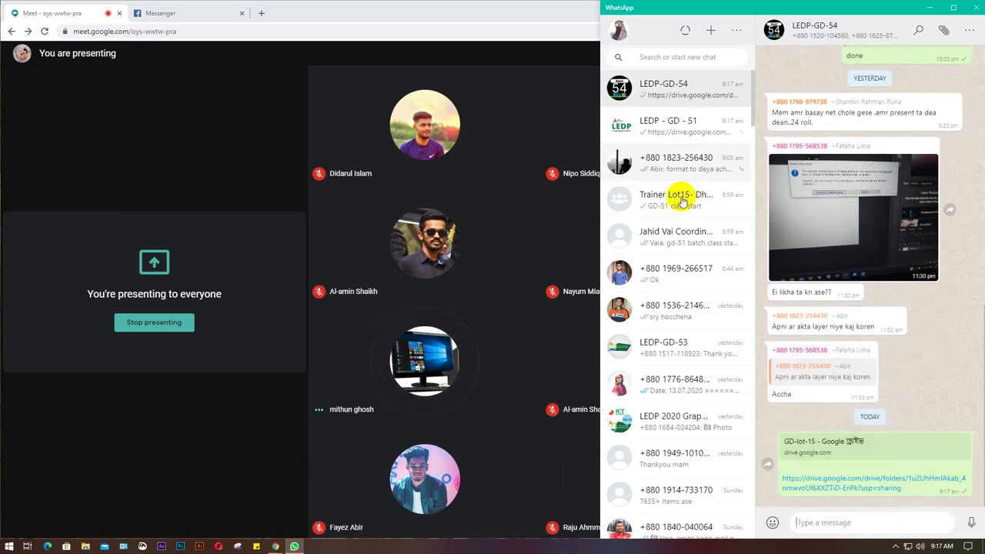
Send the Drive link to LEDP-GD-53 and LEDP 2020 Graphics(GD-52), then minimize WhatsApp.
click(681, 343)
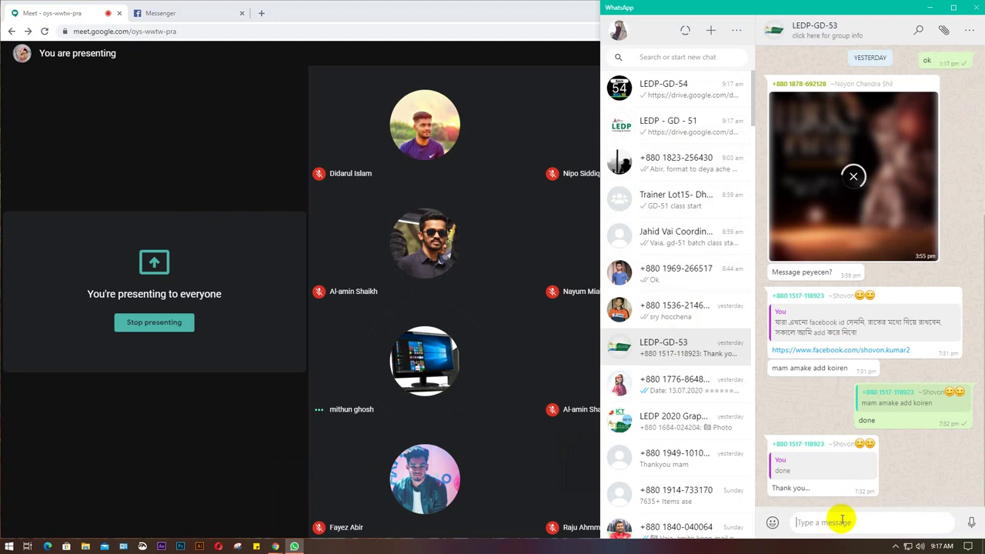
key(Return)
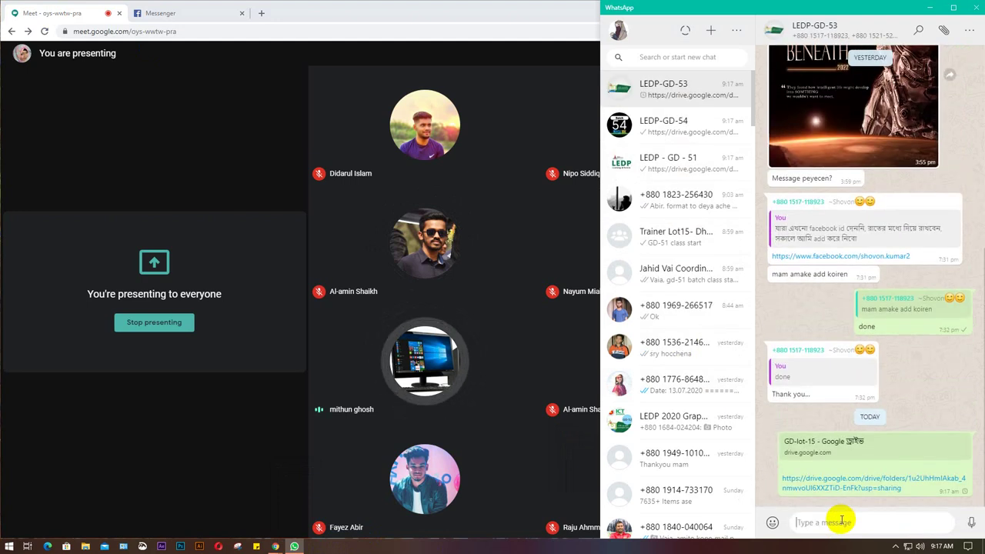
click(673, 425)
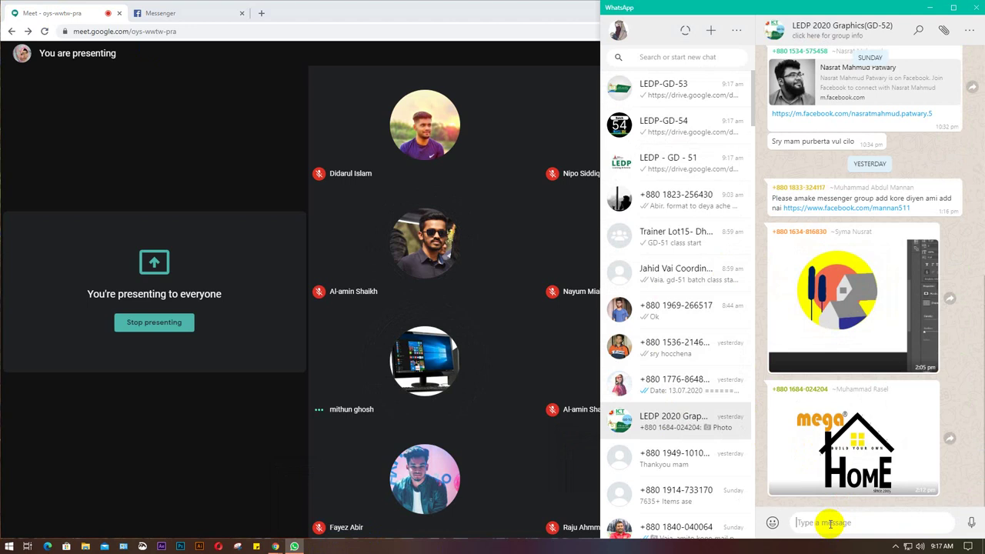
key(Return)
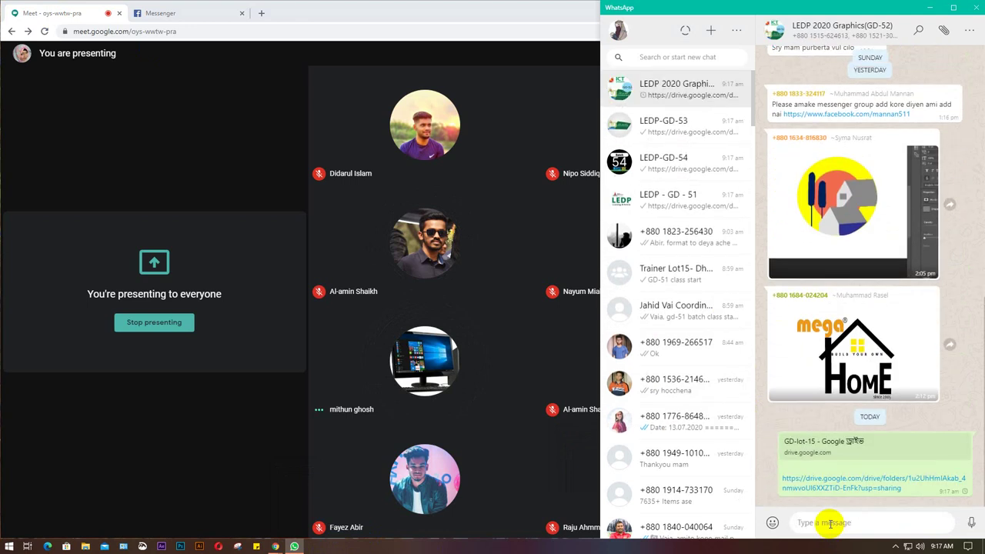
click(928, 10)
Close the extra Google sign-in window and open Google Drive from Gmail's apps grid.
mouse_move(275, 547)
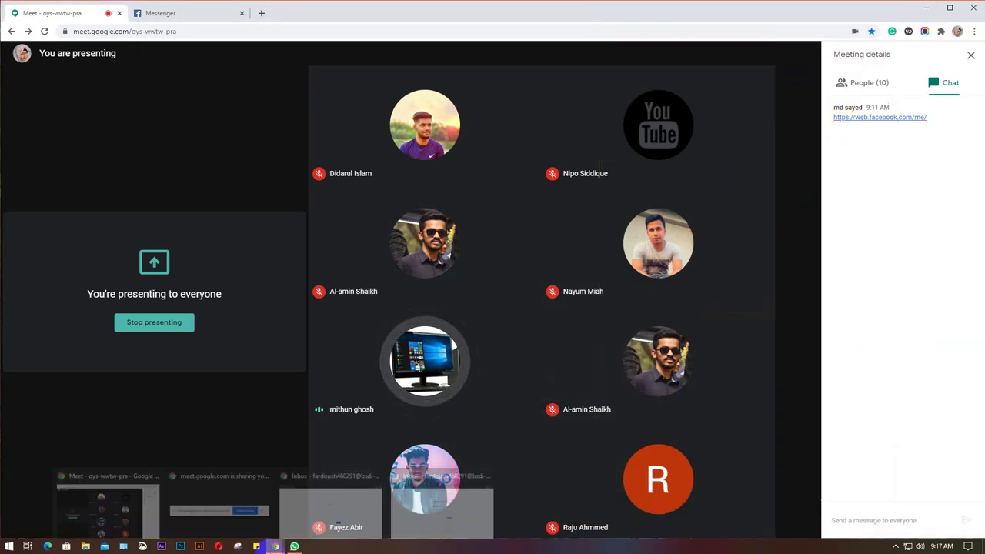
click(341, 513)
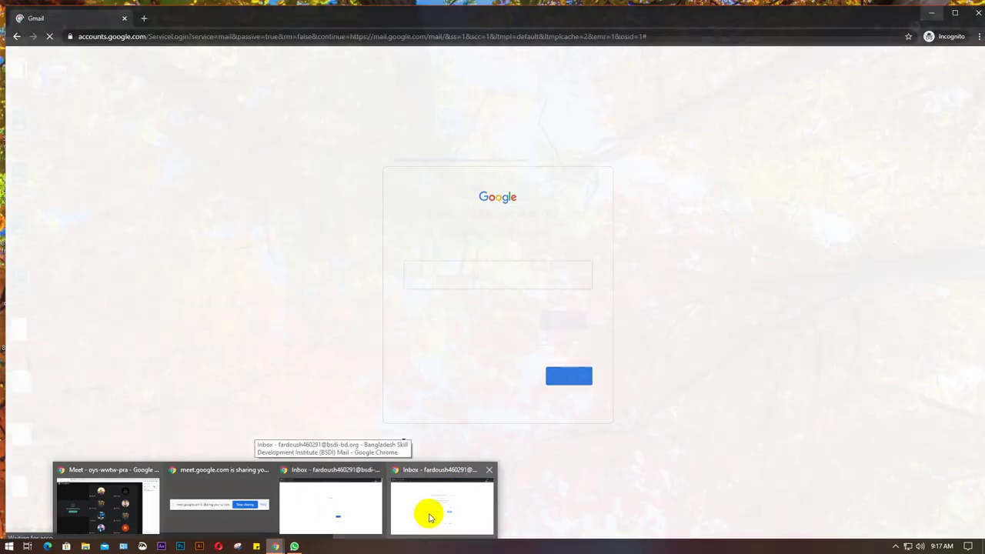
mouse_move(430, 518)
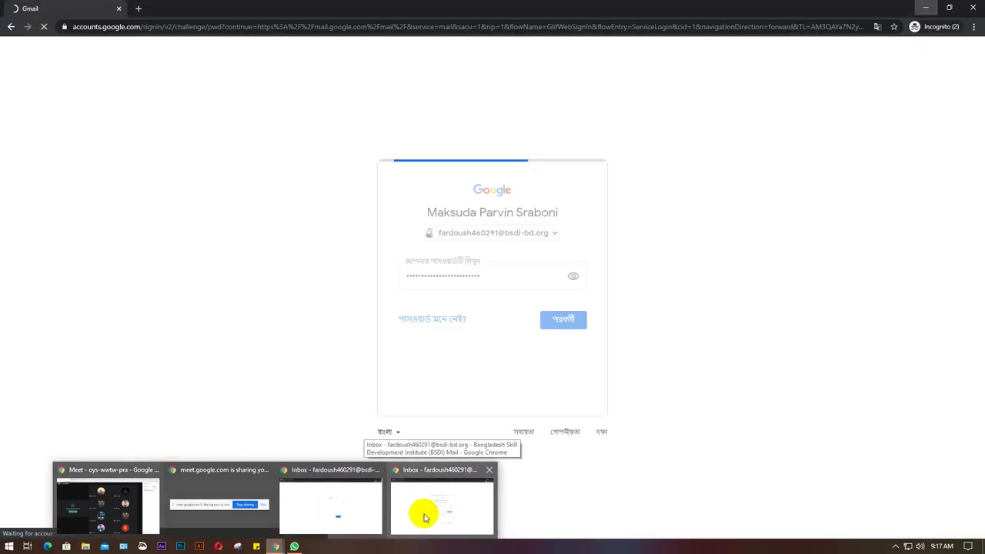
click(431, 514)
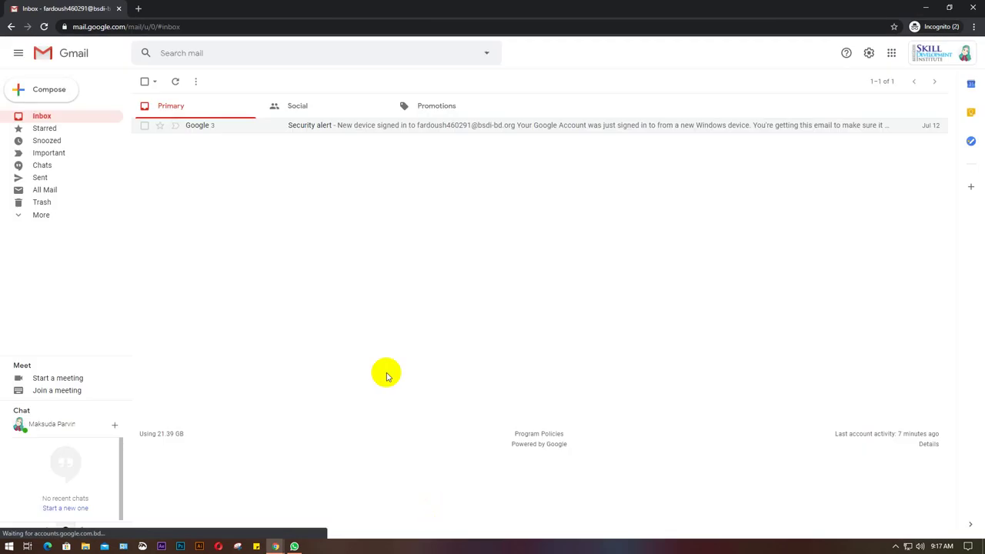
mouse_move(275, 545)
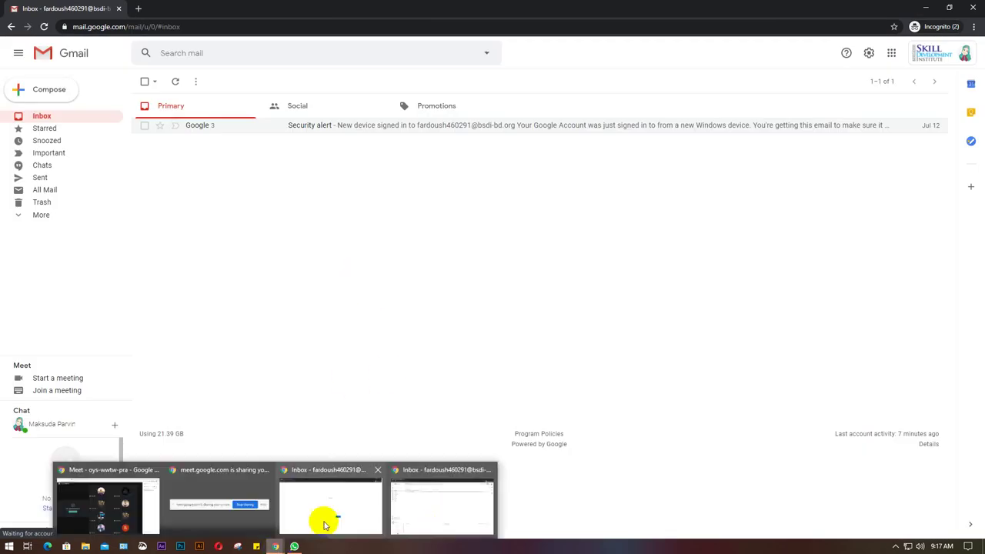
mouse_move(376, 471)
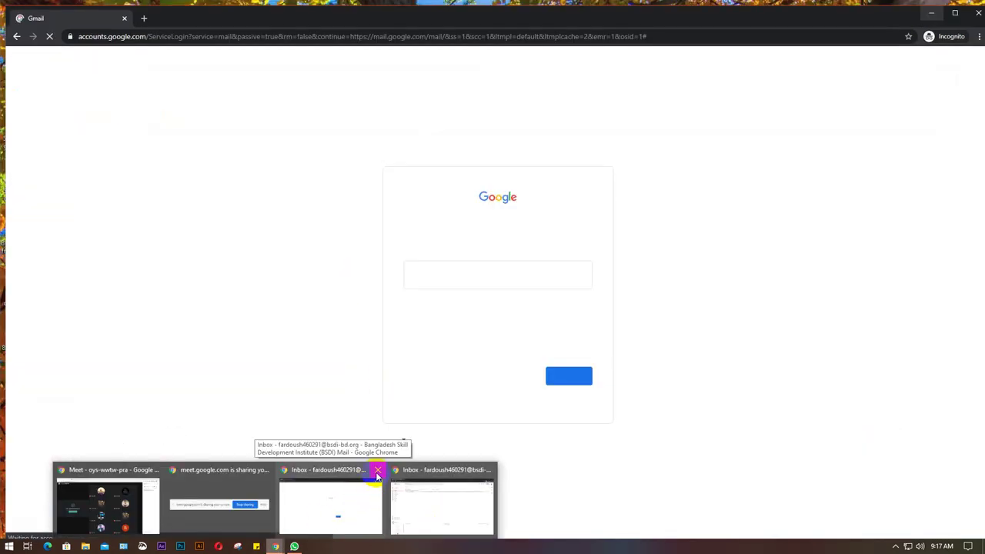
click(377, 471)
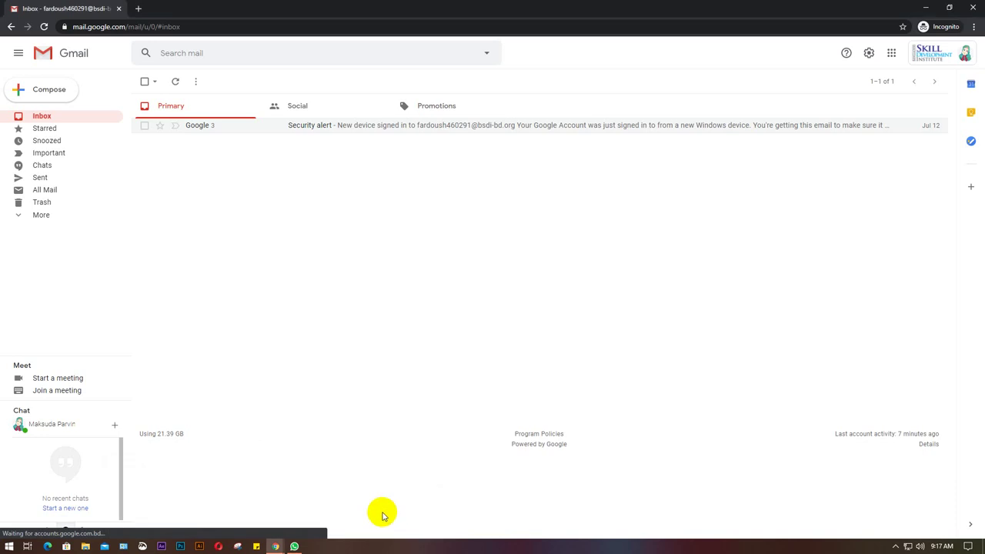
click(891, 52)
click(947, 94)
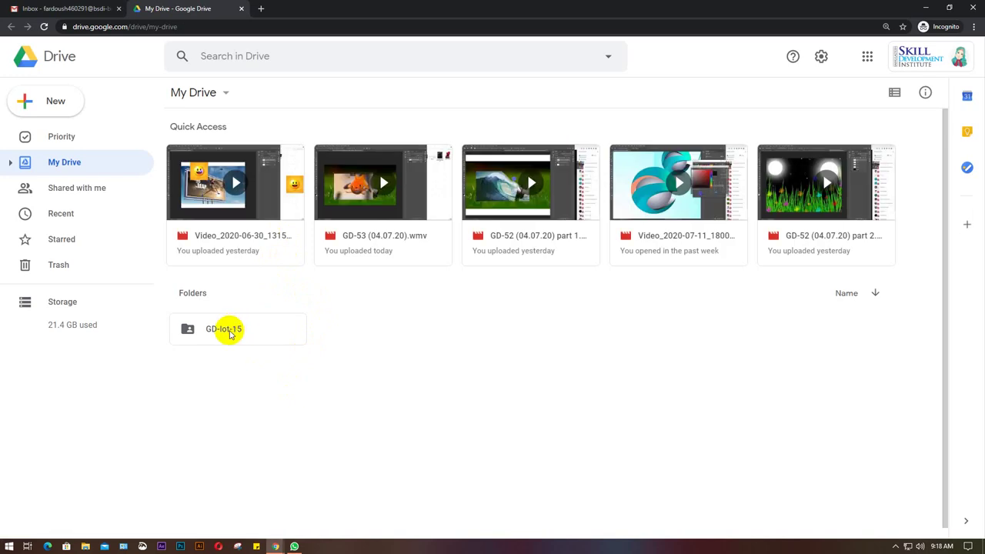
Open the GD-lot-15 folder in My Drive and select the GD-54 folder.
double_click(224, 331)
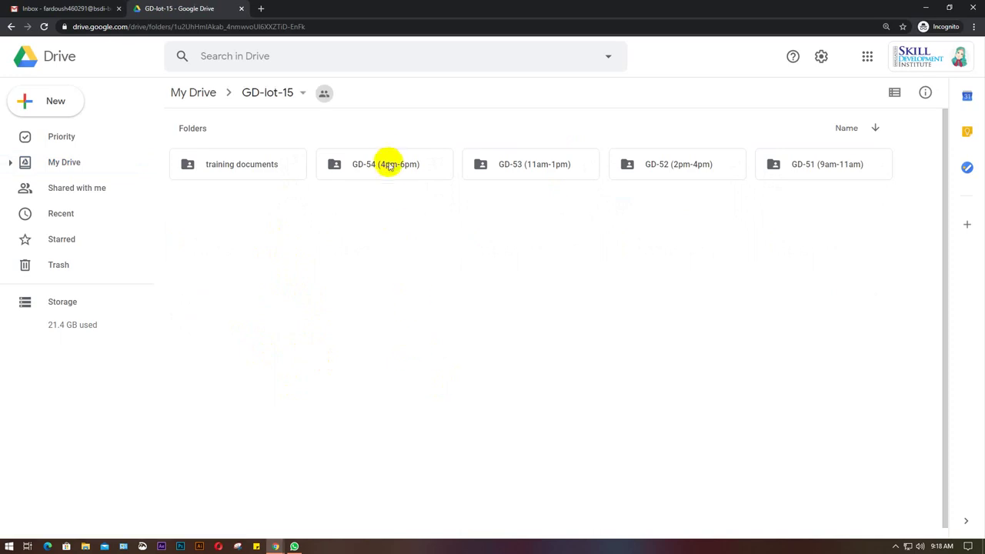
click(394, 174)
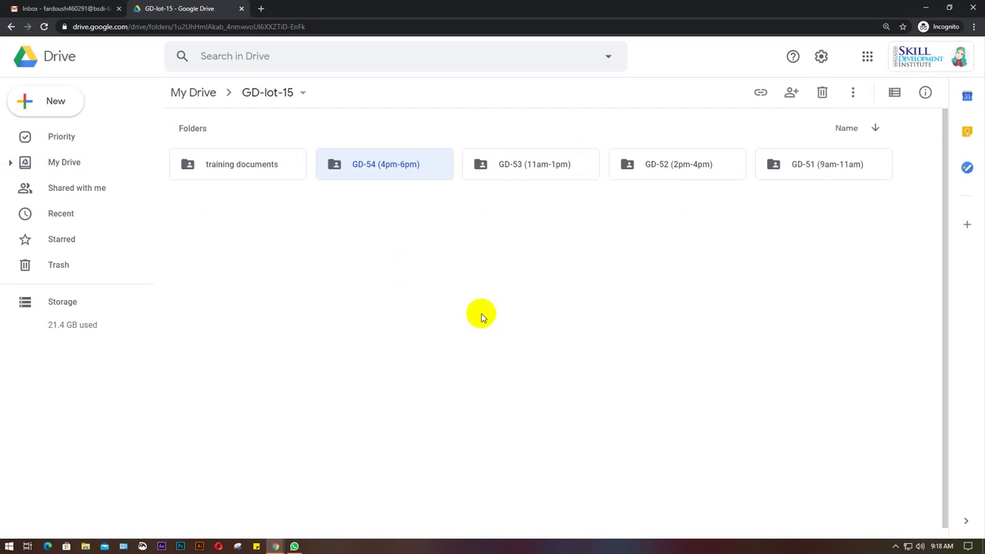
key(super+r)
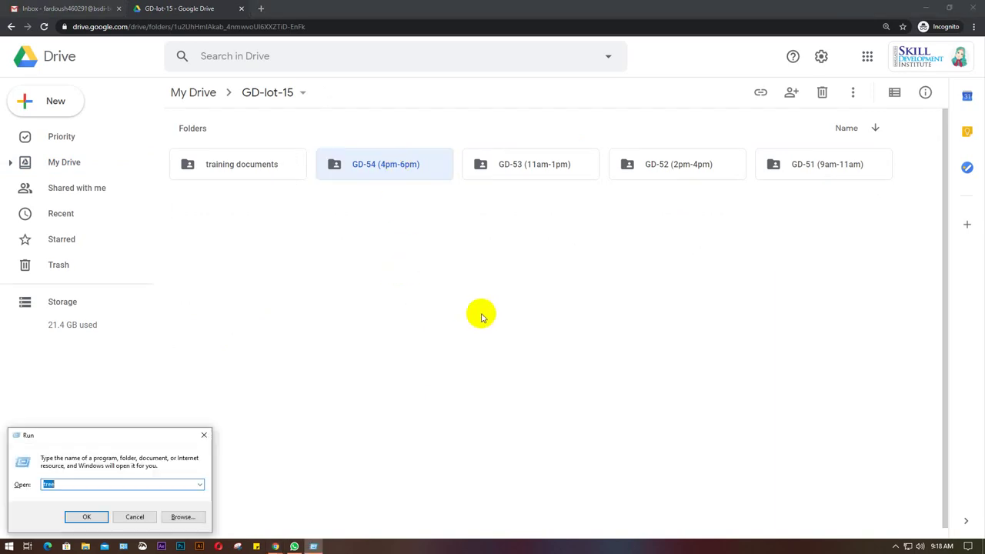
key(Return)
key(super+r)
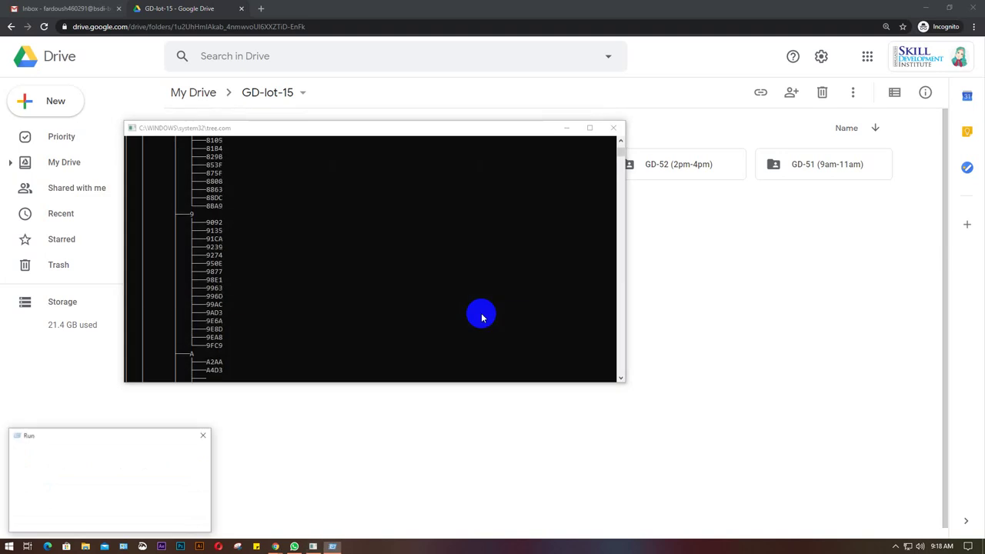
key(Return)
key(super+r)
key(Return)
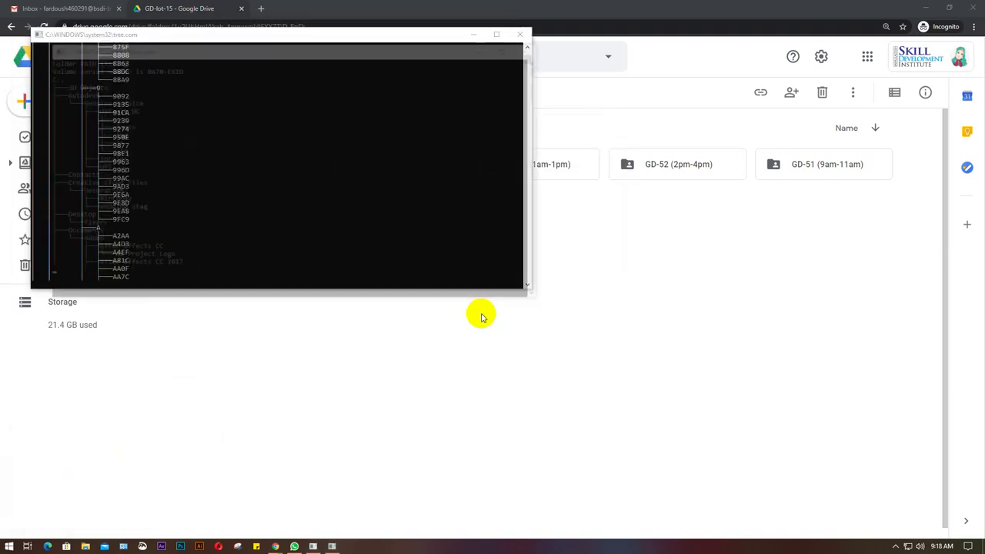
key(super+r)
key(Return)
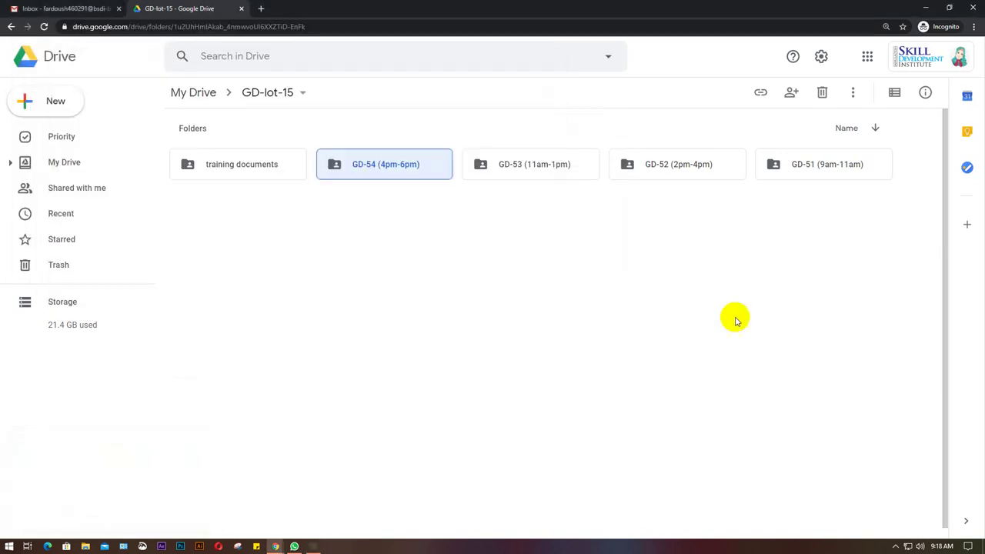
View the GD-51 folder's action menu, then select the GD-54 and GD-53 folders.
click(552, 302)
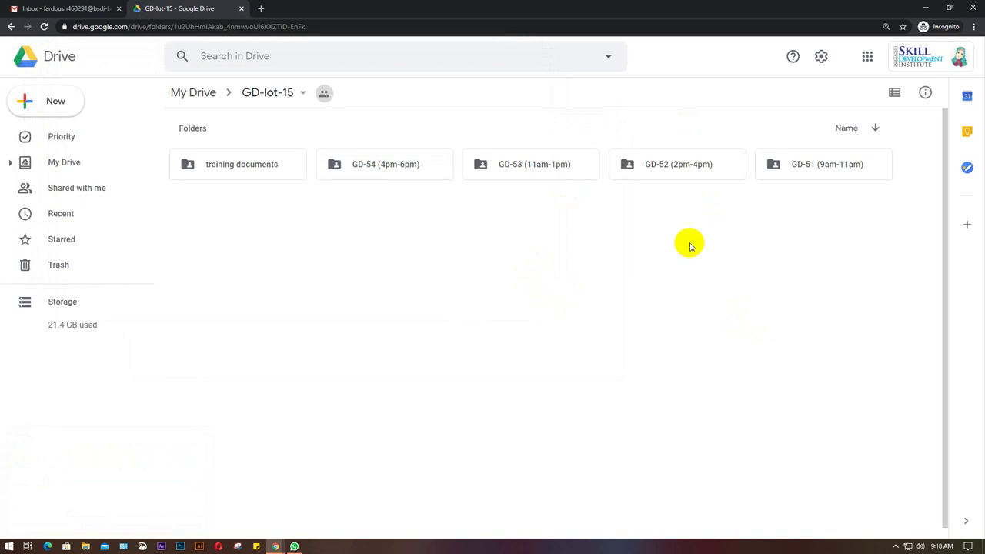
click(831, 172)
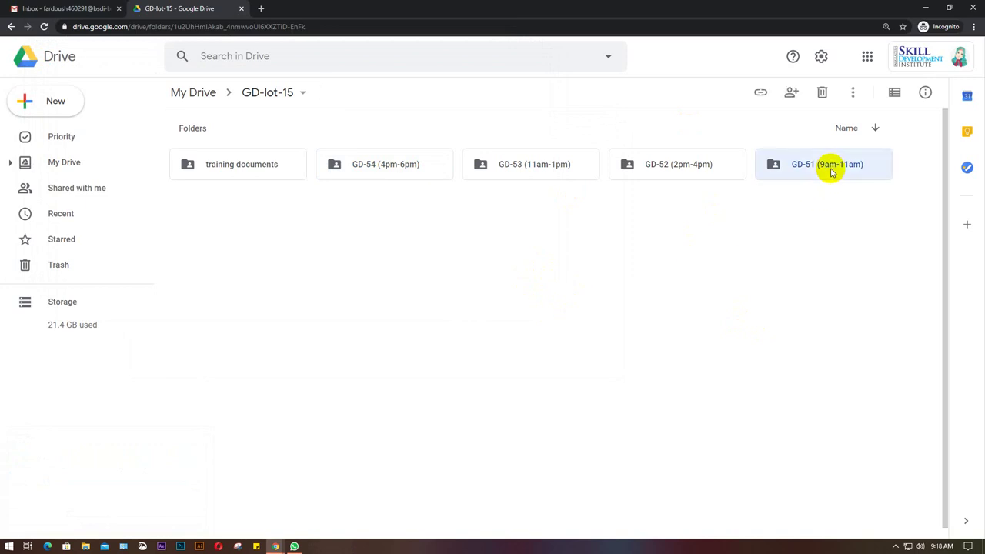
right_click(831, 172)
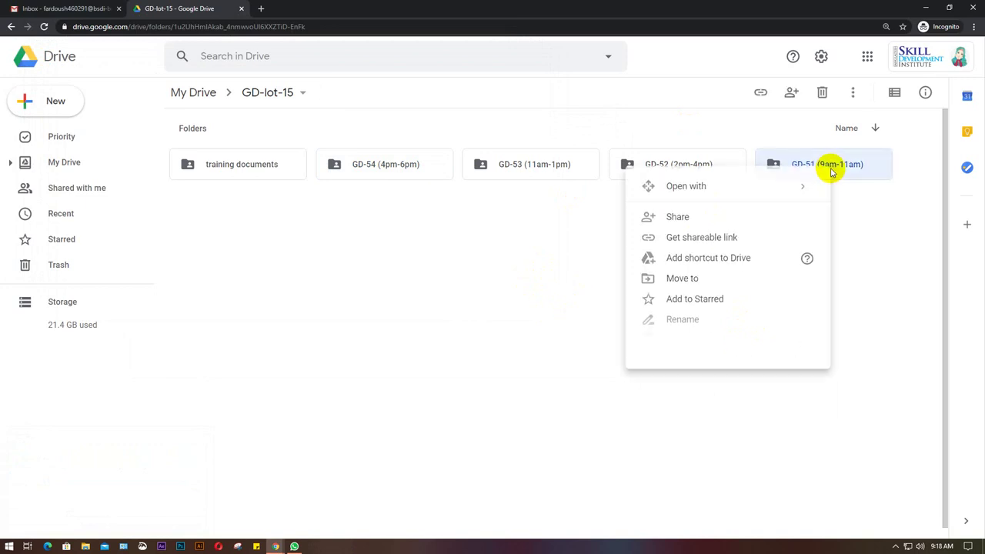
mouse_move(701, 194)
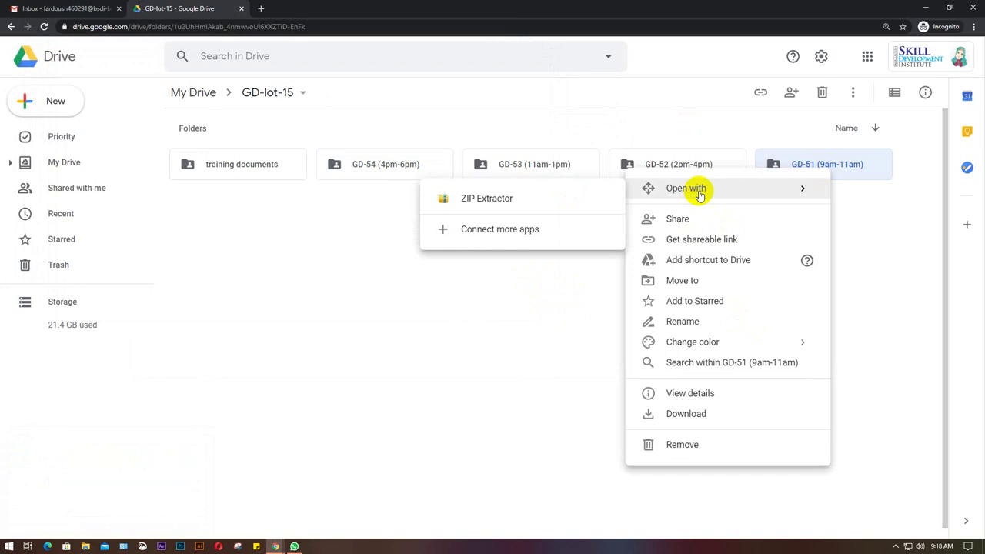
click(869, 211)
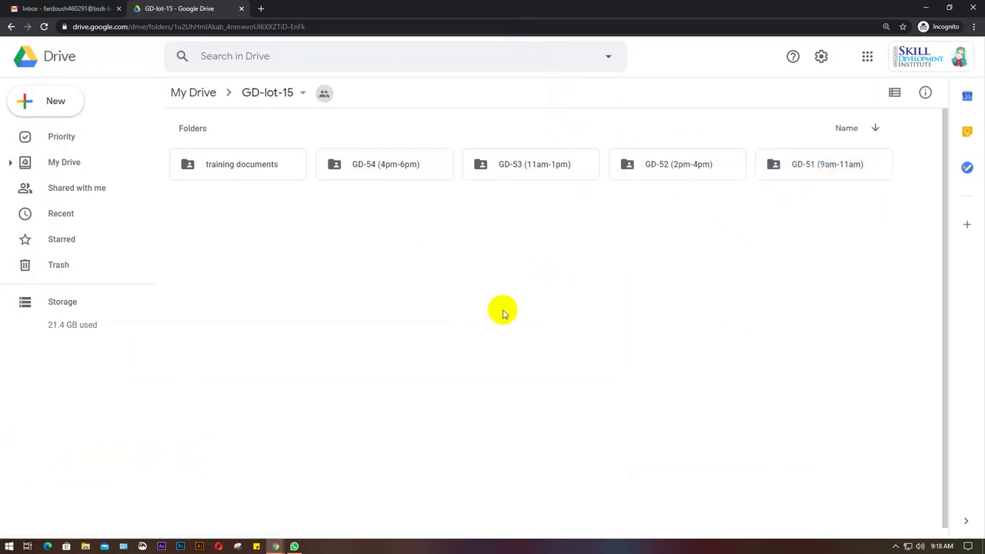
click(375, 166)
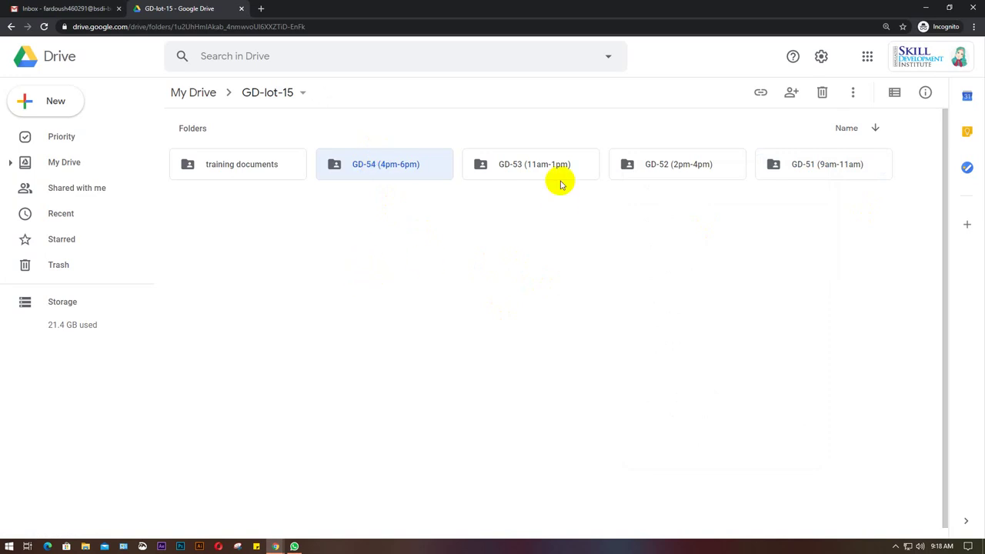
click(529, 171)
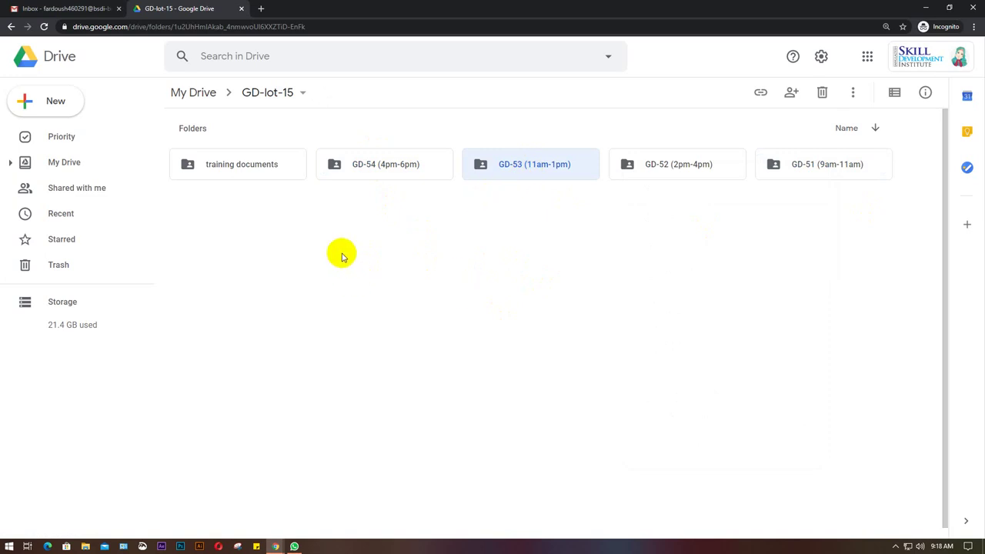
Load the Facebook profile link from the Meet chat in a new tab and select the student's name.
click(922, 7)
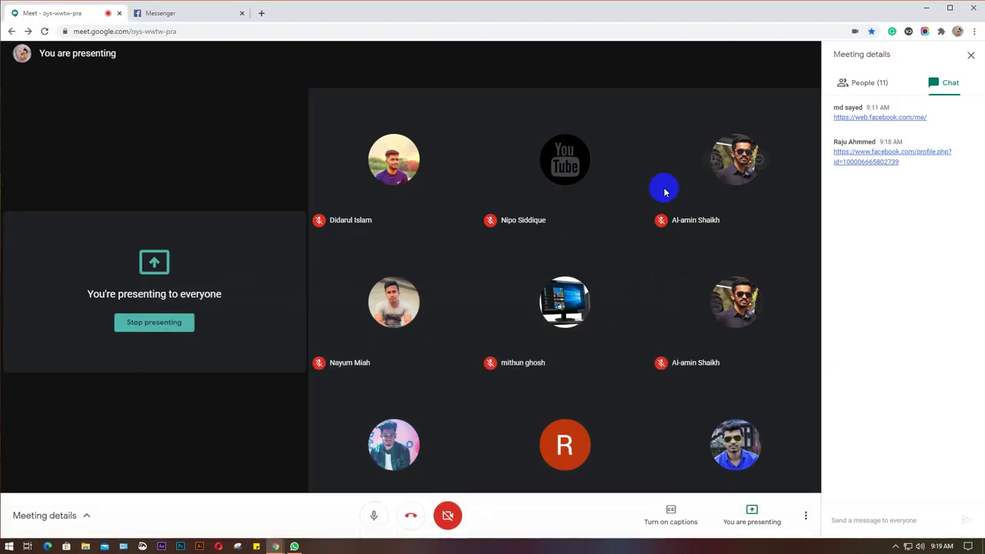
drag(909, 166, 835, 159)
key(ctrl+c)
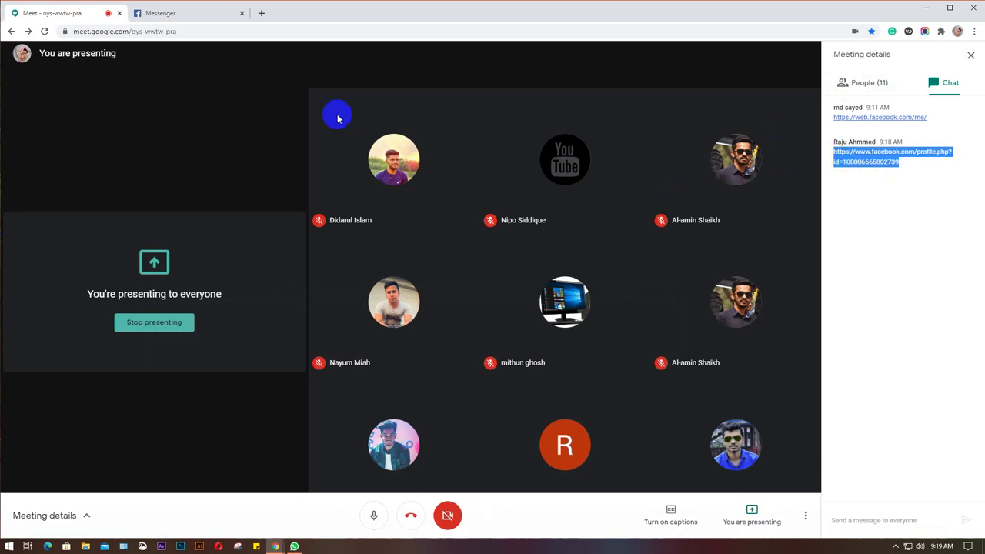
click(171, 14)
click(262, 13)
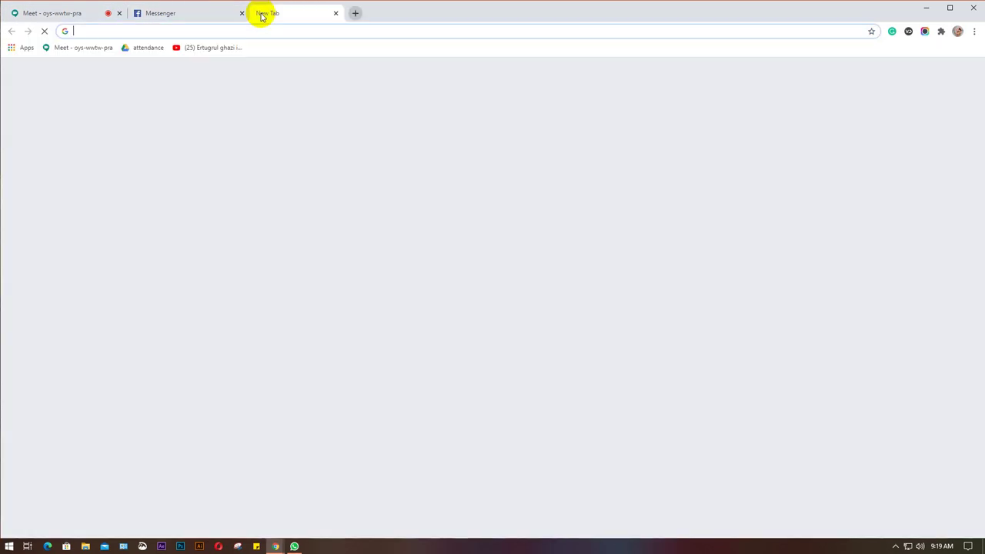
key(ctrl+v)
key(Return)
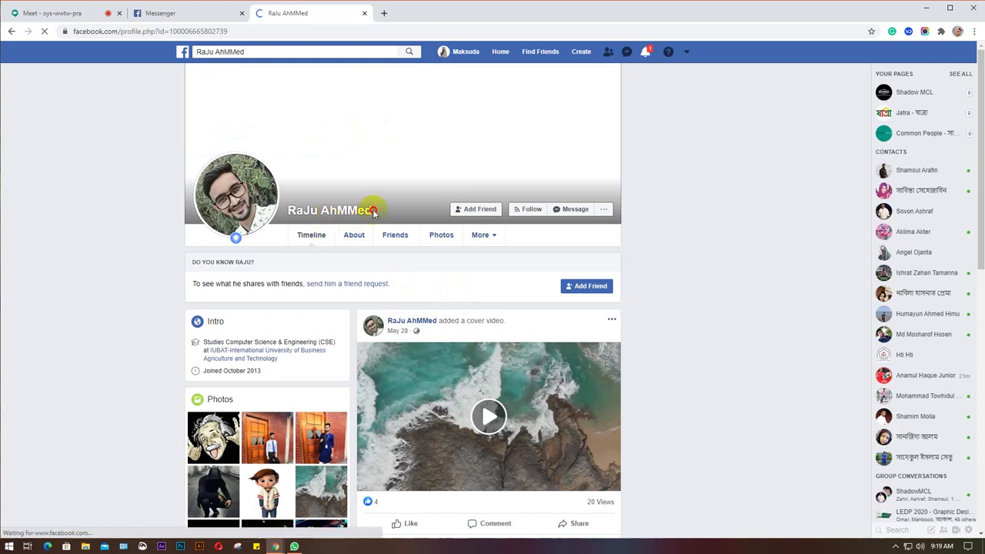
drag(373, 213, 293, 214)
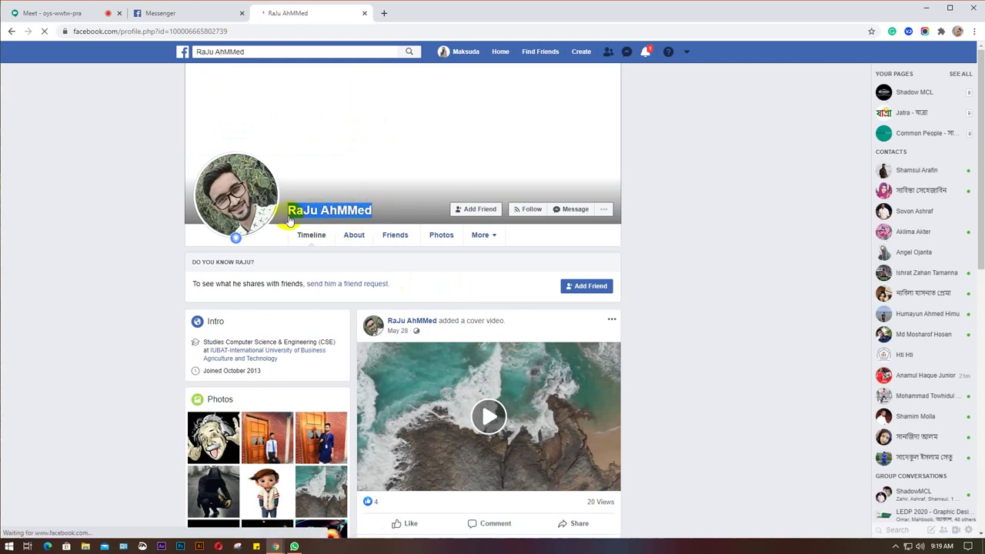
click(172, 13)
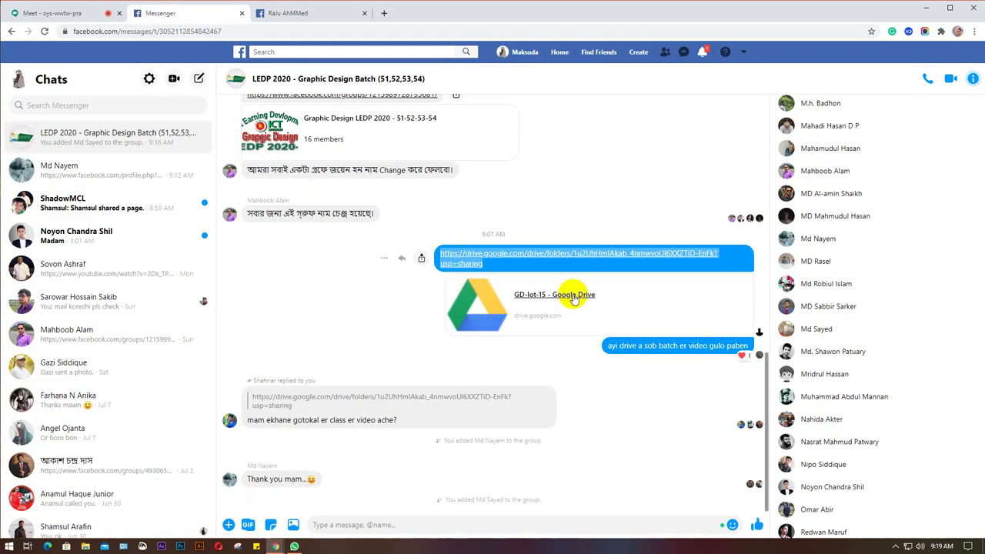
scroll(843, 282, up, 4)
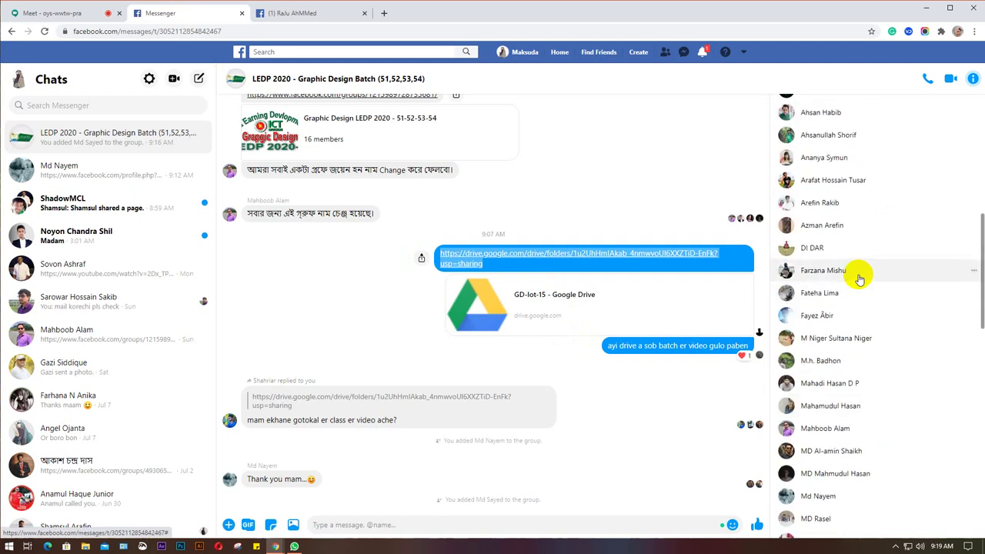
scroll(860, 279, down, 5)
scroll(860, 280, up, 3)
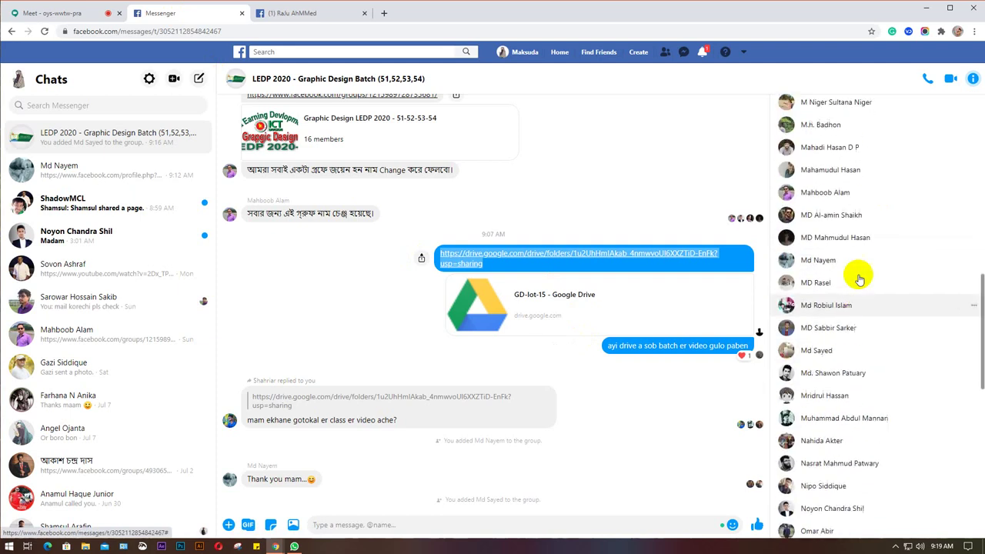
scroll(860, 280, up, 5)
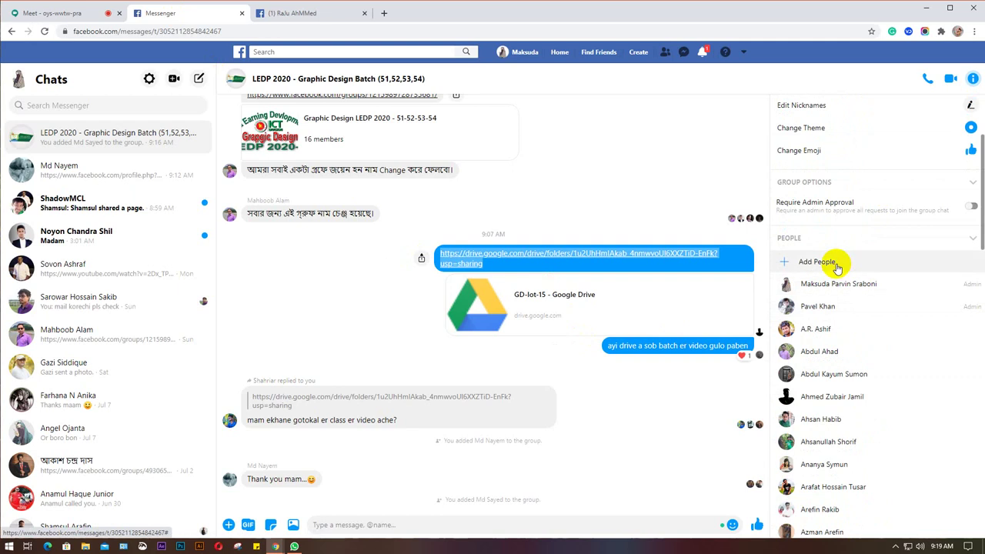
click(836, 264)
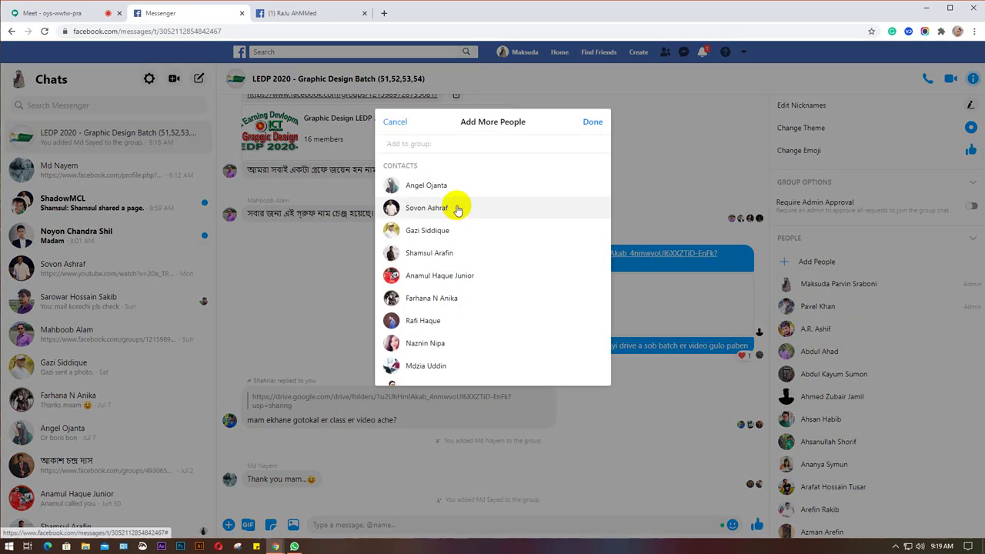
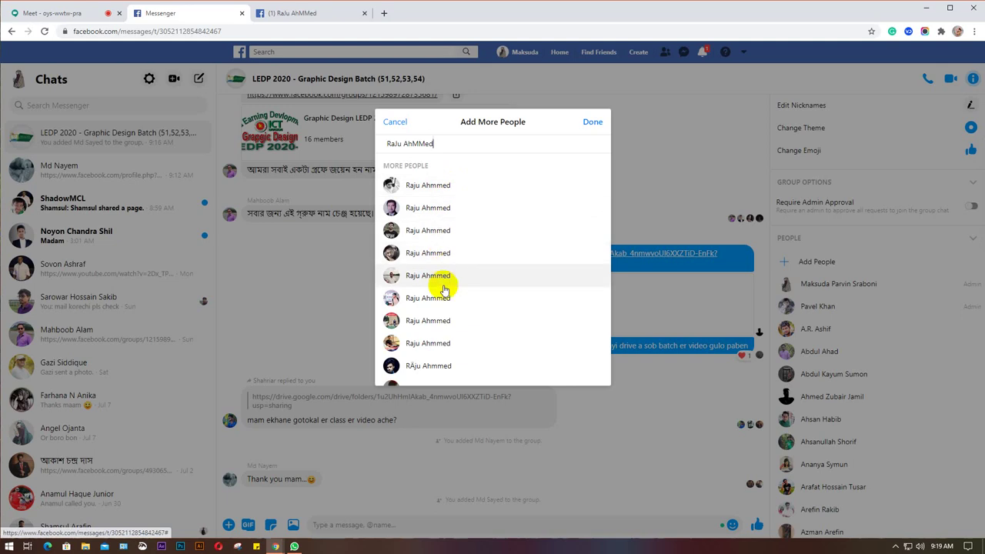
scroll(439, 356, down, 1)
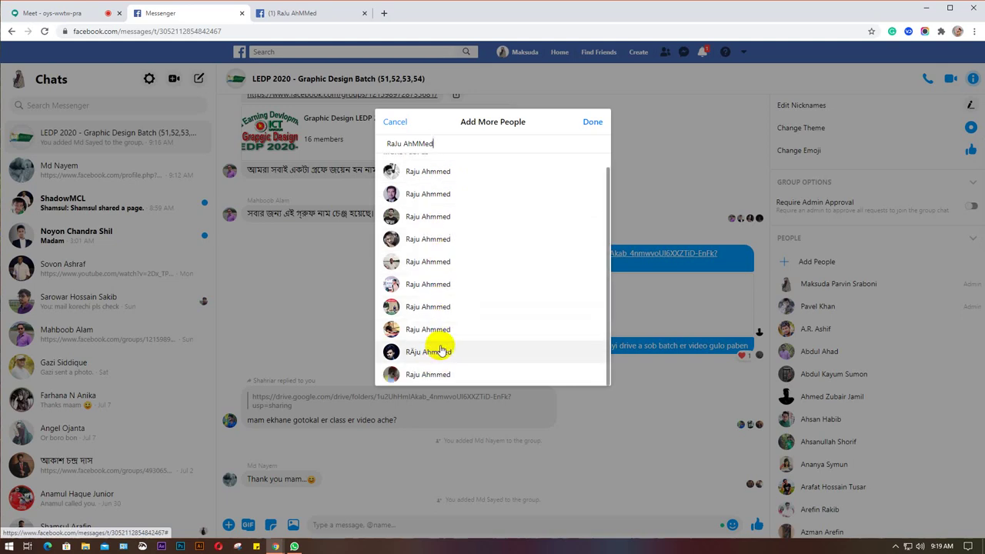
click(397, 122)
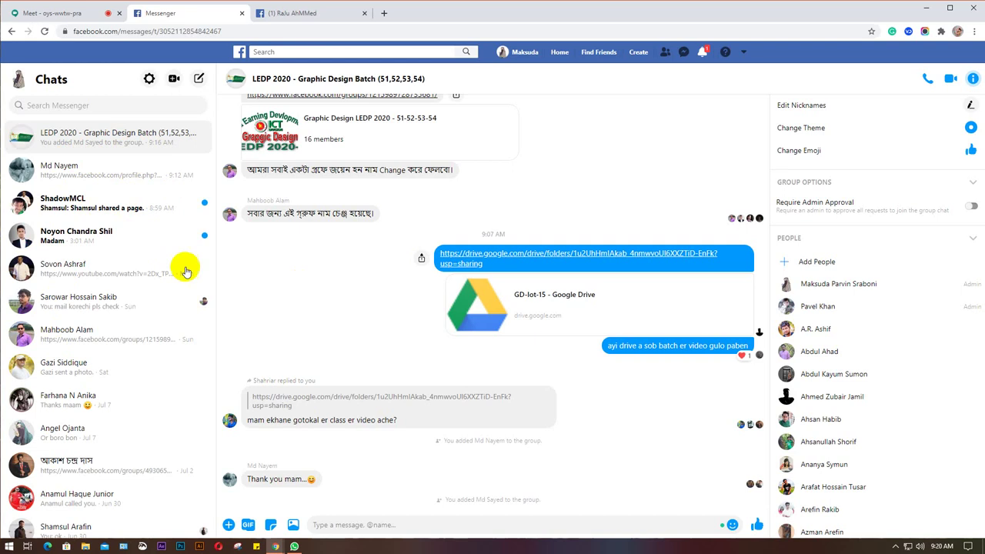
Send 'hello' to the new student from their profile's Message chat, then return to Messenger.
click(304, 14)
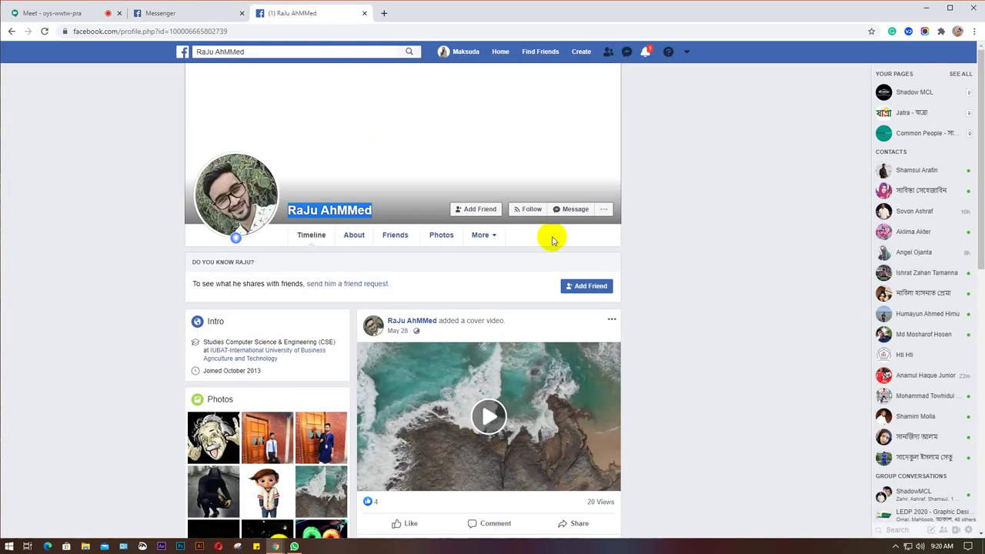
click(574, 213)
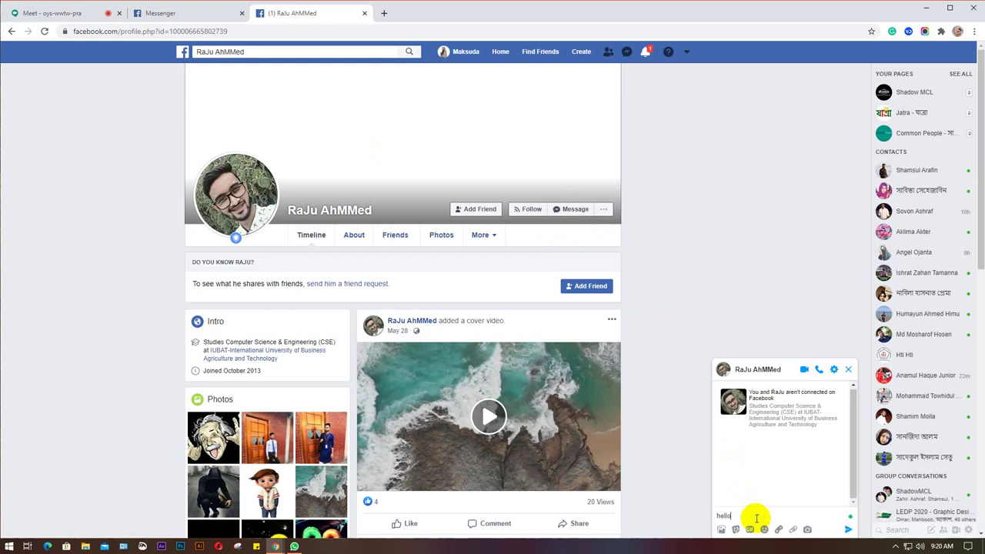
click(850, 371)
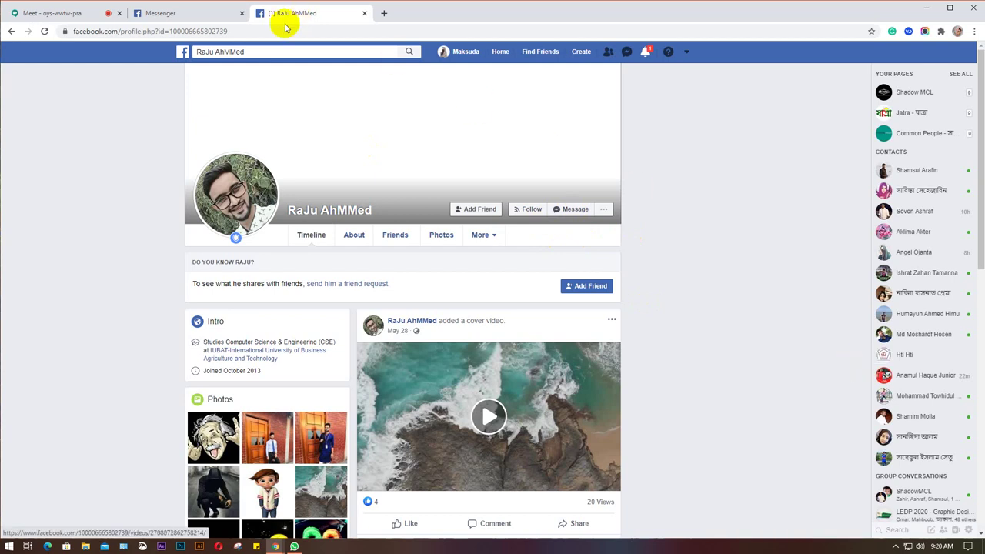
click(195, 14)
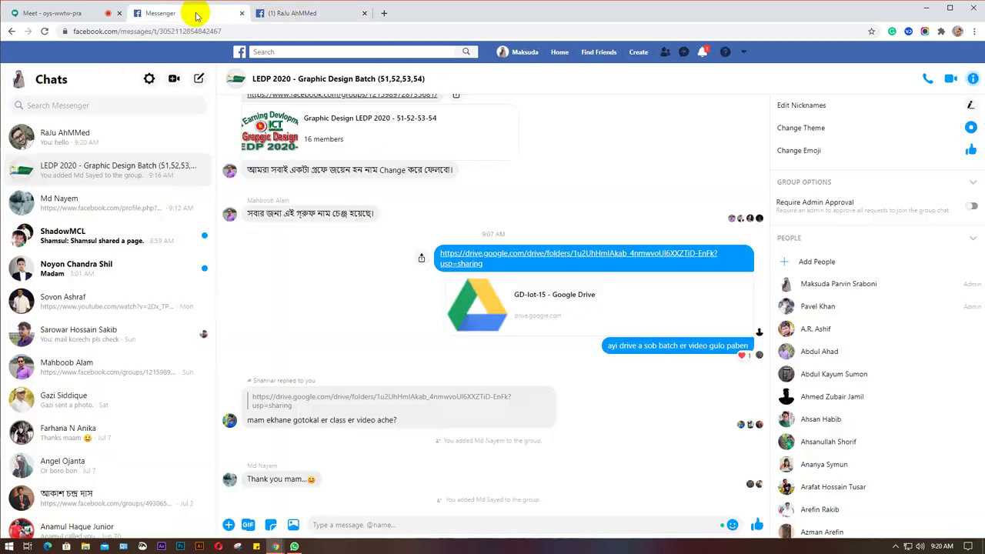
Try adding the new student to the LEDP 2020 group, cancel, and reopen their direct conversation.
click(93, 136)
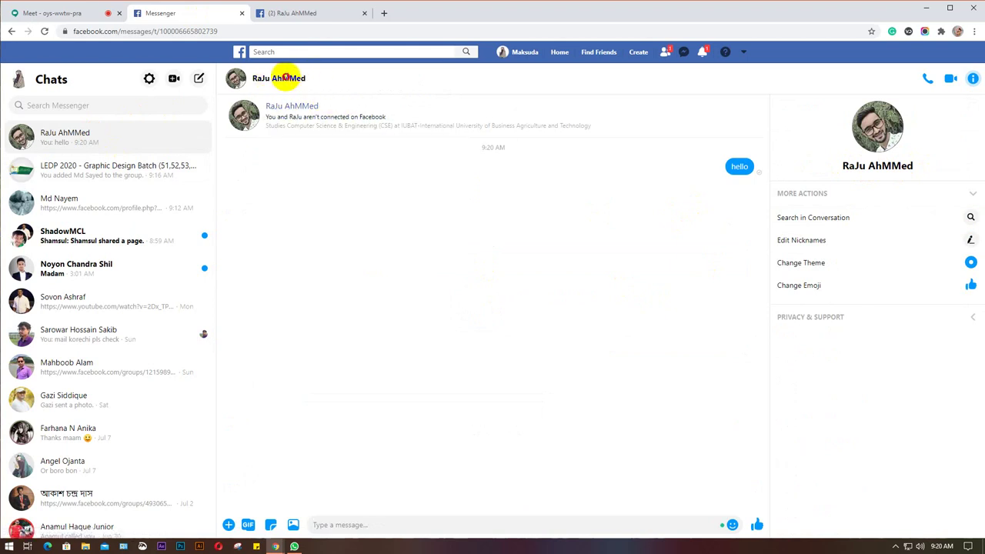
click(77, 163)
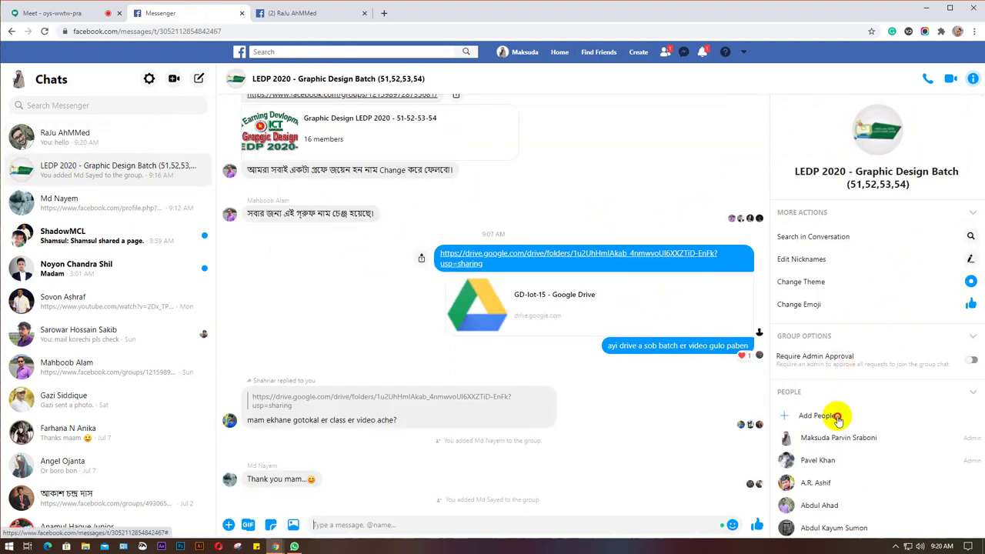
click(837, 418)
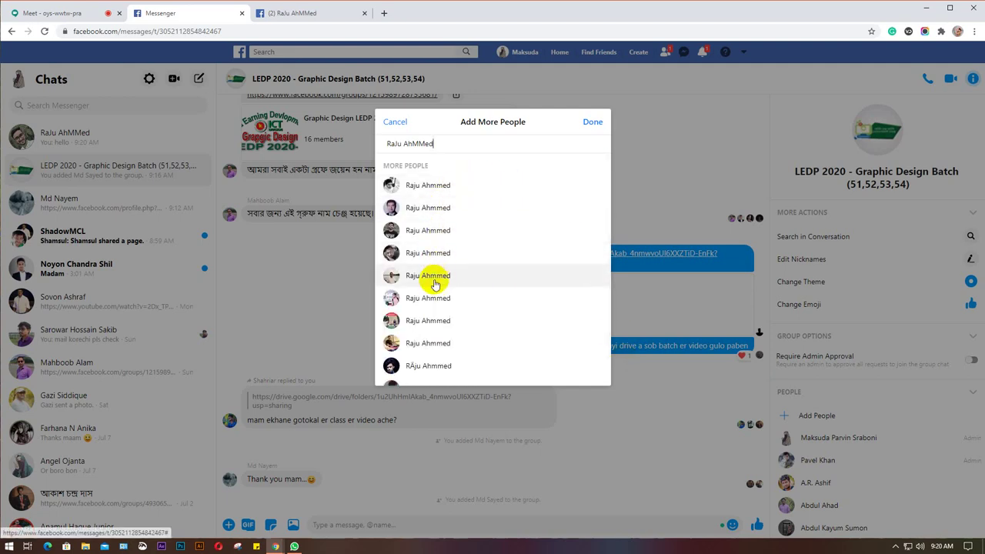
scroll(433, 374, down, 1)
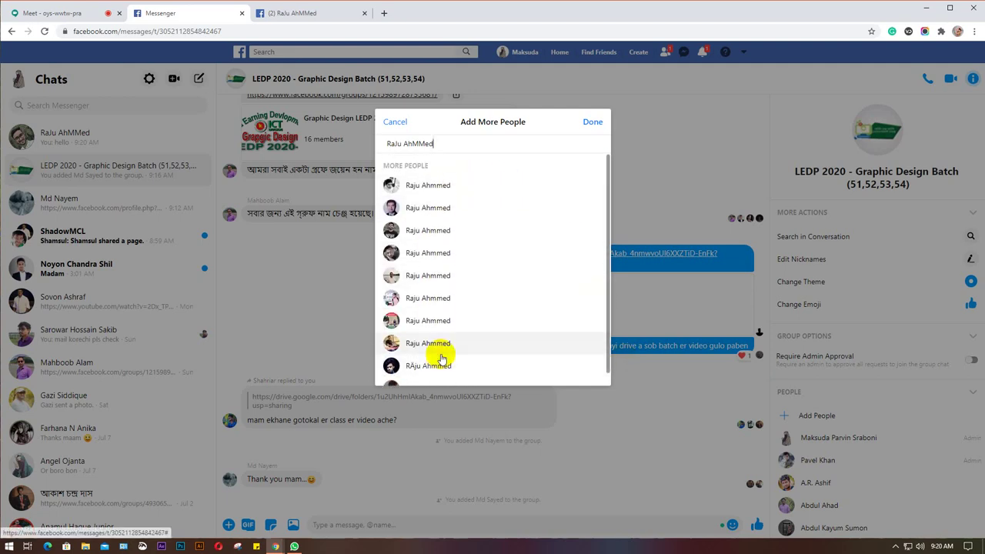
click(390, 123)
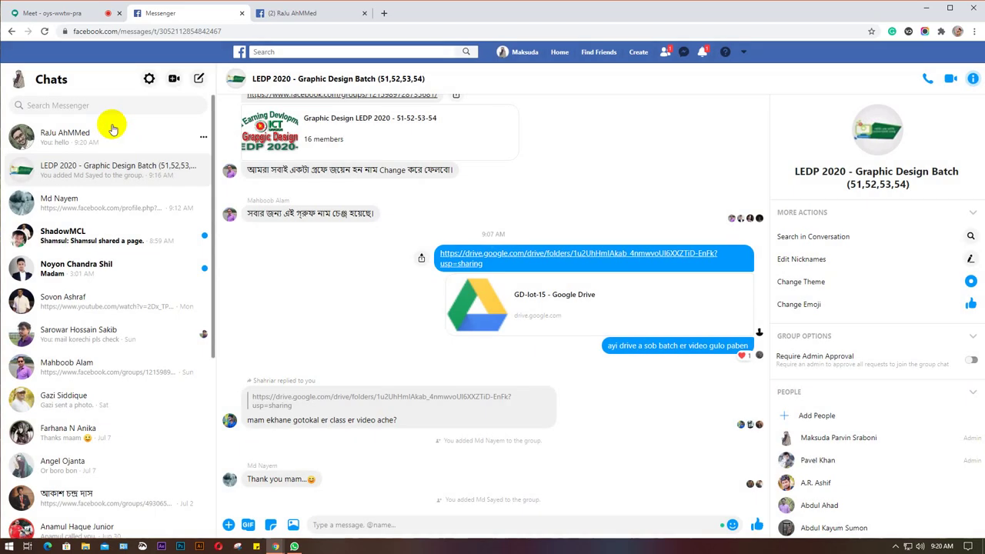
click(100, 132)
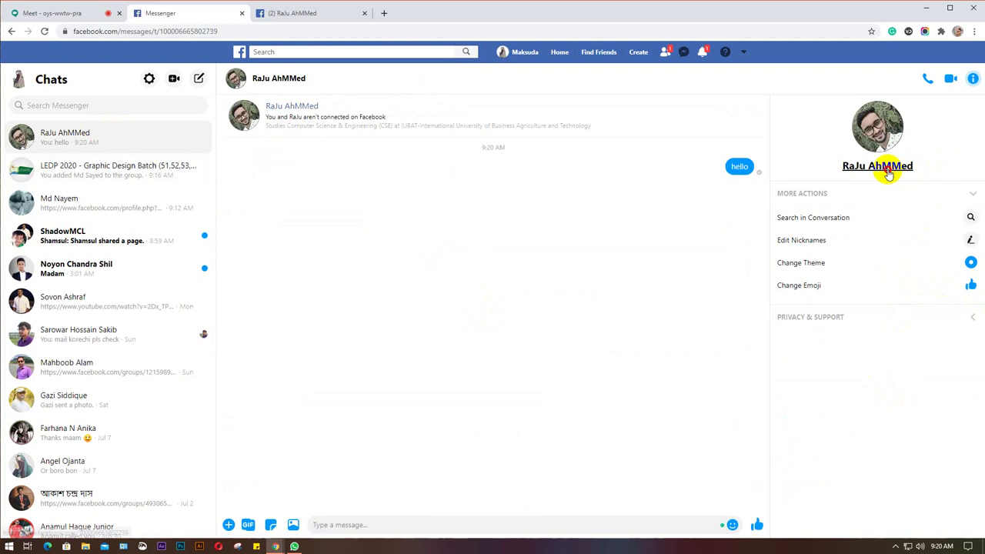
Open the new student's profile in a new tab from Messenger and select their name.
click(843, 167)
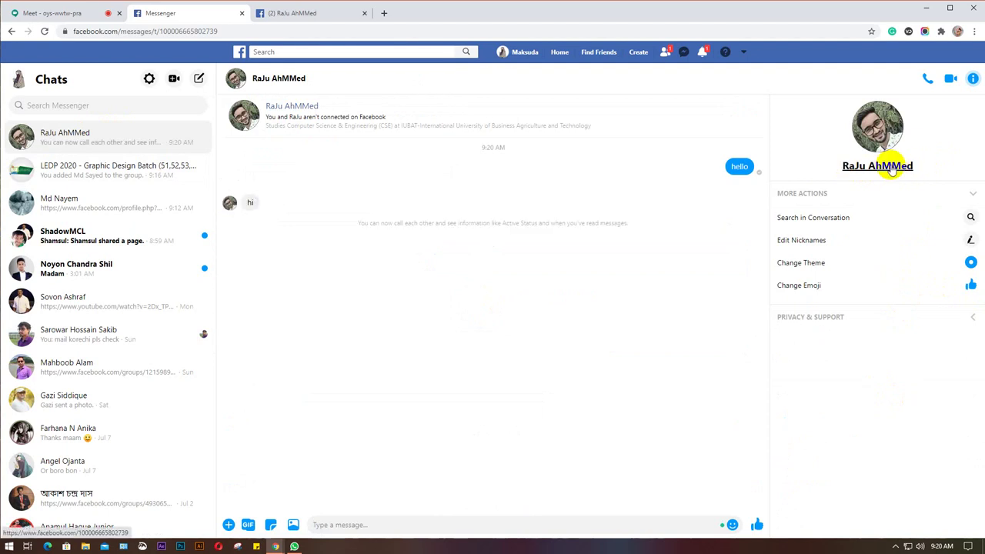
right_click(891, 169)
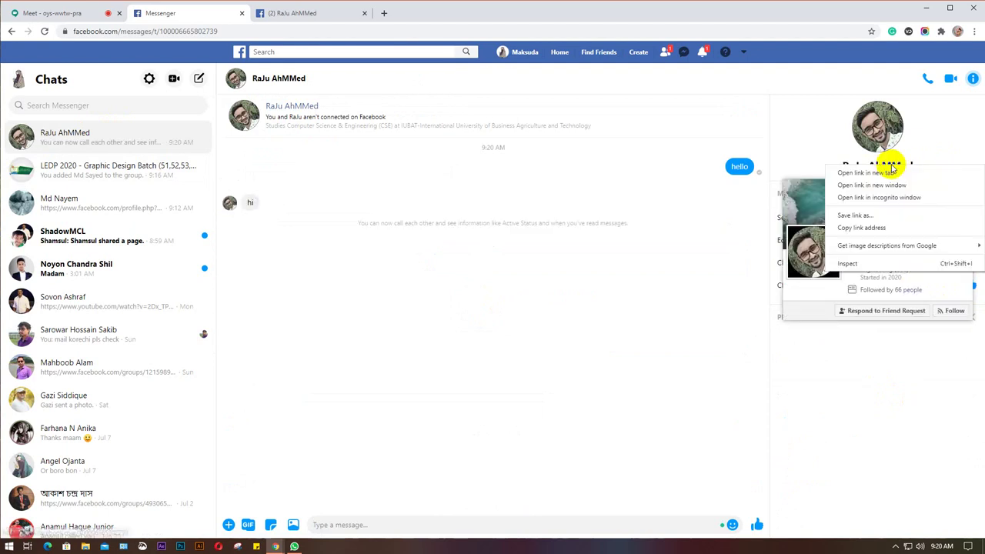
click(892, 172)
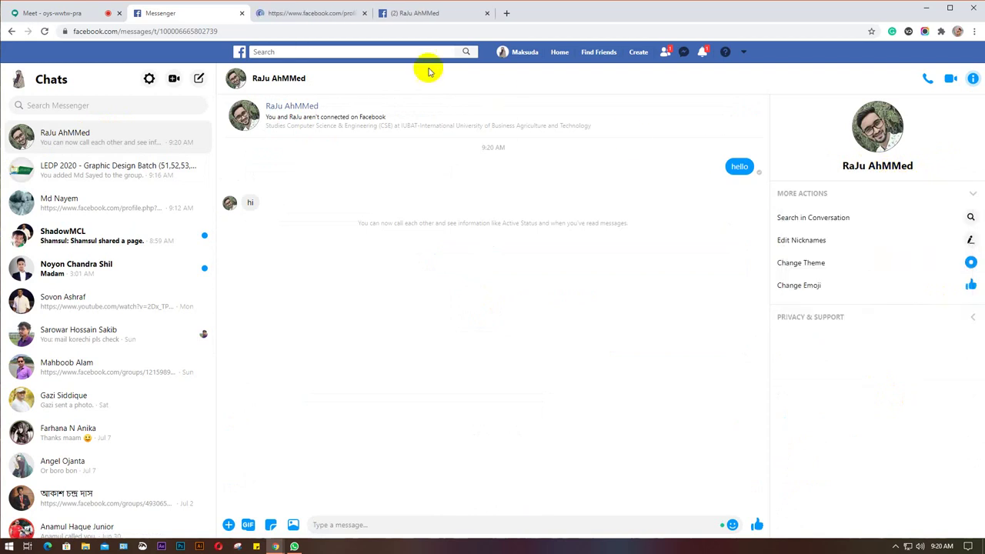
click(487, 13)
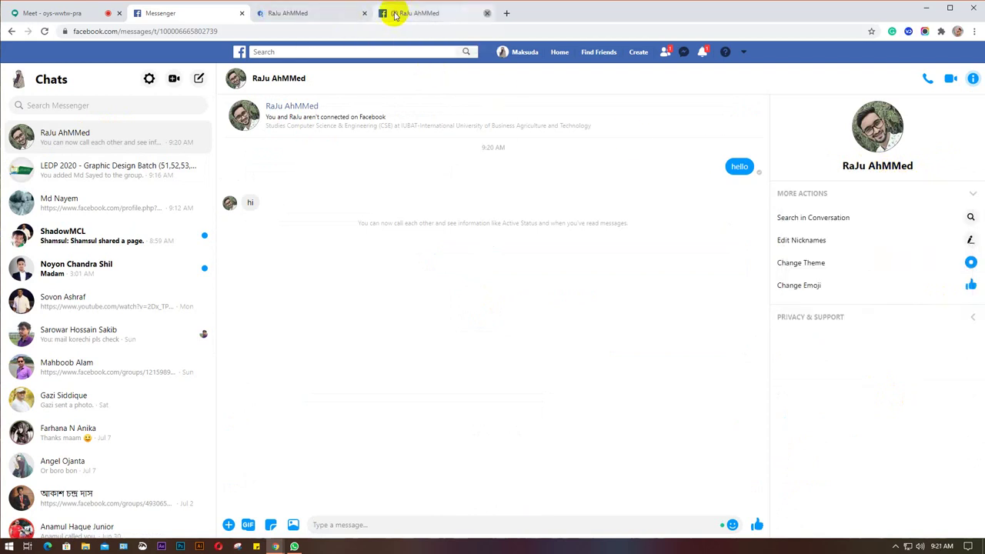
click(315, 16)
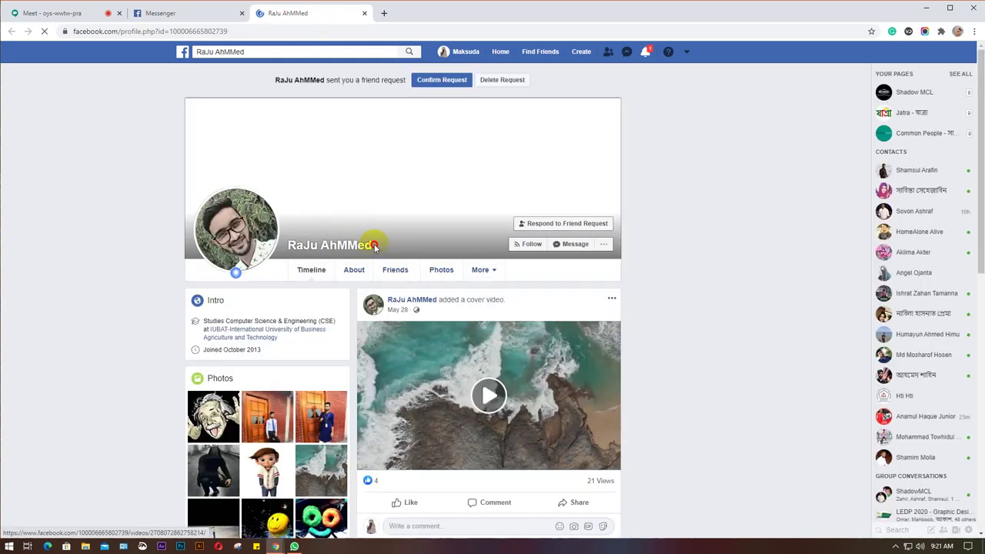
drag(375, 243, 288, 252)
key(ctrl+c)
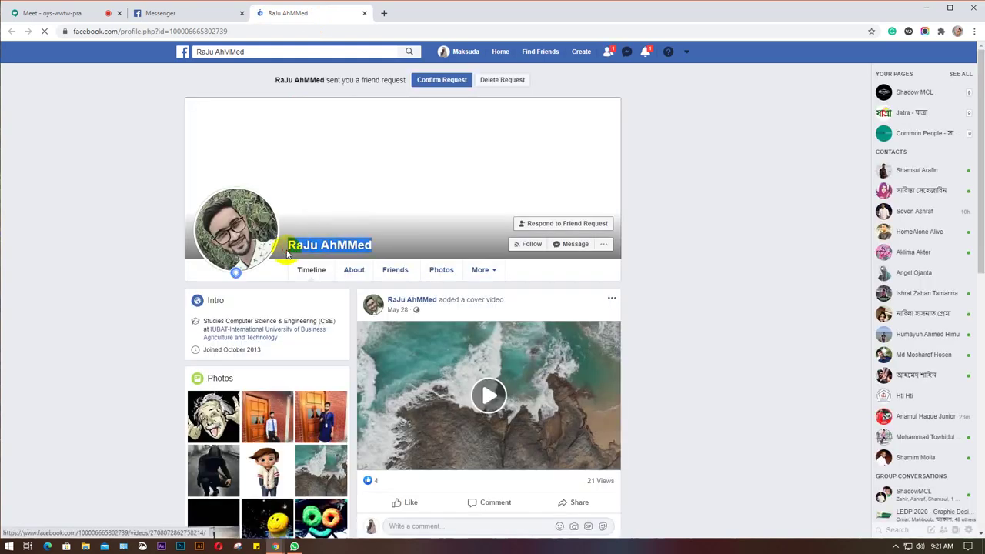
Confirm the new student's friend request and return to Messenger's LEDP 2020 group chat.
click(608, 53)
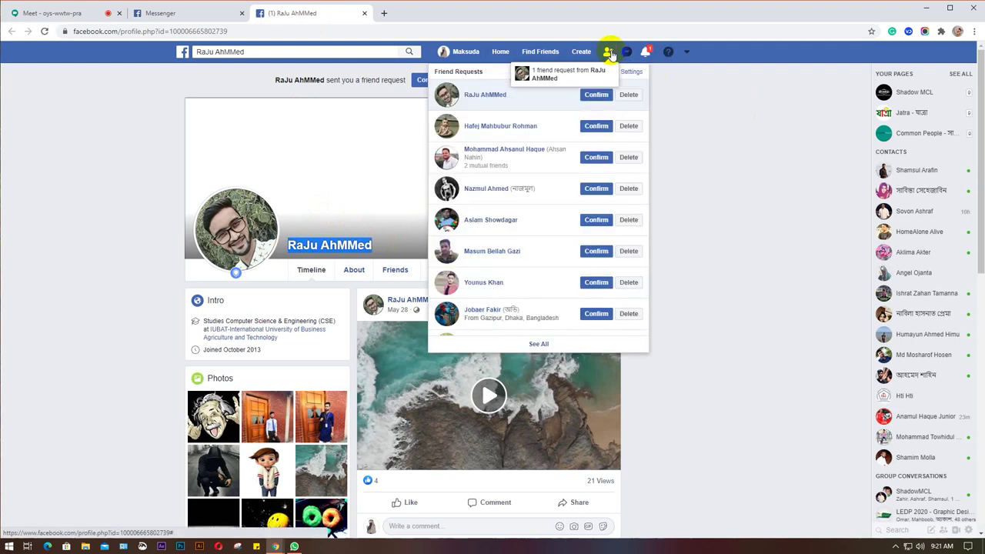
click(595, 95)
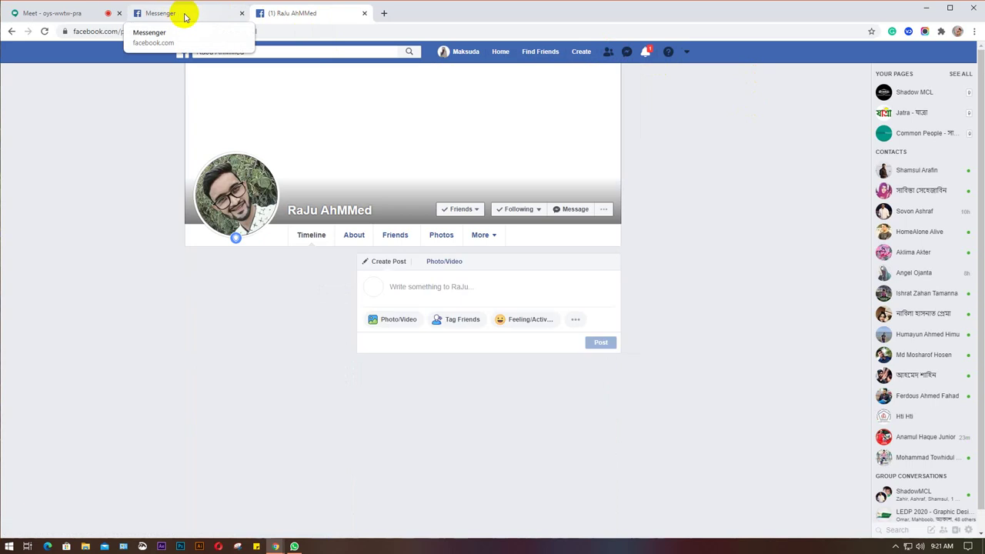
click(179, 14)
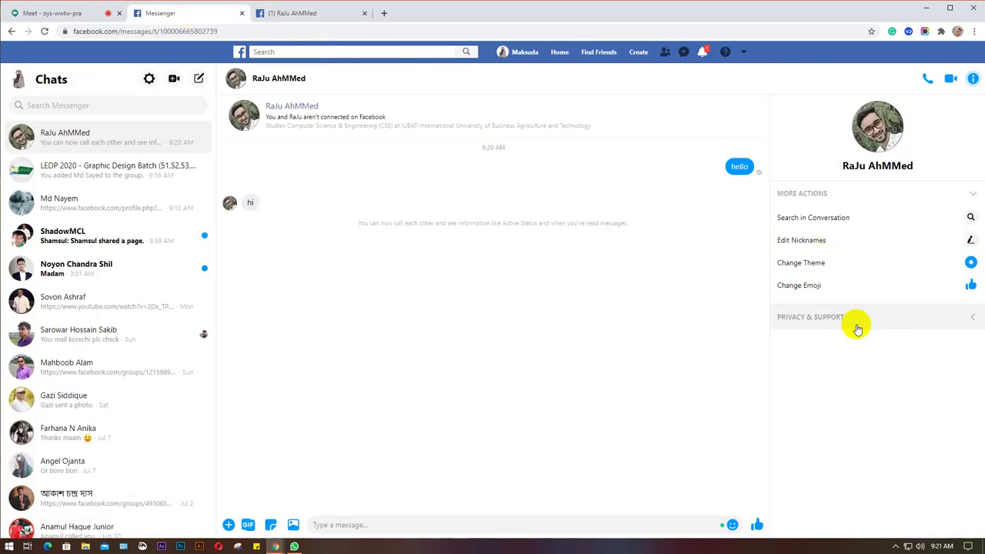
click(73, 168)
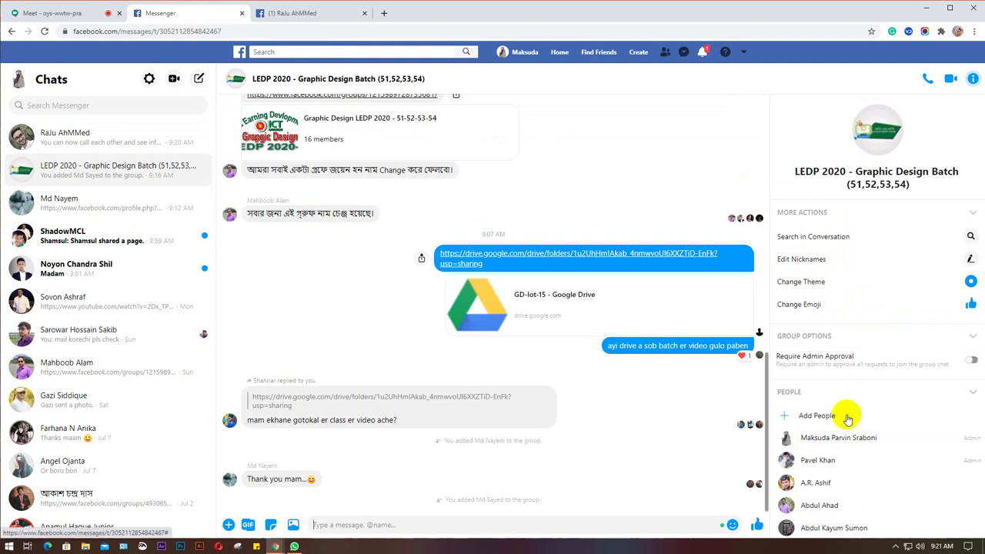
Add the new student to the LEDP 2020 - Graphic Design Batch group and close their profile tab.
click(847, 420)
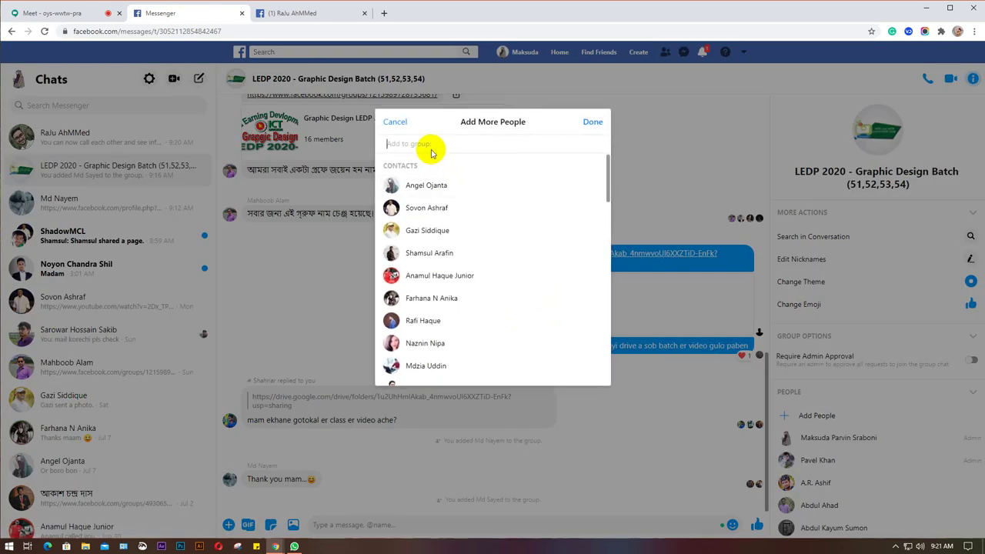
key(ctrl+v)
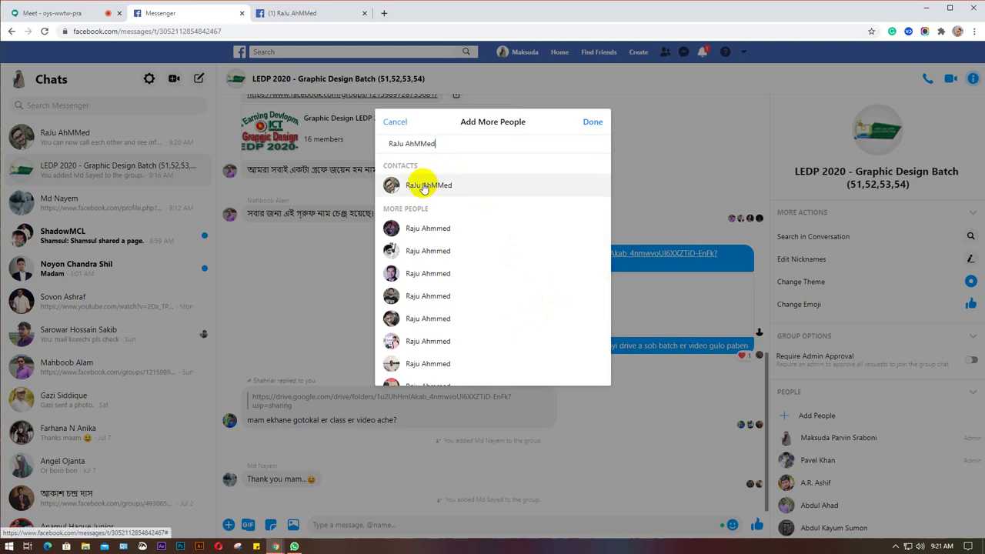
click(423, 187)
click(591, 122)
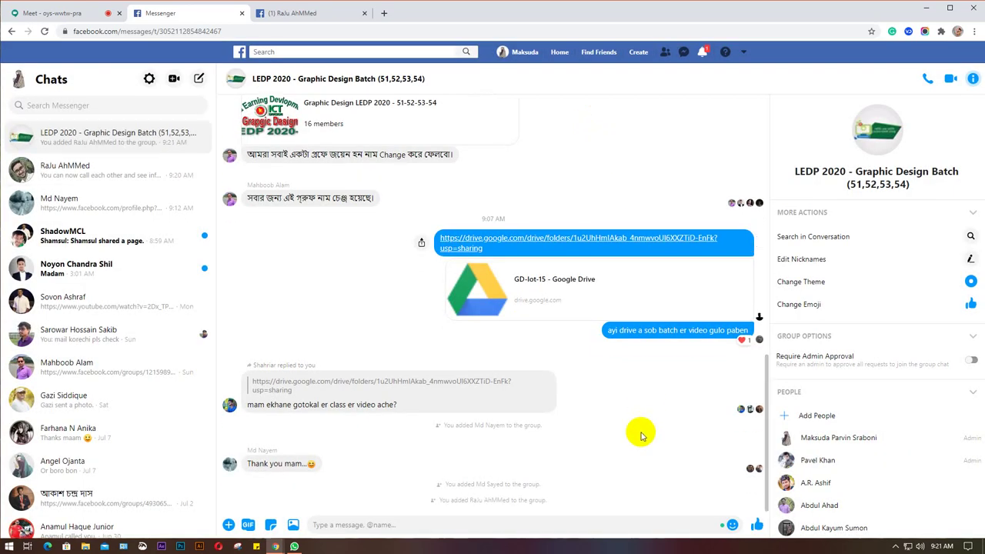
click(365, 13)
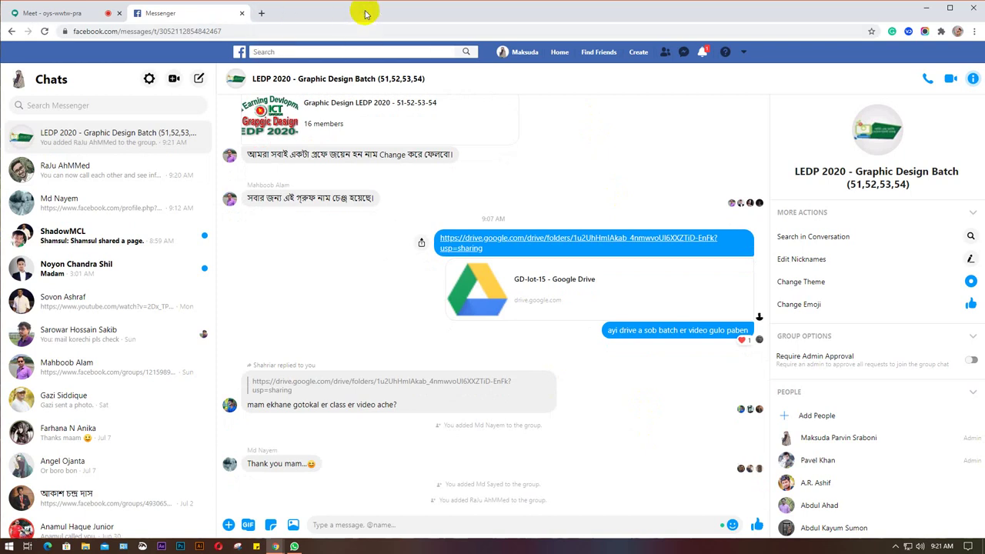
Show the Google Meet participant list of 11 people in the side panel.
click(43, 13)
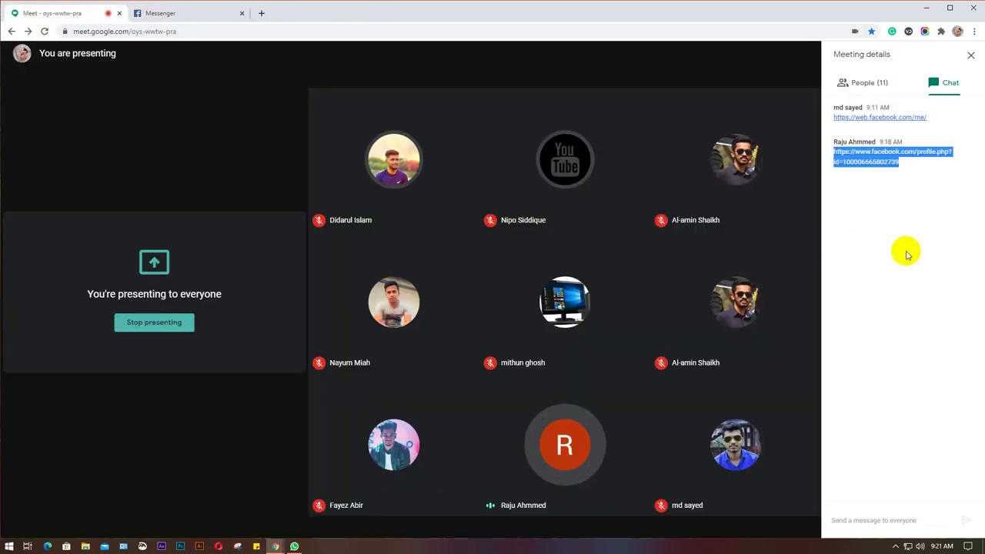
click(866, 83)
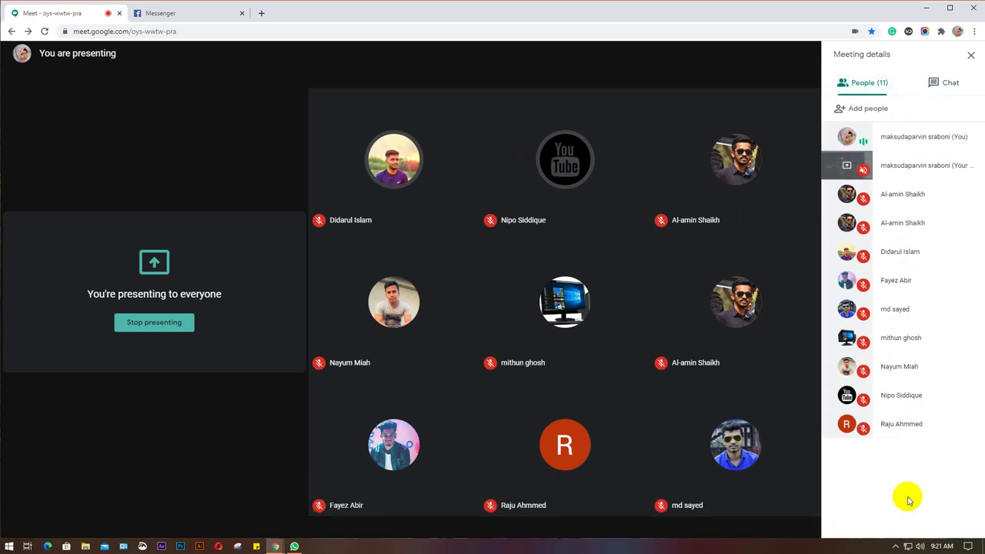
Reopen Drive in a fresh tab from Gmail and open GD-lot-15 > GD-54 (4pm-6pm).
mouse_move(275, 547)
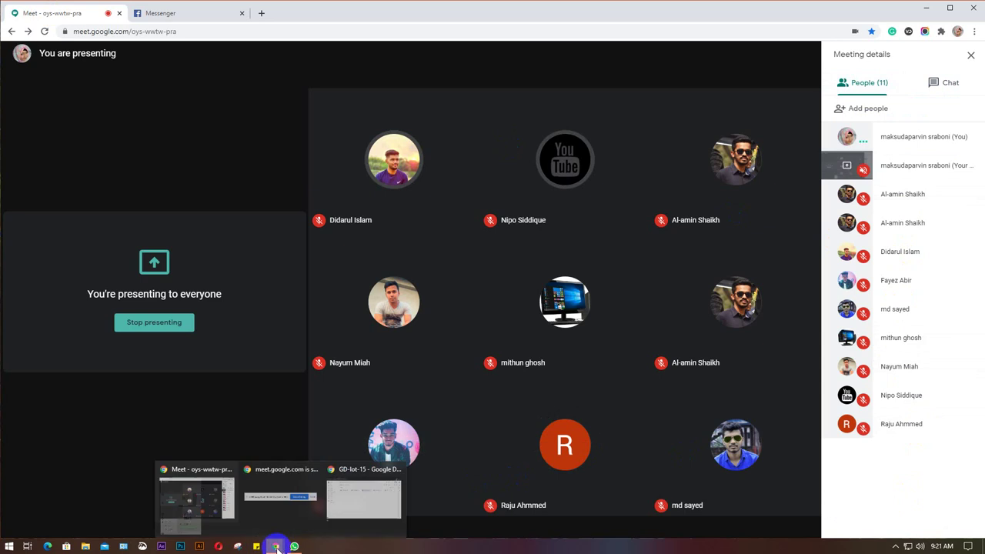
click(385, 524)
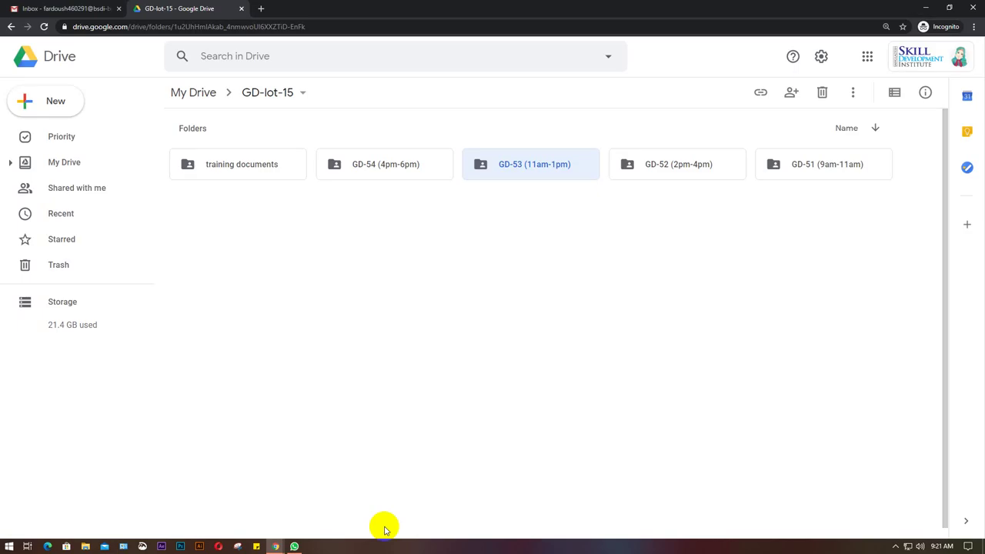
click(390, 170)
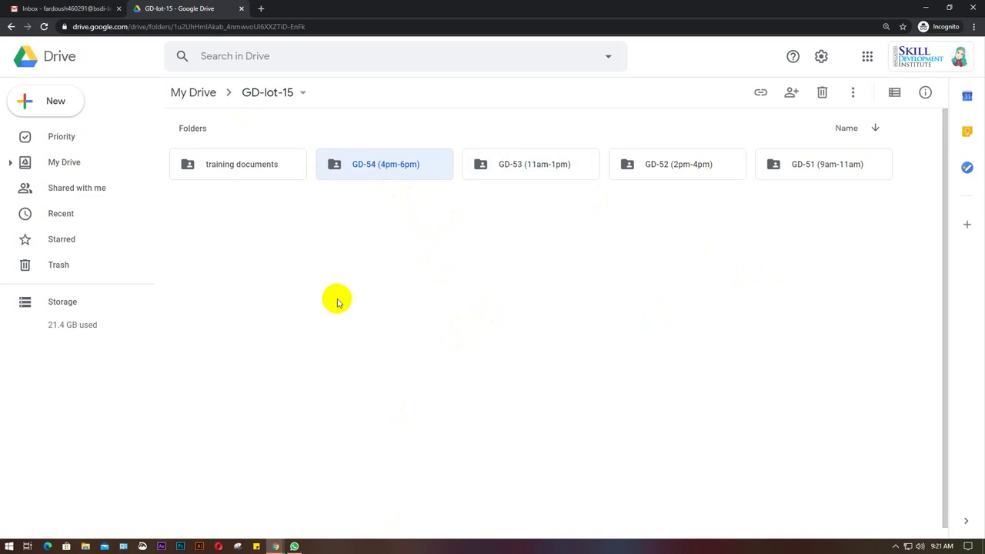
click(818, 169)
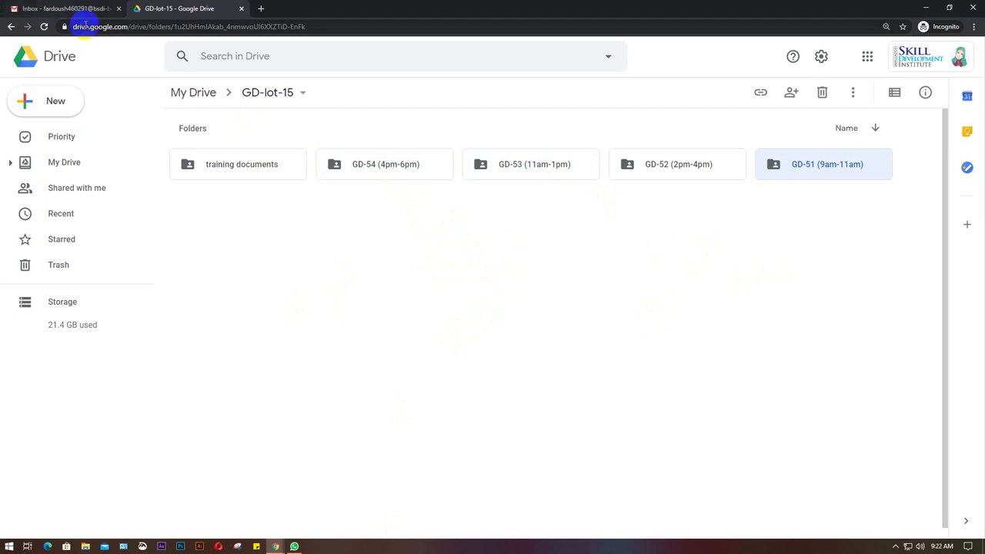
click(241, 10)
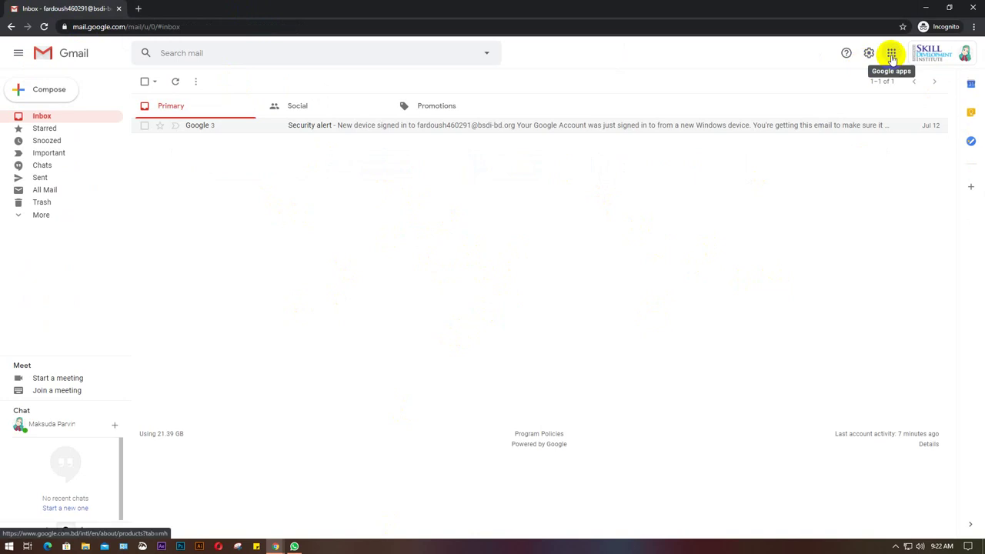
click(892, 54)
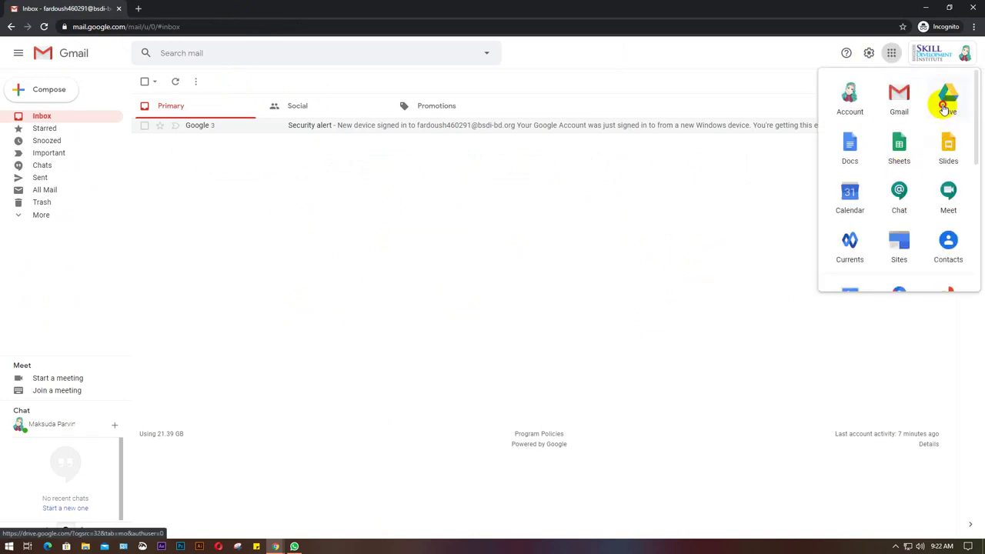
click(946, 94)
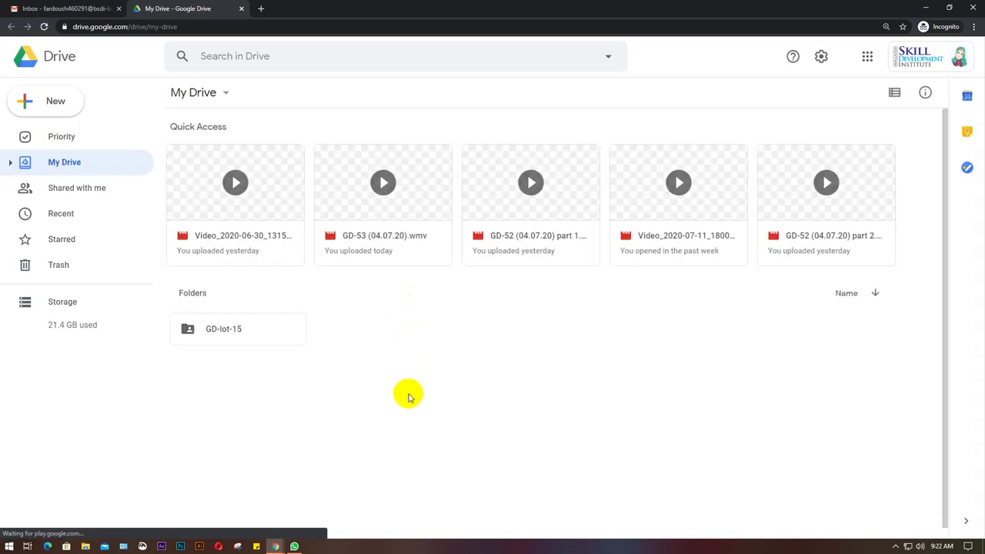
double_click(229, 335)
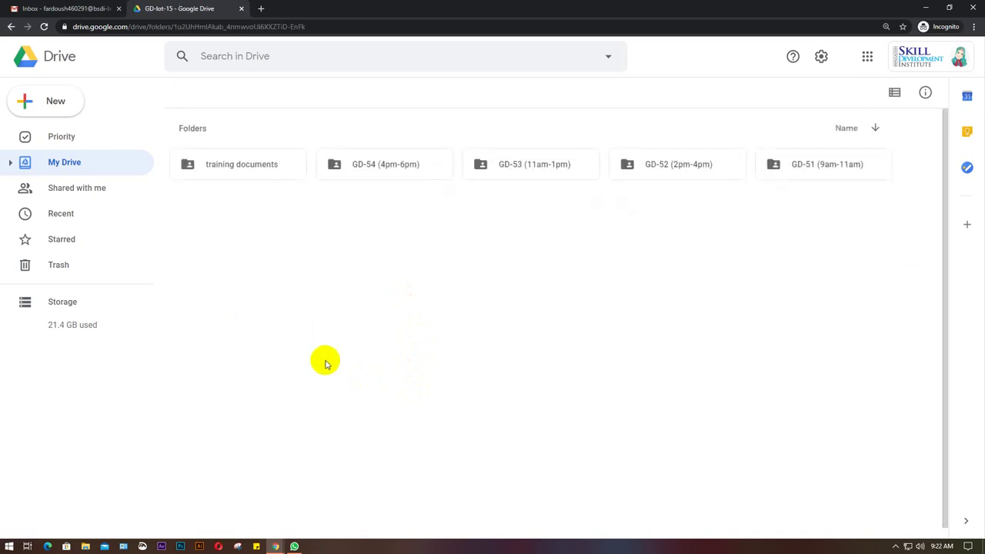
double_click(385, 170)
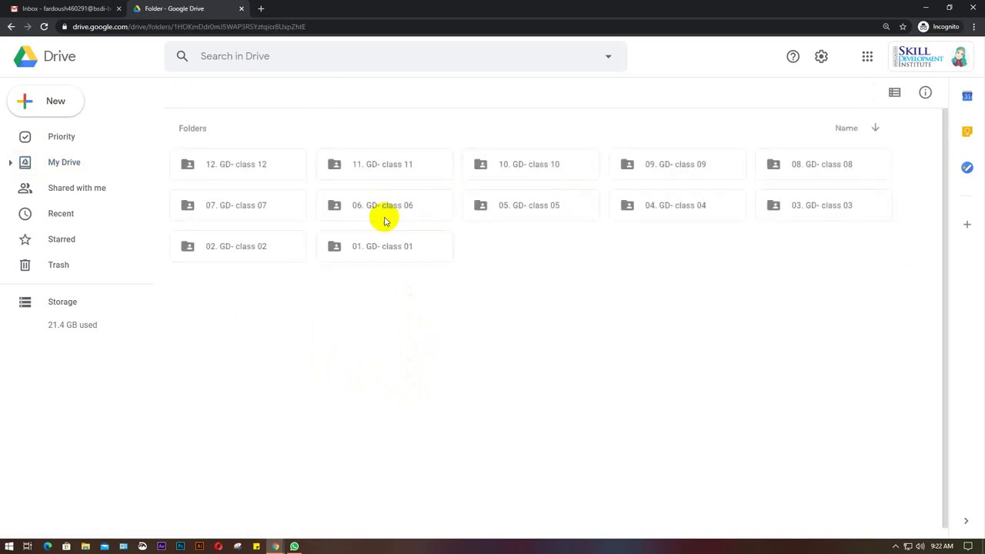
Upload the local GD-54 (4pm-6pm) '13. GD- class 13' folder (9 files) to Drive's GD-54 folder.
click(55, 101)
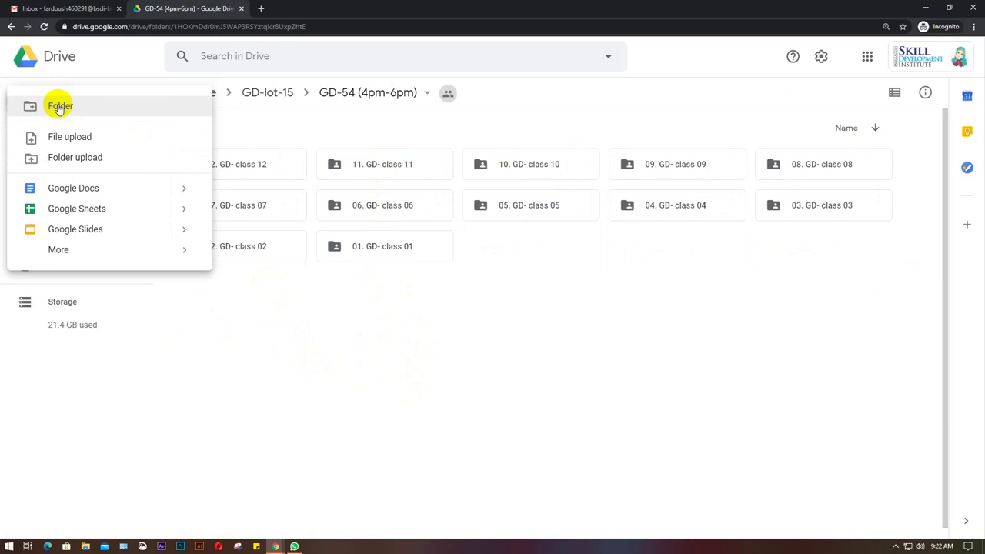
click(77, 159)
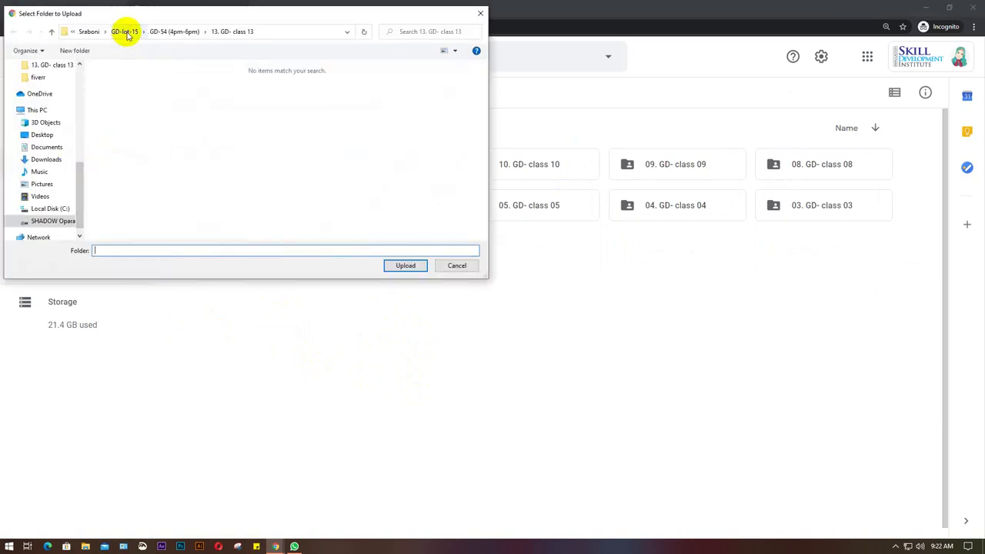
click(125, 32)
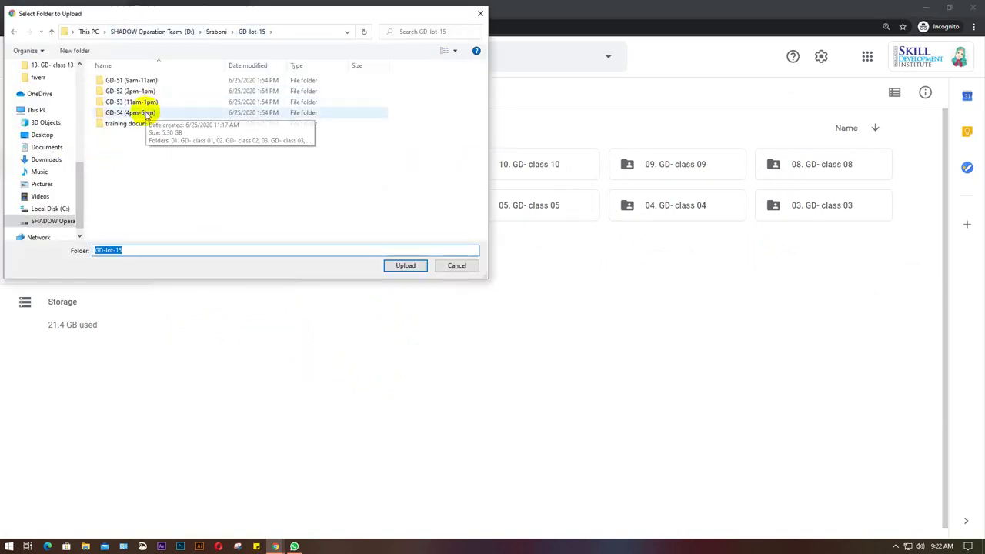
click(148, 112)
double_click(168, 113)
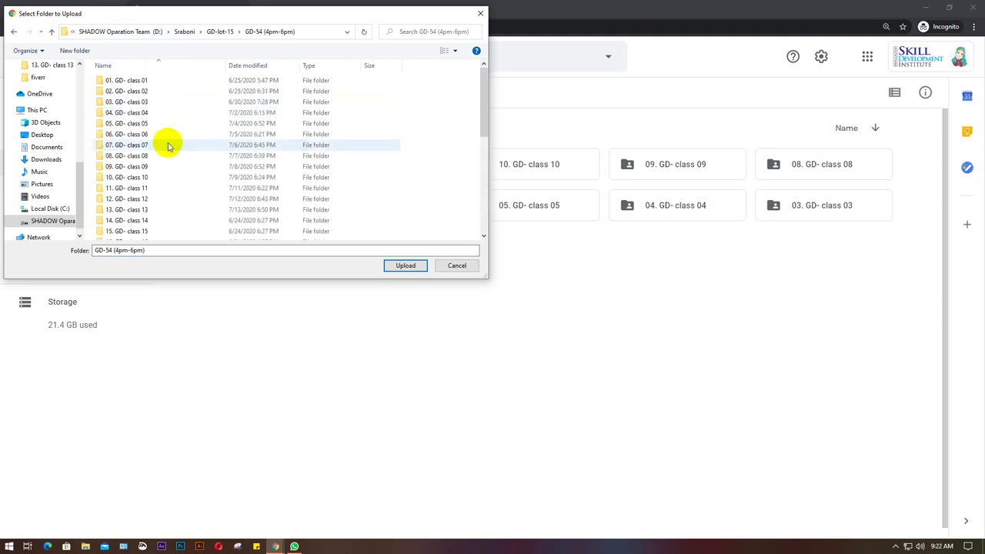
click(153, 208)
click(403, 266)
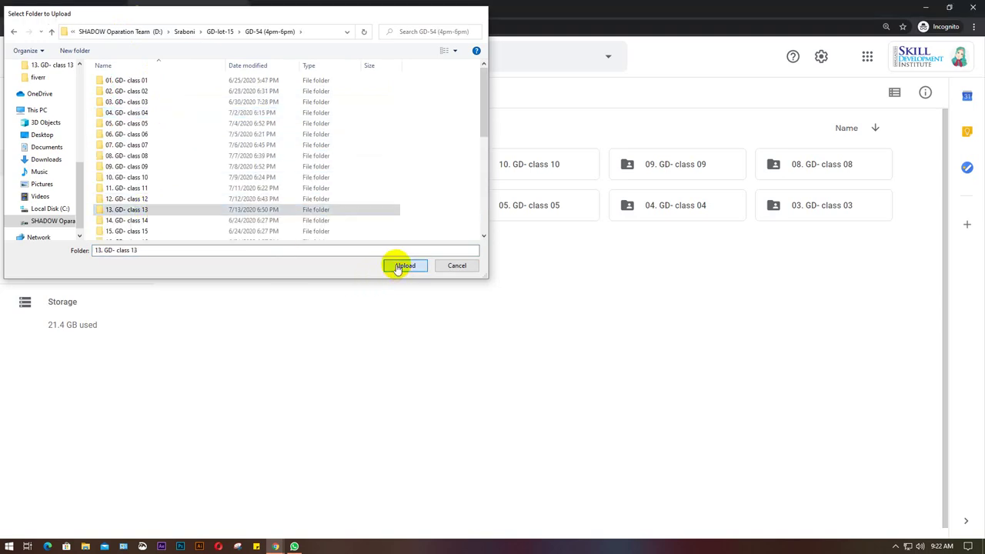
click(540, 95)
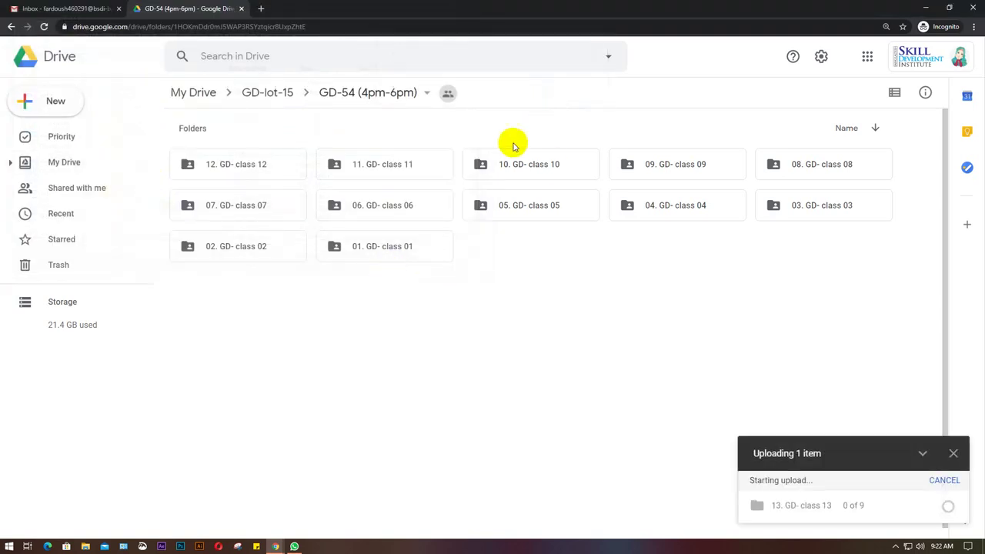
Open the GD-53 (11am-1pm) batch folder inside GD-lot-15 in Drive.
click(275, 93)
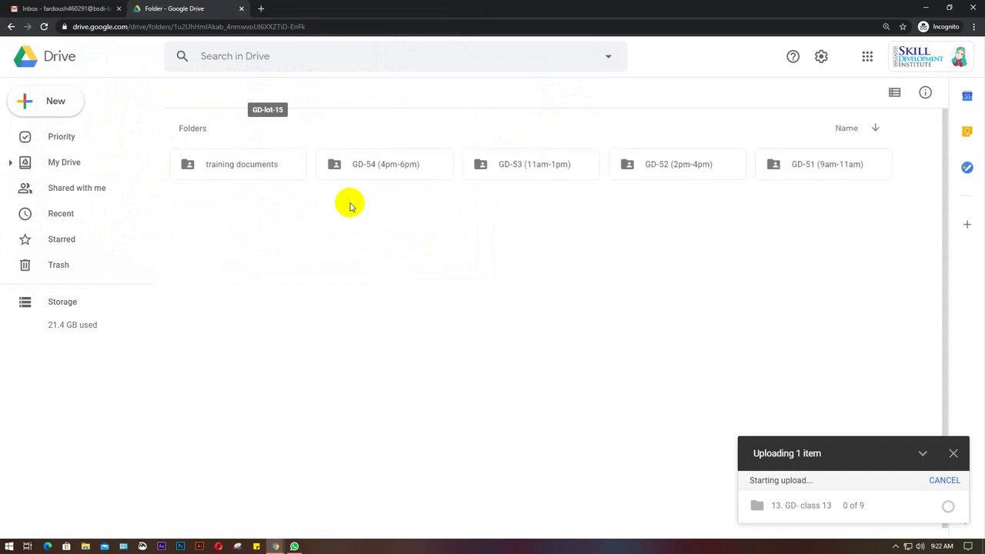
click(521, 164)
double_click(521, 165)
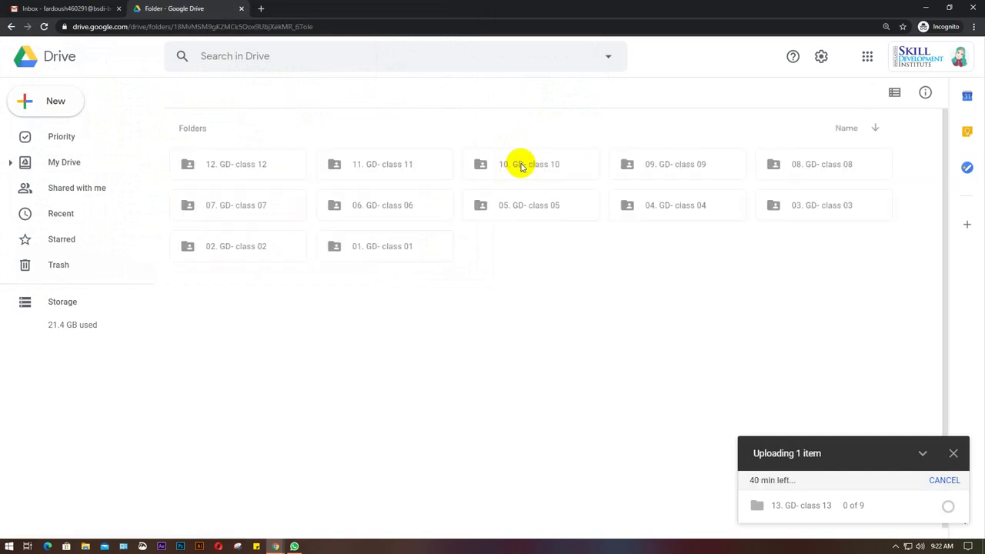
Upload the local GD-53 (11am-1pm) '13. GD- class 13' folder (8 files) to Drive.
click(56, 101)
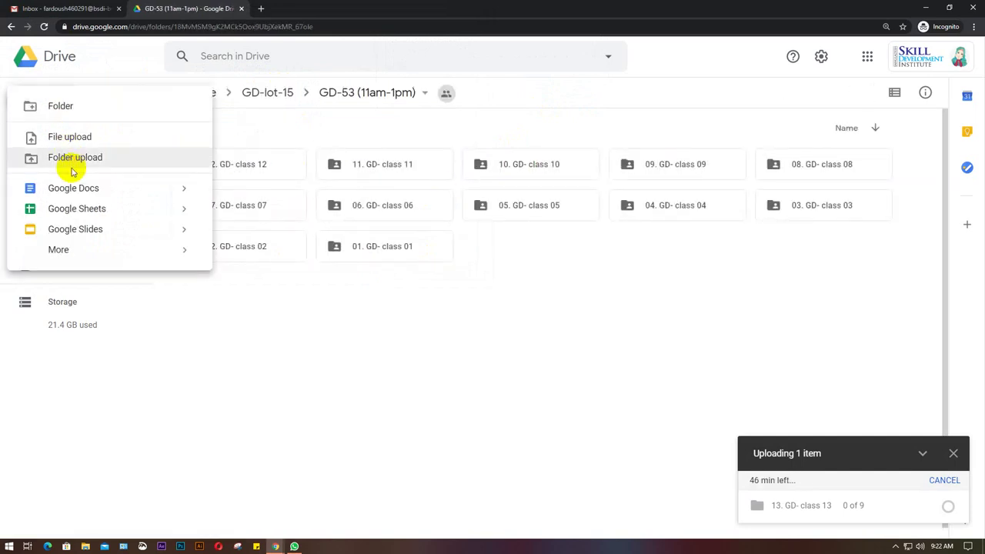
click(63, 95)
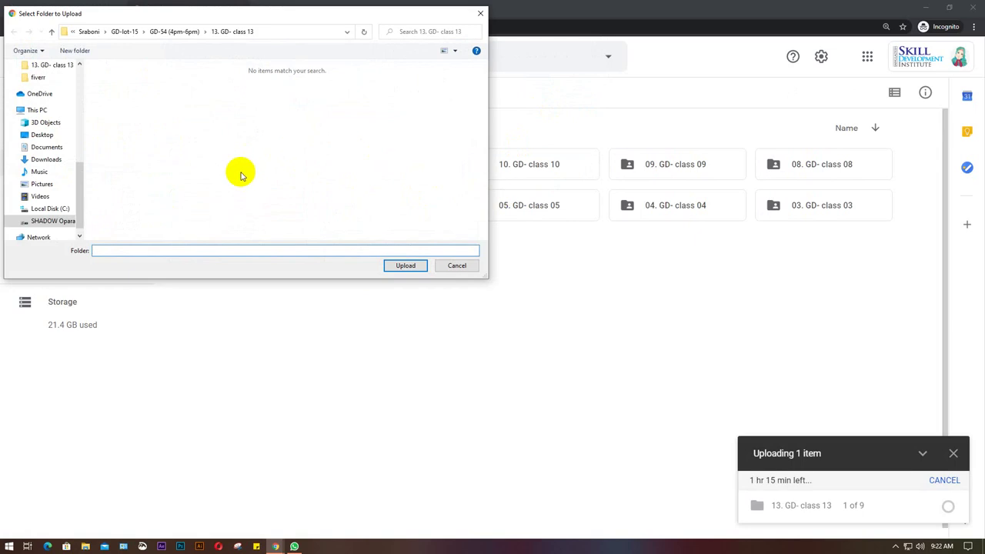
click(123, 32)
double_click(130, 101)
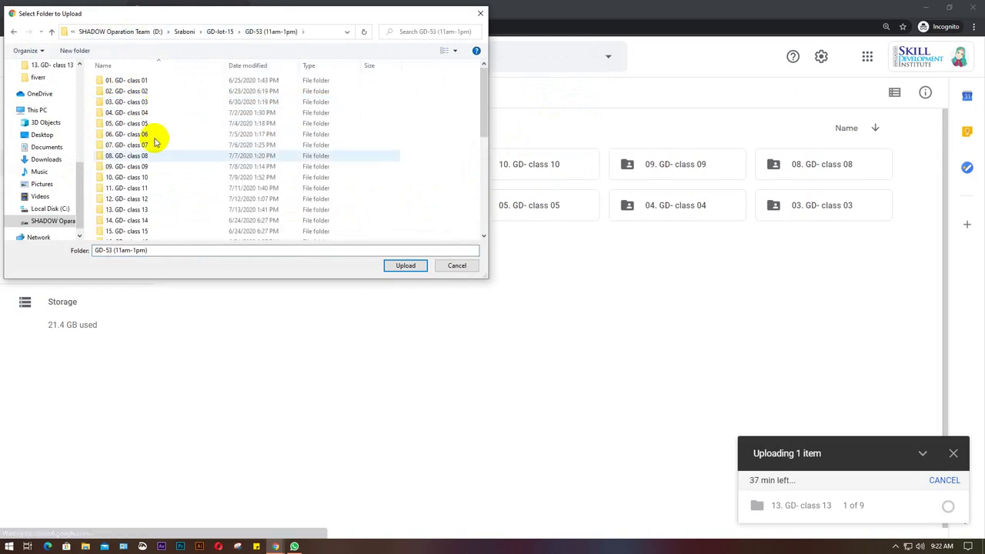
click(150, 210)
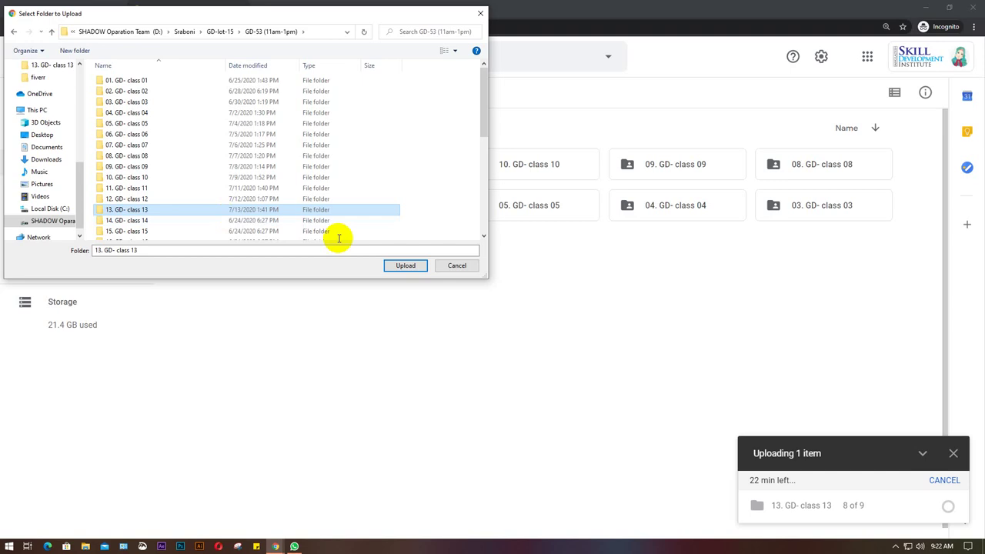
click(399, 266)
click(539, 95)
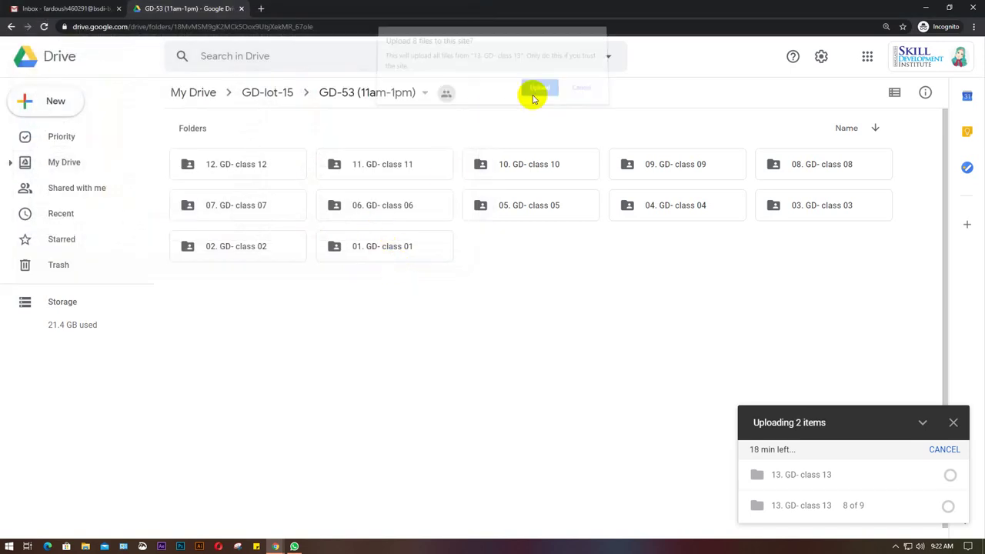
Check the class folders in GD-52 (2pm-4pm) and GD-51 (9am-11am), then minimise Drive.
click(282, 96)
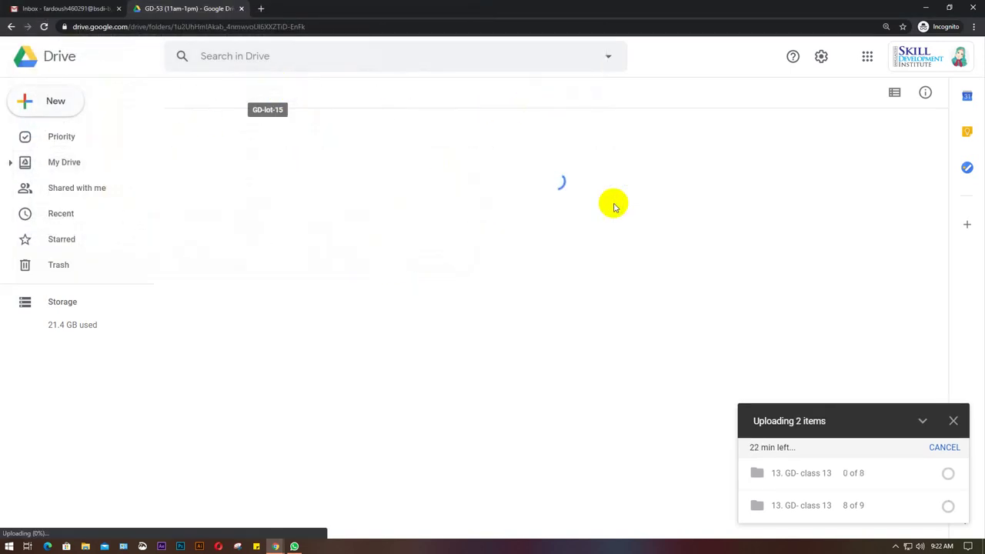
double_click(665, 173)
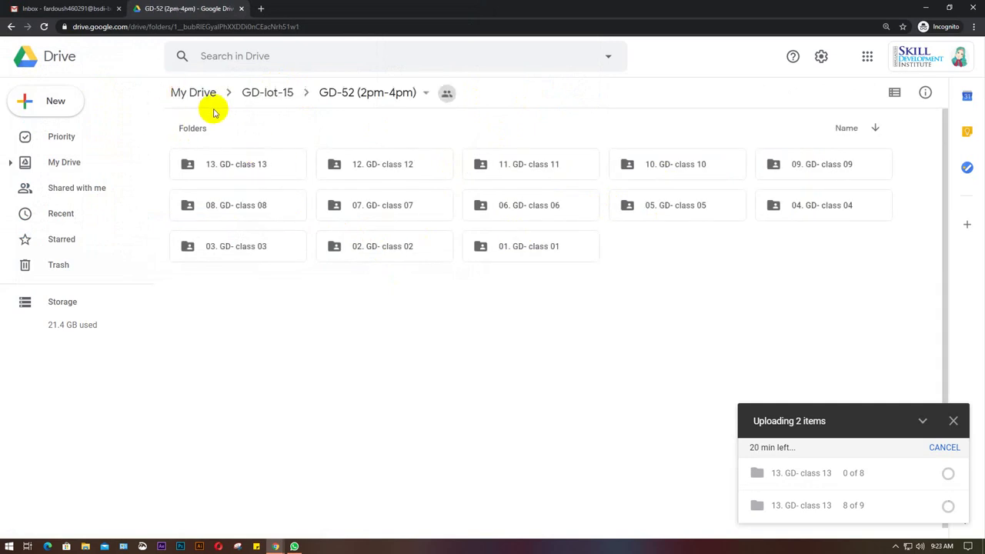
click(266, 93)
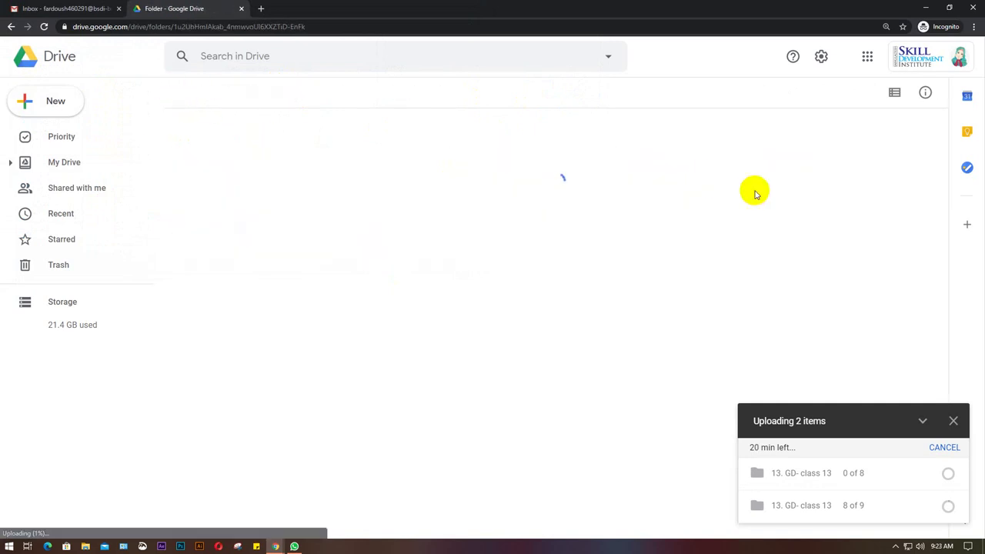
click(819, 168)
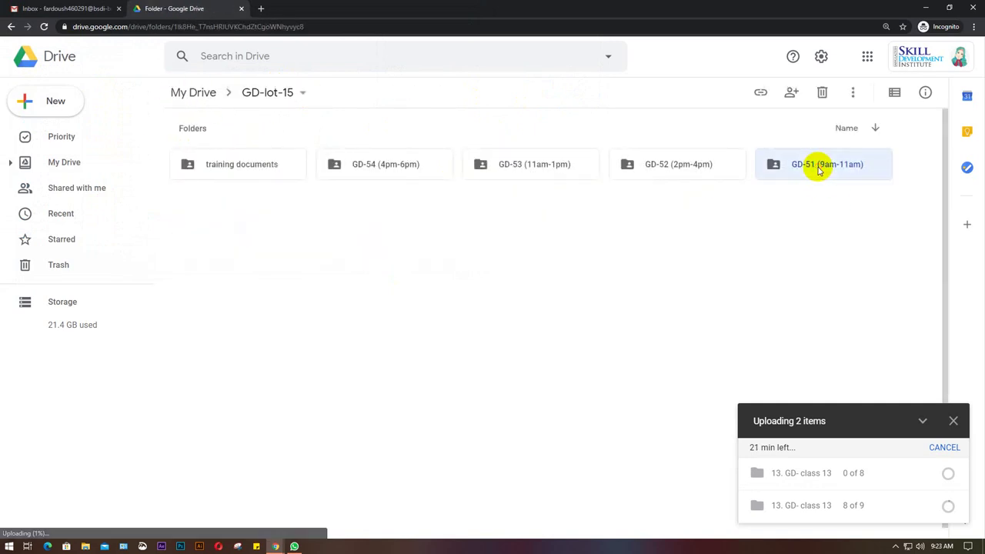
double_click(819, 168)
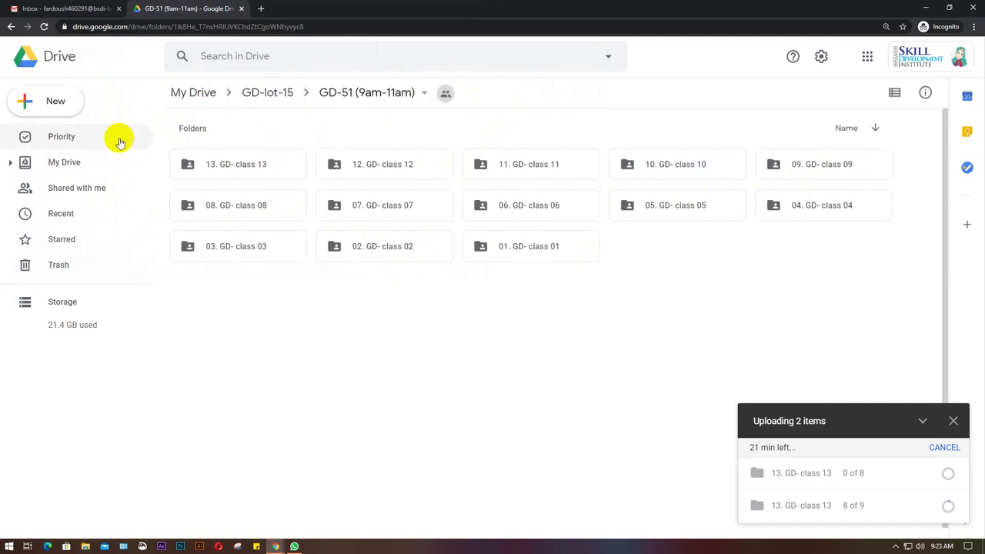
click(255, 91)
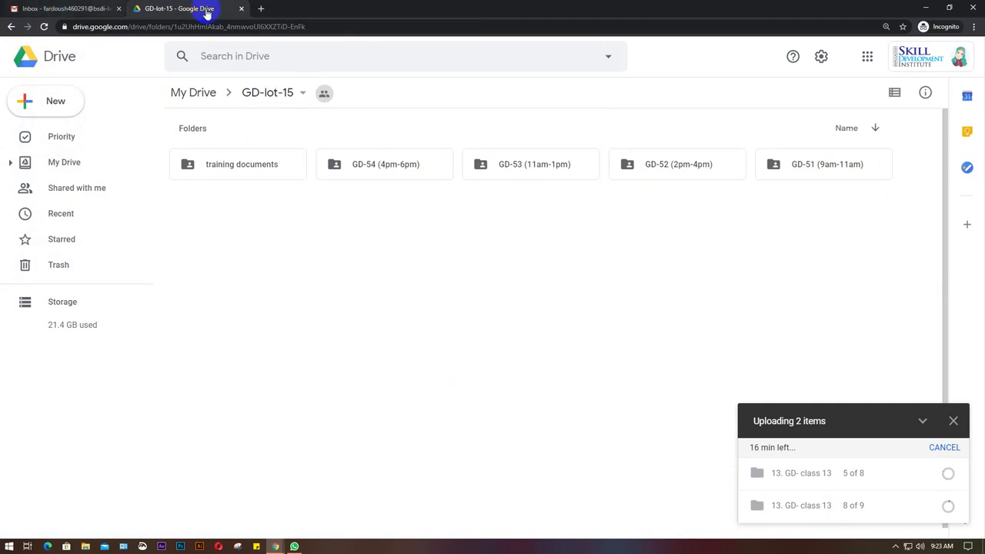
click(926, 8)
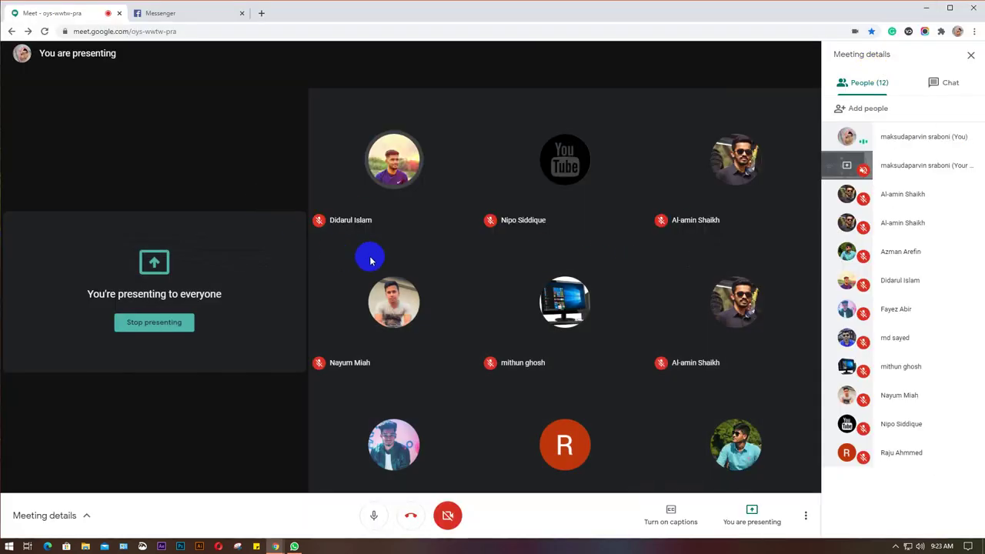
Minimise the Chrome window presenting the Meet call, leaving the Windows desktop visible.
mouse_move(363, 254)
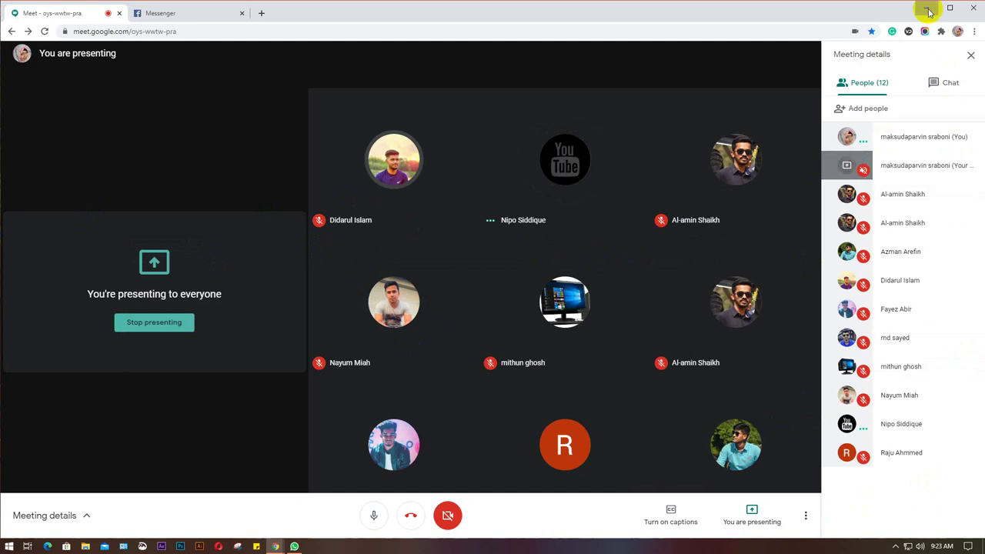
click(927, 8)
right_click(544, 120)
click(561, 150)
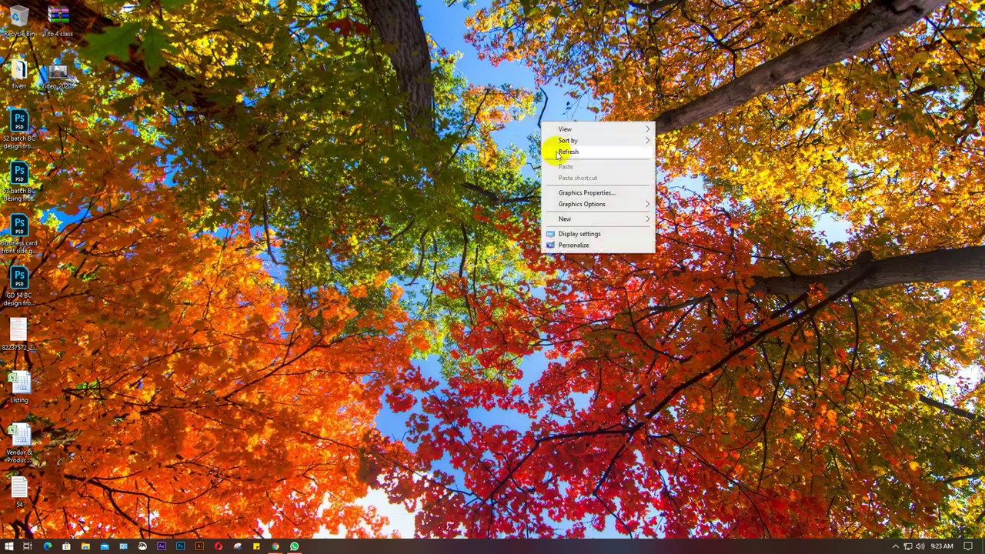
right_click(453, 91)
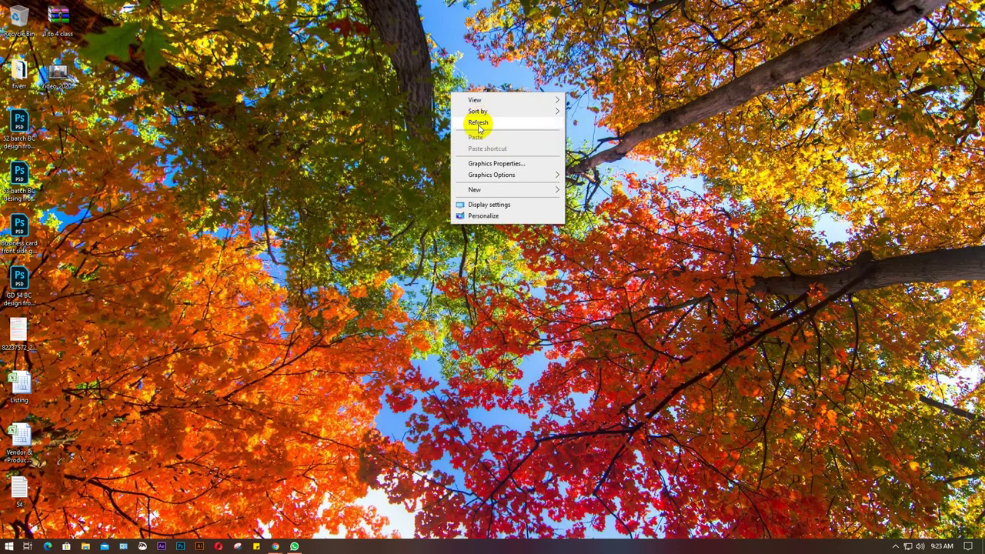
click(480, 126)
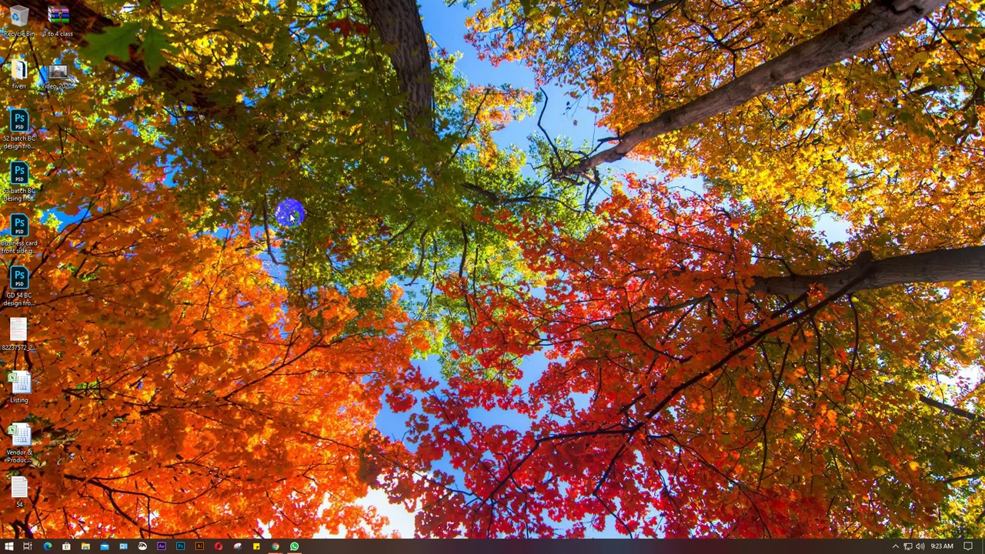
click(23, 231)
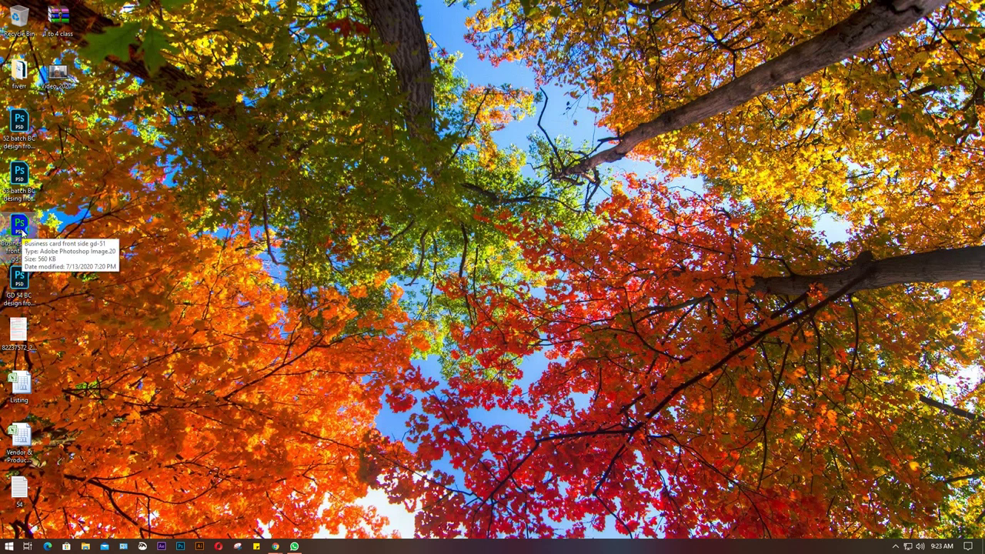
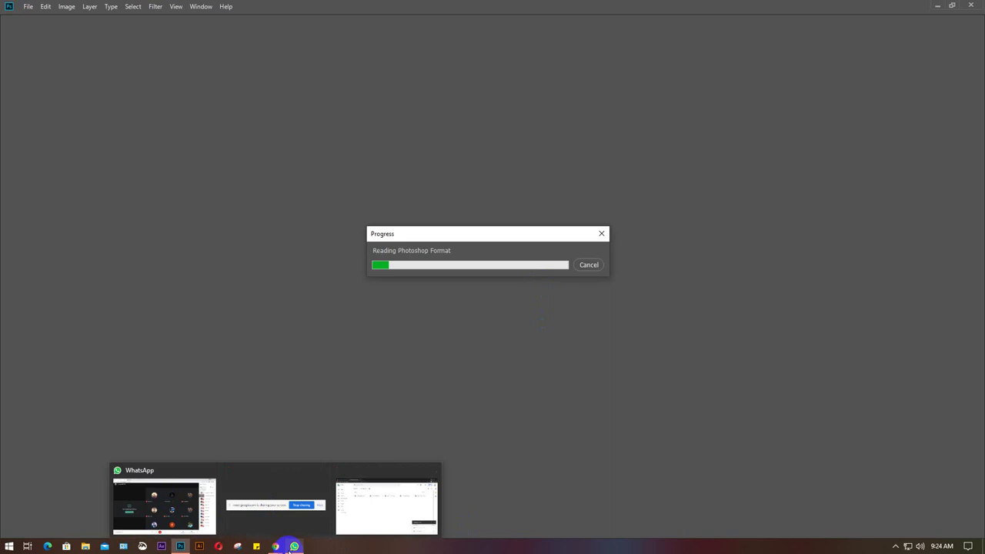
Close the WhatsApp window from the taskbar and restore down the Photoshop window.
mouse_move(296, 549)
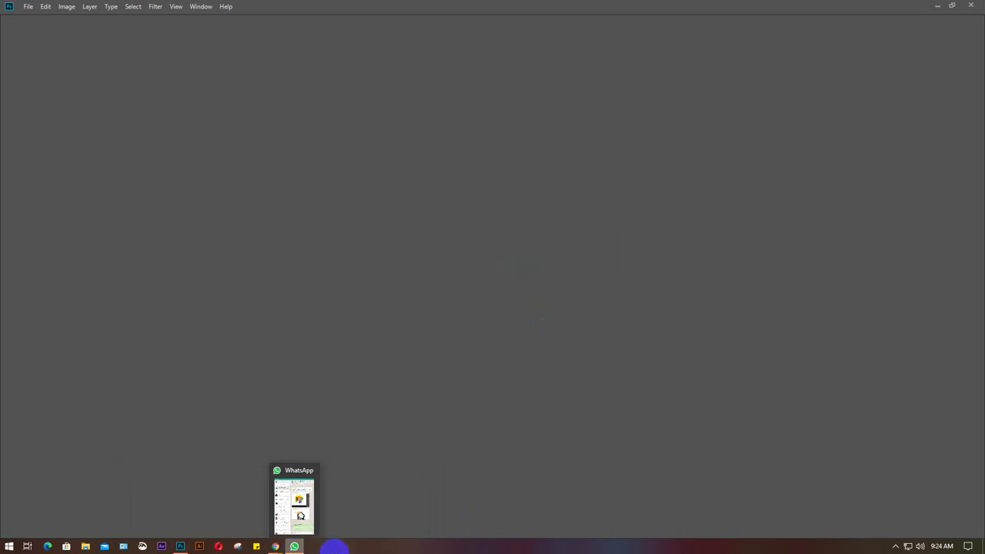
right_click(294, 546)
click(291, 531)
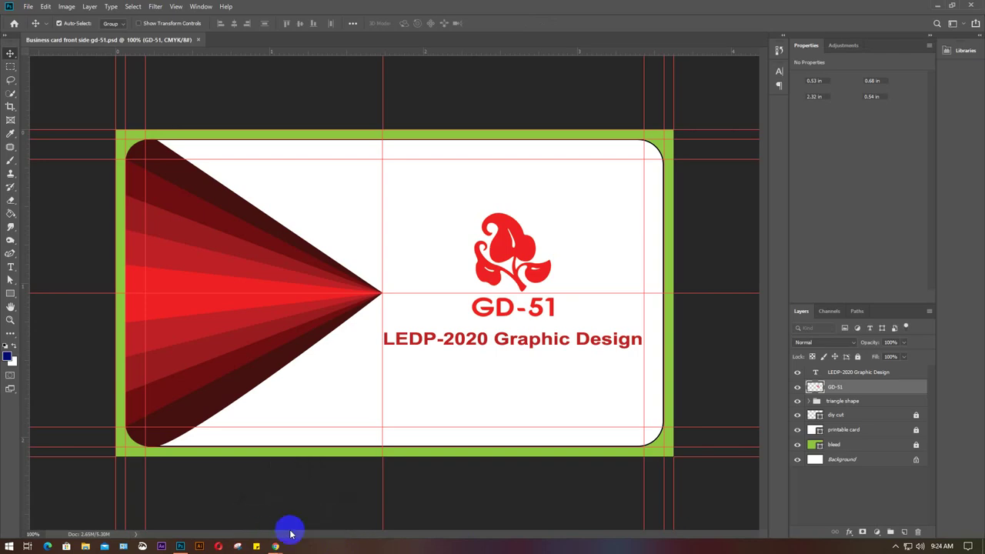
mouse_move(276, 546)
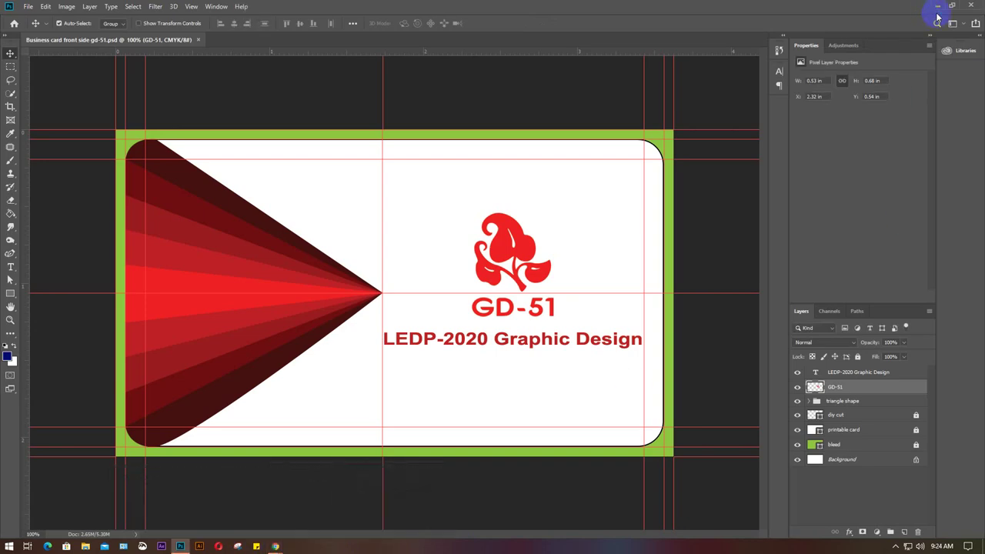
click(953, 7)
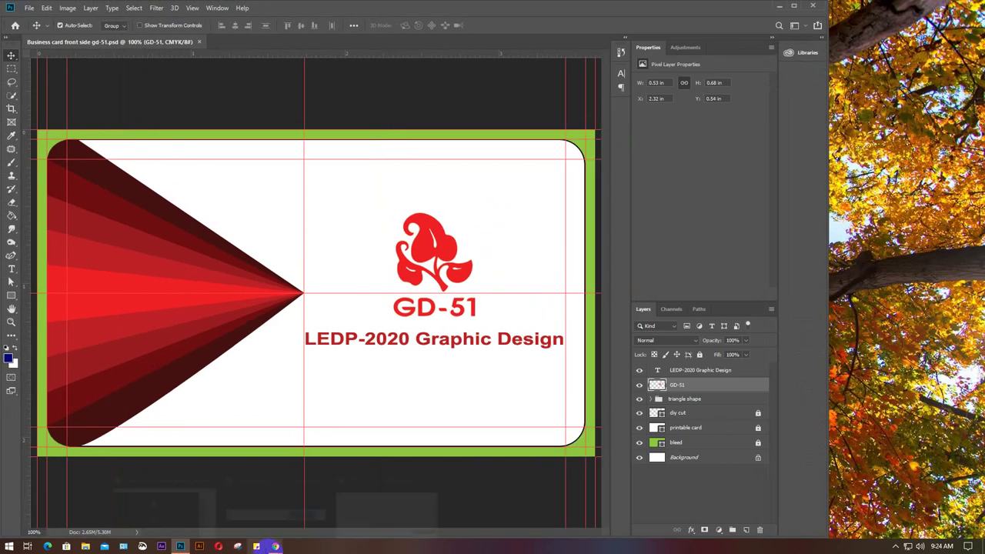
Close the Messenger tab in Chrome and return to the business card in Photoshop.
mouse_move(275, 546)
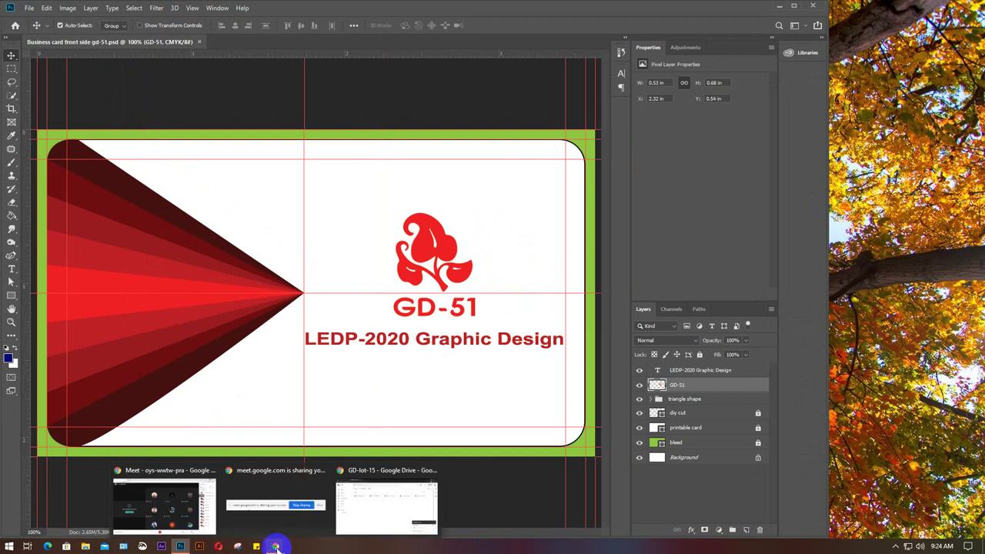
click(184, 517)
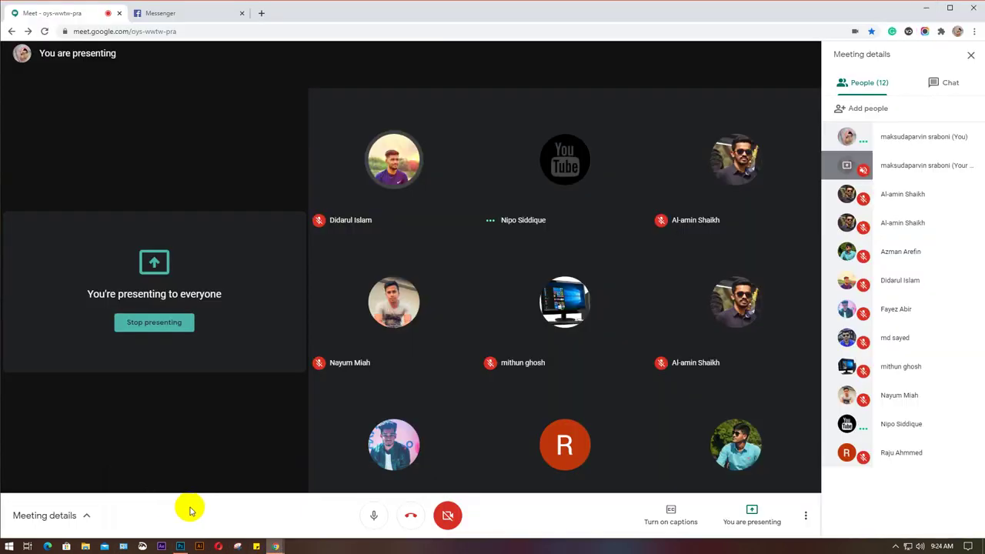
click(241, 15)
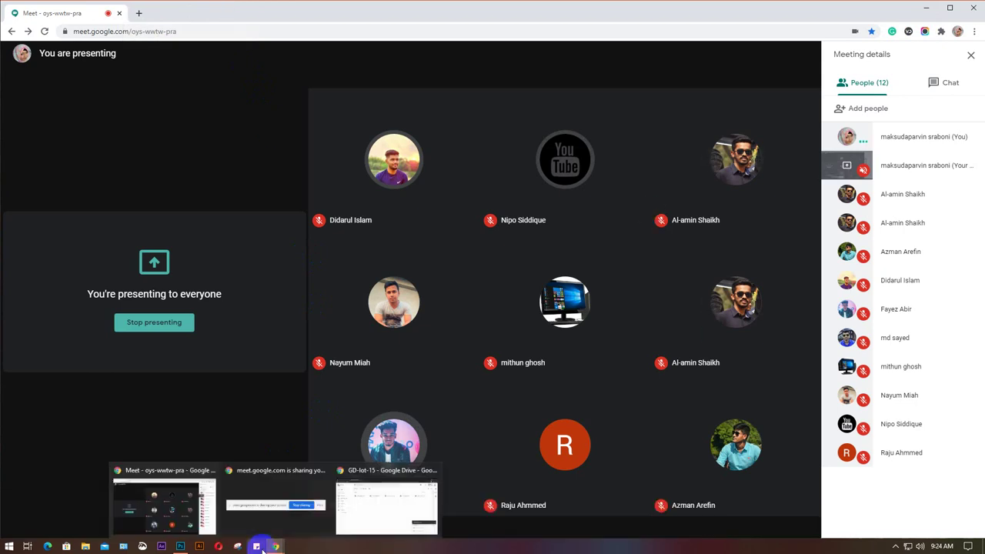
click(179, 546)
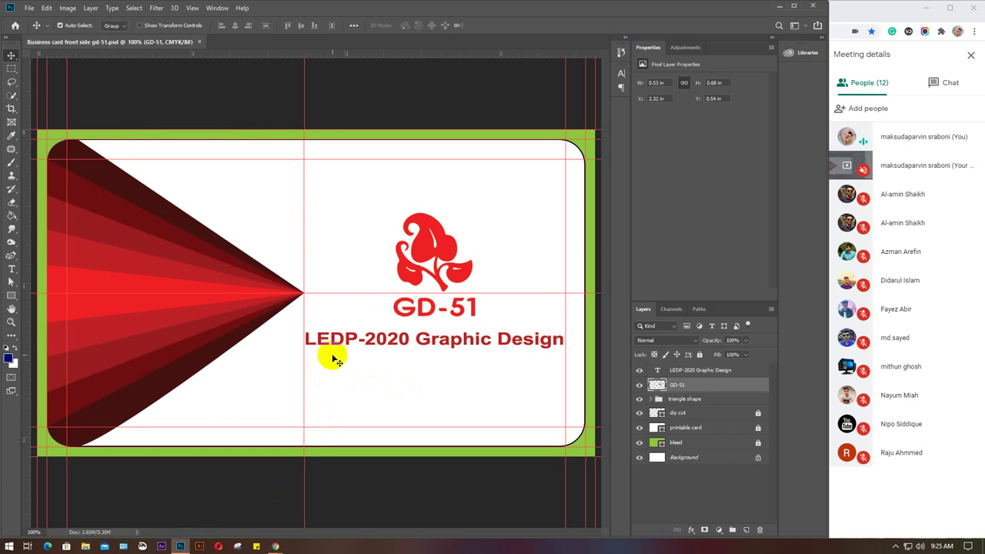
scroll(335, 359, down, 3)
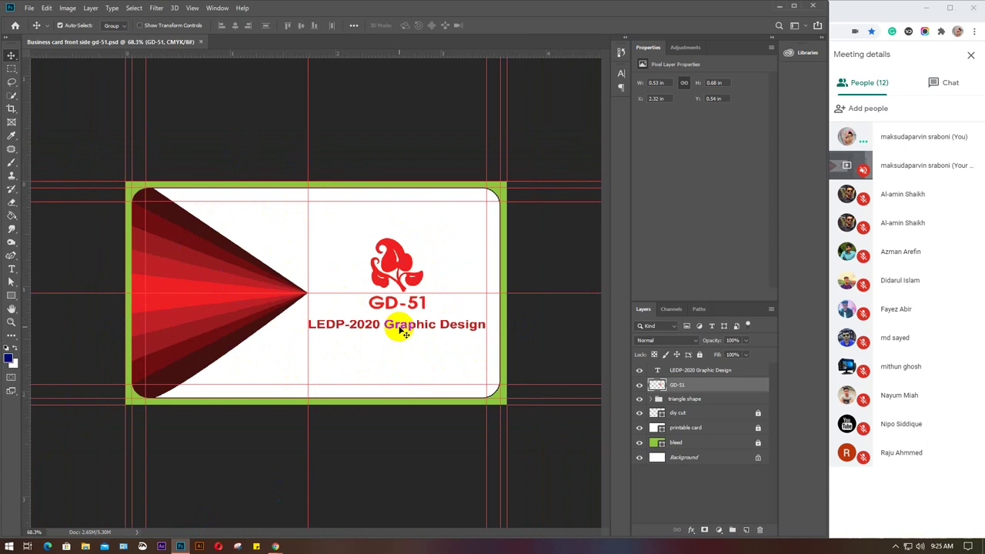
key(ctrl)
key(ctrl+n)
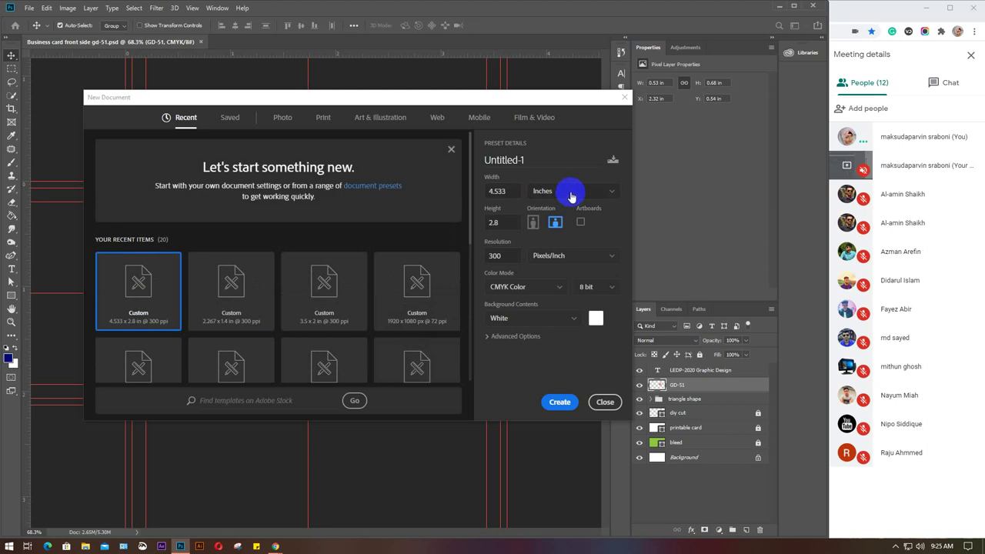
double_click(486, 192)
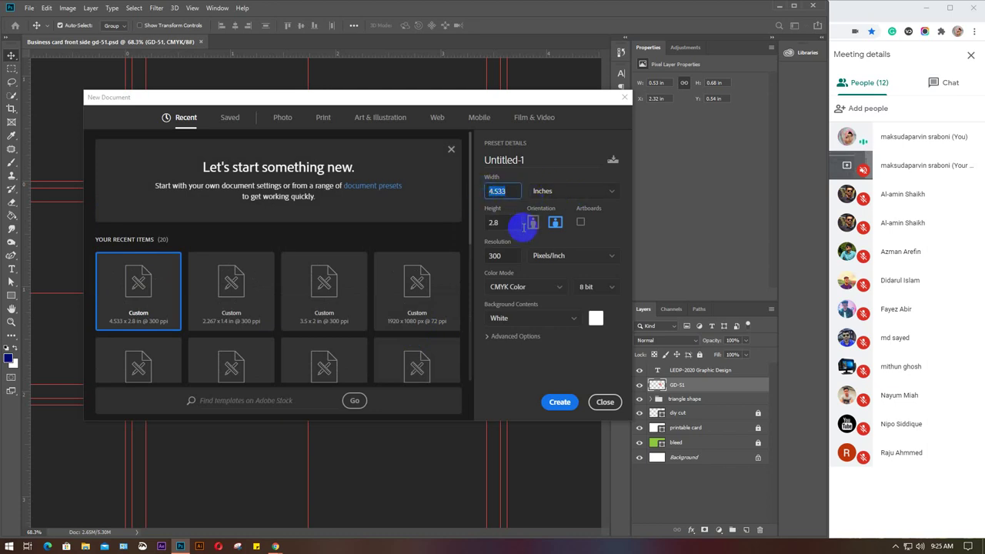
text(3.5)
double_click(494, 222)
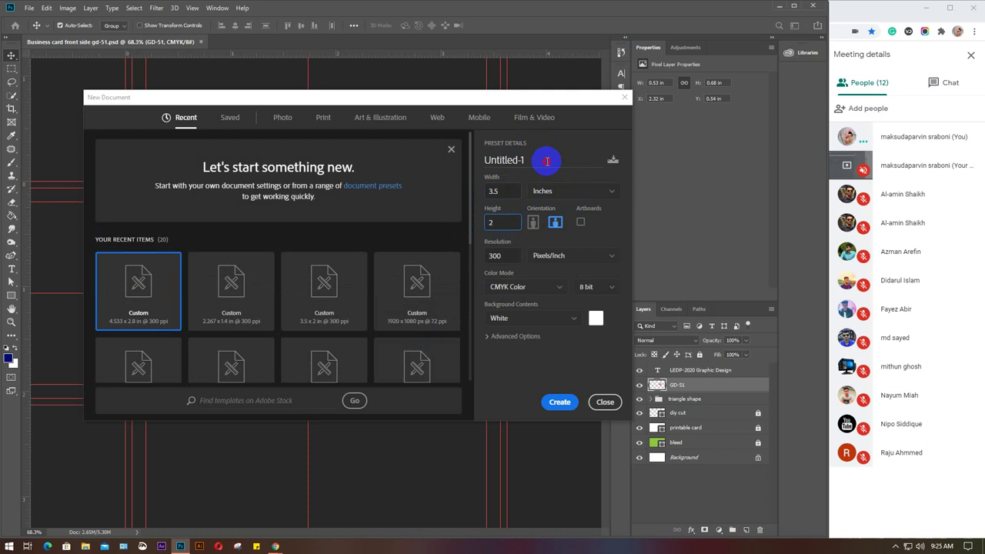
drag(546, 161, 477, 162)
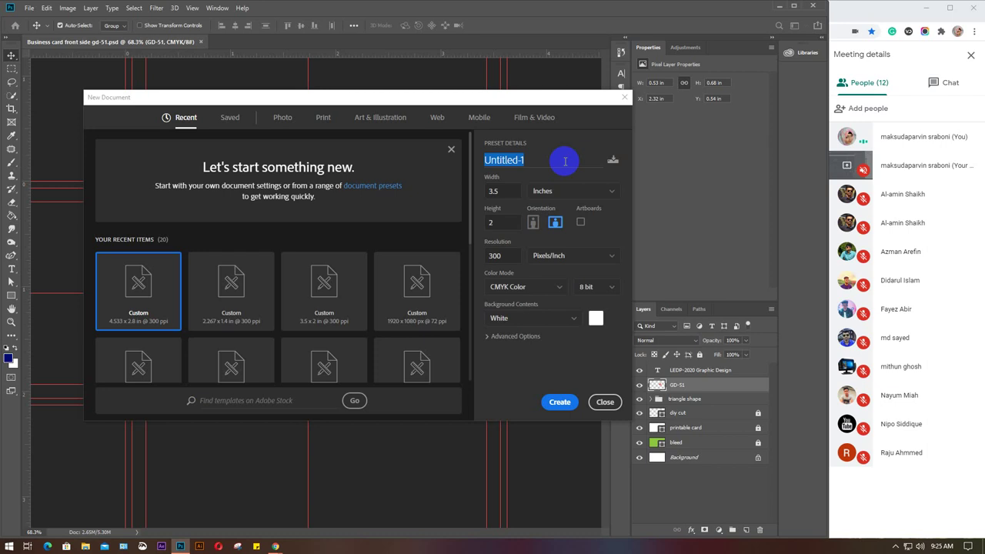
click(605, 402)
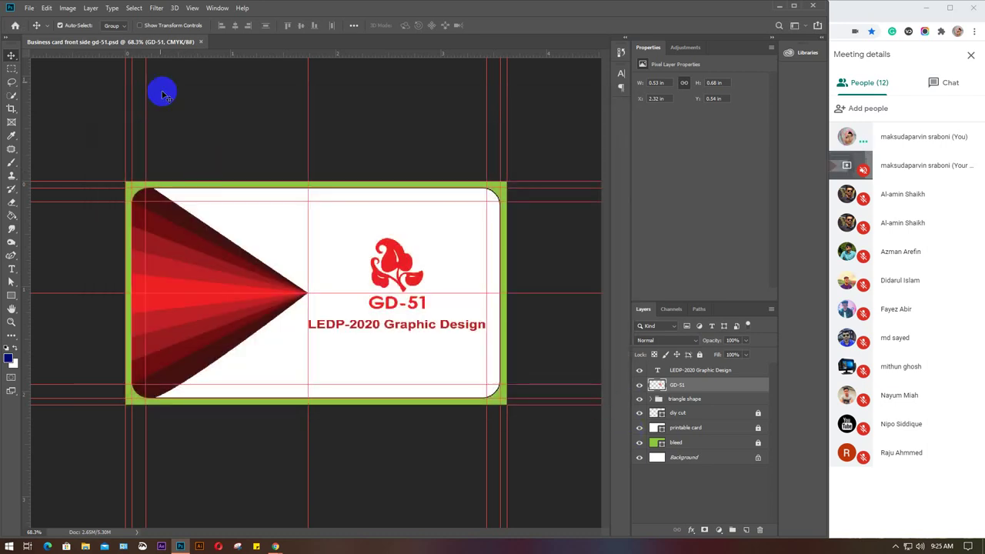
Paste a duplicate GD-51 logo into the business card, then undo the paste.
click(146, 43)
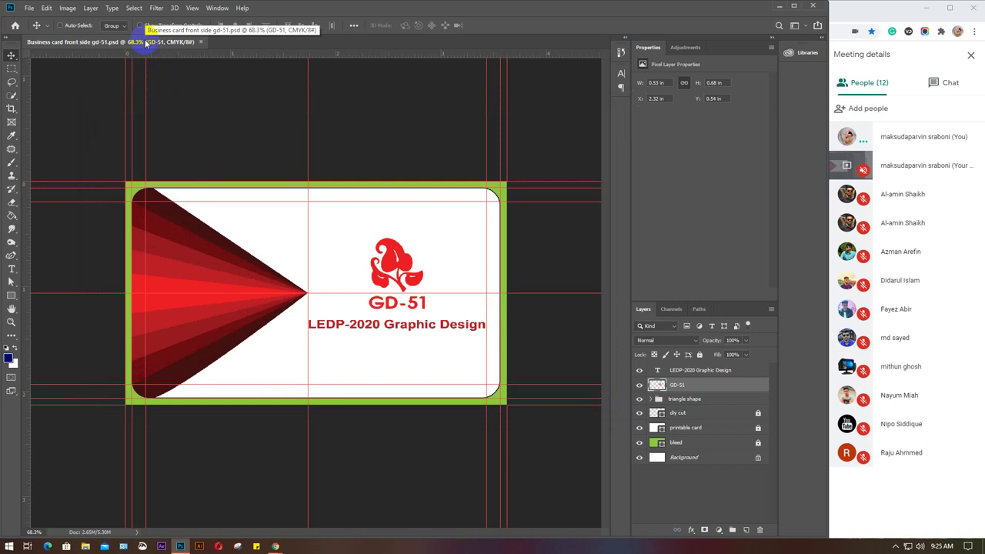
key(ctrl+v)
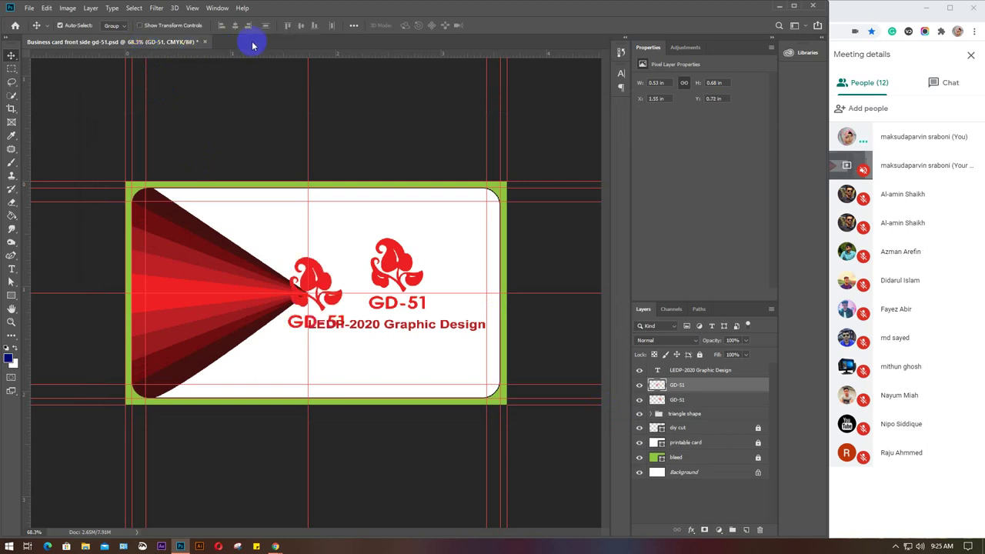
key(ctrl+z)
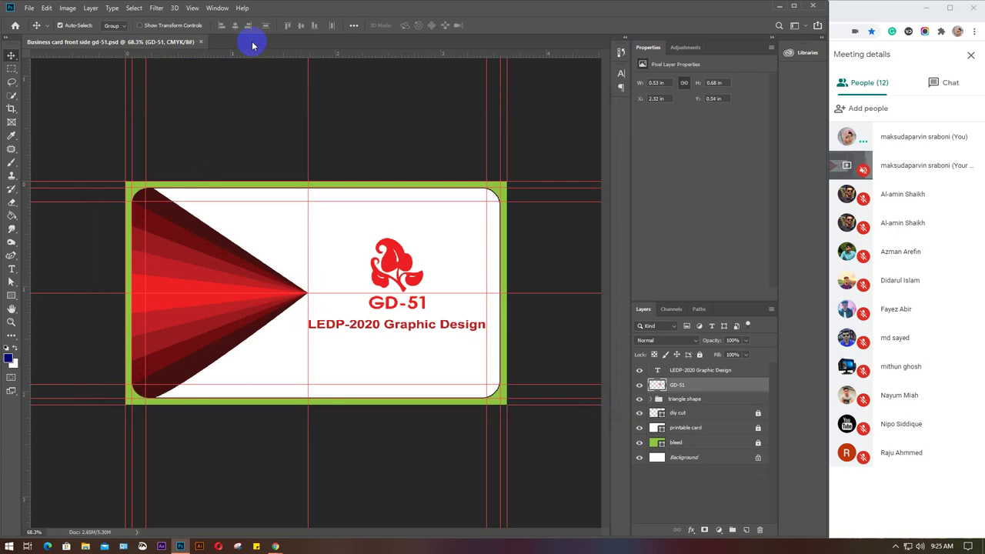
Select every layer from LEDP-2020 Graphic Design down to Background.
drag(688, 389, 689, 371)
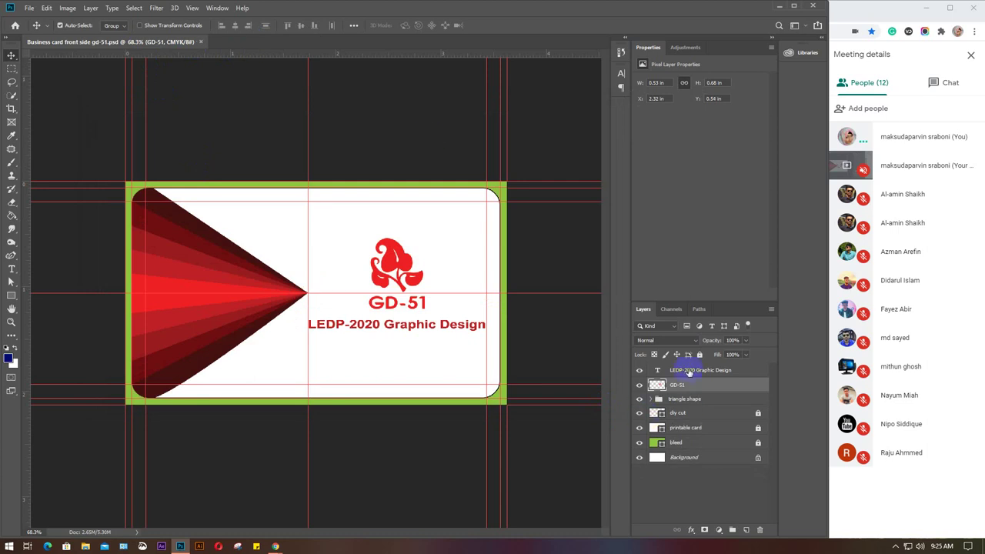
click(689, 371)
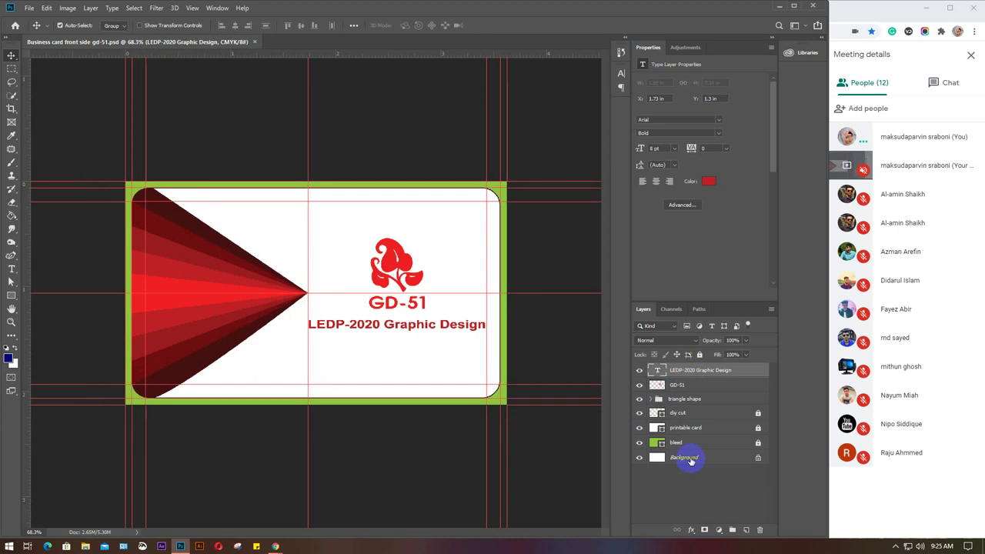
shift+click(690, 460)
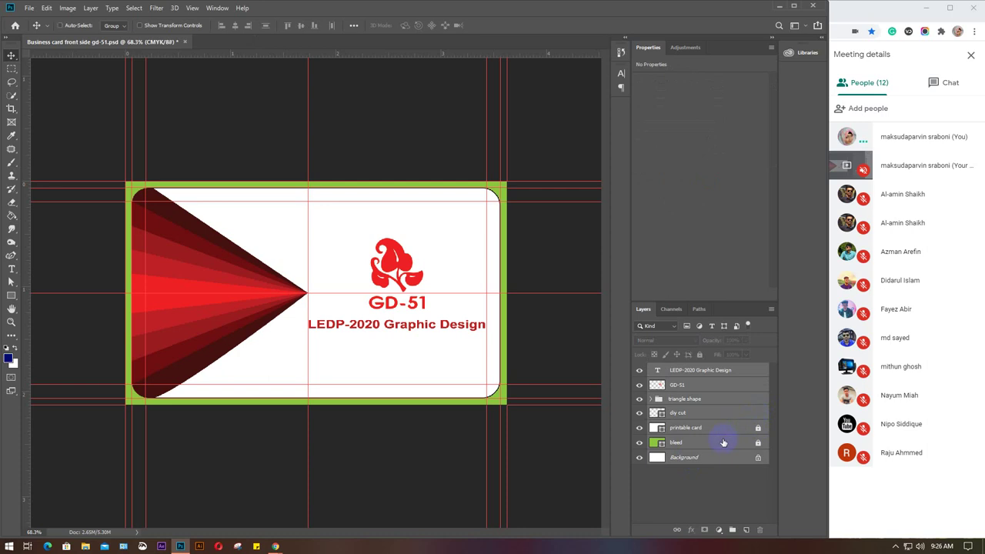
click(722, 441)
drag(710, 427, 289, 44)
Float the business card document window, reposition it, and dock it back.
drag(100, 44, 101, 42)
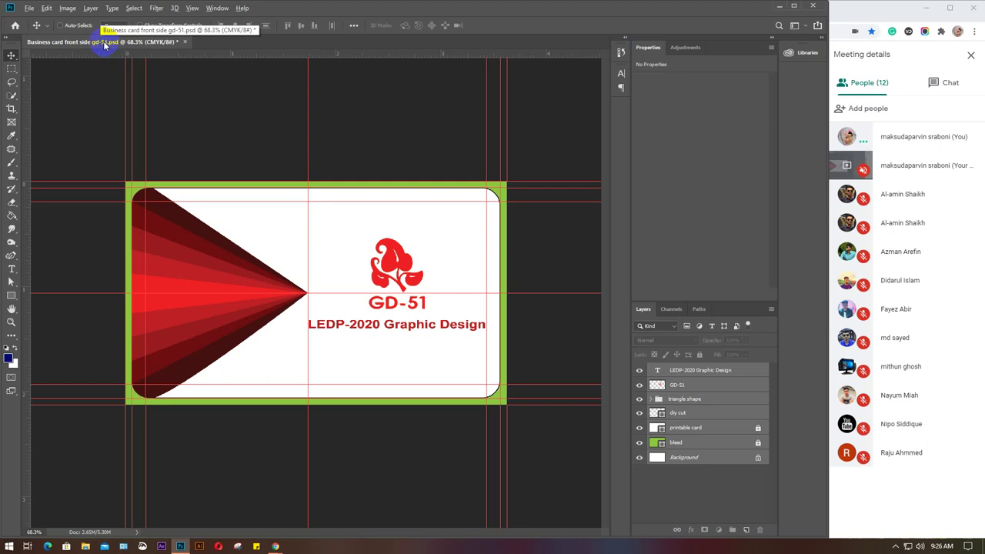
drag(105, 47, 134, 47)
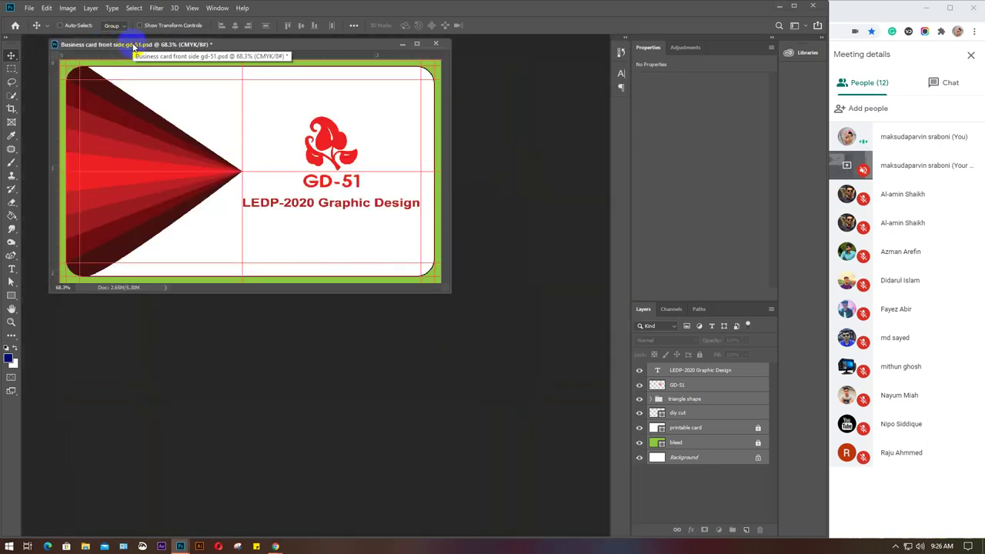
drag(154, 38, 142, 40)
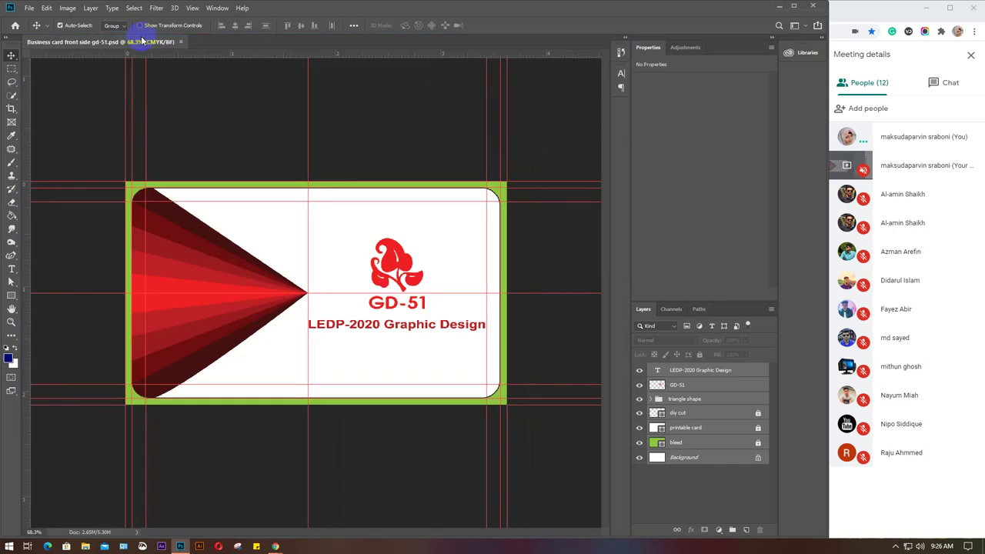
Deselect all layers and start a new document with Ctrl+N.
click(703, 490)
key(ctrl)
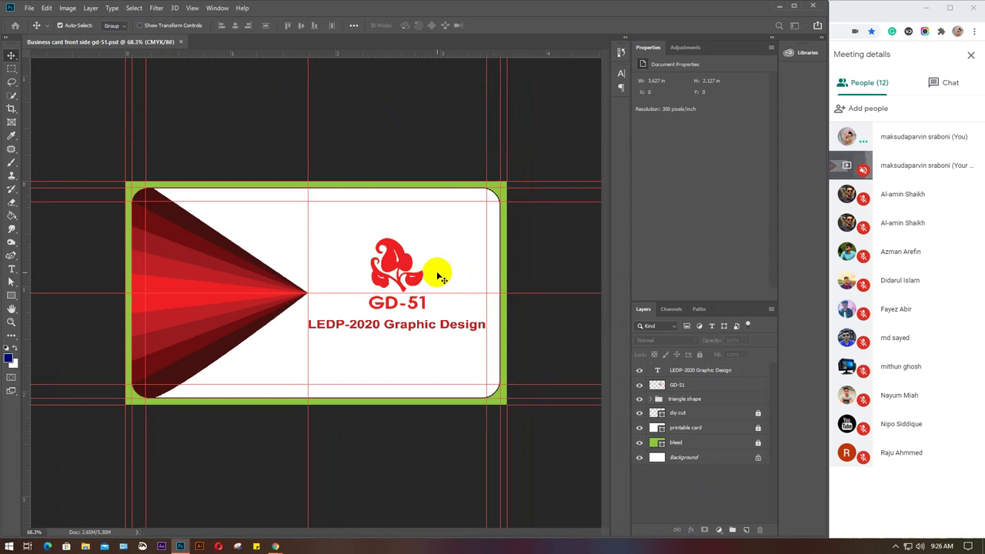
key(ctrl+n)
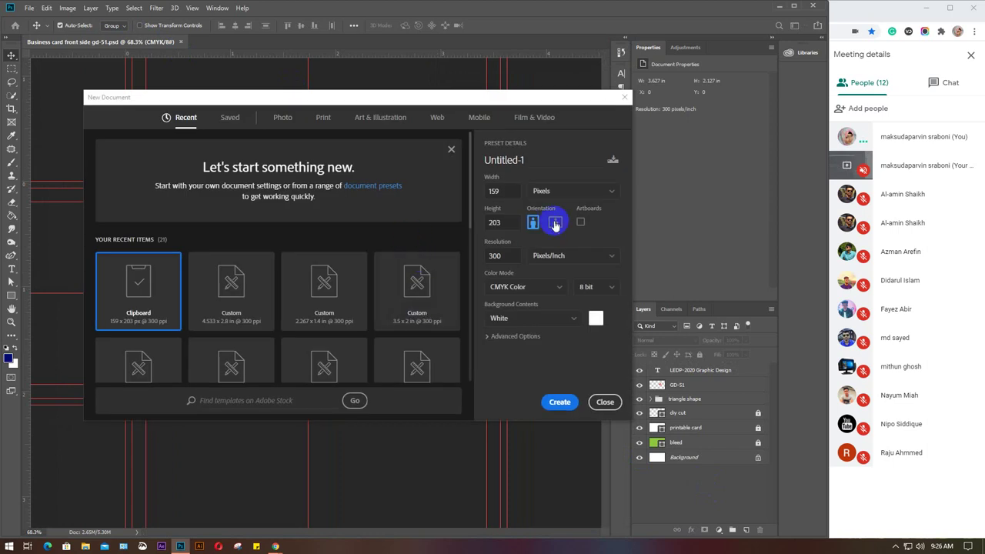
Set the new document to 3.5 x 2 inches.
click(600, 192)
click(561, 231)
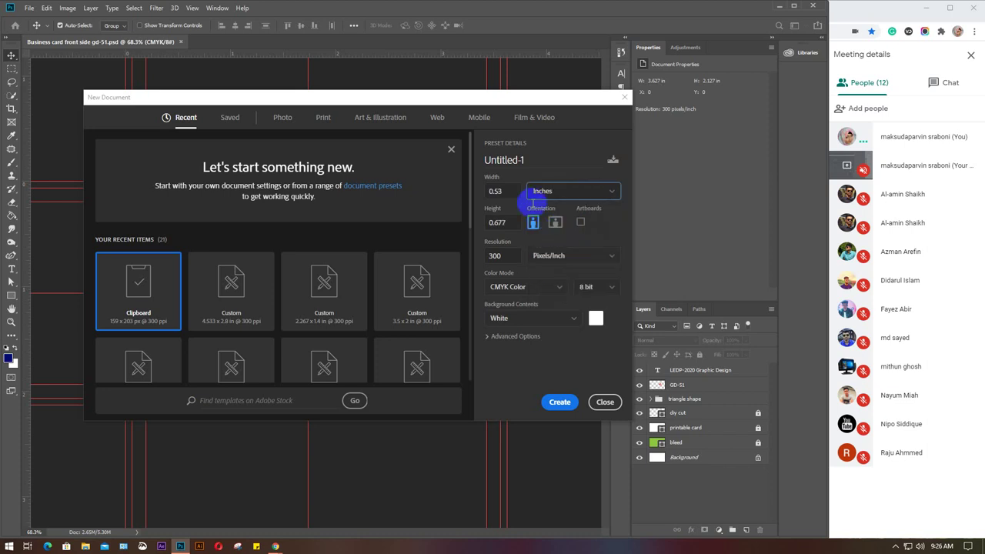
double_click(498, 193)
text(3)
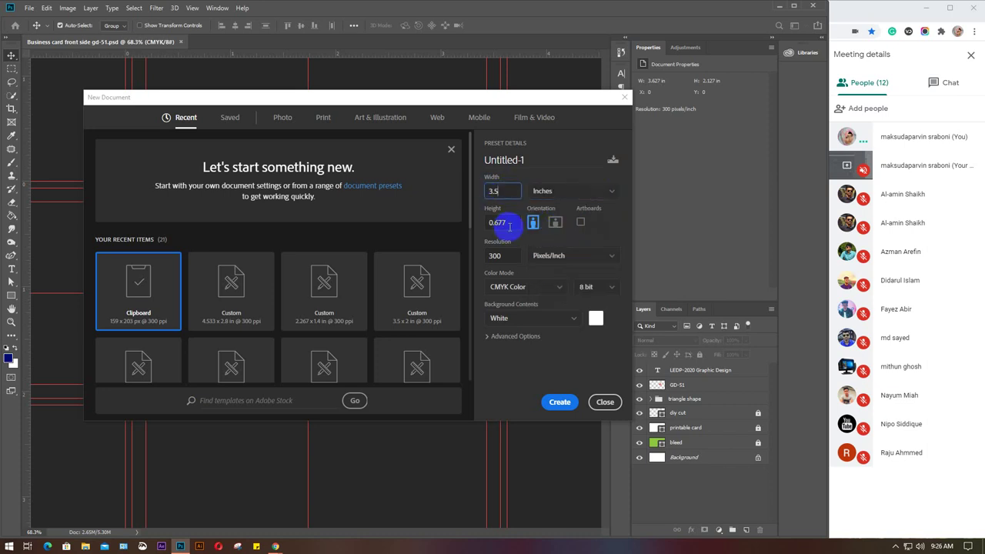
double_click(491, 224)
text(2)
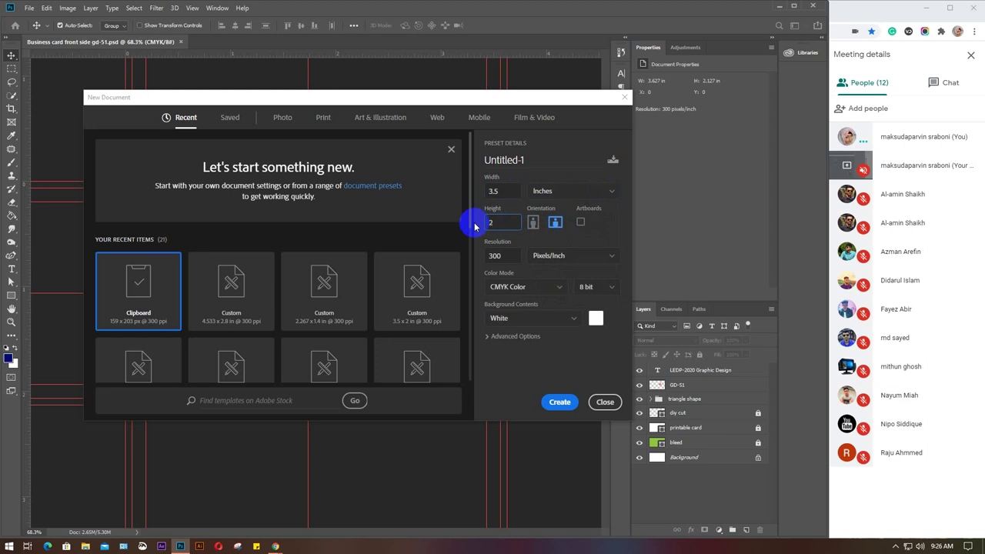
Name the document 'Business card back side gd-51' and create it.
click(551, 160)
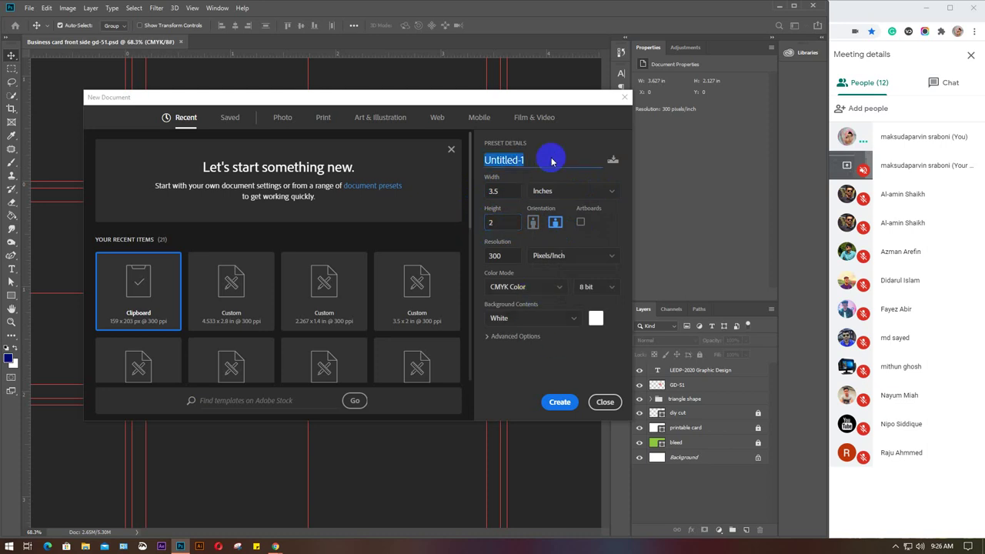
text(B)
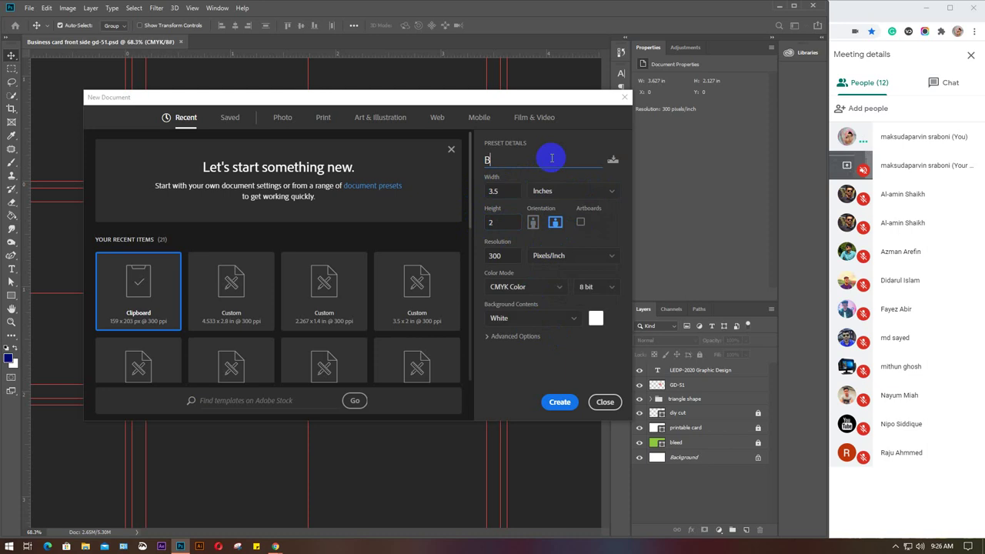
text(usiness card back side gd-)
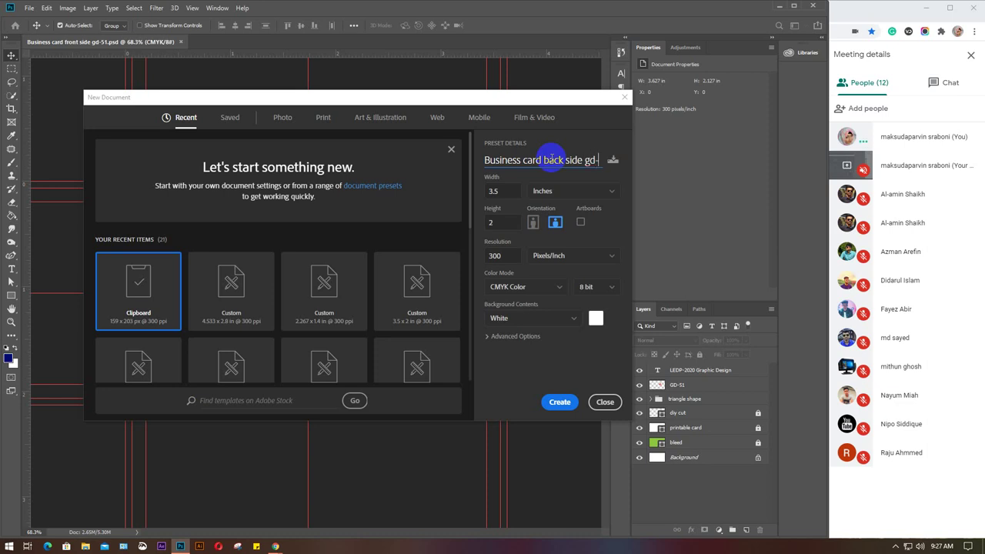
text(51)
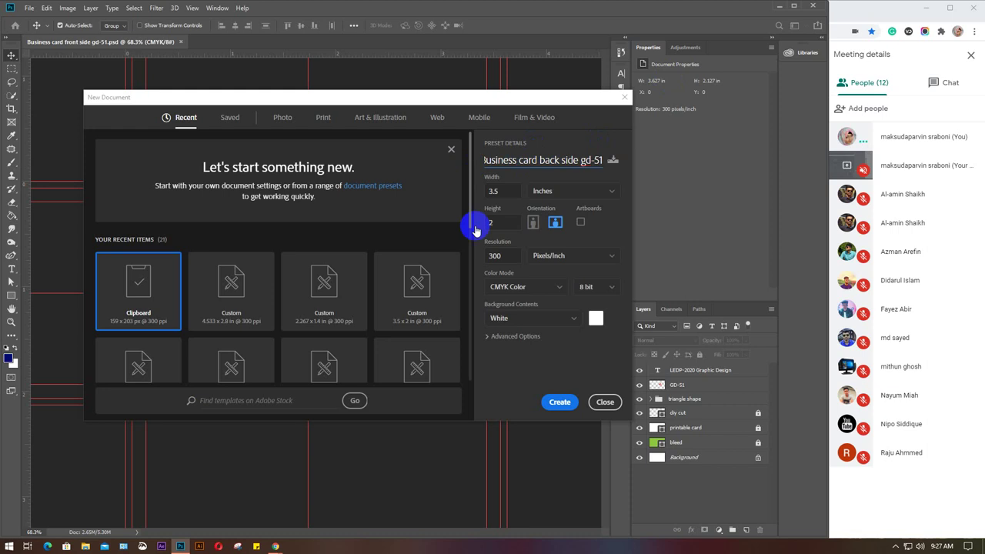
click(565, 402)
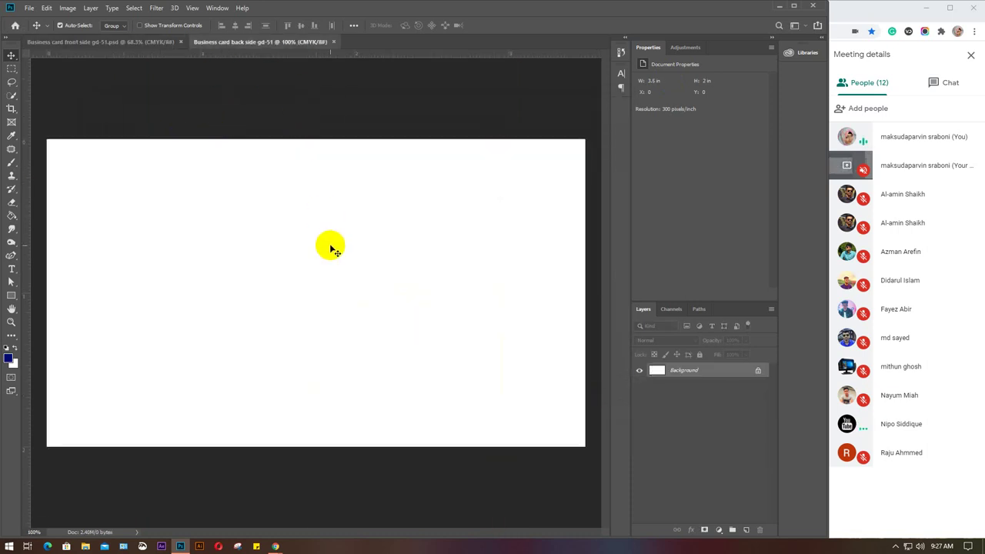
Switch to the front-side card and select the LEDP-2020 Graphic Design text layer.
click(334, 248)
scroll(333, 248, down, 3)
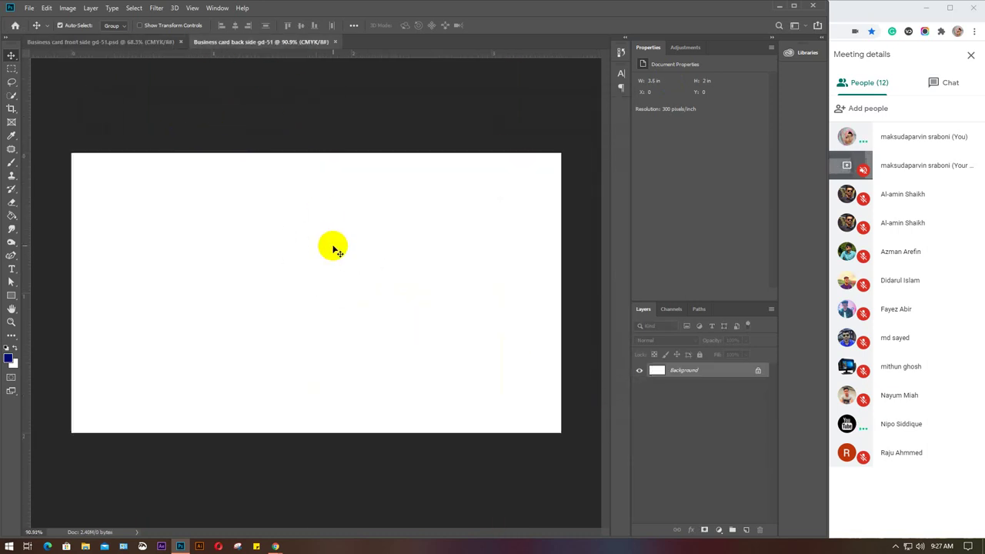
click(116, 44)
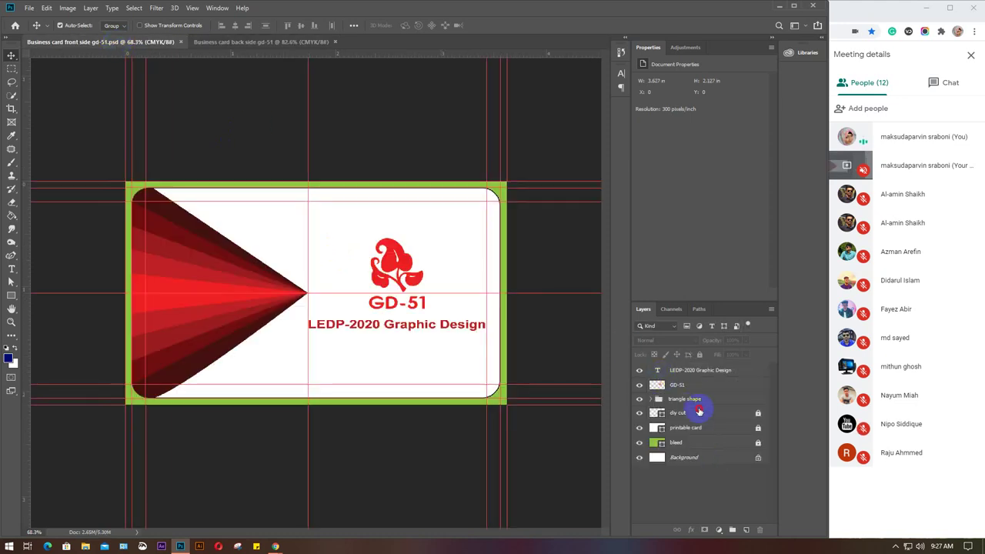
click(695, 374)
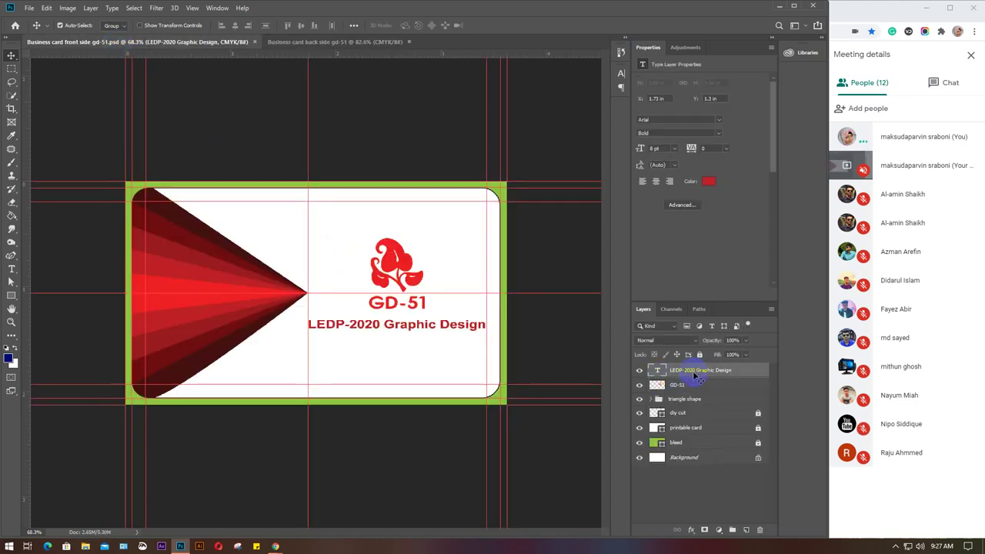
click(192, 8)
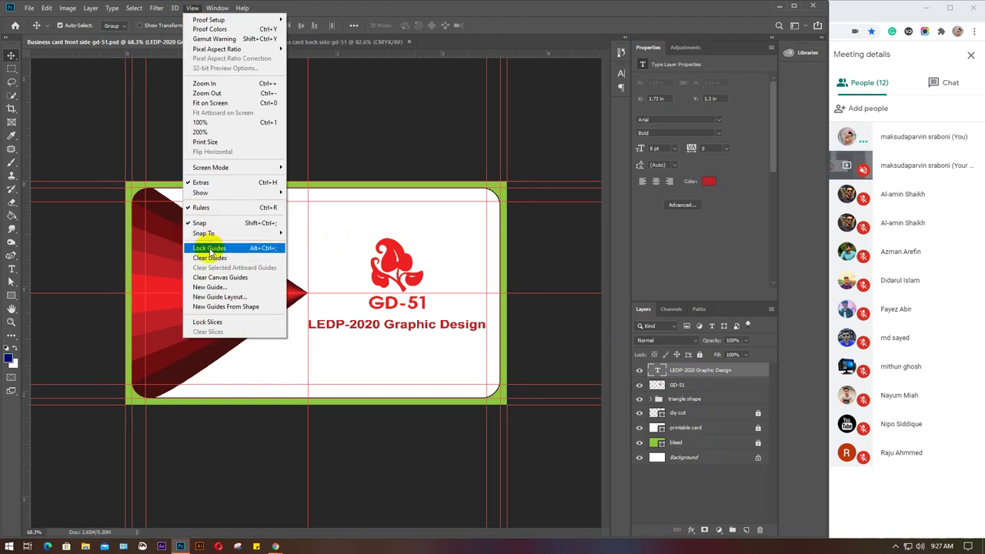
click(377, 115)
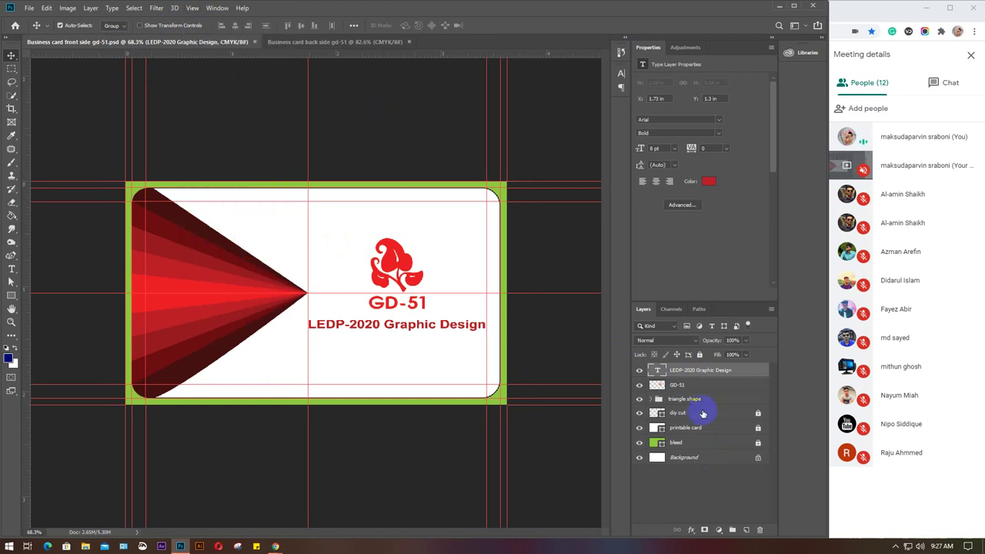
Copy the front card's layers, LEDP-2020 Graphic Design through bleed, into the back-side document.
click(758, 414)
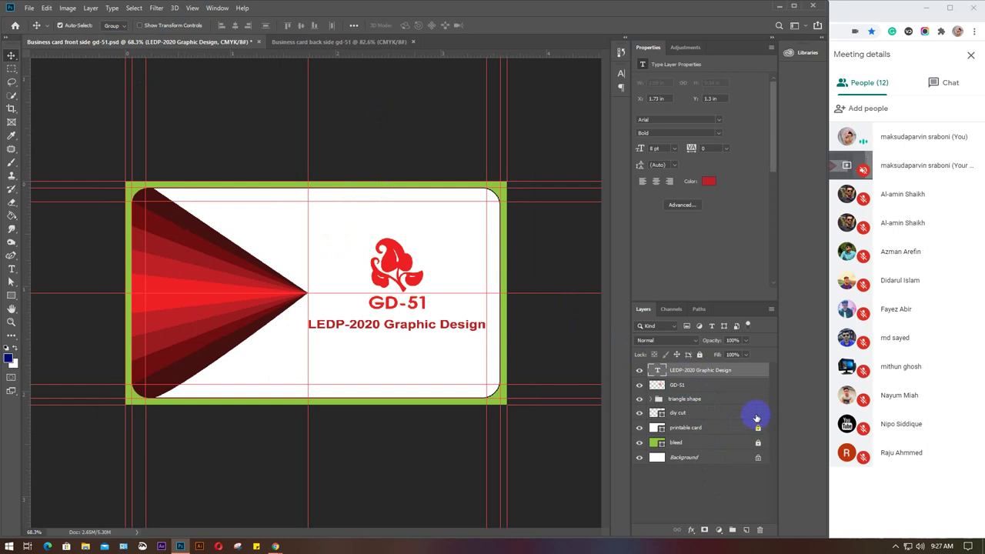
click(700, 354)
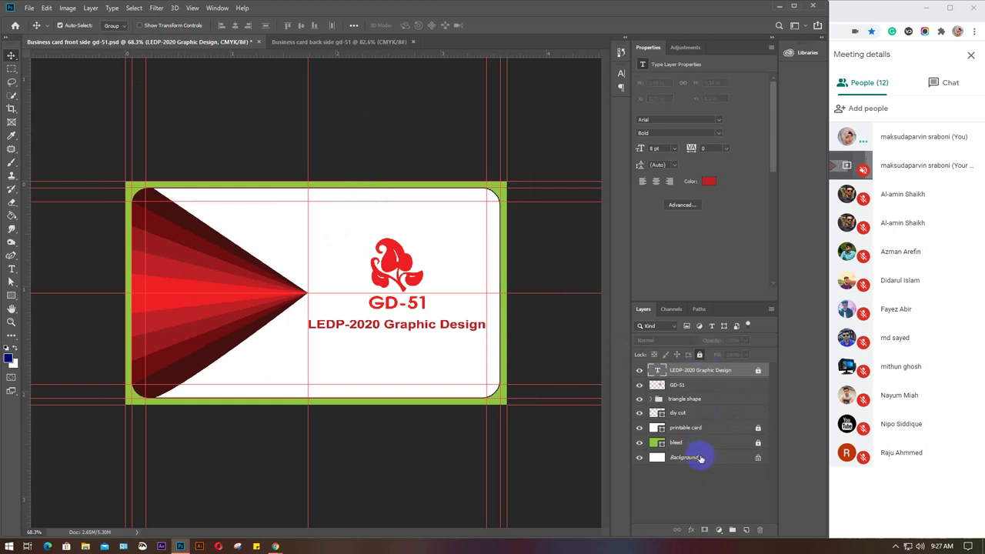
shift+click(700, 445)
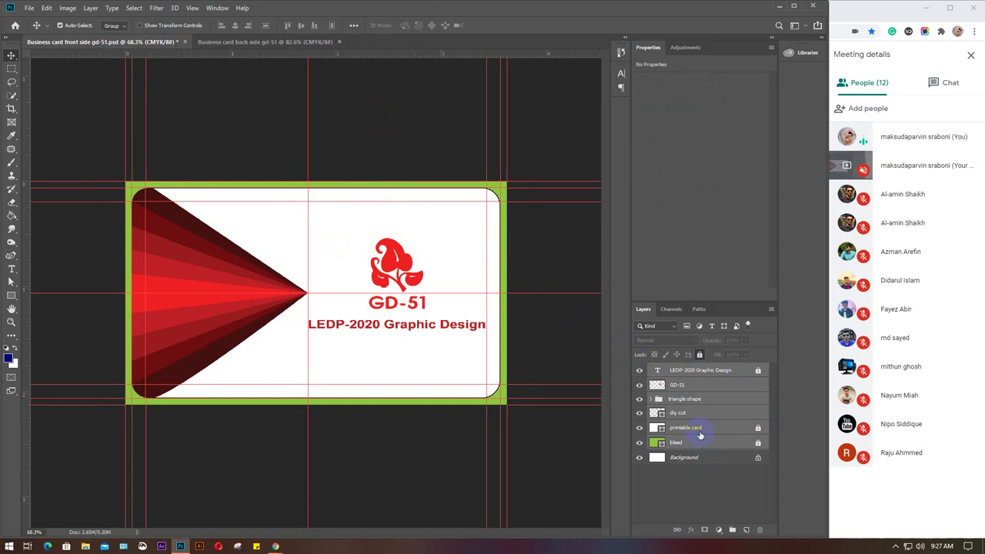
drag(706, 426, 365, 313)
Deselect the layers and compare the front-side and back-side documents.
click(704, 487)
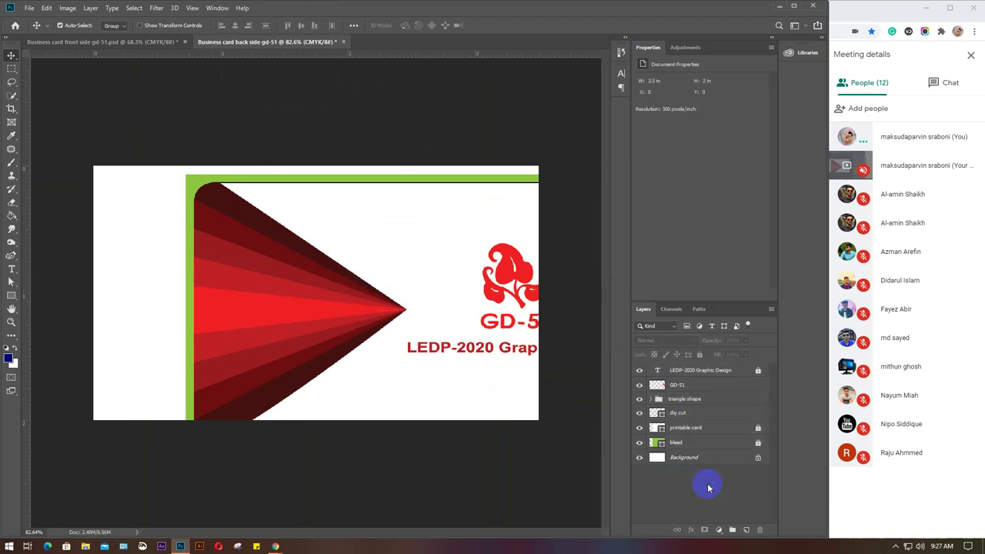
click(114, 44)
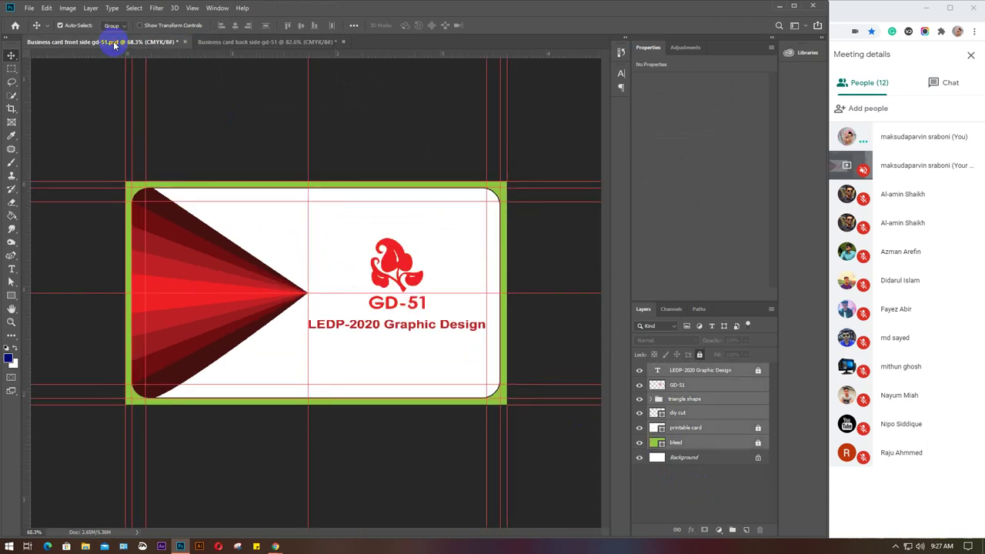
click(269, 44)
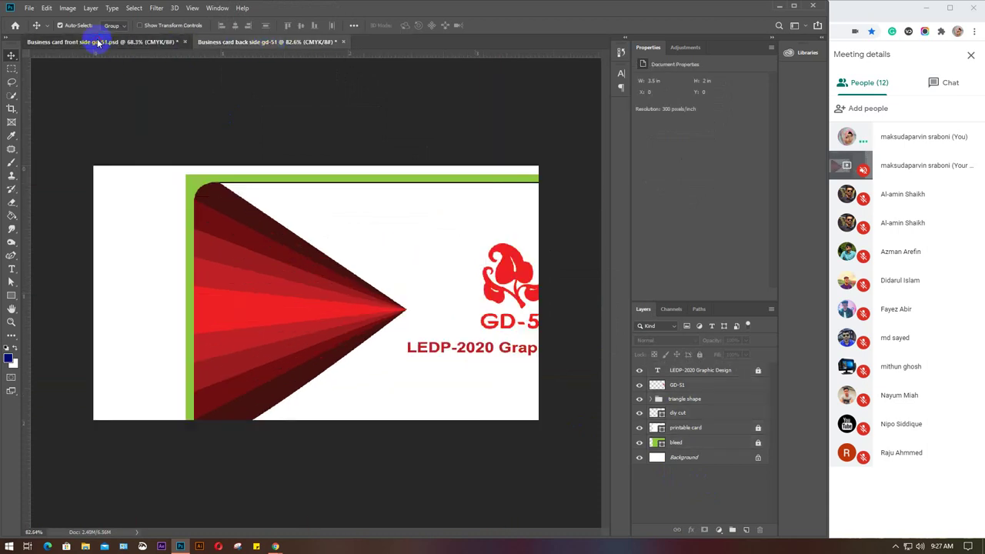
click(98, 42)
click(236, 42)
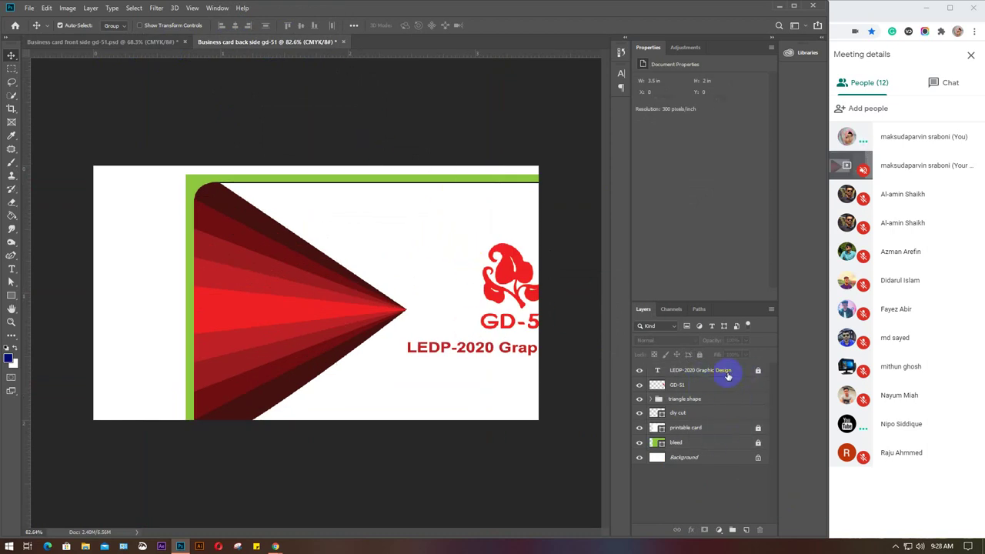
Unlock the copied LEDP-2020 Graphic Design and bleed layers, then select all copied layers.
click(727, 374)
shift+click(710, 443)
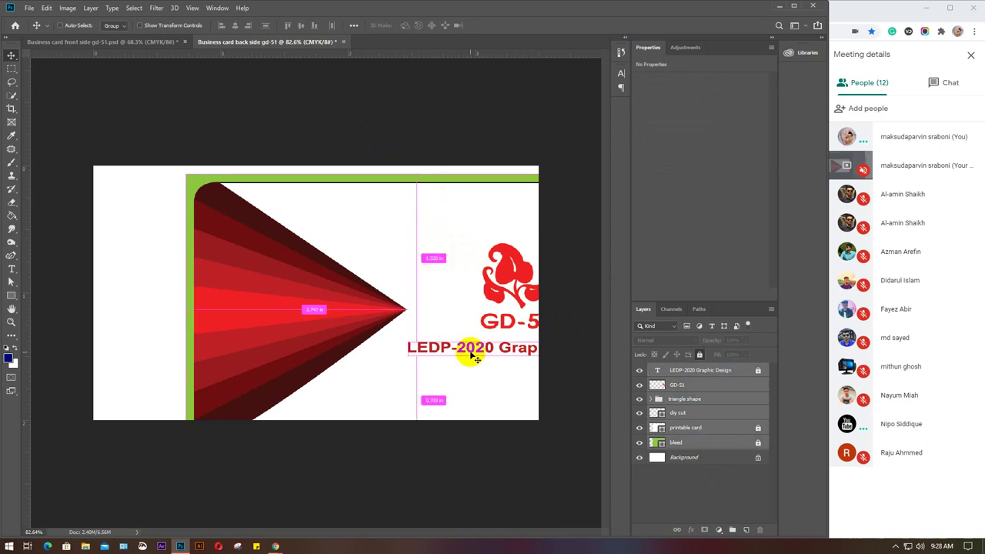
drag(475, 358, 470, 352)
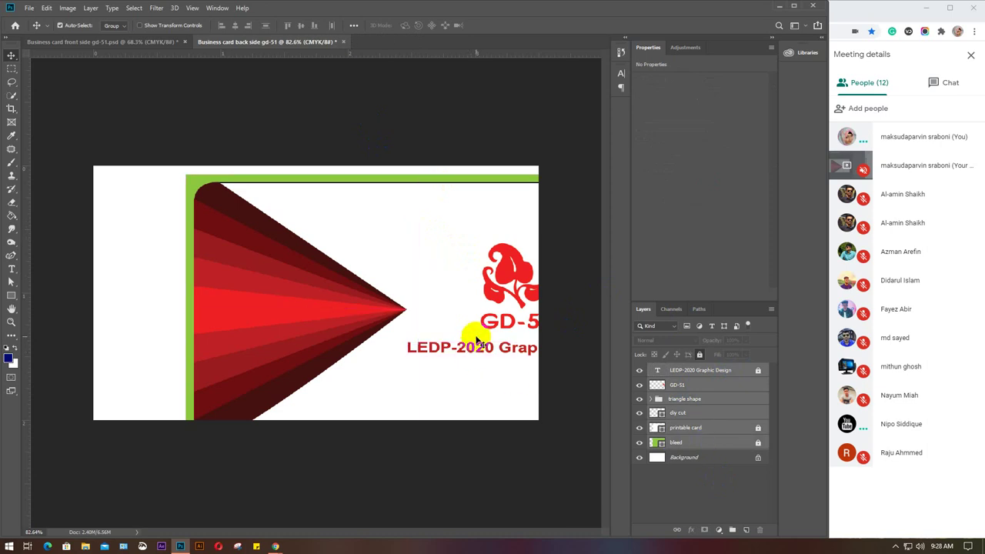
click(422, 310)
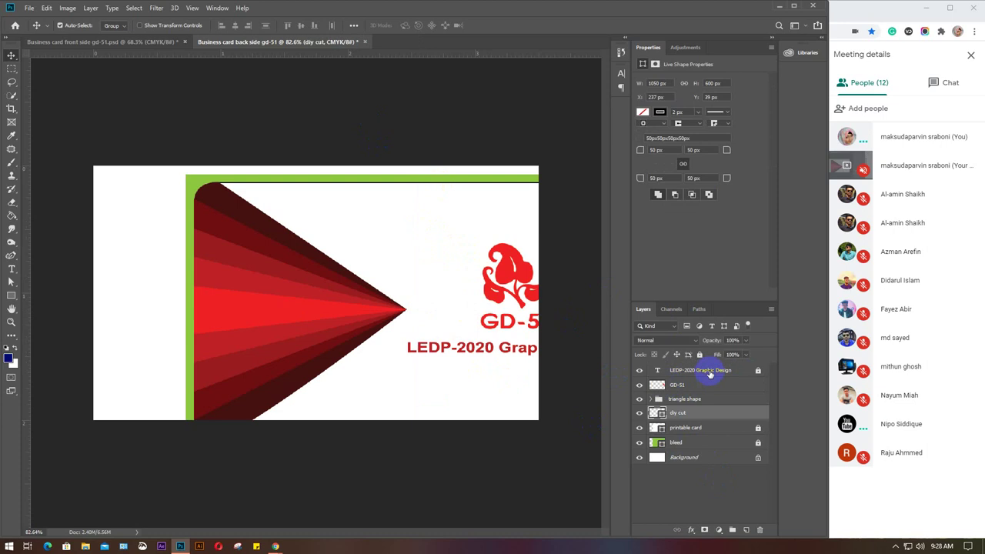
click(710, 372)
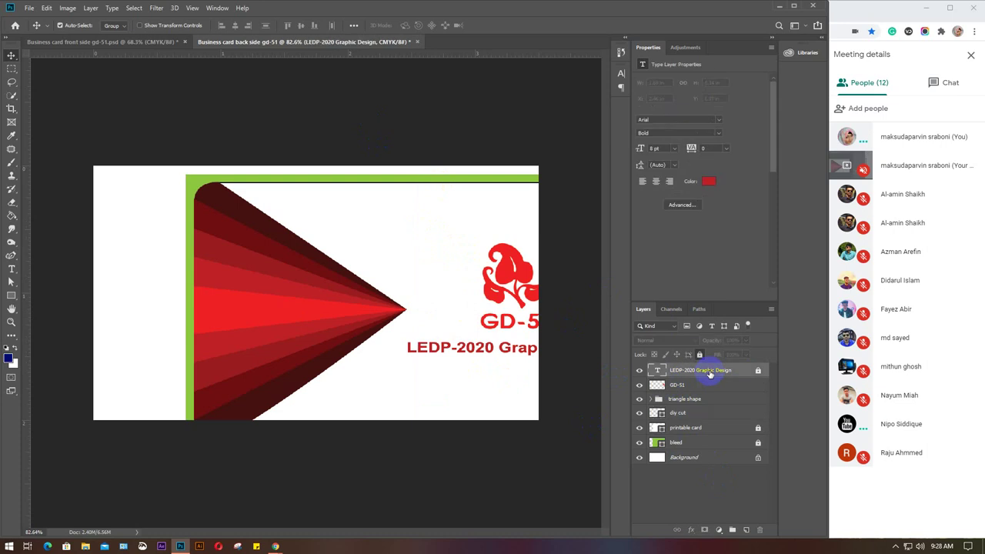
click(758, 372)
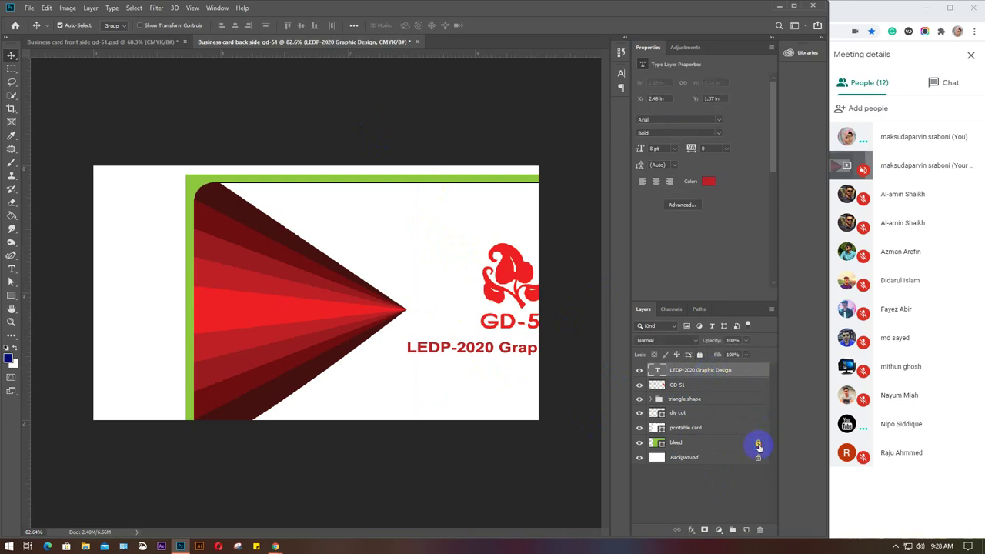
click(758, 447)
shift+click(722, 445)
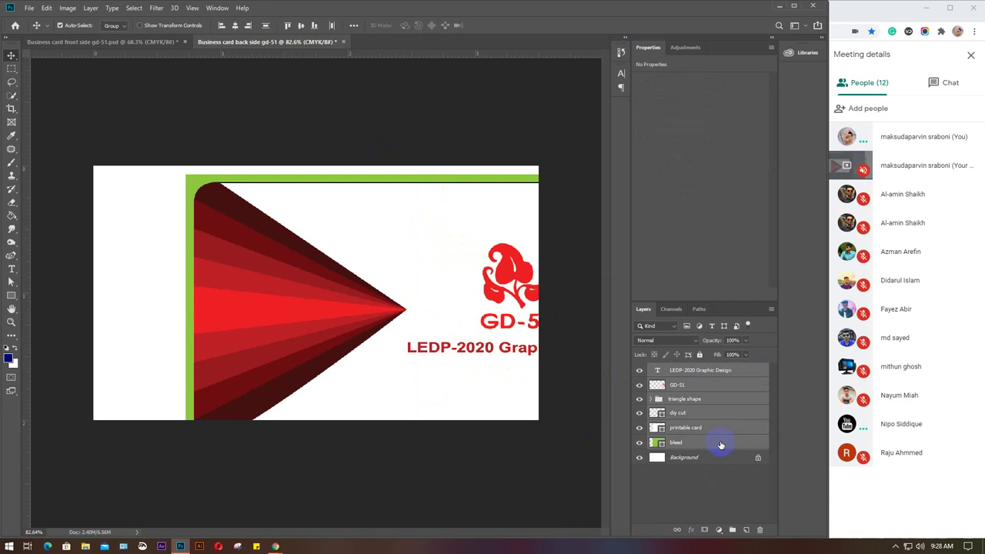
Move and scale the copied design to 90.59%, then delete the copied layers.
key(ctrl+t)
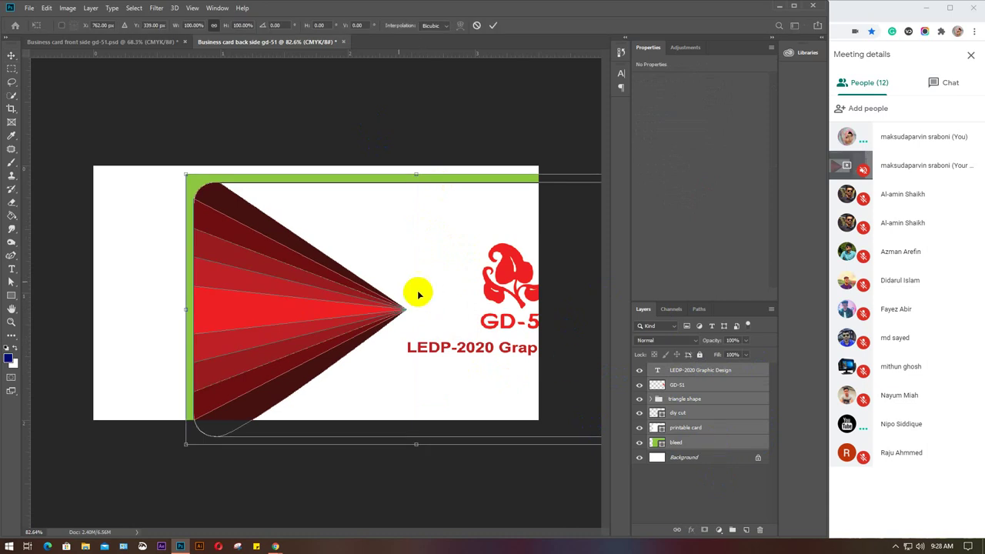
click(348, 293)
drag(348, 292, 294, 290)
drag(557, 429, 524, 419)
drag(408, 359, 407, 354)
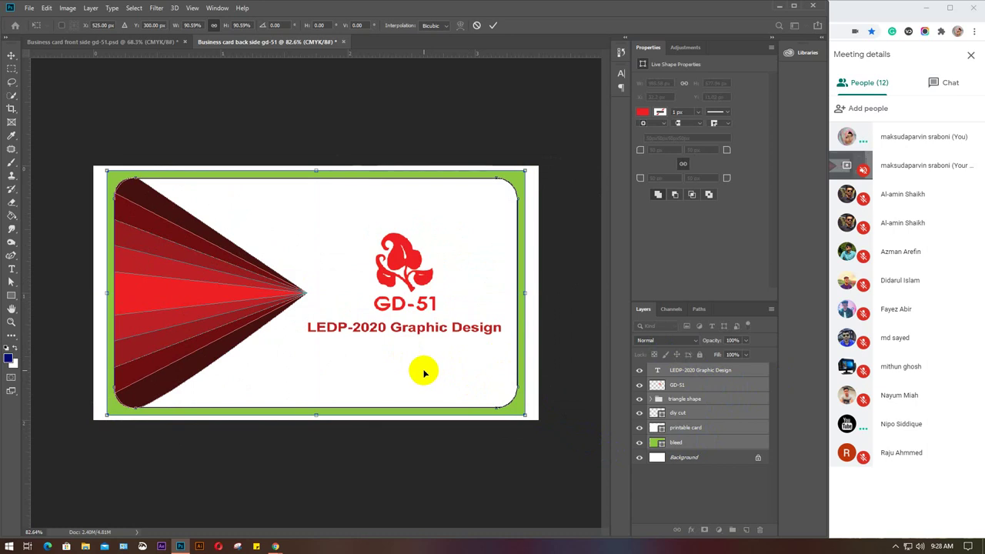
click(495, 28)
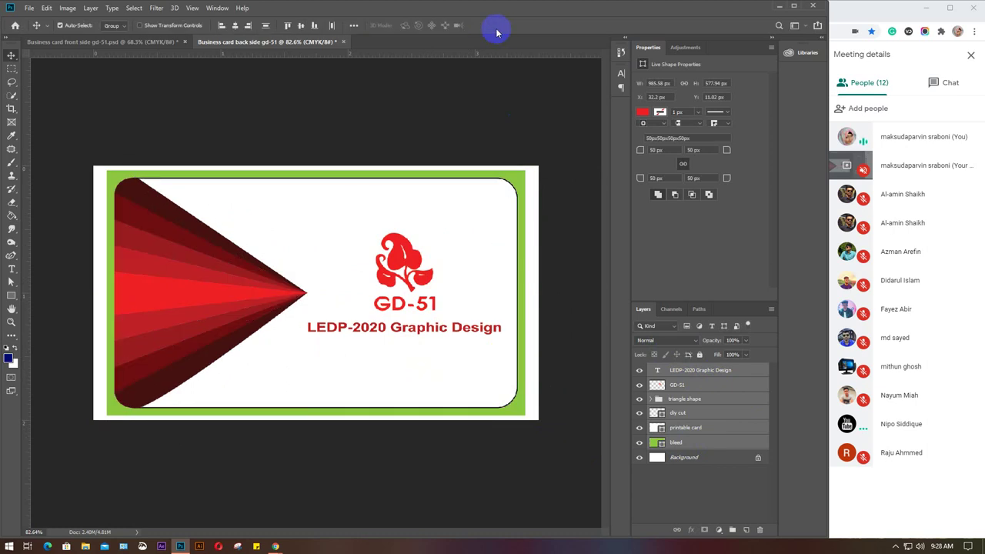
key(Delete)
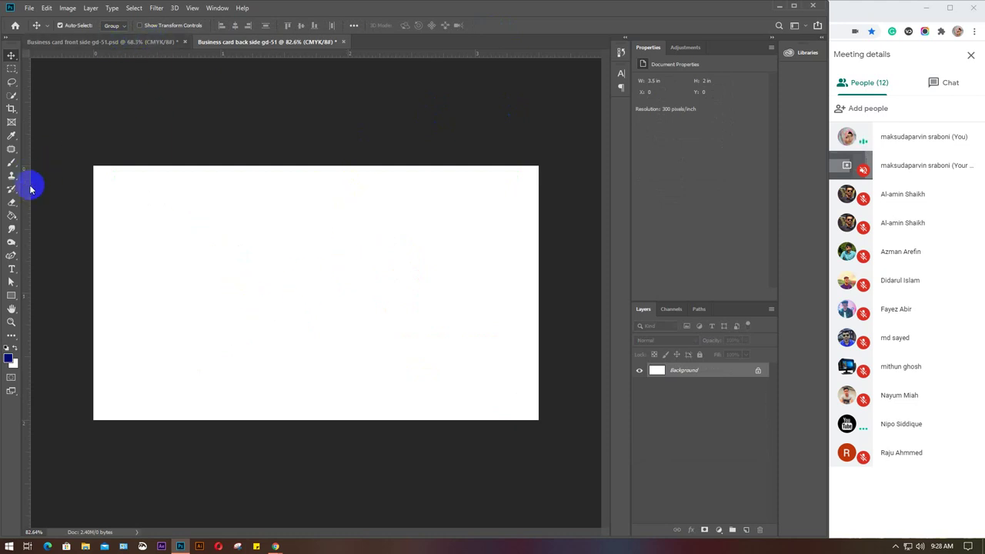
Place guides along the left, right and top edges of the blank back-side card.
drag(26, 191, 92, 197)
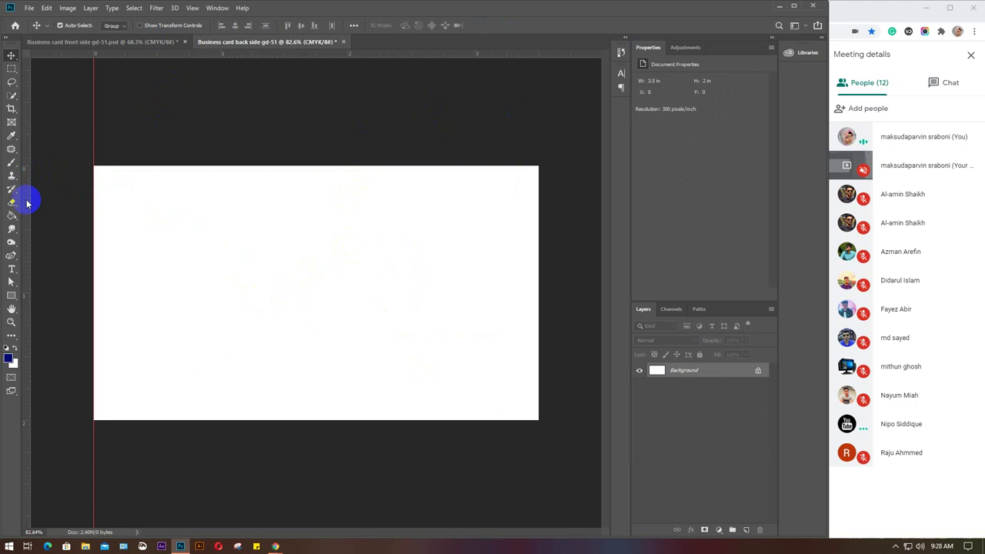
drag(28, 193, 538, 257)
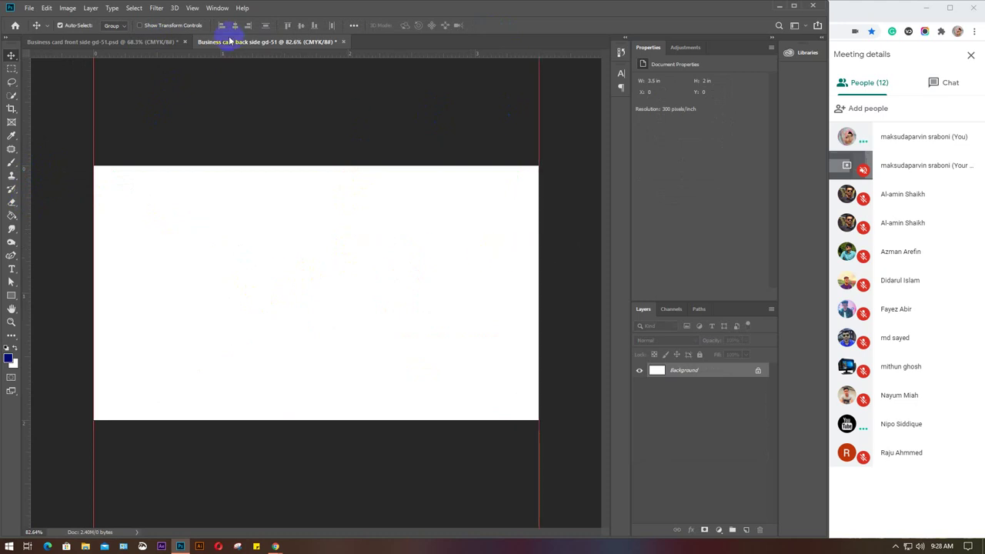
drag(235, 56, 226, 420)
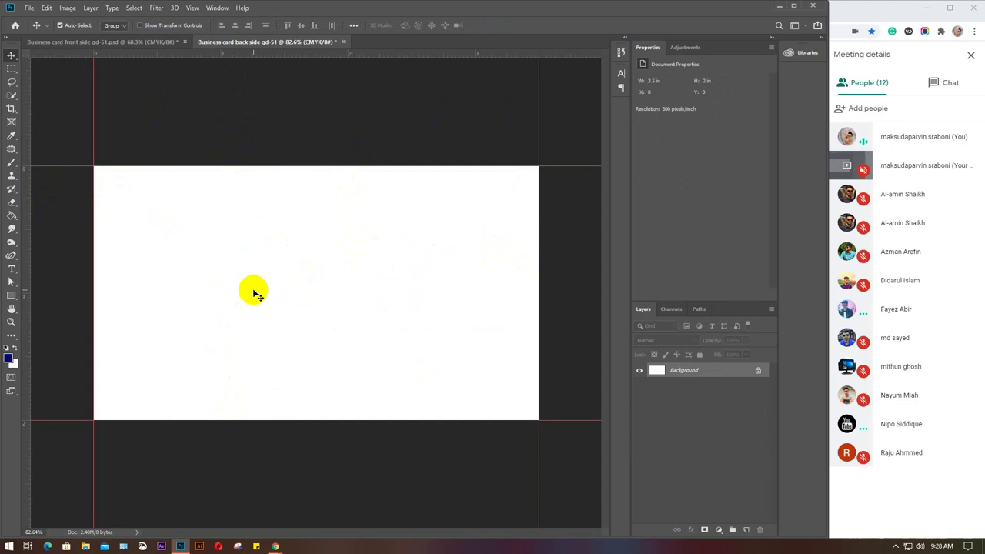
click(115, 121)
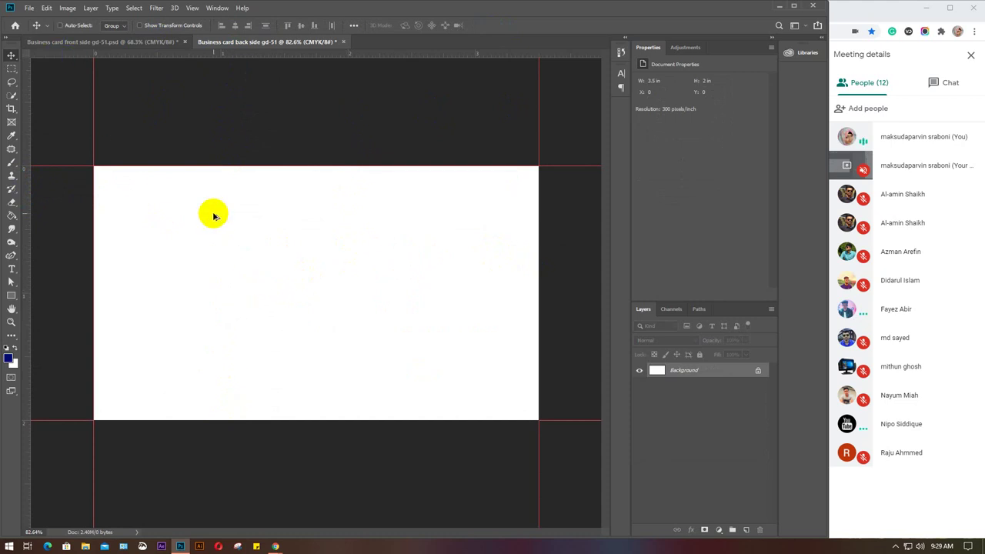
key(ctrl+alt+c)
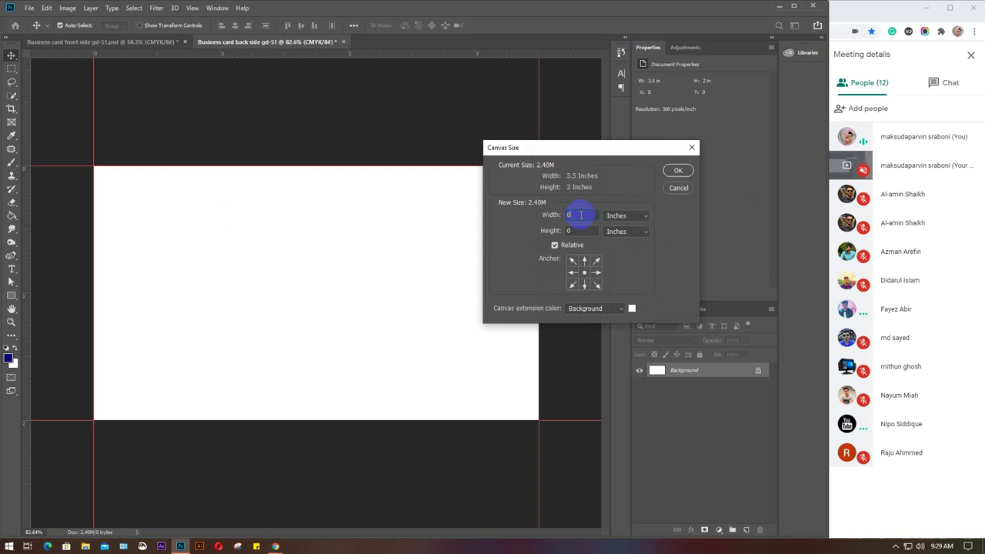
Enlarge the canvas by 0.1 in width and 0.12 in height, then undo it.
text(.125)
click(579, 231)
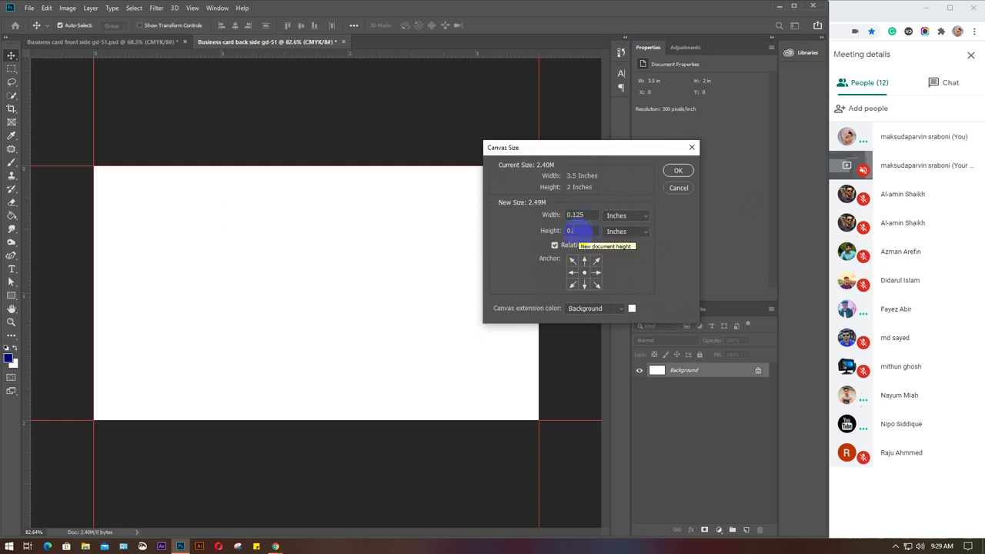
text(.125)
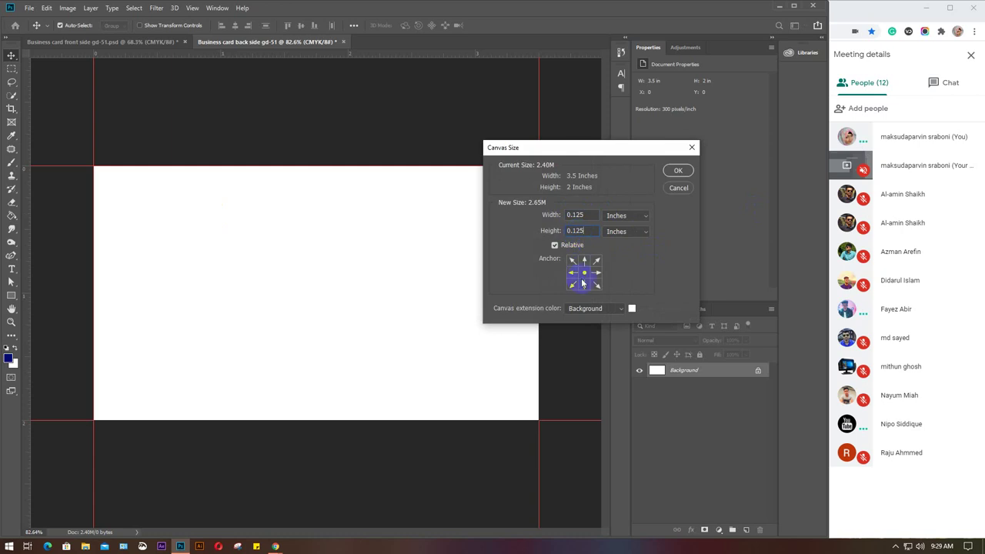
click(677, 170)
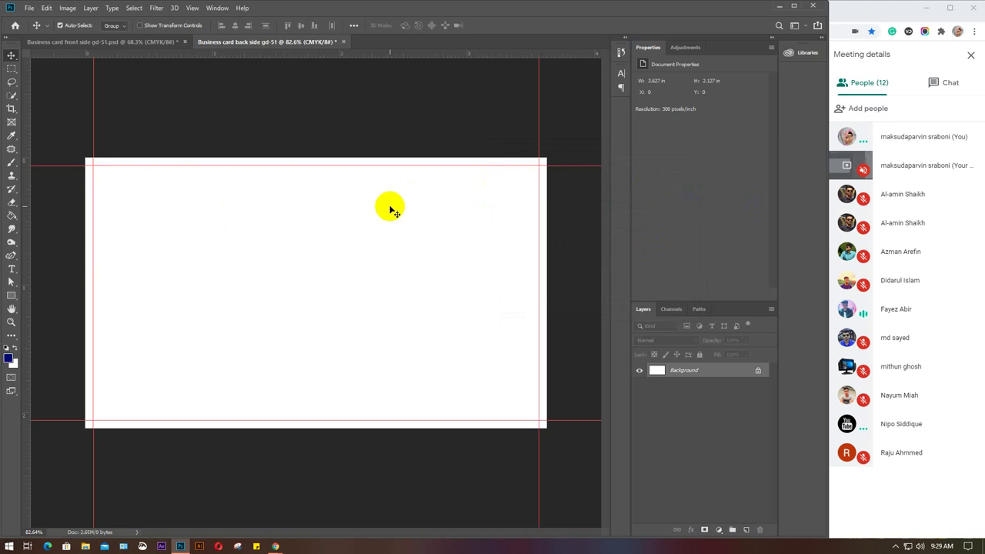
key(ctrl+z)
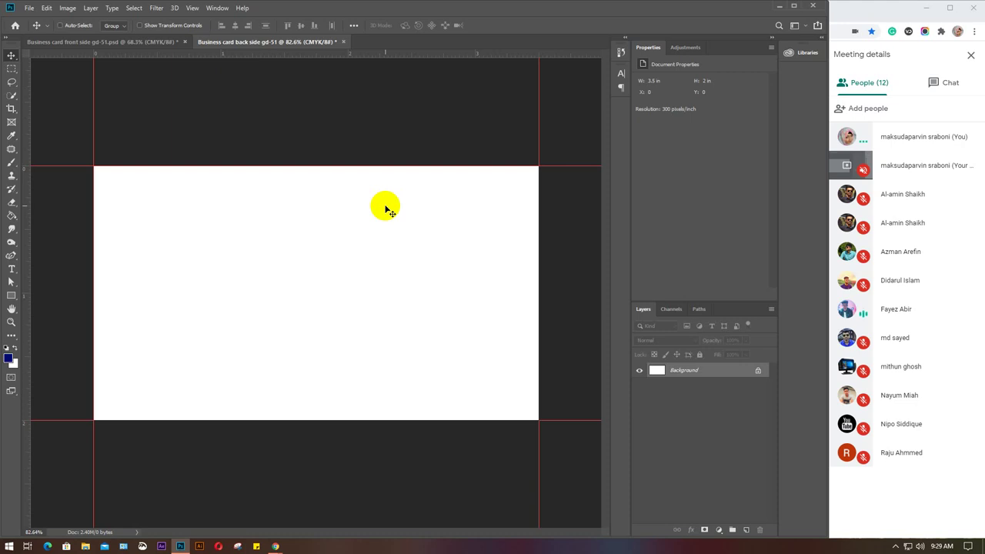
Enlarge the canvas relatively by 0.25 in width and height.
key(ctrl+alt+c)
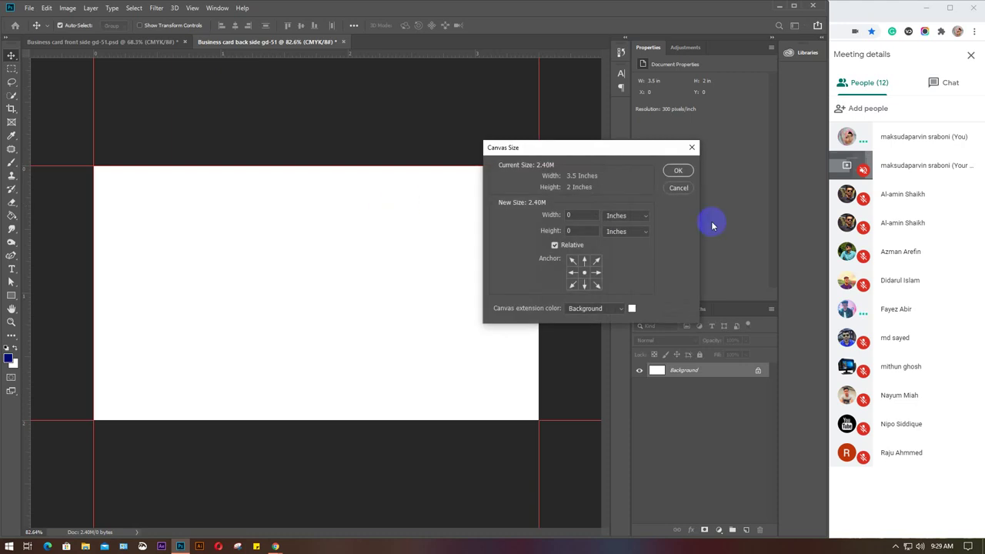
click(593, 215)
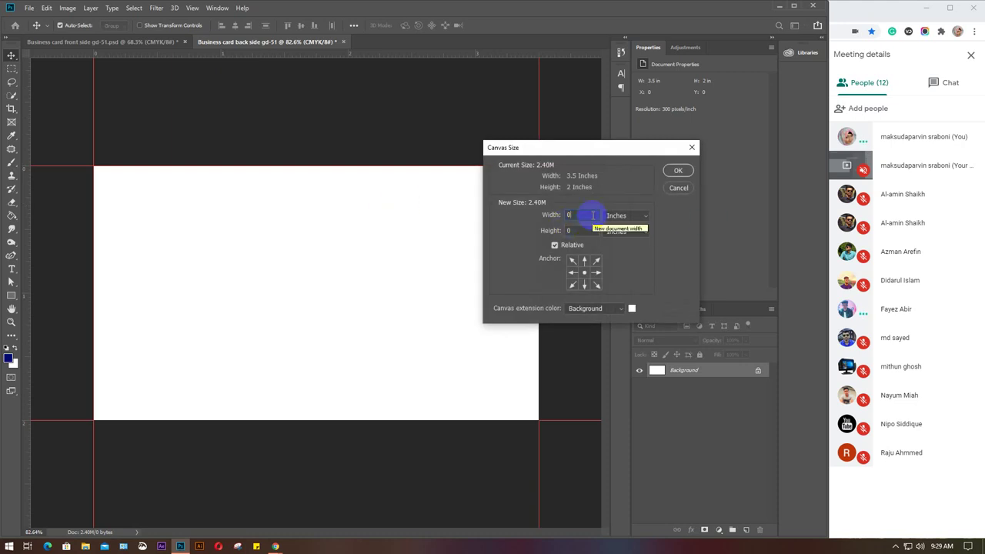
text(.25)
drag(593, 216, 585, 224)
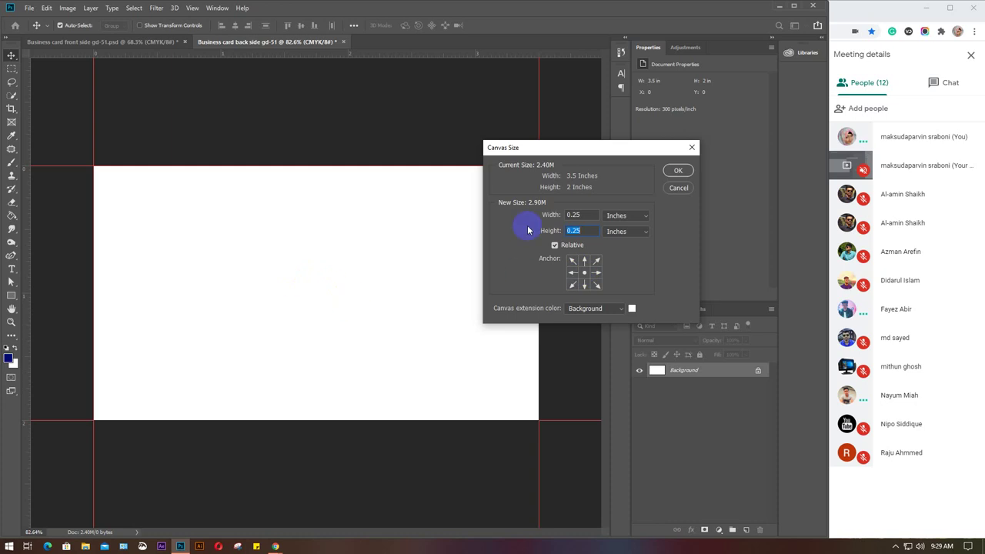
click(585, 221)
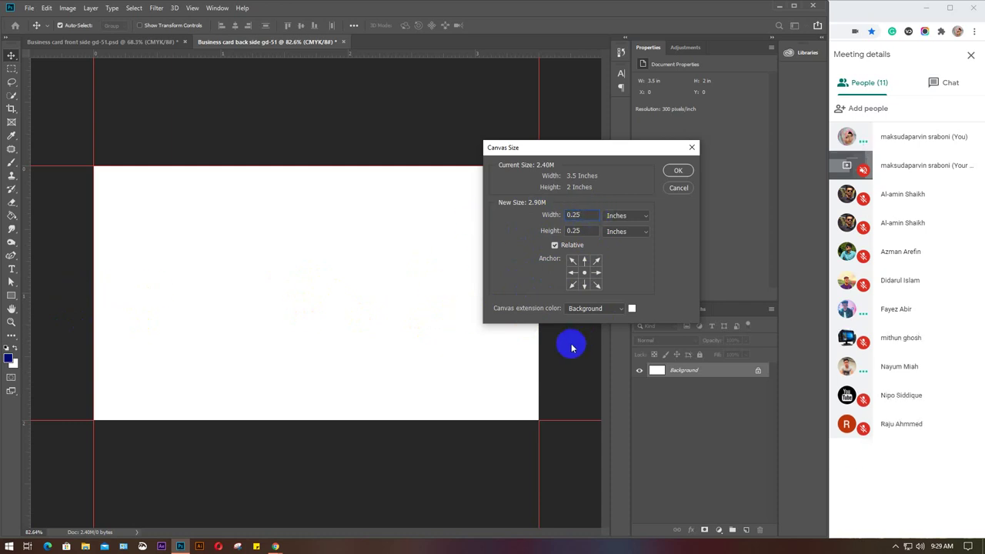
click(680, 170)
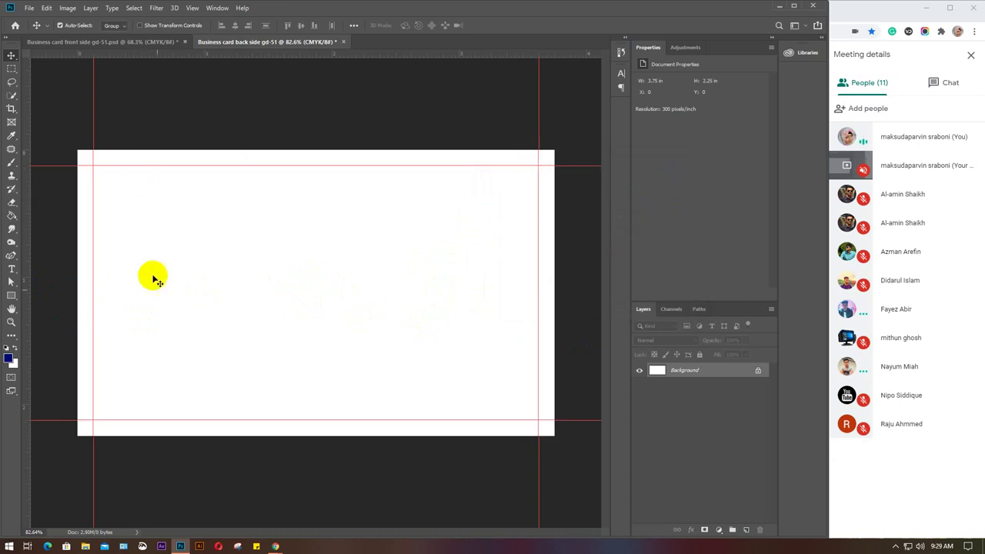
Add guides at the enlarged canvas's left, top and bottom edges, then select the front card's LEDP-2020 layer.
drag(27, 233, 553, 265)
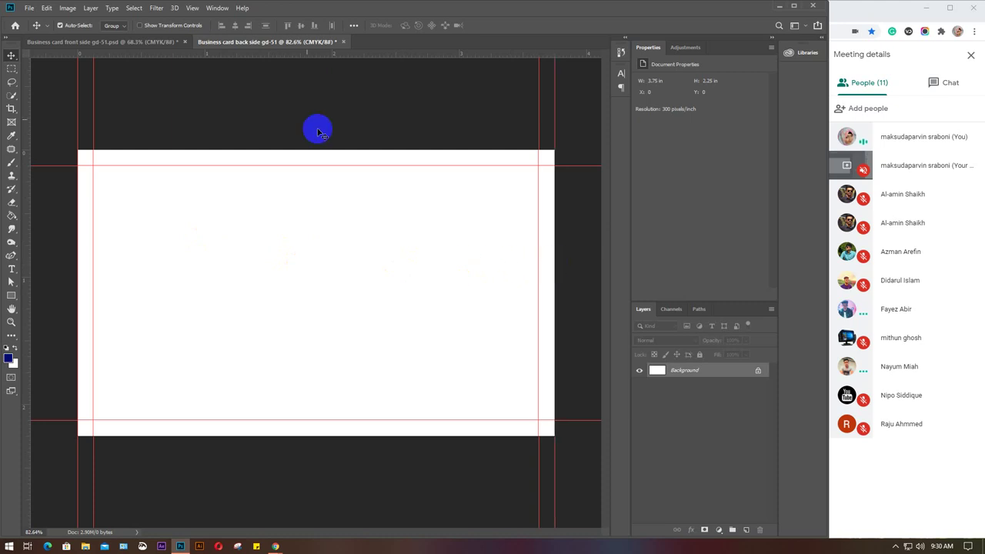
drag(273, 57, 283, 150)
drag(257, 54, 273, 435)
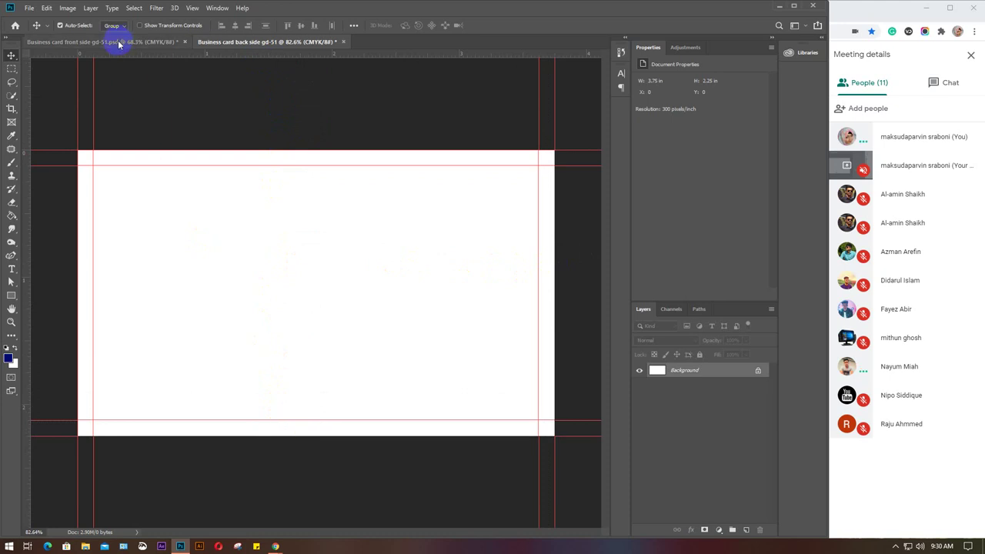
click(119, 42)
click(501, 253)
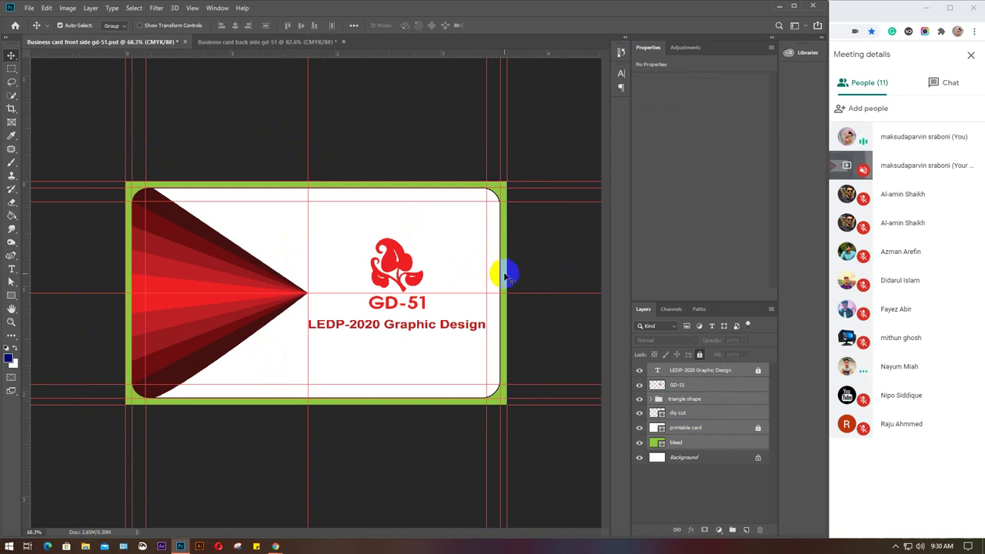
Zoom in to inspect the front card design, then return to the back-side document.
key(ctrl+plus)
key(ctrl+plus)
scroll(534, 292, right, 2)
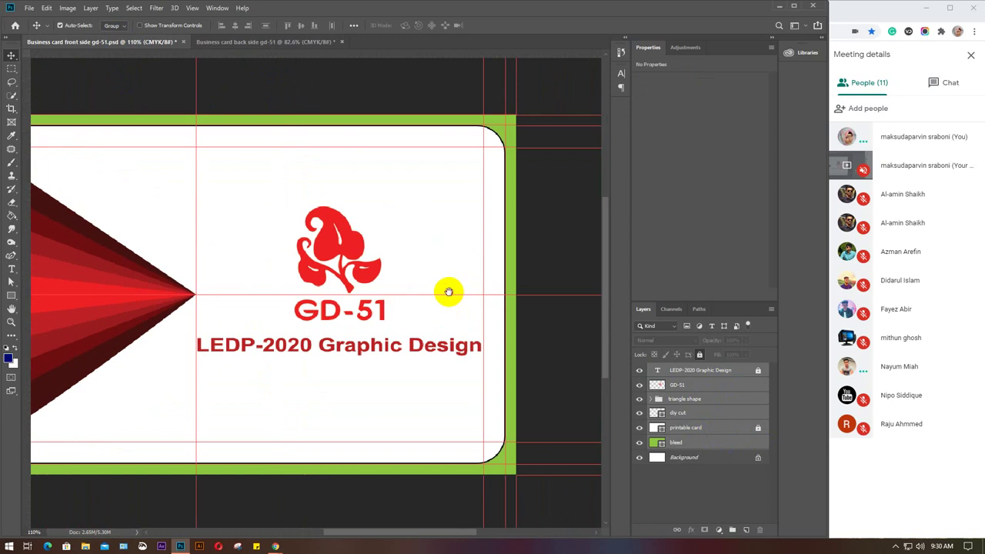
scroll(521, 290, up, 4)
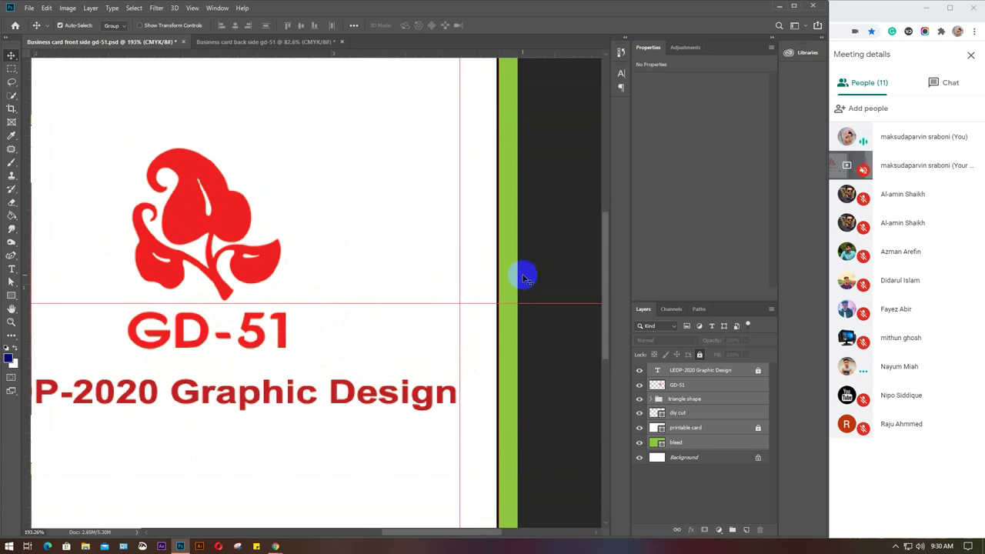
alt+scroll(500, 282, down, 5)
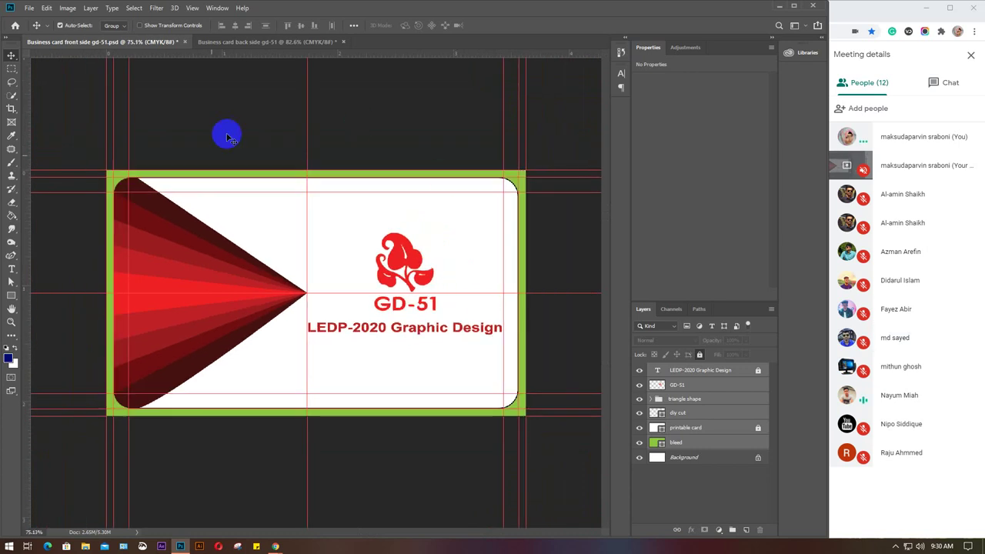
click(255, 42)
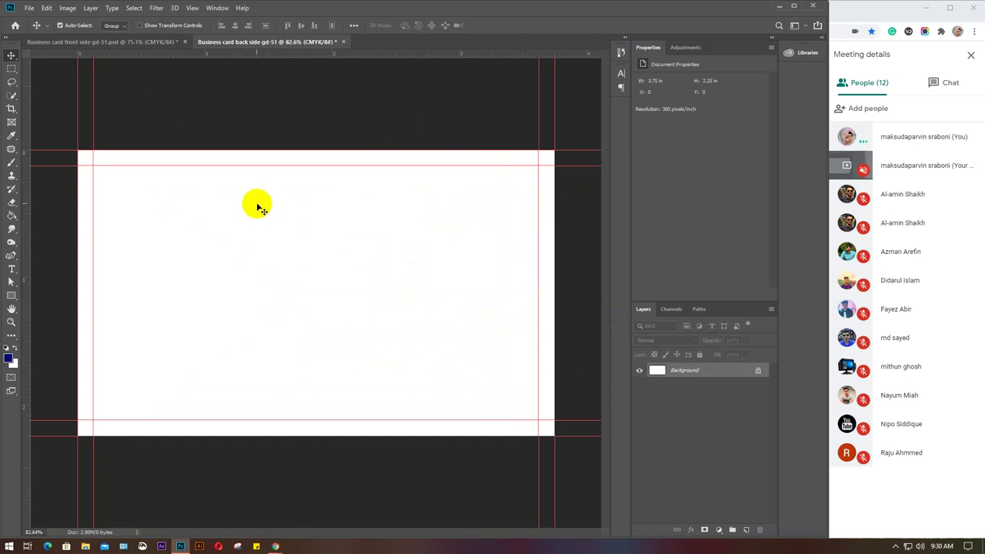
Copy the front card's layers into the back-side document and unlock the LEDP-2020 Graphic Design layer.
click(105, 42)
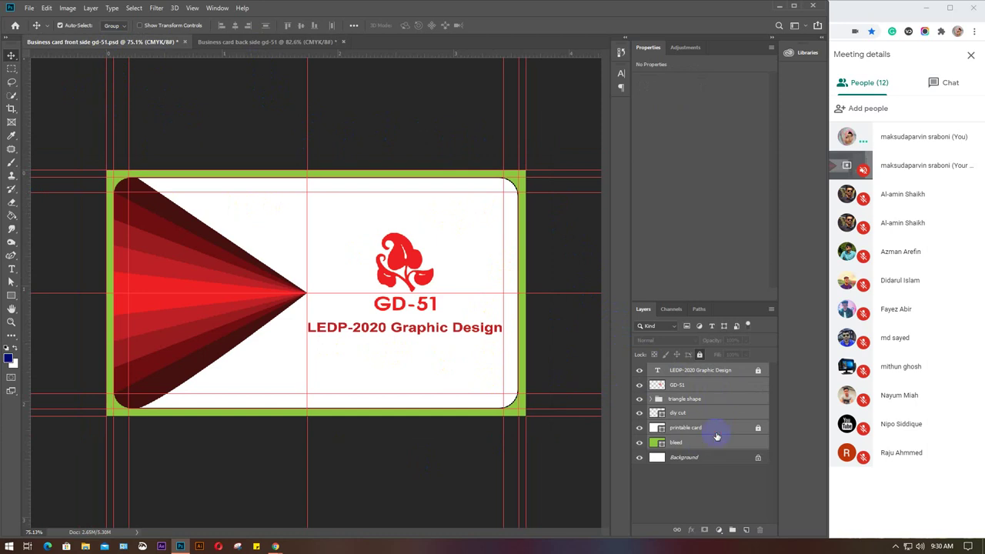
drag(702, 398, 350, 287)
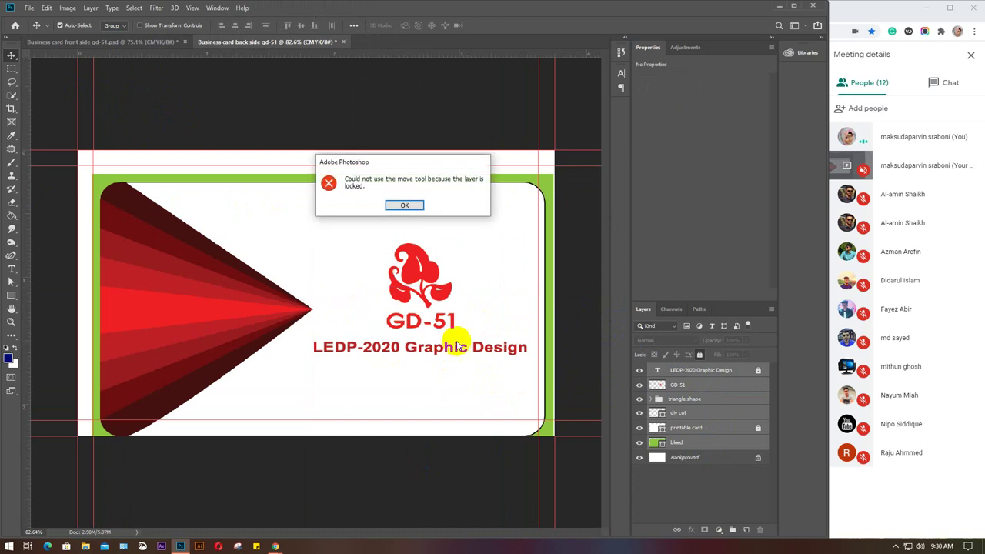
click(403, 205)
click(759, 371)
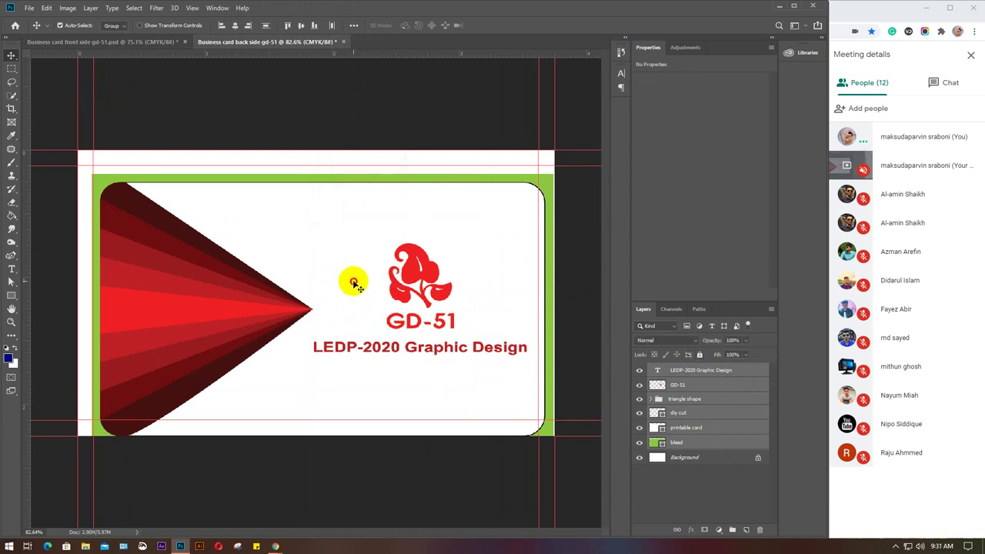
drag(352, 280, 340, 258)
Scale the copied card artwork to about 101% and align it within the guides.
key(ctrl+t)
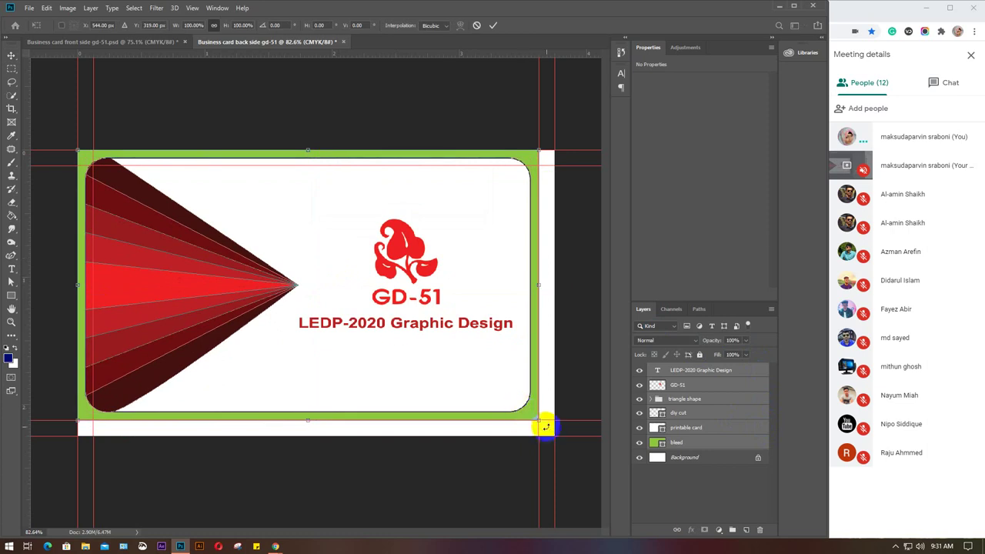
drag(540, 421, 552, 438)
drag(548, 433, 549, 438)
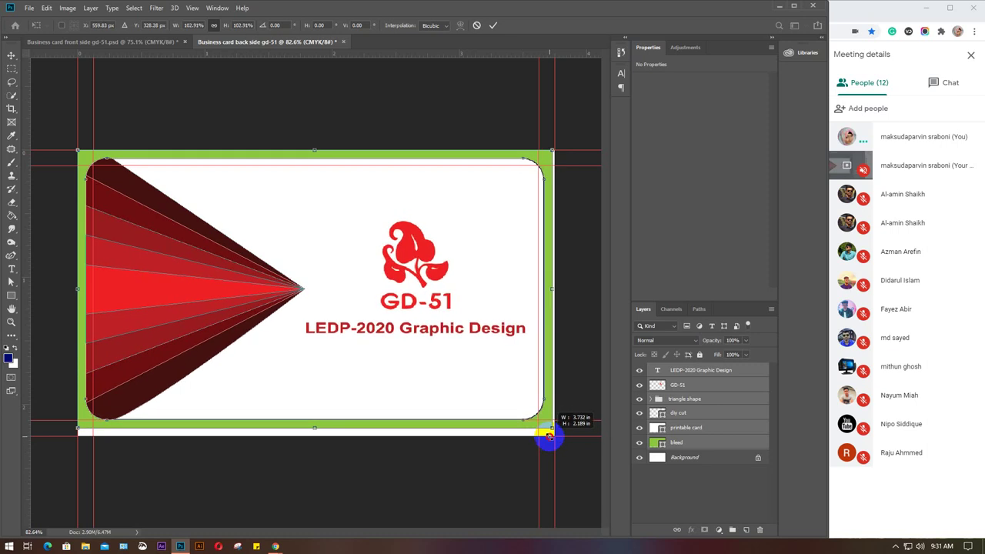
drag(549, 437, 543, 427)
drag(424, 336, 432, 348)
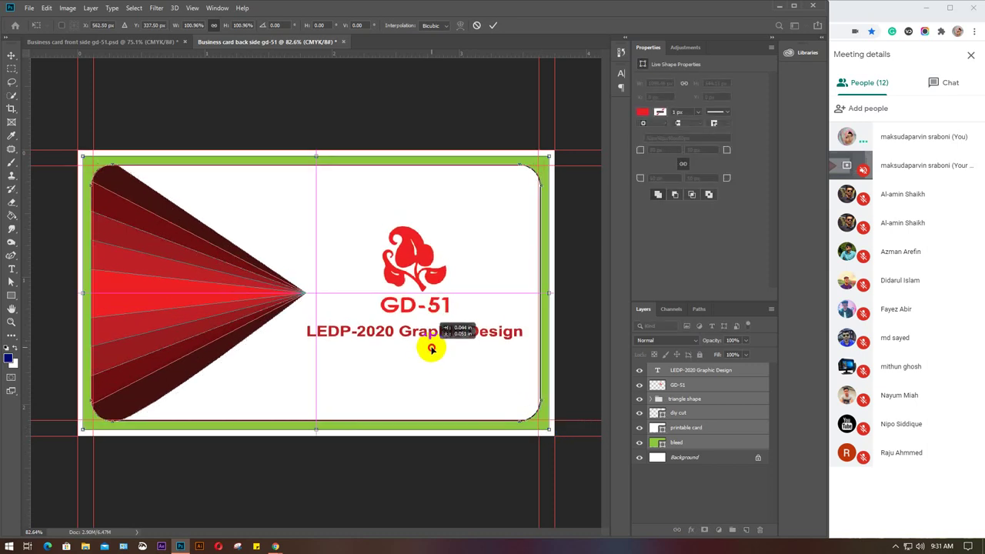
drag(432, 348, 433, 347)
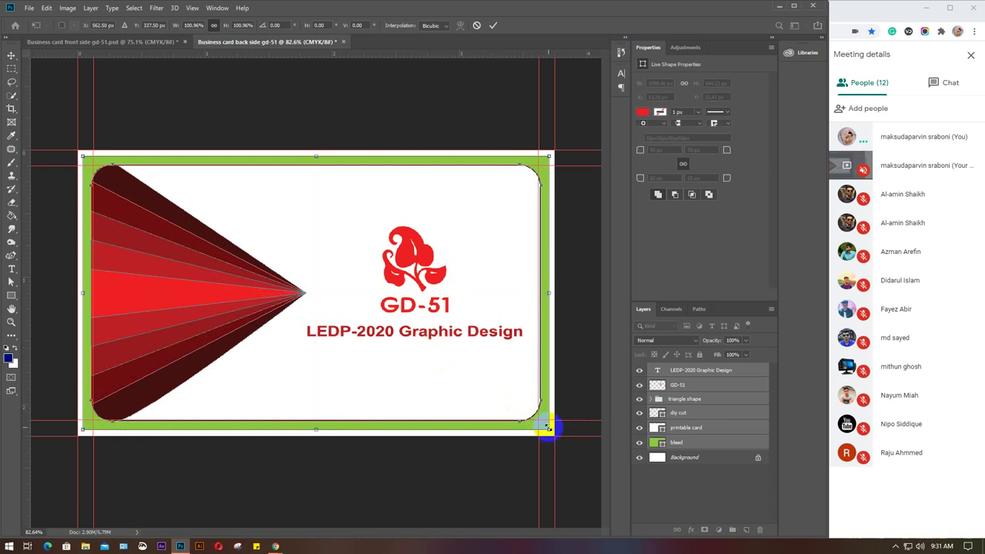
drag(546, 428, 544, 427)
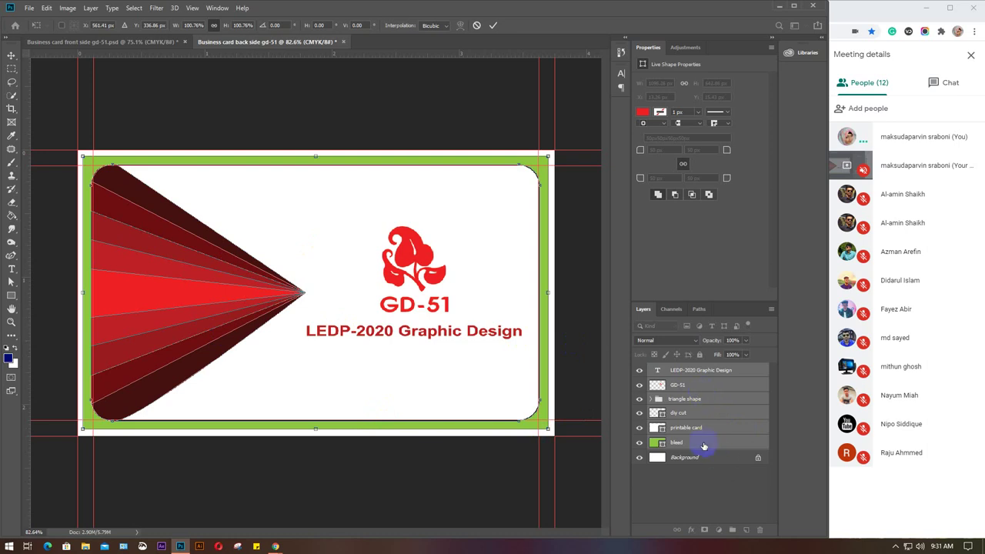
click(704, 445)
Stretch the bleed layer to the enlarged canvas's top-left and bottom-right corners.
click(660, 443)
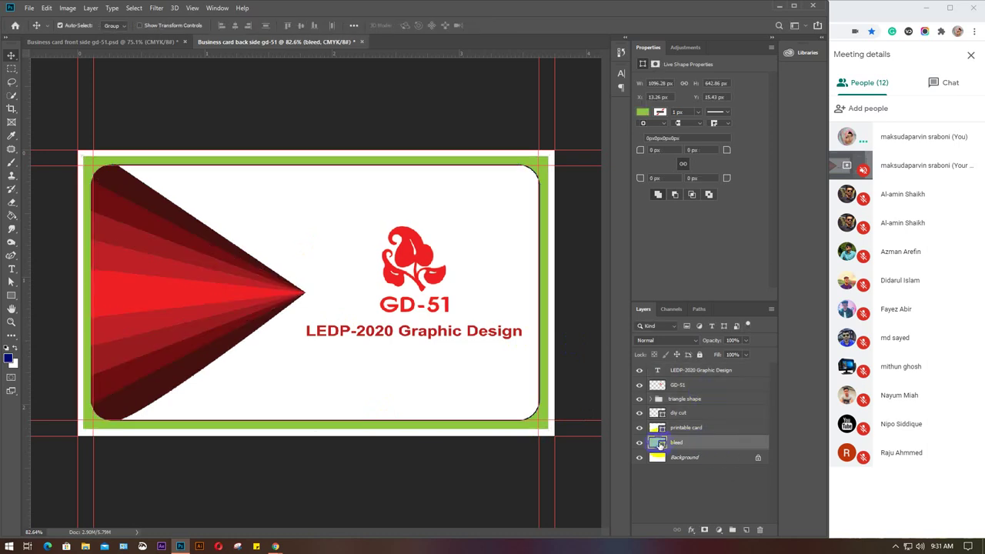
key(ctrl+t)
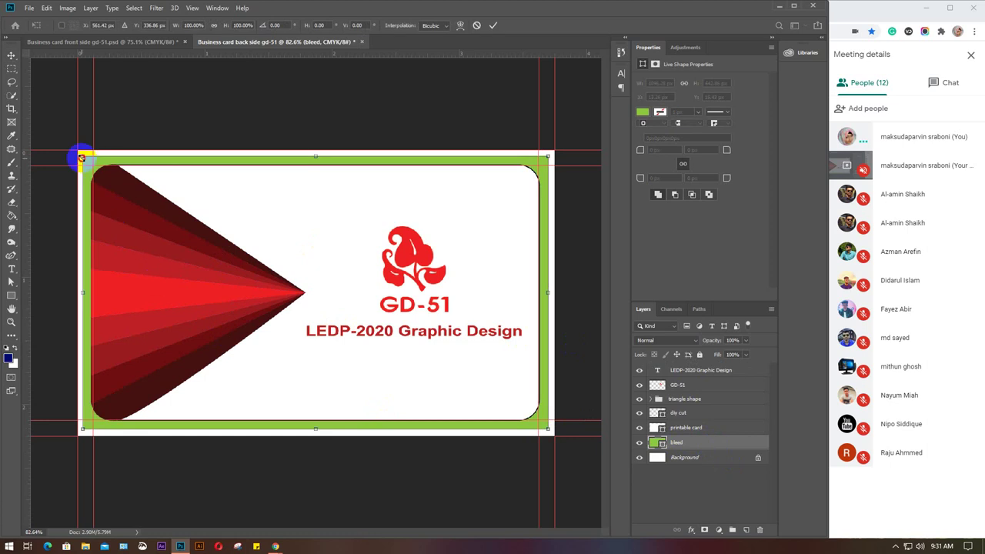
drag(81, 158, 77, 151)
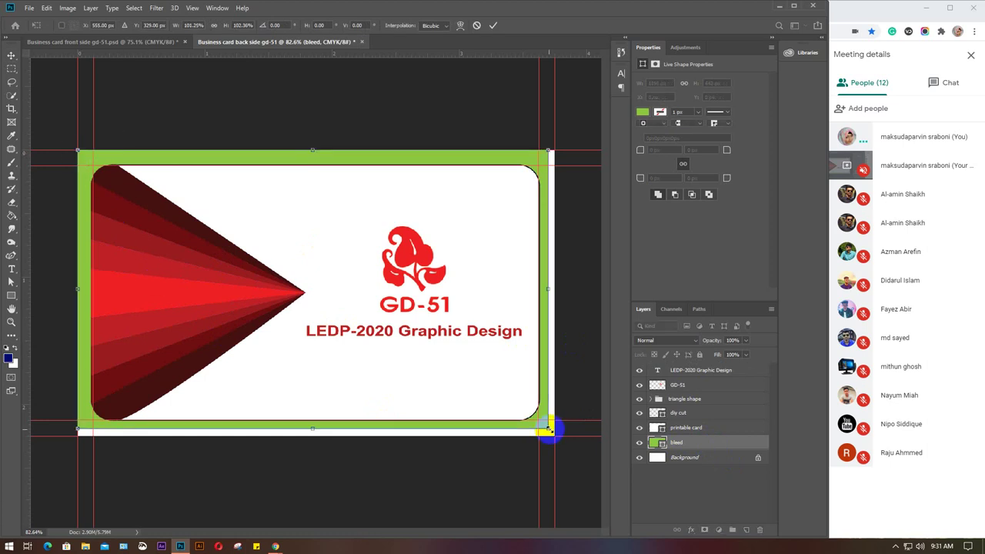
drag(547, 429, 554, 436)
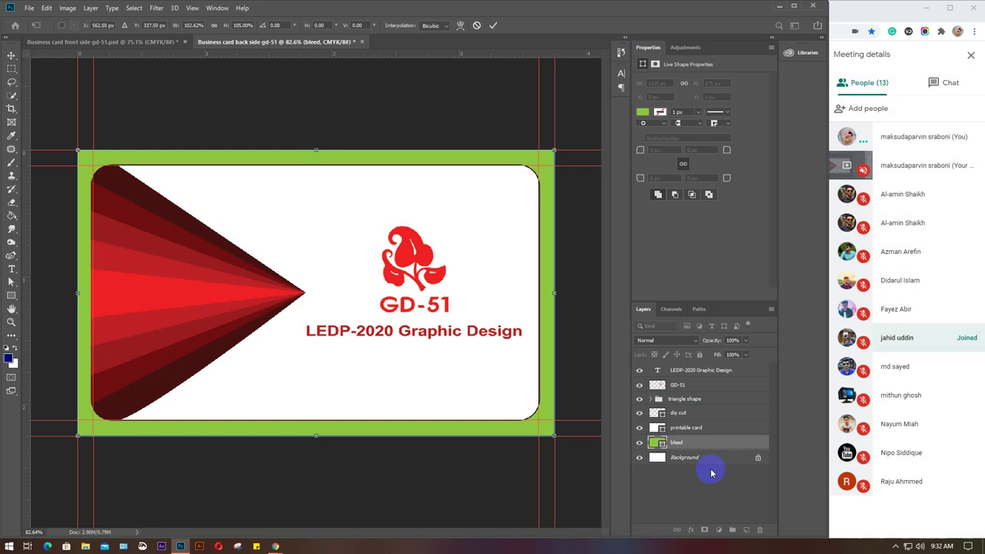
key(Return)
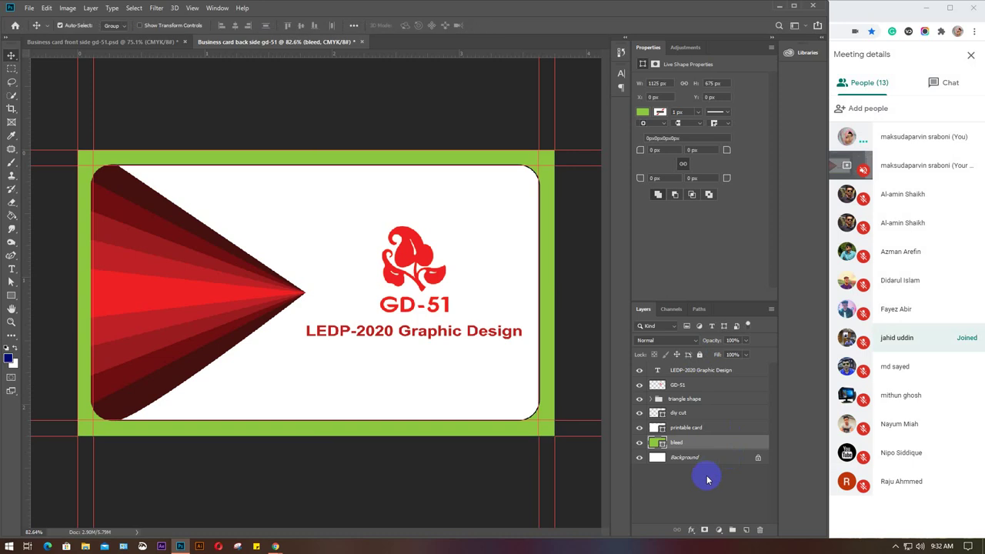
Lock the bleed, printable card and die-cut layers.
click(701, 355)
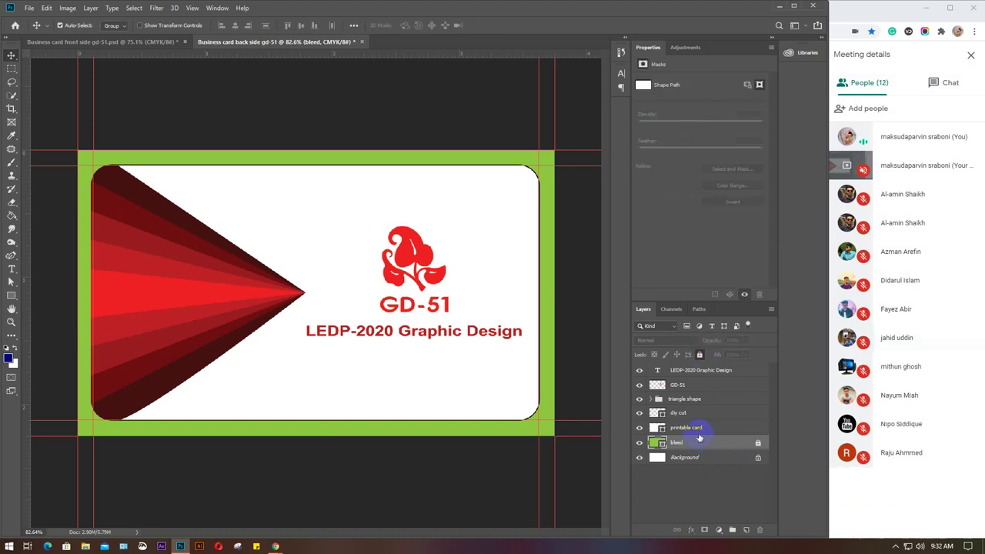
click(704, 427)
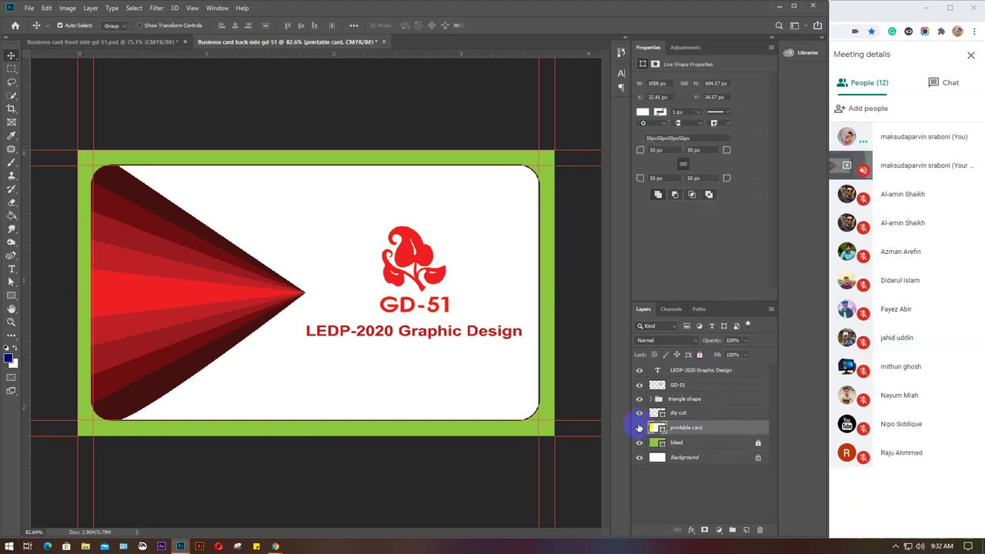
click(639, 428)
click(639, 428)
click(700, 355)
click(708, 415)
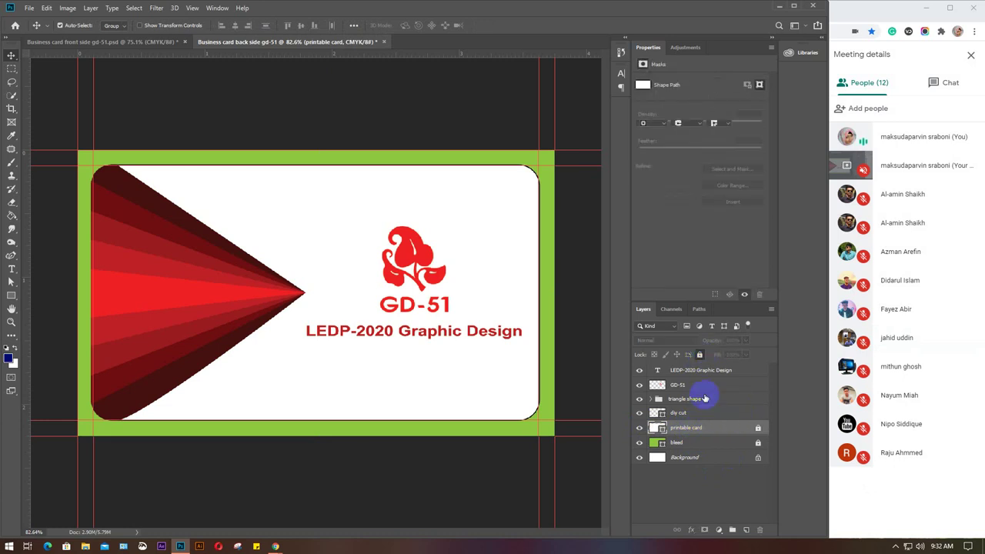
click(701, 355)
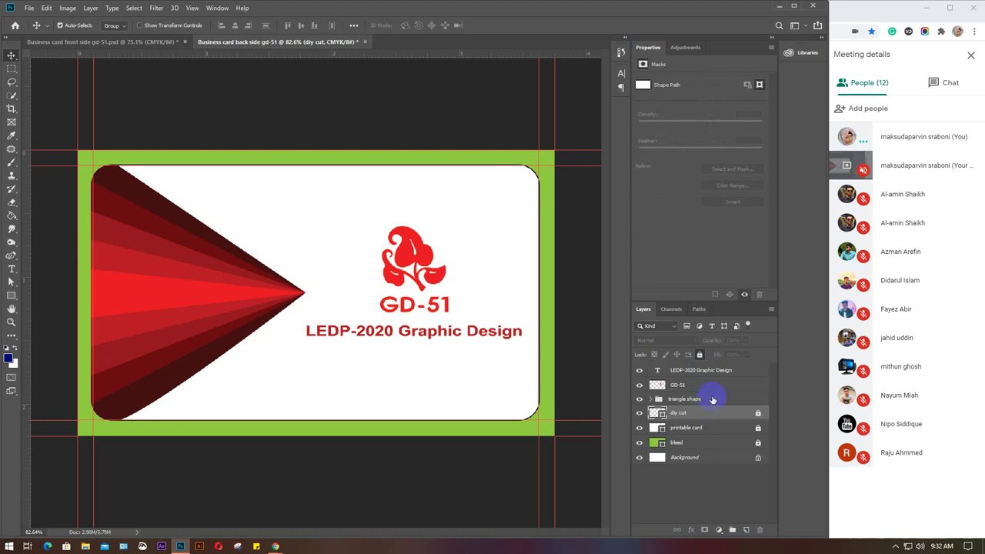
Delete the triangle shape group from the back-side card.
click(711, 387)
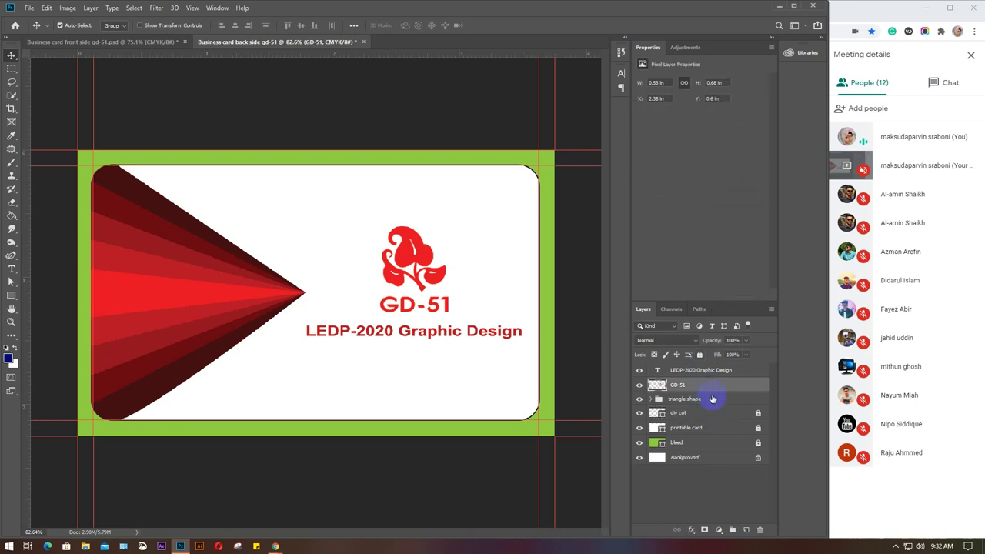
click(713, 401)
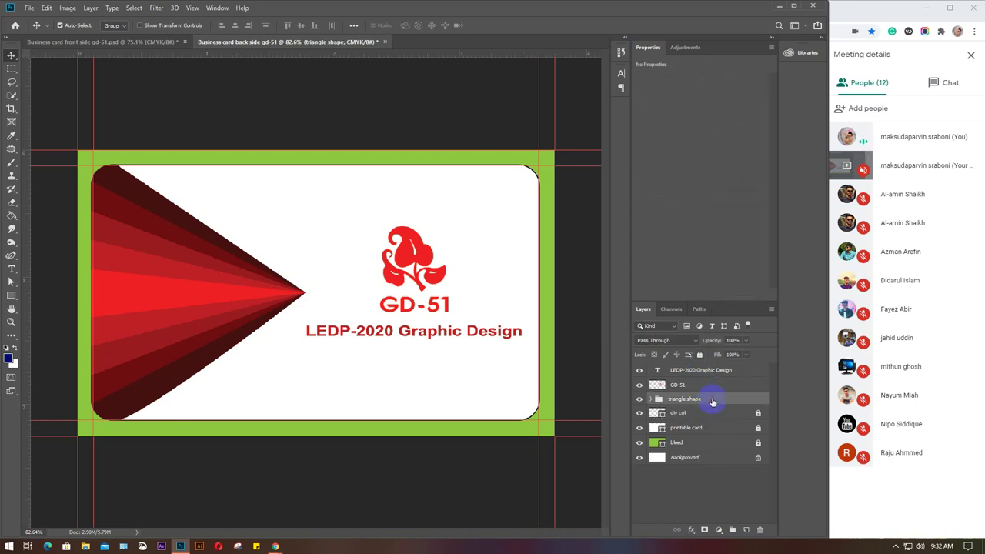
key(Delete)
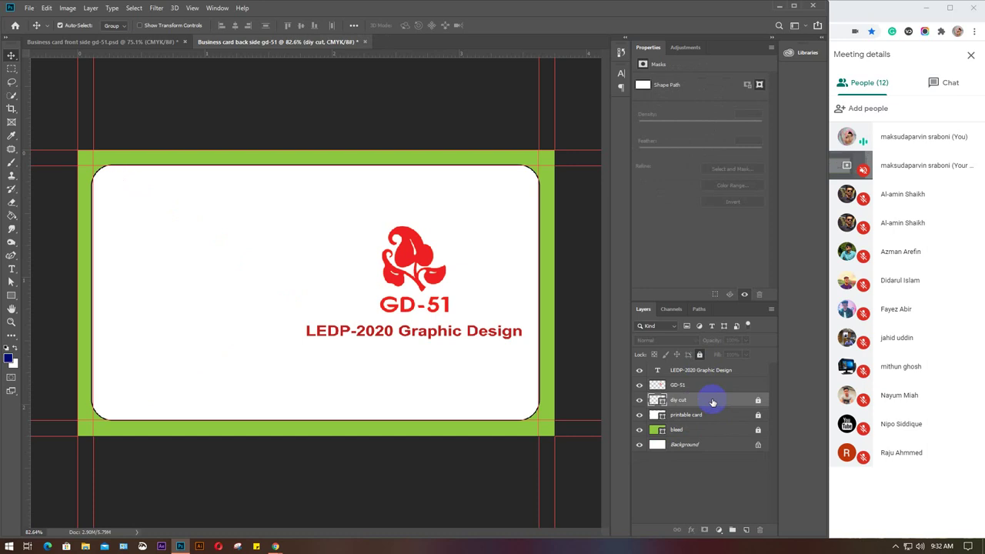
click(759, 416)
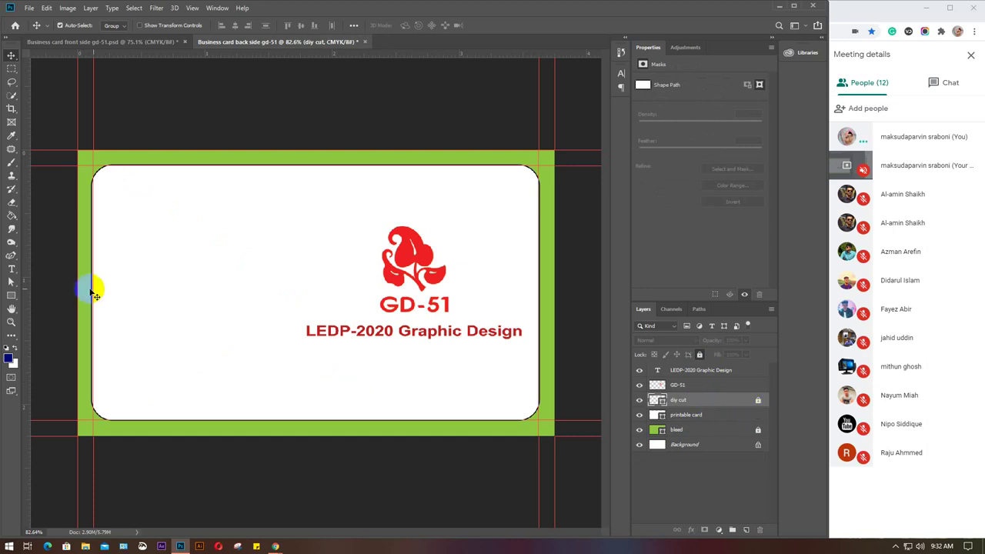
key(ctrl)
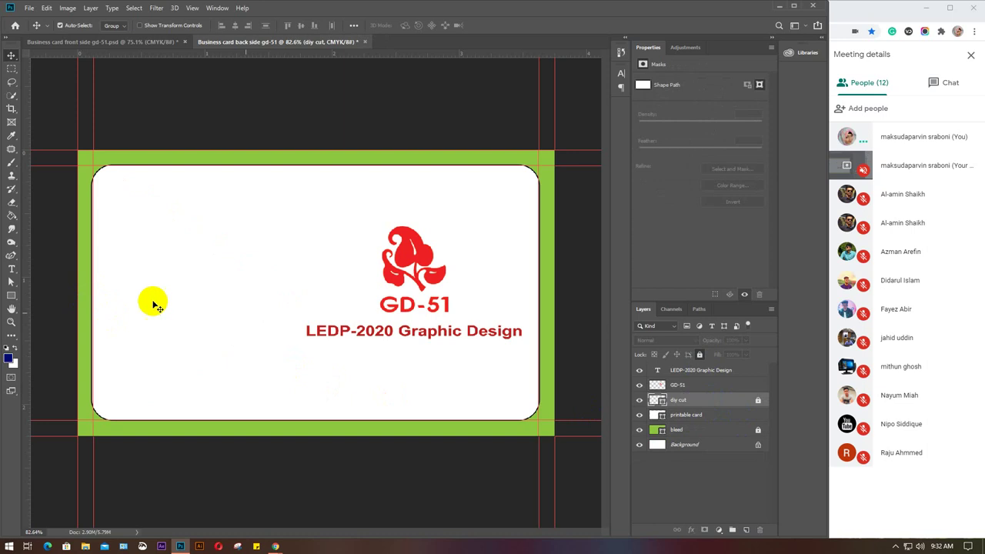
Pull the printable card's left edge slightly inward and lock the layer.
click(712, 417)
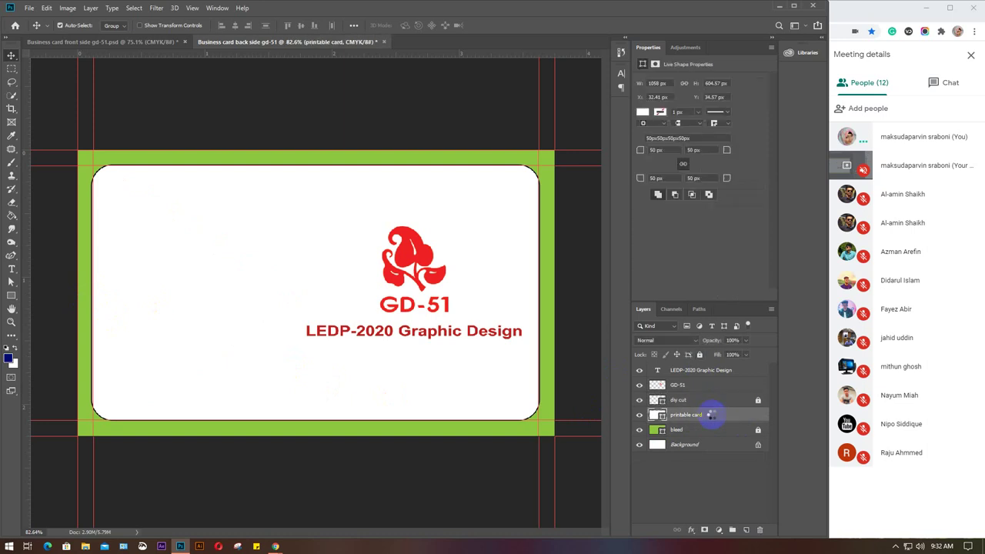
key(ctrl+t)
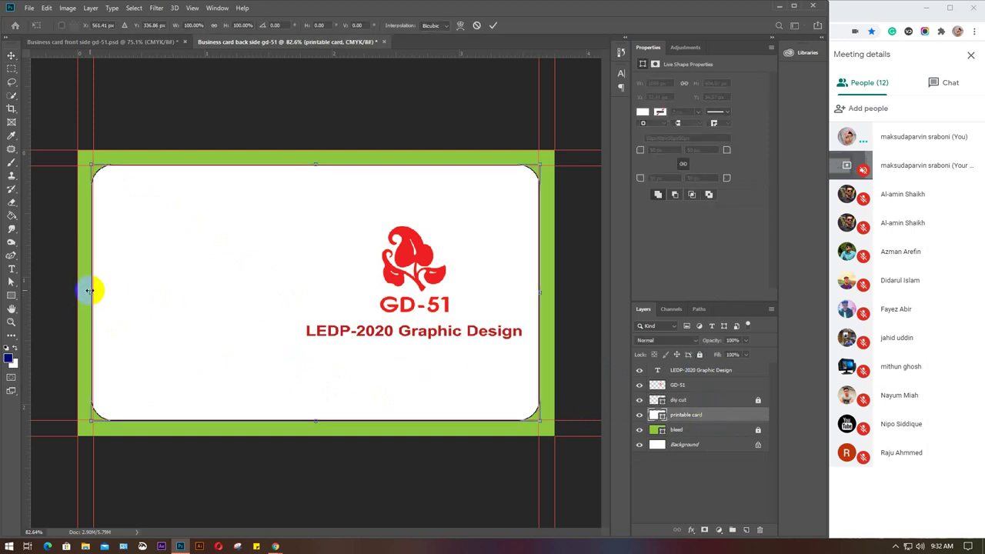
drag(90, 293, 93, 294)
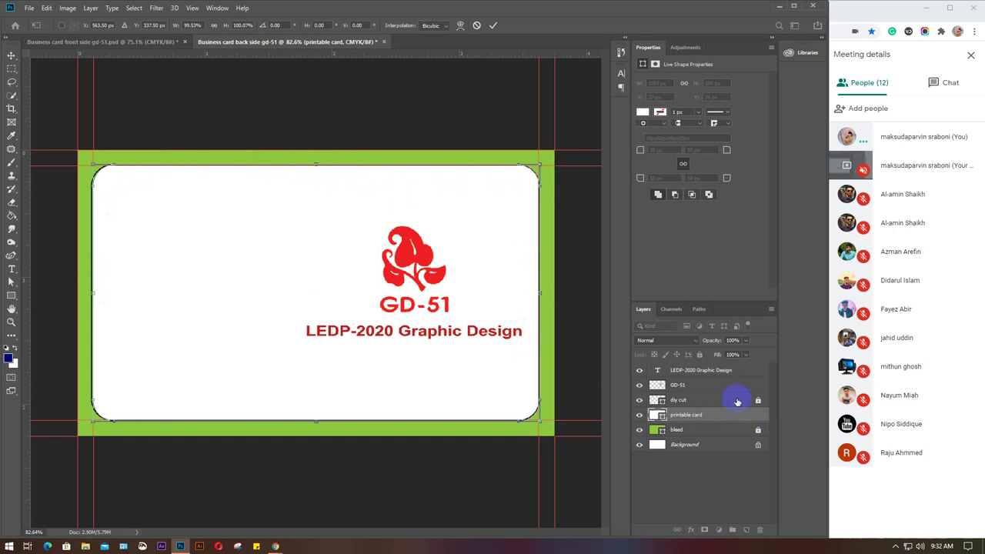
key(Return)
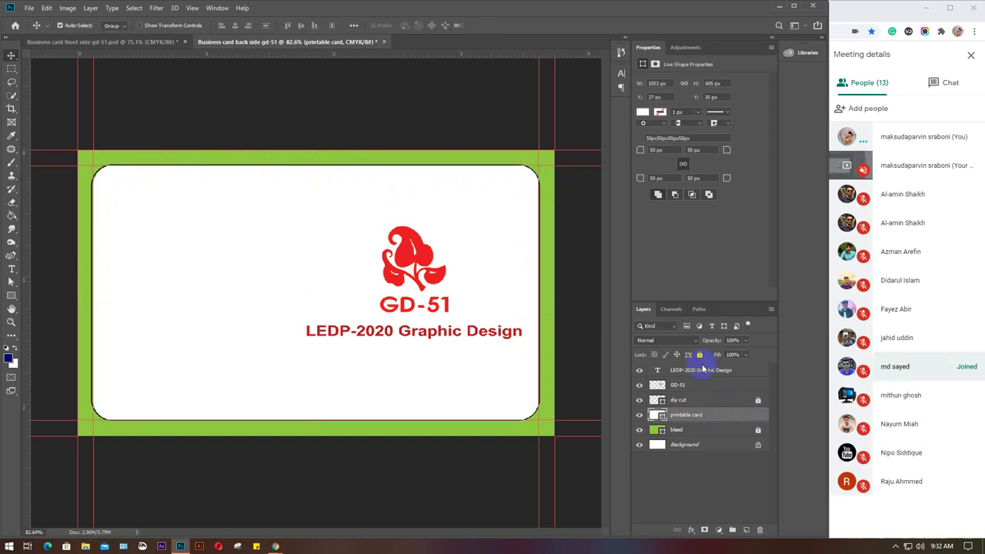
click(700, 355)
Unlock the die-cut outline and resize it toward 3.5 × 2 inches.
click(716, 400)
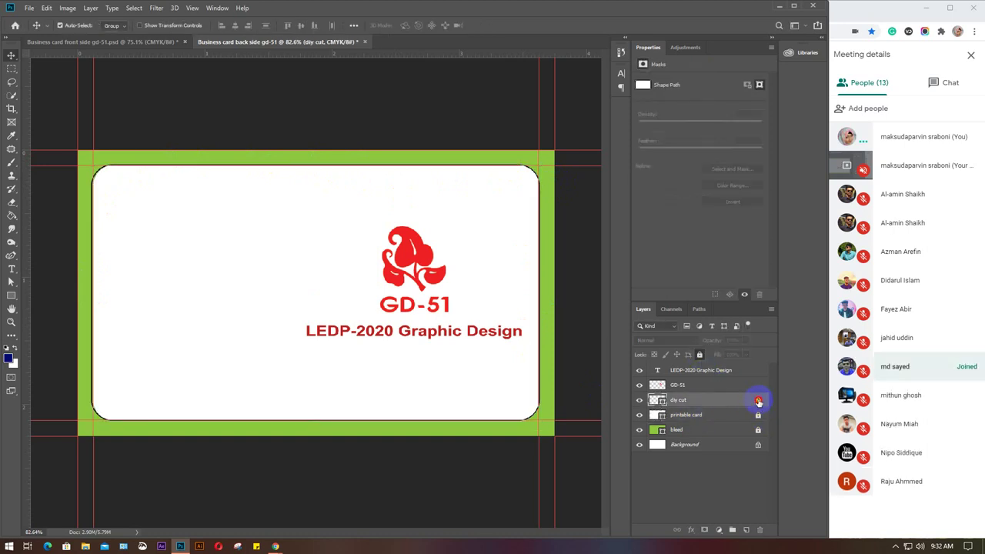
click(758, 401)
key(ctrl+t)
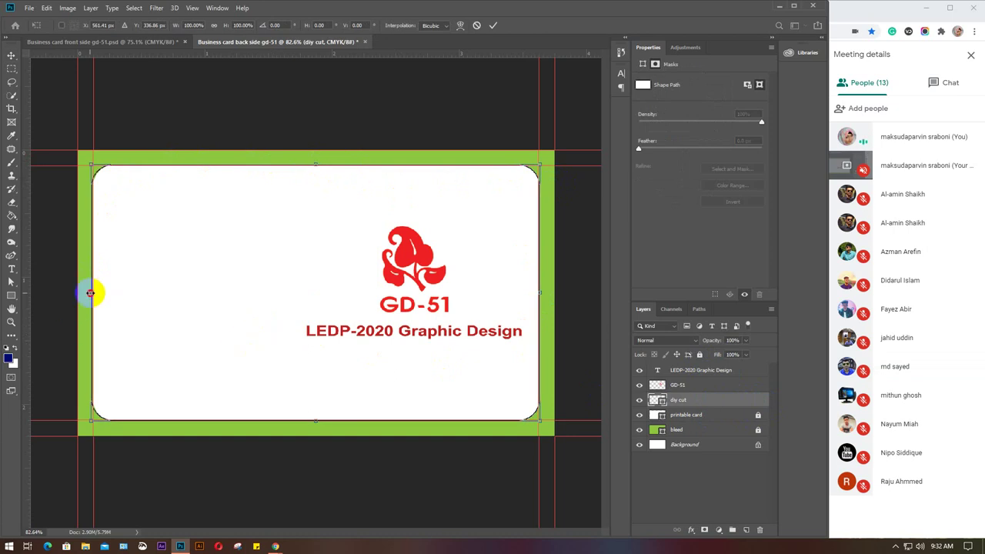
drag(91, 293, 93, 288)
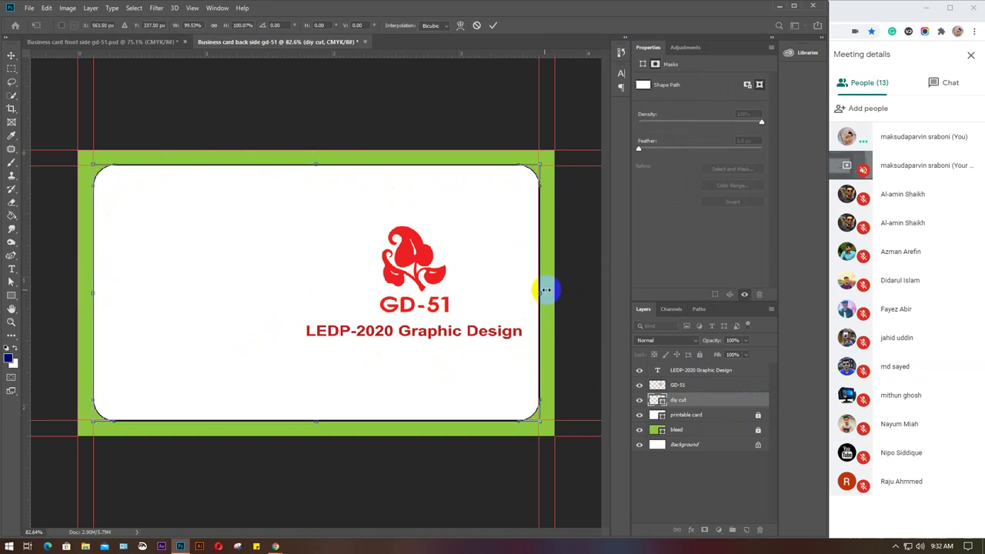
drag(536, 294, 534, 293)
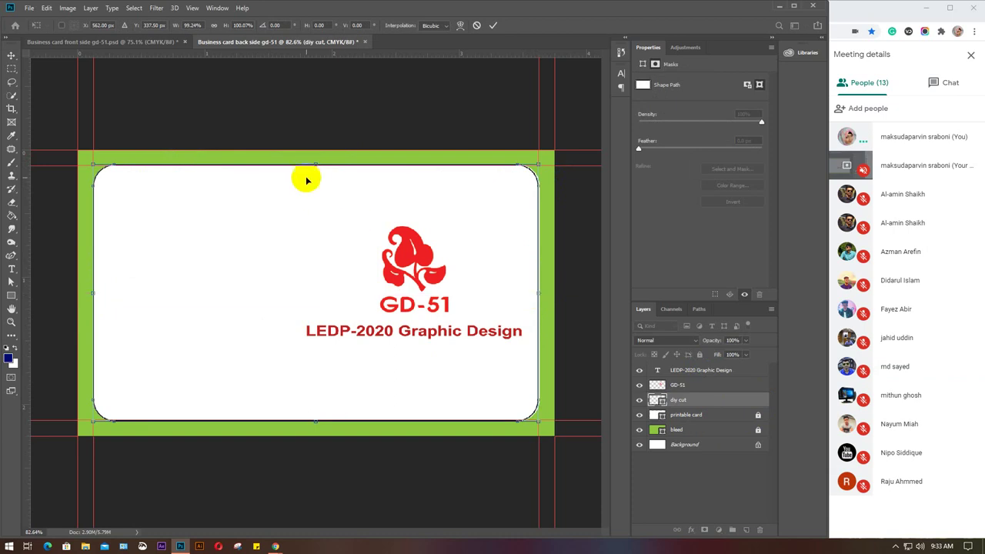
drag(315, 165, 315, 166)
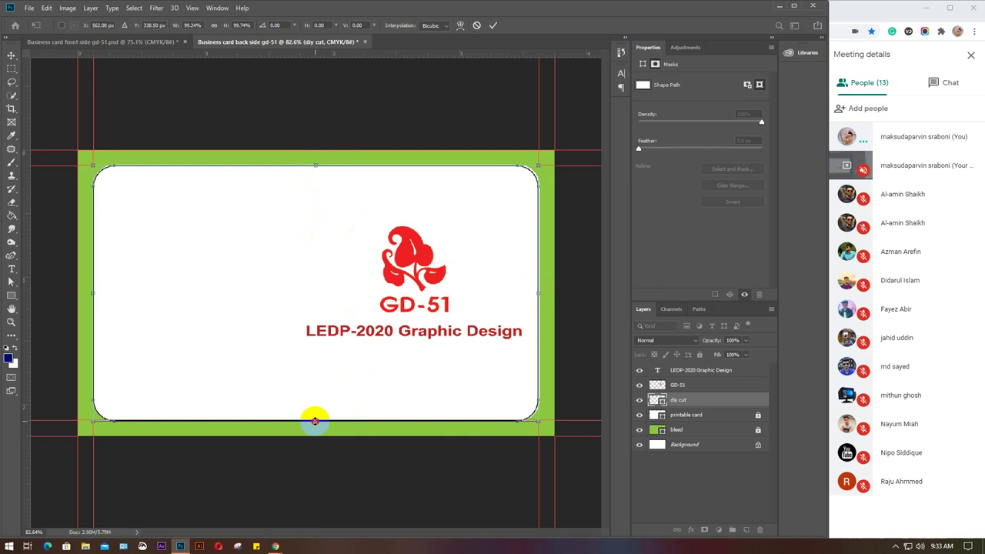
drag(315, 421, 316, 421)
key(ctrl+plus)
Raise the die-cut's bottom edge slightly, apply the 3.5 × 2 in resize and lock it.
scroll(319, 425, up, 5)
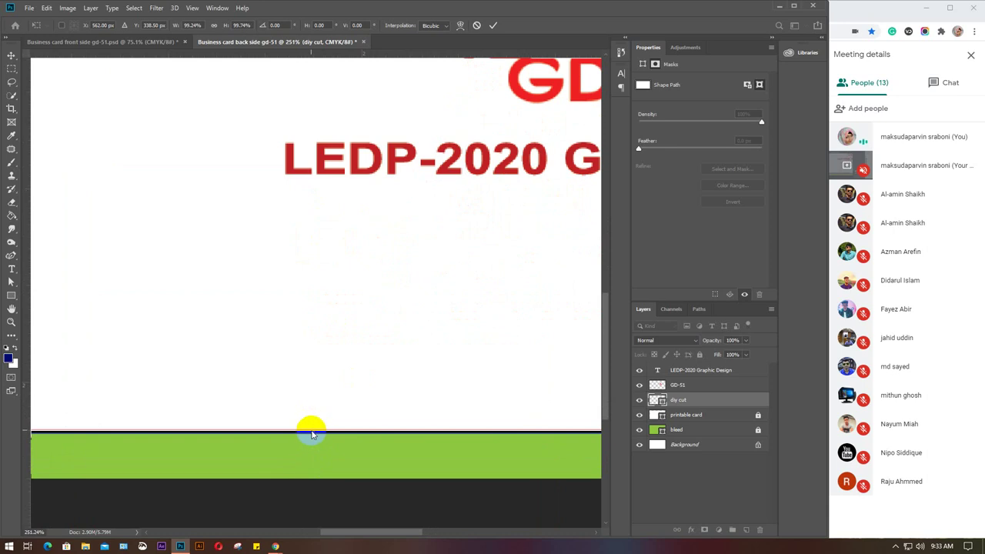
drag(312, 432, 312, 428)
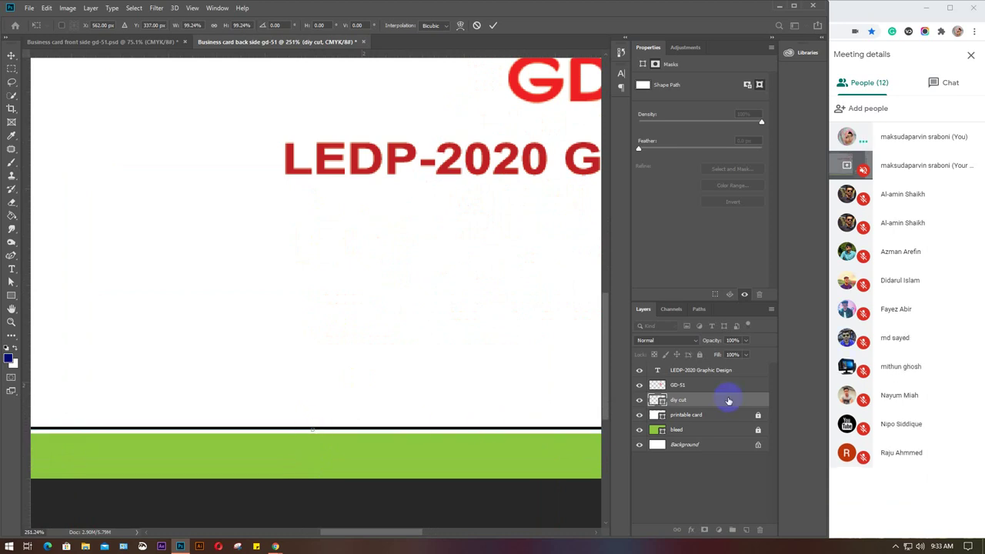
key(Return)
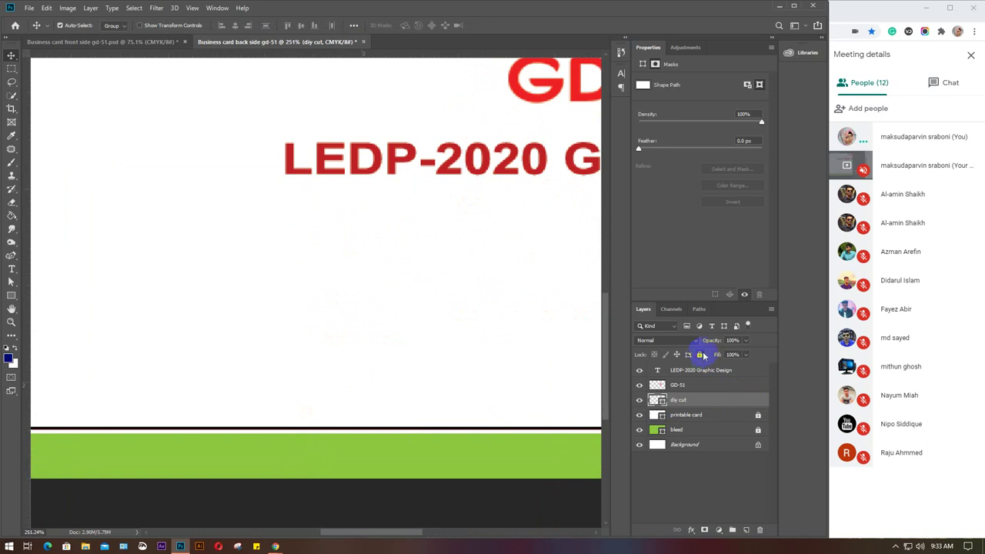
click(700, 354)
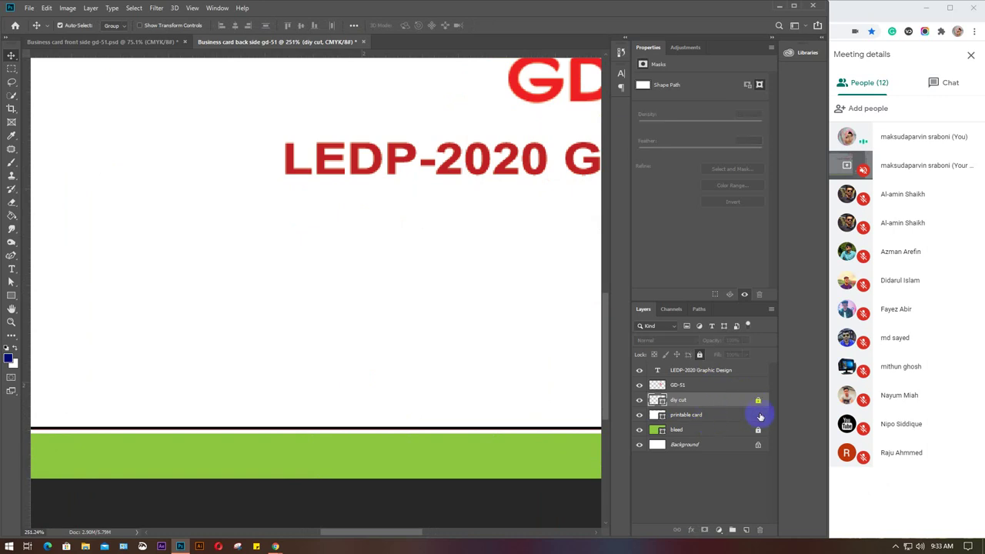
Trim the printable card's bottom, right and top edges to fit, then lock it.
click(736, 415)
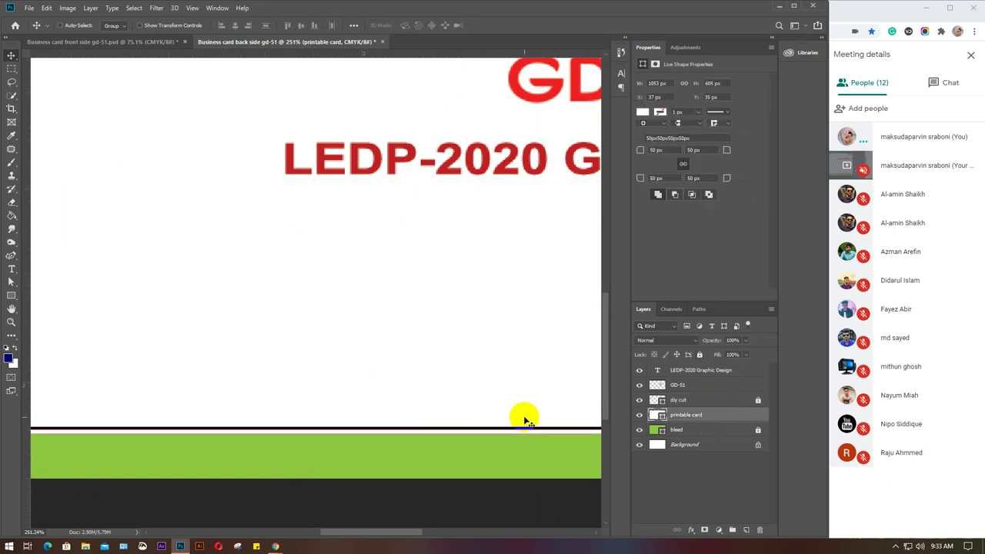
key(ctrl+t)
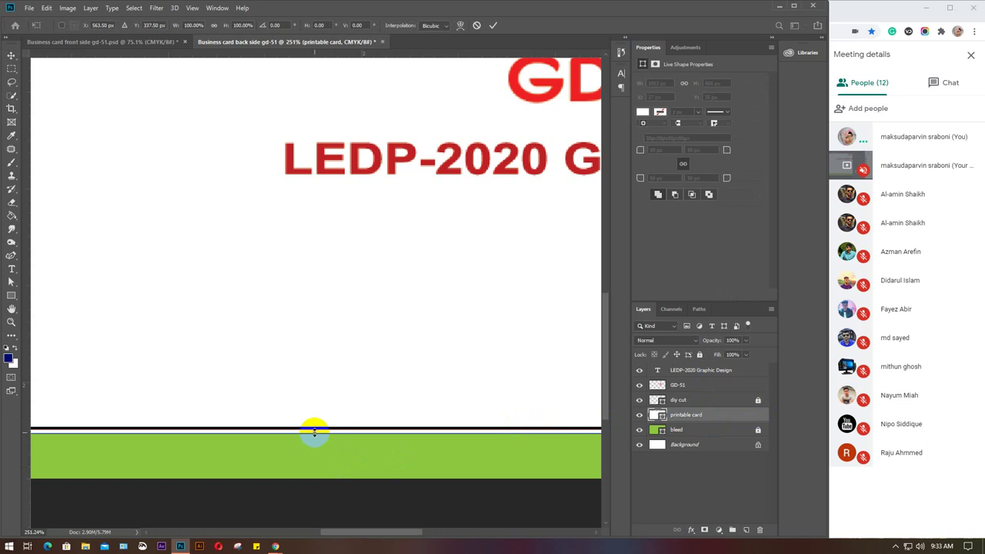
drag(314, 433, 314, 429)
key(ctrl+0)
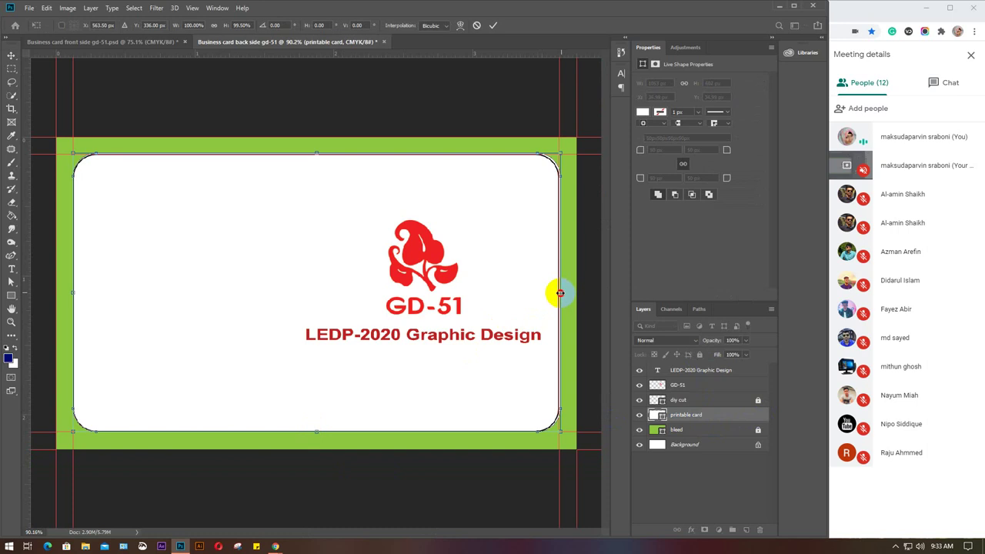
drag(561, 292, 559, 292)
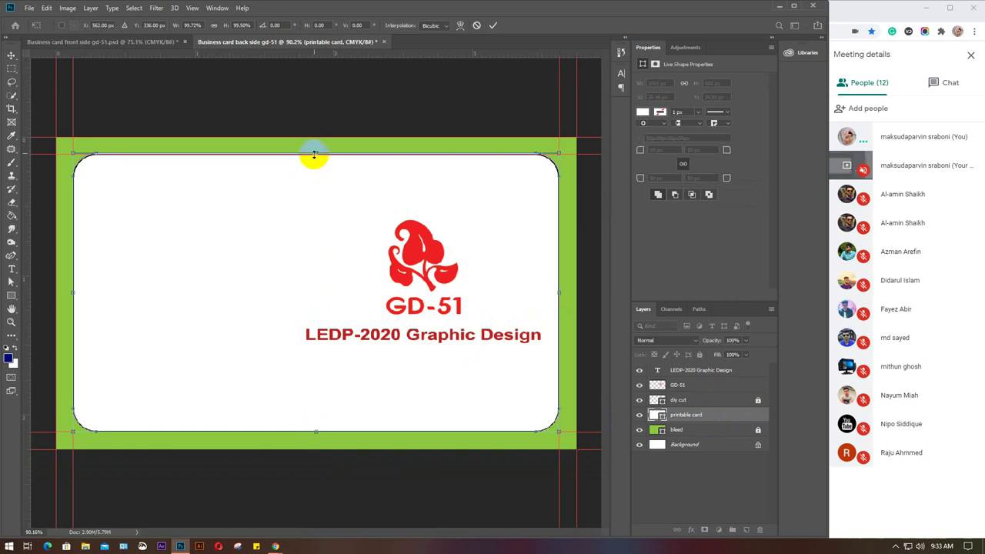
drag(316, 154, 316, 155)
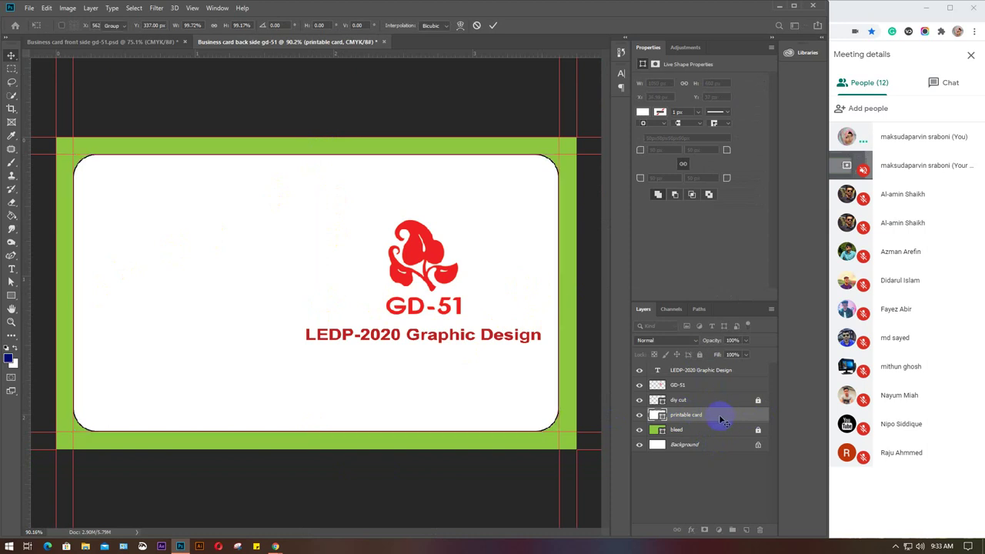
key(Return)
click(699, 355)
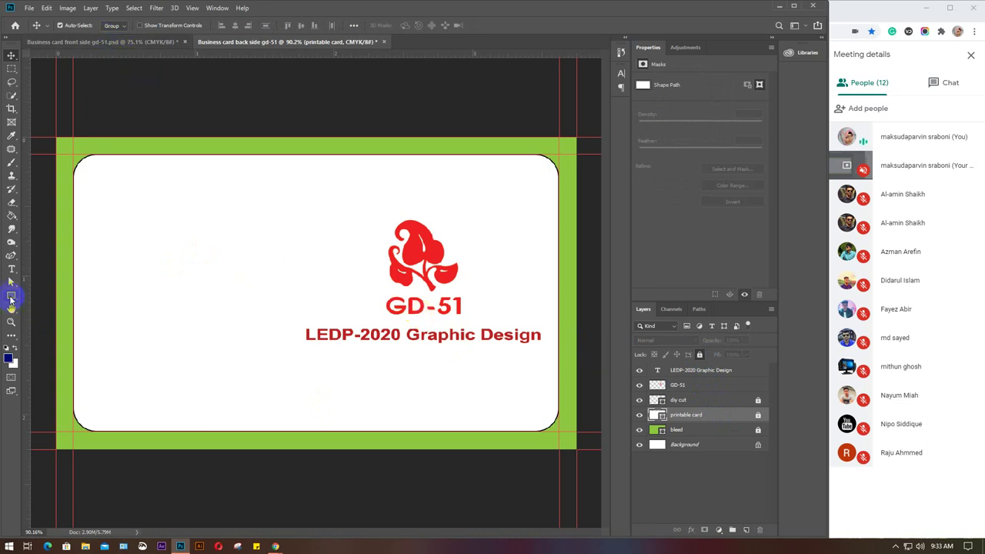
Create a 0.125 × 0.125 in square with the Rectangle tool.
click(10, 297)
click(183, 296)
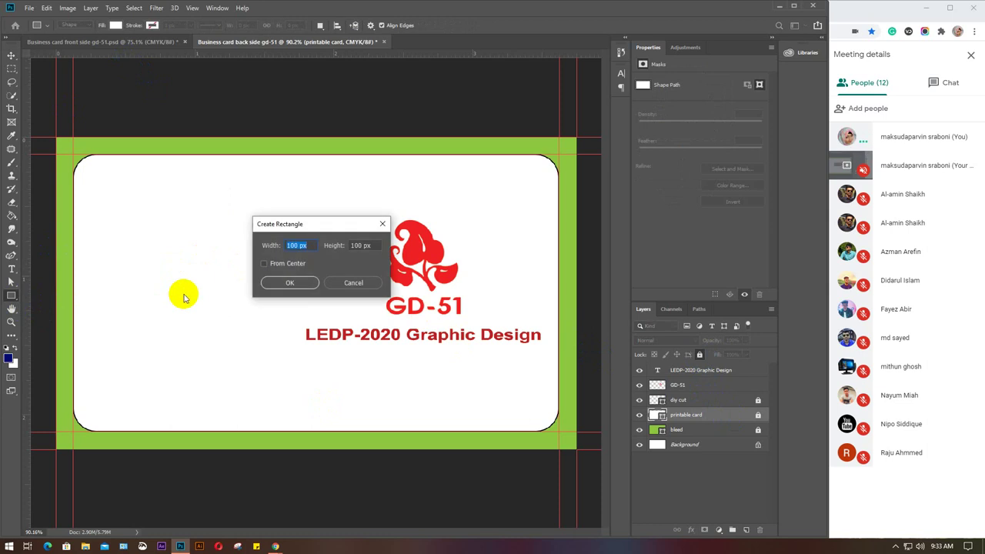
click(303, 246)
text(.125in)
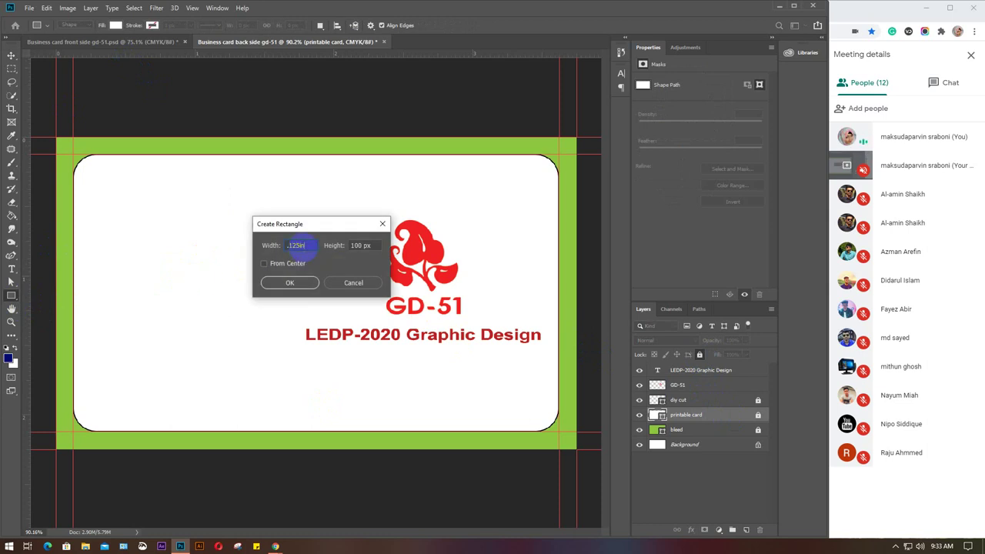
key(Tab)
text(112)
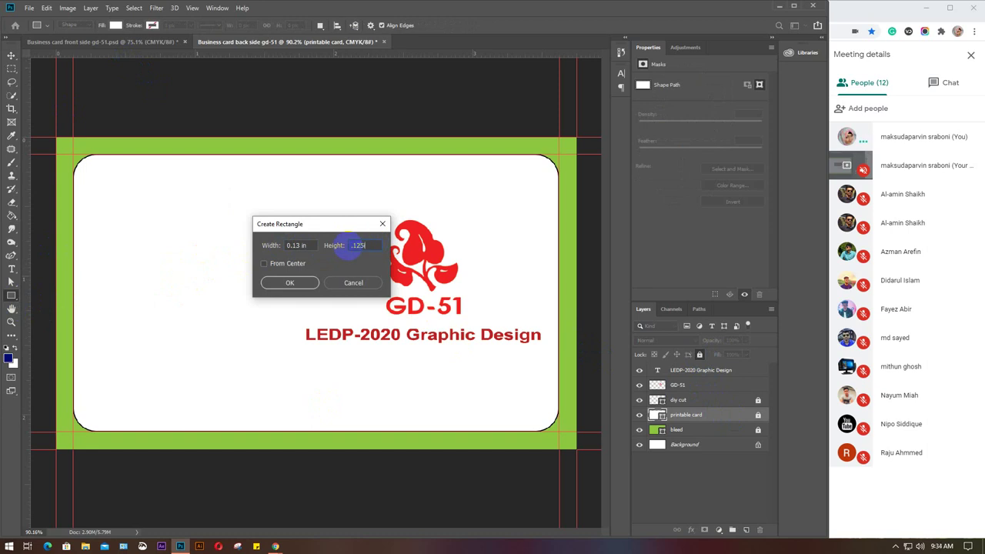
text(5in)
key(Return)
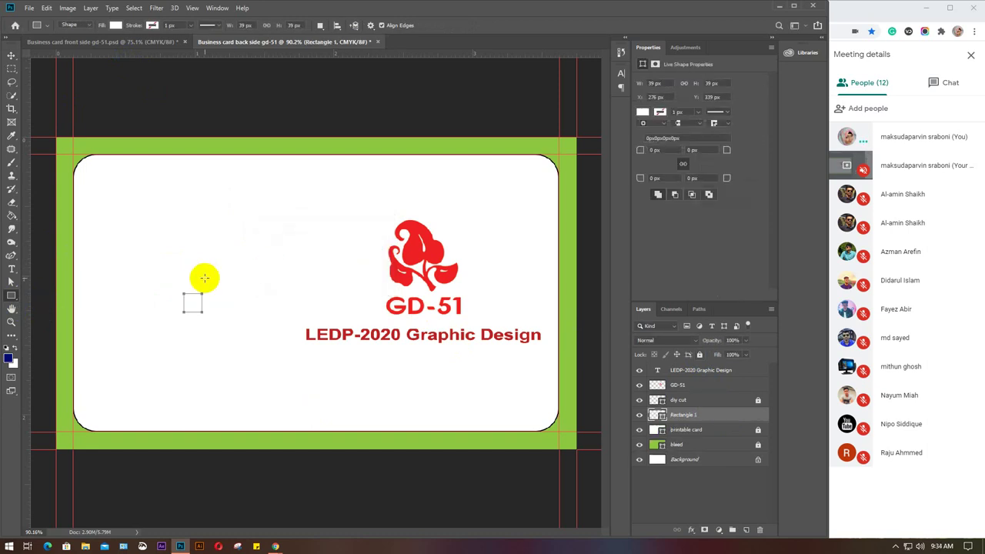
Set the square's fill colour to blue.
key(v)
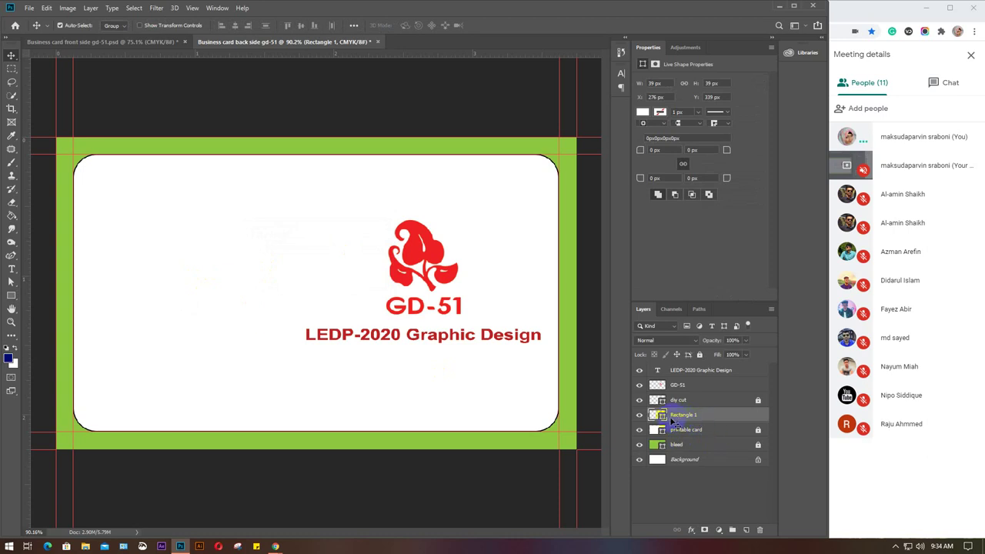
click(12, 296)
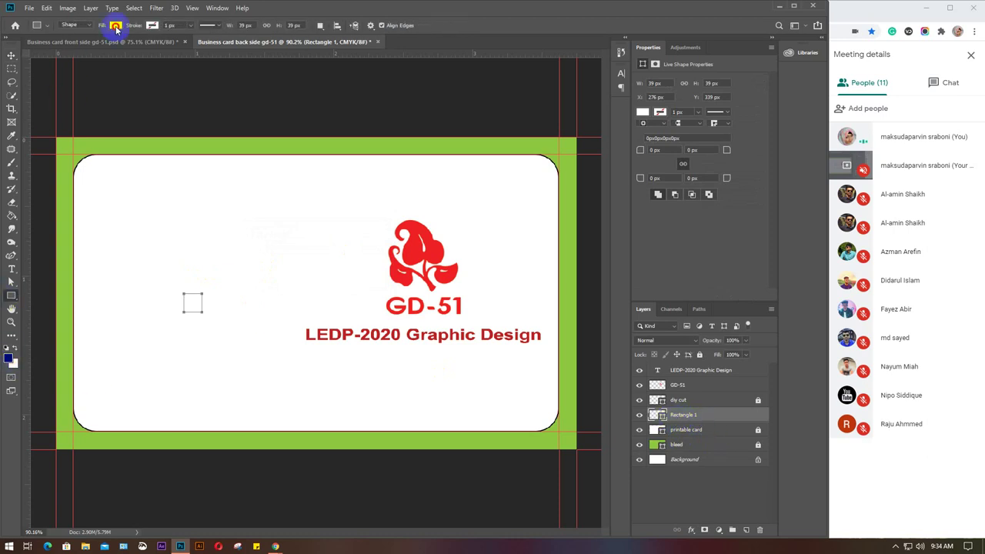
click(114, 26)
click(92, 79)
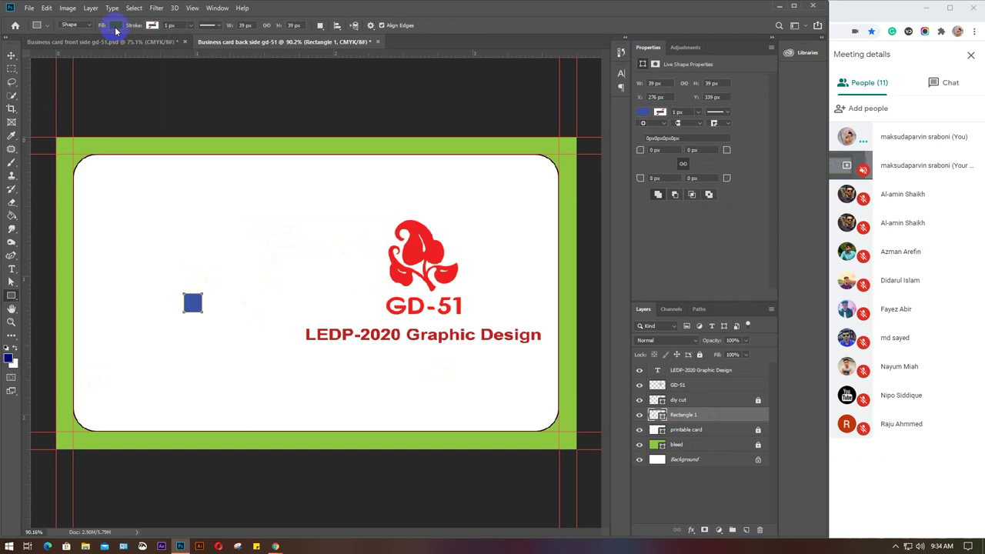
click(113, 25)
Use the blue square to place guides near the card's left, top, bottom and right edges.
key(v)
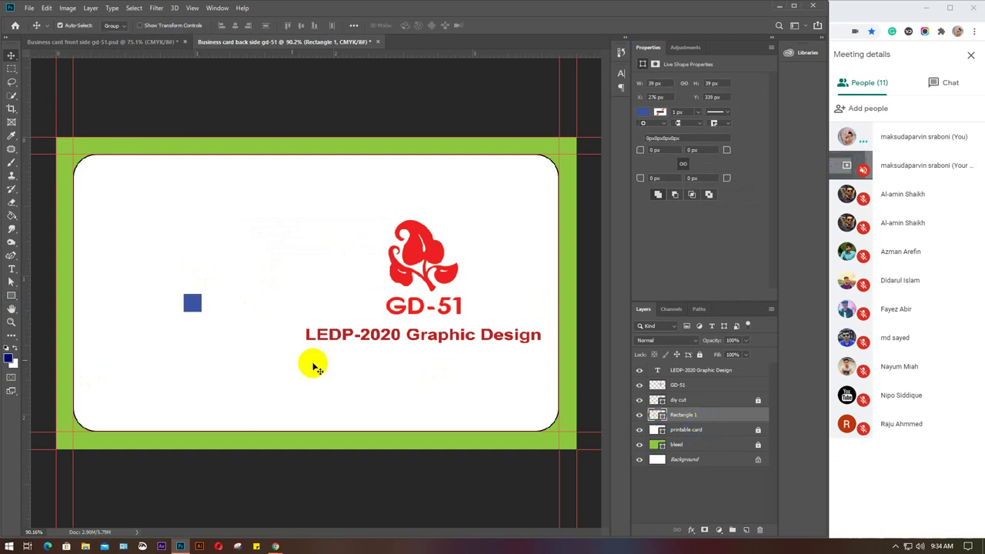
drag(196, 305, 87, 167)
drag(27, 185, 91, 183)
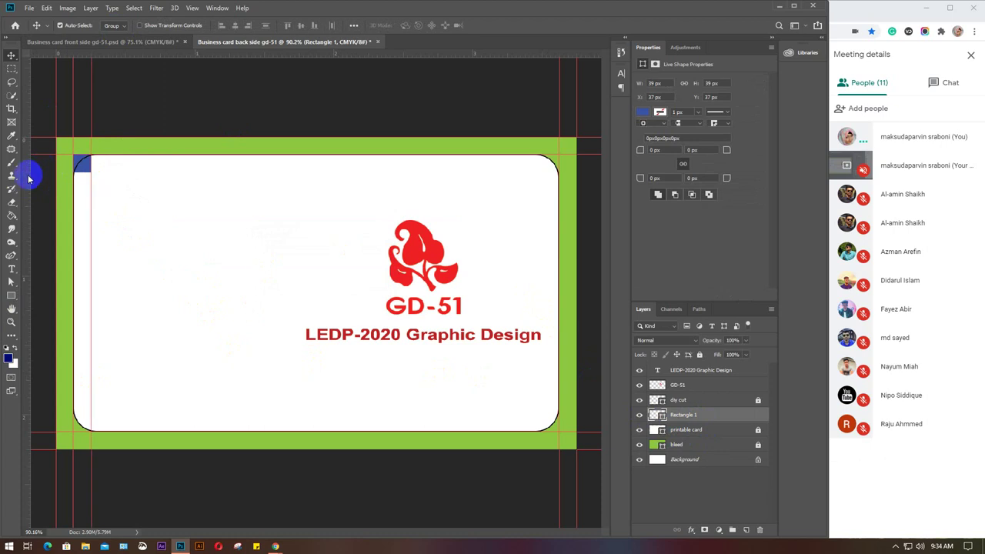
drag(143, 54, 141, 172)
drag(83, 160, 553, 425)
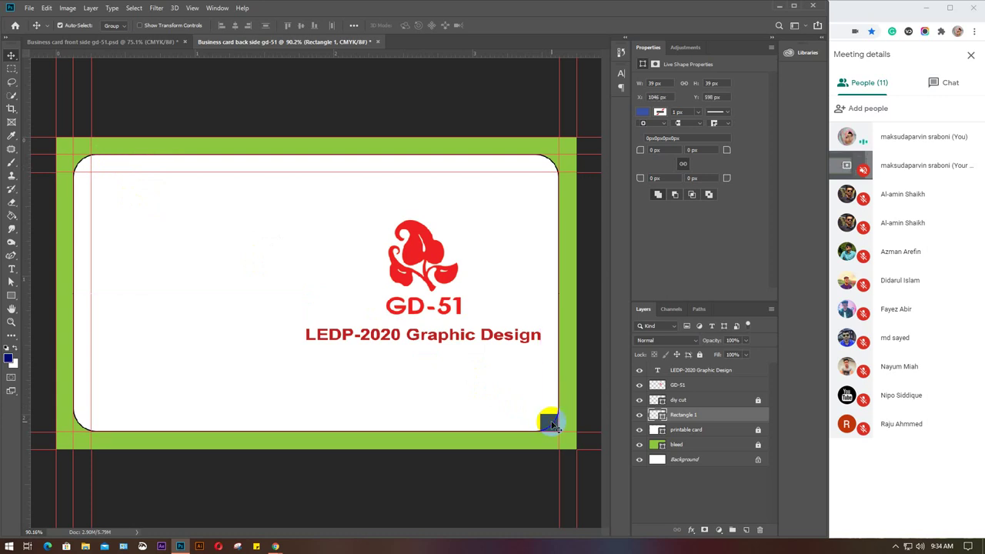
drag(197, 54, 256, 414)
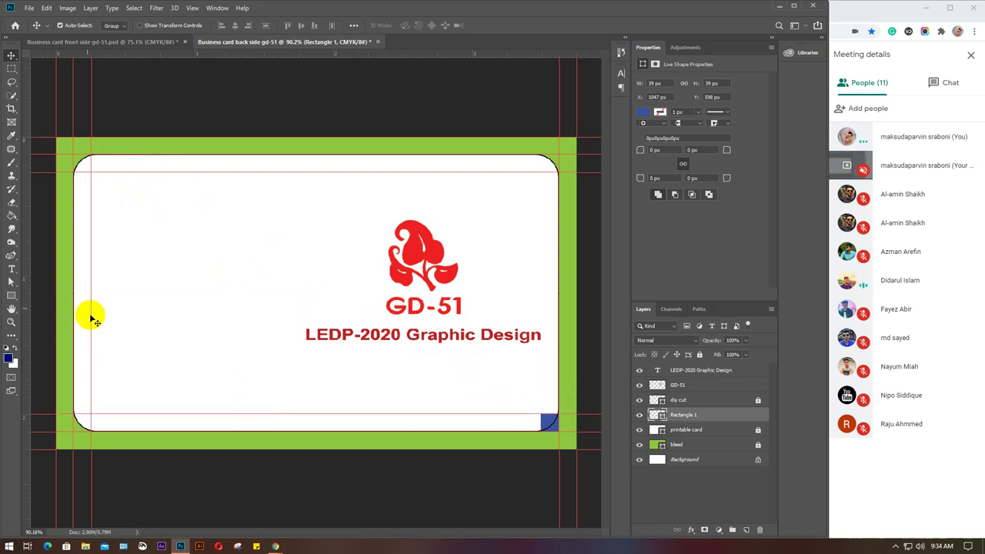
drag(27, 286, 541, 362)
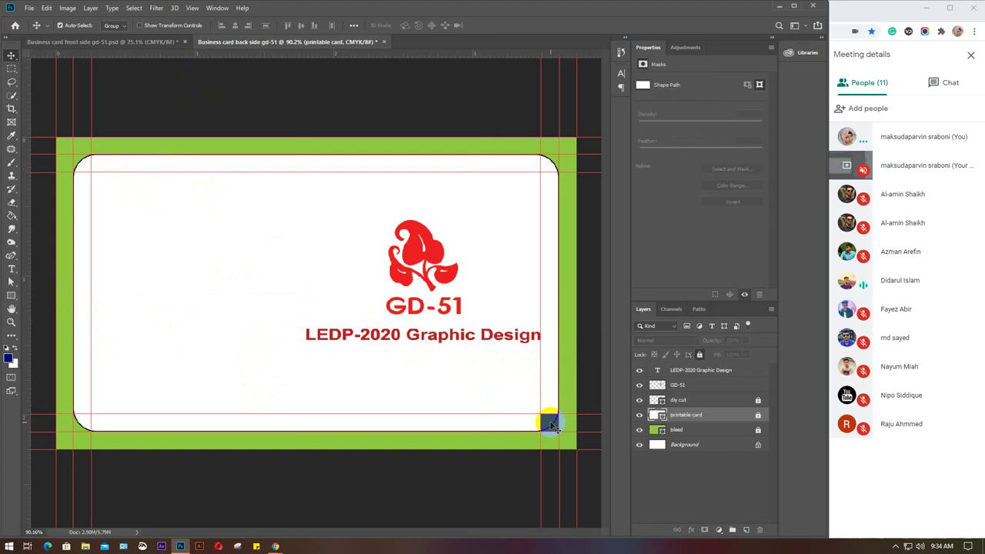
Delete the blue square, zoom out and minimize Photoshop.
key(Delete)
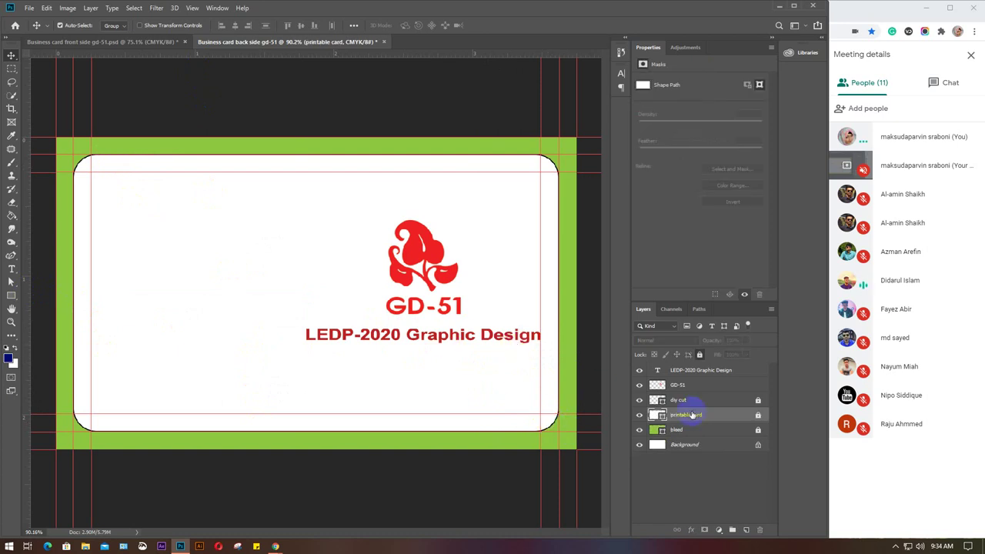
alt+scroll(377, 362, down, 2)
scroll(377, 362, down, 2)
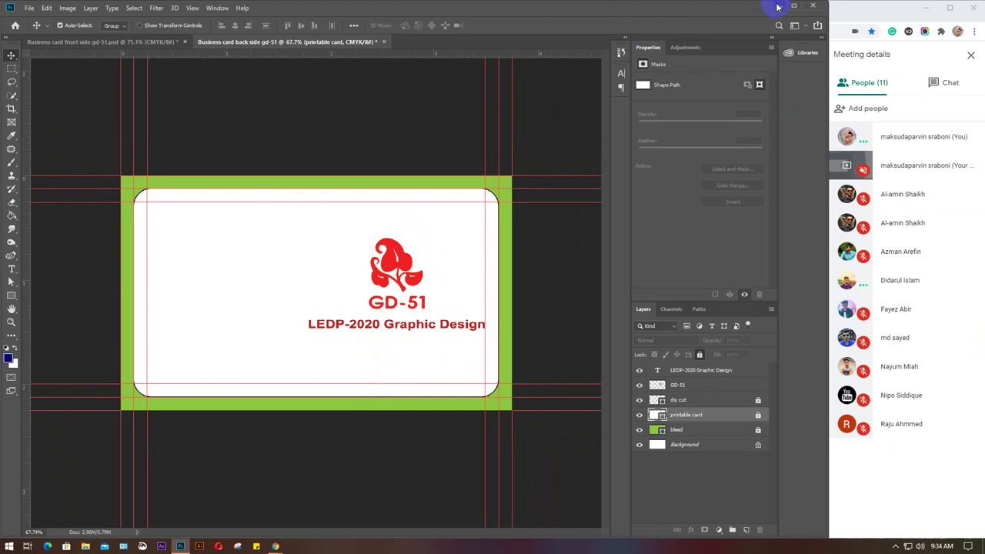
click(779, 5)
click(687, 74)
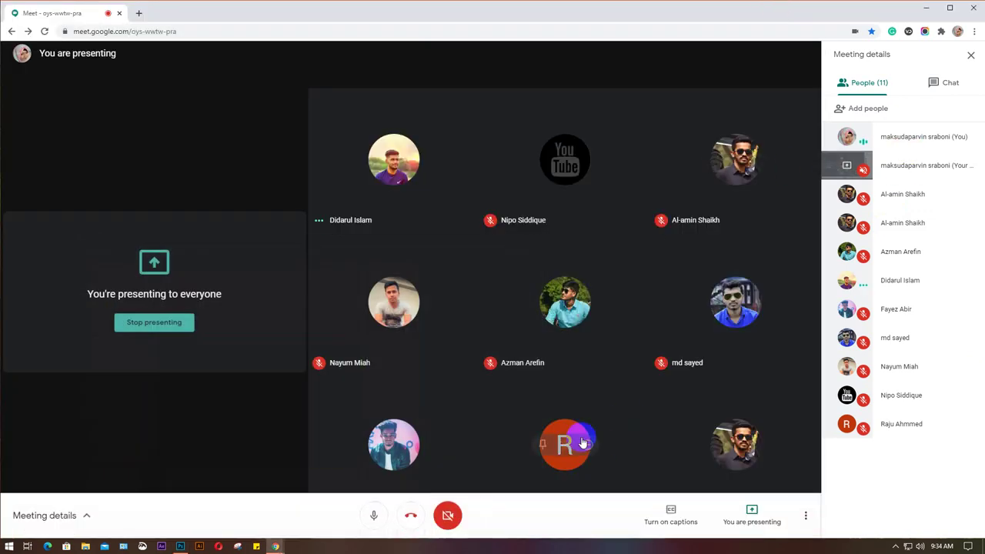
Turn on the Meet camera and bring the Photoshop business card document back.
click(448, 518)
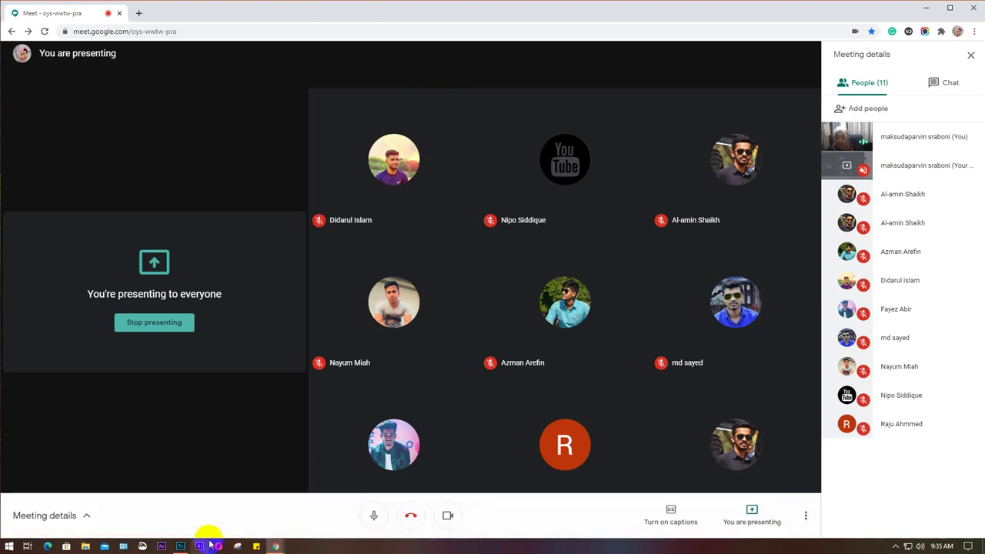
click(180, 546)
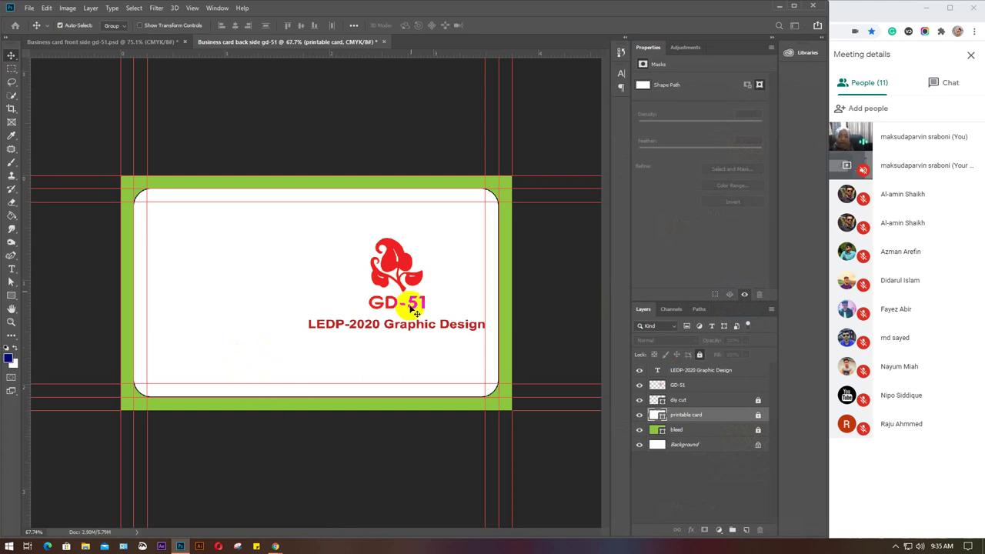
Create a new document in inches, width 3.25 and height 1.75 (Untitled-1, 300 ppi).
key(ctrl+n)
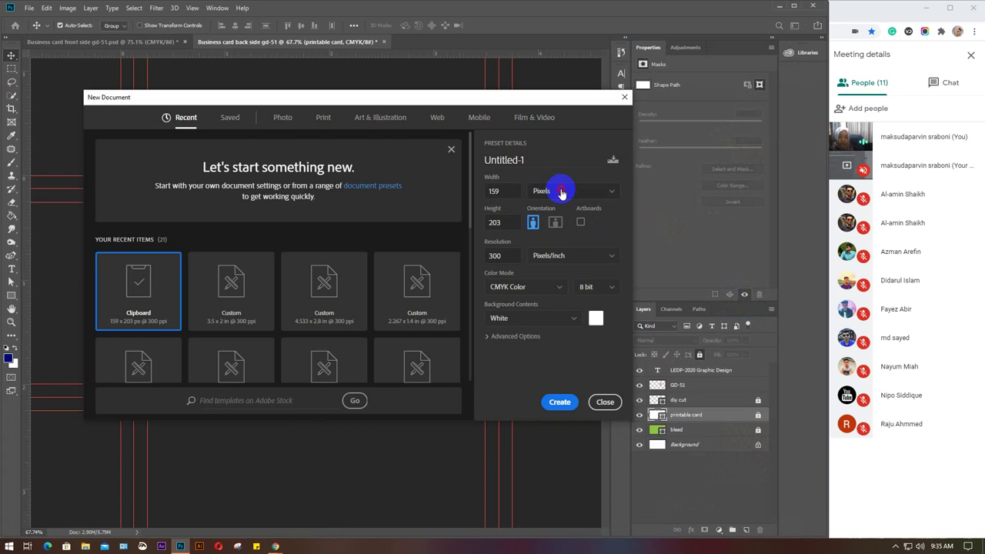
click(563, 192)
click(543, 225)
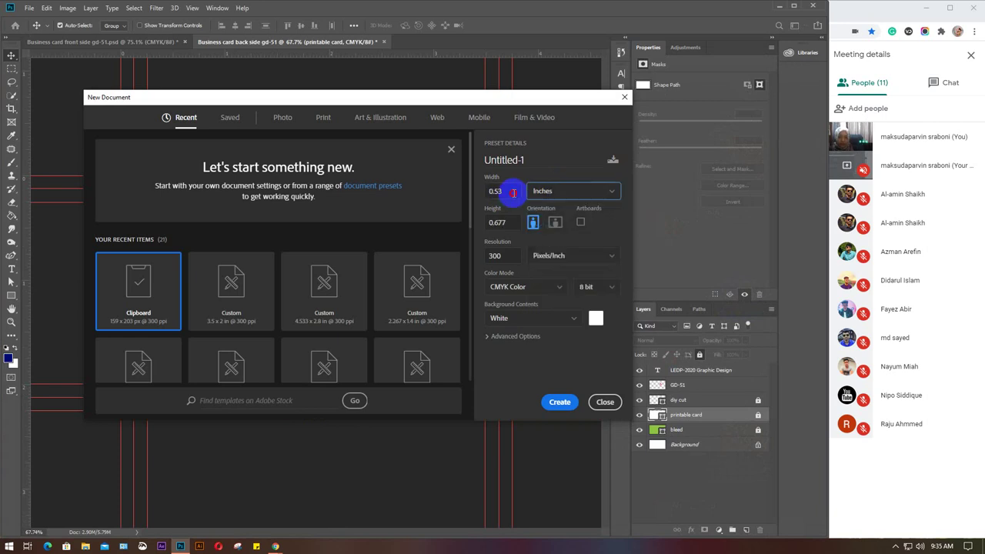
double_click(488, 193)
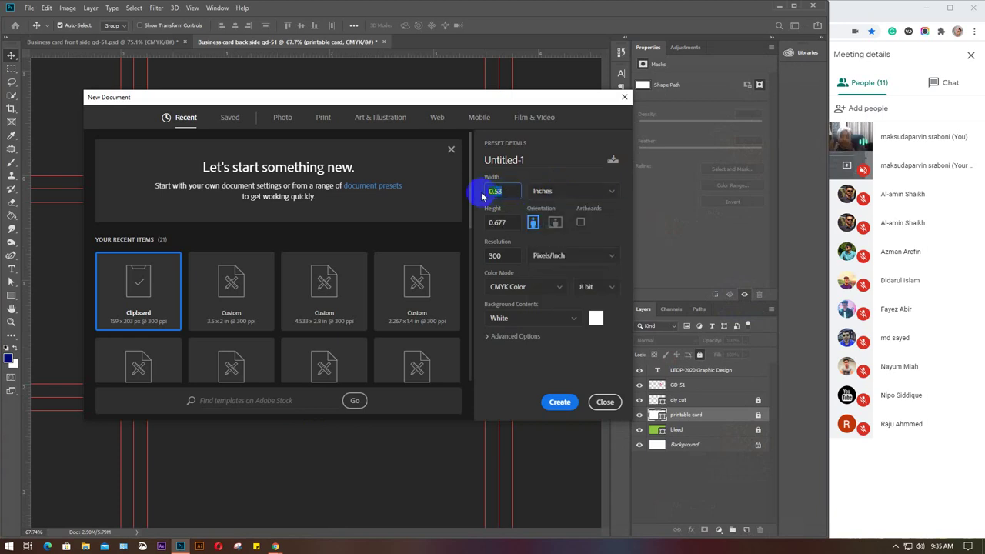
text(3)
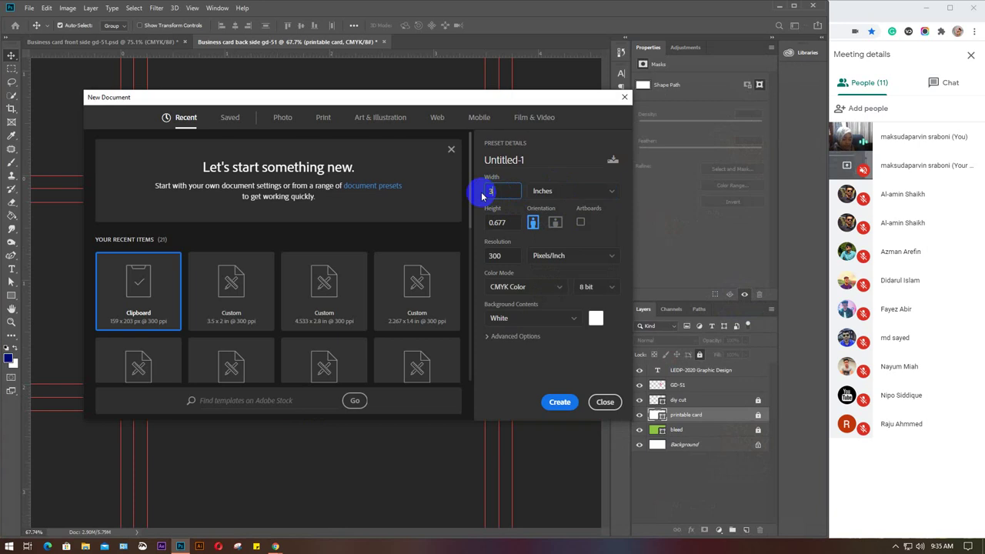
text(.25)
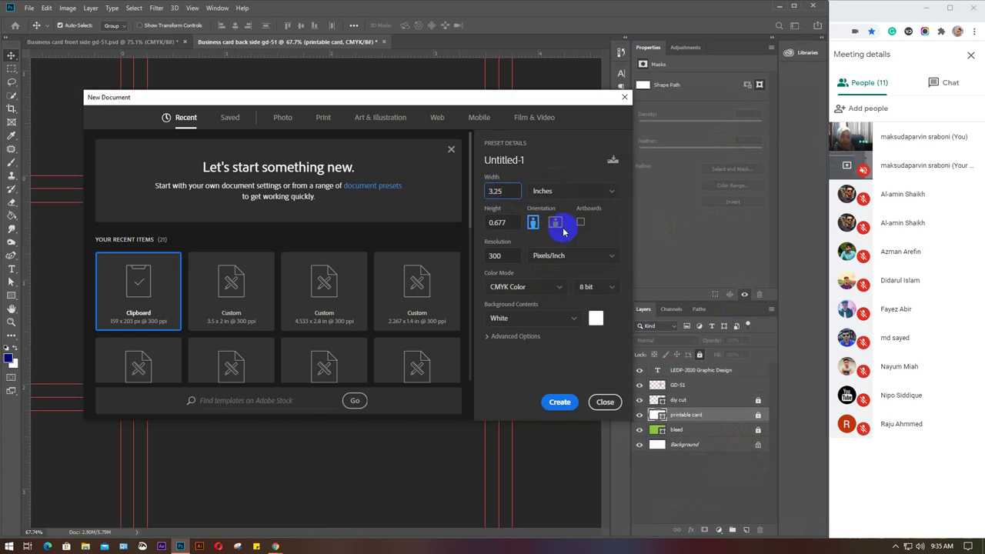
click(499, 222)
text(1.75)
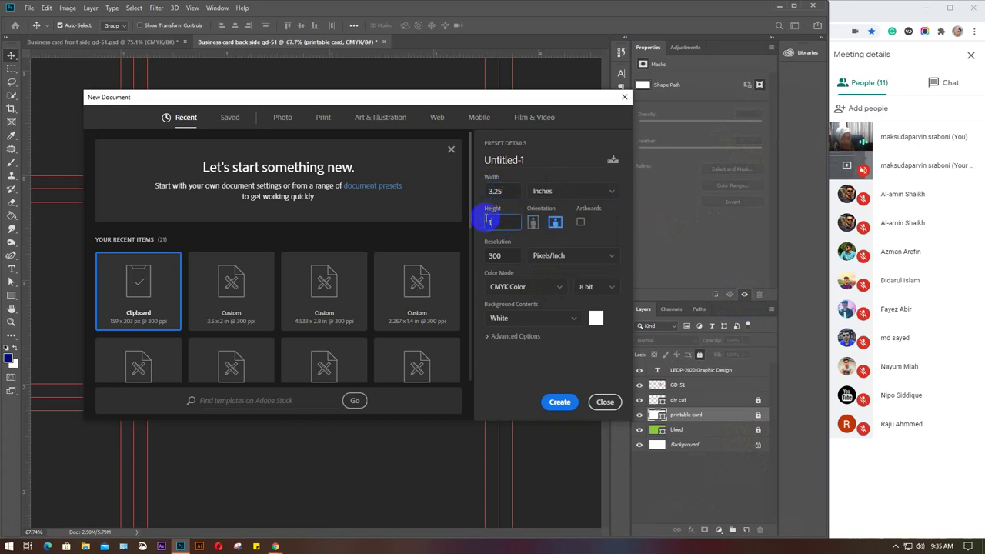
click(558, 401)
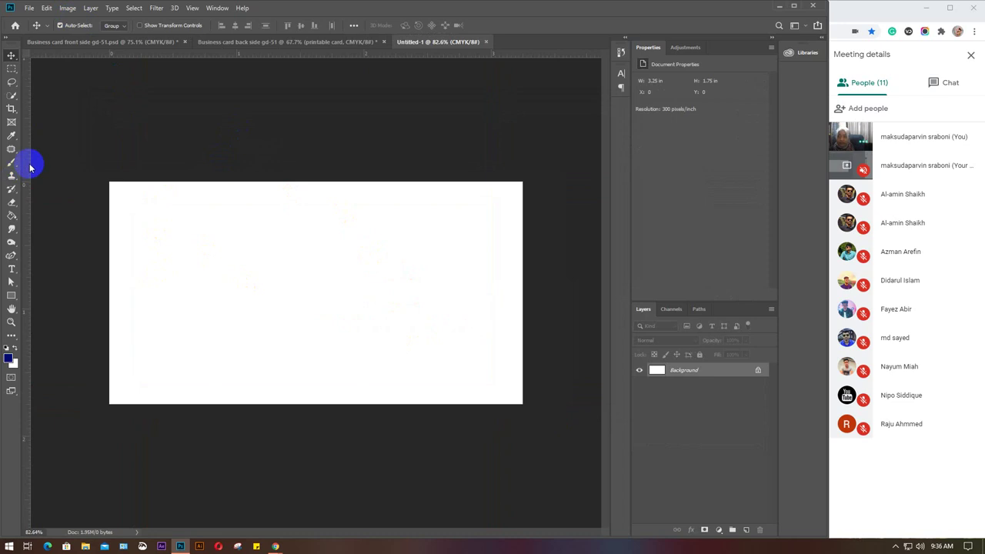
Place guides on the left, top, right and bottom edges of the 3.25 × 1.75 in canvas.
drag(26, 160, 109, 162)
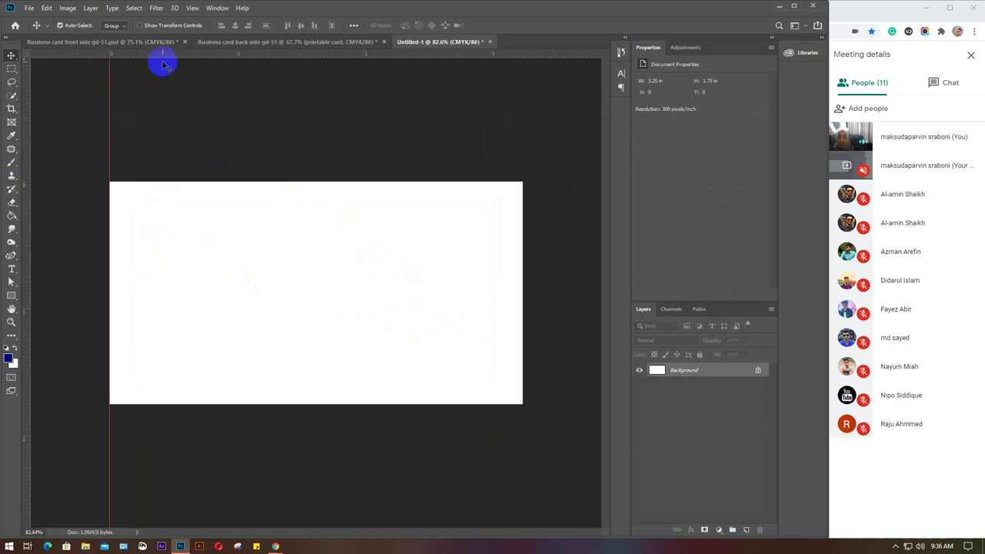
drag(161, 54, 160, 182)
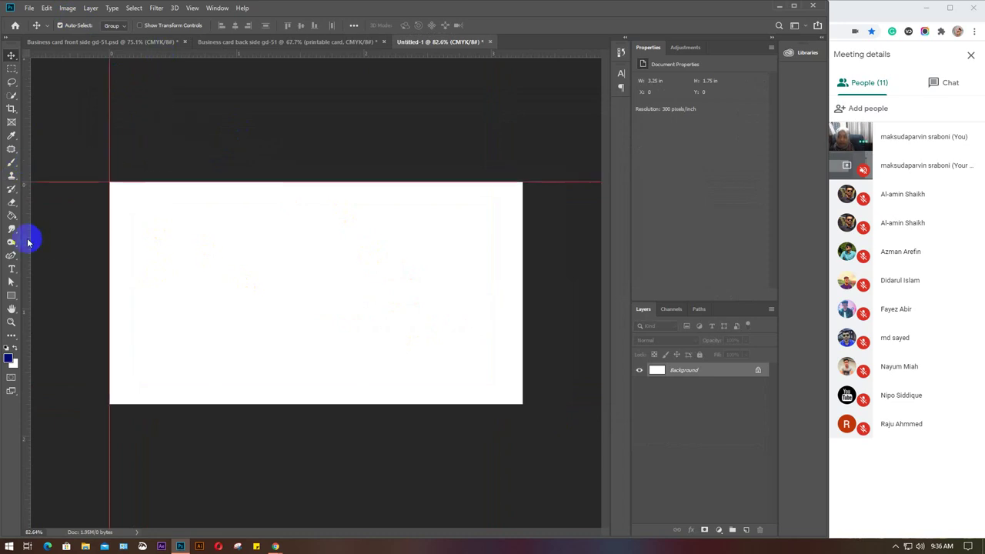
drag(26, 240, 522, 271)
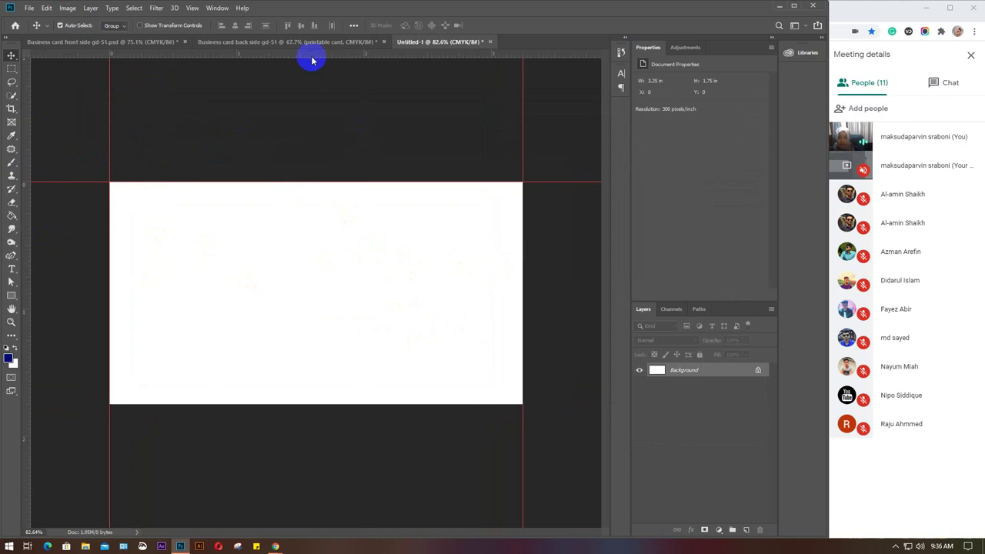
drag(308, 57, 318, 404)
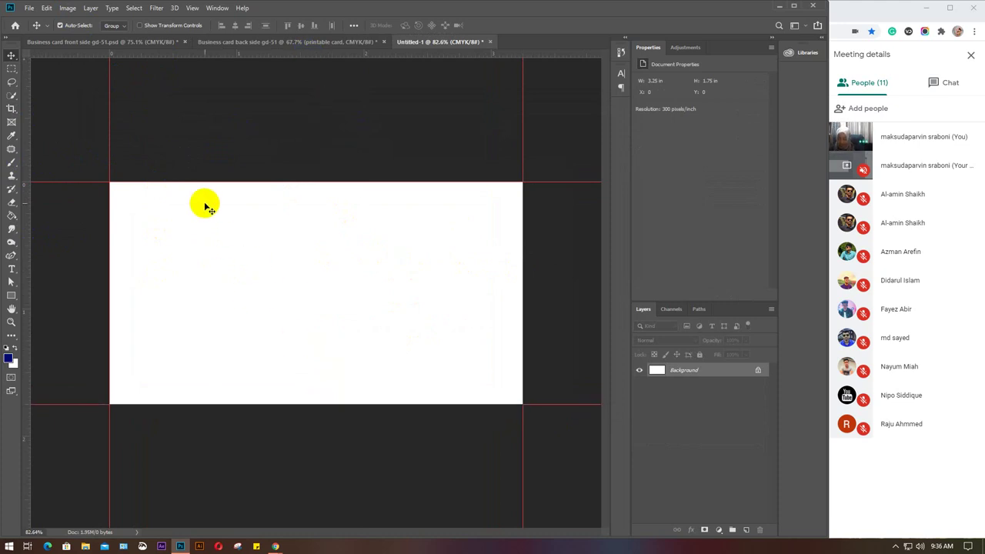
Enlarge the canvas by 0.25 in in width and height to 3.5 × 2 in.
key(ctrl+alt+c)
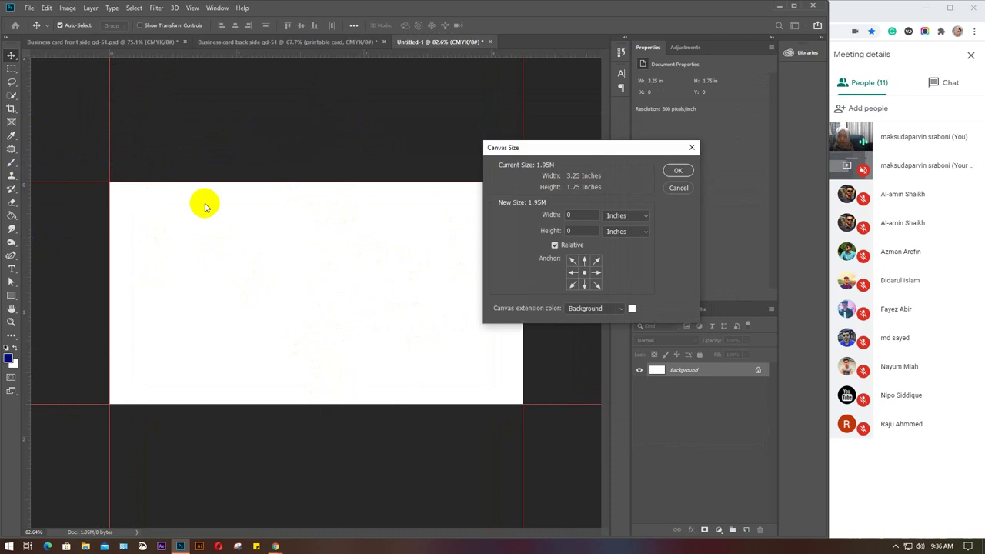
click(592, 215)
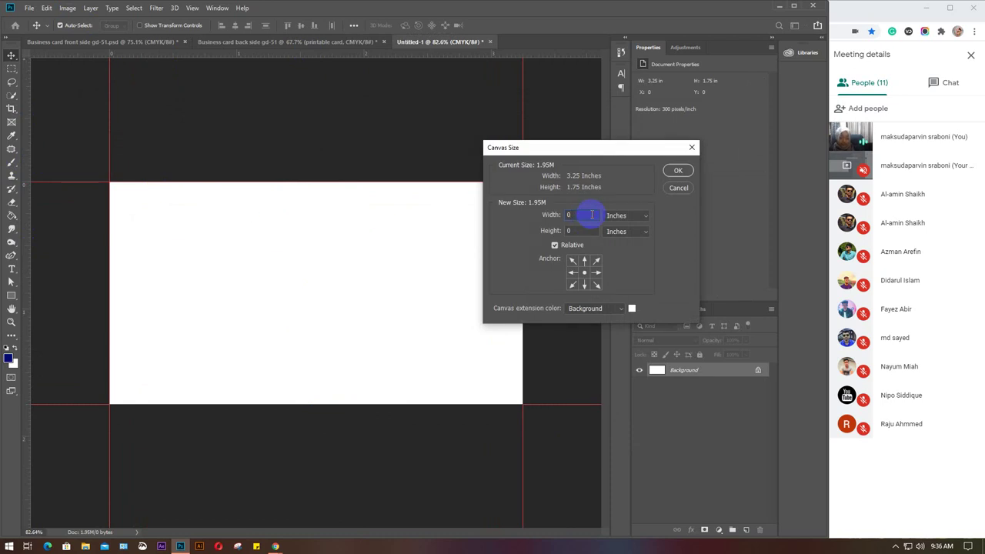
text(.25)
click(585, 231)
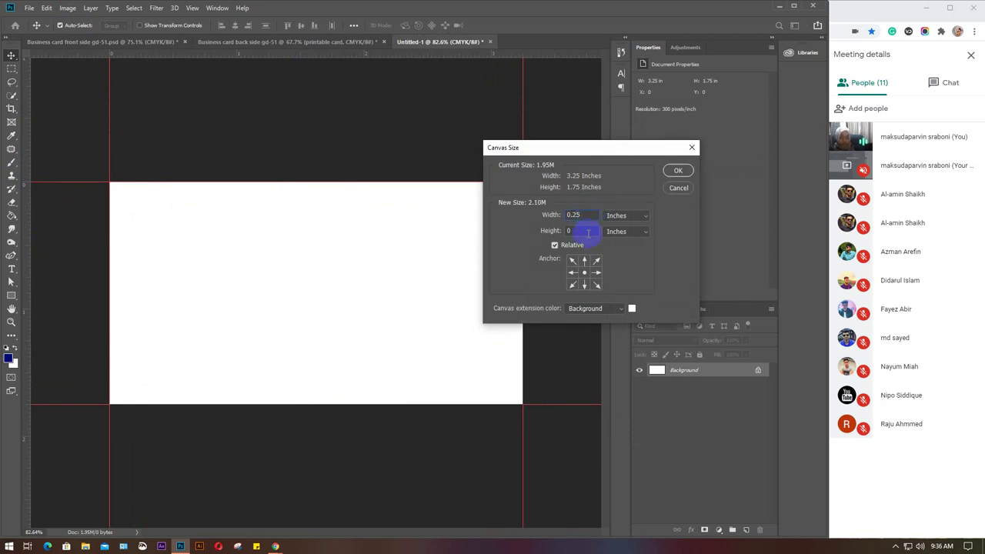
key(BackSpace)
text(.25)
click(677, 171)
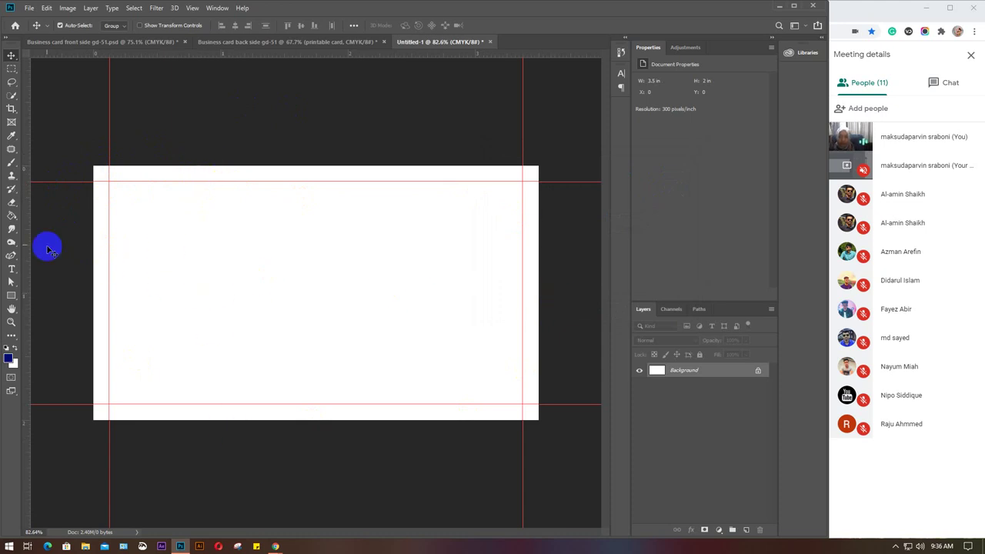
Add guides at the new left, right and top canvas edges.
drag(26, 223, 92, 222)
drag(26, 223, 536, 283)
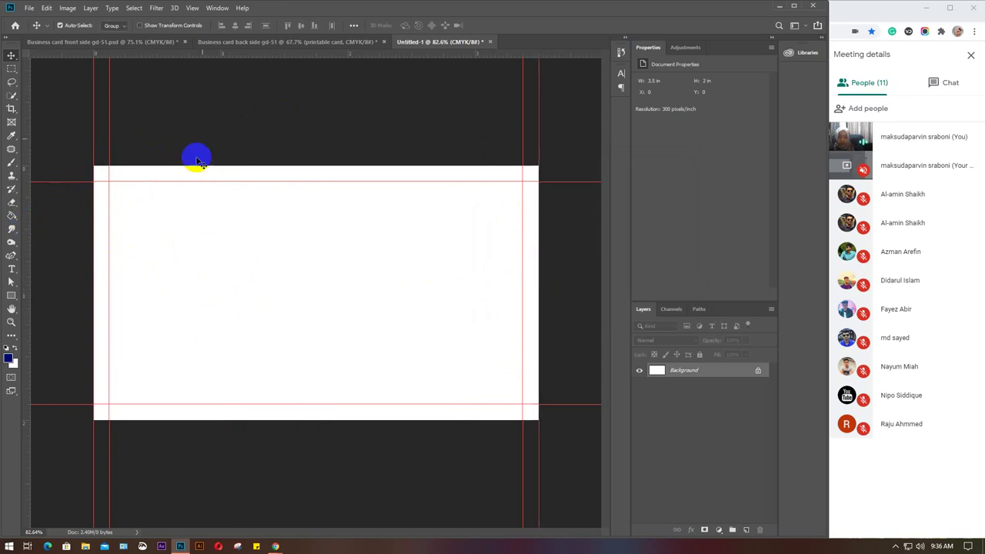
drag(214, 54, 221, 424)
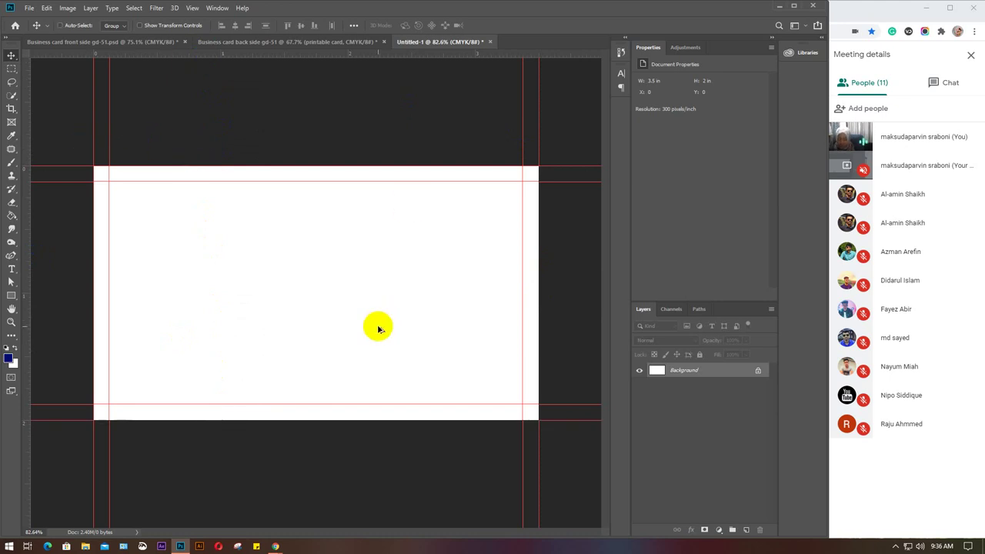
Extend Untitled-1 by 0.25 in with a yellow border to 3.75 × 2.25 in, then return to the back side.
key(ctrl+alt+c)
click(595, 216)
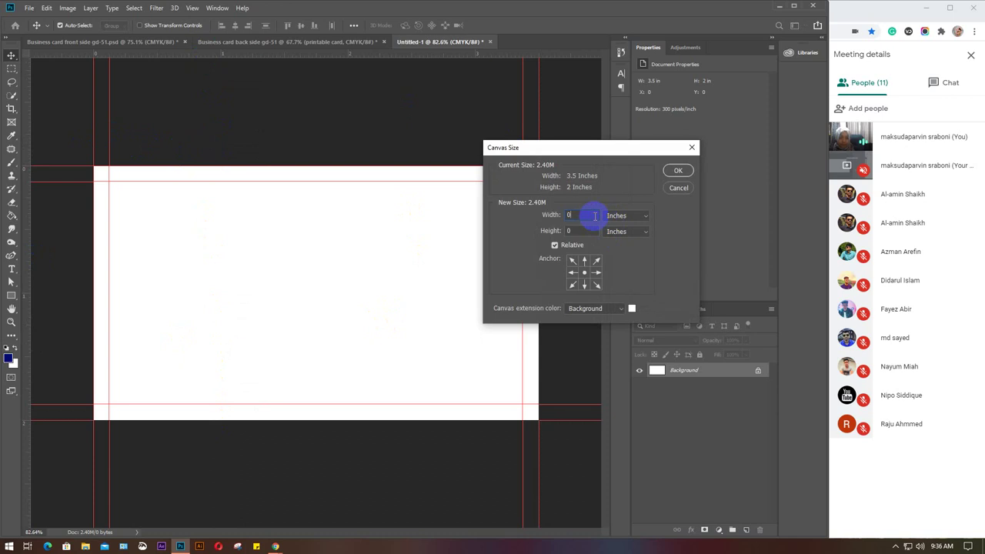
text(.25)
click(594, 231)
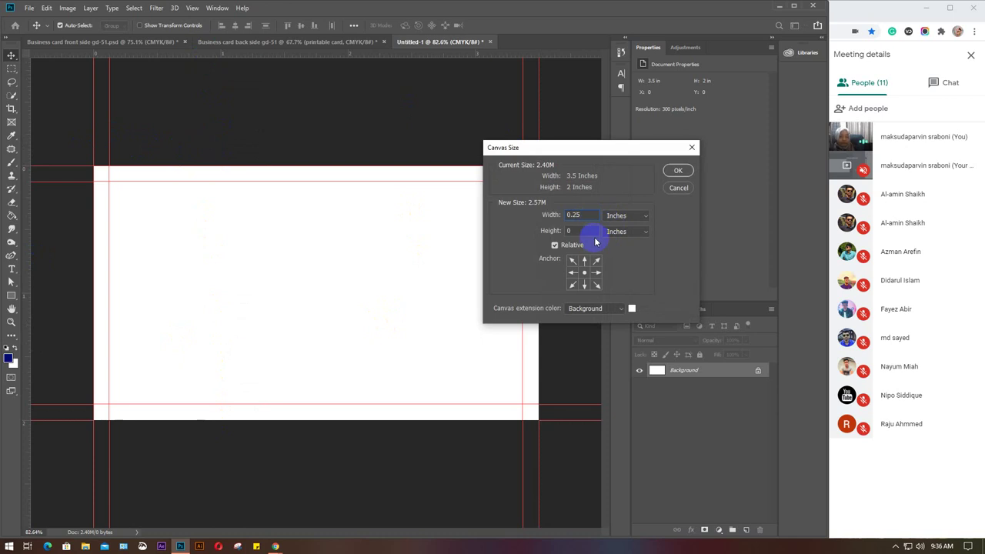
text(.25)
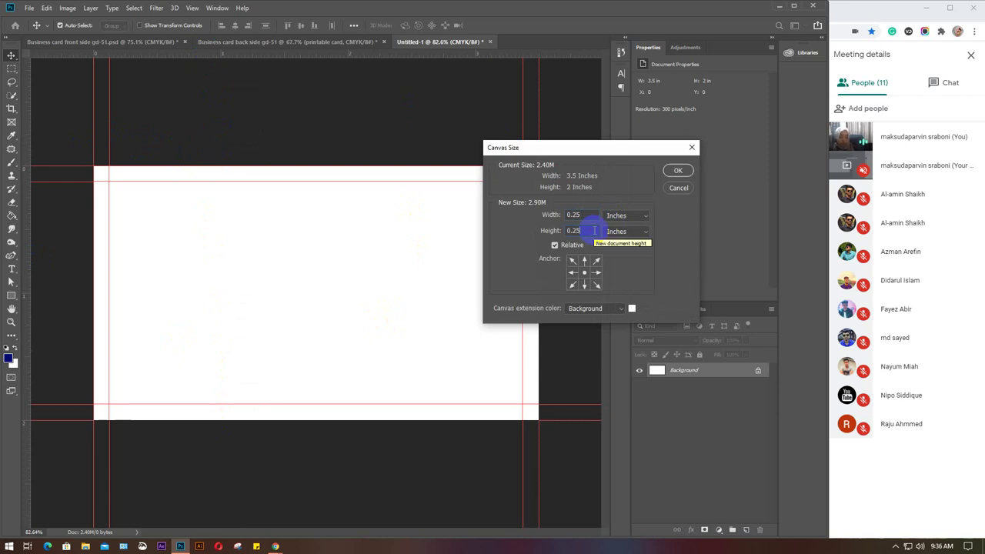
click(632, 308)
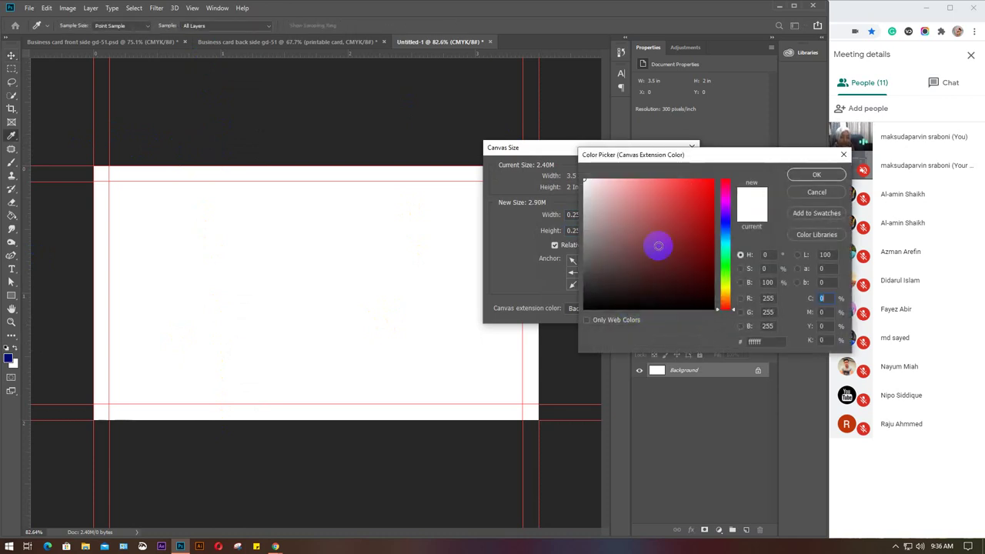
drag(656, 244, 726, 158)
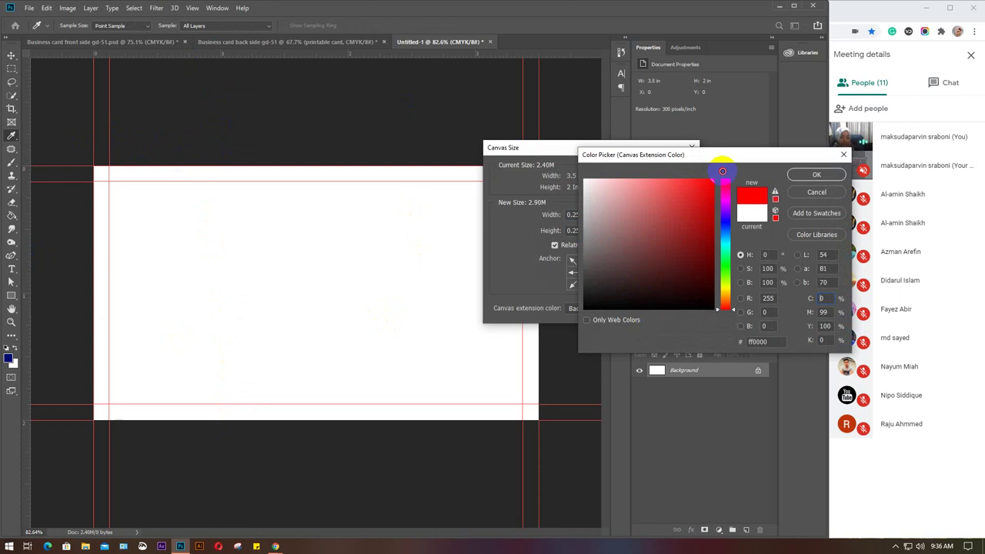
click(725, 288)
click(806, 179)
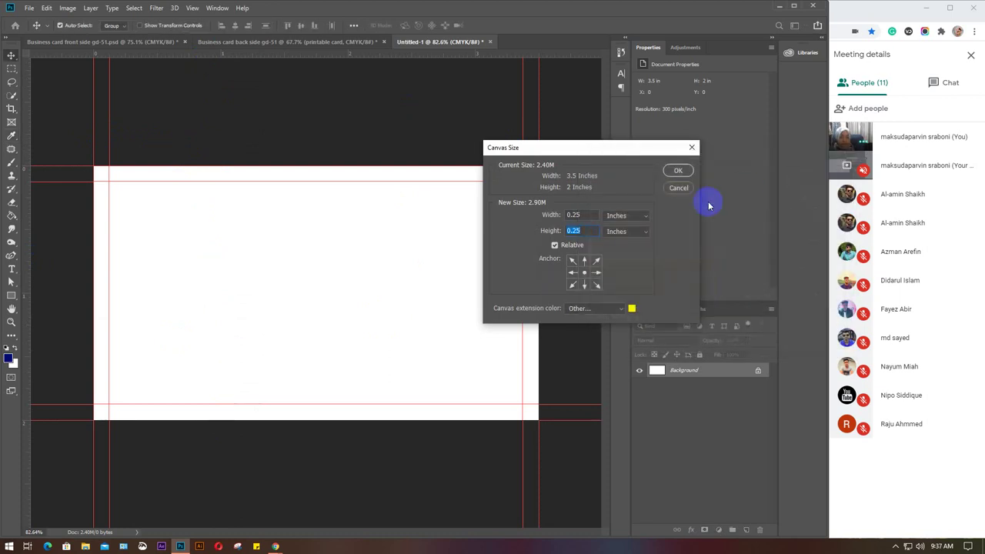
click(673, 175)
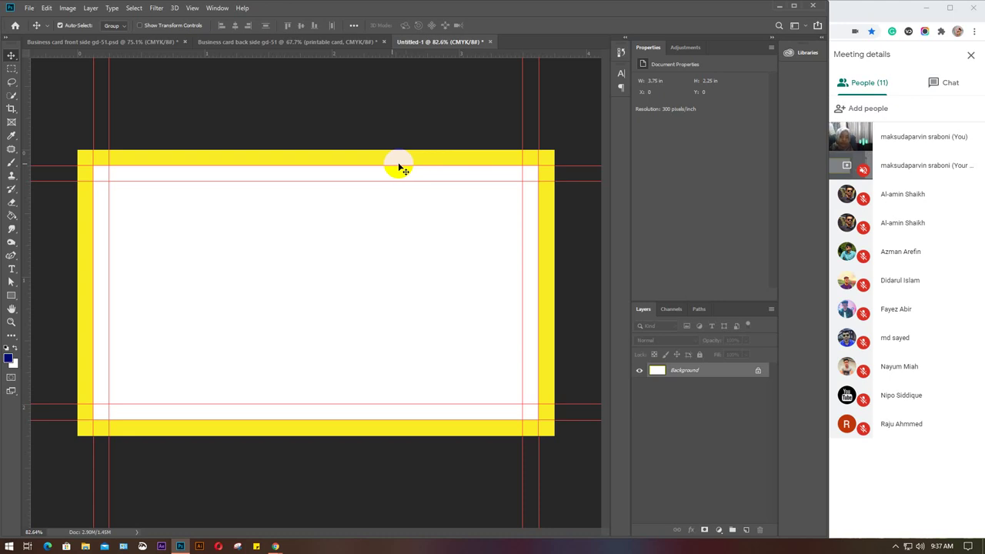
click(273, 43)
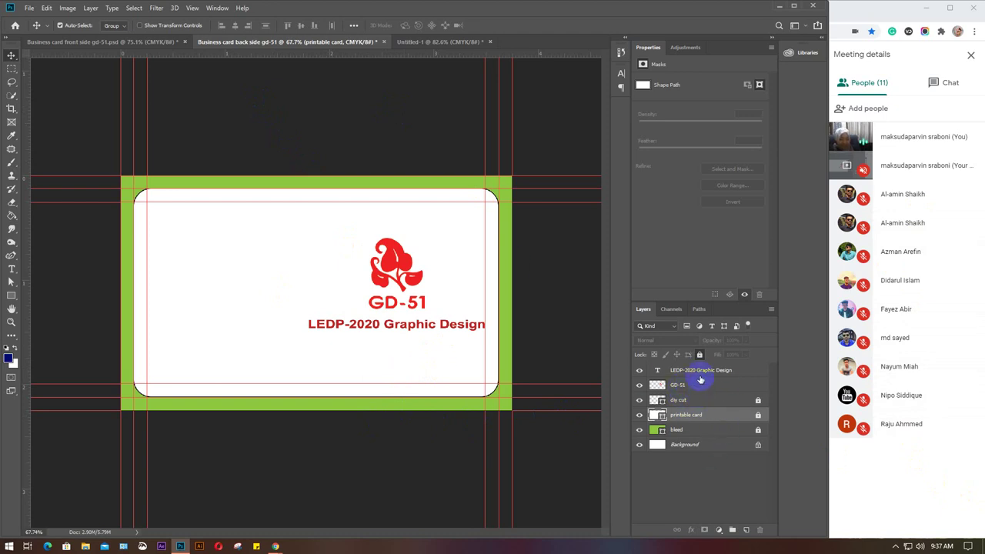
Hide the GD-51 logo and LEDP-2020 Graphic Design text layers on the back side.
click(699, 385)
click(639, 384)
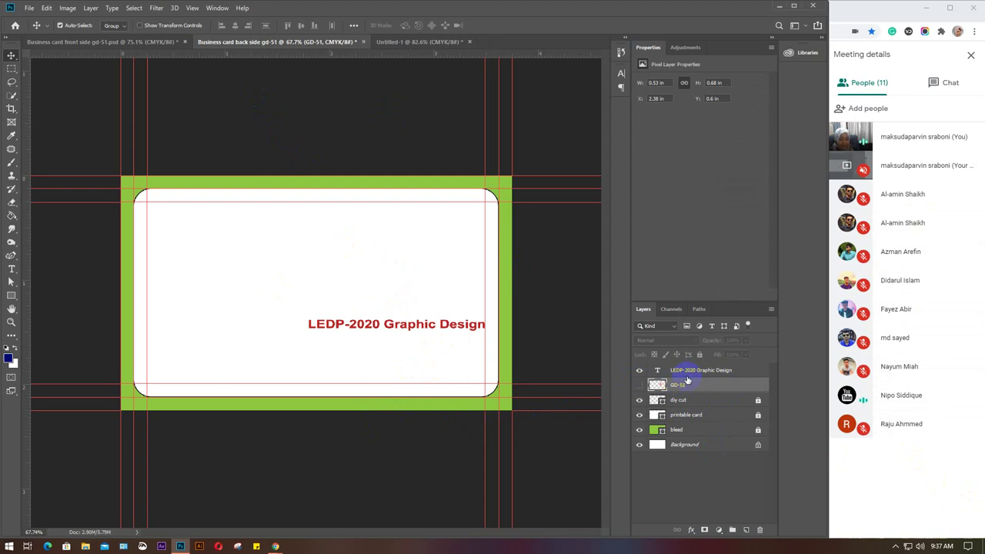
click(690, 371)
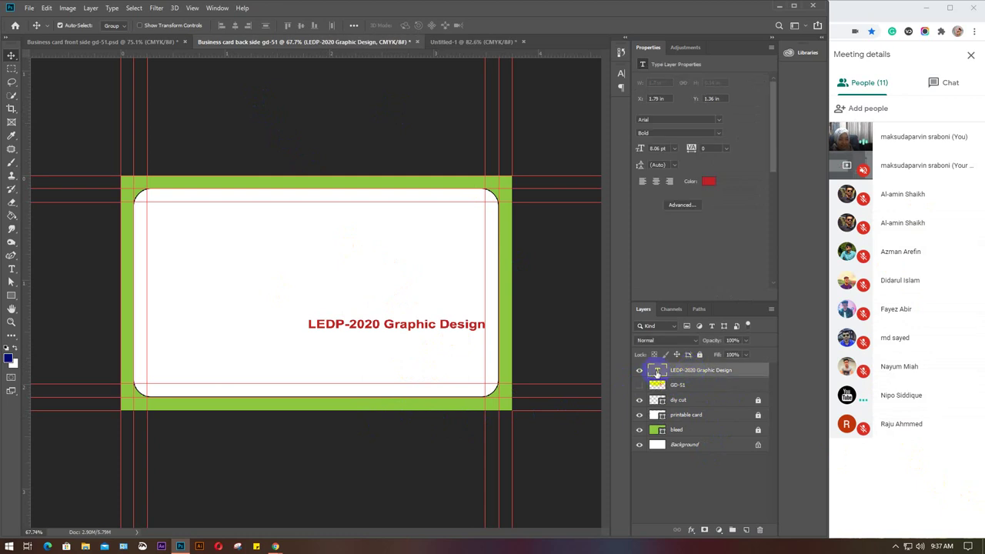
click(637, 370)
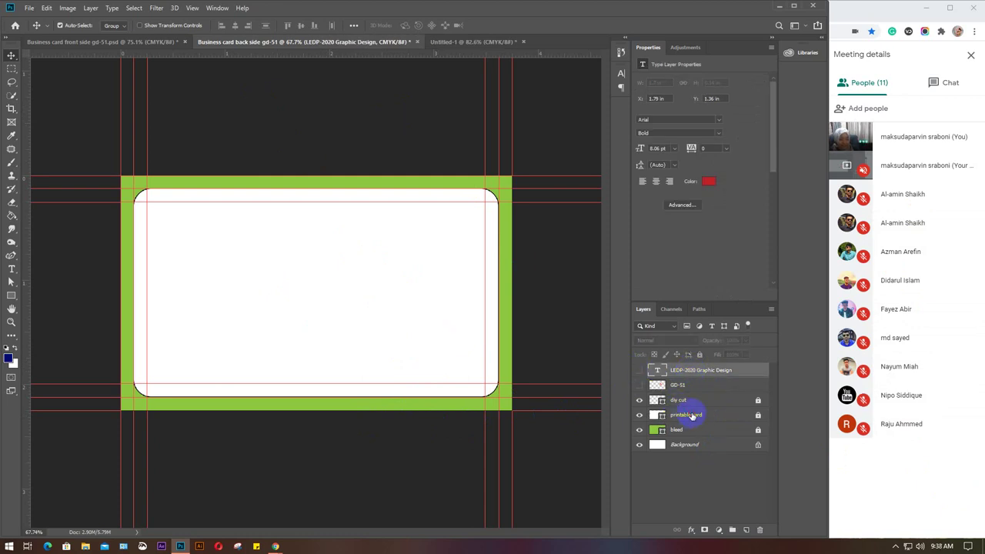
click(692, 416)
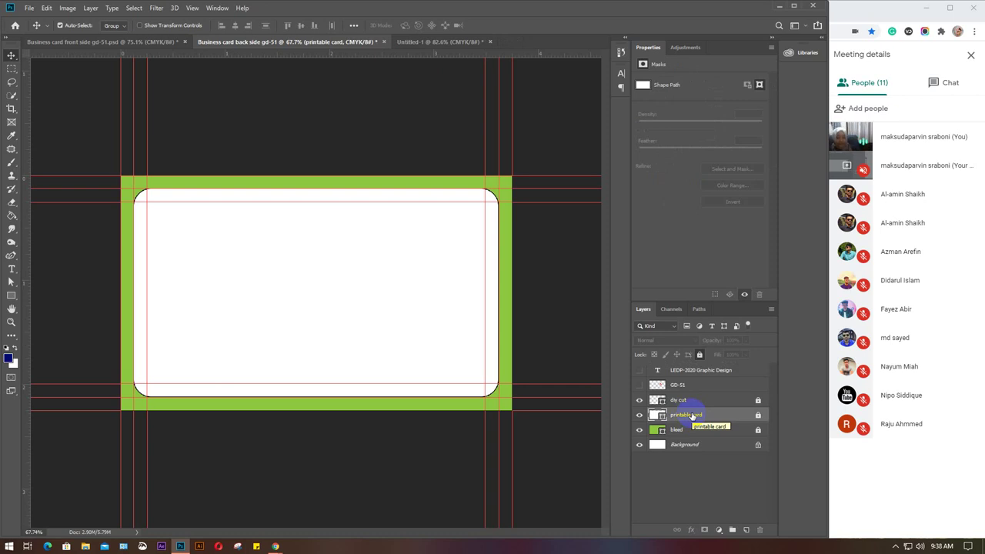
Copy the triangle shape group from the front-side card into the back-side document.
click(110, 42)
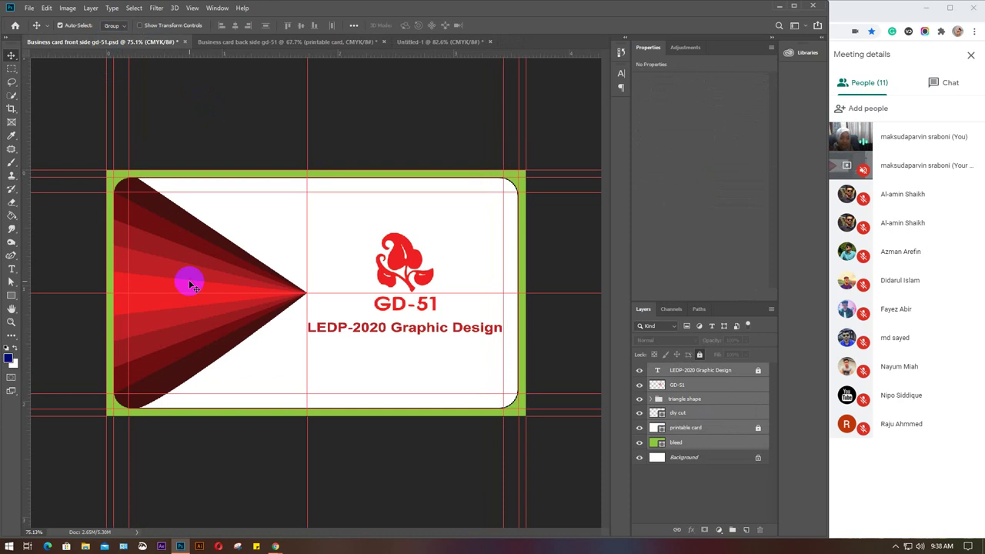
click(719, 384)
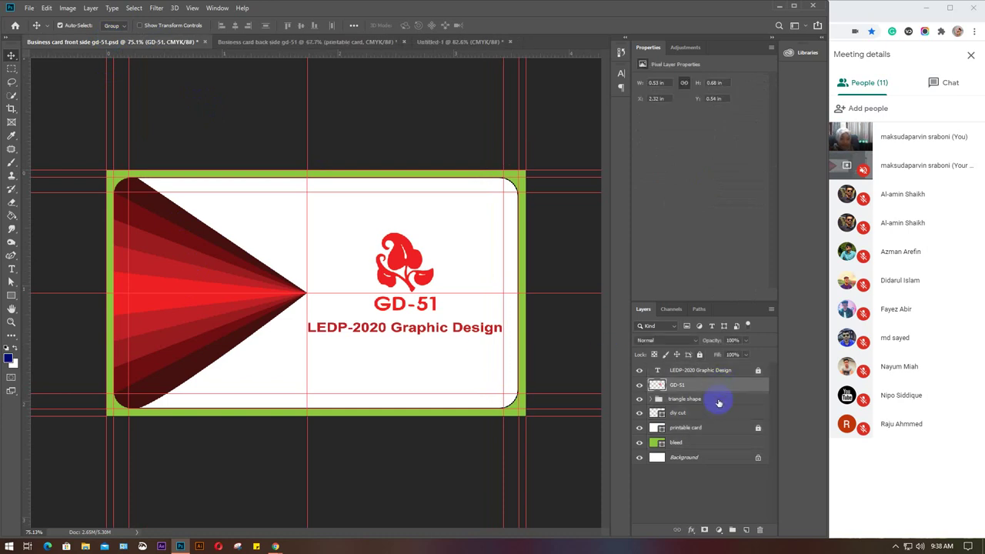
click(718, 400)
drag(226, 304, 308, 299)
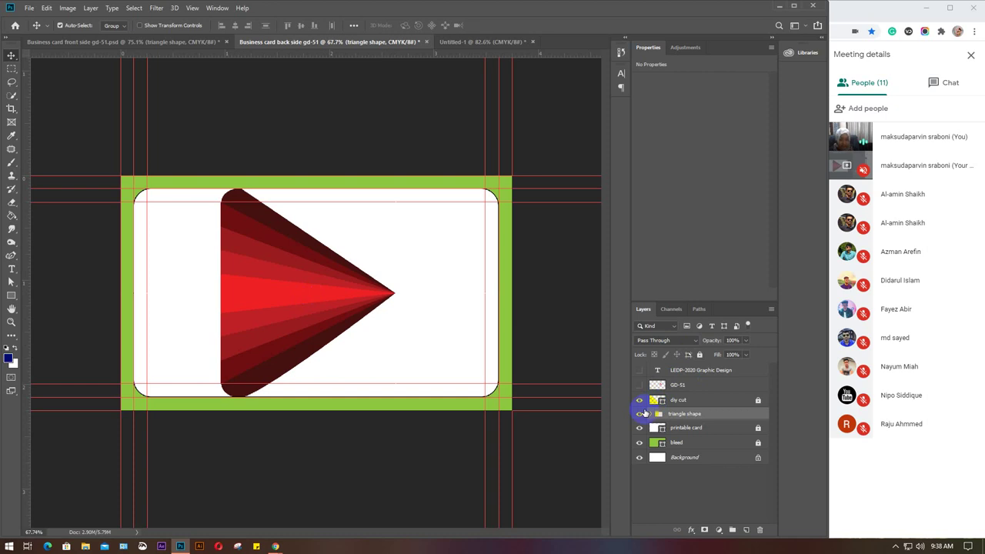
Unlock the printable card layer and open its fill colour picker.
click(691, 429)
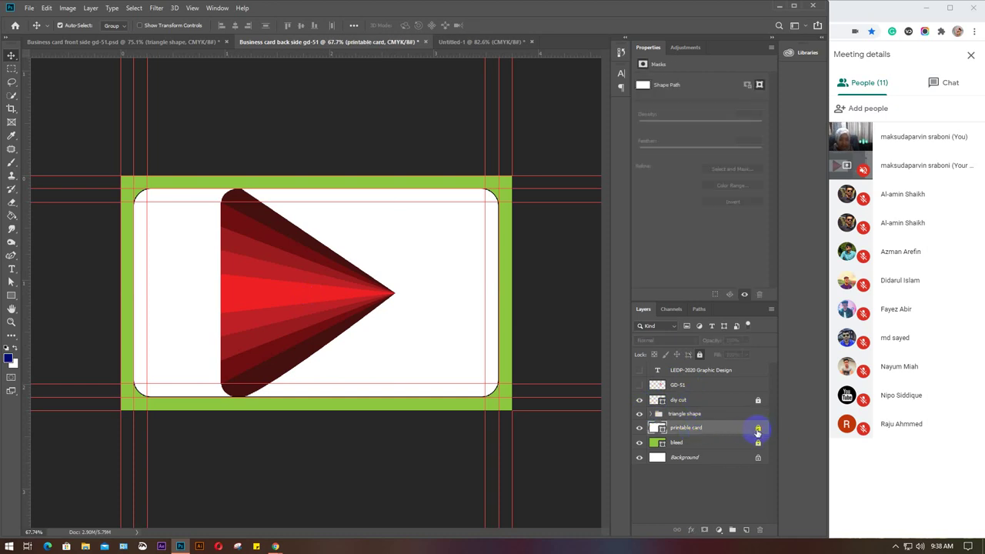
click(758, 429)
click(659, 430)
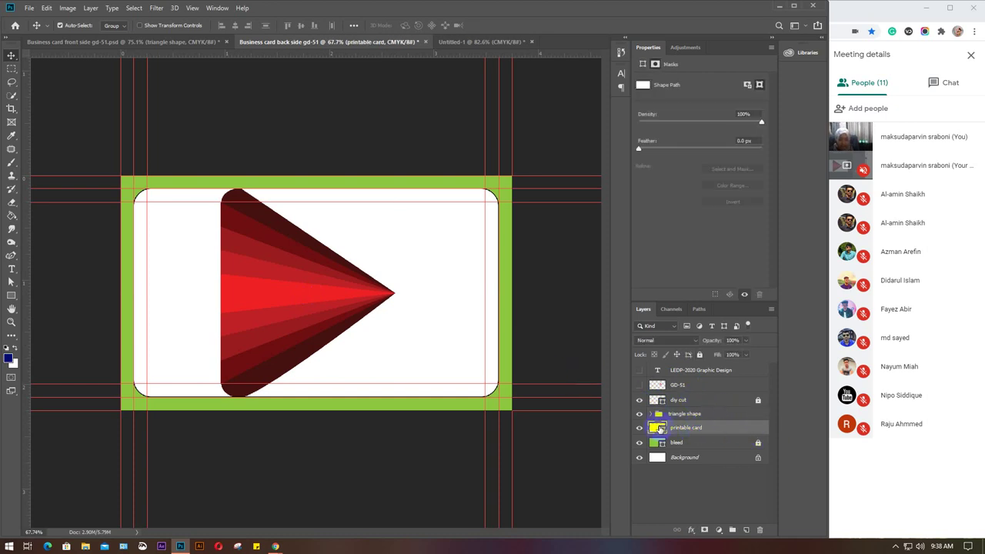
double_click(659, 429)
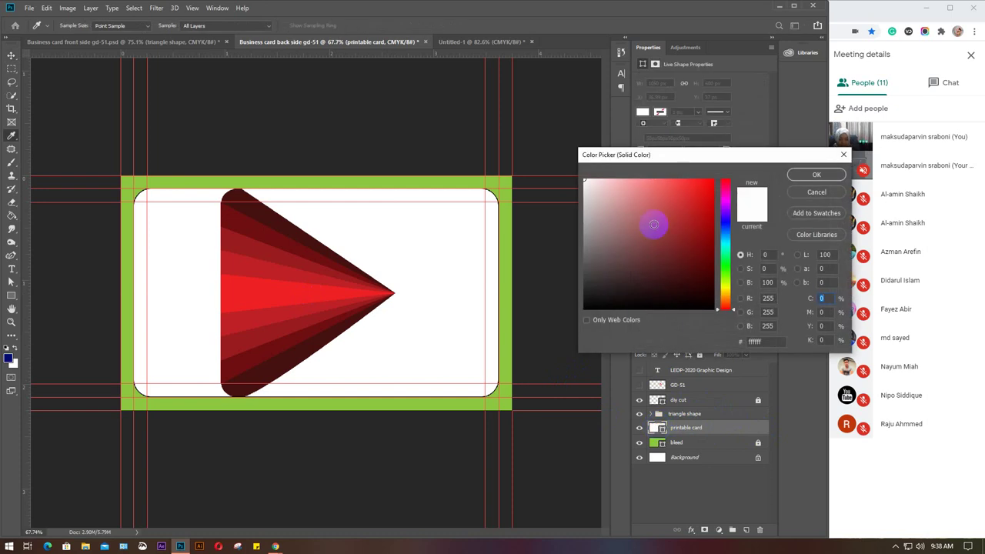
Sample bright and dark stripe reds from the triangle fan to compare card fill shades.
click(269, 288)
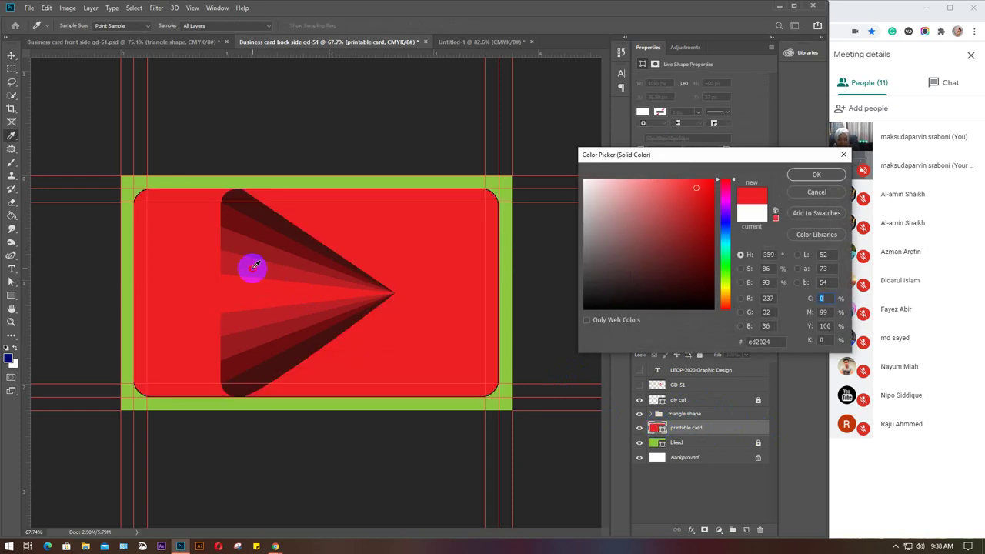
click(254, 268)
click(246, 286)
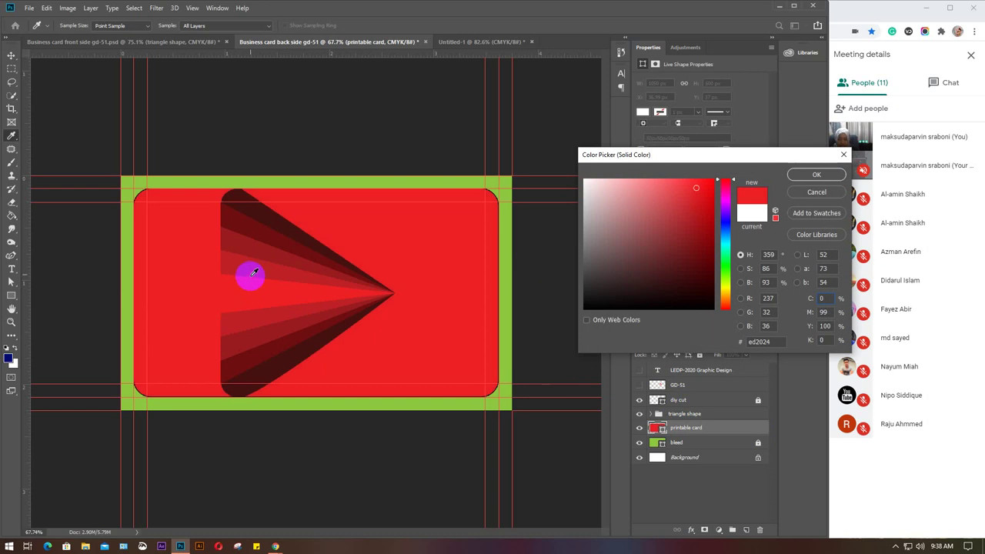
click(251, 269)
click(252, 243)
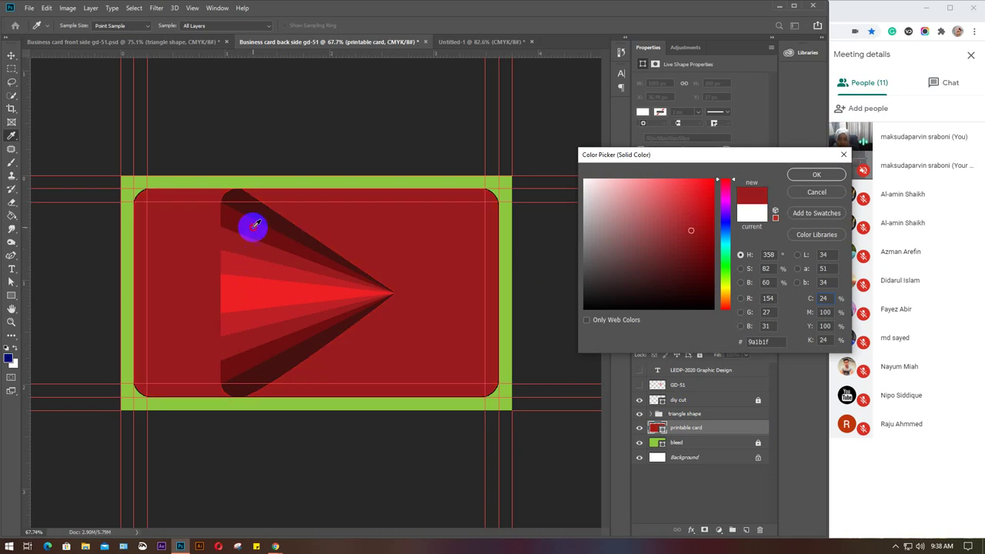
click(255, 221)
click(258, 208)
click(253, 287)
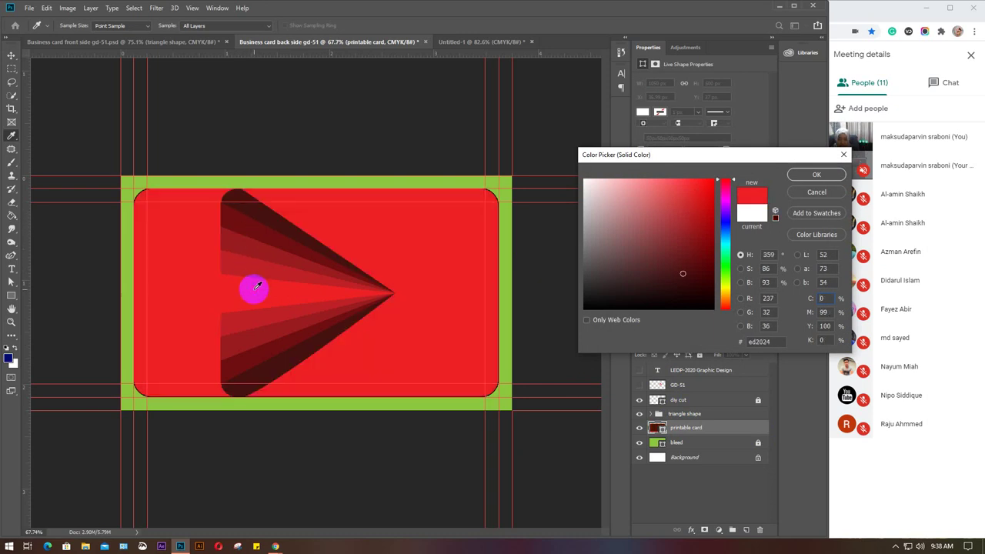
click(257, 259)
click(259, 241)
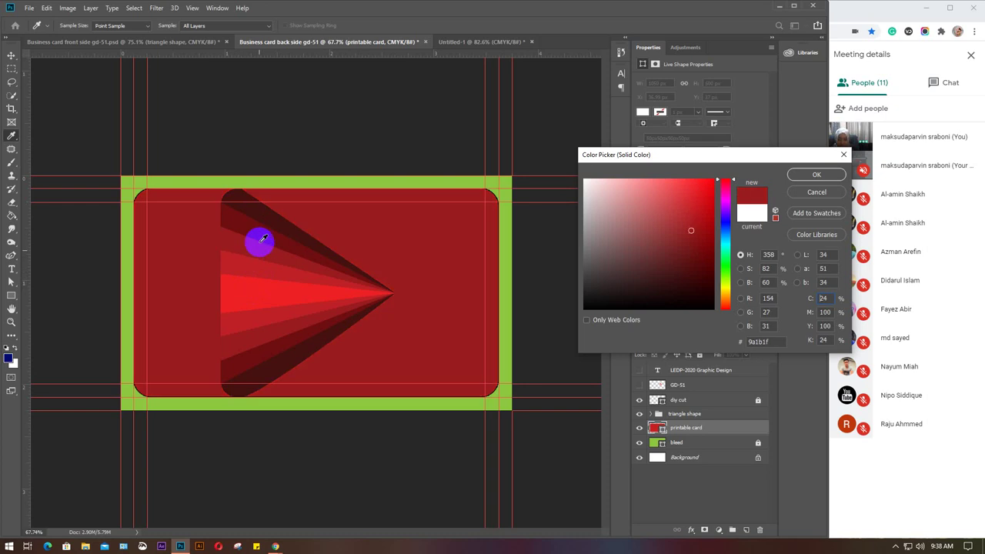
click(260, 225)
Fine-tune the shade, settle on dark red 9a1b1f, and confirm the card fill.
drag(262, 233, 711, 231)
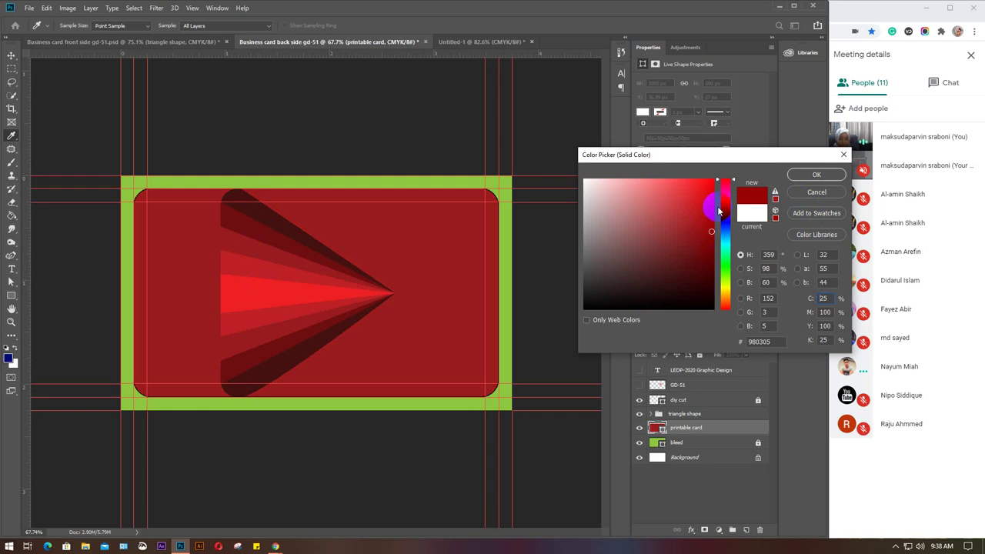
click(712, 213)
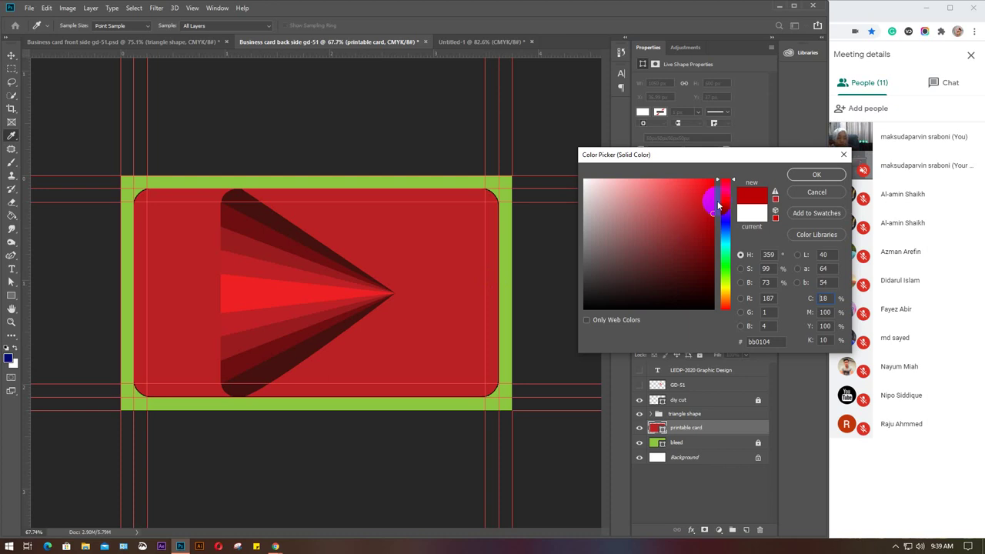
click(712, 220)
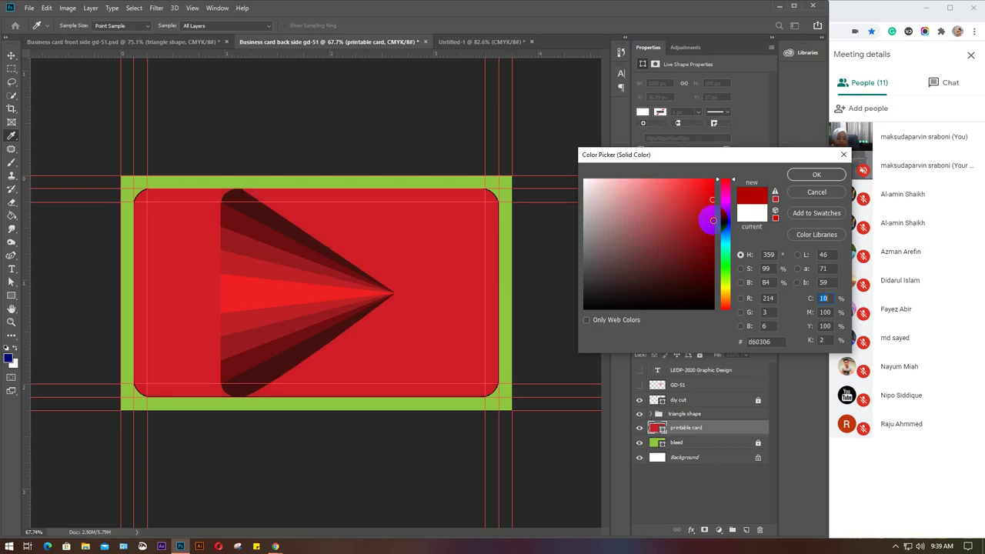
click(246, 245)
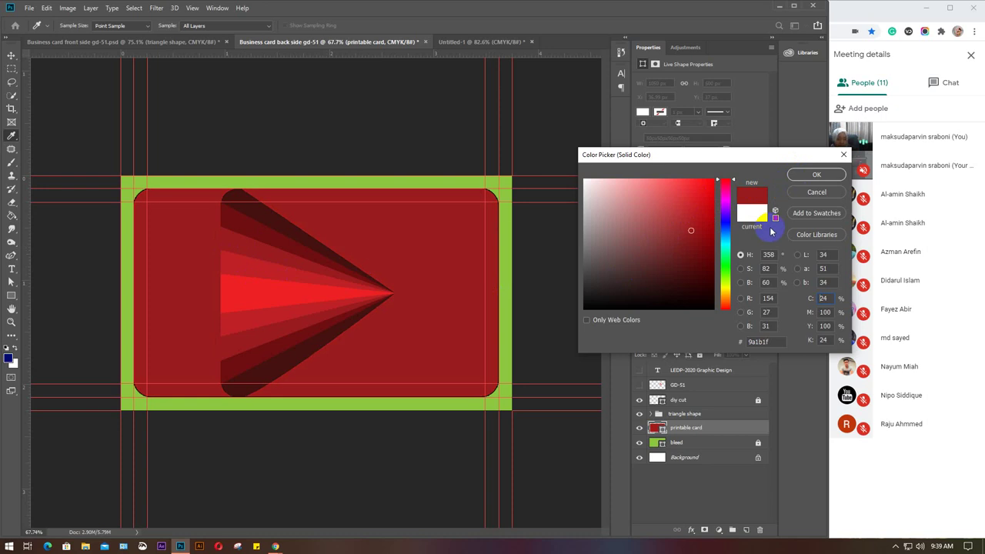
click(816, 175)
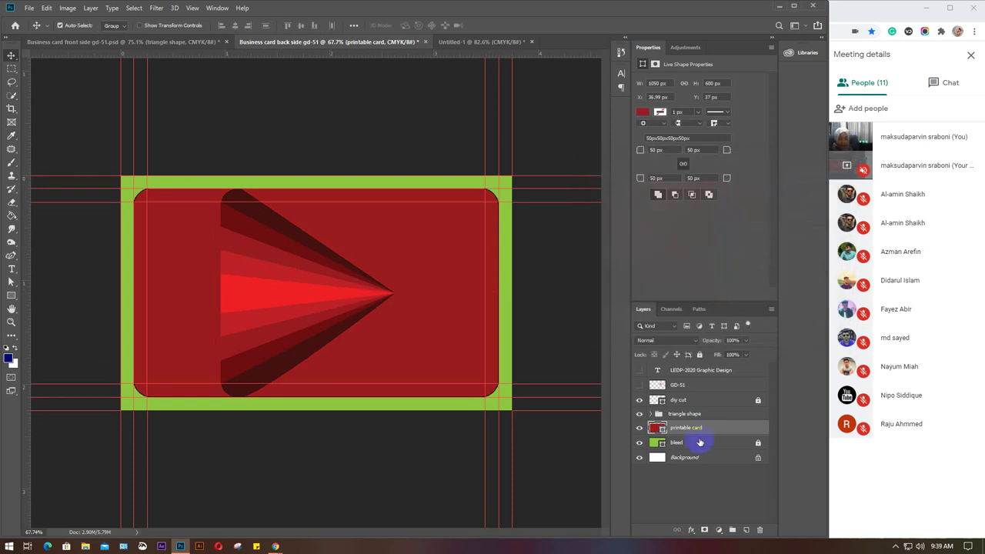
Relock the card layer, flip the triangle fan horizontally, and move it against the right edge.
click(700, 355)
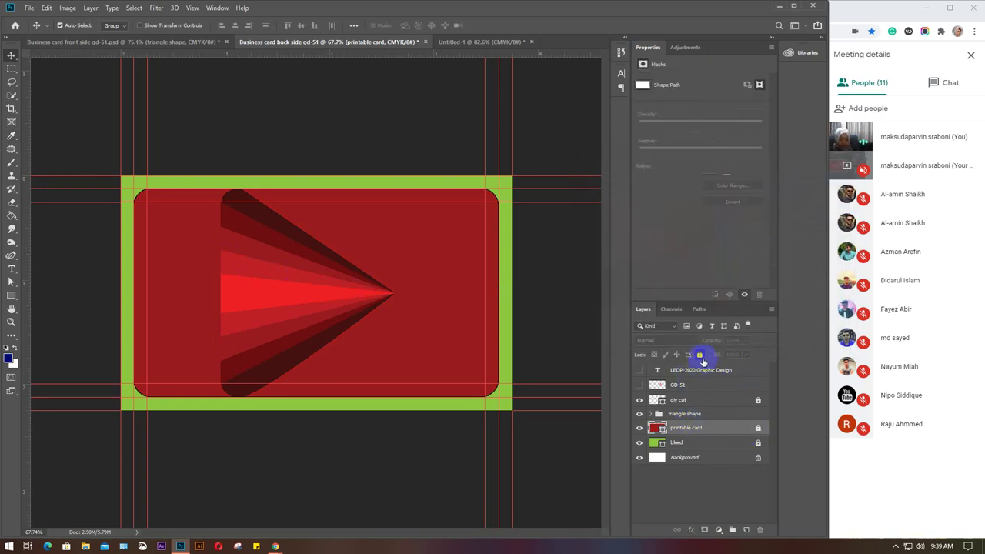
click(696, 414)
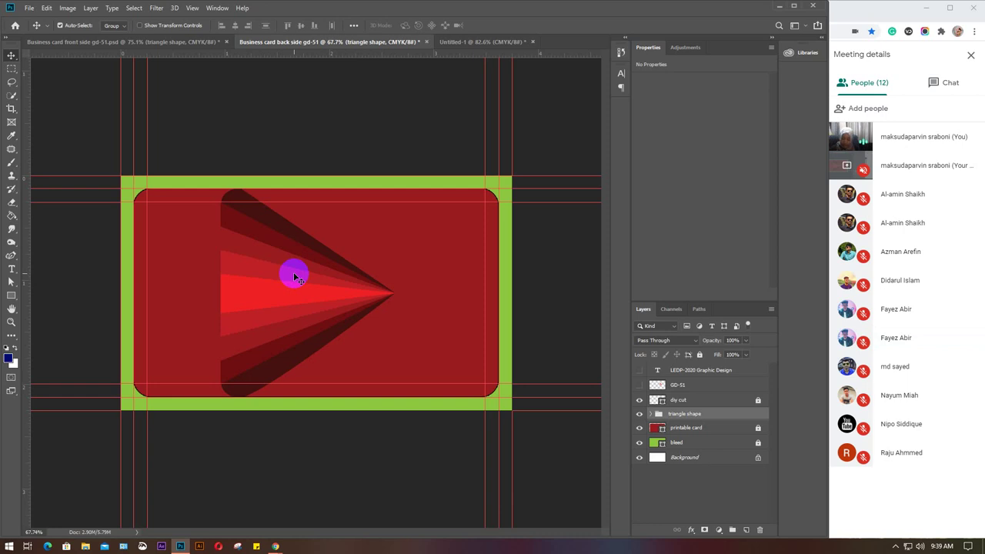
key(ctrl+t)
right_click(289, 275)
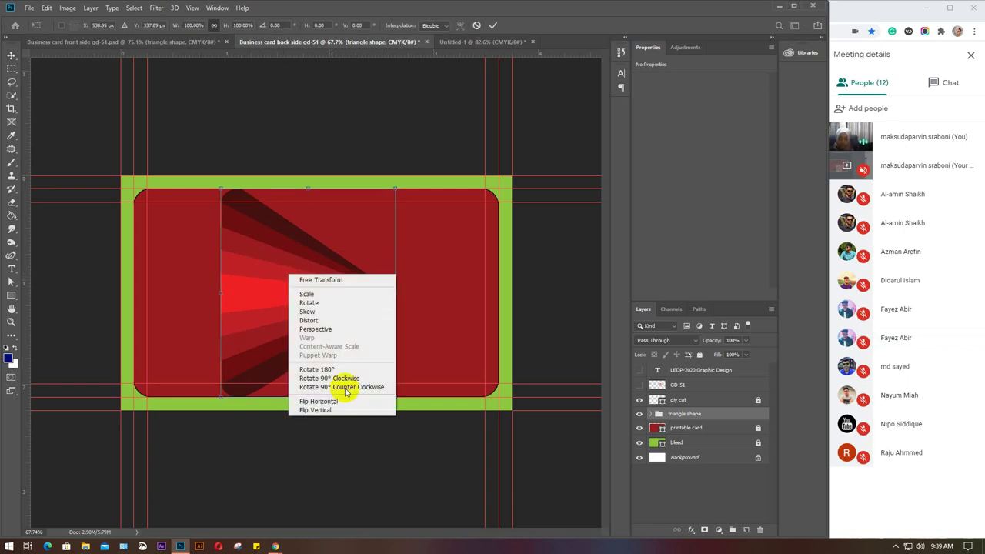
click(325, 403)
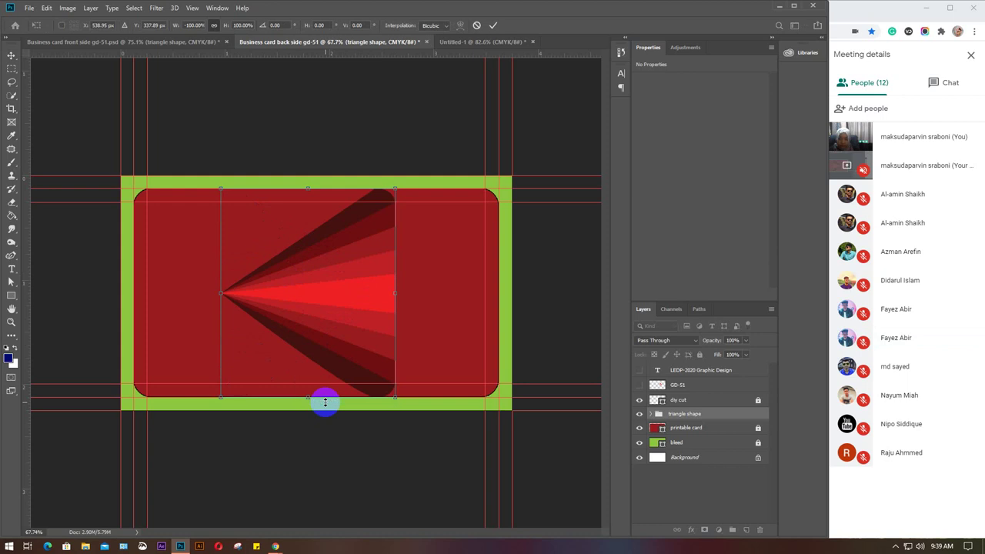
drag(347, 295, 452, 297)
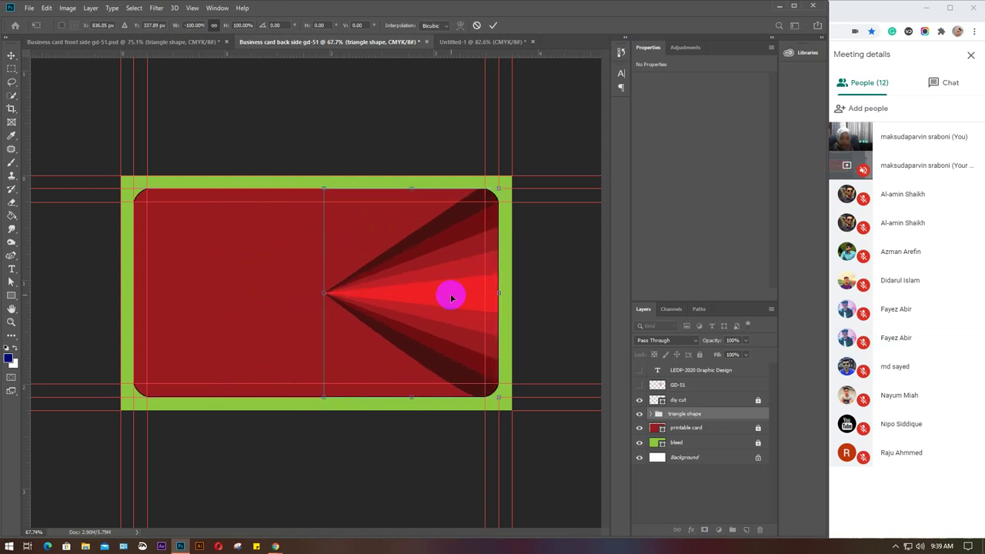
key(Return)
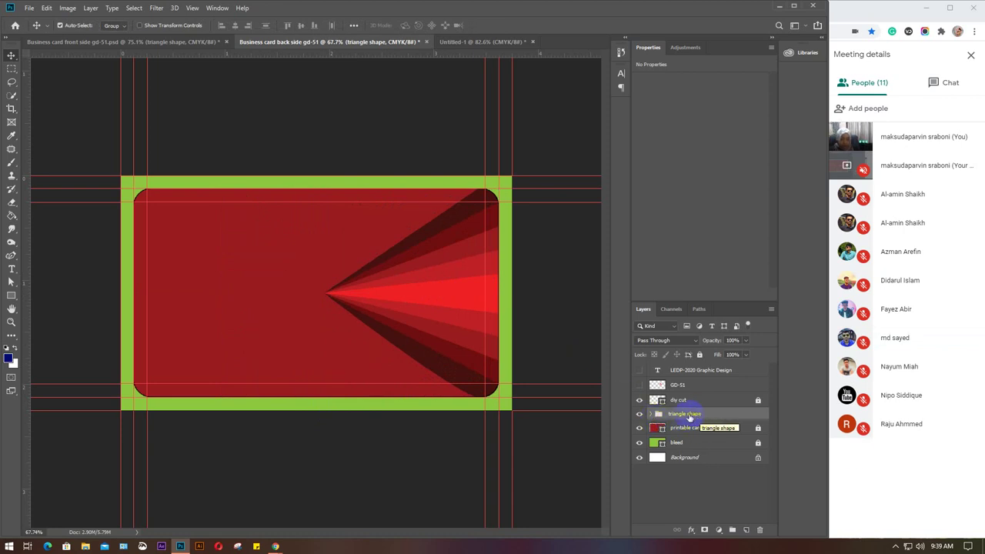
Inspect the triangle group and text layers, deselect all layers, and choose the Horizontal Type tool.
click(651, 414)
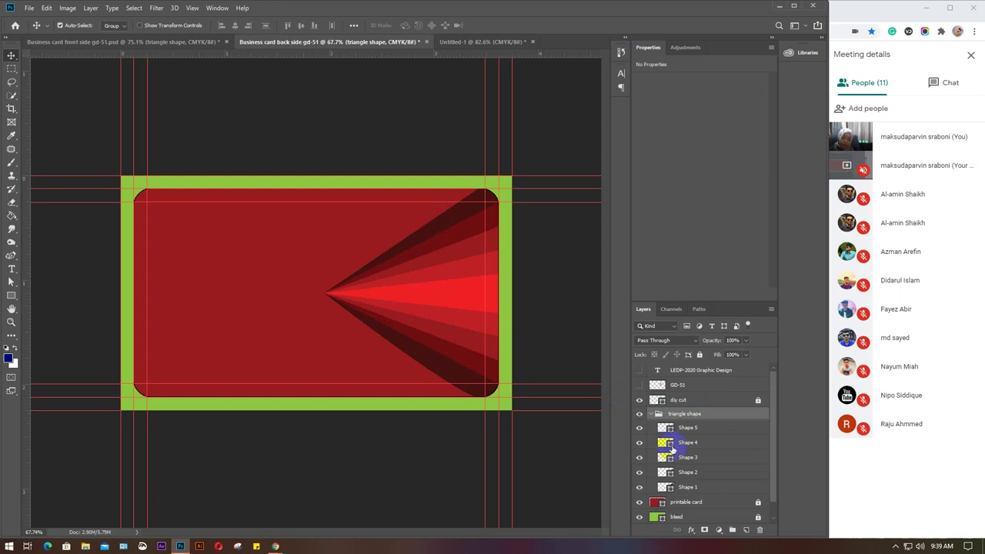
click(651, 415)
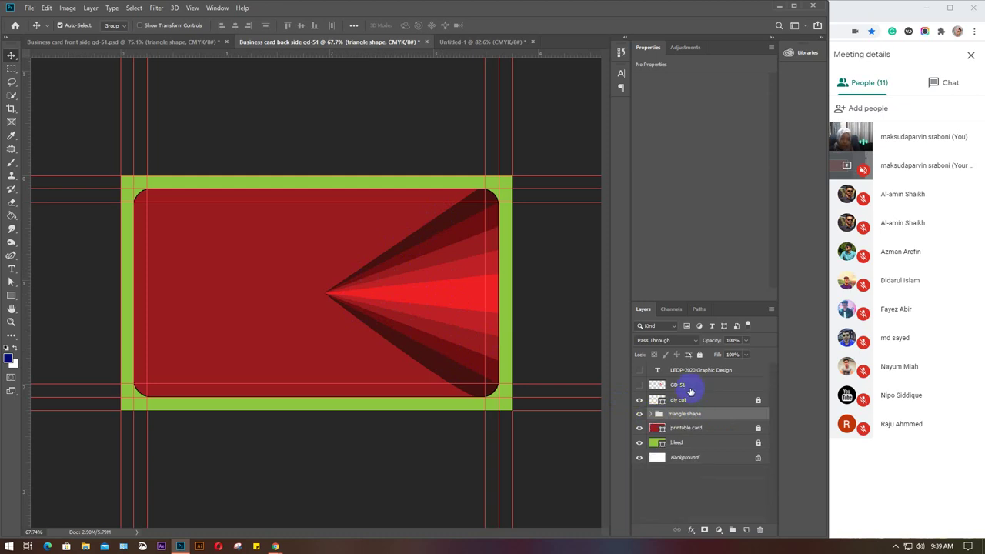
click(688, 386)
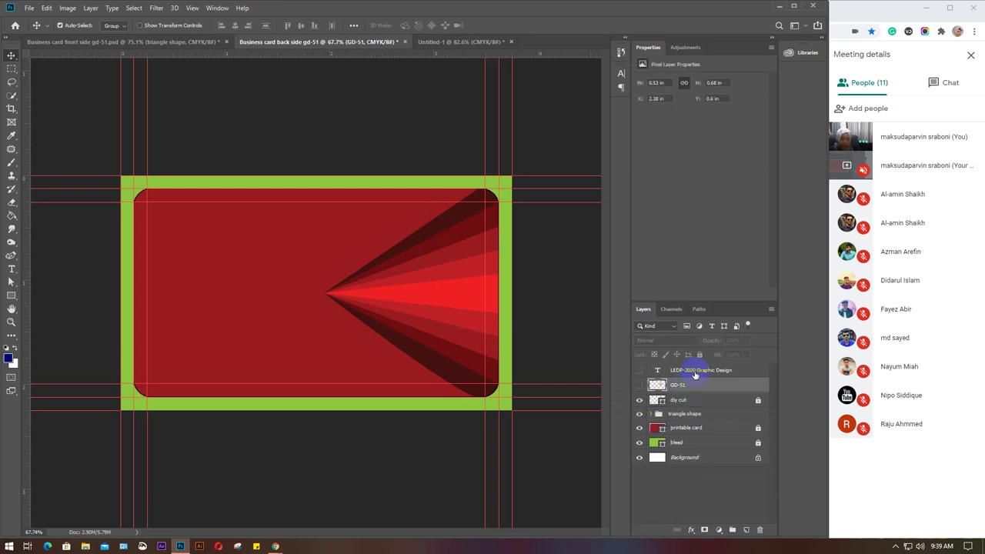
click(694, 372)
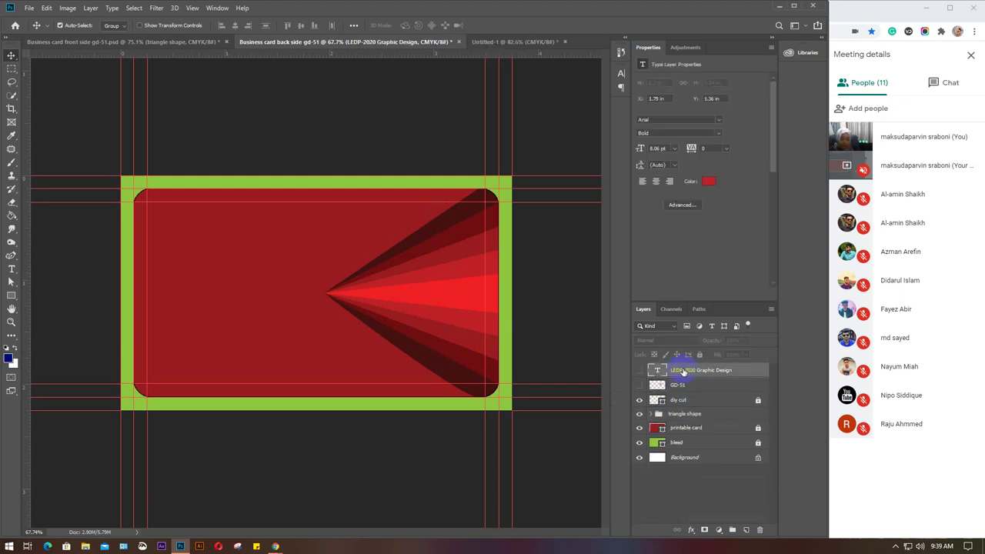
click(236, 296)
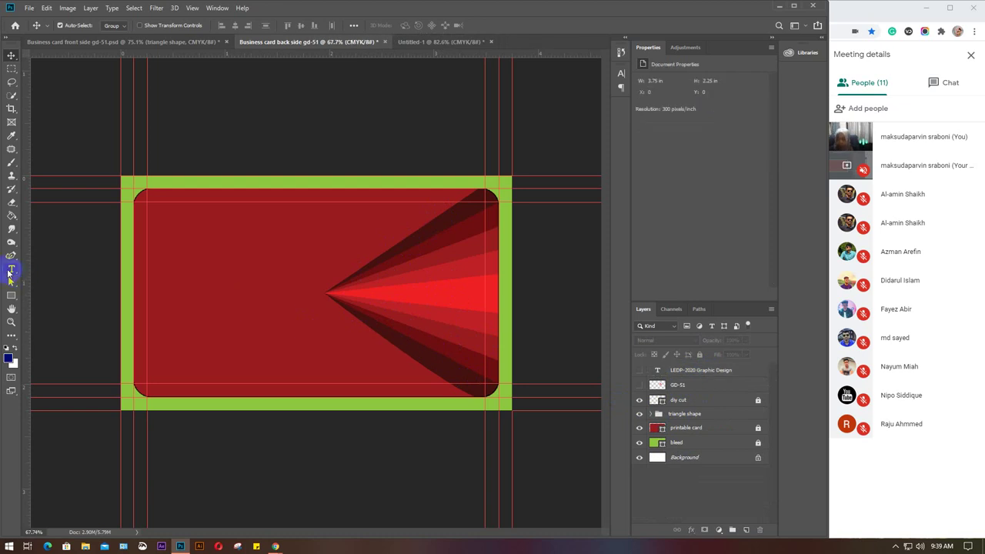
click(11, 269)
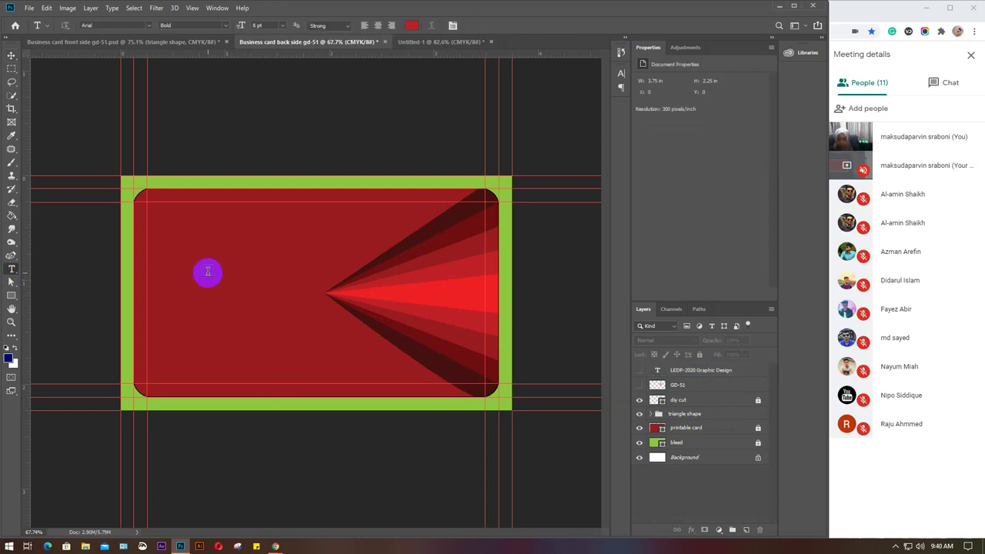
Start a text line left of the triangle fan and type the cardholder's name.
click(208, 271)
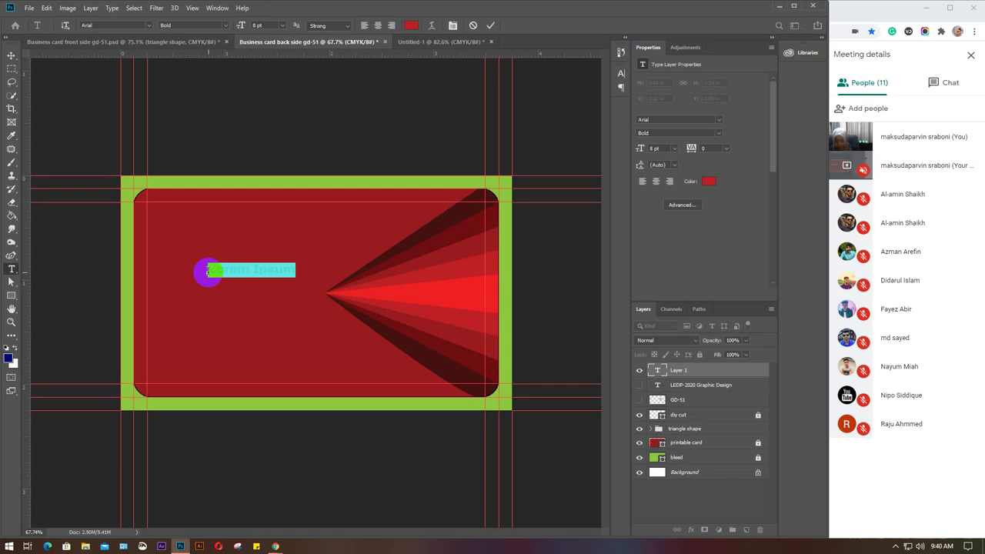
key(ctrl+plus)
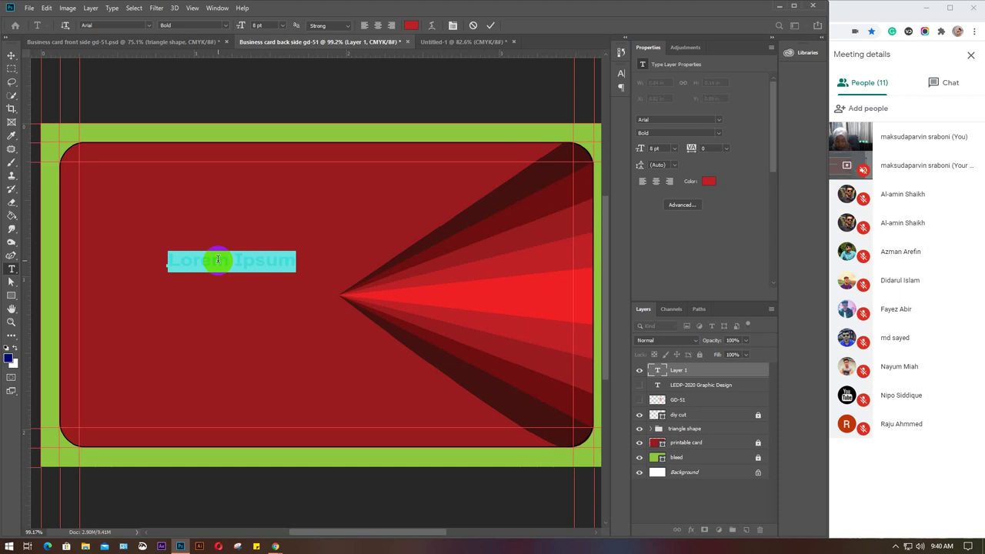
key(BackSpace)
text(M)
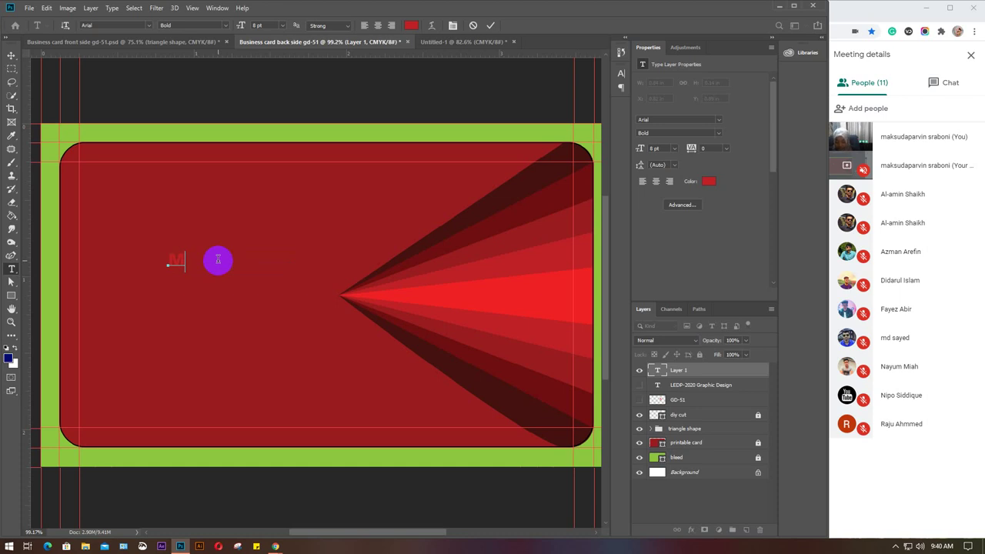
text(d.)
key(BackSpace)
key(BackSpace)
key(BackSpace)
text(Mllipse )
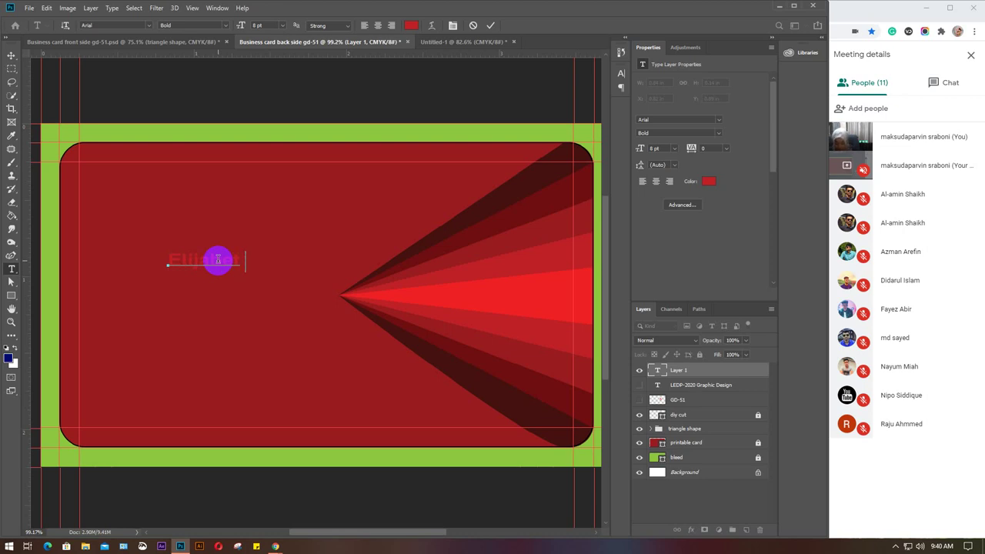
text(Glo)
text(b)
text(a)
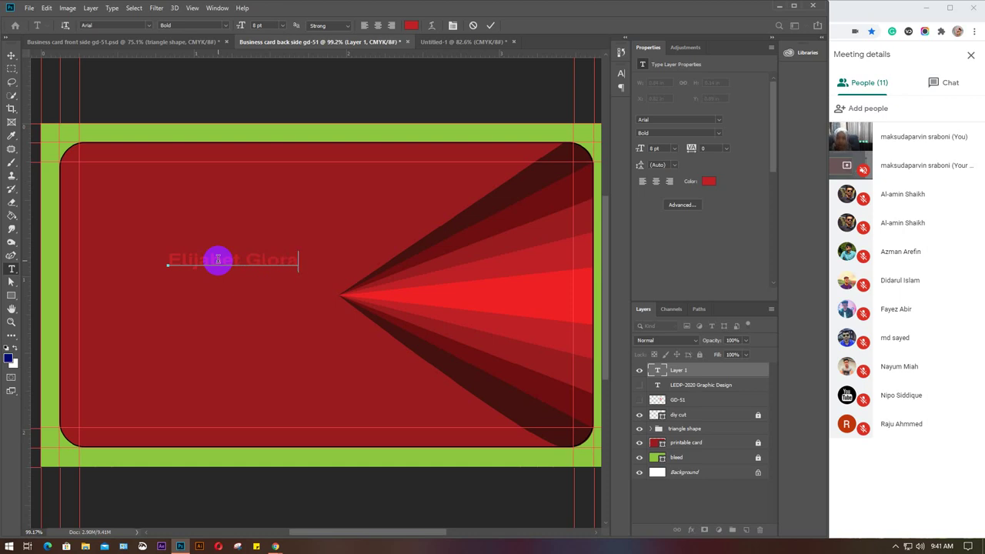
Make the name text white (ffffff) and commit it.
click(722, 184)
drag(708, 183, 570, 163)
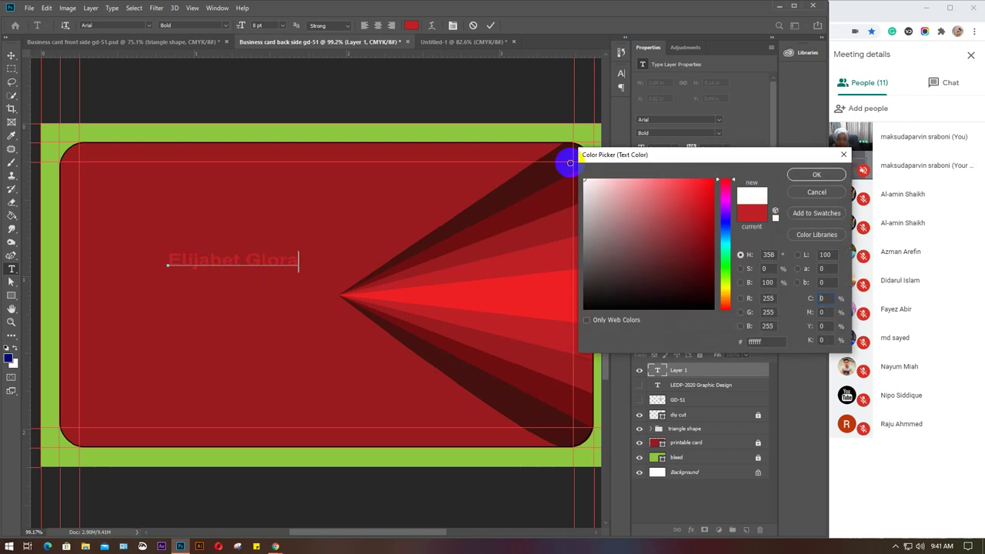
click(817, 174)
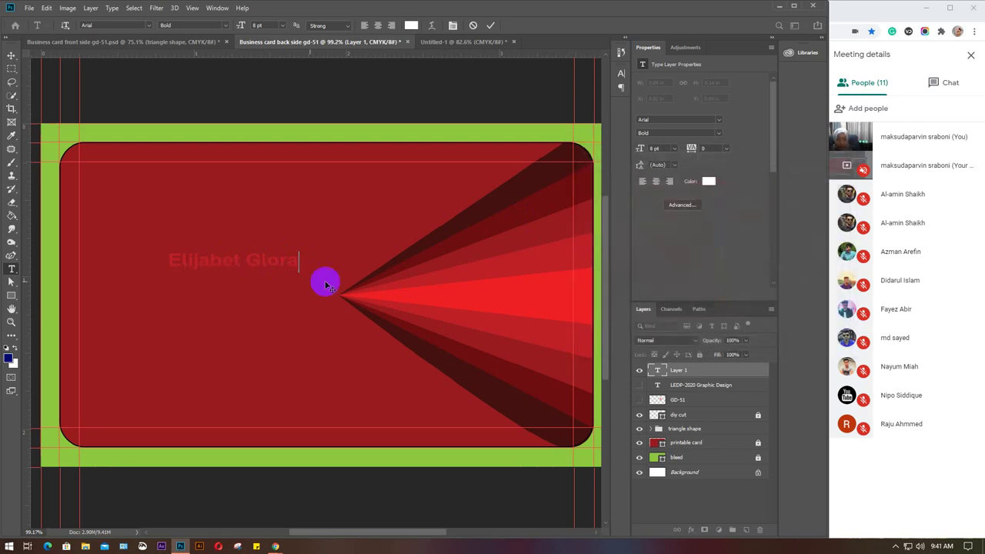
drag(298, 262, 141, 241)
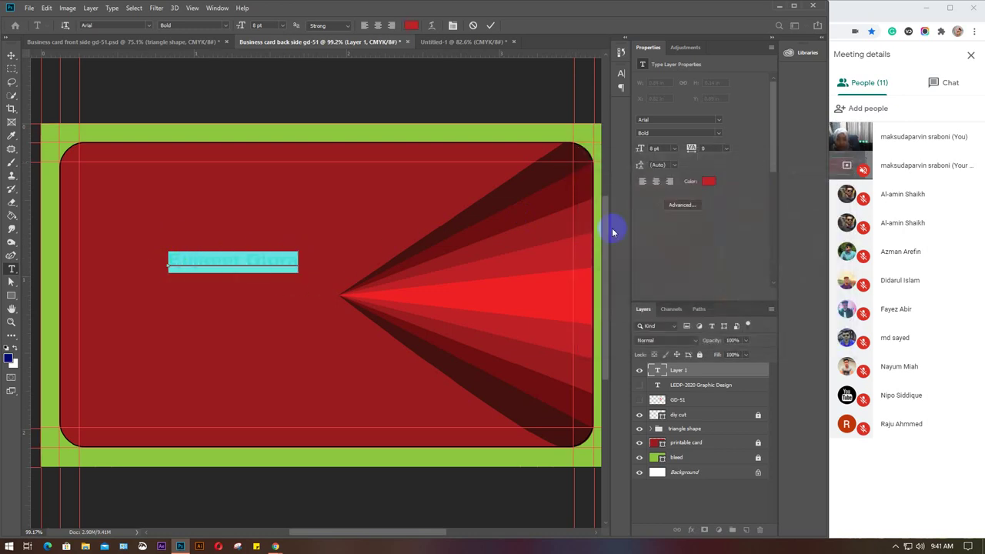
click(709, 181)
drag(685, 205, 554, 165)
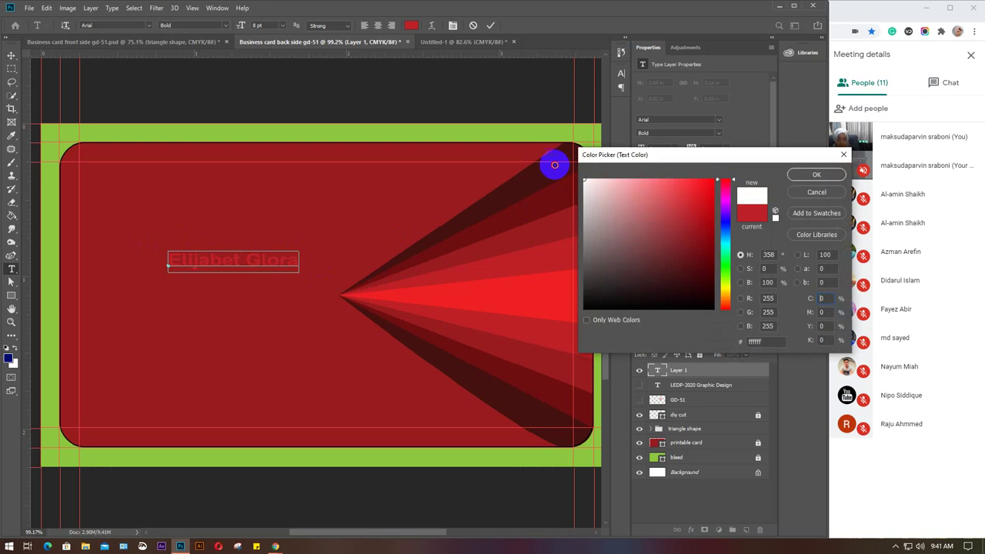
click(815, 175)
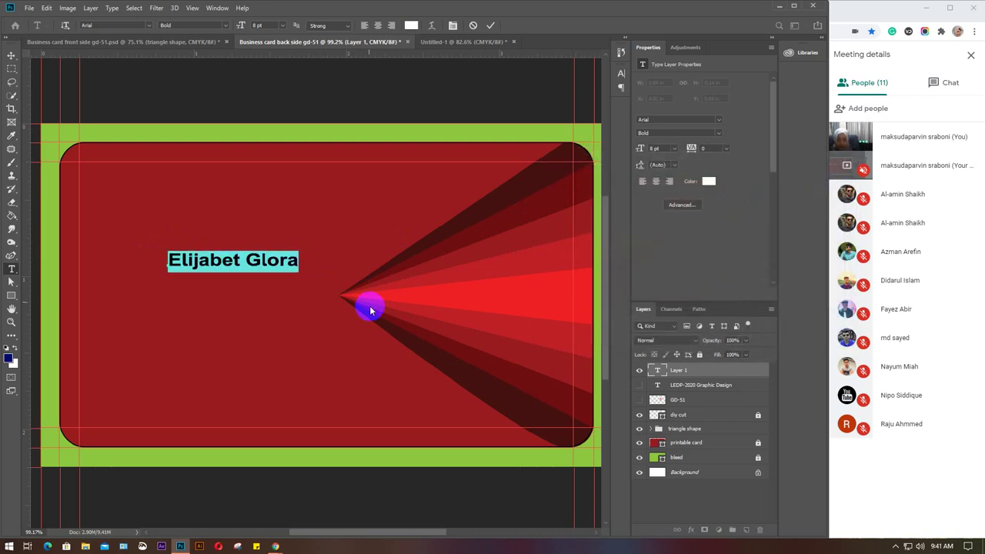
click(491, 24)
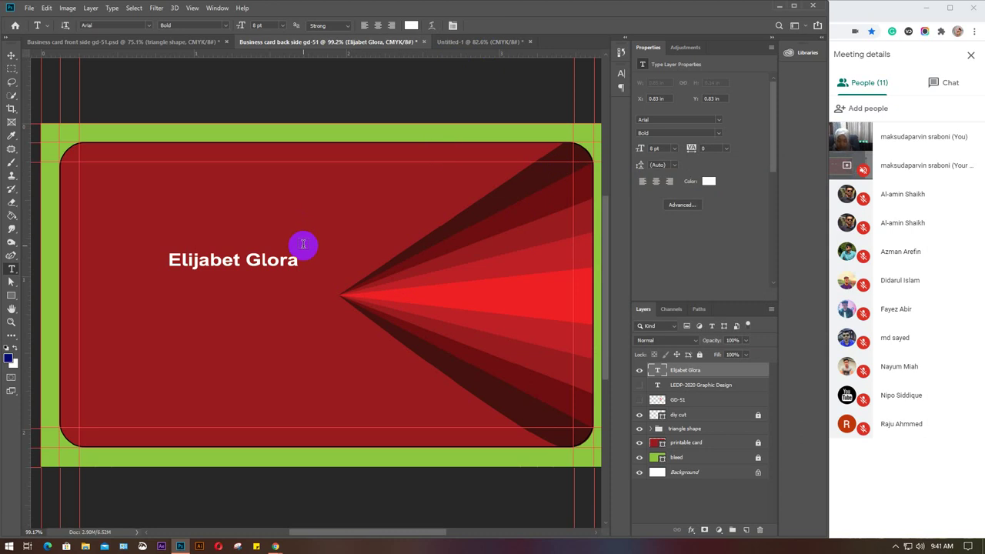
Add the title 'Graphic Designer' below the name and start another text line beneath it.
click(163, 319)
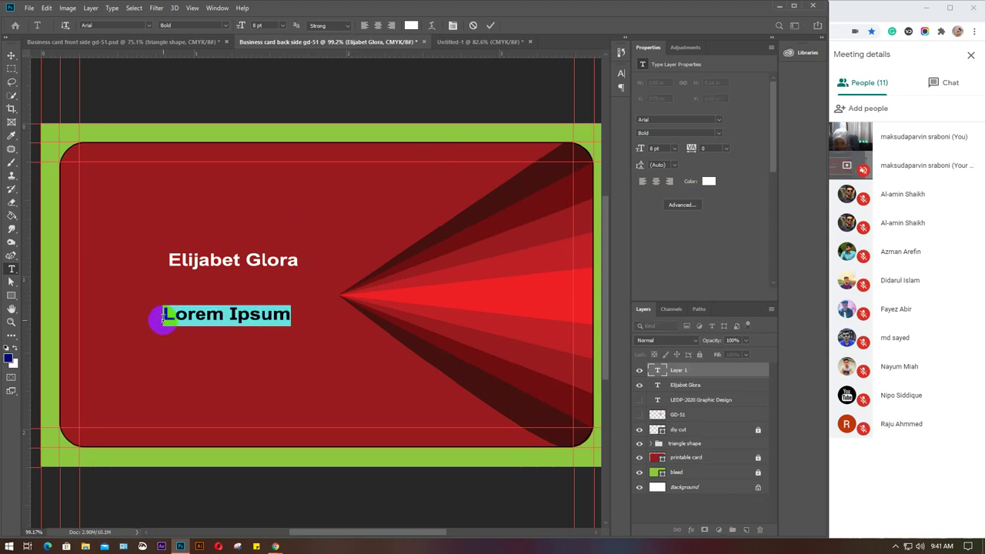
text(Graph)
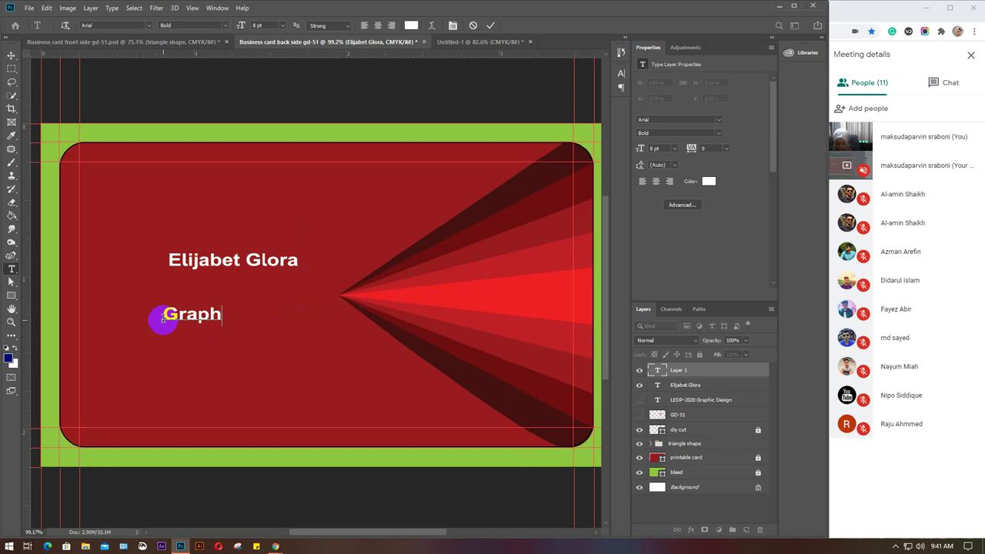
text(ic D)
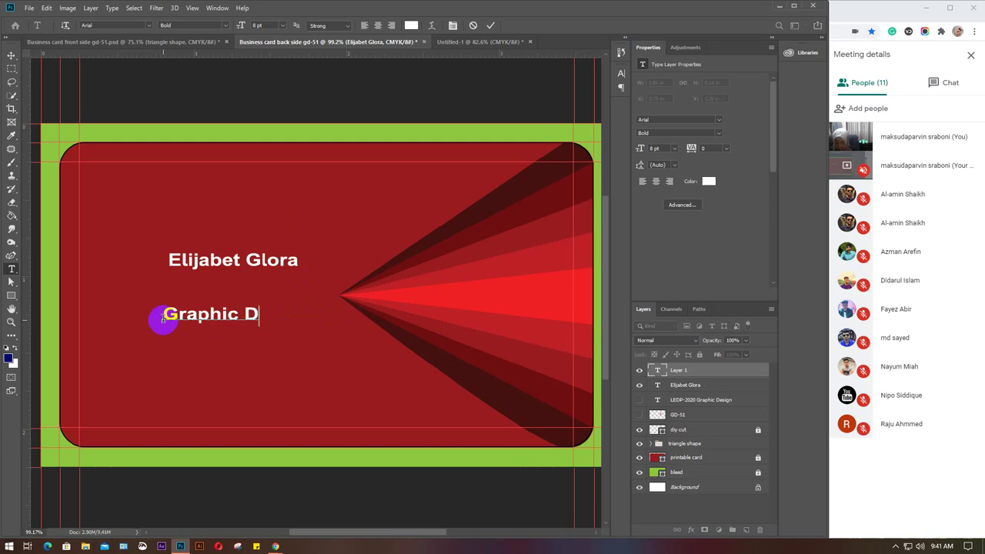
text(esigner)
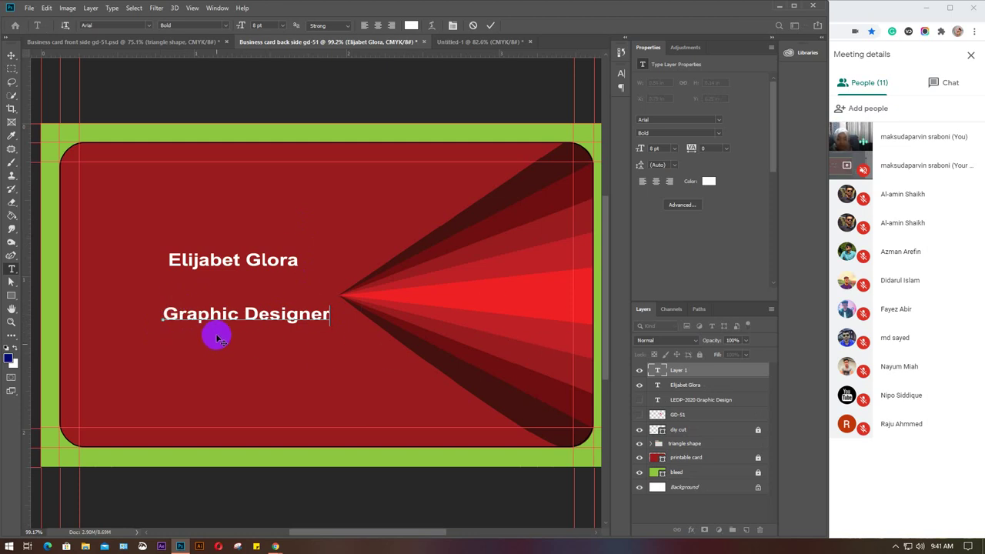
click(492, 26)
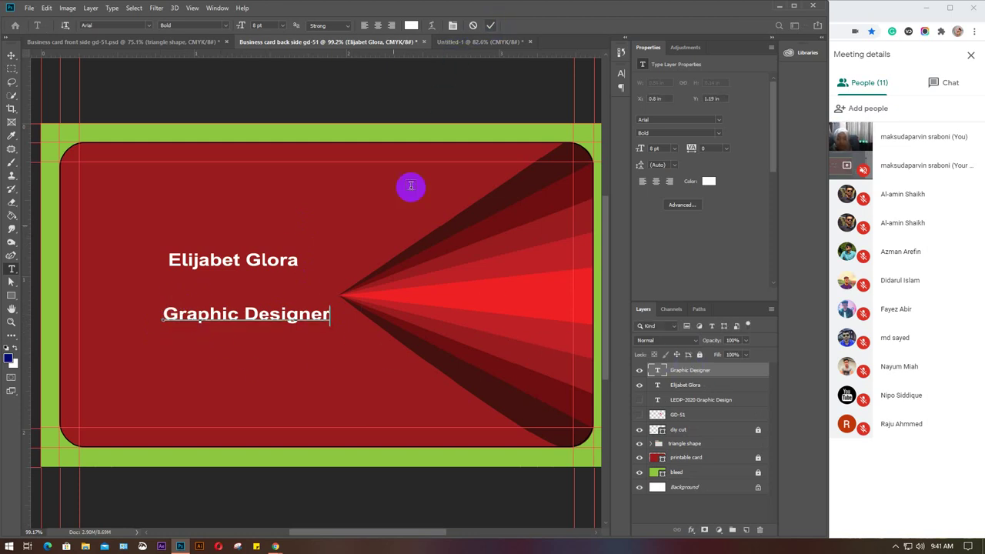
click(160, 355)
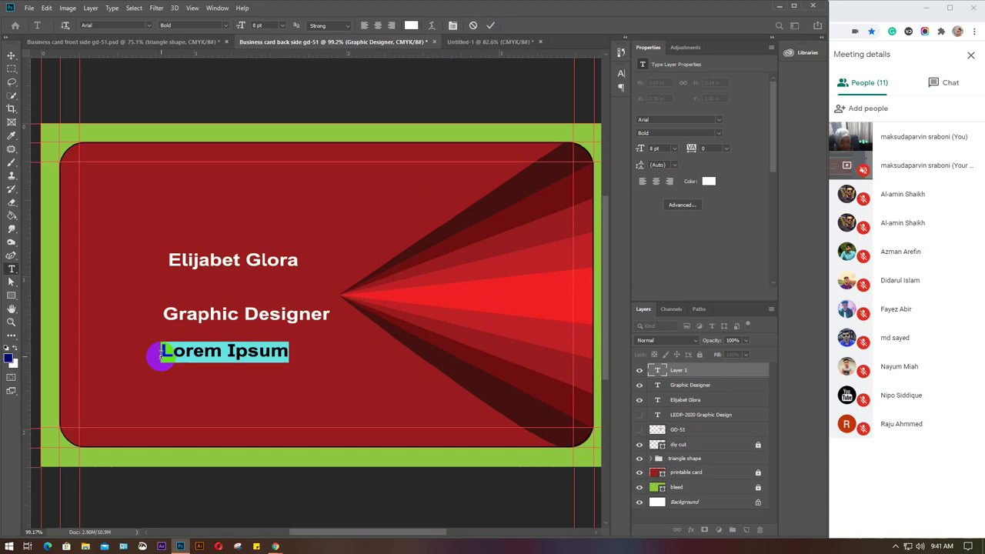
Replace the placeholder with the phone number, commit it, and start a line below.
key(BackSpace)
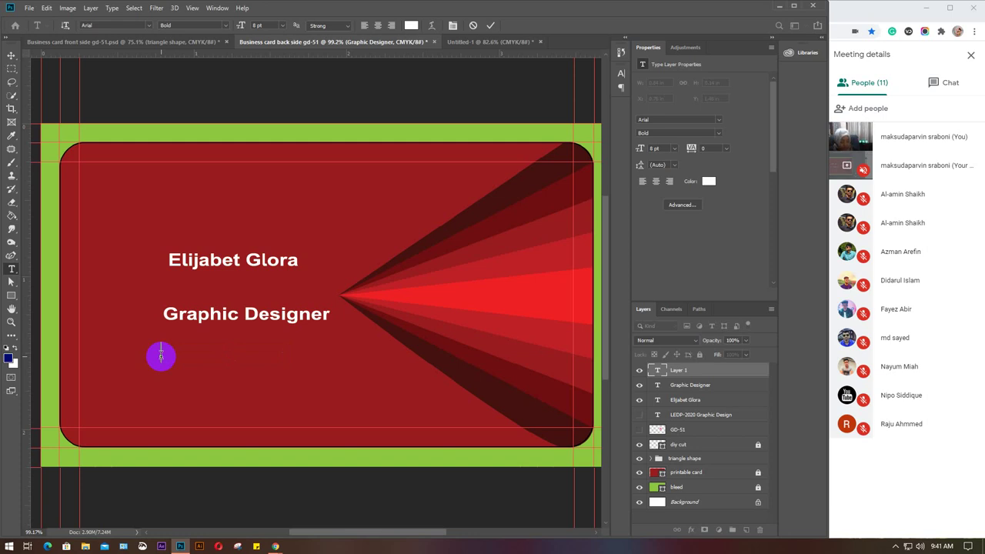
text(+00)
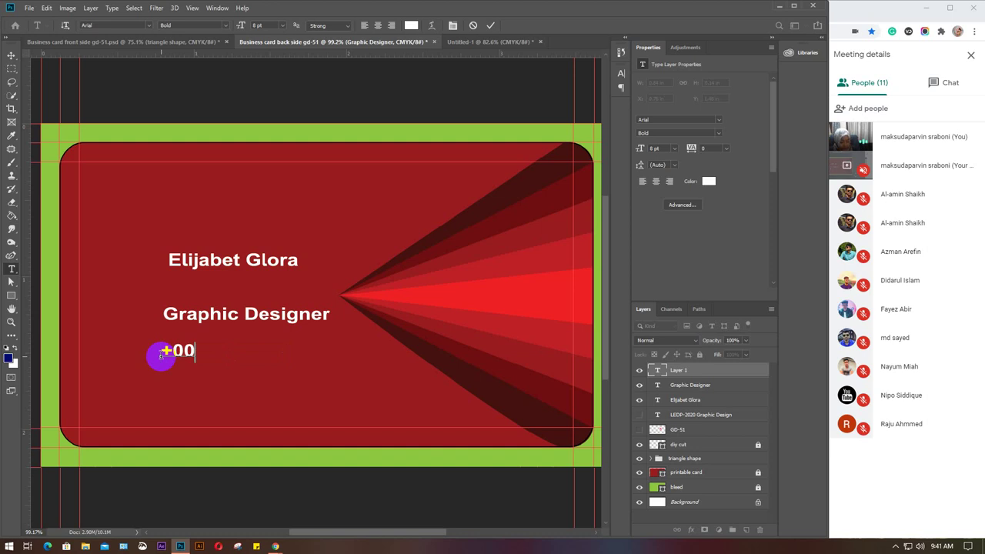
text(88)
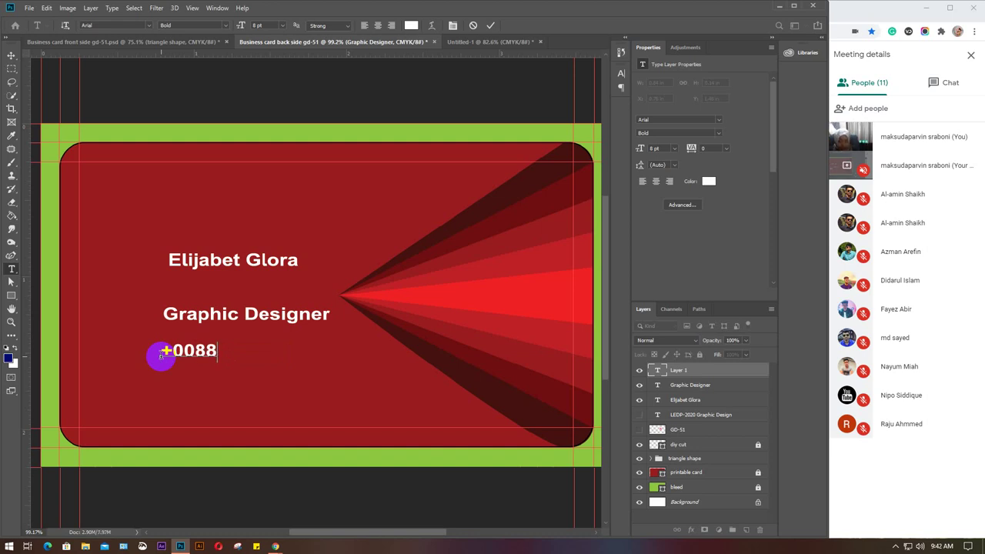
key(BackSpace)
key(BackSpace)
key(BackSpace)
key(BackSpace)
key(BackSpace)
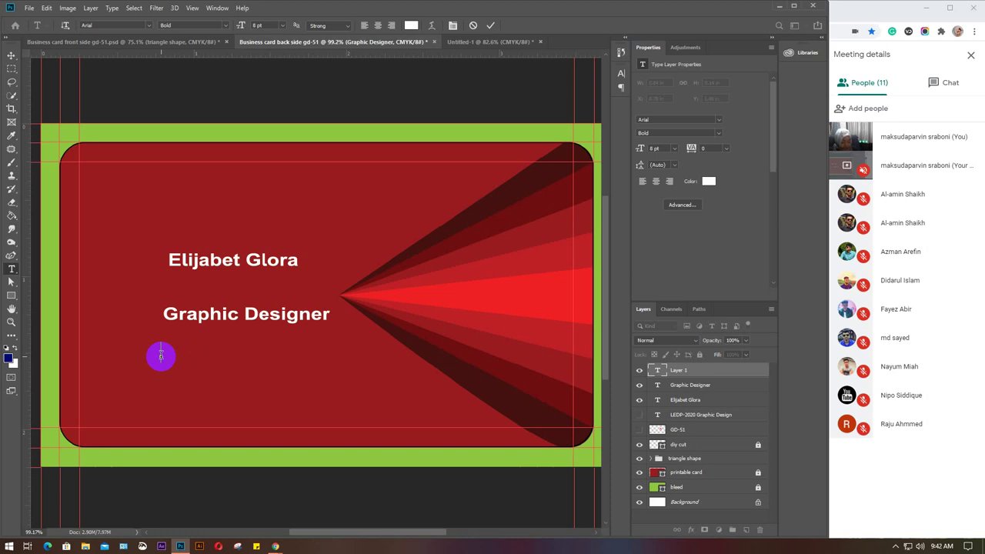
text(0123)
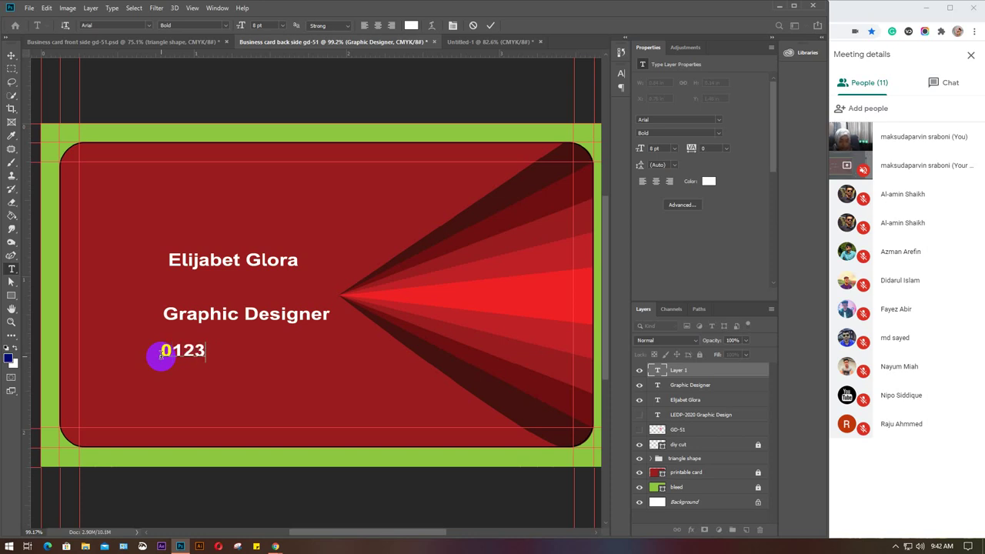
text( 456 )
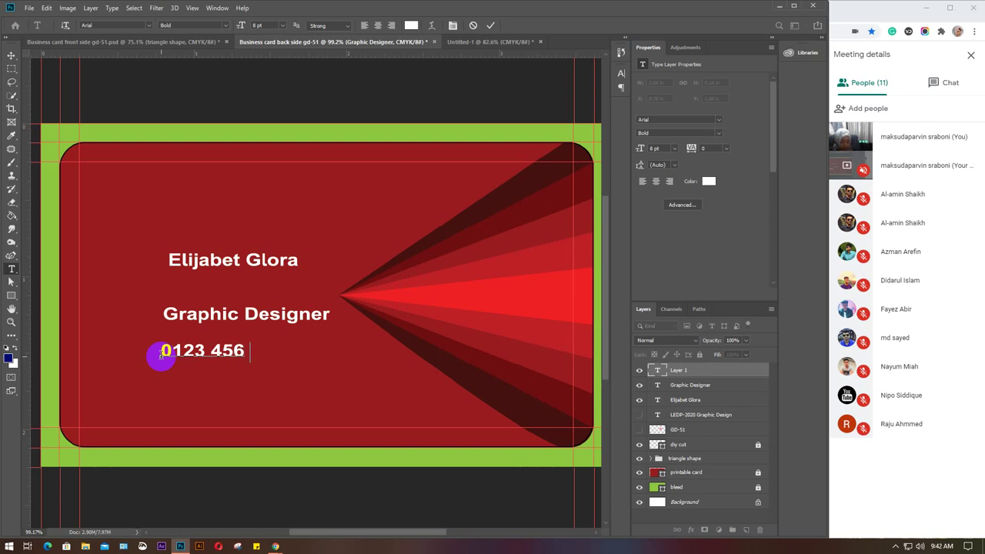
text(789)
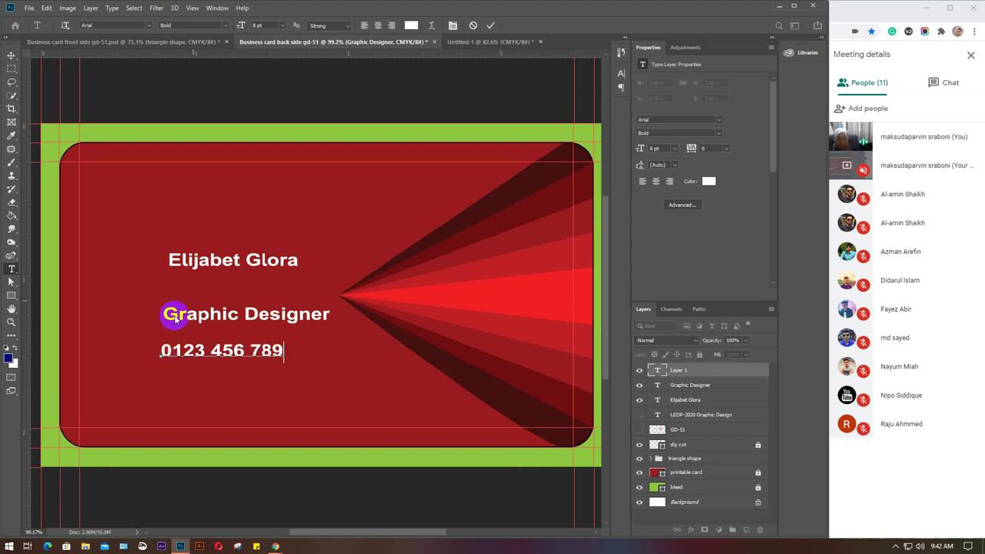
click(418, 293)
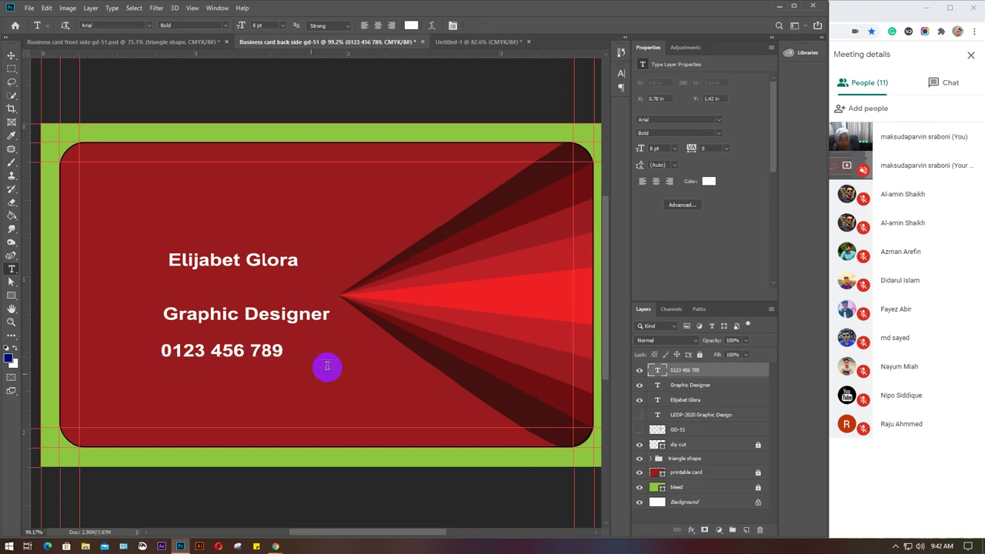
click(154, 379)
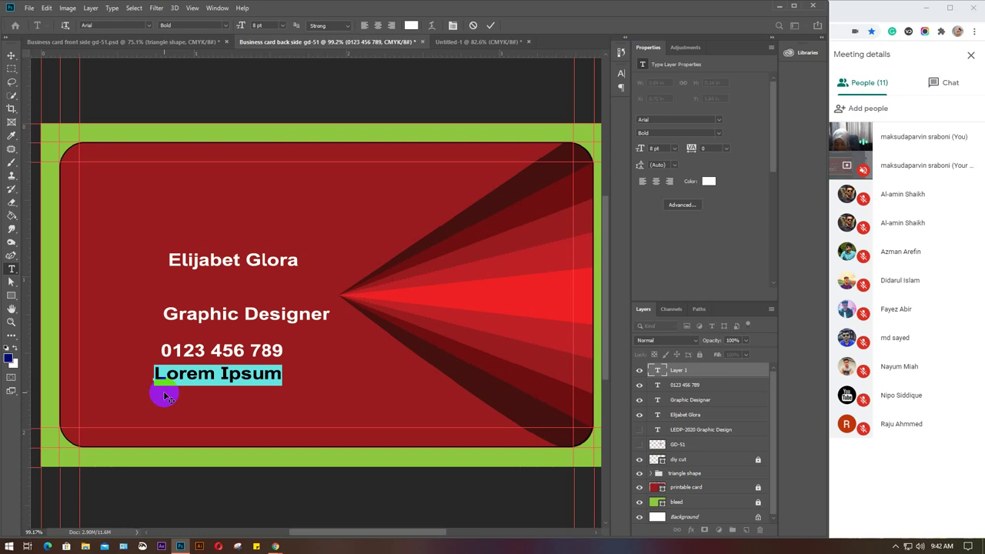
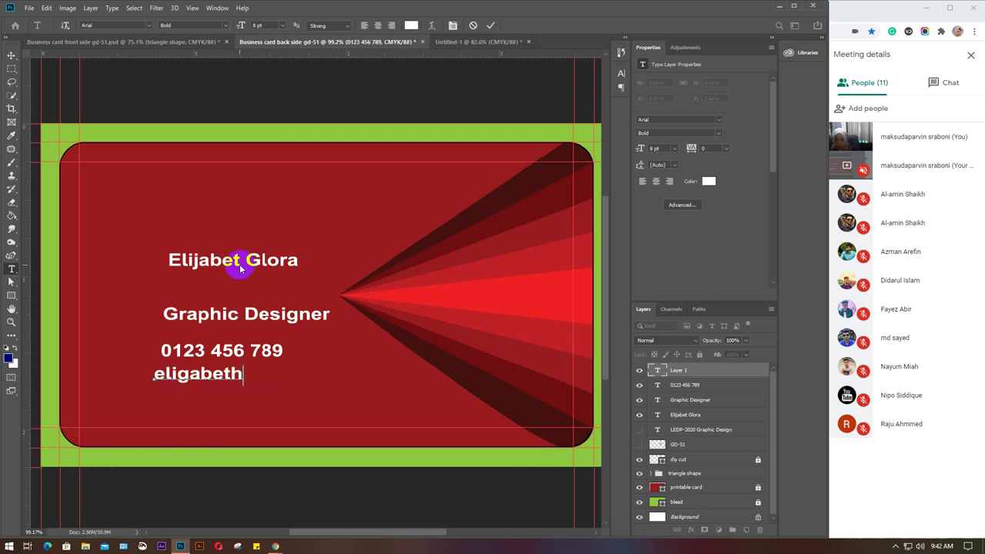
Begin the email line and correct the spelling of the cardholder's name.
drag(189, 376, 177, 377)
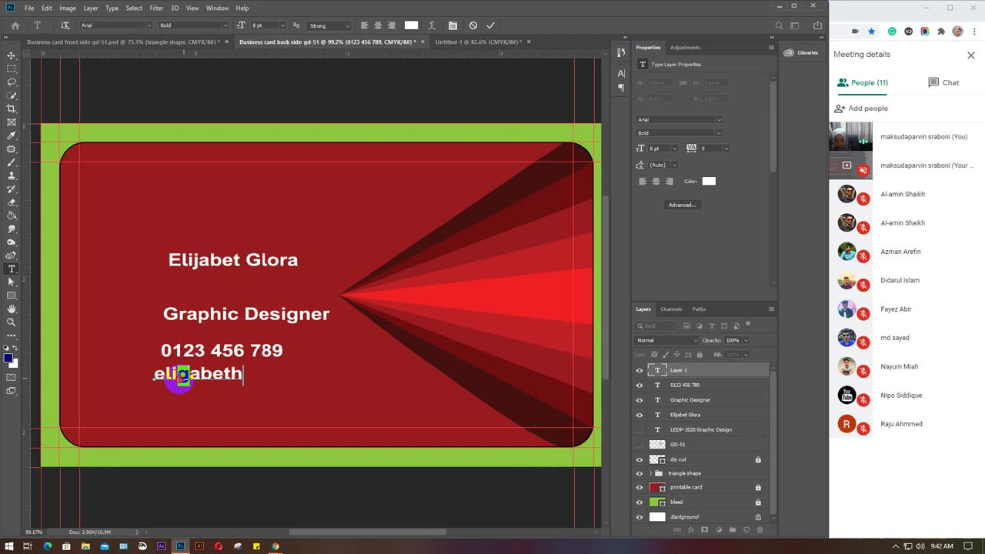
text(j)
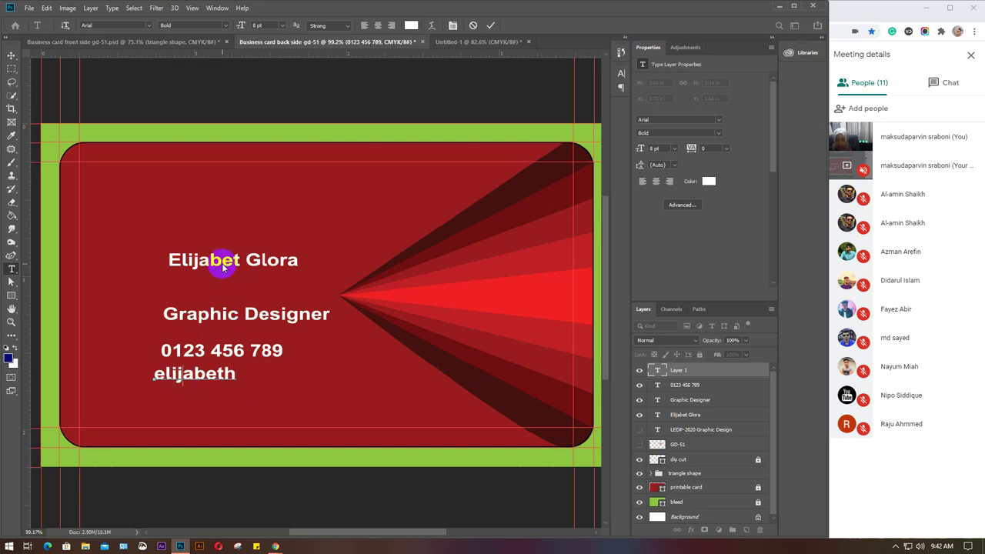
click(236, 260)
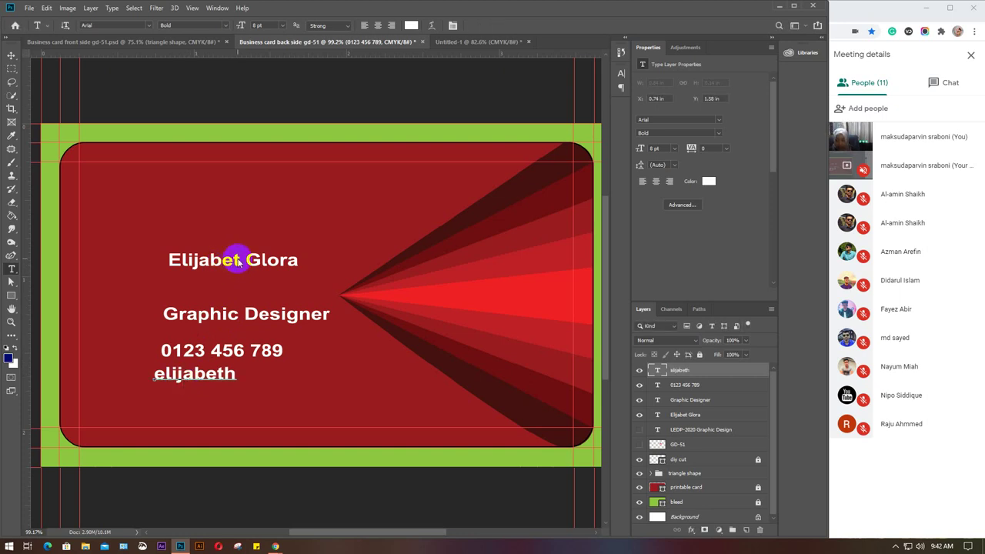
text(h)
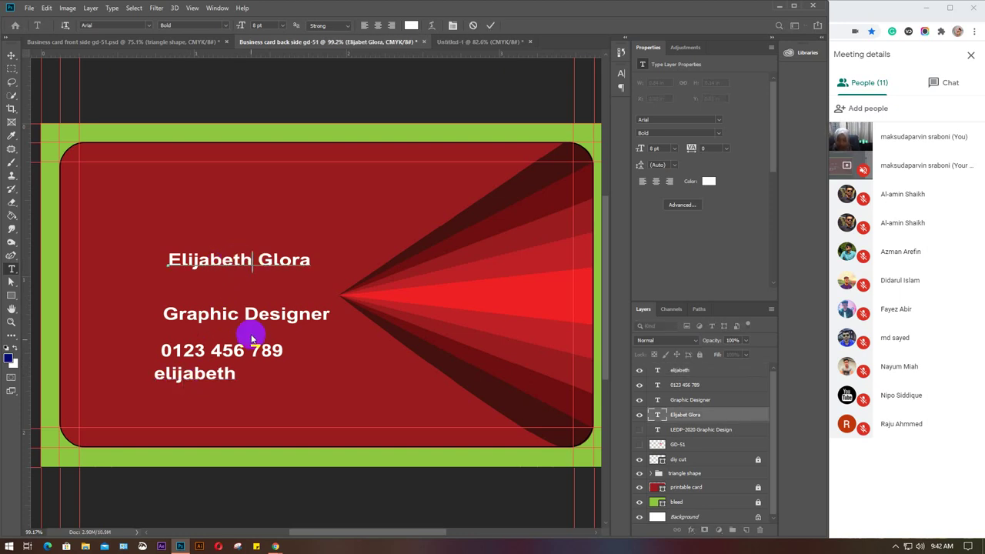
Finish typing the email address, commit it, and start a new line below.
click(234, 374)
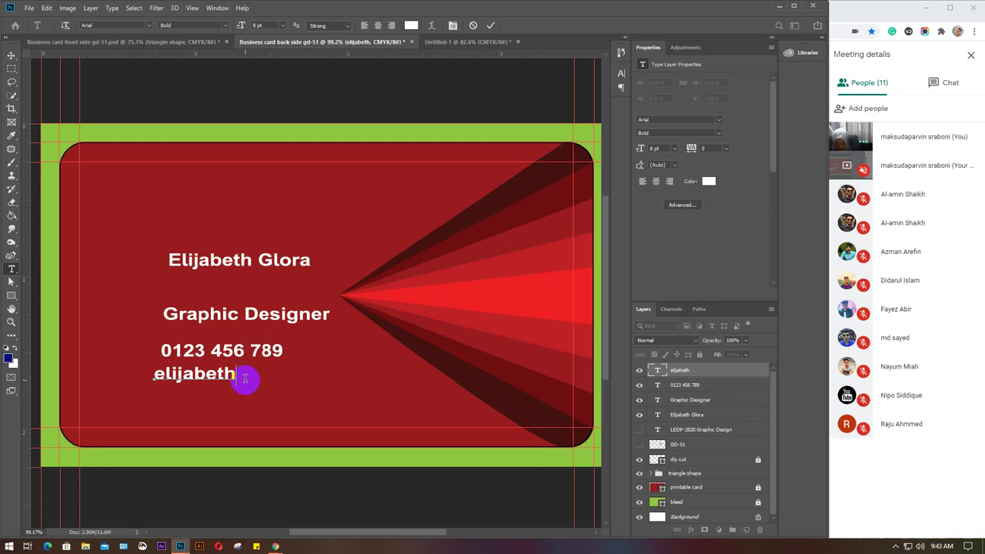
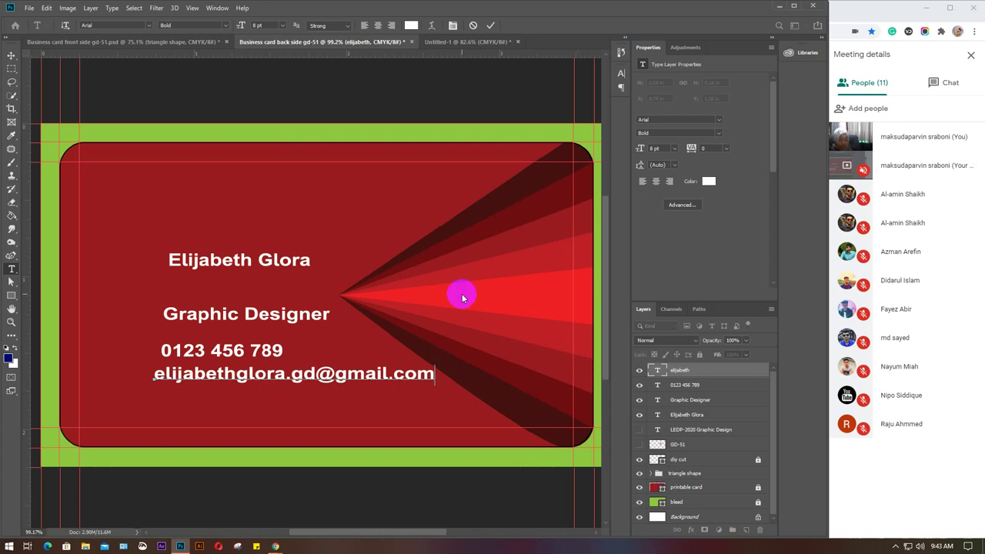
key(ctrl+Return)
click(156, 402)
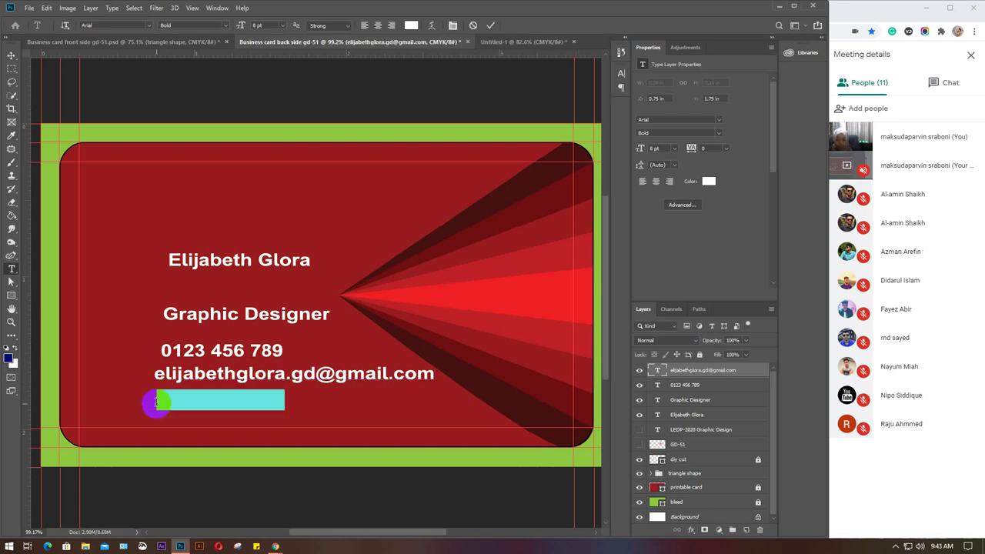
Type the website address below the email, commit it, and start a line beneath.
text(www.)
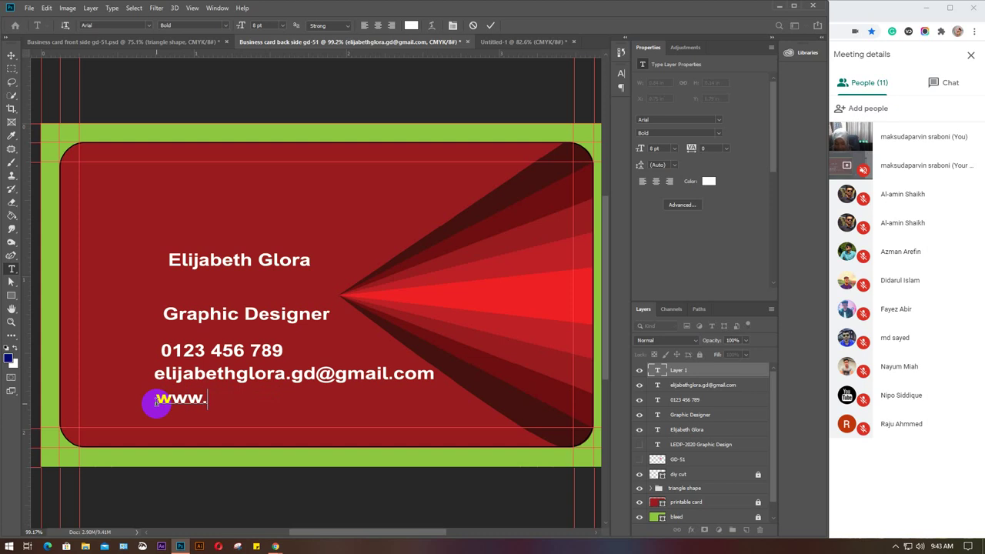
text(el)
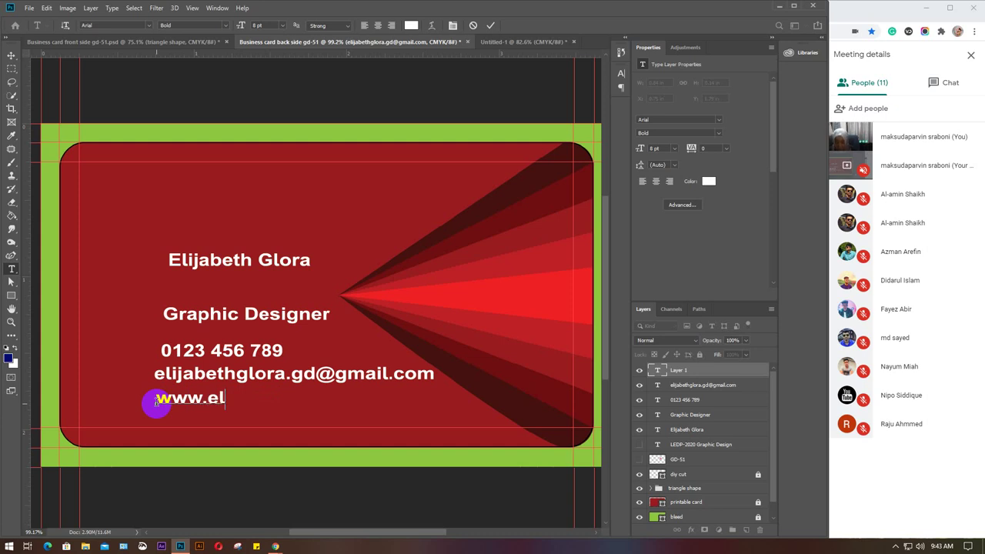
text(ijabet)
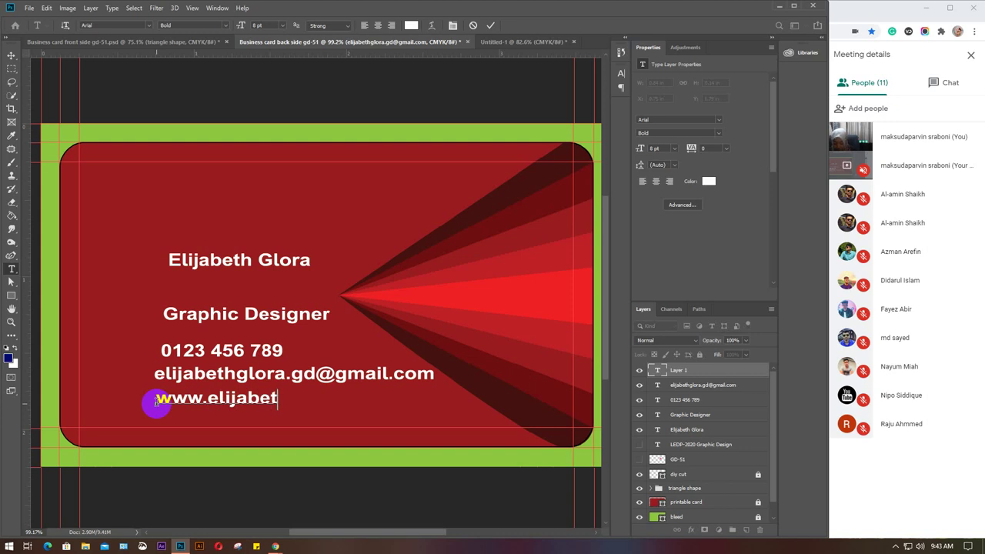
text(h)
text(gd)
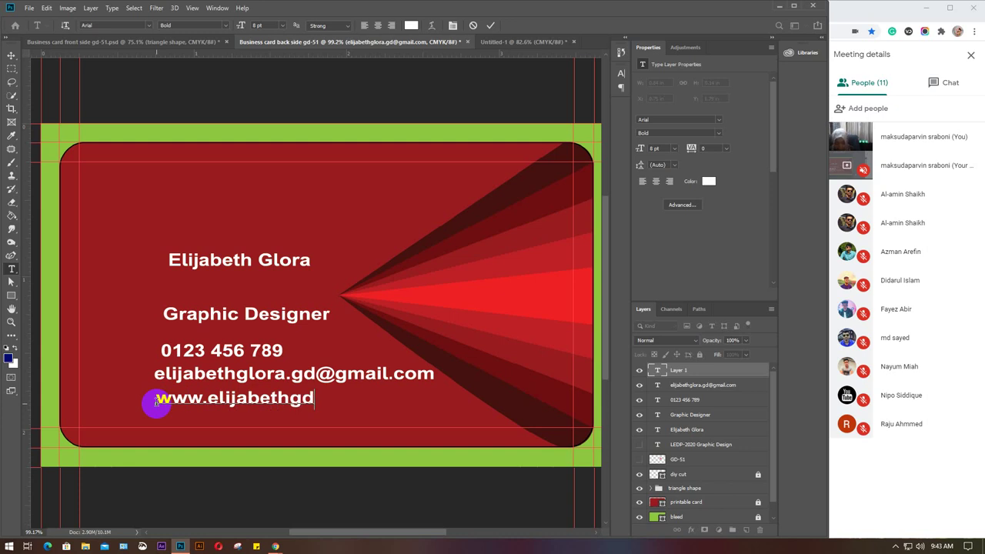
text(51.com)
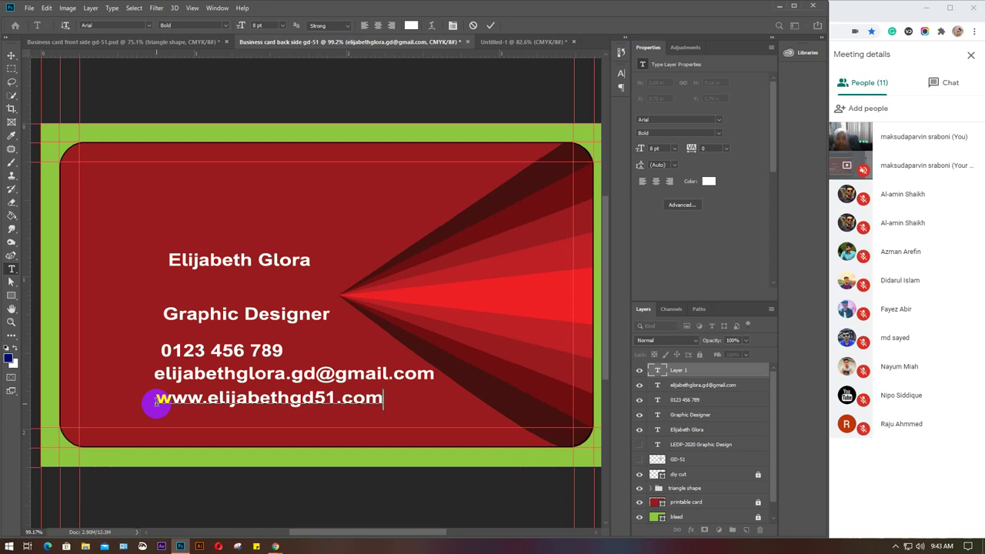
click(629, 419)
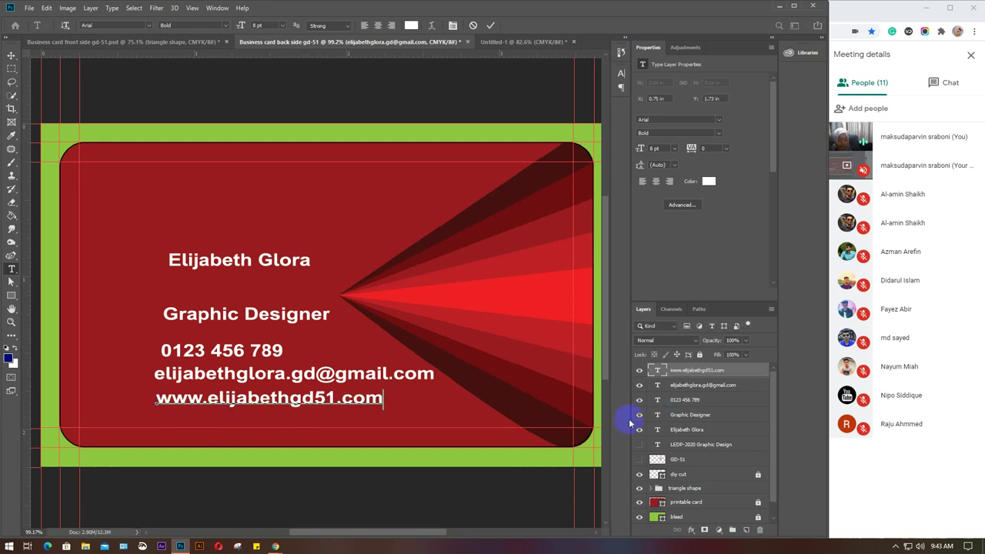
click(122, 419)
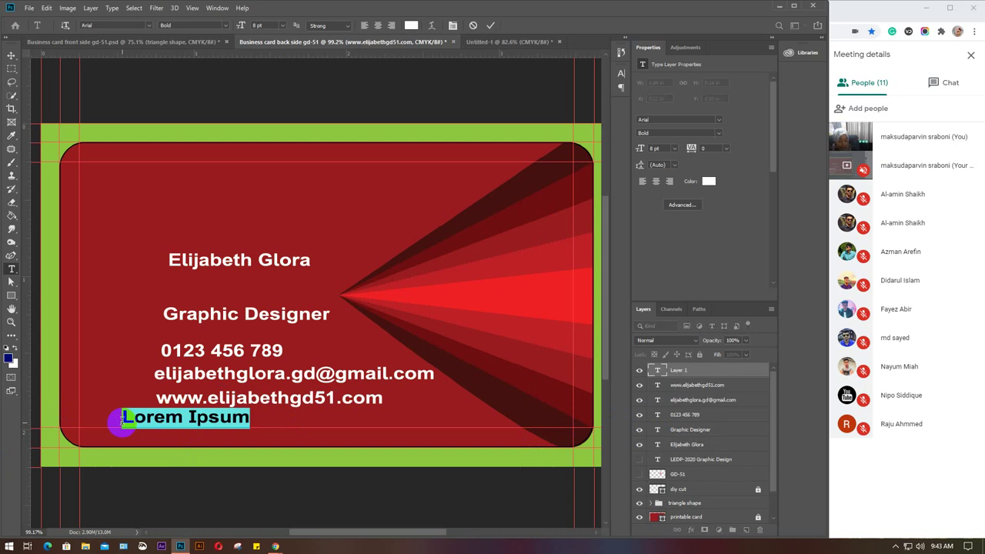
Type the street-and-state postal address below the website and commit it.
text(123)
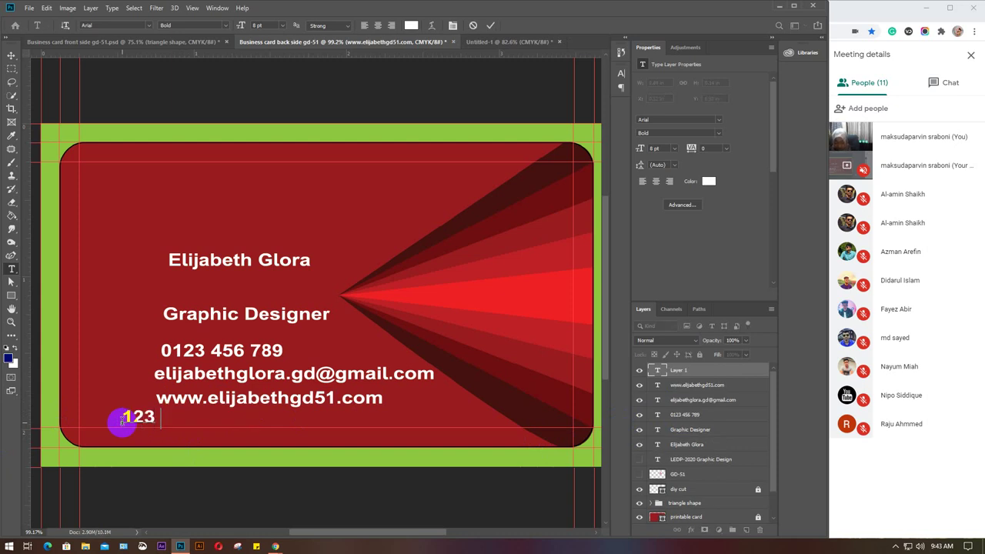
text( park)
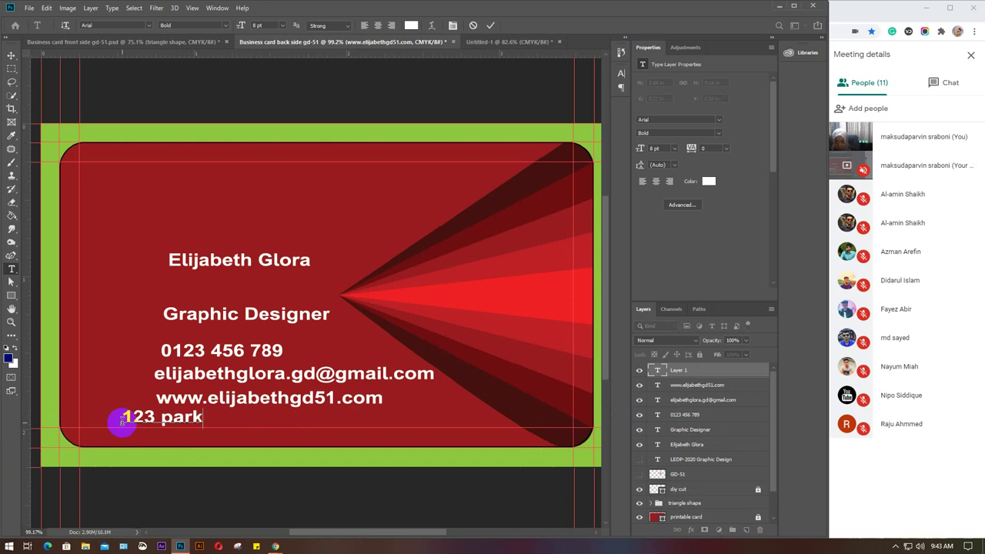
key(BackSpace)
key(BackSpace)
key(BackSpace)
key(BackSpace)
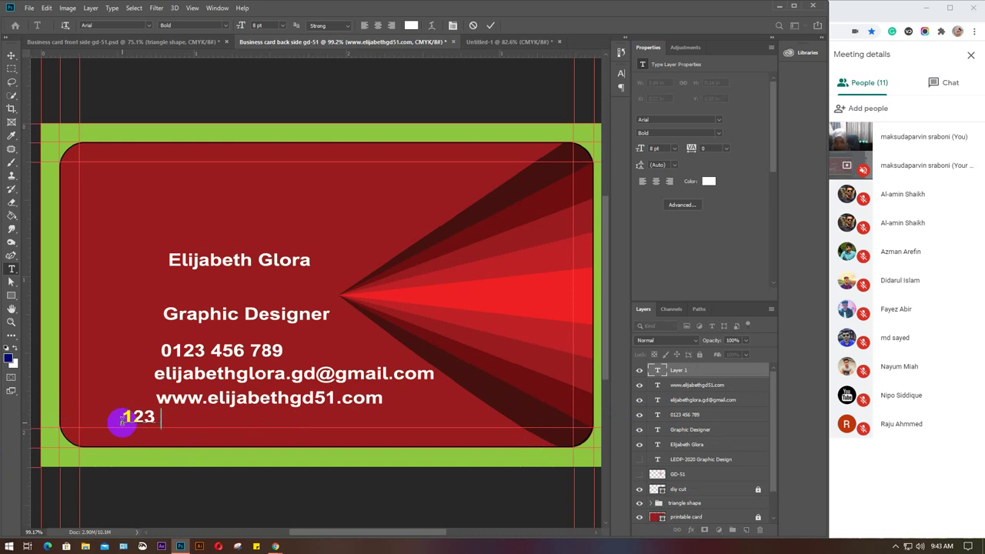
text(Par)
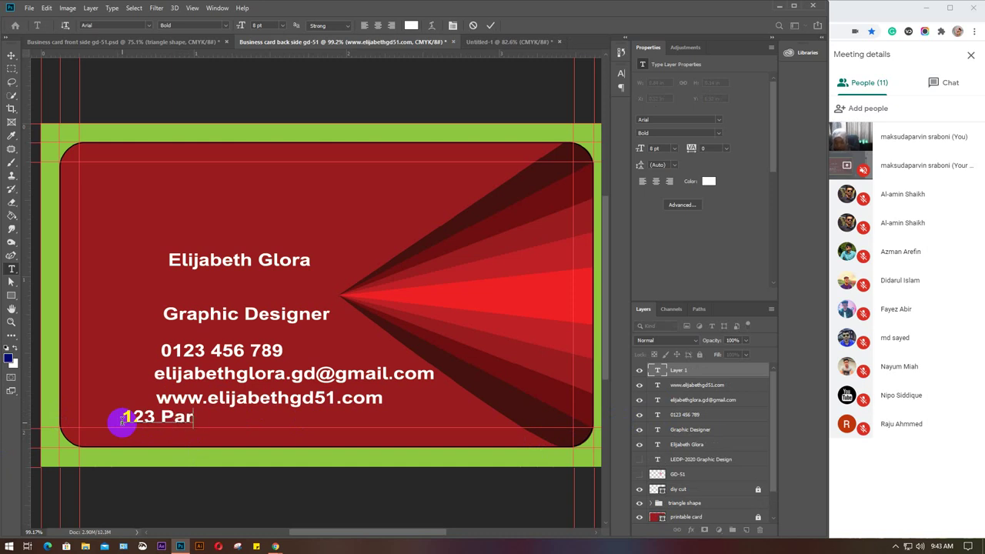
text(k St)
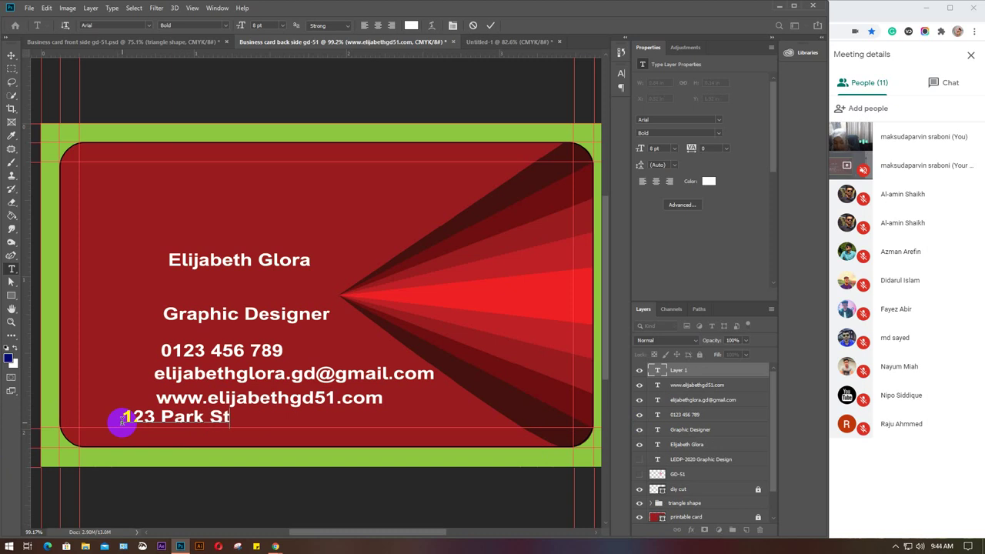
text(reet)
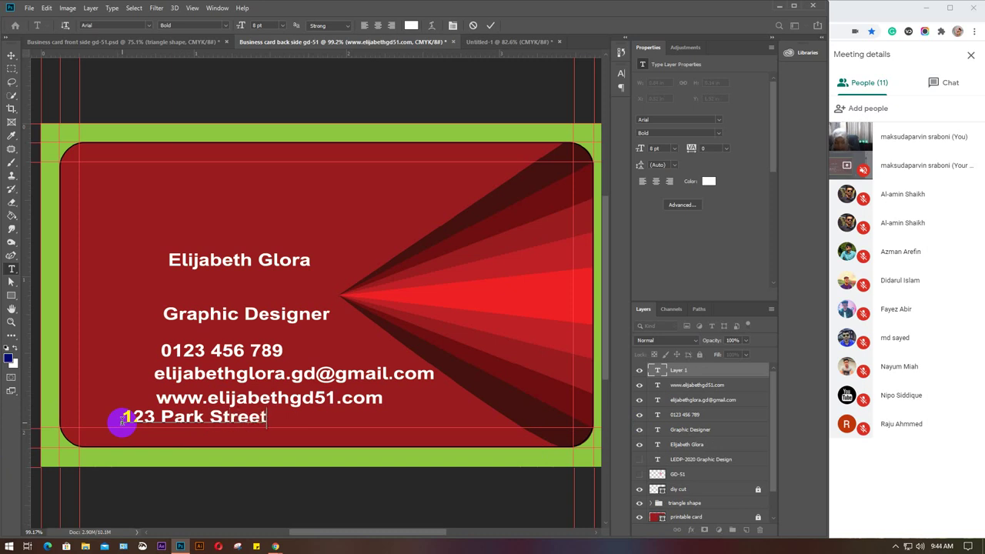
text(, Califor)
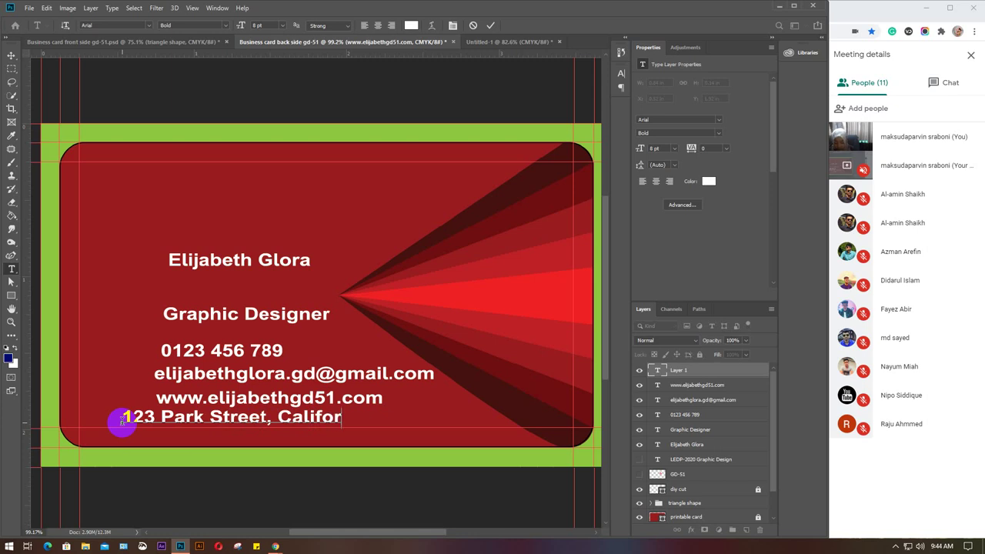
text(nia)
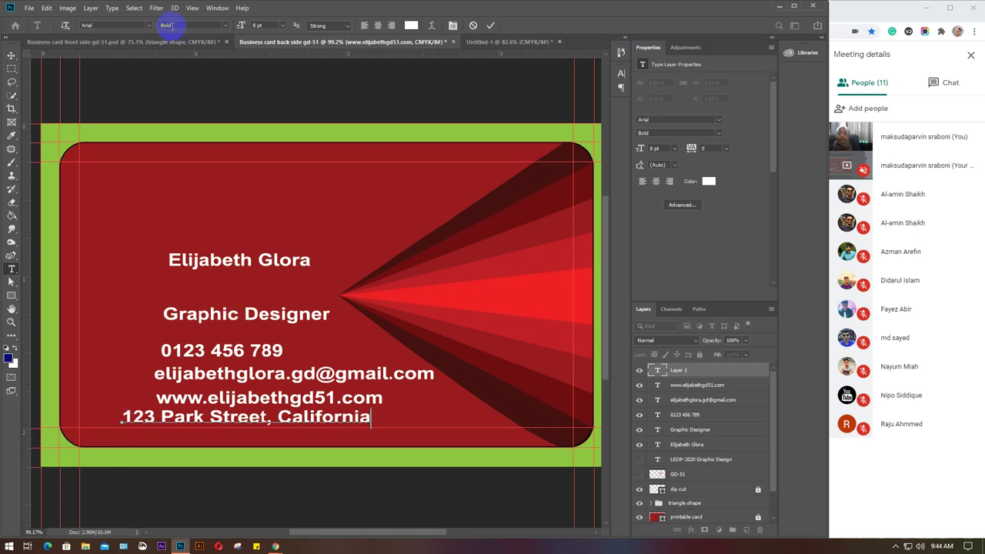
click(12, 56)
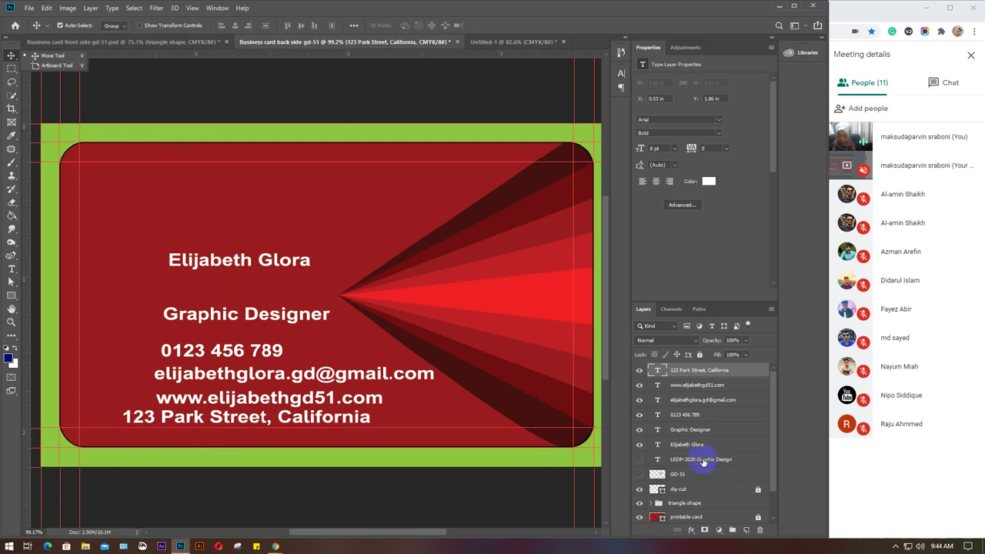
Select the six text layers, move them up-left, and align their left edges.
shift+click(683, 445)
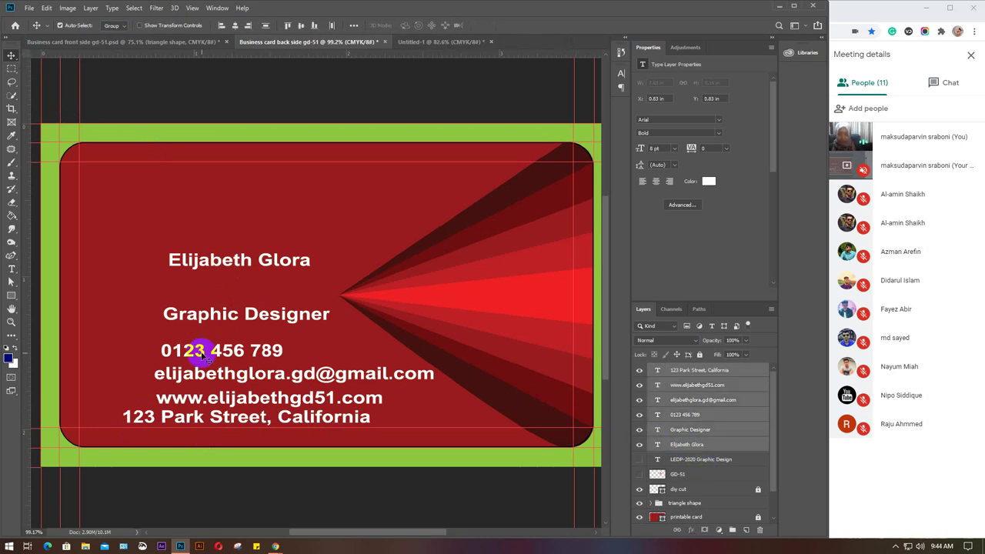
drag(199, 353, 173, 311)
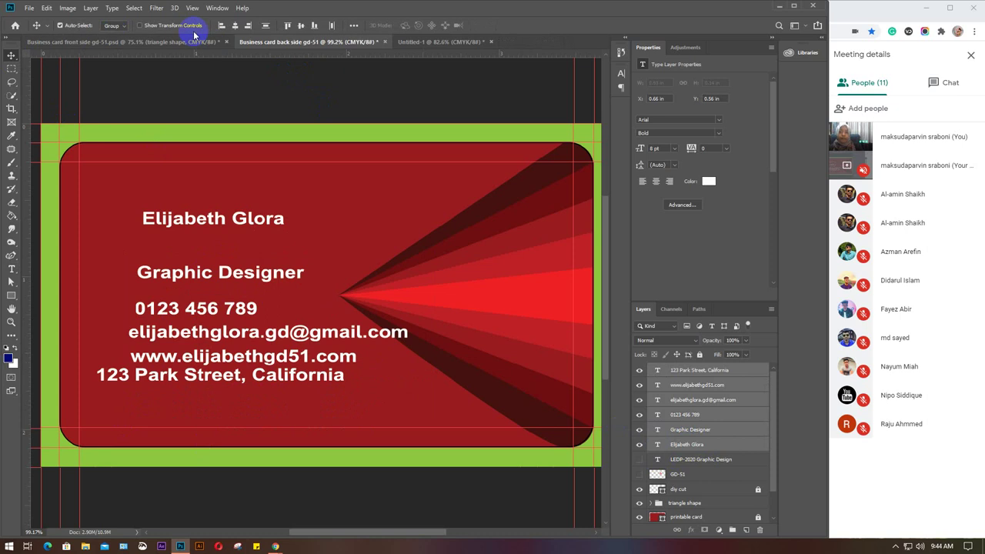
click(221, 25)
click(287, 253)
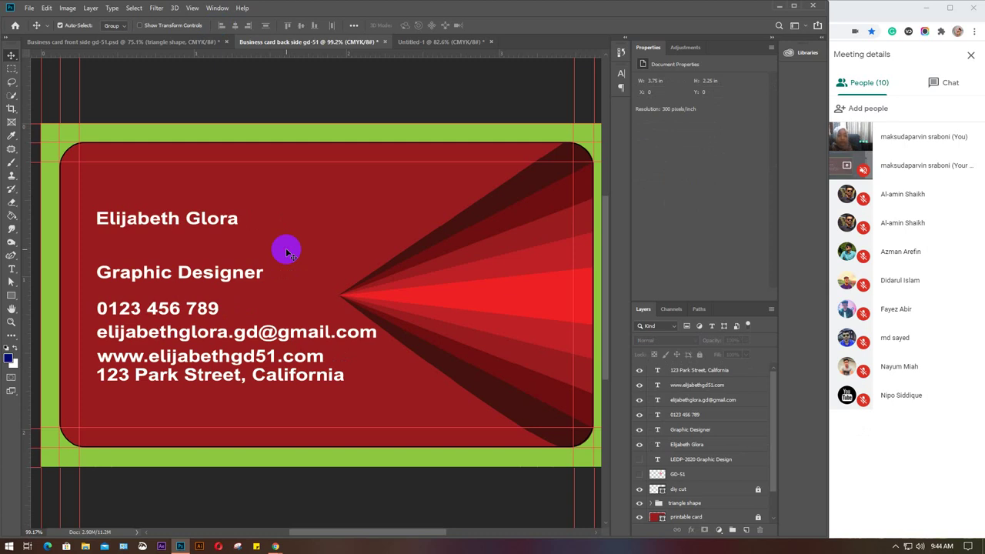
click(176, 221)
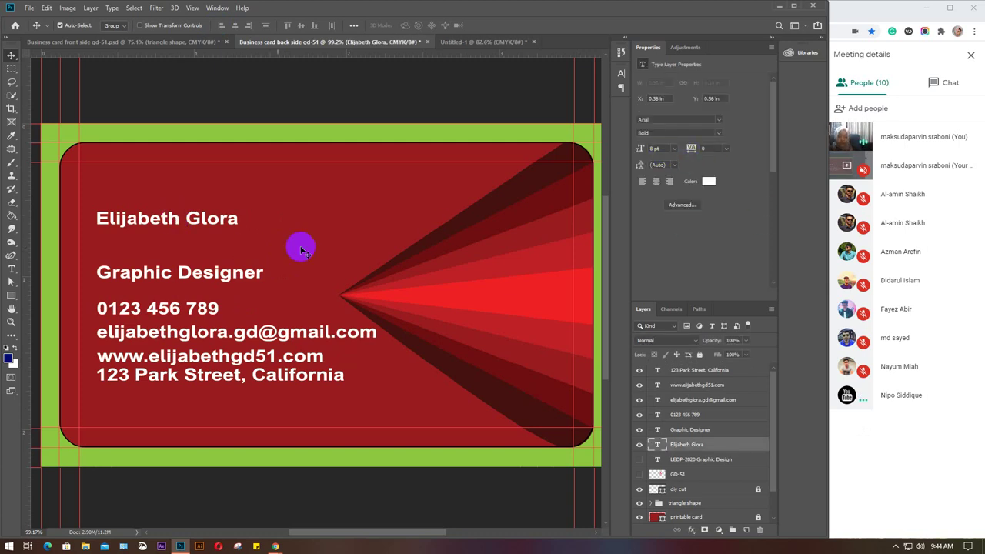
click(216, 274)
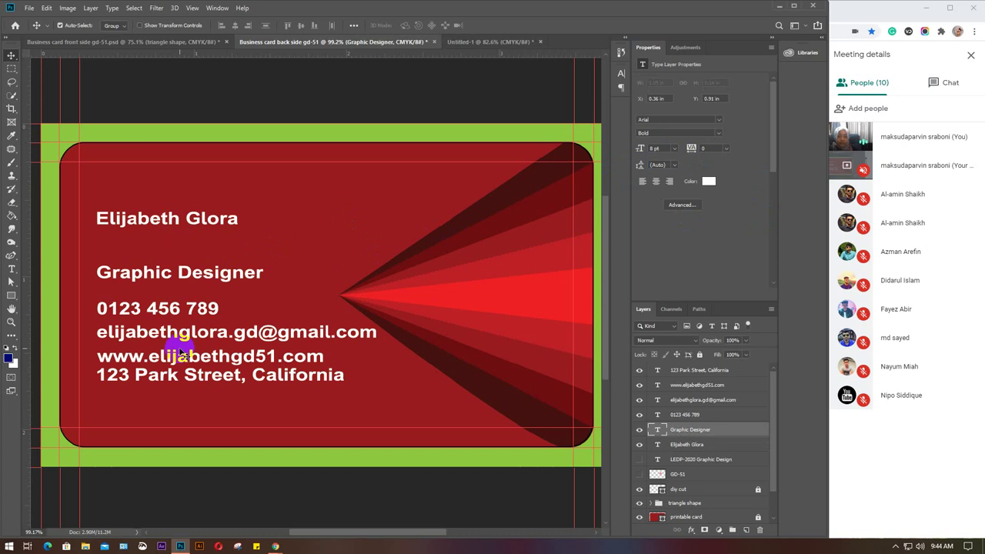
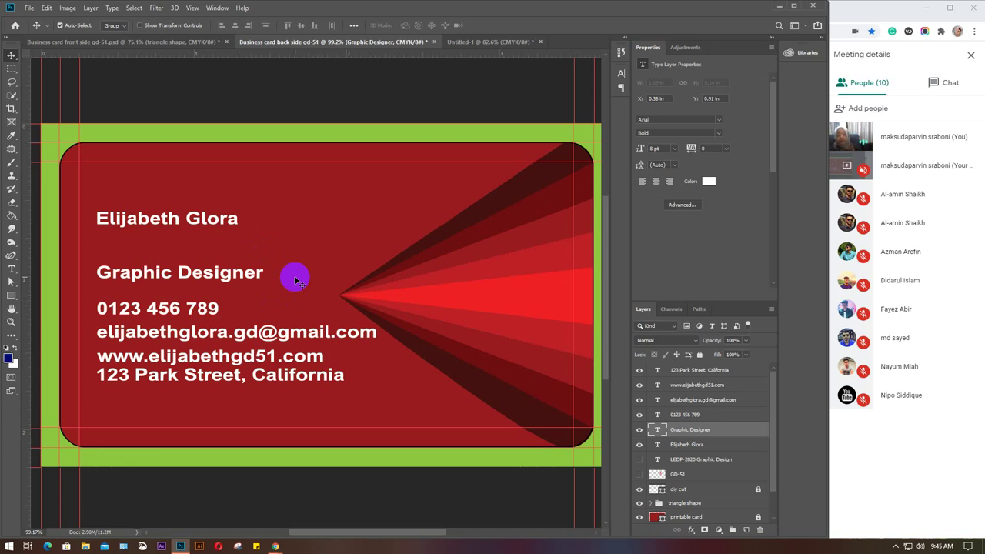
Move the name line higher on the card and try sizes from 10 to 14 pt.
click(212, 222)
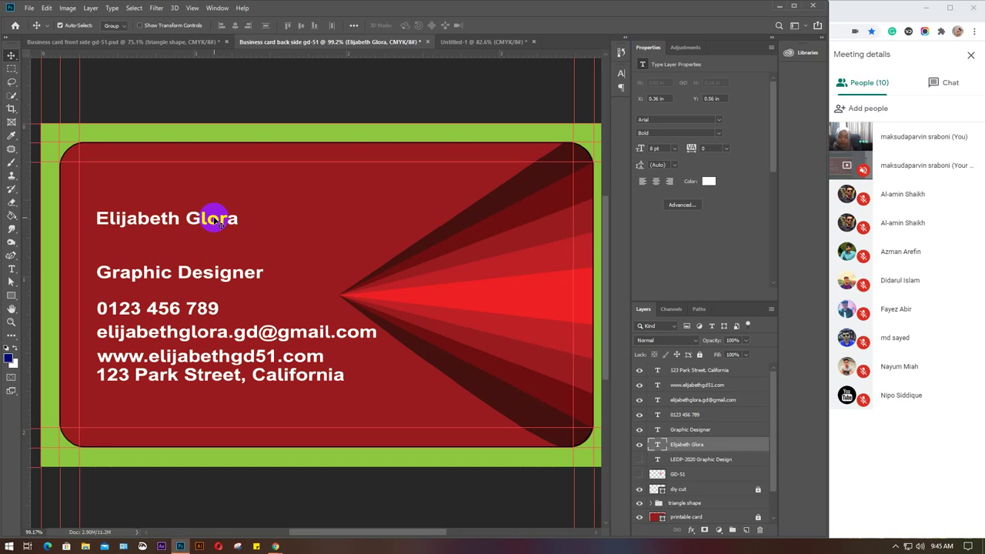
drag(214, 218, 210, 182)
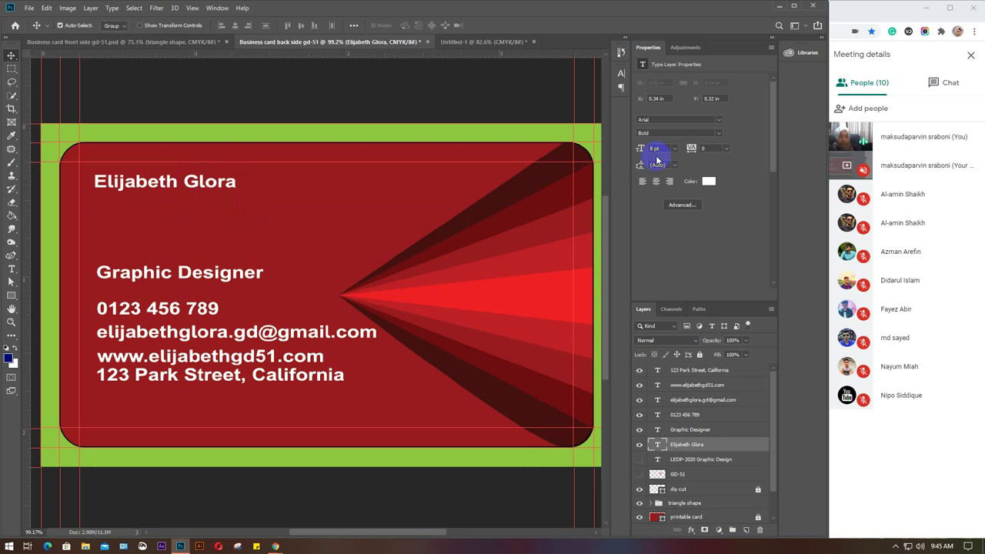
click(665, 148)
text(10)
key(Return)
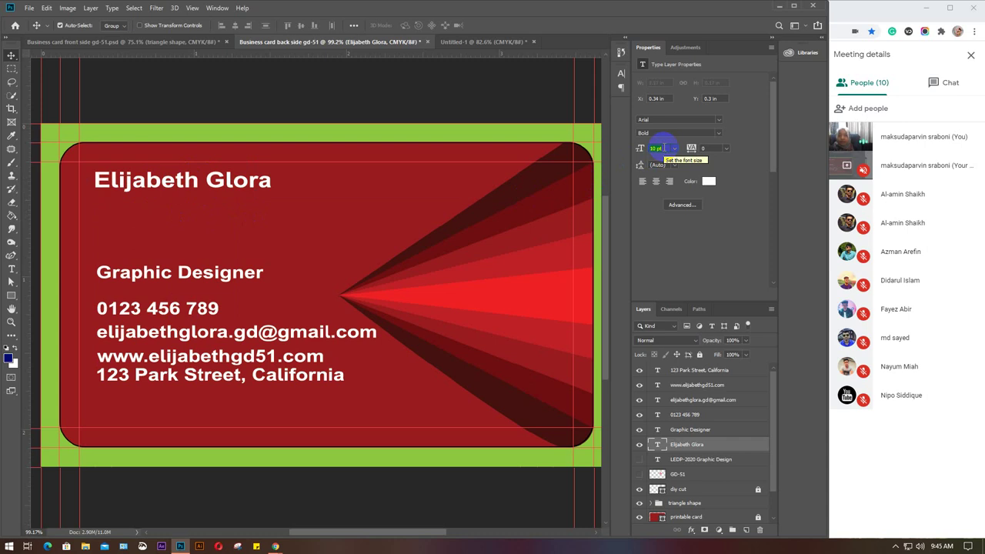
text(12)
key(Return)
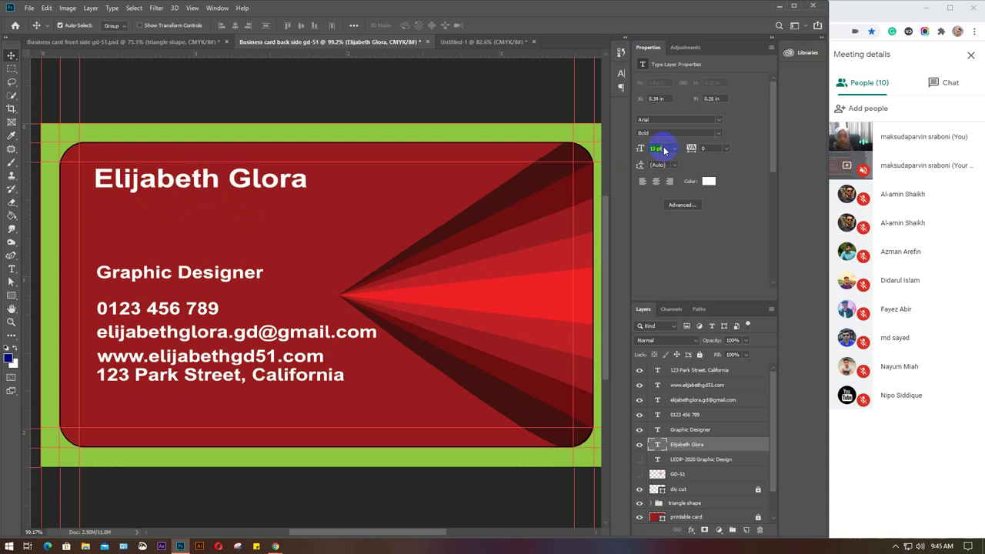
key(Up)
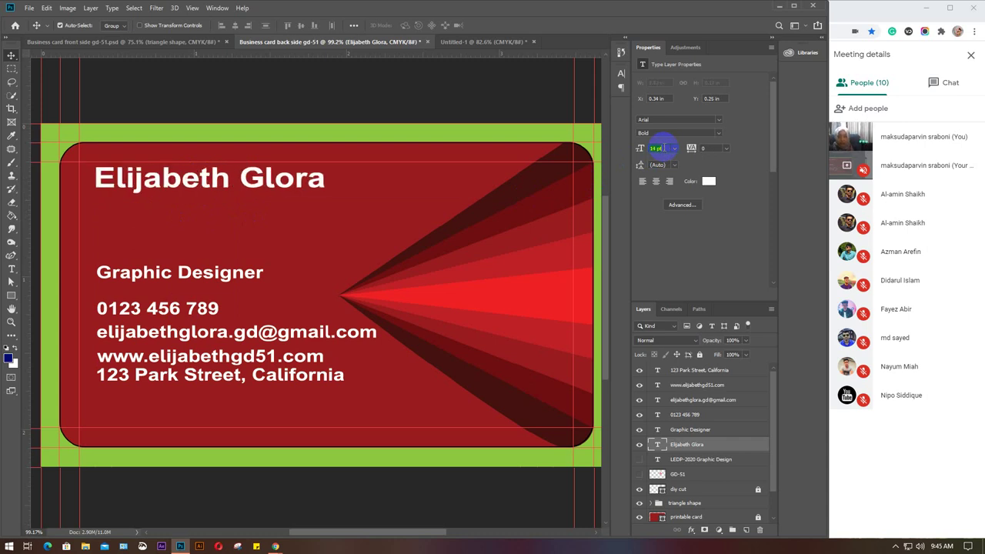
key(Up)
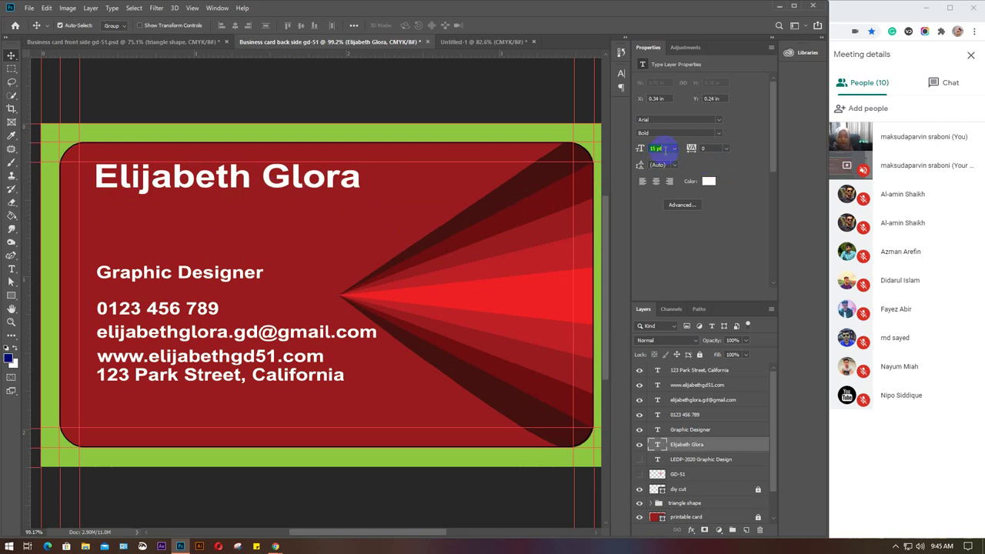
Settle the name's font size at 13 pt.
scroll(665, 150, up, 3)
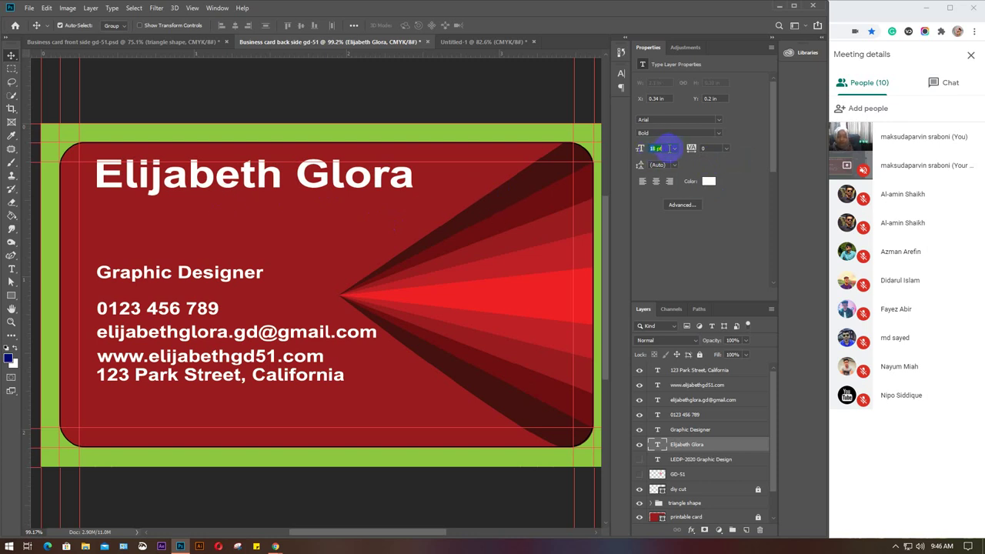
scroll(666, 149, down, 3)
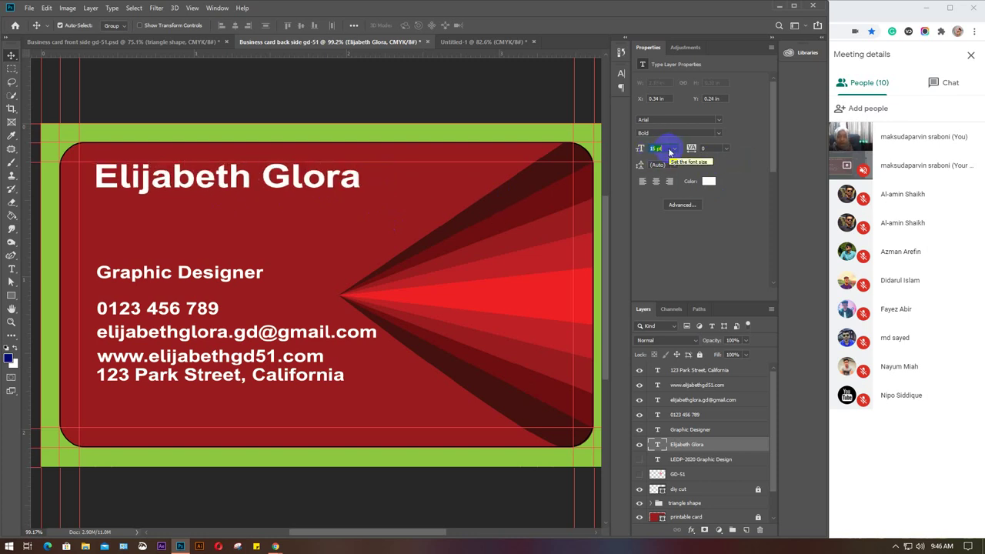
scroll(664, 148, down, 2)
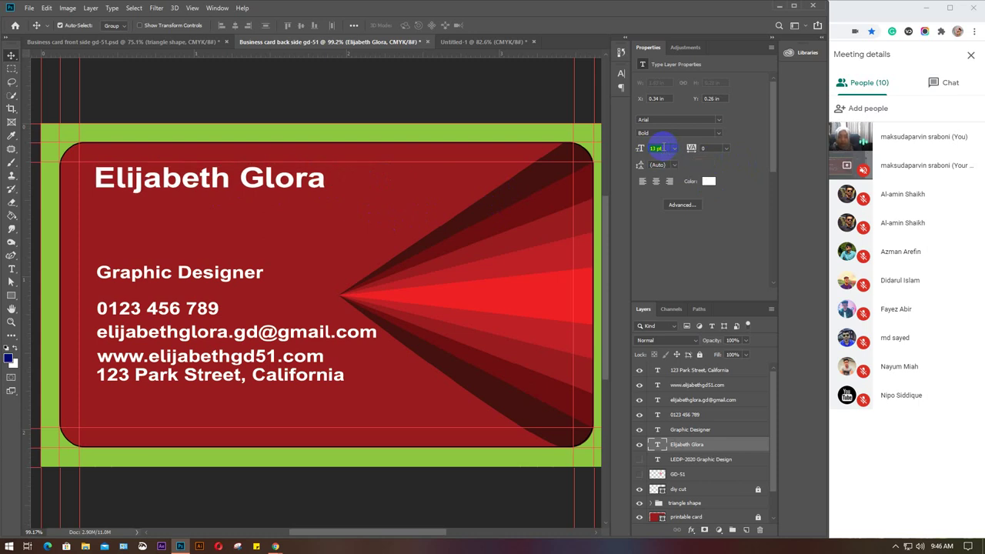
scroll(663, 149, up, 2)
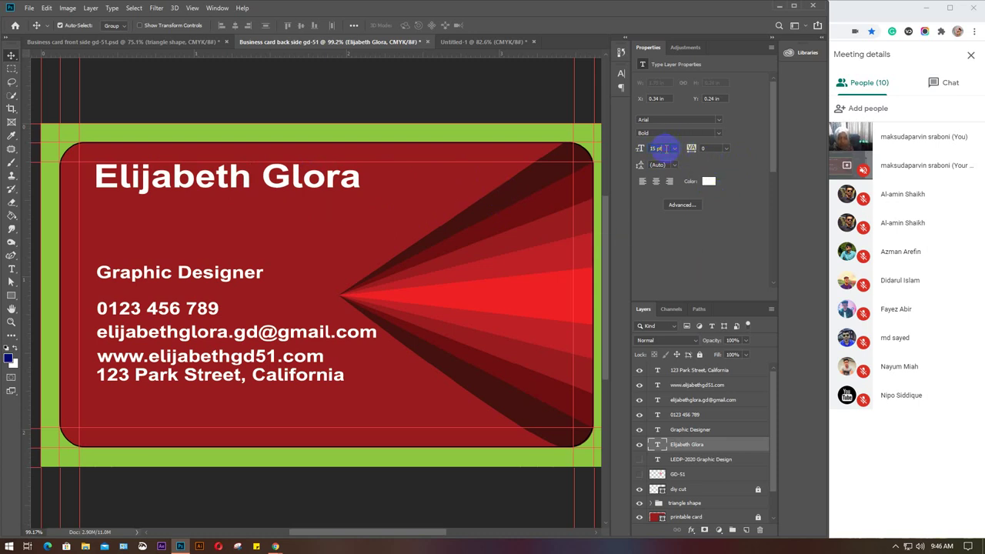
click(638, 152)
text(12)
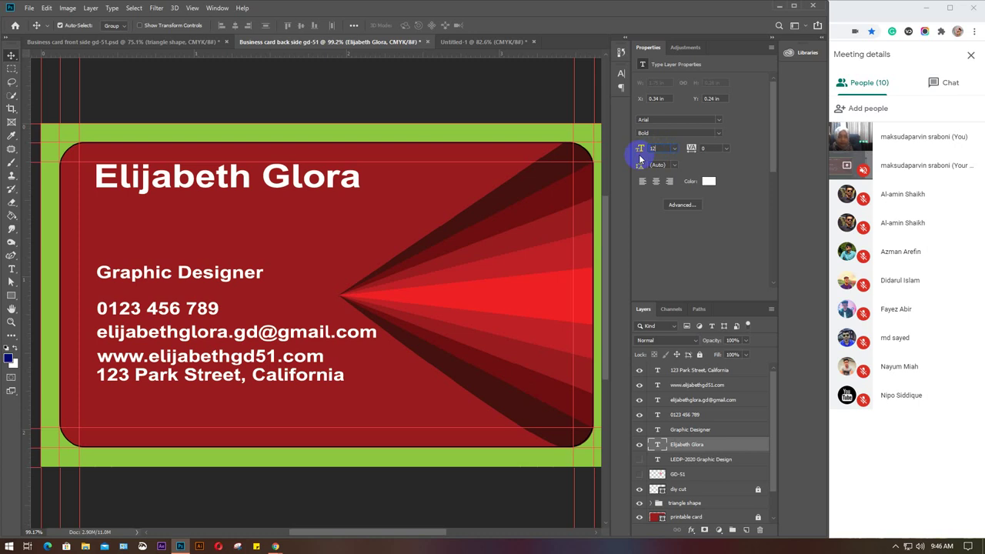
key(Return)
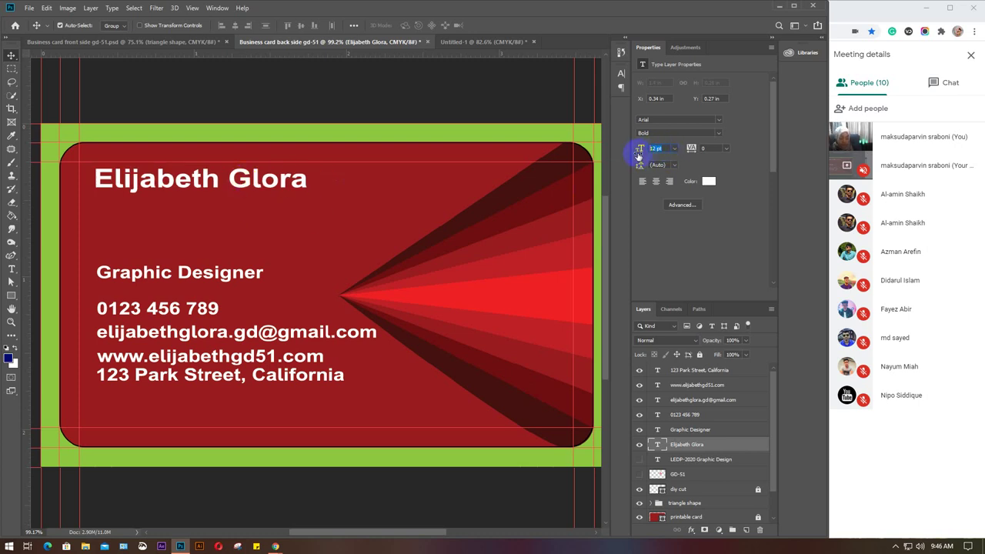
drag(638, 150, 639, 154)
key(Return)
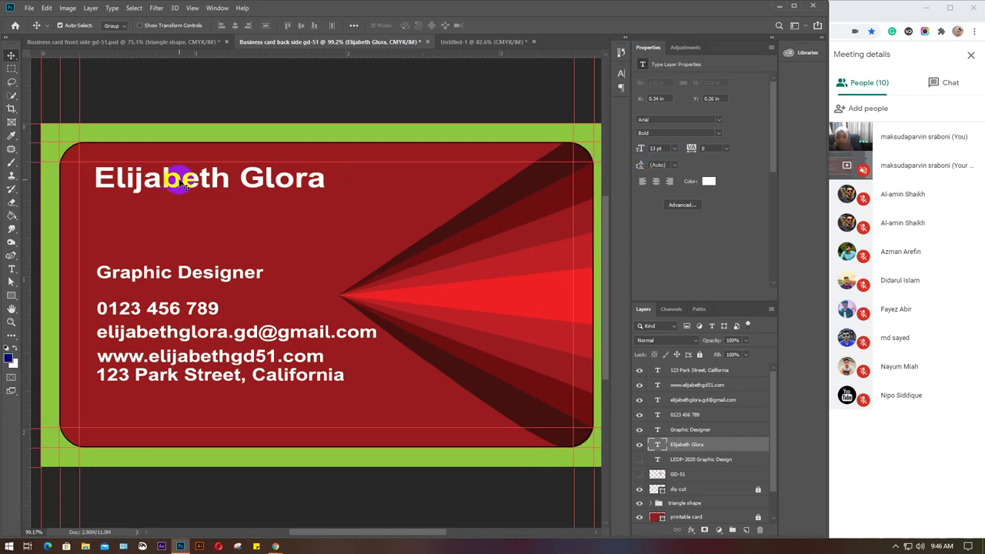
Shift the name slightly left and down, and move the Graphic Designer title up beneath it.
drag(178, 178, 168, 177)
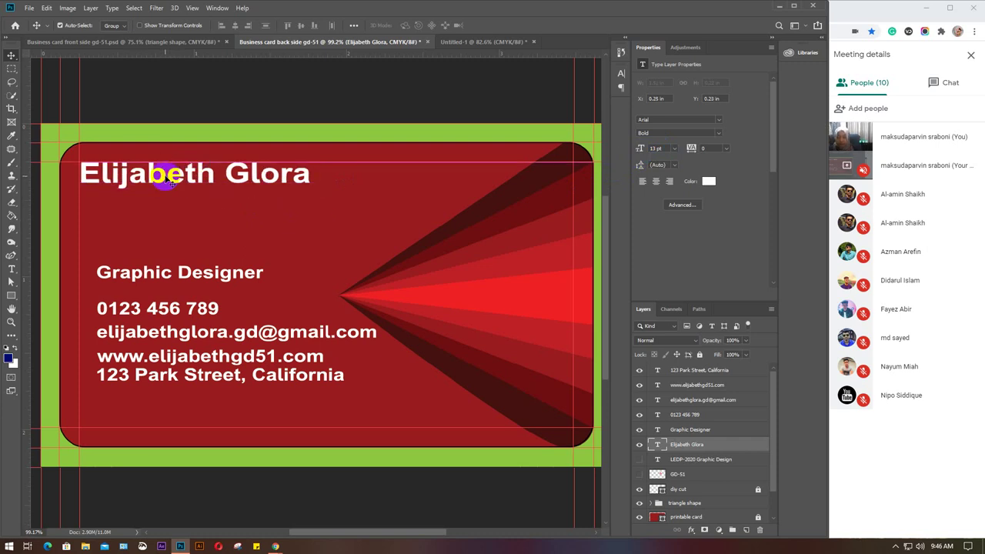
key(Down)
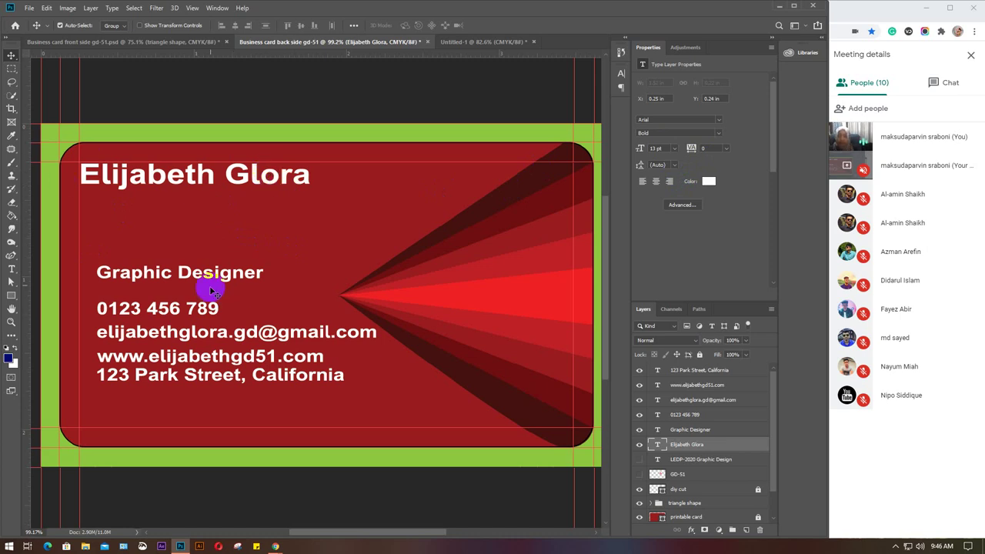
drag(213, 267, 202, 203)
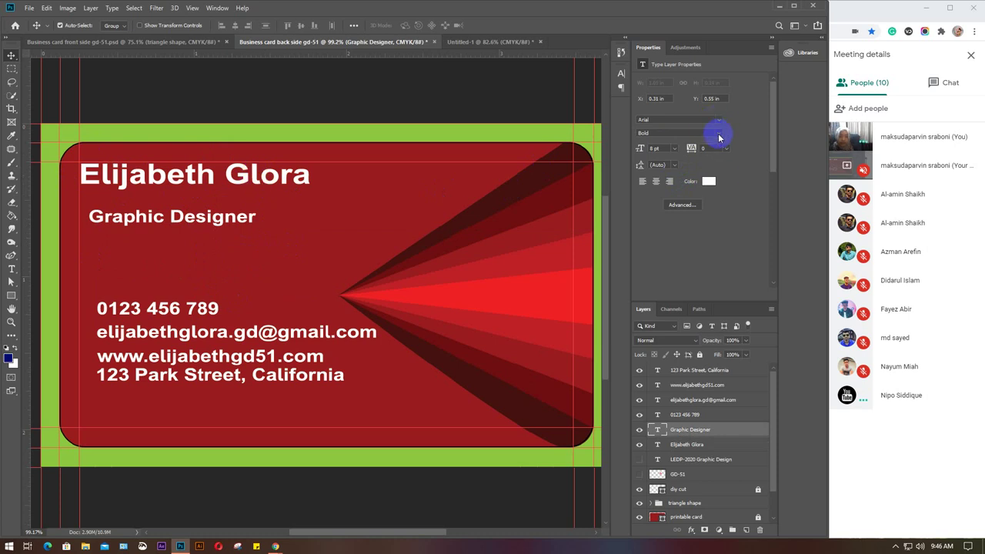
Set the Graphic Designer title's font to Roboto.
click(695, 121)
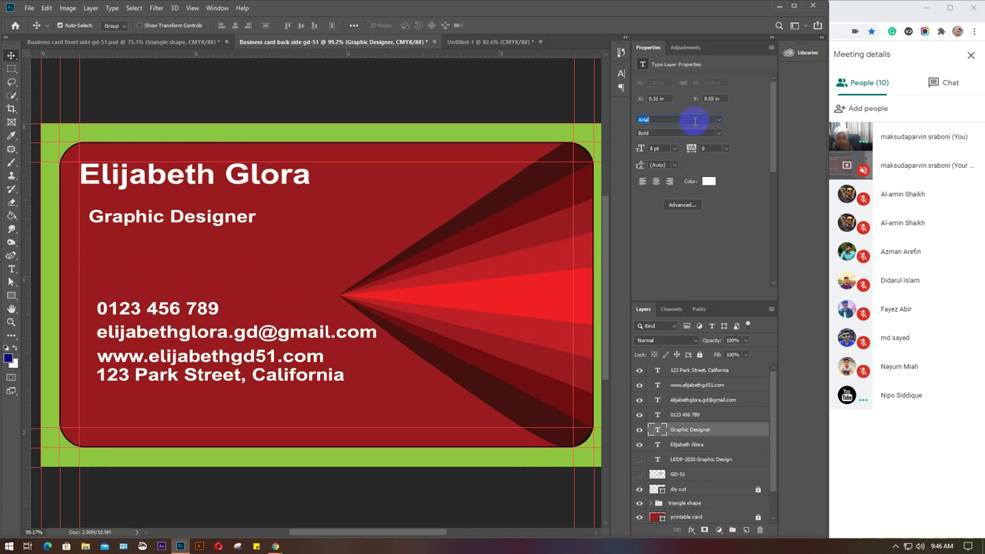
click(696, 121)
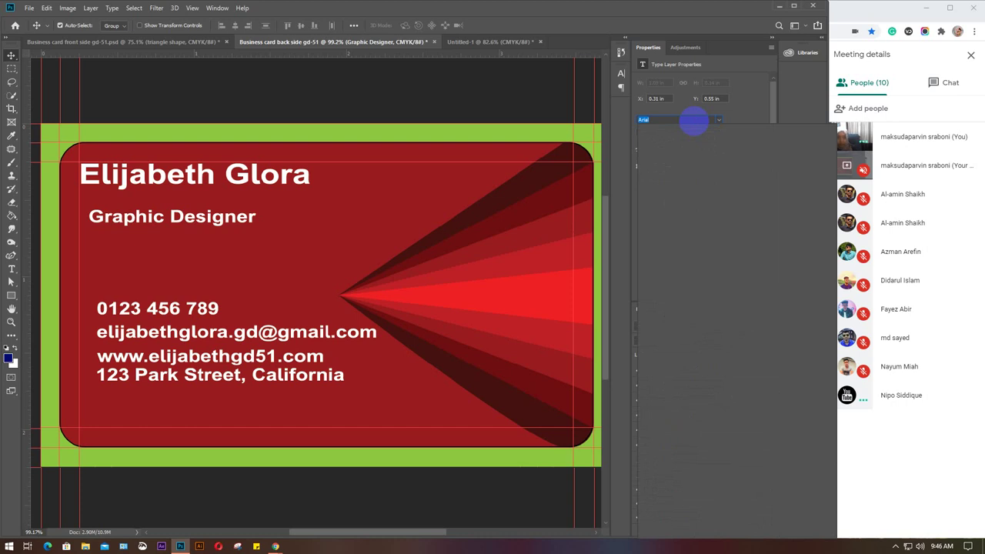
text(op)
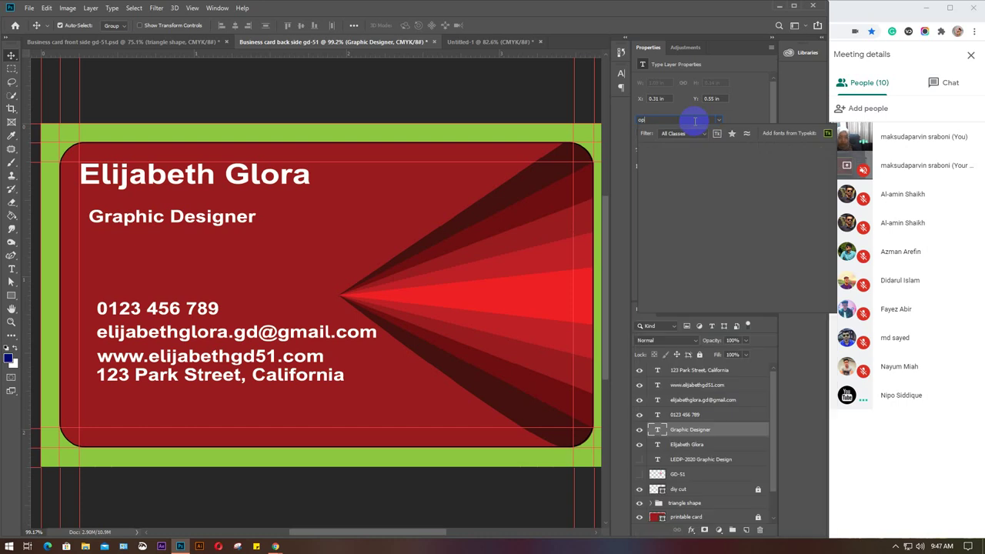
text(en)
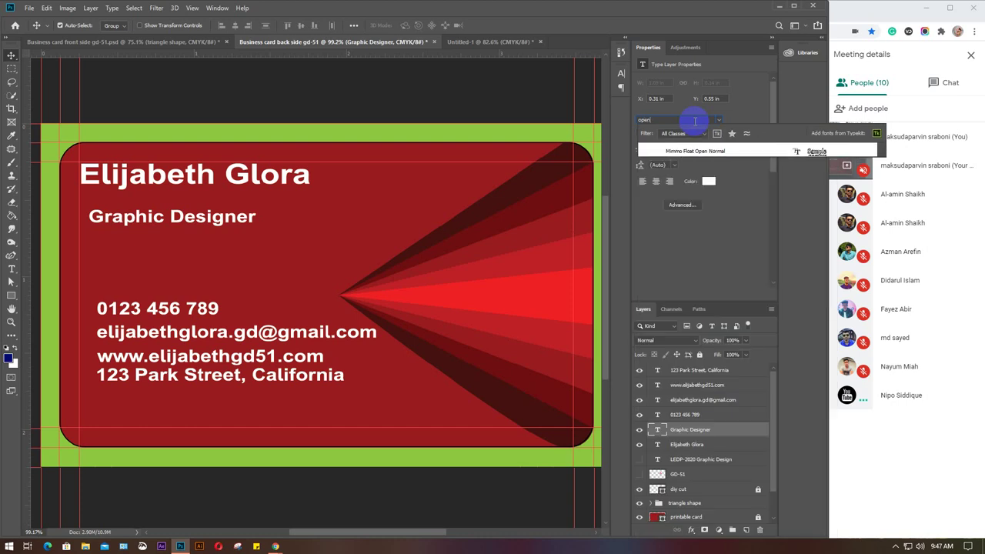
key(BackSpace)
key(BackSpace)
key(BackSpace)
key(BackSpace)
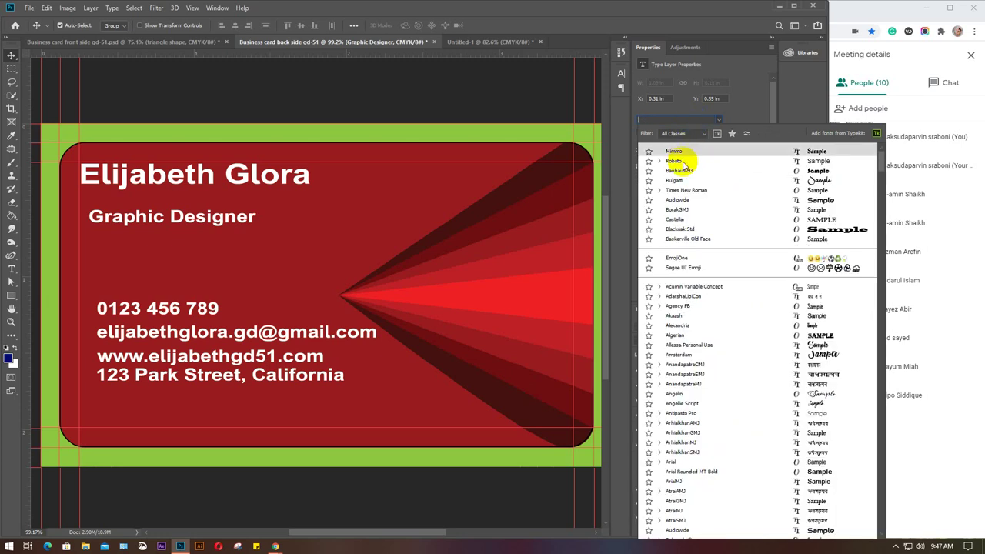
click(681, 161)
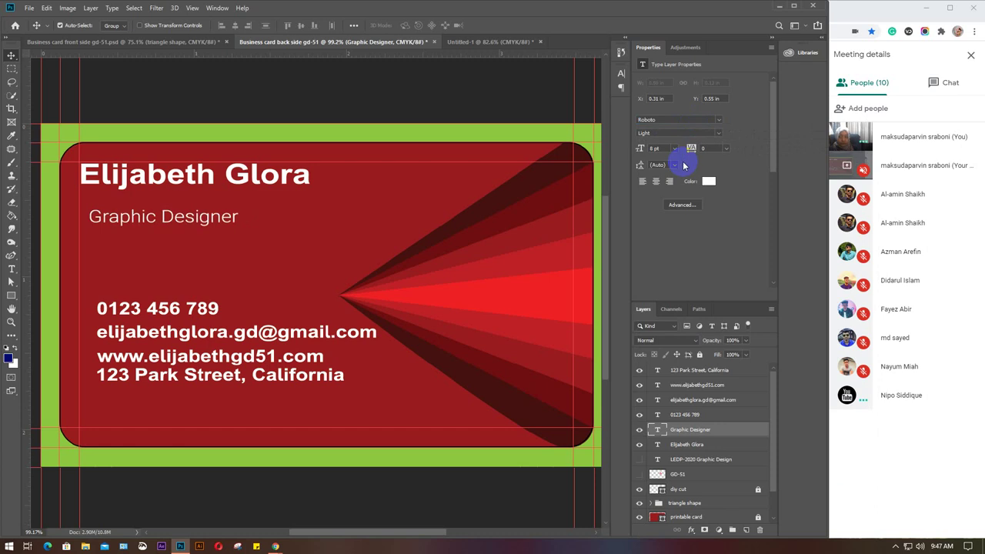
Set the name in Roboto Black and nudge the Graphic Designer title toward it.
click(255, 171)
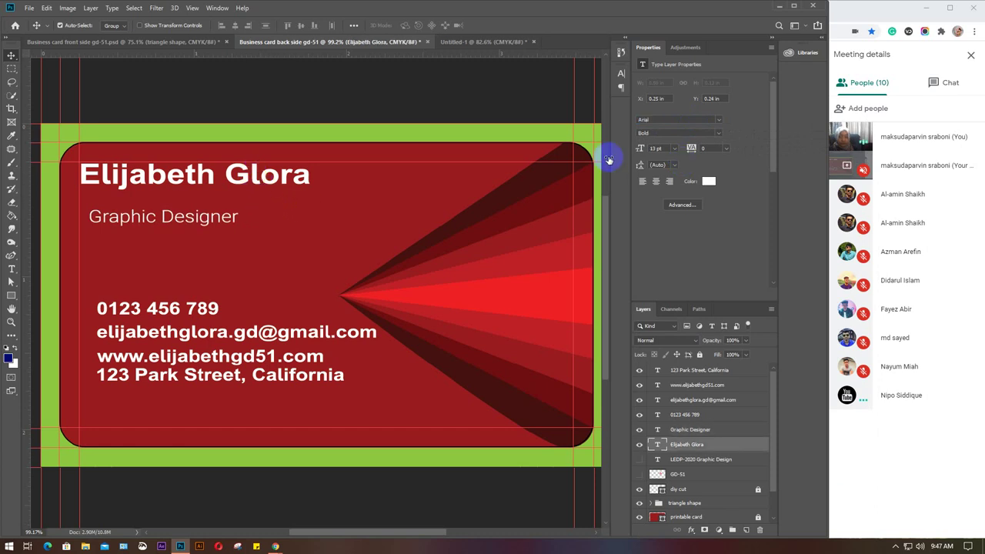
click(666, 119)
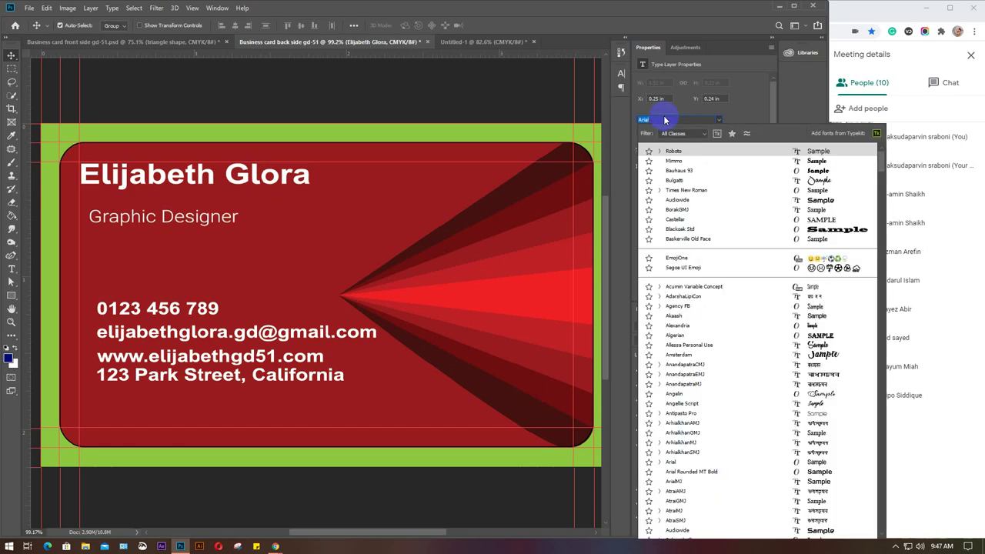
text(ro)
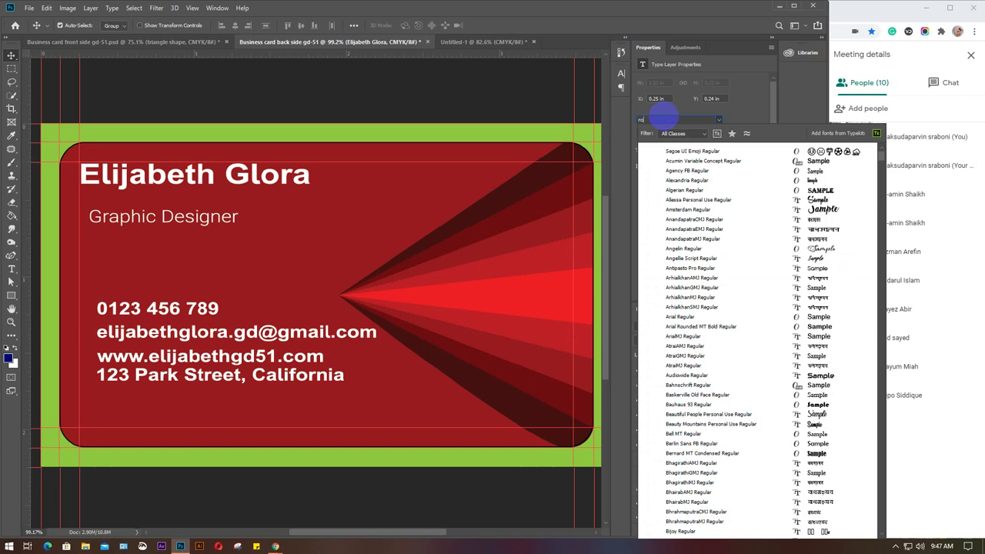
text(bo)
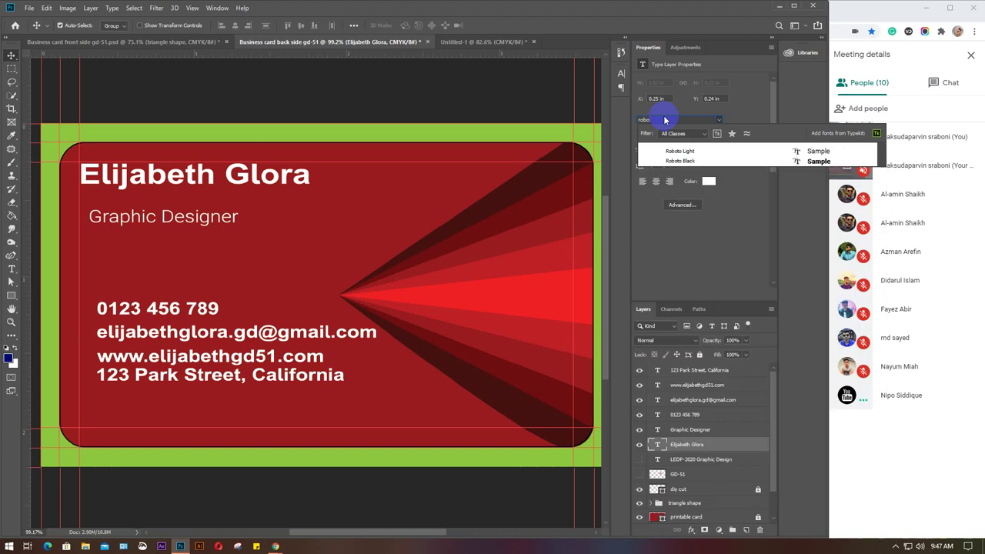
click(682, 151)
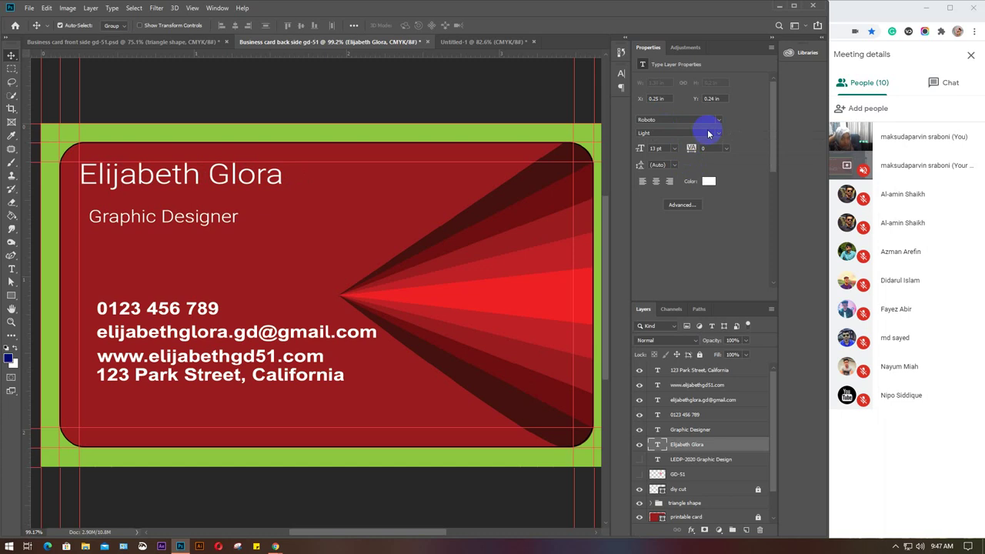
click(718, 135)
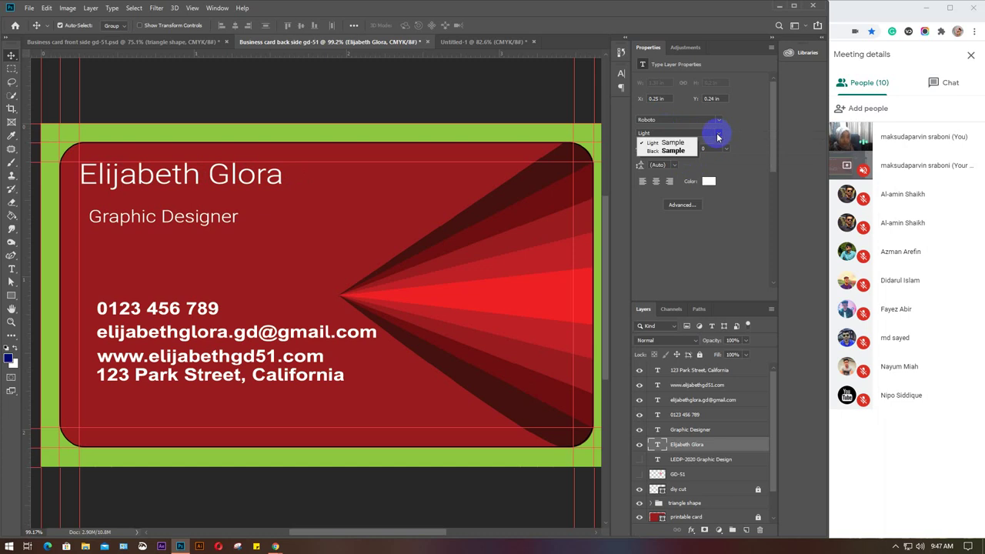
click(668, 151)
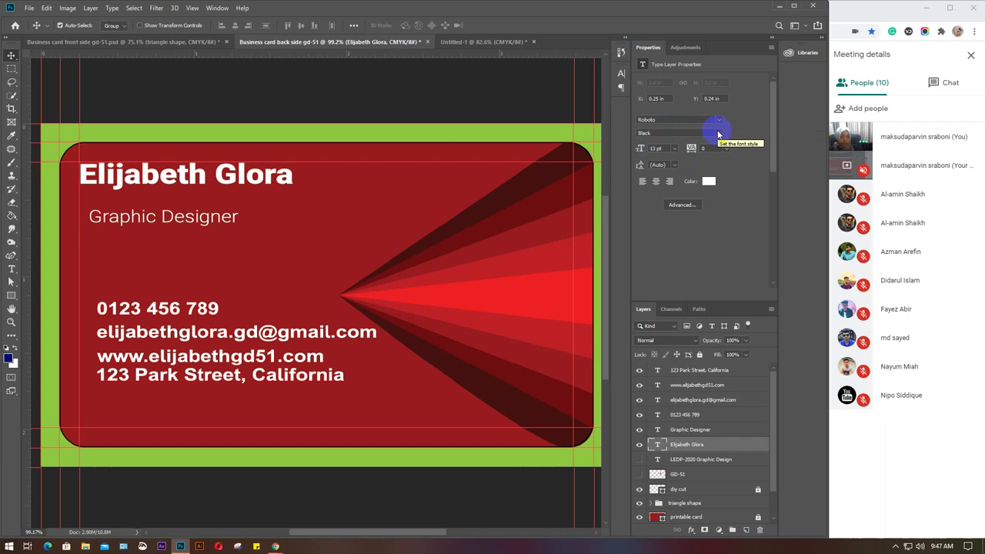
click(718, 133)
click(669, 146)
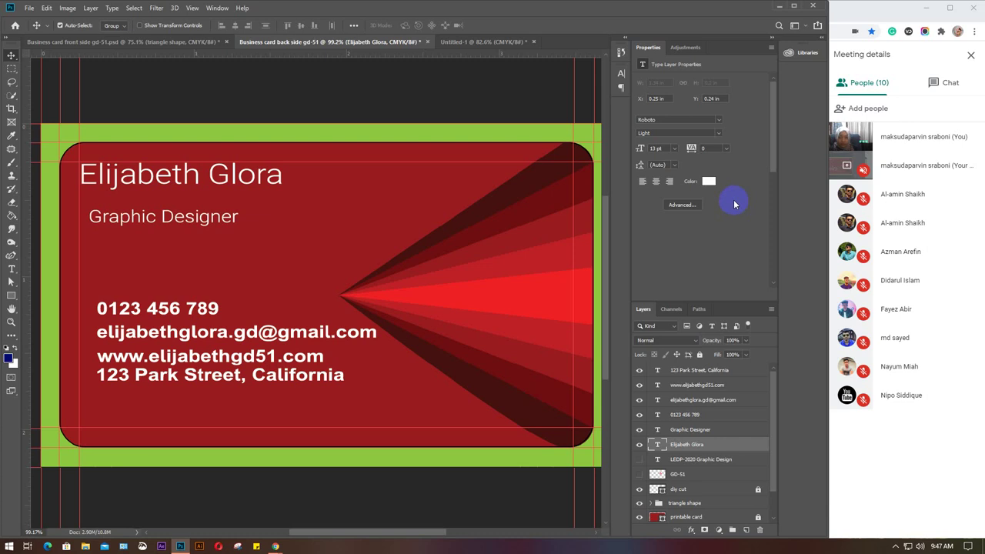
click(716, 133)
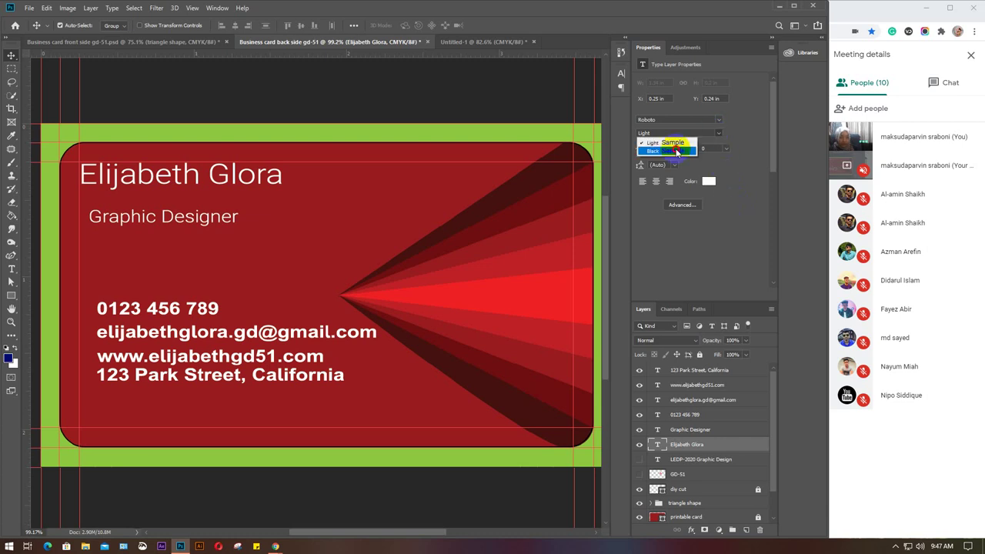
click(676, 152)
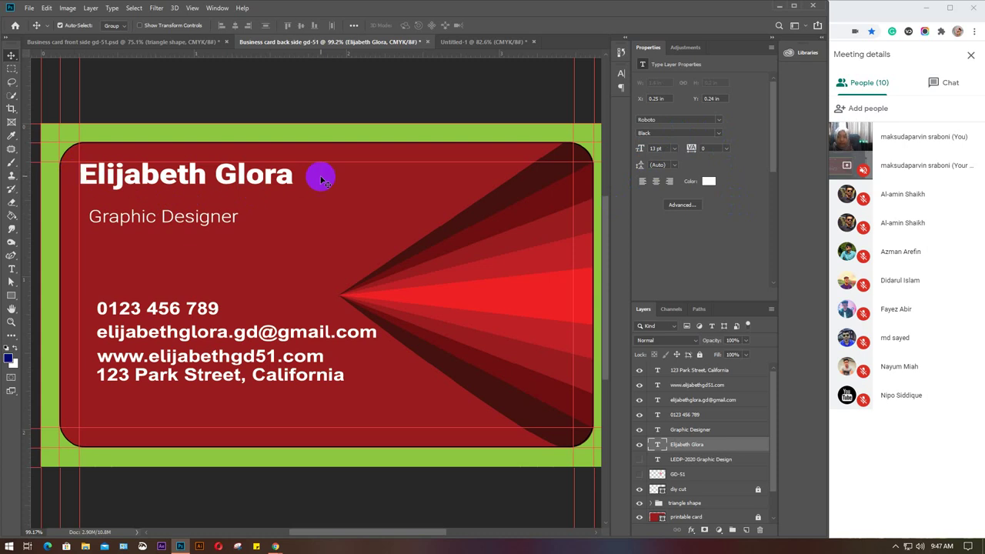
drag(183, 221, 193, 224)
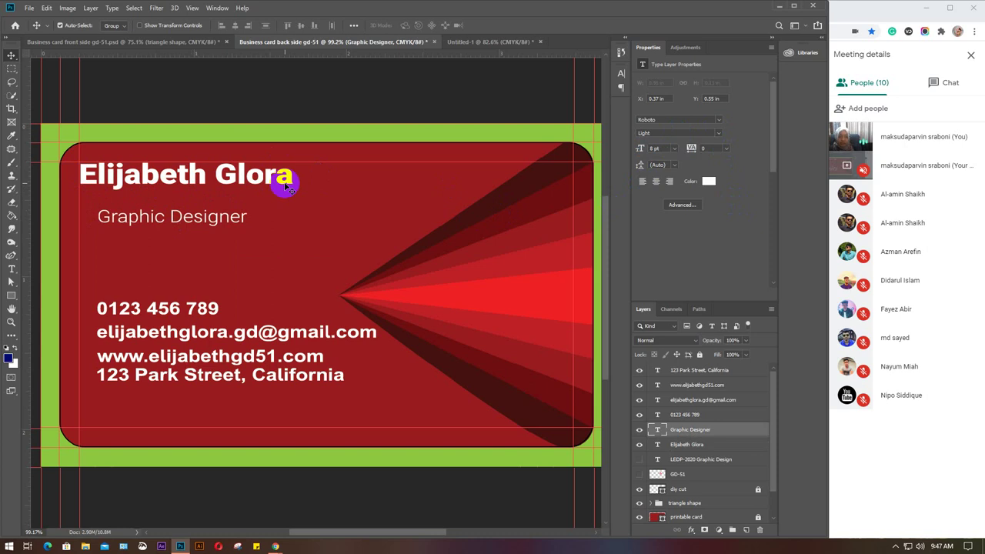
Raise Graphic Designer under the name at 8 pt, aligning its left edge with the name.
drag(205, 226, 208, 216)
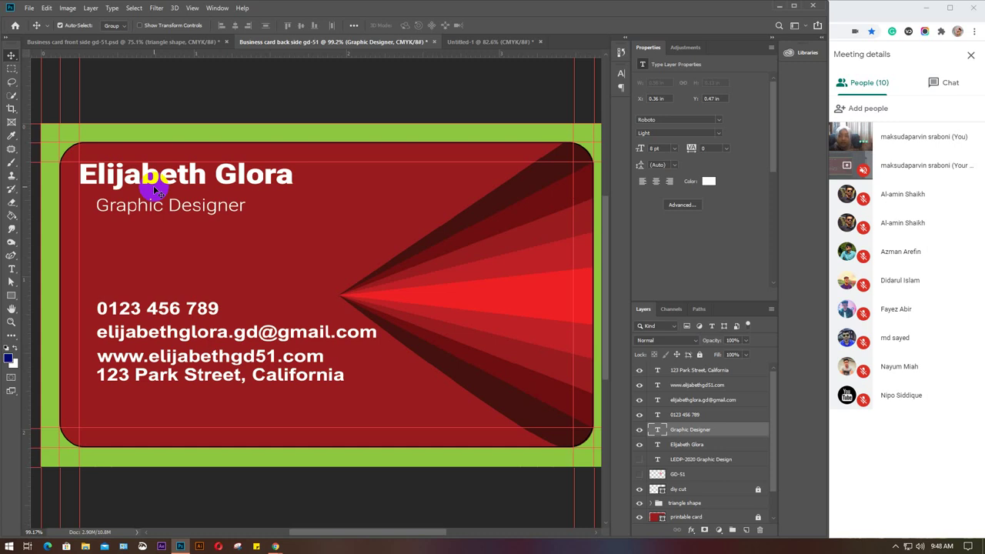
click(664, 148)
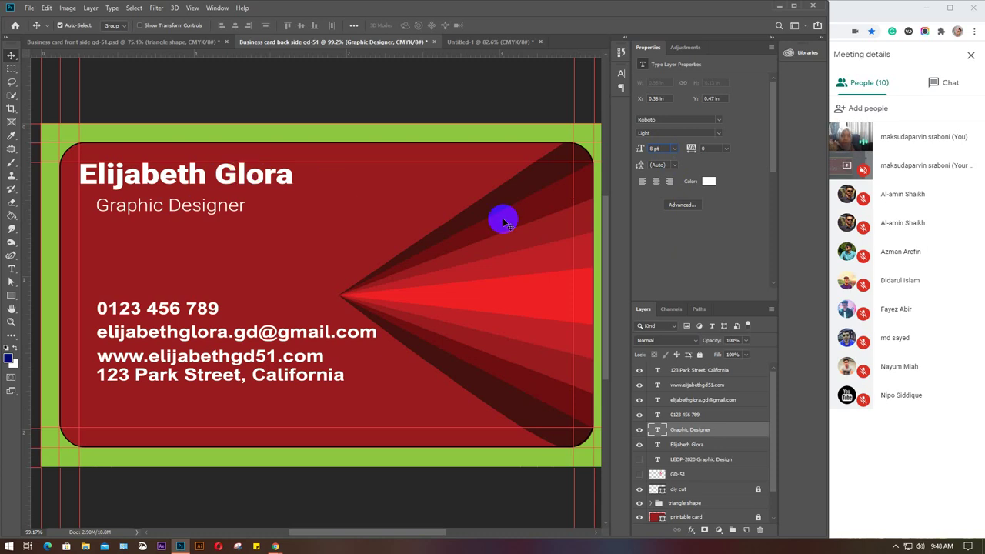
click(656, 149)
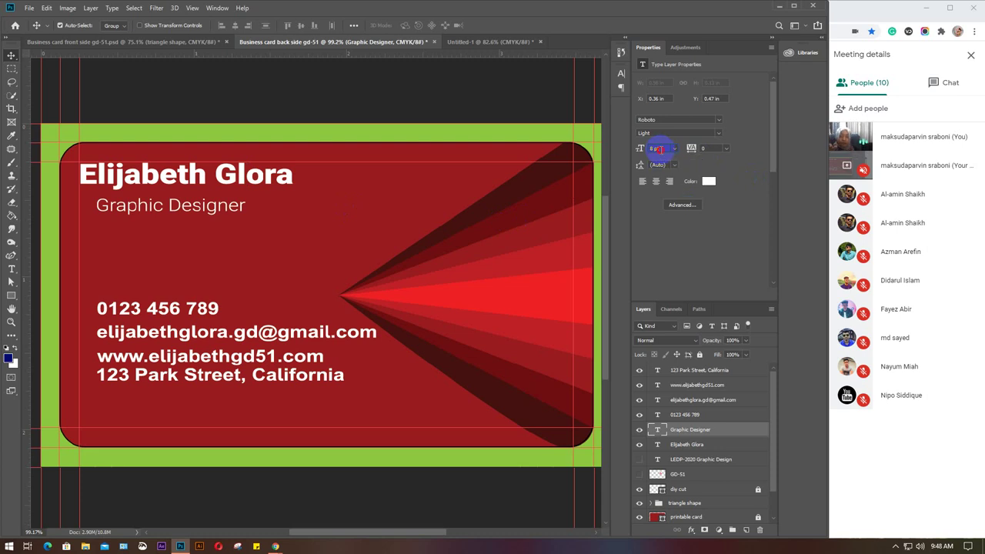
key(Up)
key(Up)
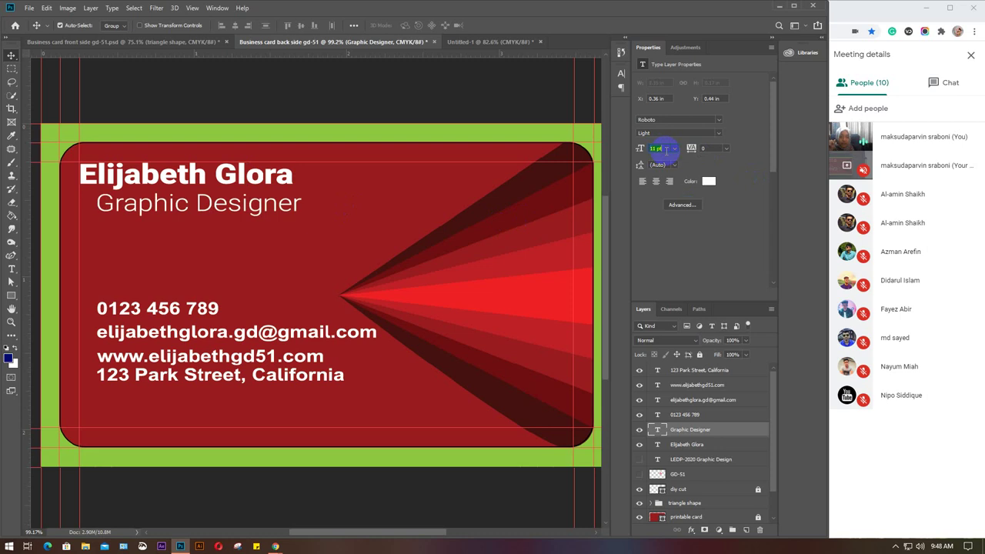
key(Down)
key(Down)
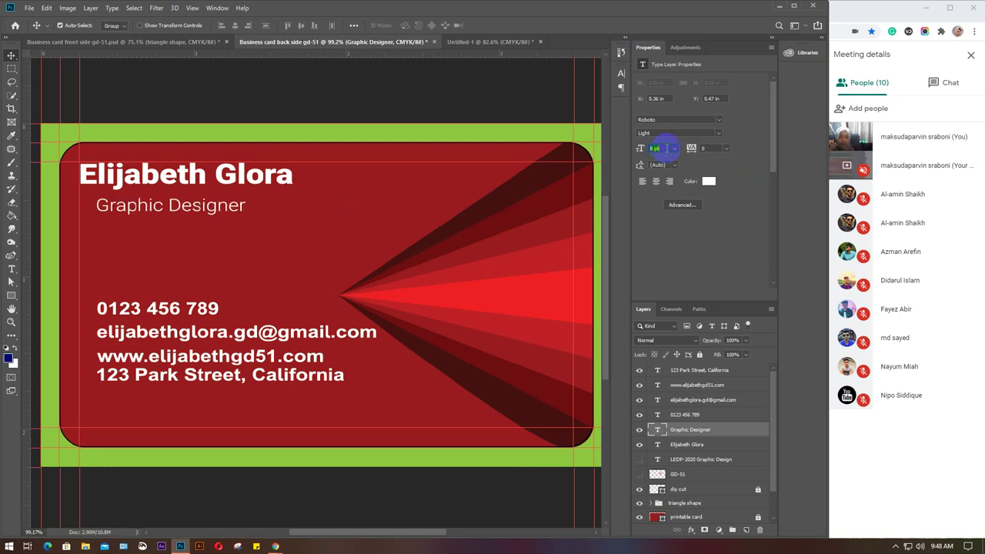
key(Down)
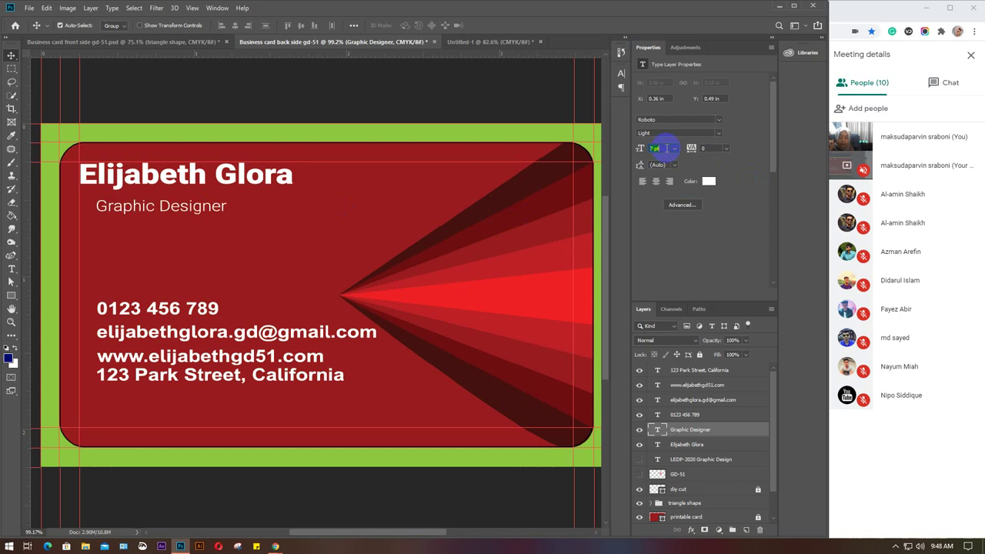
key(Up)
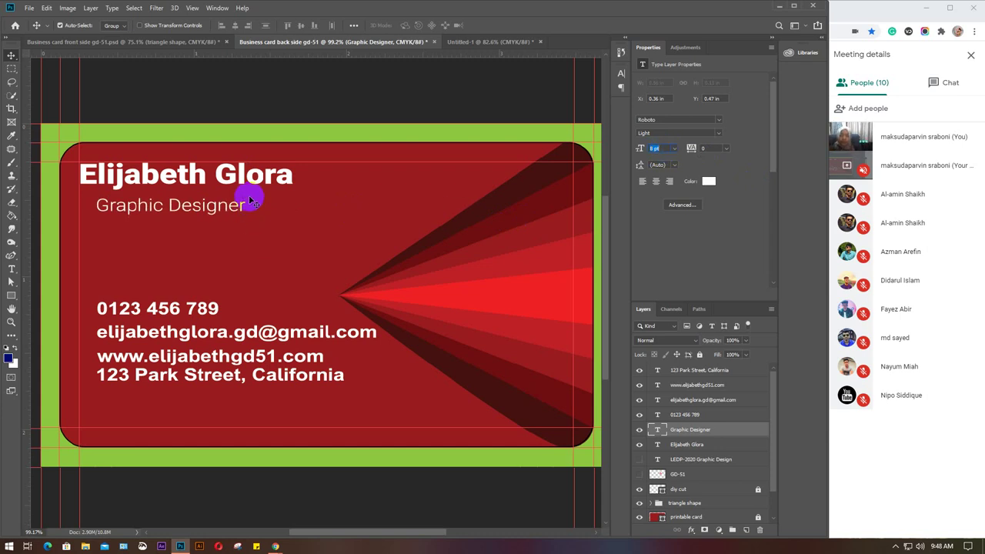
drag(233, 208, 216, 207)
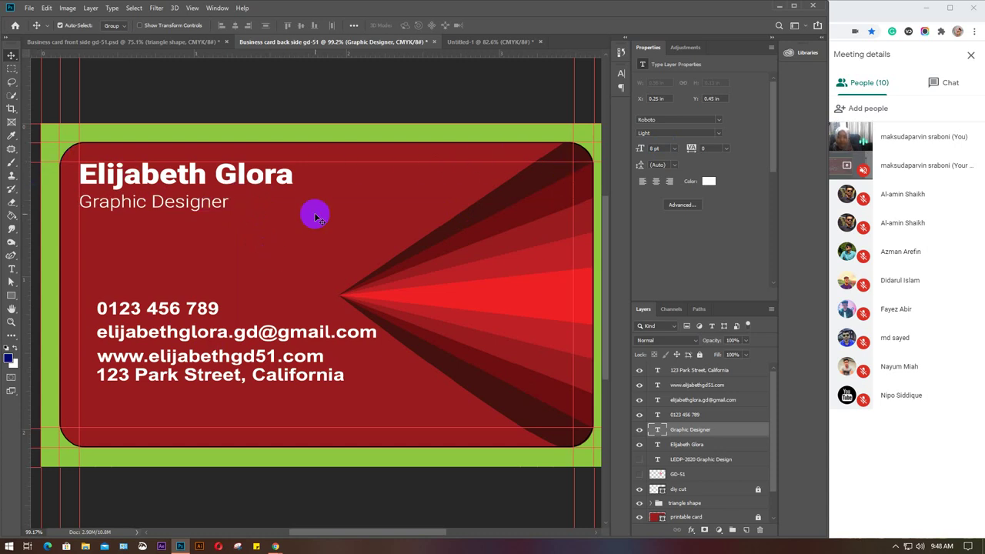
Select the four contact text layers and set them to Roboto Light at 6 pt.
click(165, 304)
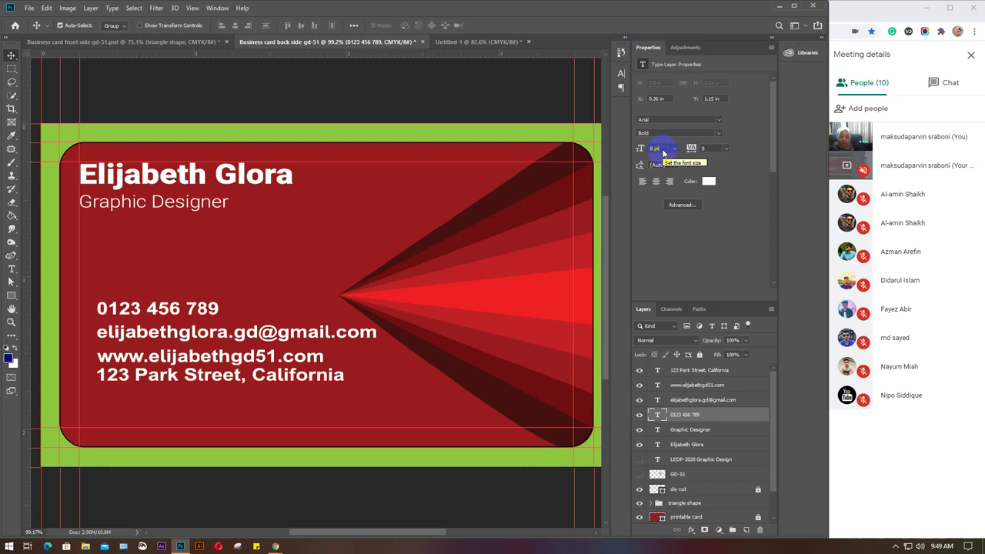
click(664, 153)
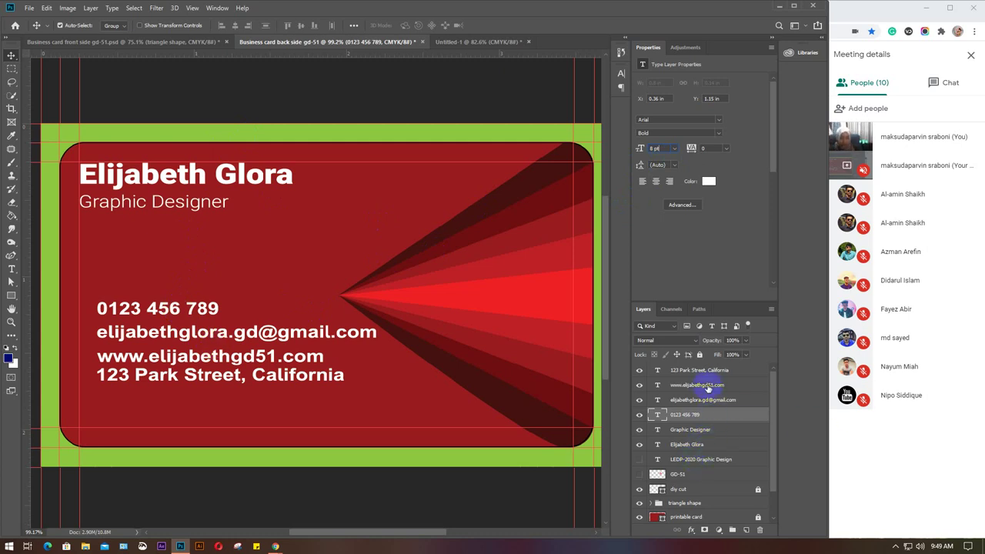
shift+click(703, 373)
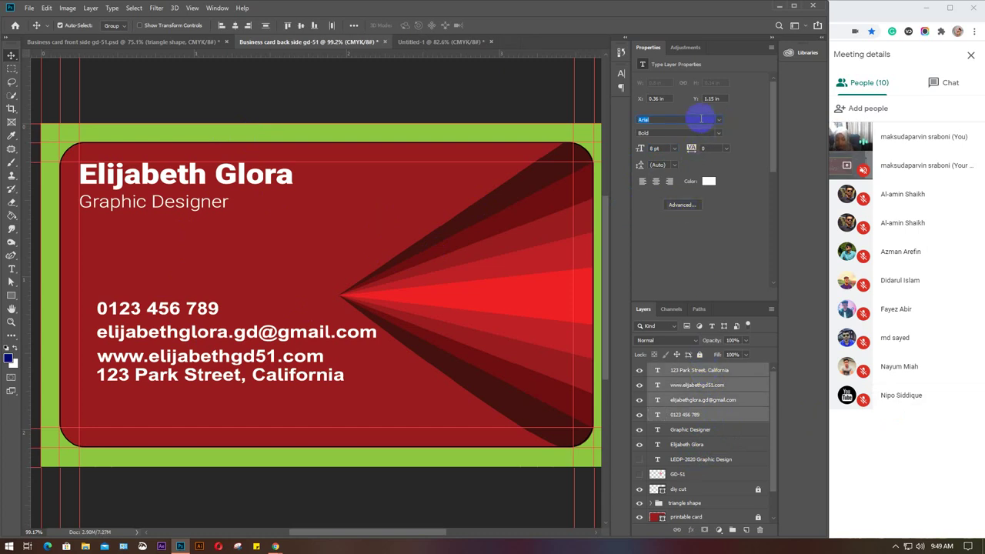
text(robl)
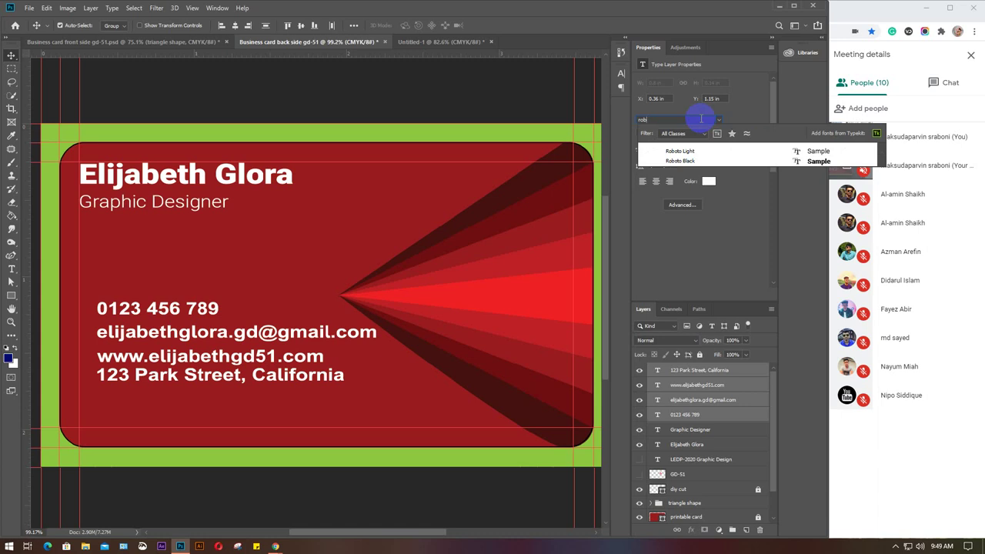
click(693, 150)
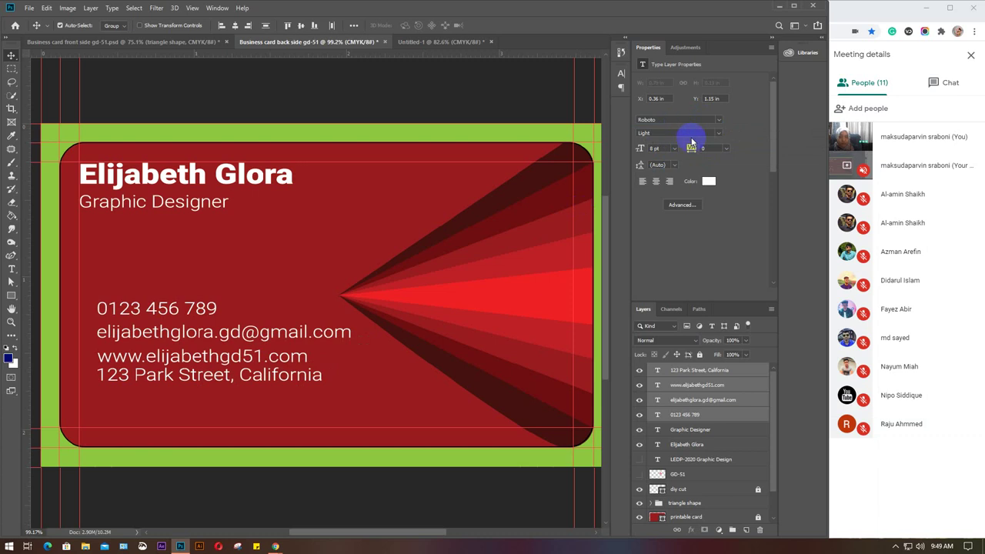
click(656, 148)
key(Down)
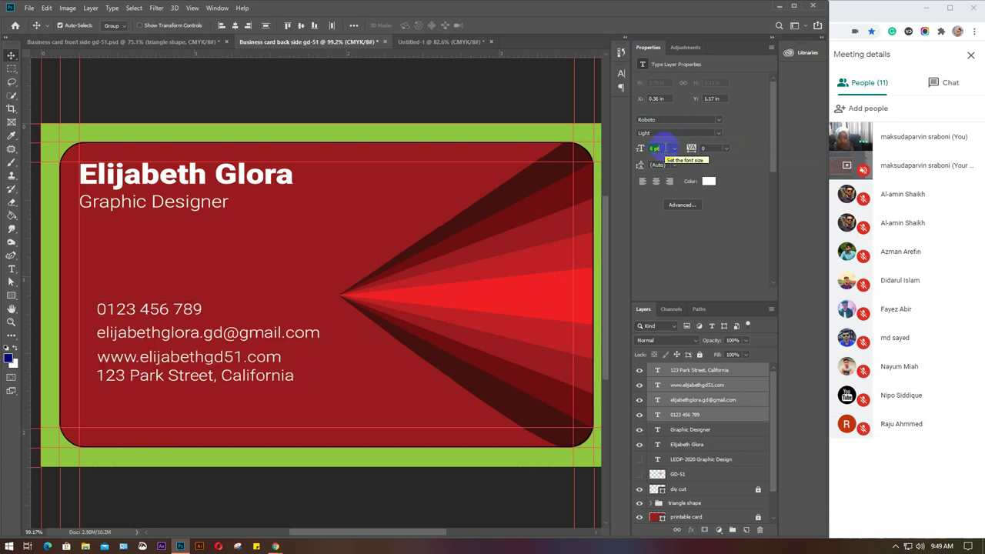
key(Down)
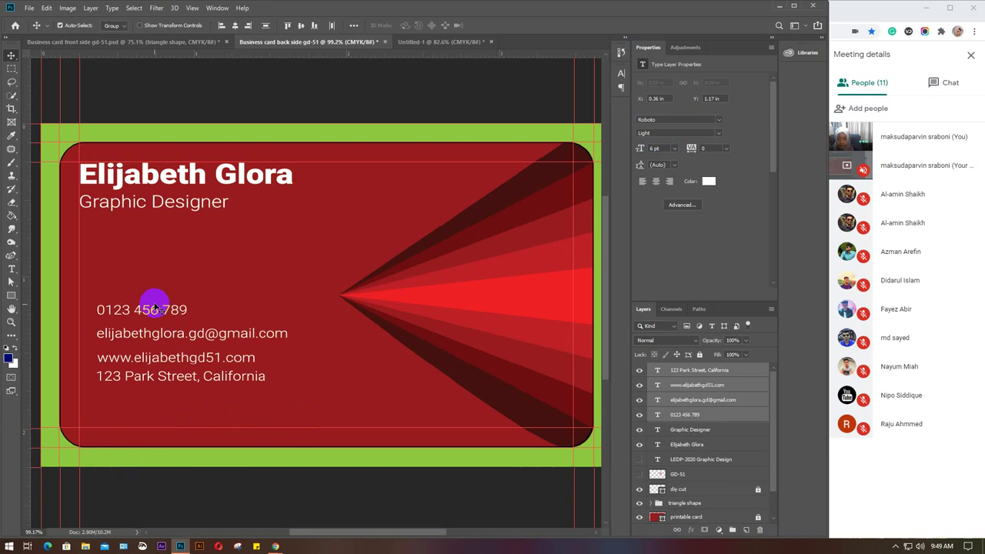
Shift the four contact lines right and slightly up to indent them.
drag(154, 312, 194, 306)
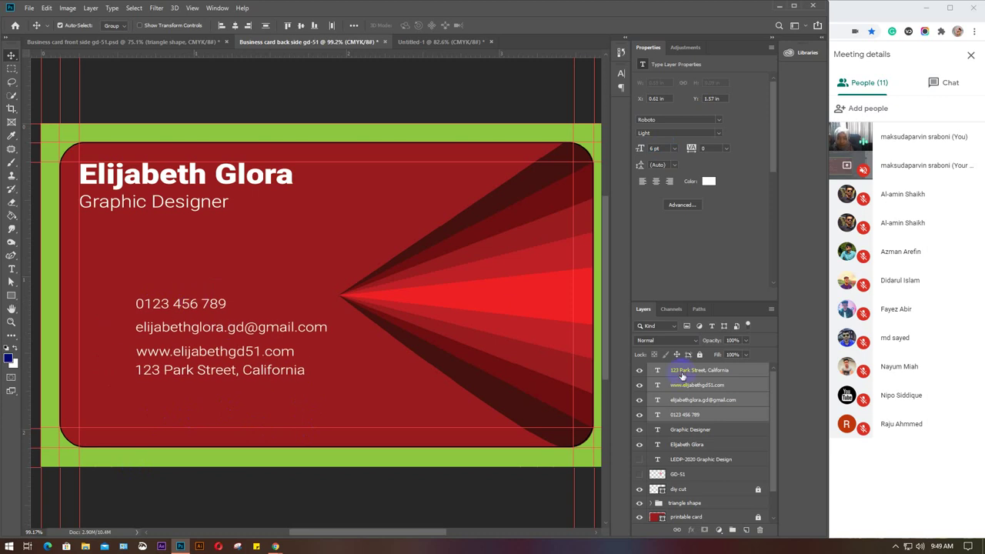
click(679, 373)
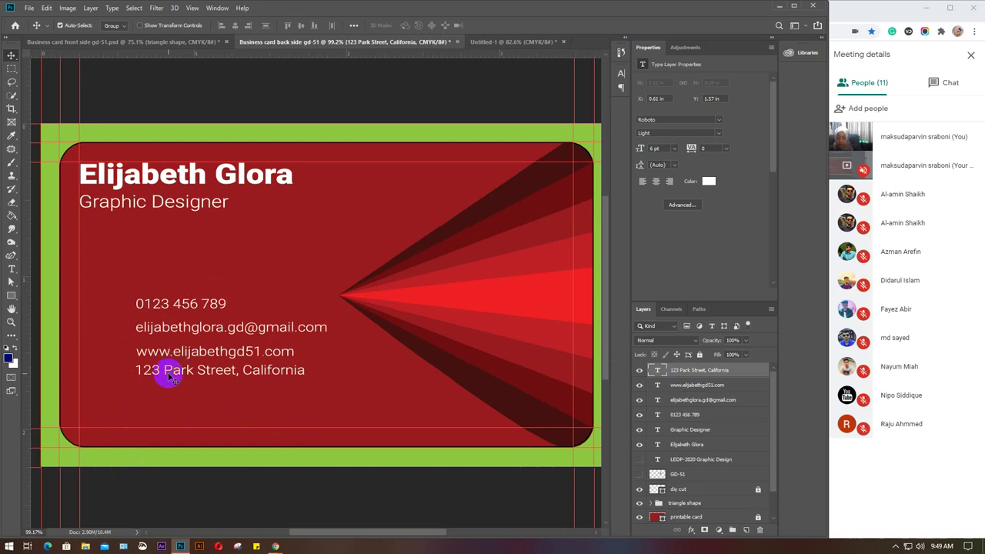
click(859, 12)
Load flaticon.com in a new Chrome tab.
click(139, 13)
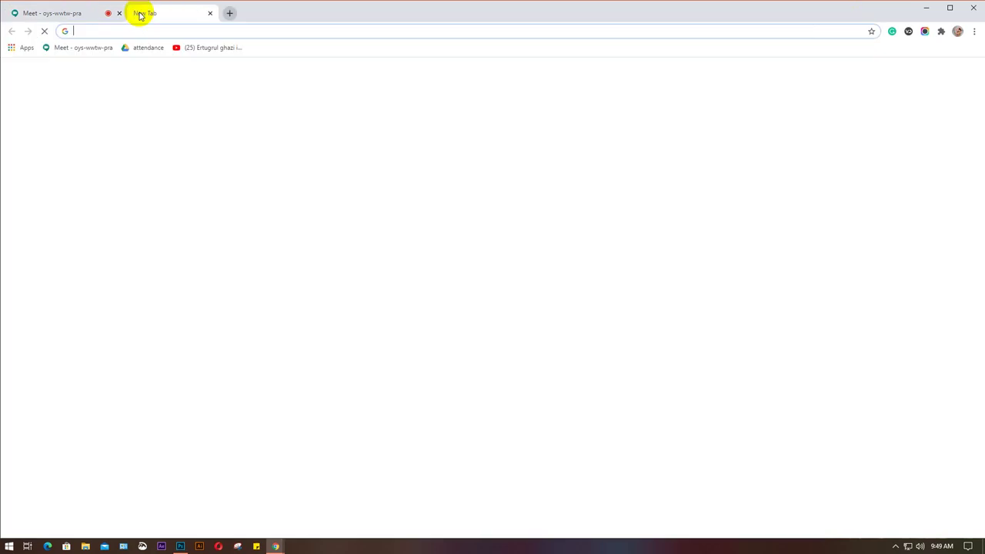
text(fa)
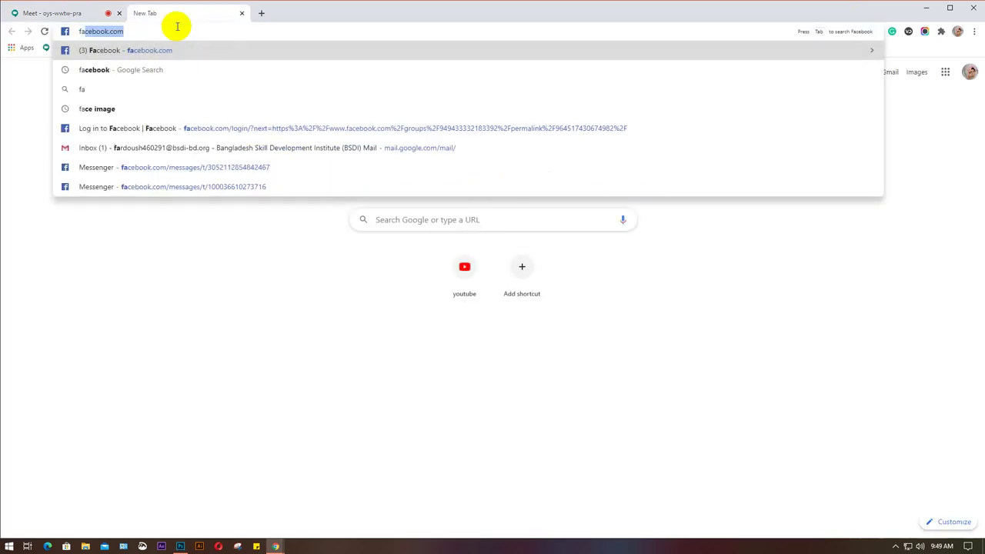
key(BackSpace)
key(BackSpace)
key(BackSpace)
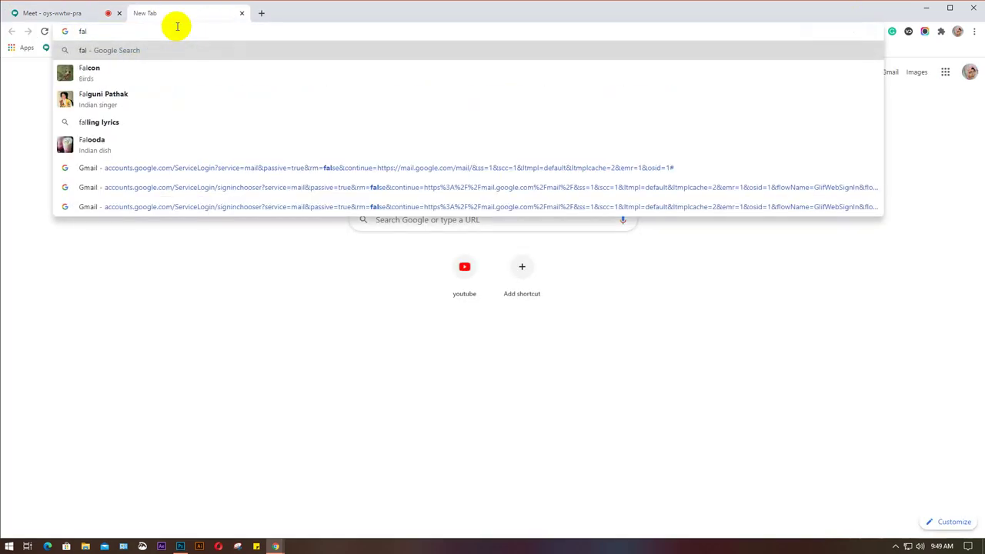
text(flat)
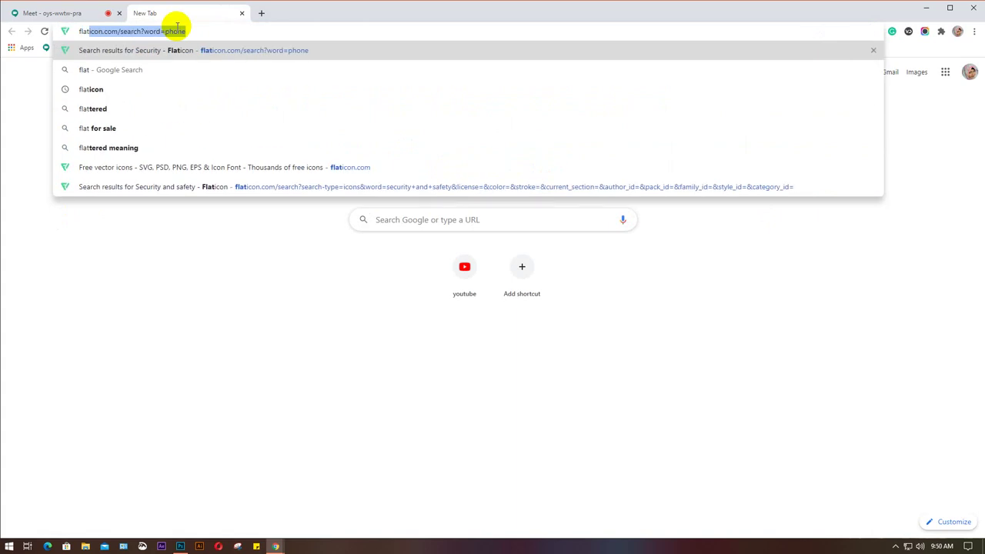
text(icon)
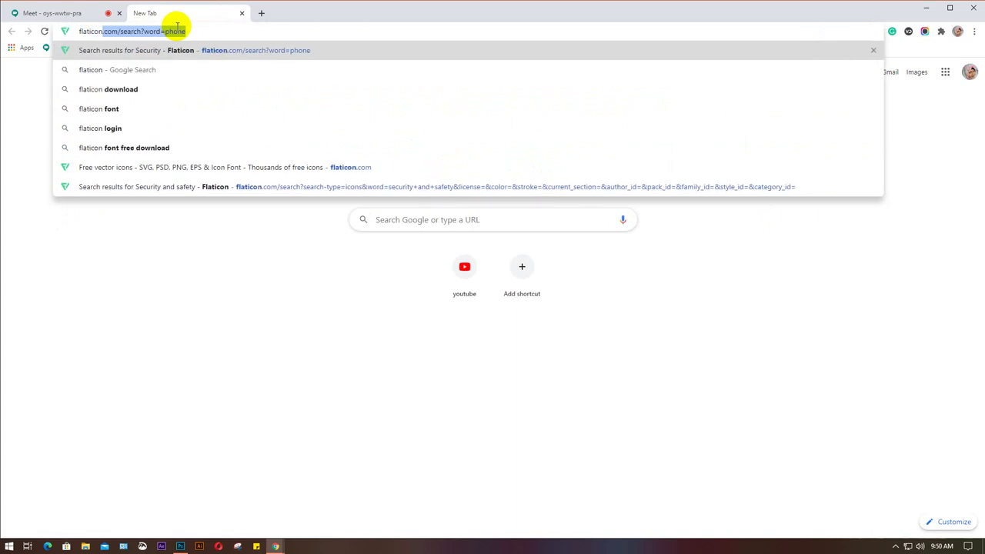
text(.com)
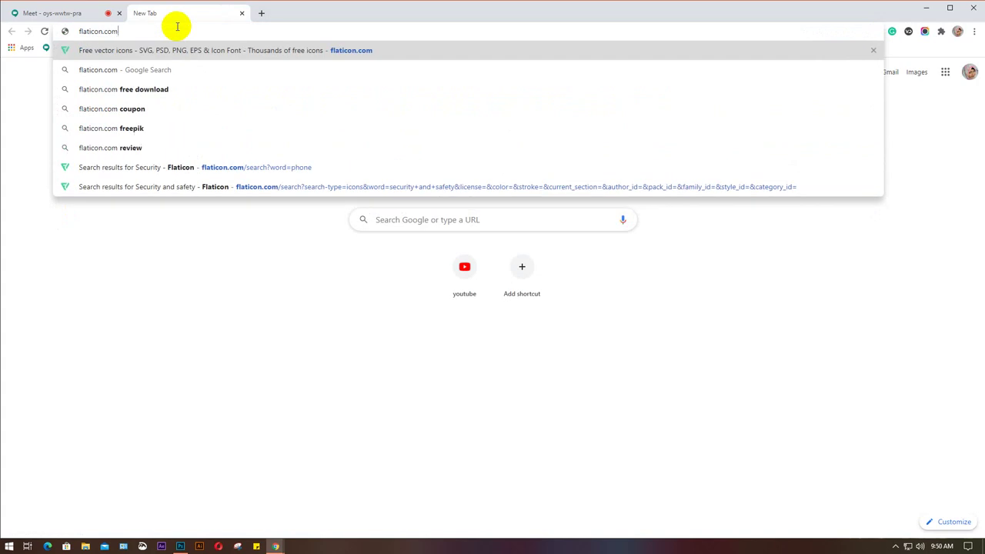
key(Return)
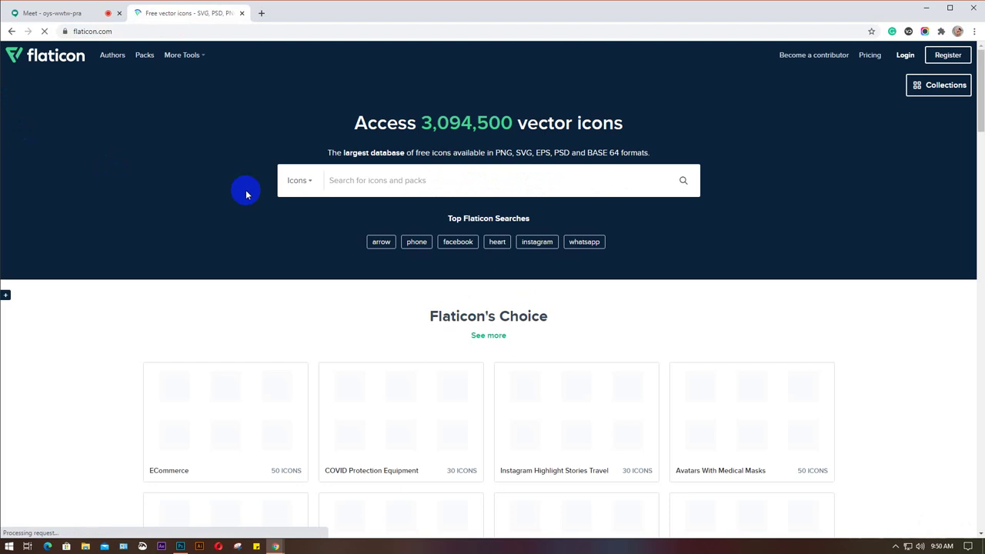
Search Flaticon for 'phone' and scroll through the results.
click(378, 182)
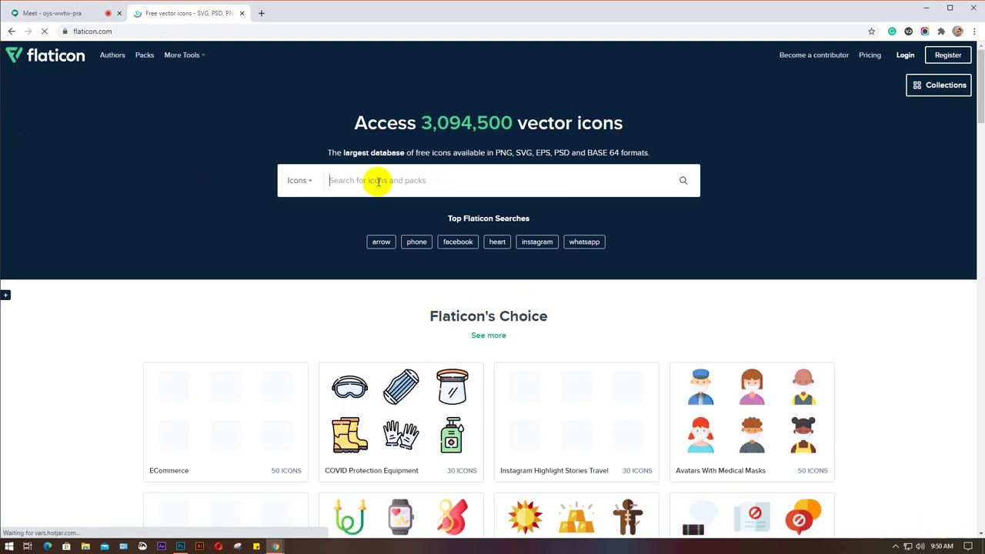
text(phone)
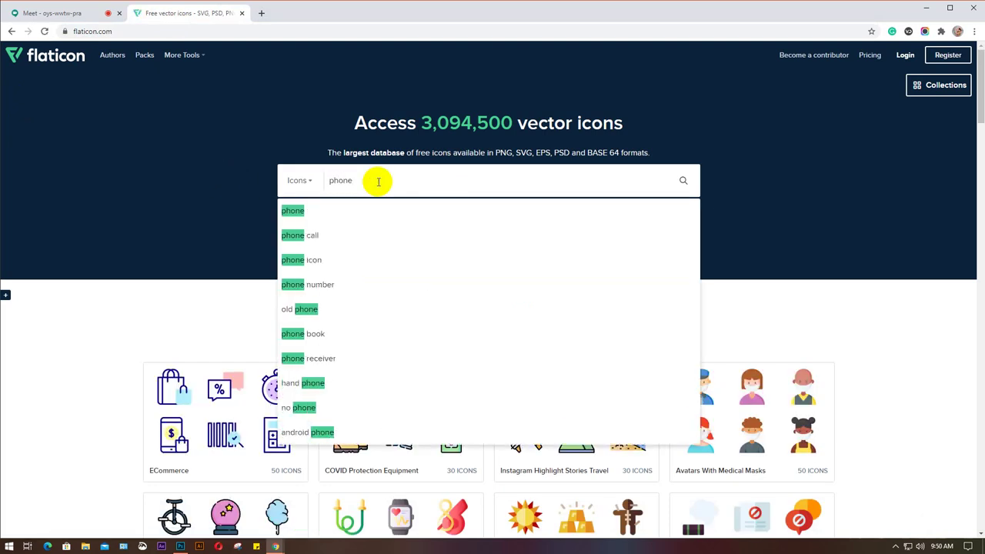
key(Return)
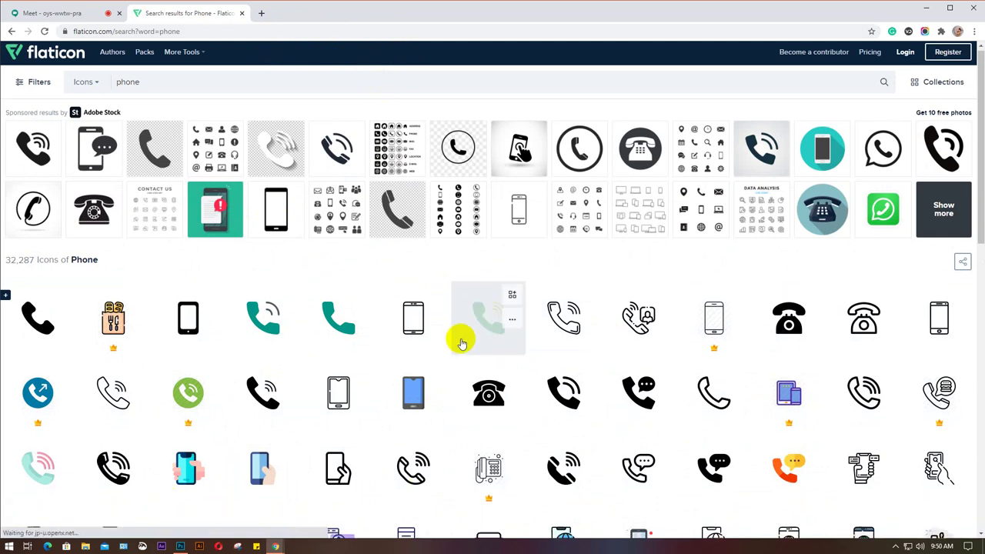
scroll(464, 337, down, 1)
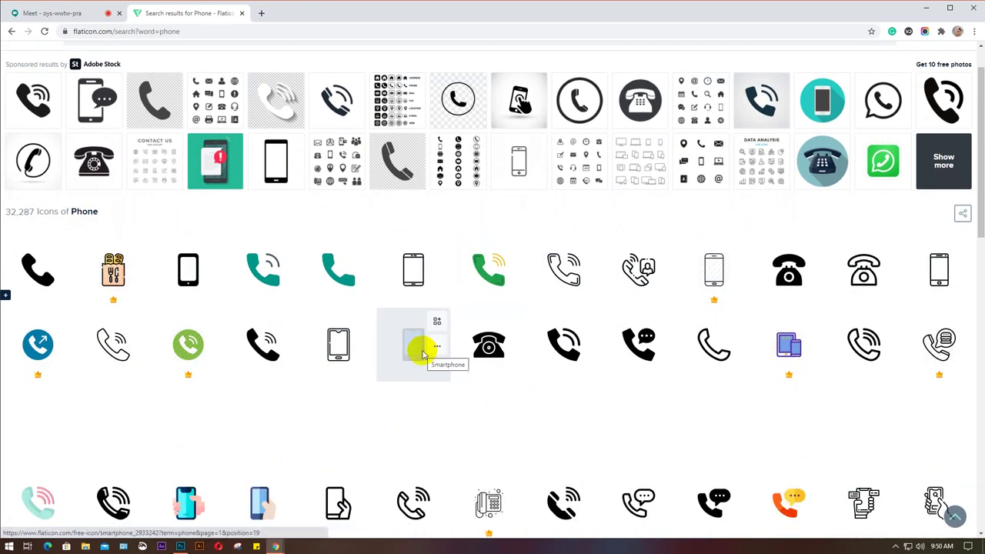
scroll(421, 354, down, 1)
scroll(422, 354, down, 1)
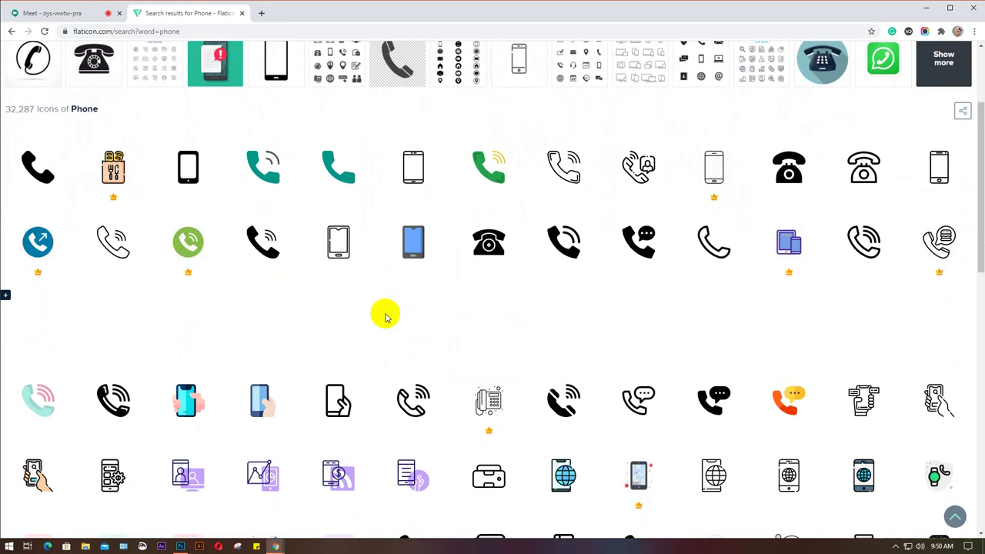
scroll(386, 315, down, 1)
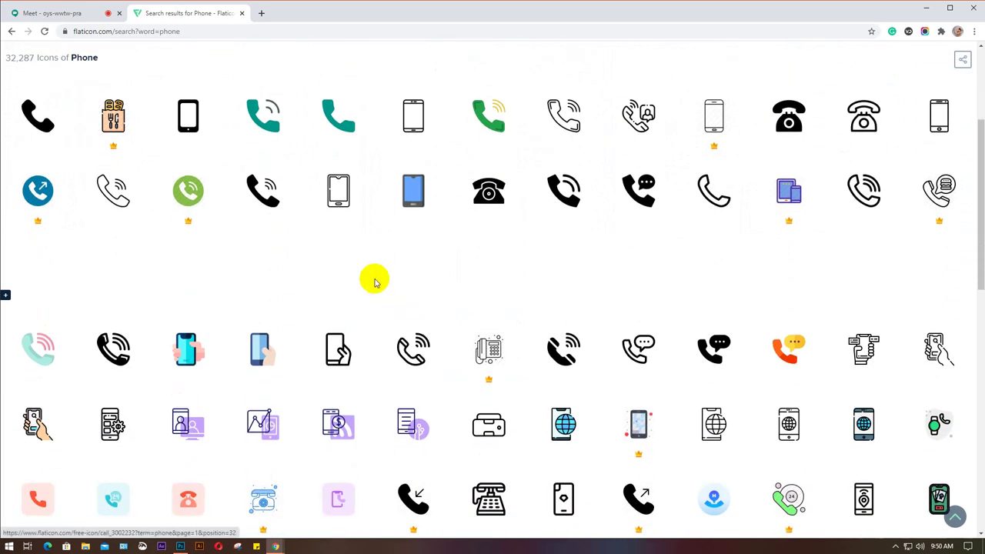
scroll(354, 271, down, 3)
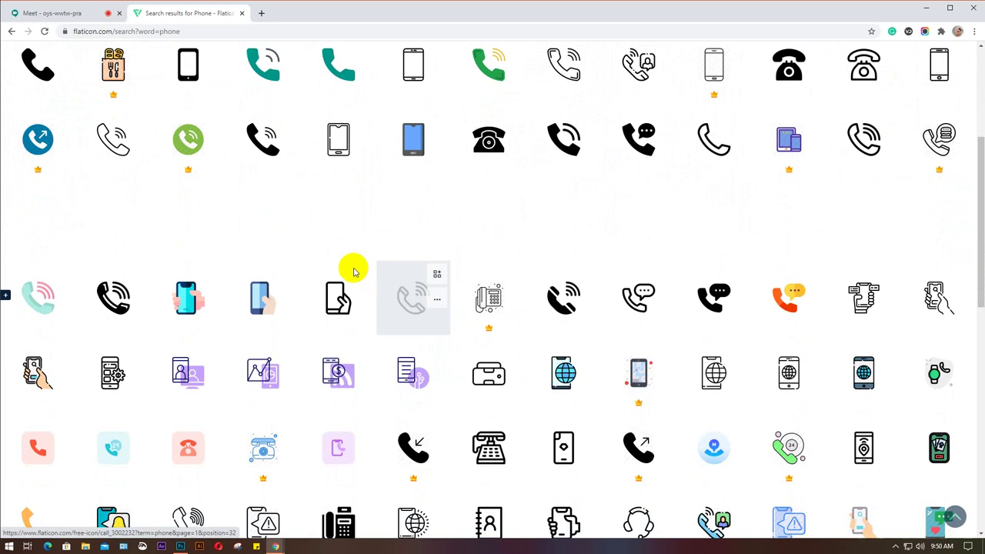
scroll(354, 271, down, 1)
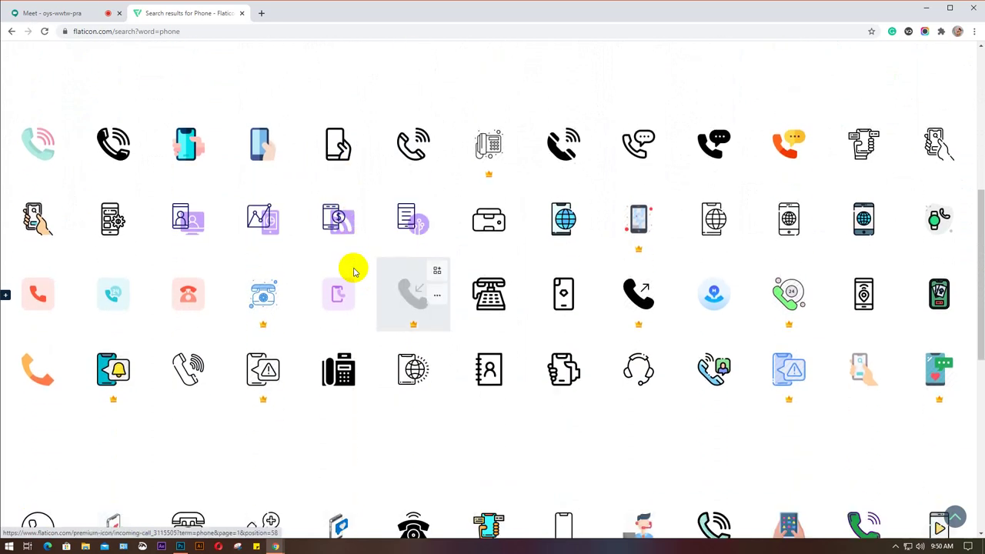
scroll(354, 271, up, 6)
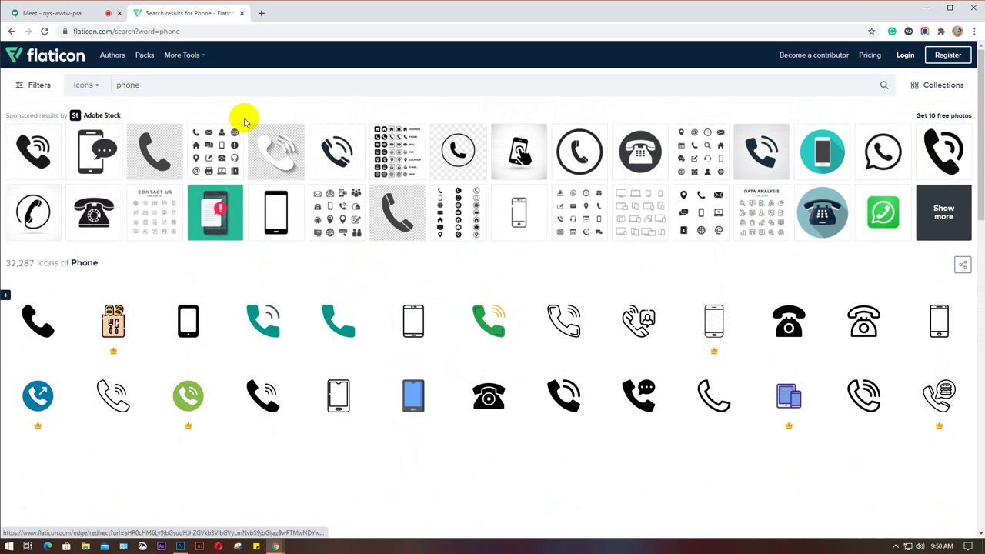
Search for 'phone white' and close the Adobe pop-up.
click(210, 93)
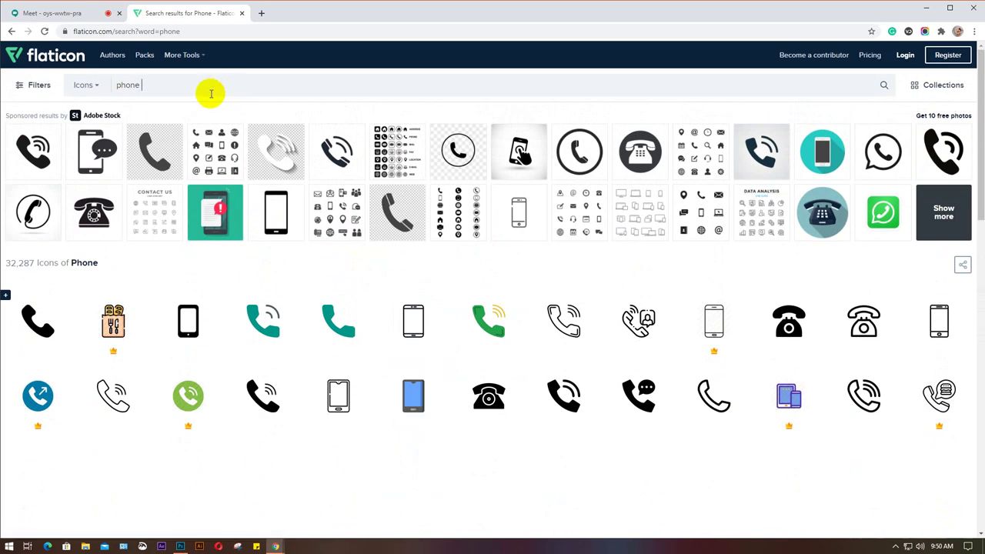
text(white)
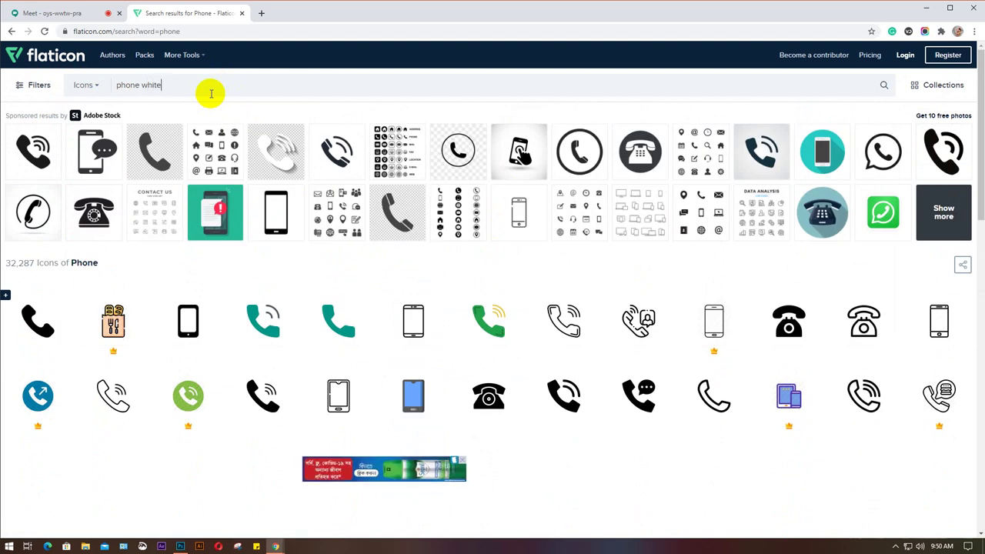
key(Return)
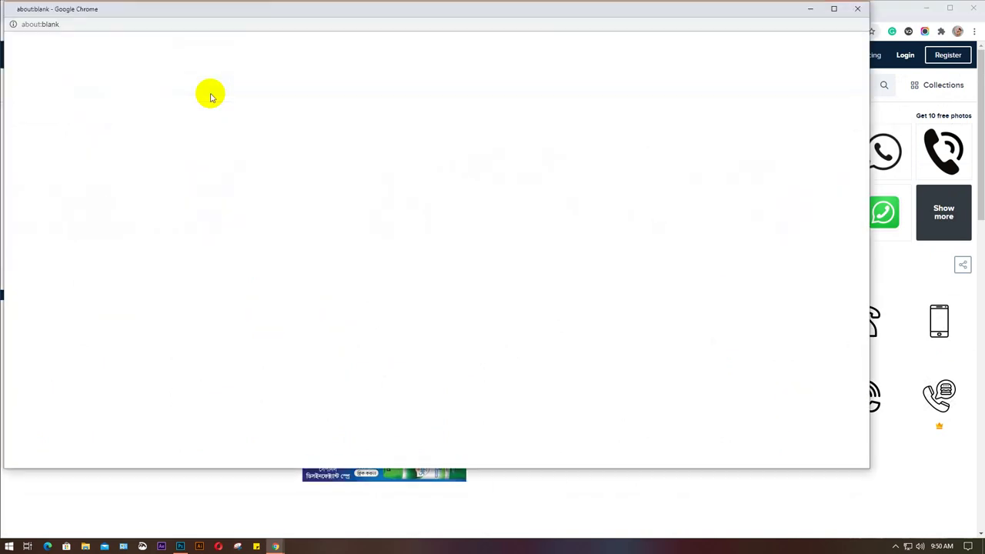
click(857, 9)
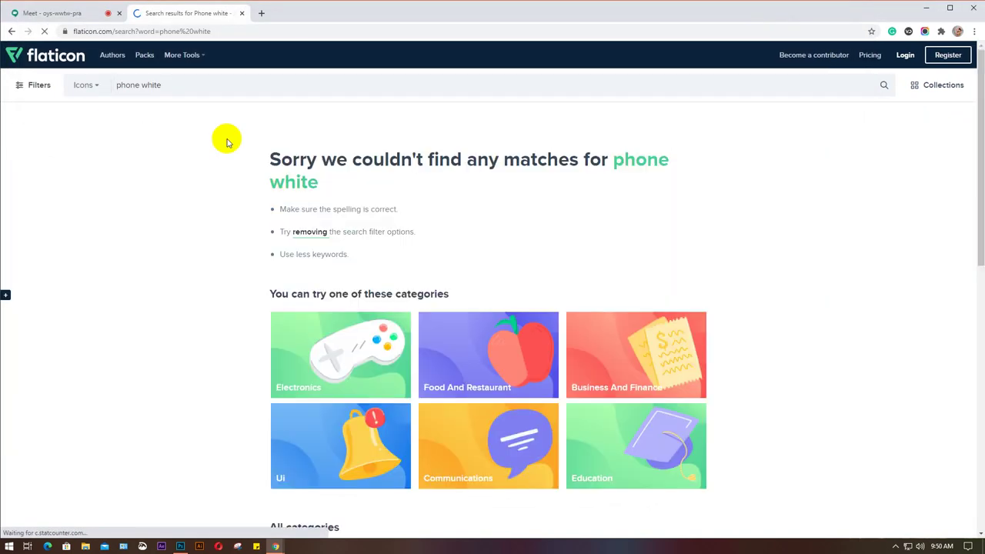
Retry as 'white phone', then run the suggested 'phone icon' search.
click(176, 85)
drag(174, 85, 141, 88)
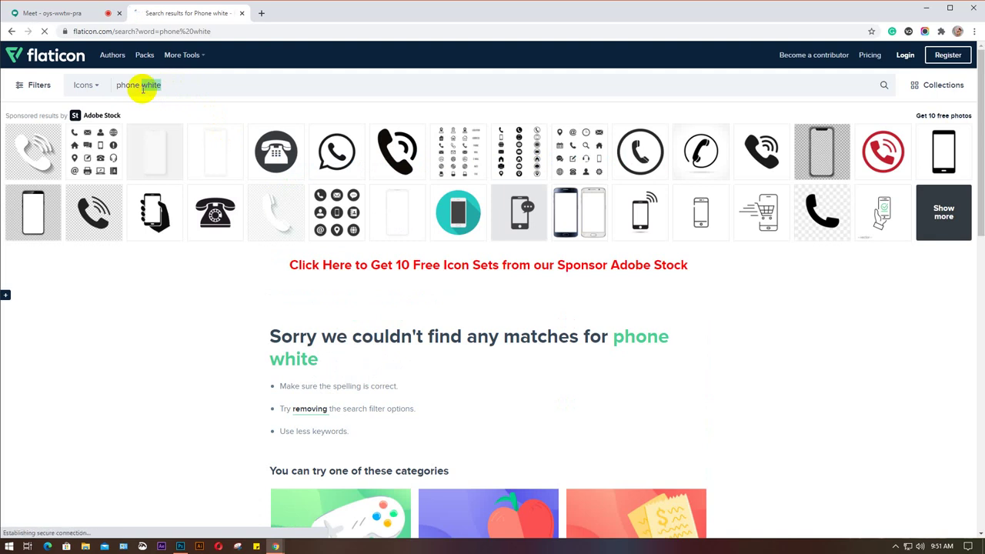
key(BackSpace)
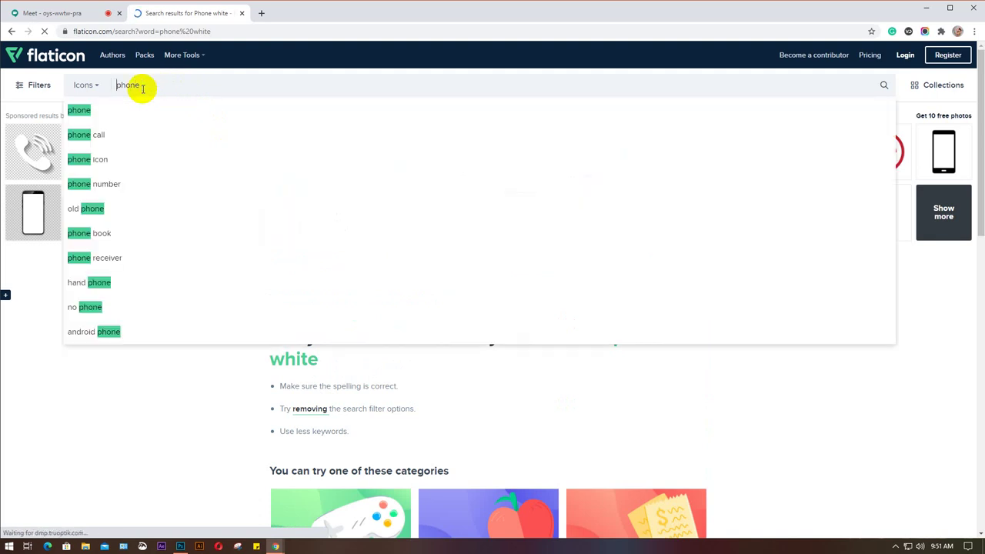
text(white)
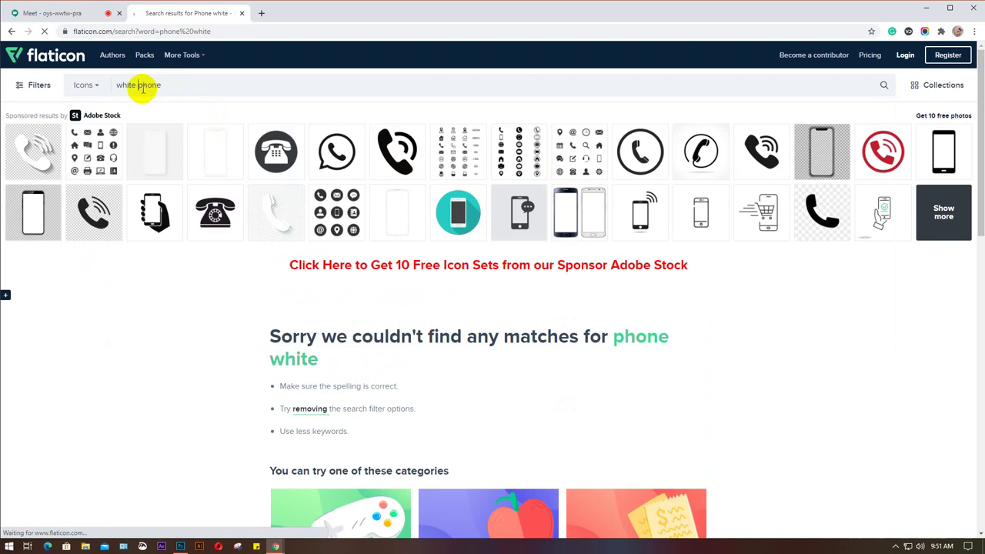
key(Return)
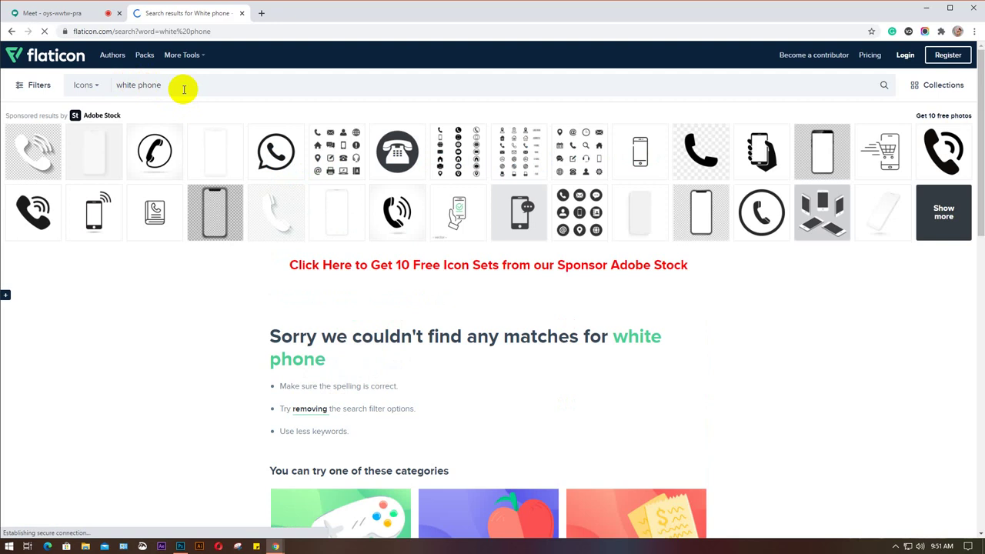
click(182, 88)
click(139, 85)
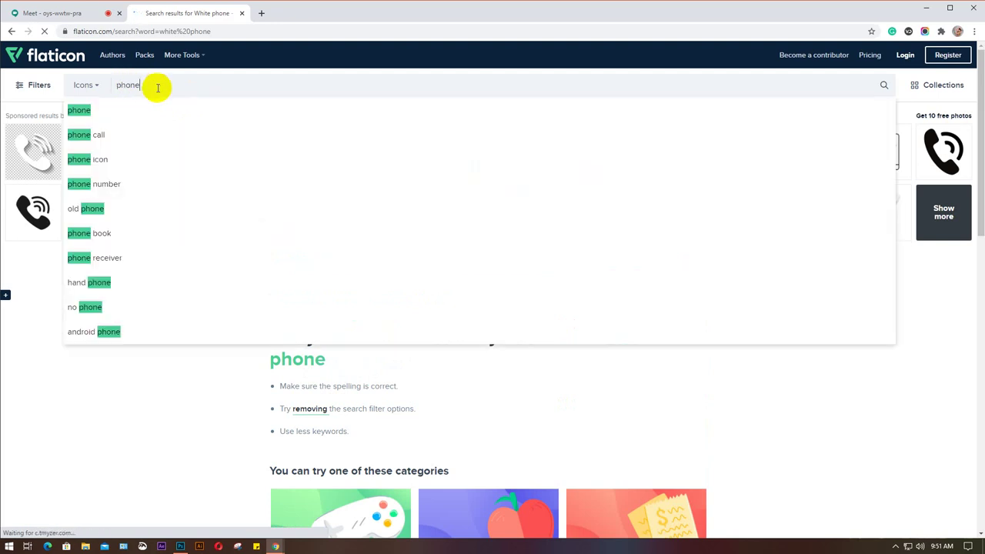
click(123, 161)
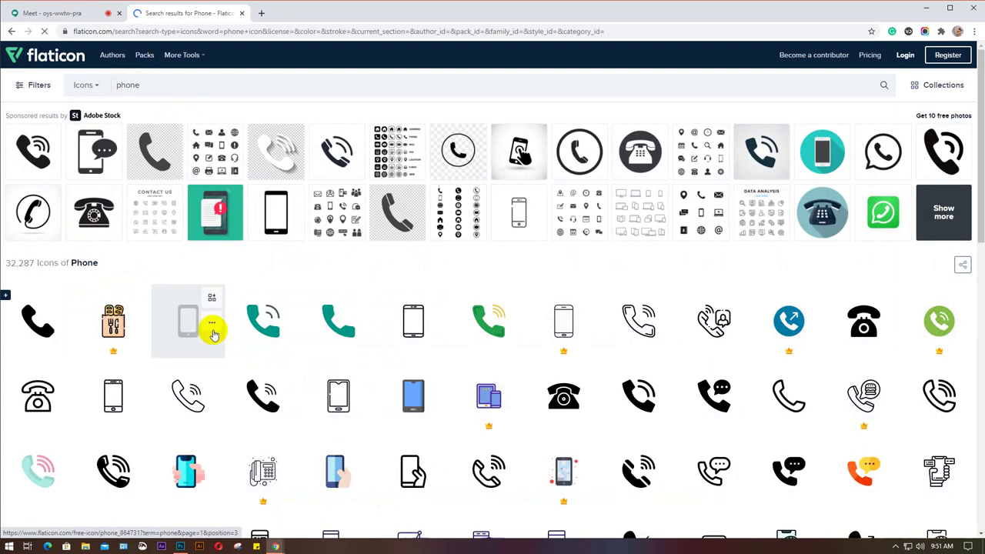
Inspect two call icons in the results, including the outline version of the wave icon.
scroll(221, 331, down, 2)
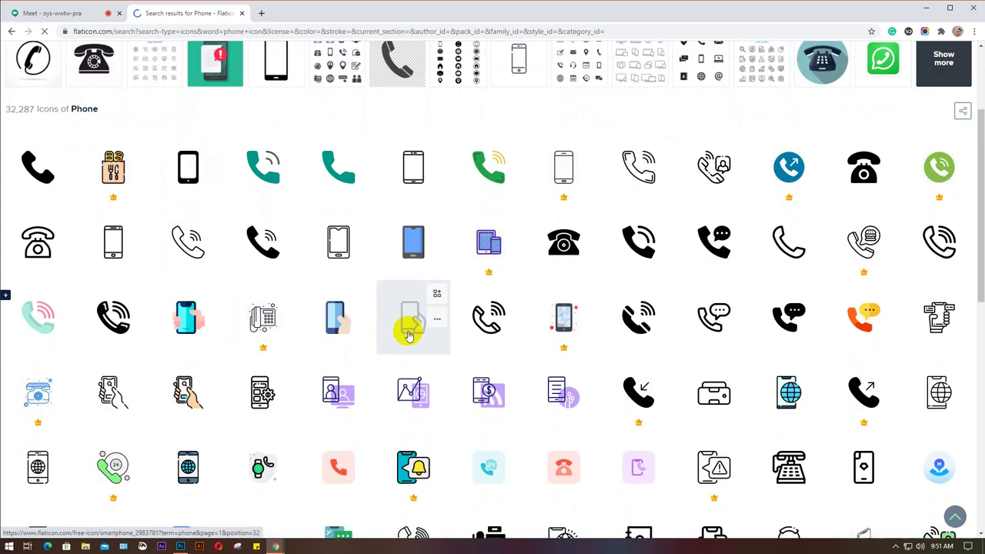
scroll(260, 287, down, 1)
scroll(260, 288, down, 1)
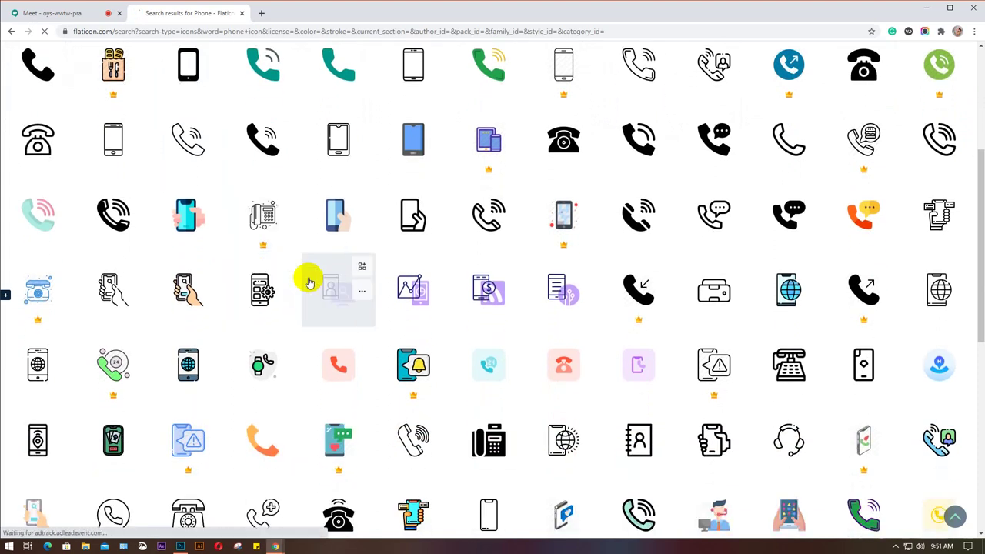
scroll(308, 282, up, 1)
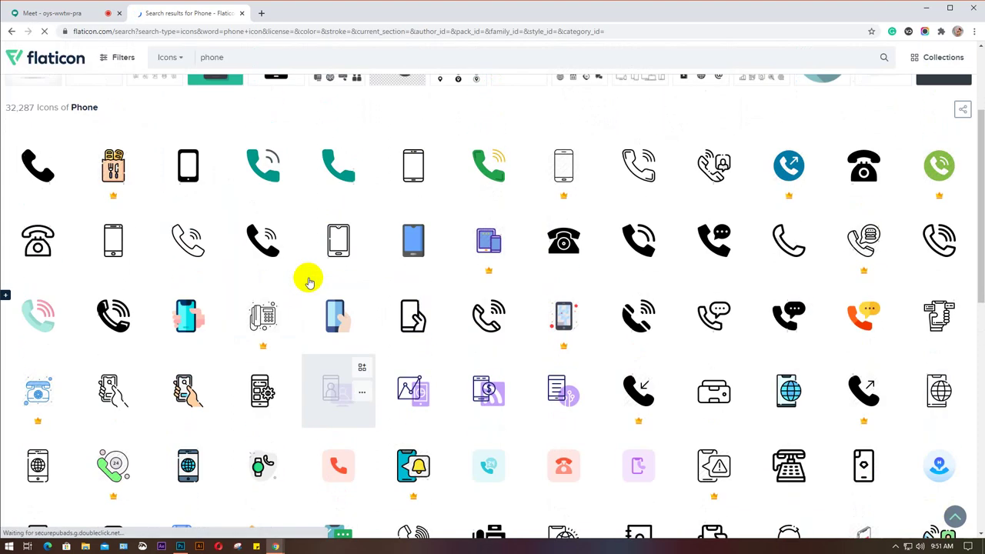
click(34, 177)
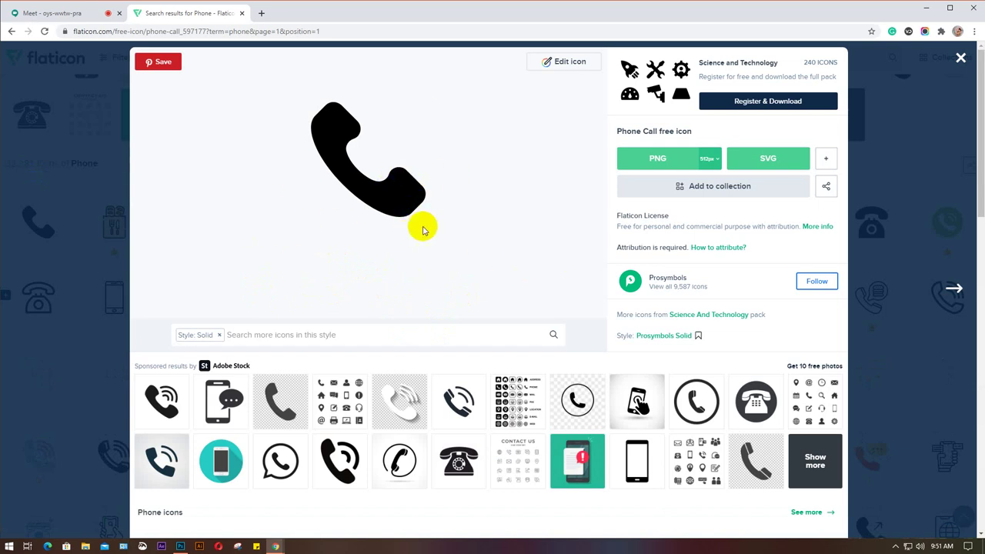
click(960, 59)
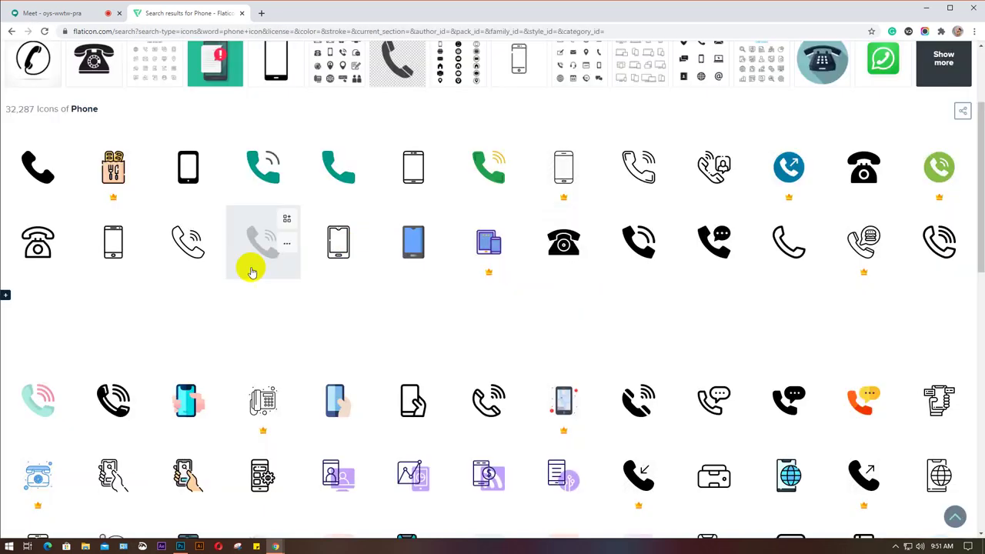
click(257, 246)
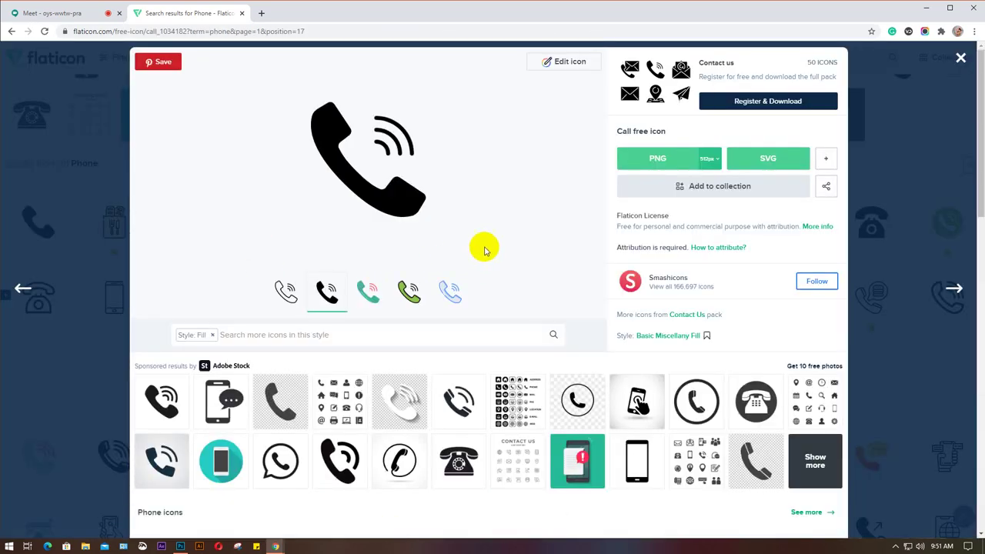
click(285, 290)
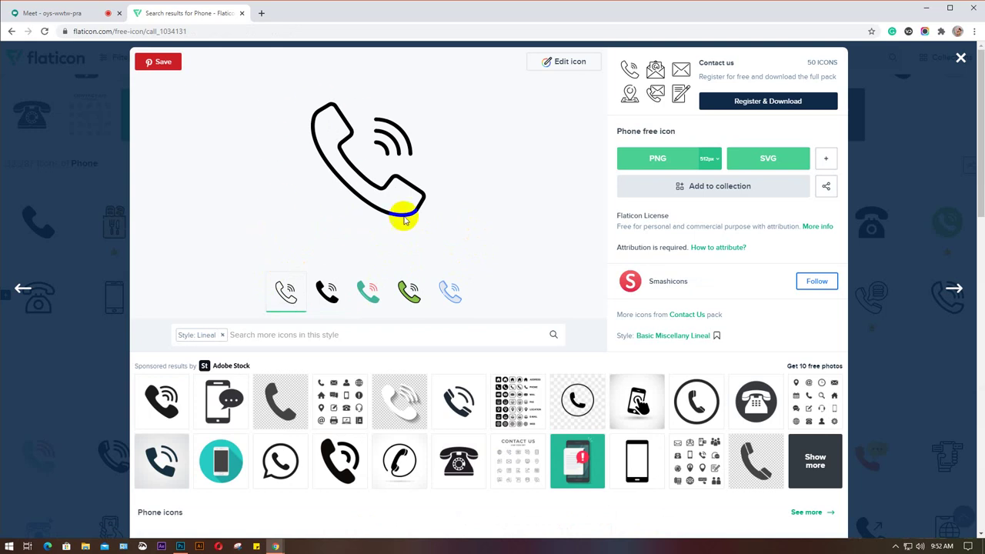
click(961, 60)
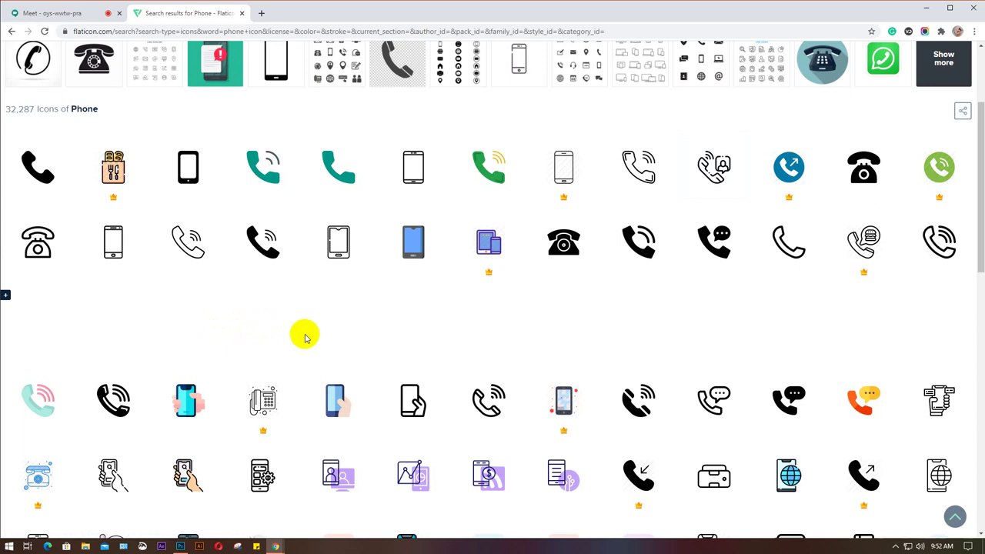
Browse page 2 of the phone results, then start a new blank browser tab.
scroll(312, 324, down, 3)
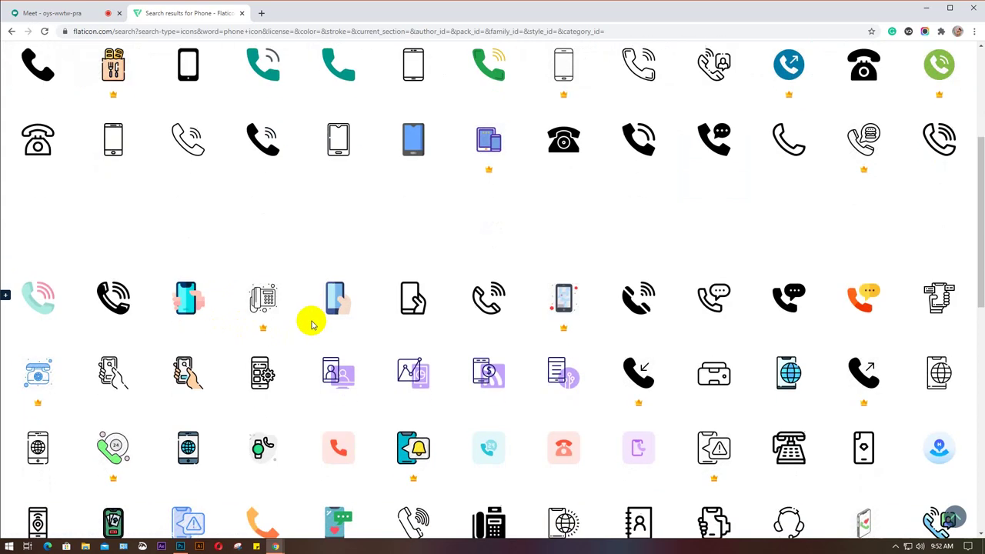
scroll(312, 323, down, 1)
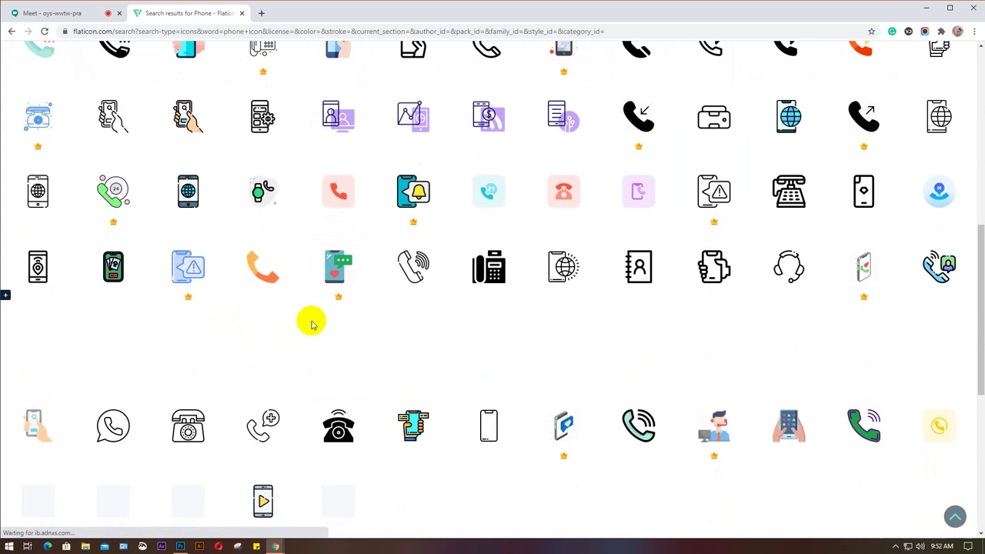
scroll(312, 323, down, 2)
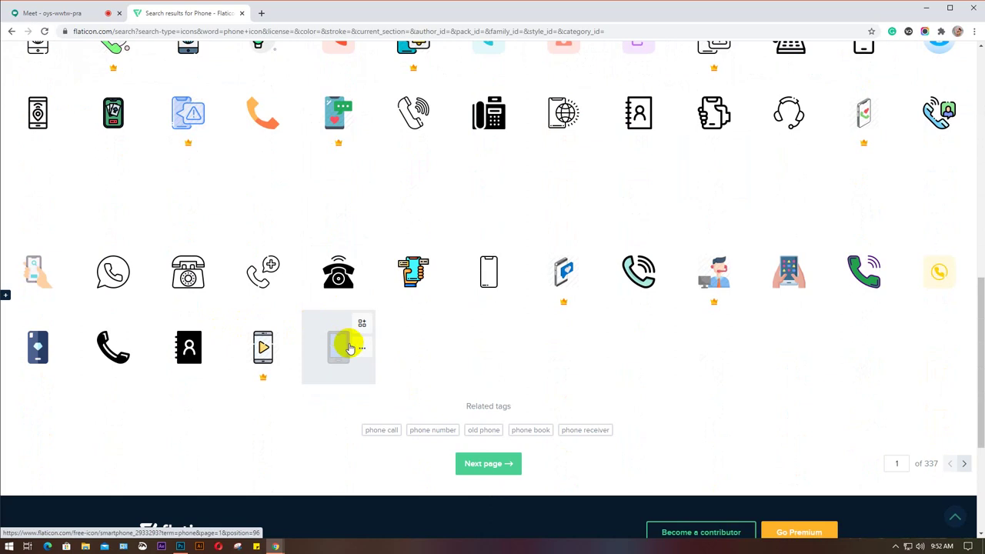
click(477, 462)
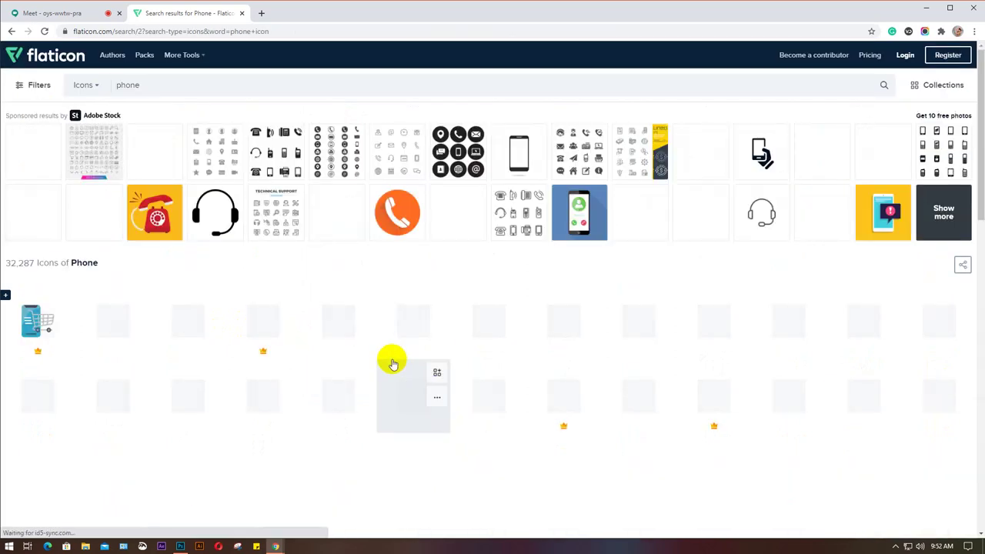
scroll(125, 387, down, 1)
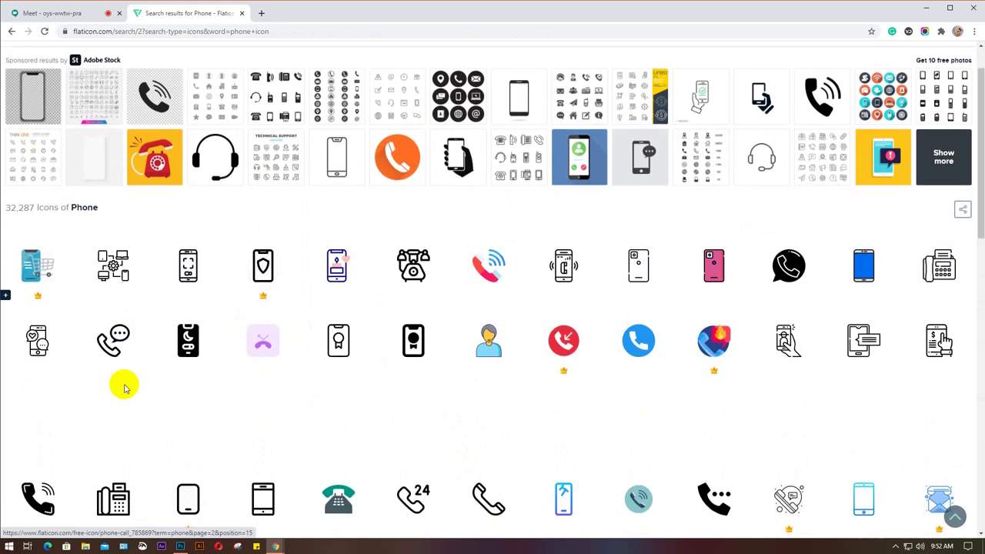
scroll(125, 387, down, 3)
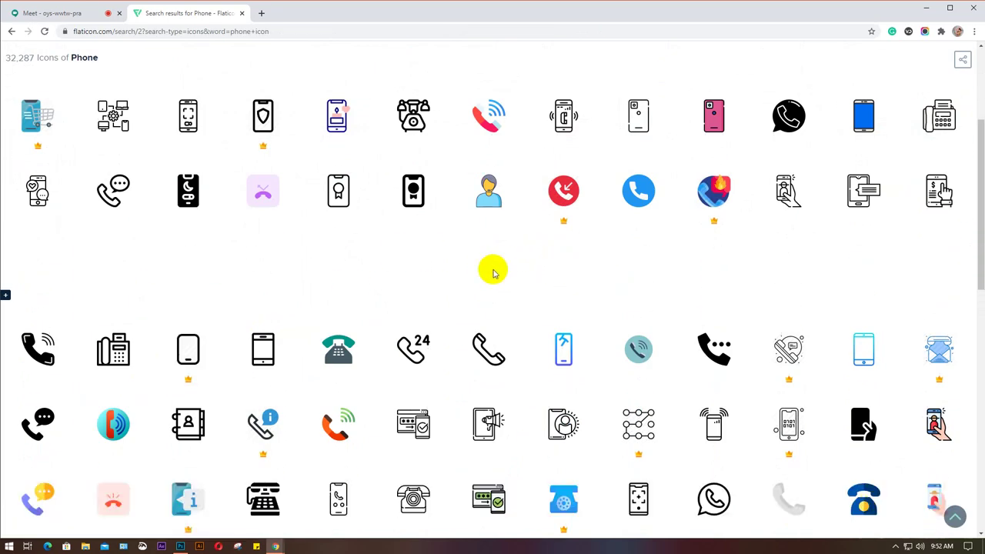
scroll(493, 270, down, 2)
scroll(493, 272, down, 2)
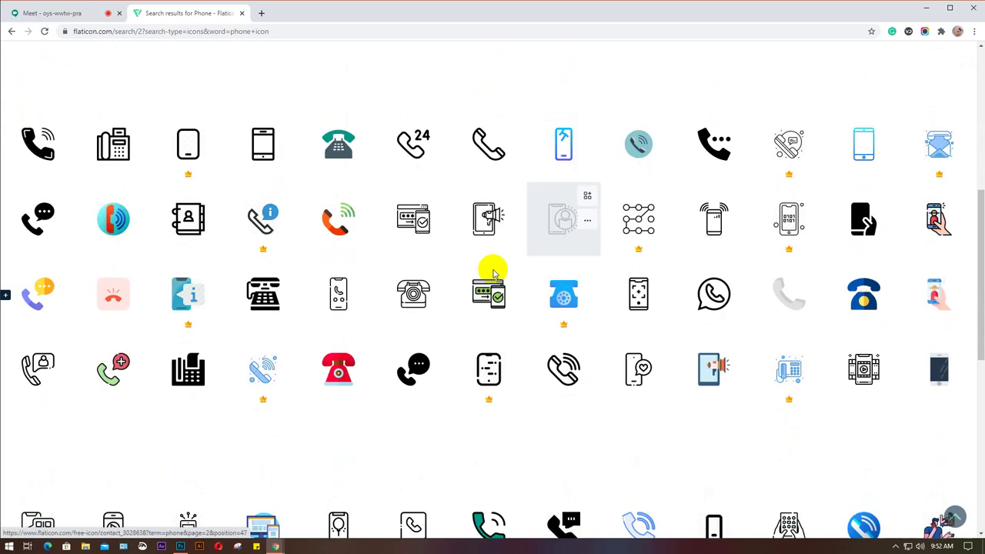
scroll(493, 271, down, 2)
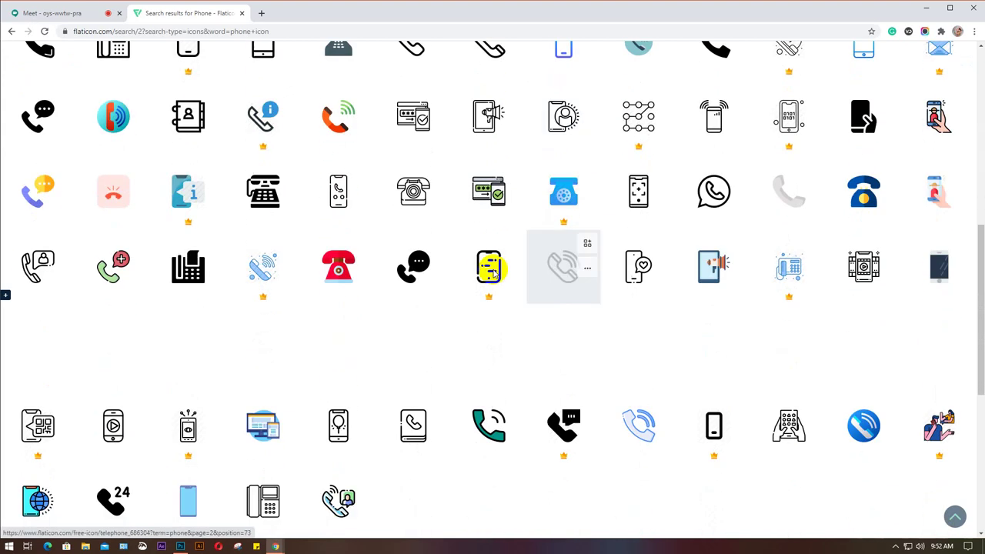
scroll(494, 272, down, 3)
scroll(493, 272, up, 5)
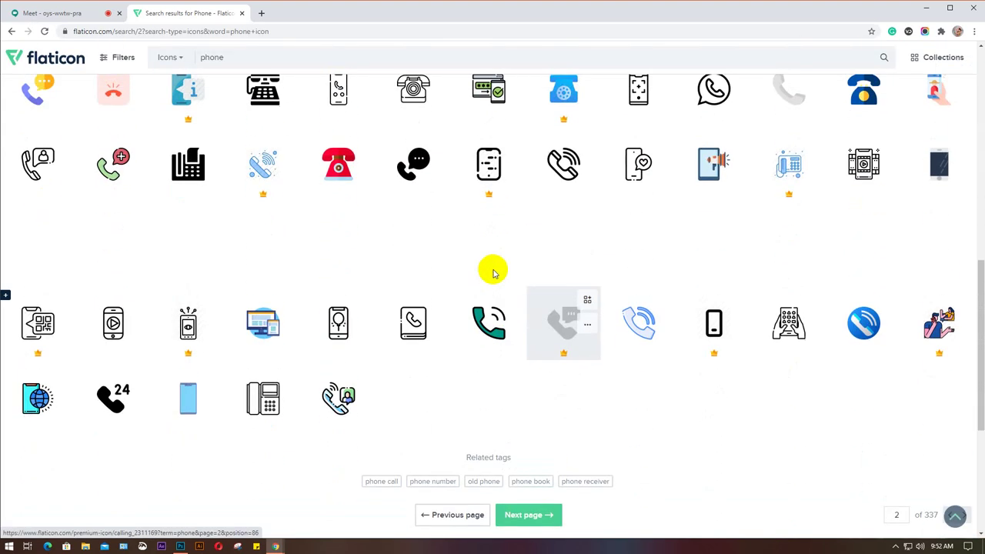
scroll(494, 272, up, 10)
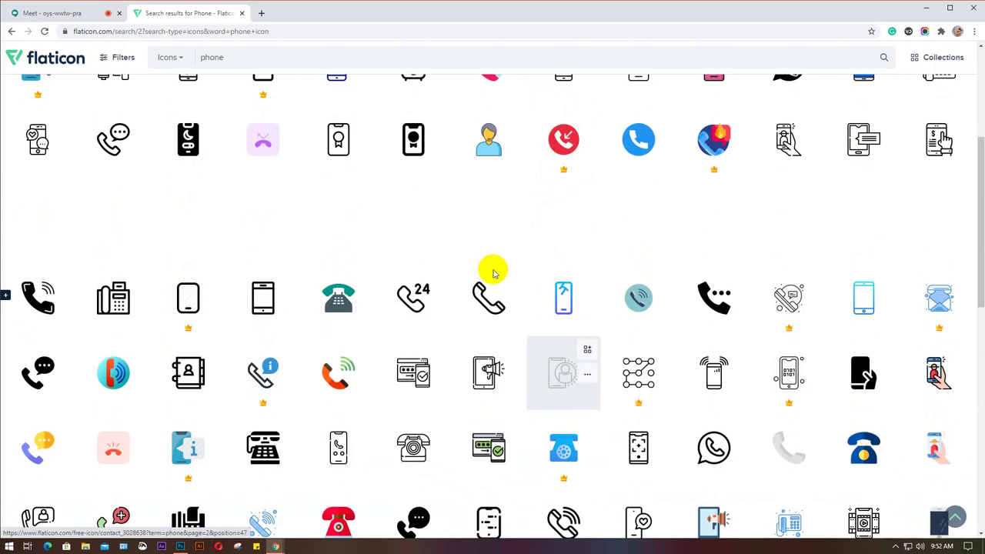
click(262, 13)
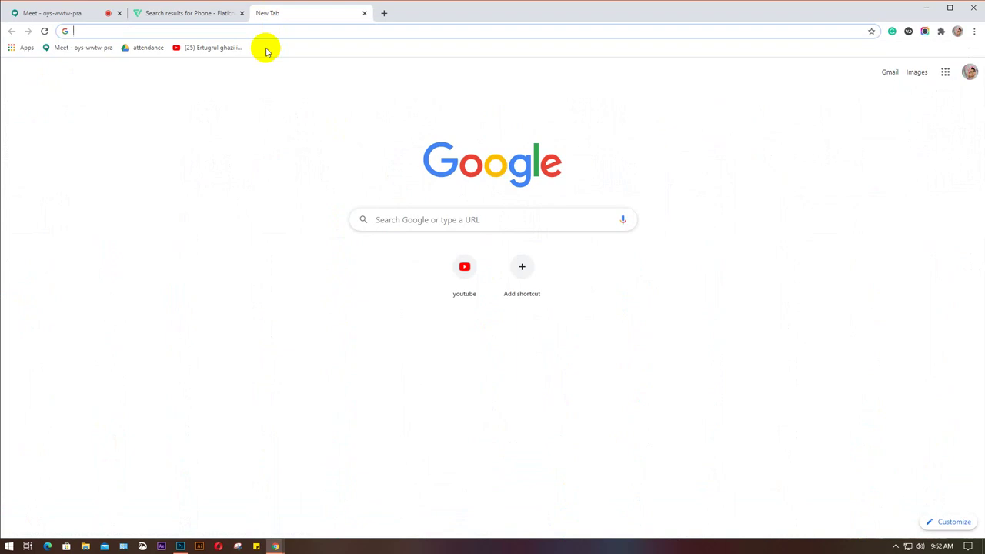
Run a Google search for 'phone icon png' in the new tab.
text(phone )
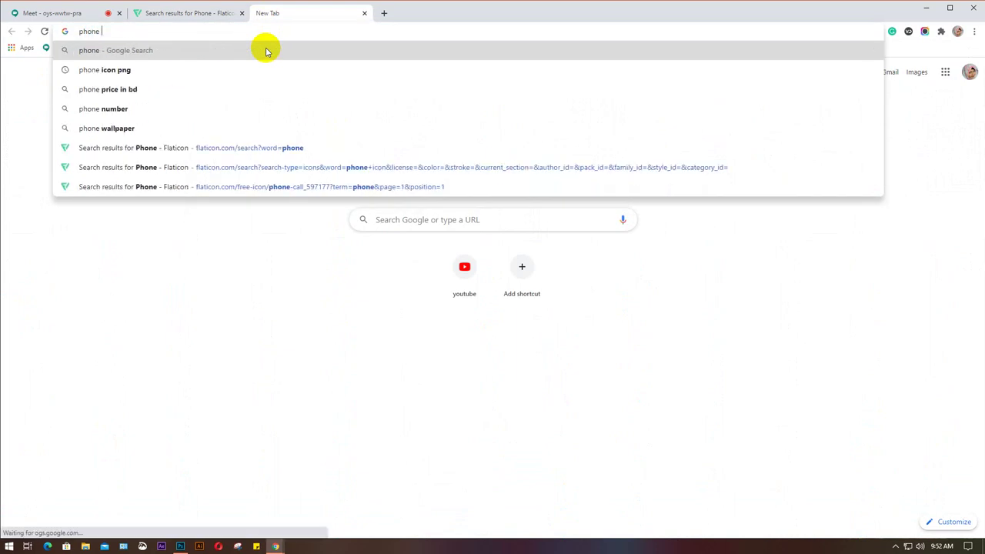
text(i)
key(Down)
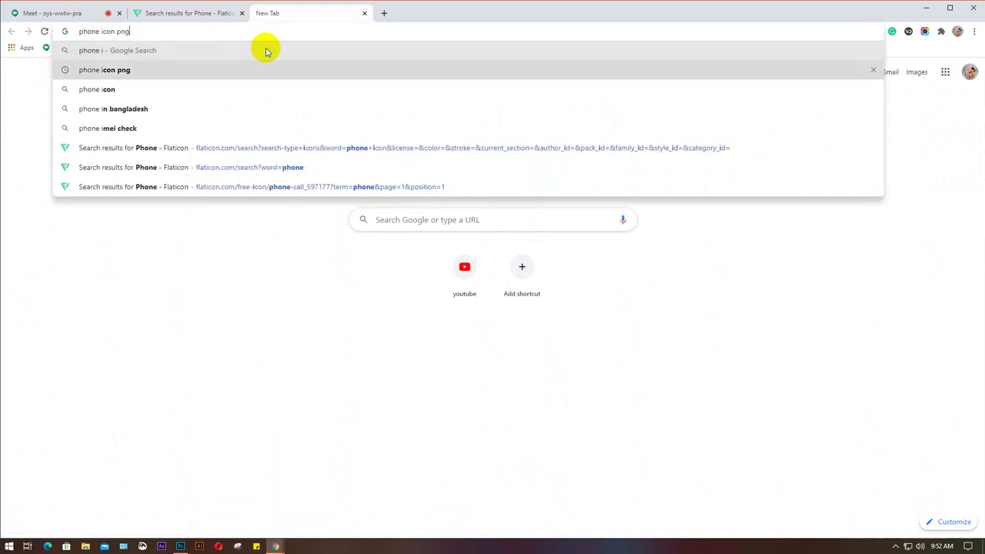
key(Return)
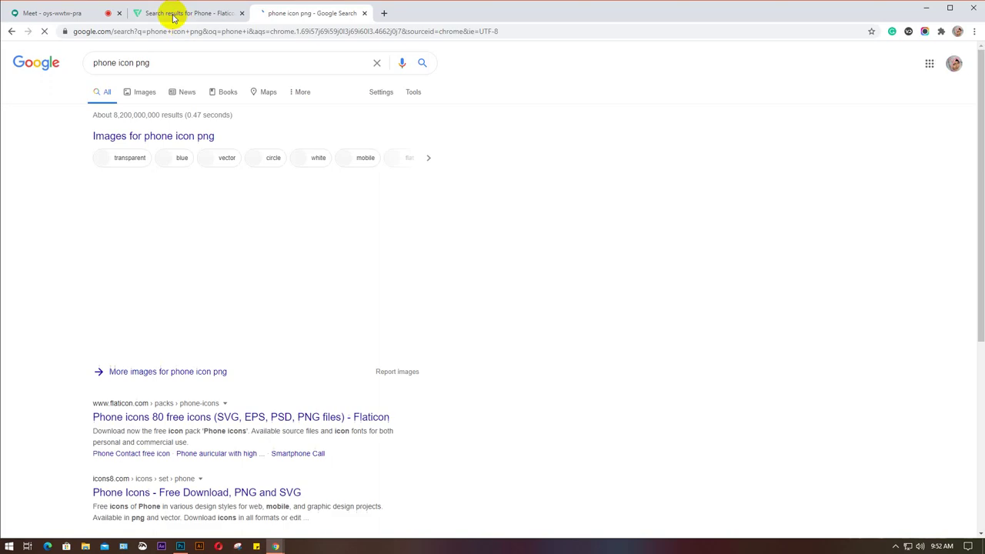
Review the Flaticon phone icon results, then return to the Google search results.
click(173, 15)
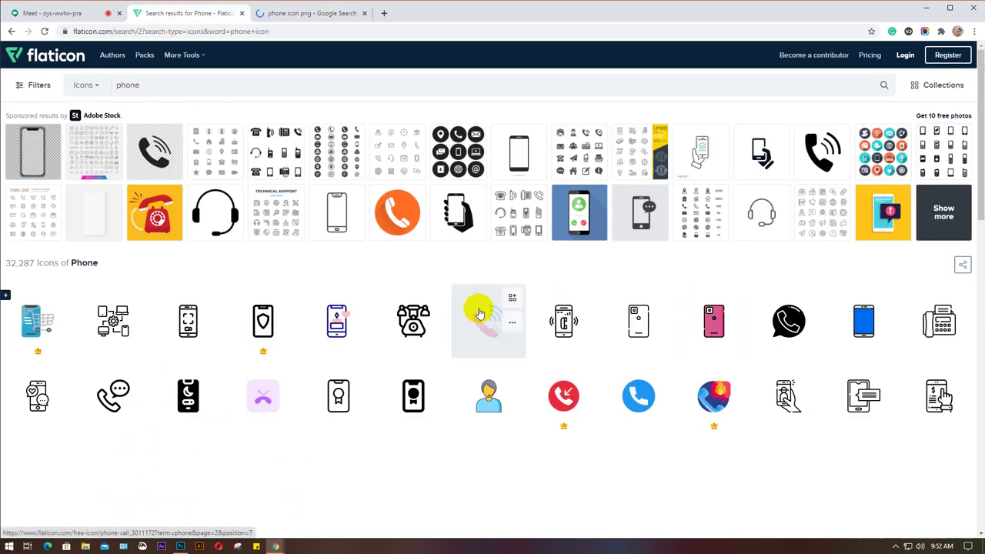
scroll(479, 308, down, 2)
scroll(465, 288, down, 1)
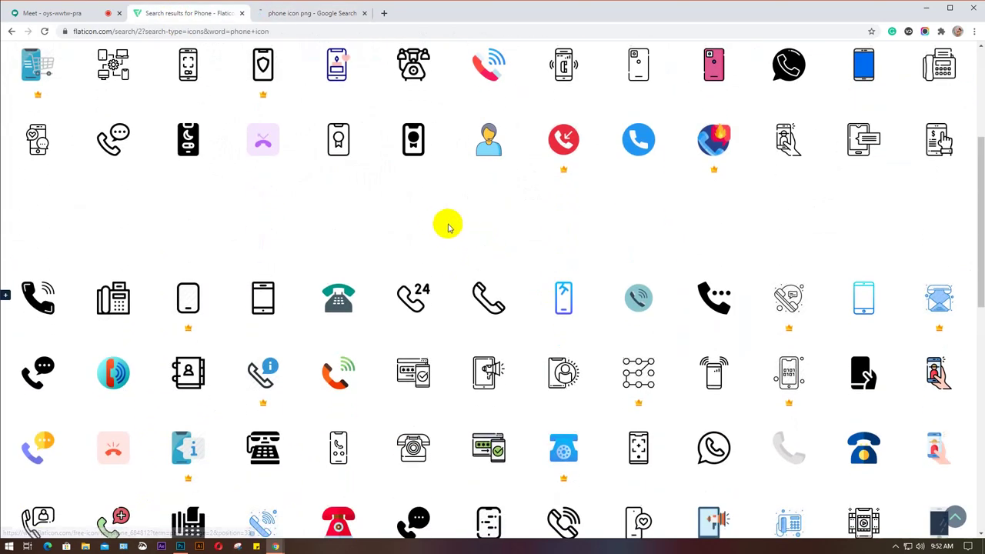
scroll(443, 225, down, 1)
scroll(442, 225, up, 4)
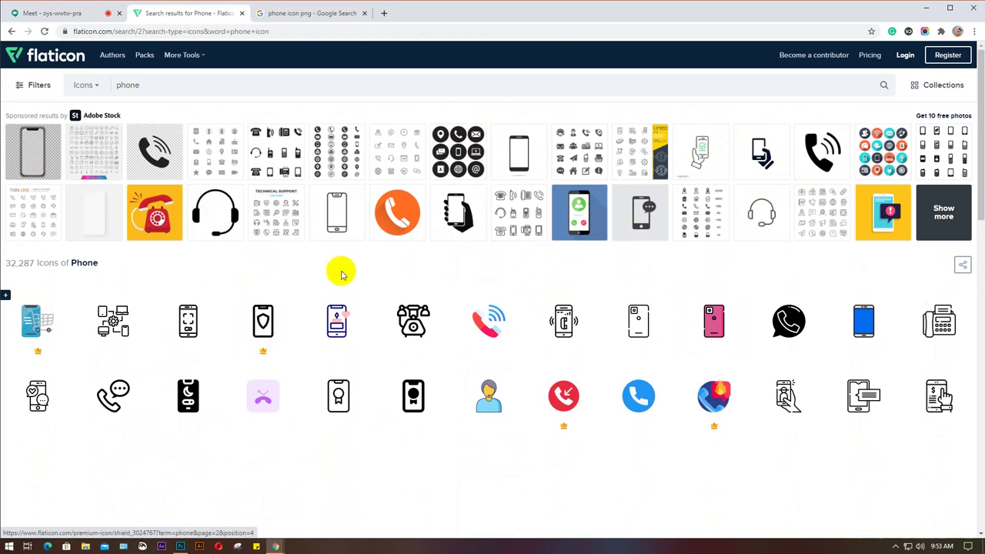
click(11, 31)
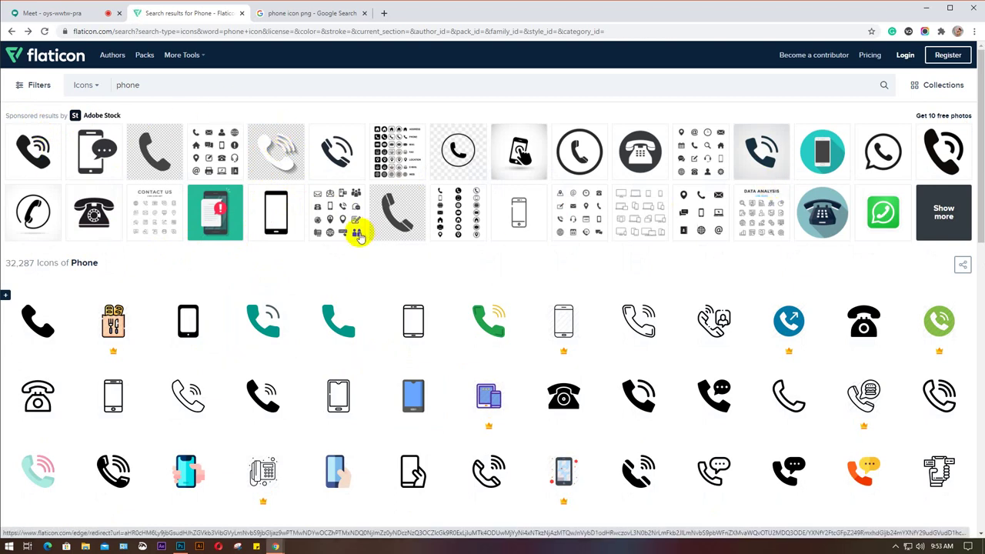
click(314, 14)
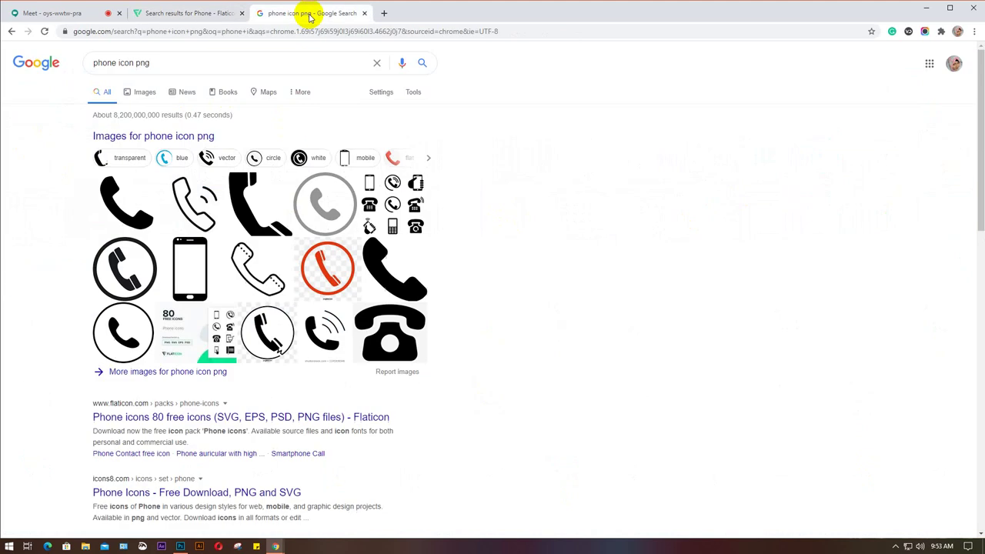
Switch to image results and preview the black phone icon candidates.
click(140, 93)
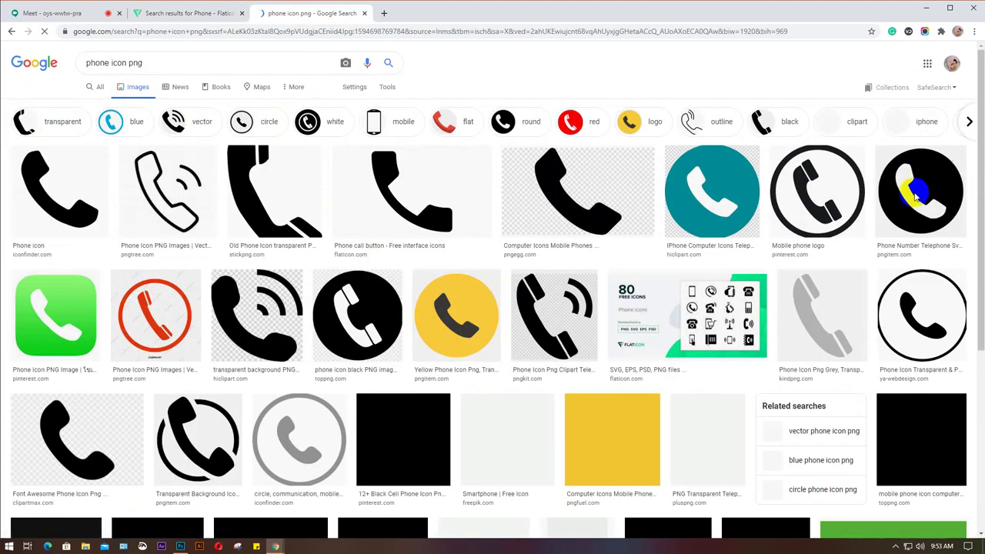
click(405, 430)
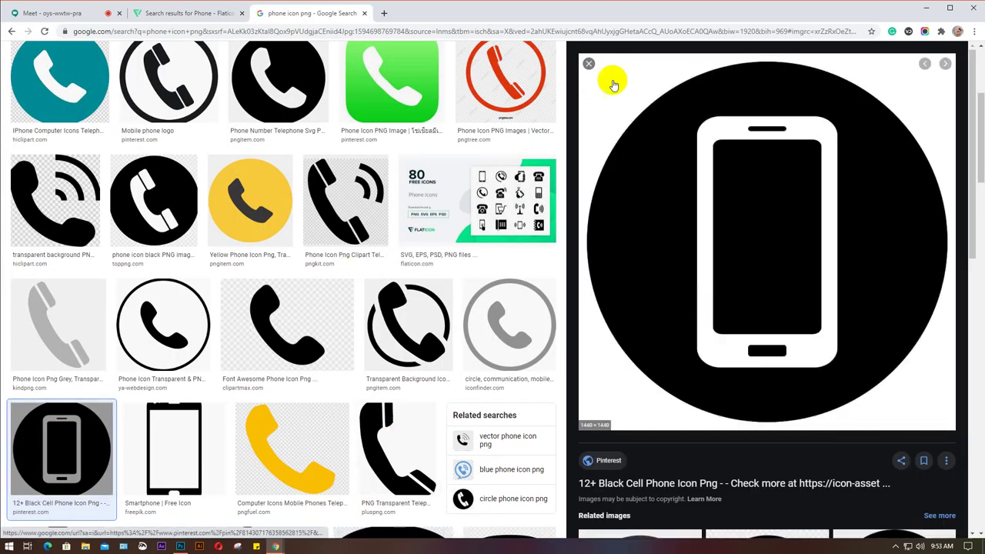
key(Escape)
scroll(326, 258, up, 3)
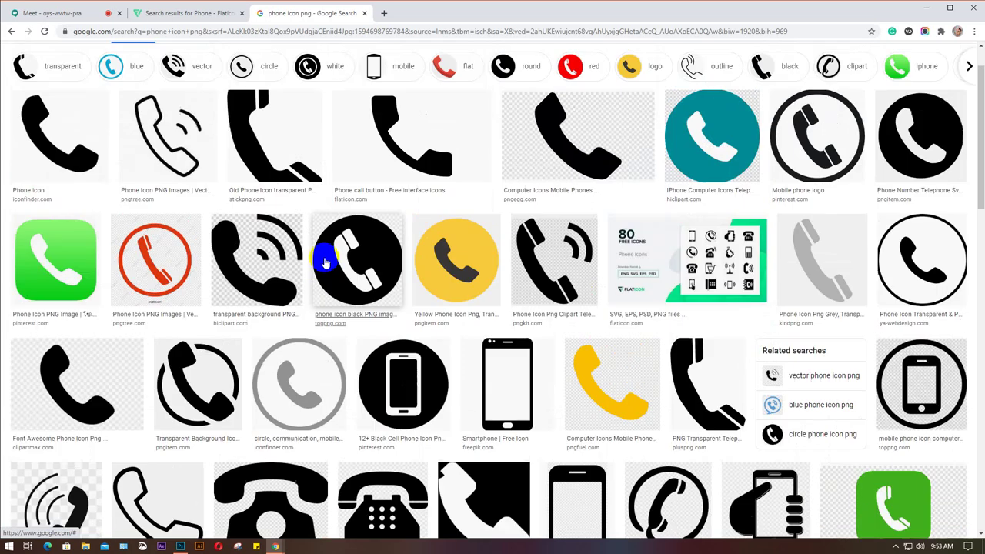
click(40, 184)
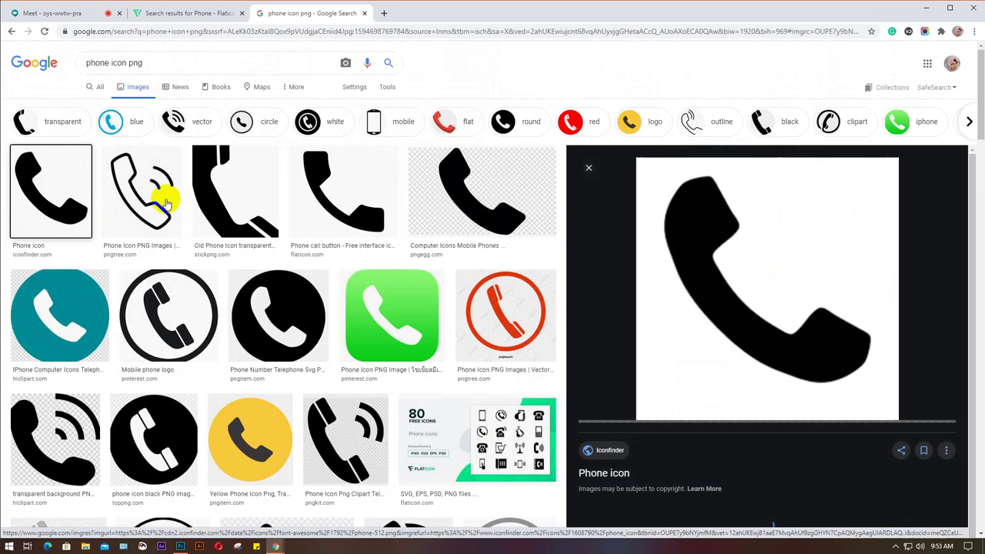
scroll(776, 259, down, 7)
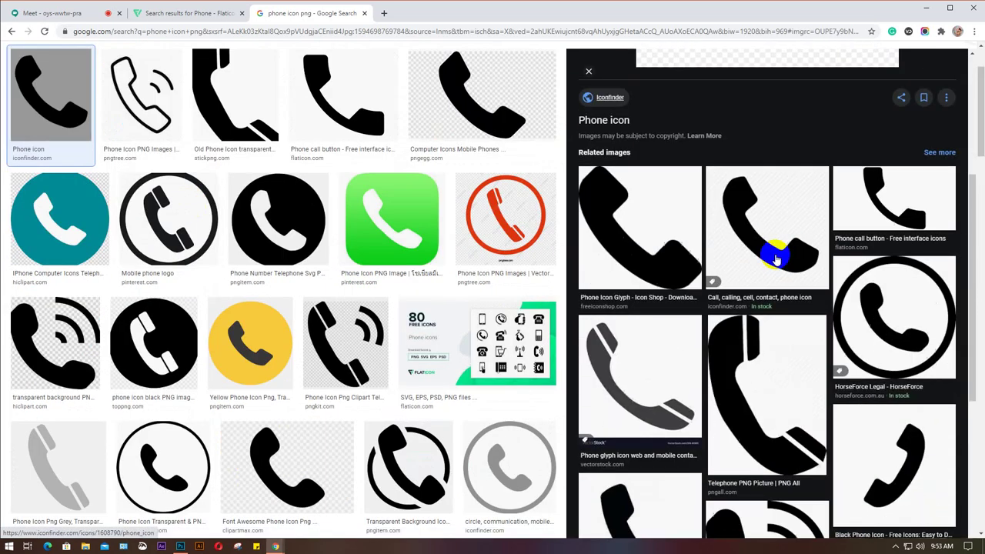
scroll(134, 277, down, 3)
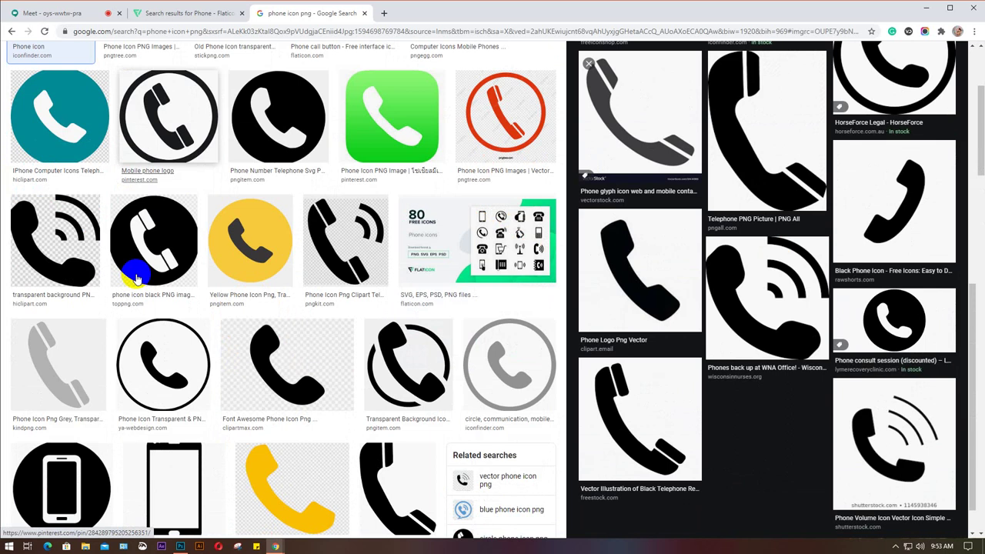
scroll(135, 278, down, 2)
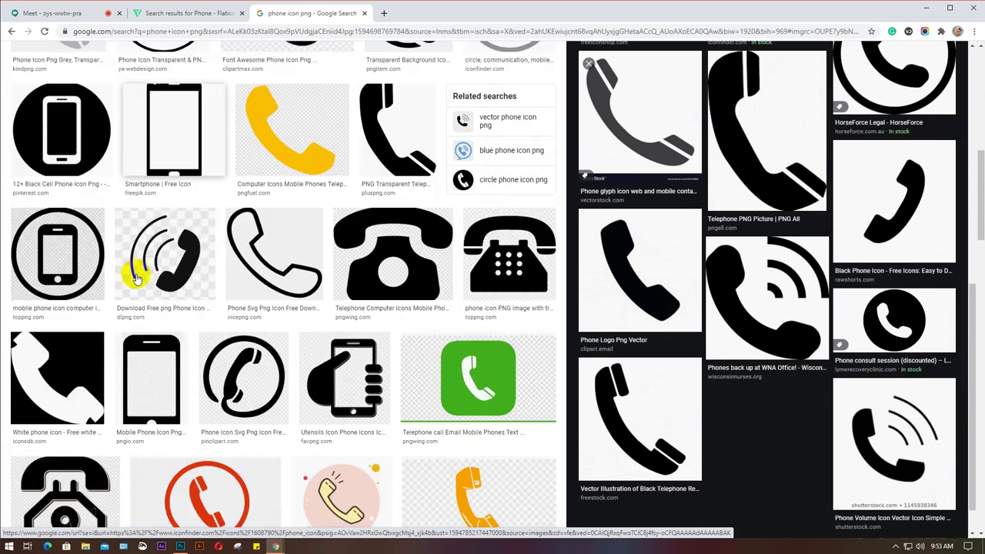
Compare white phone icon previews and open the white 'Telepon png 7' image.
click(82, 372)
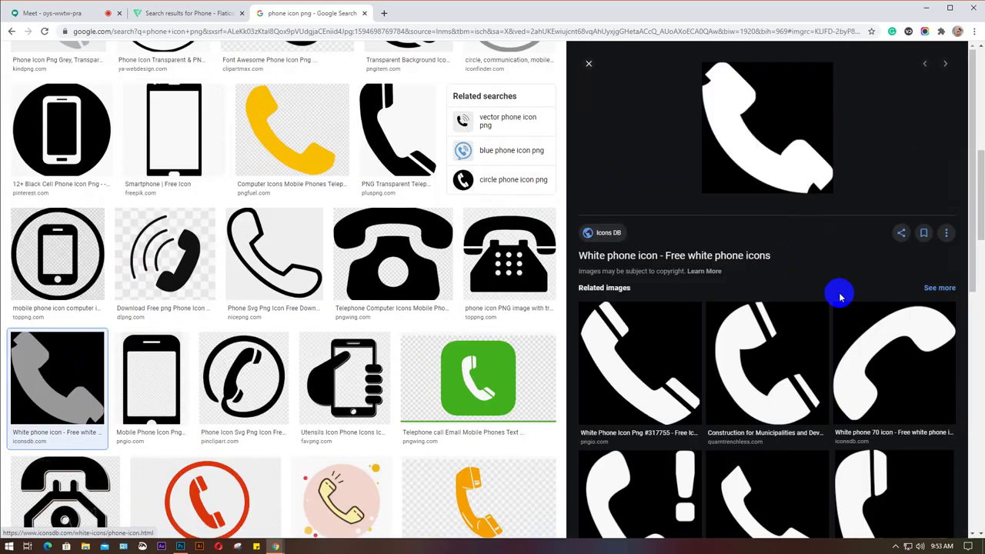
scroll(728, 381, down, 1)
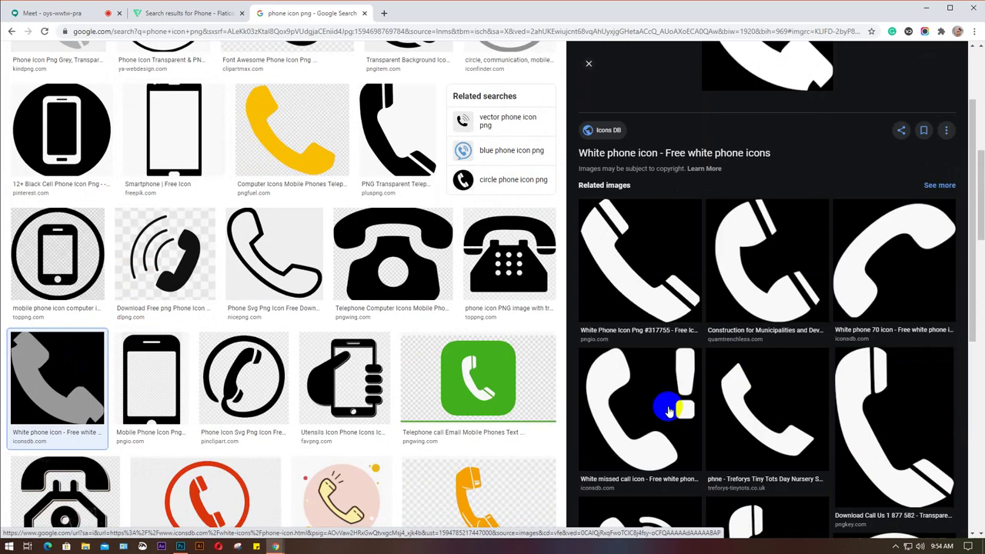
scroll(701, 273, down, 1)
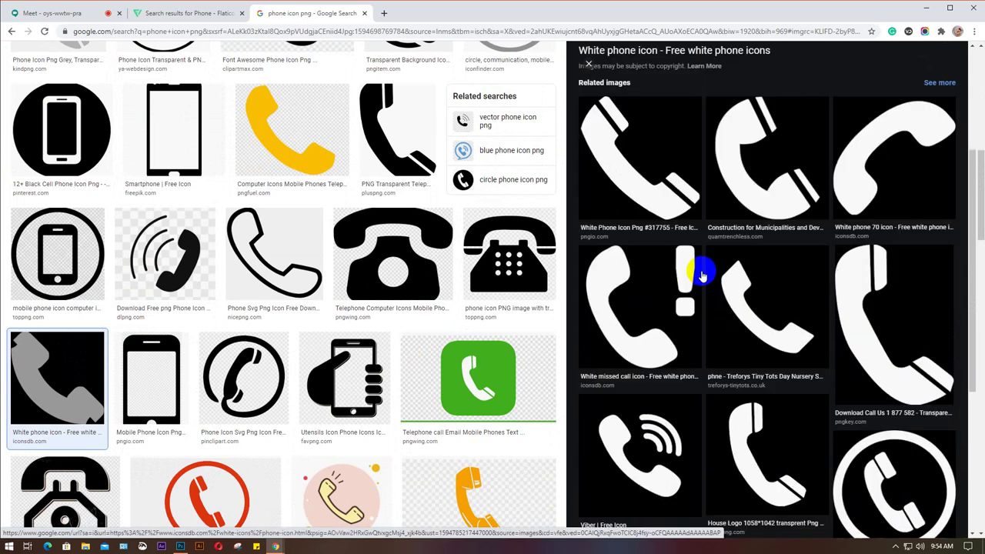
click(649, 449)
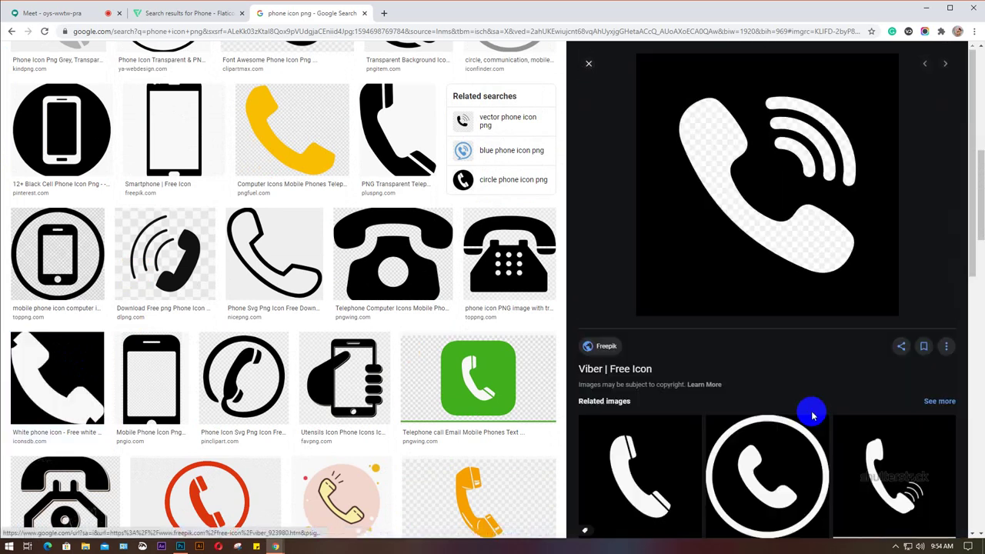
scroll(813, 415, down, 2)
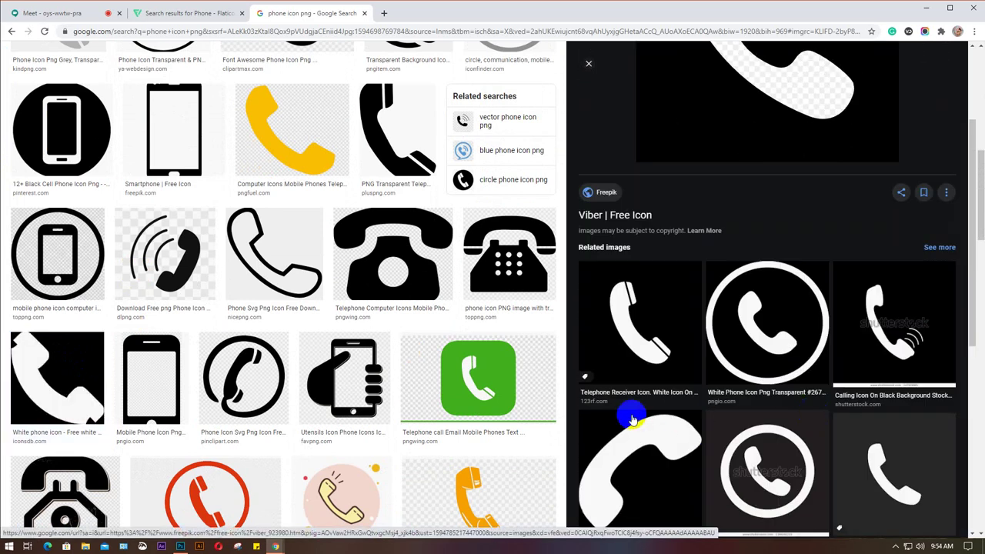
click(651, 335)
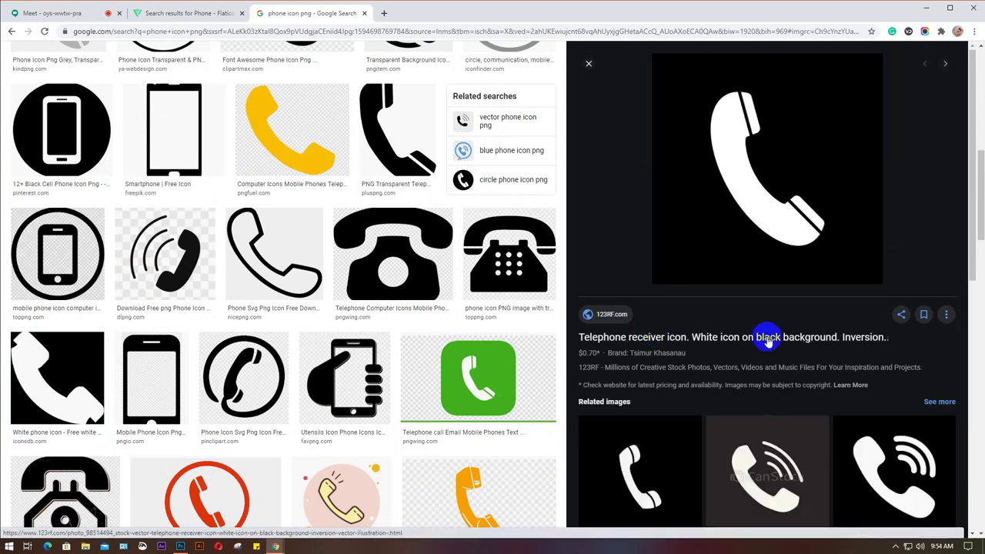
scroll(770, 345, down, 3)
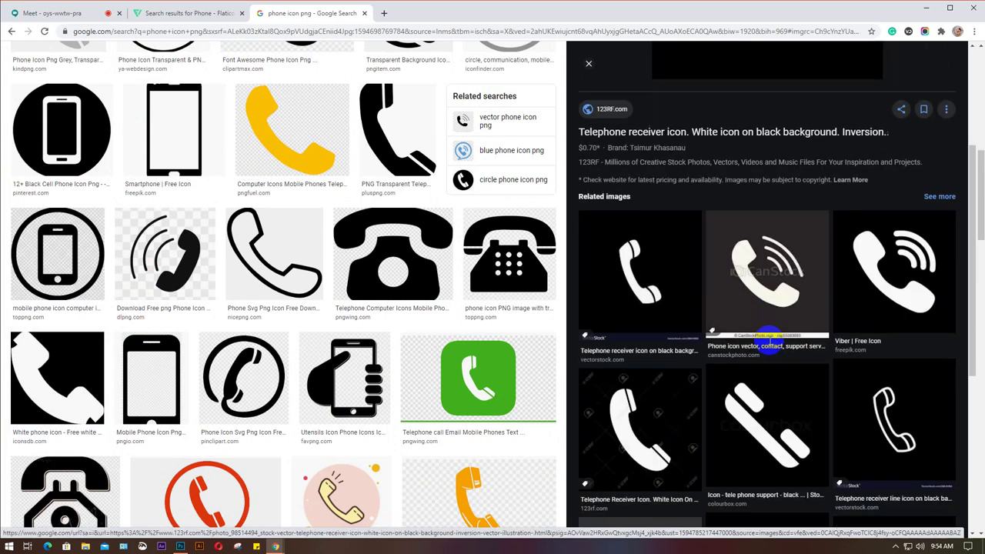
click(875, 285)
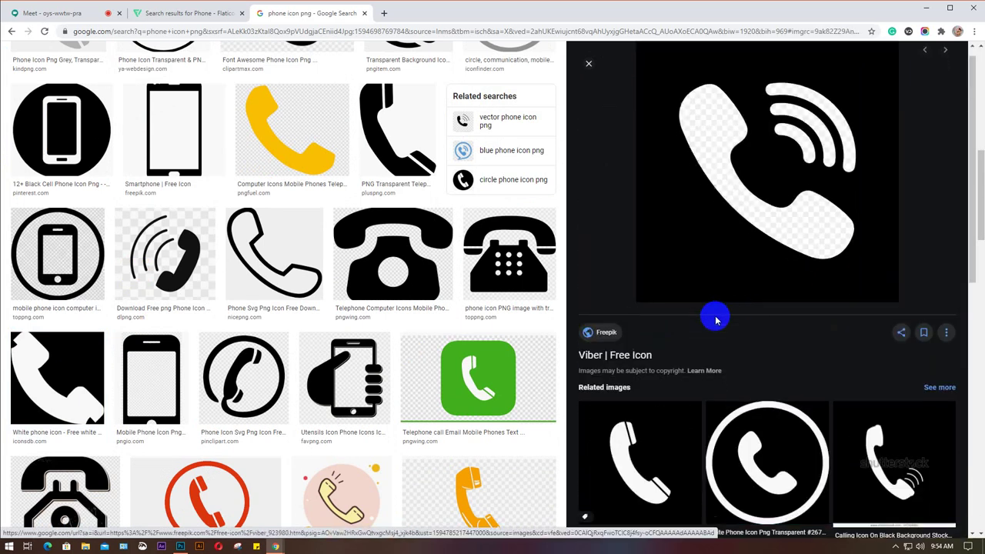
scroll(716, 320, down, 9)
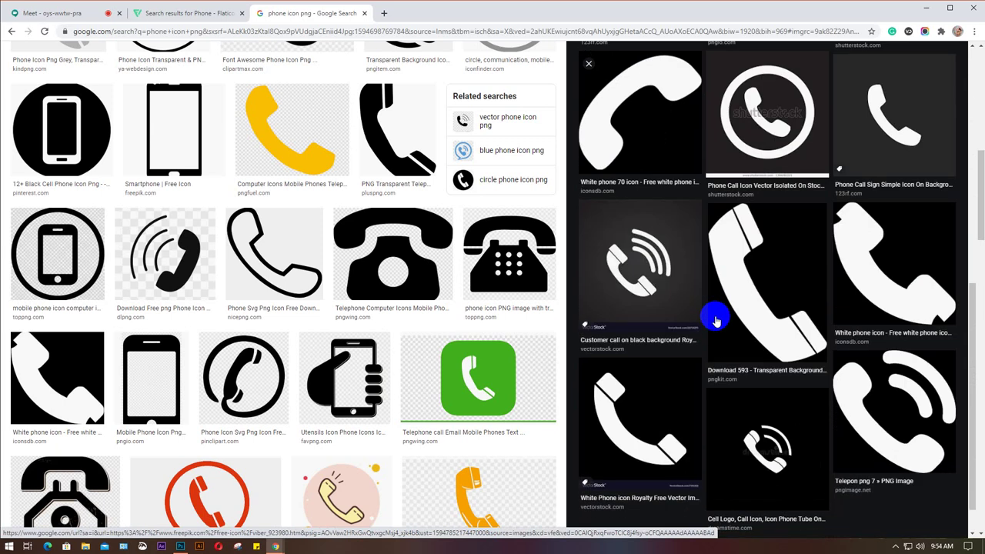
click(899, 407)
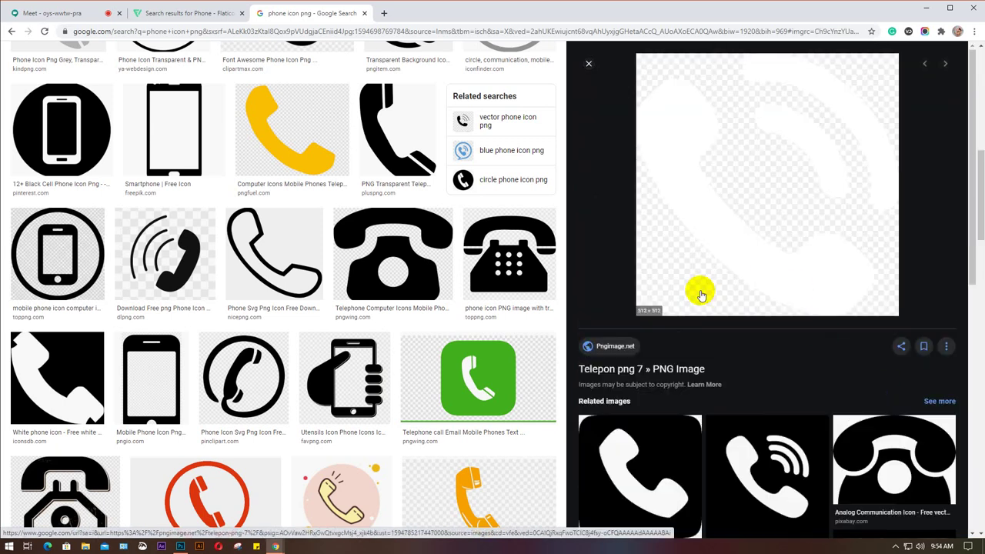
Save the previewed white phone icon to the Desktop as telepon-png-7.png.
right_click(702, 137)
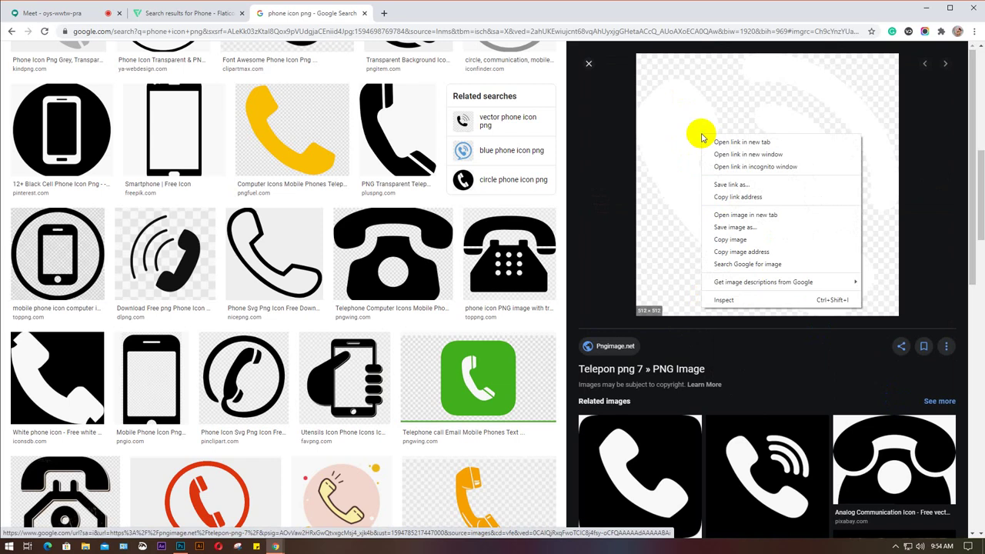
click(744, 237)
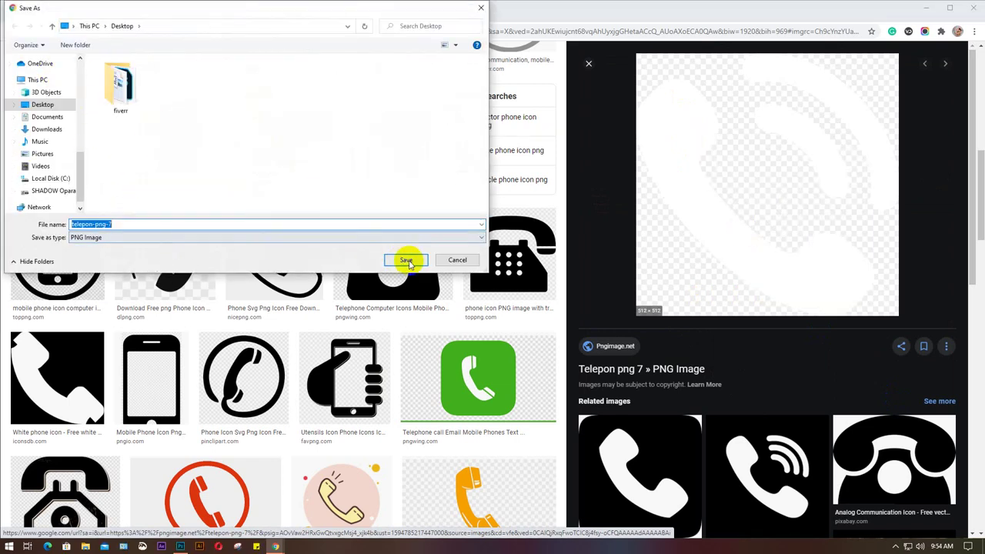
click(405, 260)
scroll(227, 293, up, 5)
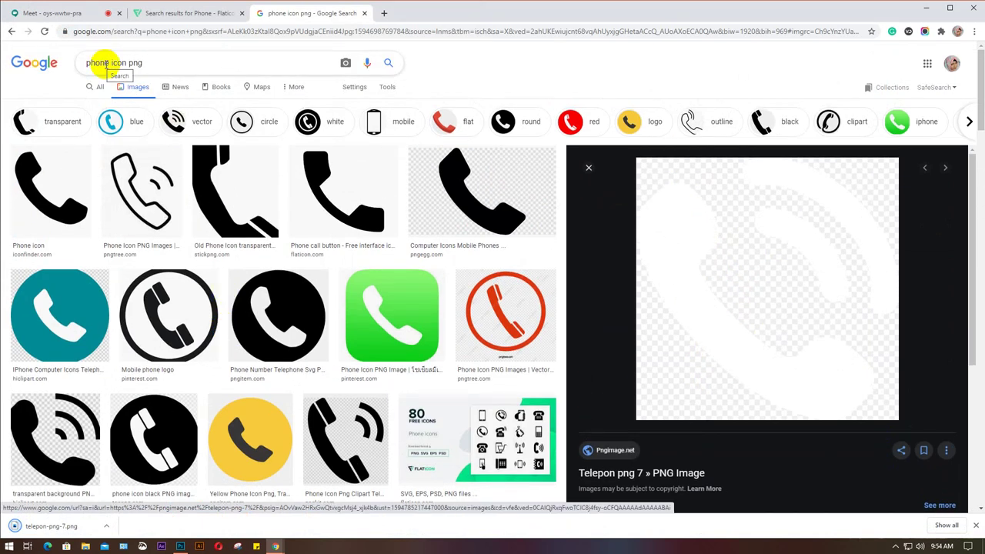
Change the search to 'email icon png' and preview the first email icon result.
double_click(108, 63)
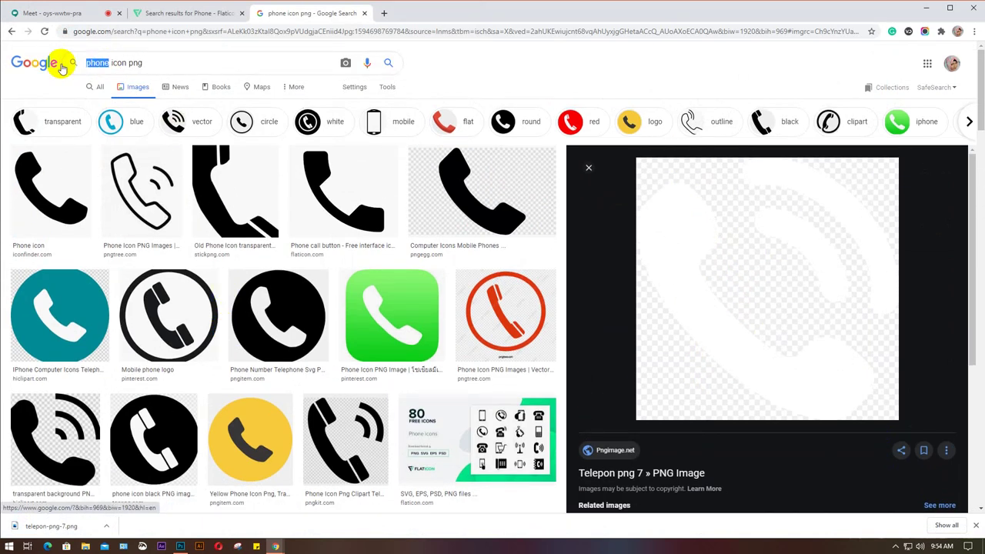
text(email)
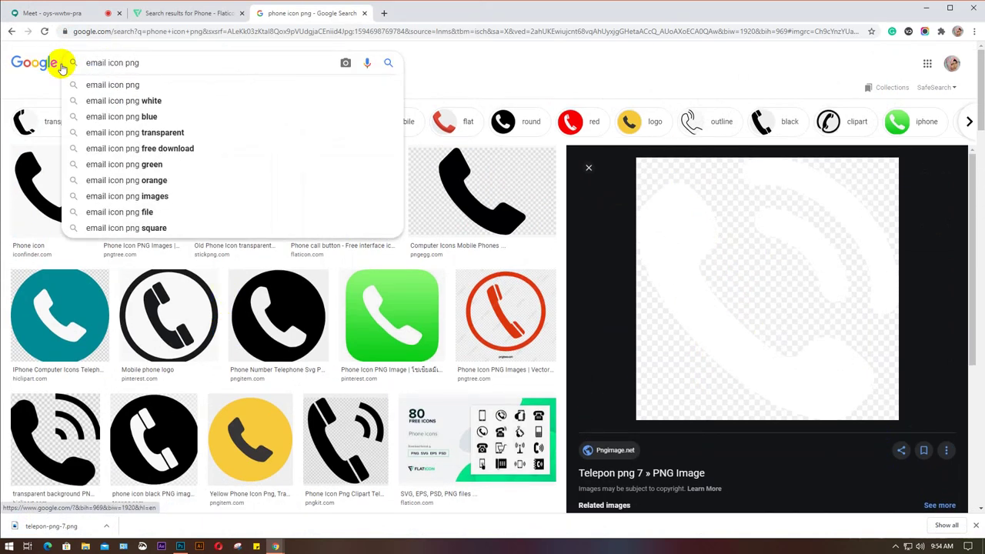
key(Return)
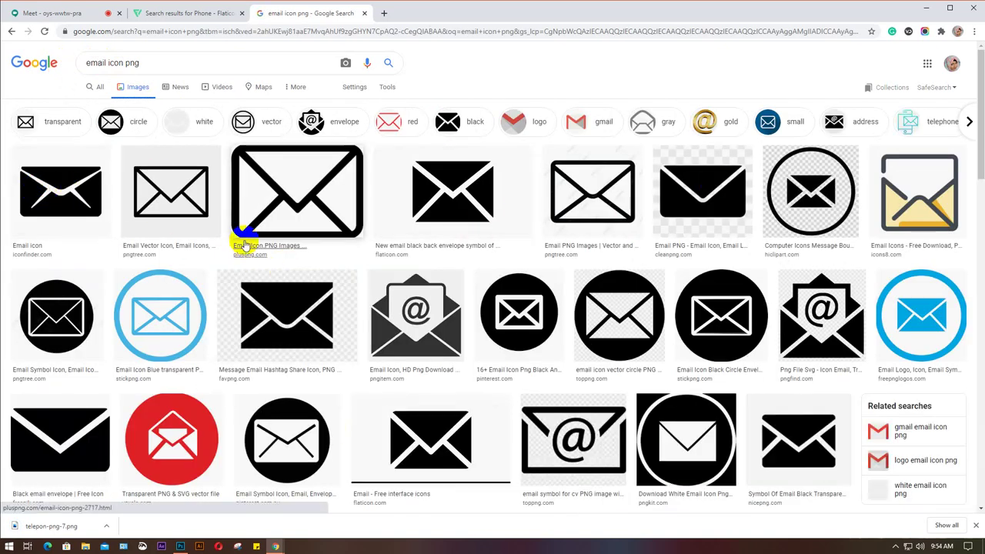
scroll(244, 244, down, 1)
scroll(245, 245, down, 2)
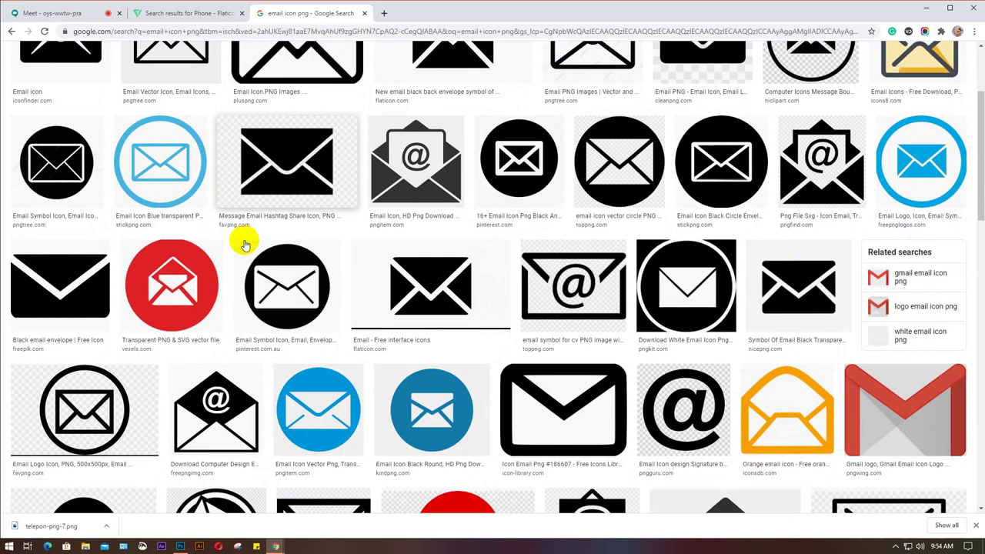
scroll(244, 245, down, 6)
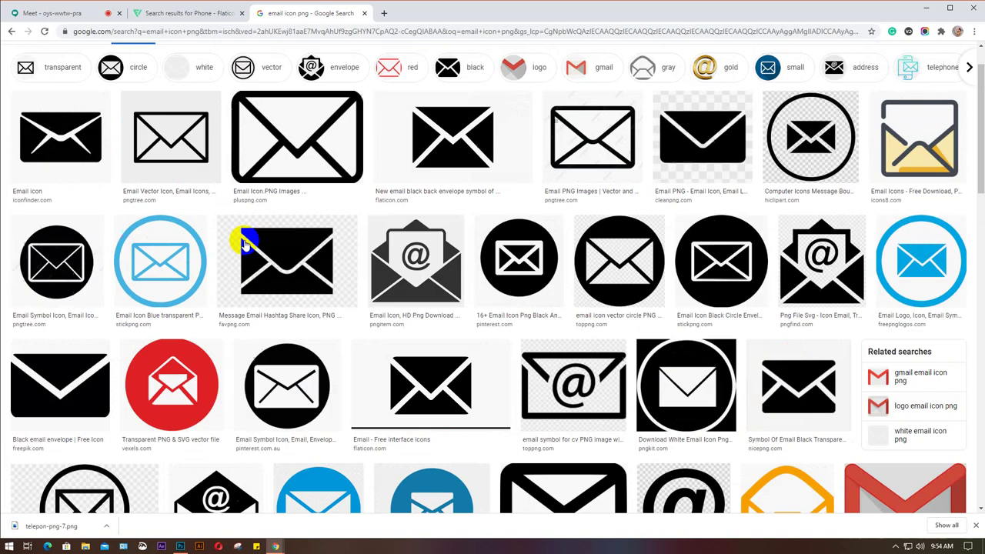
click(104, 136)
Preview the black circle envelope and email symbol icon results.
scroll(754, 298, down, 5)
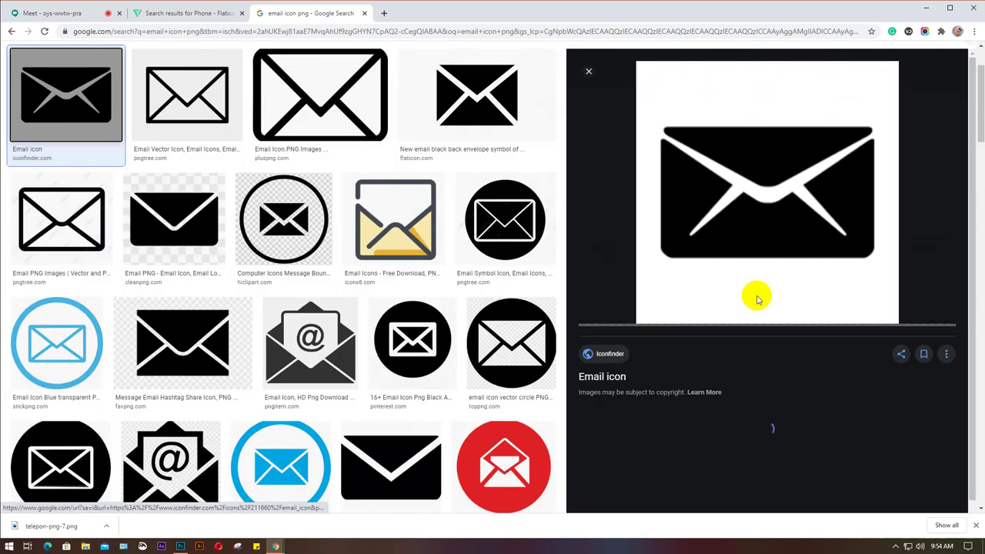
scroll(774, 345, down, 6)
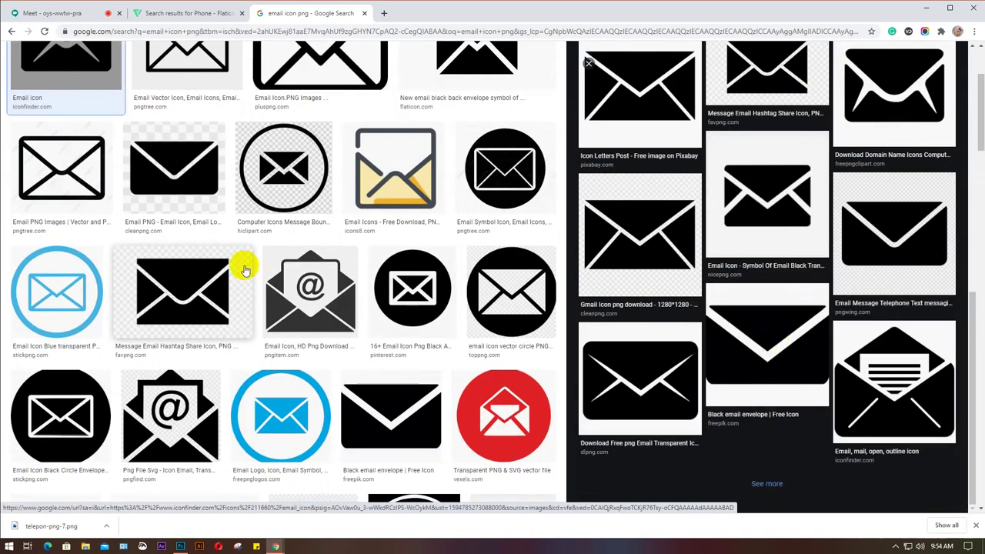
scroll(243, 269, down, 3)
scroll(244, 269, down, 2)
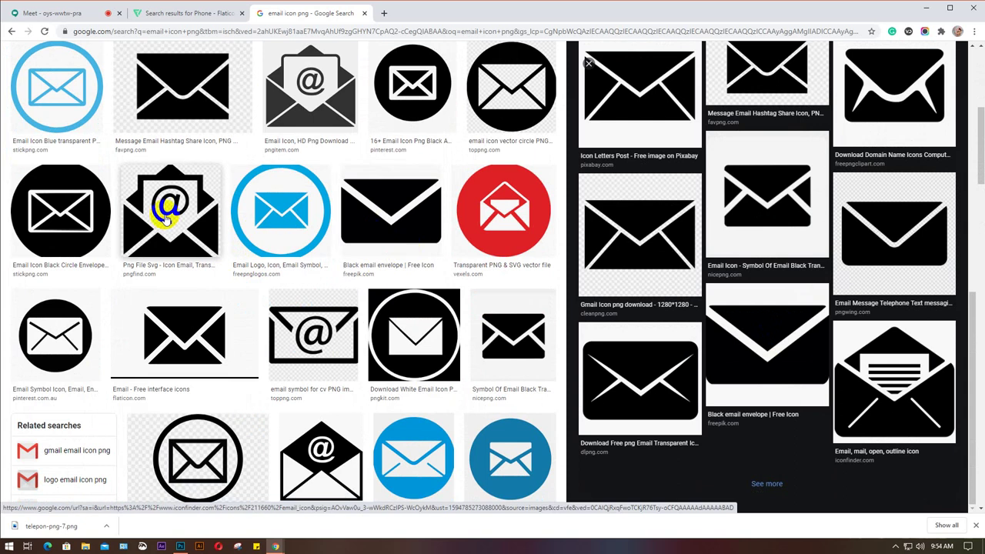
click(44, 208)
scroll(833, 252, down, 6)
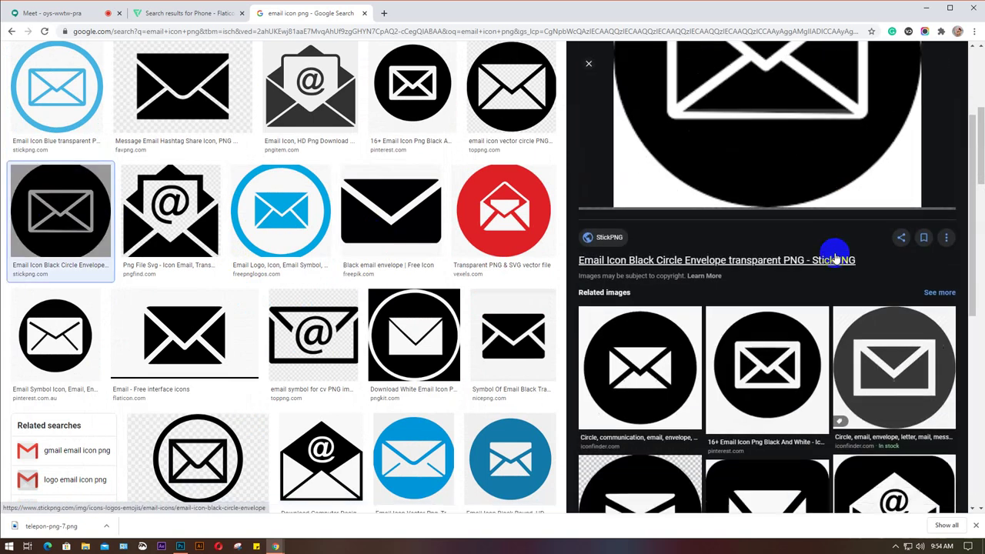
scroll(835, 254, down, 3)
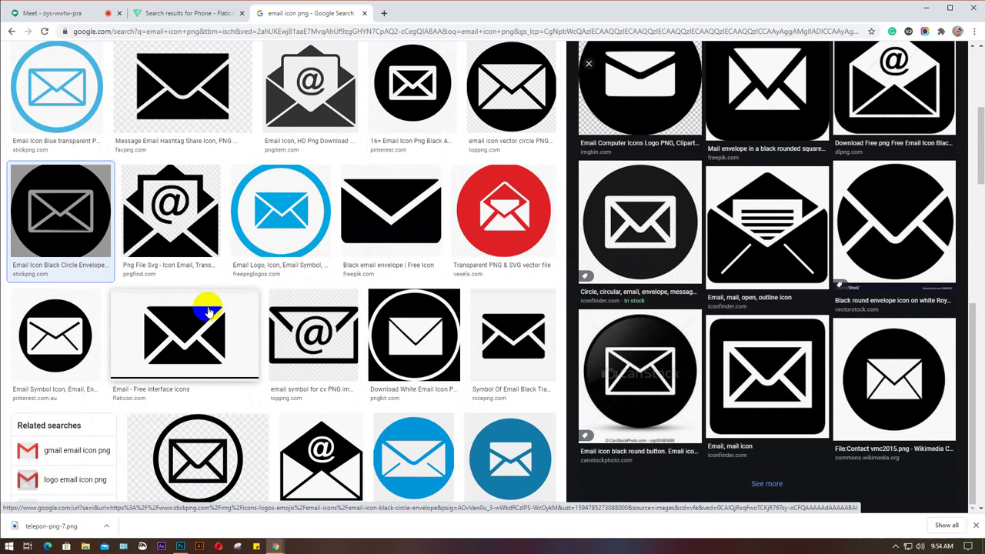
scroll(208, 312, down, 2)
click(45, 234)
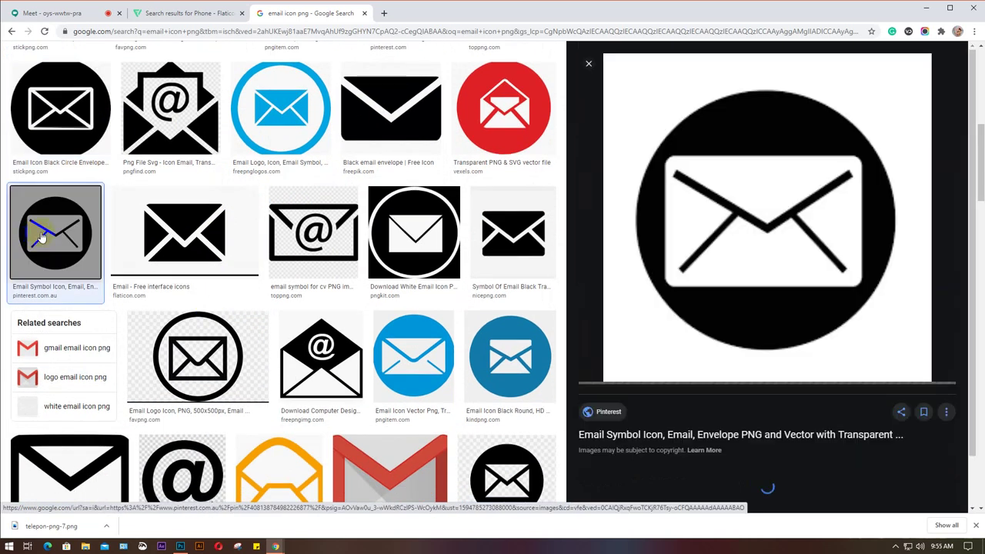
scroll(774, 283, down, 5)
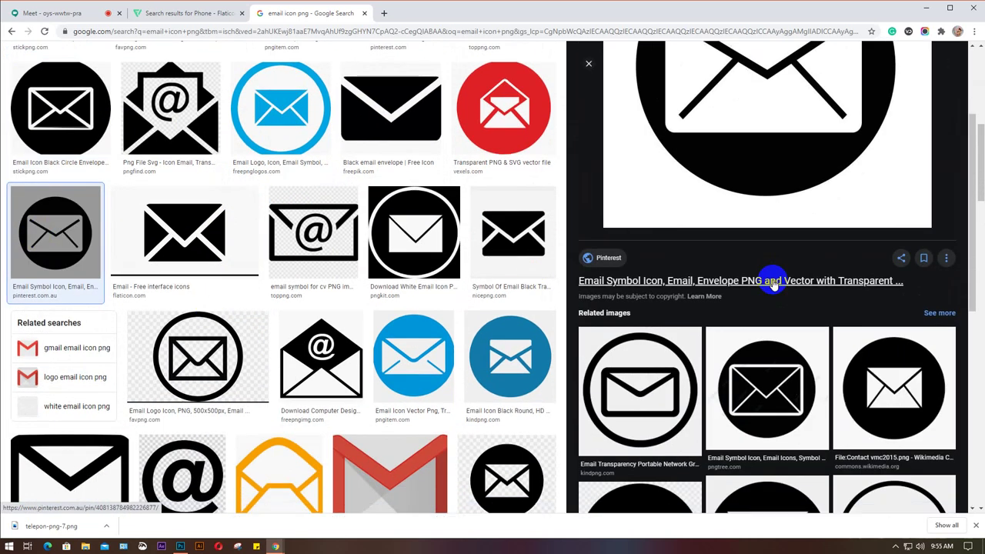
scroll(774, 285, down, 5)
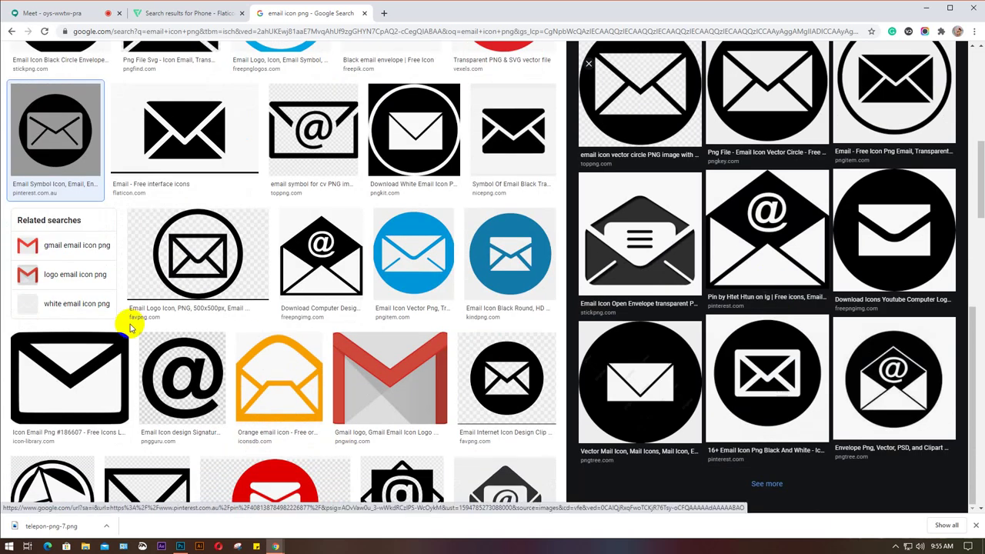
scroll(127, 323, up, 2)
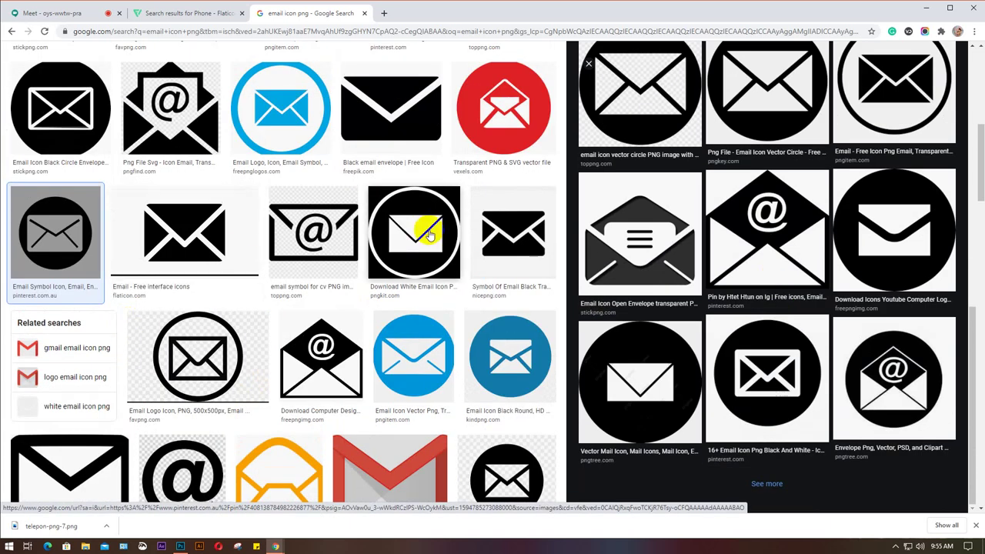
Preview the 'Download White Email Icon' result and reopen it after closing.
click(404, 239)
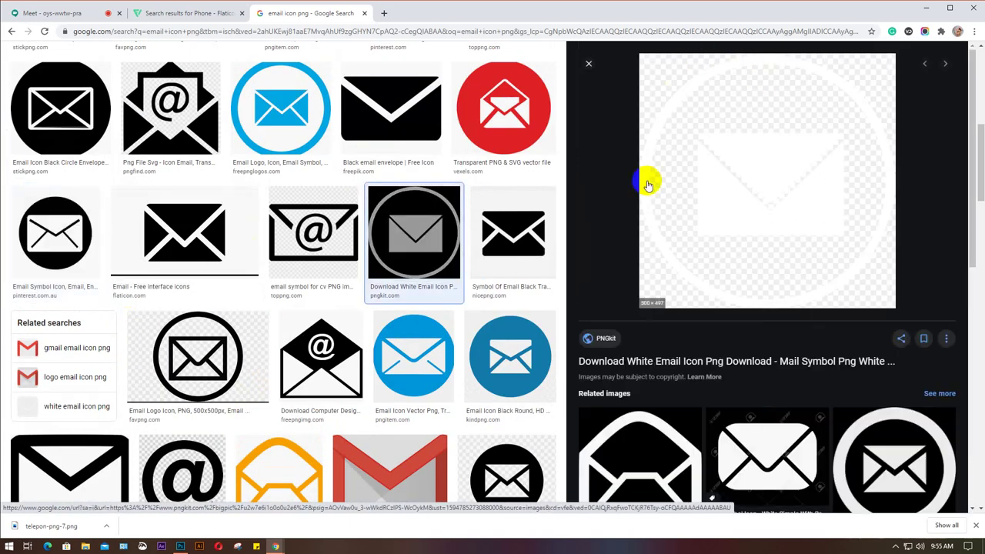
click(394, 219)
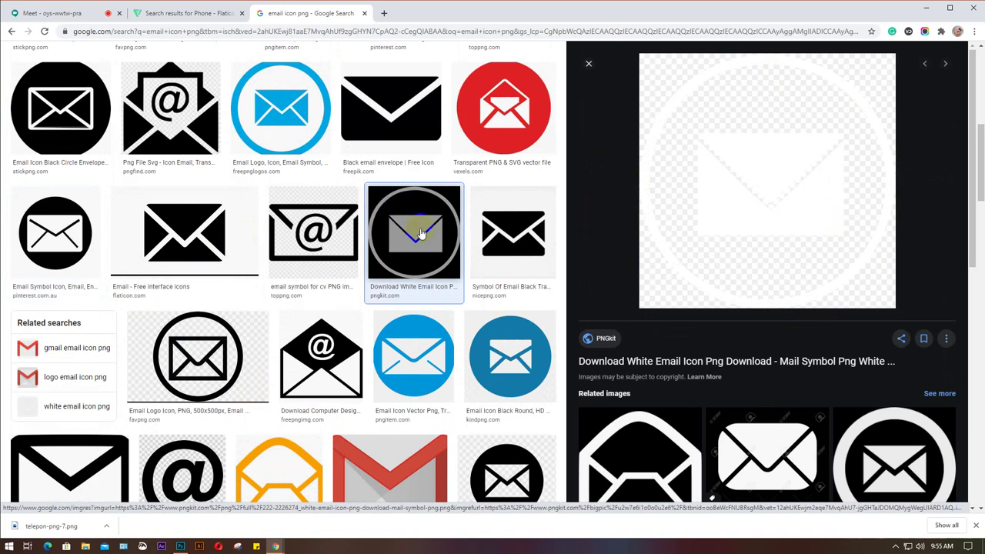
click(589, 63)
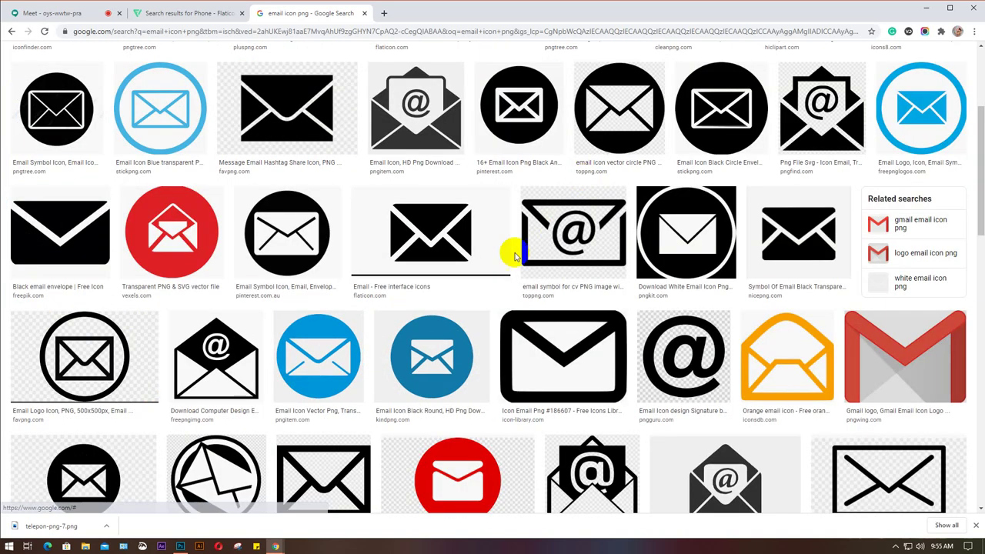
click(681, 200)
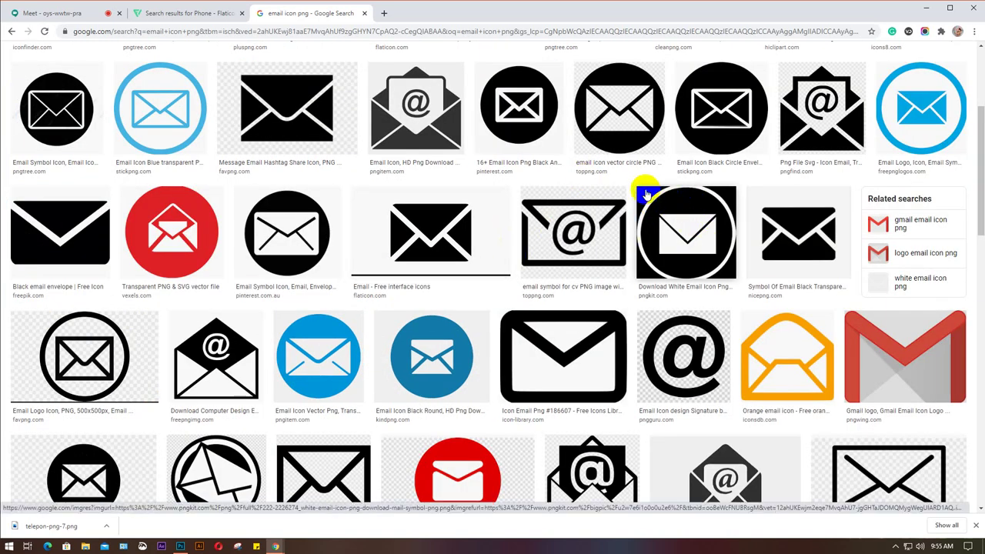
click(687, 225)
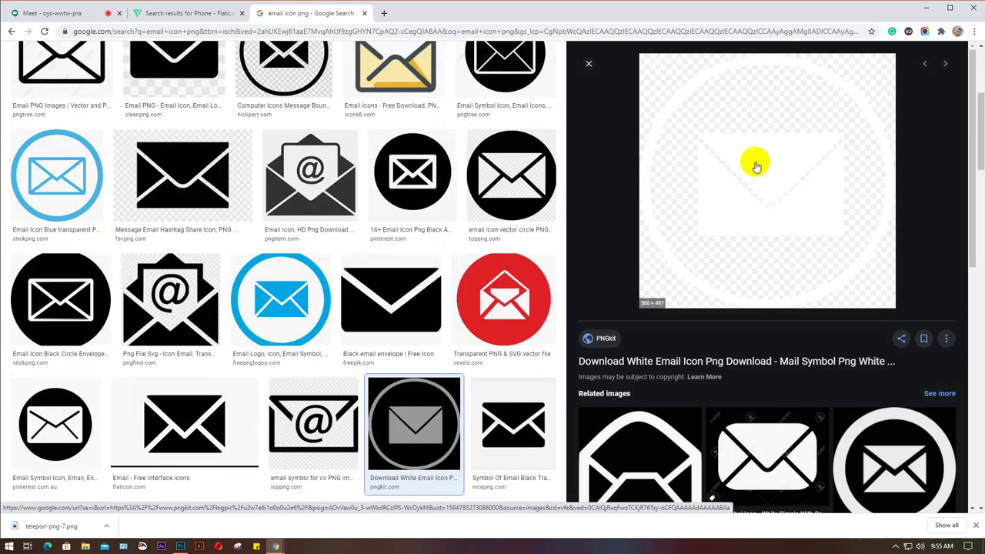
scroll(755, 160, down, 4)
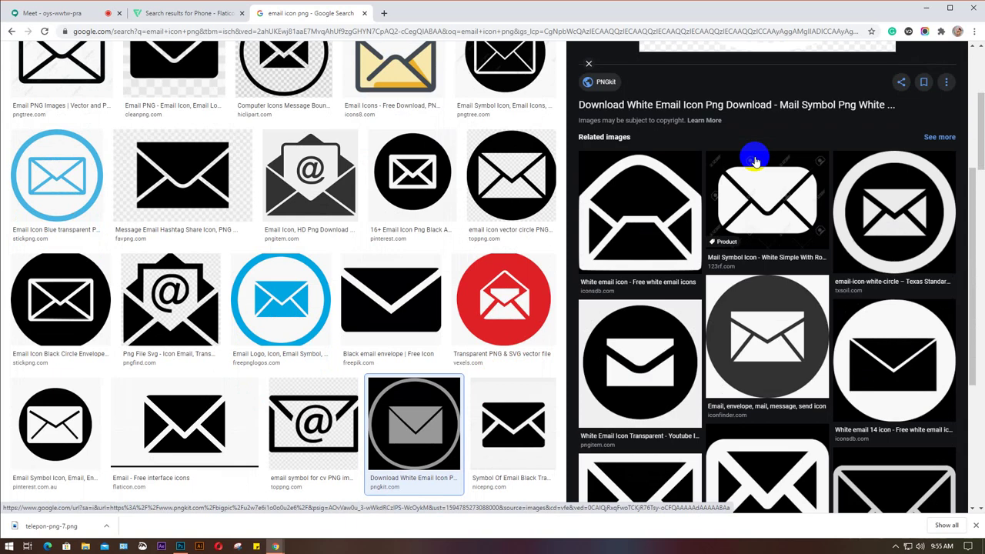
scroll(755, 160, up, 2)
Browse related white email icons and open the white PNGkit mail-symbol preview.
right_click(755, 160)
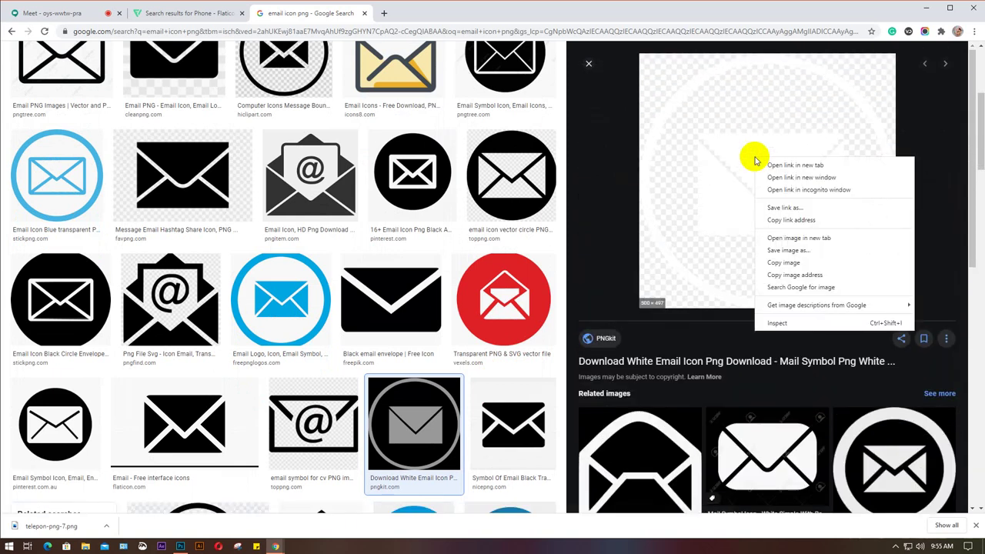
click(628, 451)
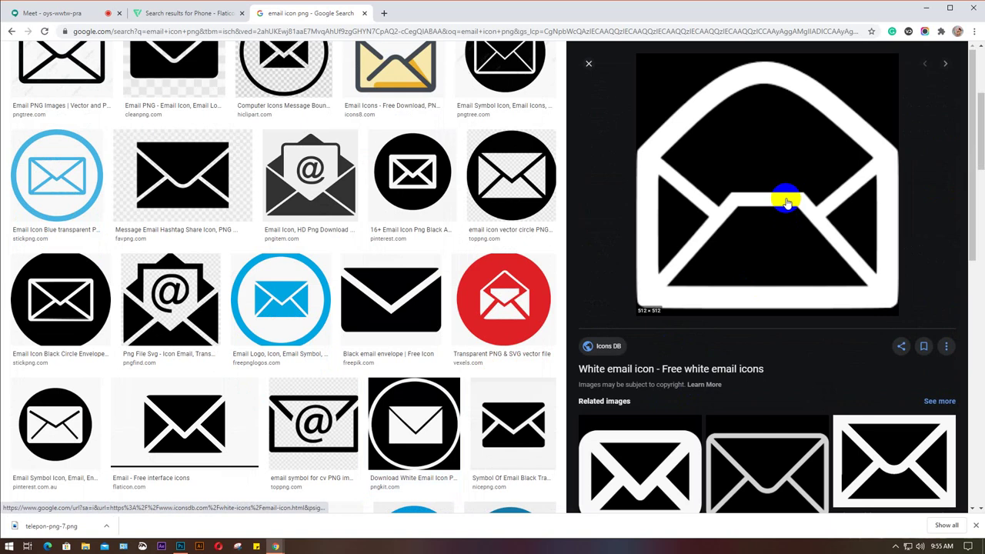
scroll(786, 202, down, 2)
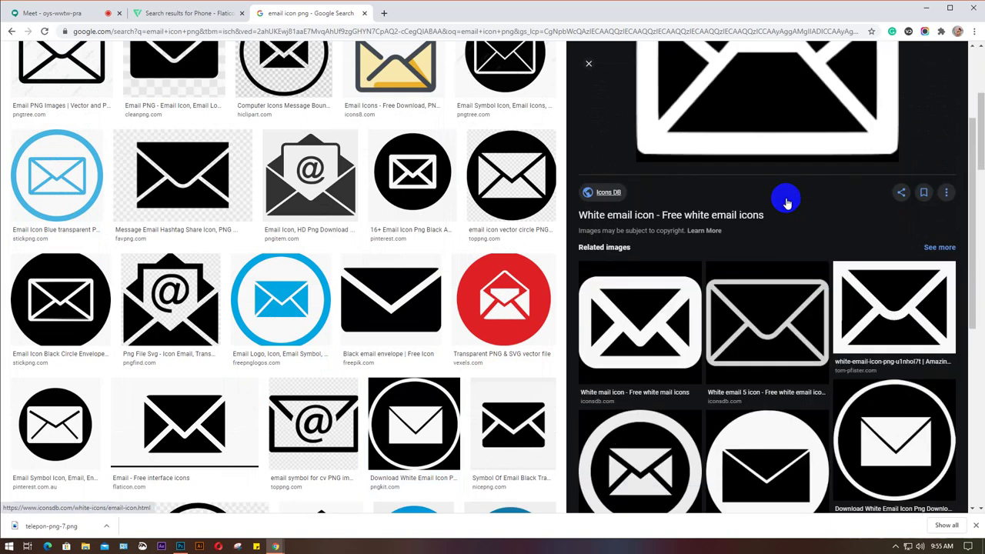
click(772, 316)
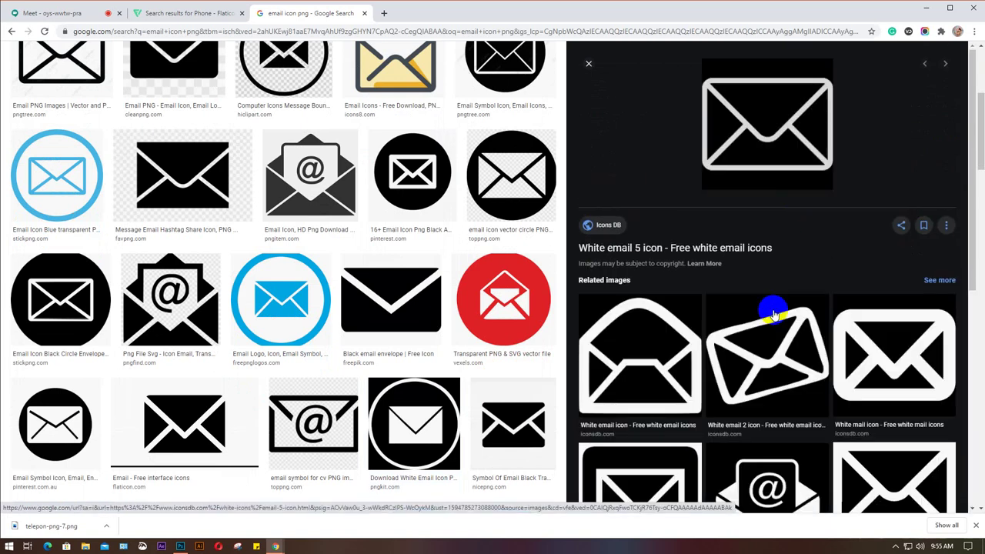
scroll(773, 315, down, 3)
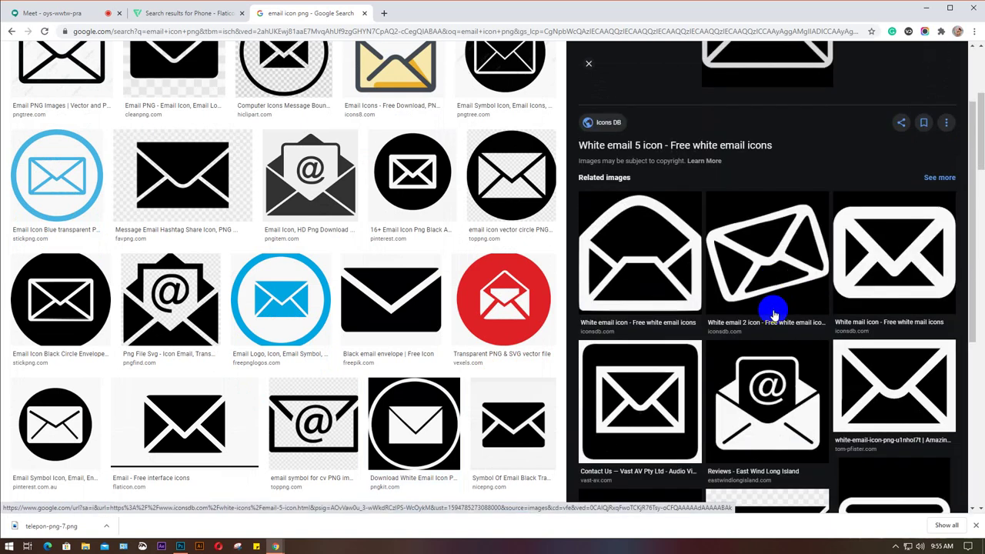
scroll(772, 316, down, 2)
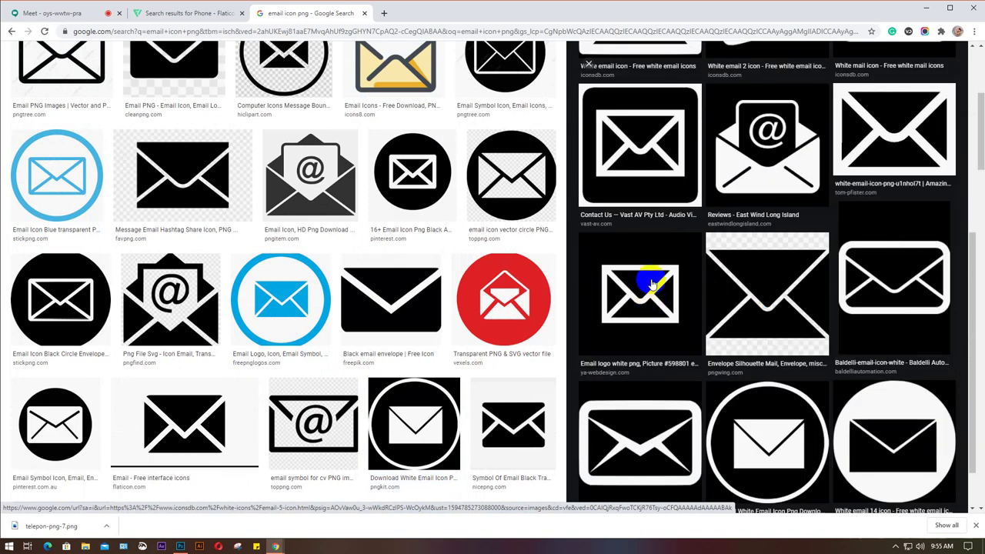
click(862, 157)
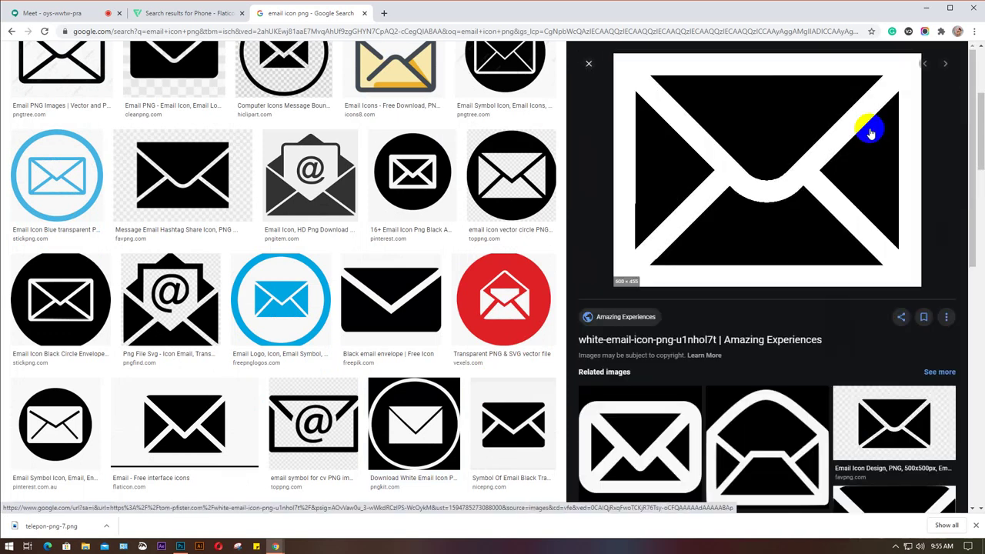
scroll(762, 270, down, 2)
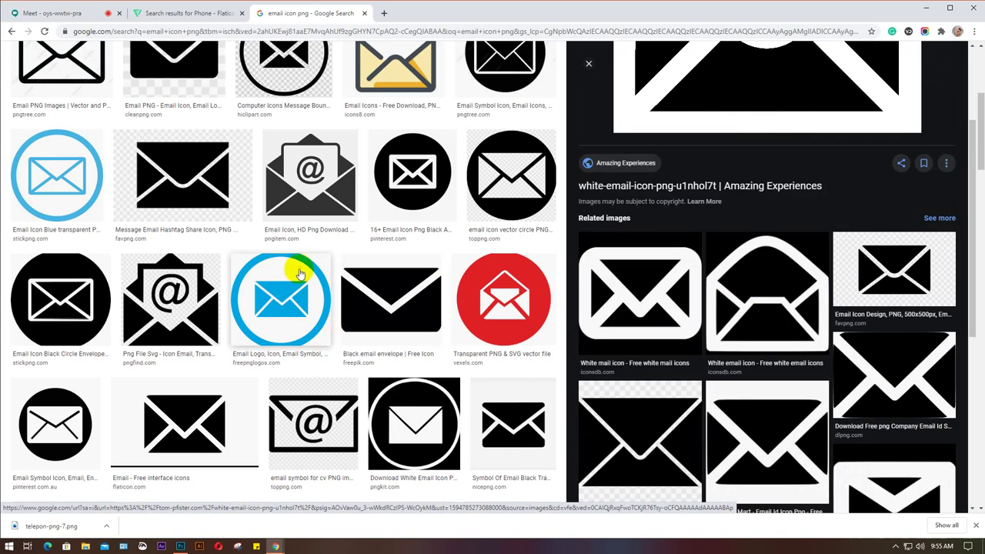
click(397, 419)
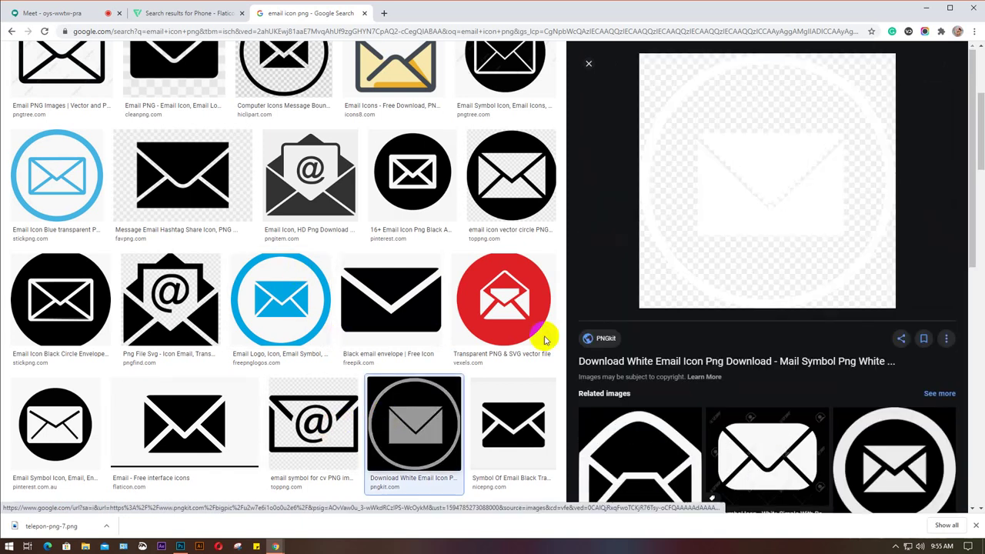
Save the white PNGkit email icon PNG to the Desktop with its default file name.
right_click(731, 146)
click(677, 244)
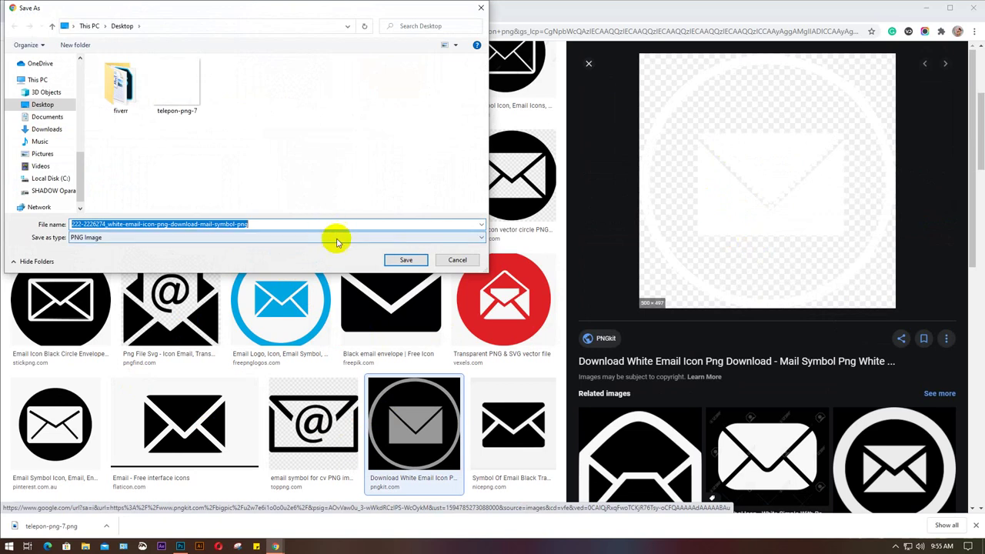
click(404, 260)
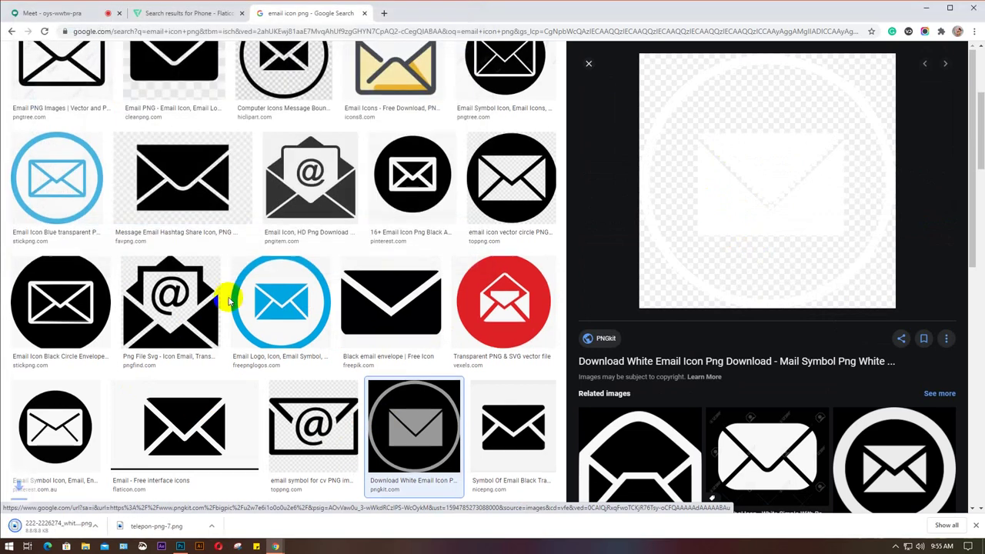
scroll(228, 295, up, 5)
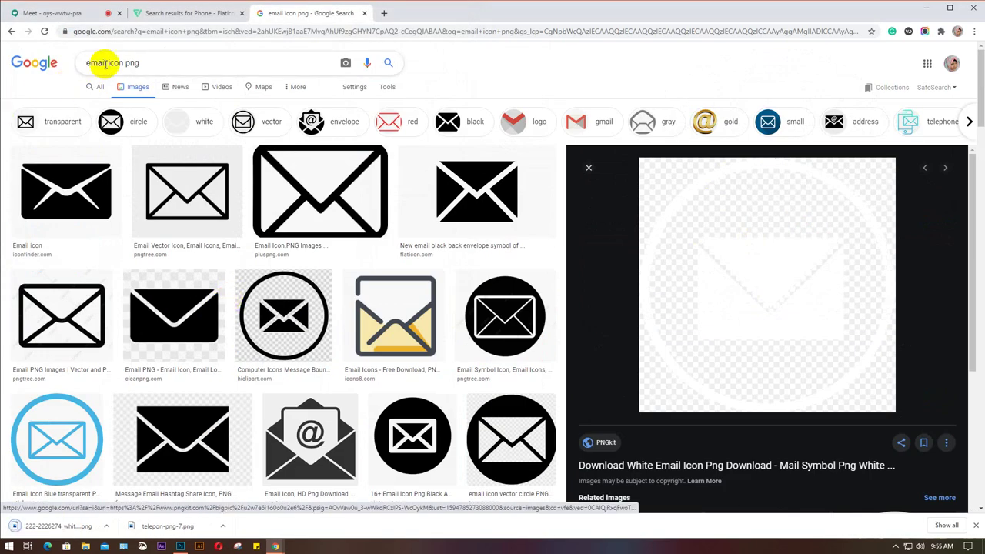
Change the search to 'web icon png' and preview the black-circle globe icon.
drag(105, 65, 56, 72)
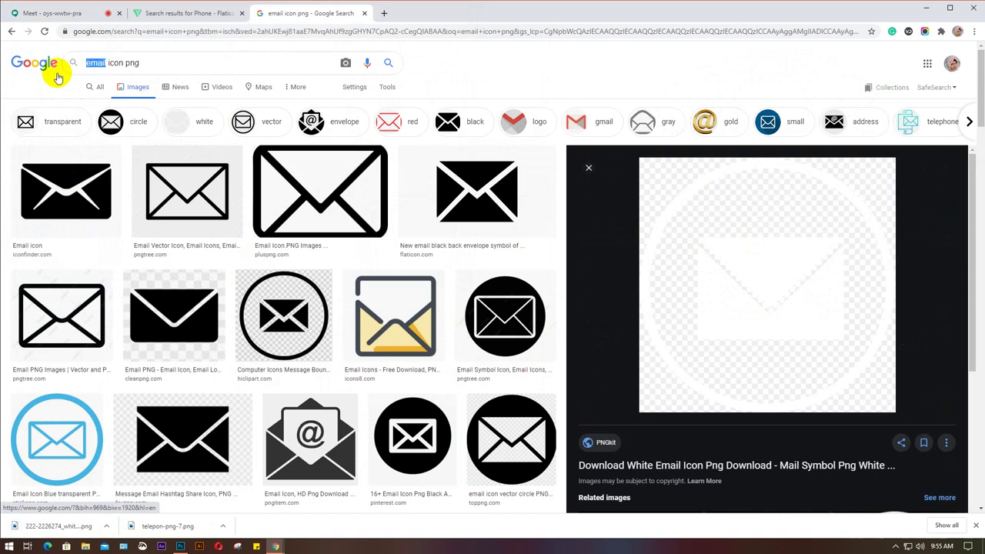
text(web)
key(Return)
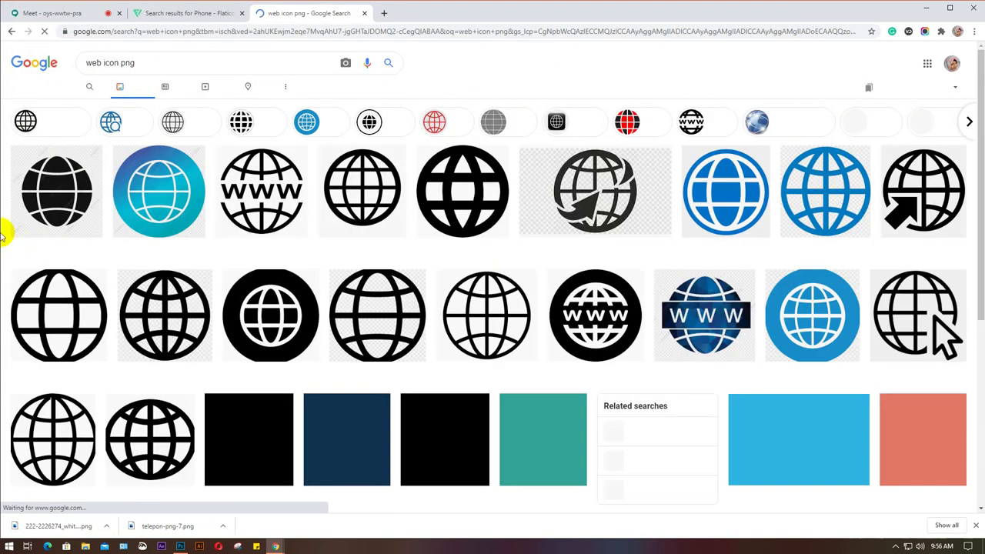
click(247, 291)
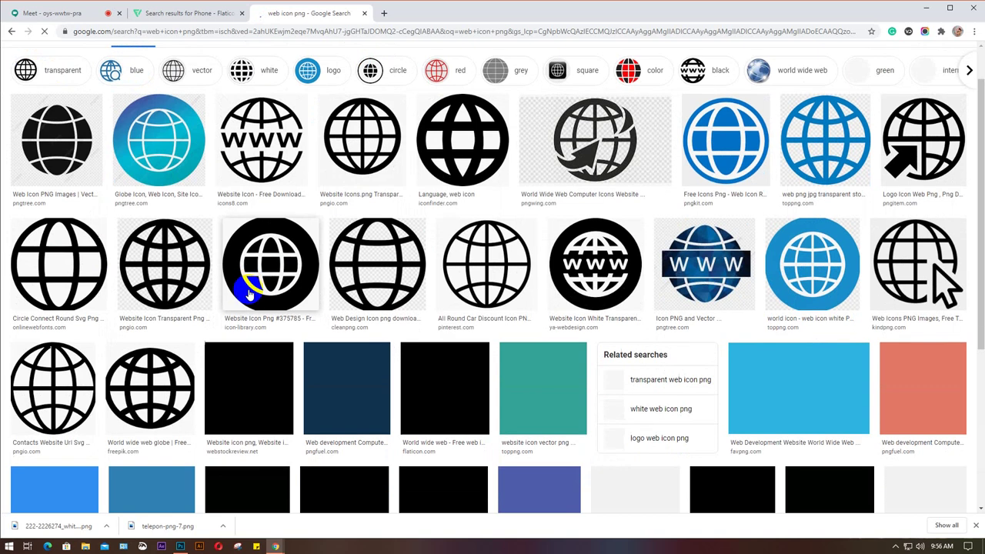
click(287, 250)
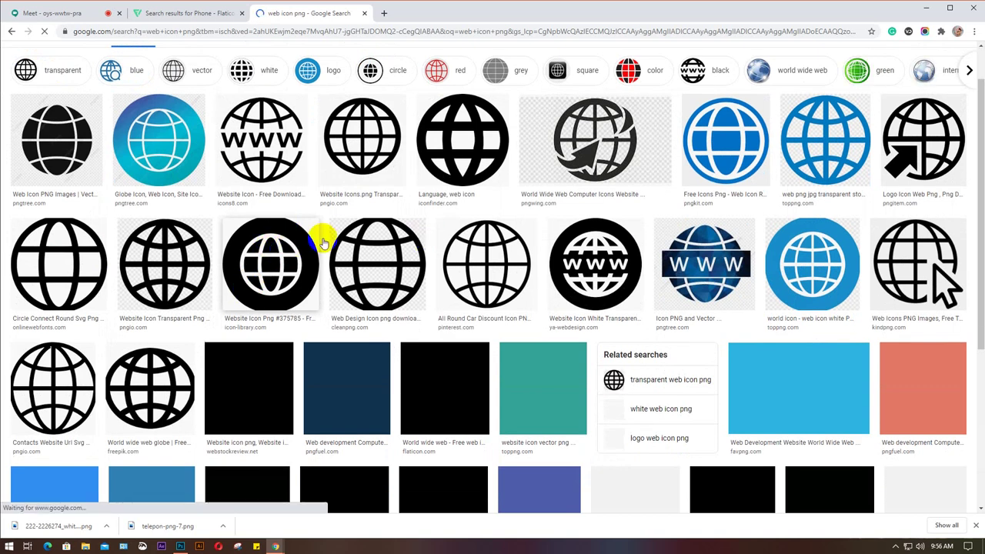
click(246, 259)
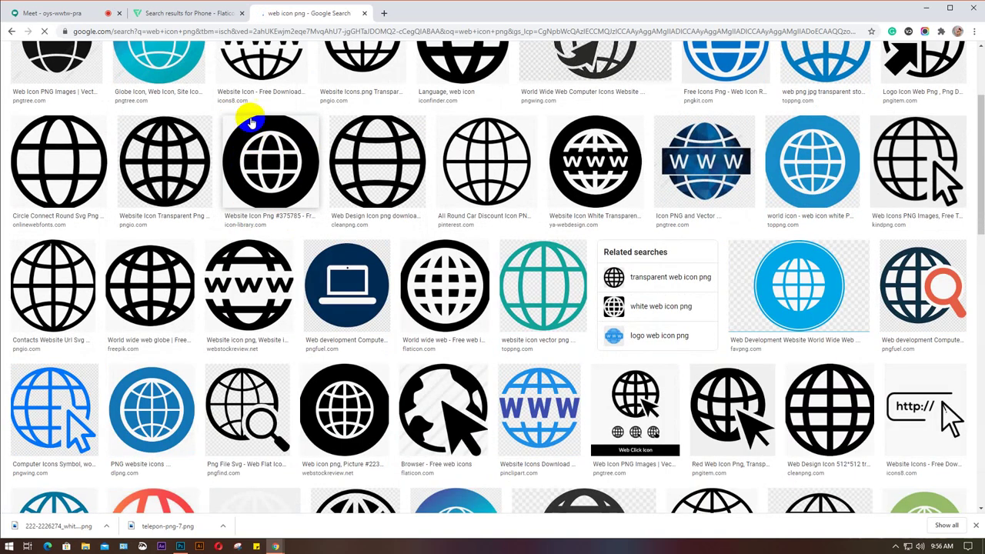
click(286, 164)
scroll(286, 178, down, 3)
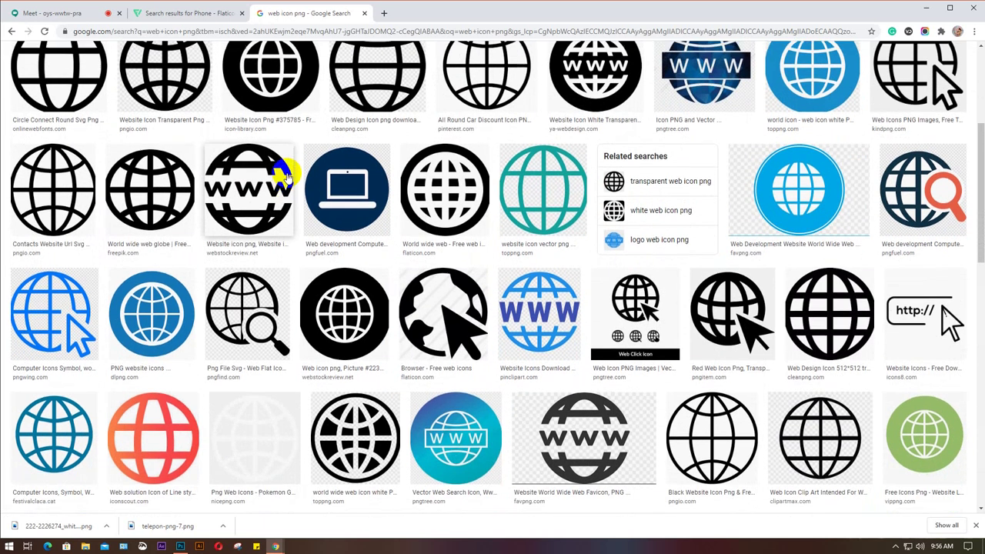
scroll(285, 141, up, 1)
click(285, 141)
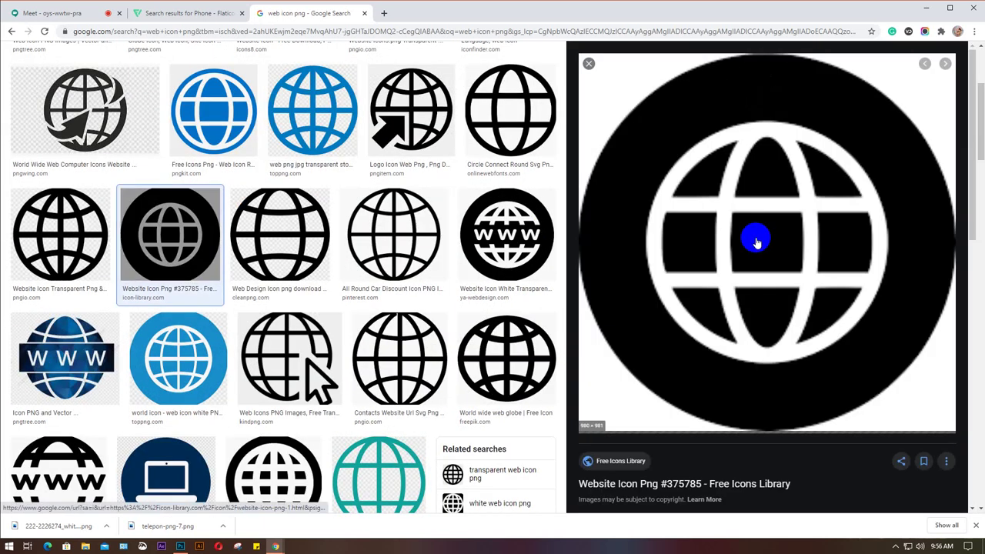
Browse globe icon previews and open the transparent white globe image.
scroll(757, 243, down, 6)
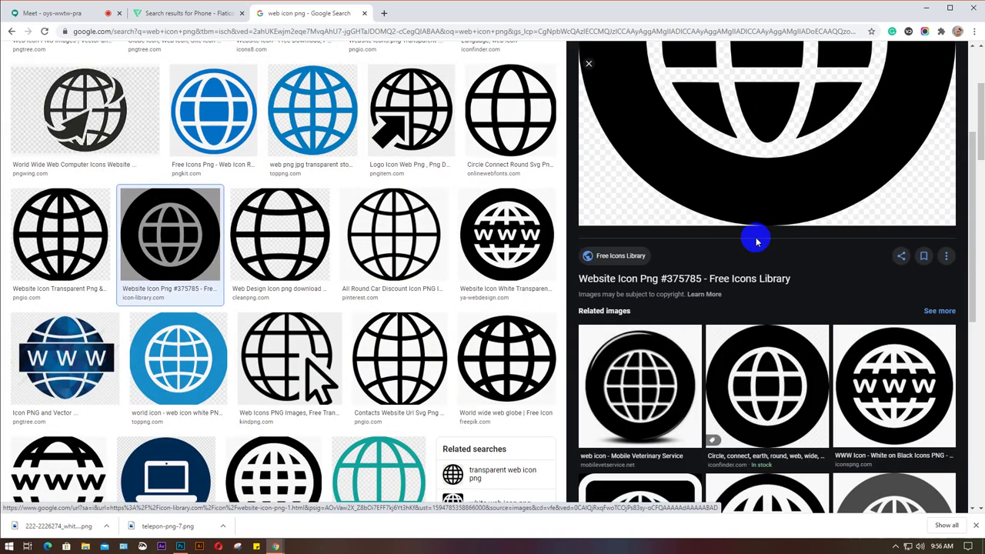
click(622, 260)
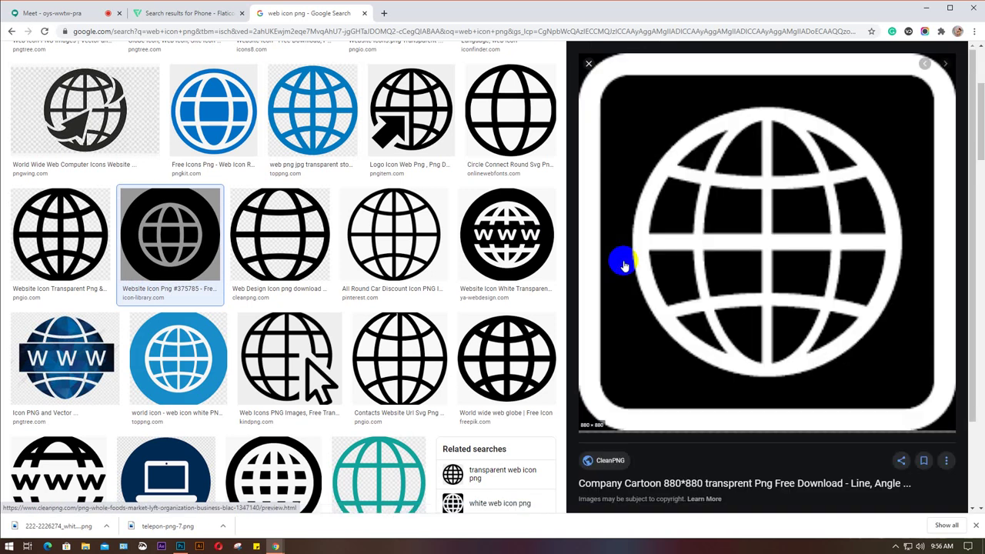
scroll(724, 260, down, 5)
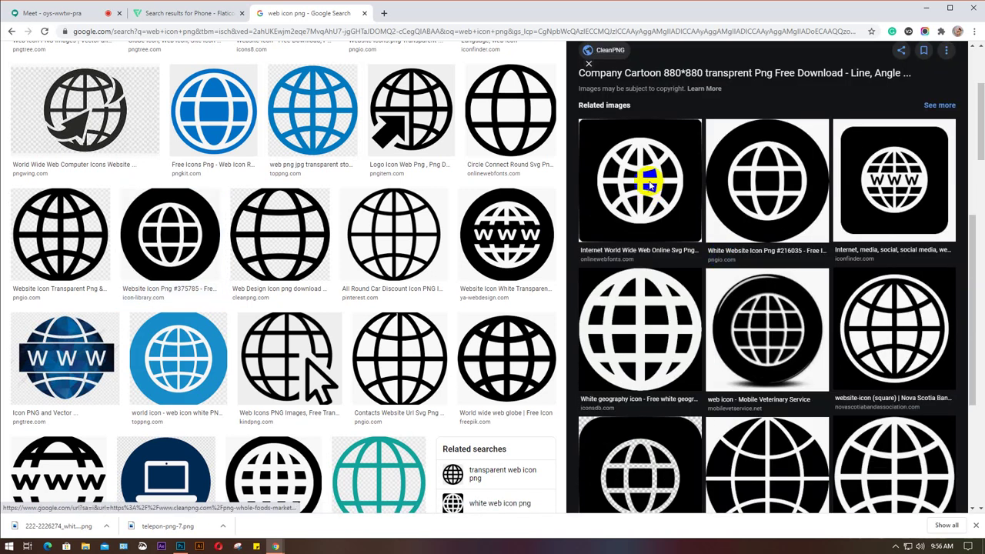
click(650, 185)
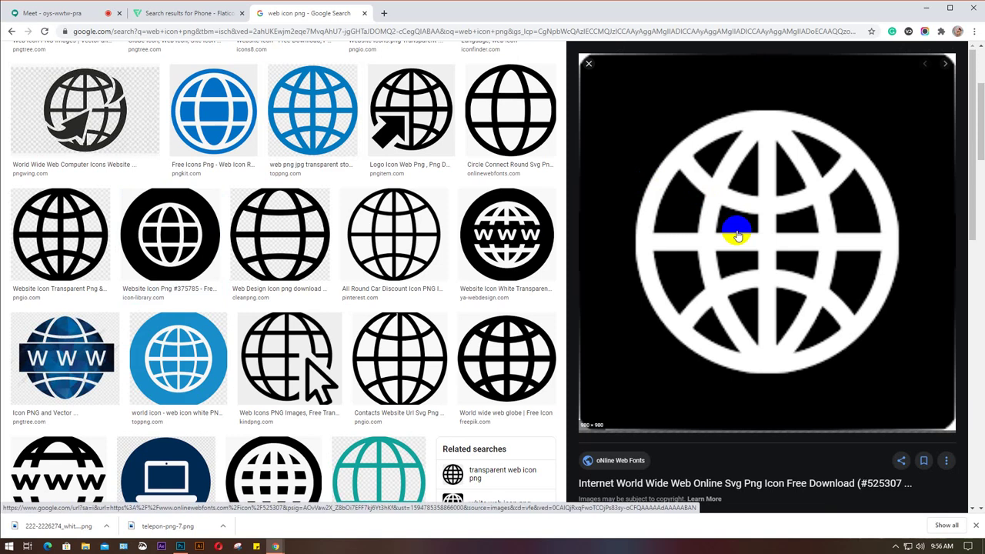
scroll(737, 236, down, 5)
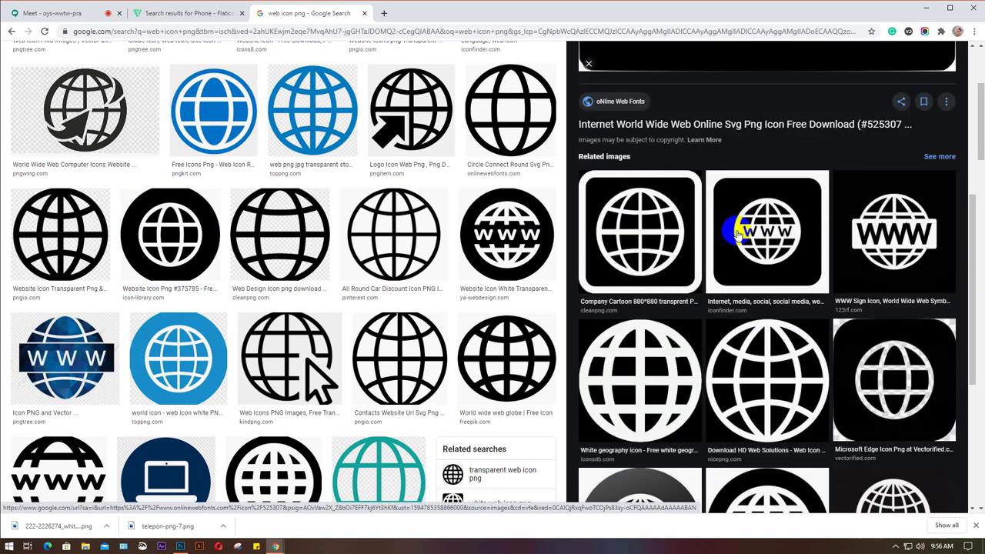
scroll(737, 235, down, 1)
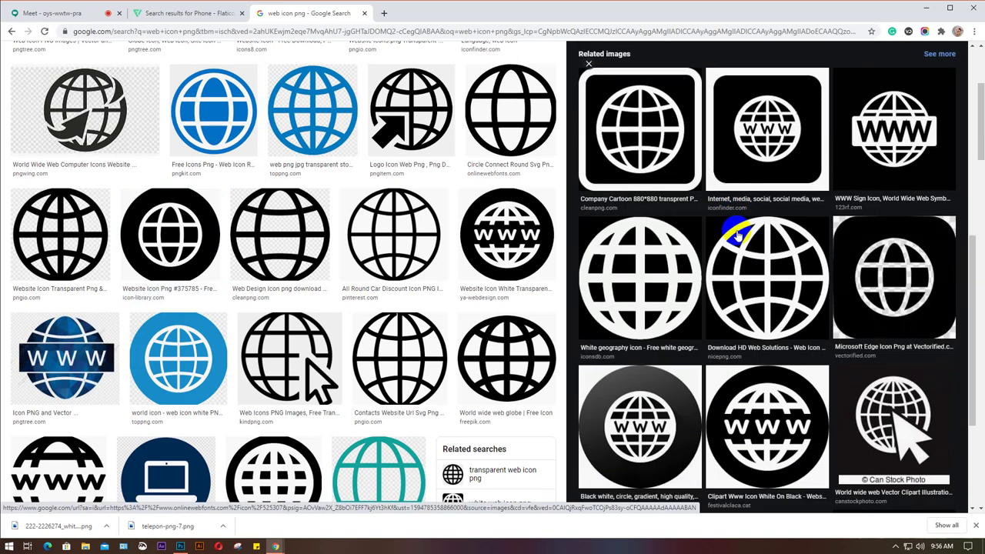
click(875, 114)
scroll(733, 215, down, 1)
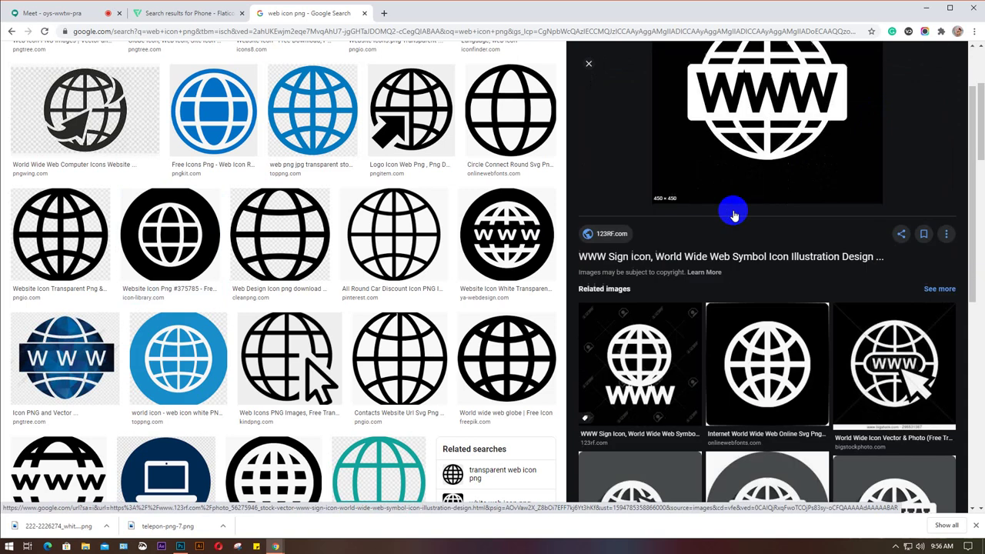
scroll(734, 215, down, 5)
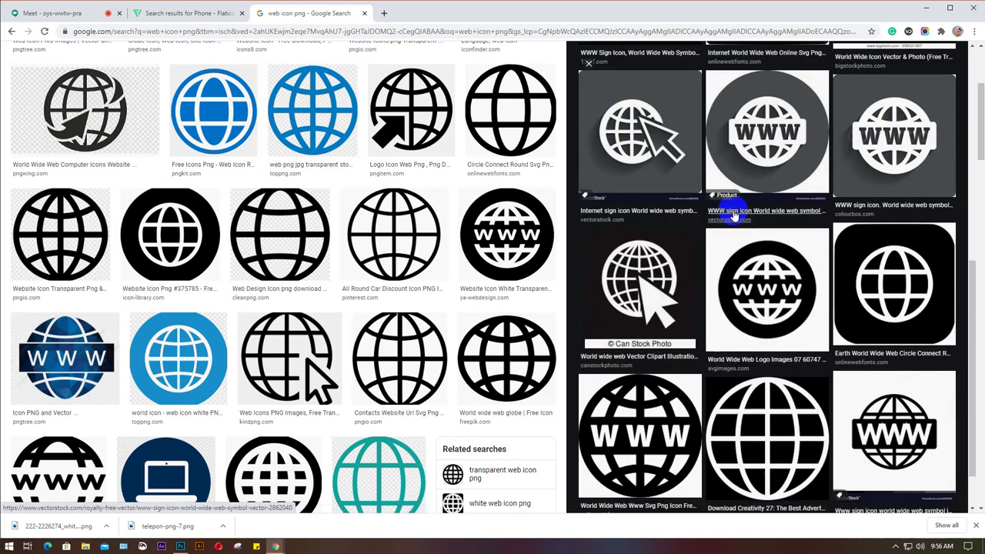
scroll(734, 214, down, 1)
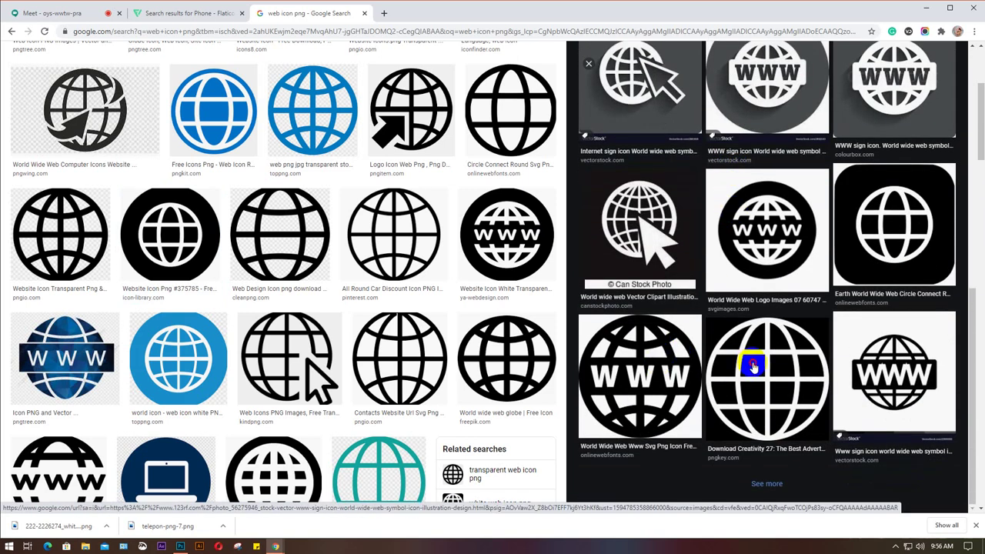
click(754, 367)
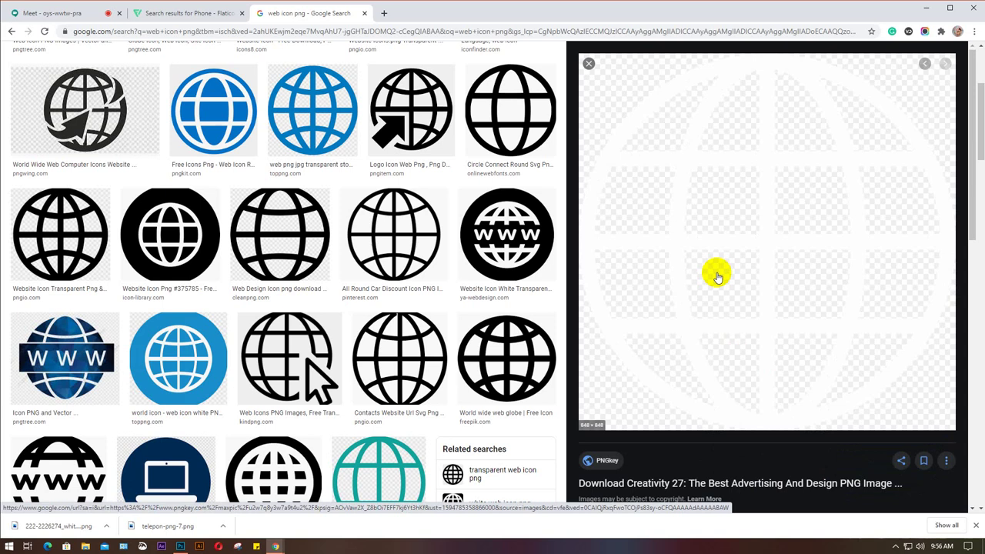
Save the white Creativity 27 globe icon as a PNG on the Desktop.
scroll(707, 213, down, 5)
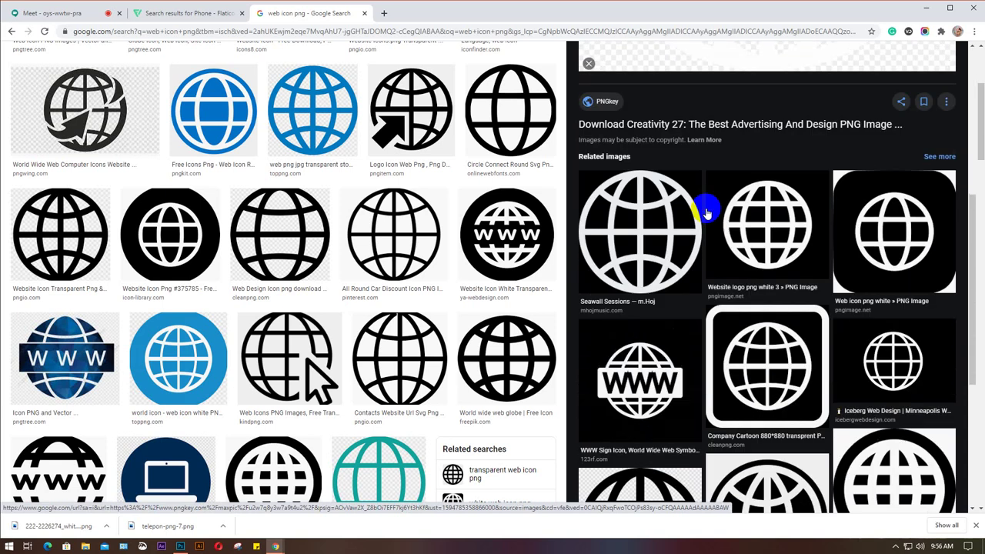
scroll(705, 211, up, 3)
scroll(706, 211, down, 4)
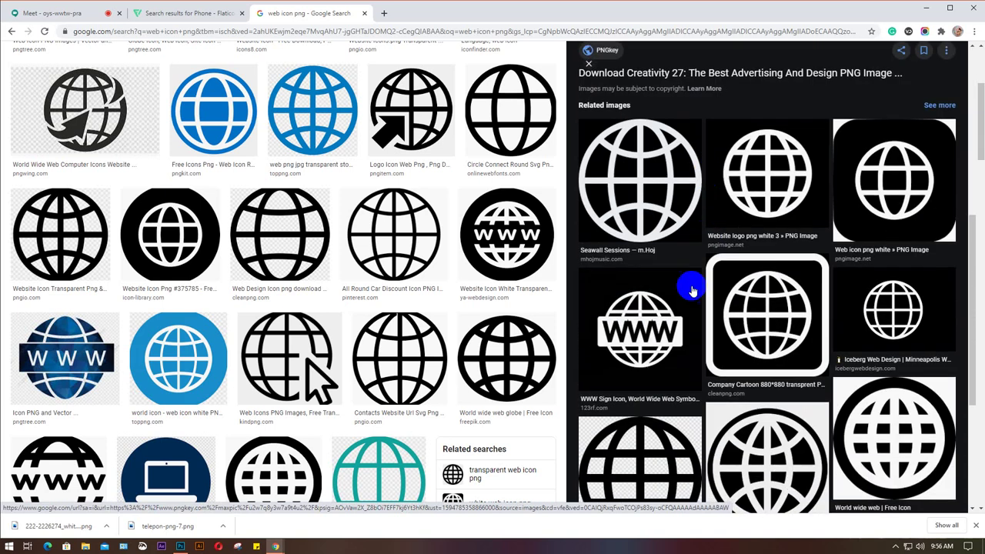
scroll(708, 311, up, 5)
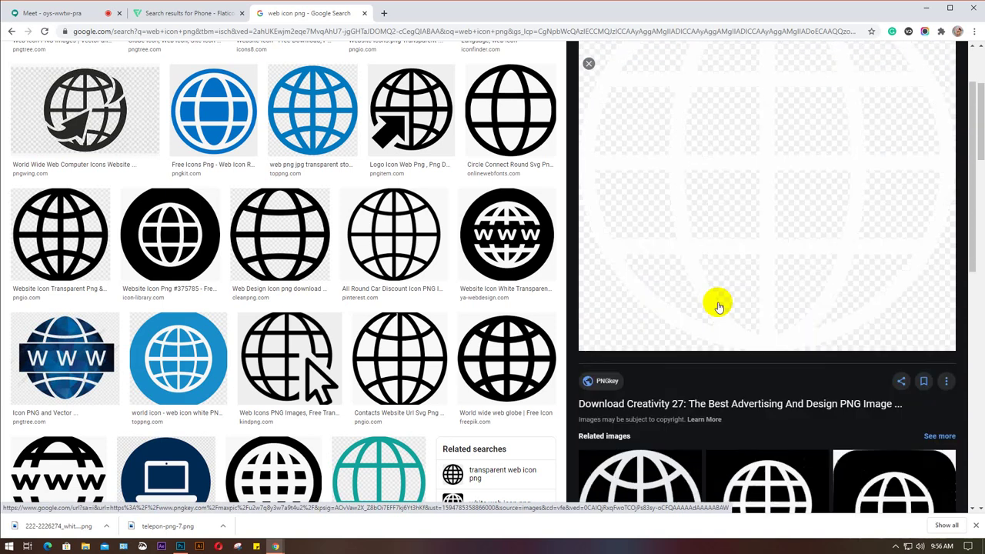
right_click(743, 182)
click(778, 273)
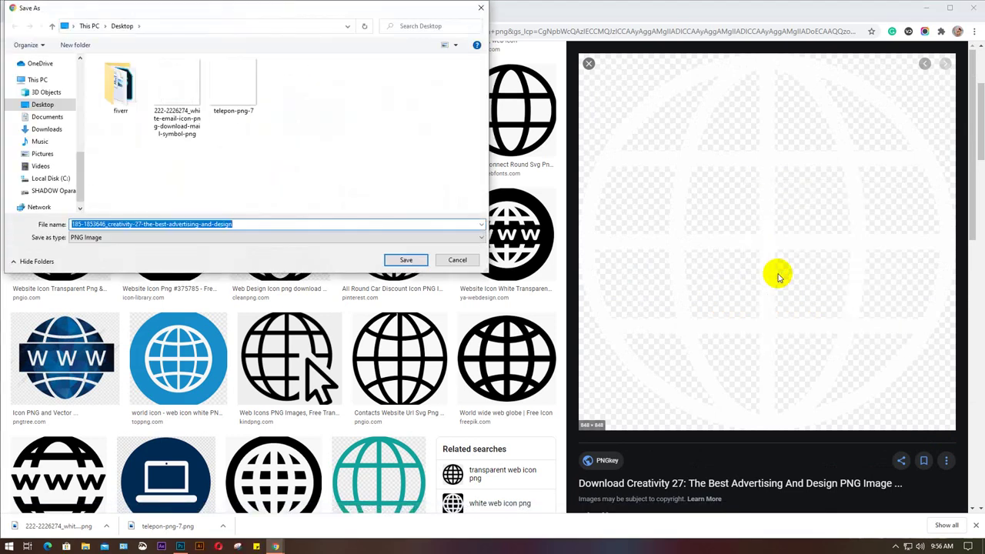
key(Escape)
scroll(129, 327, up, 3)
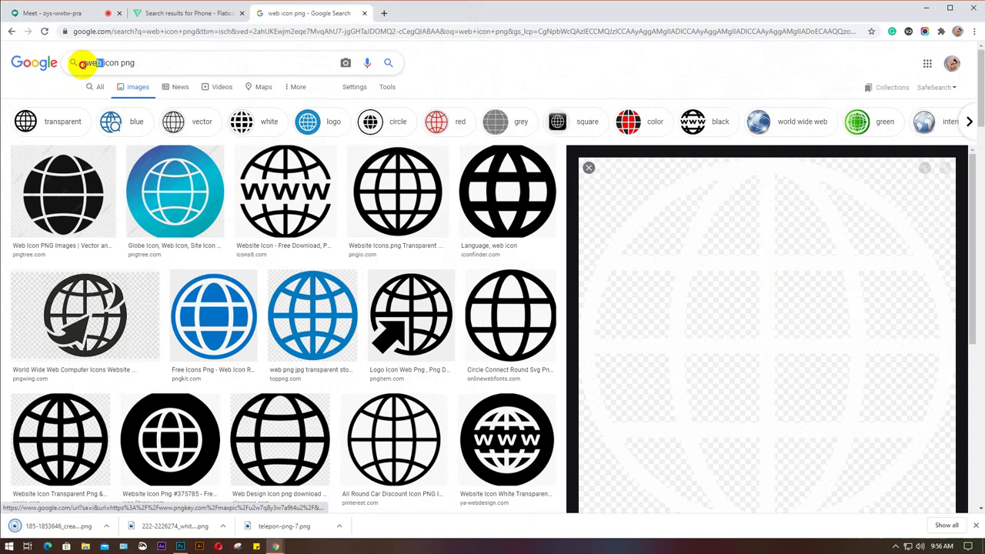
Search for 'location icon png' and preview the circled and white location pin images.
text(locat)
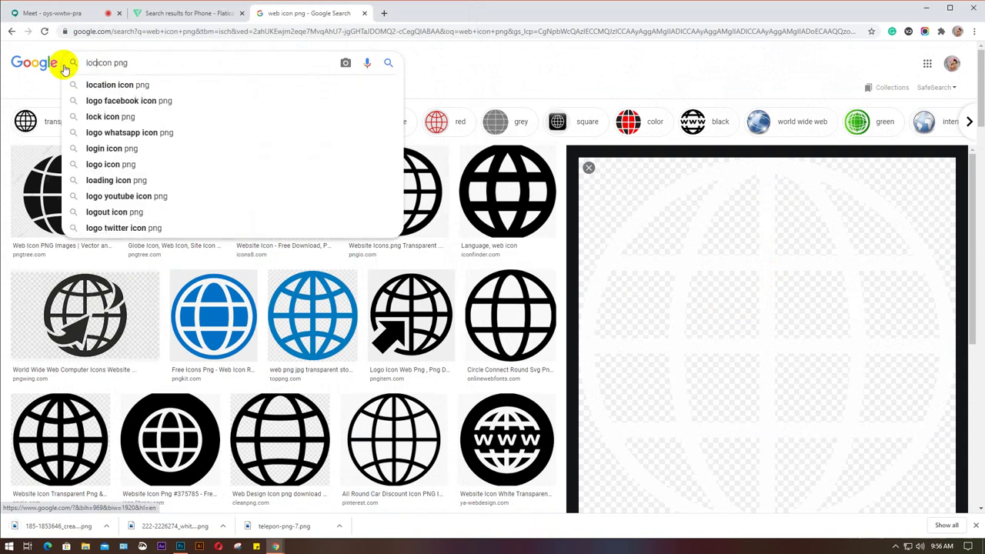
text(ion)
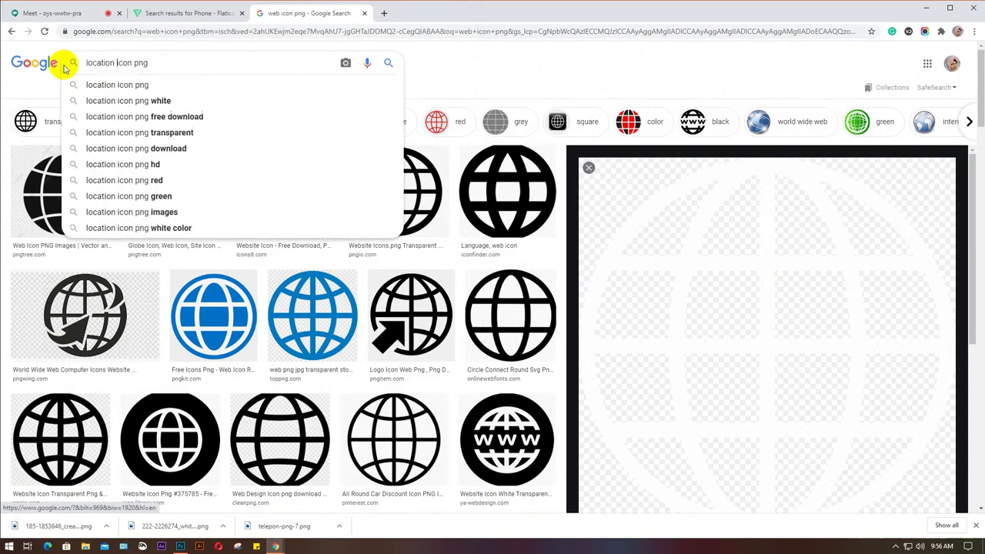
key(Return)
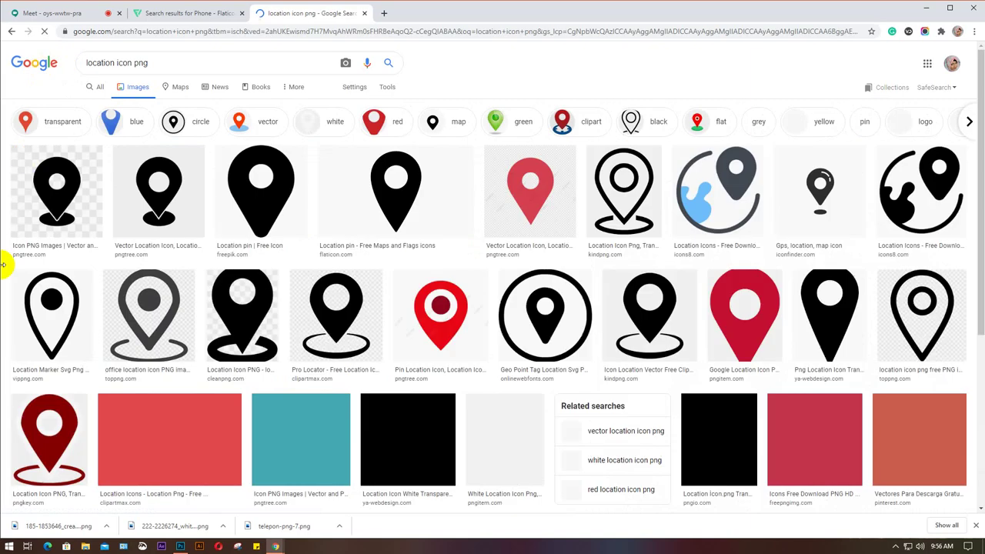
scroll(120, 271, down, 1)
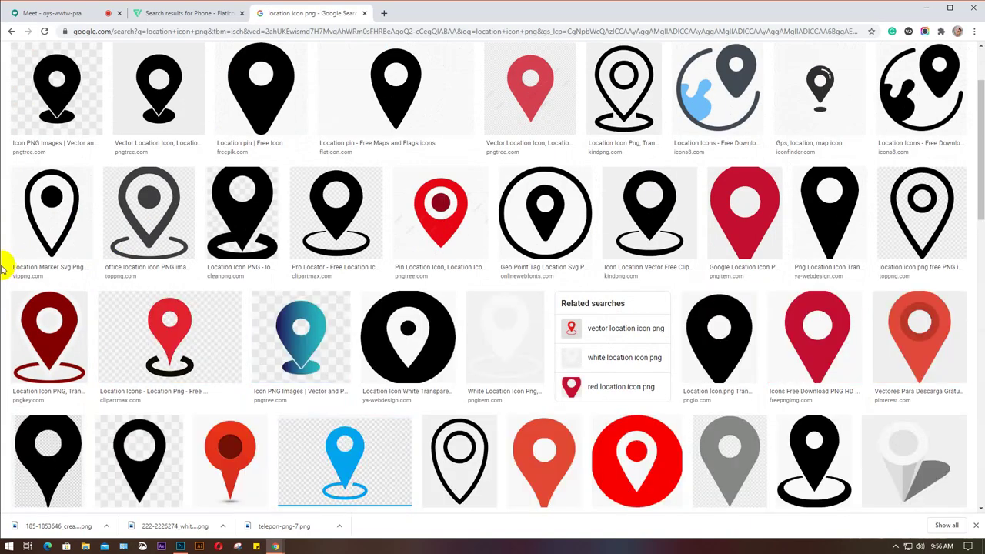
click(404, 329)
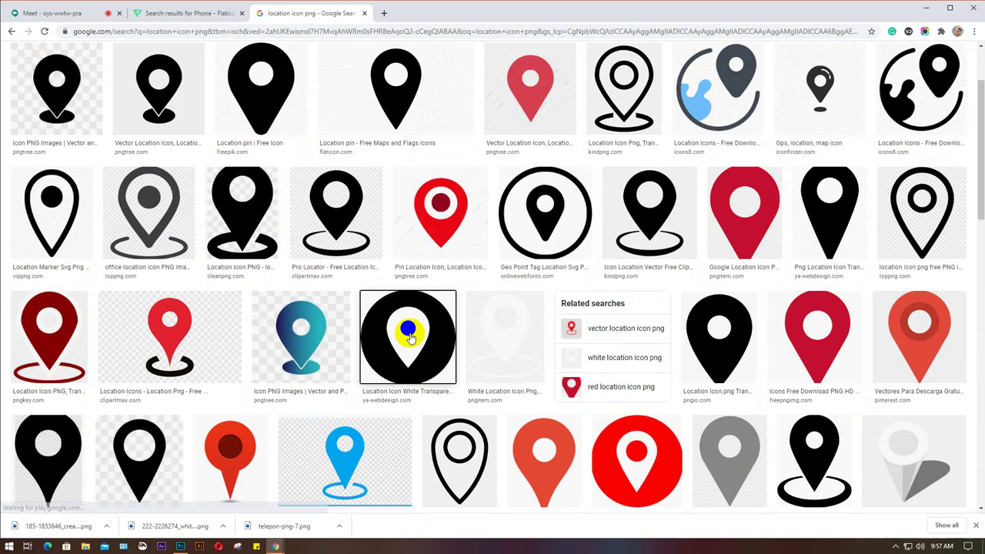
scroll(727, 265, down, 4)
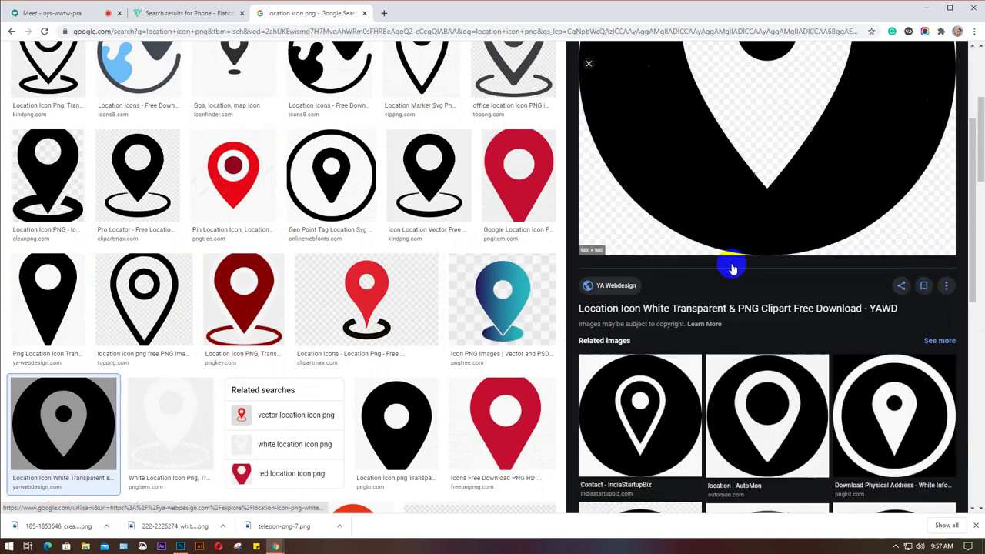
scroll(732, 263, down, 4)
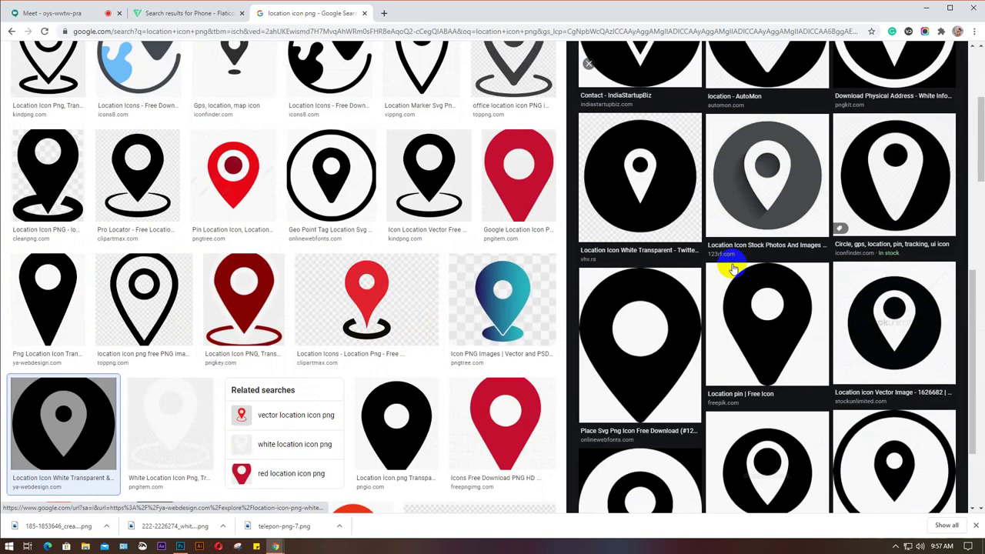
click(607, 374)
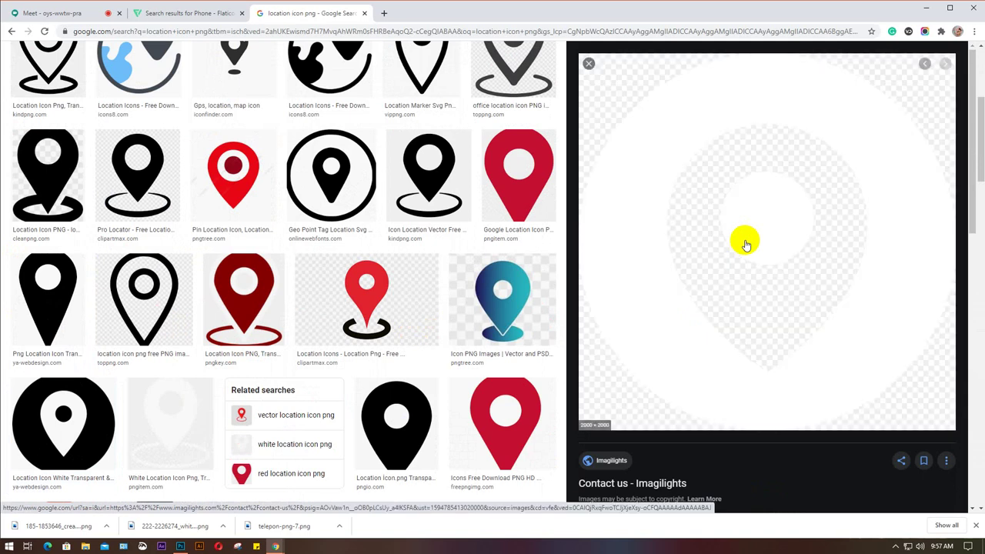
Save the white circled location pin PNG and close the Google Images tab.
scroll(746, 244, down, 3)
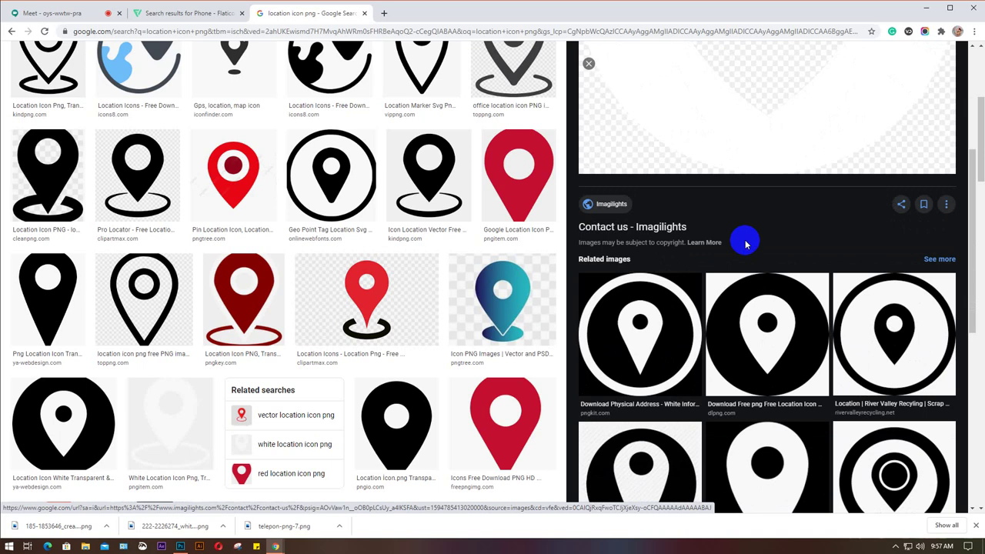
scroll(746, 244, up, 3)
scroll(736, 179, down, 3)
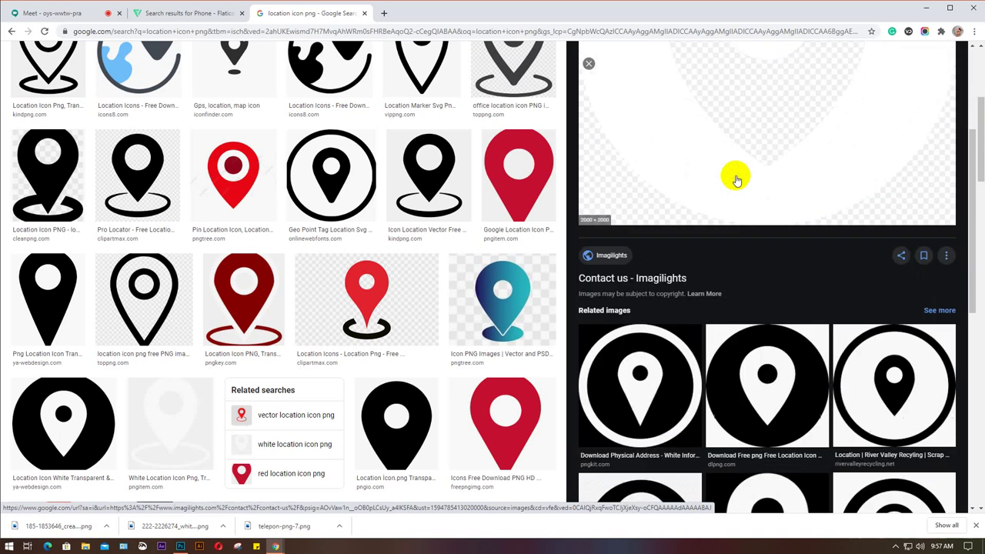
click(654, 243)
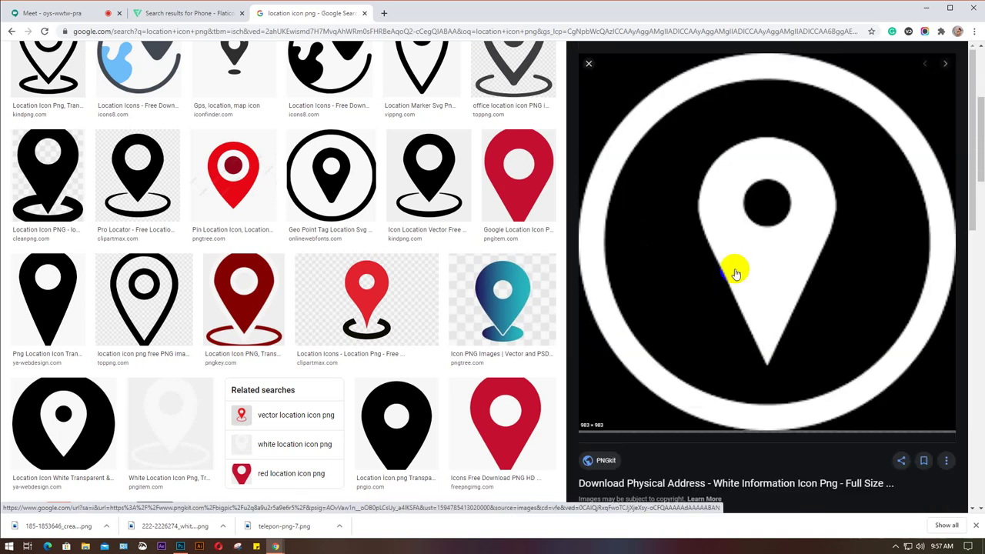
right_click(725, 188)
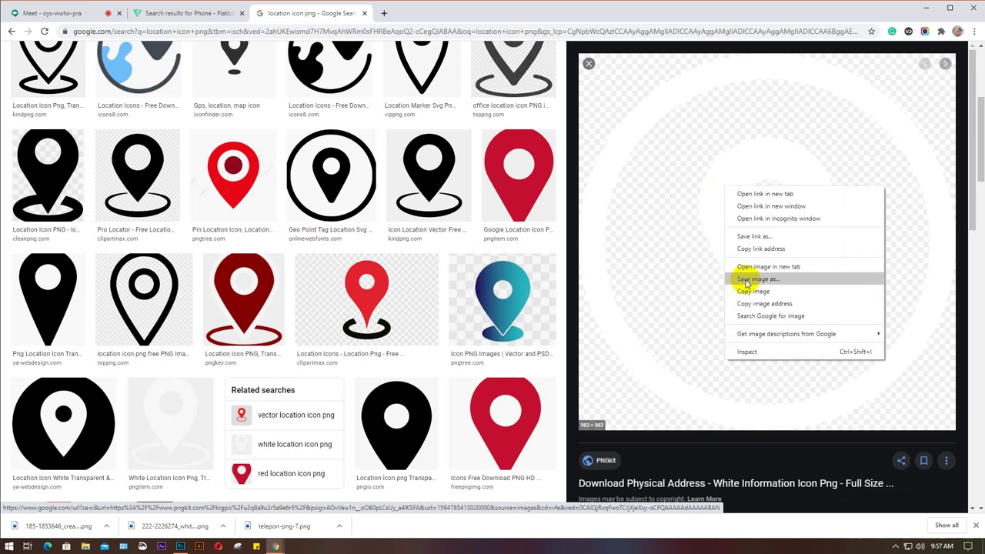
click(735, 282)
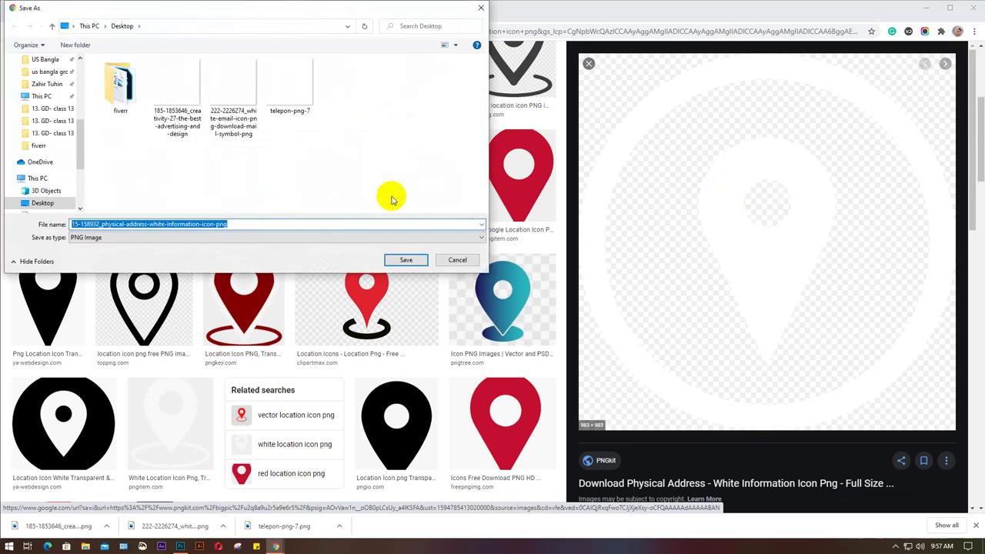
key(Return)
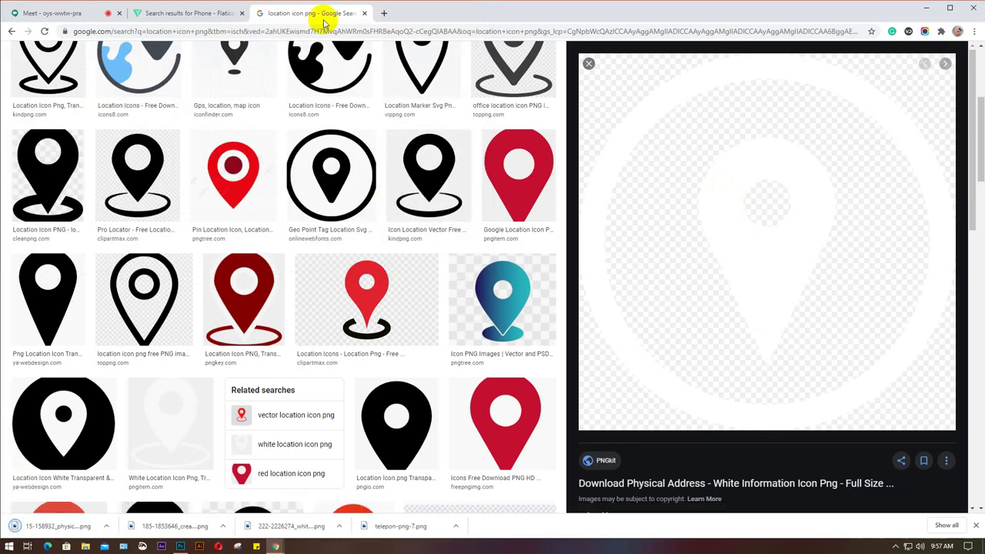
click(366, 13)
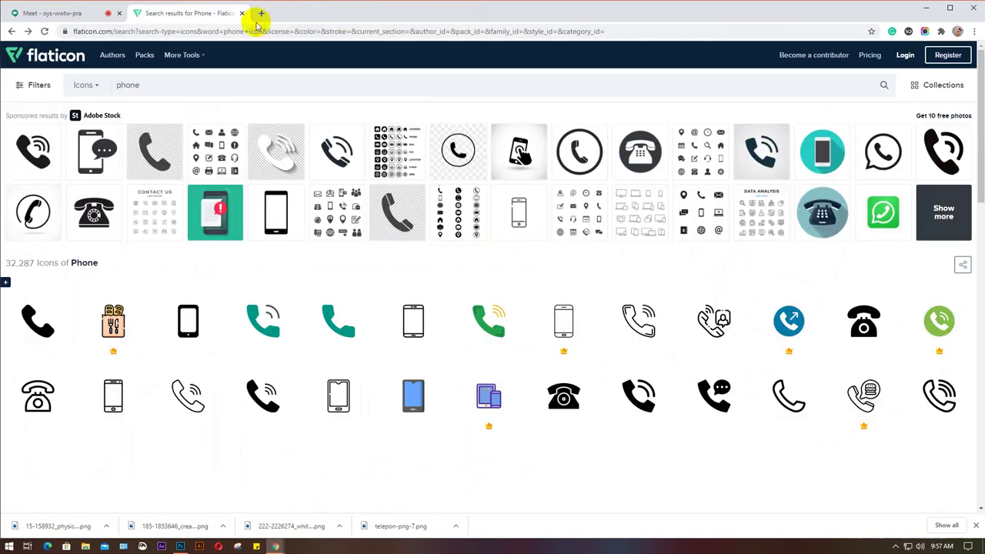
Close the Flaticon tab, refresh the desktop, and return to the business card design.
click(241, 13)
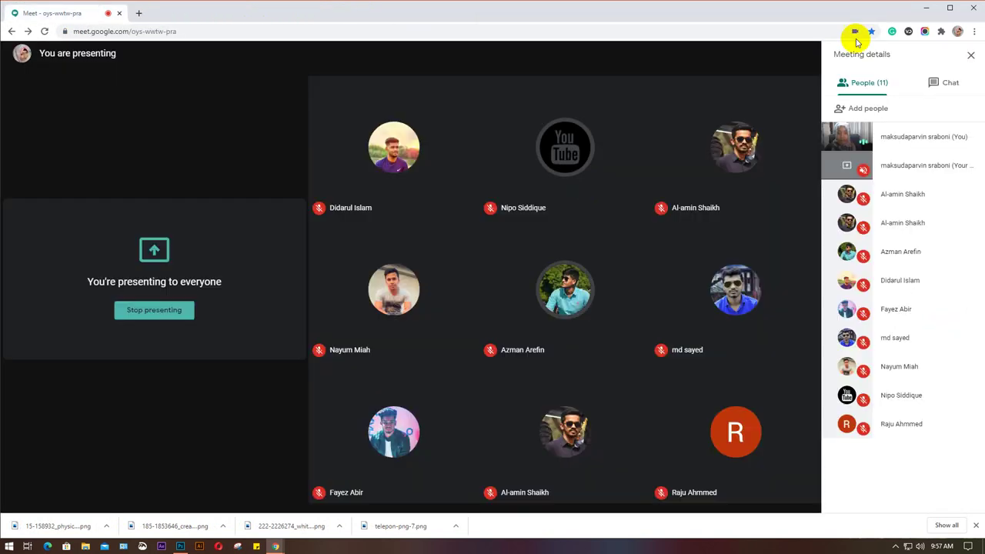
click(181, 547)
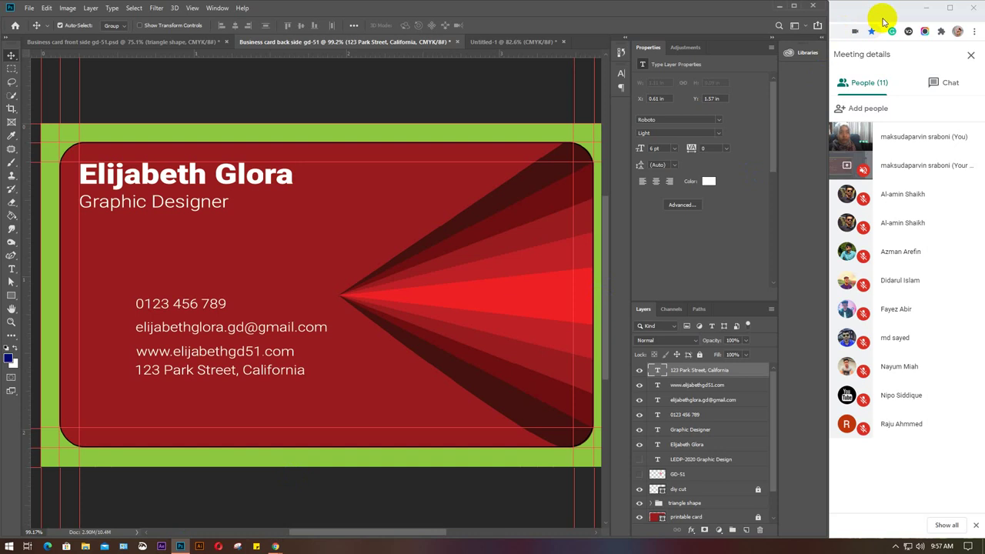
click(779, 7)
click(927, 8)
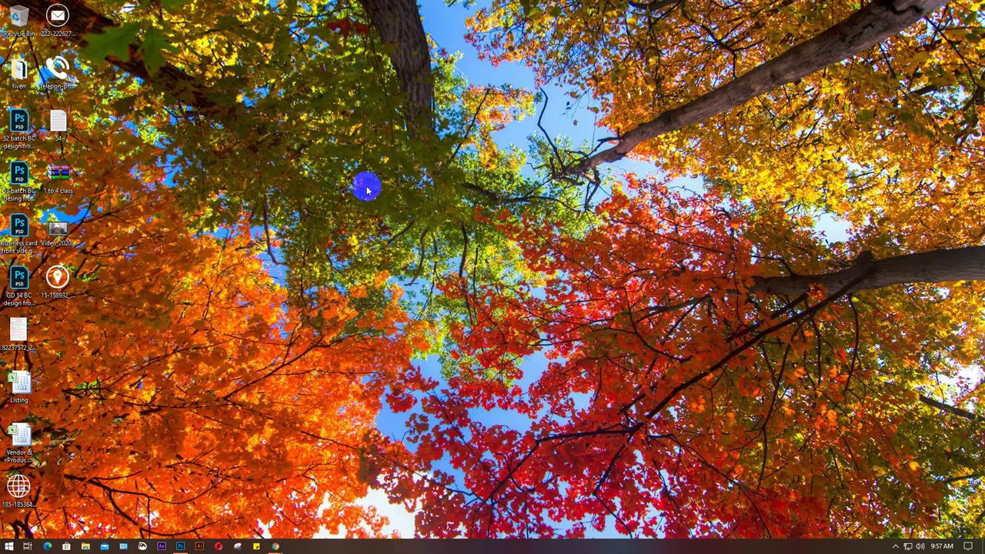
right_click(248, 117)
click(280, 143)
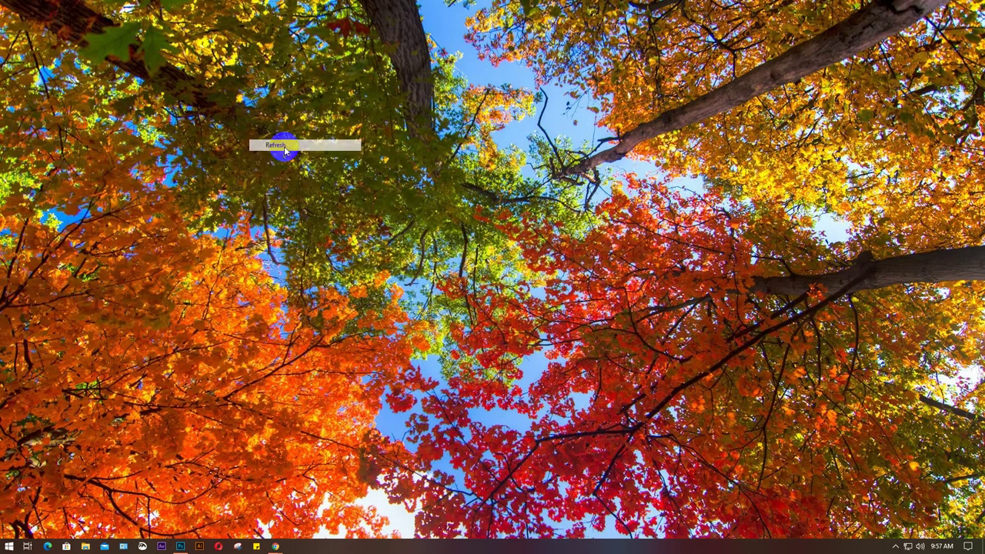
right_click(251, 96)
click(284, 128)
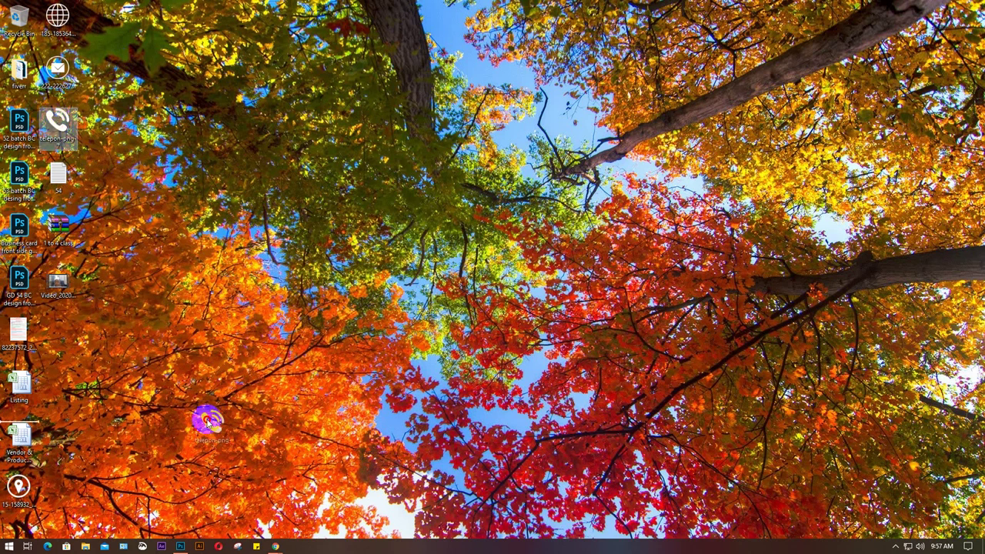
click(179, 545)
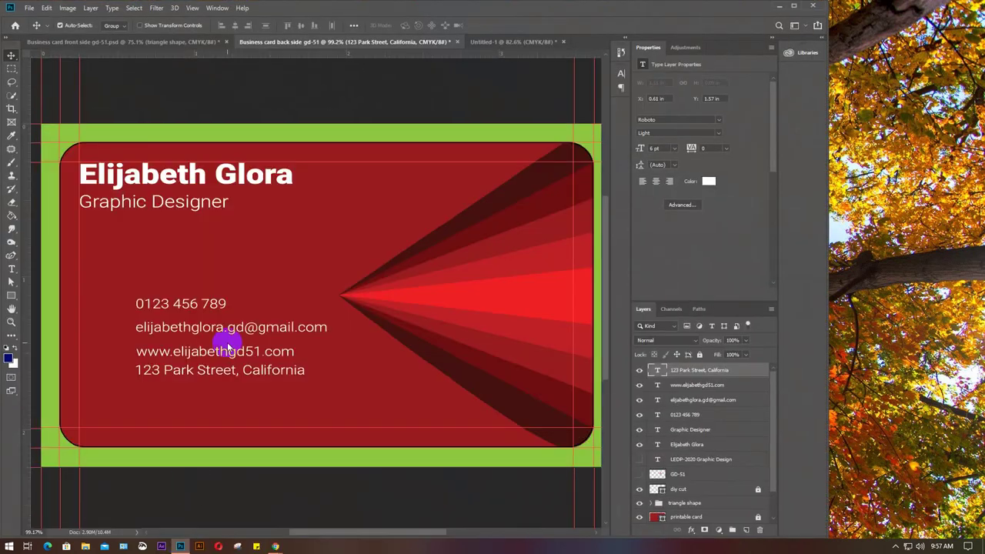
Scale the placed phone image down to a small icon below the Graphic Designer title.
key(ctrl+t)
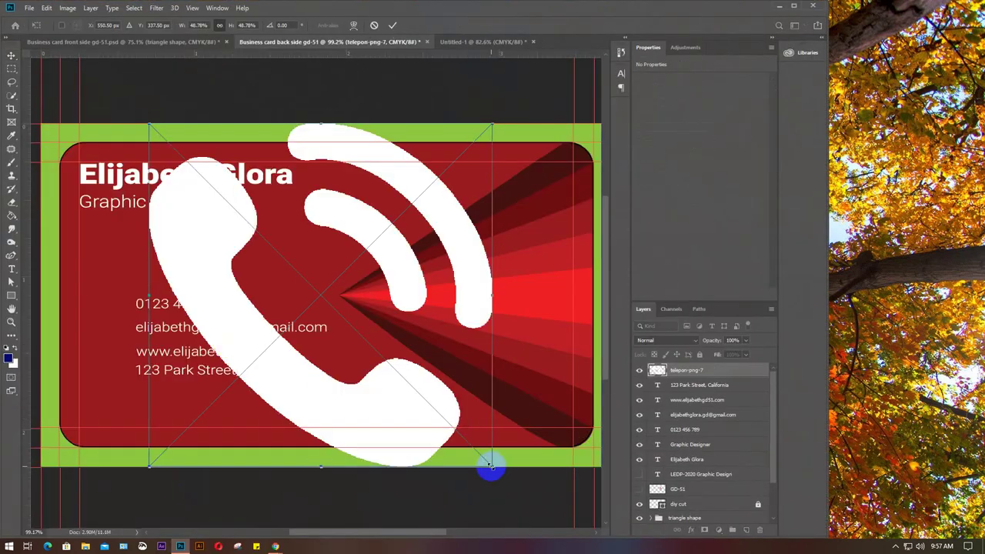
drag(490, 466, 259, 249)
key(Return)
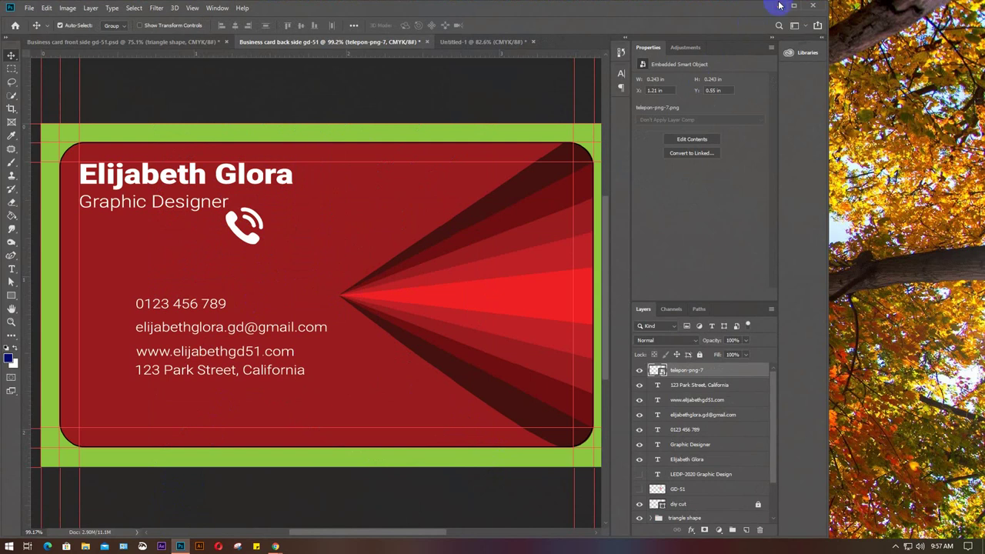
click(779, 7)
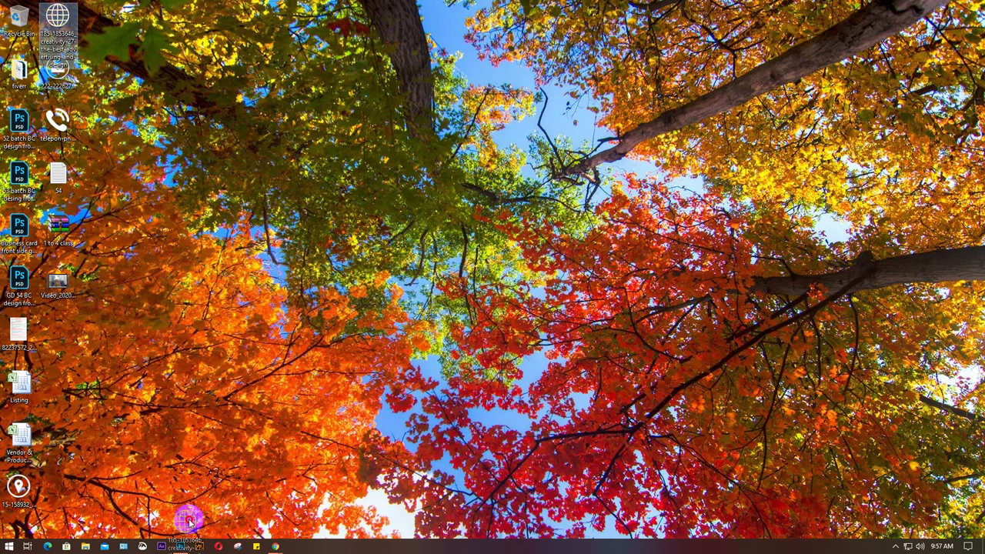
Place the globe icon on the card, shrink it to about a fifth, and set it beside the red rays.
click(183, 544)
drag(215, 368, 220, 353)
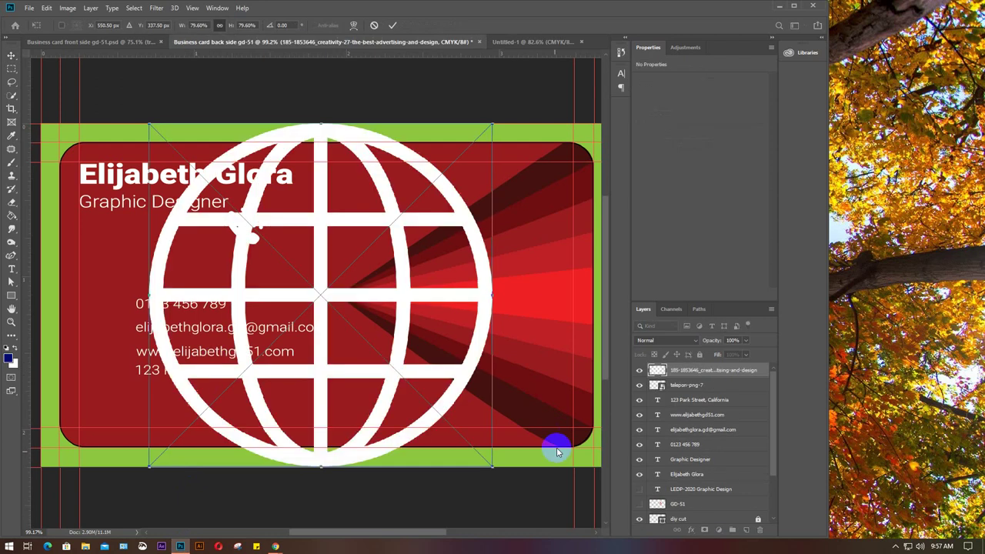
drag(492, 466, 238, 212)
drag(180, 130, 349, 200)
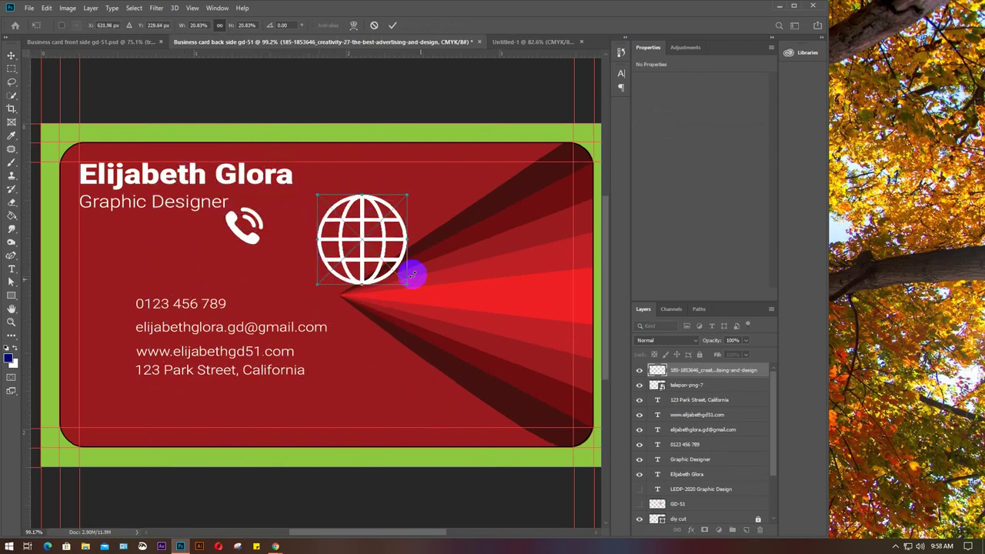
drag(410, 282, 404, 281)
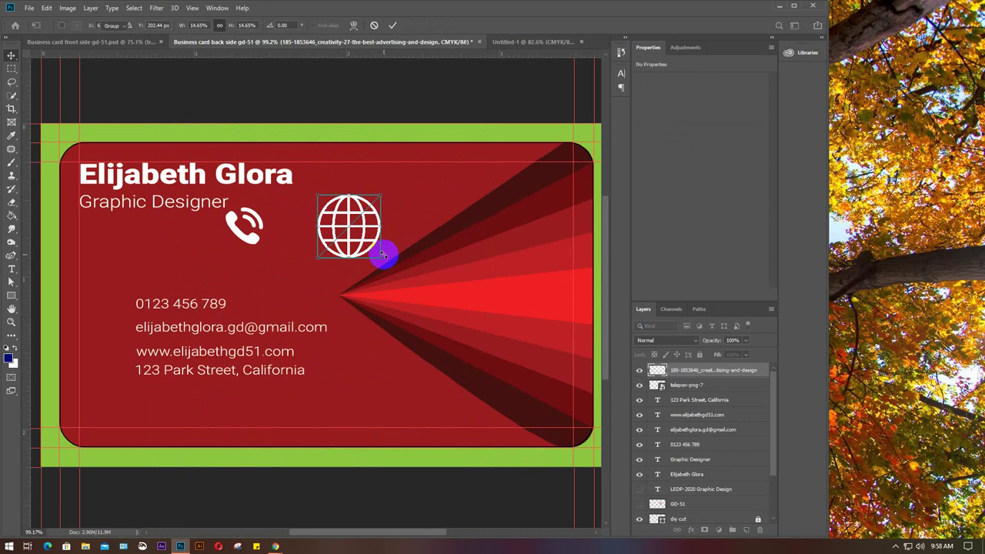
key(Return)
Drag the email icon file from the desktop into the design and shrink it.
click(779, 5)
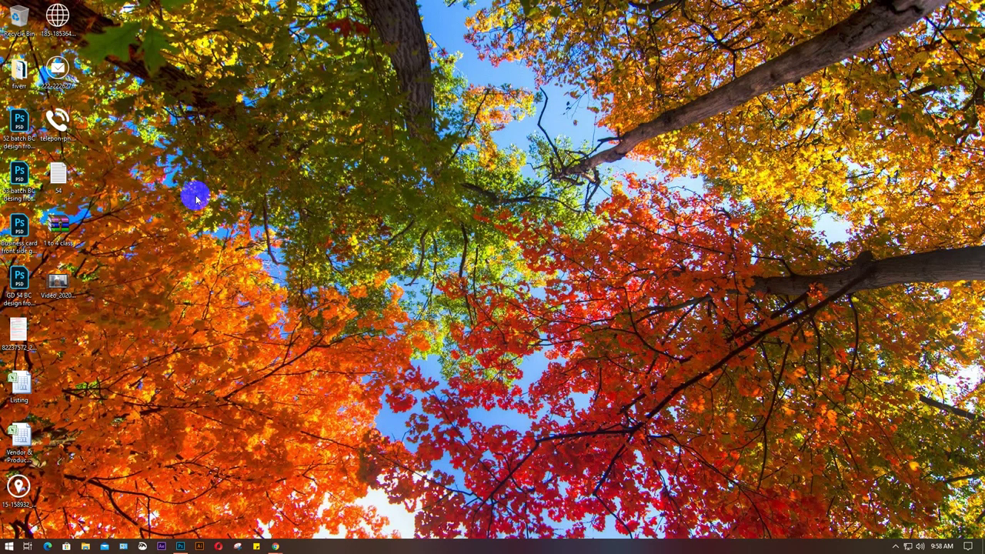
click(55, 69)
drag(55, 69, 315, 341)
drag(492, 468, 471, 316)
key(Return)
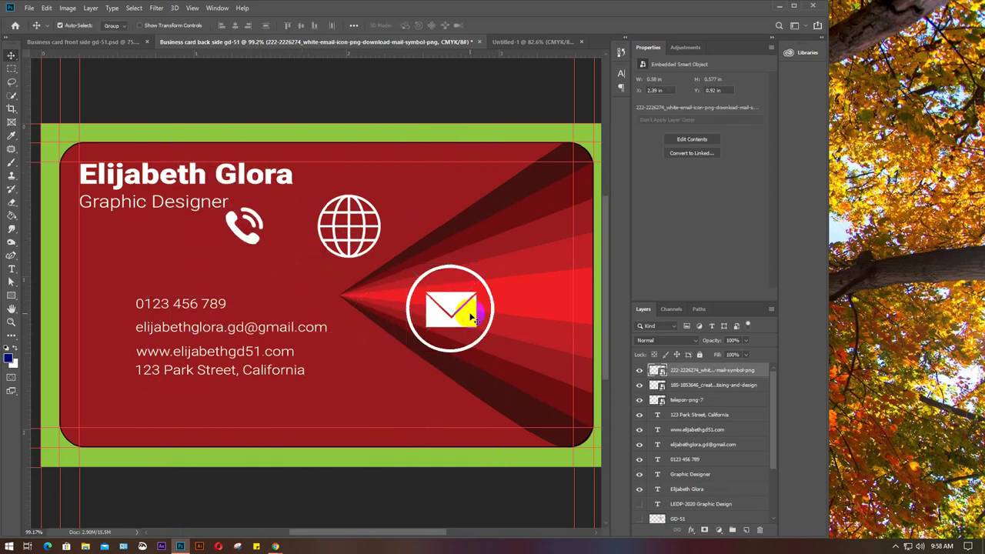
Place the location-pin icon on the card and scale it down.
click(775, 6)
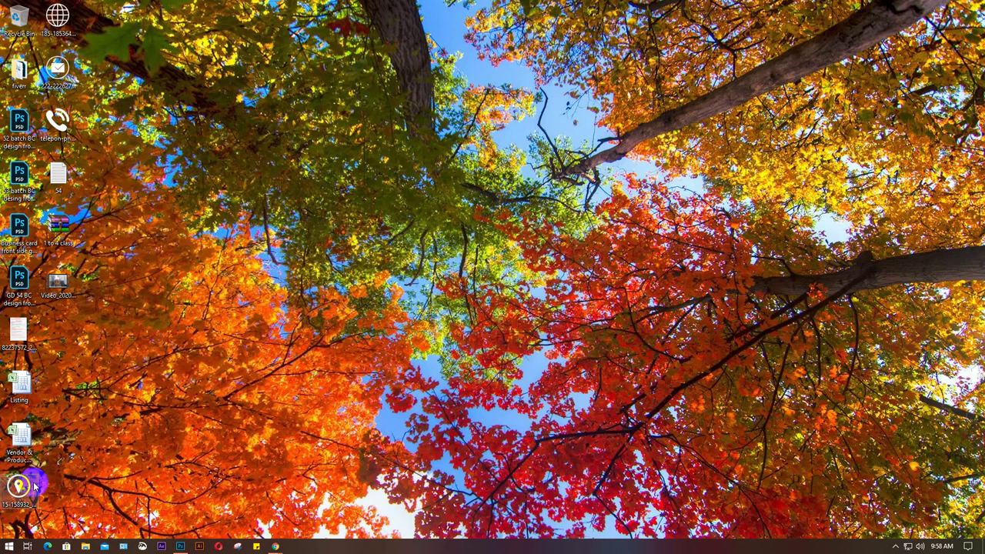
click(181, 543)
drag(289, 377, 390, 370)
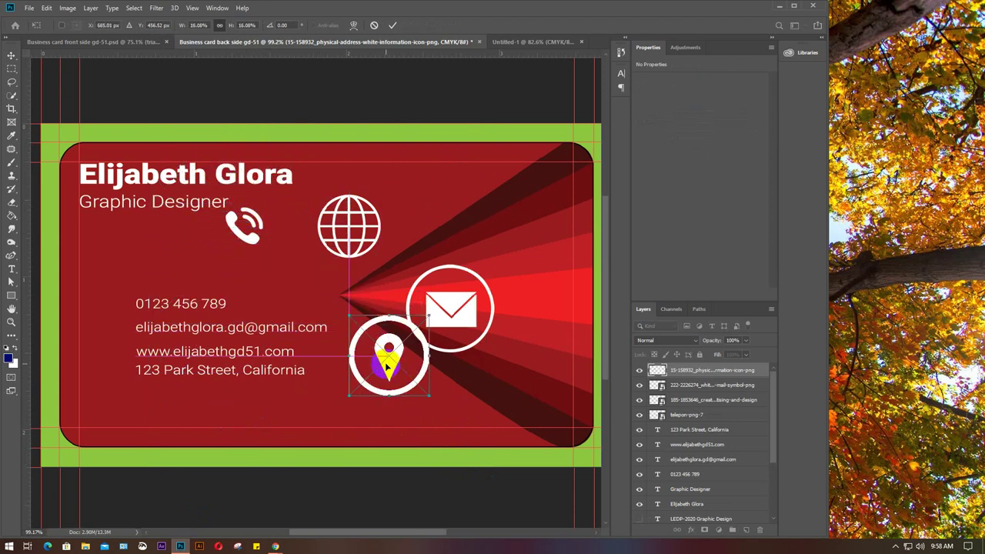
key(Return)
mouse_move(275, 546)
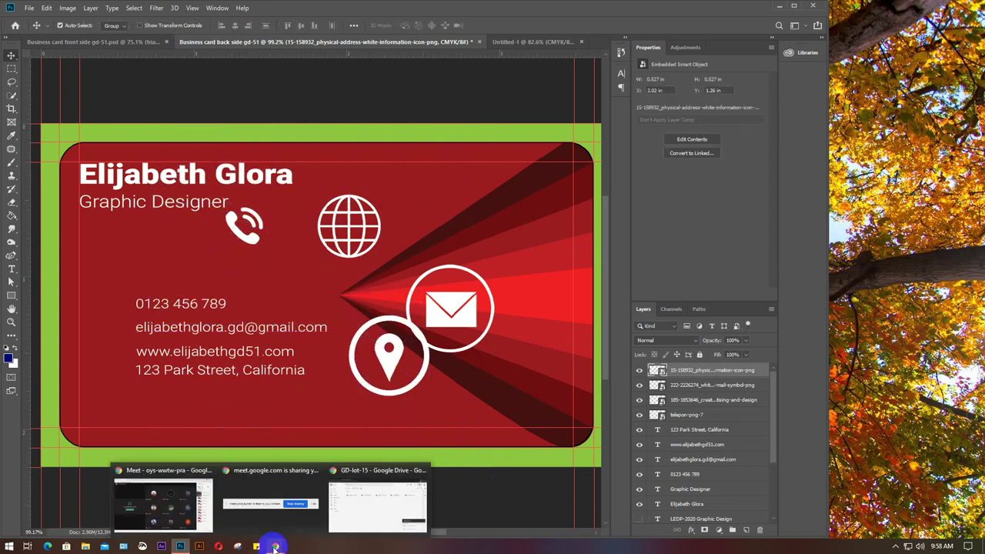
click(158, 514)
Shrink the location-pin icon with Free Transform (Ctrl+T).
click(180, 547)
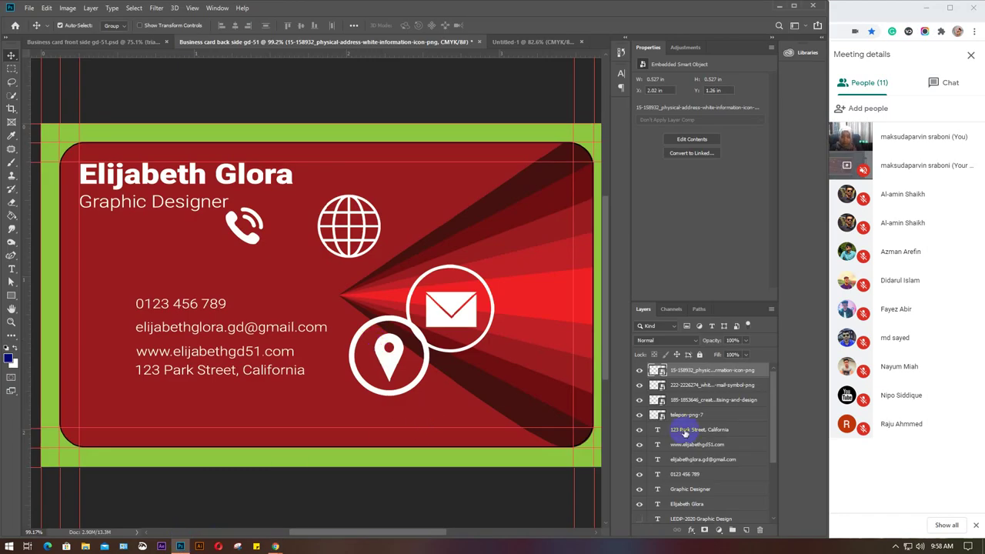
key(ctrl+t)
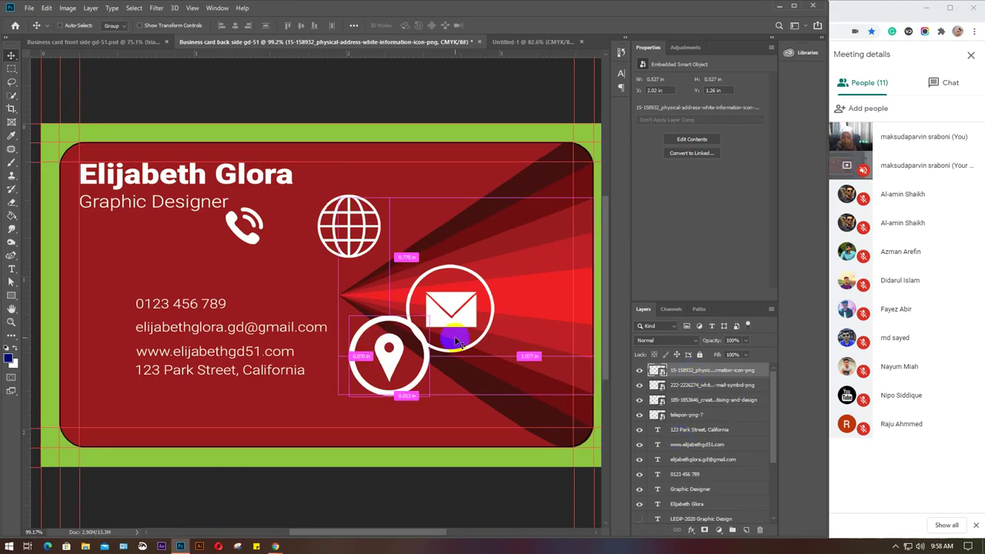
drag(429, 396, 358, 324)
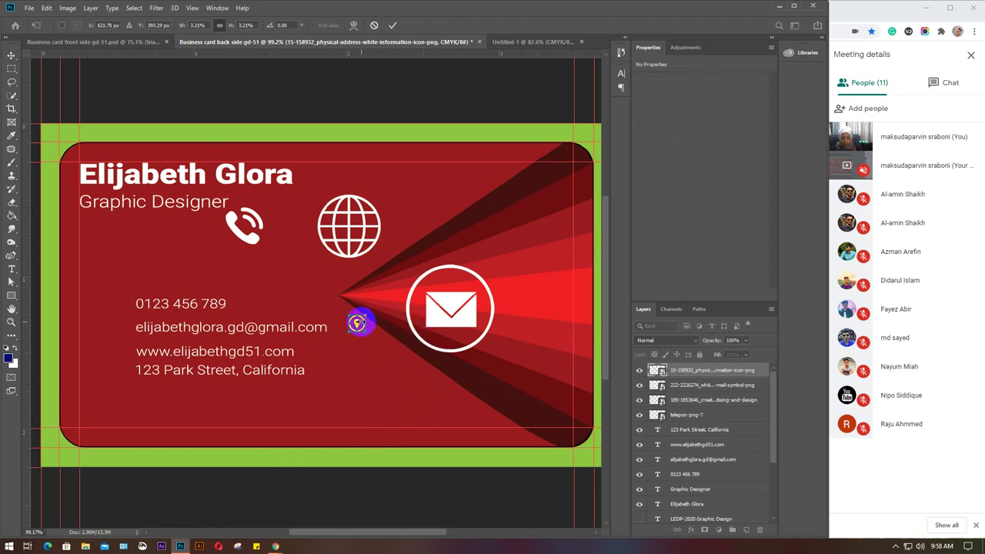
scroll(357, 324, up, 2)
scroll(357, 324, up, 3)
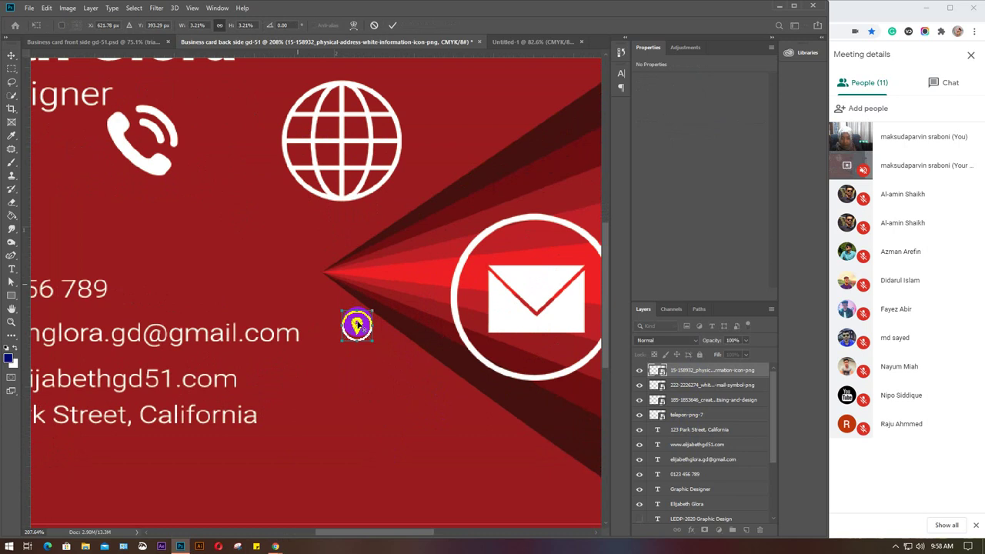
key(alt+space)
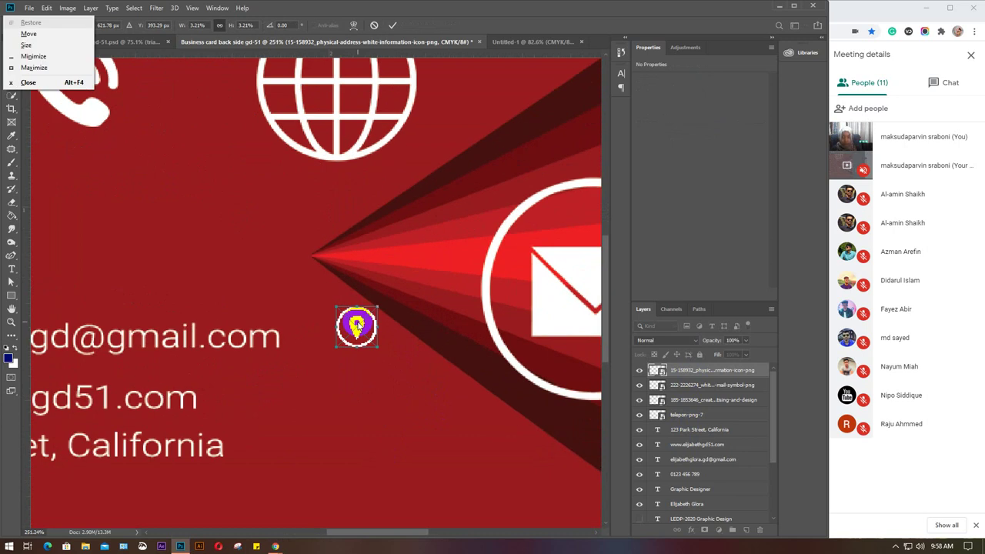
key(Escape)
key(Return)
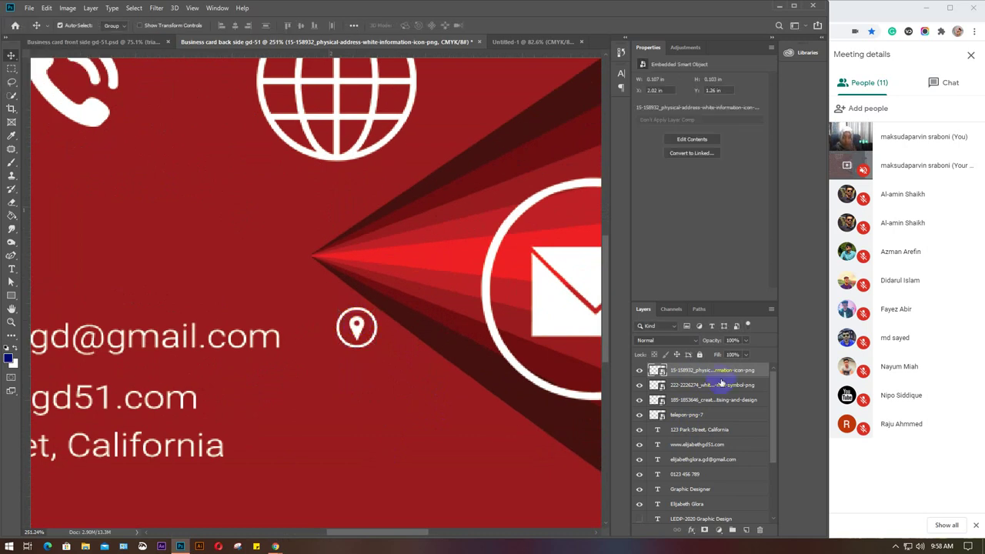
Move the email icon below the location pin and shrink it to match.
click(697, 385)
key(ctrl+t)
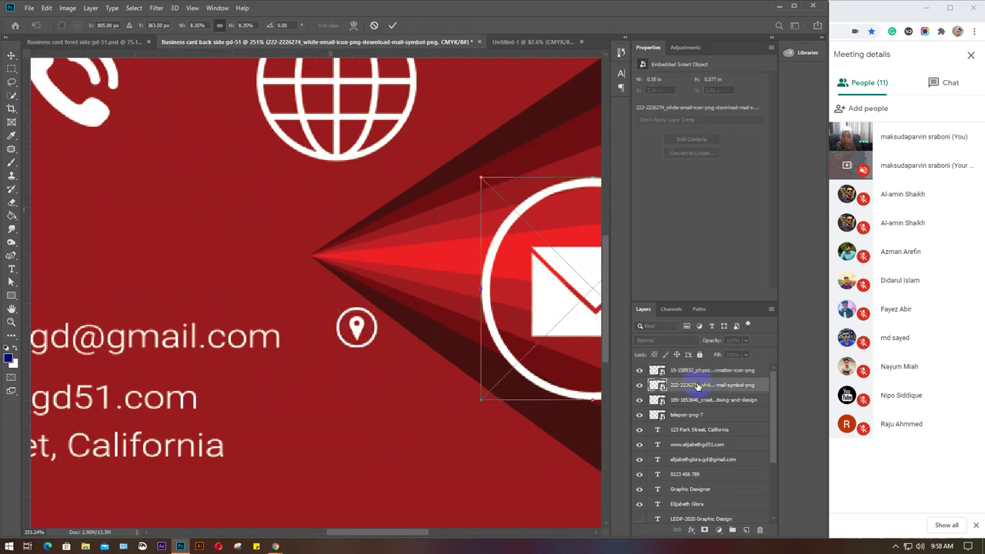
drag(408, 248, 451, 356)
drag(329, 311, 370, 383)
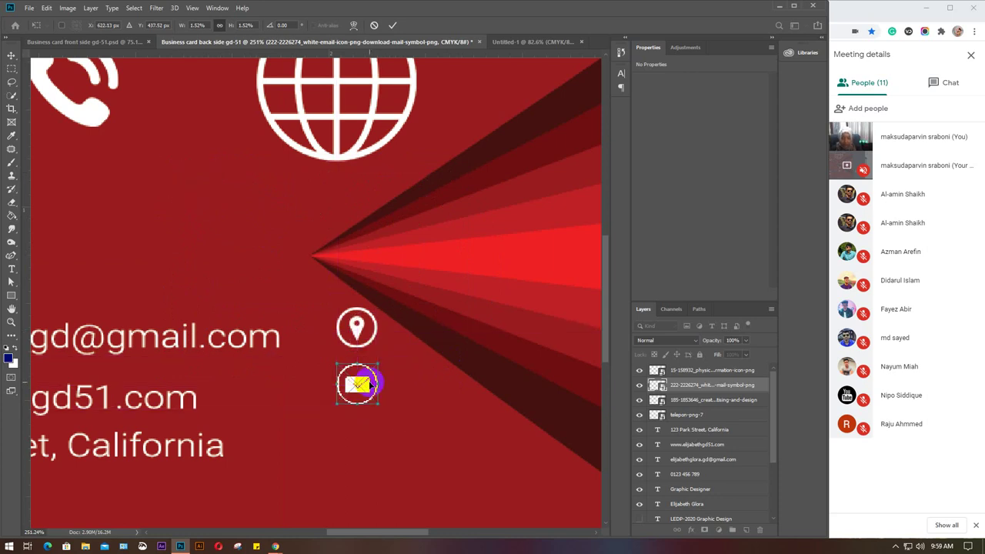
key(Return)
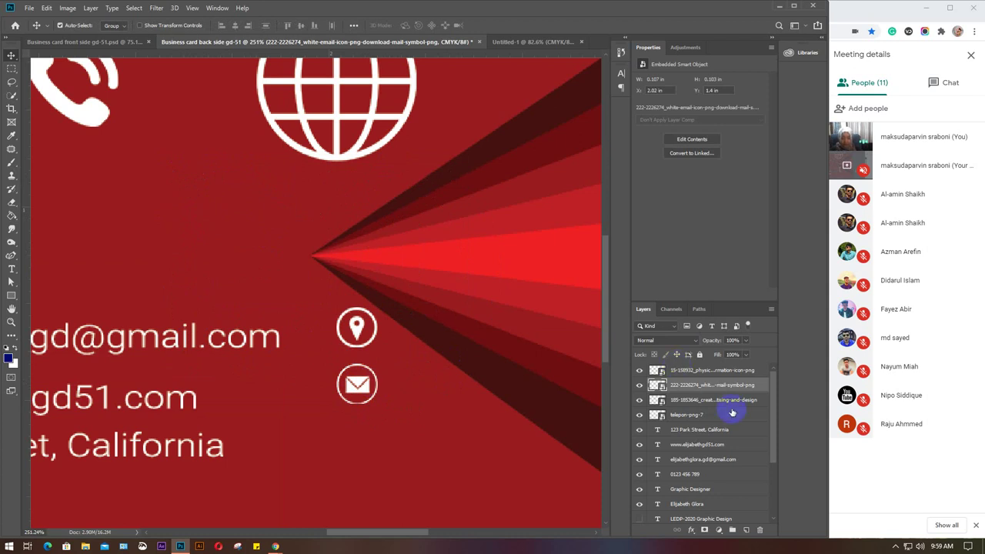
Move the globe icon under the email icon and shrink it into line with the others.
click(702, 401)
key(ctrl+t)
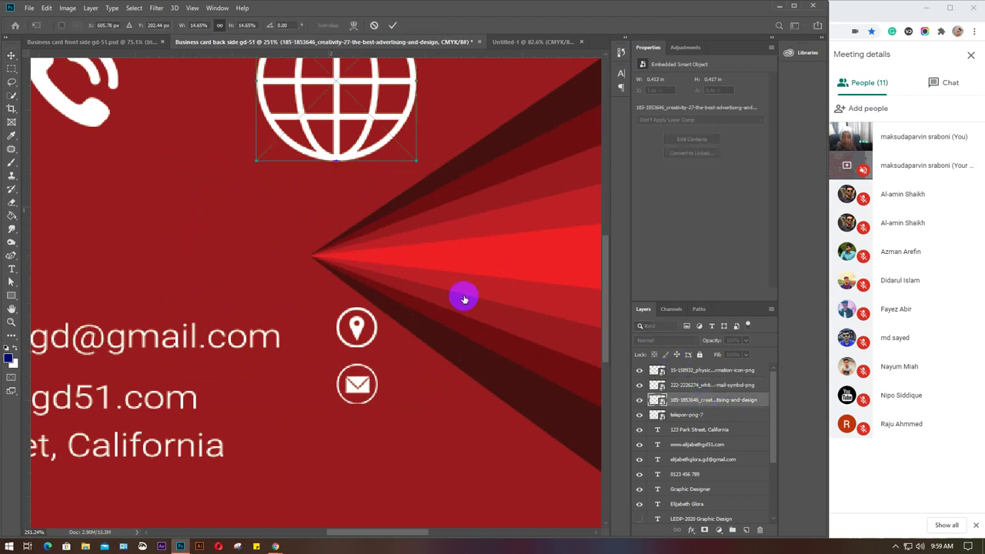
drag(403, 132, 366, 439)
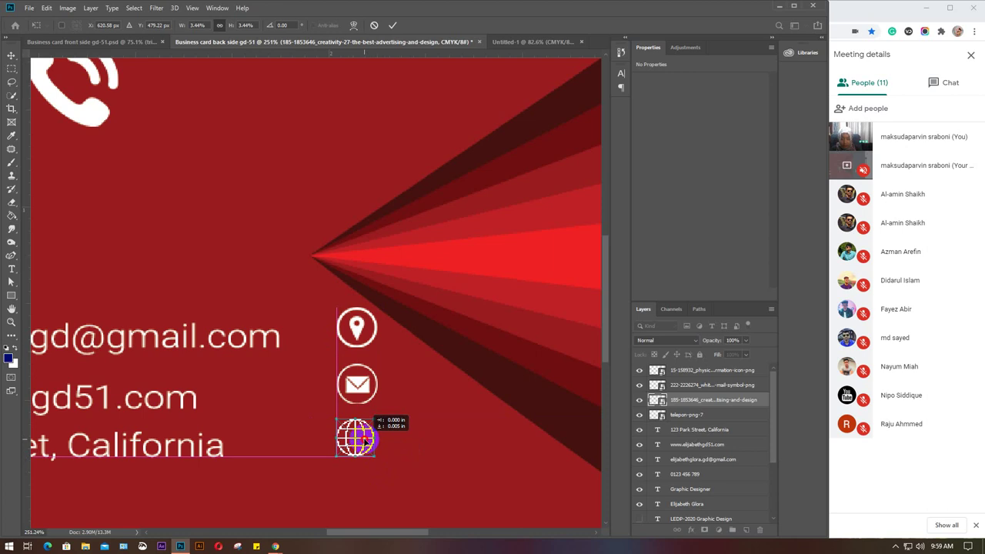
drag(366, 438, 366, 439)
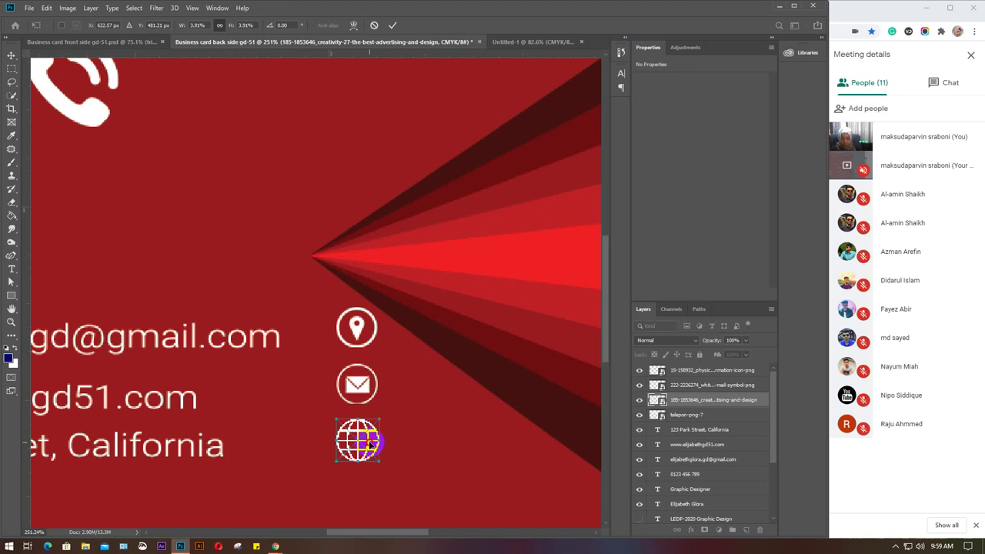
drag(370, 445, 368, 448)
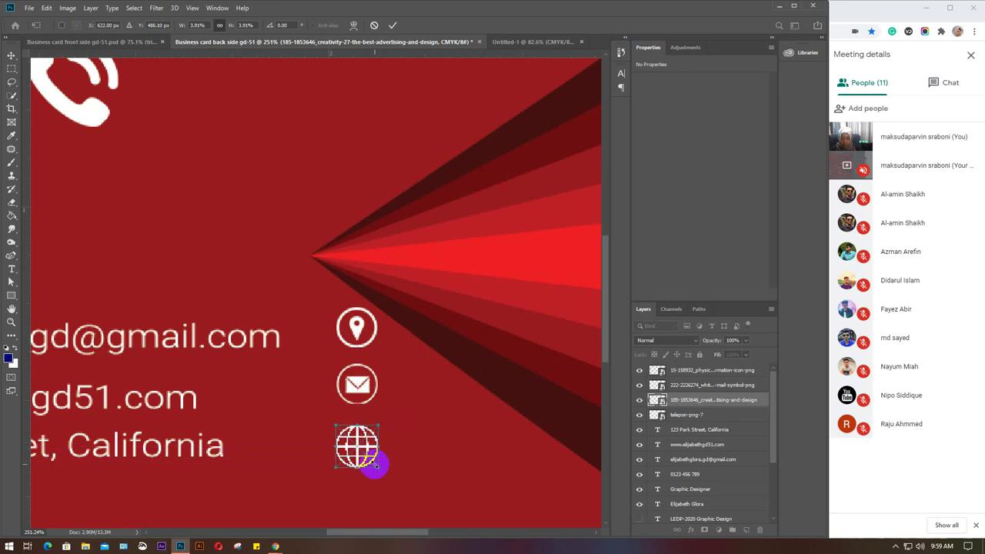
drag(376, 468, 368, 448)
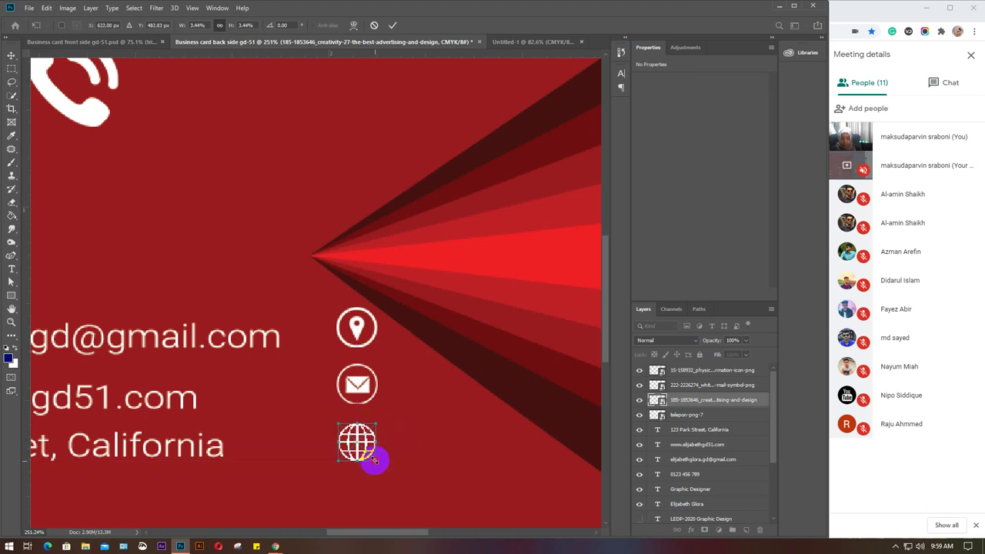
drag(364, 444, 368, 437)
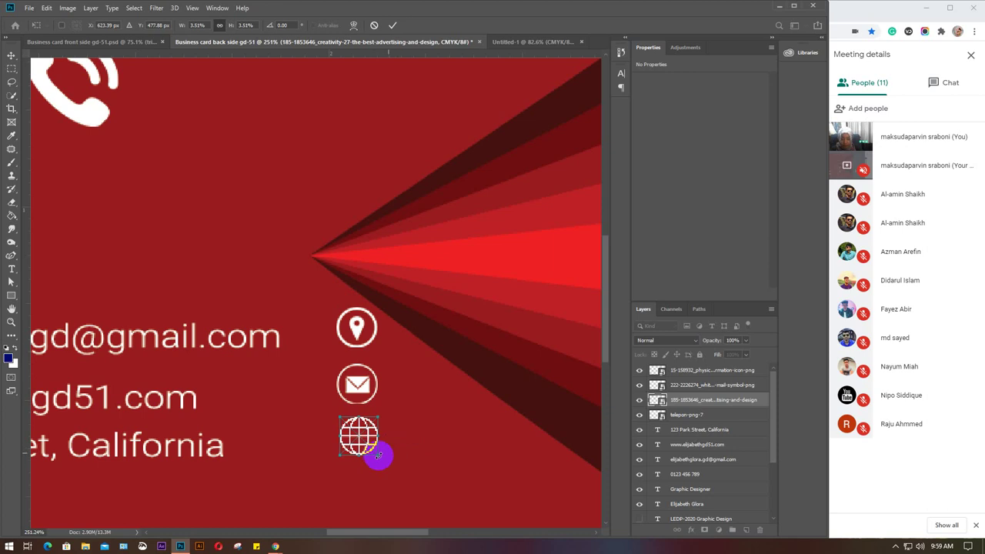
key(Return)
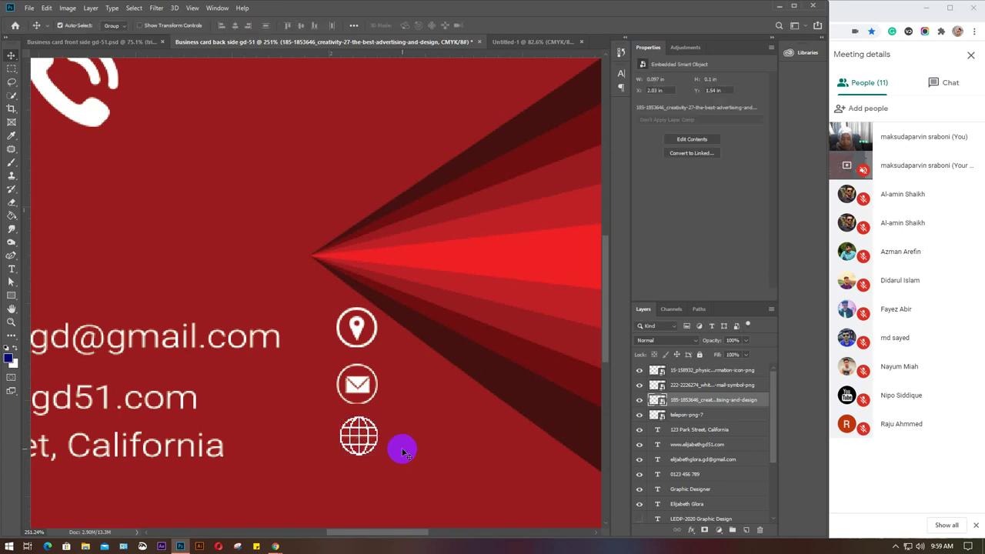
Fine-tune the globe's size and position so it lines up with the icons above.
drag(361, 443, 362, 455)
key(ctrl+t)
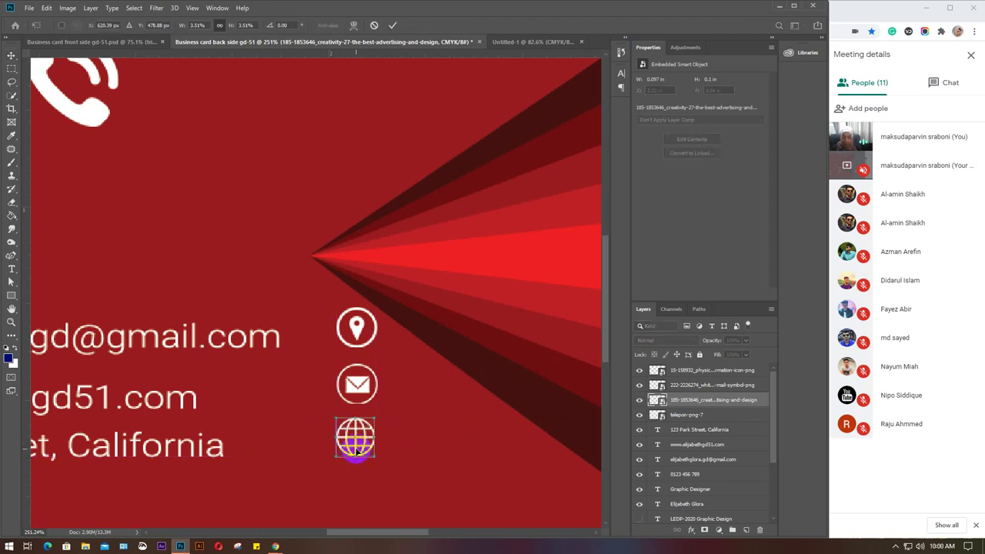
drag(371, 460, 376, 457)
key(Return)
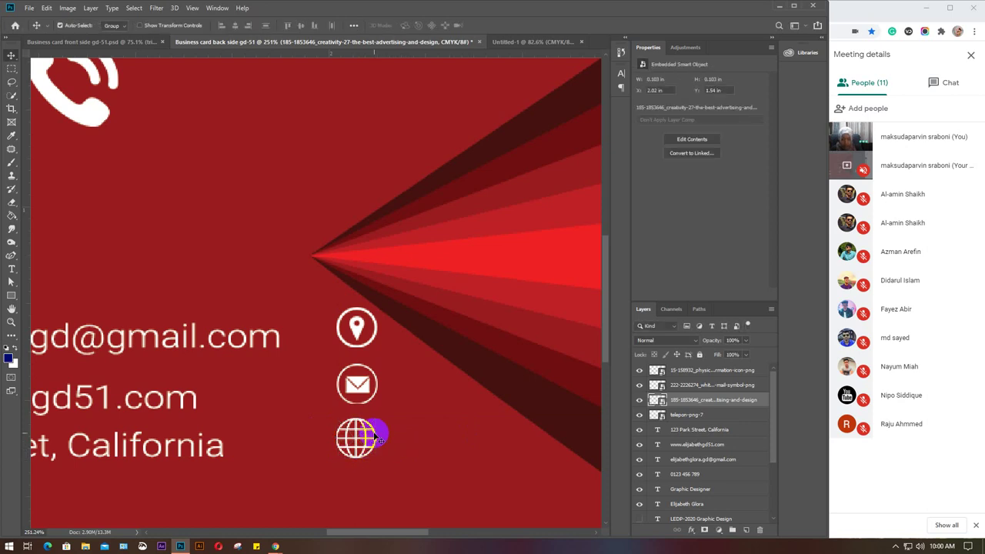
drag(355, 443, 355, 438)
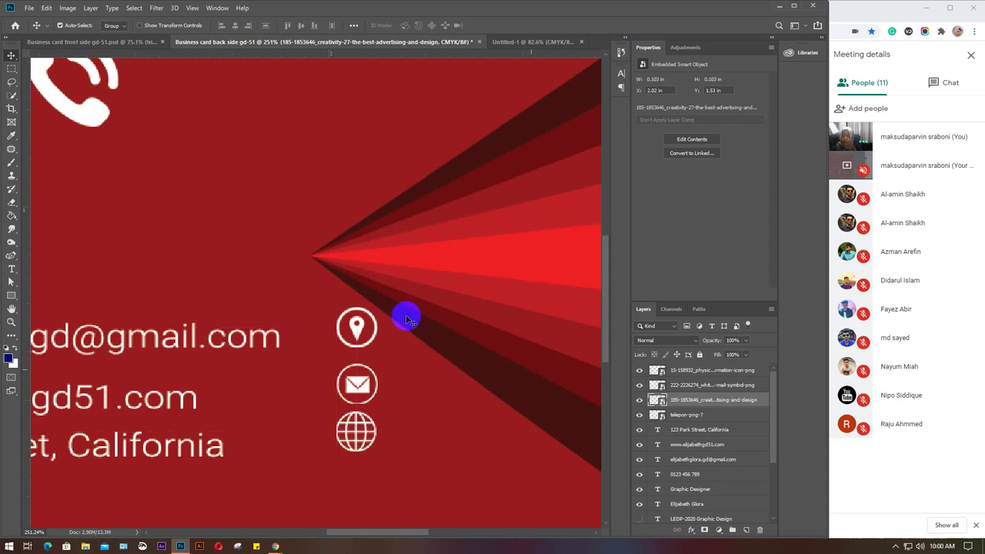
click(695, 417)
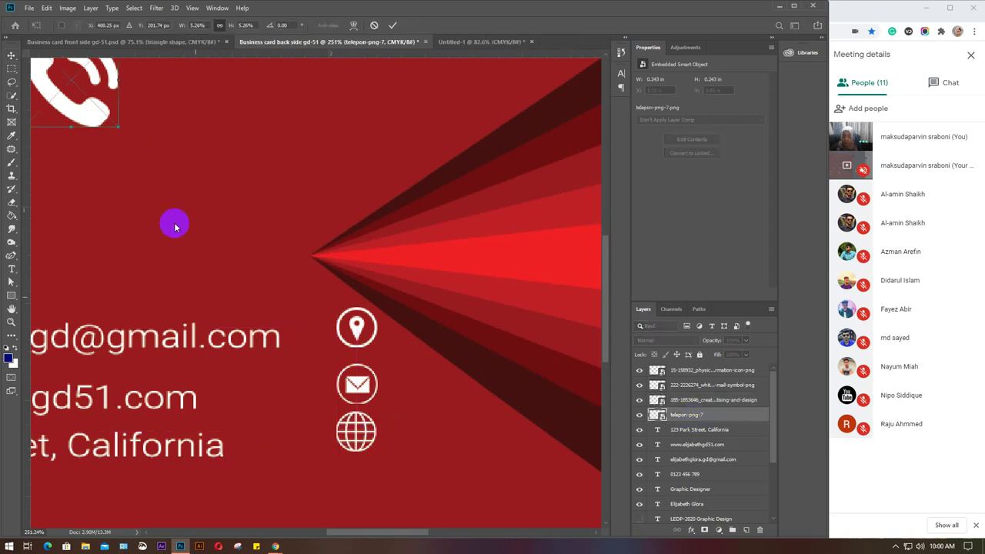
Move the phone icon to the top of the column above the location pin.
drag(90, 120, 365, 285)
key(Return)
key(ctrl+0)
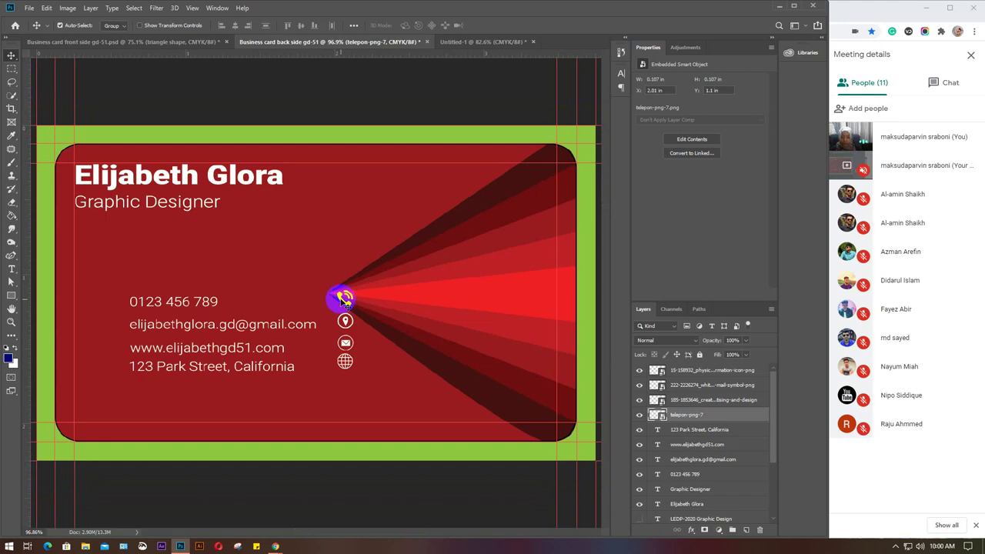
scroll(344, 304, up, 5)
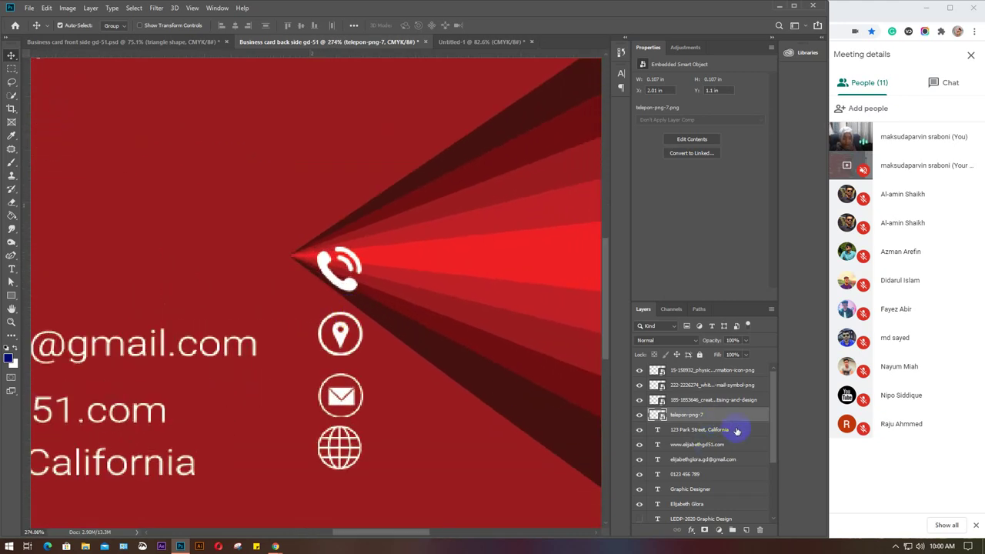
scroll(736, 432, down, 2)
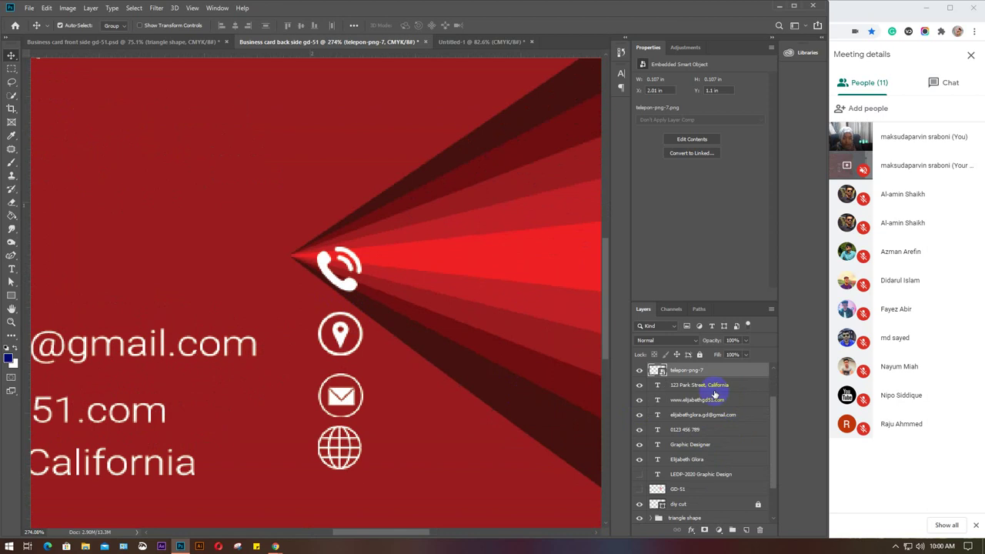
scroll(715, 395, up, 1)
scroll(708, 488, down, 2)
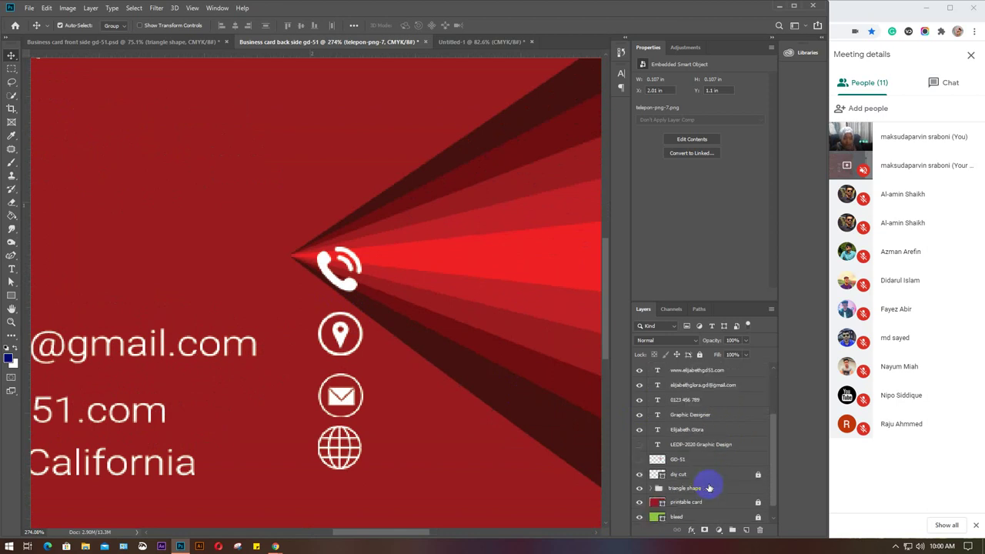
Lock the triangle shape group in the Layers panel.
click(742, 488)
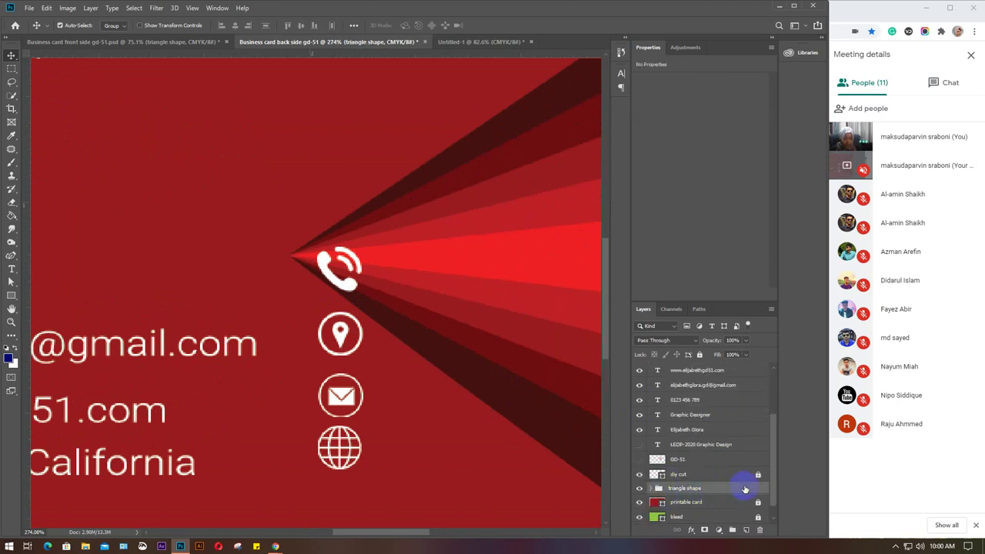
click(699, 355)
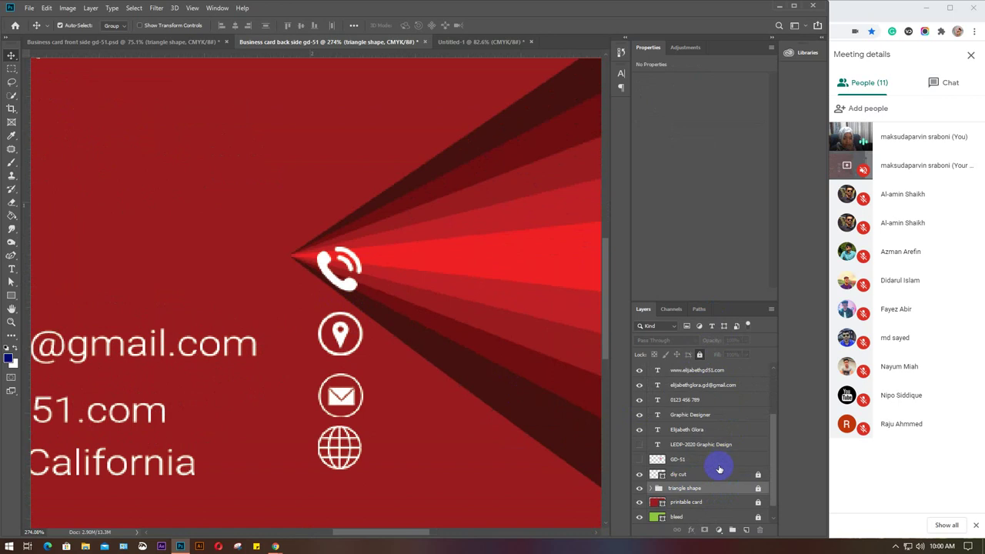
scroll(710, 471, up, 1)
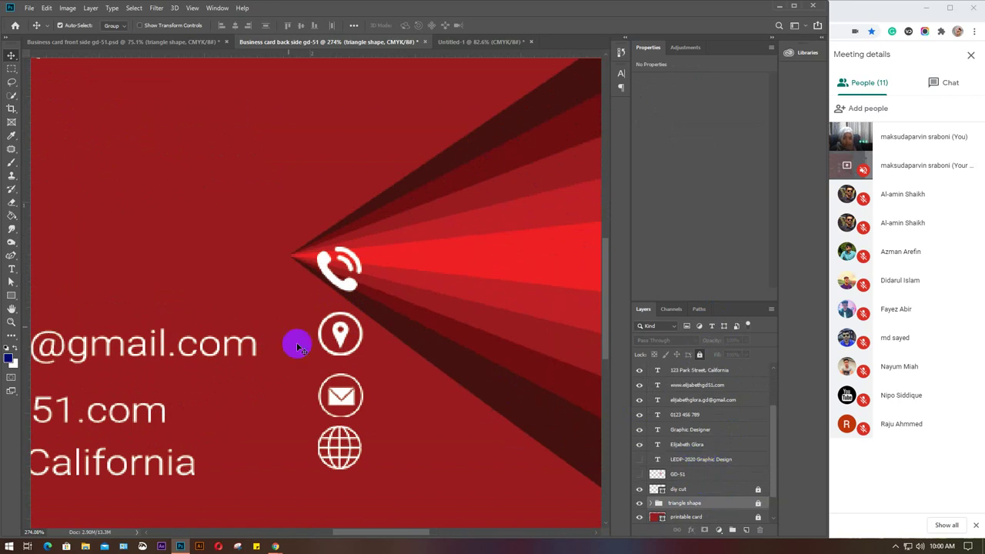
Select all four contact icons together with a drag selection.
drag(311, 233, 374, 473)
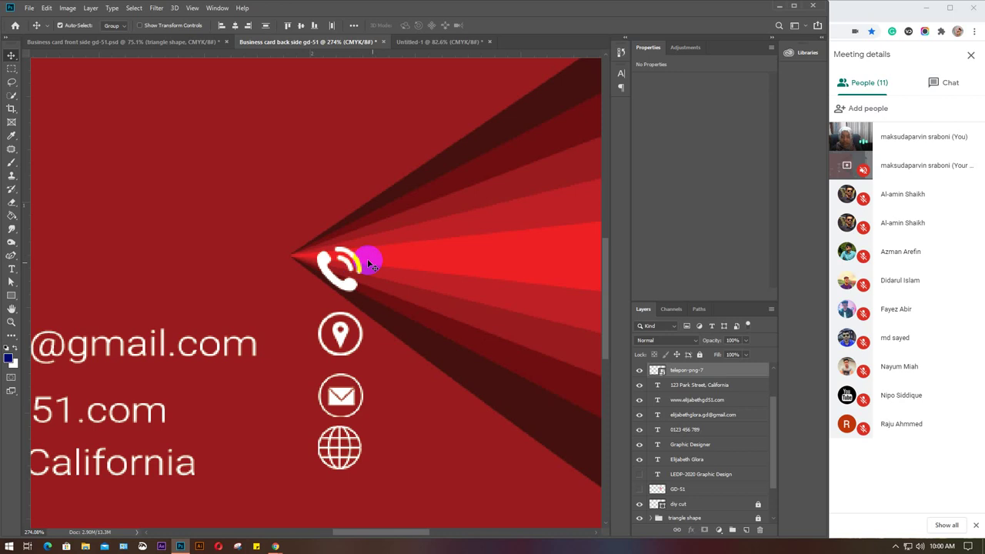
click(435, 306)
drag(300, 192, 381, 465)
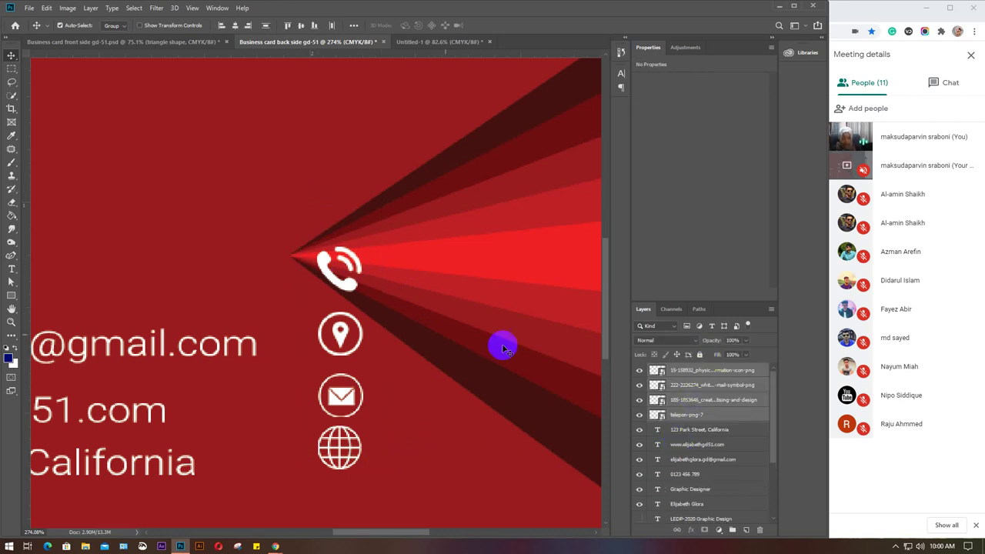
Center-align the four icons, distribute them evenly, and move them up slightly.
click(230, 26)
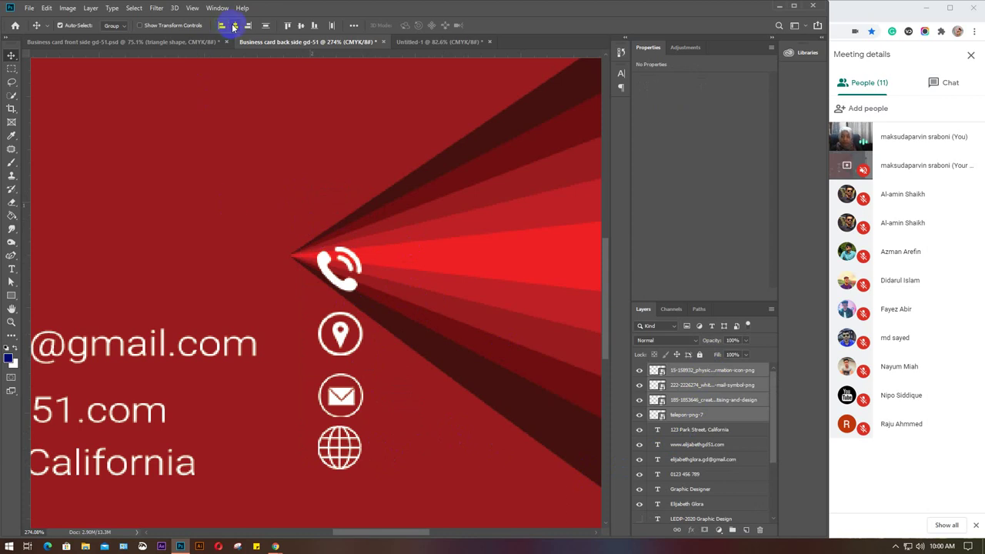
click(234, 26)
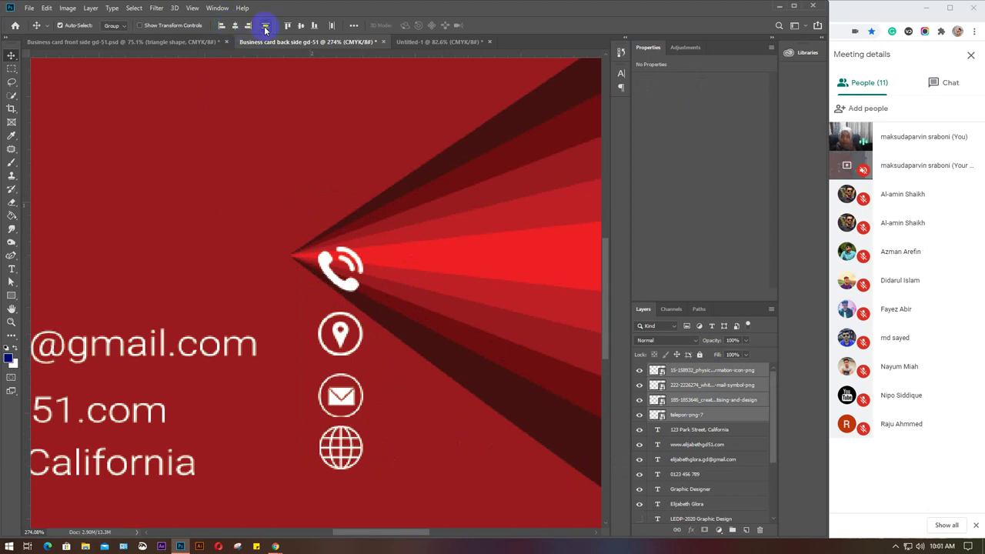
click(265, 27)
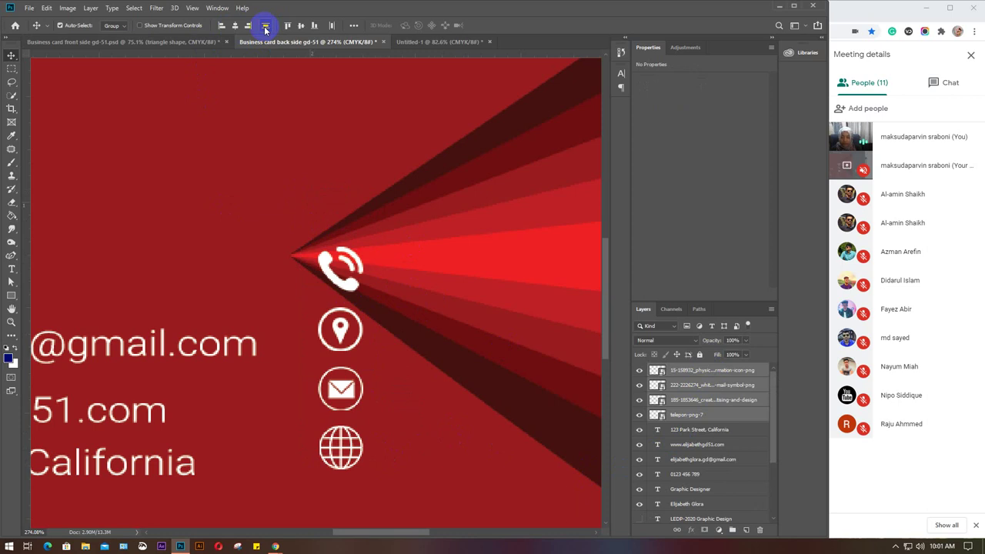
drag(342, 285, 351, 235)
Nudge the location and mail icons upward individually.
click(356, 270)
click(339, 306)
drag(340, 306, 334, 284)
drag(342, 377, 339, 368)
click(329, 457)
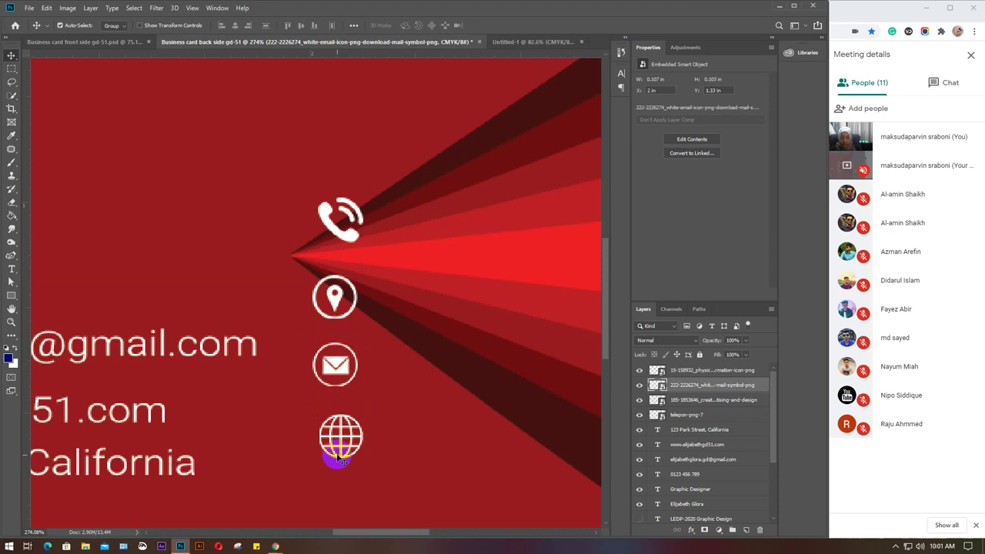
Reselect all four icons, re-apply center alignment and even vertical spacing, then zoom out.
drag(300, 163, 393, 470)
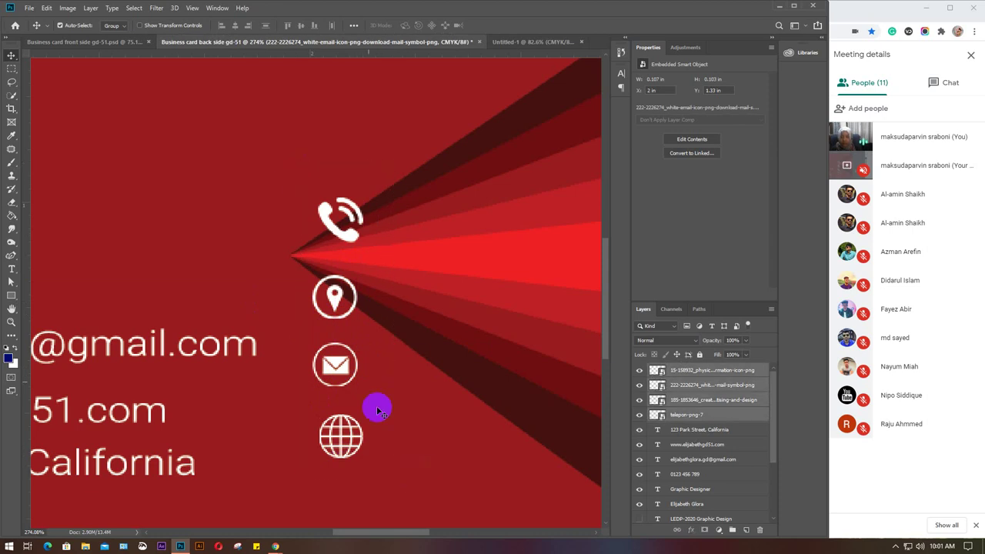
click(236, 25)
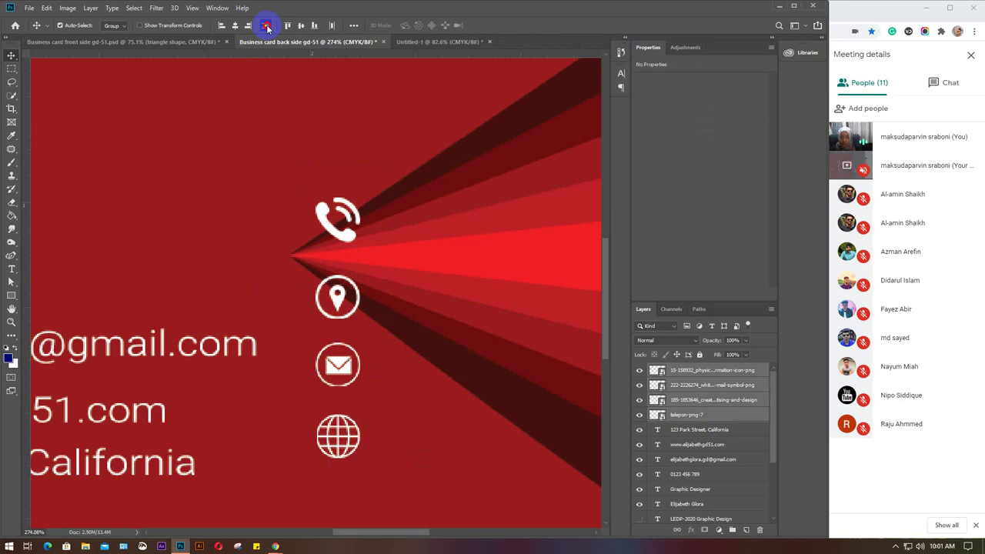
click(267, 27)
scroll(420, 339, down, 5)
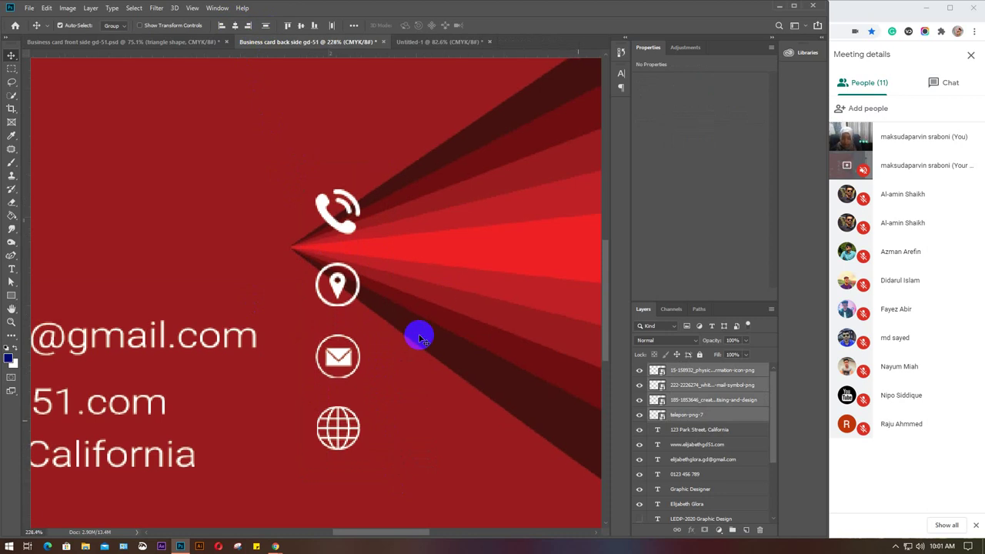
scroll(420, 338, down, 2)
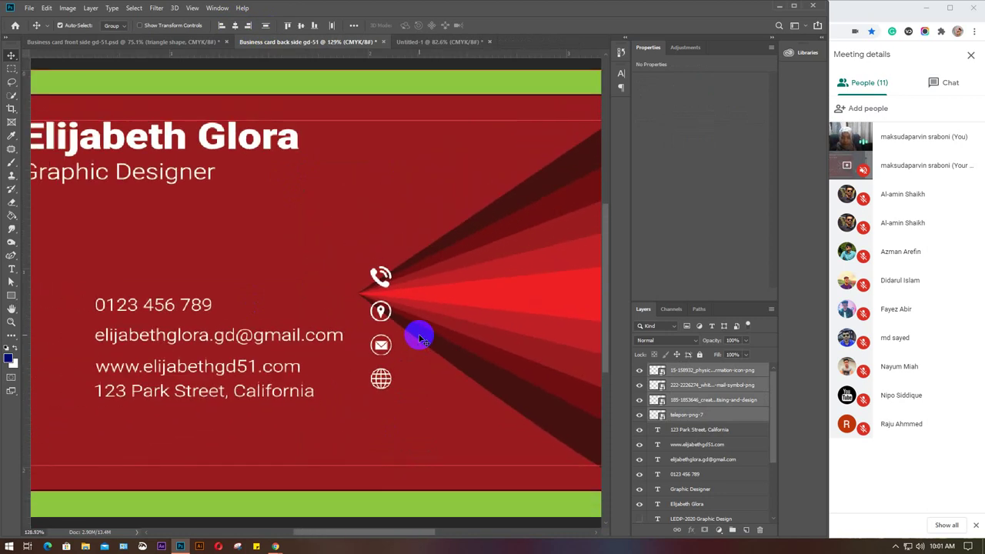
scroll(420, 339, down, 1)
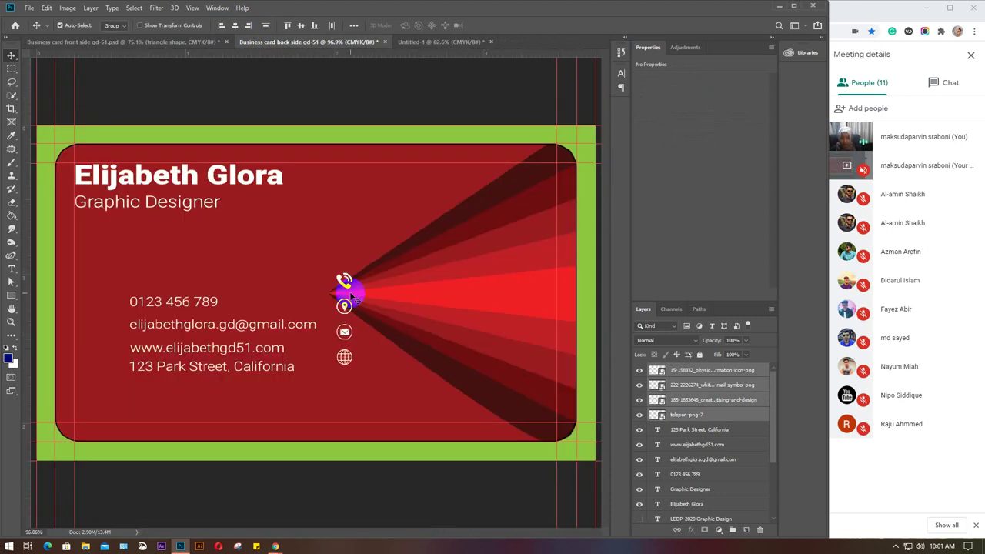
scroll(347, 300, down, 1)
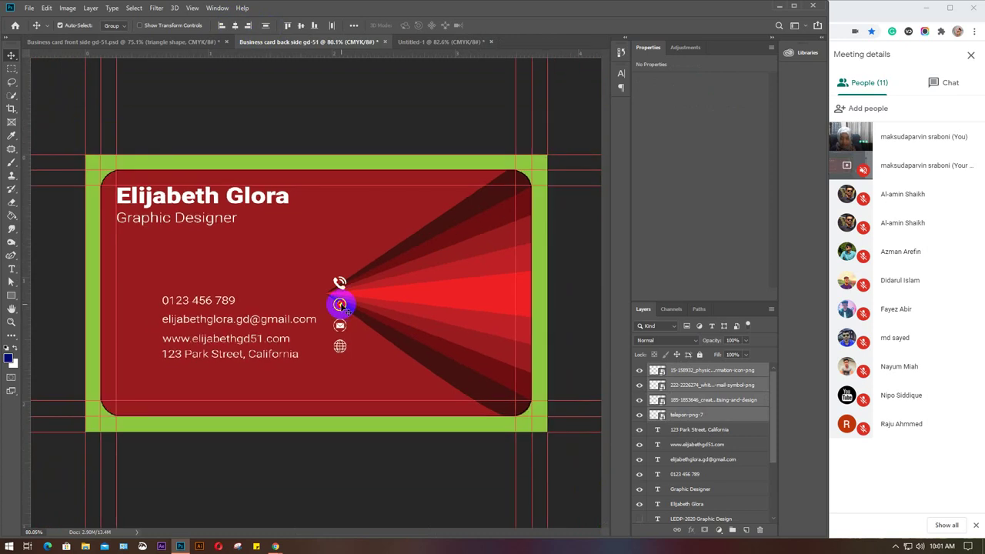
Move the icon column to the left of the contact text.
drag(339, 305, 132, 350)
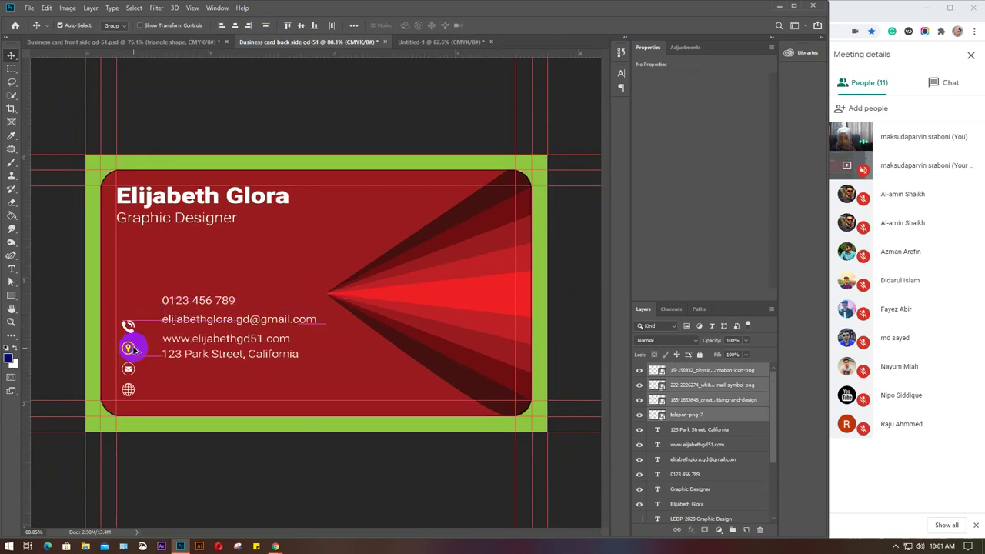
scroll(129, 371, up, 4)
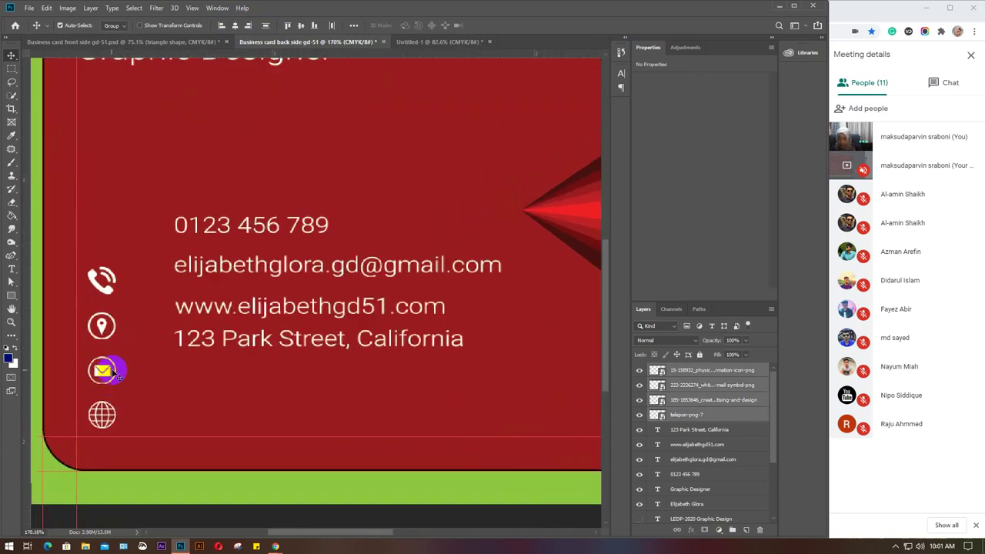
drag(103, 373, 111, 360)
click(633, 423)
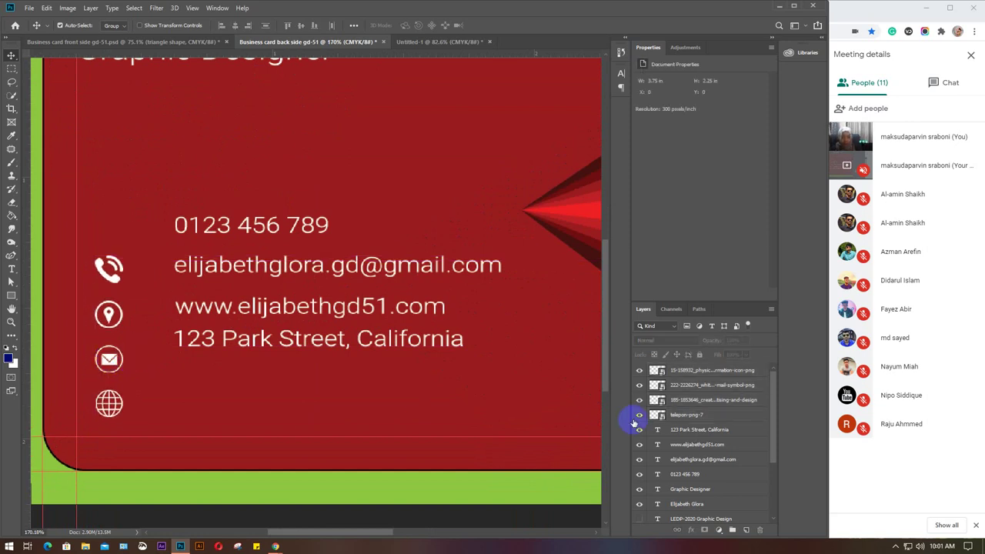
Reorder the icons to phone, mail, globe, location pin, then center and evenly space them.
click(249, 227)
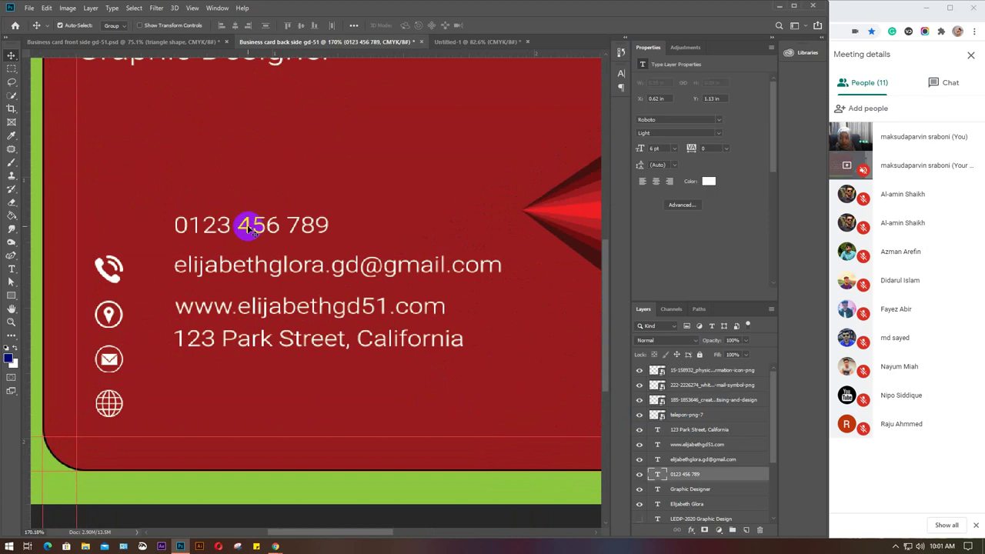
click(255, 345)
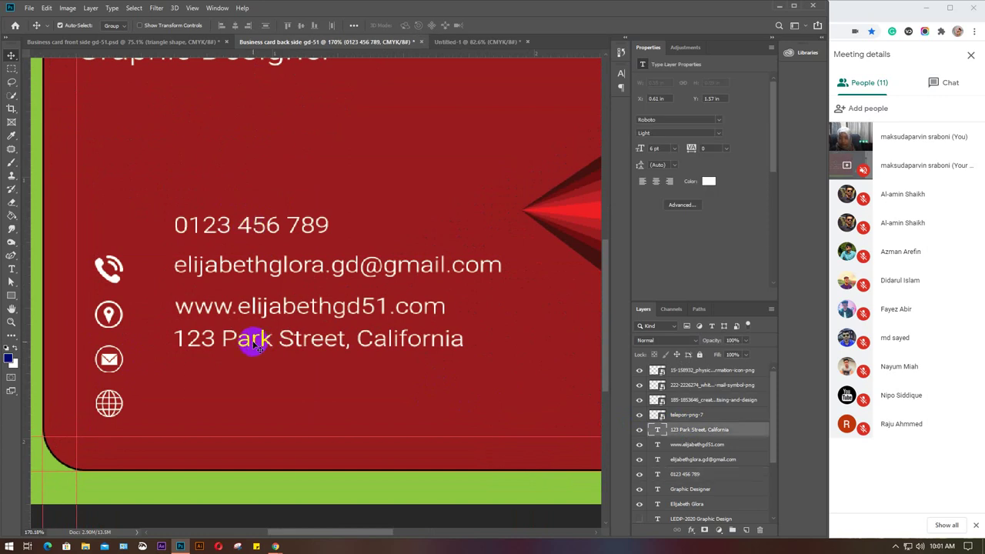
click(110, 315)
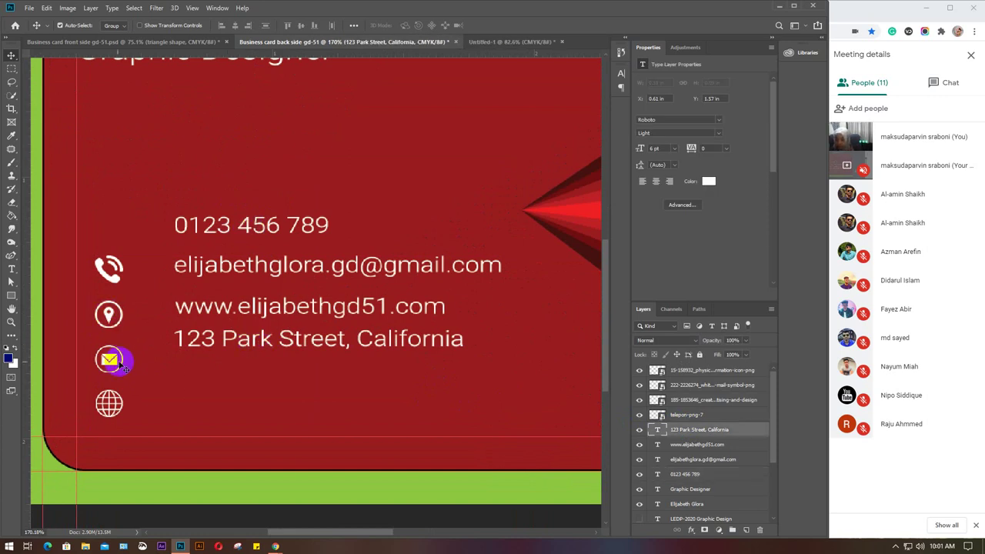
drag(109, 314, 158, 387)
drag(108, 360, 108, 314)
drag(110, 405, 110, 362)
click(157, 389)
drag(154, 389, 104, 413)
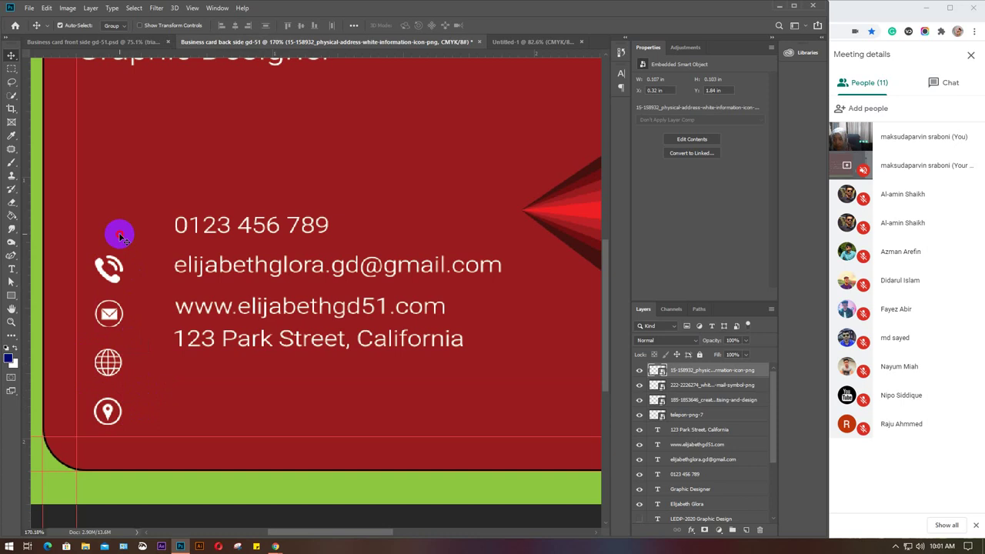
drag(121, 231, 107, 416)
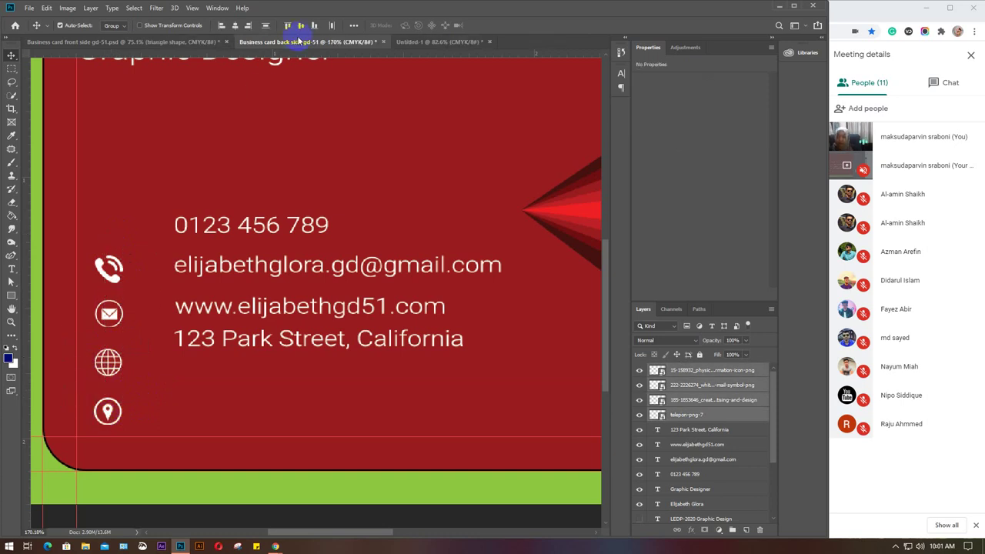
click(233, 27)
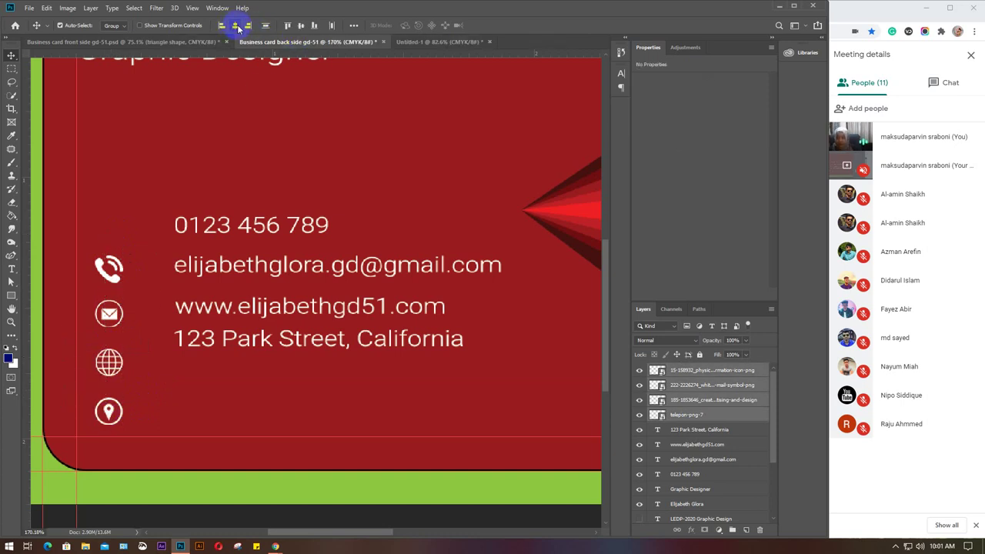
click(267, 25)
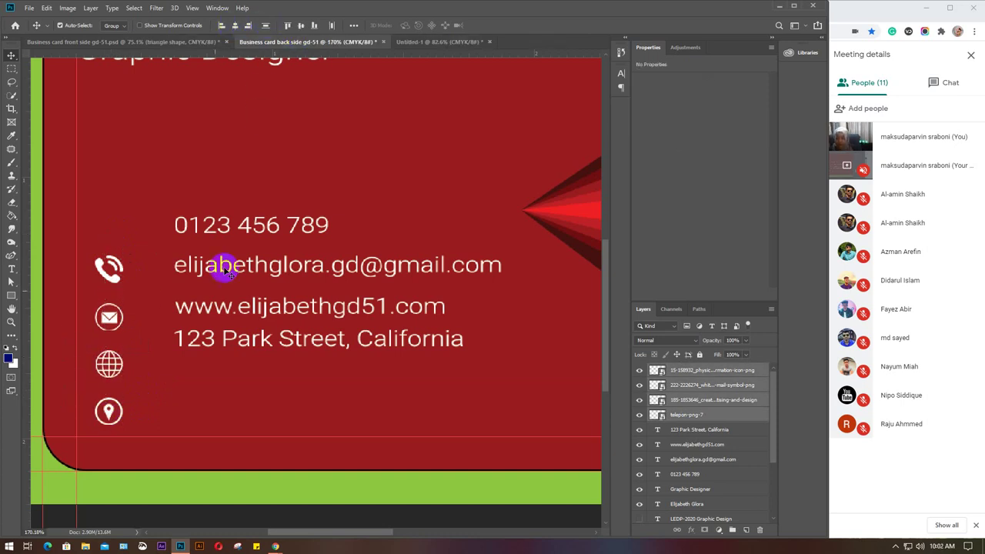
Move the address, website, e-mail and phone lines beside their matching icons.
click(308, 235)
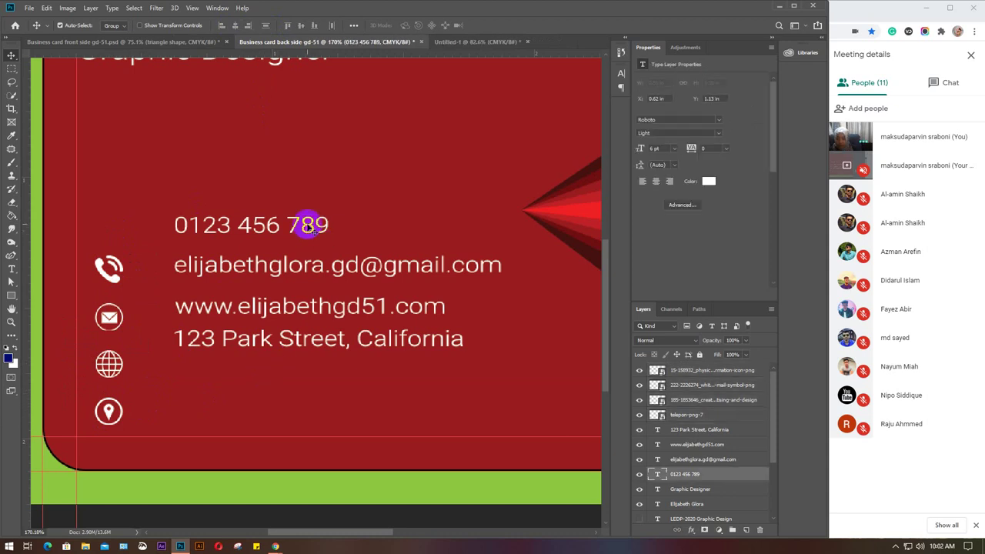
click(252, 345)
drag(253, 345, 229, 418)
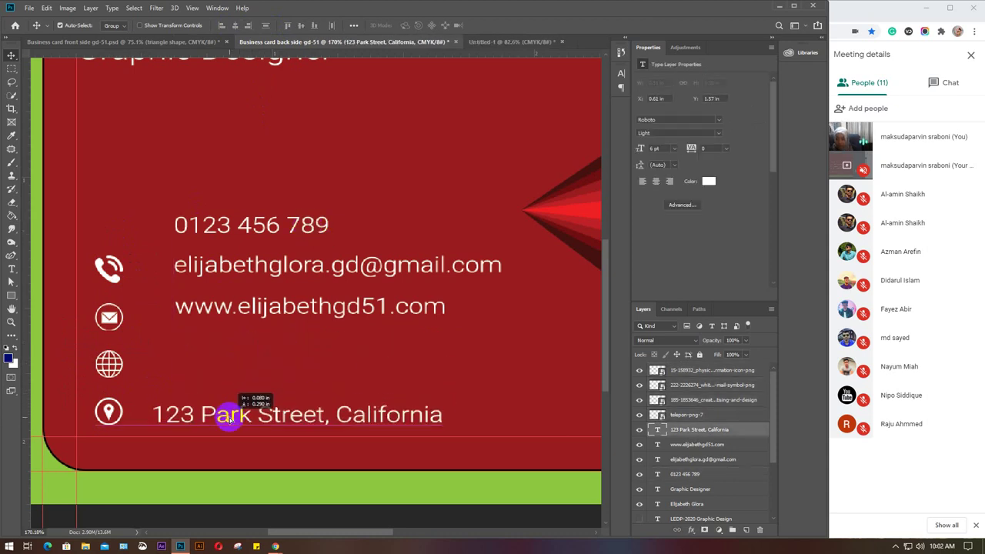
drag(233, 308, 207, 362)
drag(229, 279, 204, 319)
drag(221, 226, 194, 269)
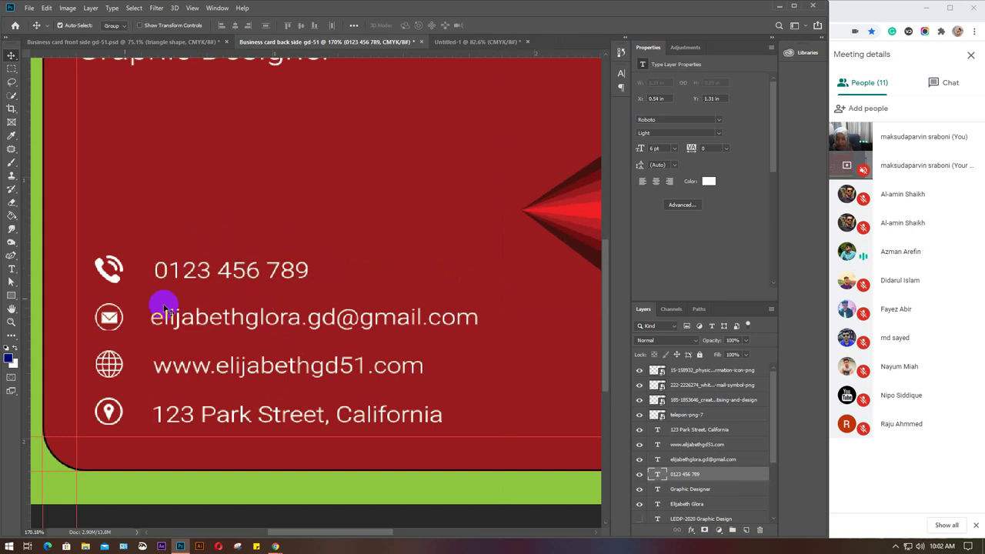
click(12, 268)
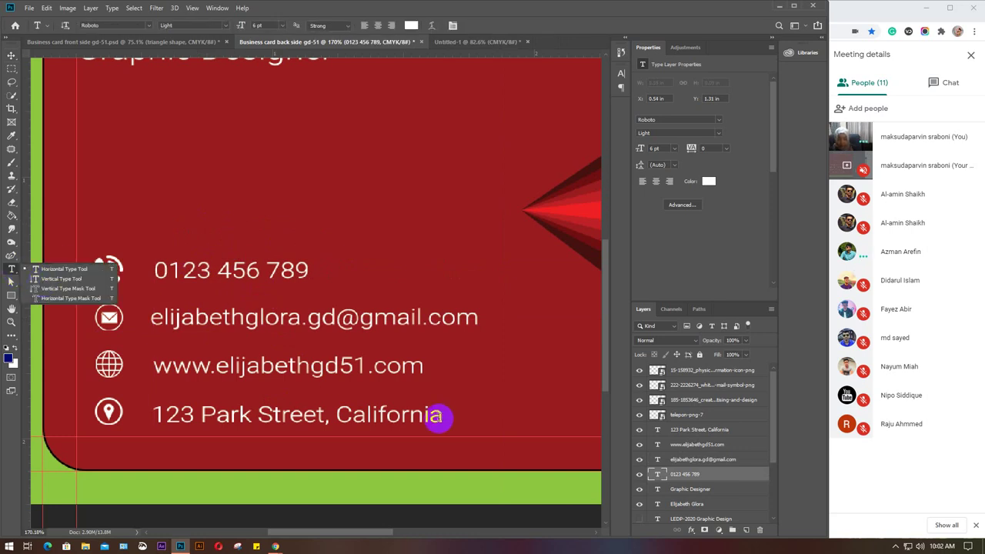
click(442, 416)
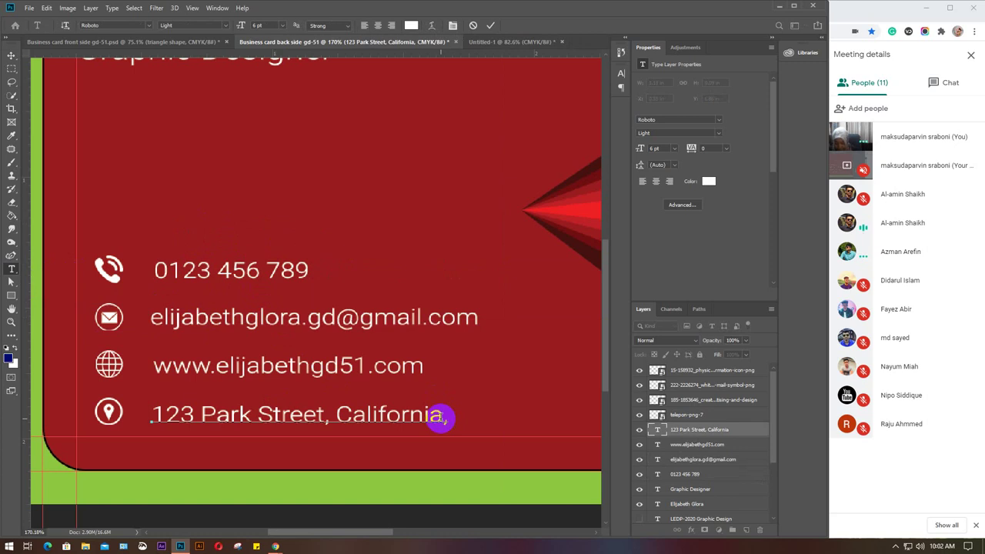
Finish the address line with ', USA' after California and commit the text edit.
text(United )
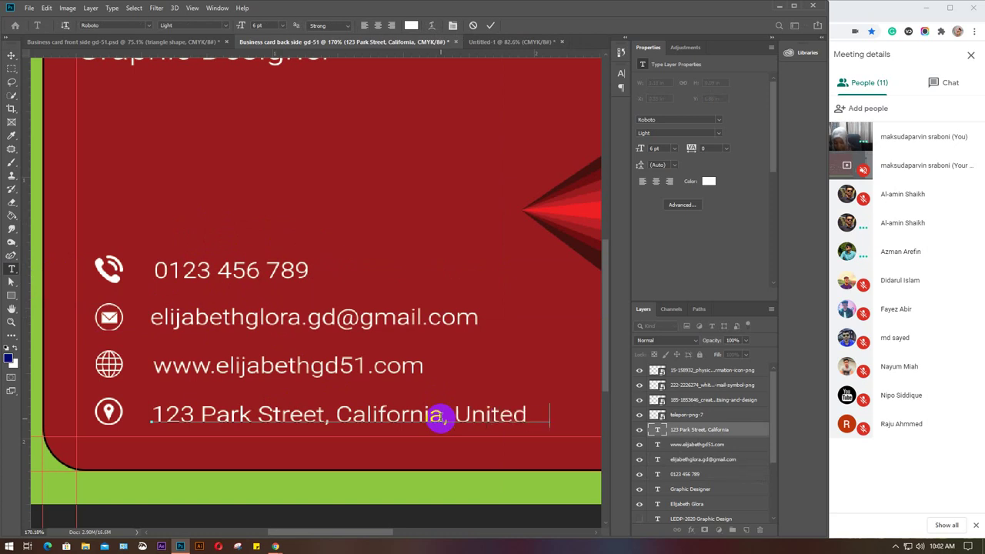
text(Ameri)
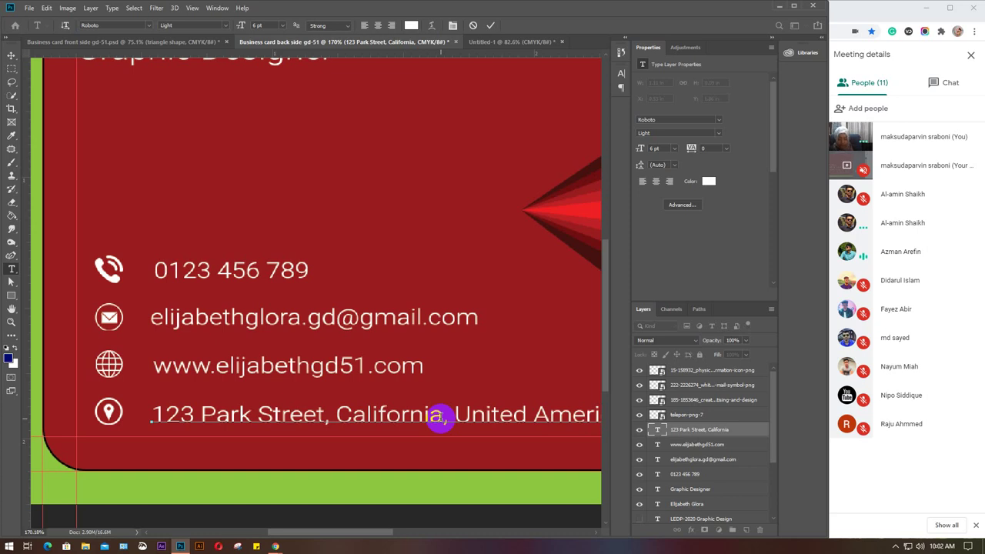
key(BackSpace)
key(BackSpace)
key(BackSpace)
key(BackSpace)
key(BackSpace)
key(BackSpace)
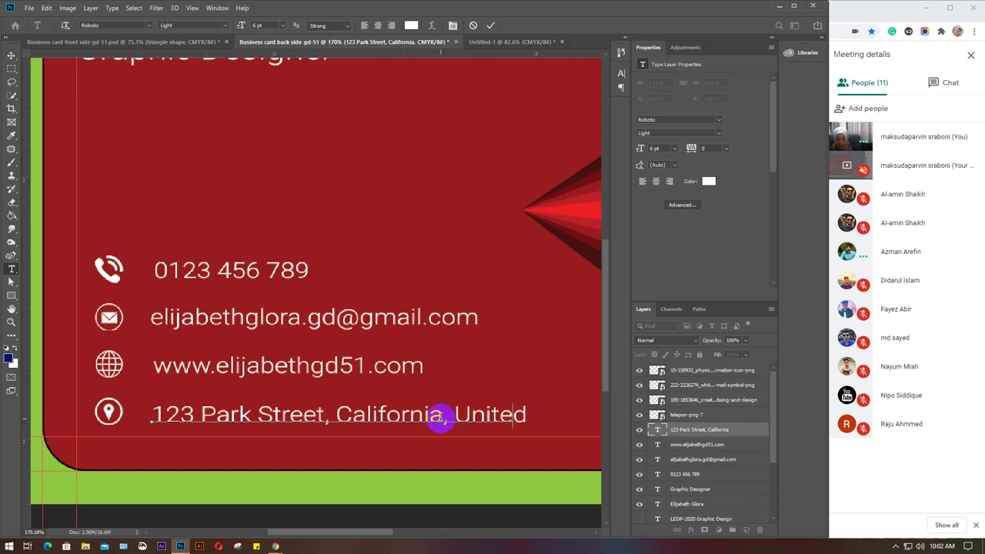
key(BackSpace)
key(BackSpace)
key(BackSpace)
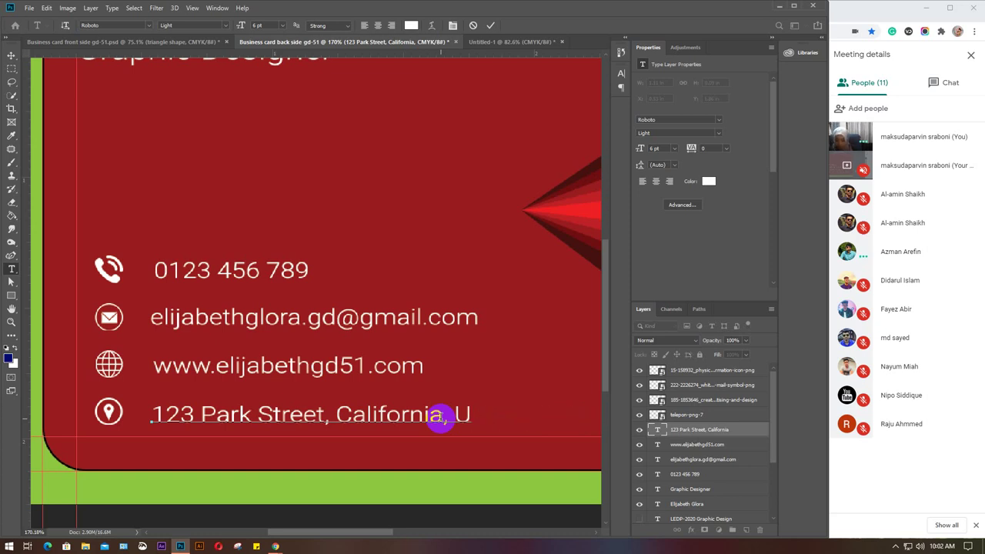
text(SA)
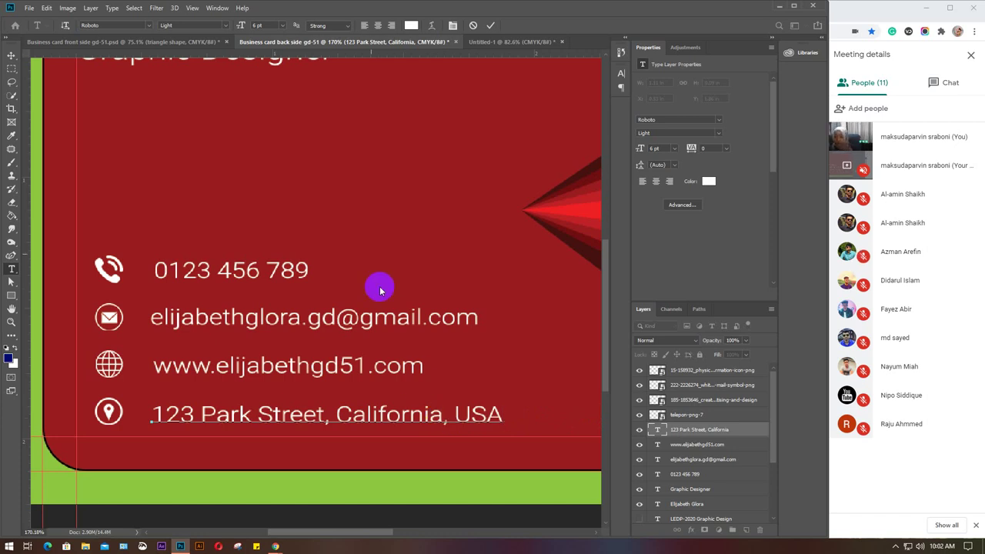
click(12, 56)
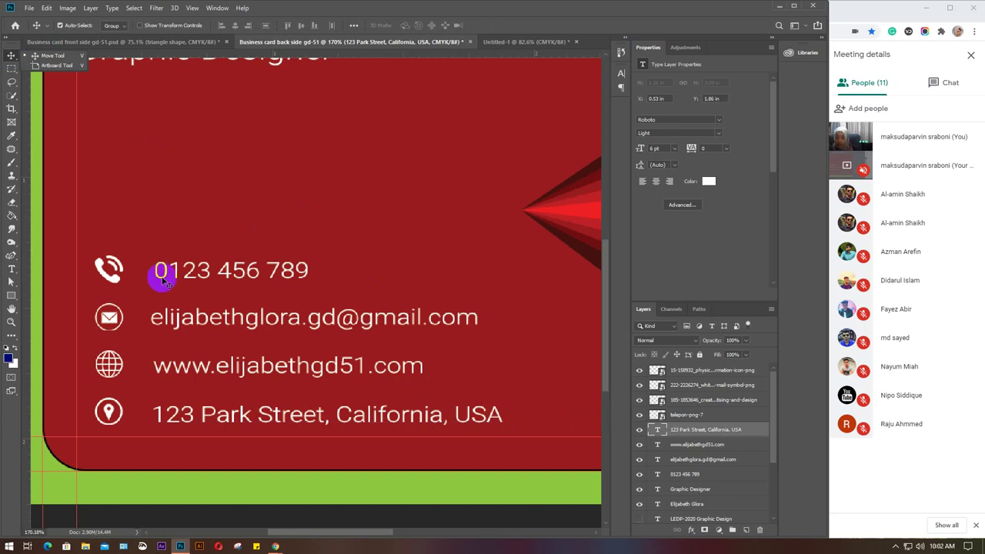
click(226, 228)
drag(85, 235, 182, 278)
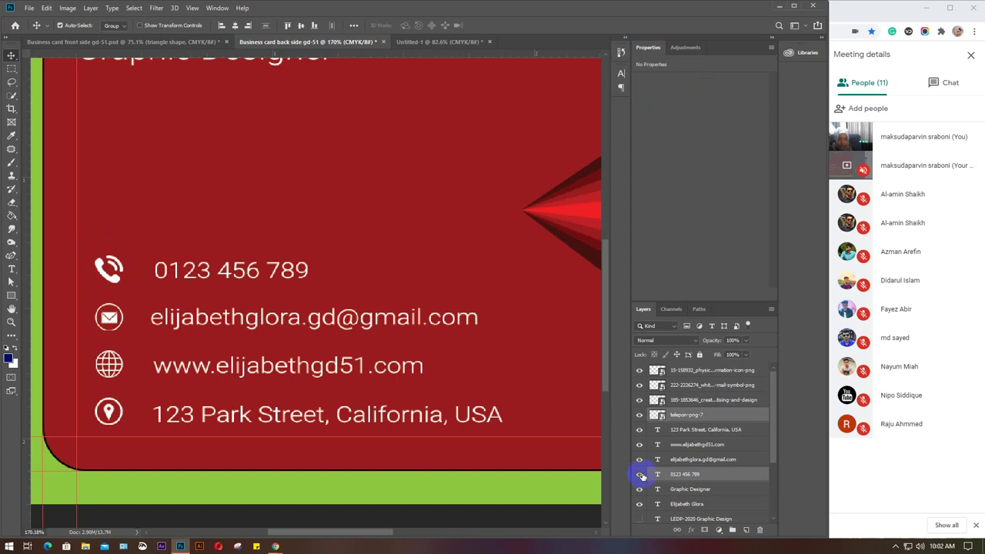
click(371, 228)
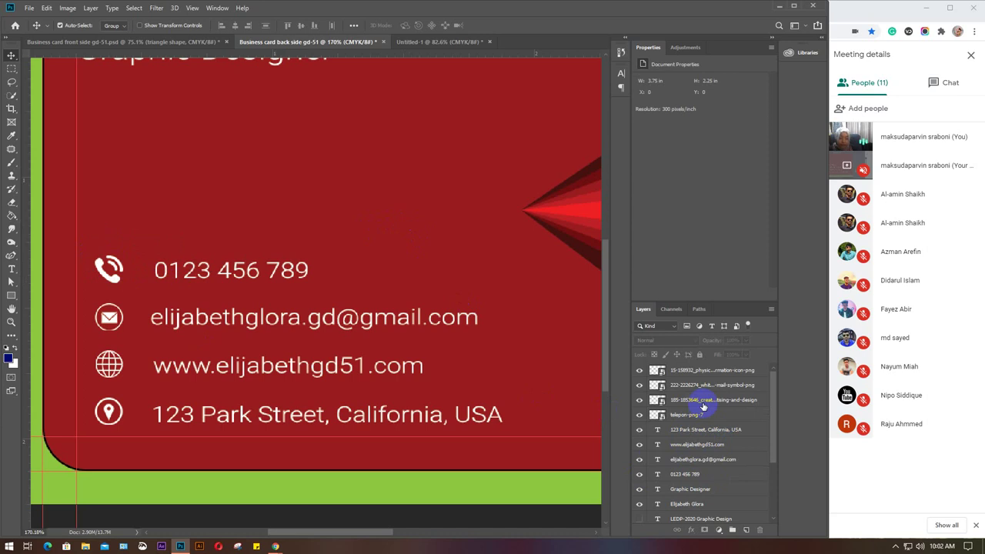
click(696, 415)
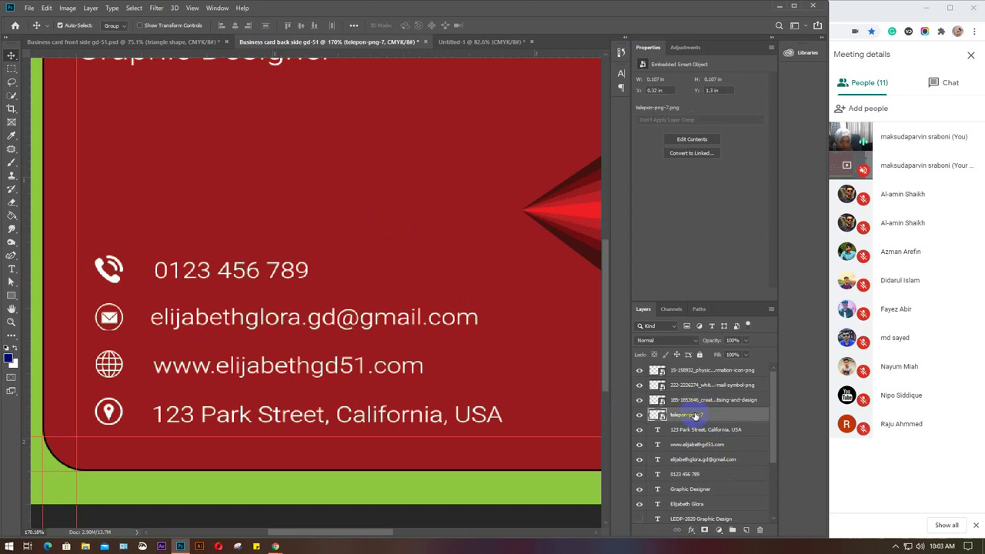
drag(695, 476, 694, 424)
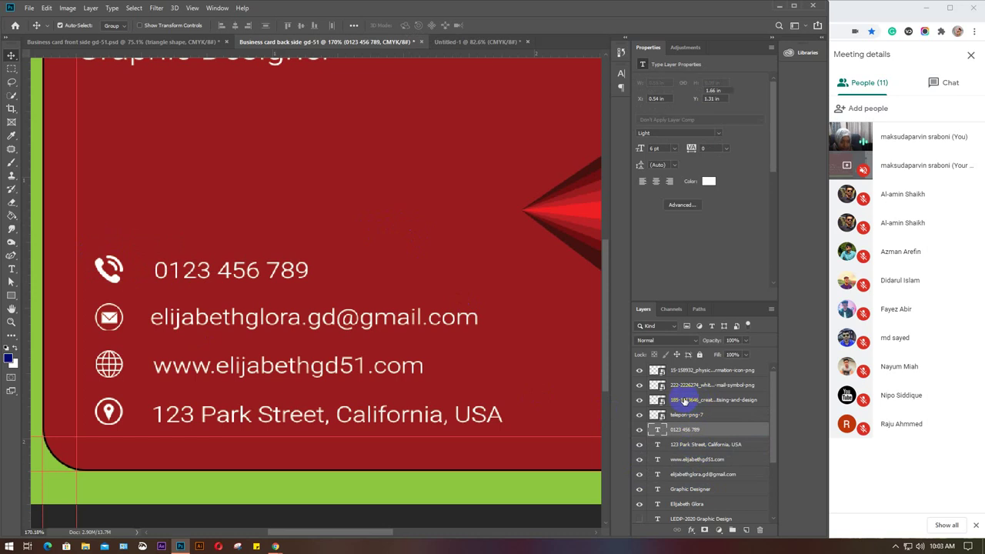
Move the email icon layer below the globe layer, with the email text right beneath it.
click(697, 400)
click(640, 401)
click(641, 401)
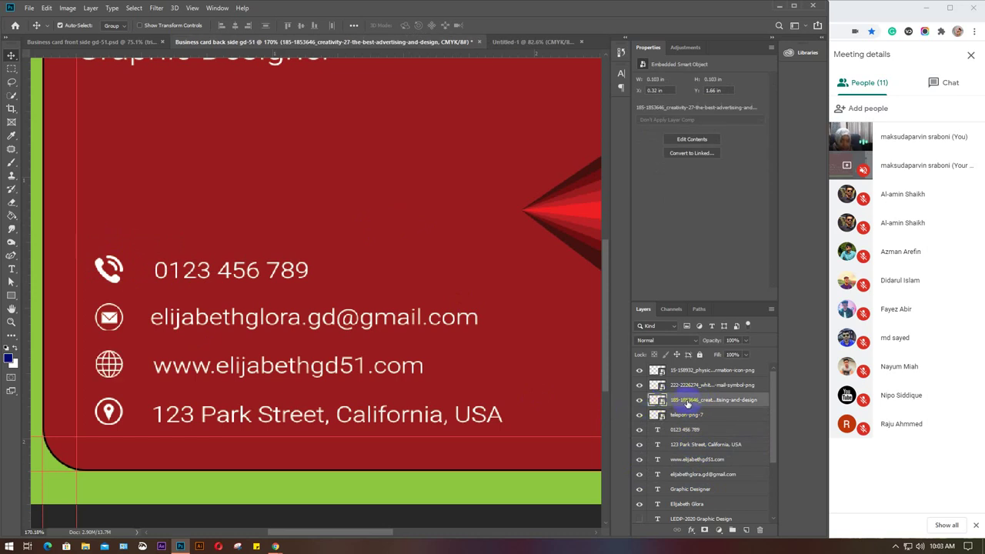
click(687, 386)
click(640, 386)
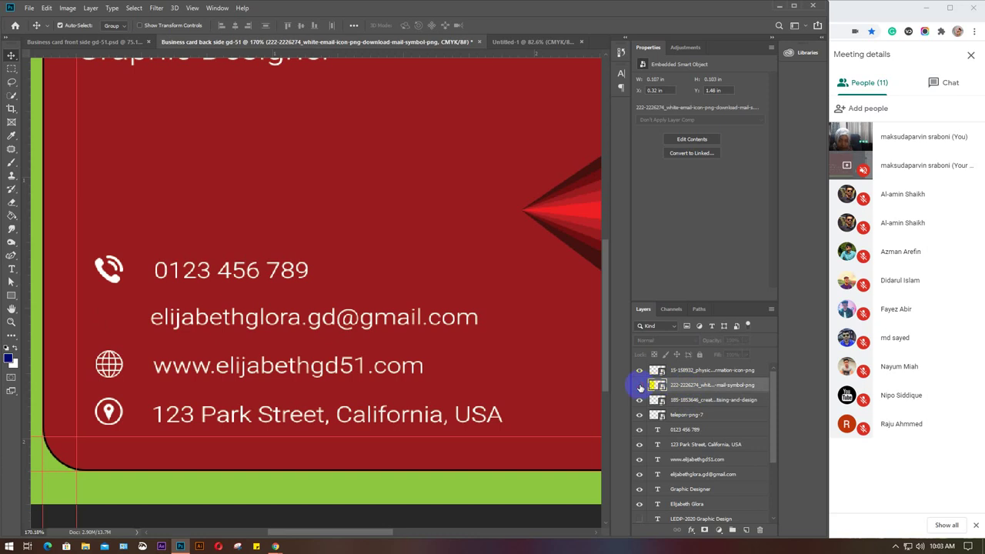
click(639, 386)
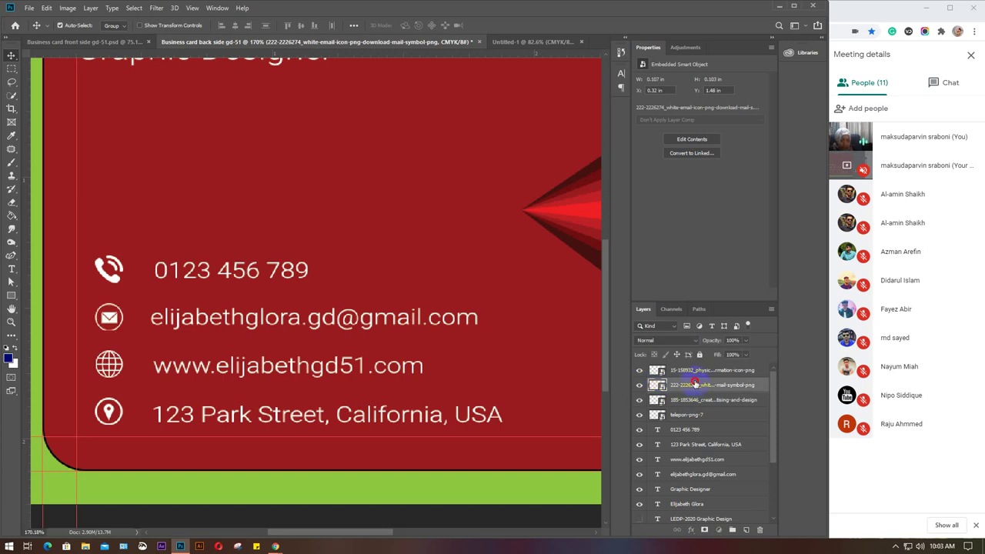
drag(697, 385, 694, 409)
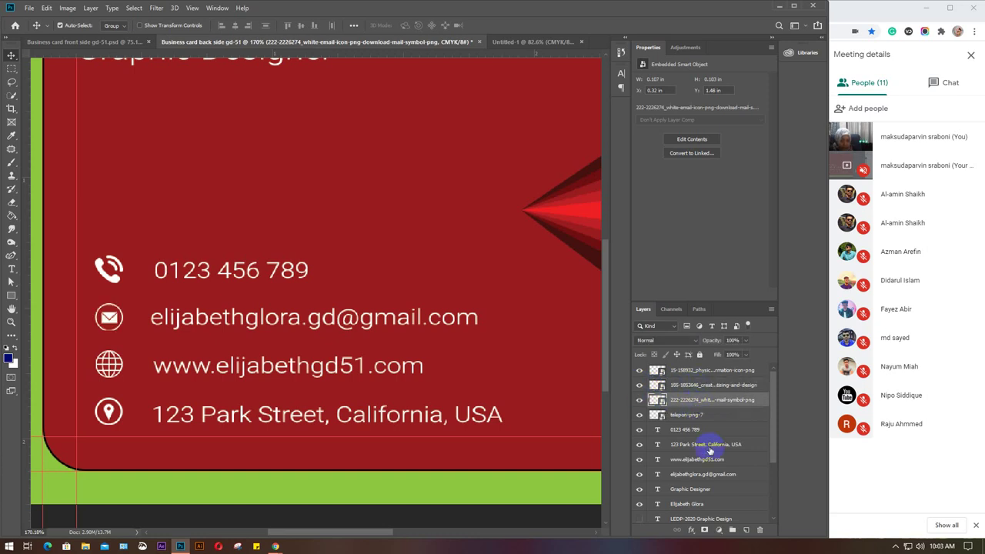
click(690, 475)
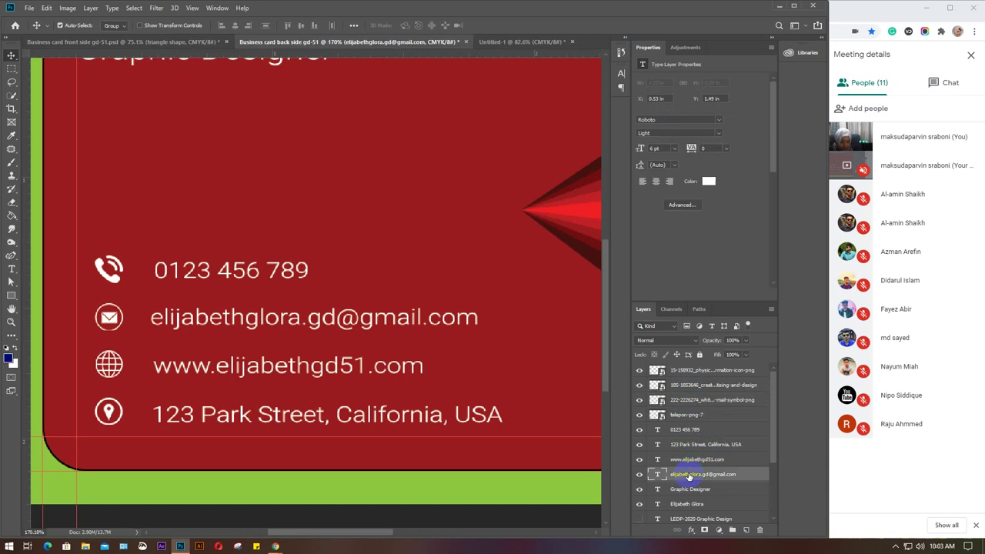
drag(690, 477, 692, 413)
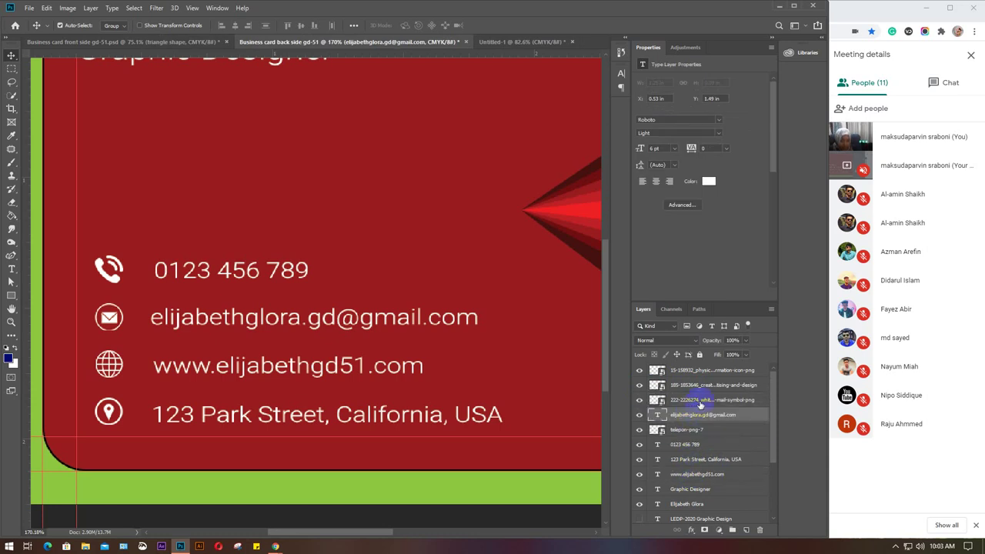
Rename the first two icon layers 'email icon' and 'phone icon'.
double_click(695, 401)
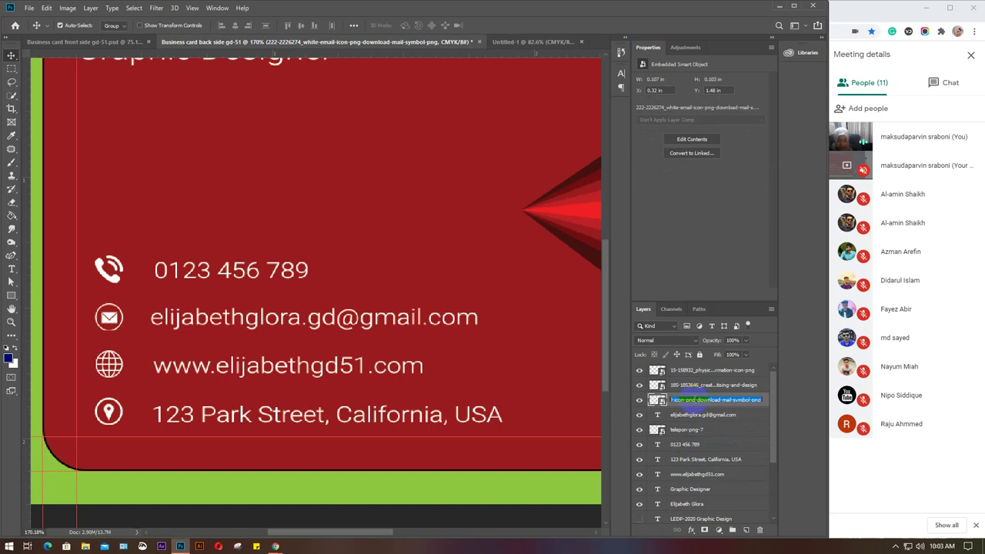
text(email icon)
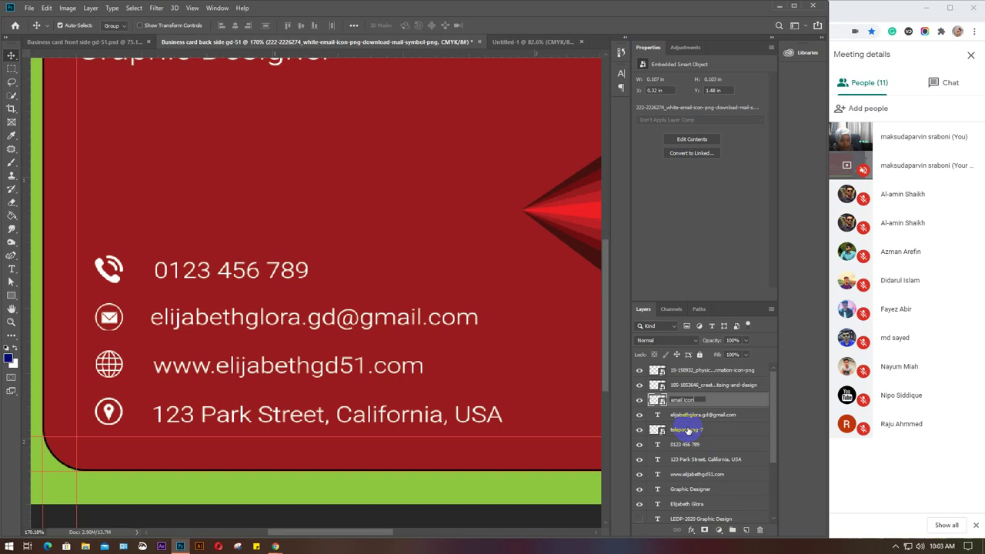
double_click(688, 429)
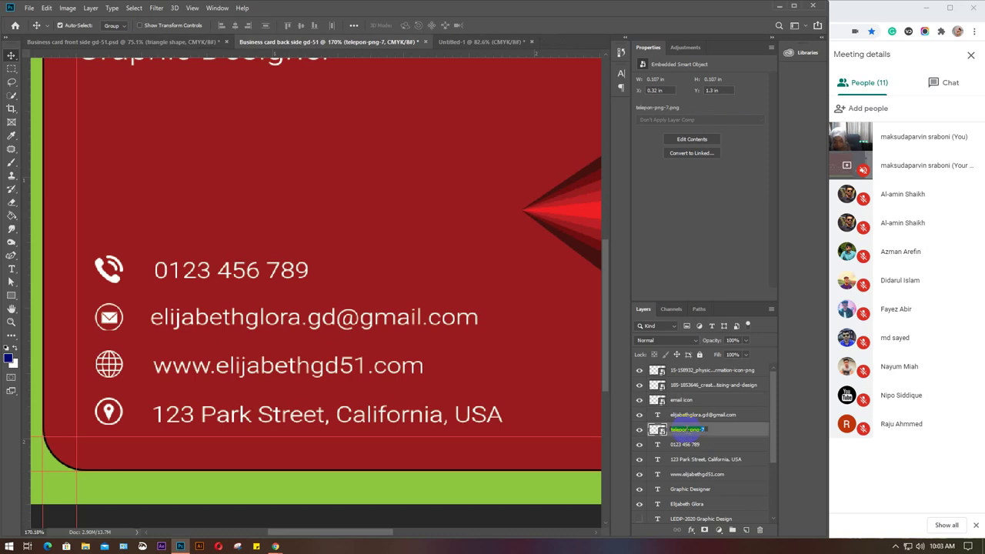
text(phone icon)
click(689, 387)
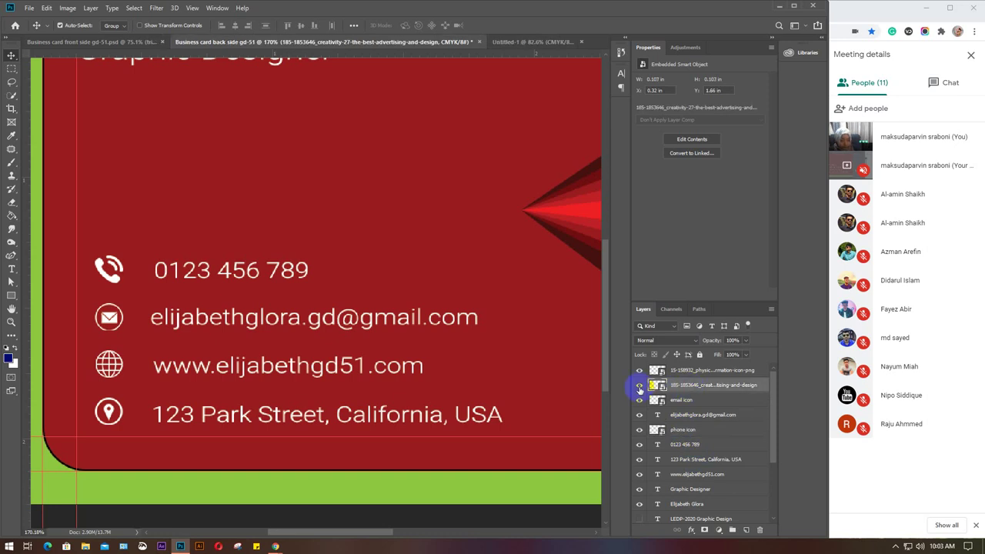
Rename the globe and pin icon layers 'web icon' and 'location icon'.
double_click(681, 386)
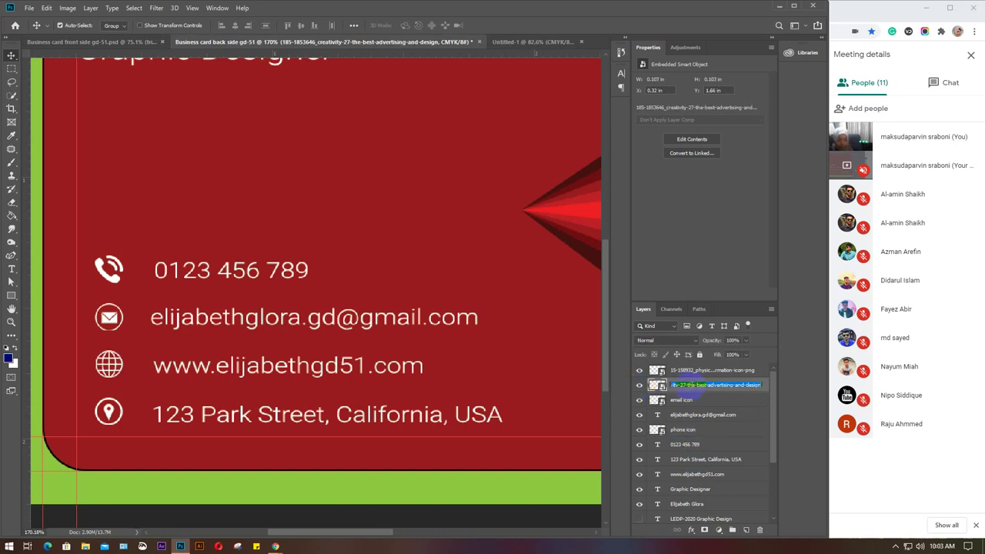
text(web icon)
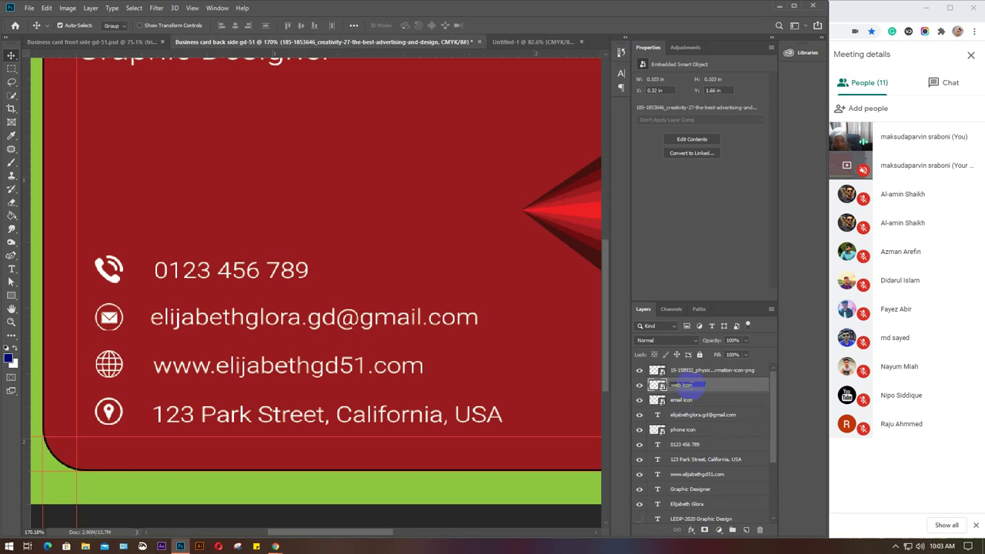
click(702, 372)
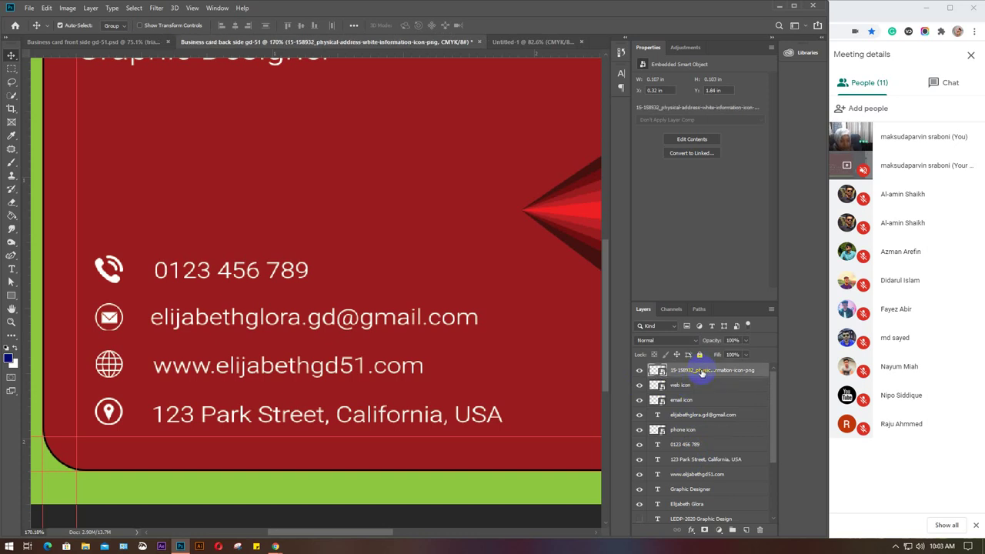
double_click(703, 372)
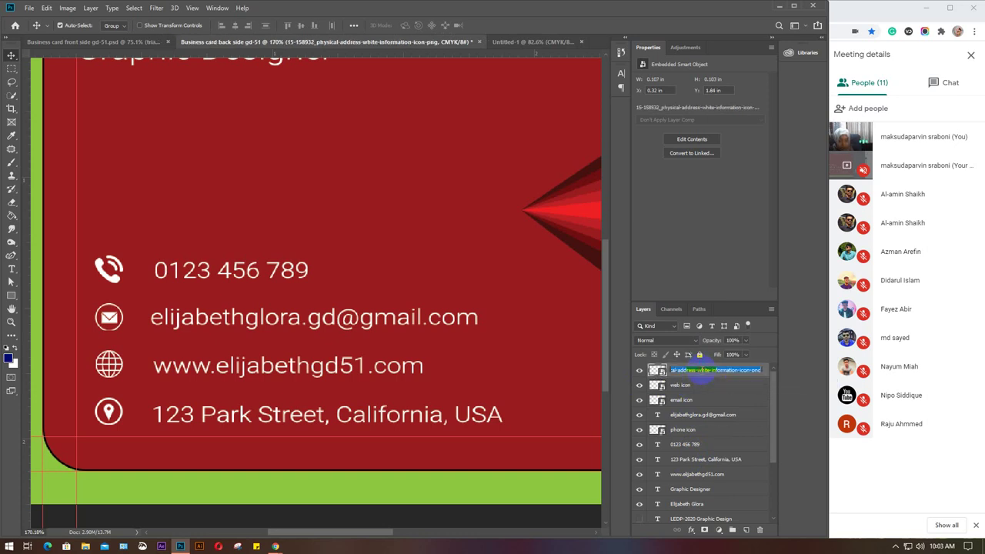
text(location icon)
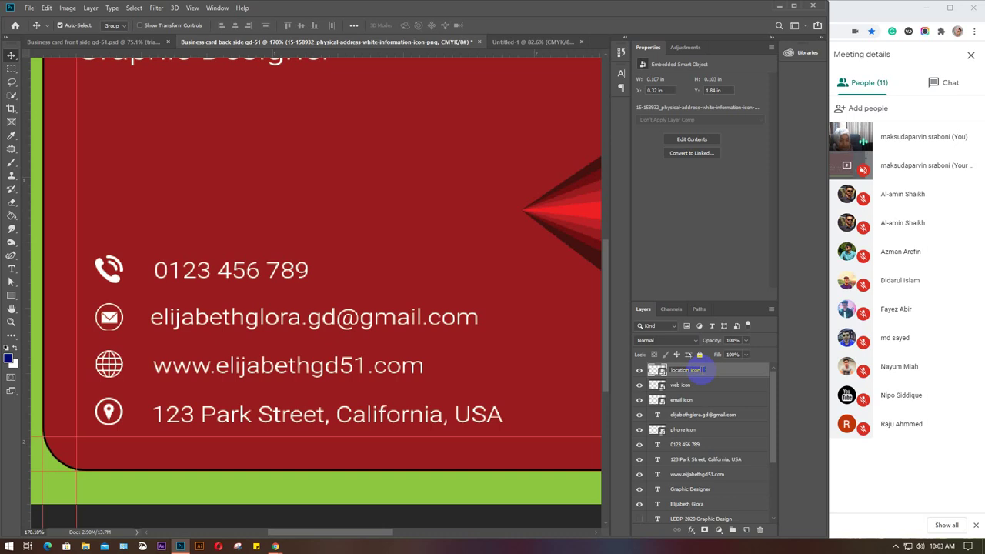
click(697, 385)
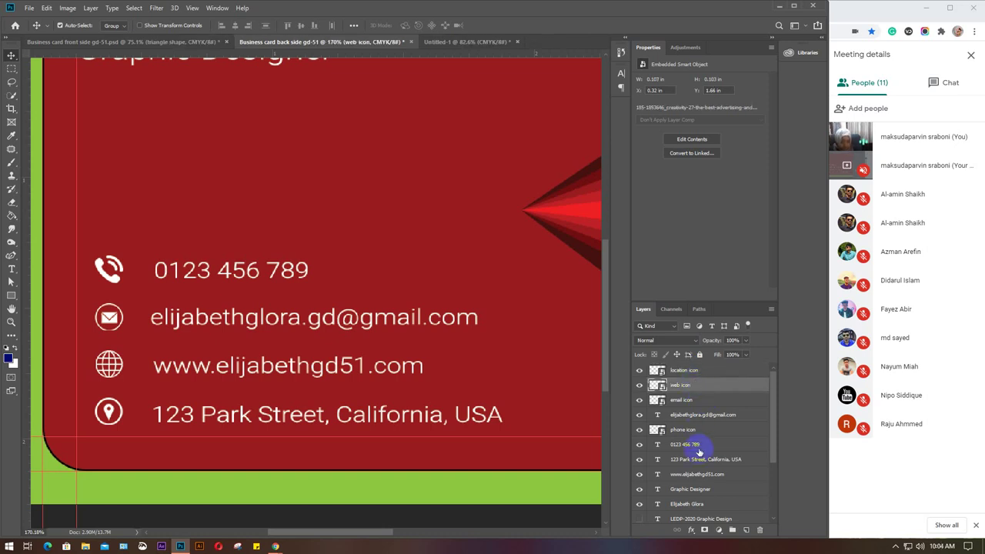
Move the website and address text layers beneath the web and location icon layers.
drag(695, 475, 695, 395)
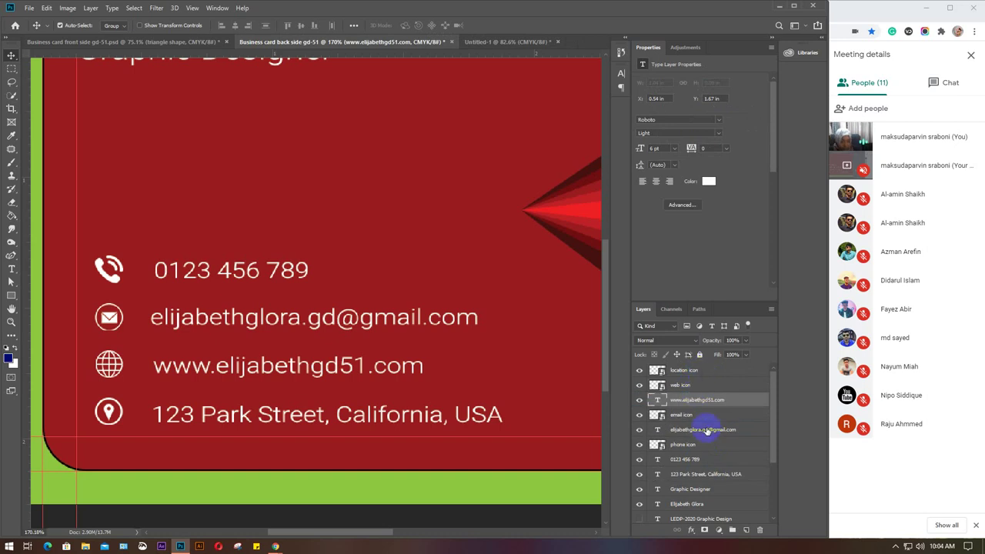
drag(704, 478, 699, 383)
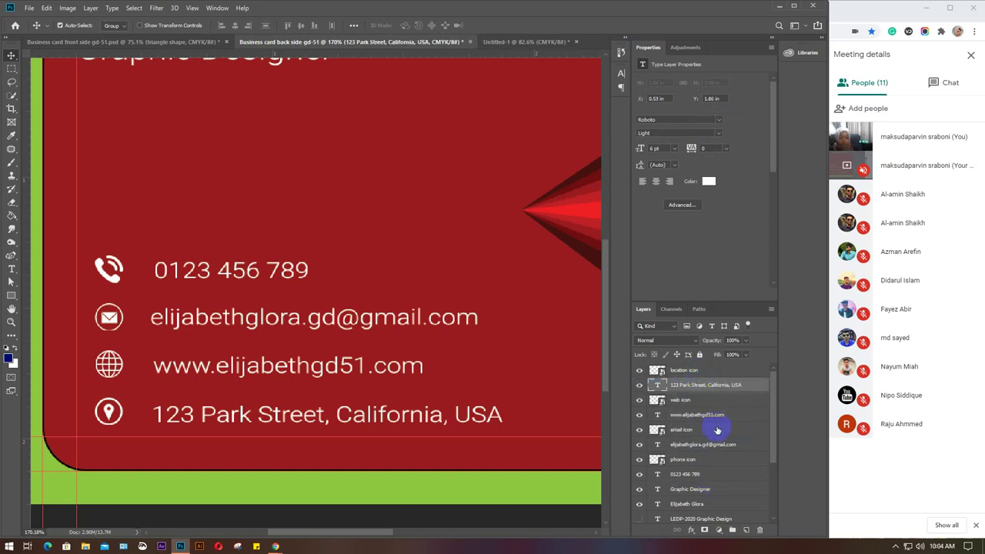
scroll(716, 429, down, 1)
click(703, 419)
drag(703, 428, 676, 454)
click(677, 450)
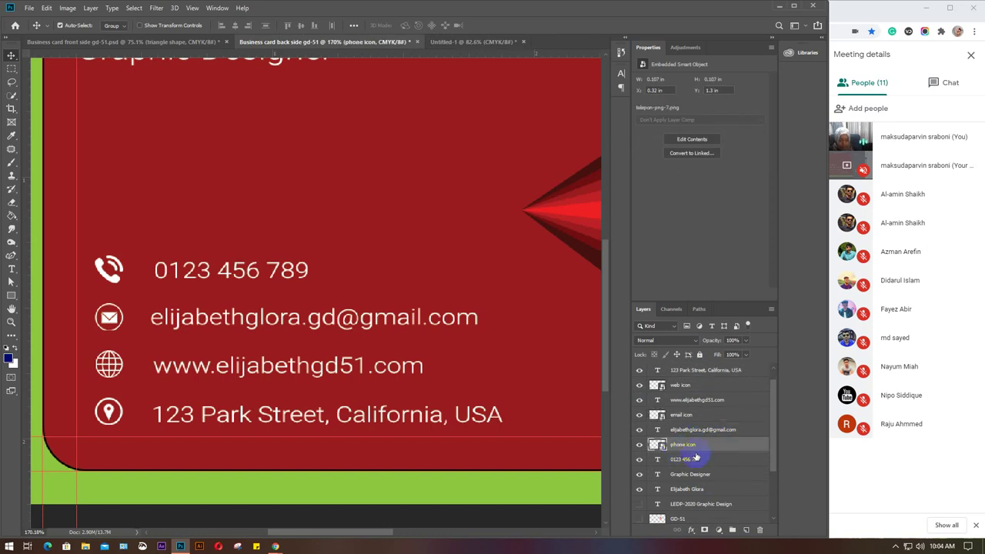
click(682, 472)
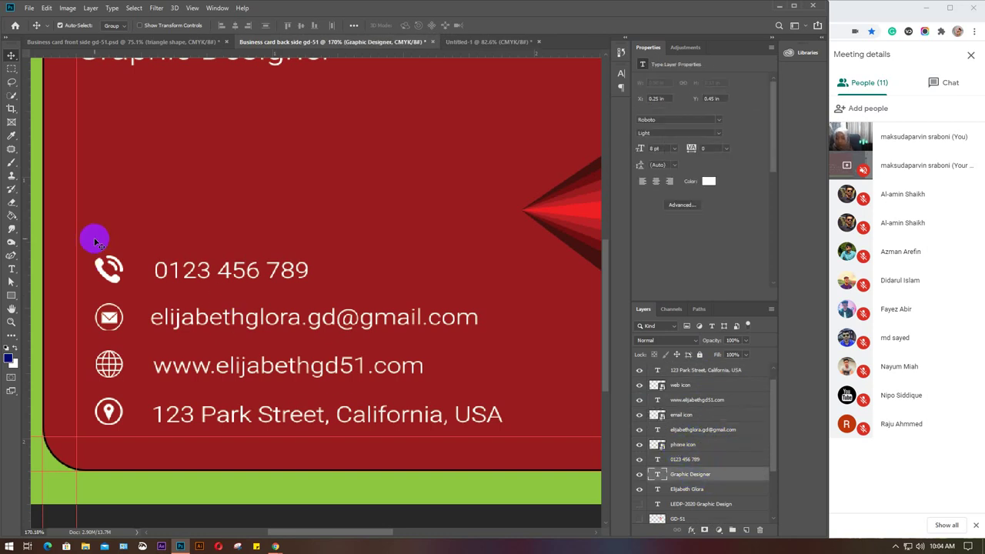
Vertically centre the phone, email, web and location icons on their text lines.
drag(154, 238, 177, 269)
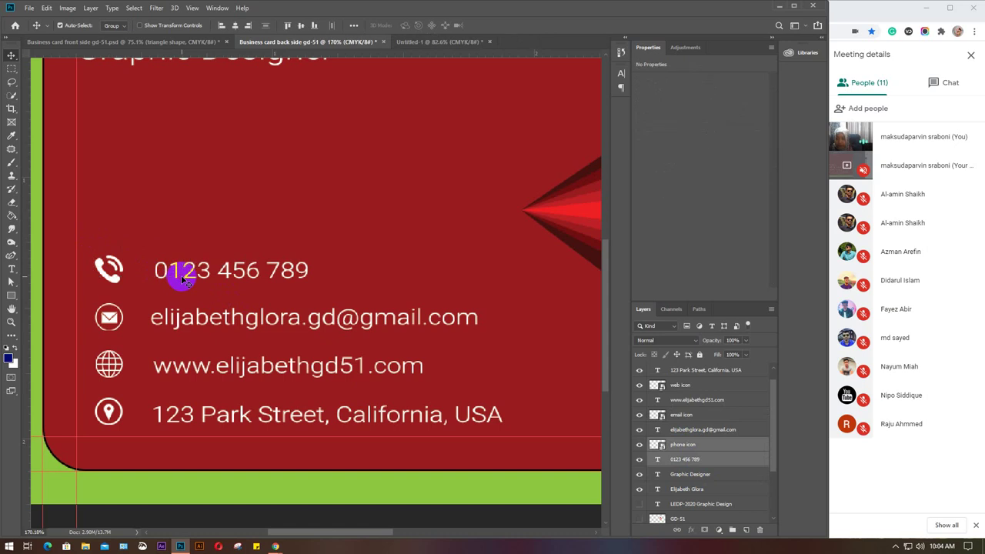
click(301, 27)
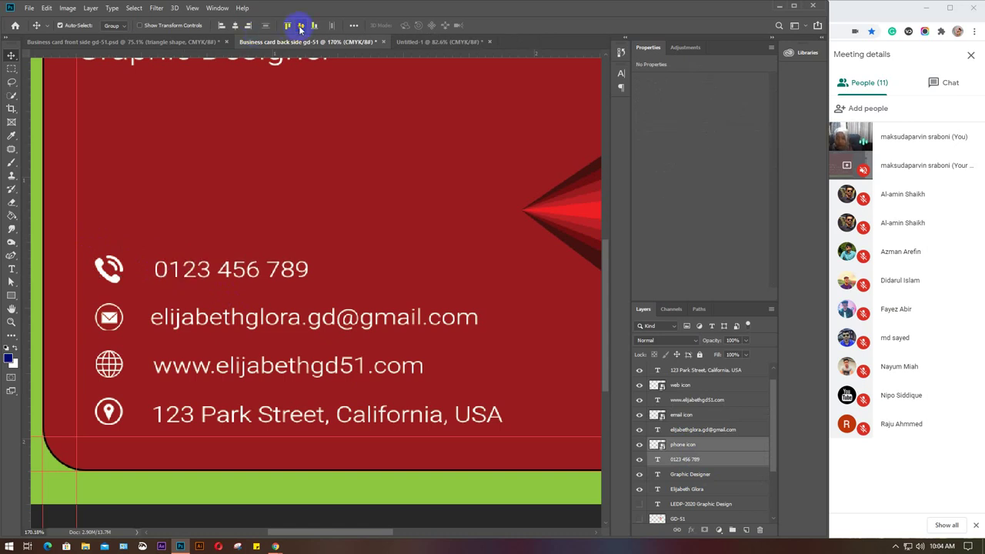
drag(87, 303, 174, 322)
click(300, 28)
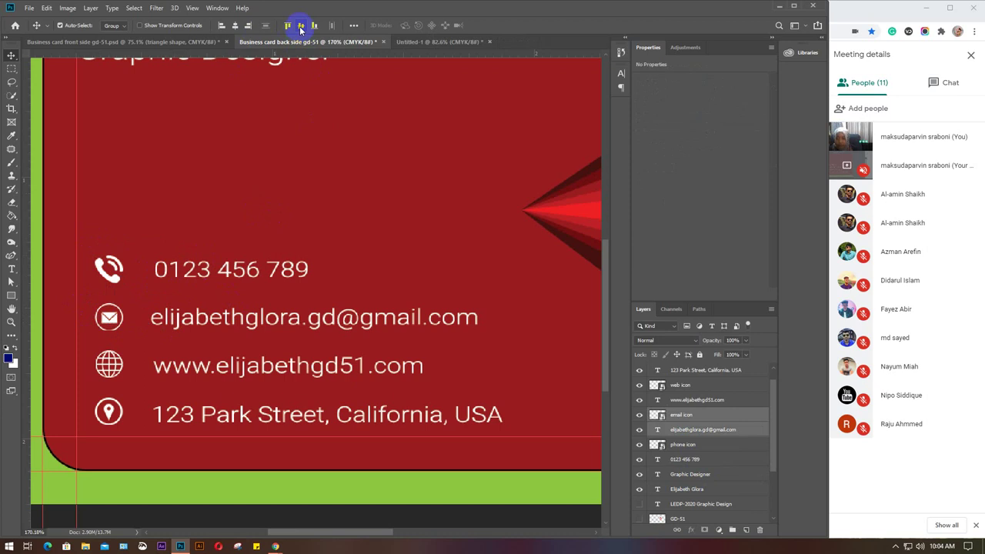
drag(85, 356, 193, 378)
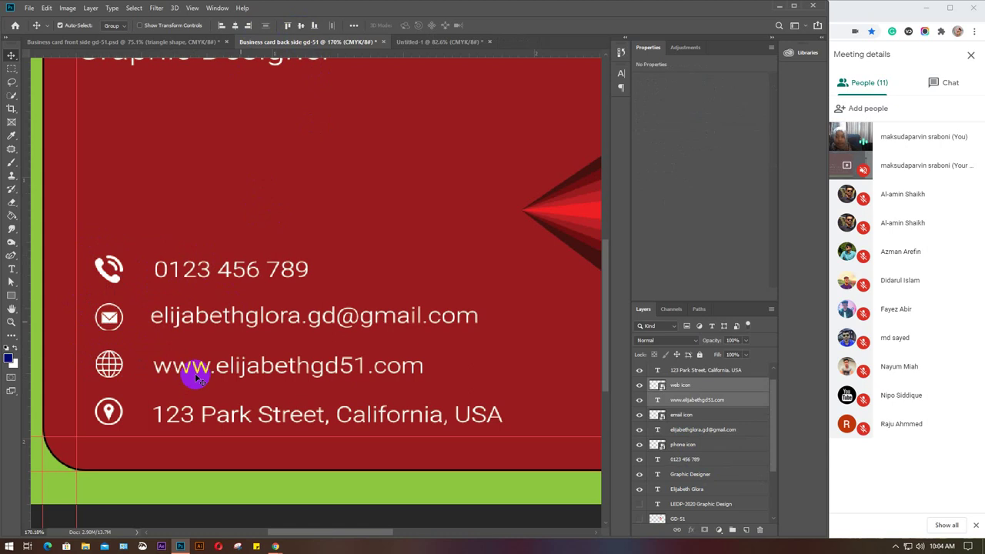
click(305, 26)
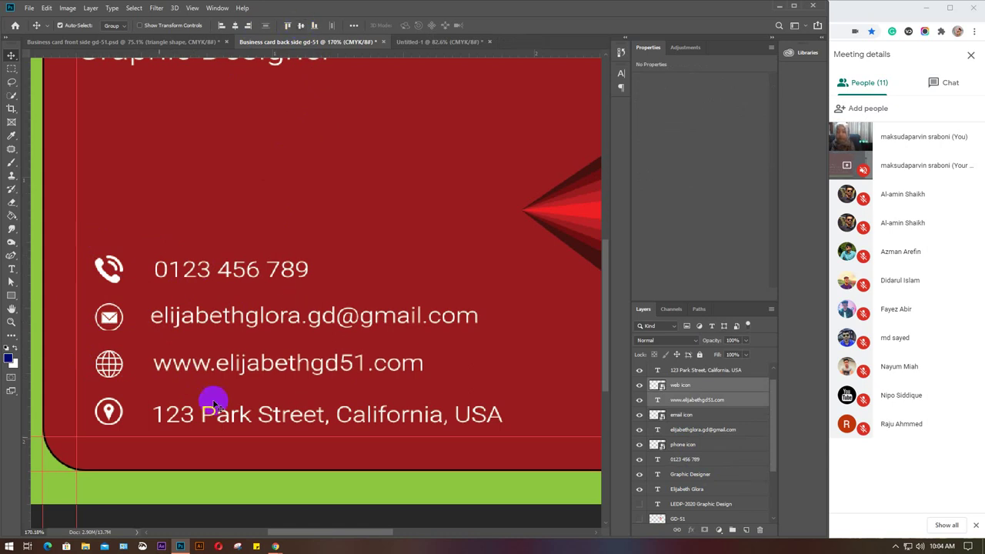
drag(82, 400, 162, 414)
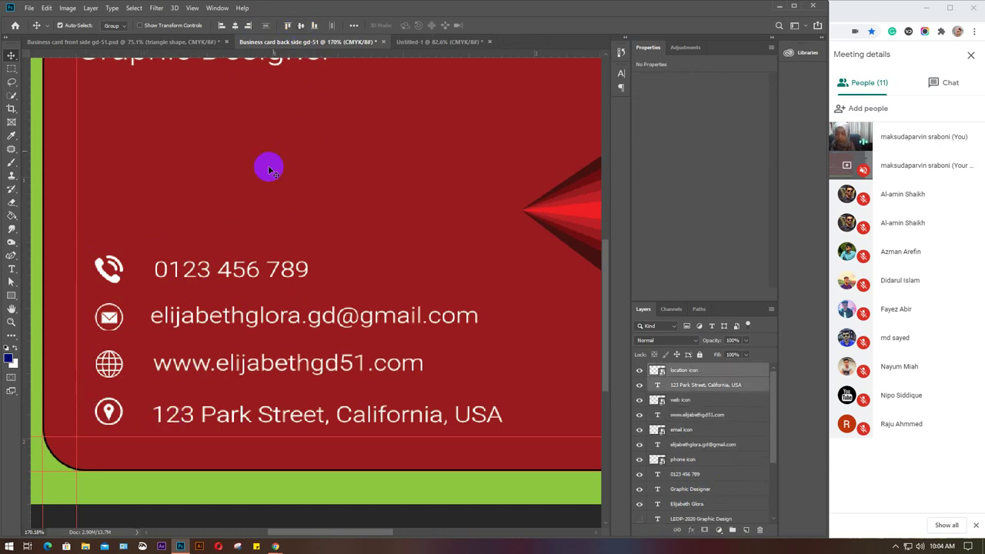
click(302, 26)
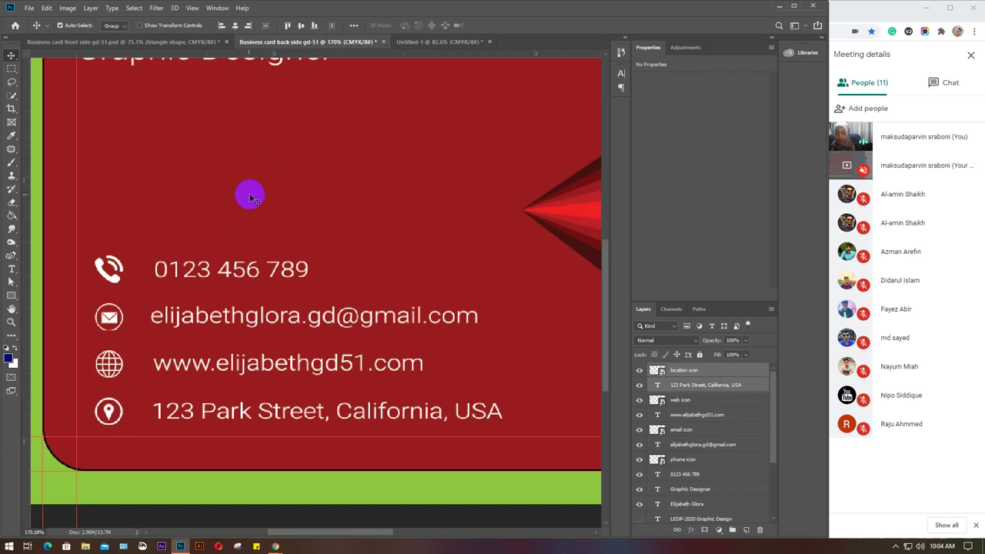
Align the left edges of the four contact text lines.
drag(187, 215, 253, 418)
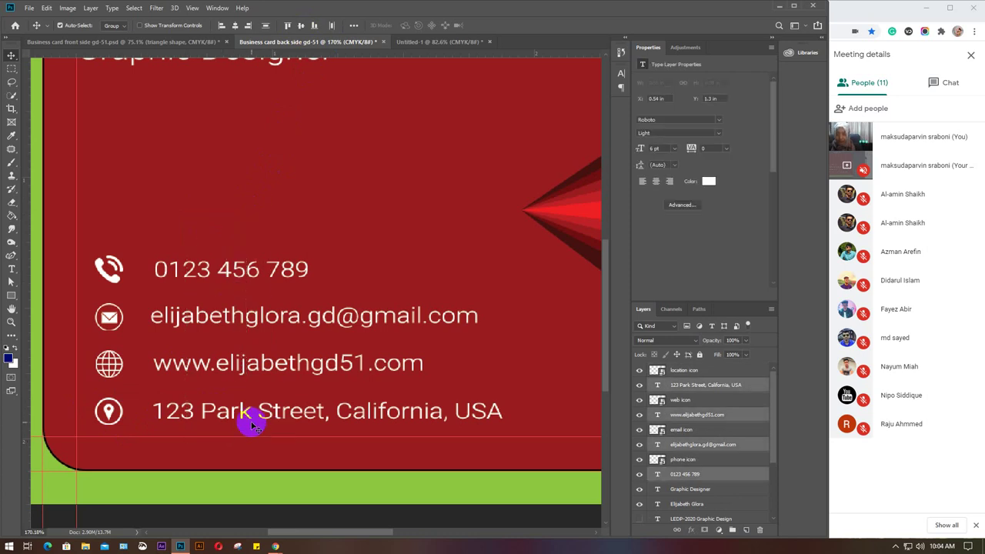
click(221, 26)
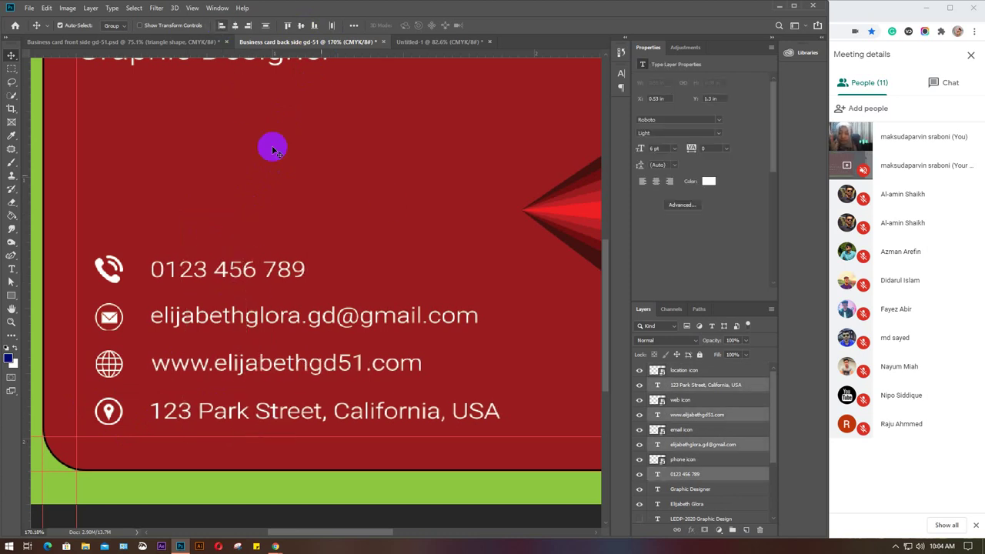
click(221, 27)
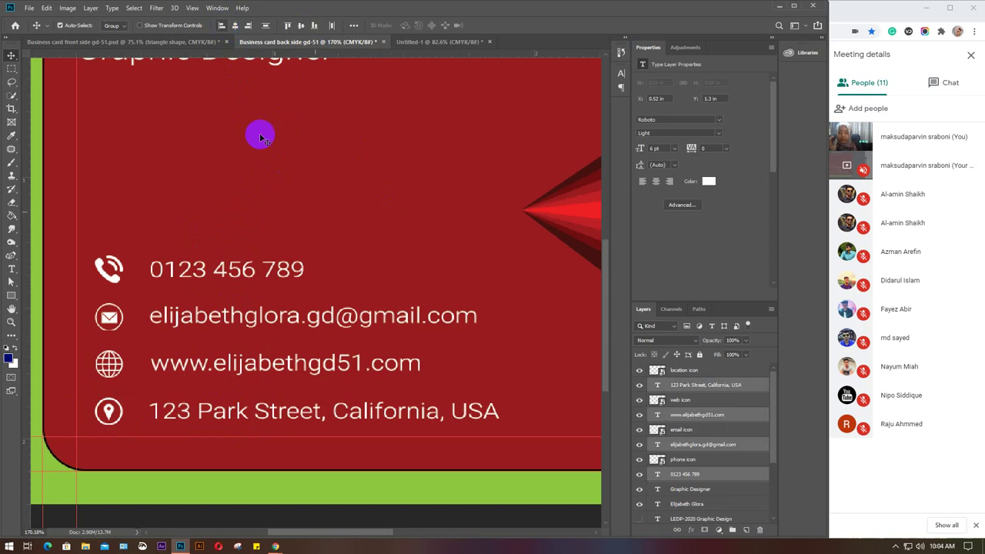
click(221, 26)
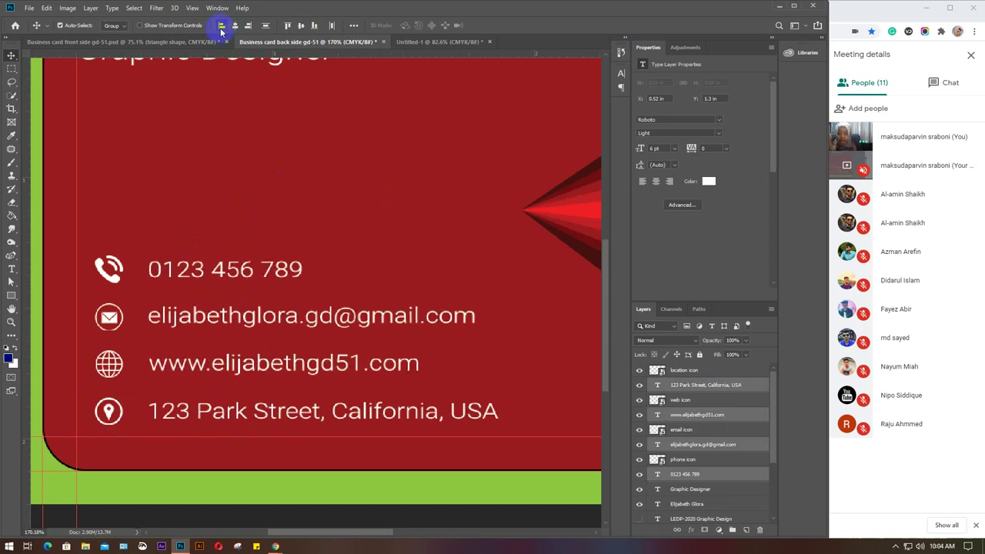
click(221, 27)
click(221, 26)
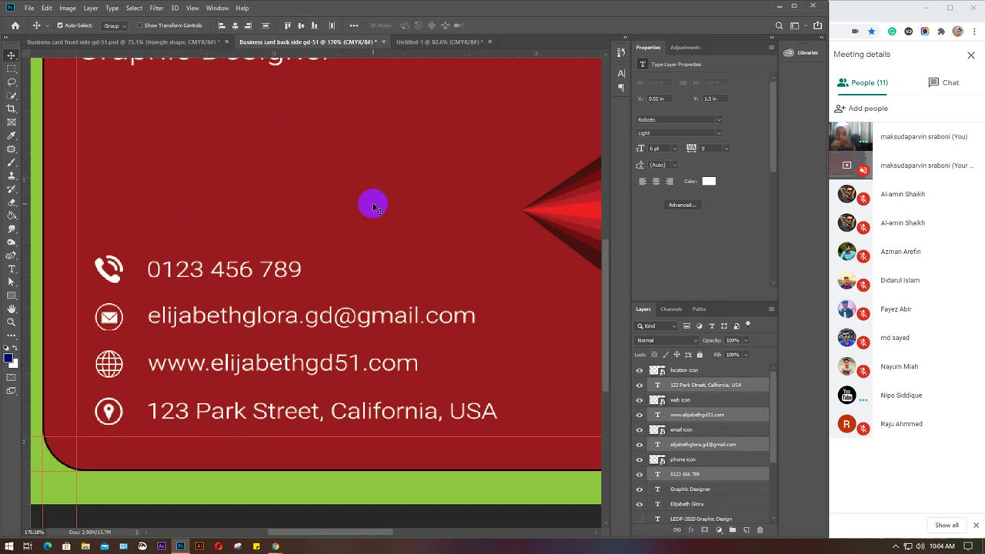
click(374, 206)
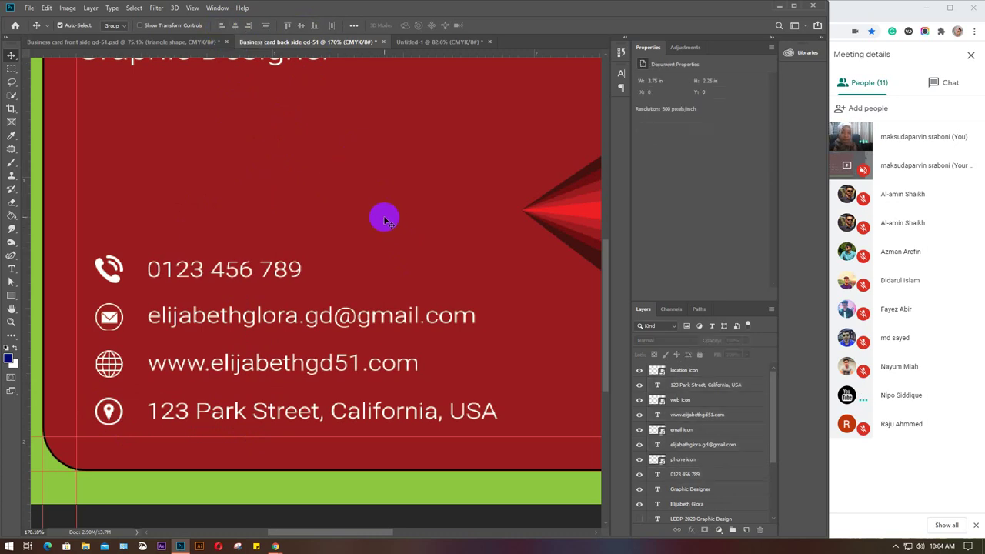
Nudge the four contact text lines one pixel left and one pixel up.
drag(152, 215, 228, 418)
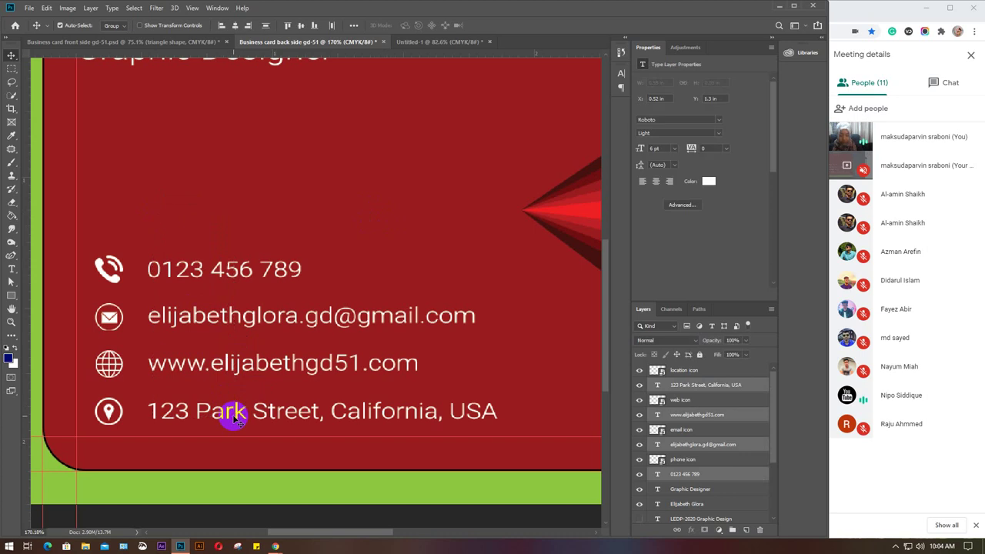
key(Left)
key(Left)
key(Left)
key(Left)
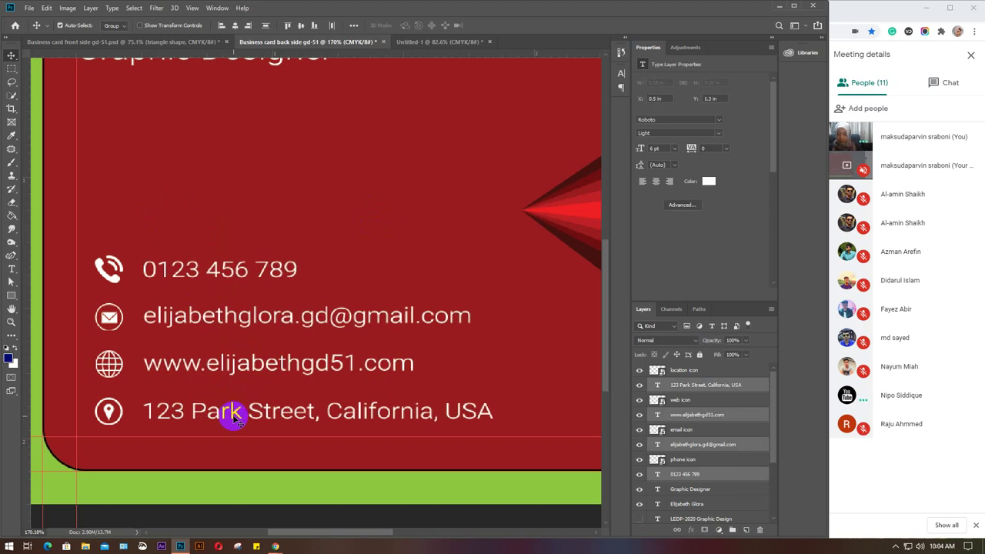
key(Up)
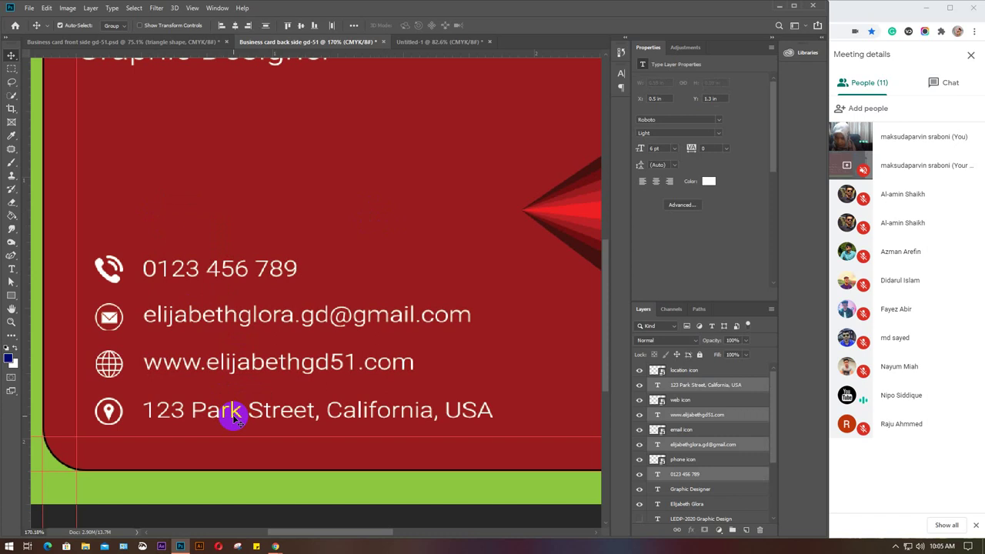
click(383, 250)
Zoom out and try moving the red triangle, undoing it so it stays put.
scroll(383, 250, down, 2)
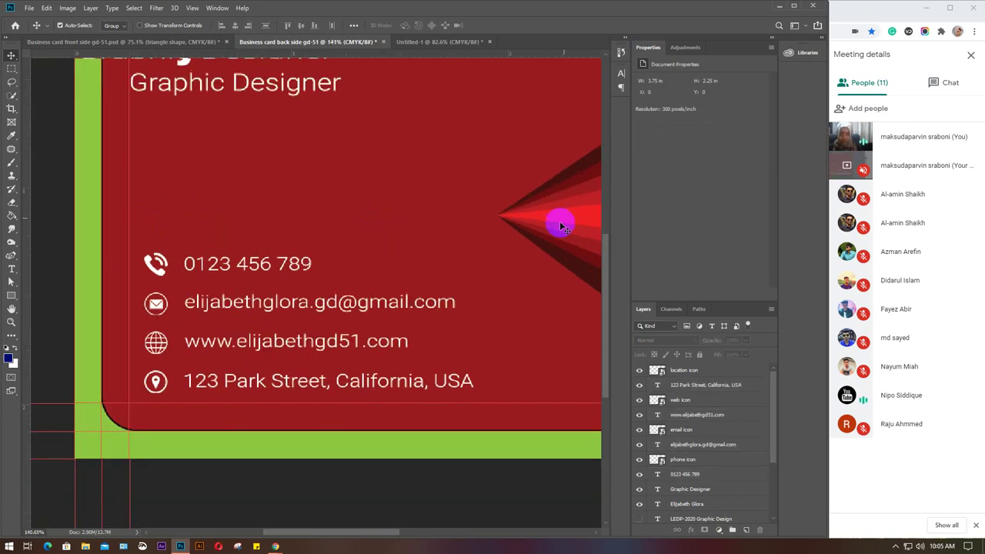
drag(513, 259, 500, 262)
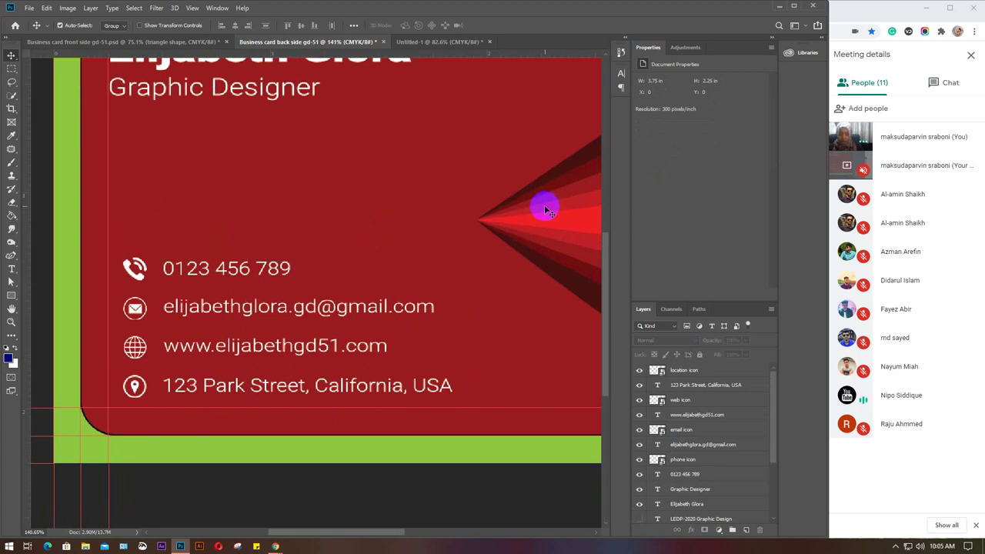
scroll(545, 211, down, 1)
scroll(545, 210, down, 1)
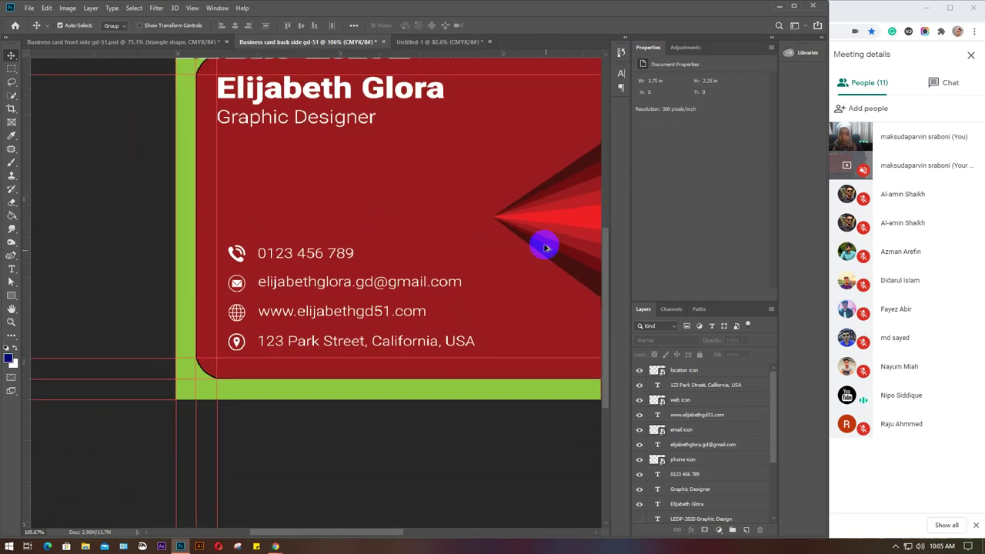
drag(545, 247, 411, 251)
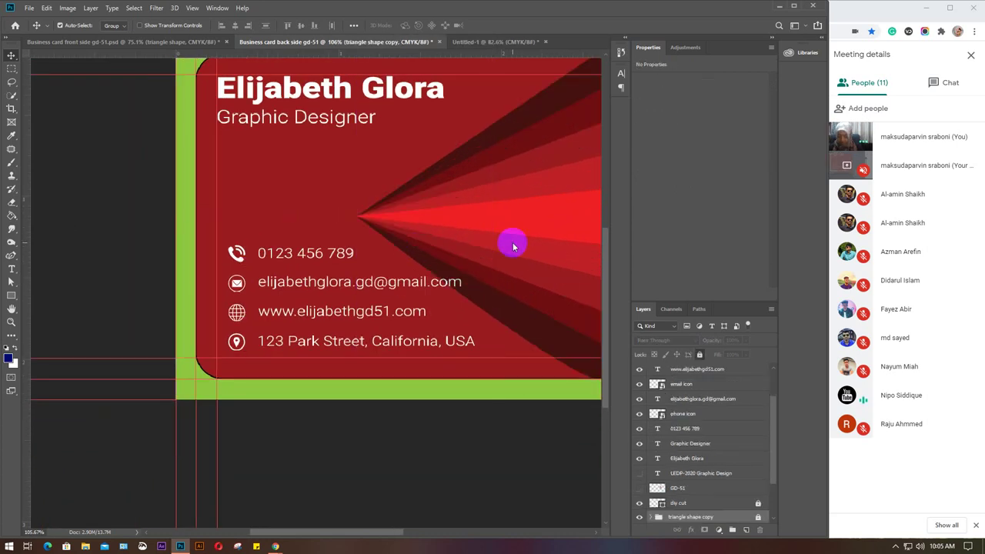
drag(514, 247, 512, 242)
key(ctrl+z)
key(ctrl+z)
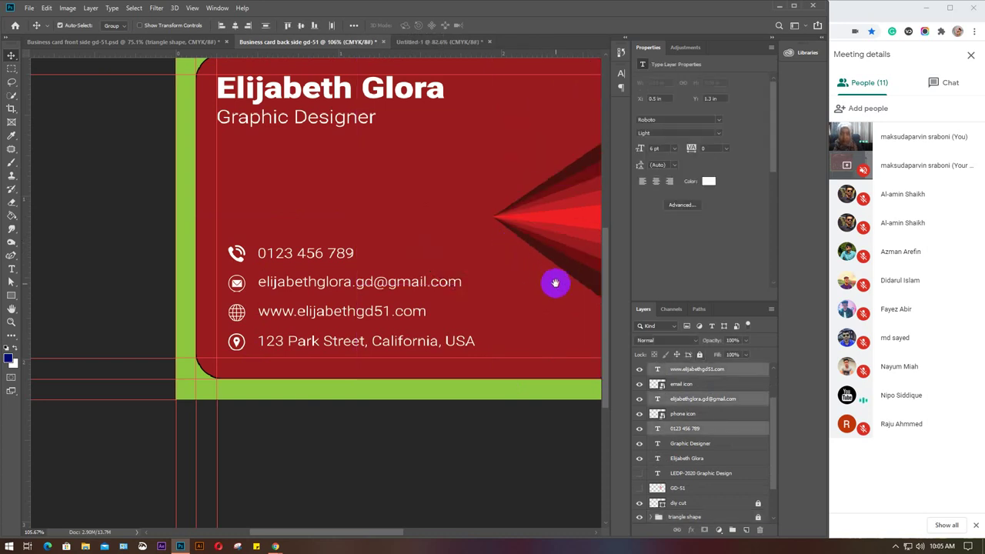
drag(555, 283, 345, 288)
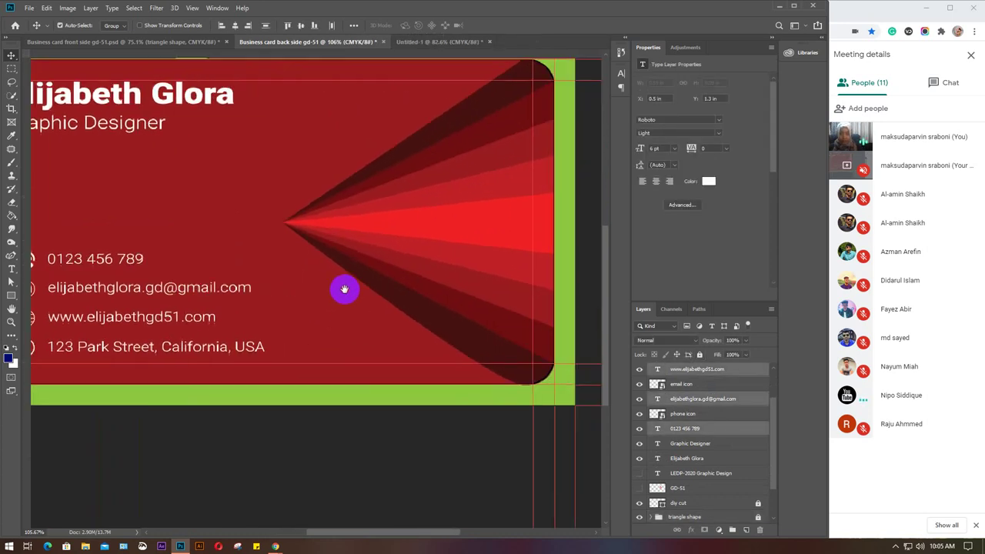
click(359, 449)
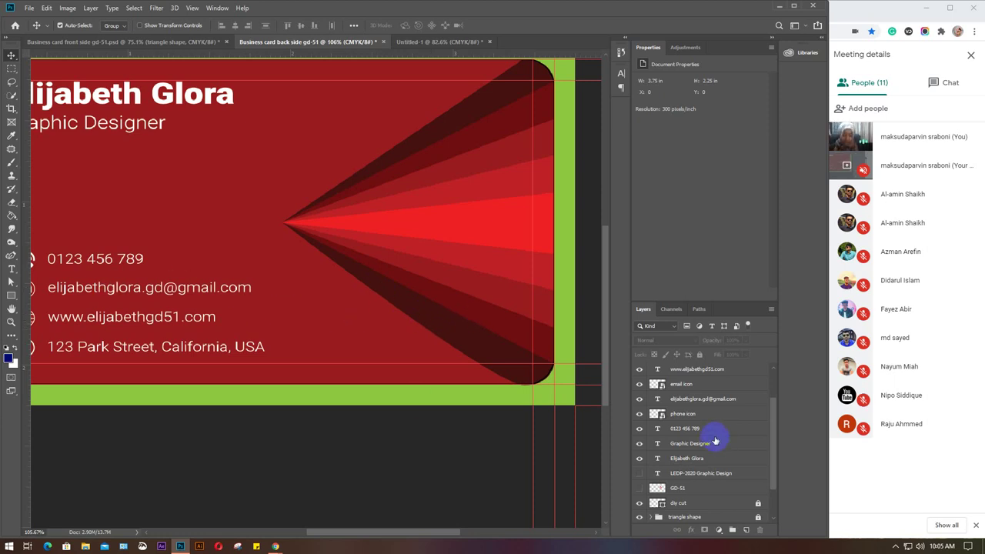
Group the name and Graphic Designer title layers as 'Name & Designation'.
click(696, 458)
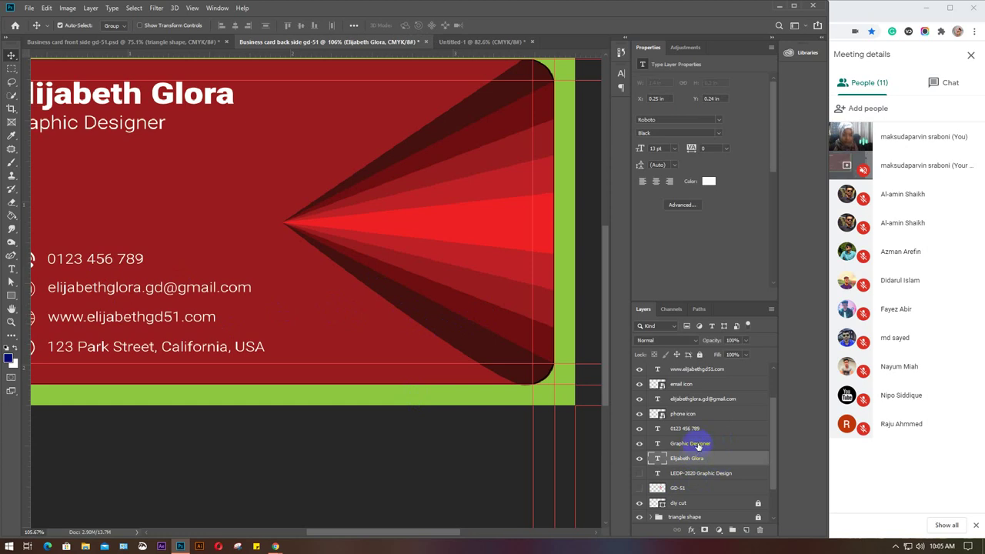
click(699, 445)
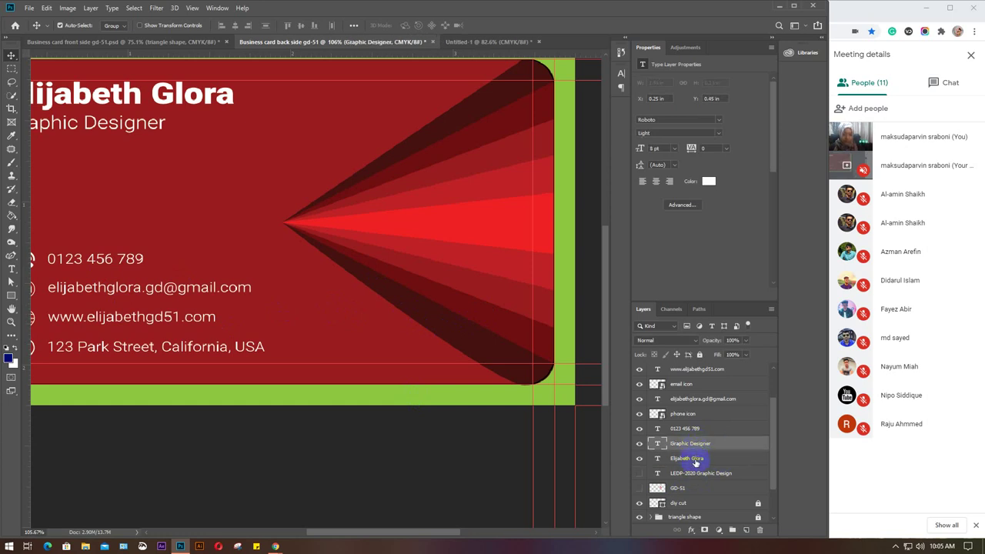
click(695, 459)
click(695, 445)
shift+click(697, 459)
key(ctrl+g)
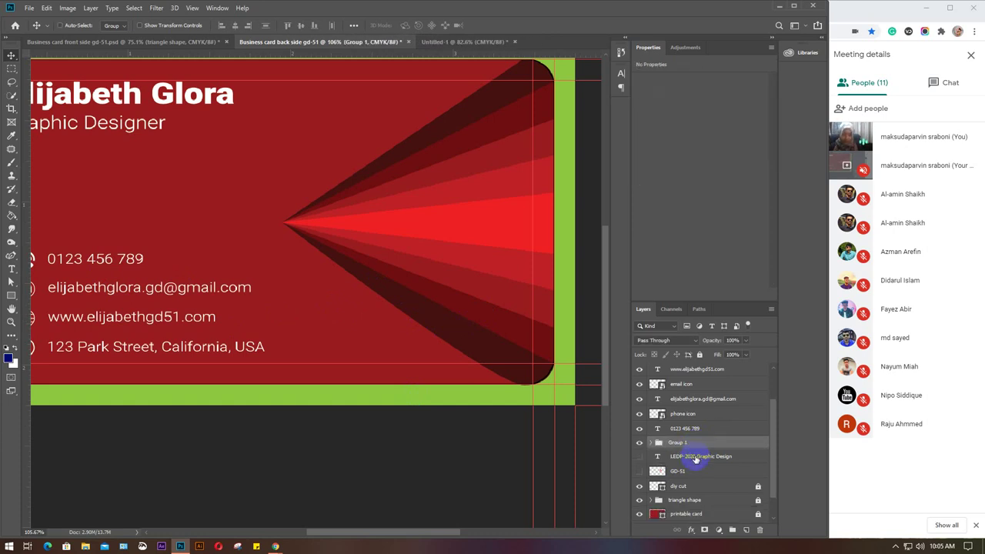
double_click(678, 444)
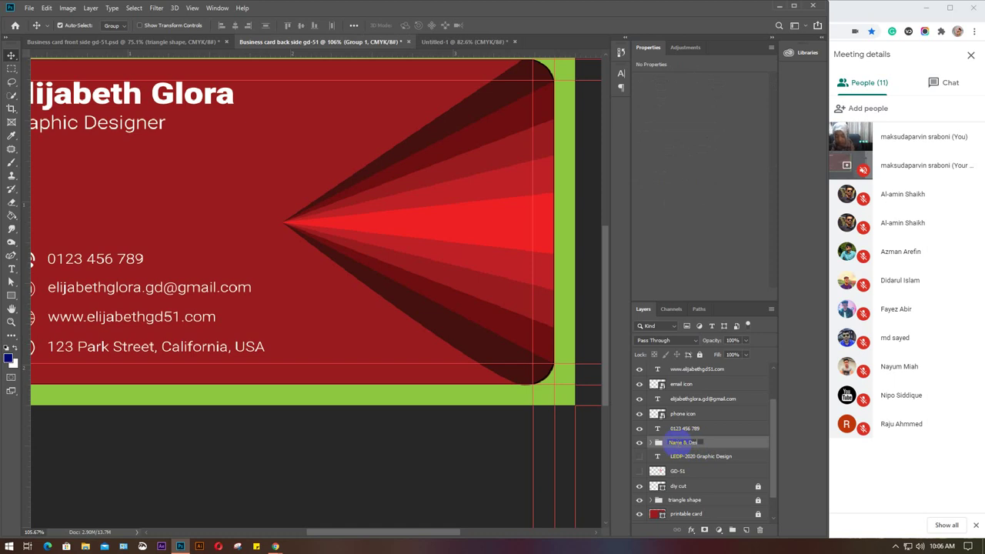
text(ation)
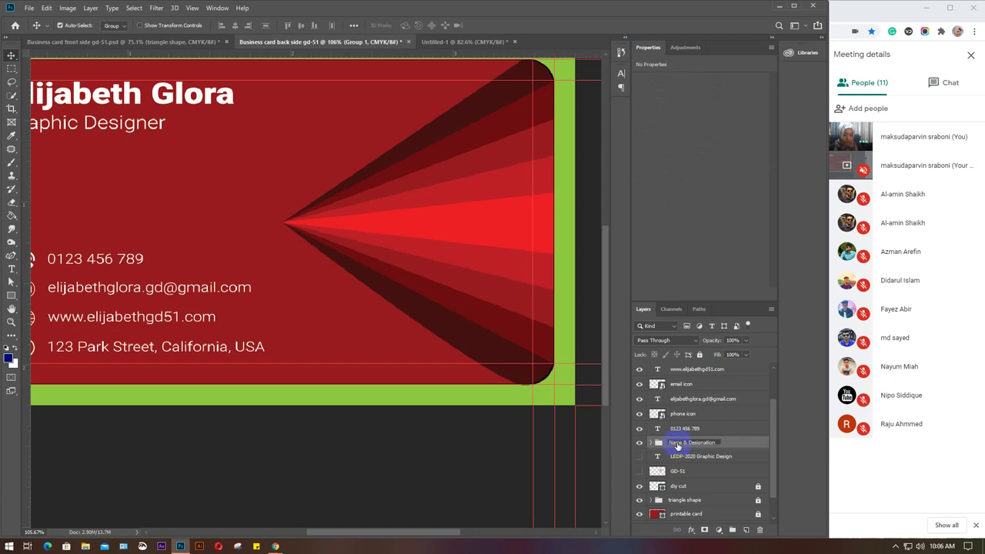
click(687, 430)
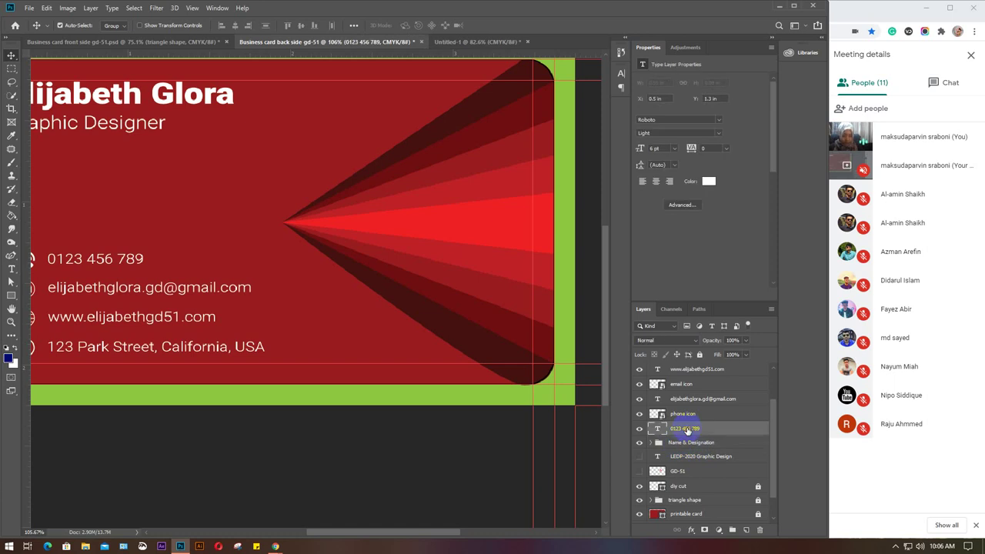
Group the phone number text layer together with the phone icon layer.
click(651, 444)
click(650, 443)
click(650, 444)
click(688, 430)
shift+click(689, 415)
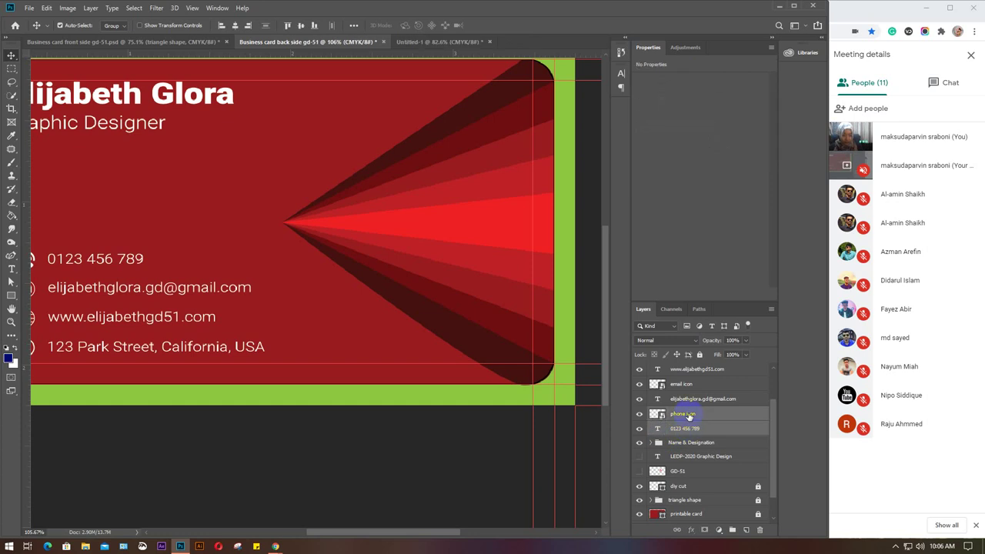
key(ctrl+g)
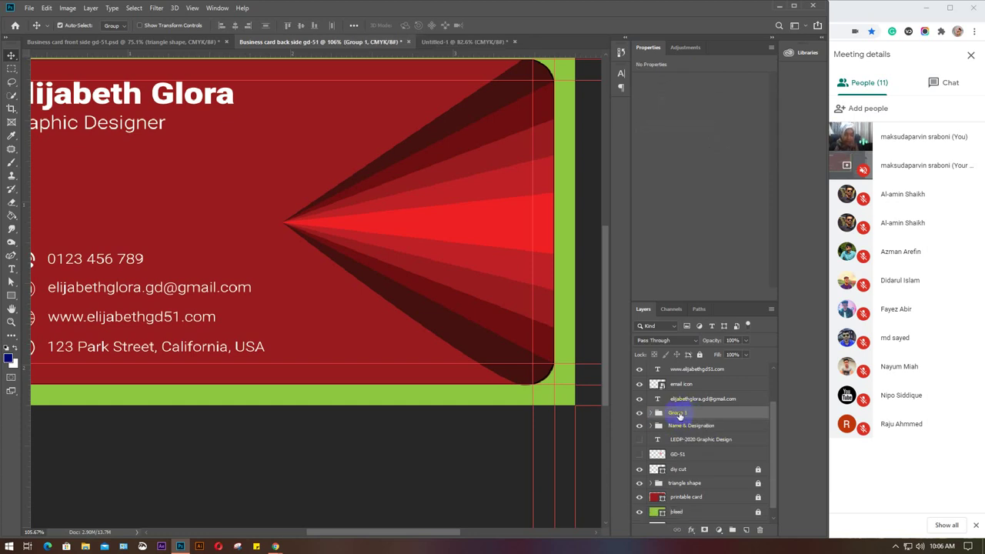
Rename the new phone group to 'phone info'.
double_click(679, 413)
text(phone)
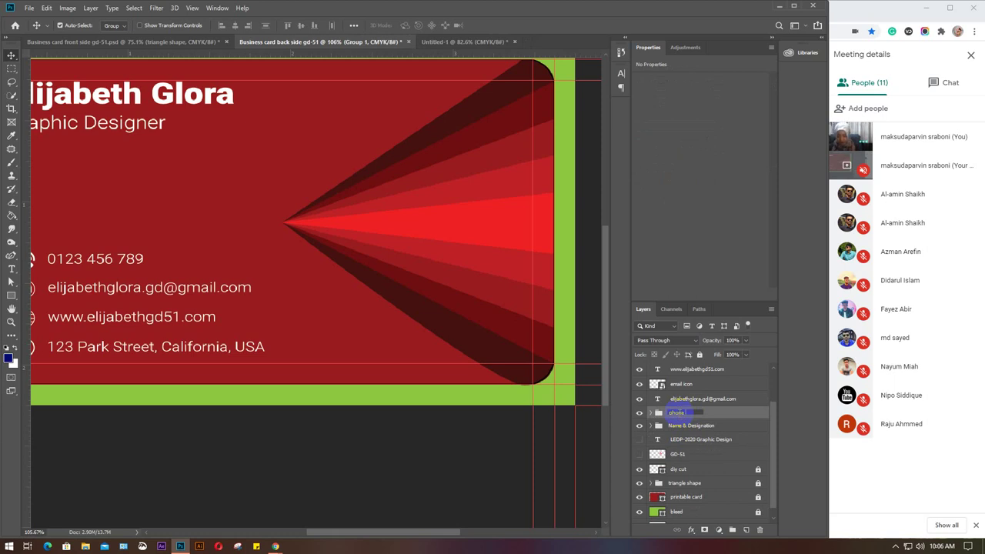
text(ic)
text(for)
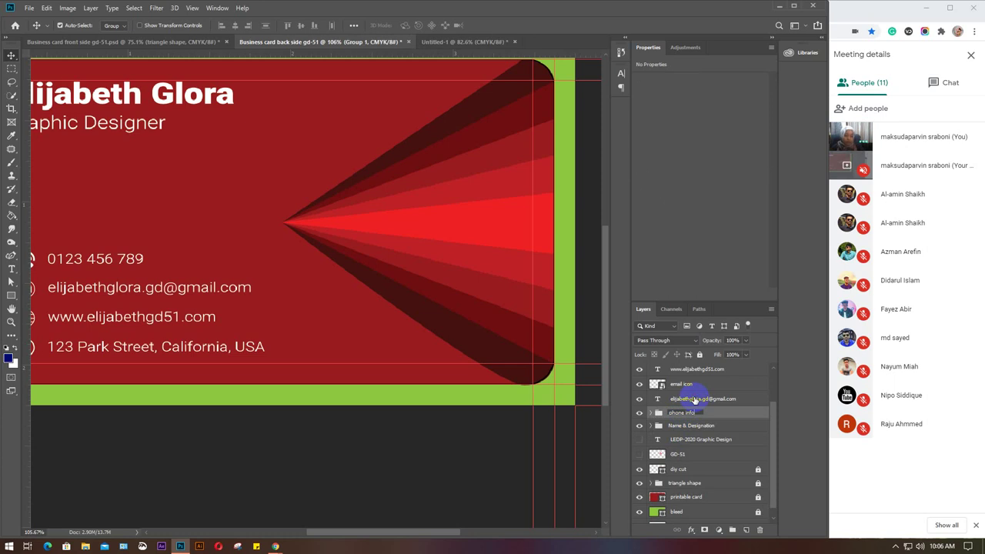
click(695, 402)
Group the email text and email icon as 'email info'.
click(695, 399)
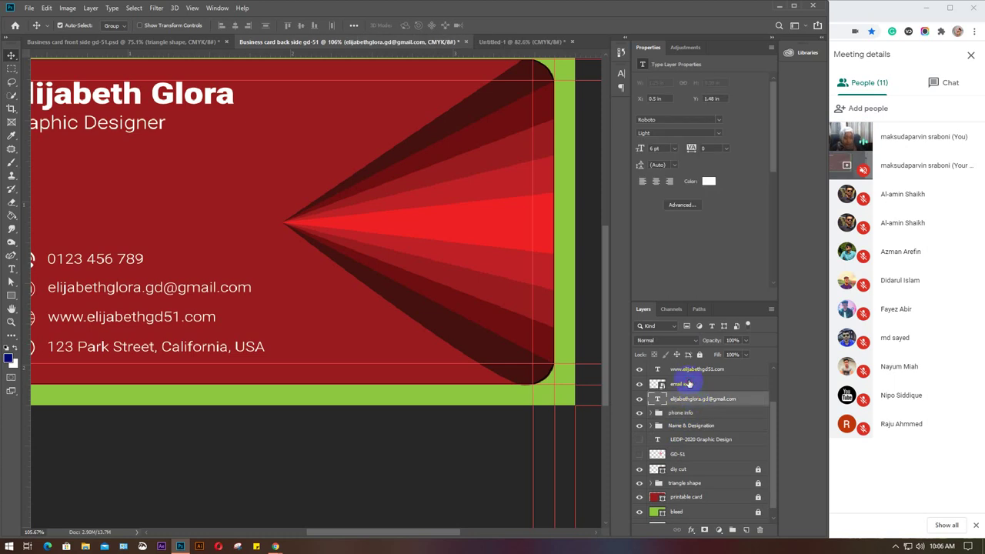
shift+click(689, 383)
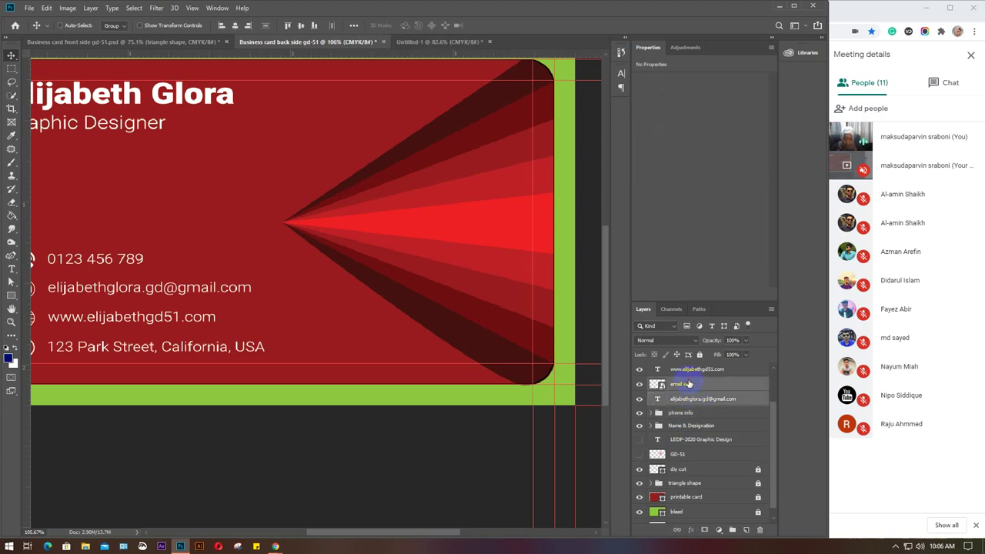
key(ctrl+g)
double_click(678, 390)
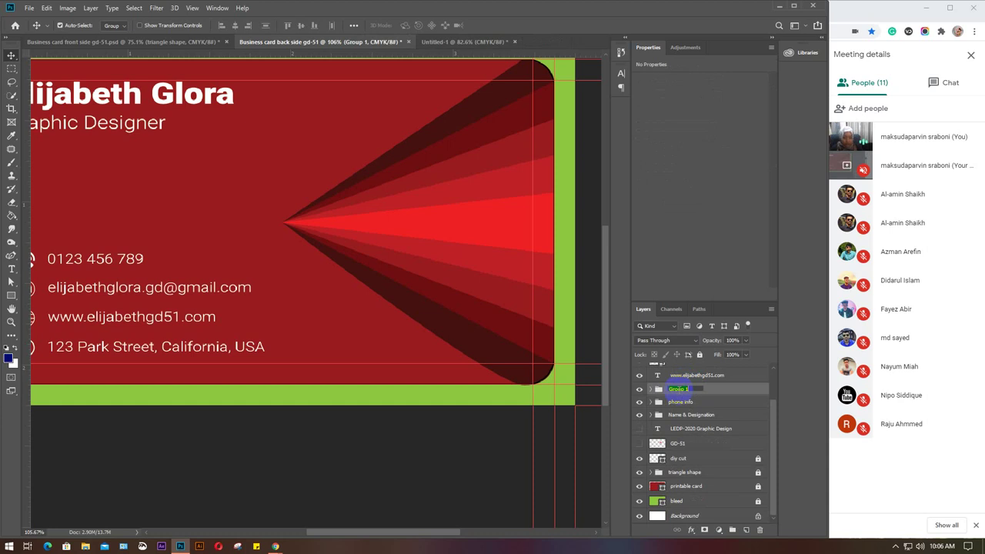
text(emai)
Group the website text and web icon as 'web info'.
scroll(721, 394, up, 3)
click(726, 417)
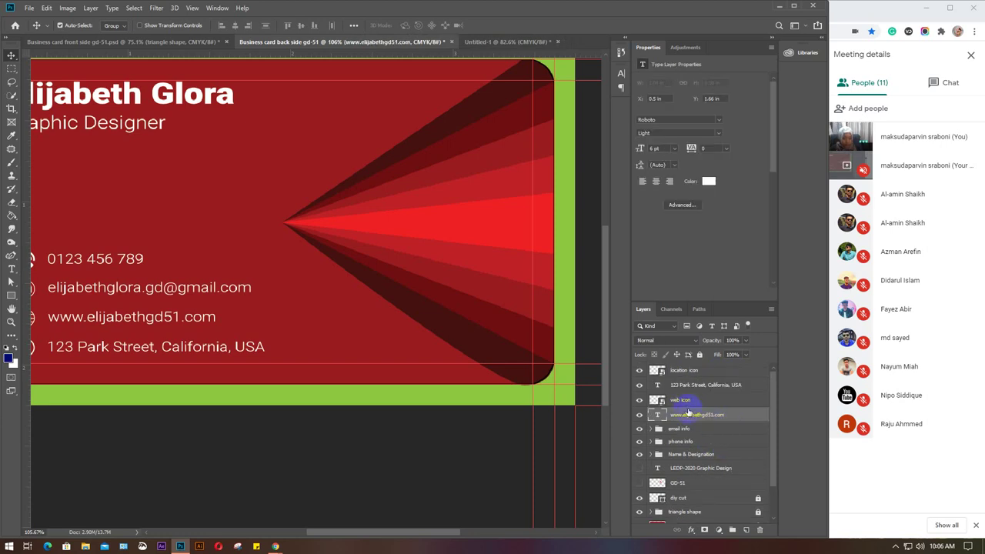
shift+click(682, 401)
key(ctrl+g)
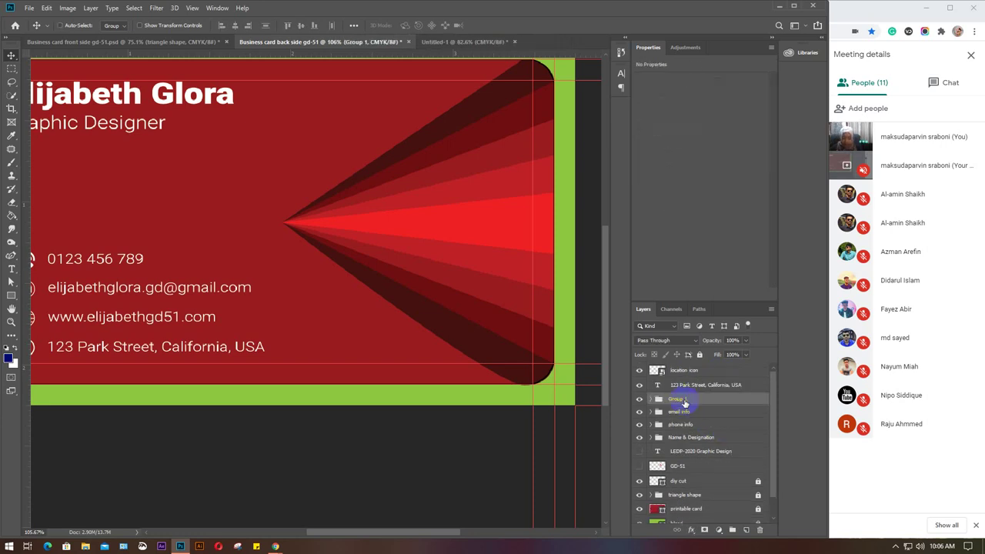
double_click(677, 399)
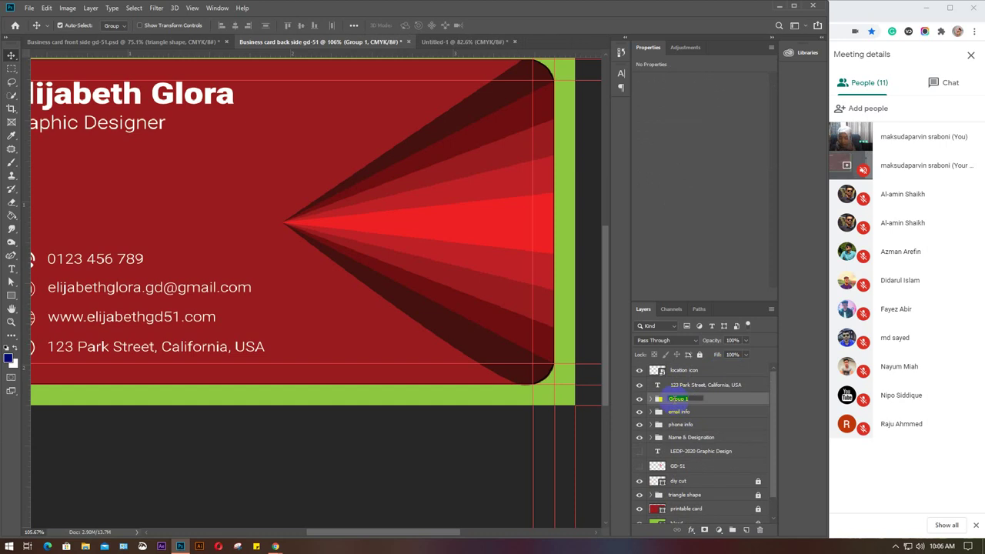
text(web info)
Group the address text and location icon as 'location info'.
click(698, 384)
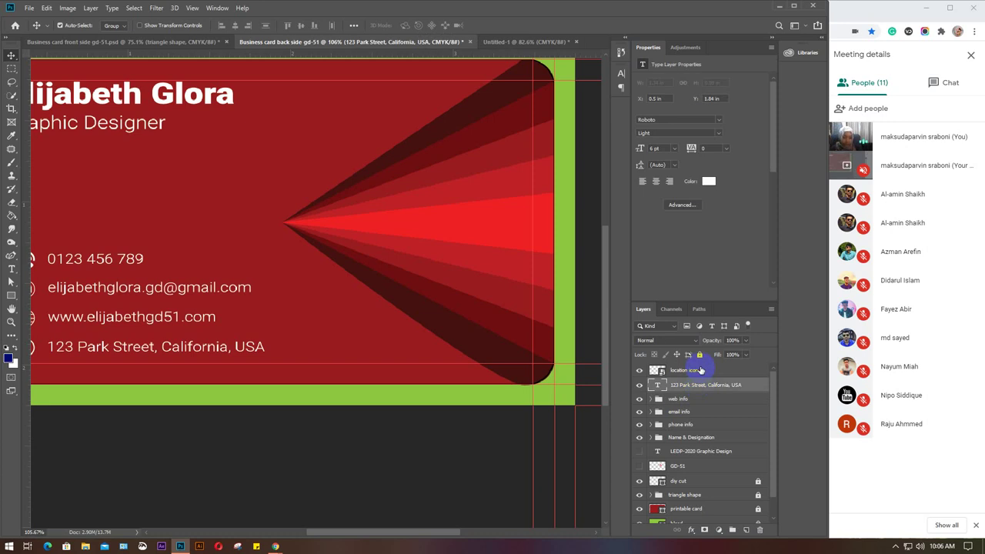
shift+click(701, 370)
key(ctrl+g)
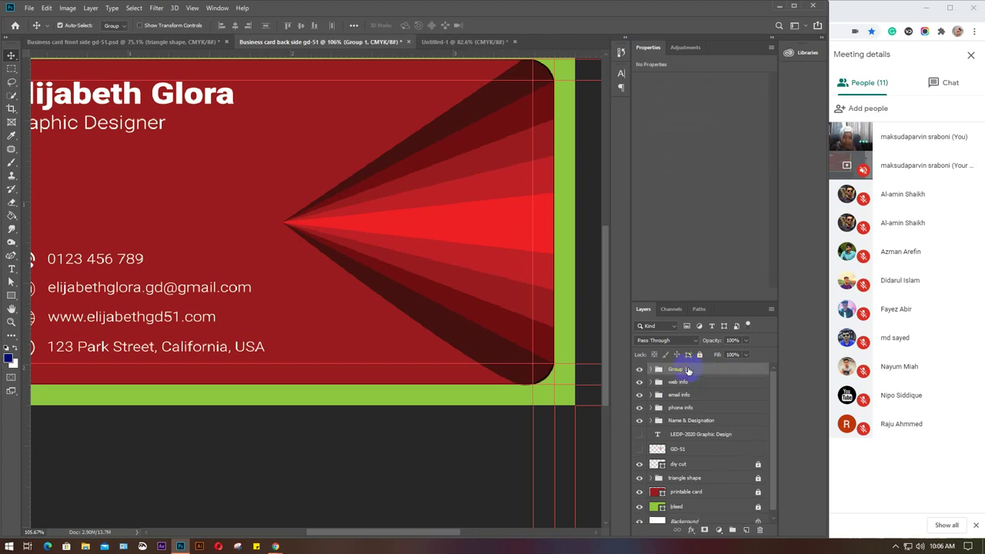
double_click(678, 369)
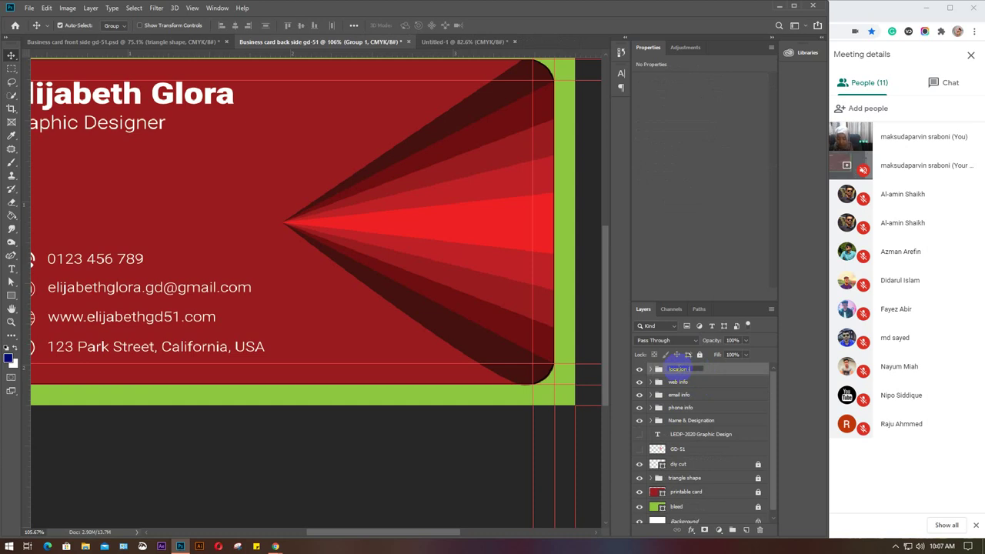
text(location info)
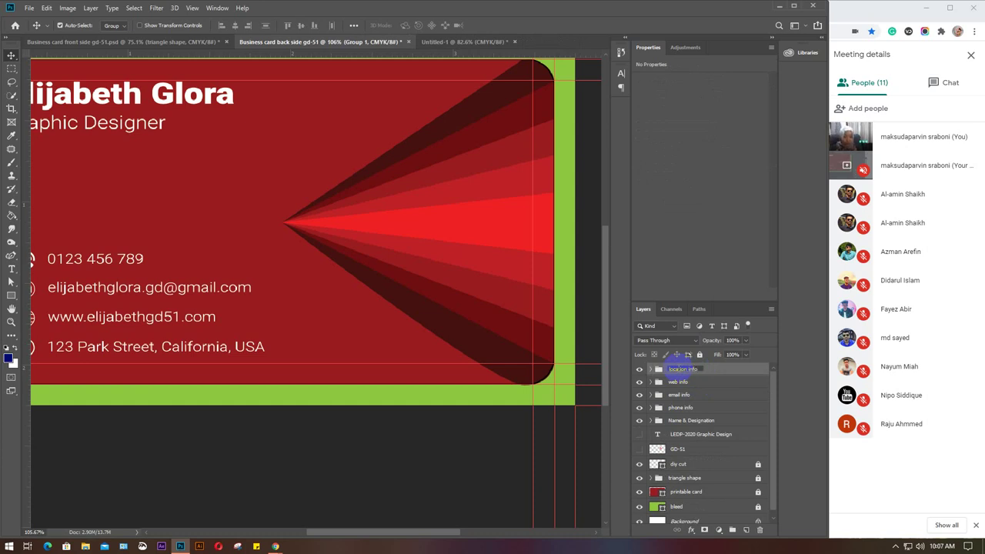
key(Return)
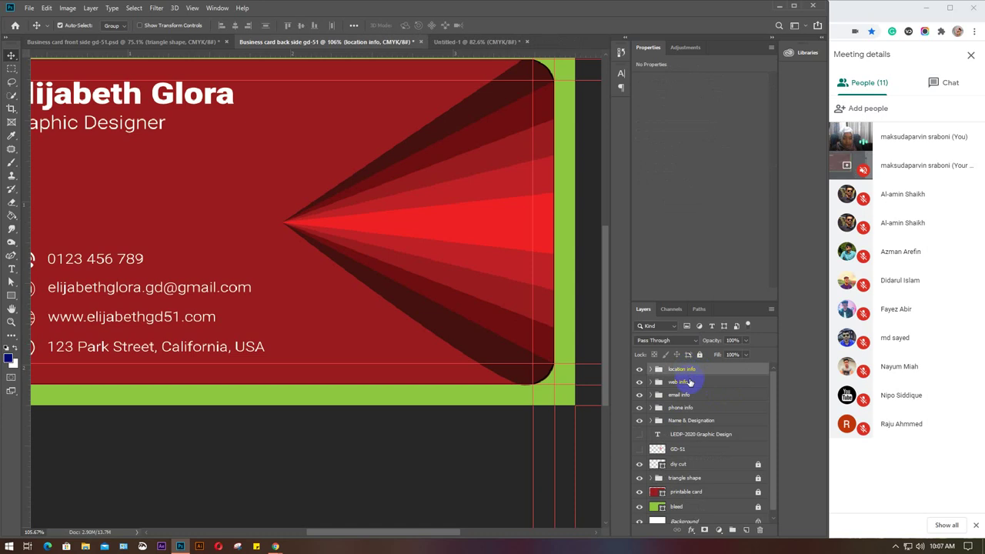
Nest the phone, email, web and location info groups inside one new group.
click(690, 383)
click(691, 396)
click(701, 409)
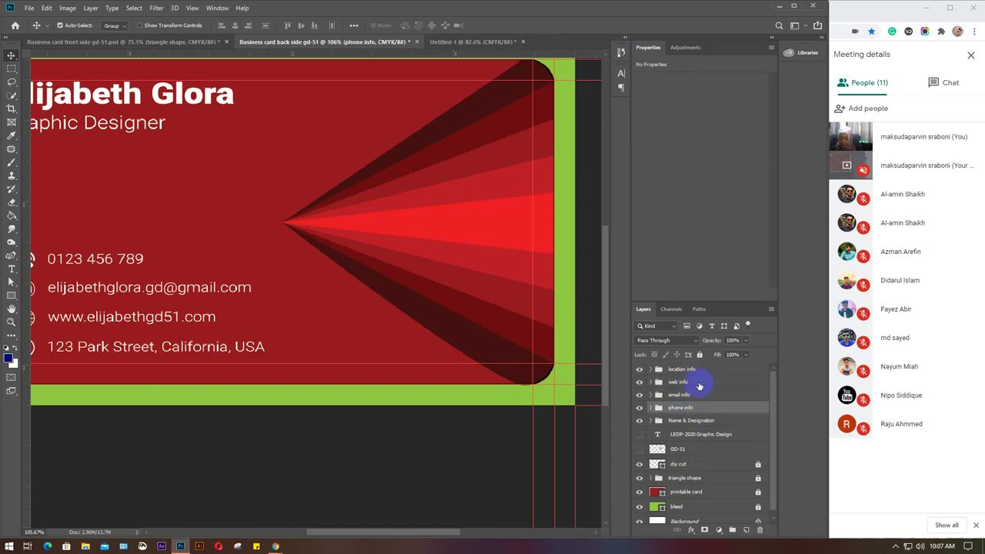
shift+click(702, 371)
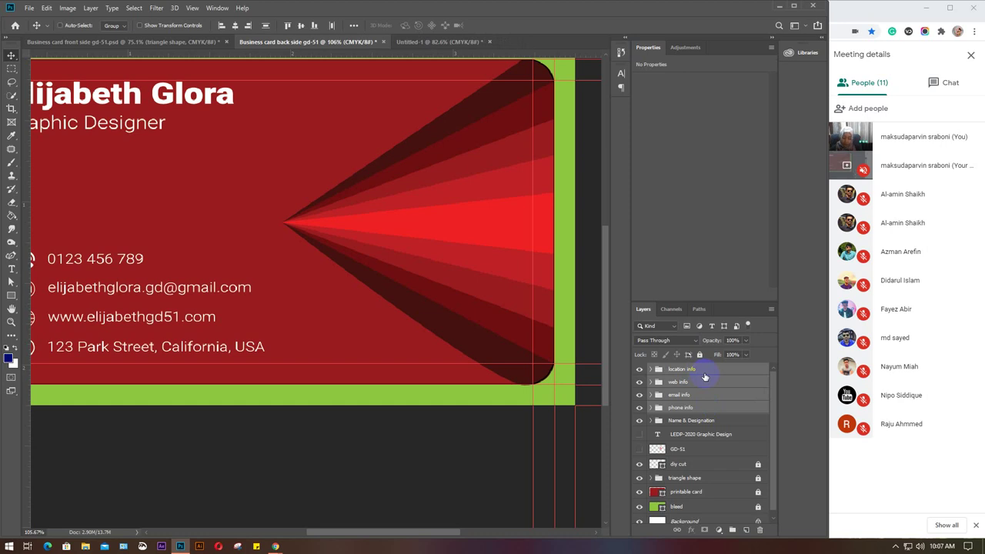
key(ctrl+g)
Name the combined group 'contact info' and group it with Name & Designation as 'info'.
double_click(678, 370)
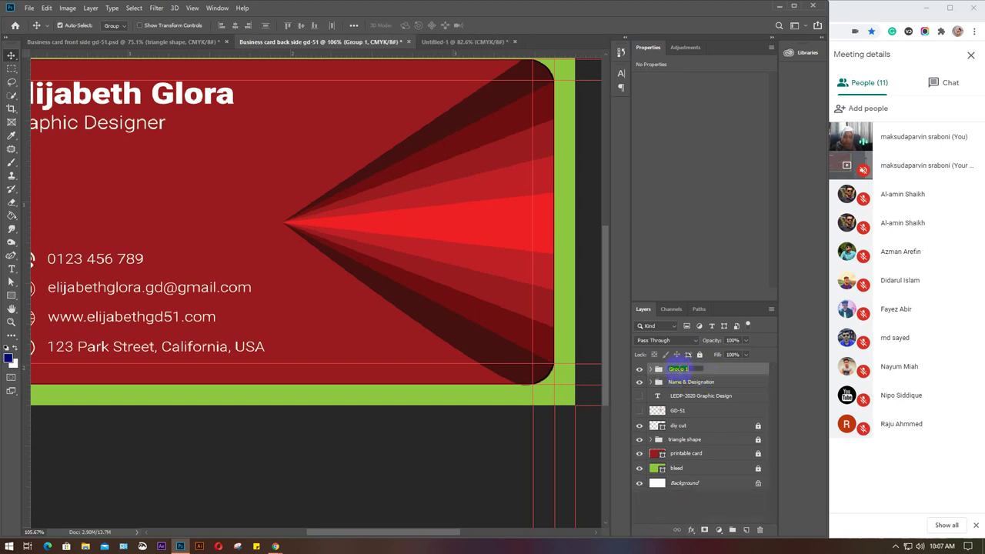
text(E)
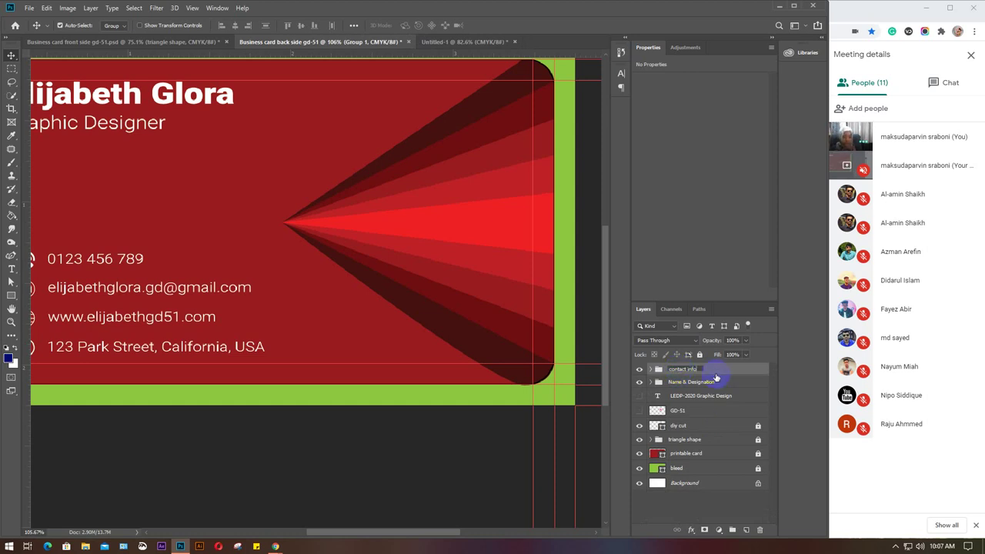
key(Return)
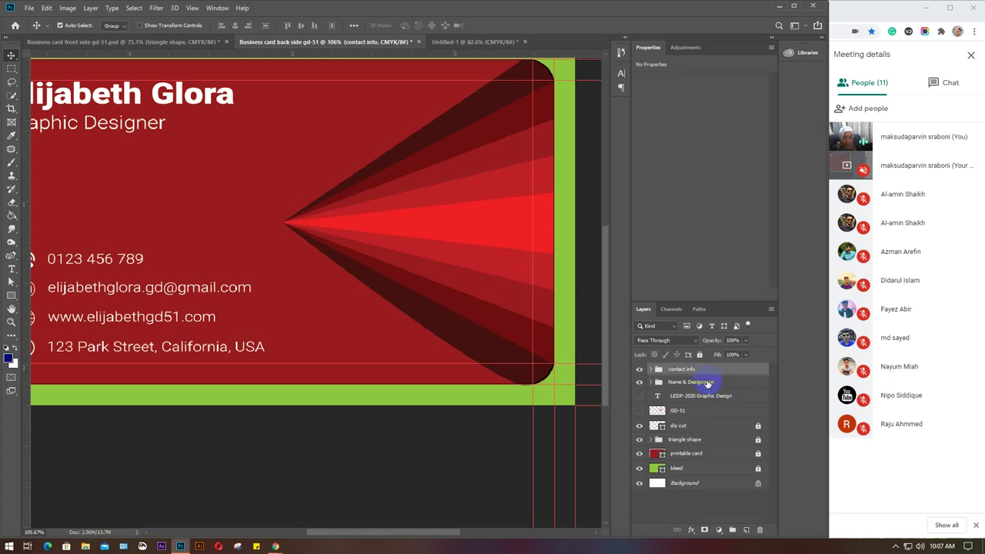
shift+click(708, 383)
key(ctrl+g)
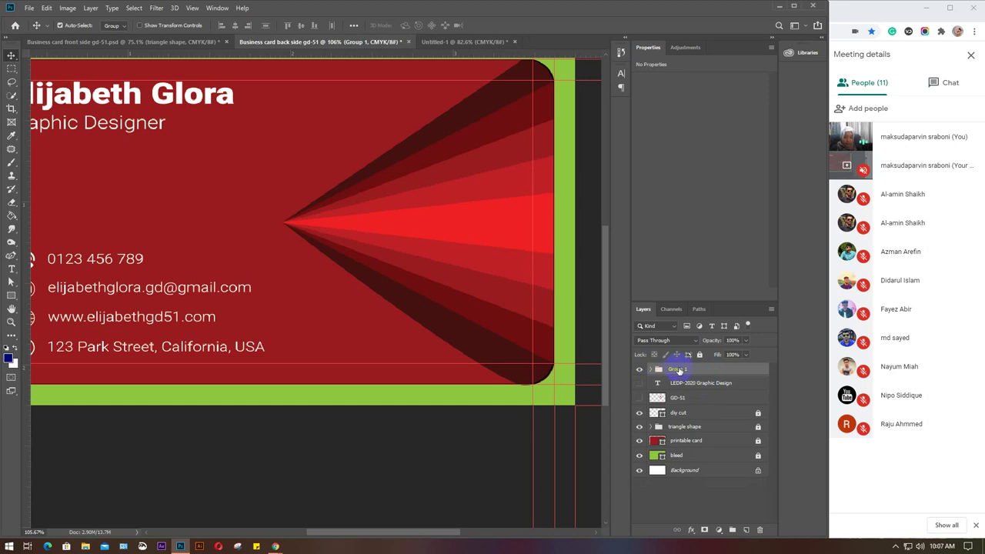
double_click(679, 370)
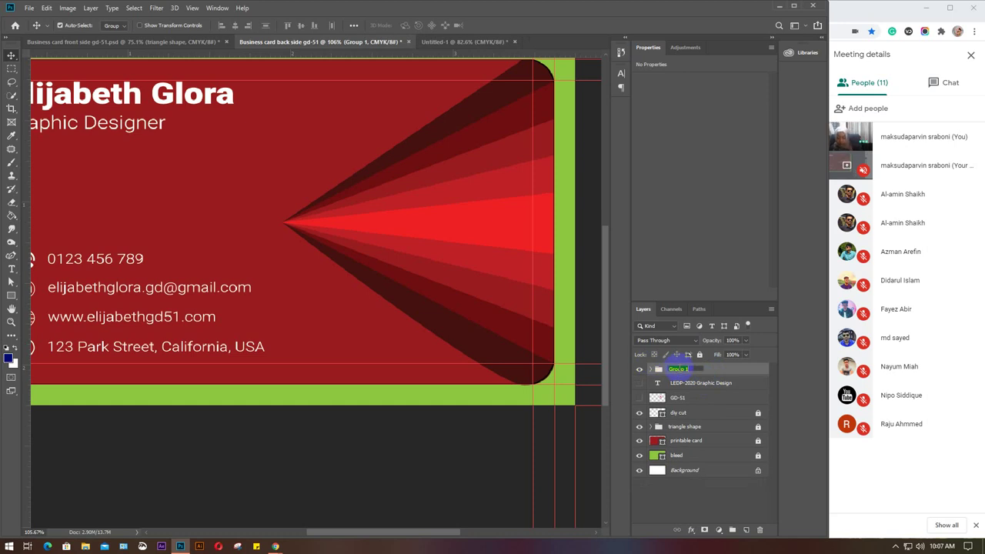
key(BackSpace)
key(Return)
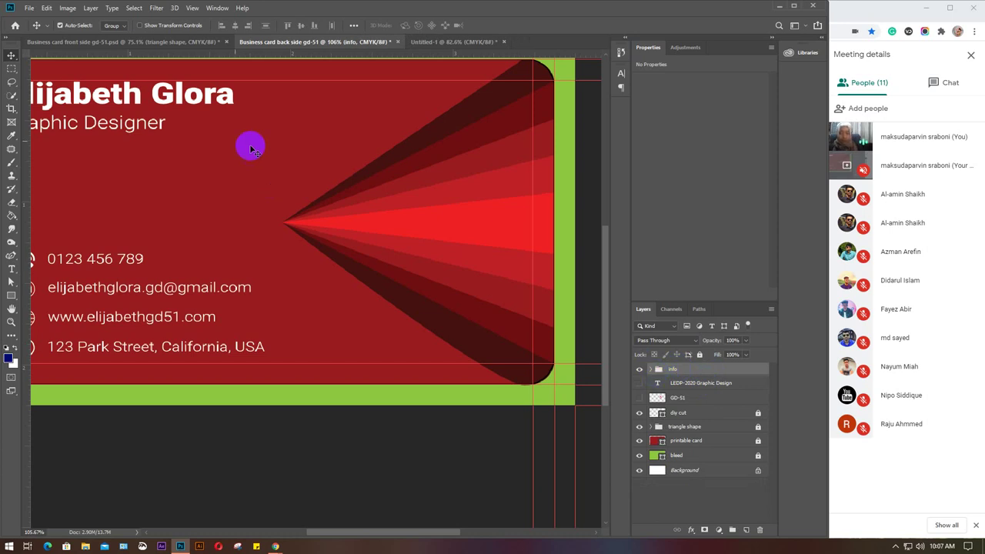
Try shifting the info group slightly on the canvas, then undo the move.
drag(184, 218, 246, 242)
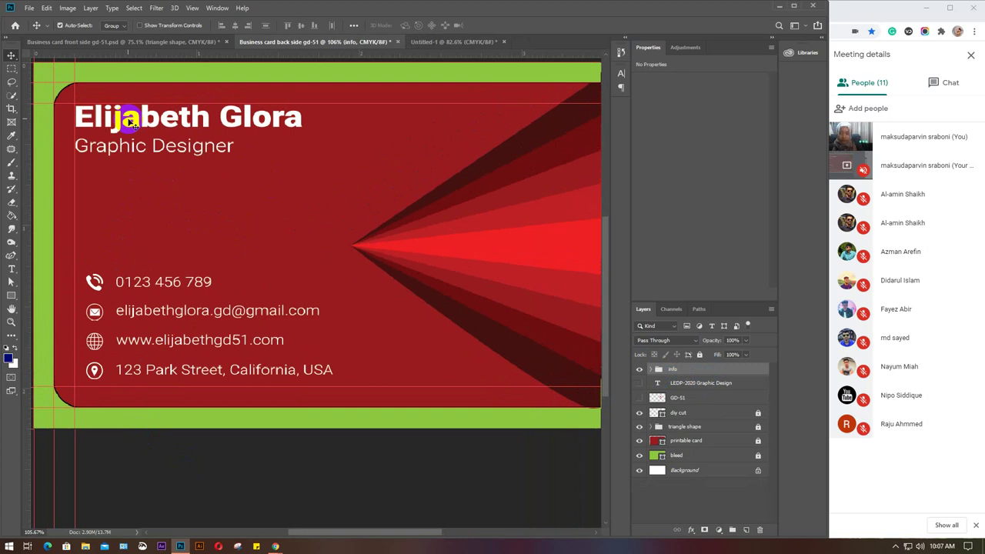
drag(131, 121, 136, 123)
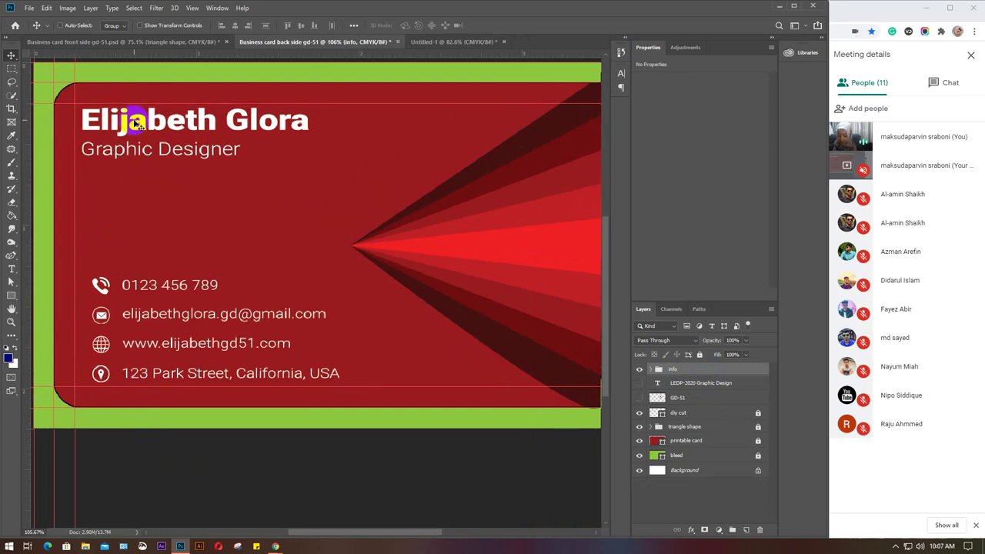
key(ctrl+z)
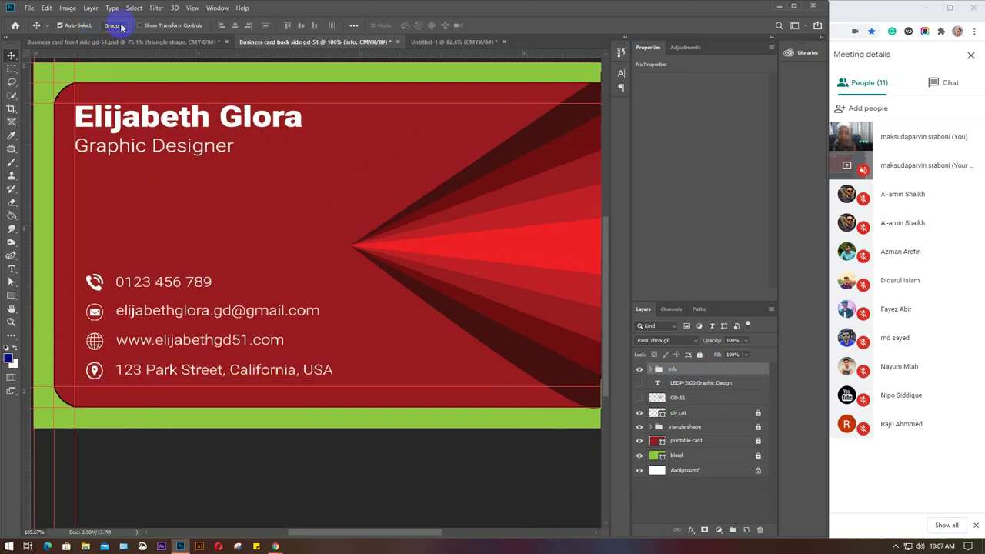
click(121, 27)
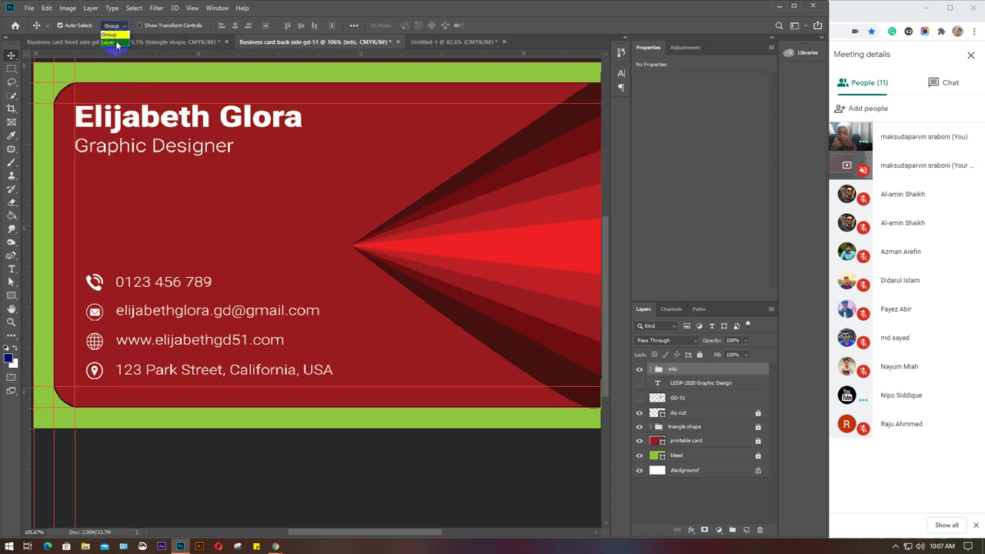
With Auto-Select set to Layer, shift the name and Graphic Designer title slightly right and down.
click(115, 45)
click(134, 121)
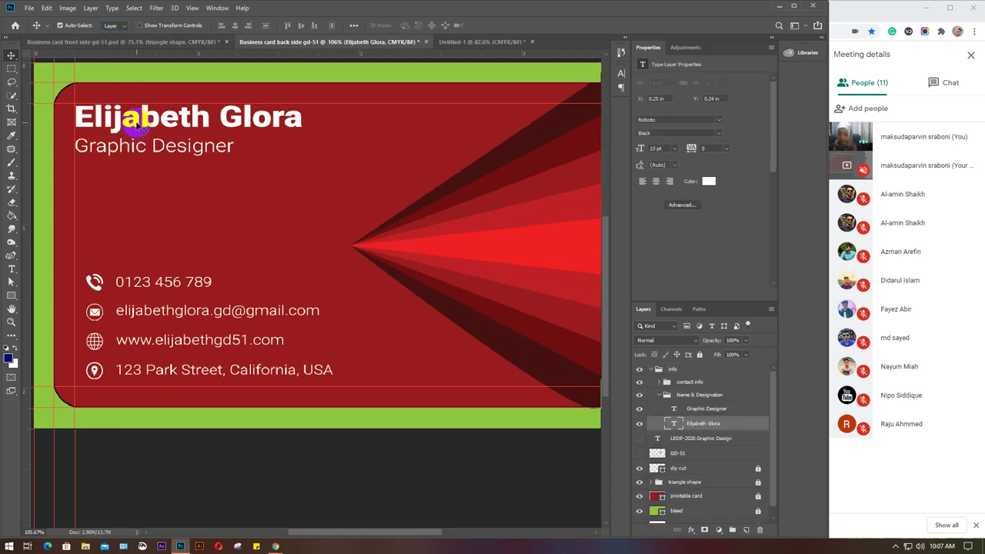
shift+click(134, 146)
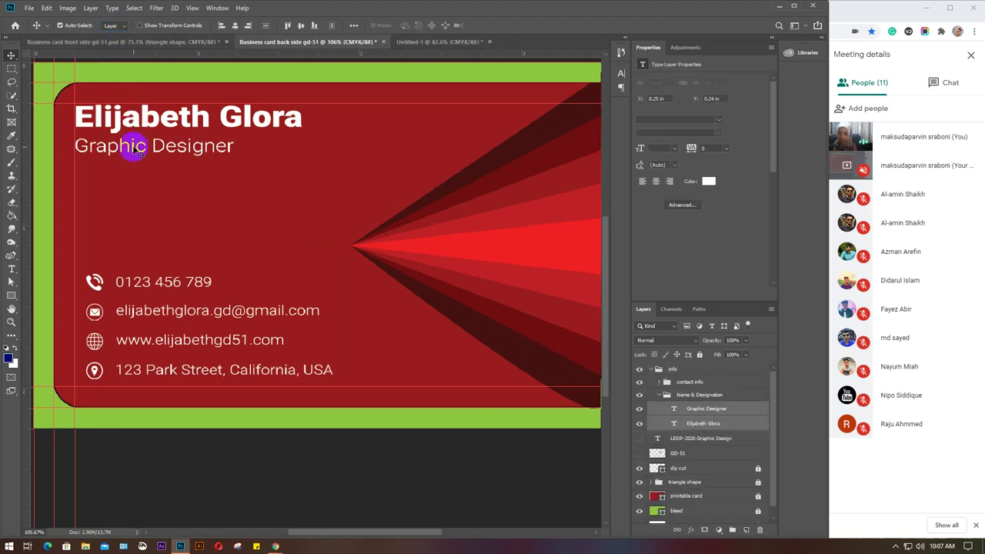
drag(135, 147, 140, 151)
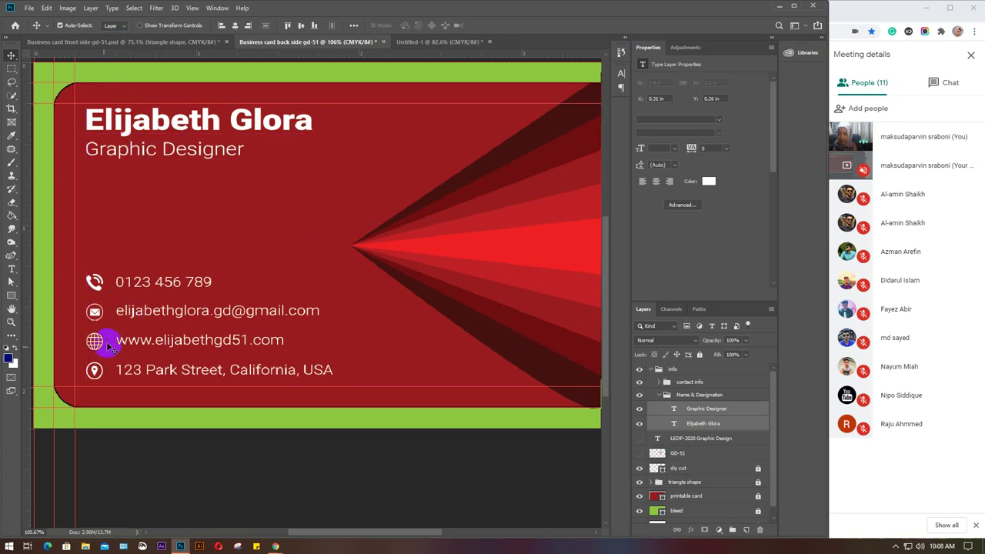
click(152, 136)
key(Down)
key(Down)
key(Down)
key(Down)
key(Down)
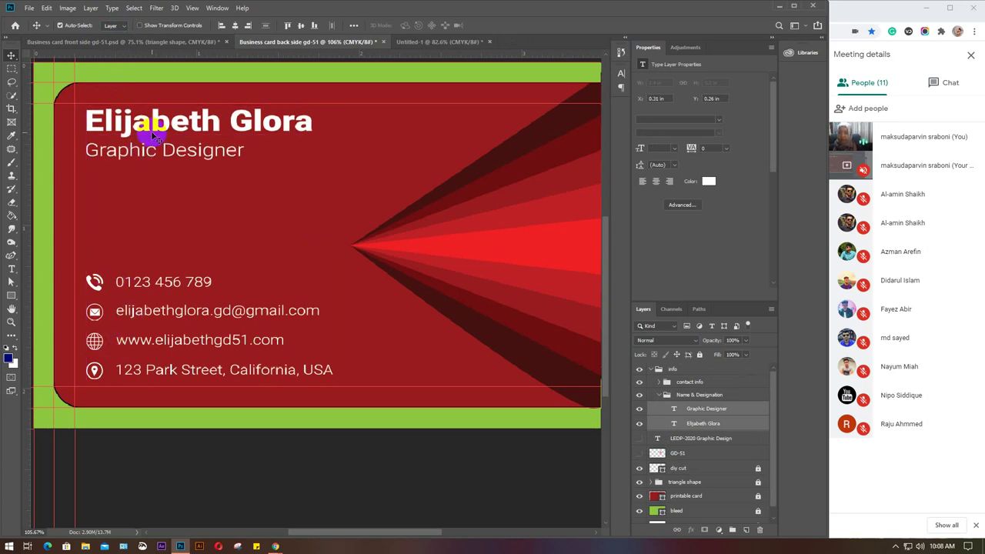
key(Down)
key(Down)
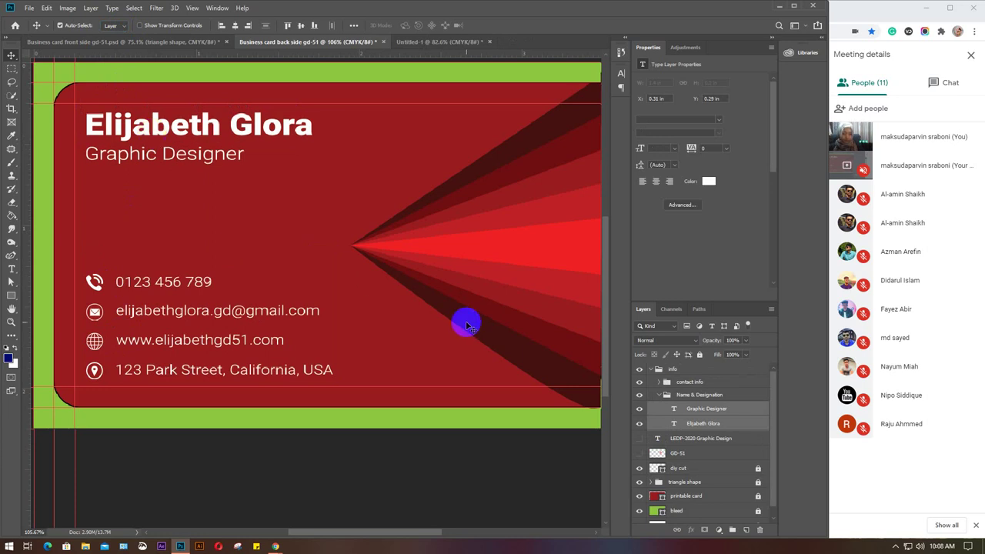
click(660, 396)
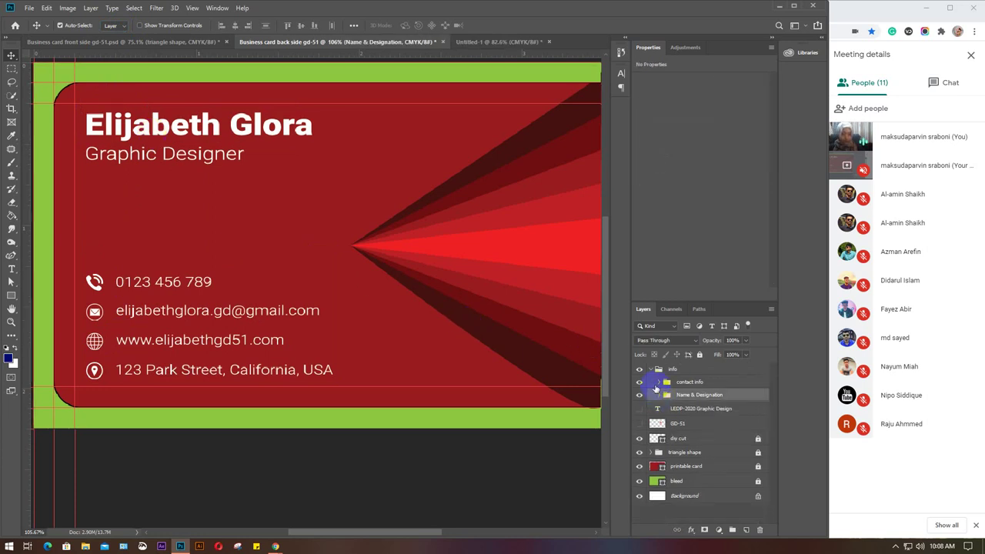
click(651, 369)
key(ctrl+0)
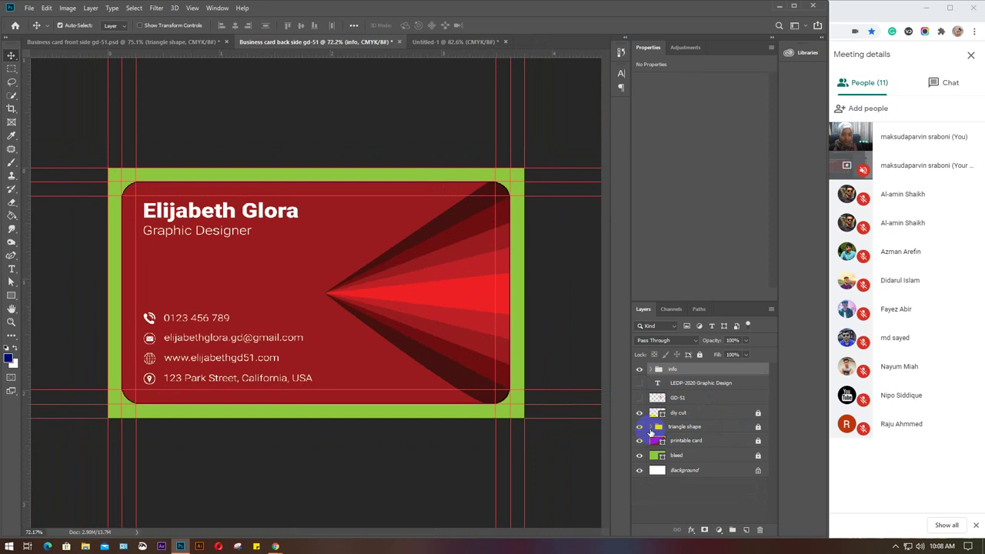
click(701, 389)
key(Delete)
key(Delete)
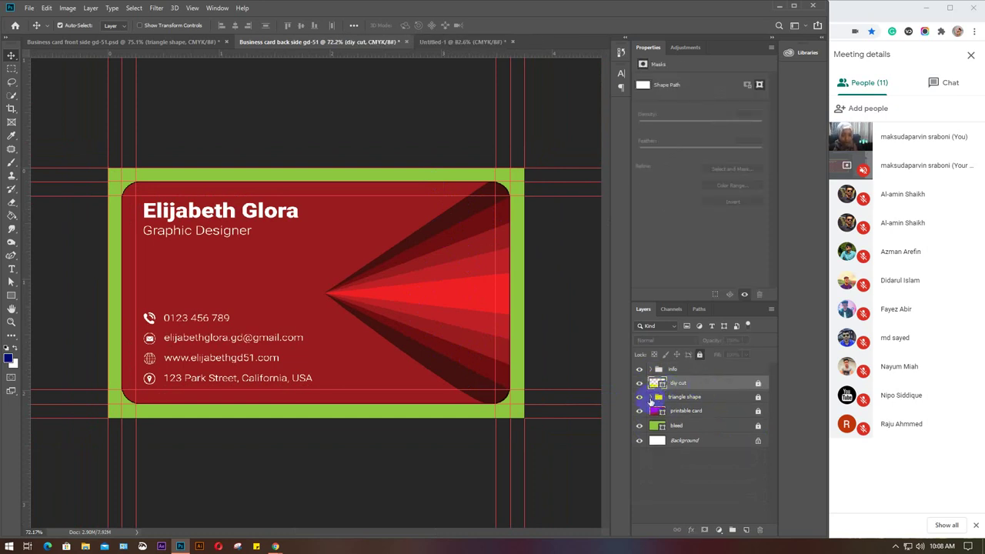
drag(655, 396, 707, 379)
click(651, 382)
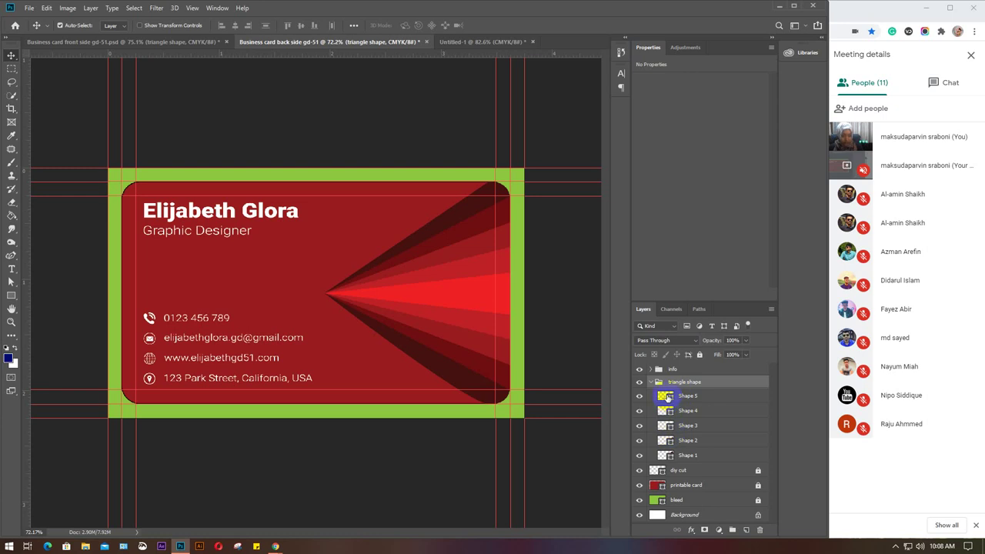
click(667, 396)
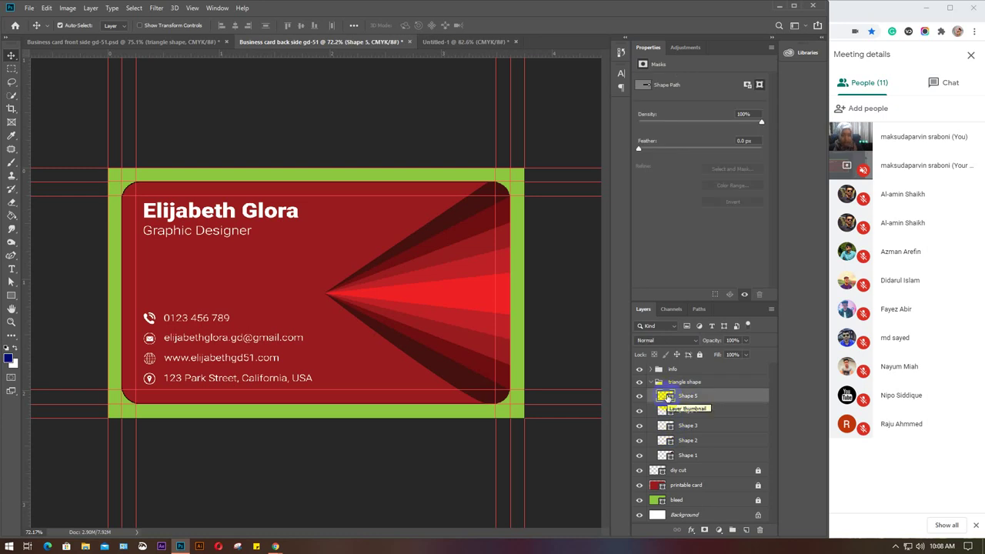
double_click(666, 456)
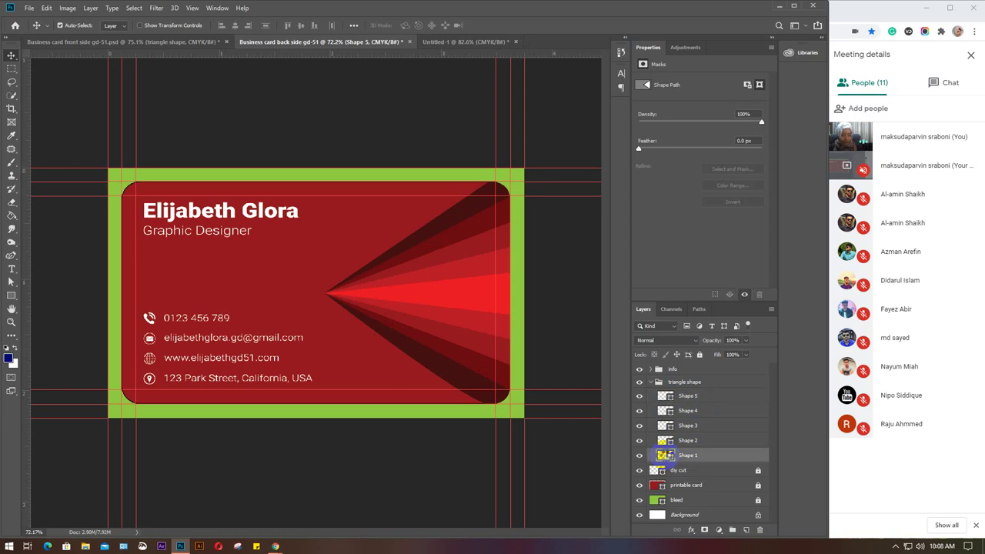
drag(618, 189, 576, 158)
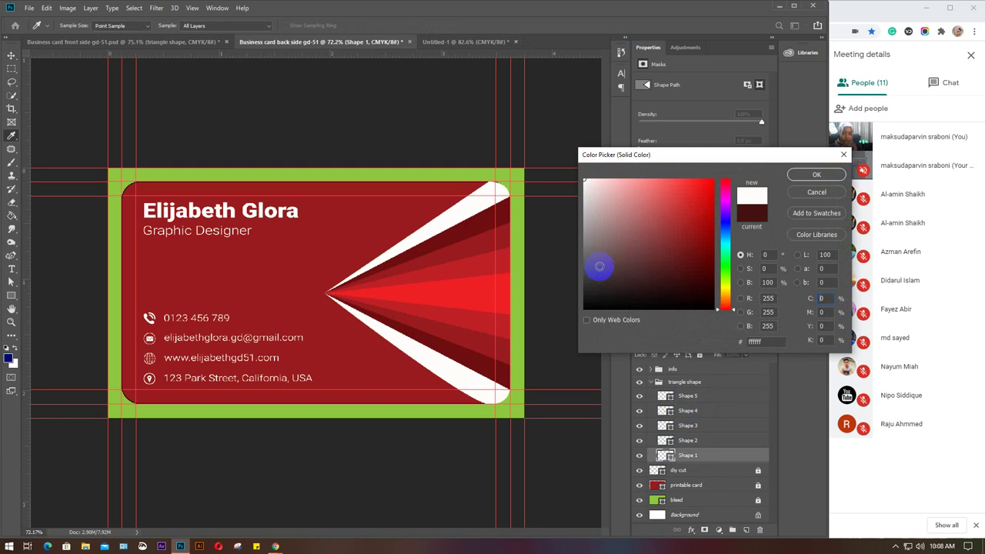
key(v)
click(812, 193)
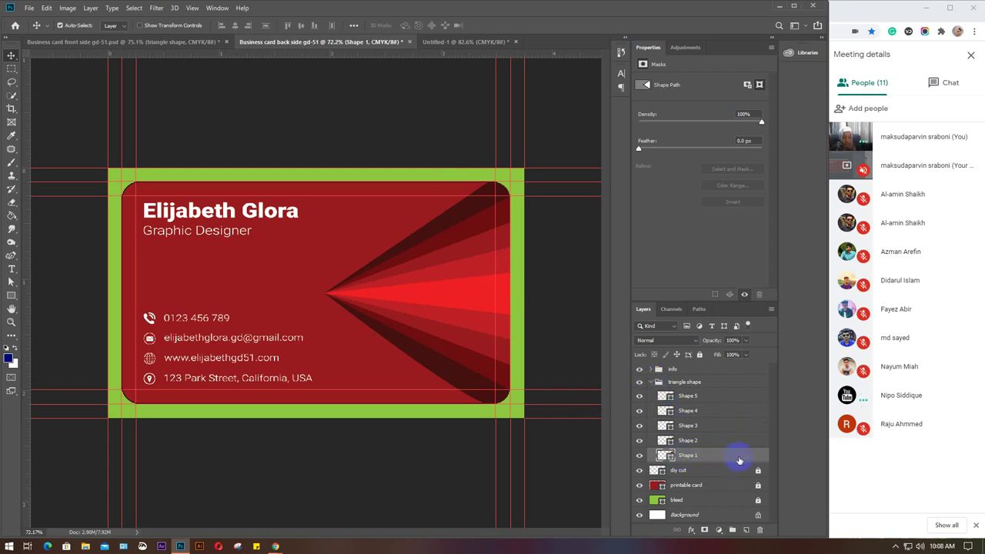
key(h)
double_click(739, 460)
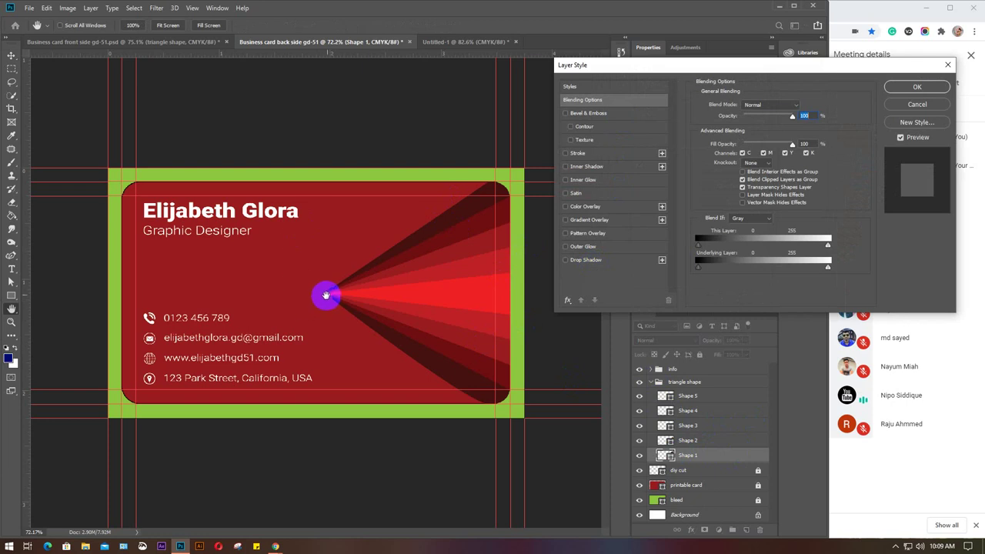
drag(325, 291, 326, 294)
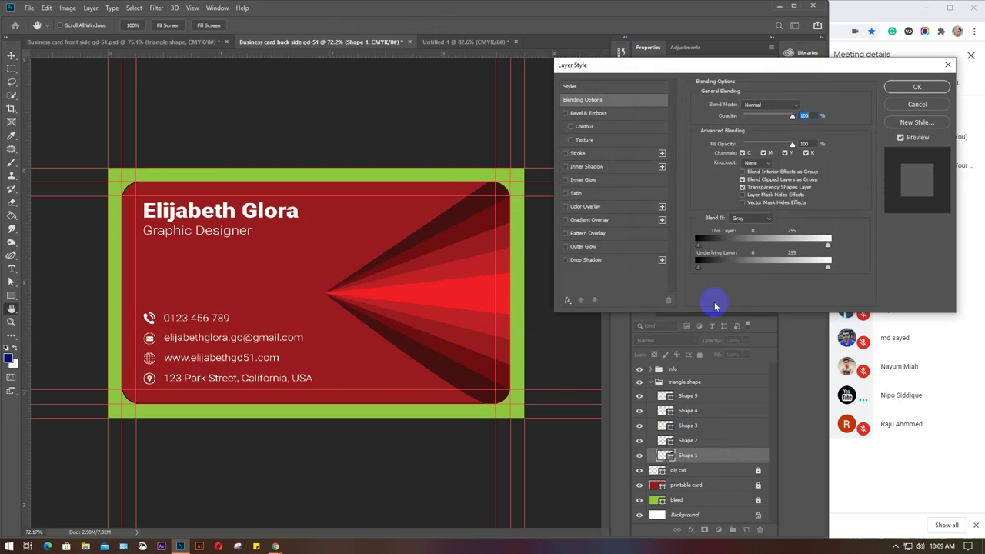
click(916, 87)
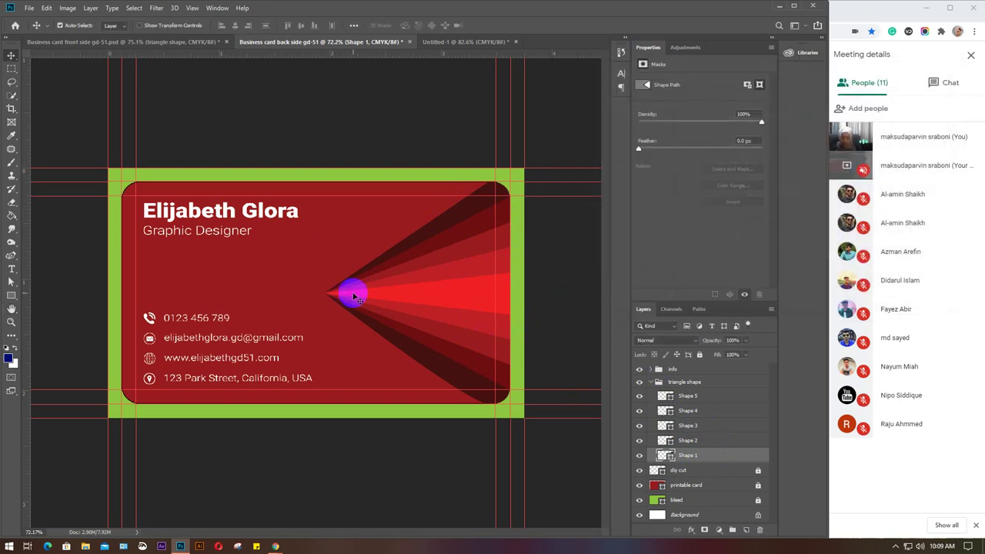
Draw a small test ellipse at the tip of the triangles with the Ellipse Tool.
scroll(349, 296, up, 4)
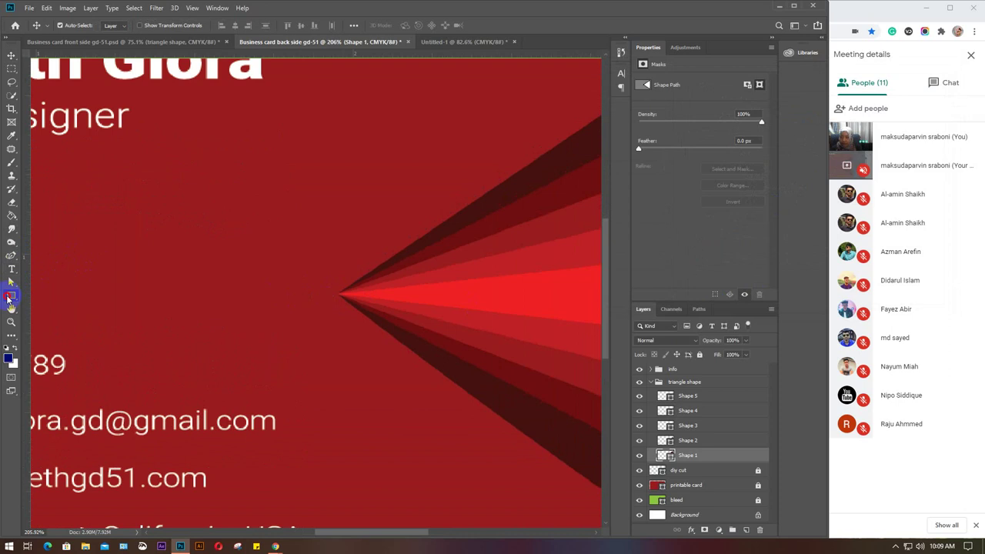
click(10, 297)
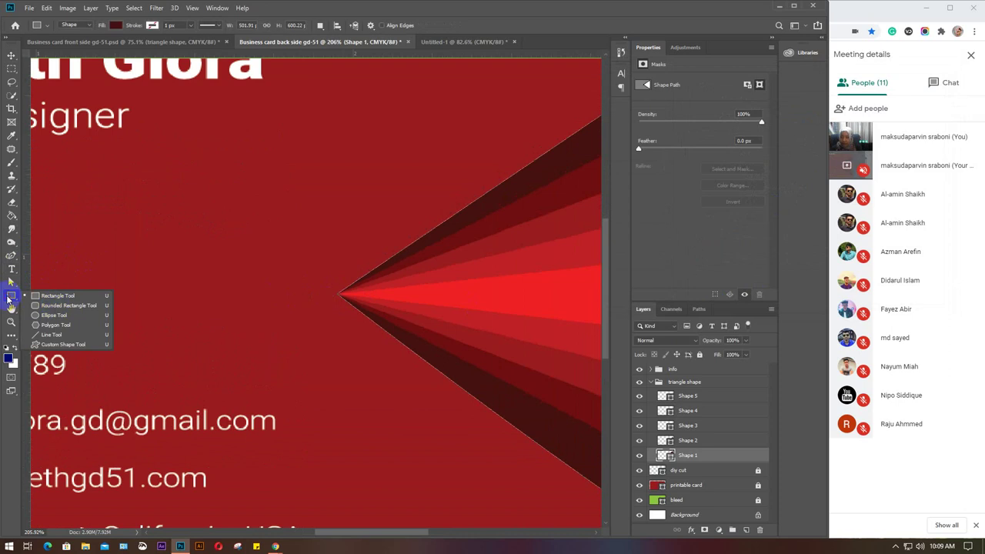
click(56, 321)
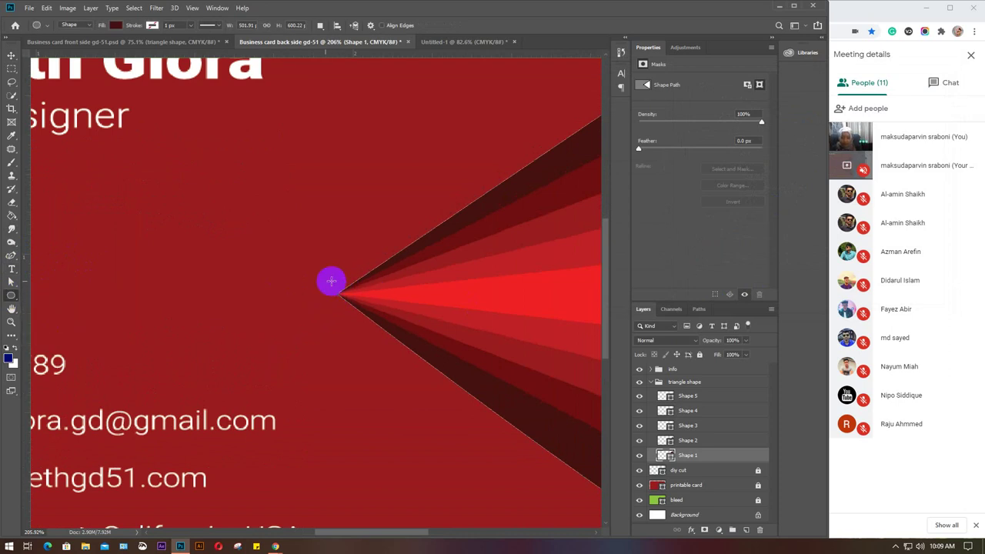
drag(304, 274, 342, 309)
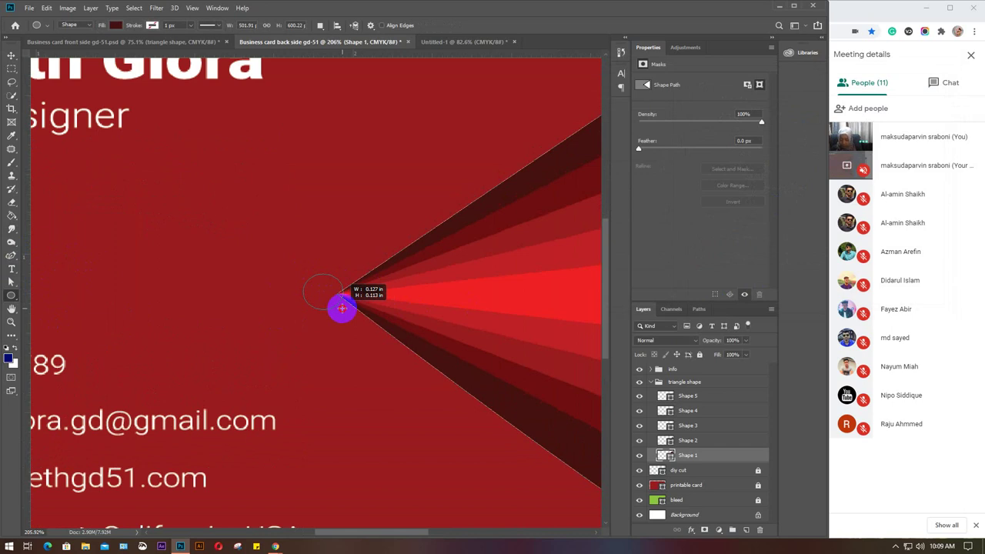
drag(342, 309, 343, 311)
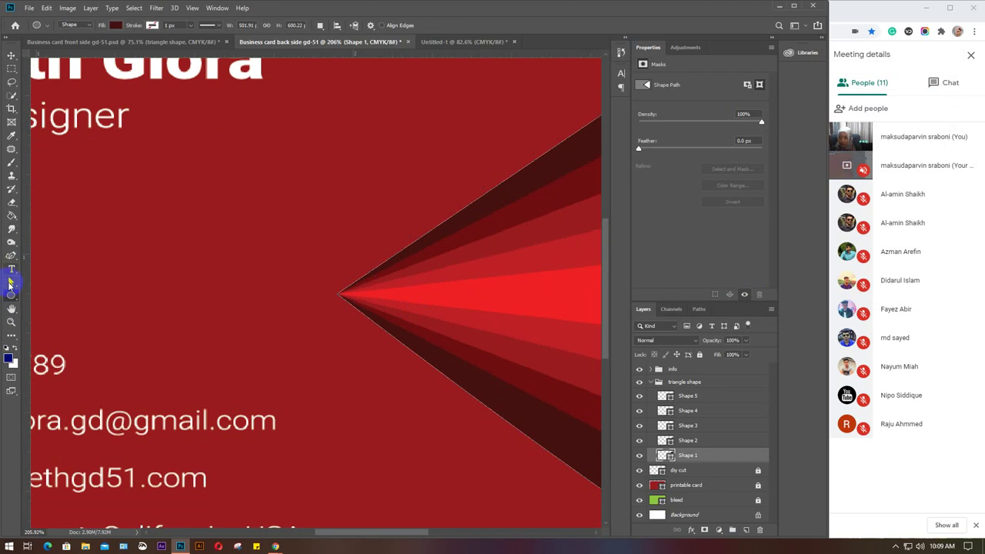
Choose the standard Pen Tool and fold shut the triangle shape group.
click(10, 258)
right_click(10, 260)
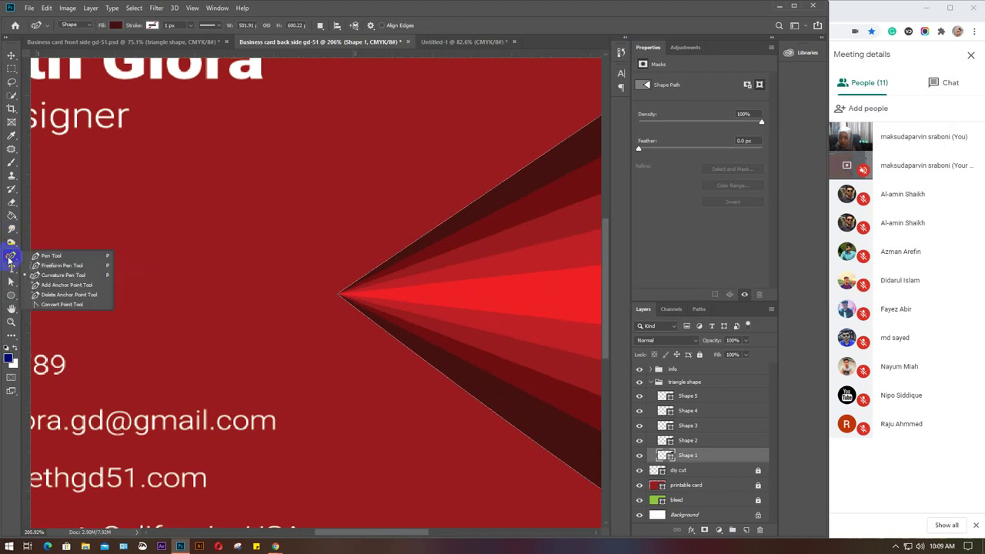
click(55, 257)
scroll(778, 485, up, 3)
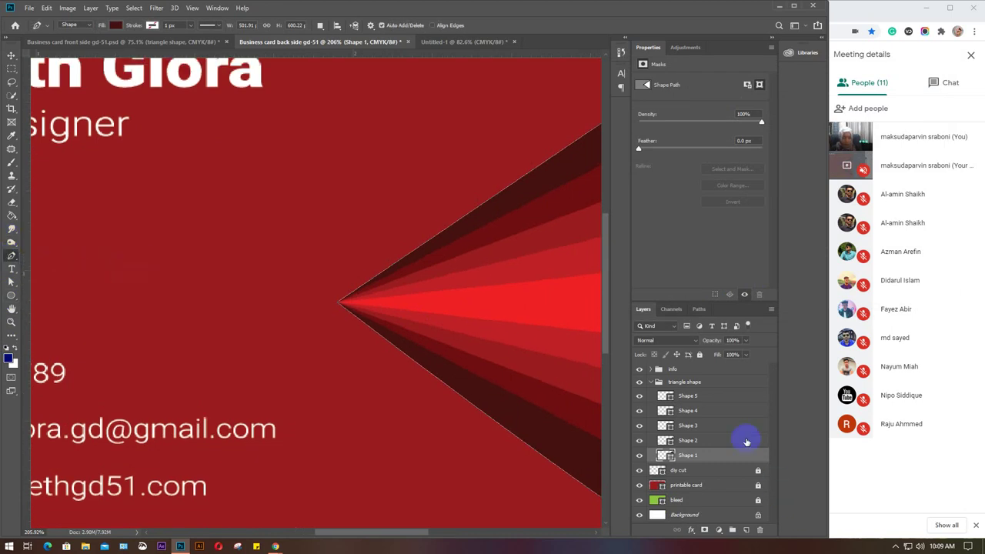
scroll(720, 447, down, 3)
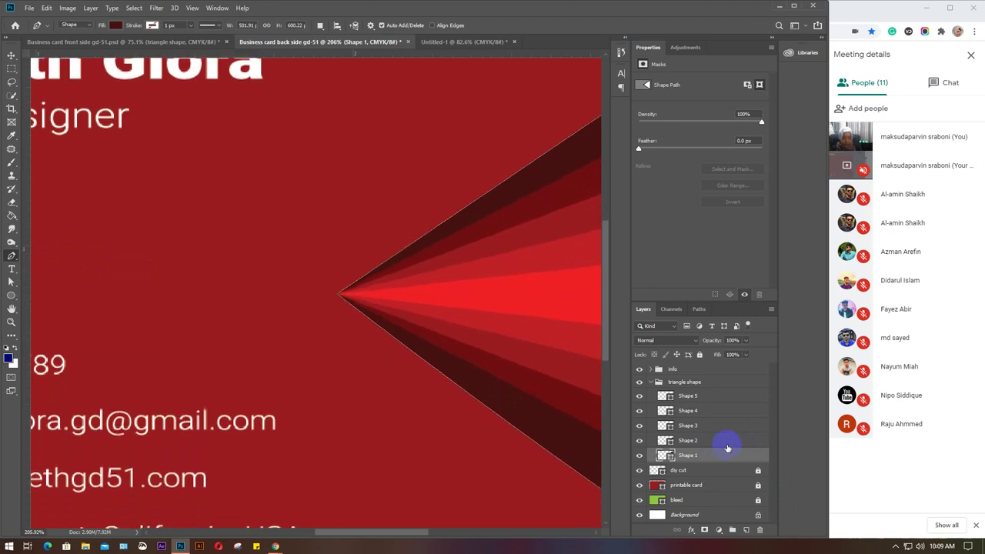
click(658, 383)
click(651, 382)
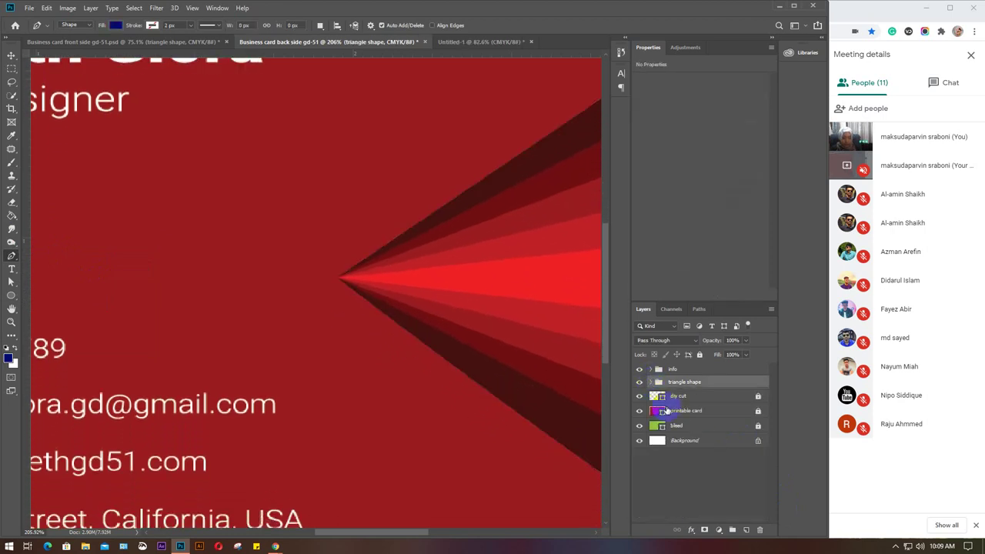
Zoom in on the fan tip and place the first two Pen anchors at and above the tip.
click(688, 467)
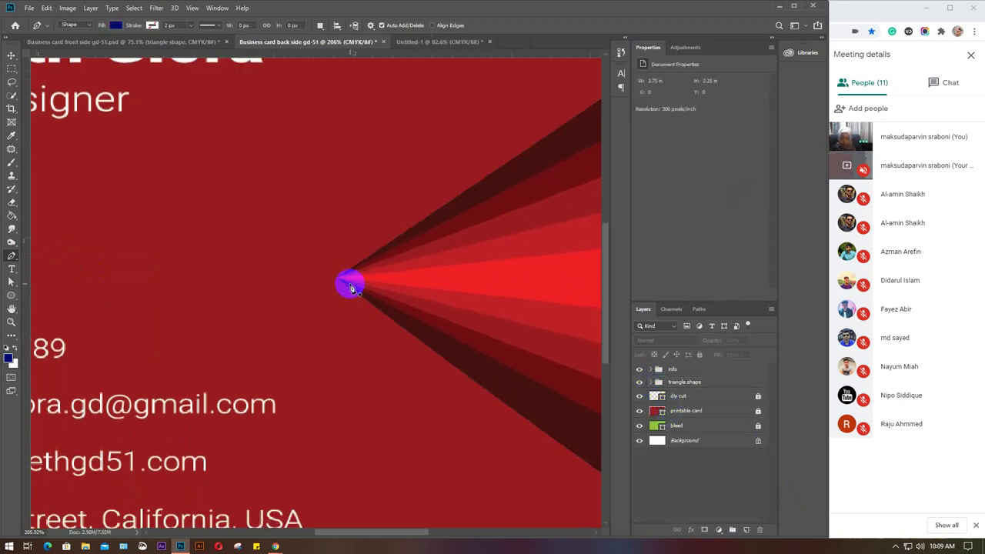
scroll(339, 289, up, 4)
scroll(343, 298, up, 4)
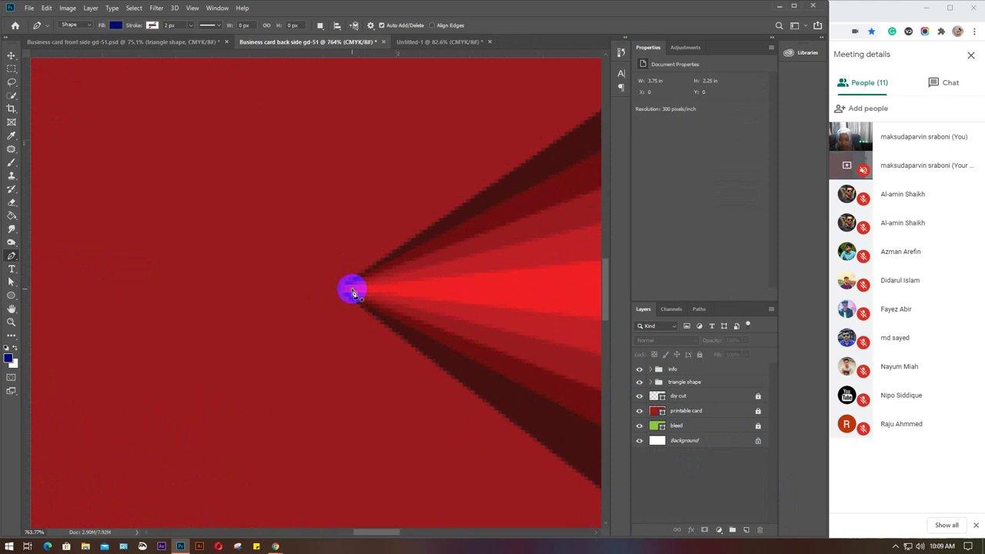
click(354, 293)
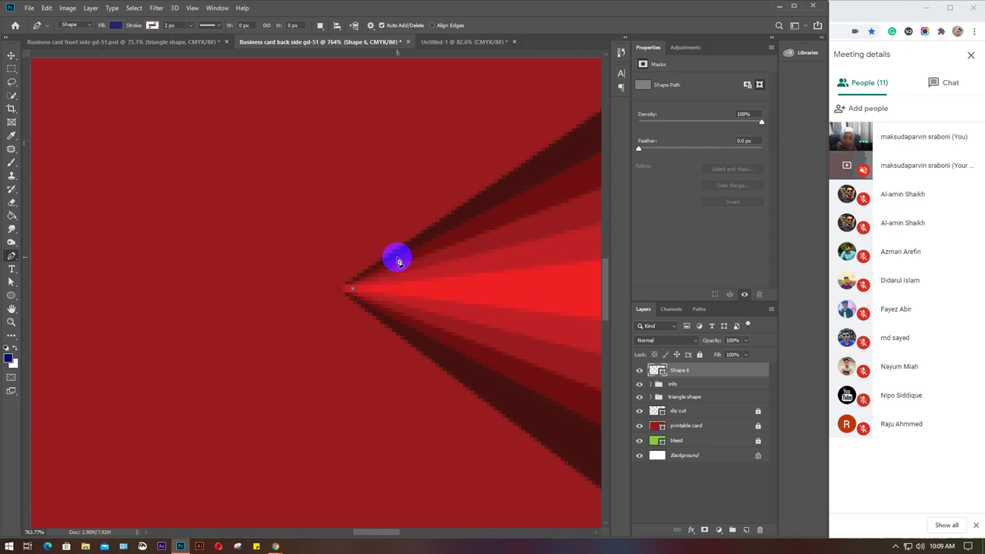
click(397, 264)
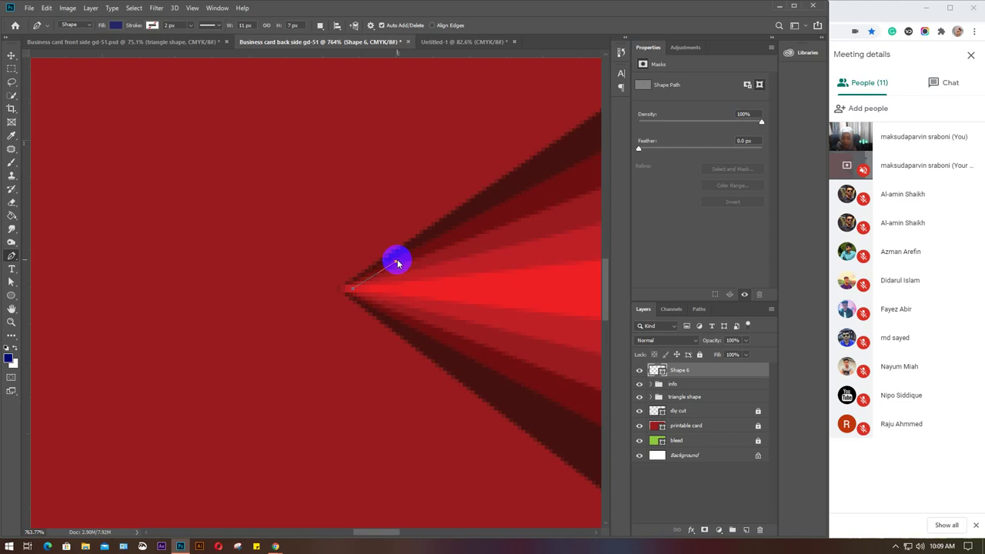
Mute the meeting microphone, then add the third anchor below the tip and close the triangle.
click(887, 9)
click(371, 490)
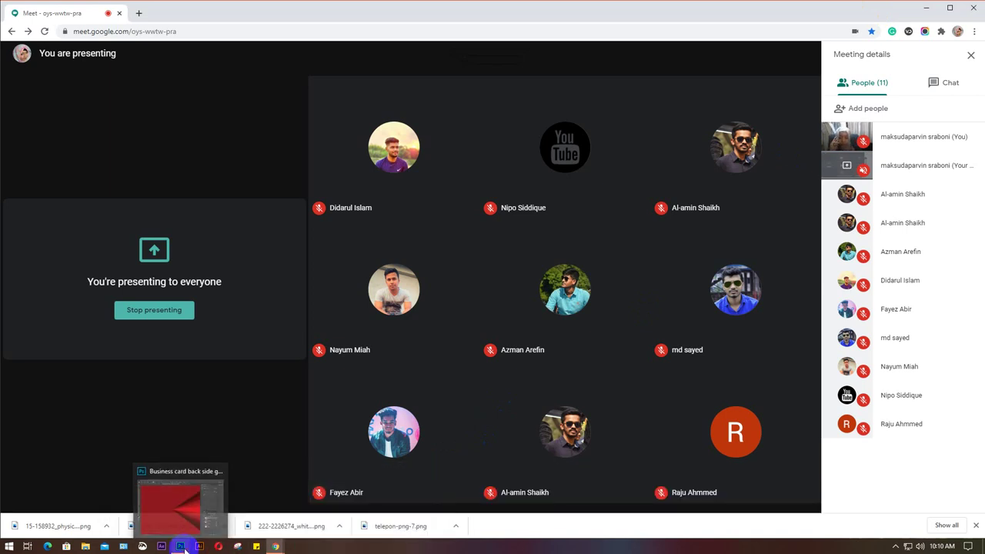
click(181, 546)
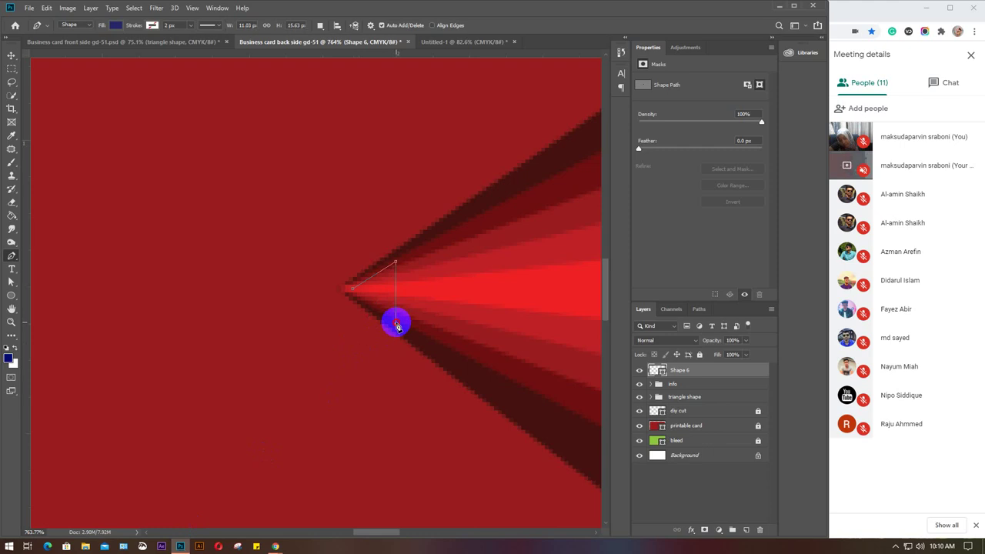
click(397, 324)
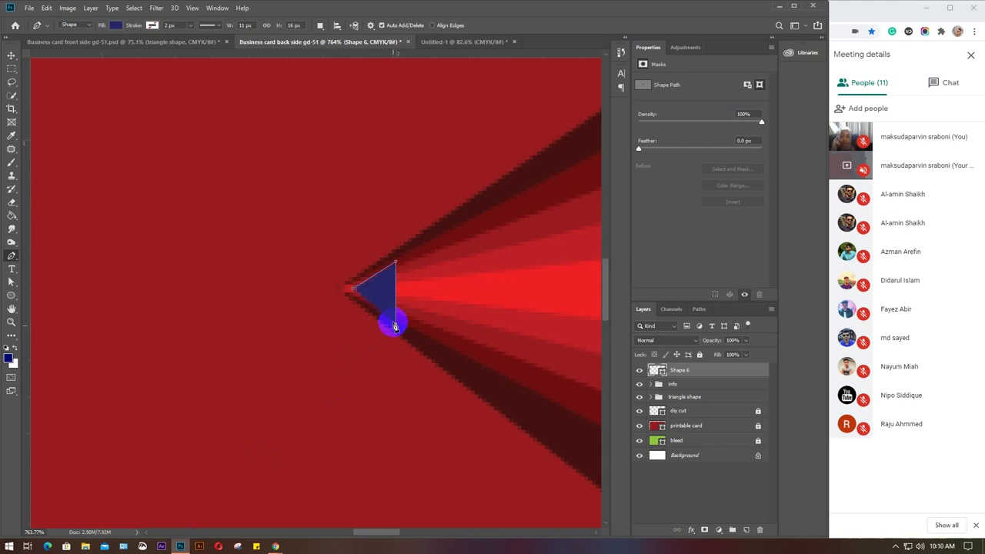
click(354, 291)
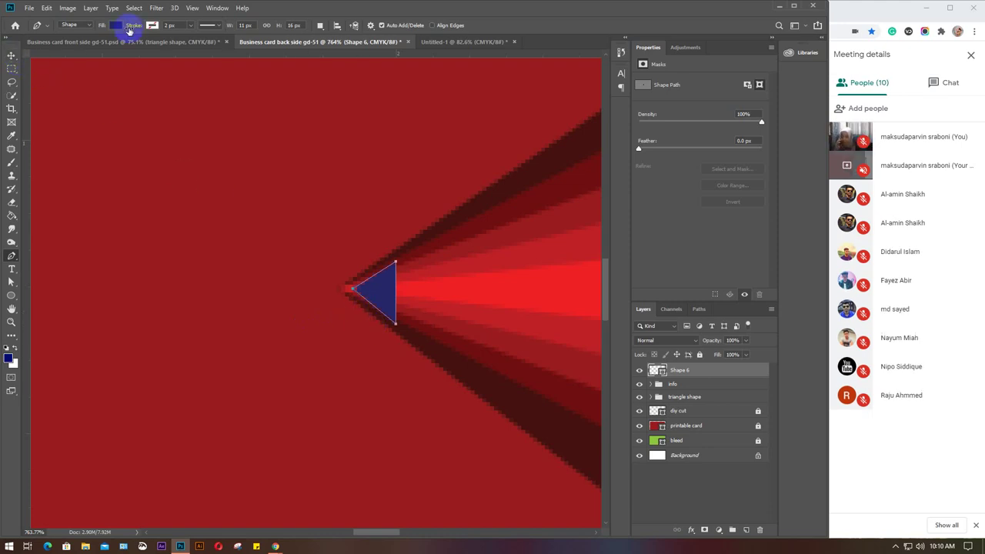
Fill the Shape 6 triangle with white and switch to the Move Tool.
click(114, 27)
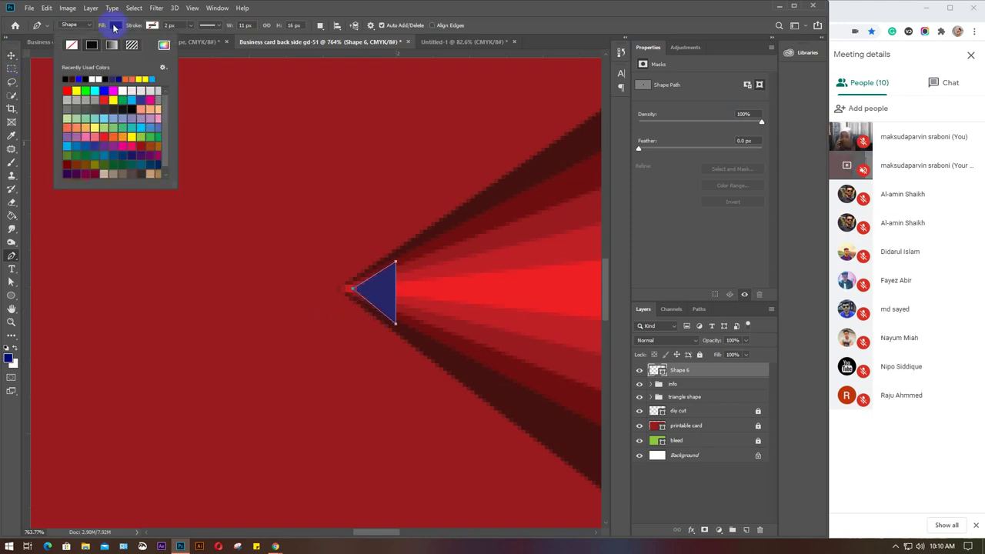
click(96, 79)
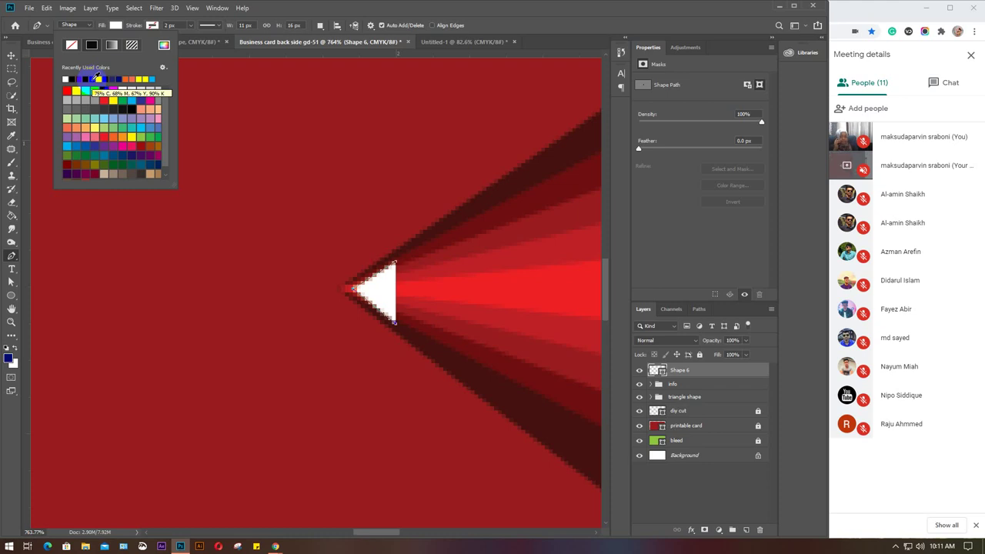
click(8, 55)
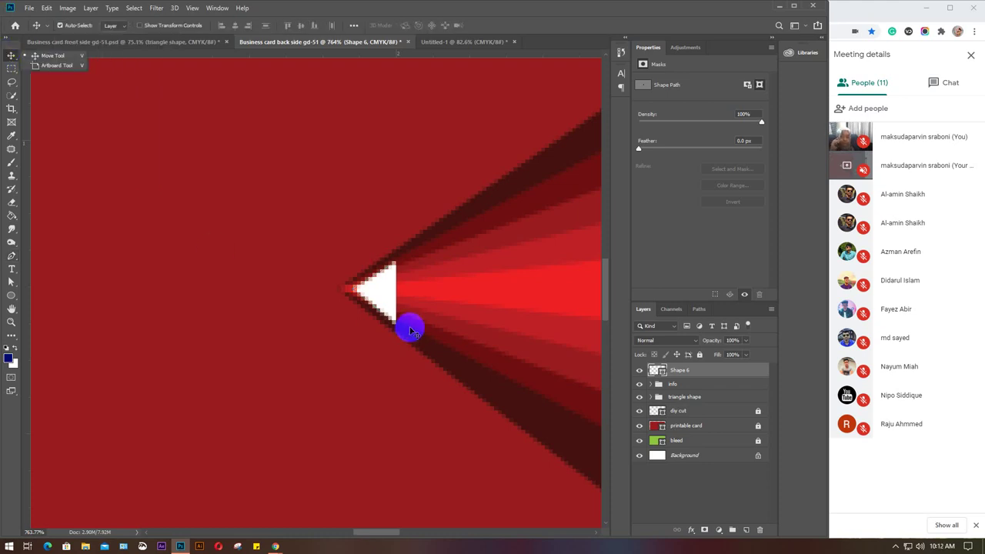
Click on the canvas and close the browser's downloads bar.
click(393, 323)
click(696, 370)
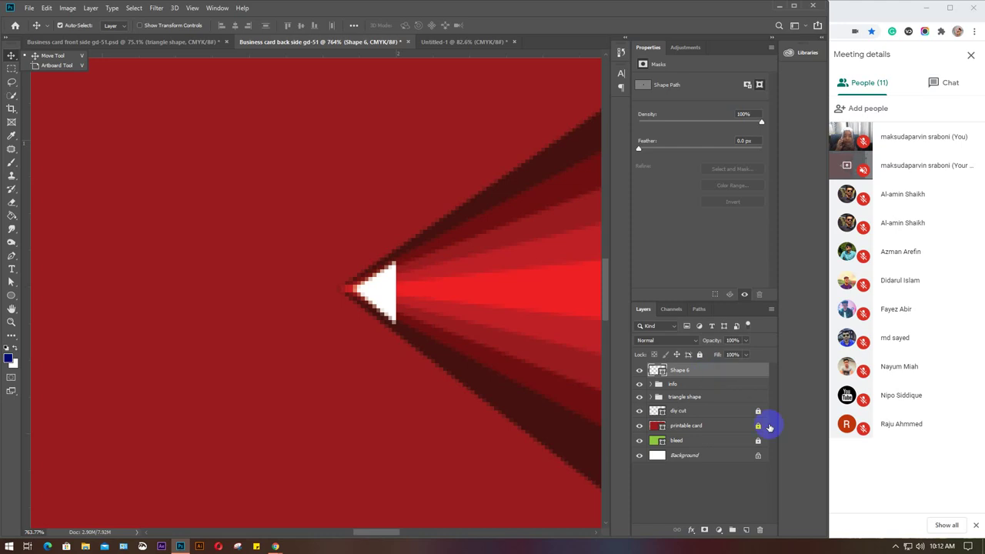
click(976, 526)
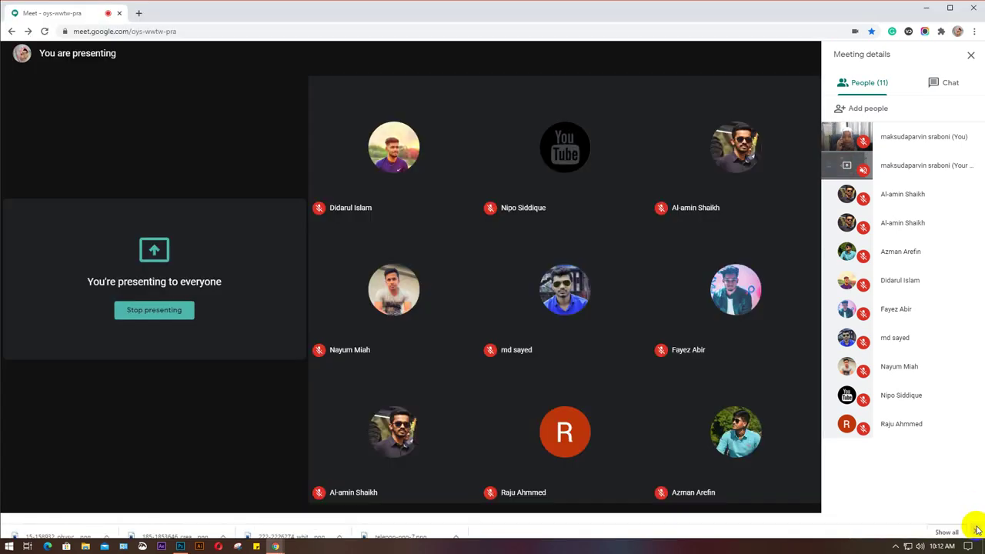
Dismiss the Meet mic-off prompt and show the open Chrome window previews.
mouse_move(268, 548)
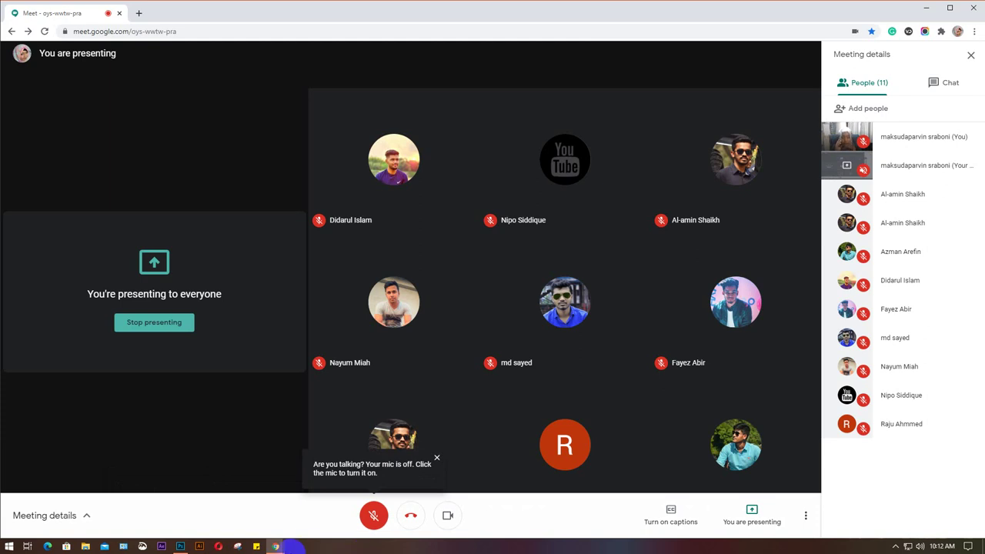
click(451, 530)
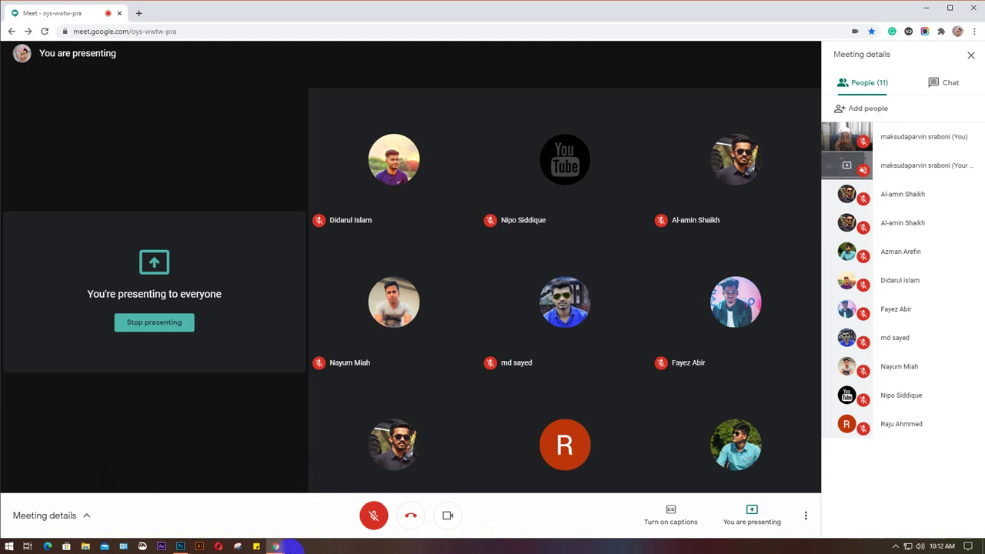
click(341, 541)
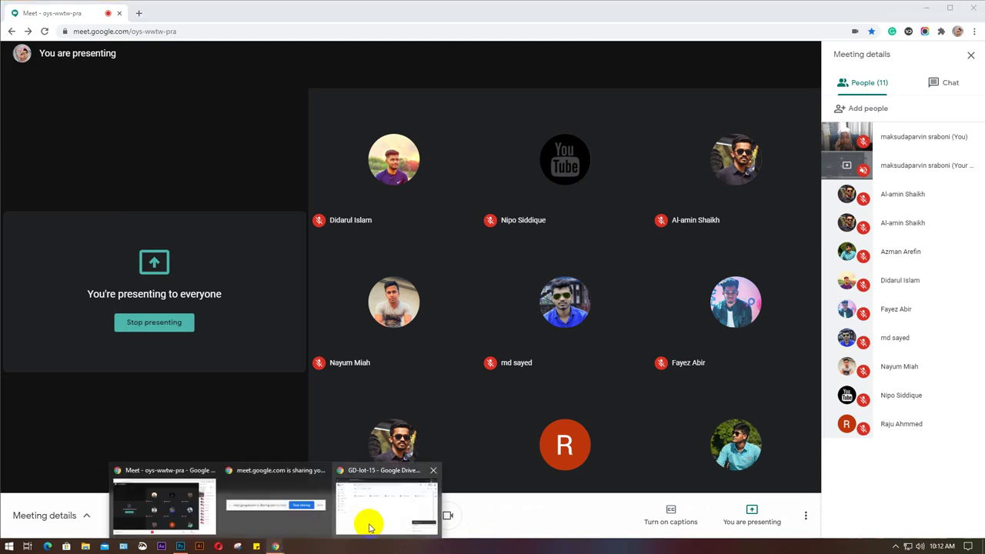
In the GD-lot-15 Drive window, dismiss the finished uploads notice, then return to Meet.
click(373, 516)
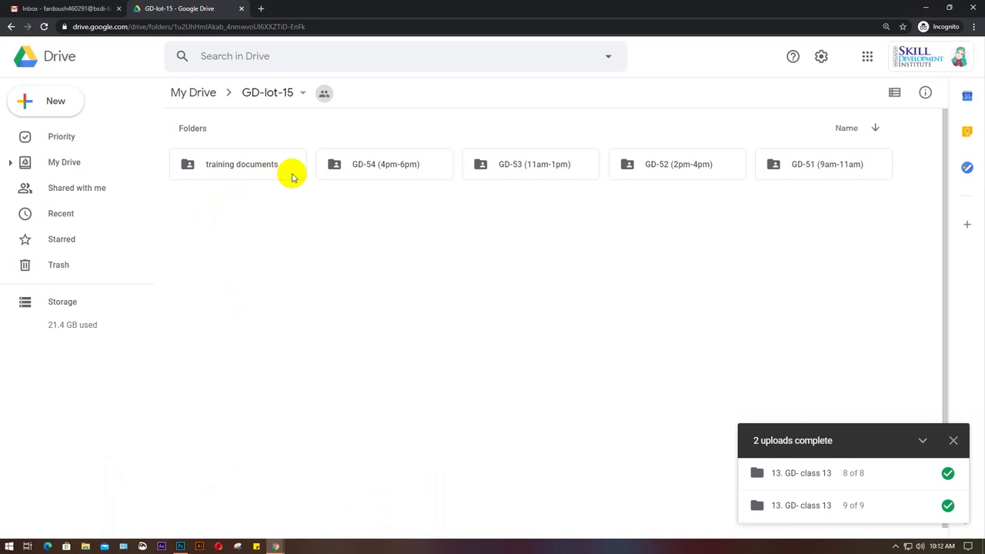
click(952, 440)
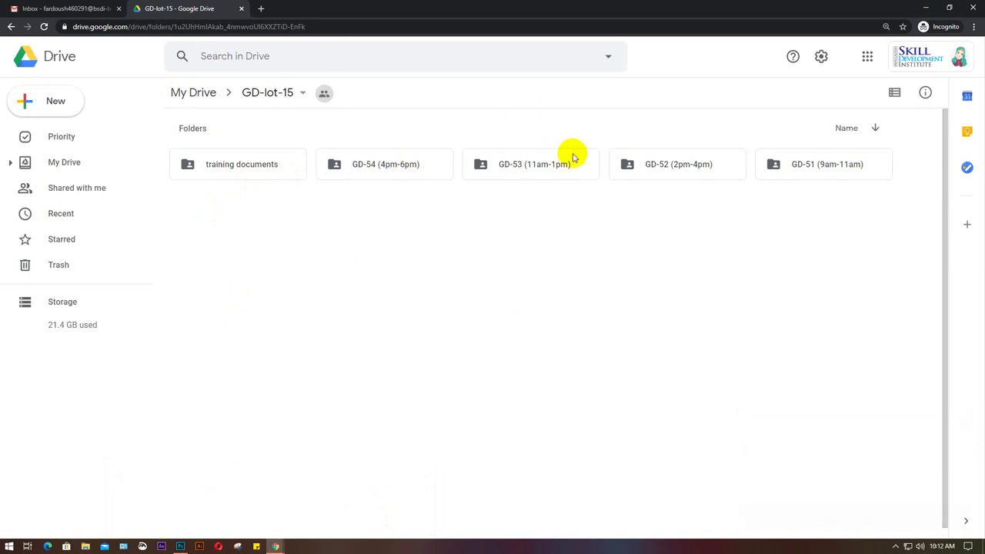
key(alt+Tab)
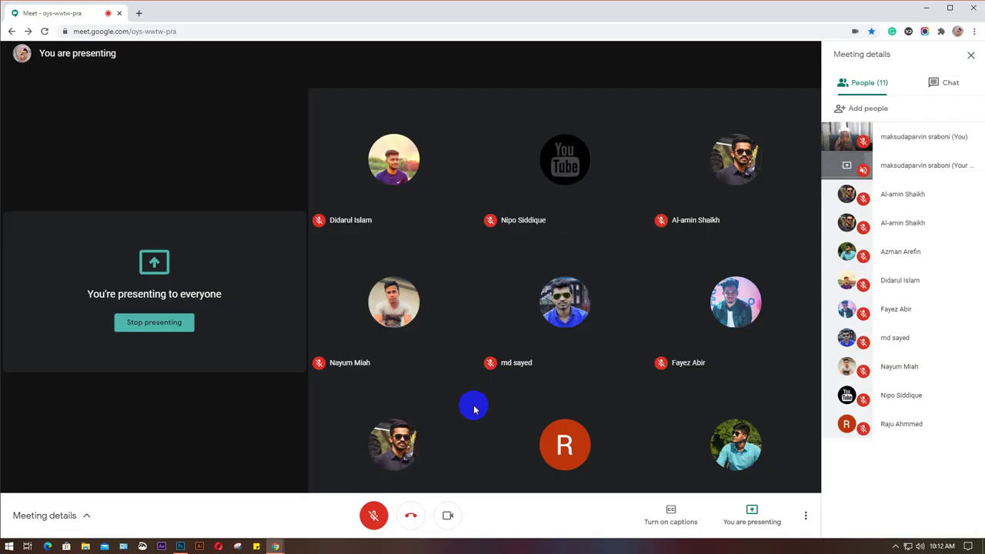
Pick the Meet window from the previews, then bring the Photoshop card-back document forward.
click(275, 547)
mouse_move(276, 547)
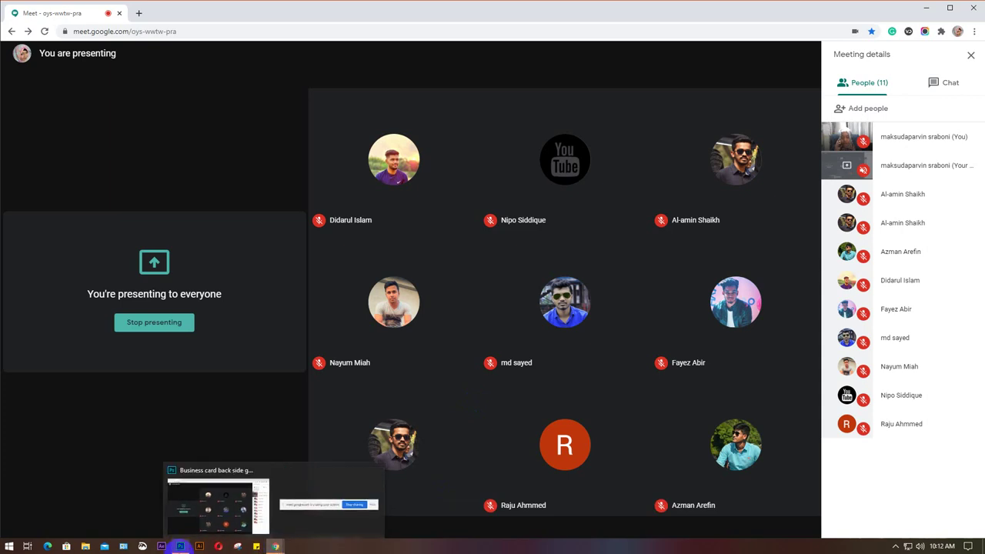
click(180, 547)
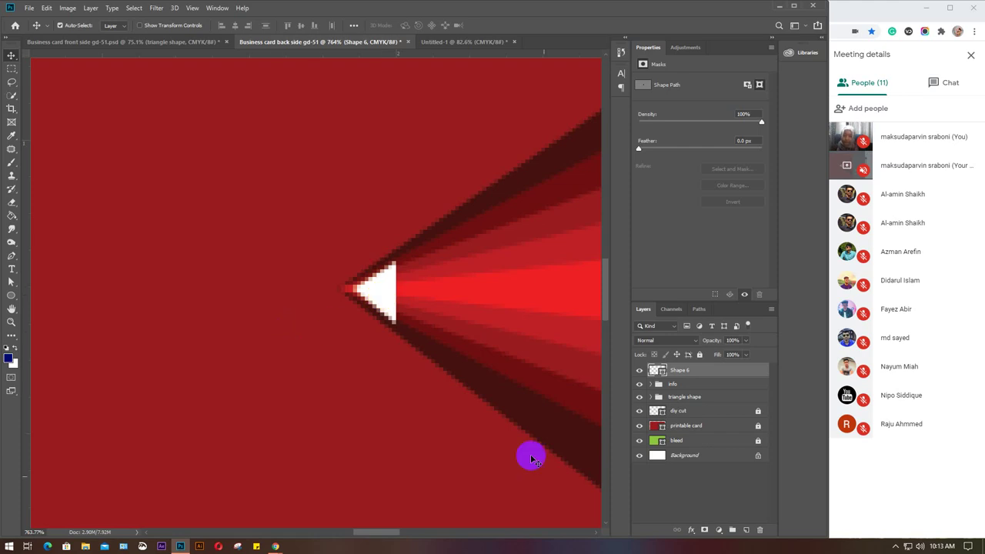
Unmute the microphone in Google Meet and return to the Photoshop document.
click(936, 482)
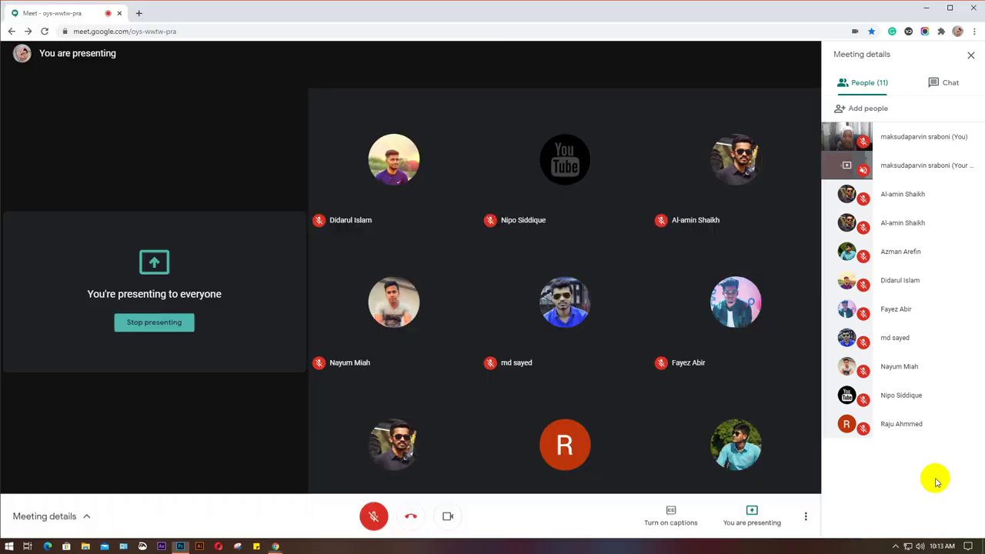
click(373, 515)
click(180, 546)
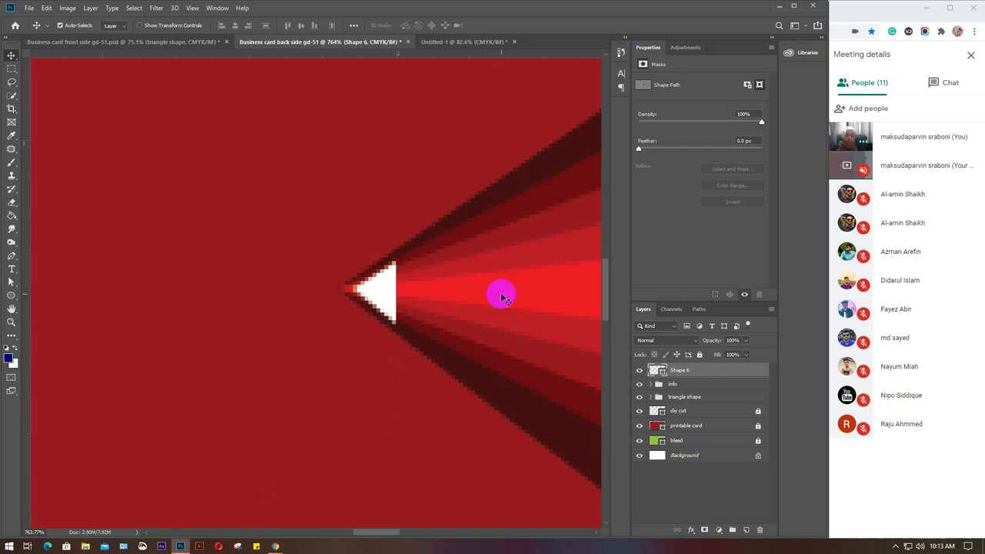
Delete the white Shape 6 triangle, restore it, and nudge it onto the rays' tip.
click(398, 292)
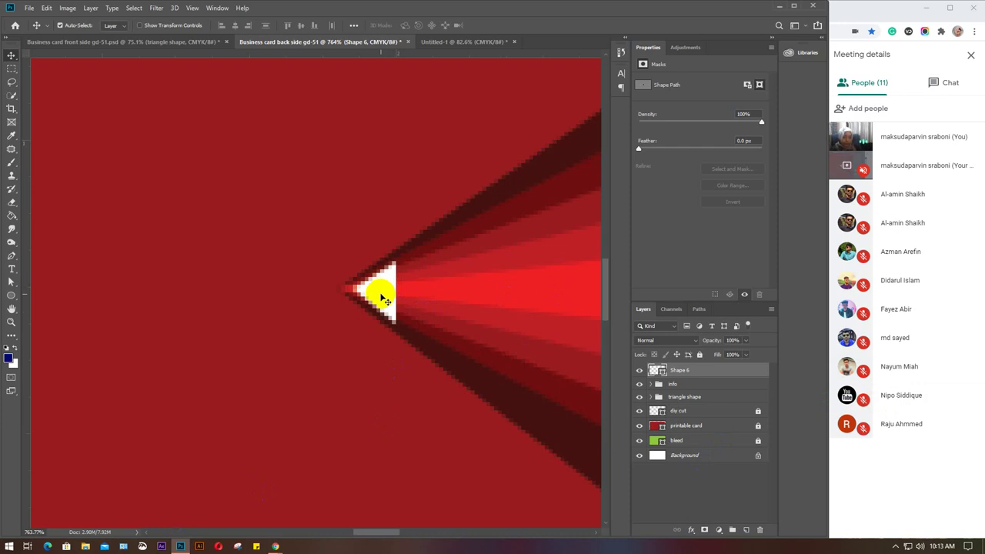
click(381, 296)
click(383, 295)
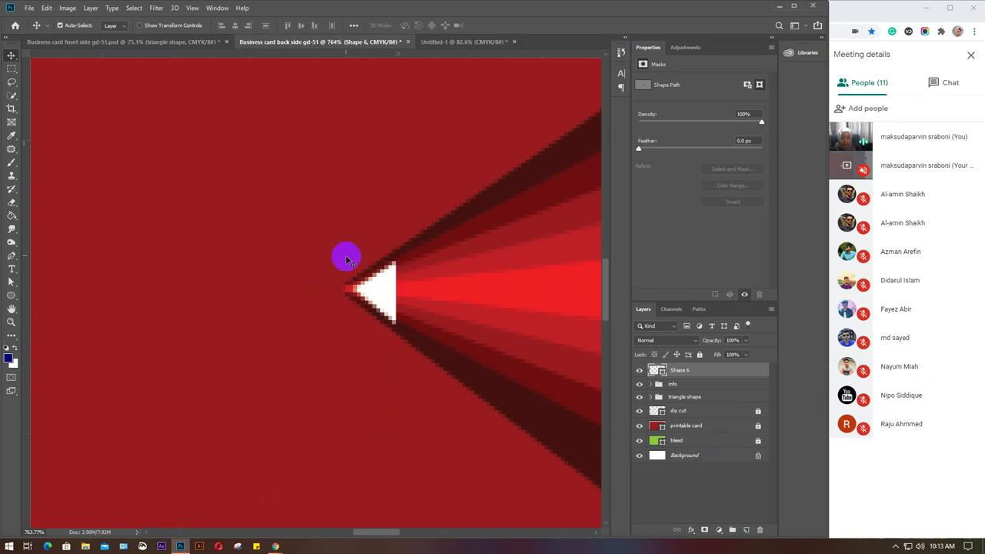
click(359, 296)
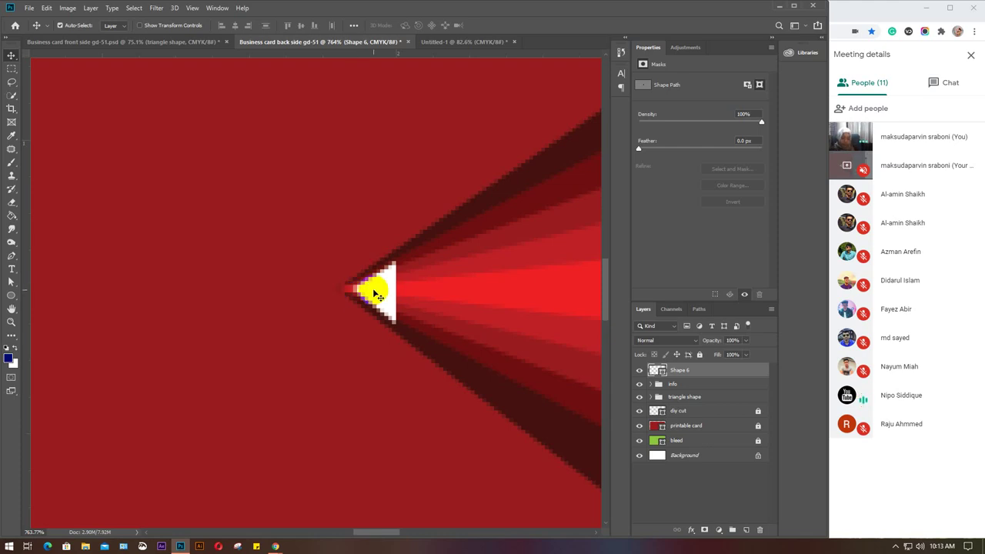
key(Delete)
click(375, 293)
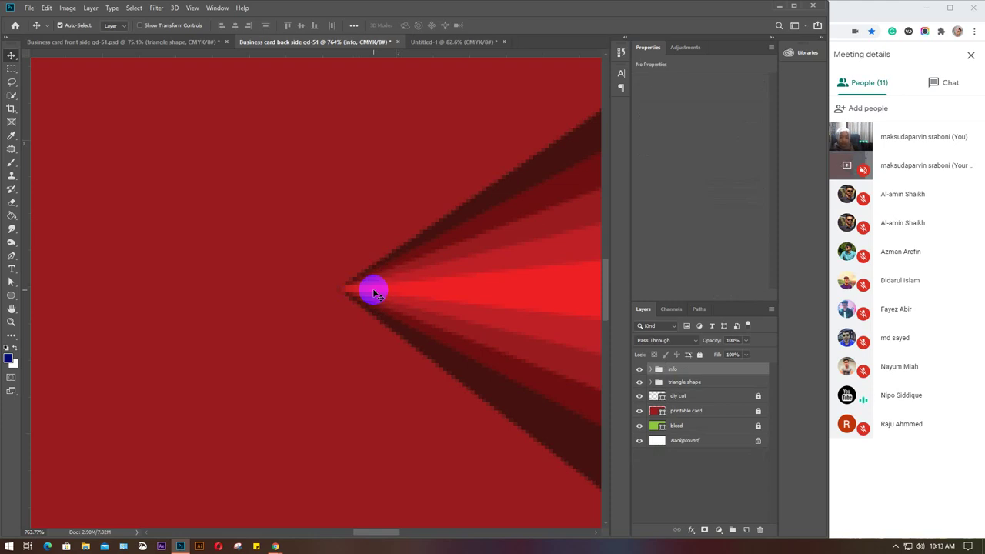
click(336, 294)
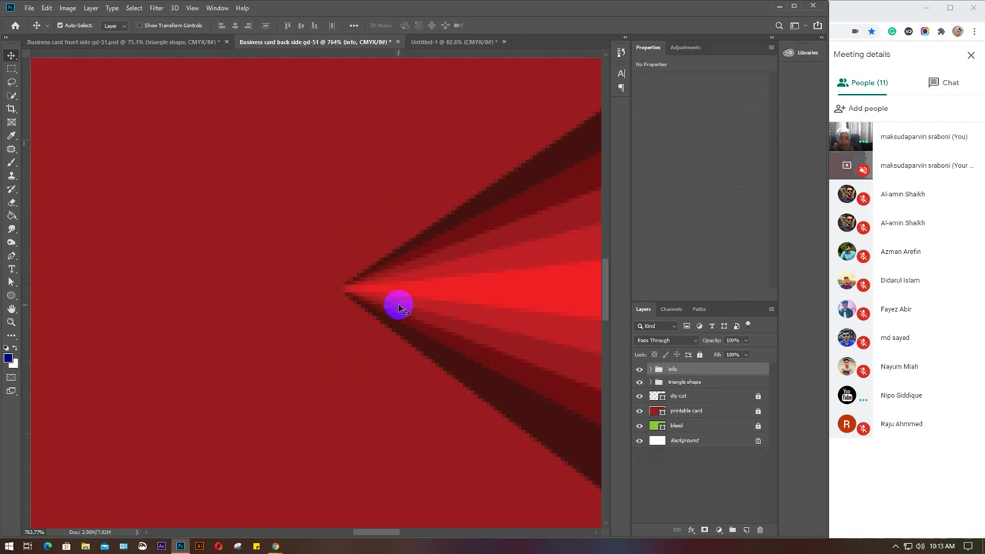
key(ctrl+v)
drag(396, 306, 375, 298)
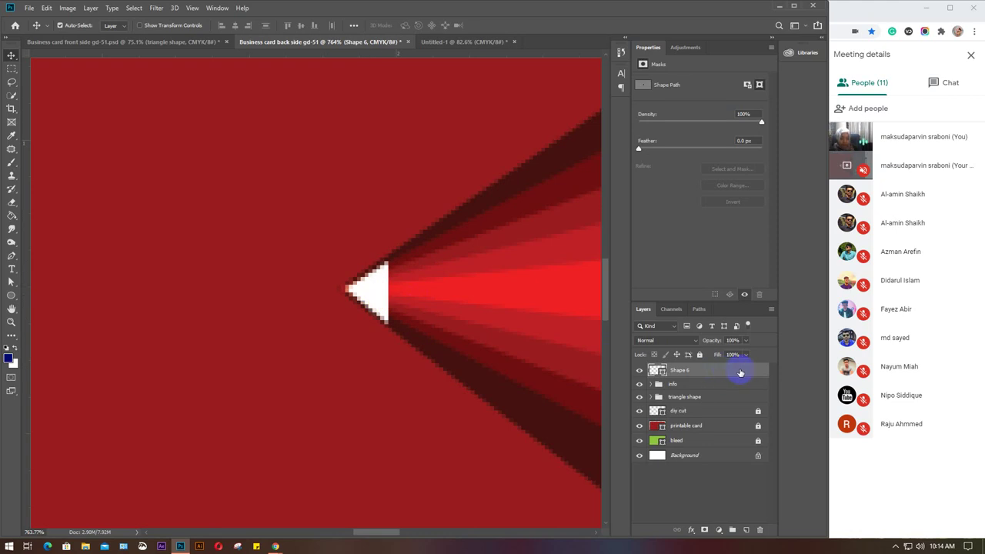
Add a Drop Shadow layer style to Shape 6 with a pure white colour.
double_click(741, 372)
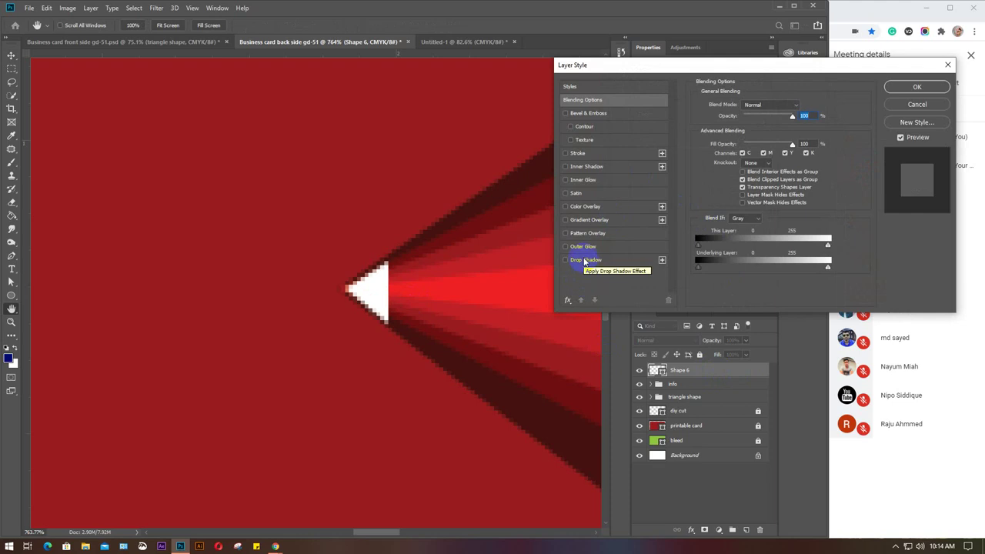
click(584, 262)
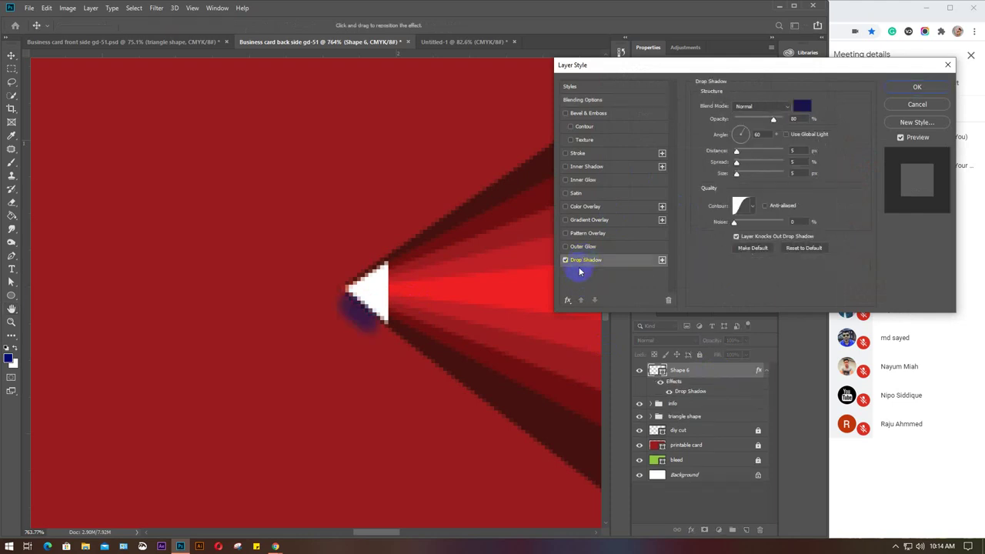
click(803, 106)
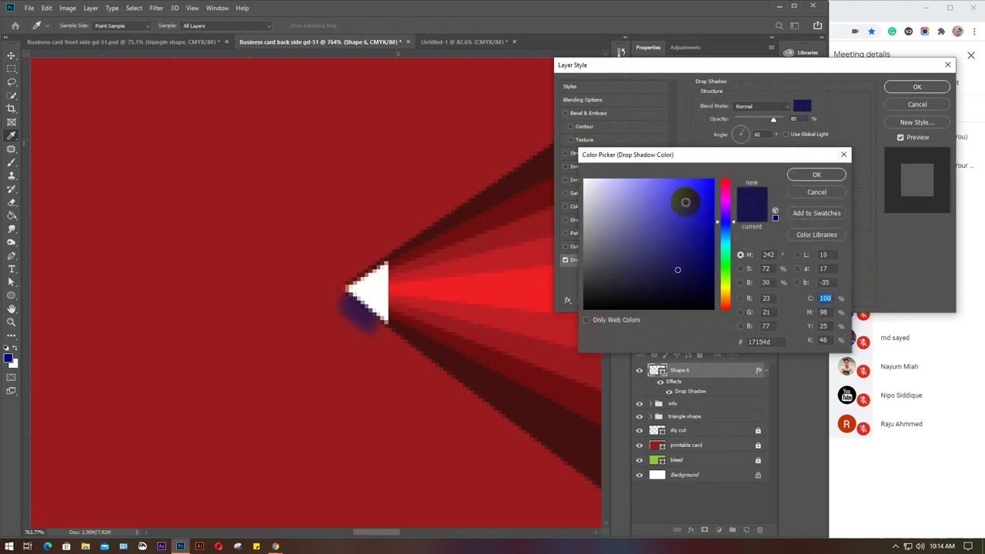
click(586, 171)
drag(586, 171, 559, 154)
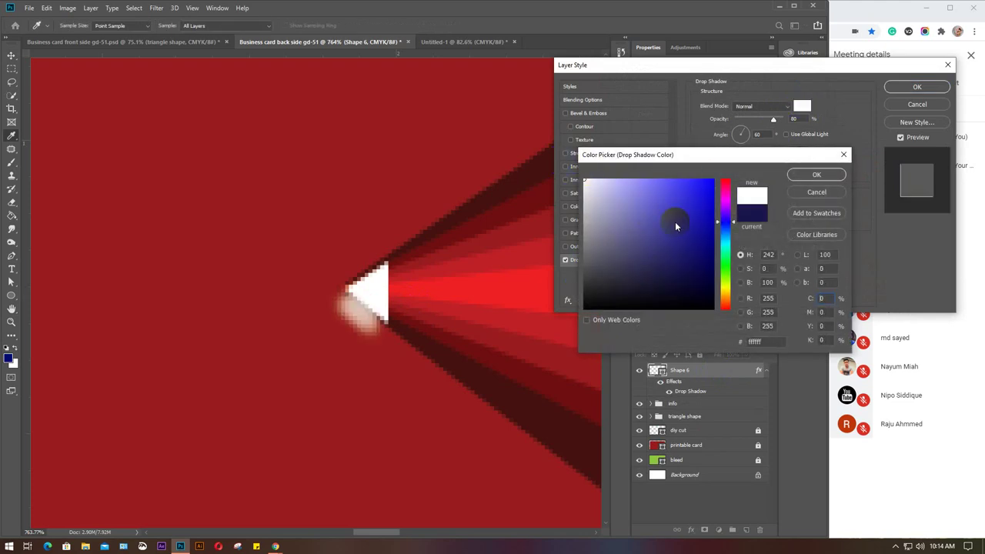
click(816, 175)
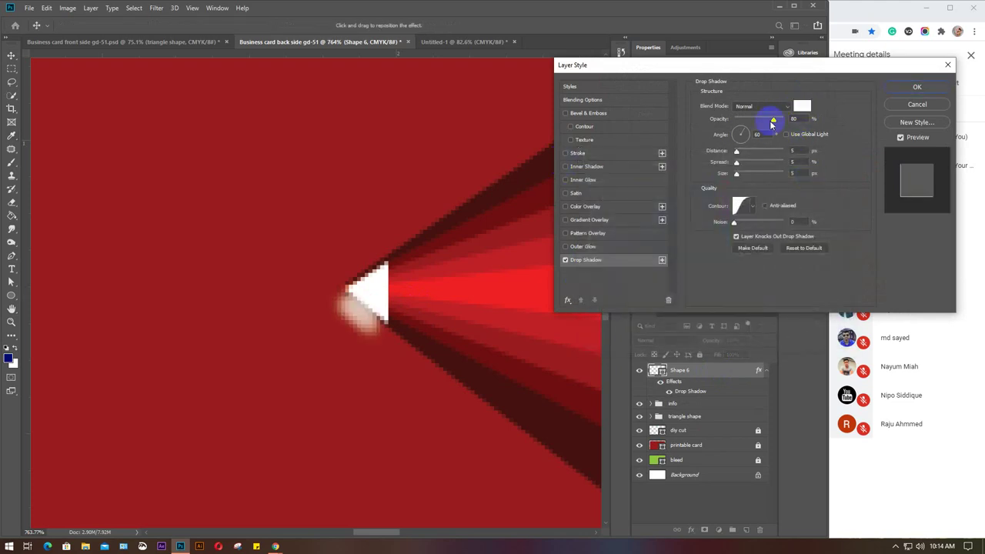
Set the white drop shadow's opacity to 100% and its angle to 0°.
drag(773, 121, 748, 136)
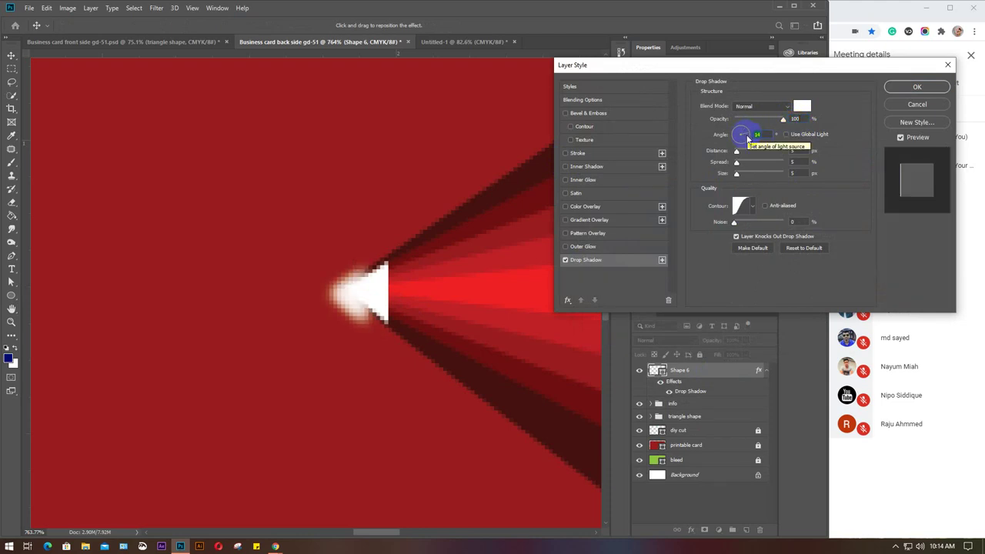
drag(749, 139, 745, 133)
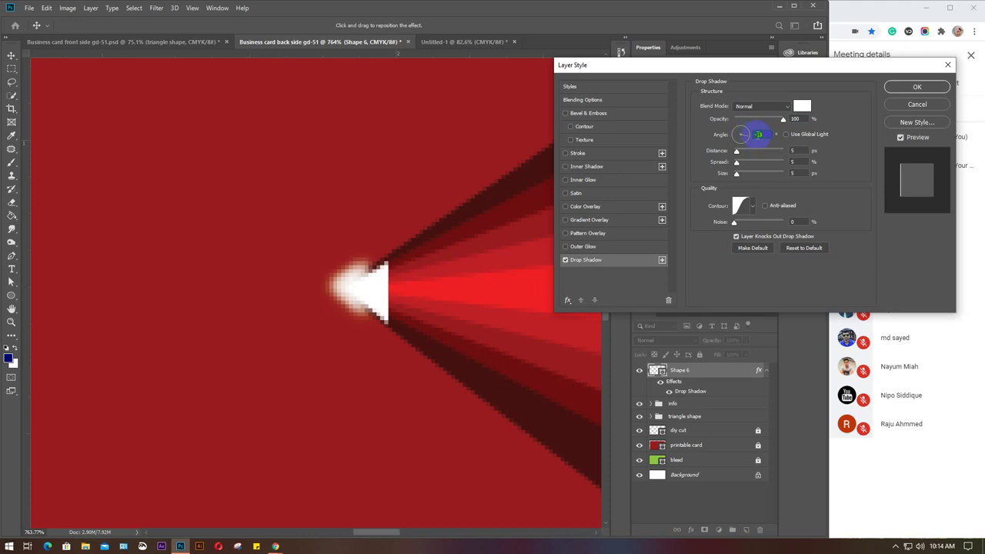
scroll(769, 135, down, 2)
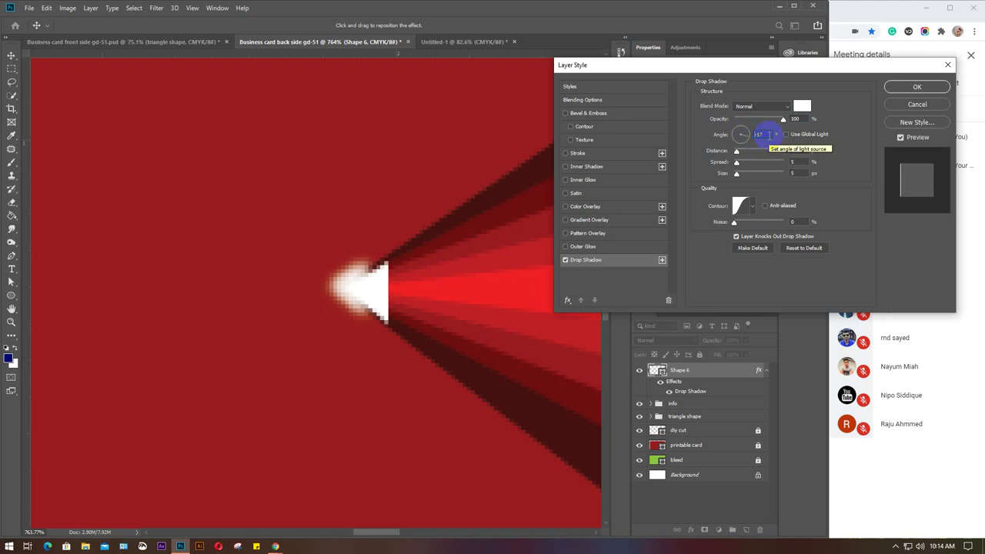
scroll(769, 135, down, 1)
scroll(769, 136, up, 1)
scroll(769, 136, up, 1)
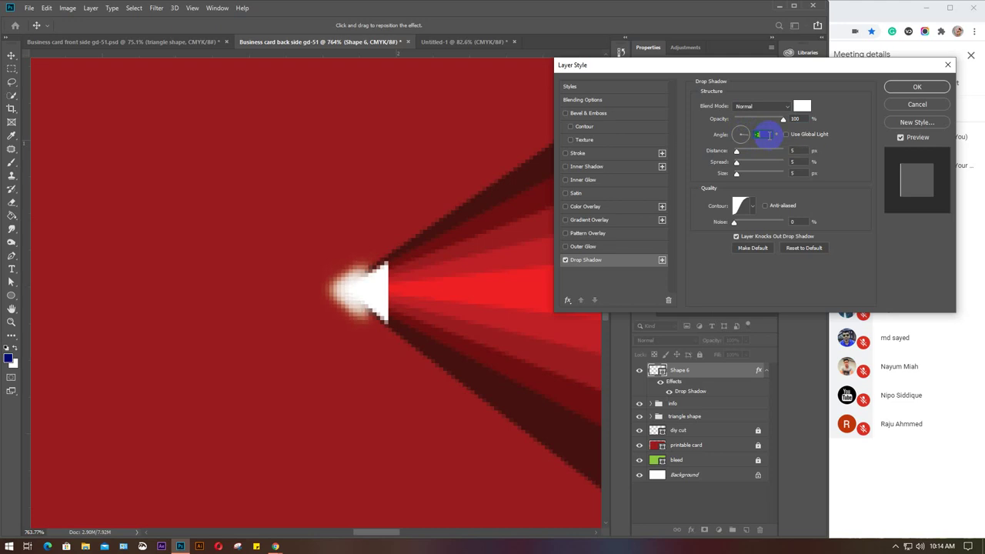
scroll(769, 135, up, 1)
Try drop shadow distance 15, spread 20 and size 20, then change distance to 5.
click(747, 152)
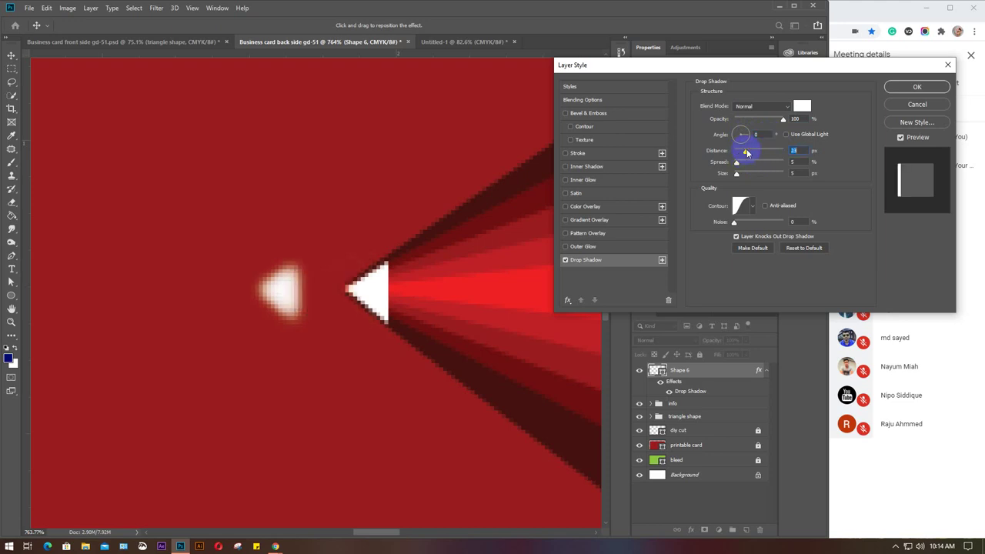
drag(745, 152, 741, 153)
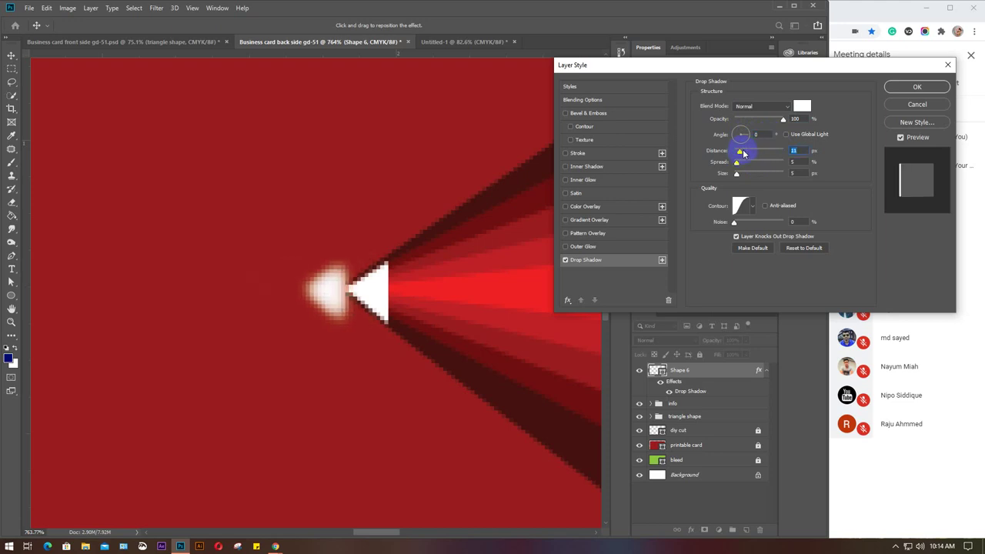
click(803, 151)
text(15)
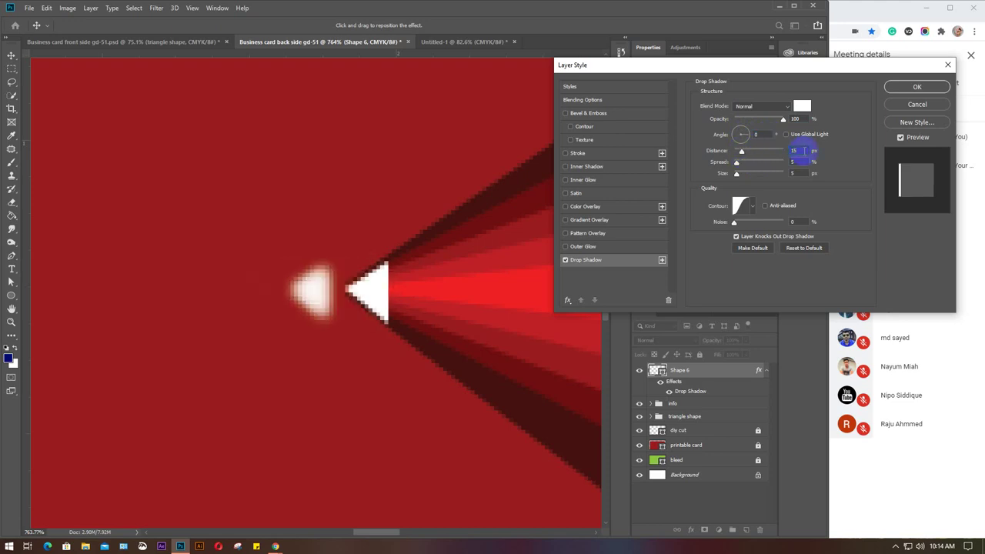
key(Tab)
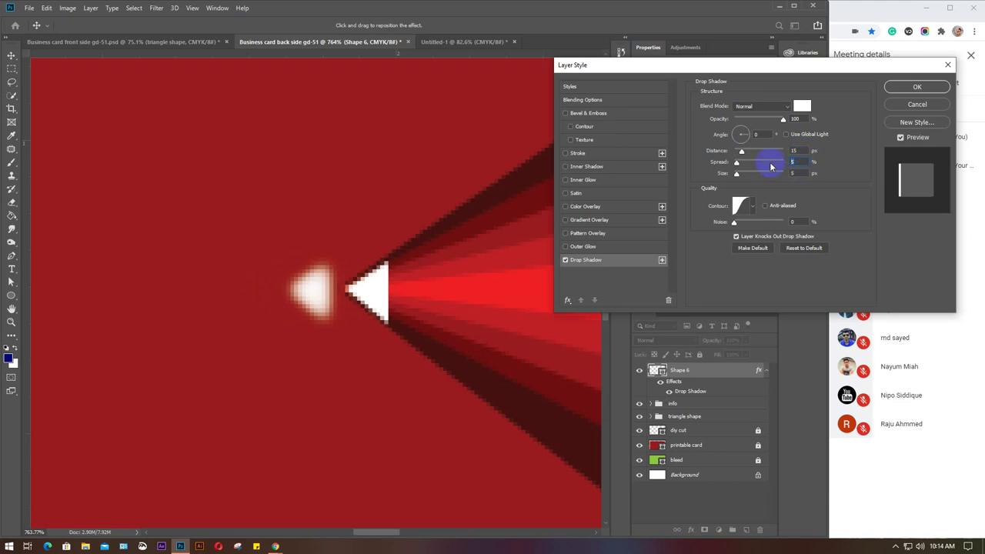
text(20)
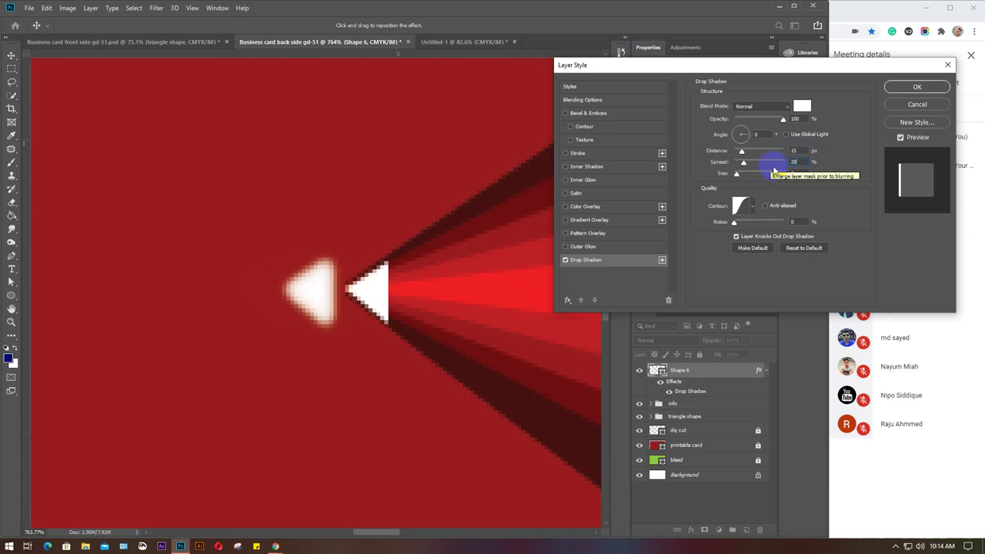
drag(797, 172, 776, 176)
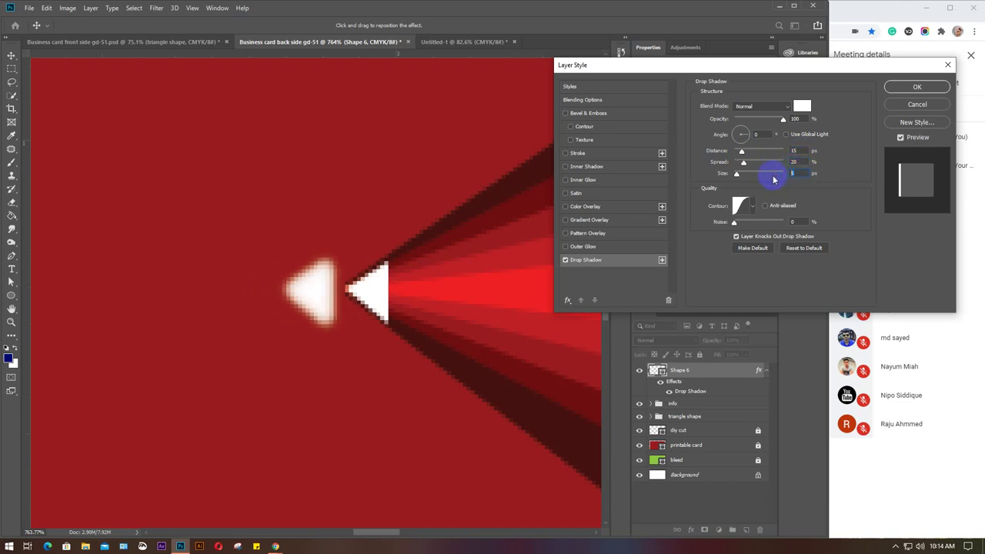
text(20)
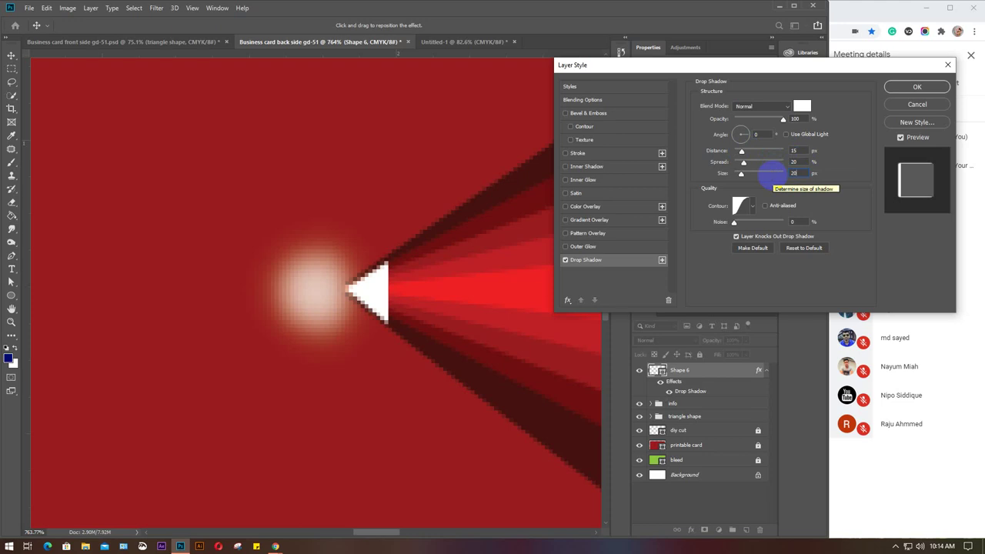
drag(801, 151, 753, 152)
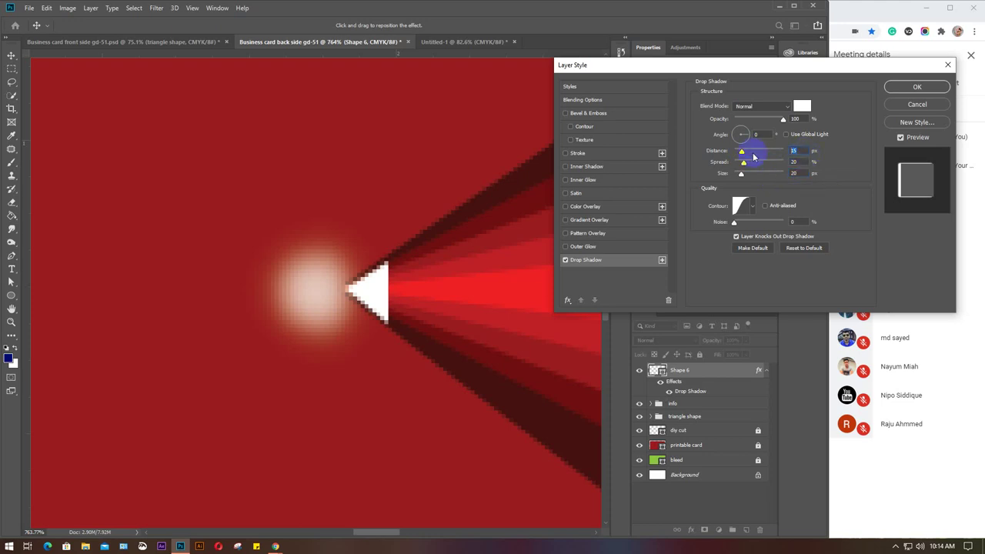
text(5)
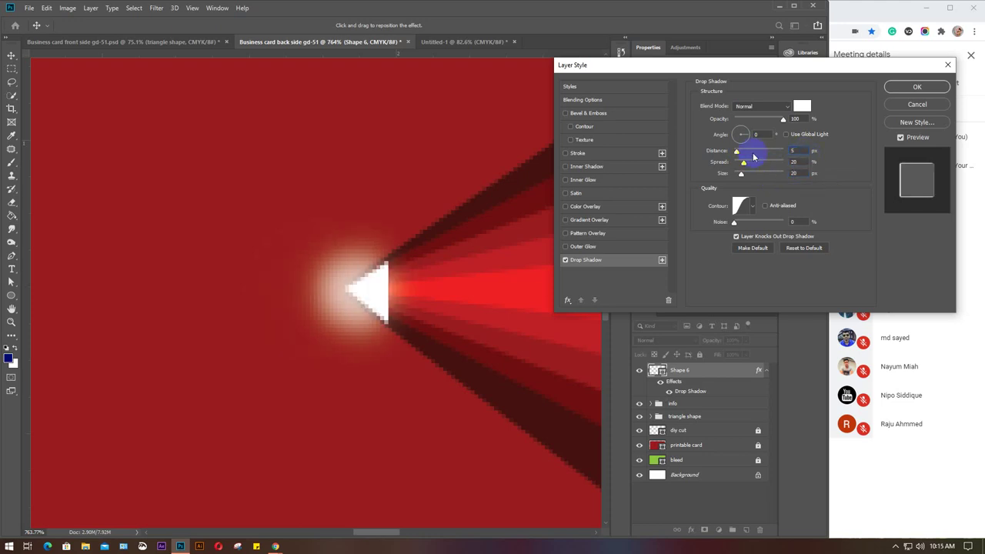
Adjust the glow's spread to 30 and its size to 25 px.
double_click(801, 173)
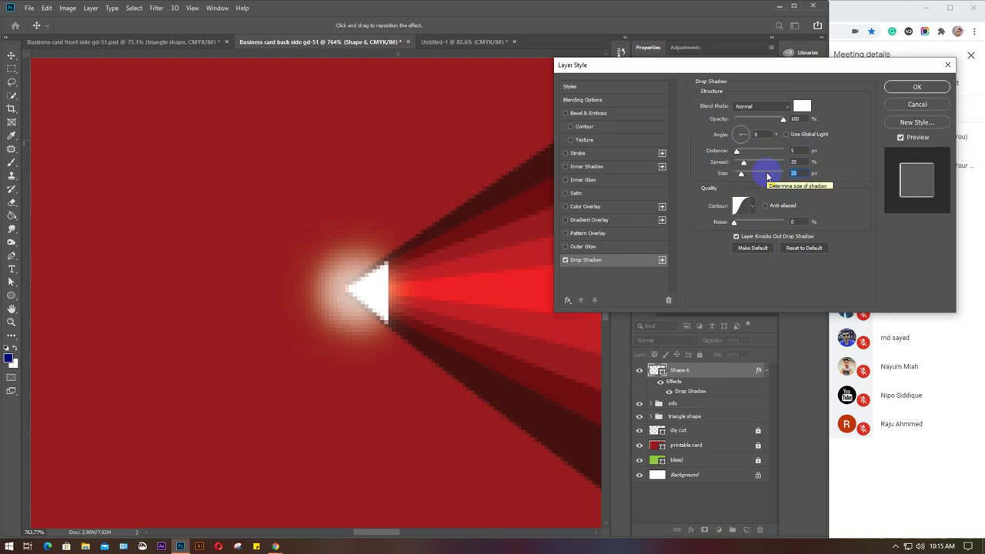
key(shift+Up)
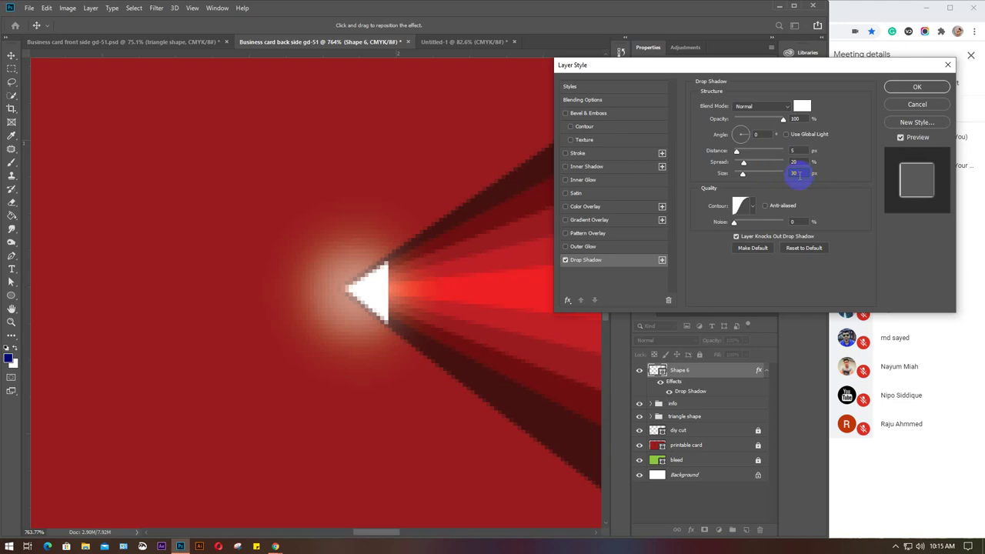
key(shift+Down)
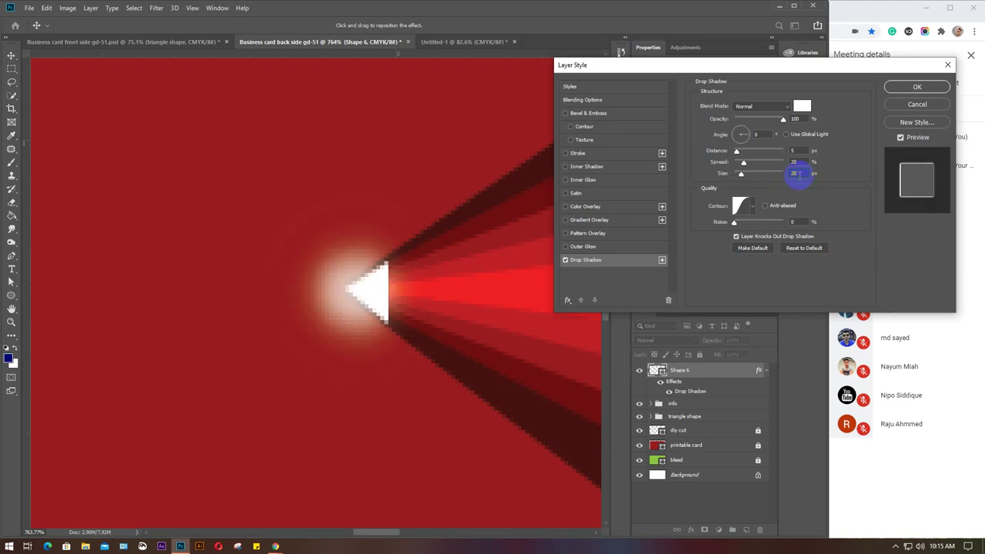
click(798, 163)
drag(799, 160, 769, 164)
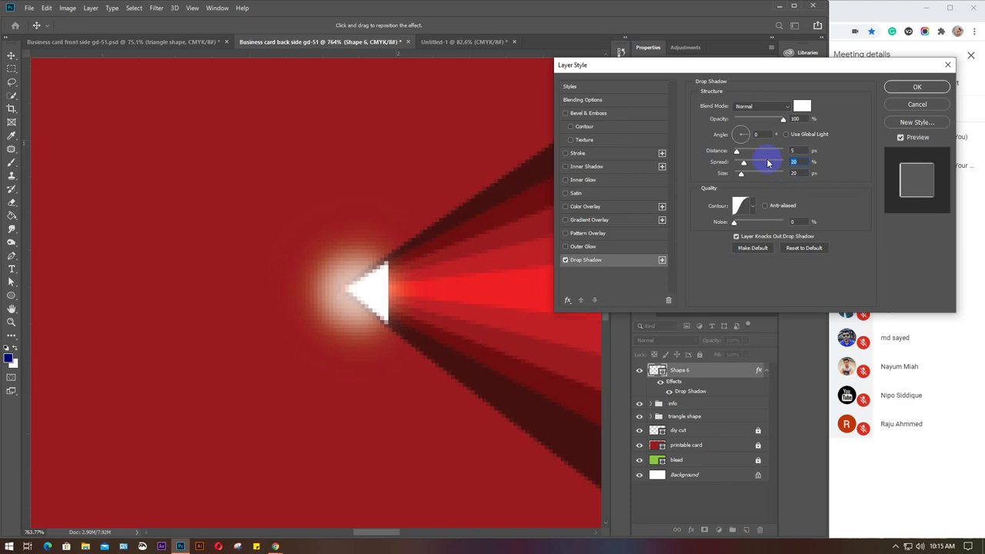
key(shift+Up)
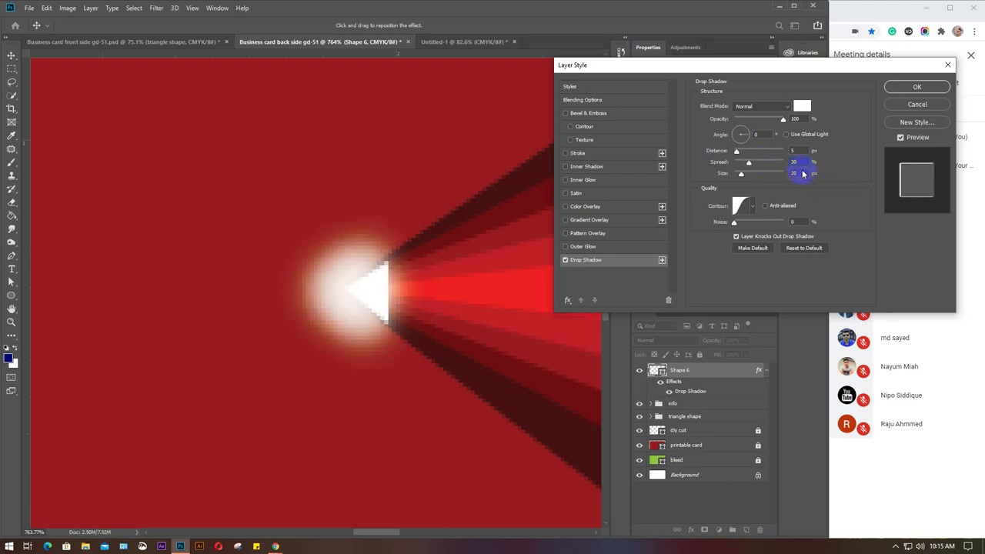
drag(799, 173, 784, 174)
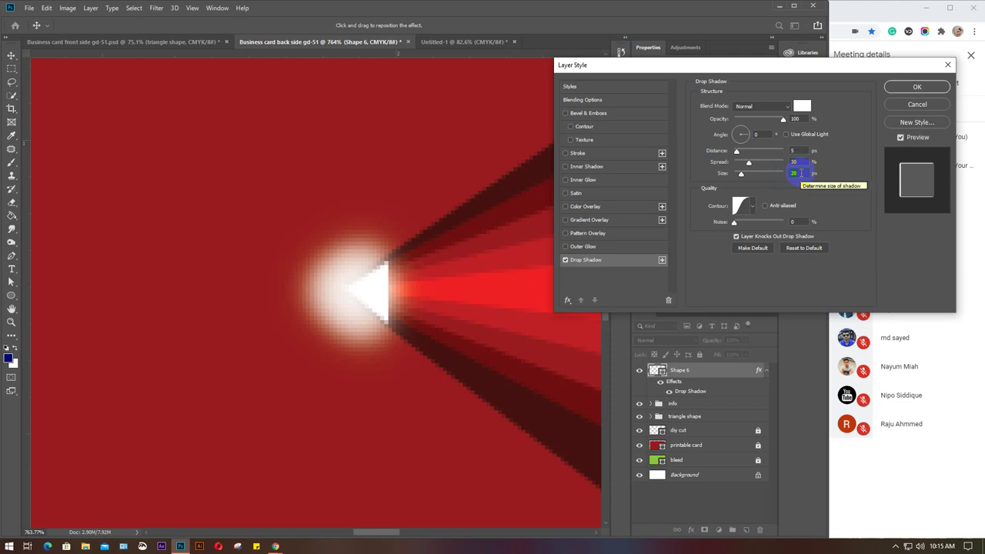
text(25)
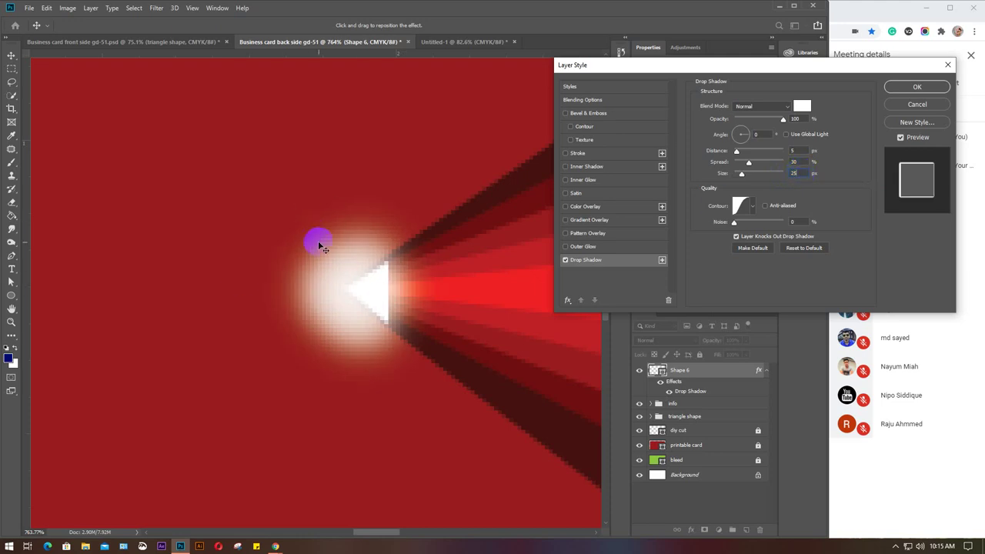
Set spread to 35%, lower opacity to 70%, and fine-tune distance to 3 px.
click(348, 254)
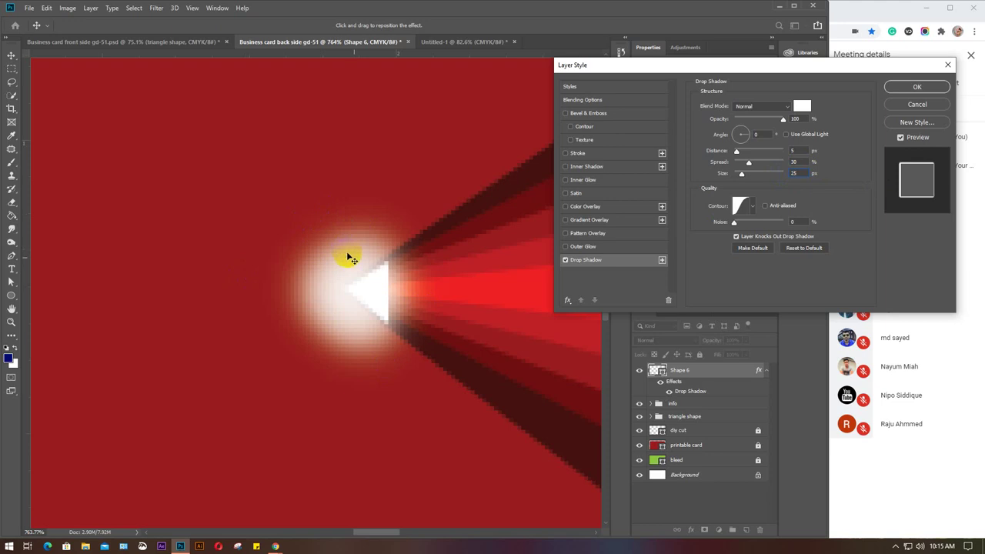
key(alt)
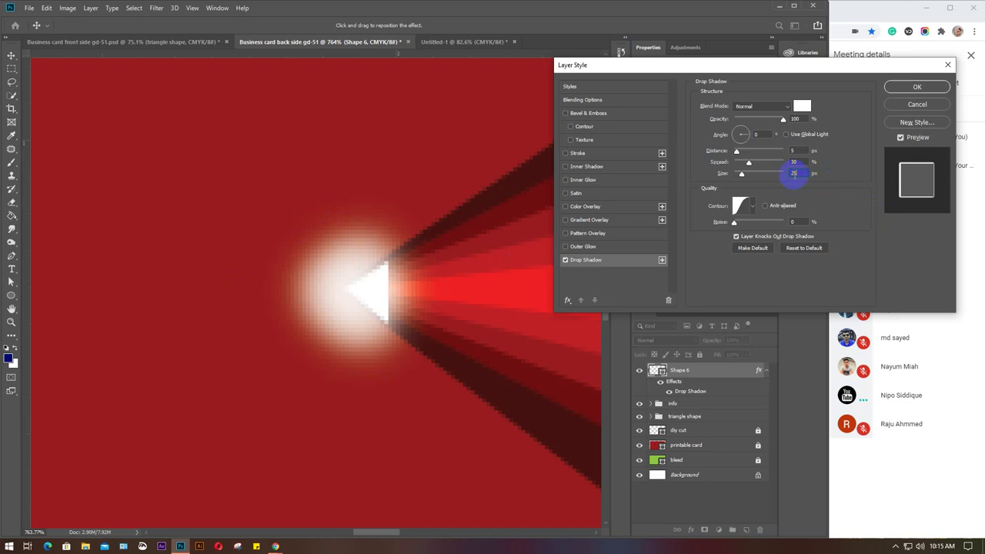
drag(801, 159, 783, 171)
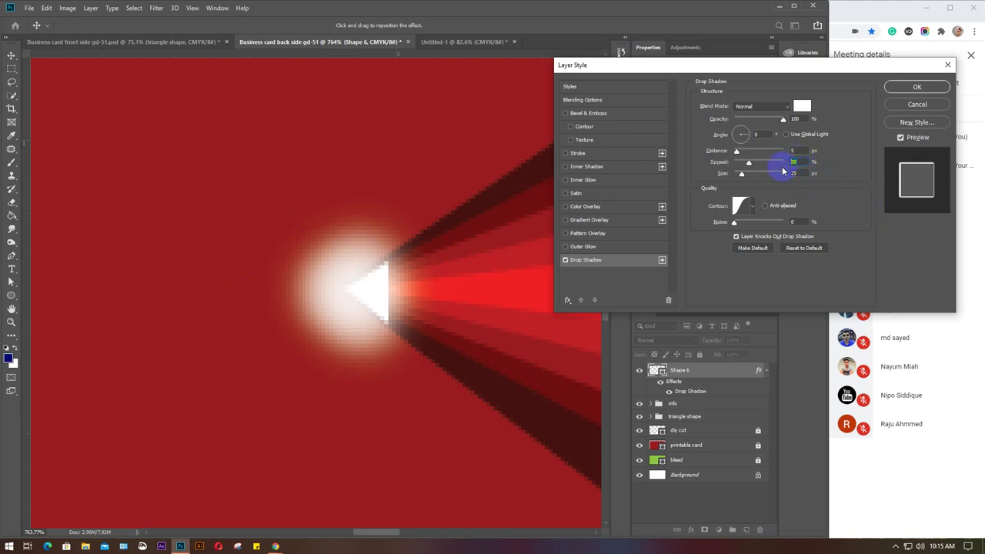
text(35)
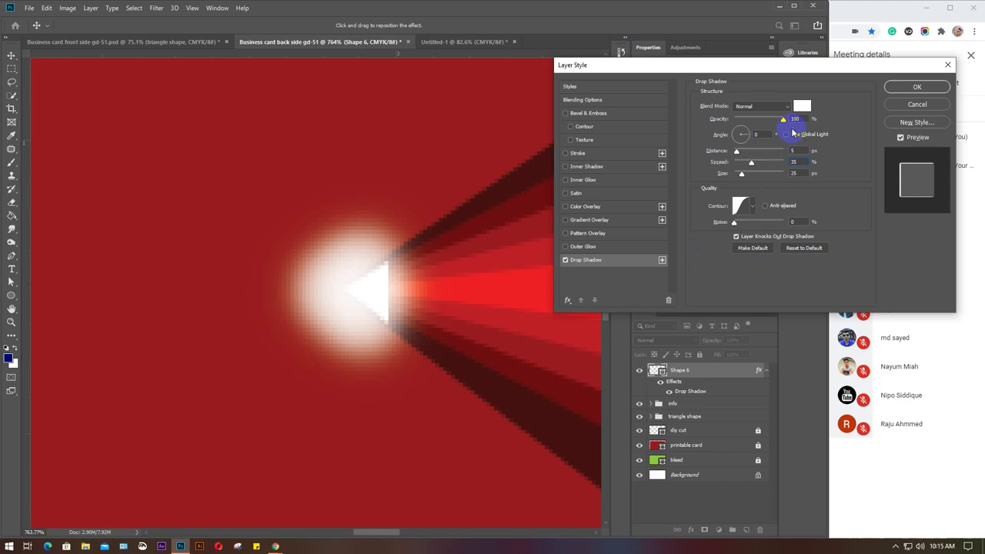
double_click(796, 118)
drag(782, 121, 764, 128)
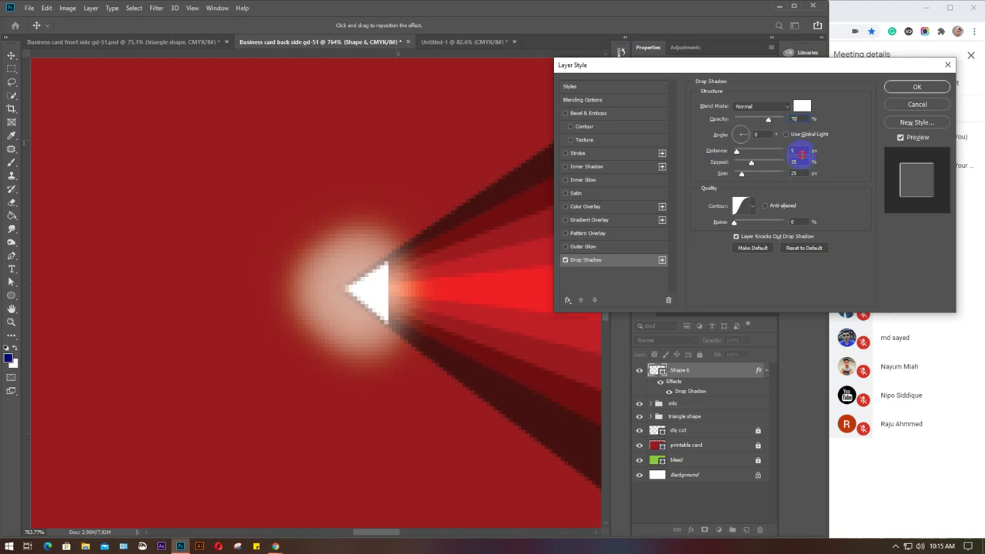
key(Up)
key(Up)
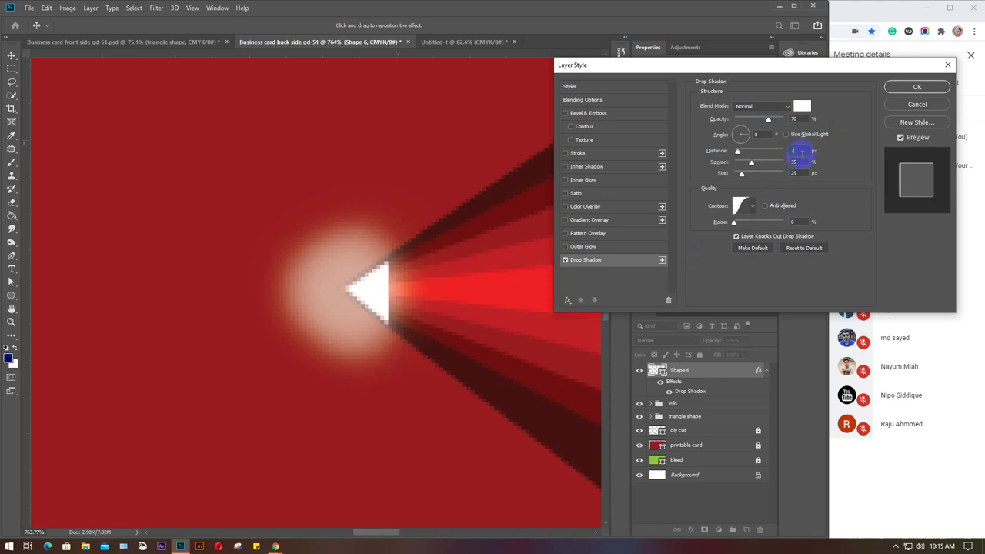
key(Down)
key(Down)
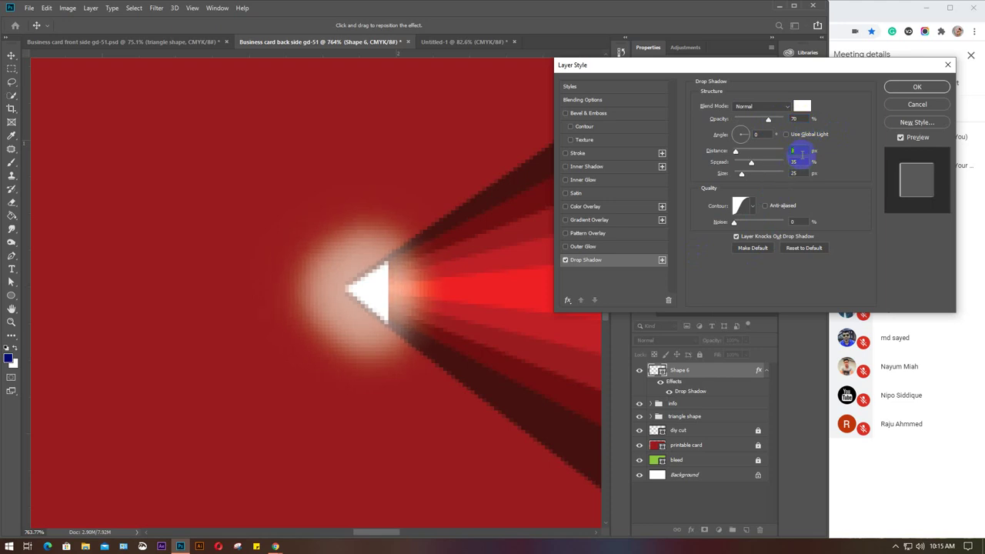
drag(395, 253, 340, 233)
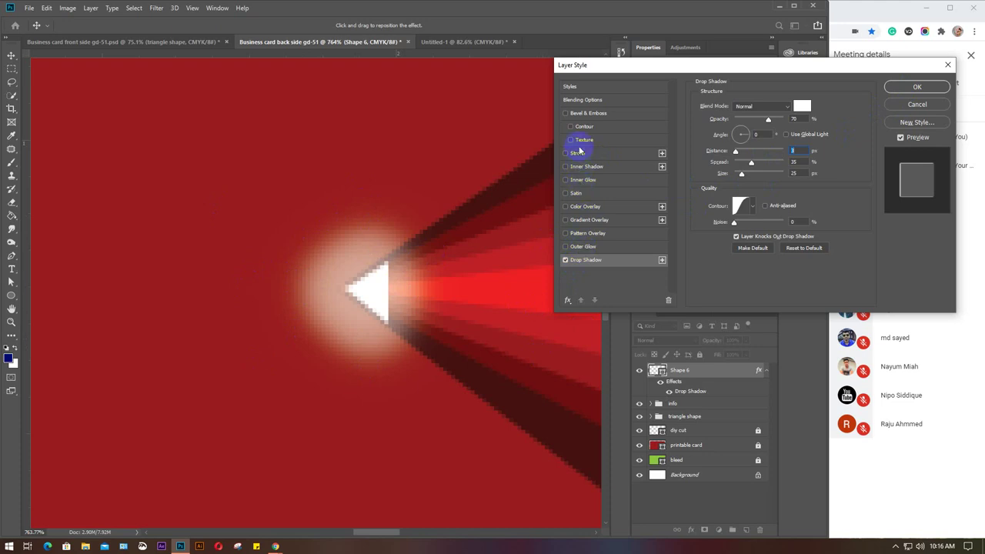
Try Bevel & Emboss, remove it again, and apply the glow settings.
click(586, 114)
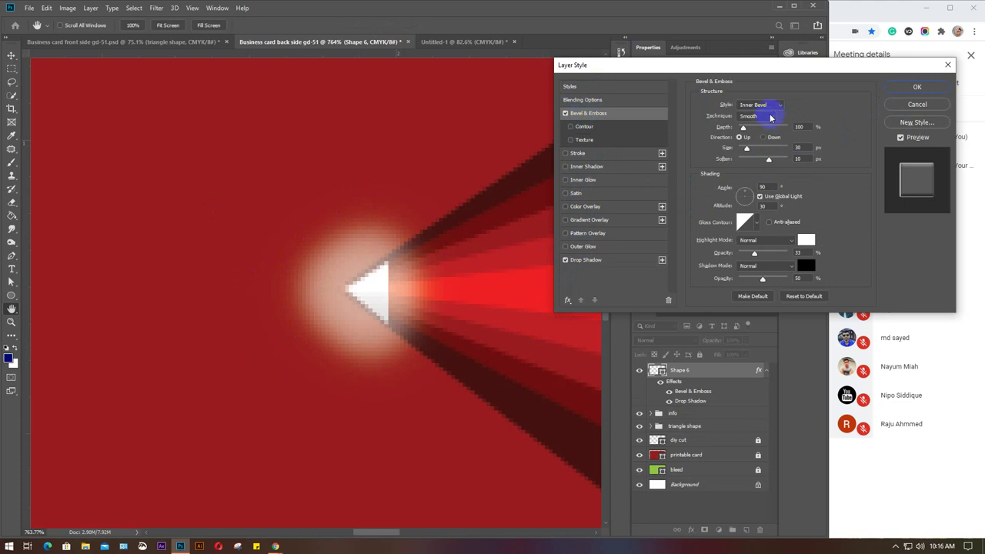
click(565, 113)
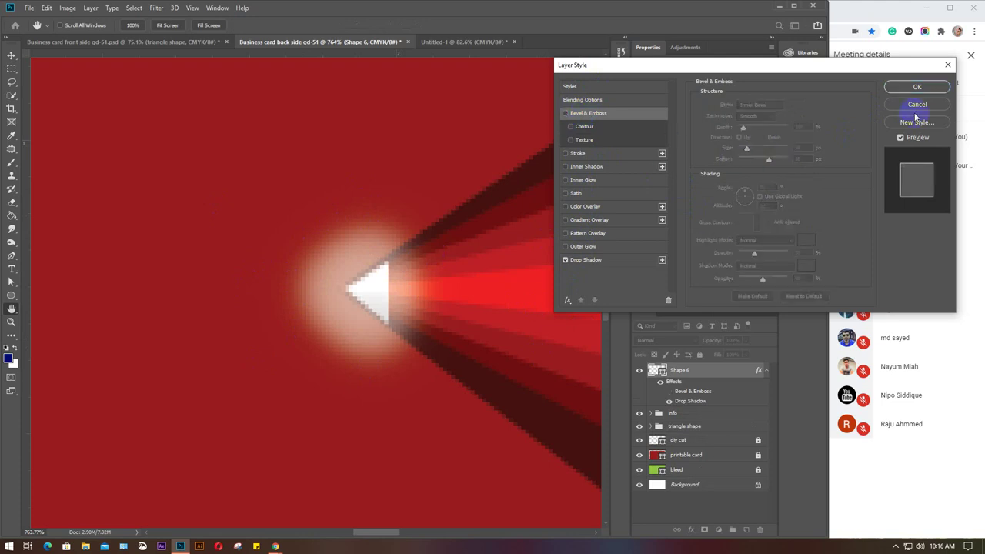
click(897, 87)
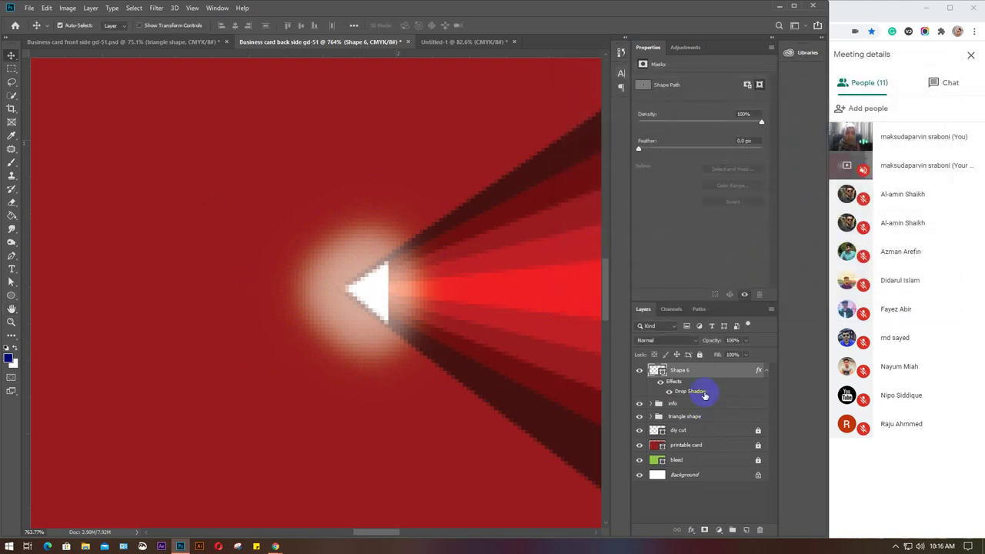
Move Shape 6 below the triangle shape group and zoom out and back in to check the card.
drag(704, 373, 702, 426)
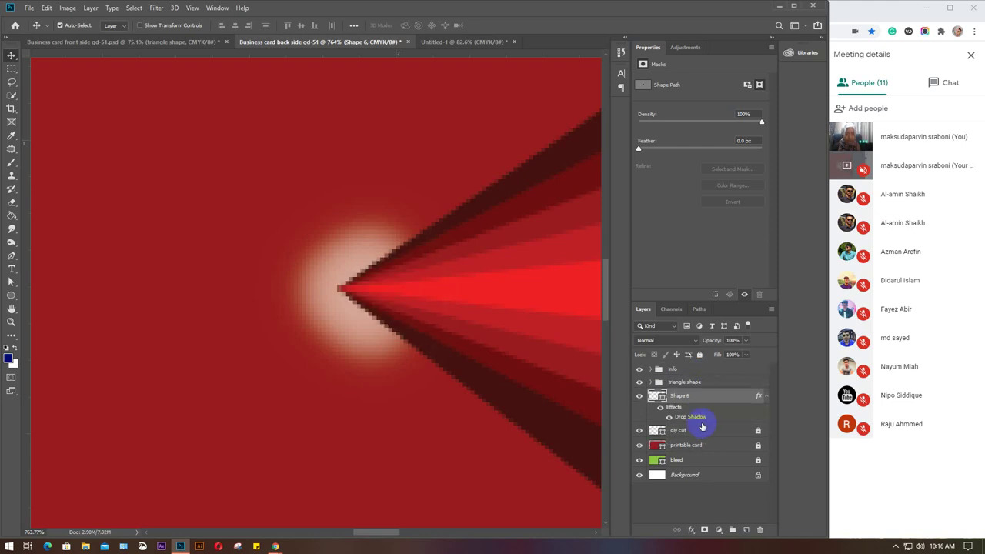
scroll(472, 354, down, 3)
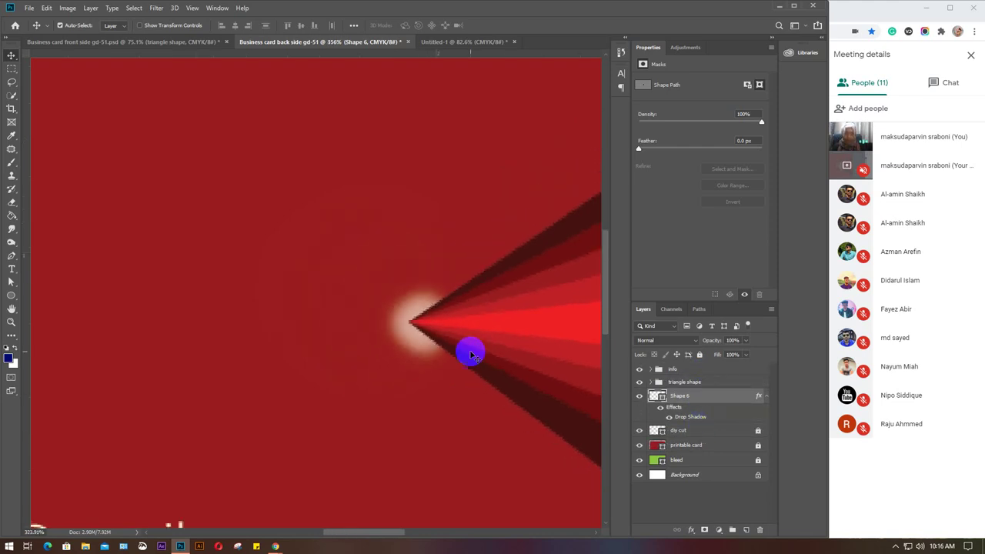
scroll(472, 354, down, 5)
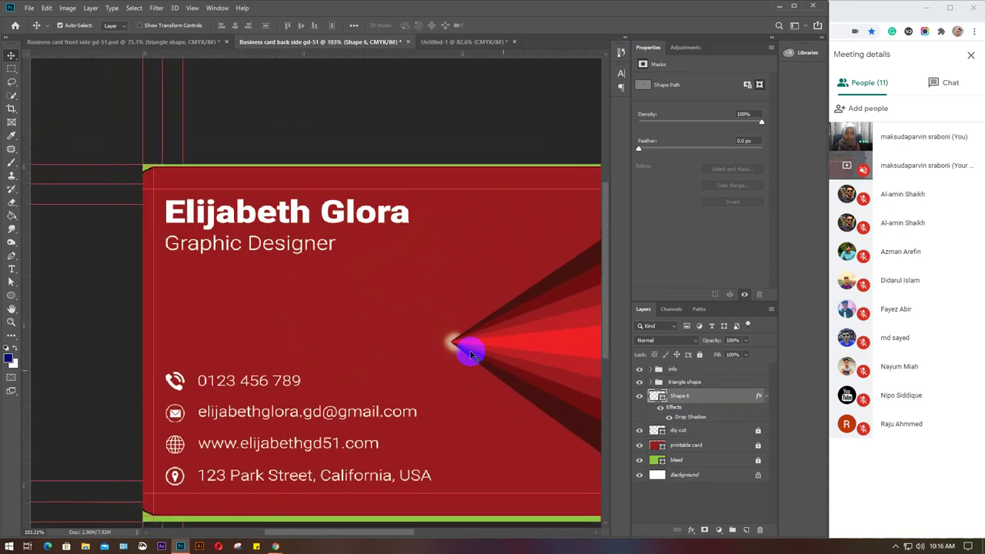
scroll(472, 354, down, 1)
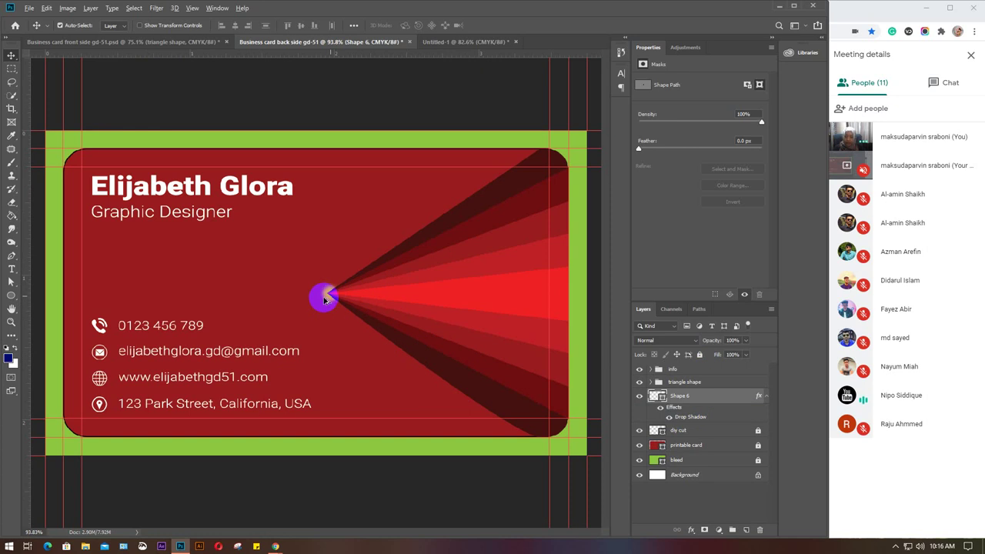
alt+scroll(326, 294, up, 2)
scroll(318, 298, up, 5)
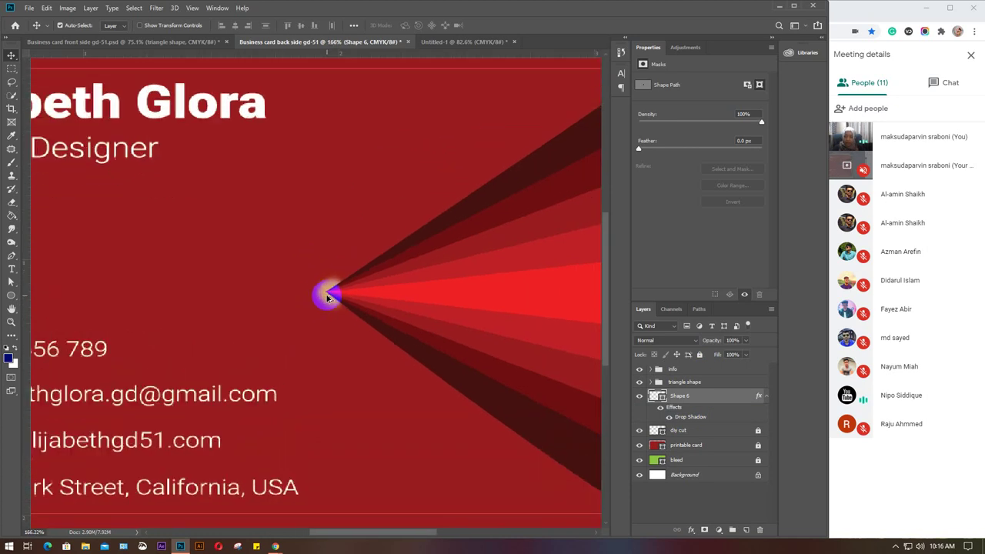
scroll(327, 298, up, 2)
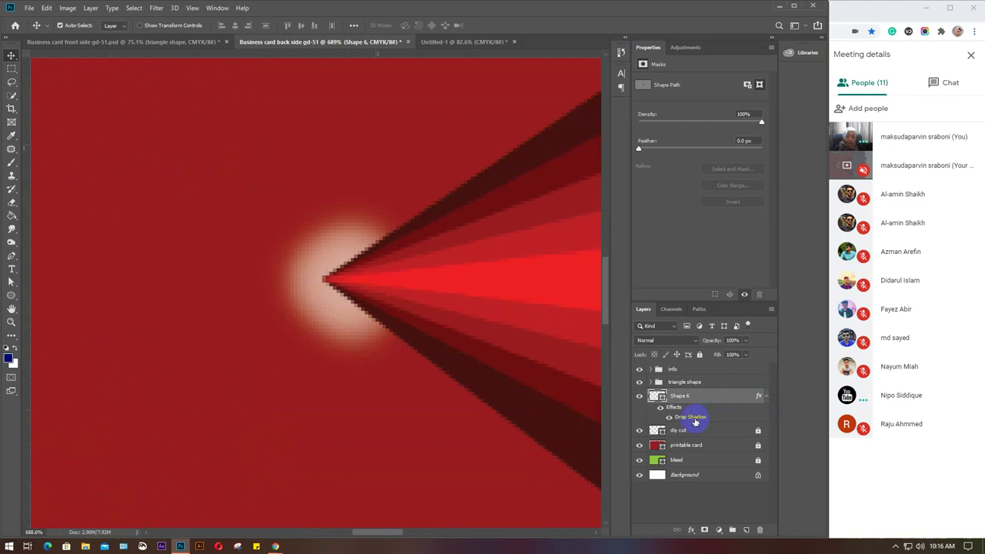
Change Shape 6's drop shadow colour to red after trying yellow-green, blue and white.
double_click(695, 420)
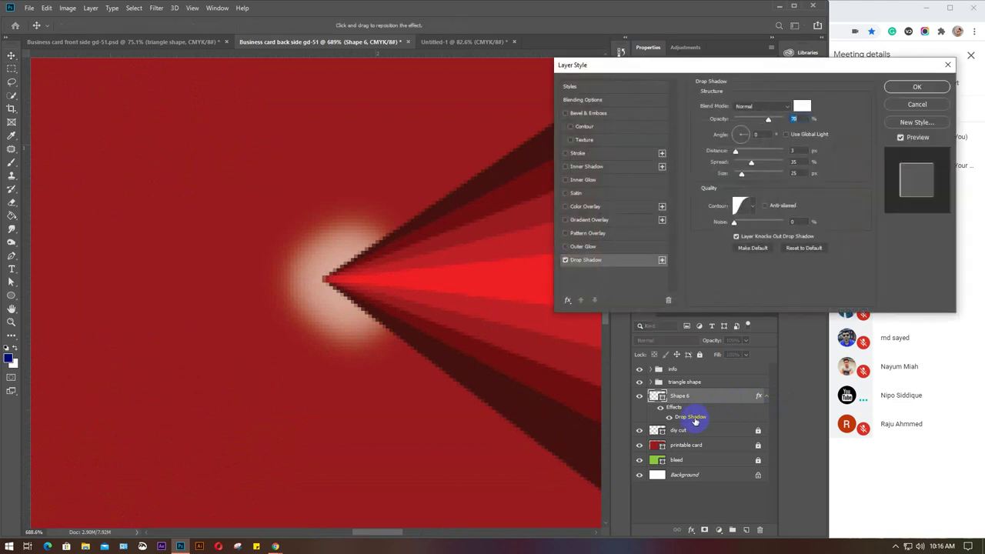
click(803, 107)
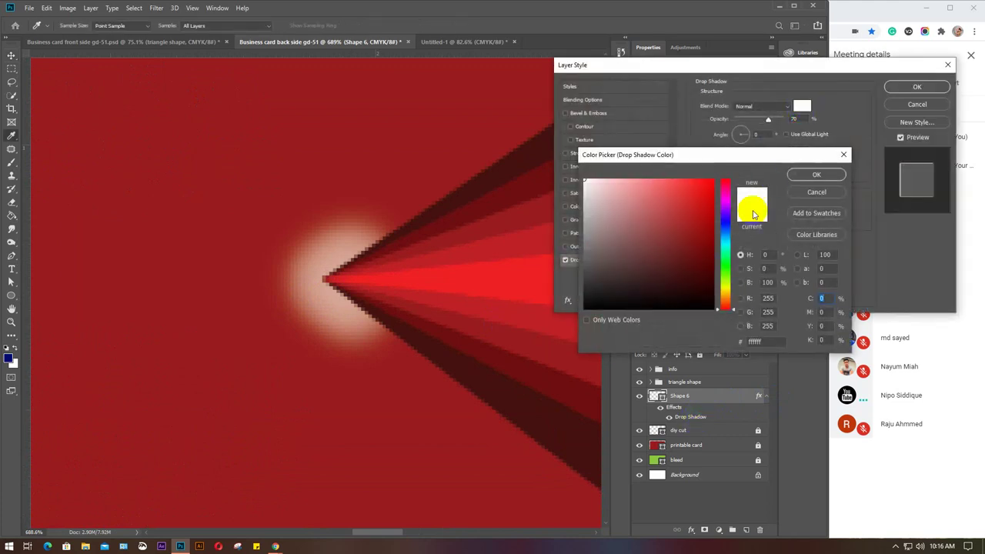
click(723, 282)
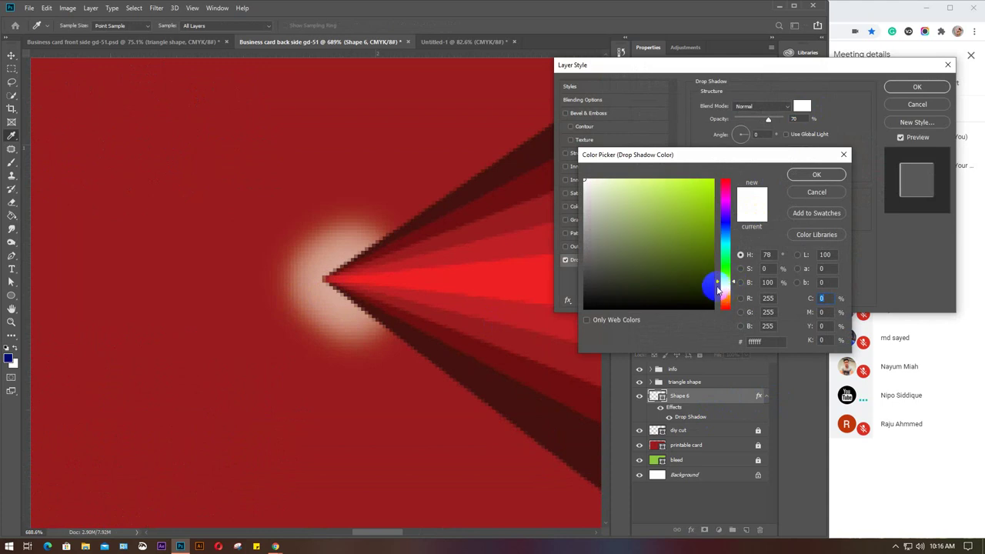
click(673, 207)
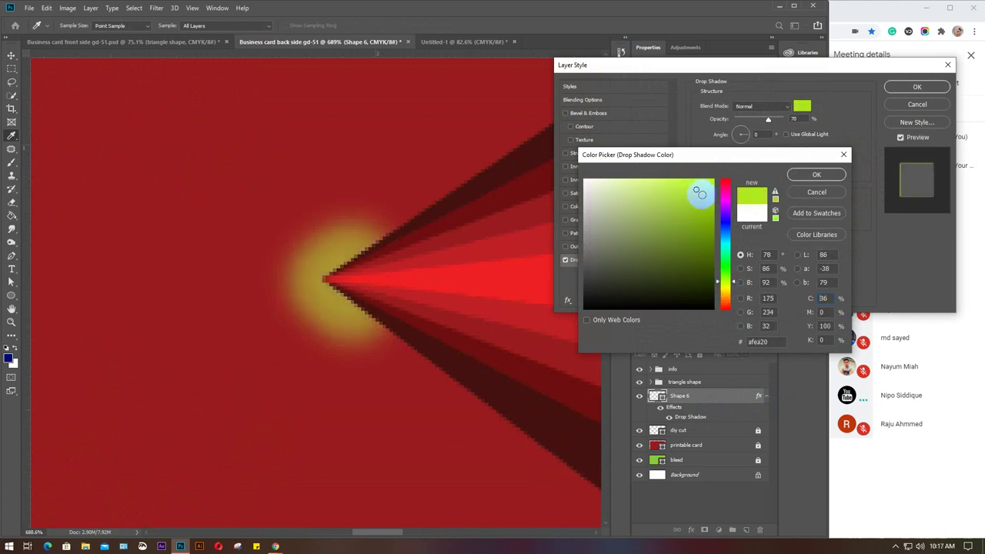
click(724, 237)
click(705, 214)
drag(705, 214, 724, 167)
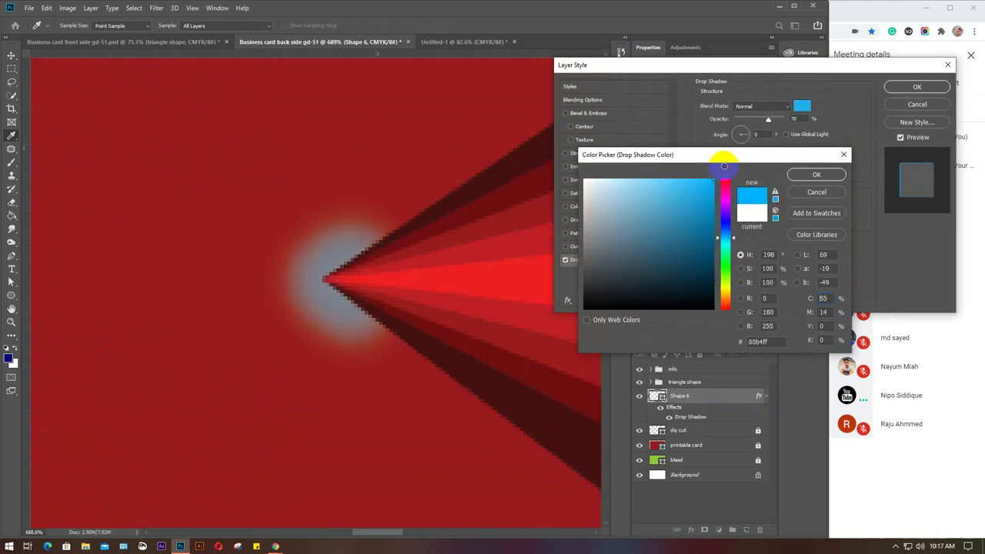
mouse_move(636, 200)
mouse_down()
mouse_move(596, 193)
mouse_move(583, 177)
mouse_up()
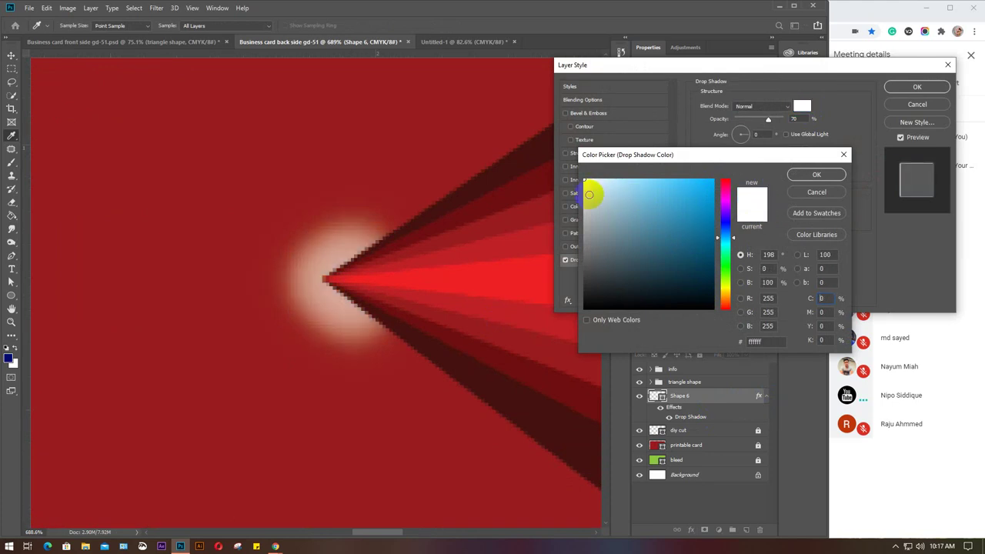
drag(726, 224, 721, 167)
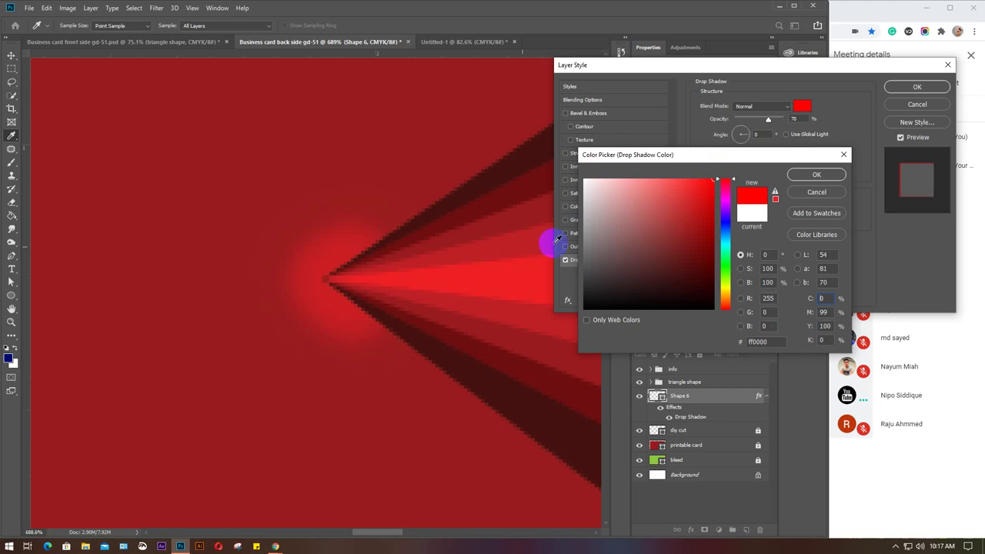
click(806, 181)
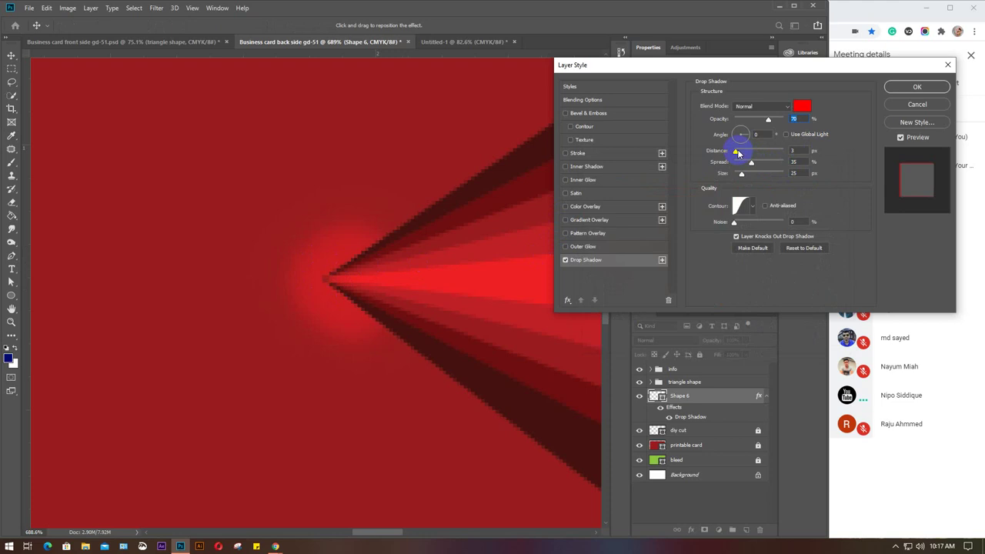
Set the red glow's distance to 10, widen its spread, lower opacity to 40%, and apply.
click(795, 151)
text(10)
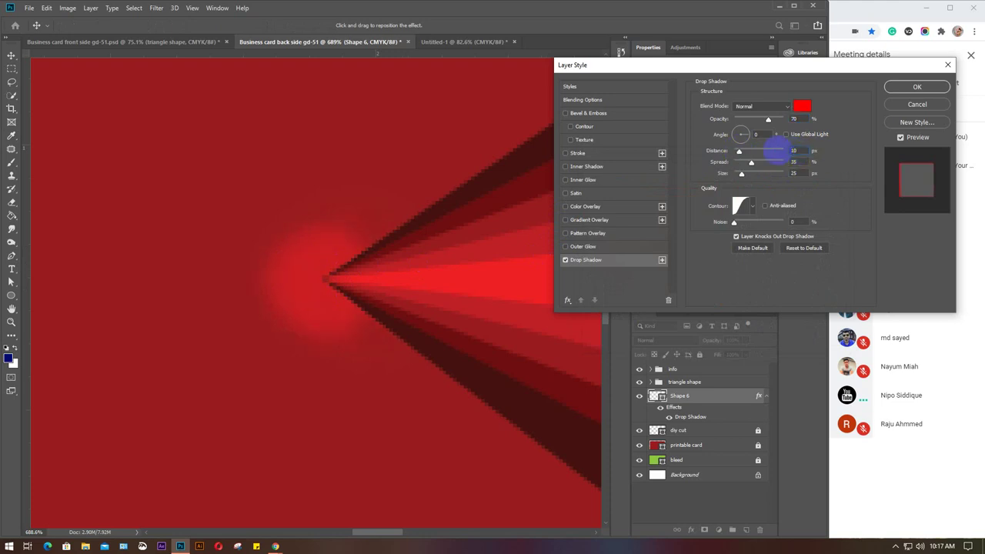
drag(755, 166, 755, 173)
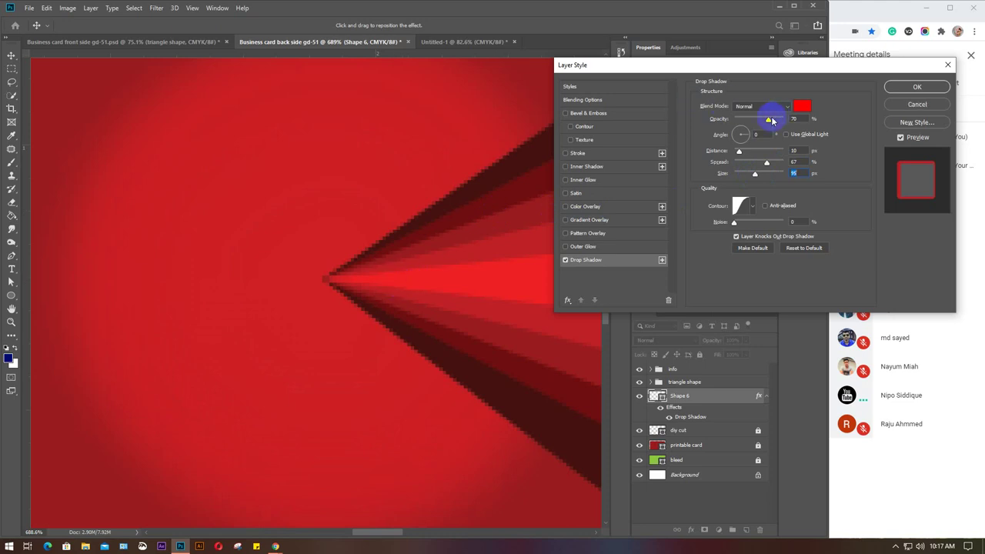
drag(768, 120, 755, 126)
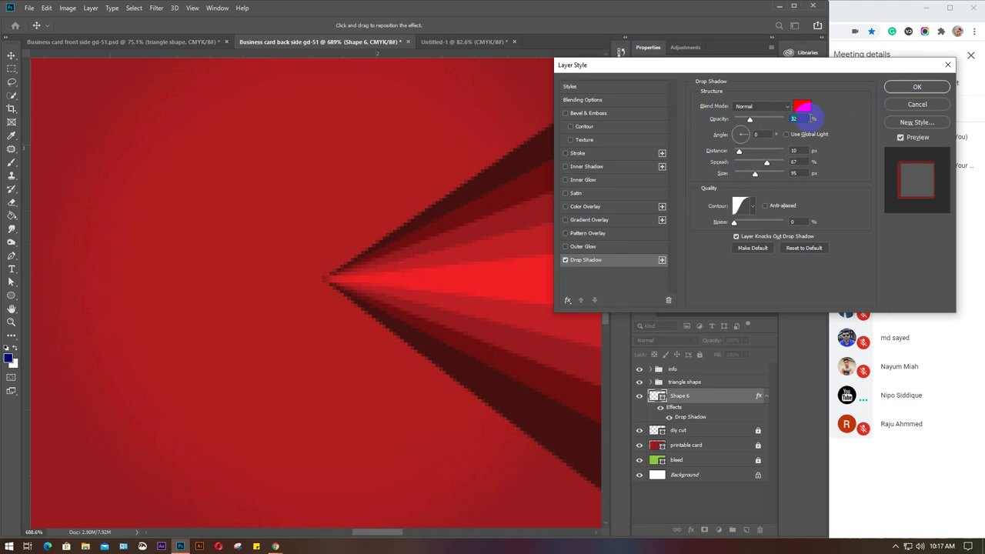
text(40)
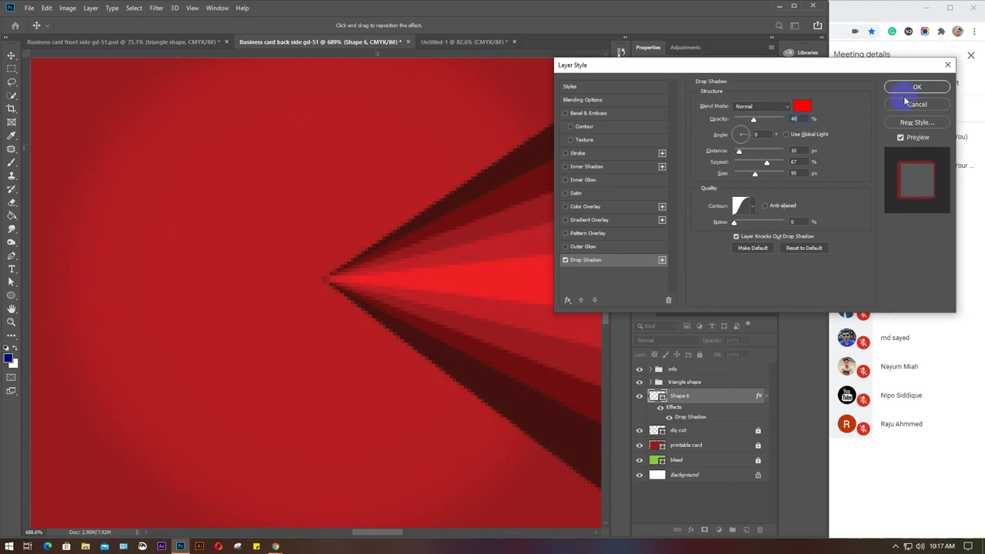
click(907, 88)
Delete the Shape 6 glow layer and save the card as Business card back side gd-51.psd.
scroll(385, 343, down, 5)
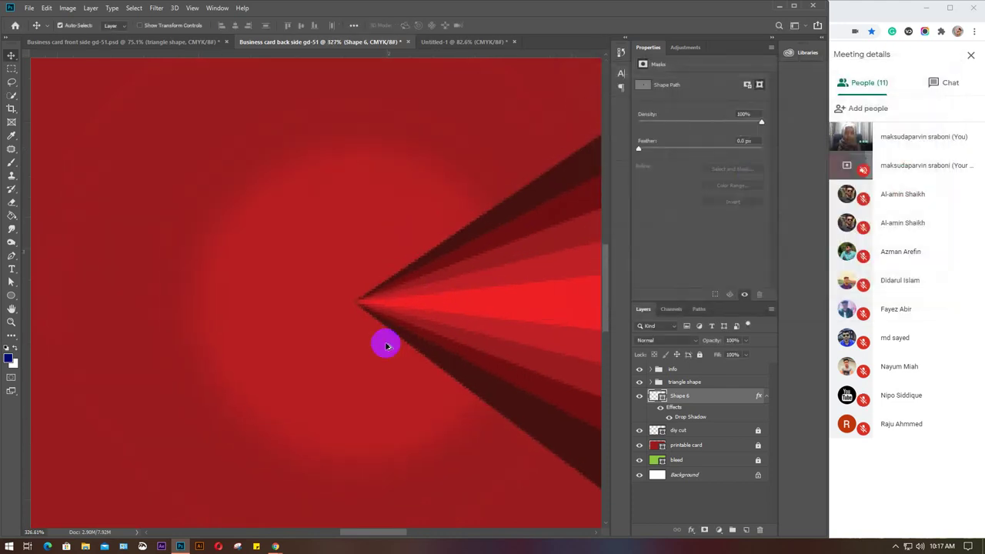
scroll(386, 347, down, 4)
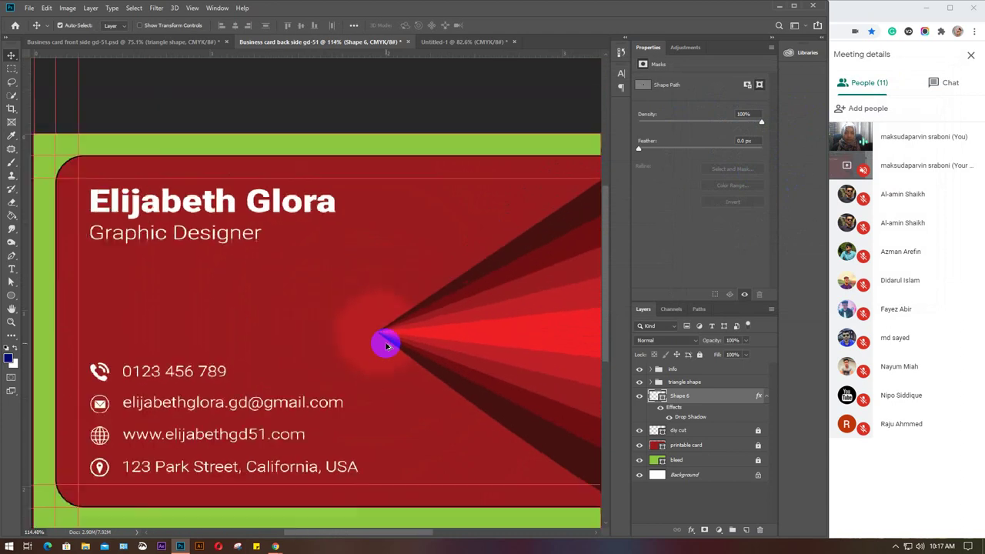
scroll(387, 343, down, 2)
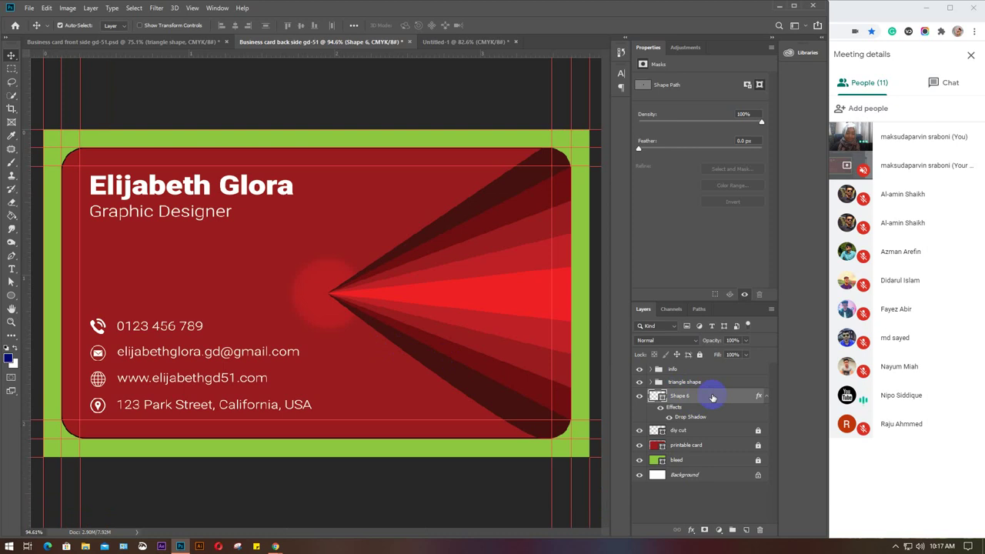
key(Delete)
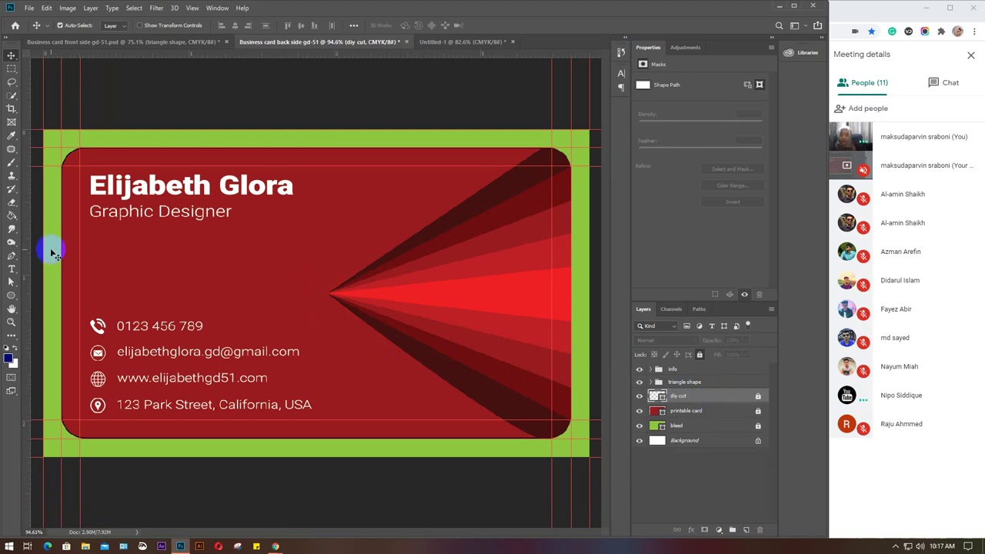
scroll(447, 358, down, 3)
scroll(416, 340, down, 1)
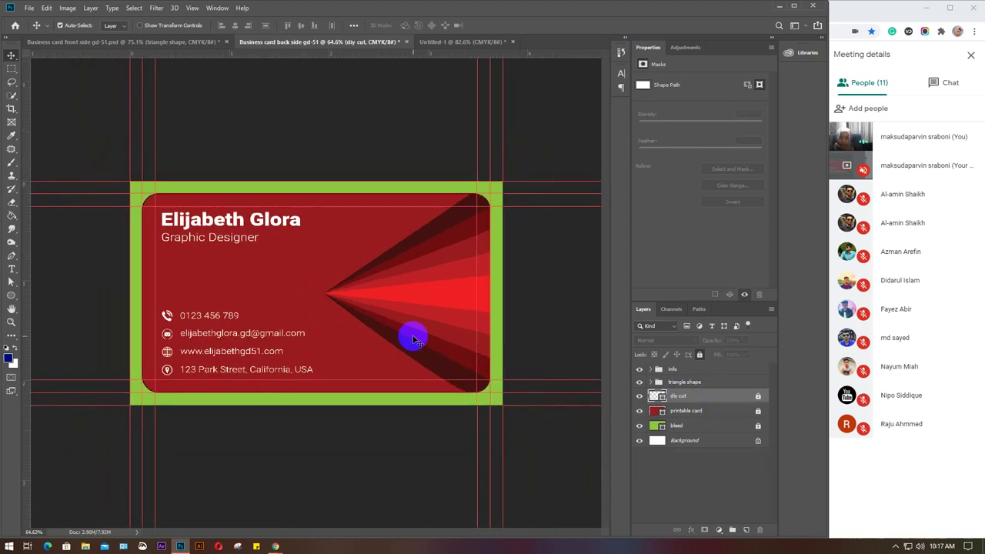
key(ctrl+shift+s)
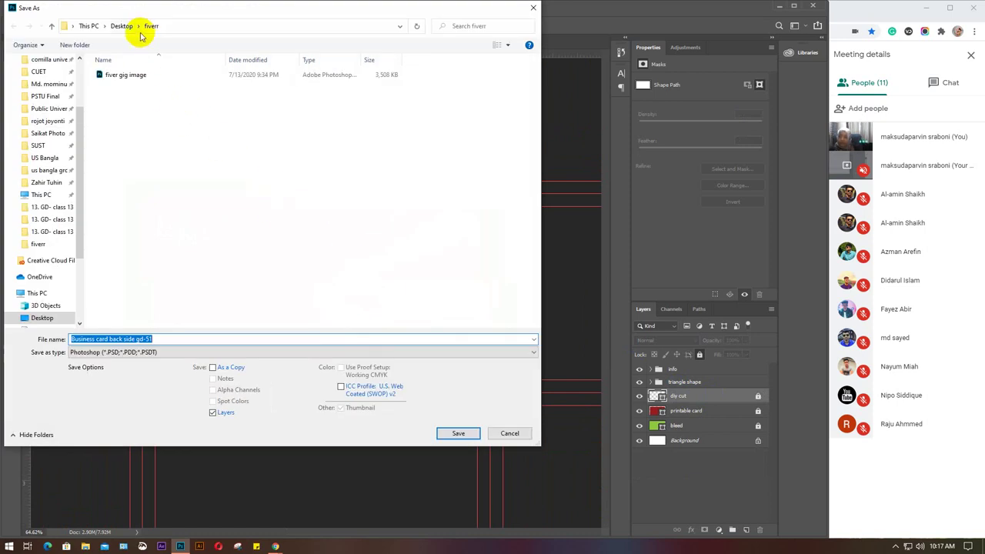
key(Return)
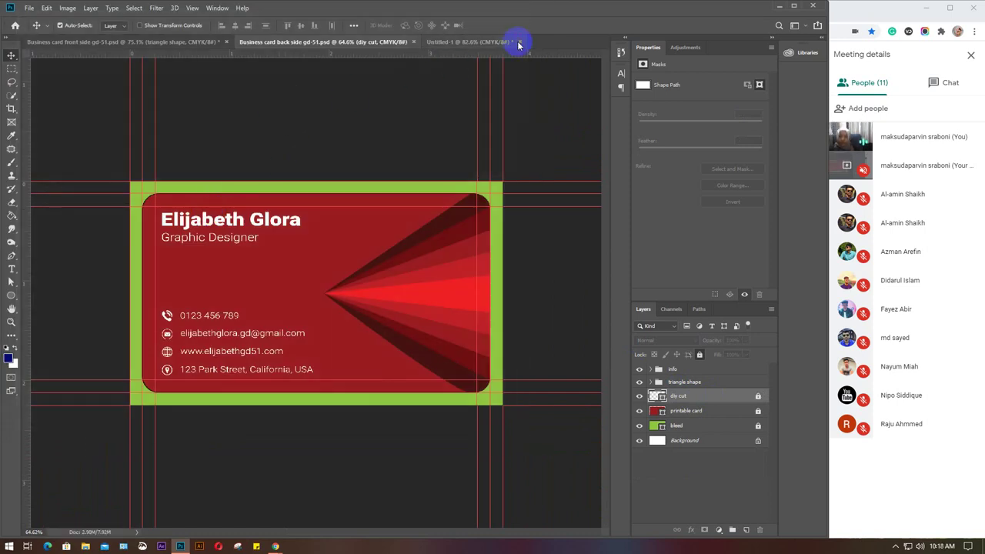
Close Untitled-1 without saving and bring the back-side card document to the front.
click(520, 42)
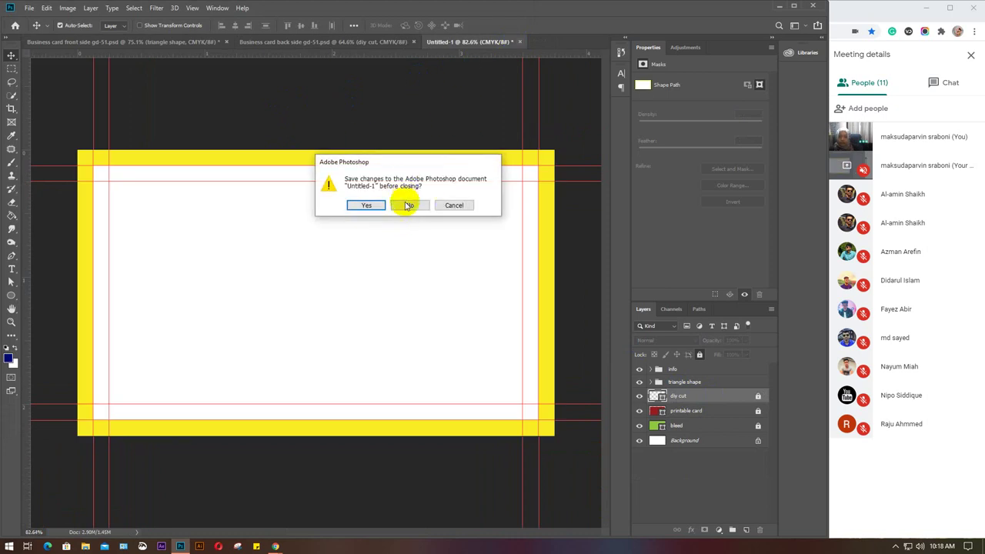
click(407, 206)
click(135, 43)
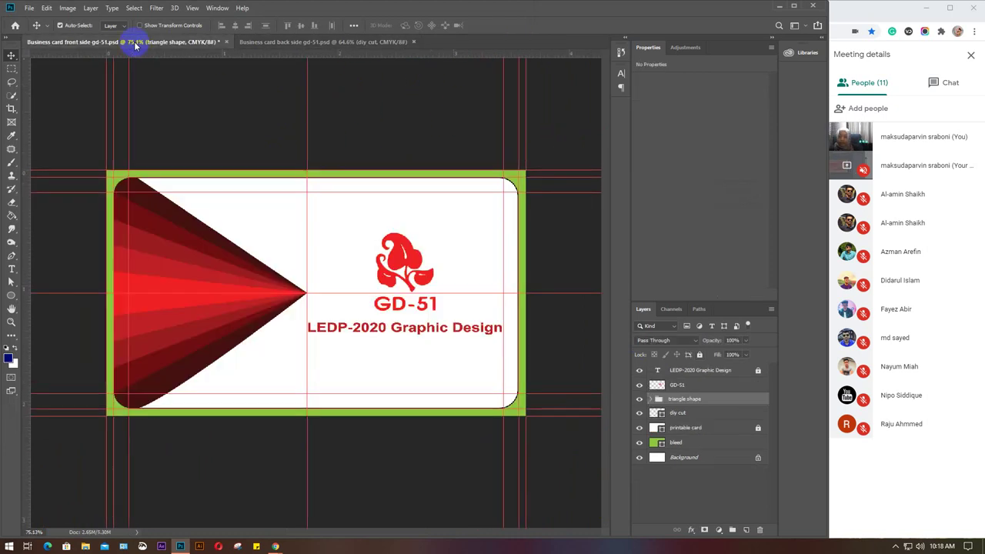
click(275, 43)
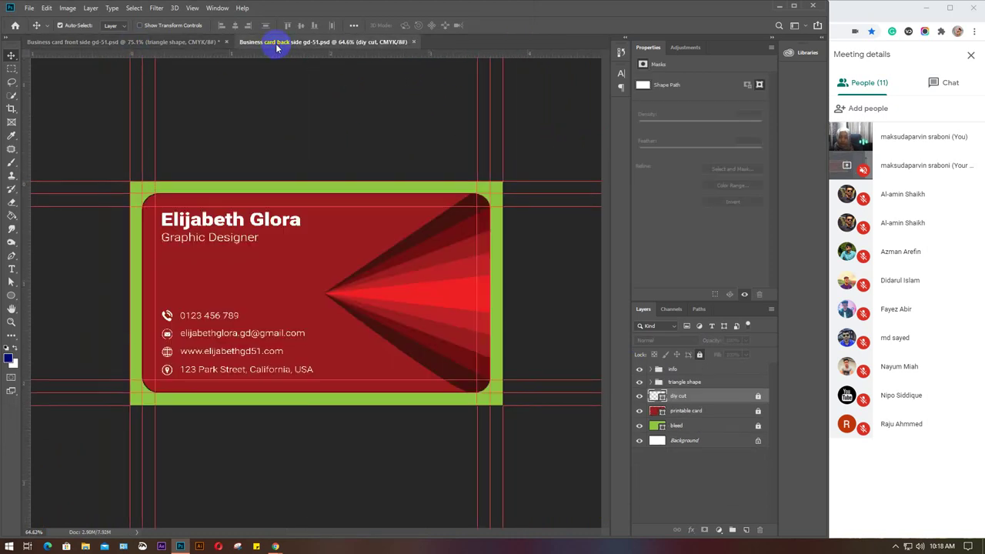
click(87, 543)
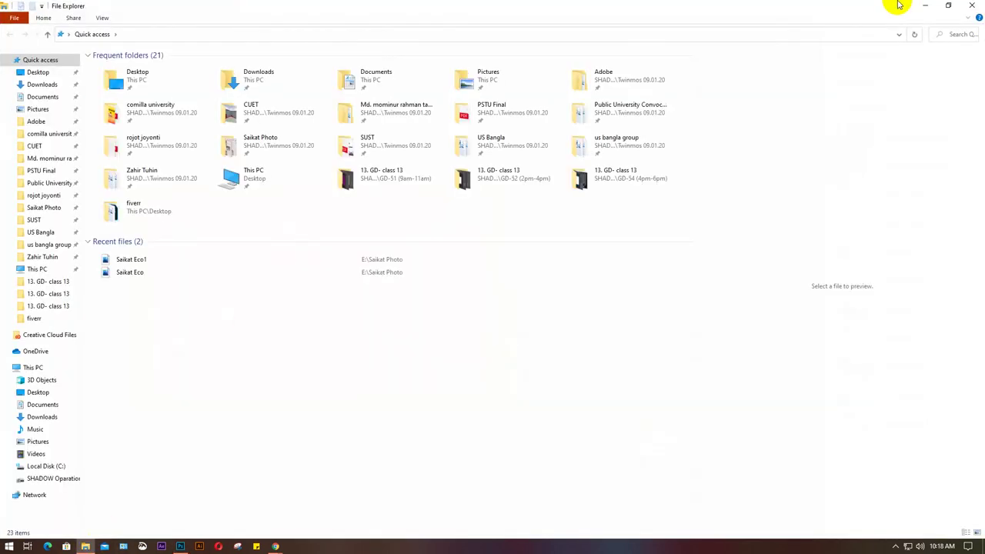
click(927, 8)
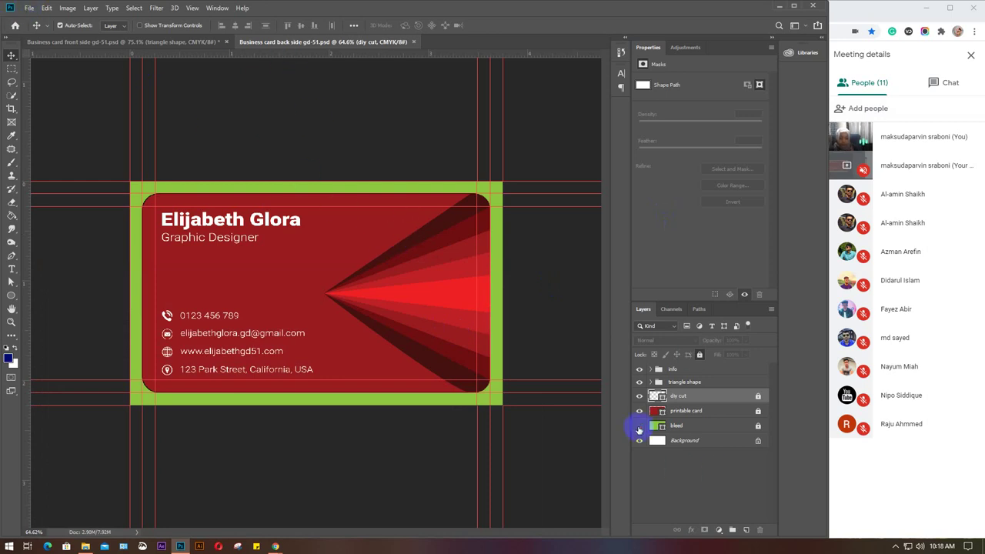
Hide the green bleed border layer on the back-side card.
click(639, 429)
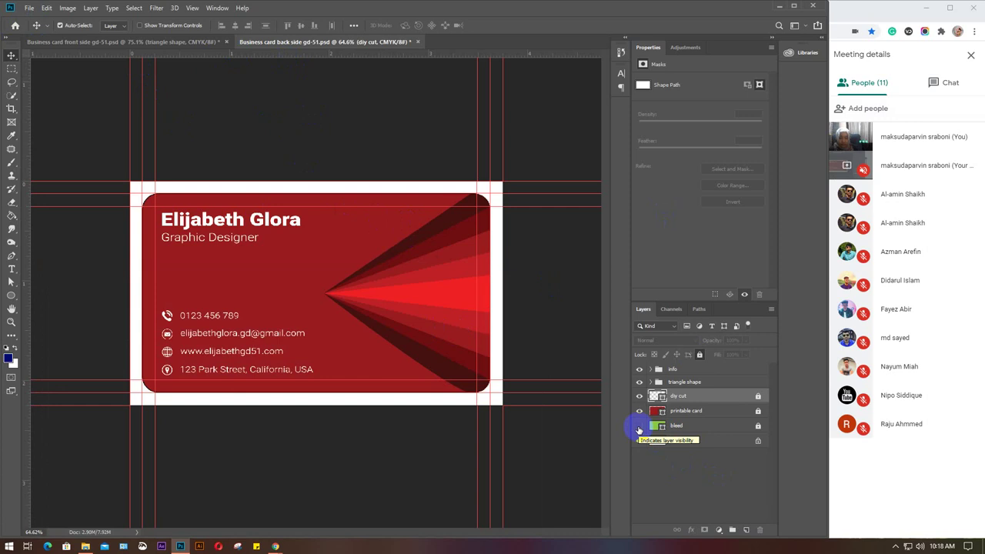
click(639, 428)
click(639, 428)
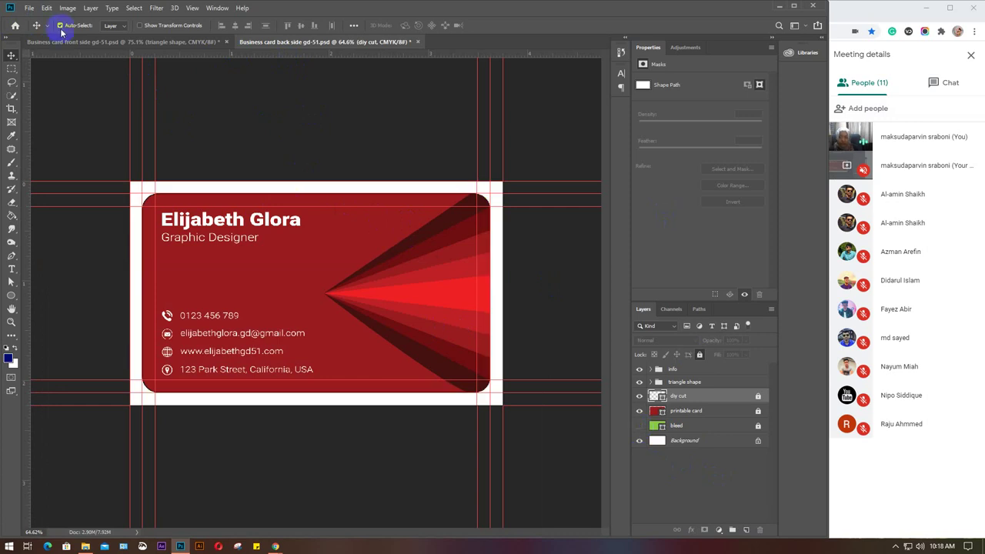
Save a copy to the Desktop as JPEG named 'back side' at Quality 12 (Maximum).
click(29, 8)
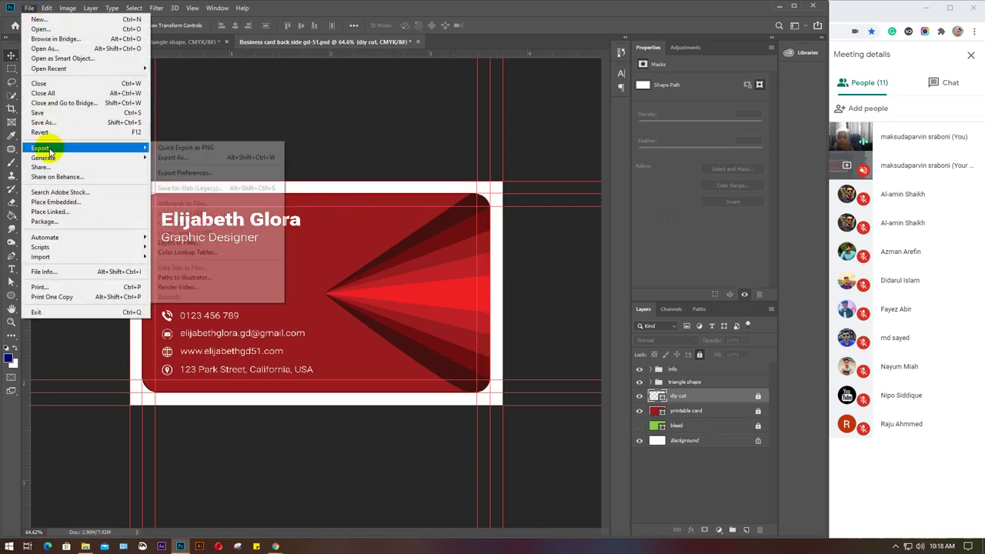
click(46, 123)
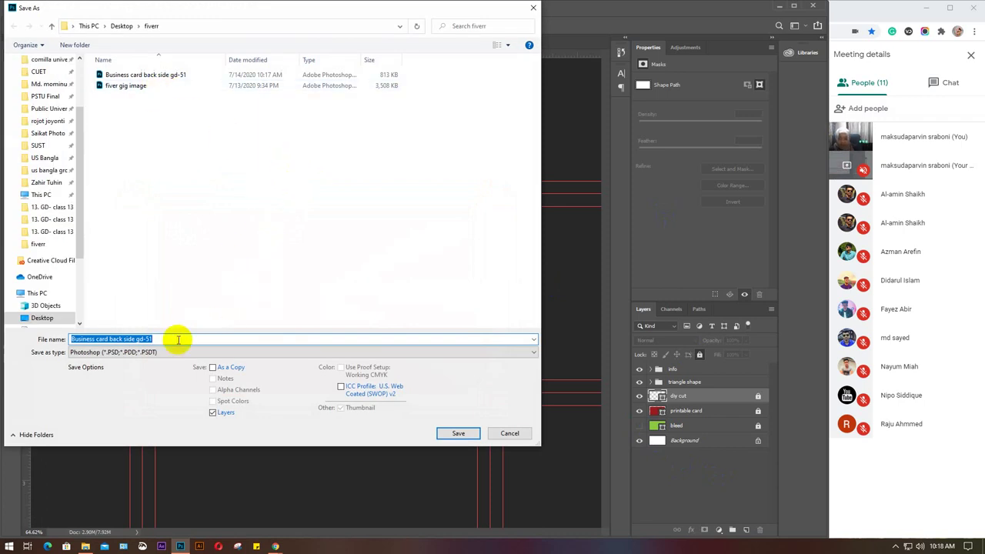
text(back side)
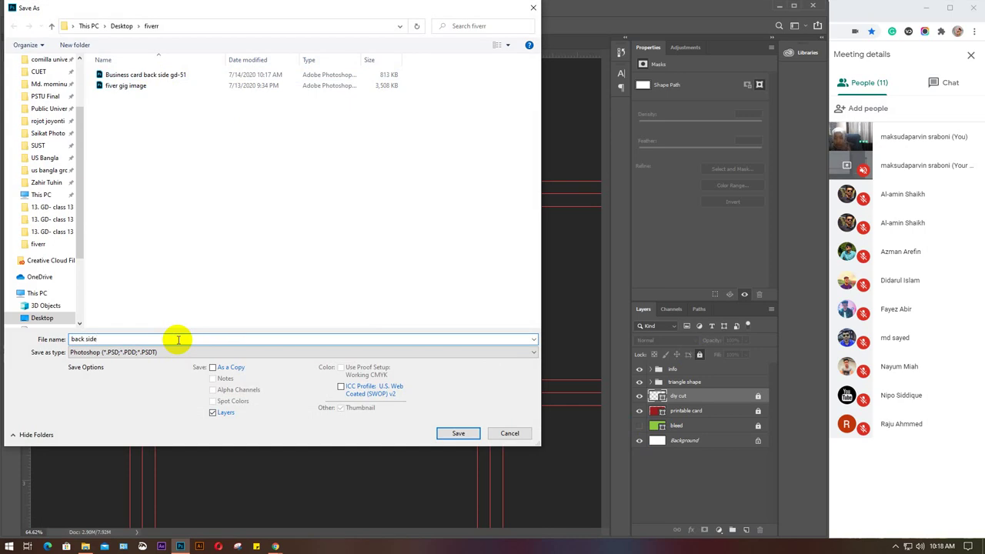
click(171, 352)
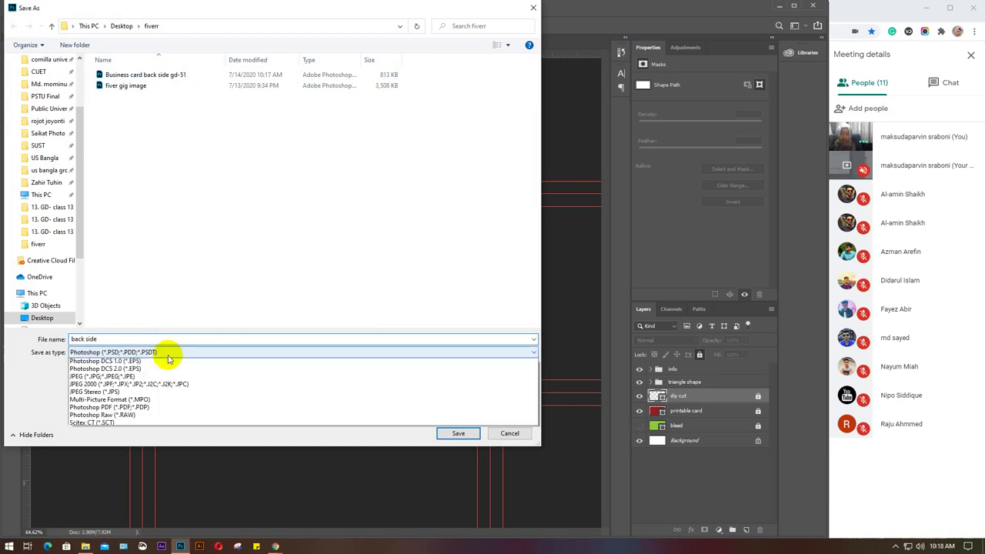
click(147, 402)
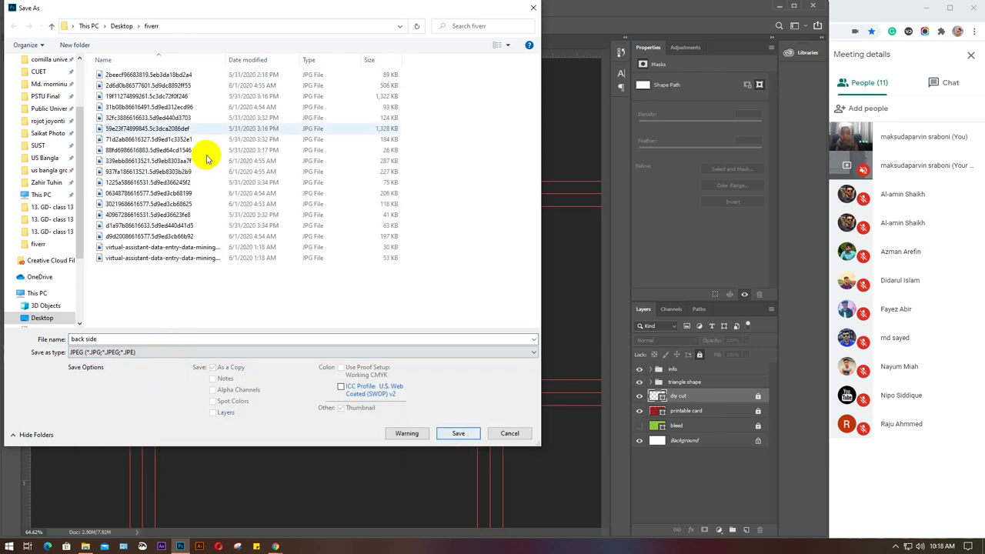
click(121, 25)
click(459, 434)
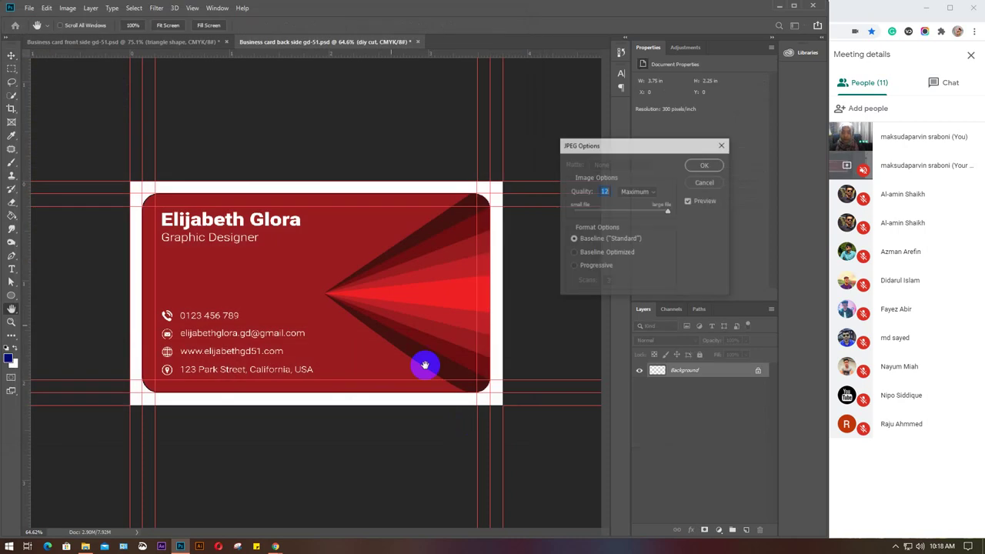
click(697, 206)
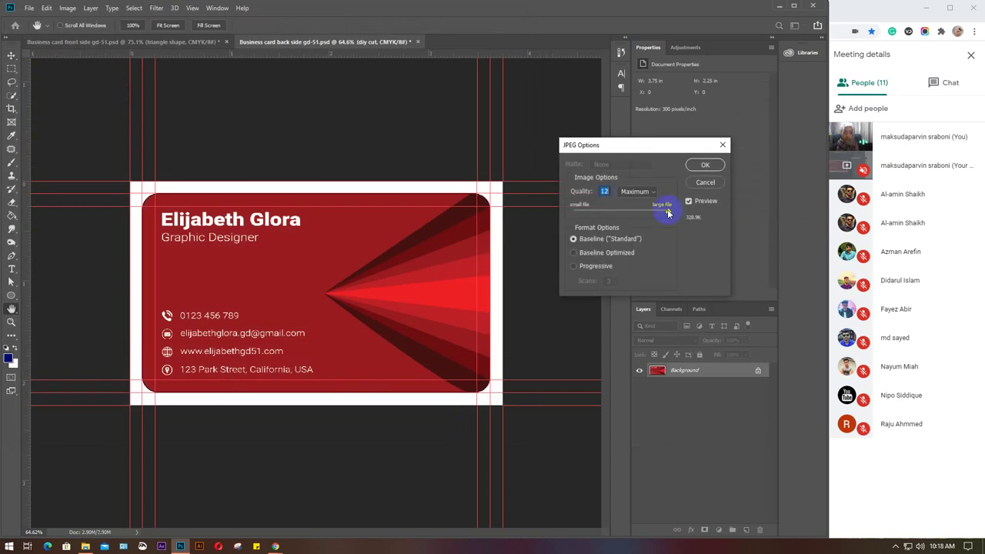
click(706, 166)
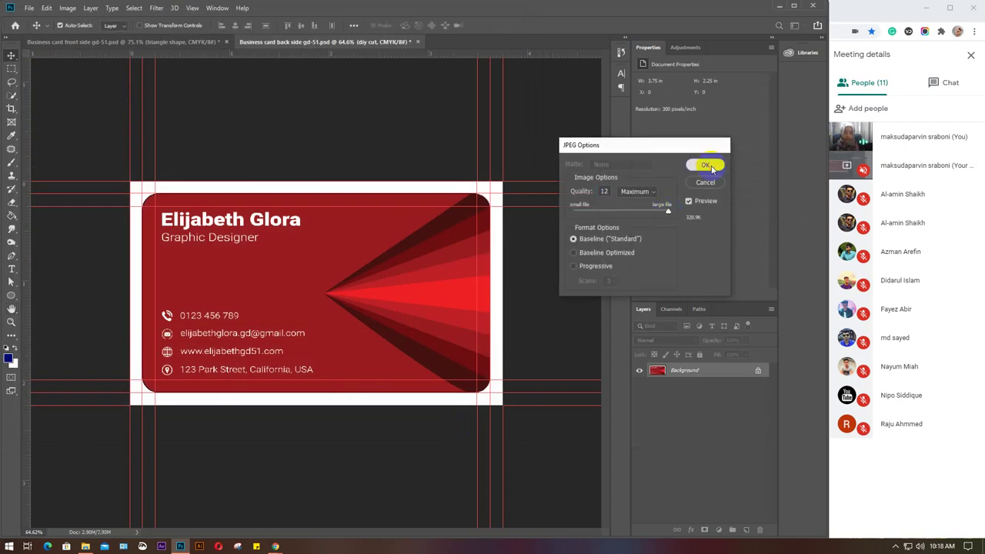
Hide the front card's green bleed and save it as JPEG 'front side' at Quality 12 (Maximum).
click(87, 43)
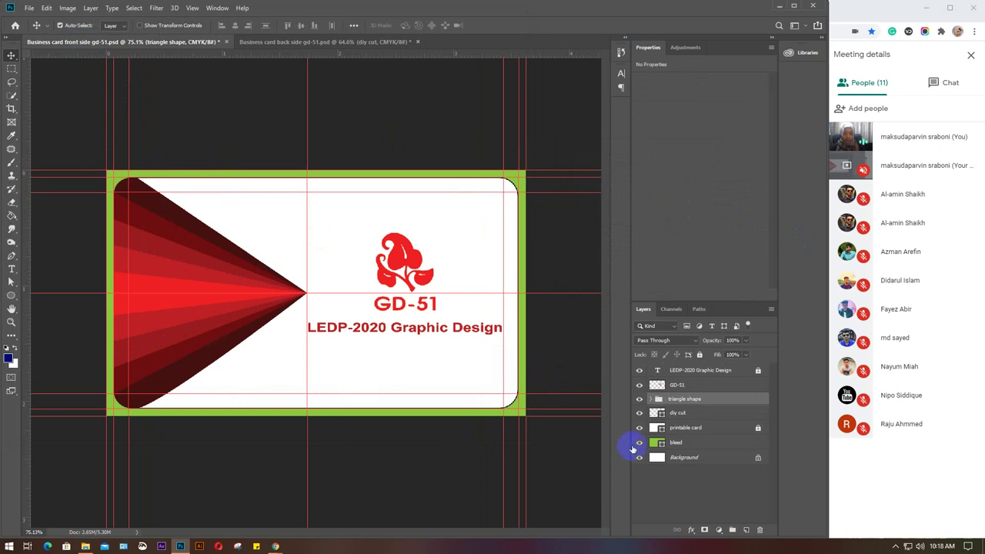
click(639, 443)
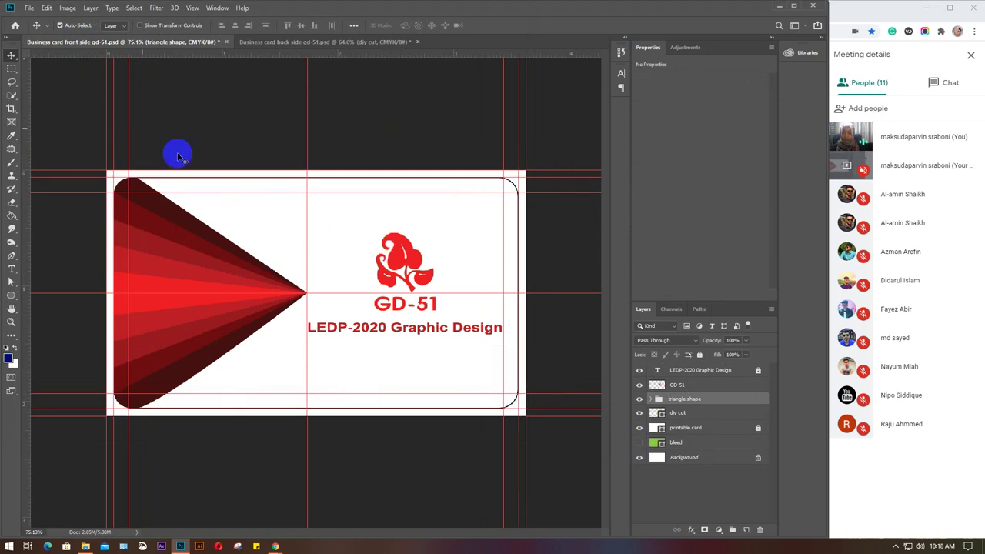
click(31, 10)
click(39, 120)
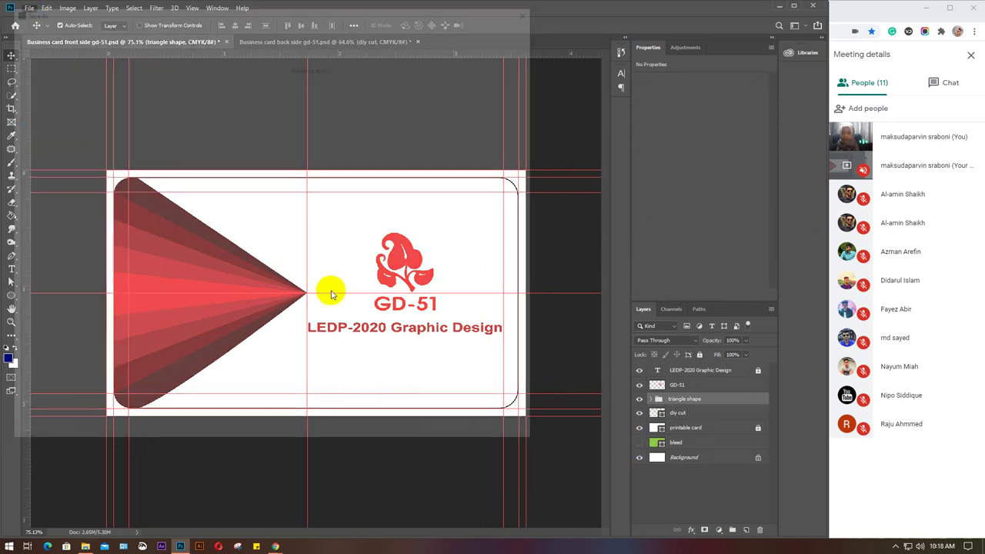
text(f)
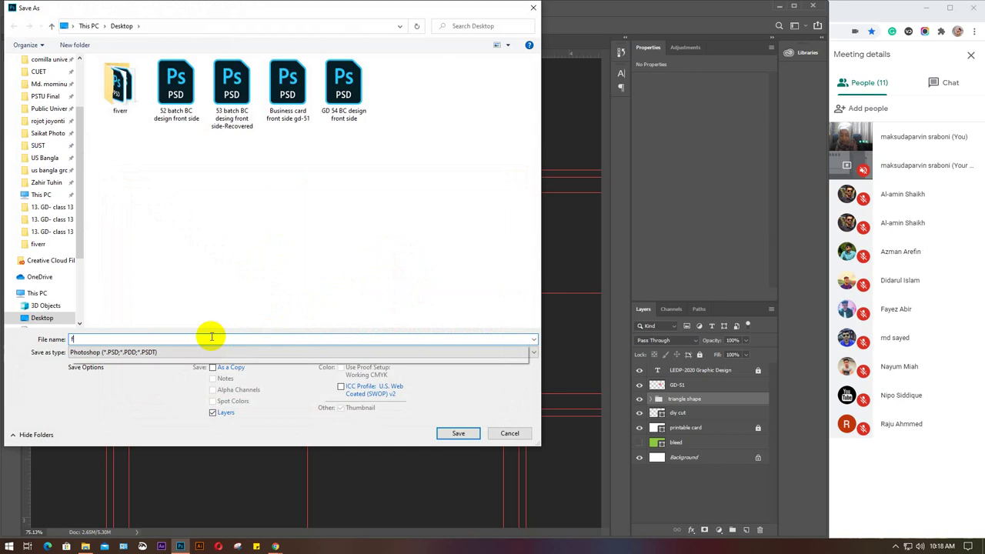
text(ront side)
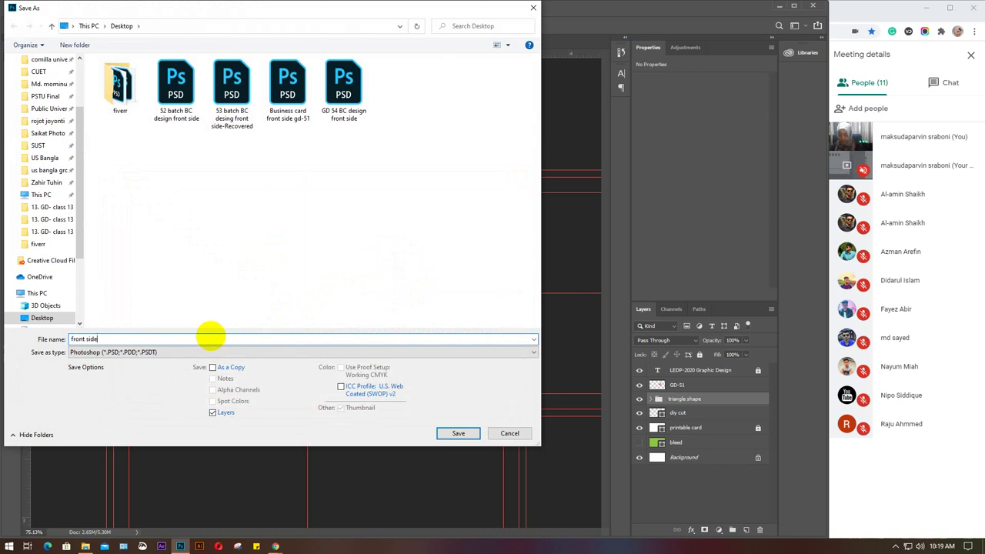
click(202, 352)
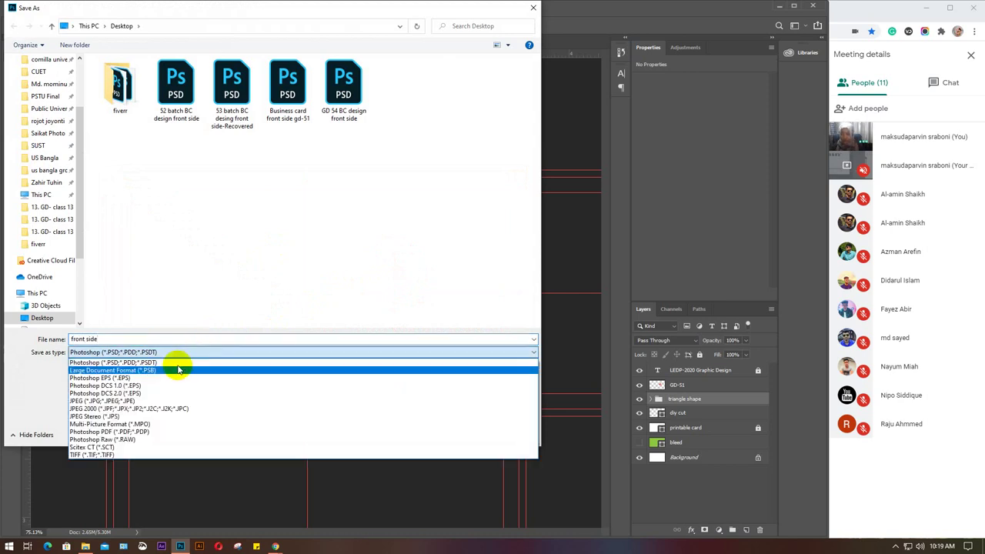
click(146, 402)
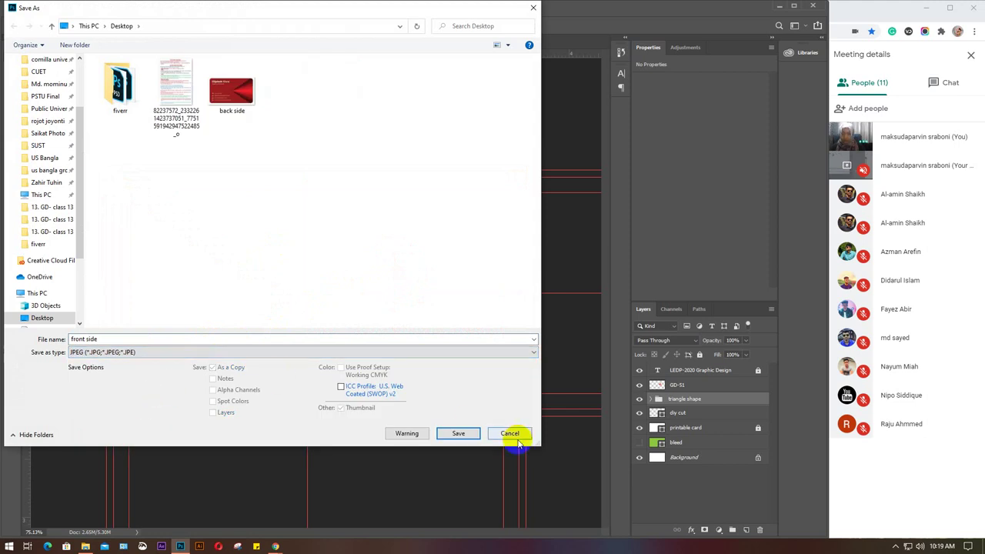
click(458, 434)
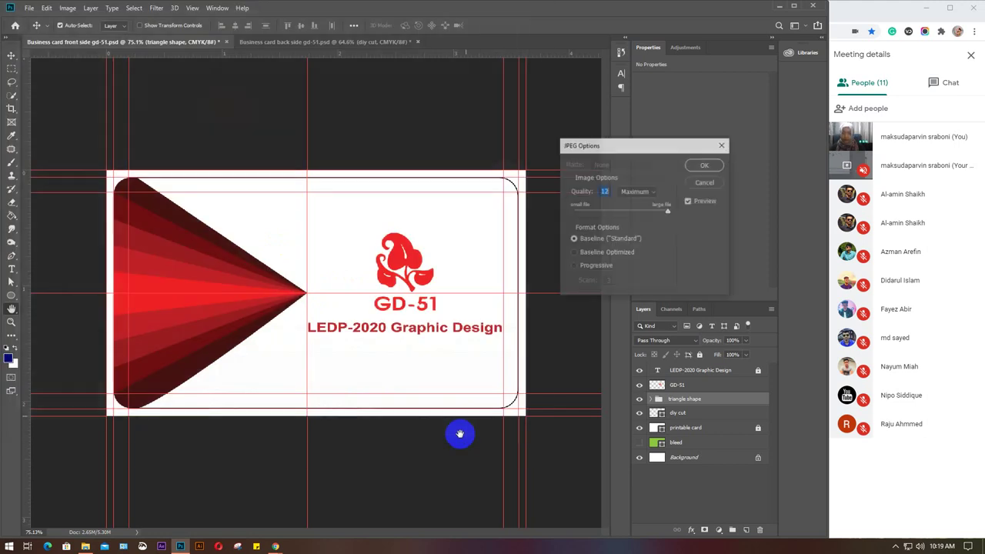
click(694, 167)
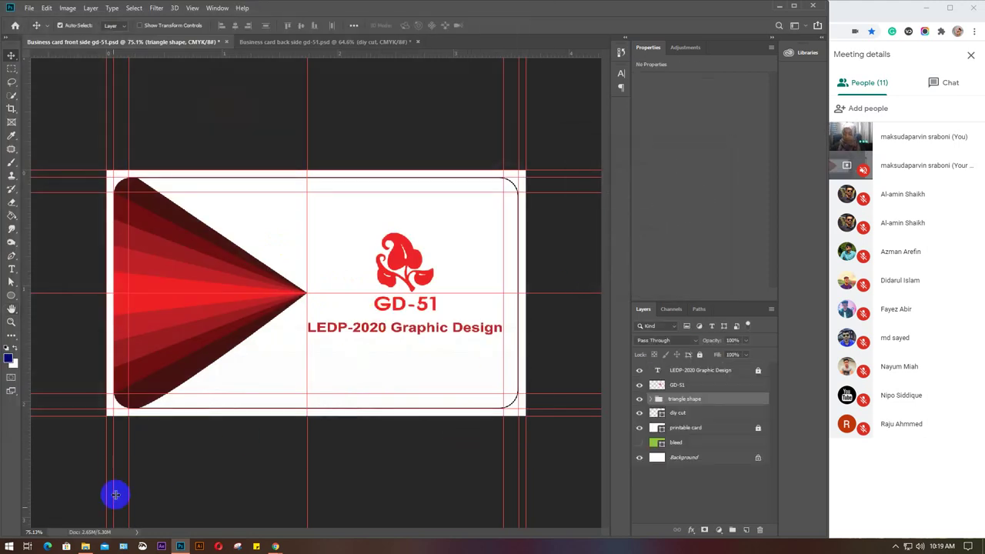
click(85, 546)
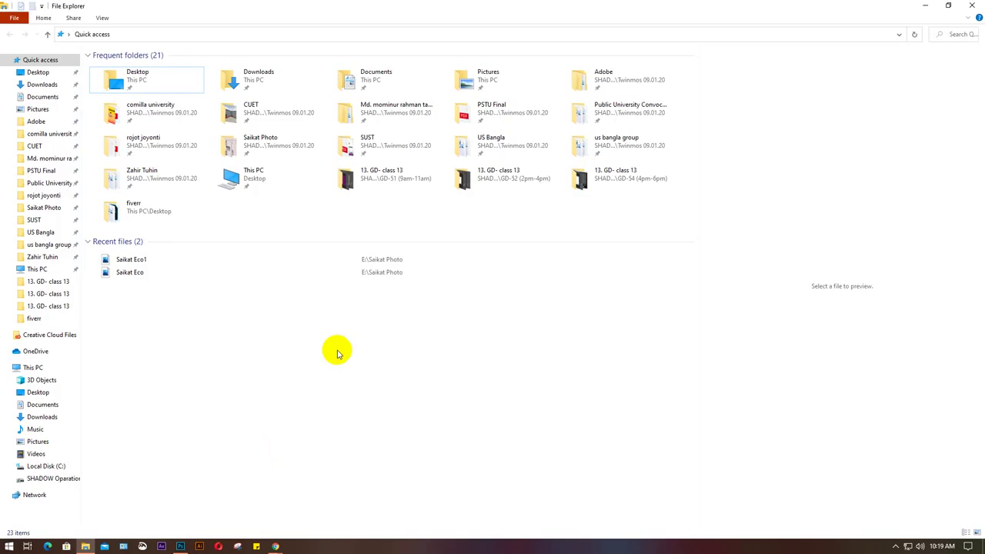
Open maqueta-tarjeta-visita-oscura.zip from the Downloads folder in WinRAR.
right_click(358, 352)
click(406, 402)
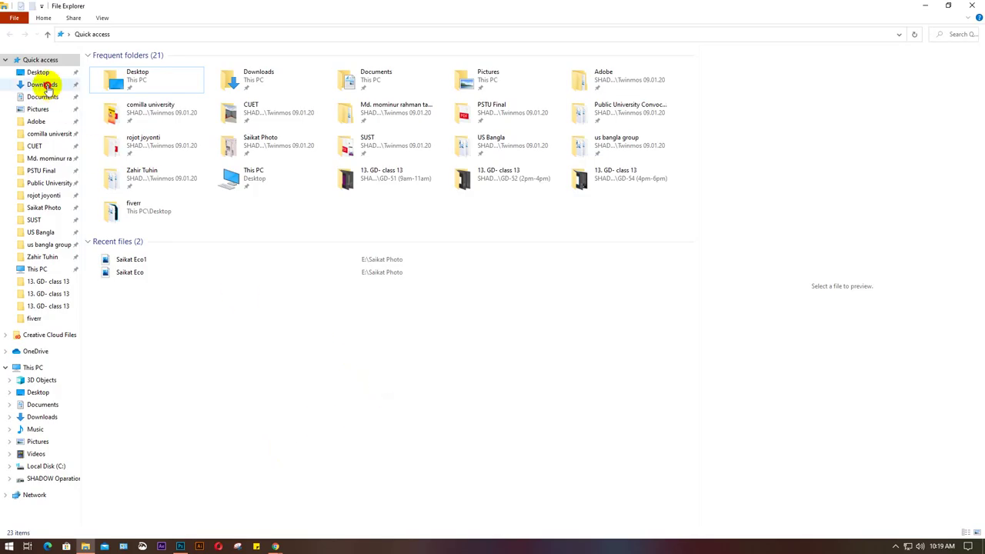
click(47, 86)
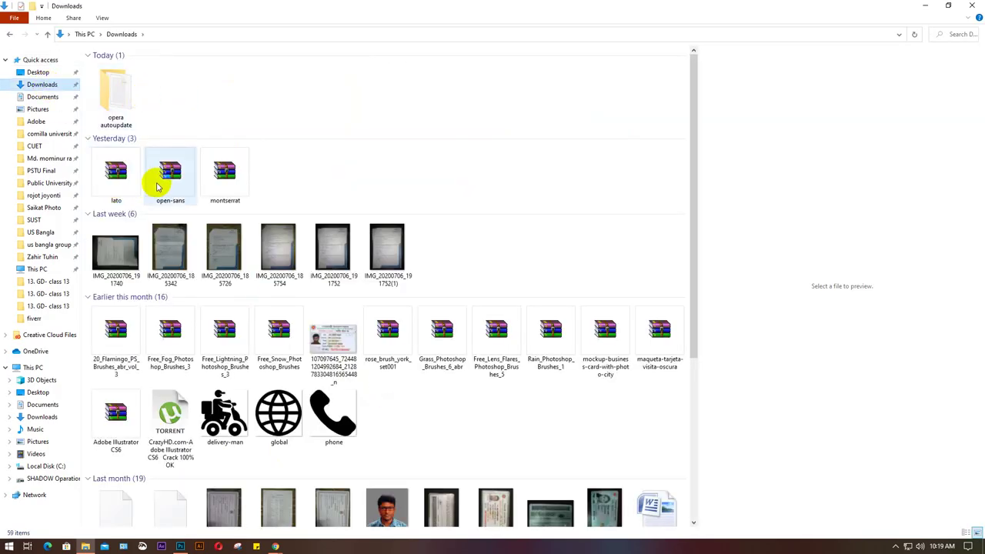
scroll(405, 219, down, 5)
scroll(406, 277, up, 3)
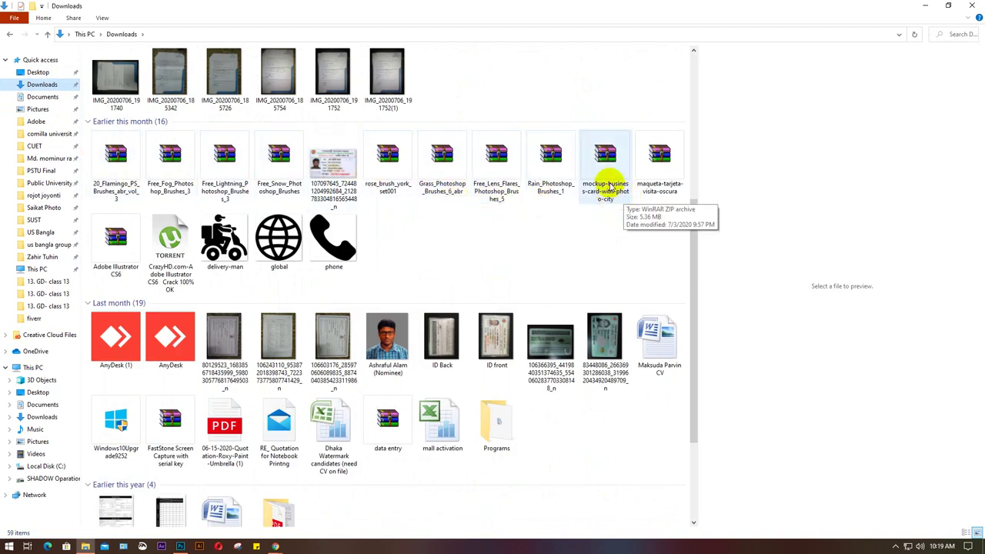
click(608, 185)
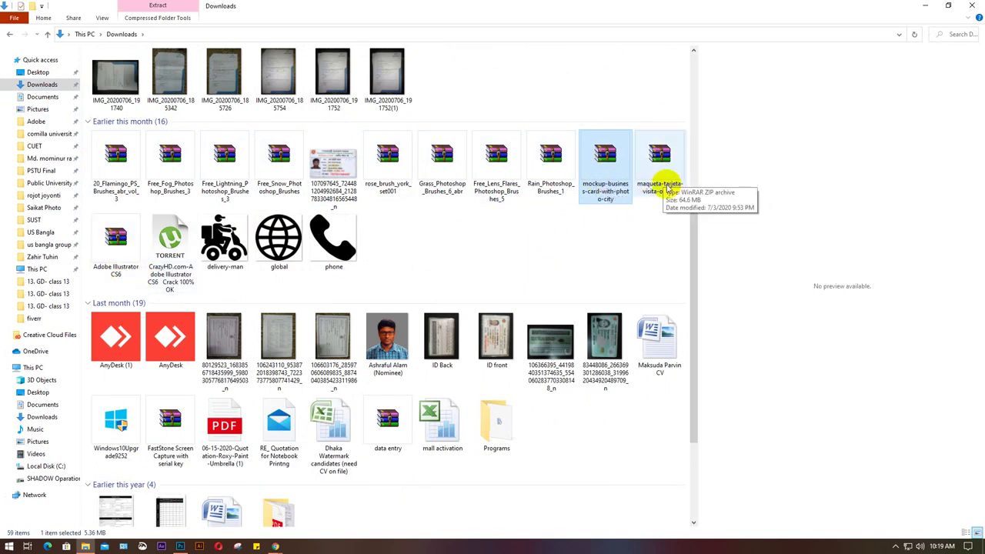
click(658, 171)
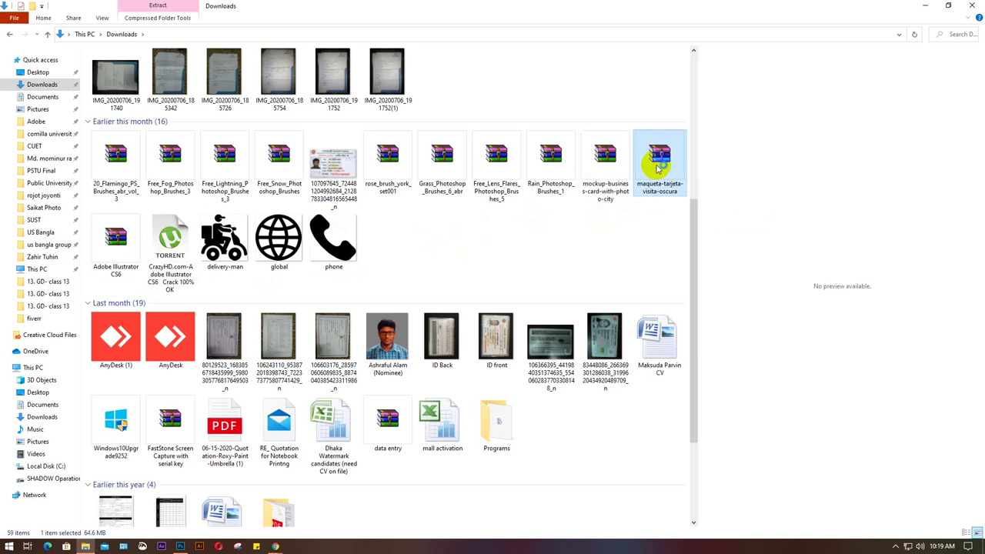
double_click(658, 170)
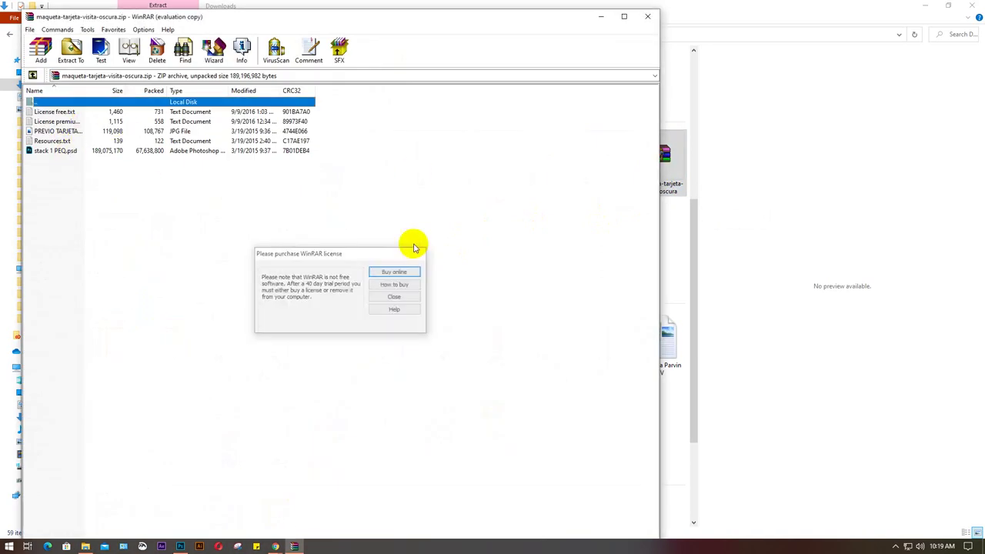
Dismiss the license reminder, preview PREVIO TARJETAS 4.jpg, then close the WinRAR archive.
click(415, 249)
click(112, 134)
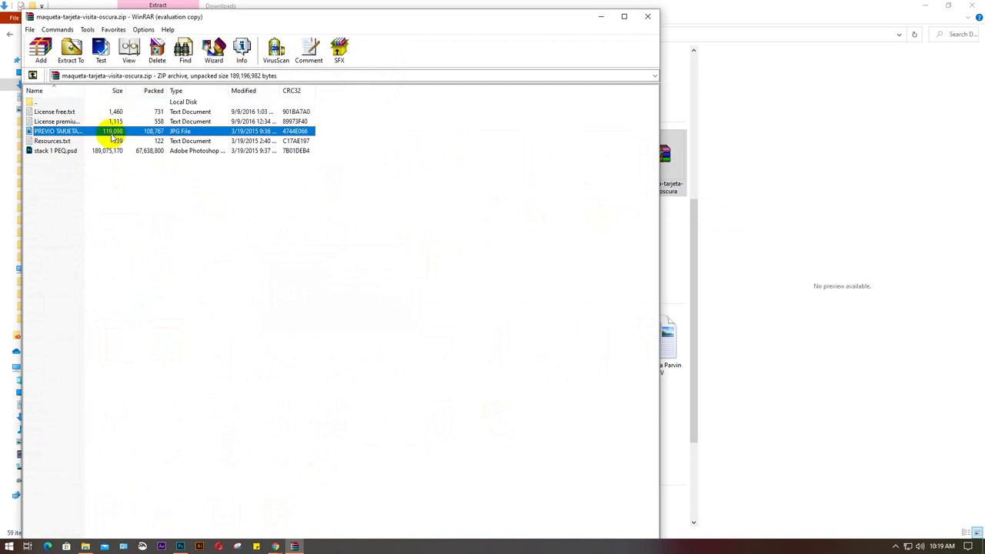
double_click(112, 134)
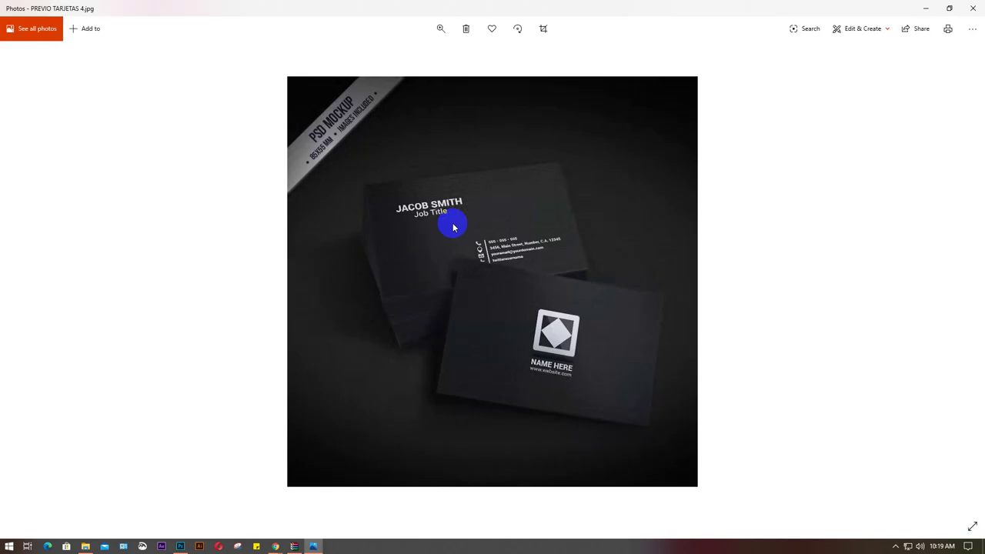
click(973, 8)
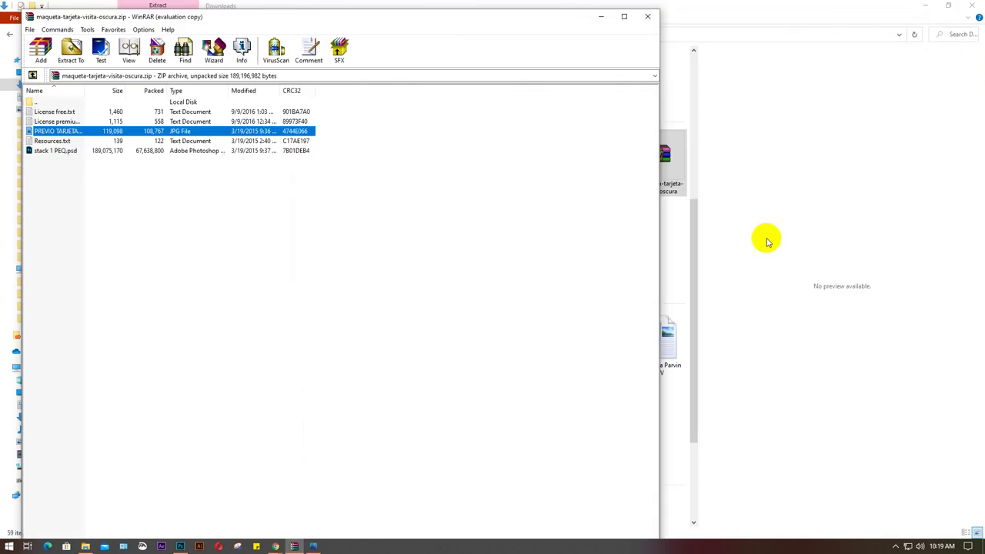
click(647, 16)
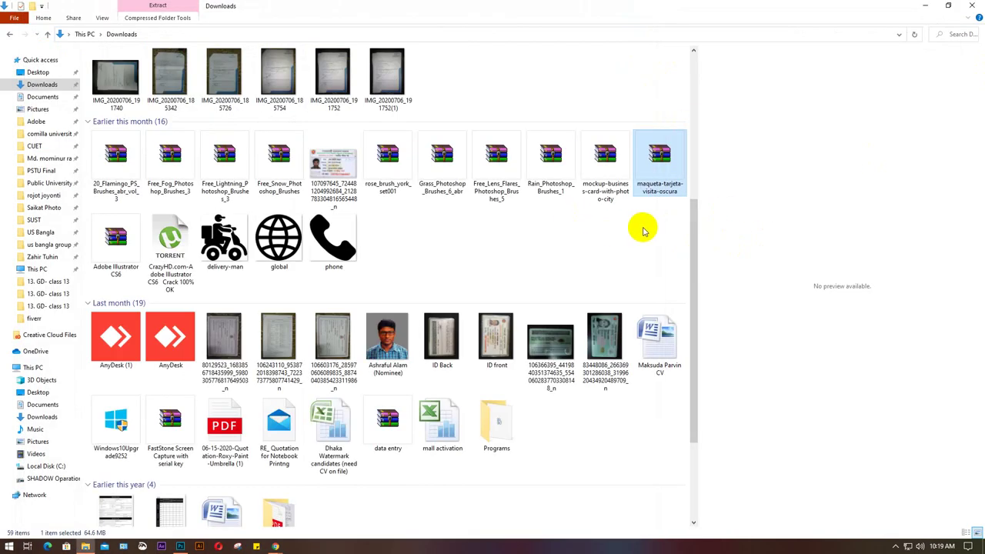
Paste both business card mockup archives into D:\Sraboni\mockup.
drag(658, 225, 599, 160)
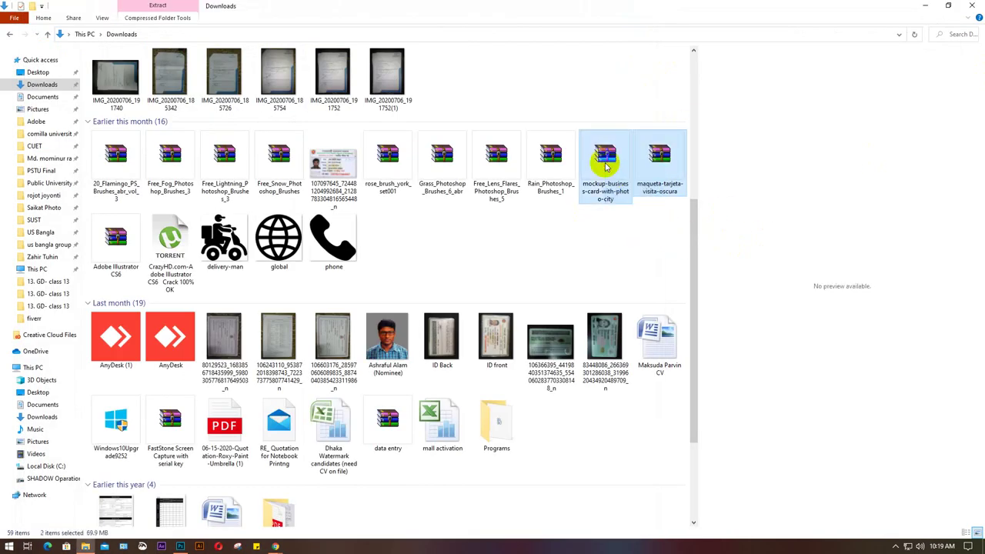
scroll(481, 299, down, 3)
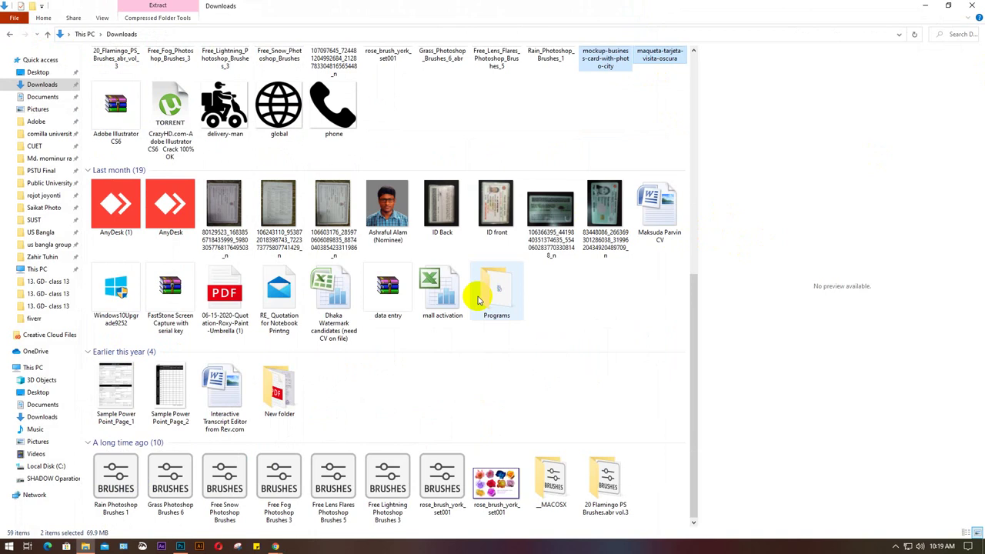
scroll(534, 357, up, 7)
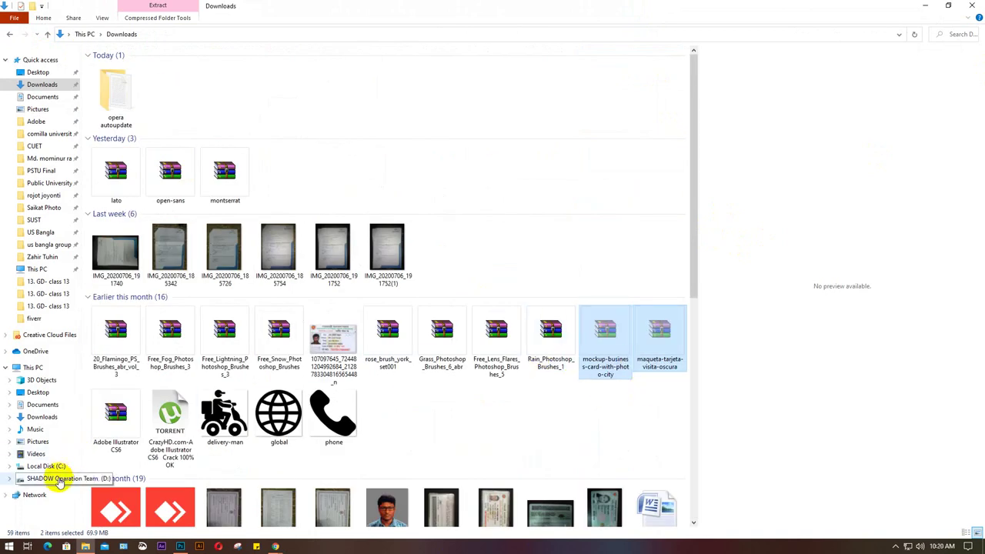
click(51, 478)
double_click(390, 227)
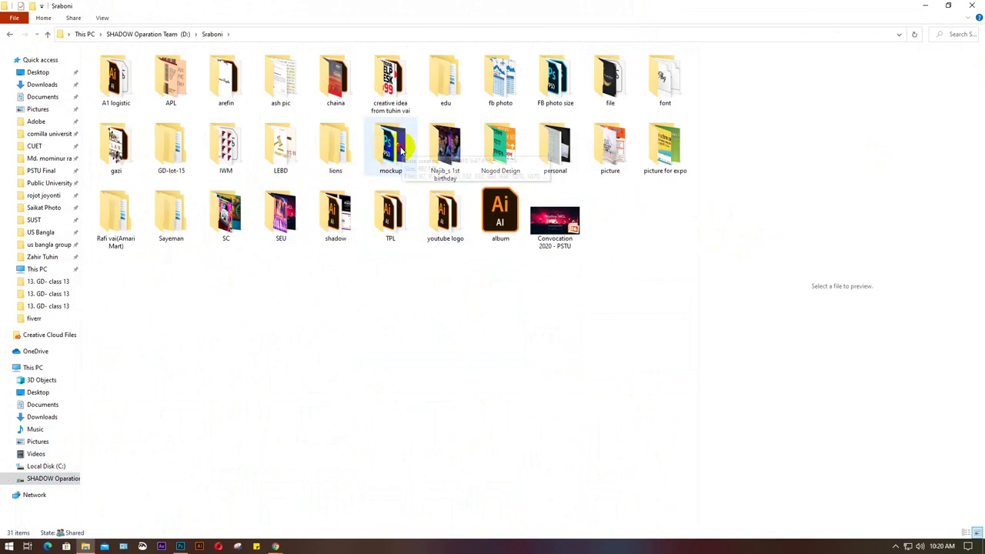
double_click(391, 158)
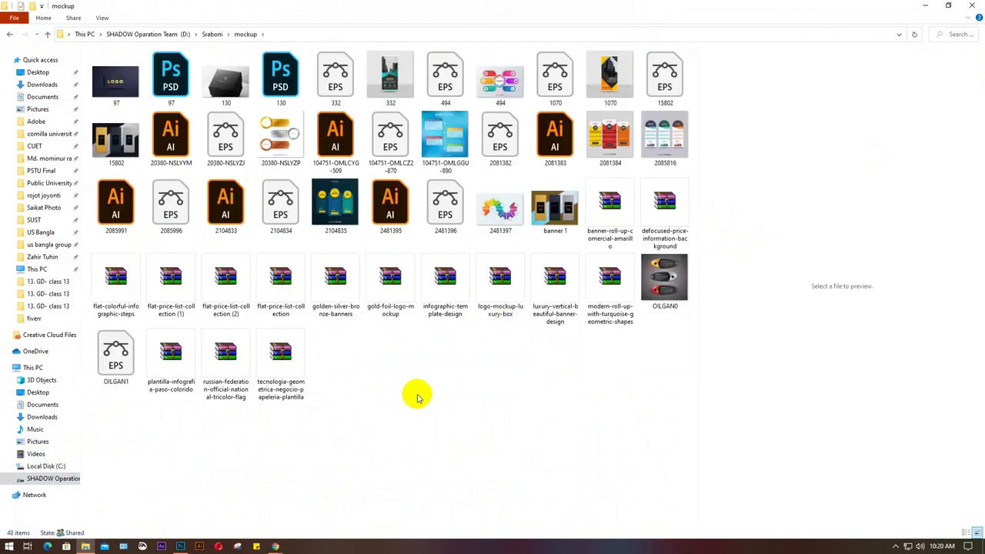
key(ctrl+v)
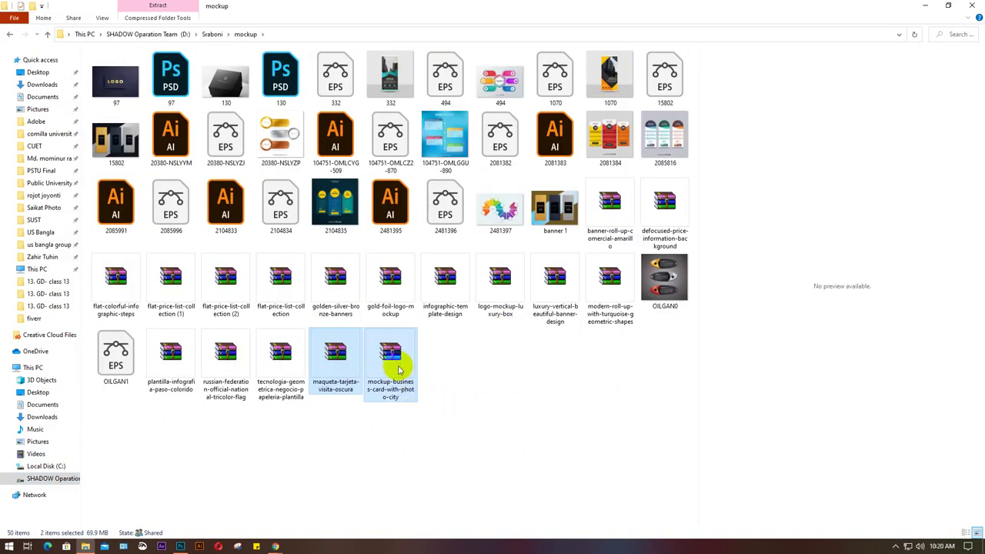
Extract both archives there without overwriting, and delete the Resources and License text files.
right_click(395, 367)
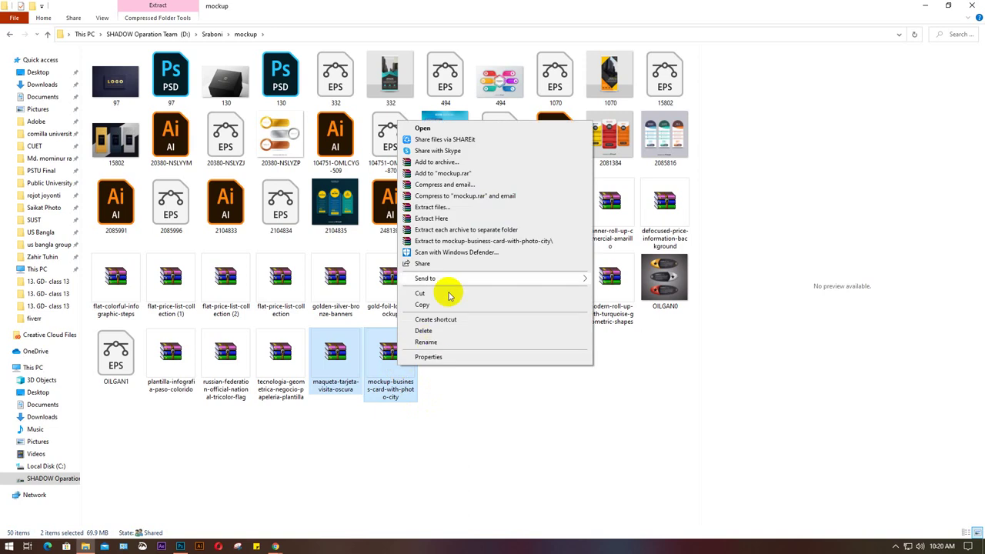
click(433, 218)
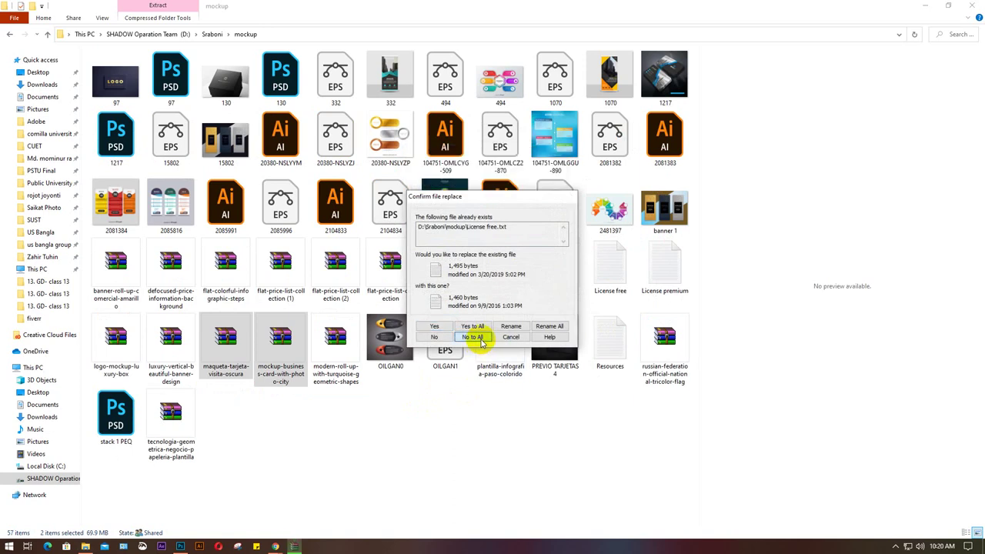
key(Return)
click(609, 339)
ctrl+click(610, 278)
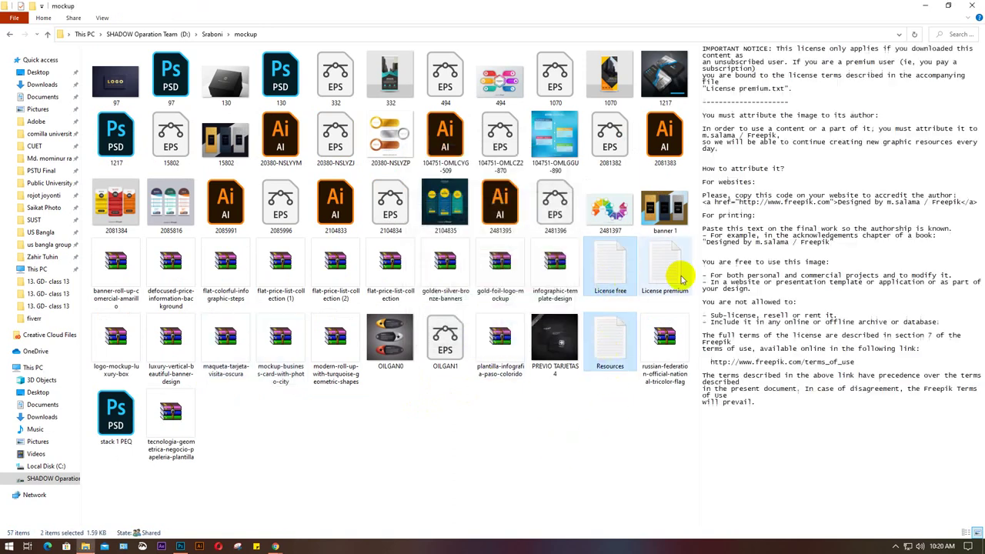
ctrl+click(681, 278)
key(Delete)
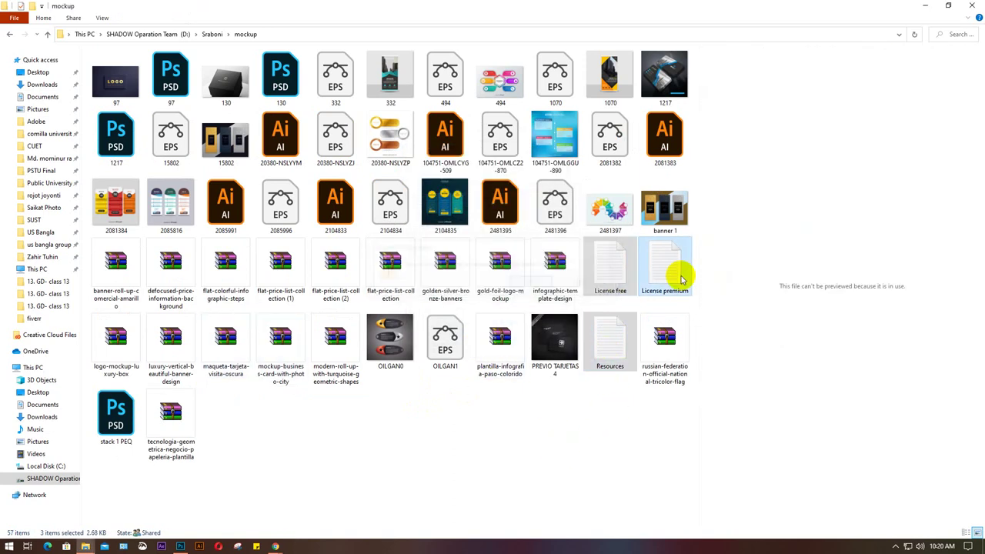
Refresh the mockup folder and open the 1217.psd mockup in Photoshop.
right_click(400, 455)
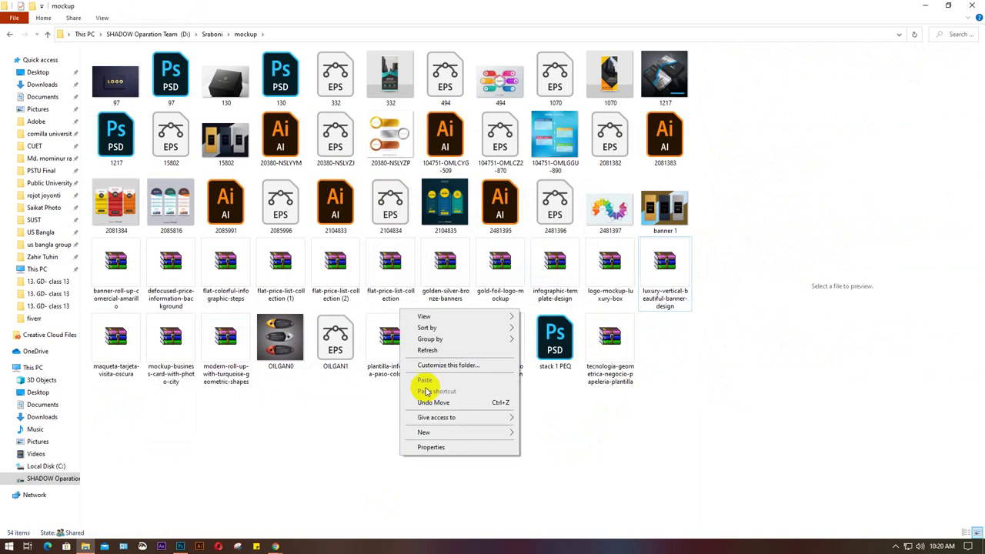
click(425, 351)
right_click(397, 462)
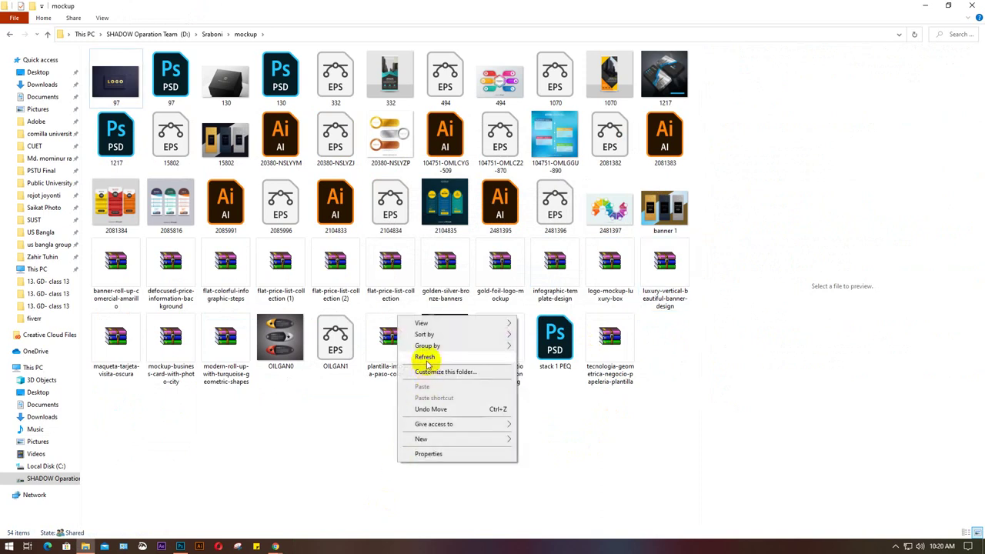
click(428, 355)
right_click(414, 433)
click(442, 327)
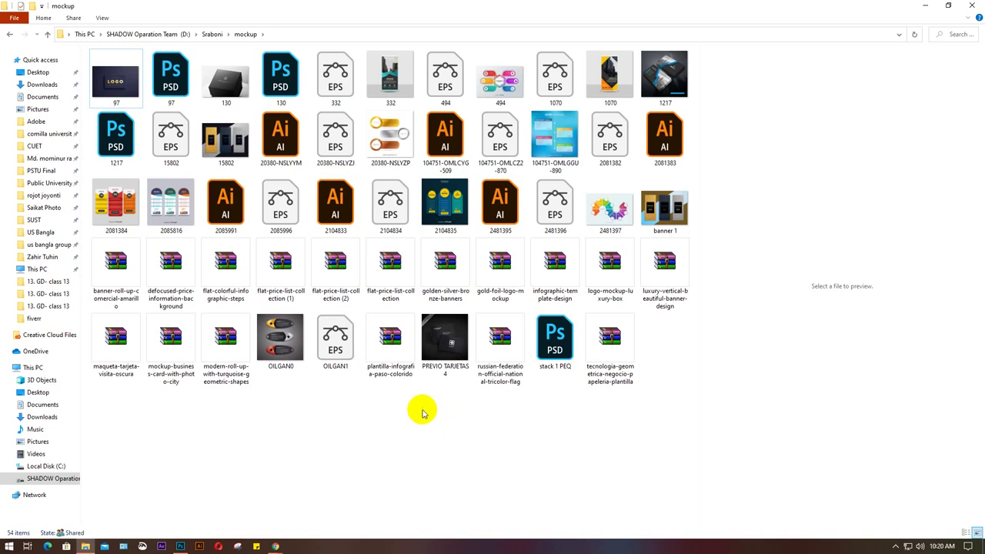
click(667, 80)
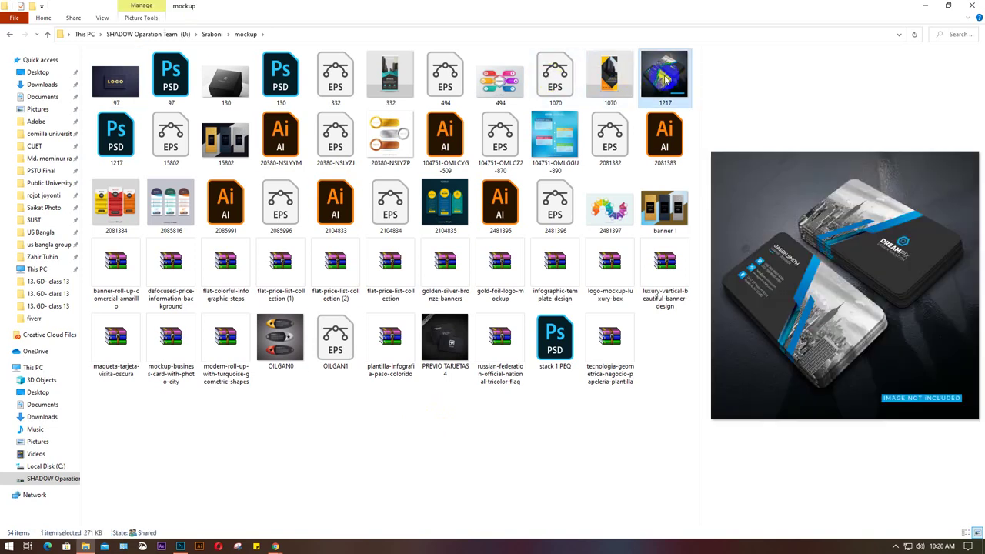
click(120, 146)
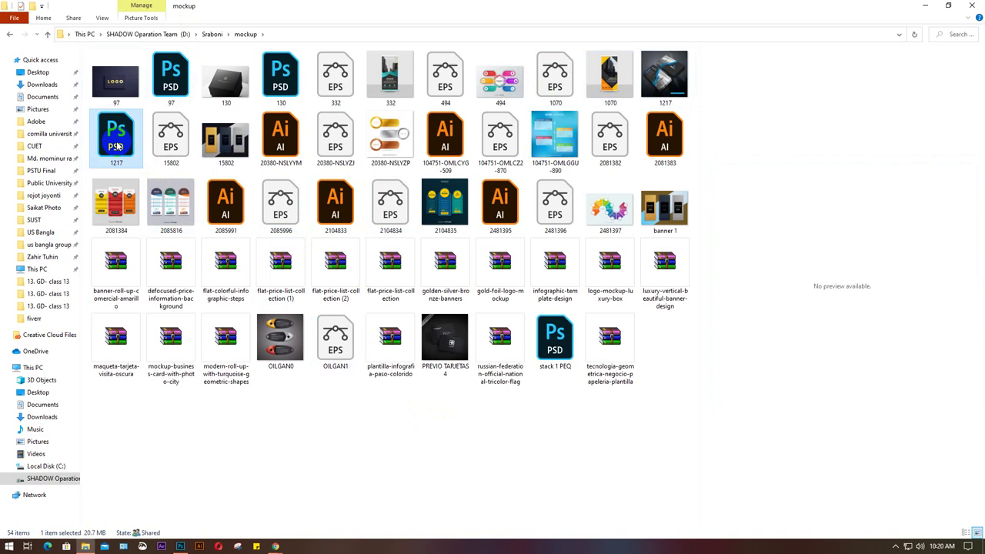
double_click(117, 144)
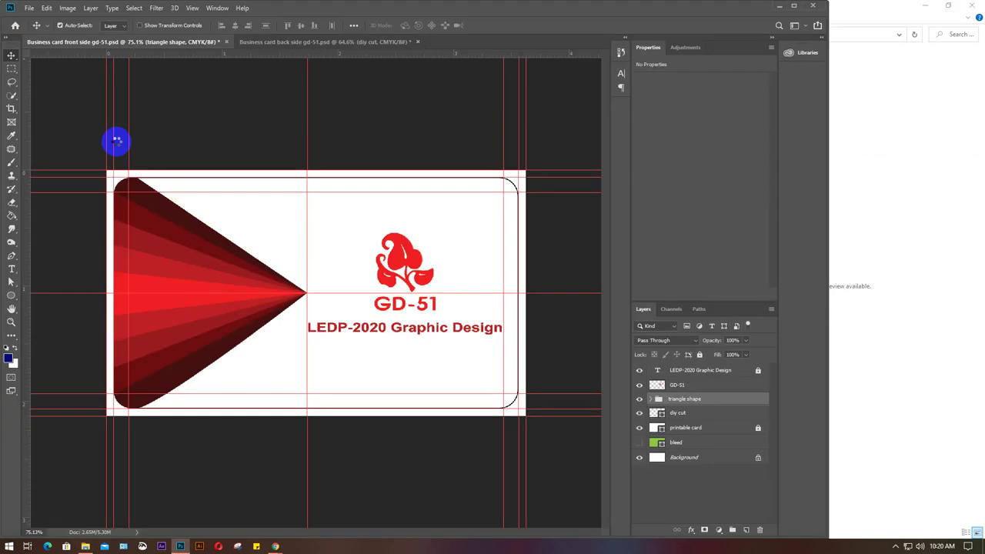
Close the File Explorer window, leaving 1217.psd open in Photoshop.
click(972, 10)
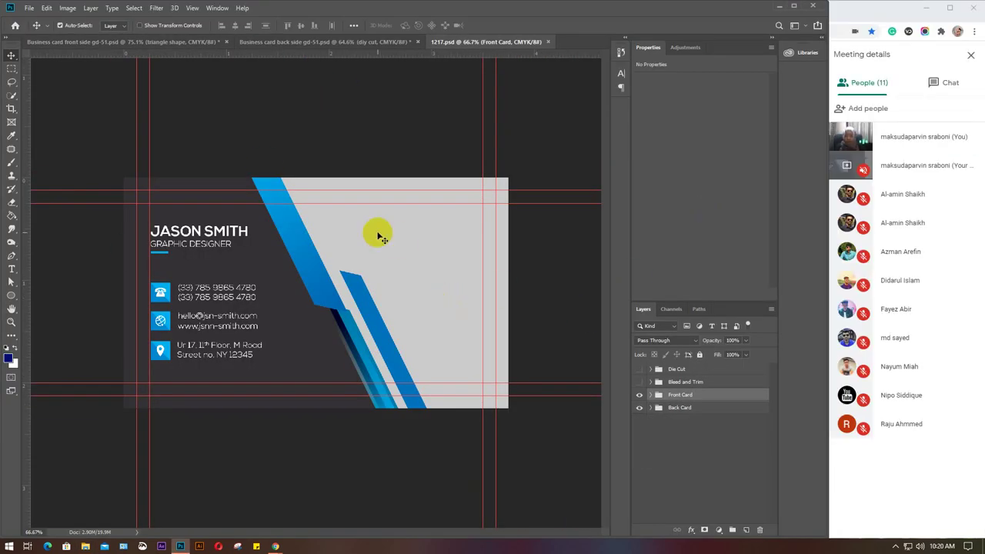
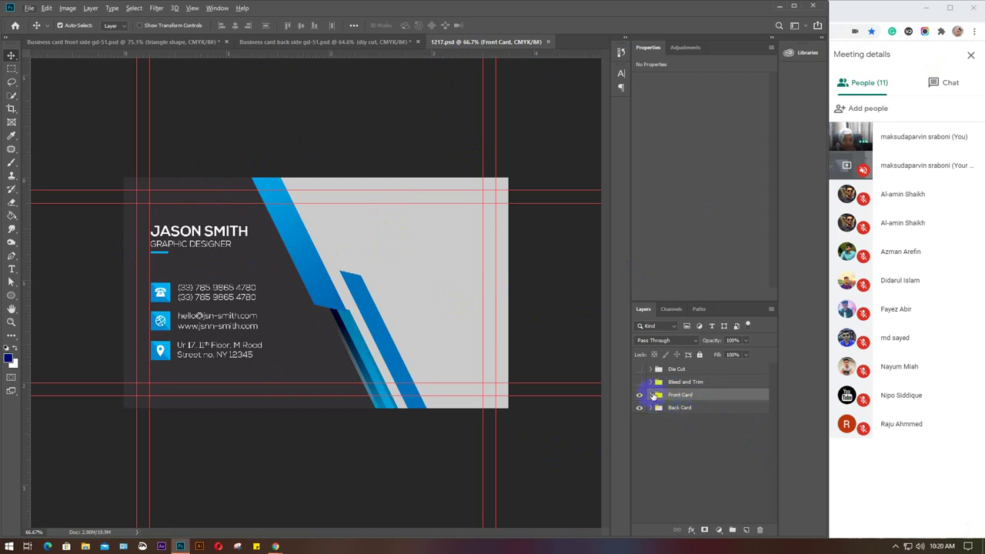
Expand the Front Card and picture here groups, then bring up the GD-51 front-side card document.
click(651, 395)
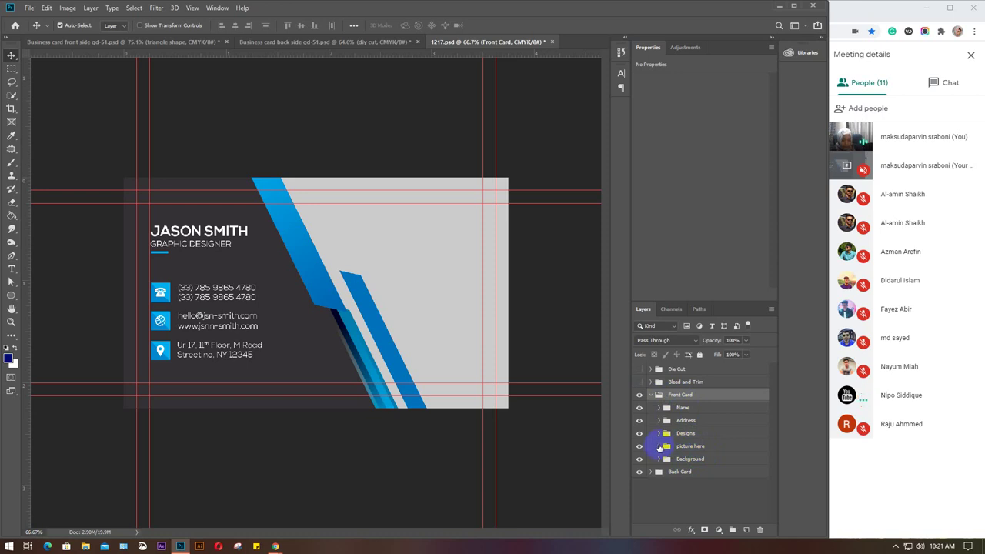
click(659, 446)
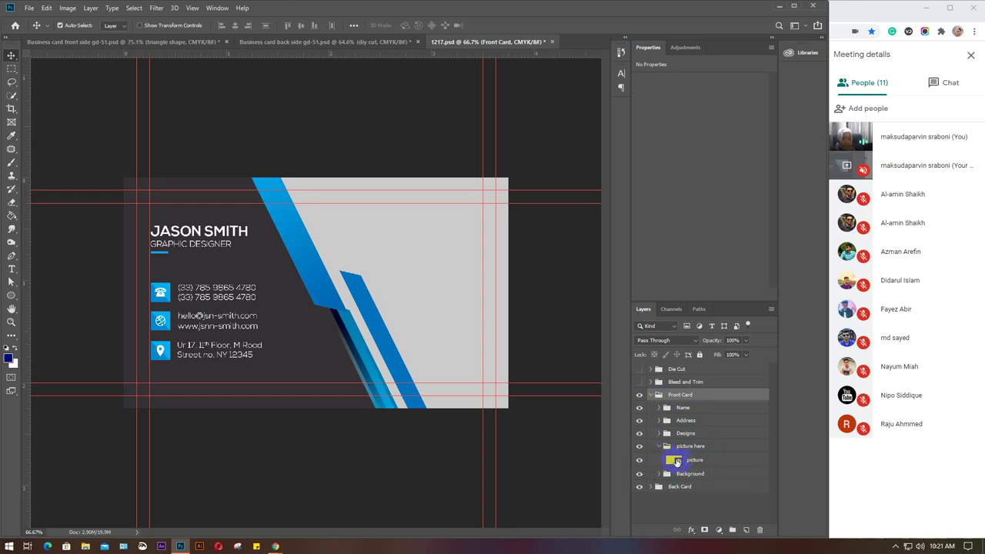
click(87, 42)
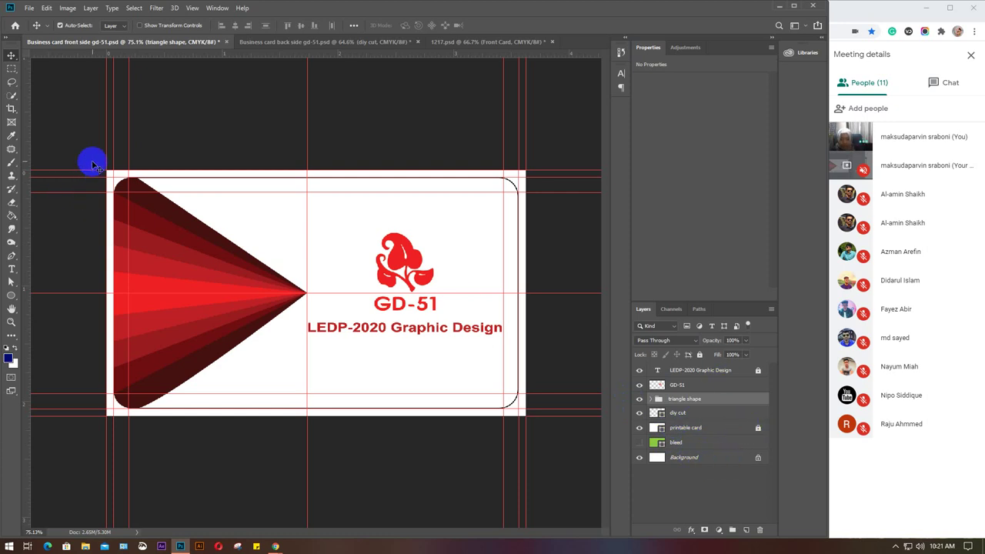
Marquee-select every design layer of the GD-51 front card, then return to the 1217 mockup.
drag(110, 172, 524, 422)
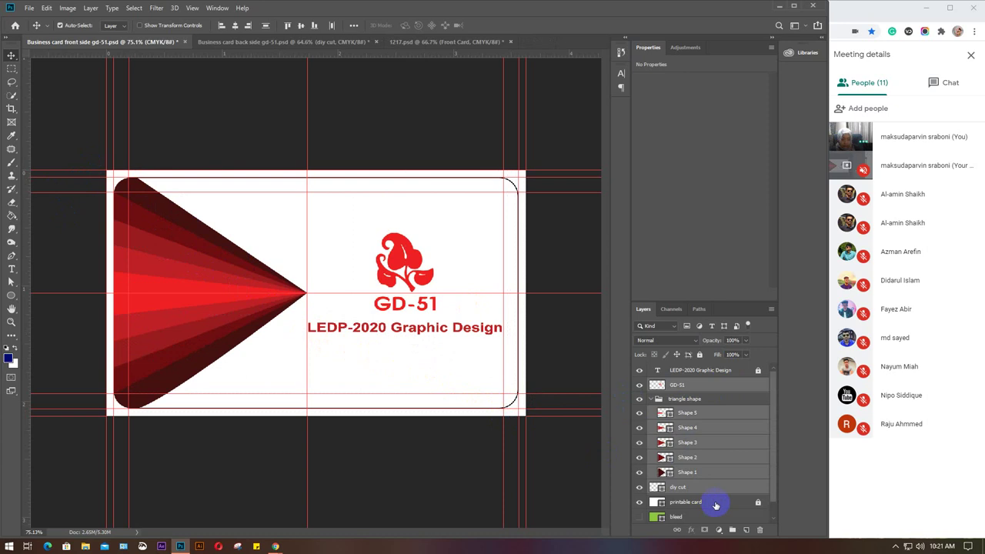
scroll(722, 500, down, 1)
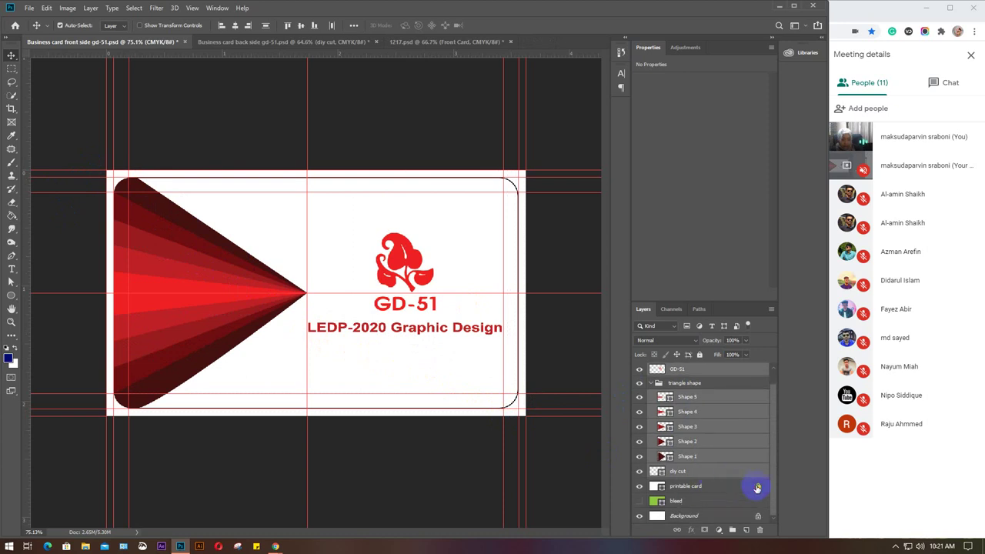
click(483, 442)
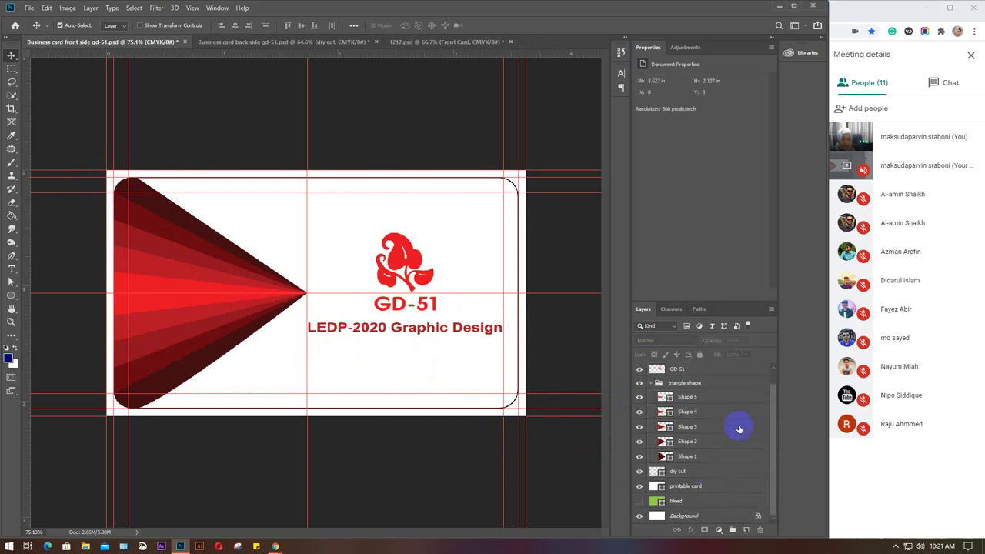
scroll(739, 428, up, 1)
click(650, 399)
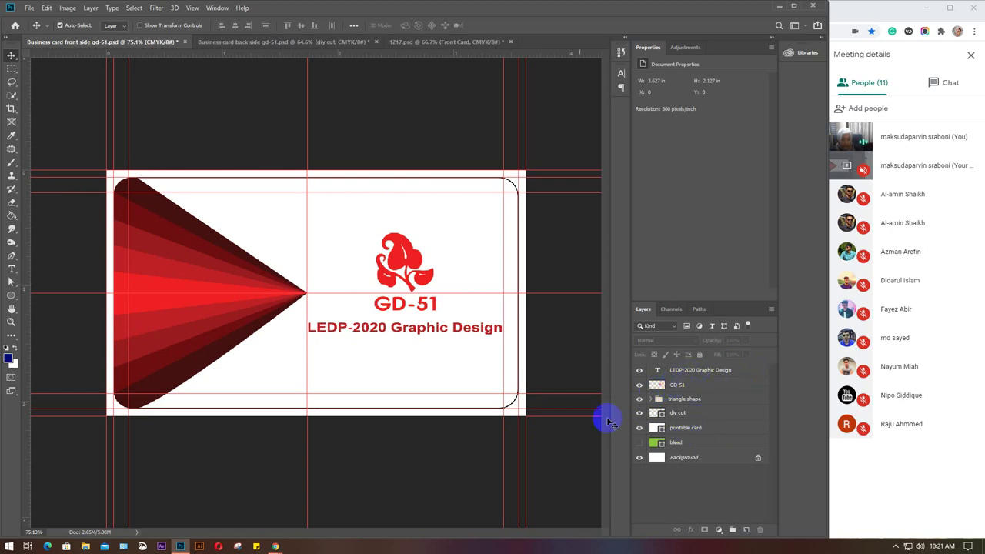
drag(120, 170, 528, 413)
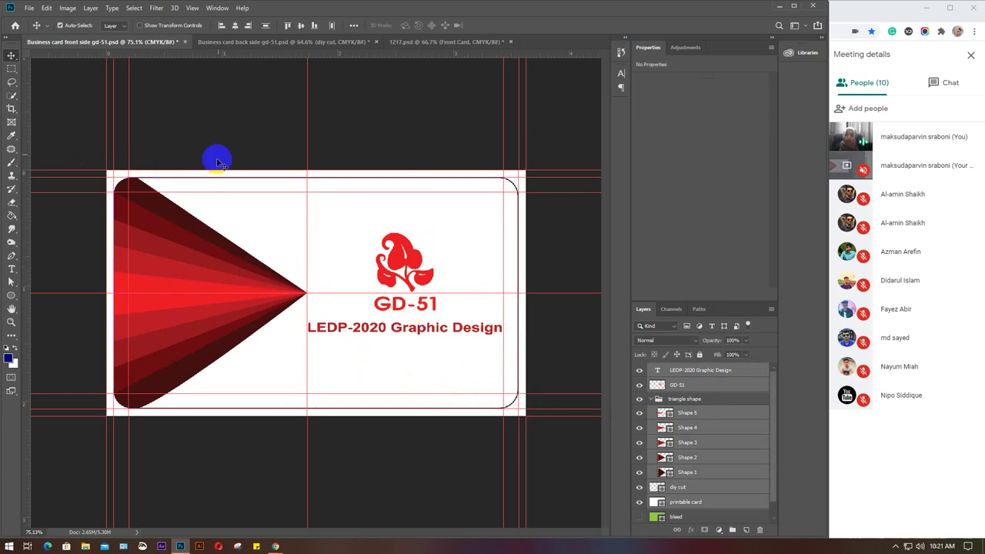
click(436, 41)
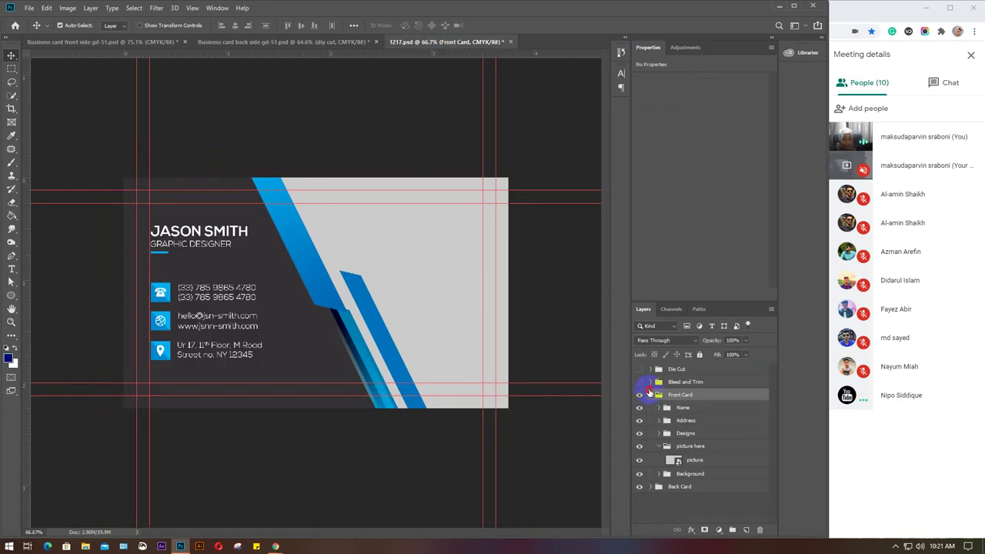
Open the 'picture' smart object in the picture here group as picture.psb.
ctrl+click(650, 393)
click(651, 395)
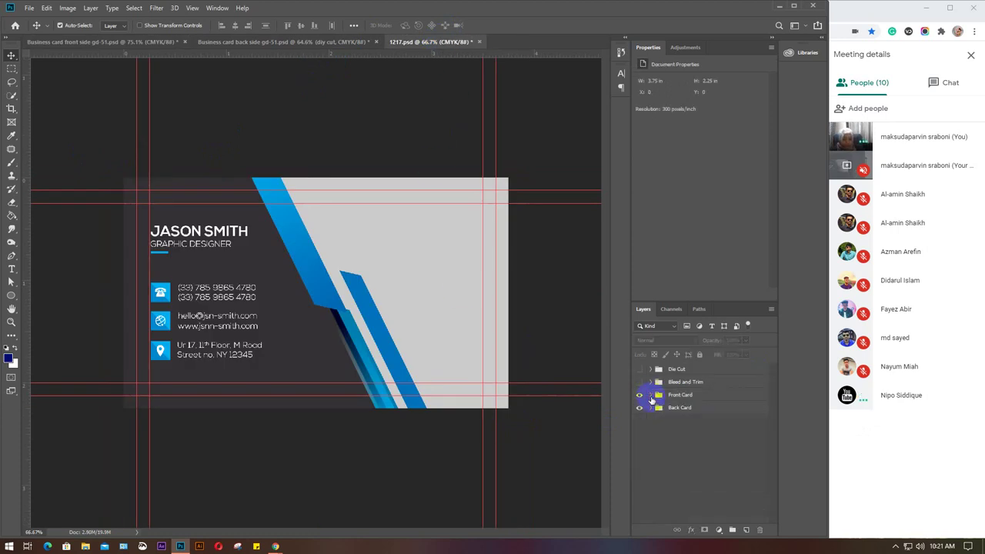
click(651, 395)
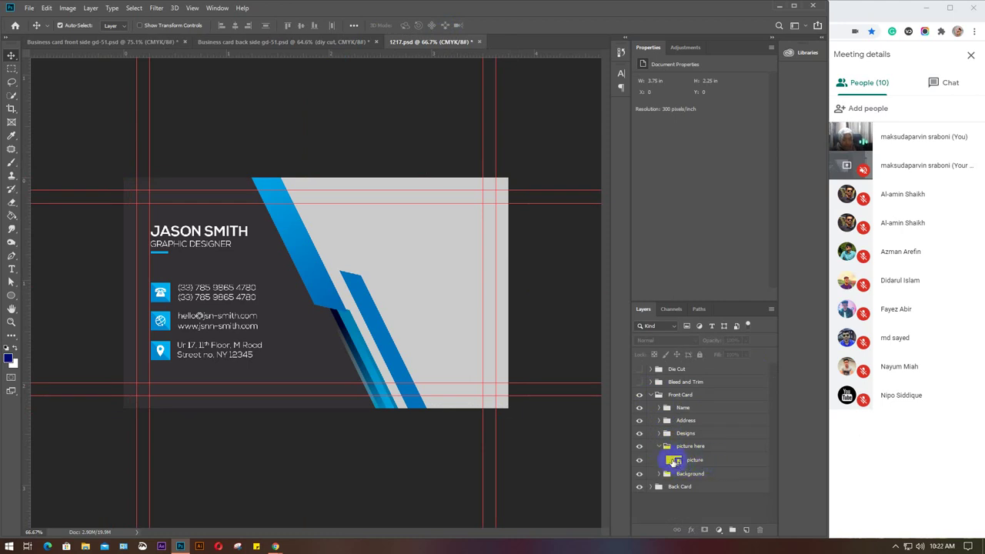
click(673, 461)
double_click(674, 460)
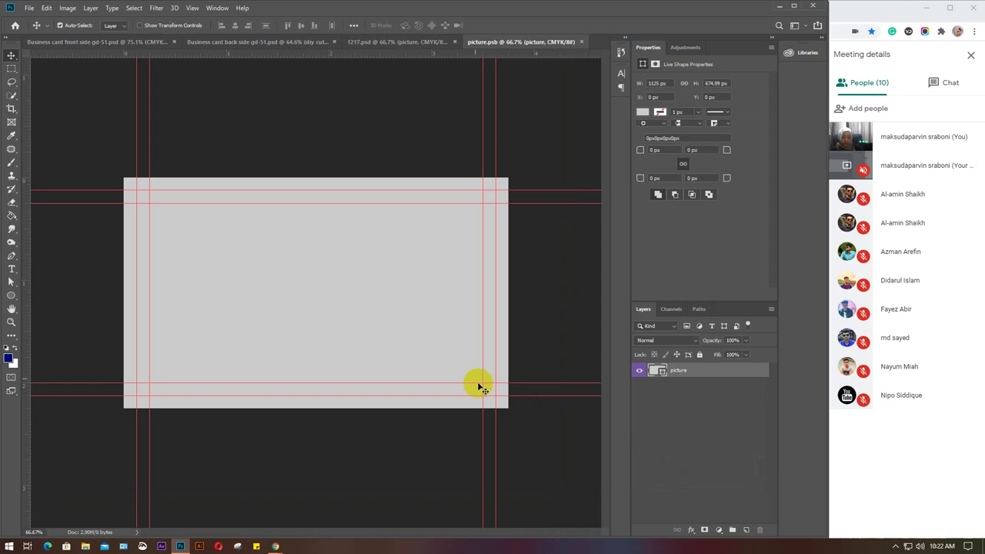
Paste the GD-51 design into picture.psb and scale it to about 113% to cover the placeholder.
ctrl+click(655, 370)
key(ctrl+v)
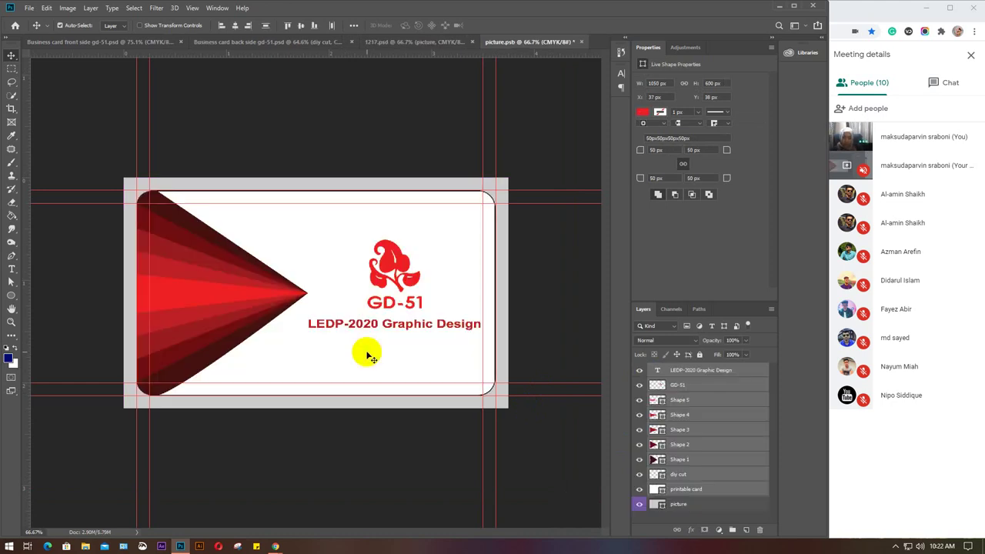
key(ctrl+t)
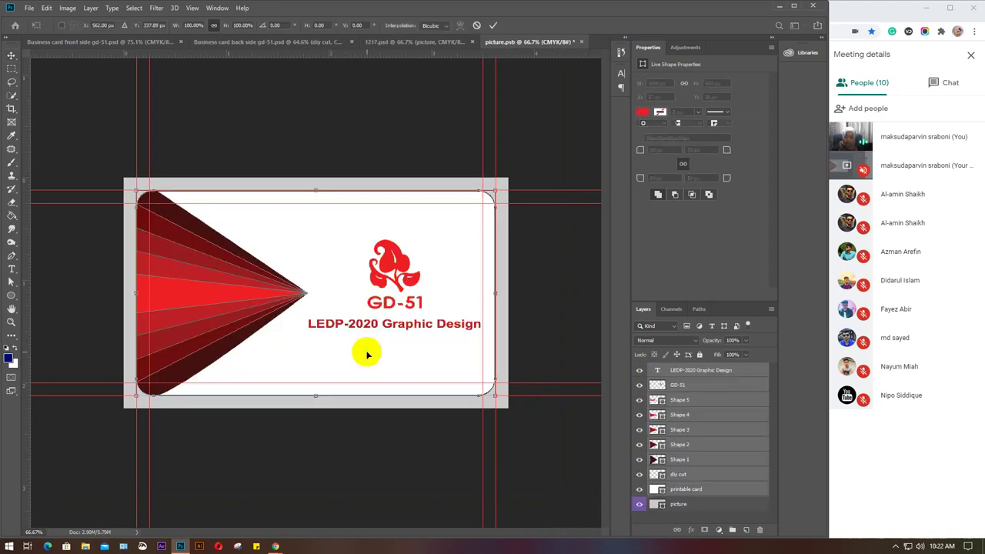
drag(419, 336, 398, 317)
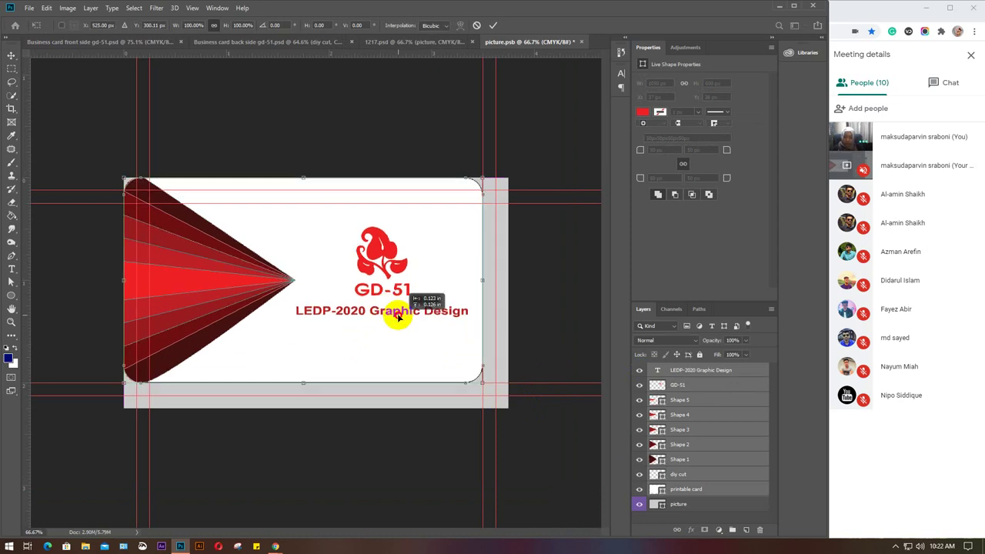
drag(482, 381, 516, 422)
drag(462, 383, 451, 381)
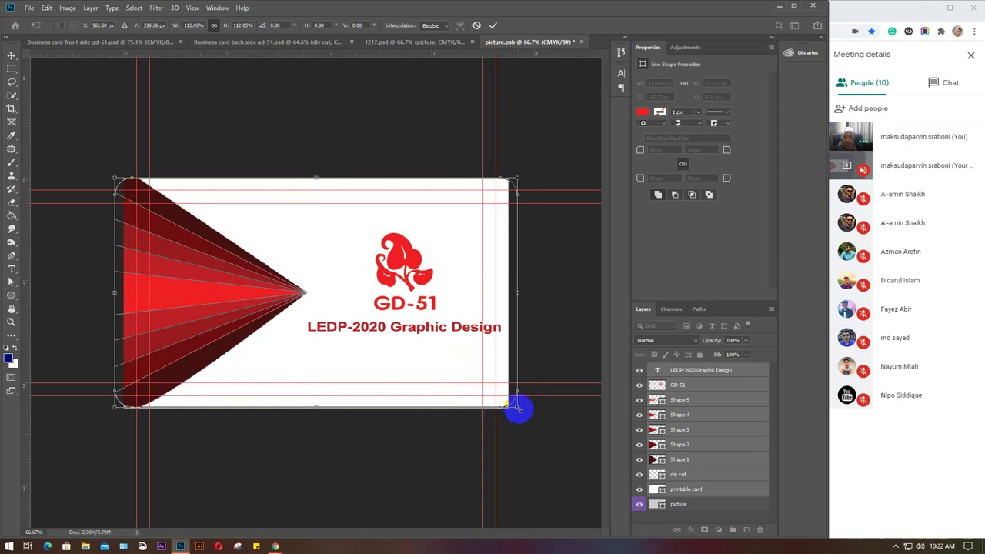
drag(517, 406, 522, 410)
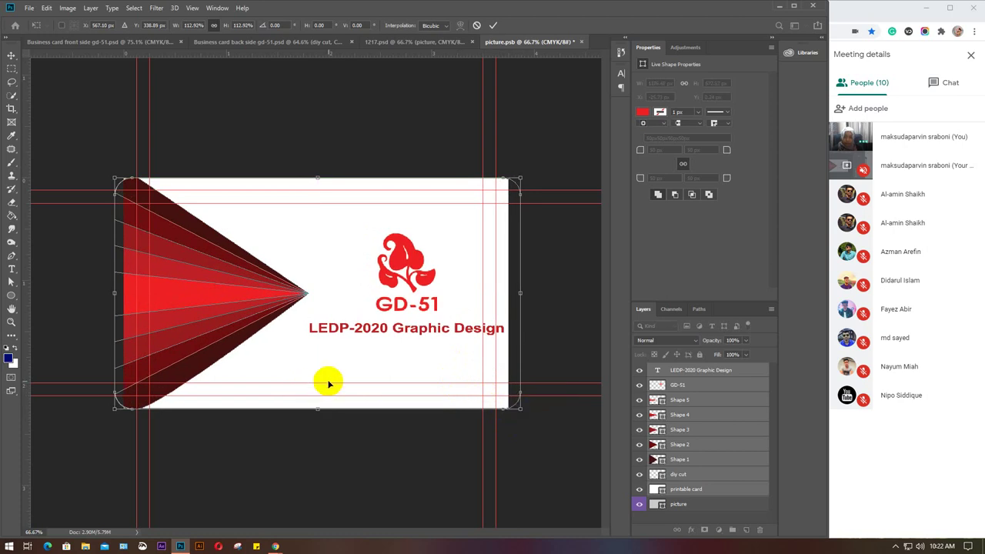
drag(327, 383, 312, 385)
key(Return)
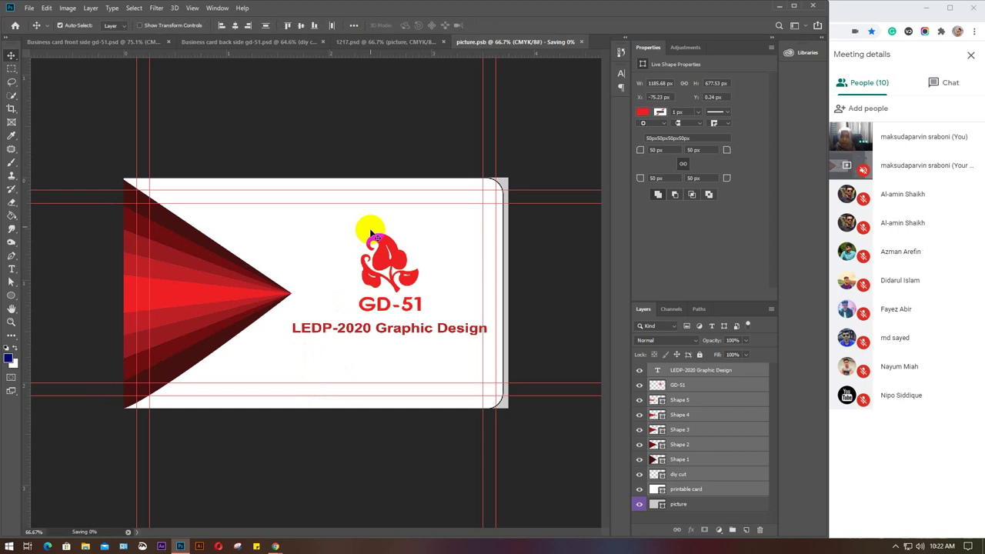
Keep the GD-51 back-side card document open and select its info group.
click(352, 42)
click(358, 43)
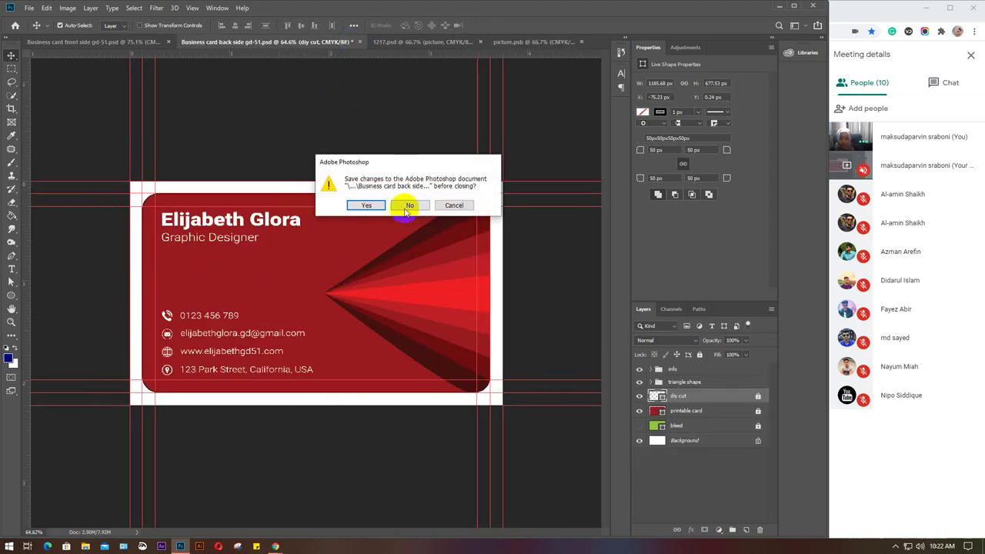
click(454, 206)
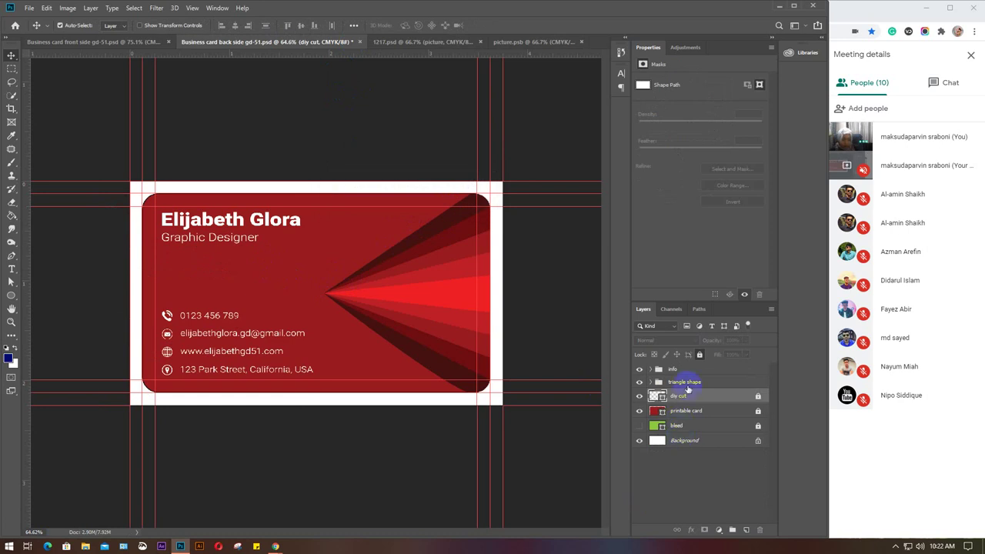
click(649, 370)
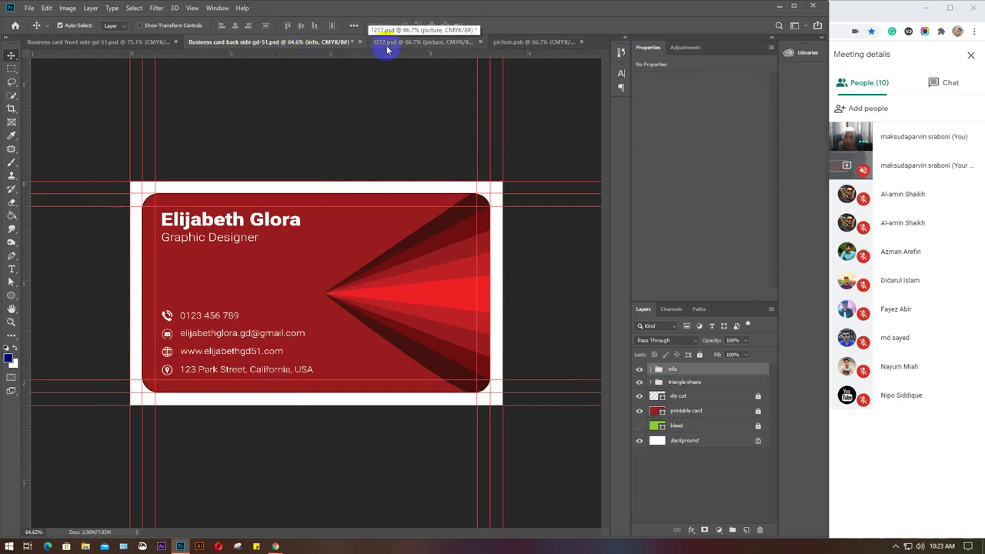
In the 1217 mockup, toggle the Front Card, Bleed and Trim, and Die Cut layers to inspect it.
click(416, 43)
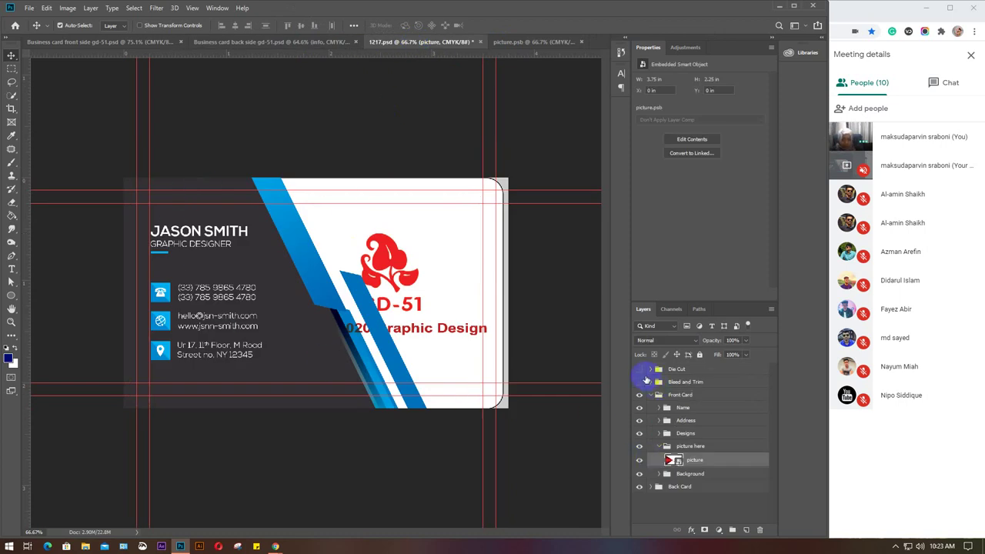
click(638, 395)
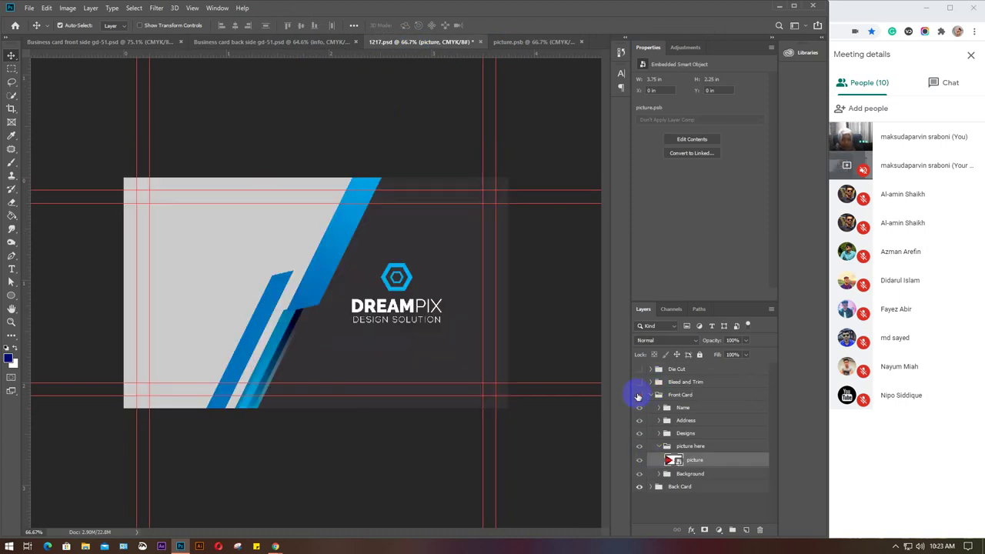
click(638, 396)
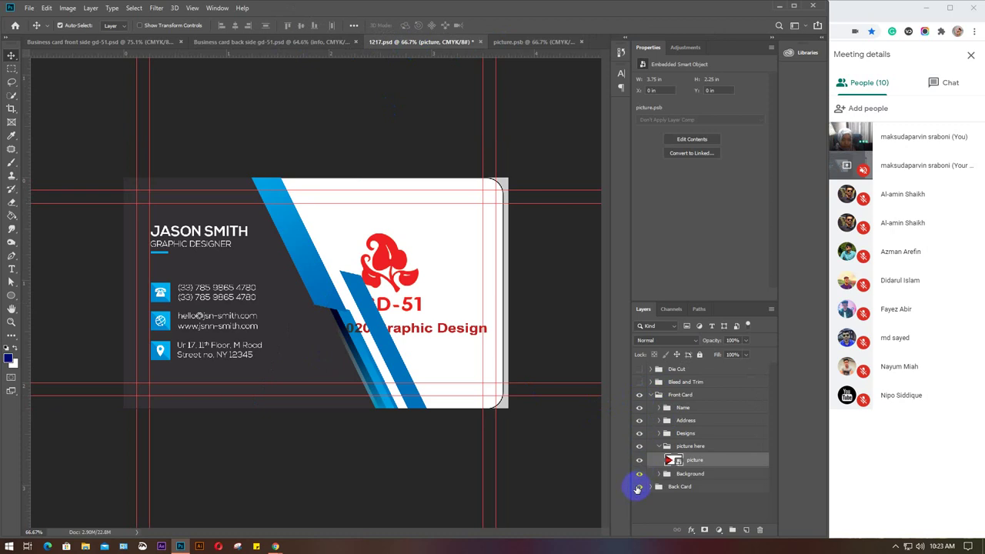
click(639, 383)
click(640, 383)
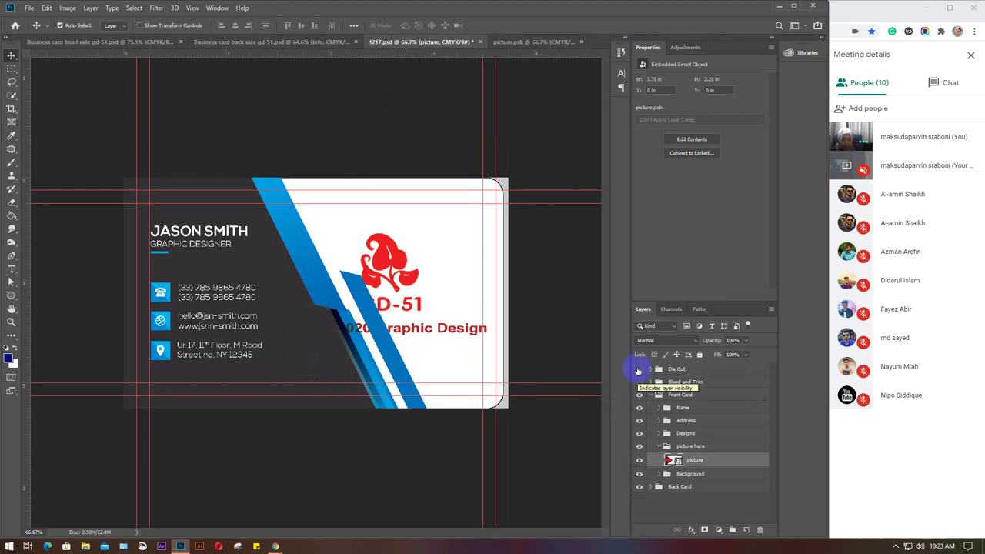
click(639, 369)
click(638, 371)
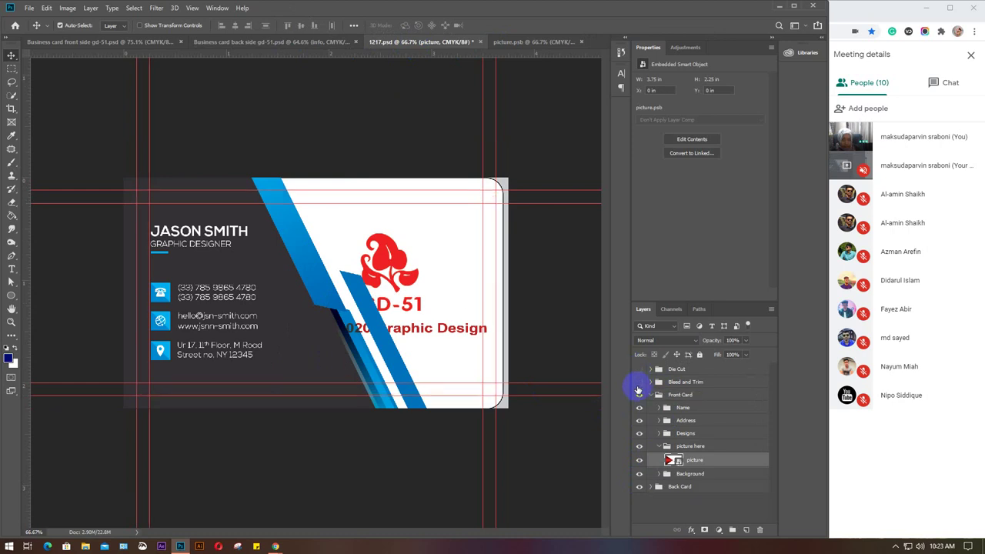
click(638, 395)
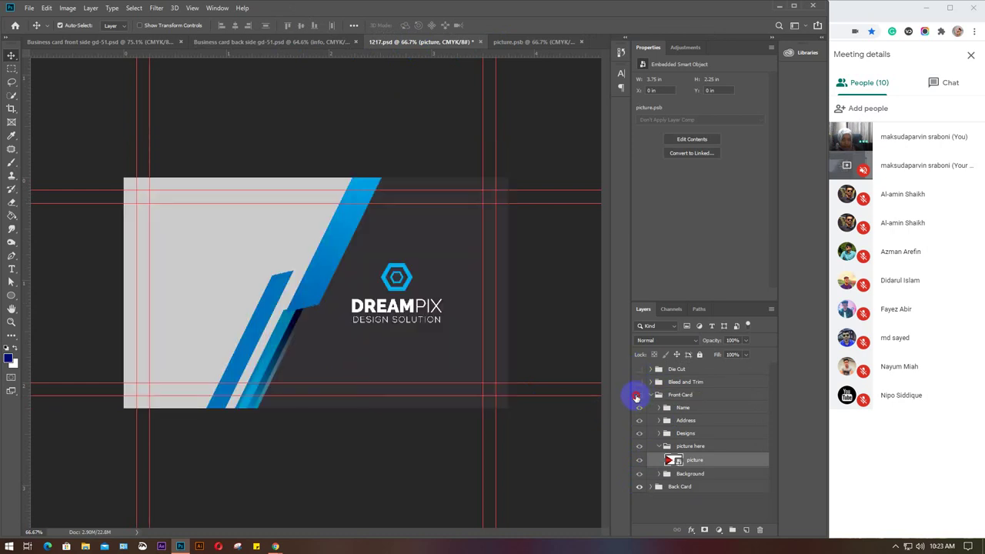
click(638, 396)
click(651, 398)
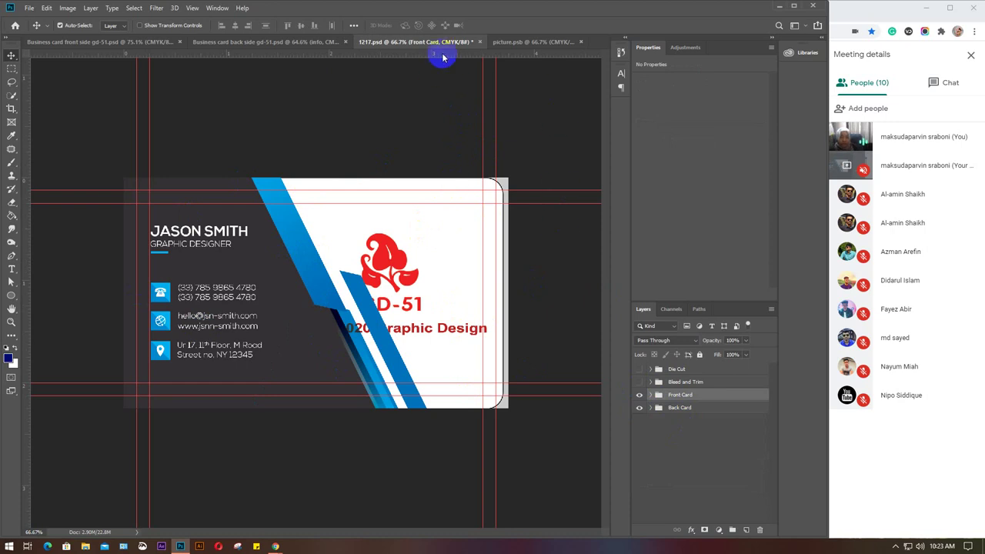
Close 1217.psd without saving and close picture.psb, then bring up File Explorer.
click(480, 42)
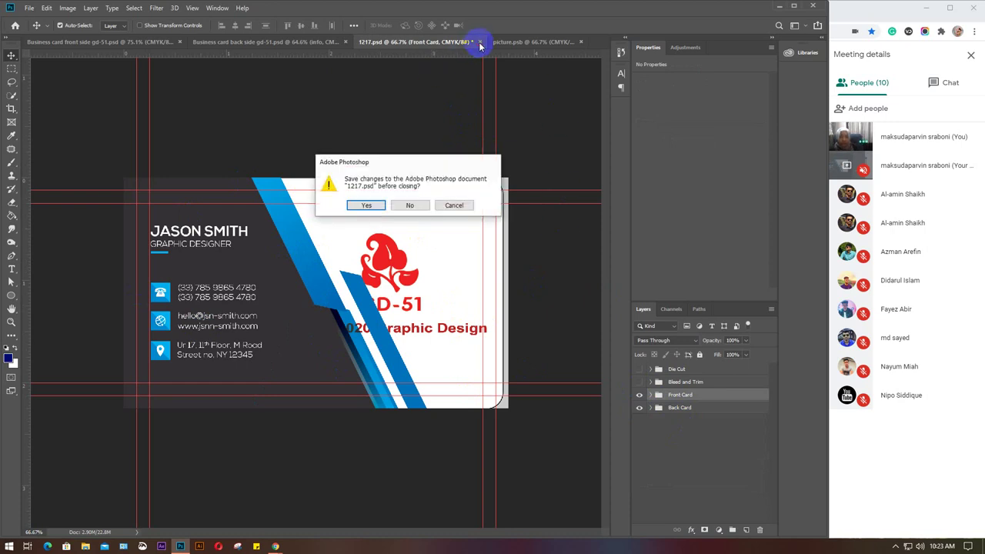
click(412, 205)
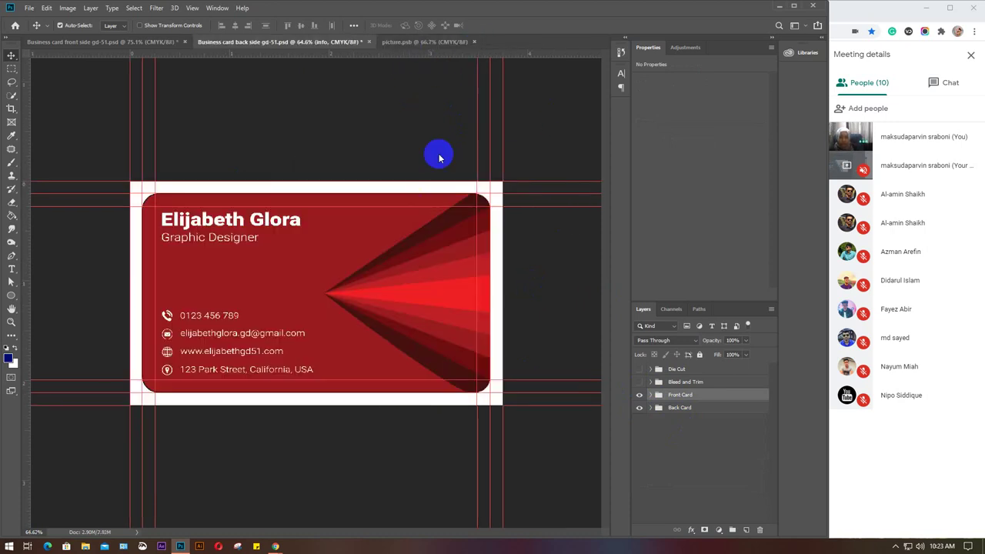
click(474, 42)
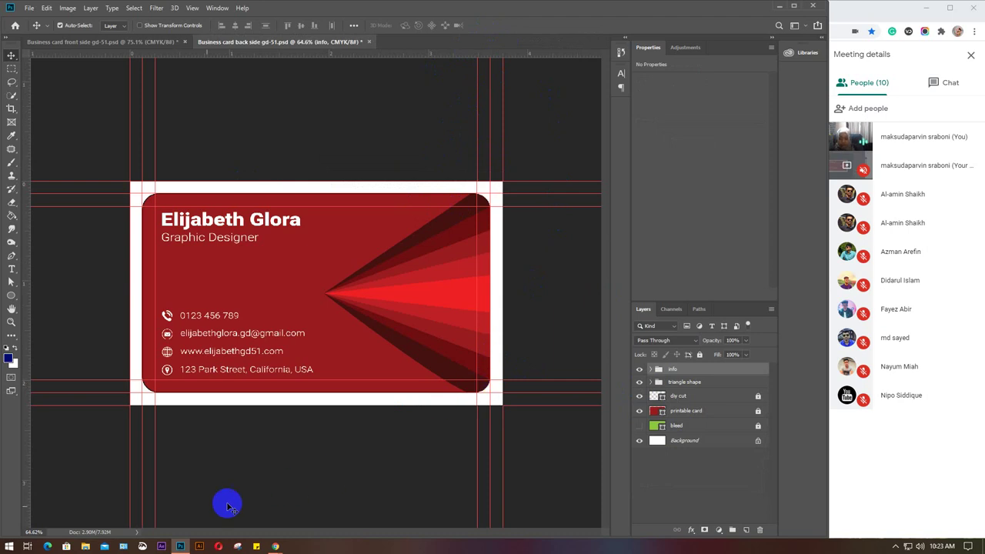
click(86, 546)
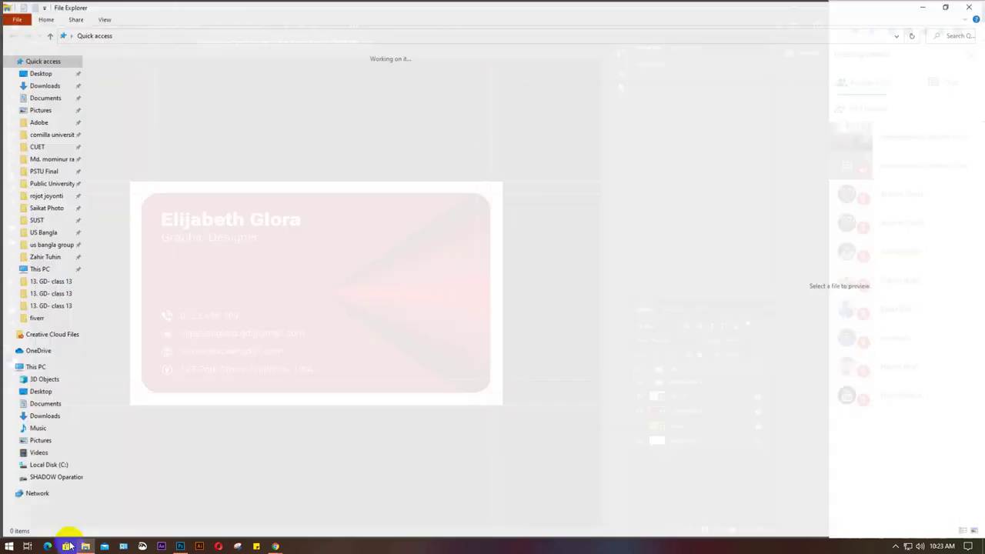
Browse to D:\Sraboni\mockup, preview 1217 and PREVIO TARJETAS 4, and open stack 1 PEQ.psd.
click(69, 479)
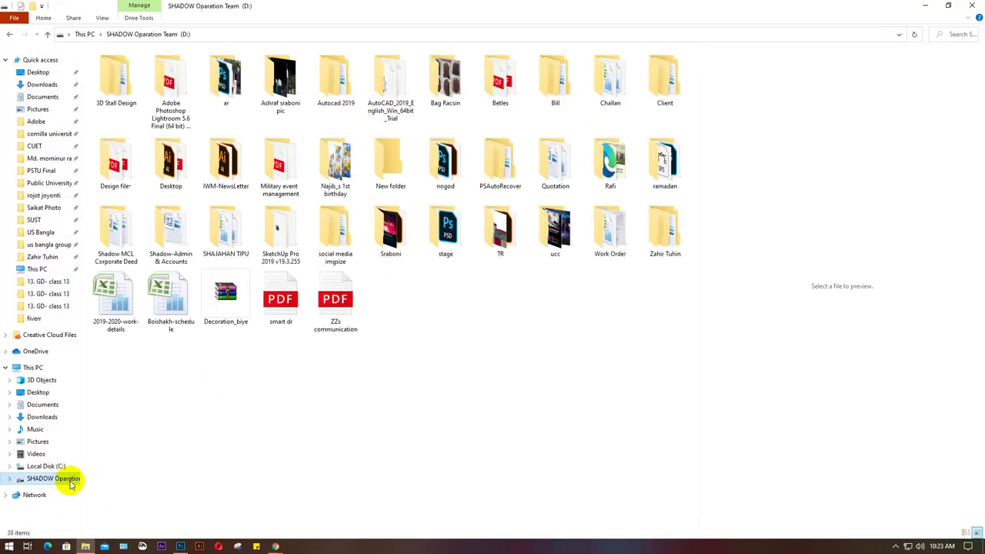
double_click(388, 235)
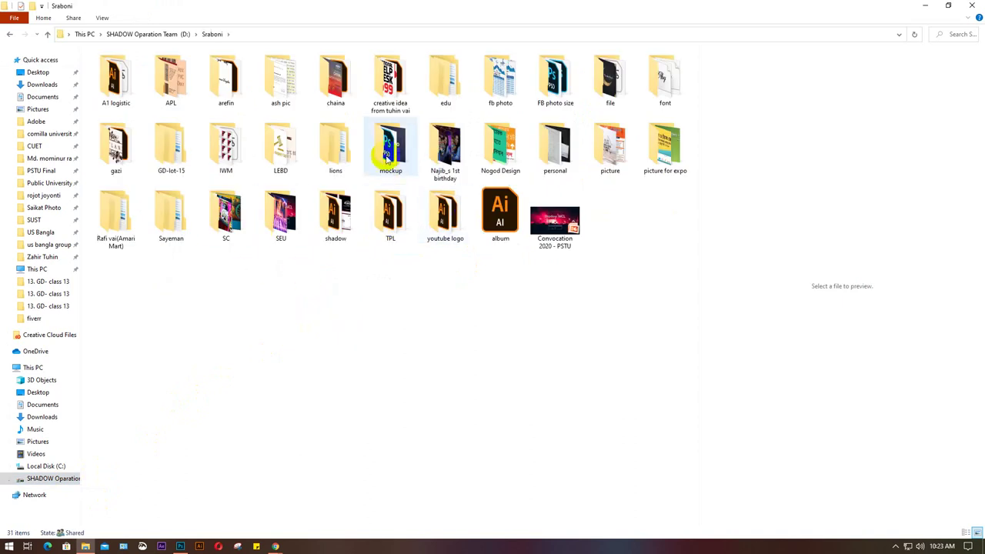
double_click(389, 150)
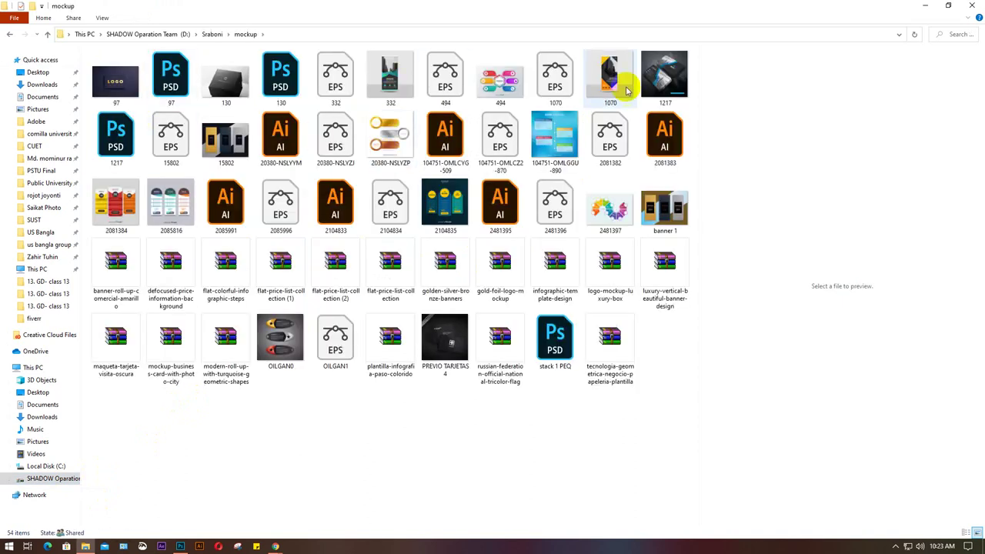
click(662, 76)
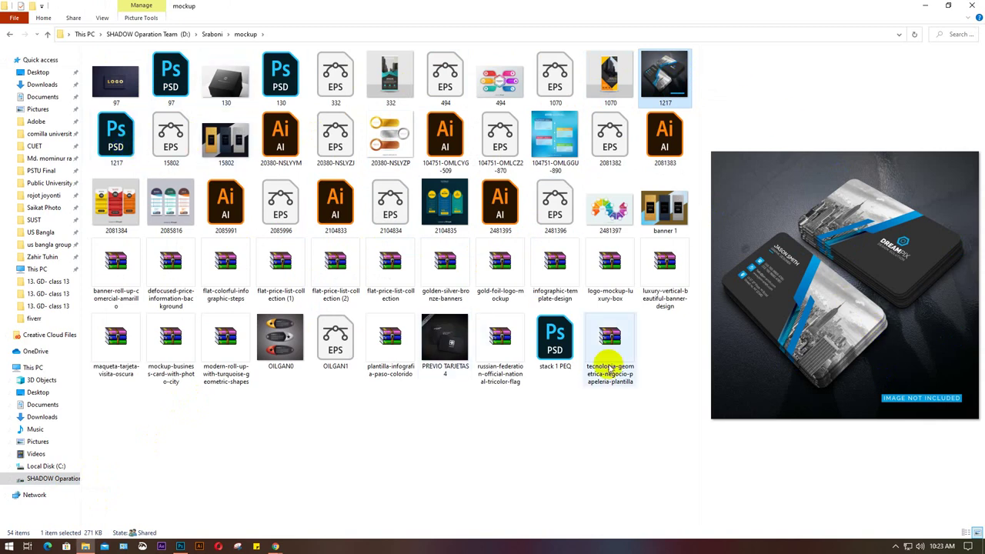
click(452, 342)
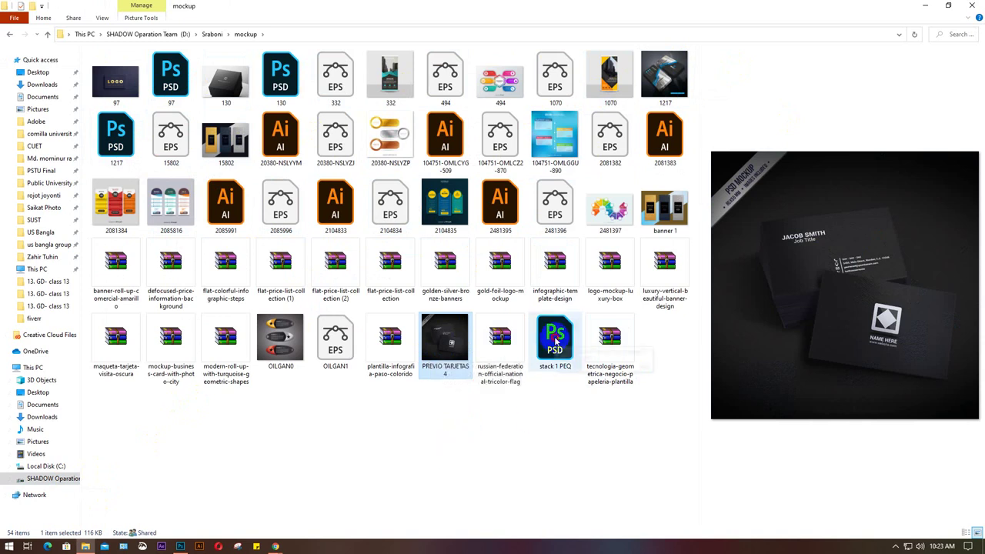
click(555, 359)
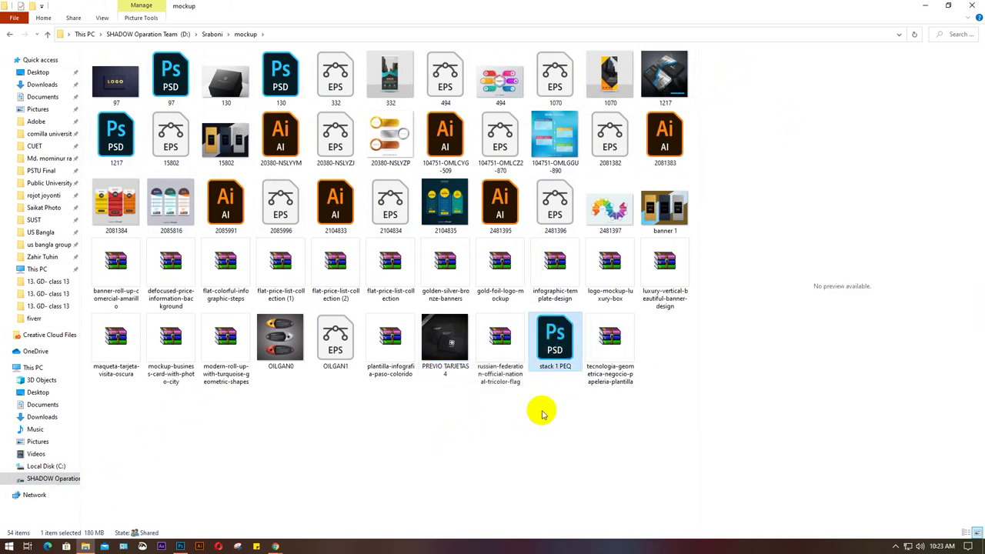
double_click(554, 347)
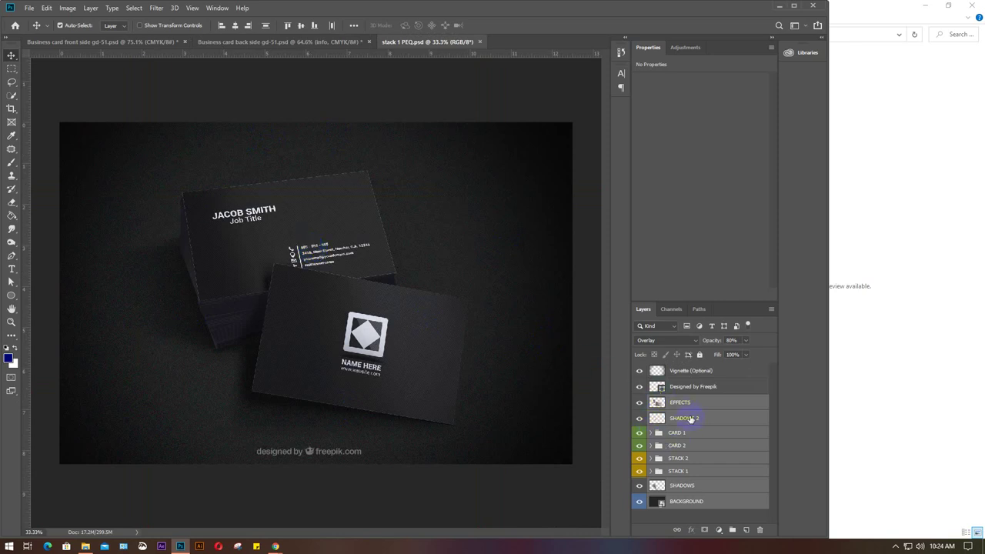
Select the STACK 2 group and expand CARD 1 in the stack 1 PEQ layers.
click(683, 460)
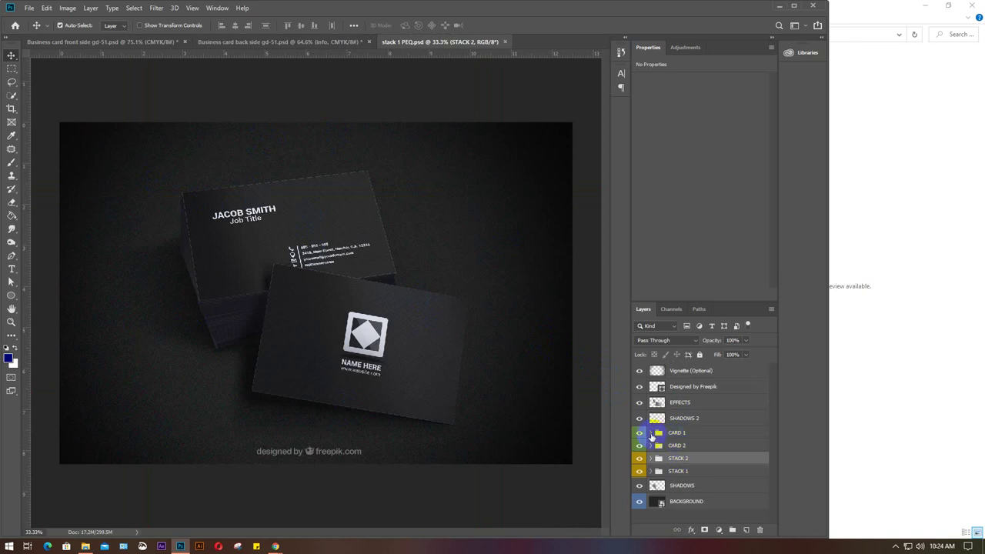
click(650, 433)
scroll(702, 439, down, 2)
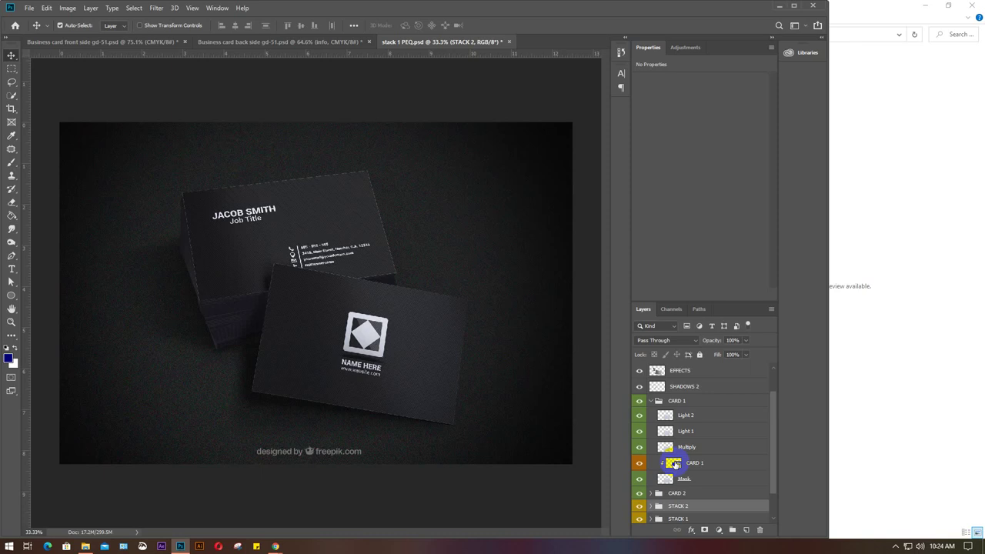
scroll(675, 464, down, 1)
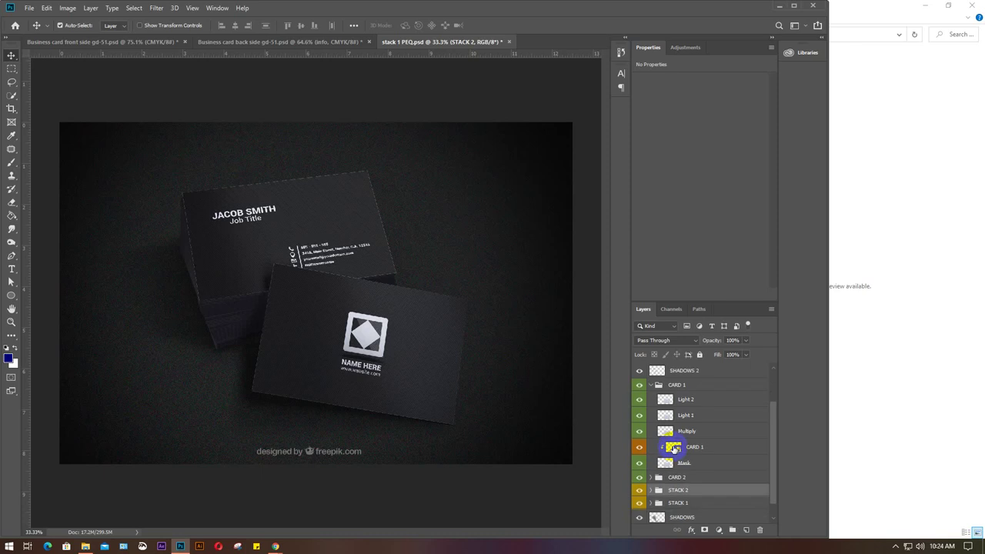
Open the CARD 1 smart object and paste the red GD-51 card design into it.
double_click(674, 448)
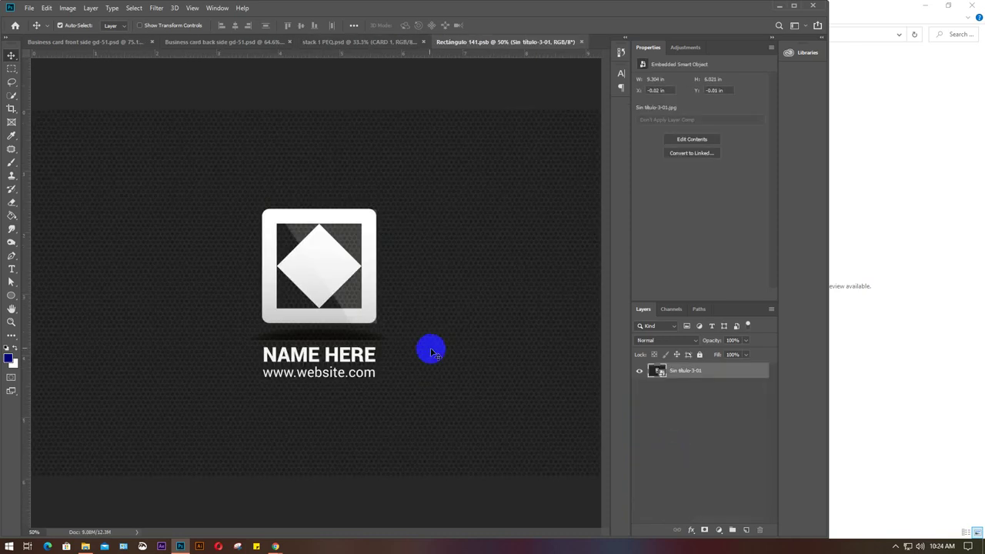
key(ctrl+v)
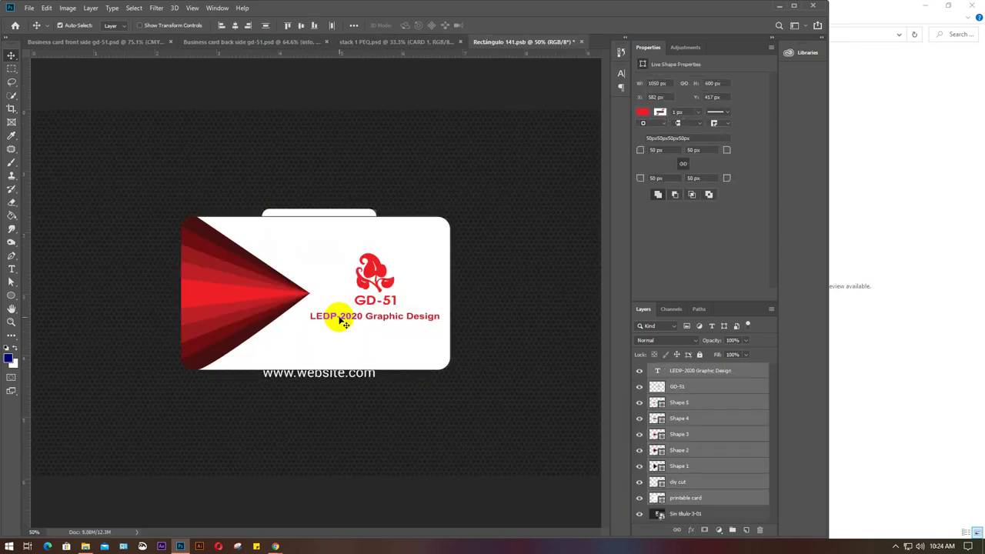
scroll(343, 323, down, 2)
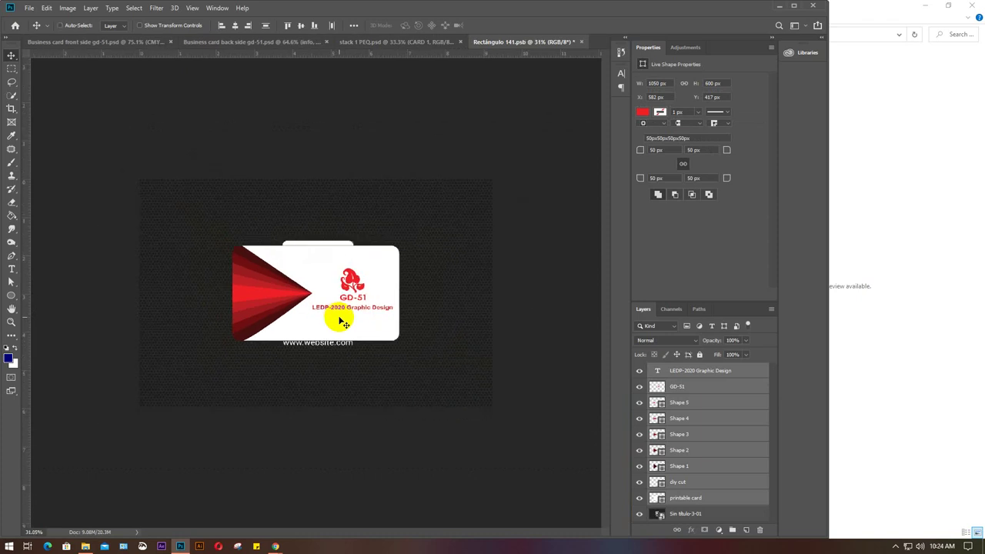
Scale and position the design to fill the canvas, apply it, and save the smart object.
key(ctrl+t)
drag(308, 287, 232, 229)
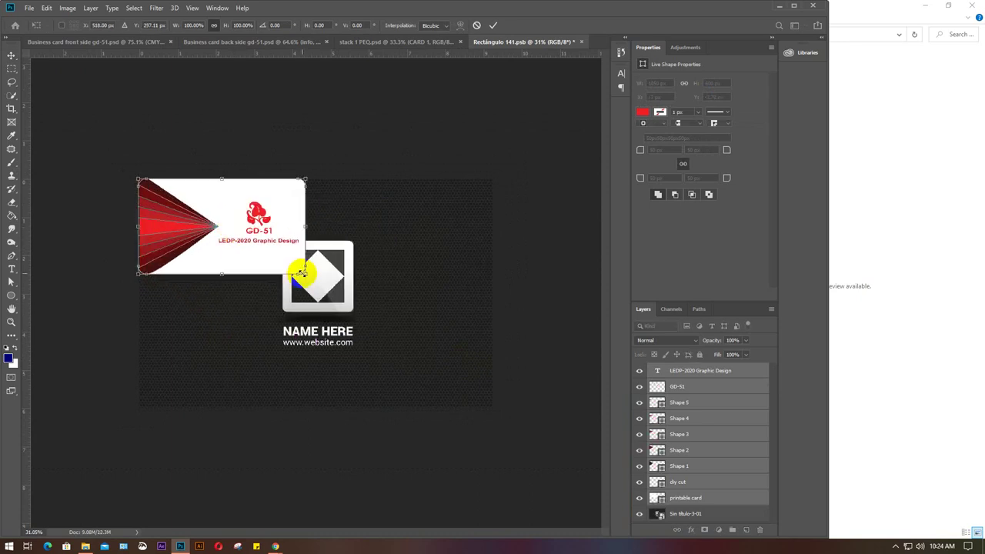
drag(305, 273, 495, 395)
key(shift+Left)
key(shift+Left)
key(shift+Left)
key(shift+Left)
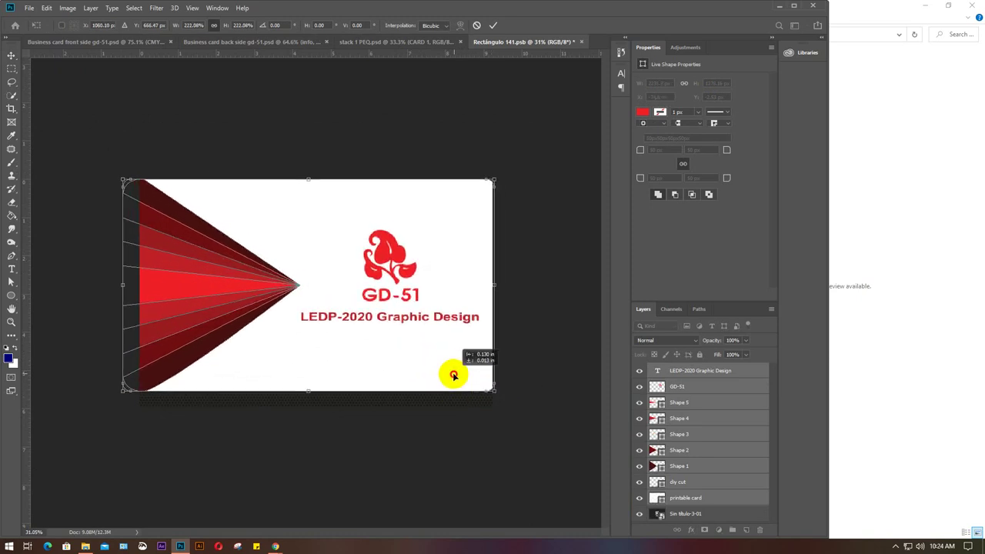
drag(495, 398, 507, 415)
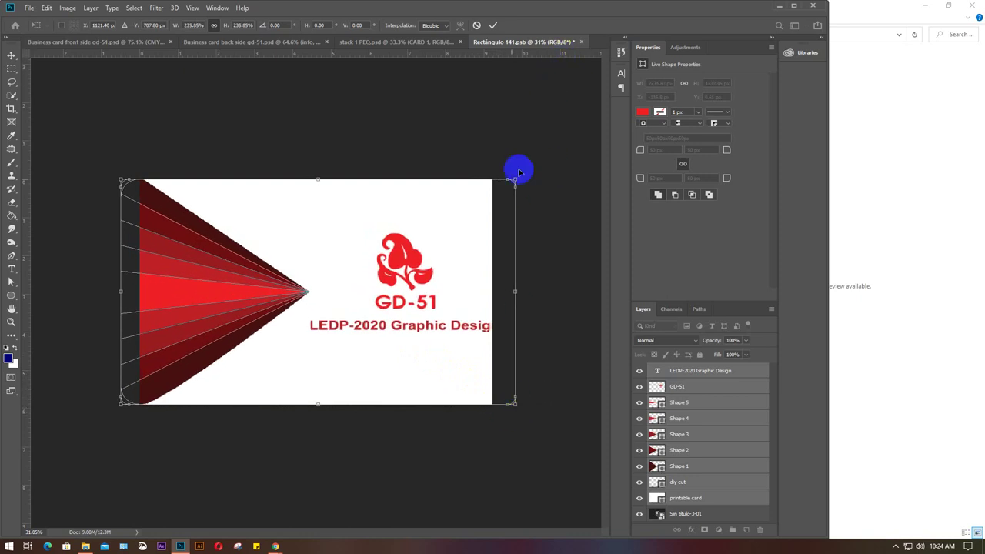
click(339, 262)
drag(338, 262, 330, 263)
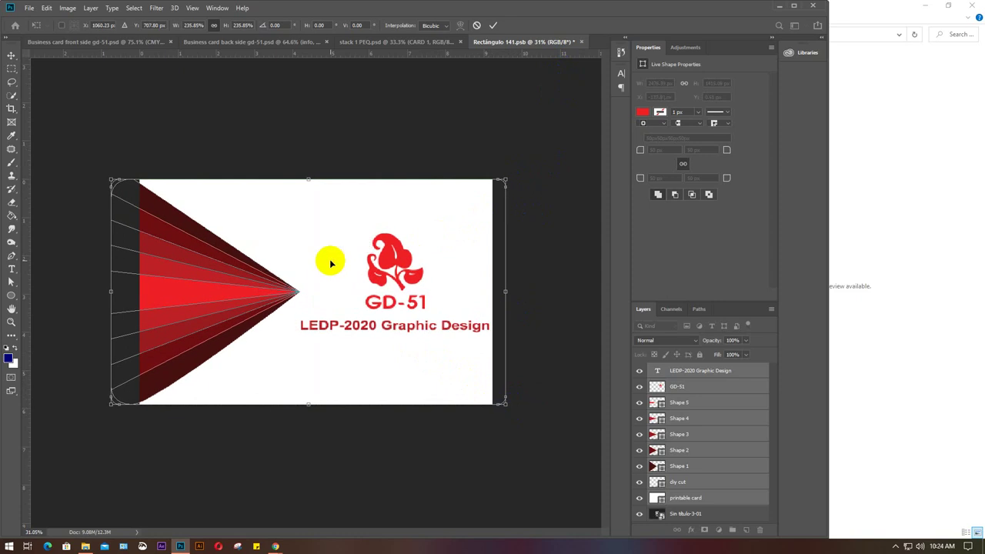
key(Return)
key(ctrl+s)
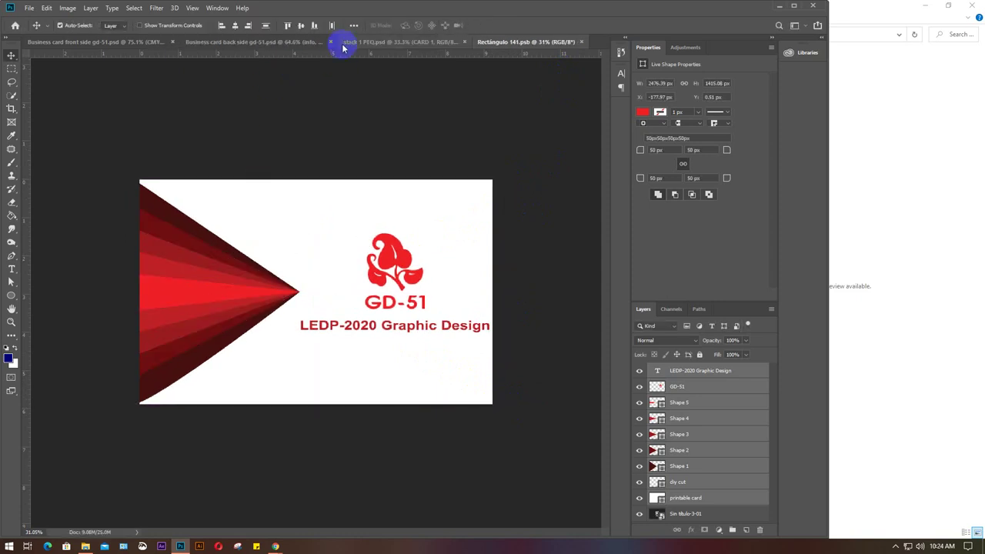
click(373, 41)
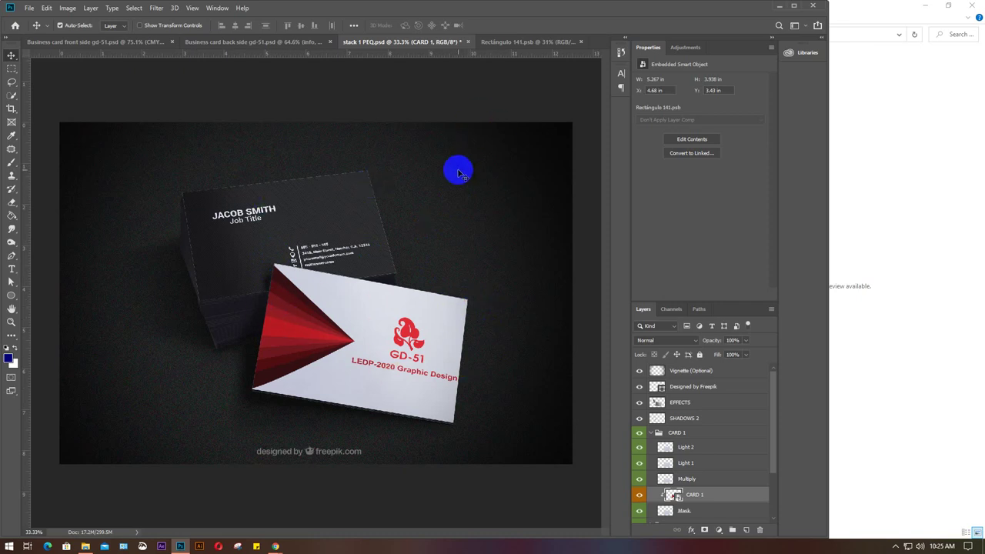
Close stack 1 PEQ without saving and the Rectángulo 141 smart object, then bring up Google Meet.
click(469, 42)
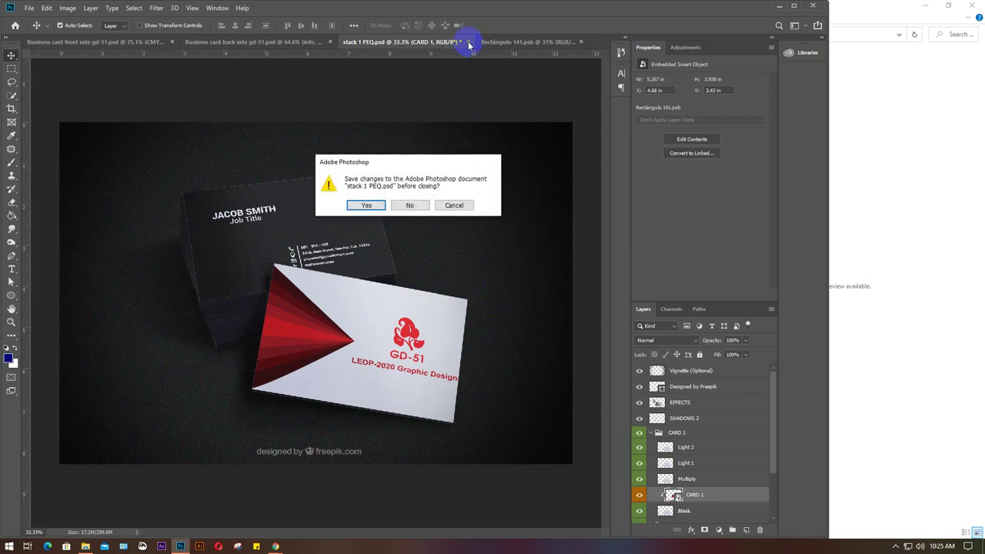
click(413, 205)
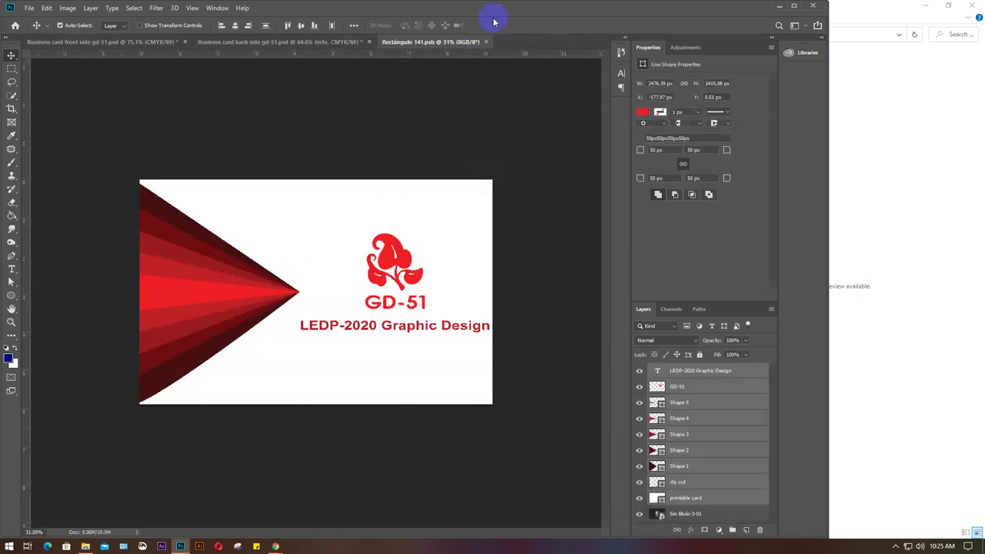
click(487, 43)
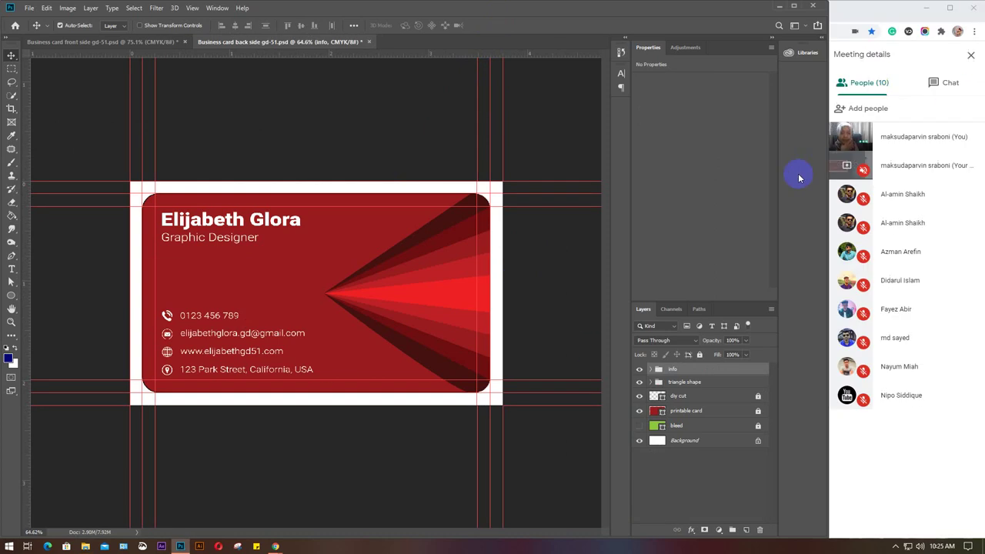
click(862, 11)
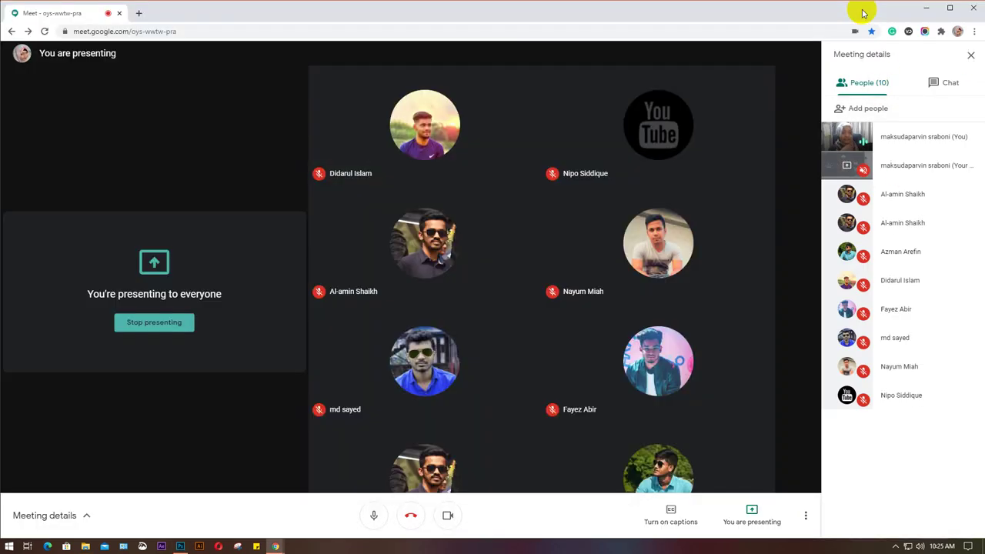
Search Google for 'business card mockup' in a new tab and open the Freepik free PSD result.
click(138, 13)
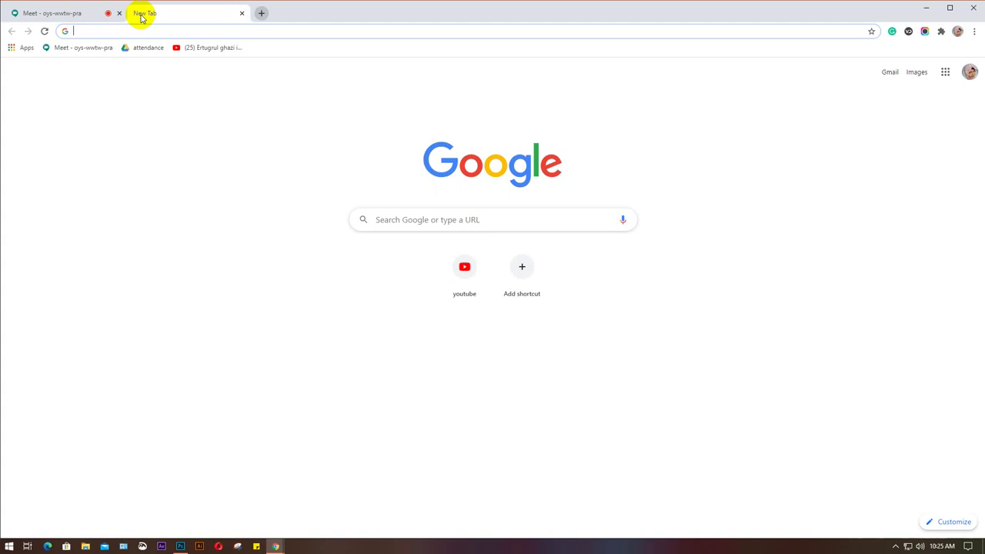
text(bus)
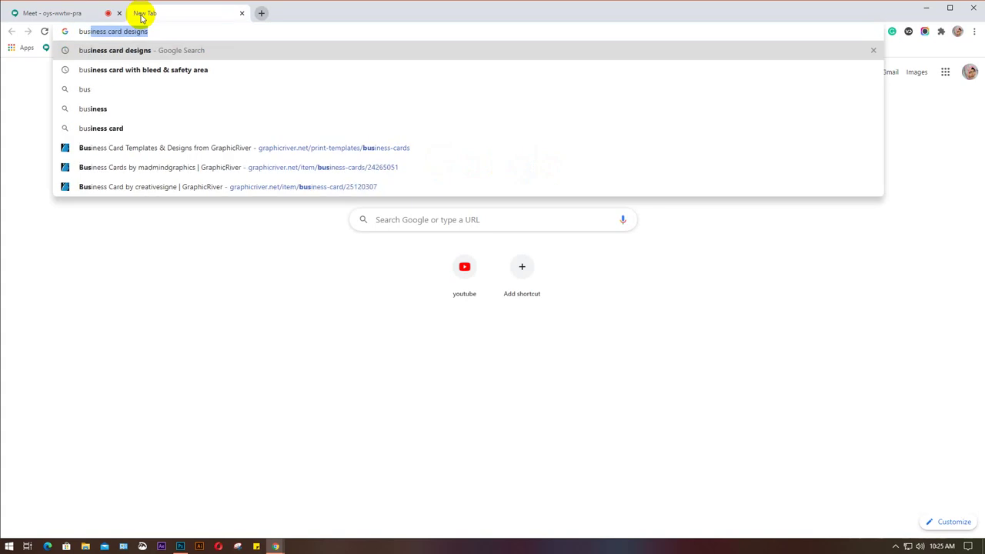
text(i)
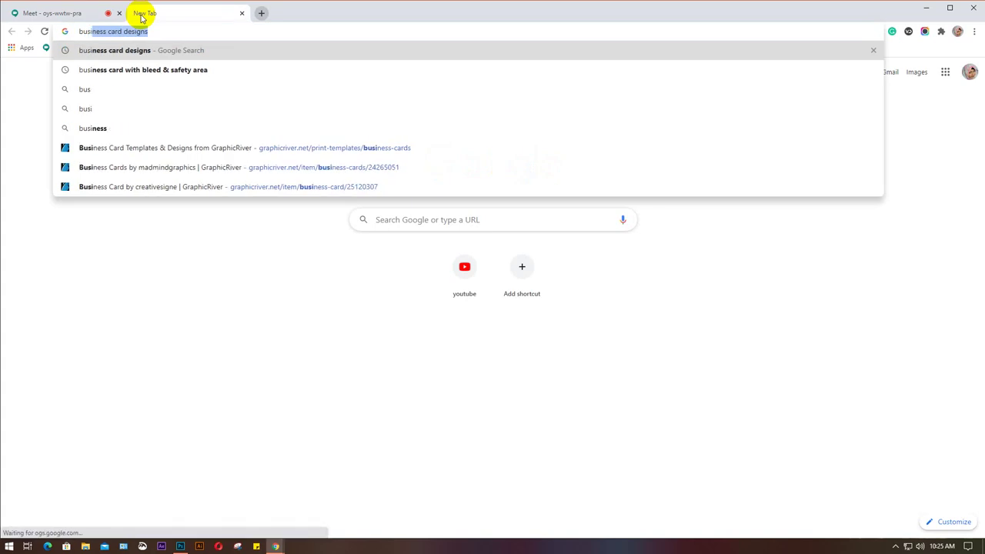
text(ness)
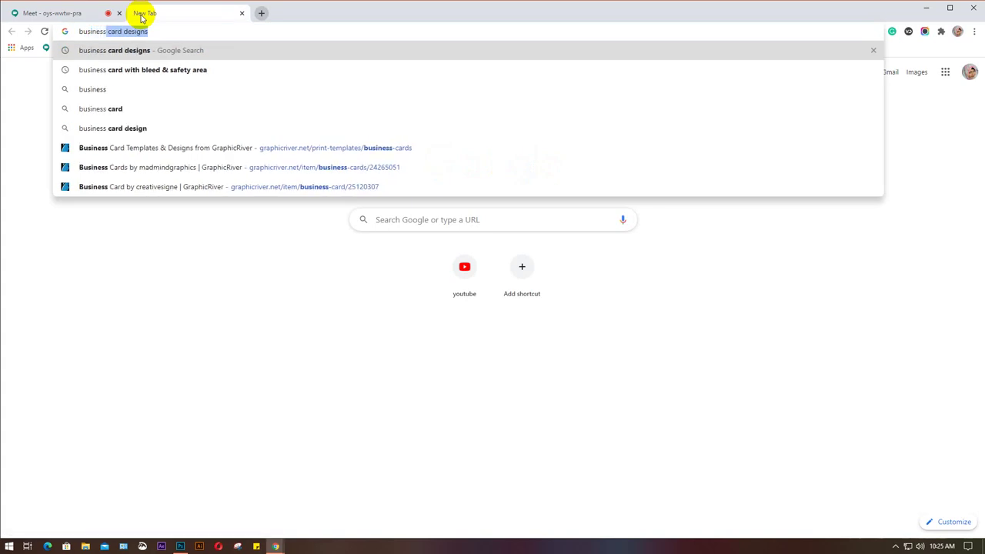
text( card m)
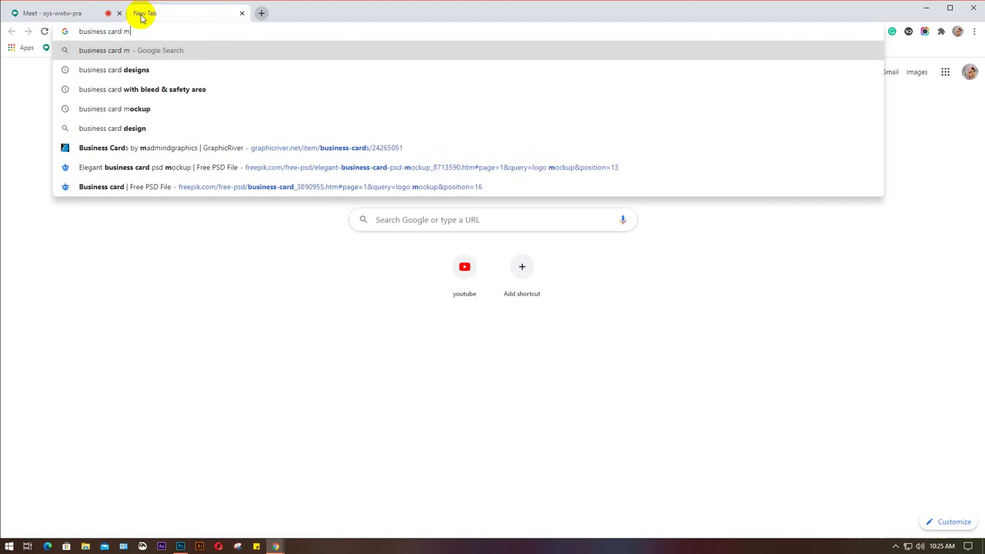
text(ock)
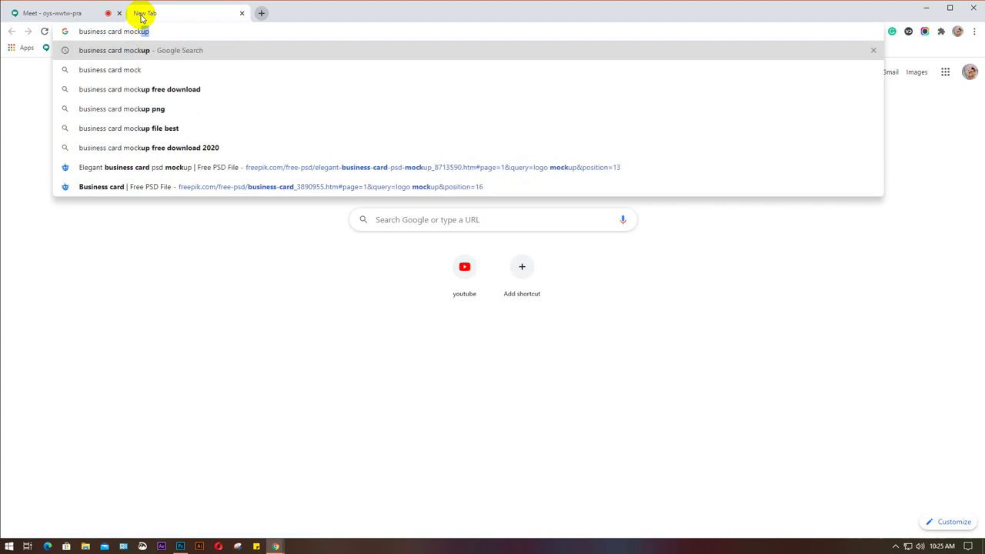
text(up)
key(Return)
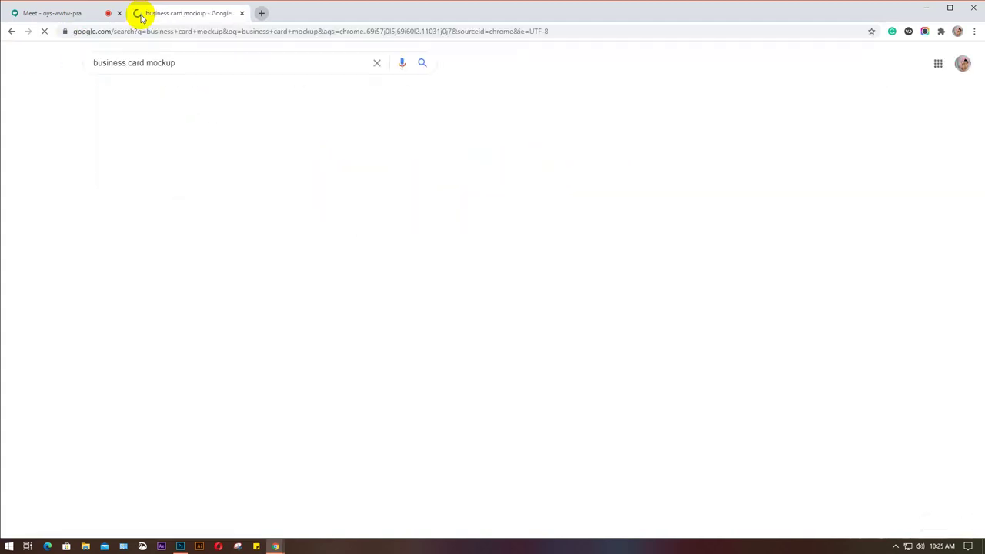
scroll(467, 350, down, 1)
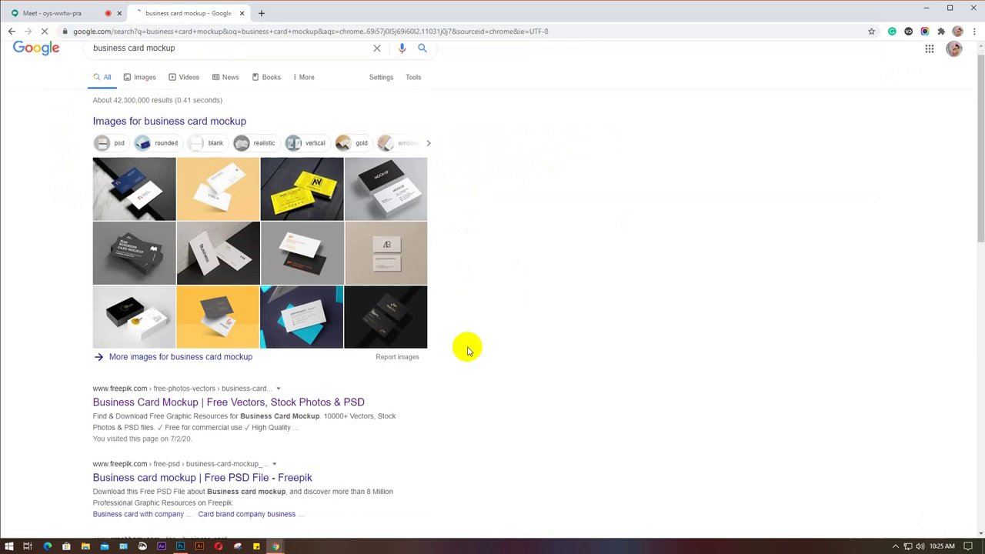
scroll(468, 351, down, 1)
scroll(467, 351, down, 1)
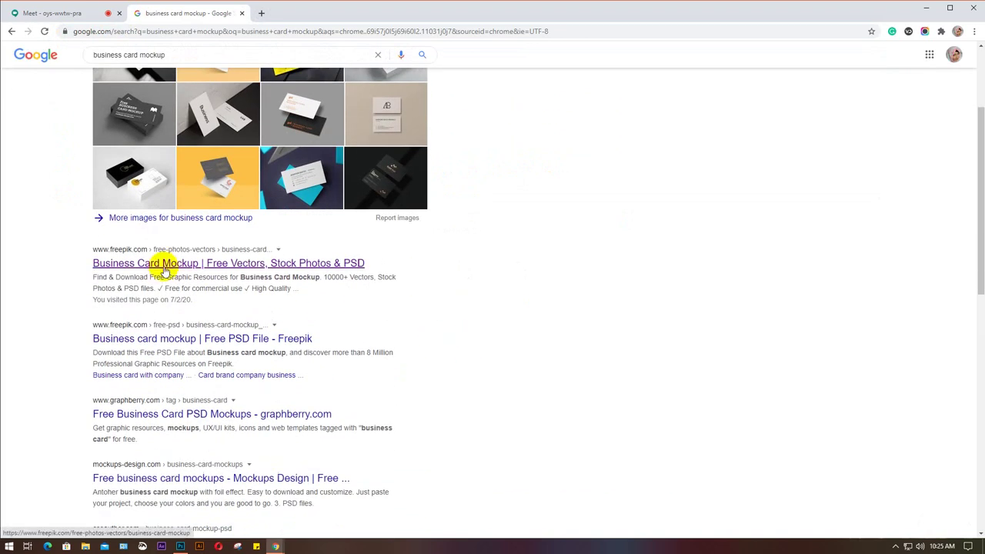
click(174, 346)
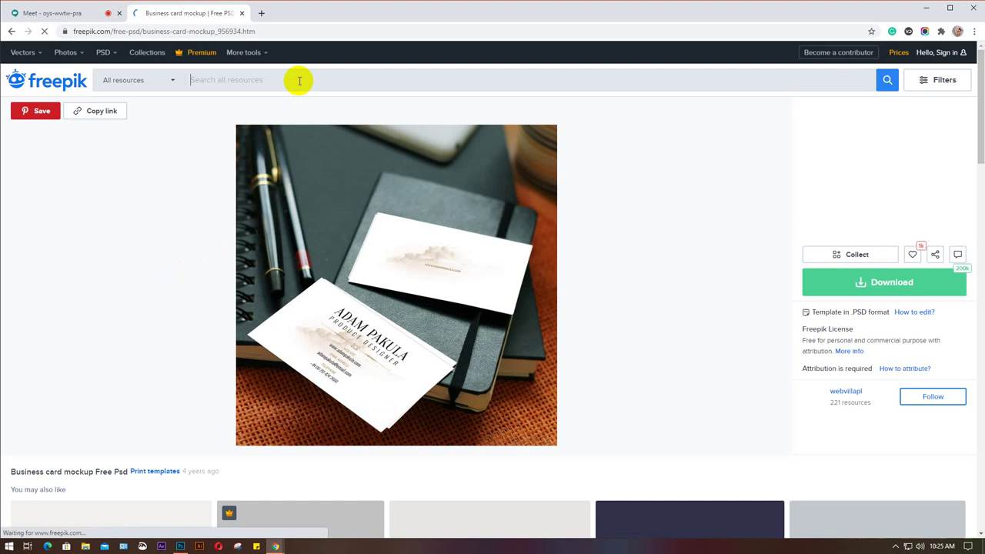
Search Freepik for 'rounded business card mockup', browse the 272 results and dismiss the sign-in window.
text(rounded busi)
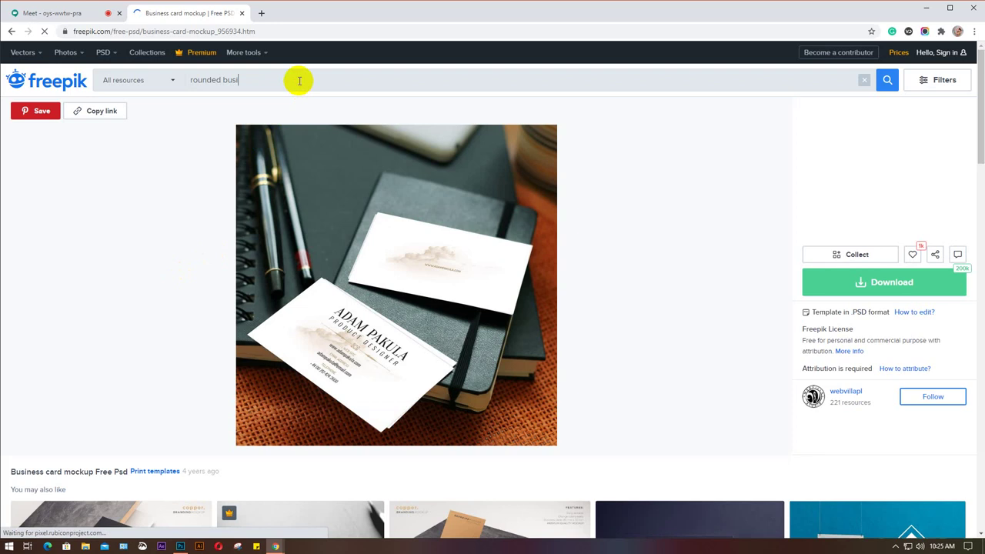
text(ness card )
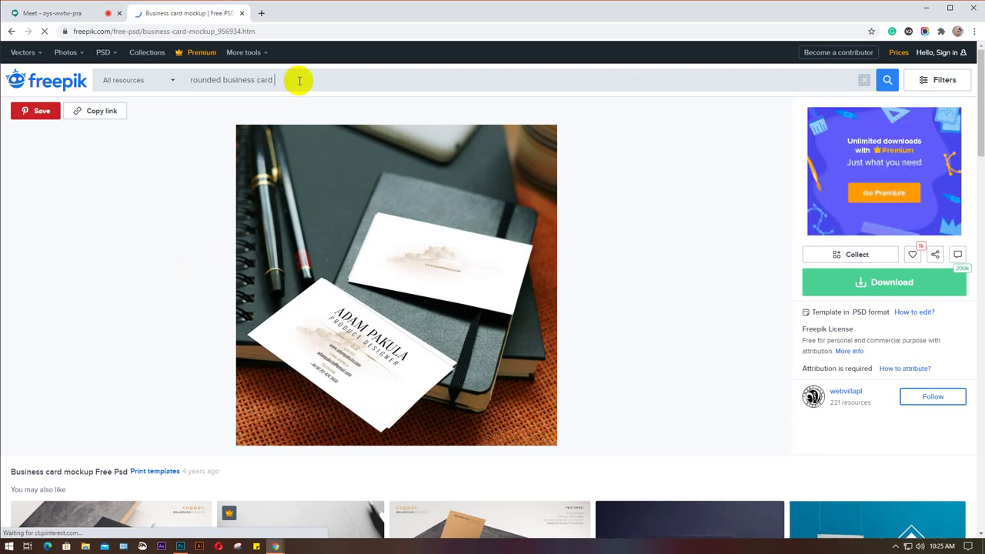
text(mock)
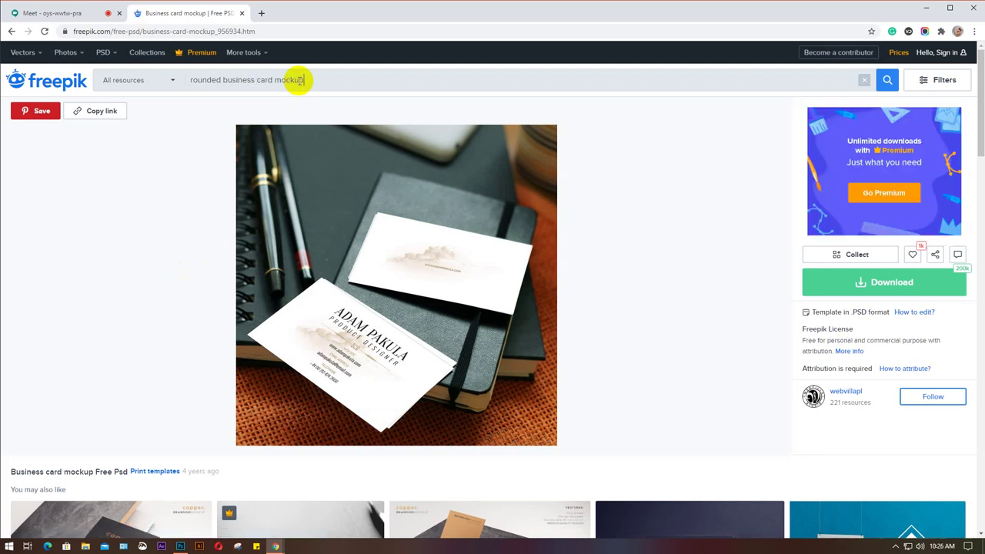
text(up)
key(Return)
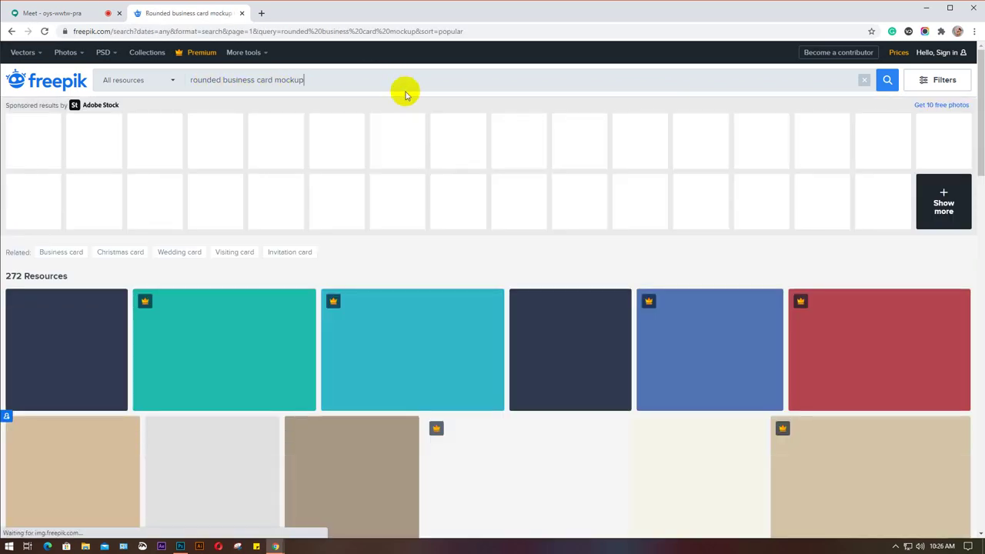
scroll(594, 174, down, 2)
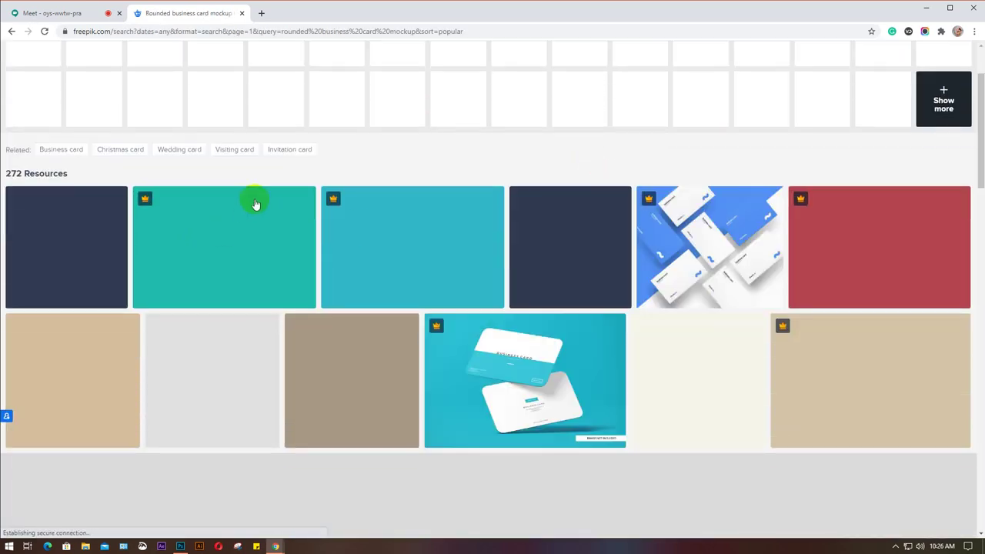
scroll(436, 203, down, 2)
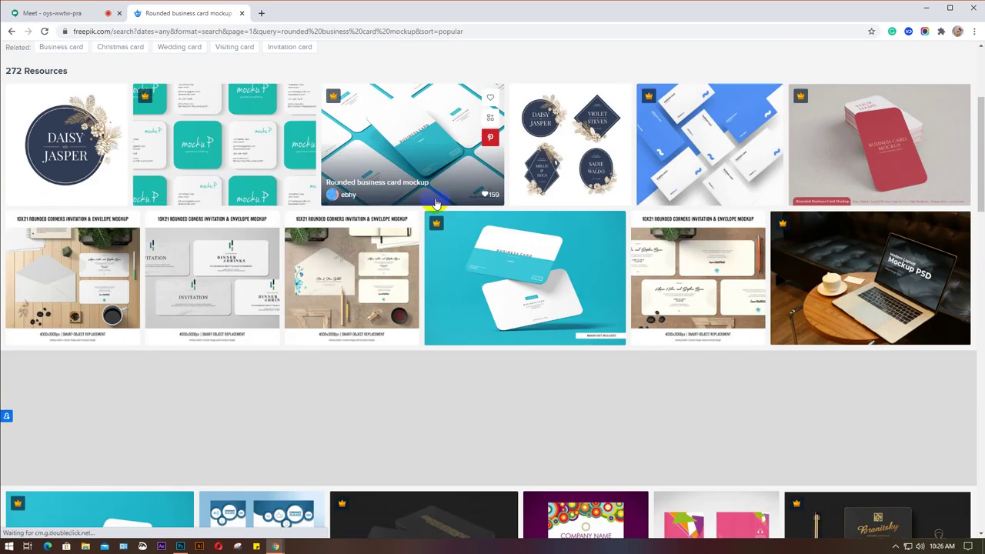
scroll(878, 154, up, 4)
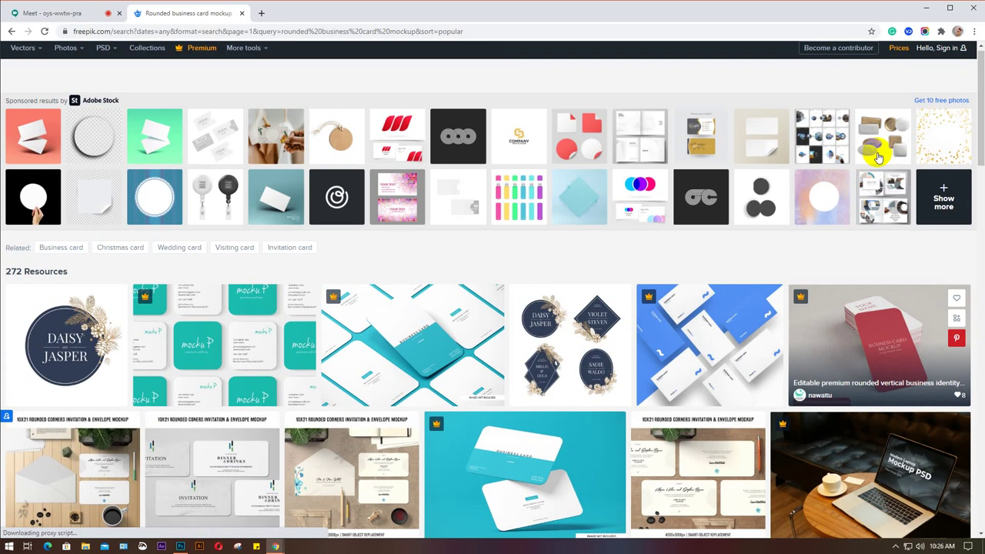
click(945, 53)
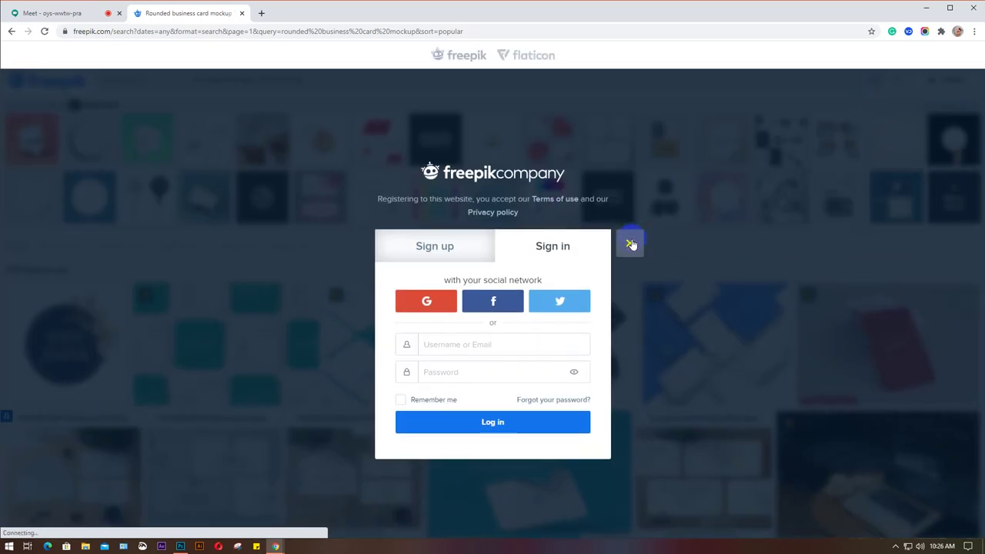
click(930, 77)
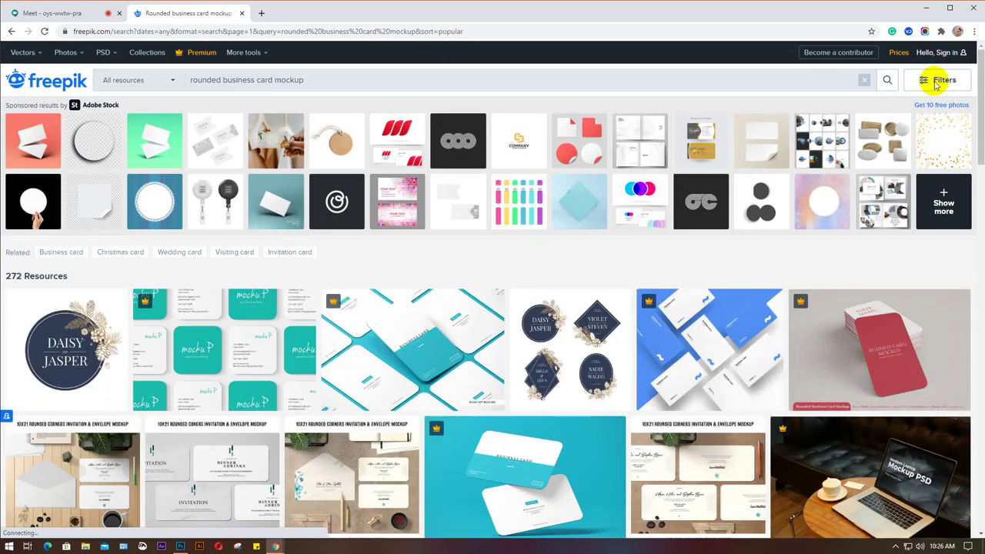
Filter the results to Free license and PSD files, then browse them.
click(937, 81)
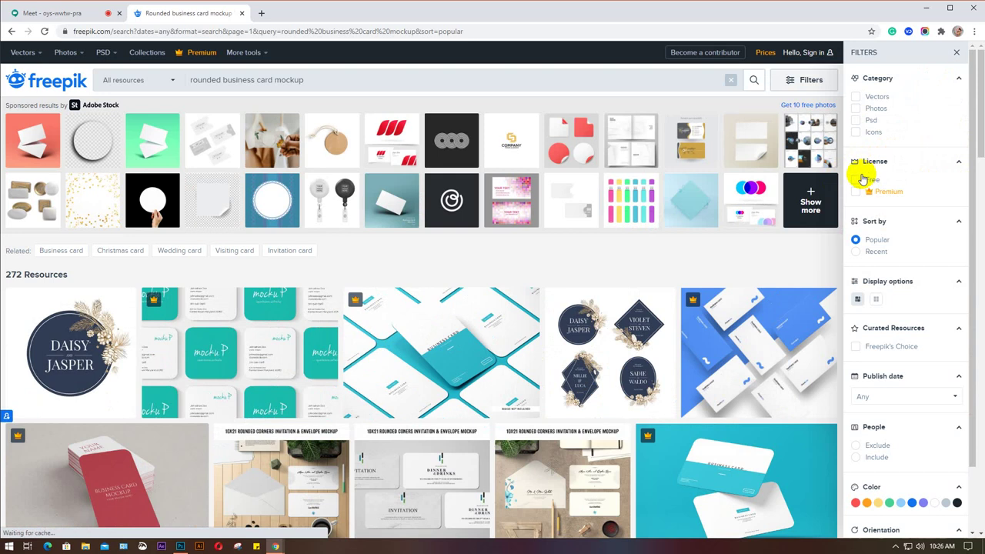
click(857, 178)
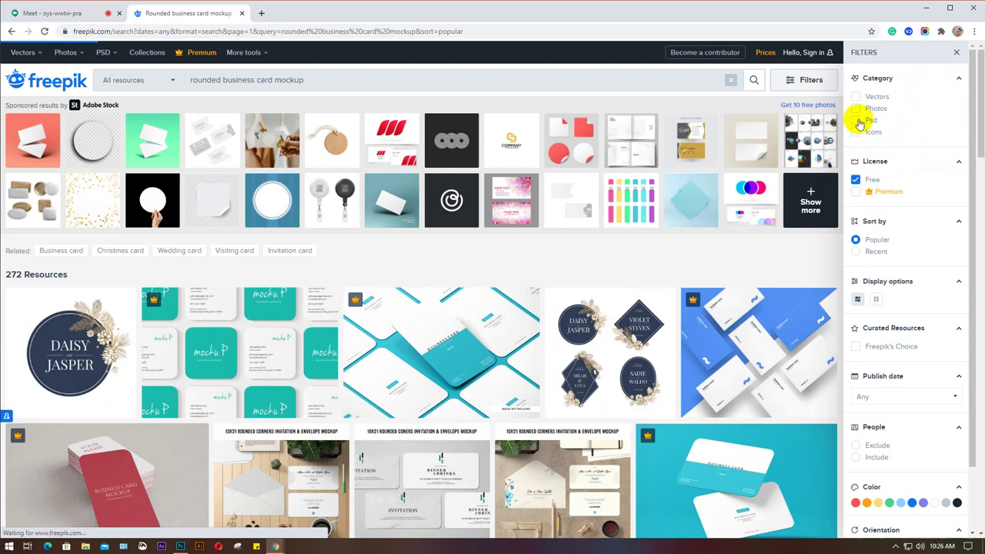
click(860, 122)
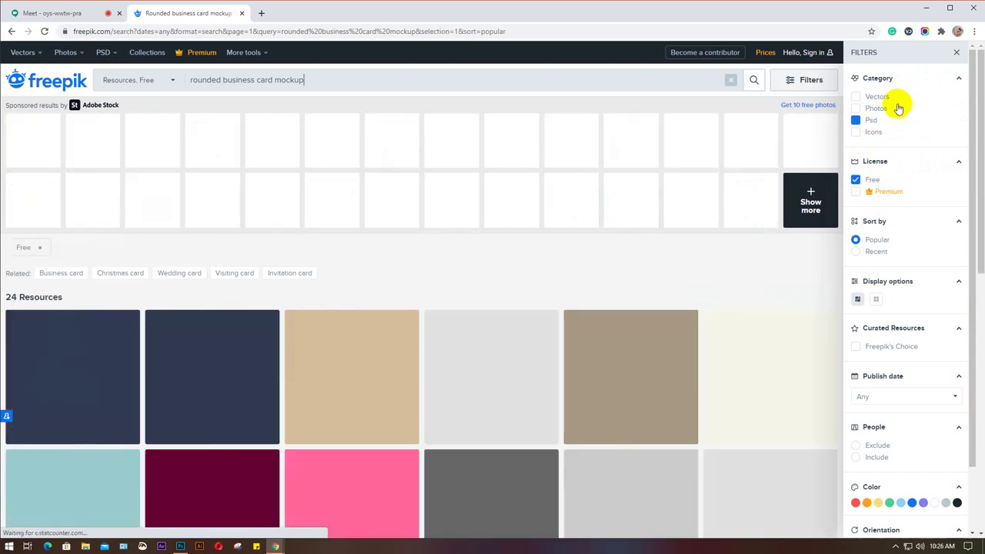
click(960, 53)
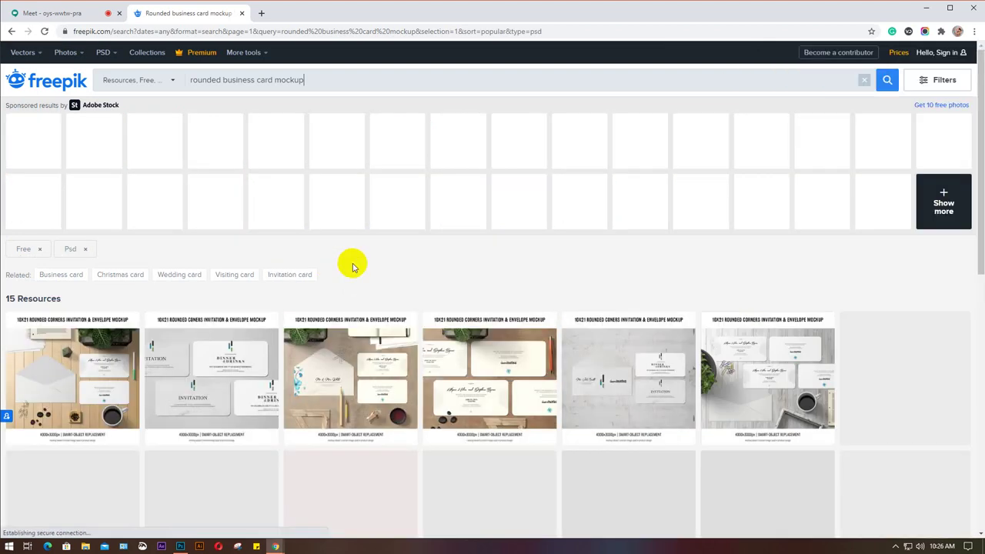
scroll(353, 267, down, 1)
scroll(353, 267, down, 2)
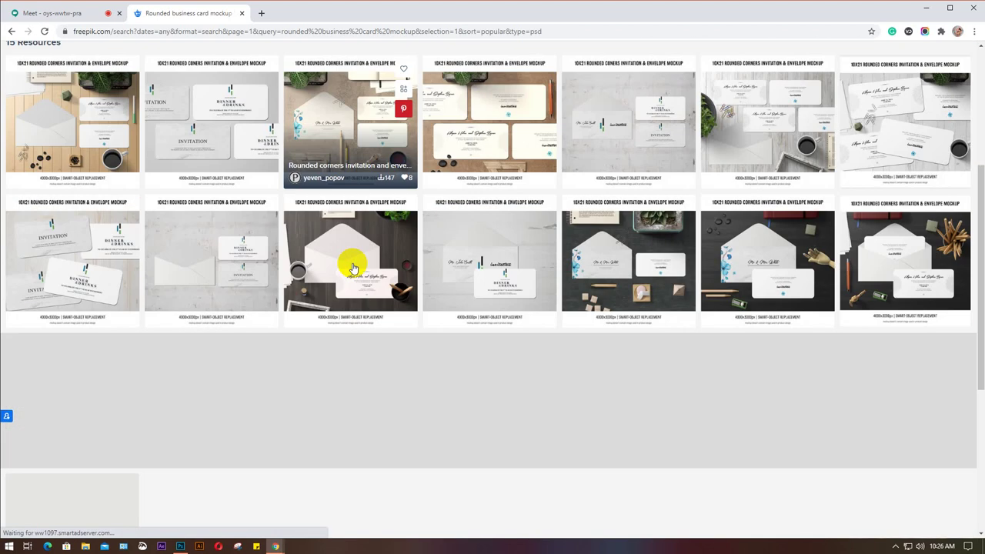
scroll(352, 265, down, 1)
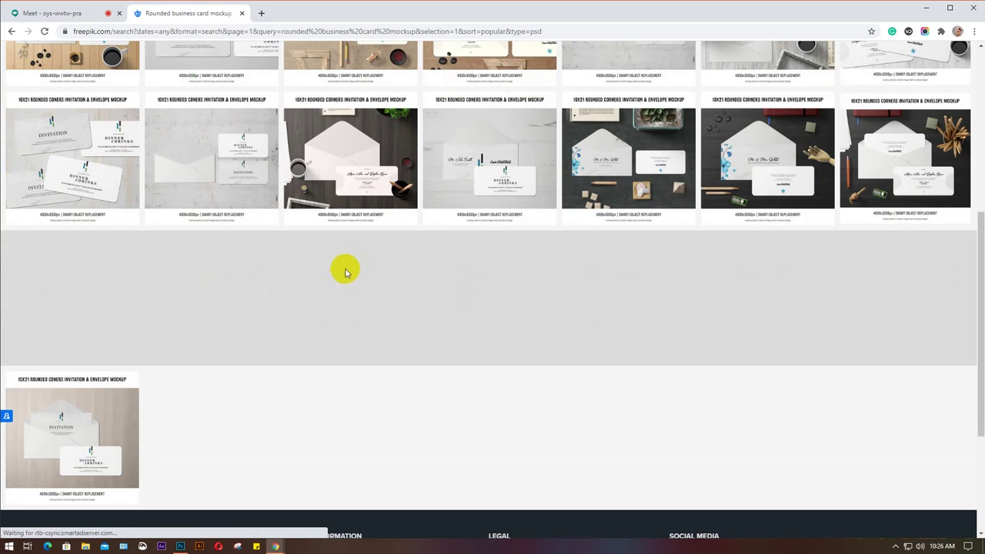
scroll(334, 277, down, 2)
scroll(334, 281, up, 2)
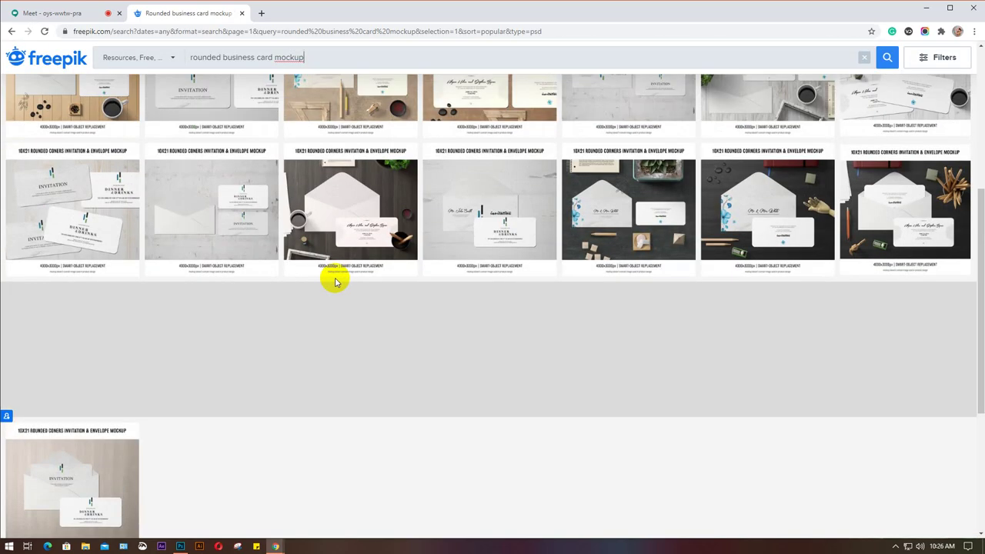
scroll(335, 281, up, 3)
scroll(335, 281, up, 2)
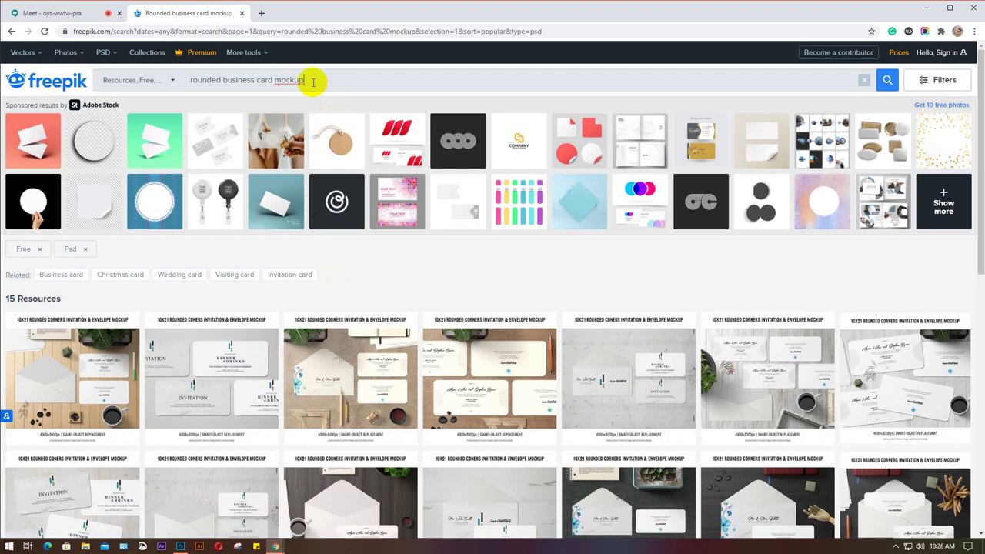
Edit the query to 'rounded business card' and close the advertising pop-up.
drag(312, 81, 282, 80)
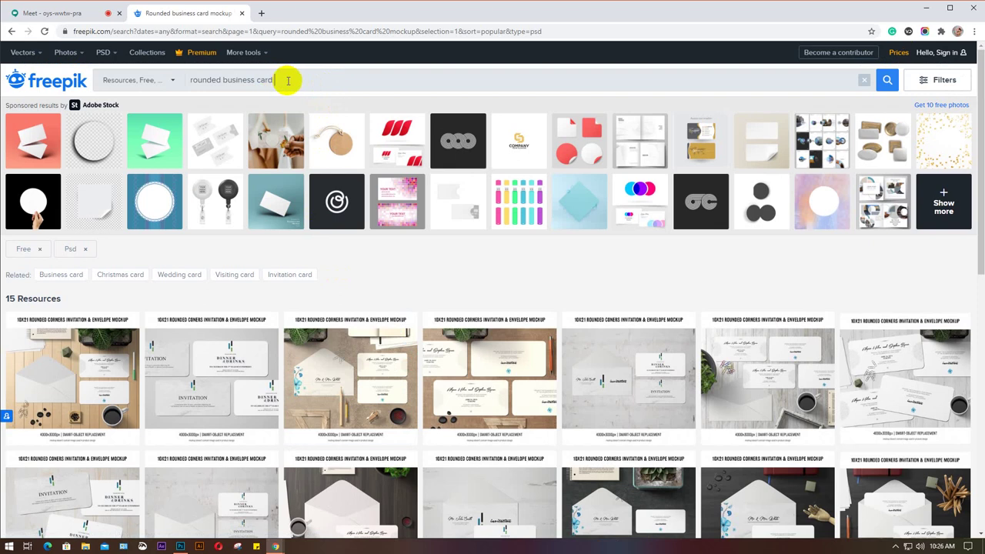
click(288, 80)
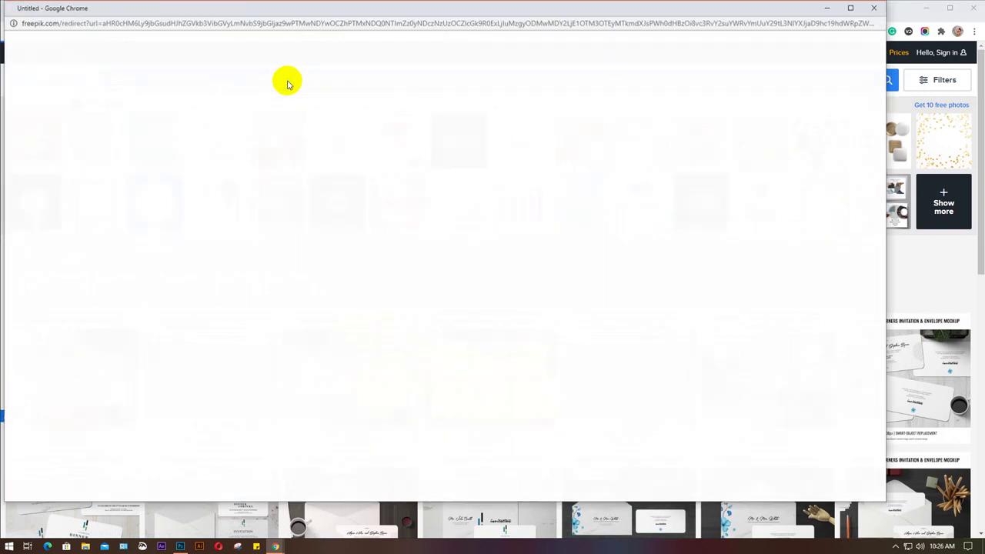
click(876, 9)
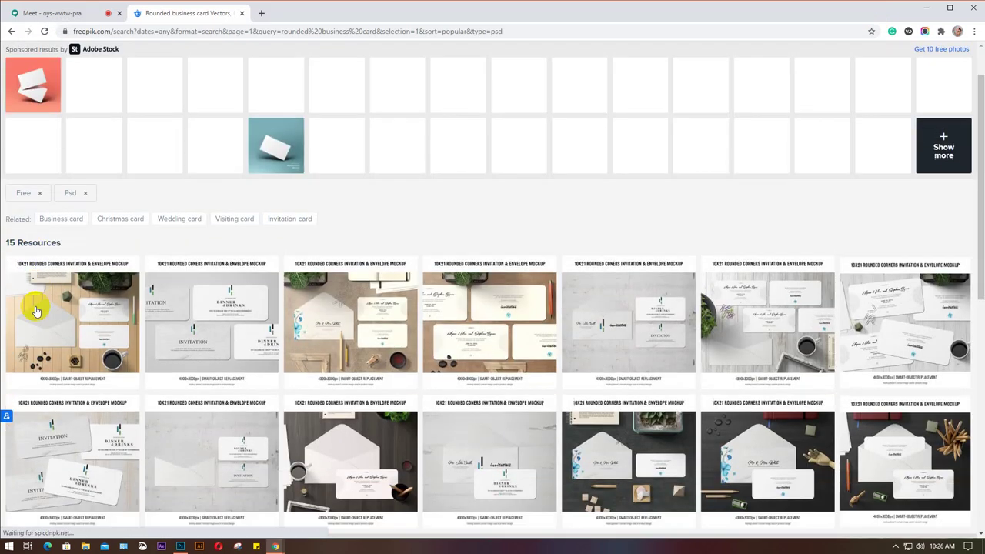
scroll(167, 287, down, 3)
scroll(167, 287, down, 5)
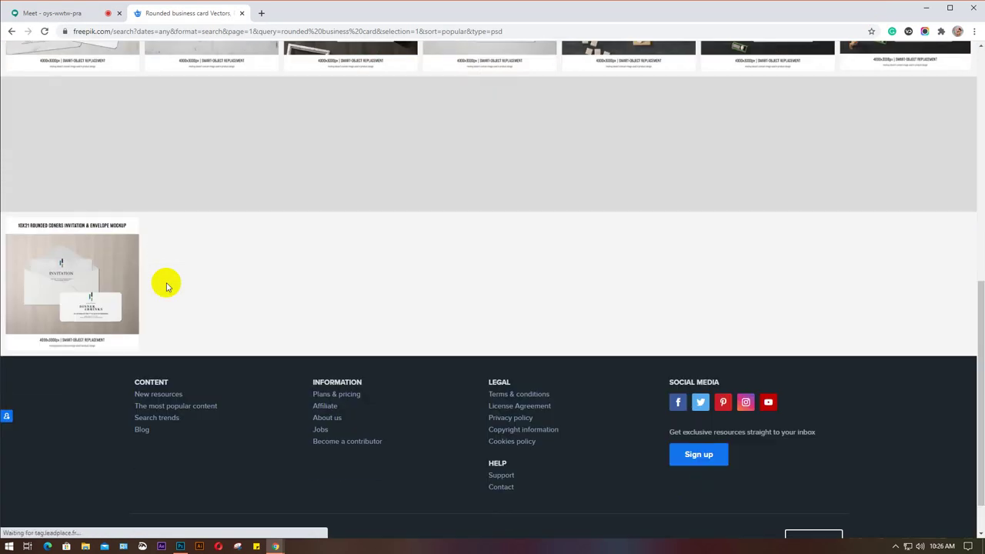
scroll(167, 287, up, 3)
scroll(167, 287, up, 10)
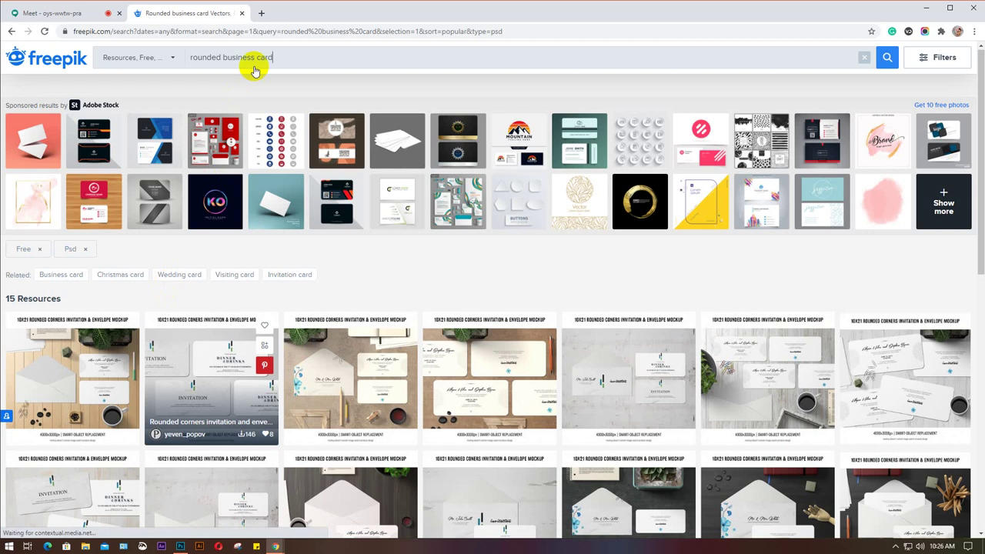
double_click(198, 82)
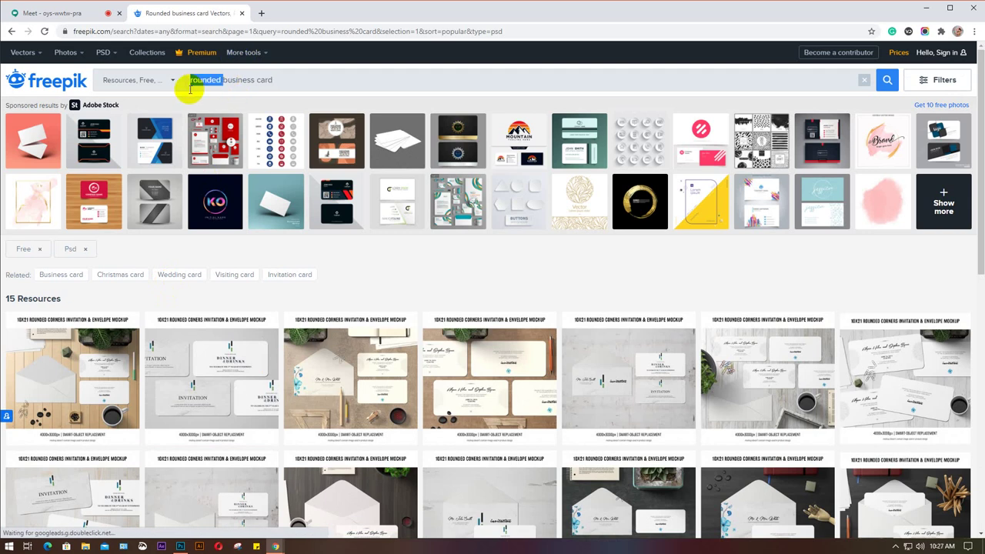
Change the search to 'business card mockup' using the suggestion list.
key(BackSpace)
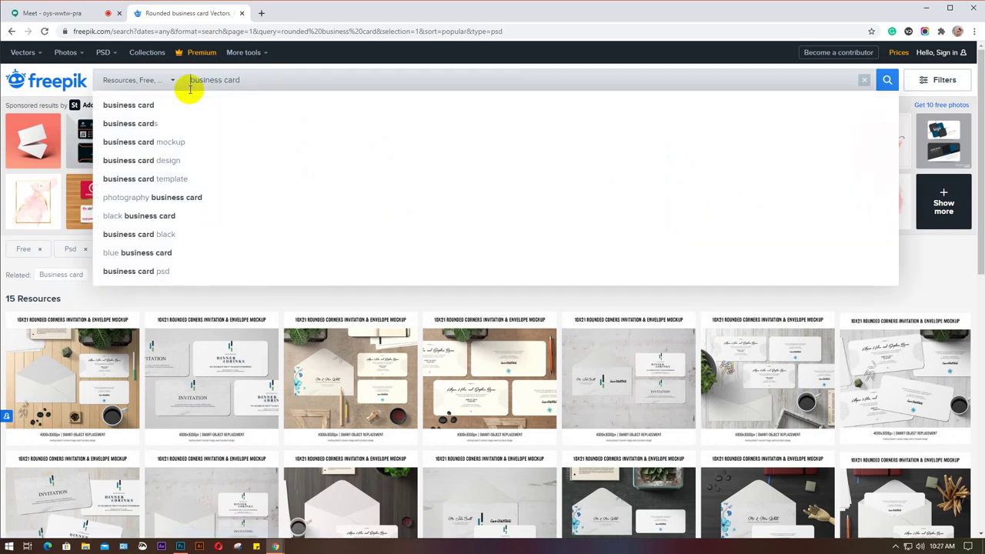
key(Return)
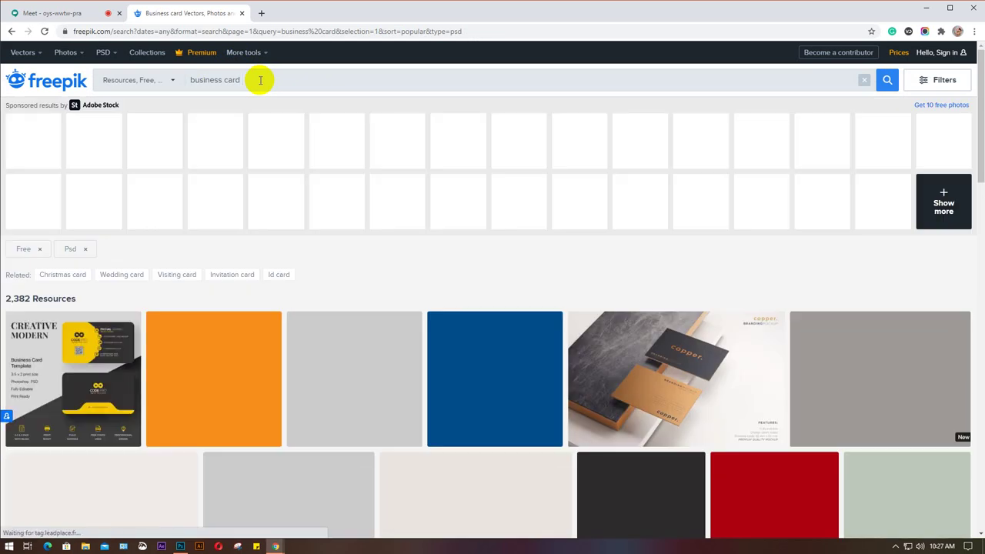
click(260, 80)
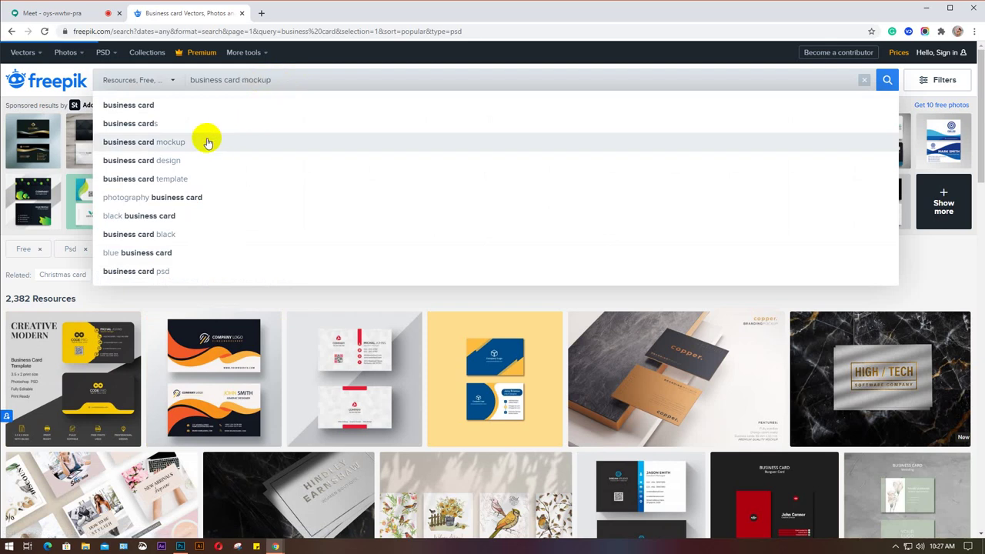
click(206, 141)
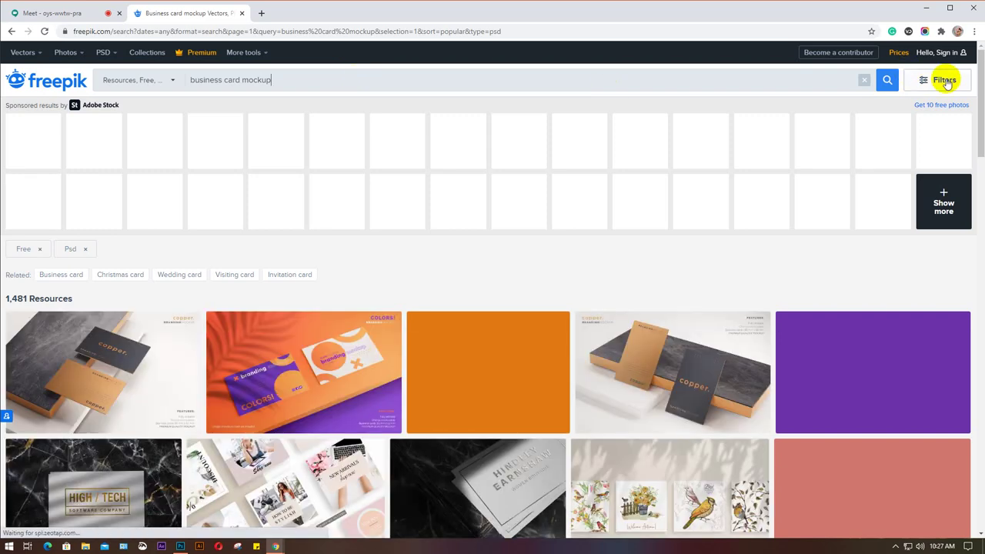
Close the filters panel and scroll the 1,481 free PSD results down to Next and back.
click(945, 80)
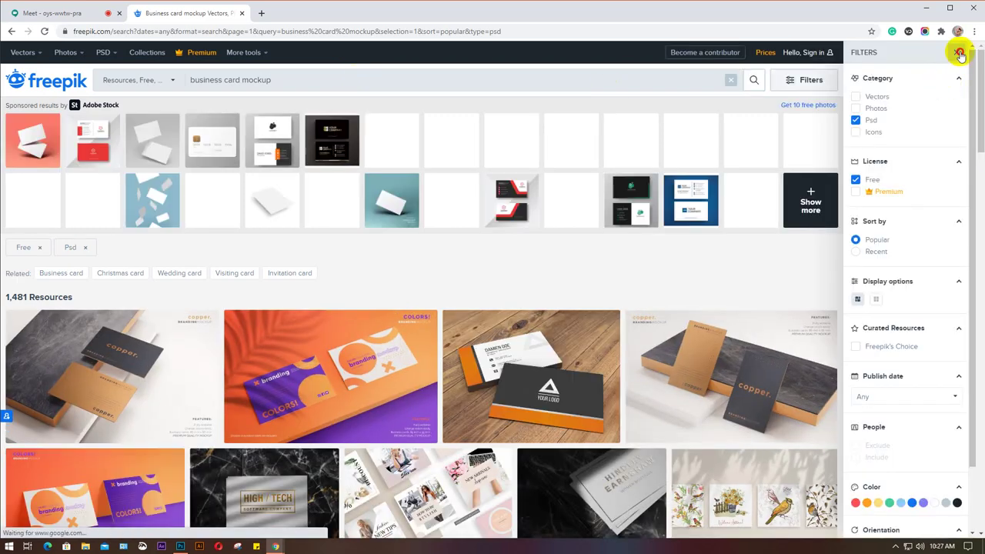
click(959, 53)
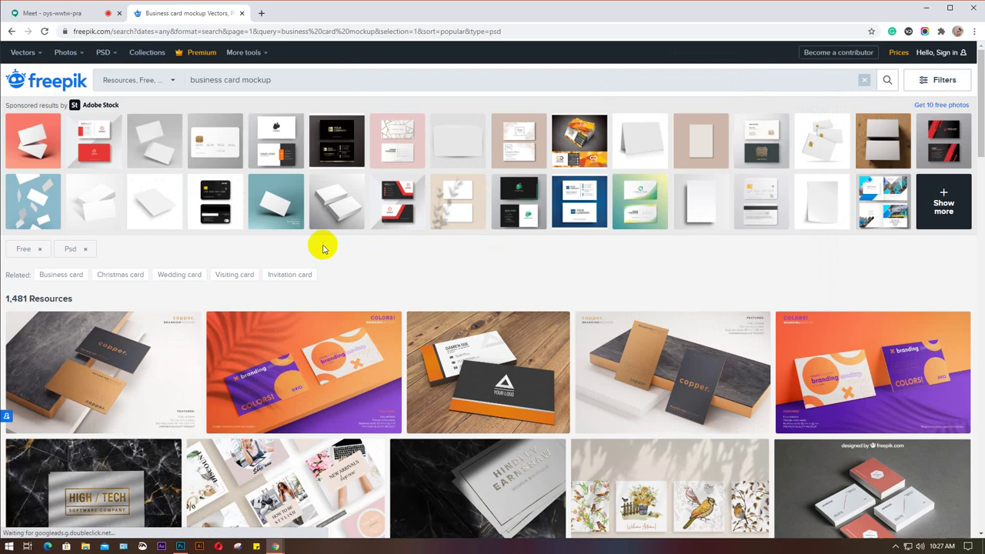
scroll(323, 249, down, 1)
scroll(323, 248, down, 2)
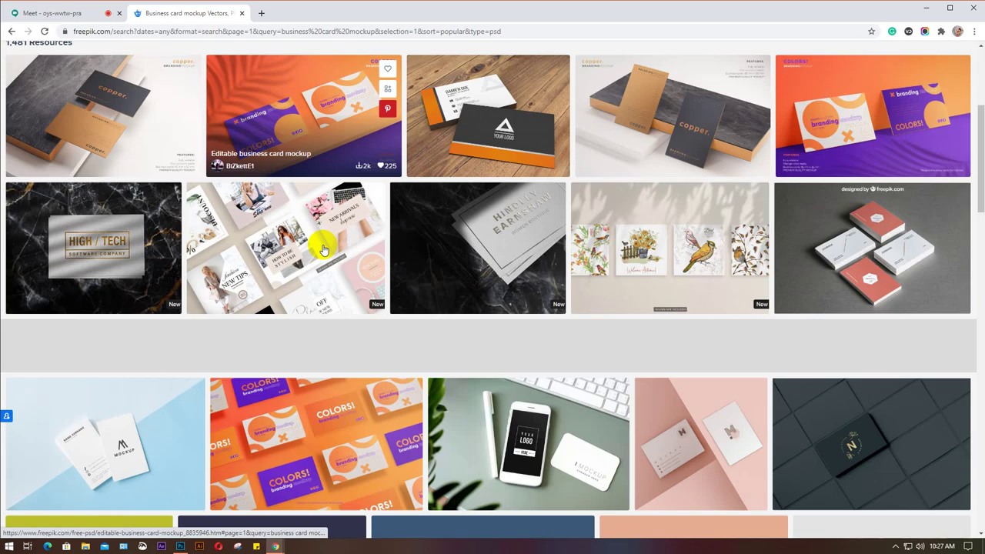
scroll(323, 248, down, 2)
scroll(323, 248, down, 1)
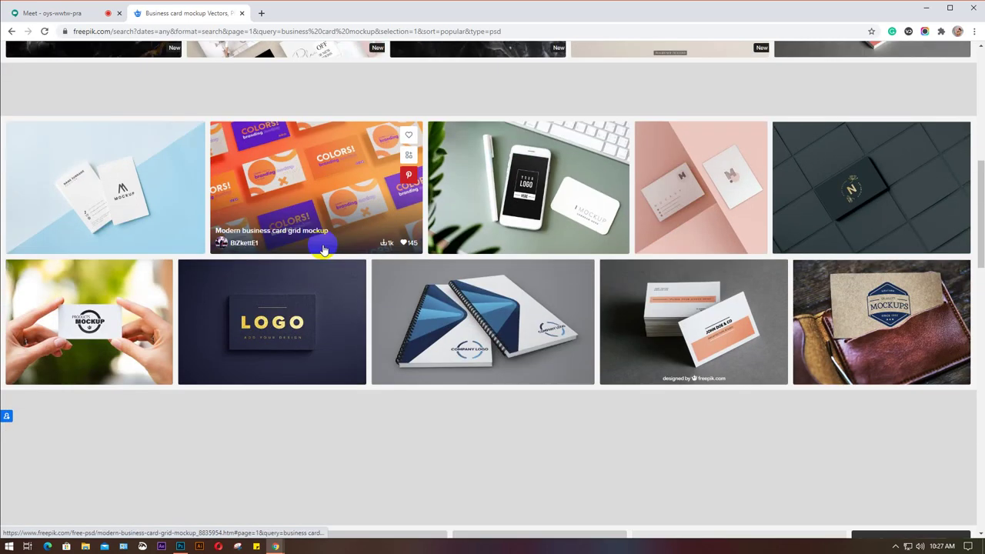
scroll(323, 248, down, 2)
scroll(323, 249, down, 2)
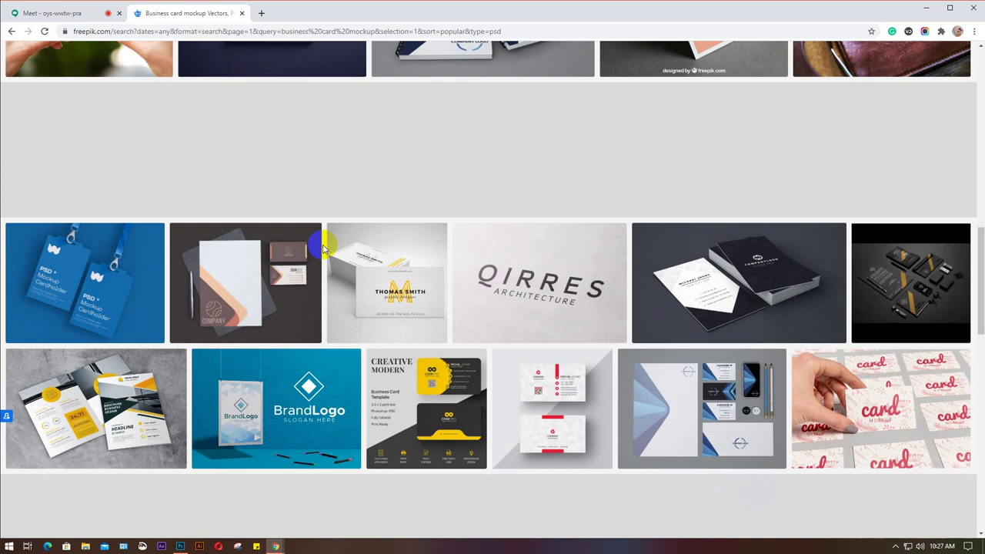
scroll(324, 248, down, 1)
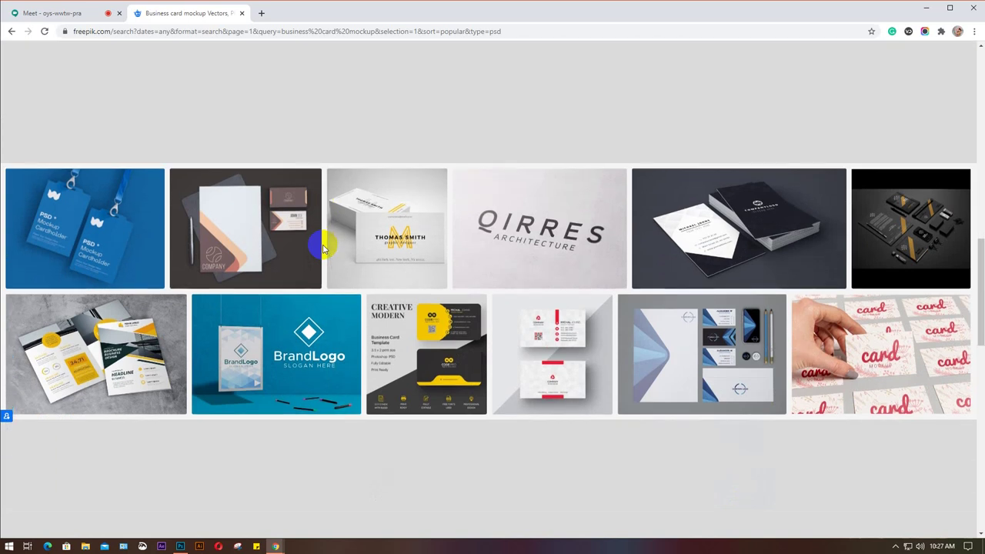
scroll(323, 249, down, 3)
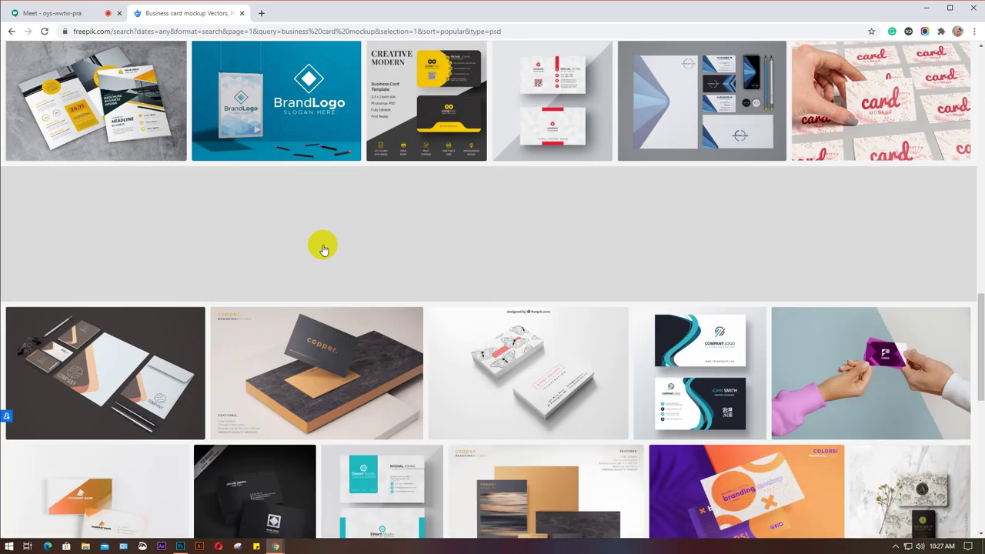
scroll(323, 248, down, 2)
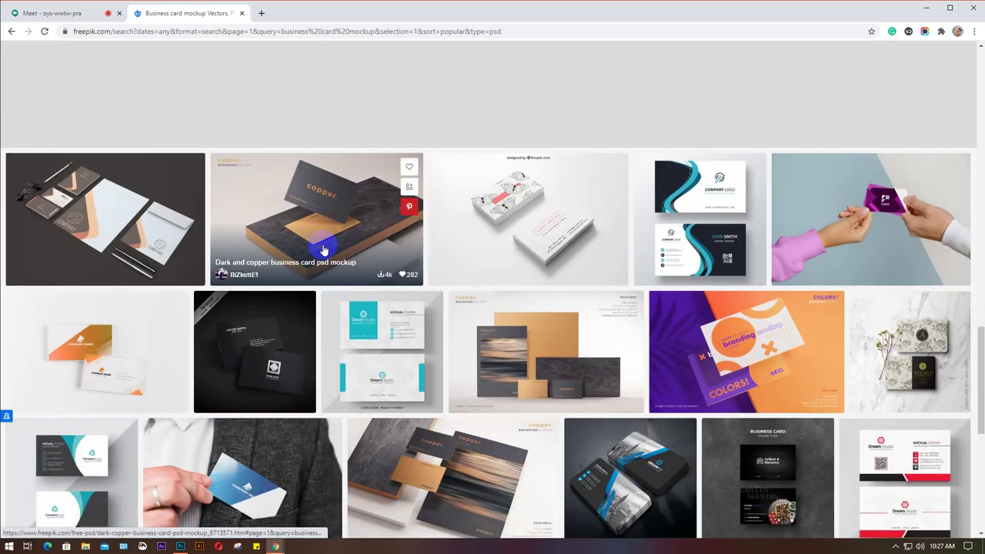
scroll(324, 248, down, 1)
scroll(323, 249, down, 1)
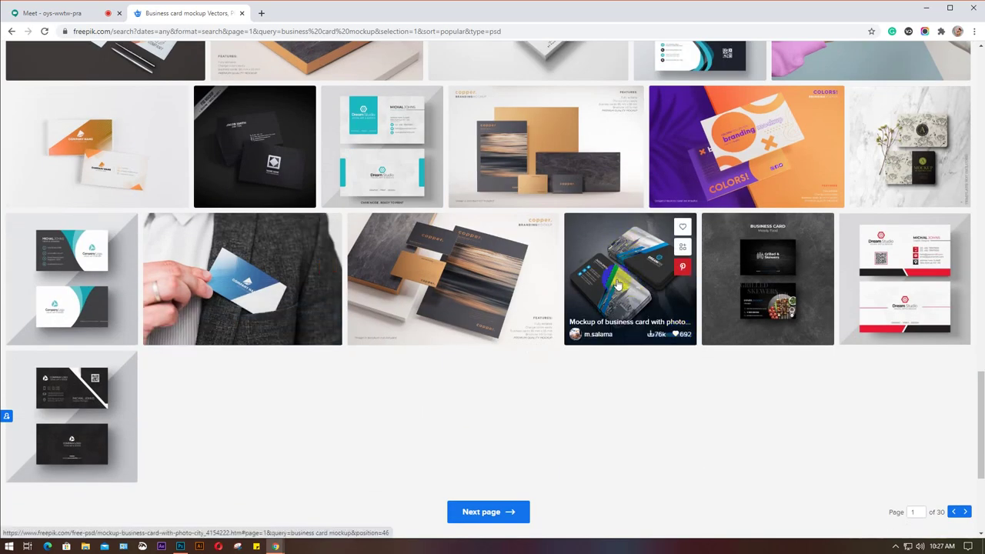
scroll(293, 379, up, 10)
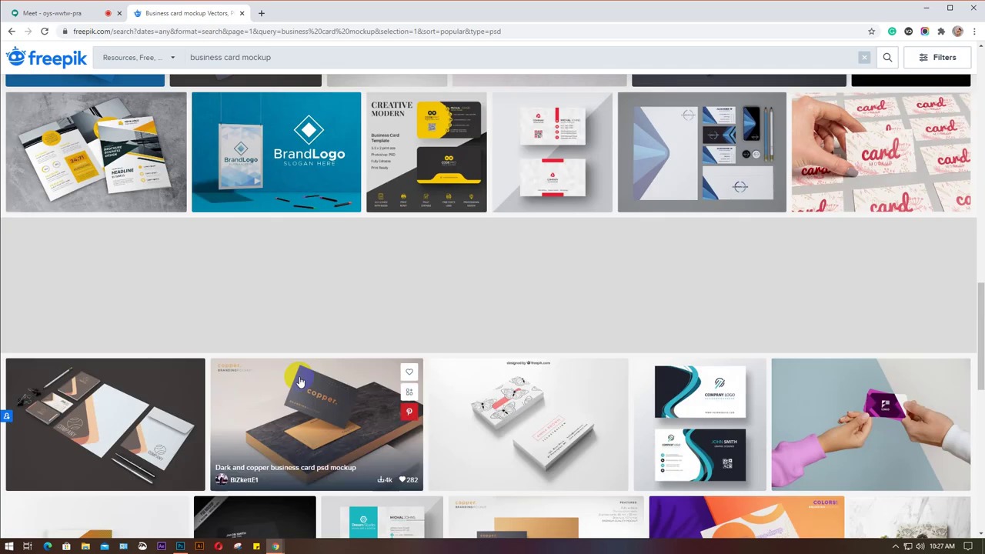
scroll(301, 381, up, 10)
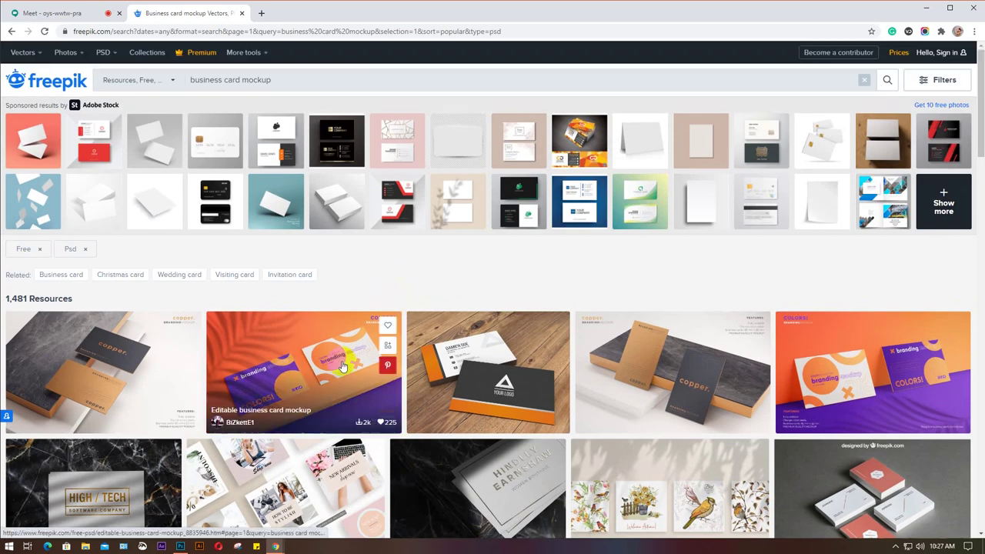
mouse_move(277, 547)
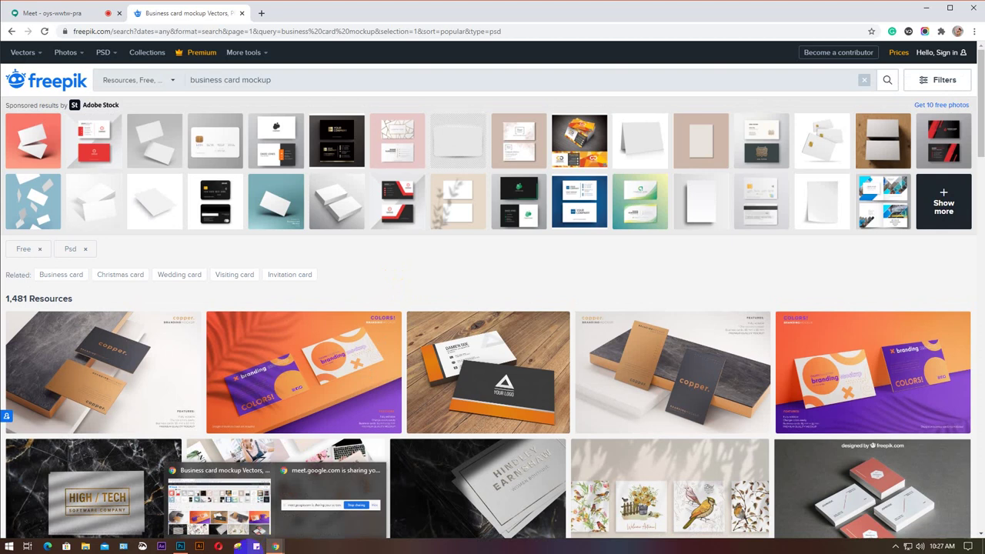
Open Gmail in a new browser tab.
click(263, 14)
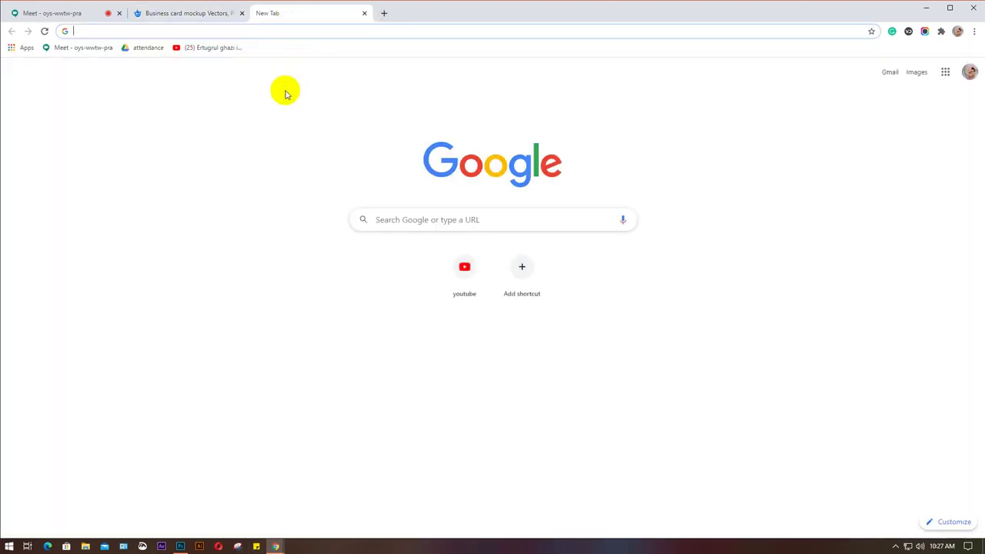
text(g)
key(Return)
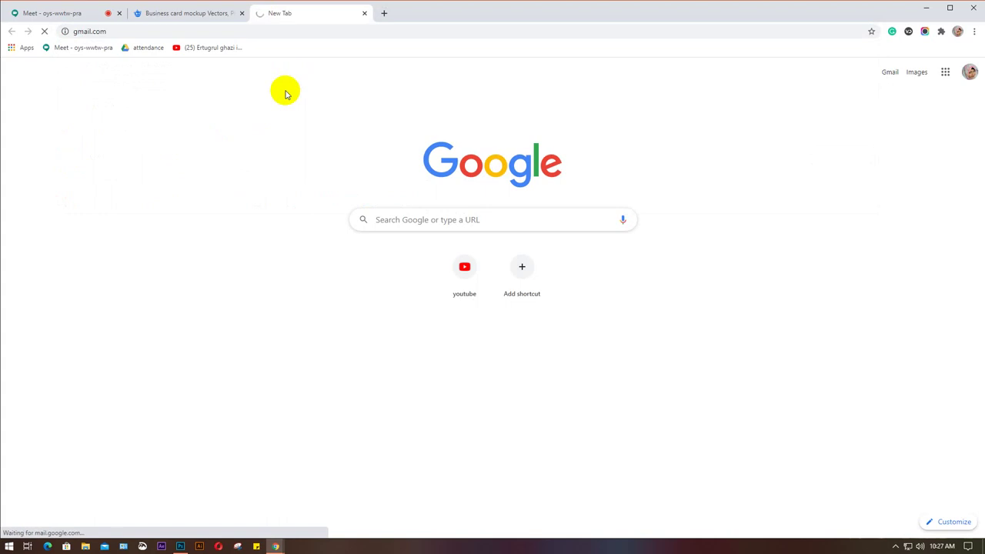
Launch the WhatsApp desktop app from the Windows Start search.
click(6, 549)
text(wh)
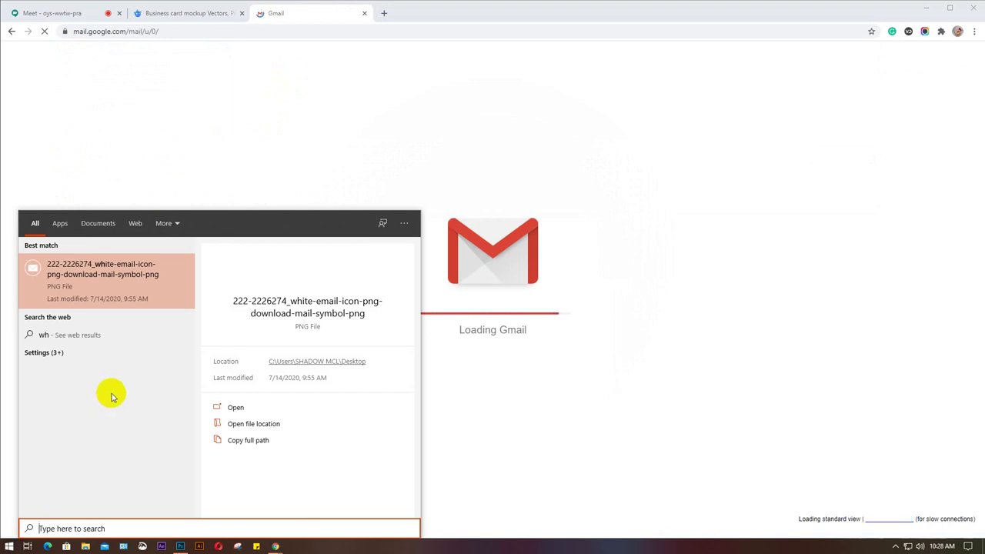
click(9, 547)
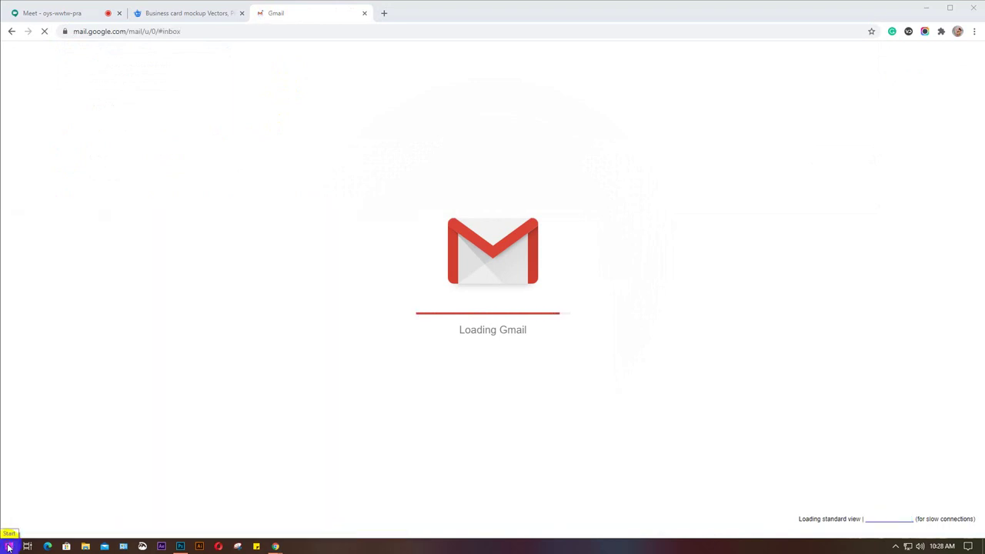
click(9, 547)
text(wh)
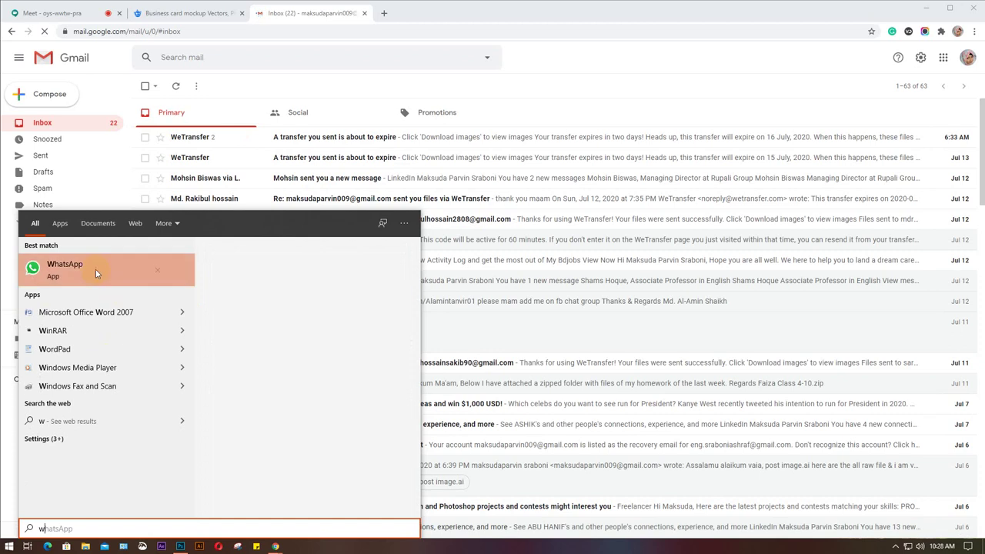
click(95, 270)
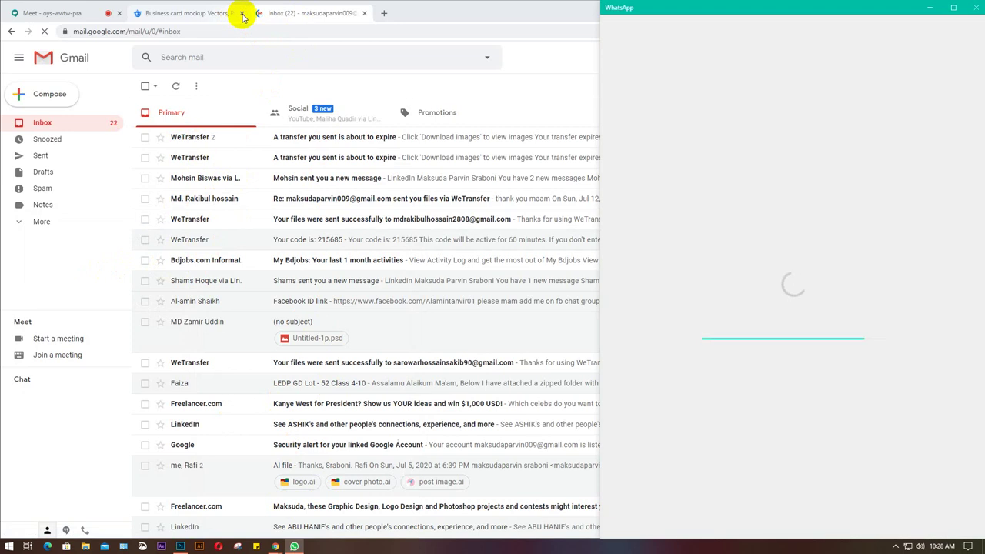
Close the Freepik and Gmail tabs and bring WhatsApp back into view.
click(242, 17)
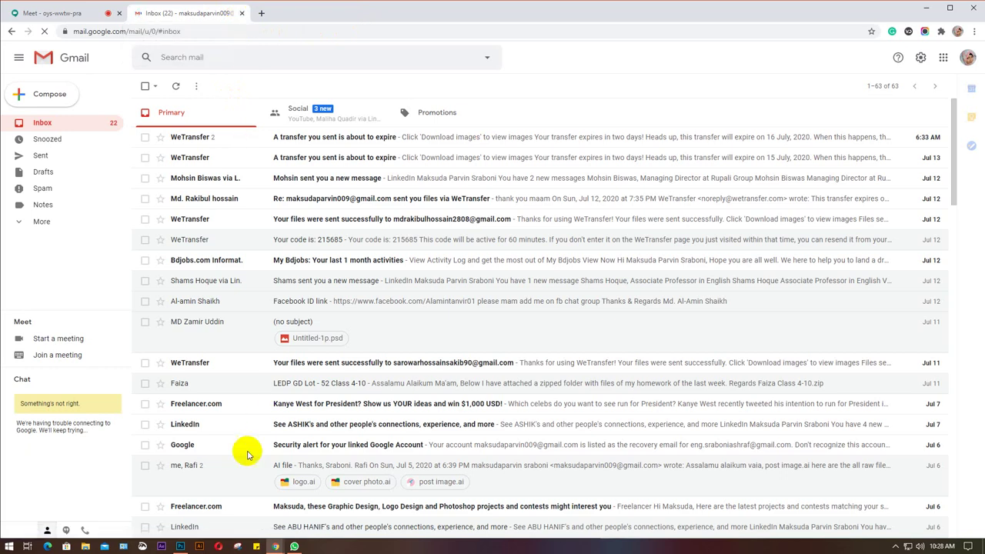
key(ctrl+w)
click(295, 546)
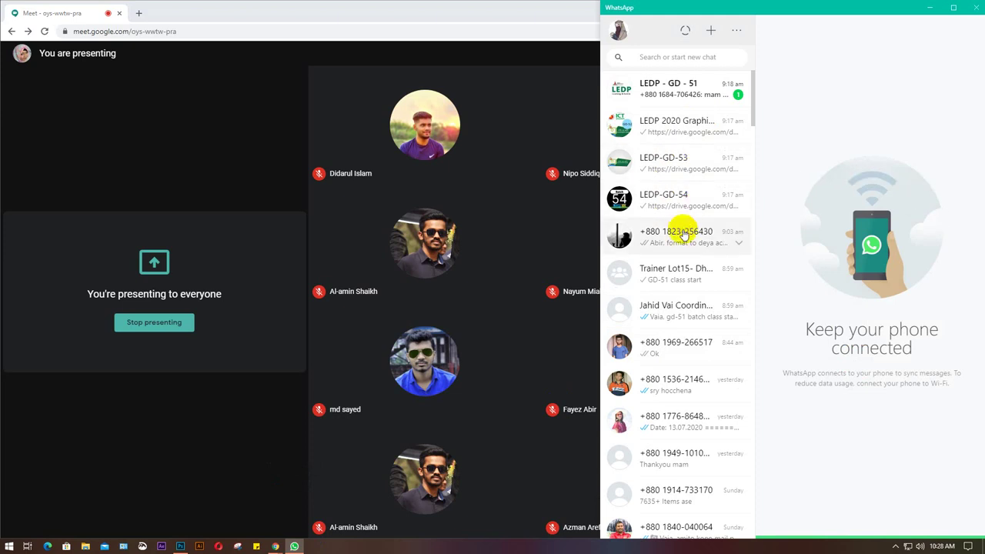
Copy the Logo Mockup Drive link from the LEDP 2020 Graphics(GD-52) chat, then minimize WhatsApp.
click(692, 123)
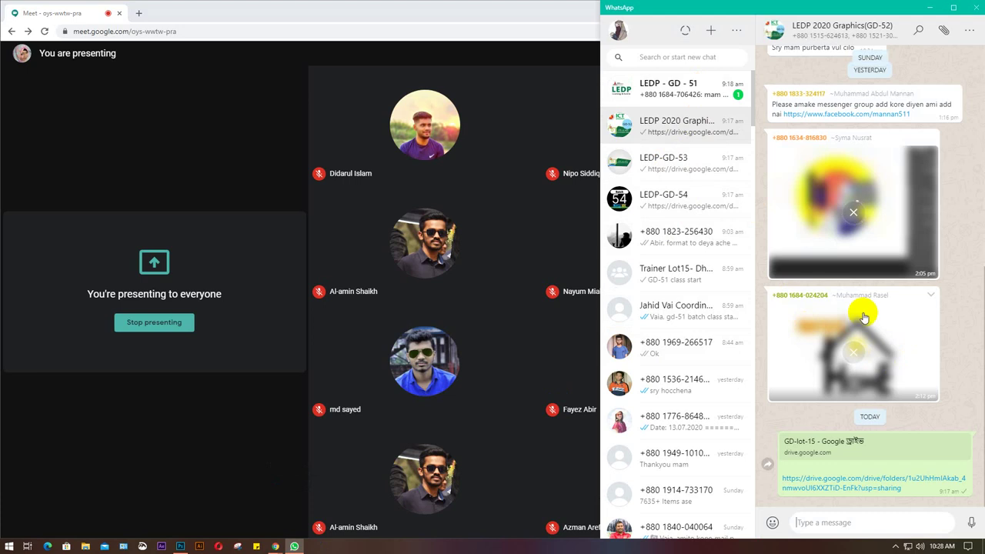
scroll(864, 316, up, 10)
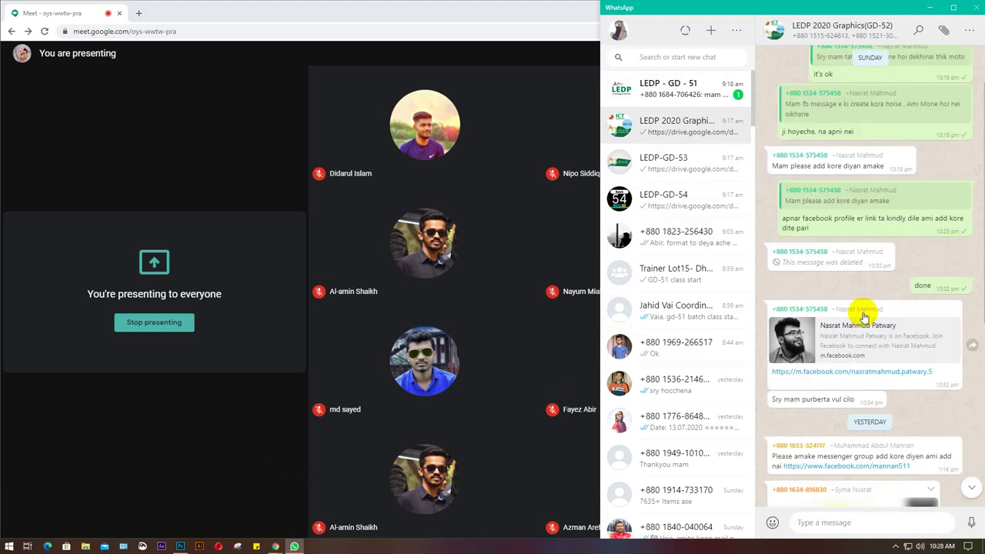
scroll(864, 317, up, 15)
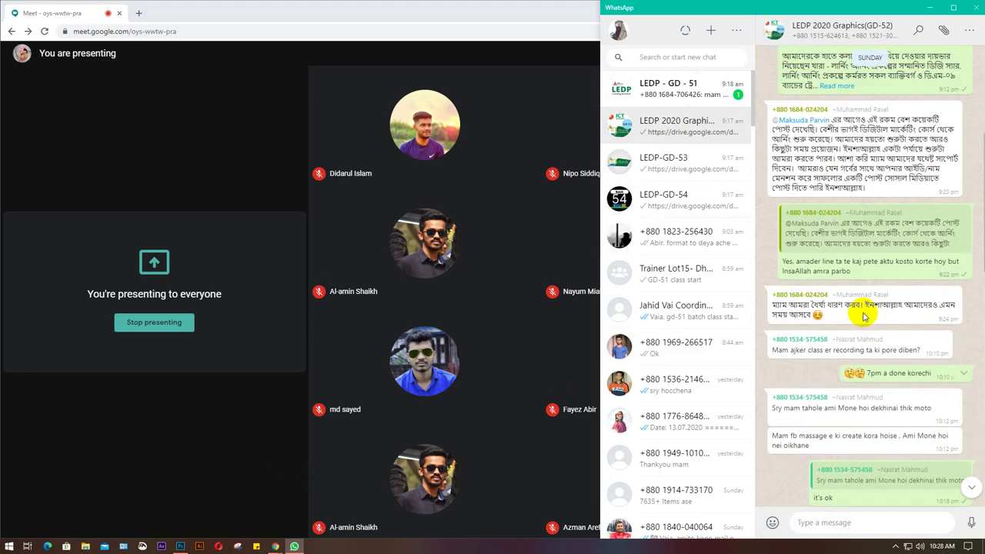
scroll(864, 317, up, 1)
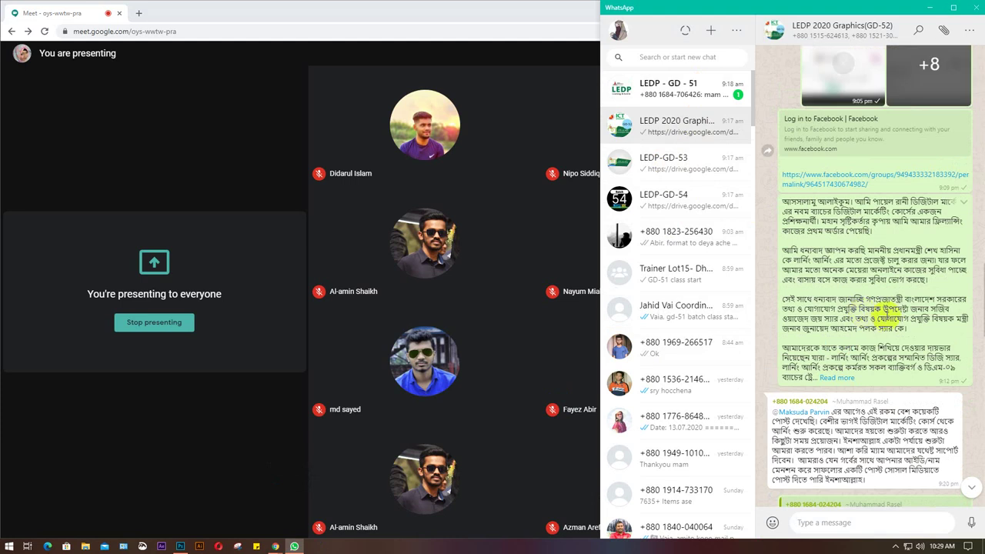
scroll(870, 324, up, 5)
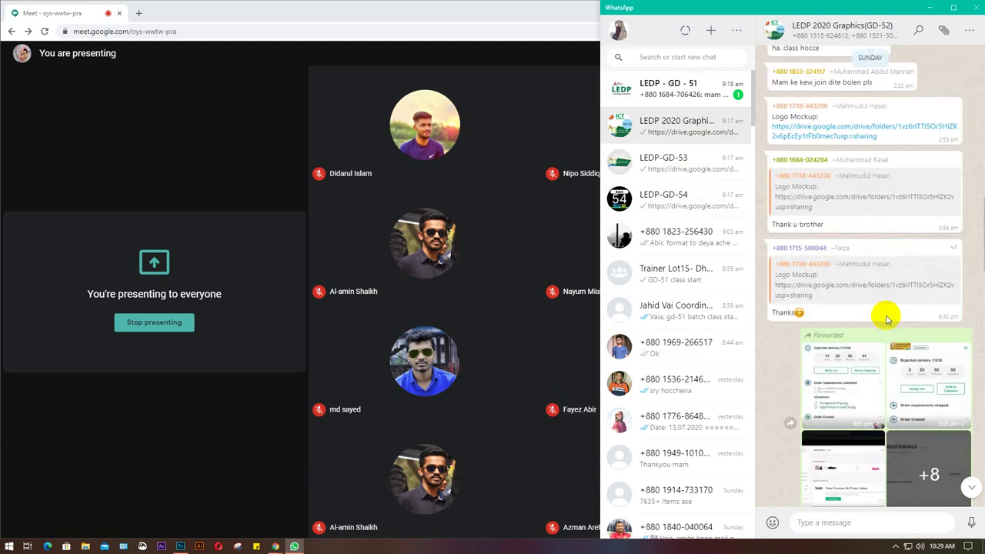
scroll(887, 318, up, 3)
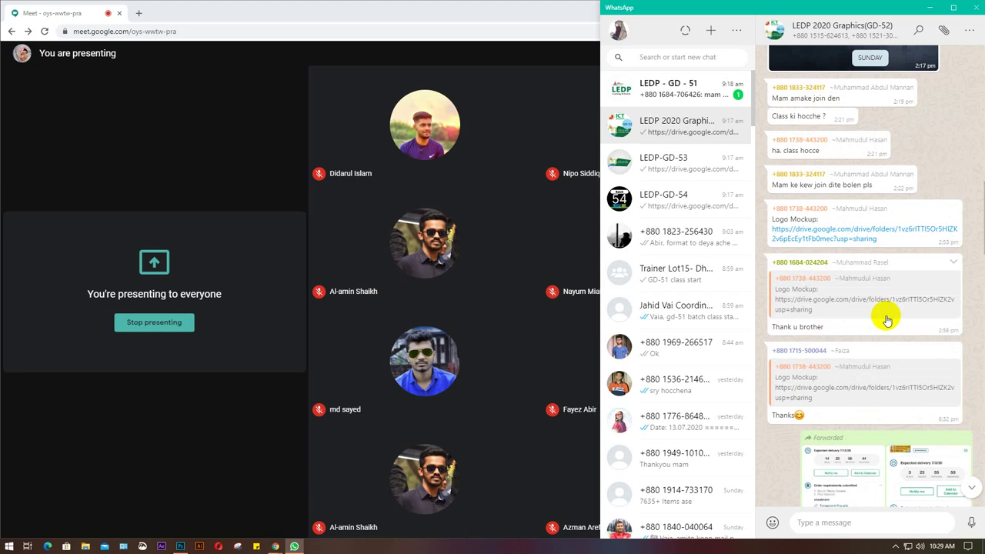
drag(889, 241, 772, 230)
key(ctrl+c)
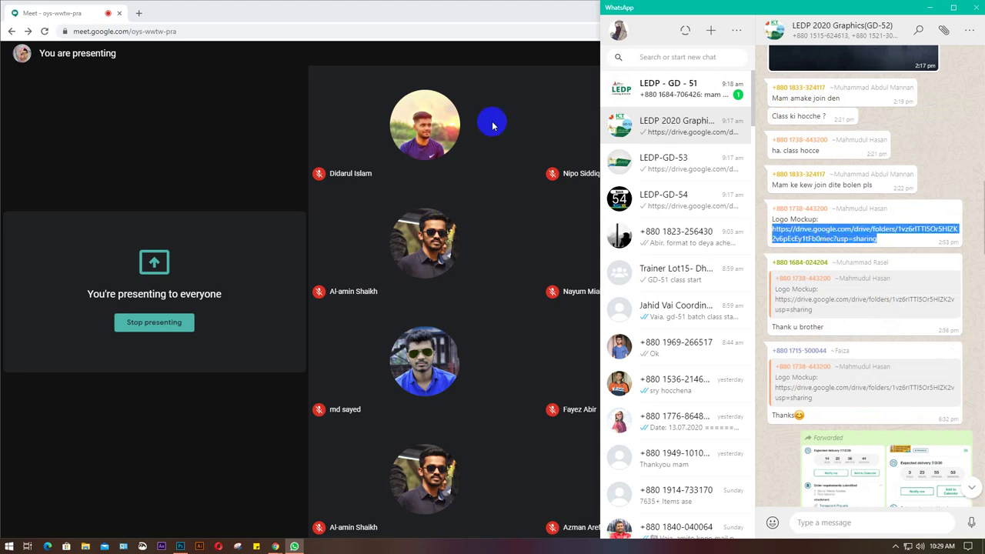
click(930, 8)
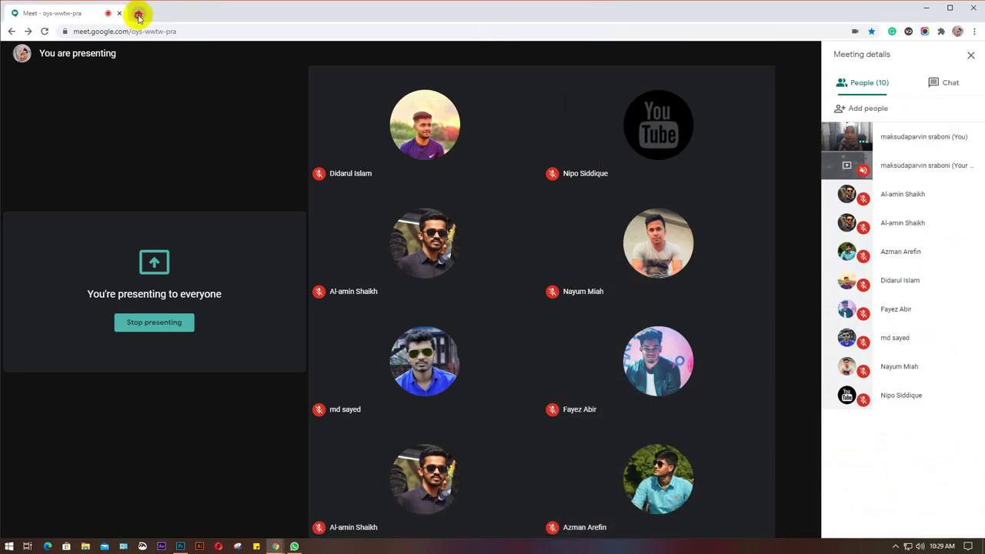
Open the copied Logo Mockup Drive folder link in a new tab.
click(138, 14)
key(ctrl+v)
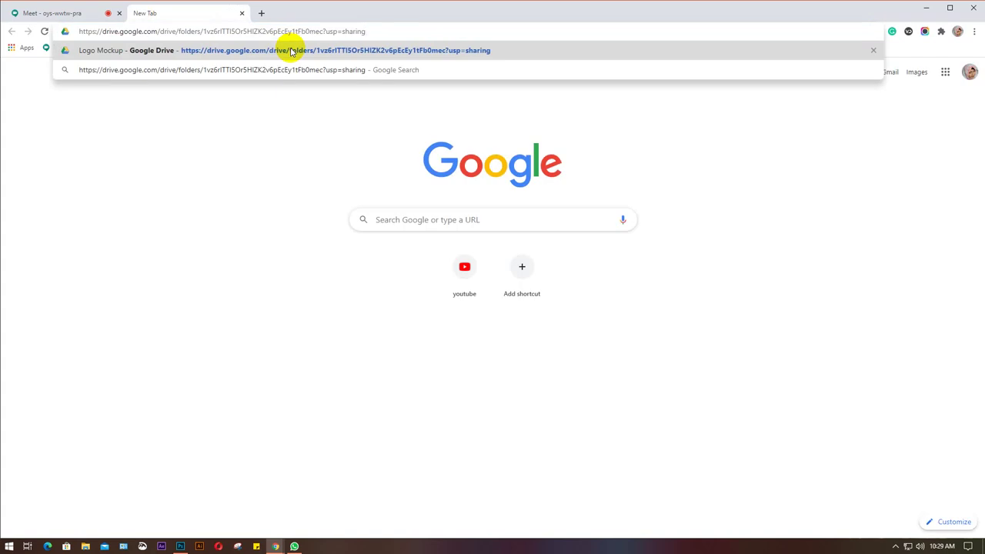
click(292, 52)
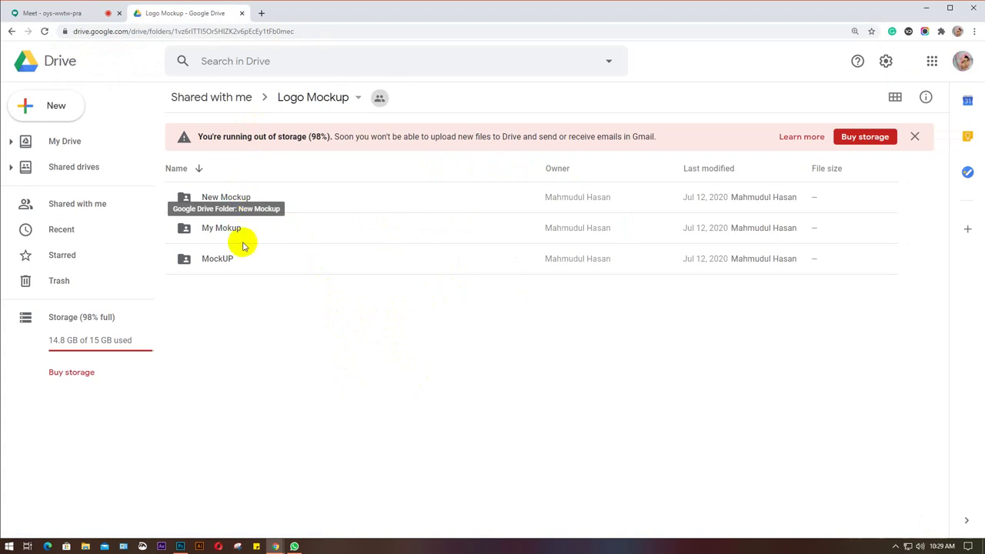
Look inside the New Mockup and My Mokup folders, returning to Logo Mockup.
double_click(251, 199)
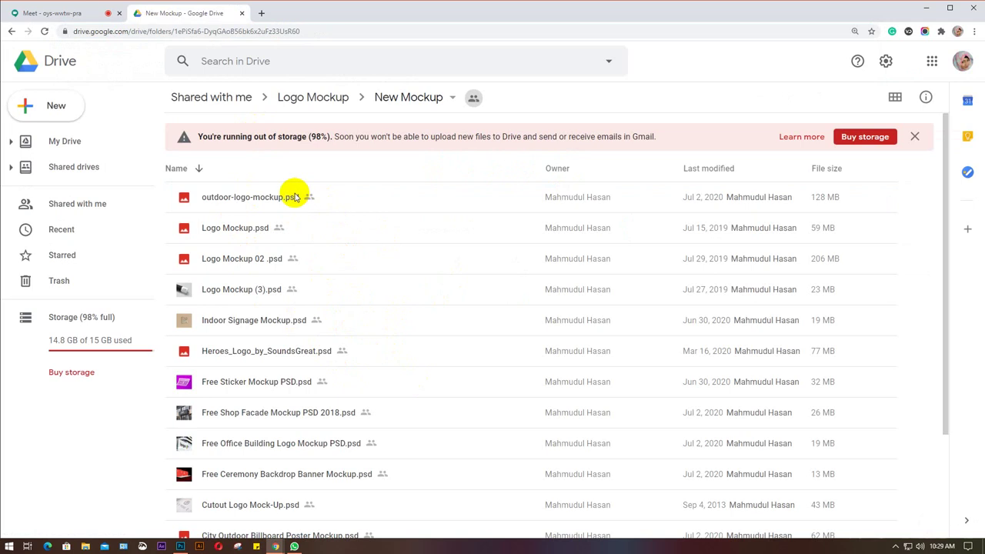
scroll(348, 275, down, 2)
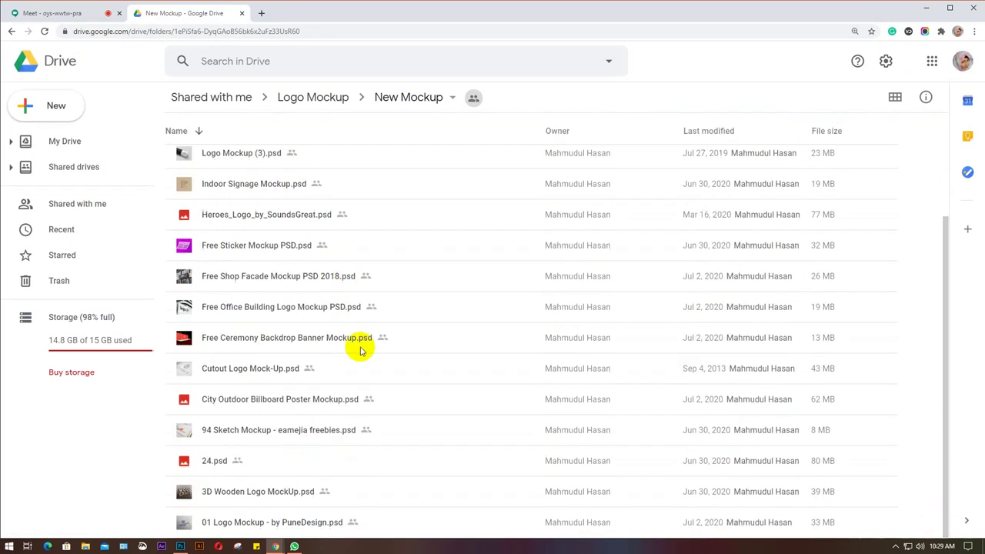
scroll(358, 349, up, 3)
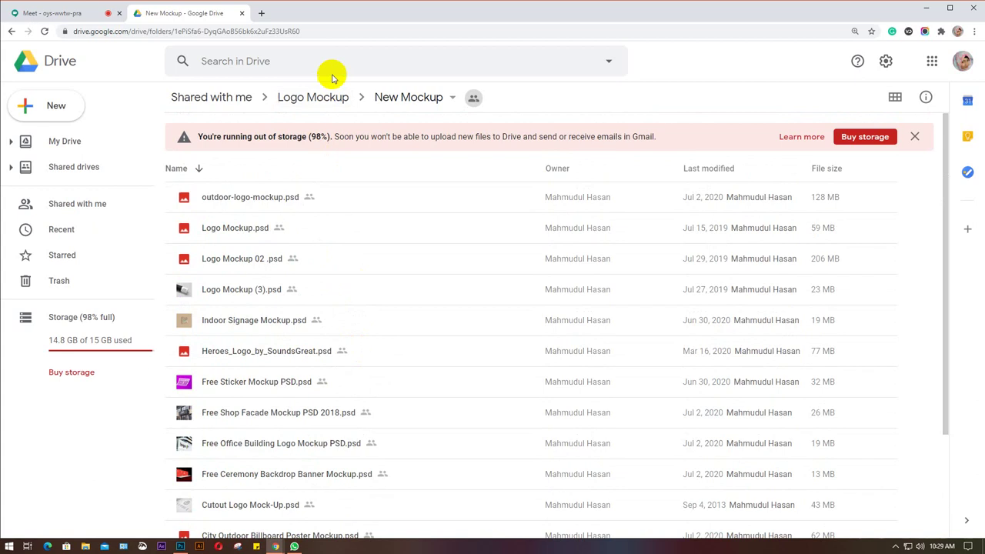
click(310, 99)
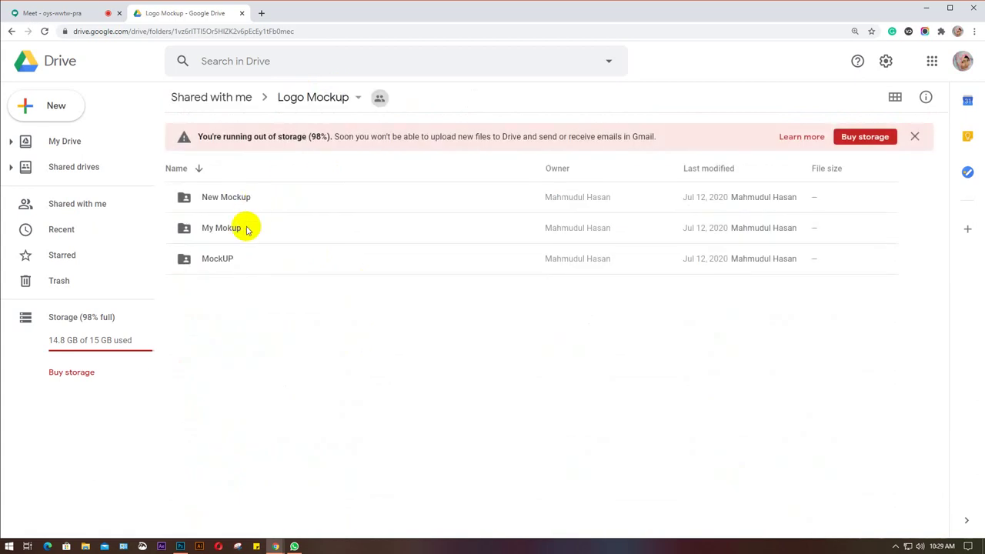
double_click(246, 228)
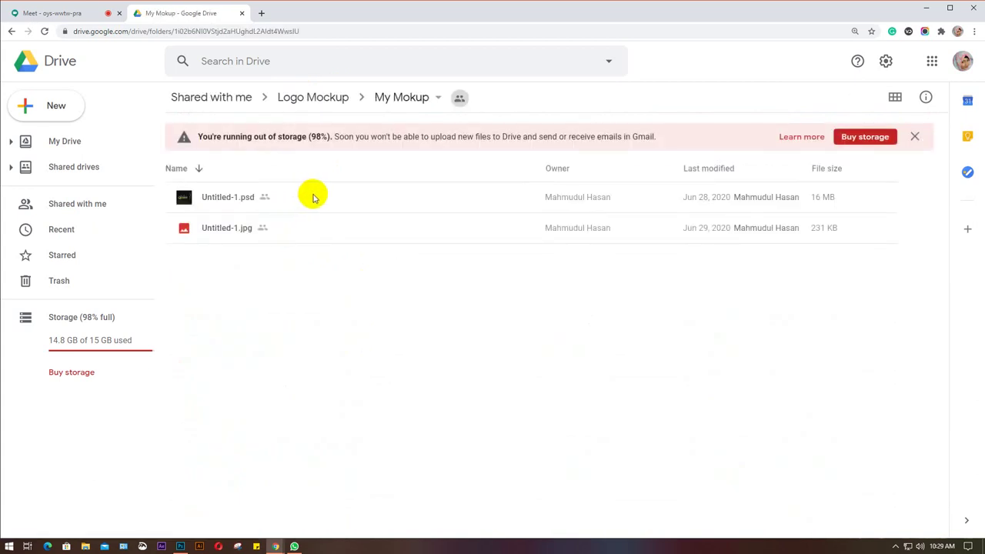
click(309, 95)
Browse the MockUP folder's PSD files, select Logo mock up.psd, then close the Drive tab.
double_click(236, 258)
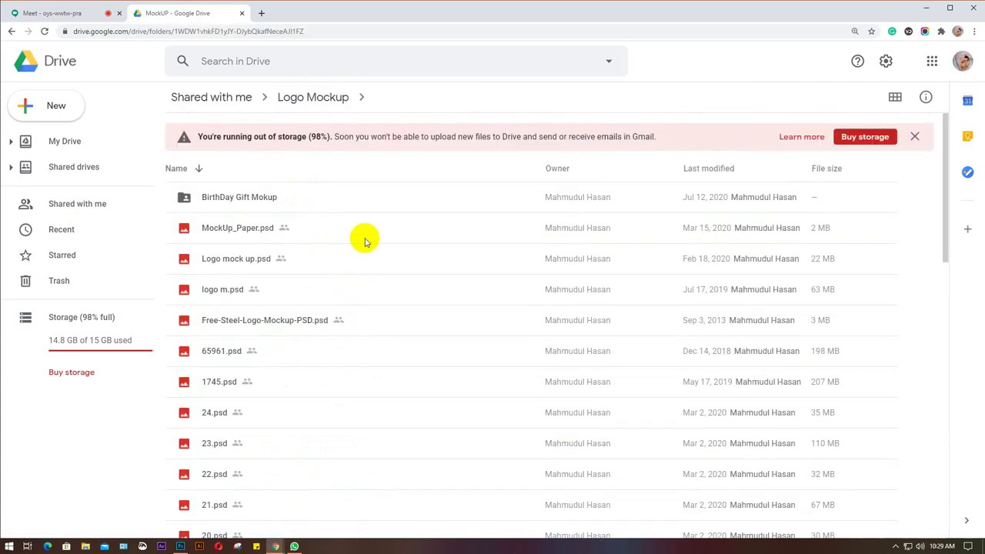
scroll(366, 241, down, 2)
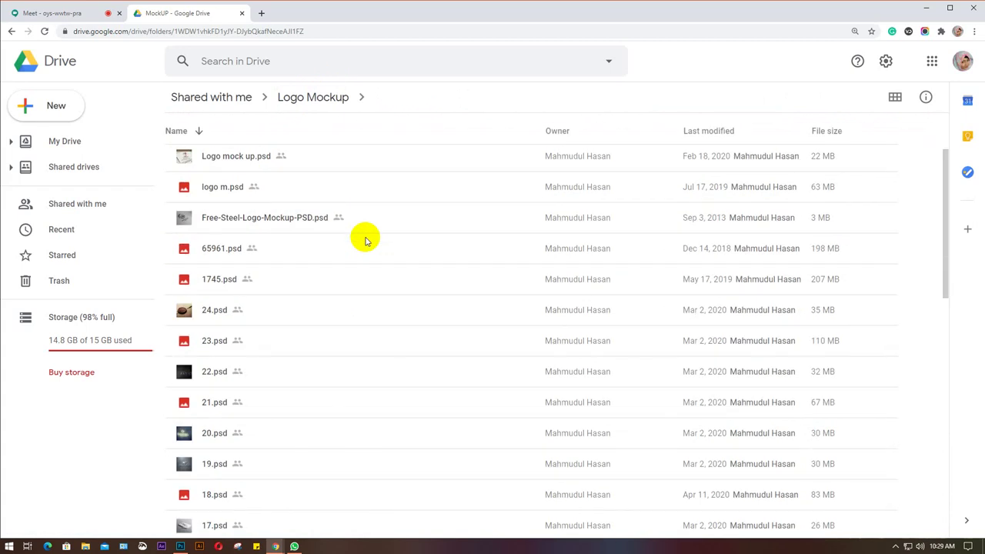
scroll(366, 241, down, 4)
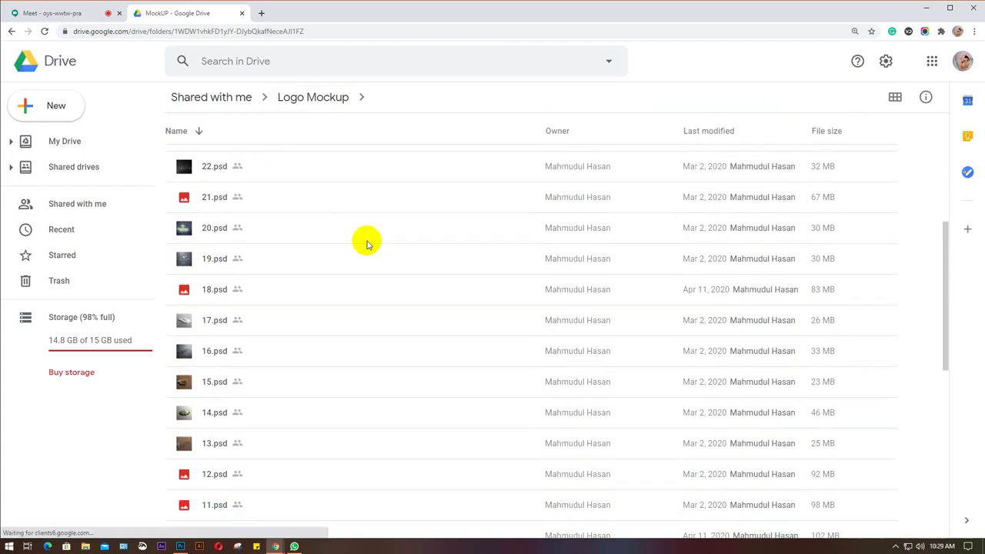
scroll(367, 244, down, 2)
scroll(367, 243, down, 4)
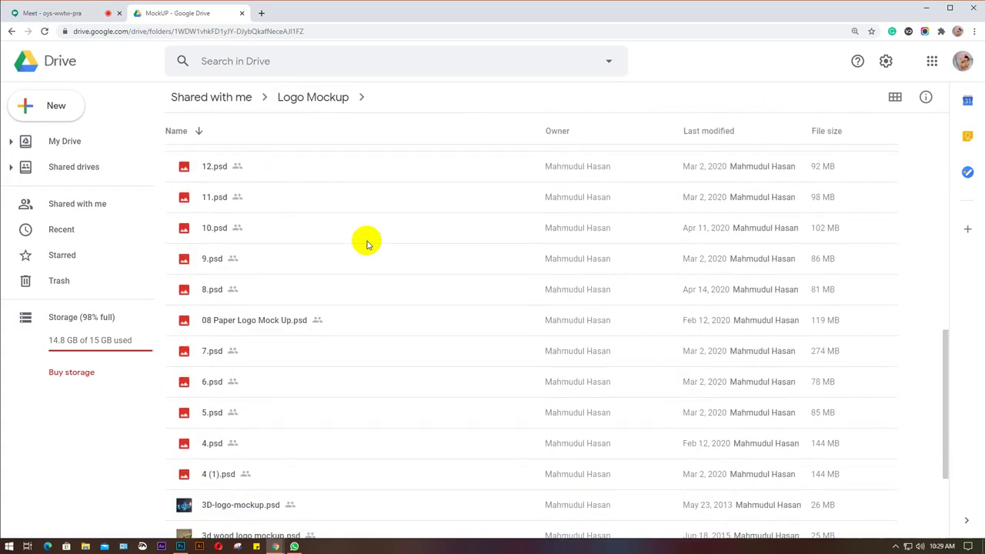
scroll(367, 244, down, 3)
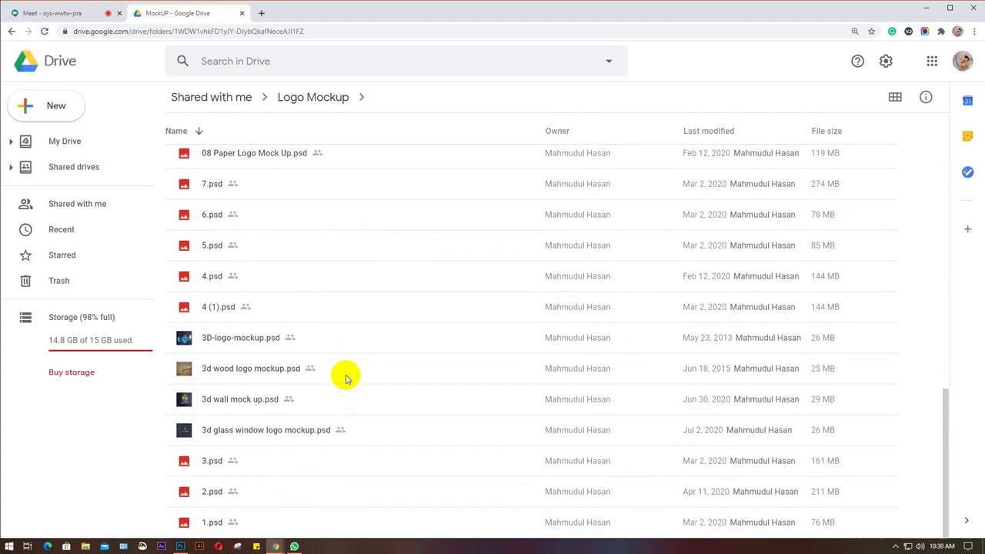
scroll(346, 377, up, 8)
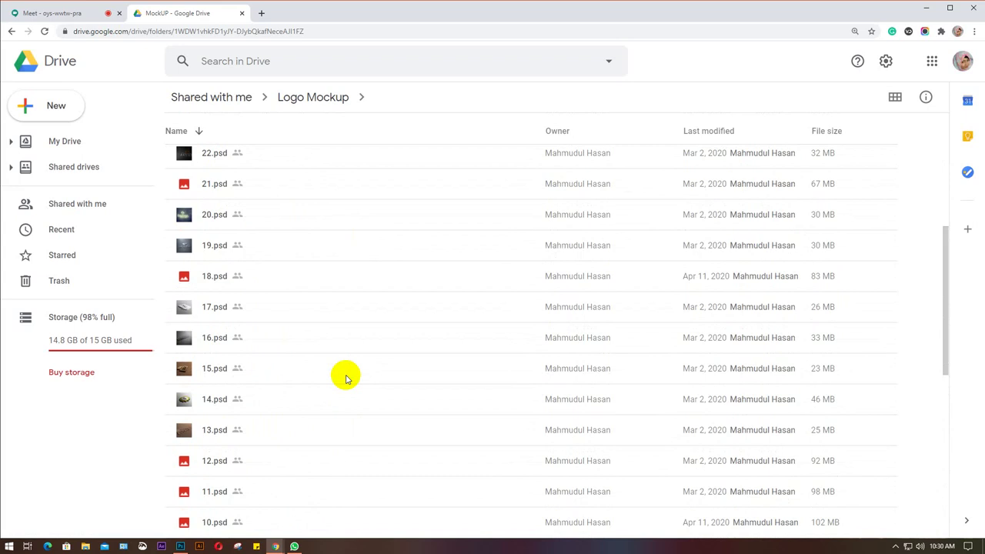
scroll(346, 377, up, 5)
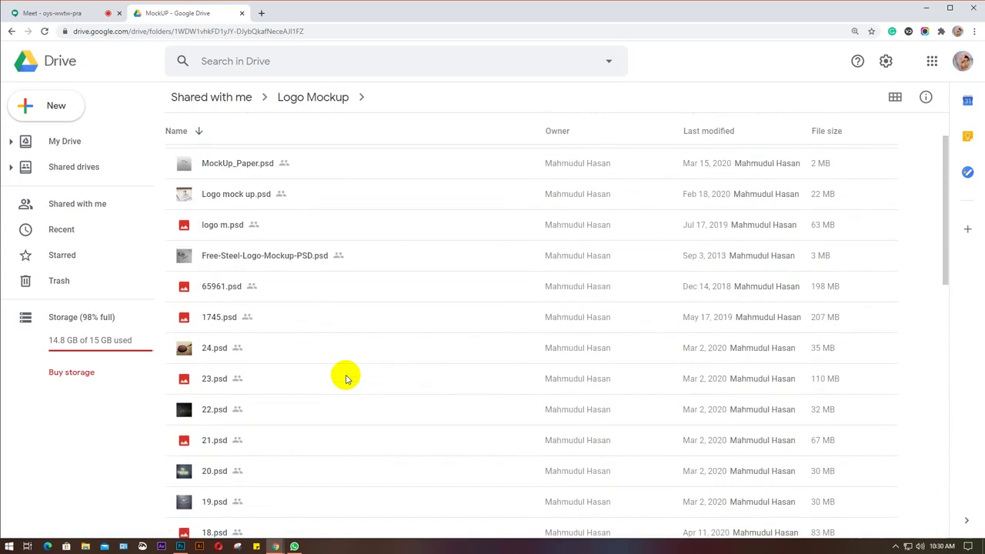
scroll(346, 377, up, 2)
click(322, 265)
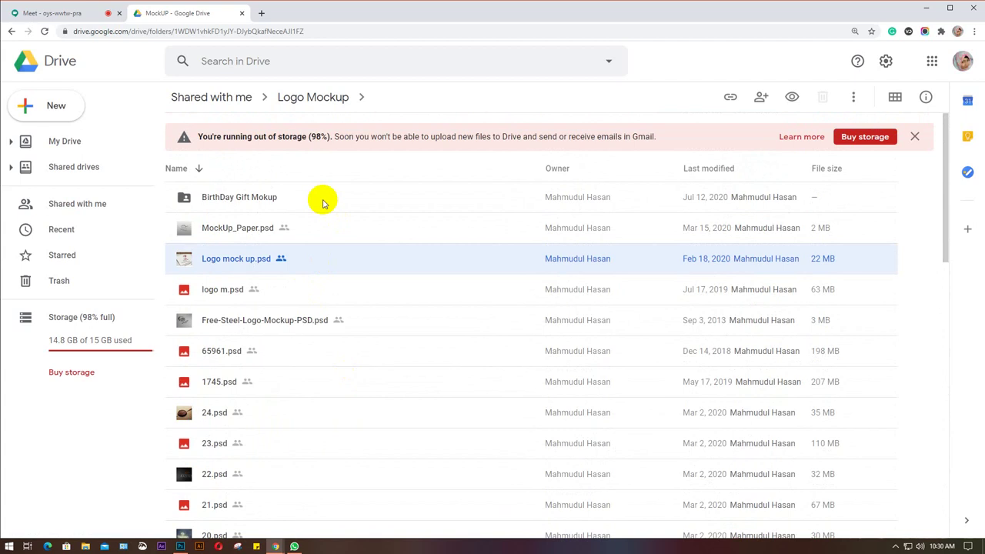
click(242, 14)
Google 'business card mockup' in a new tab.
click(138, 14)
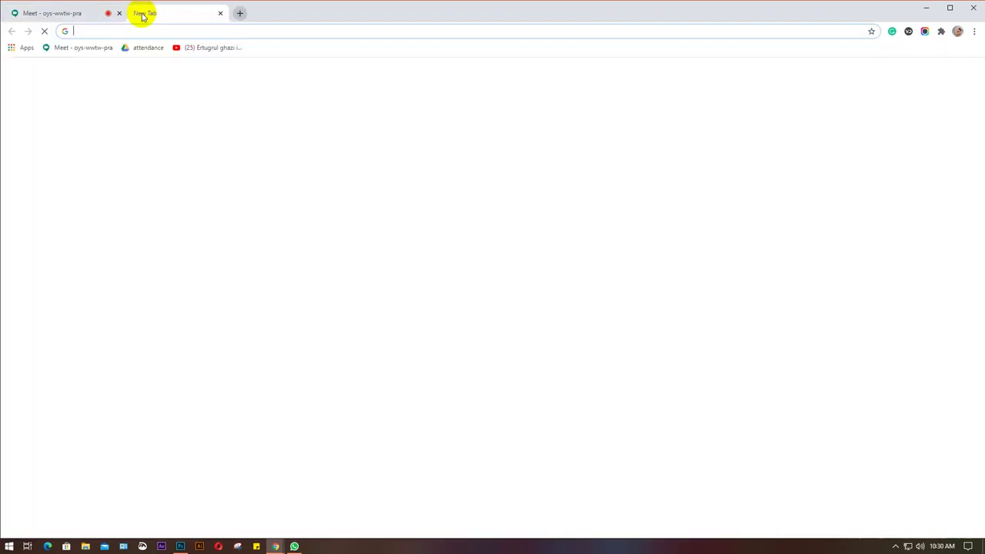
text(bu)
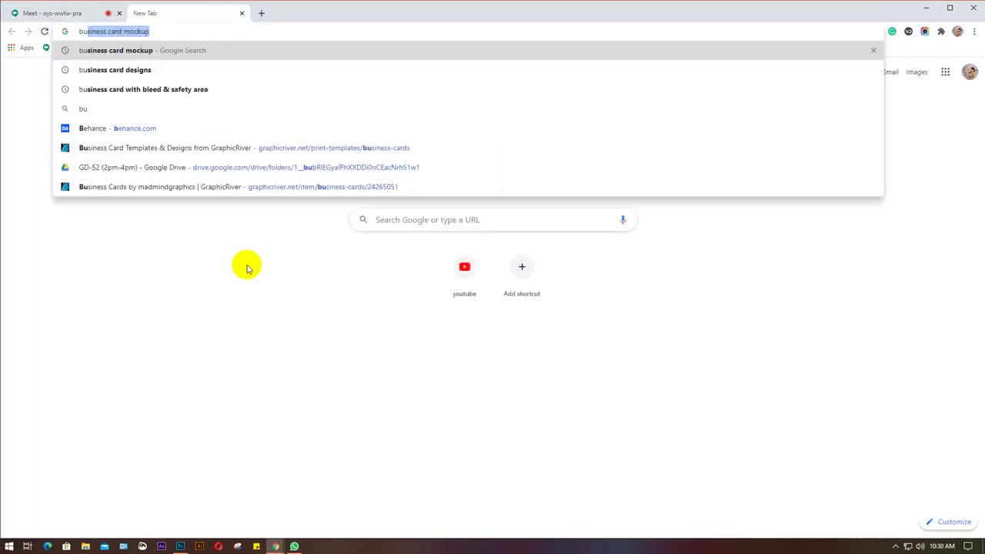
text(sine)
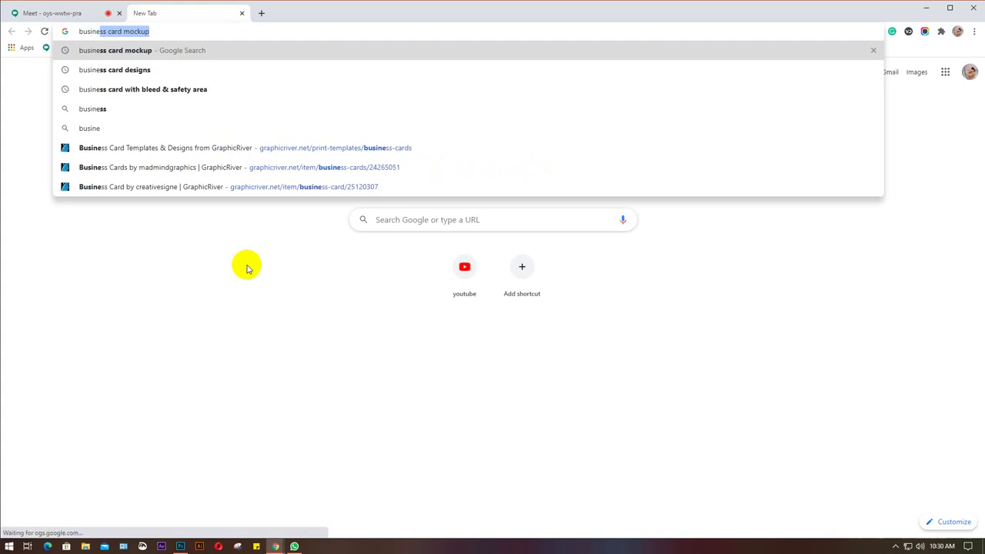
key(Return)
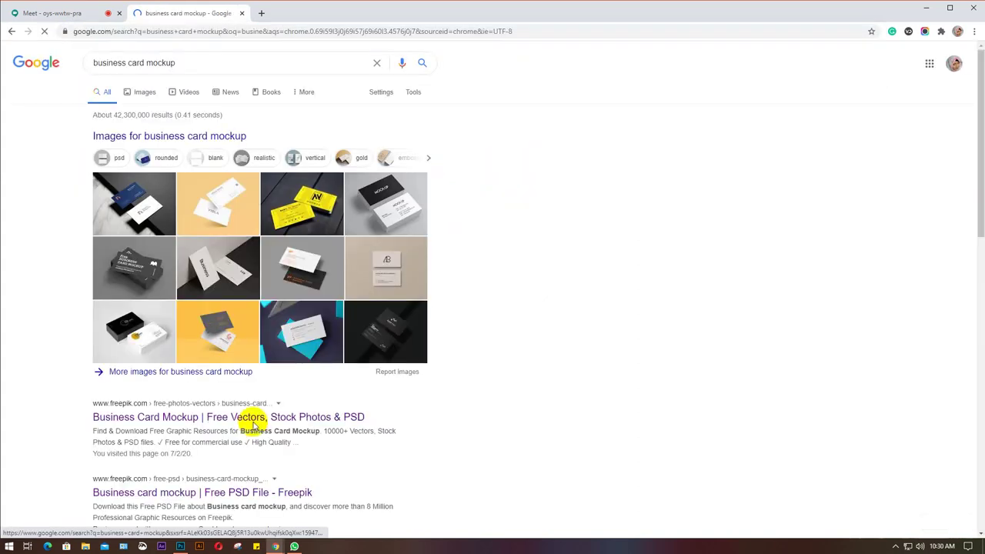
Check the Freepik result, then open graphberry's Free Business Card PSD Mockups page.
scroll(248, 418, down, 2)
click(248, 315)
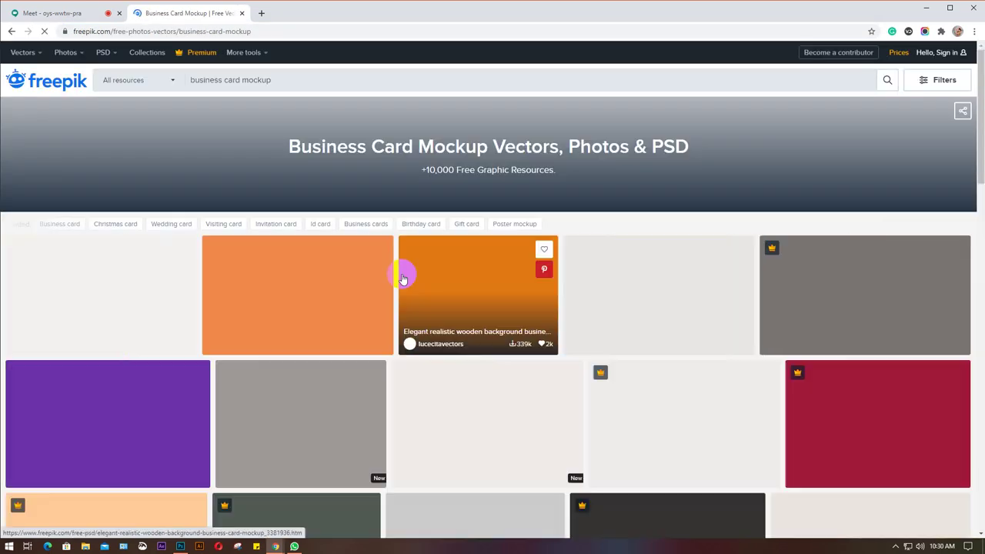
click(12, 32)
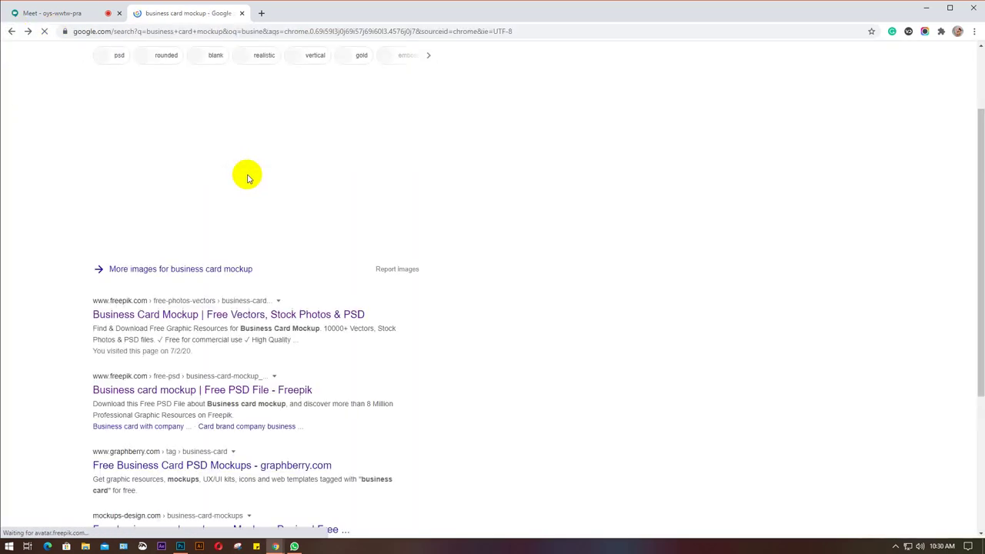
scroll(416, 291, down, 2)
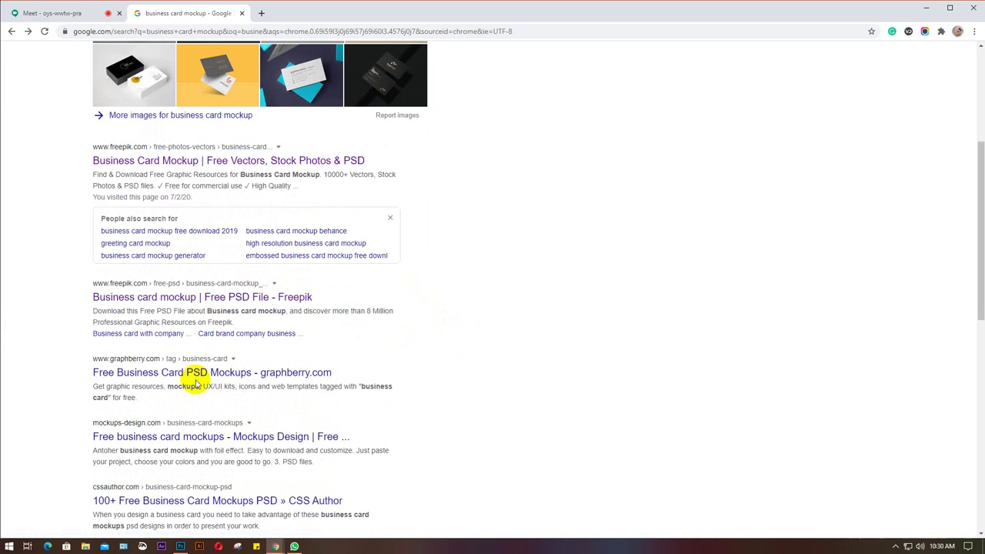
click(189, 376)
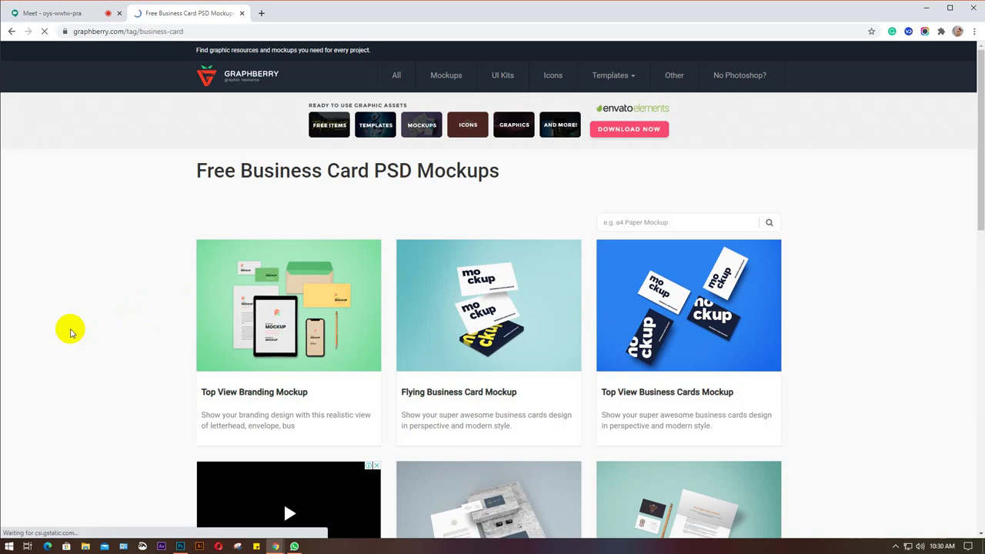
Skim the mockups page, then search Graphberry for 'rounded business card mockup'.
scroll(69, 331, down, 2)
scroll(70, 332, down, 6)
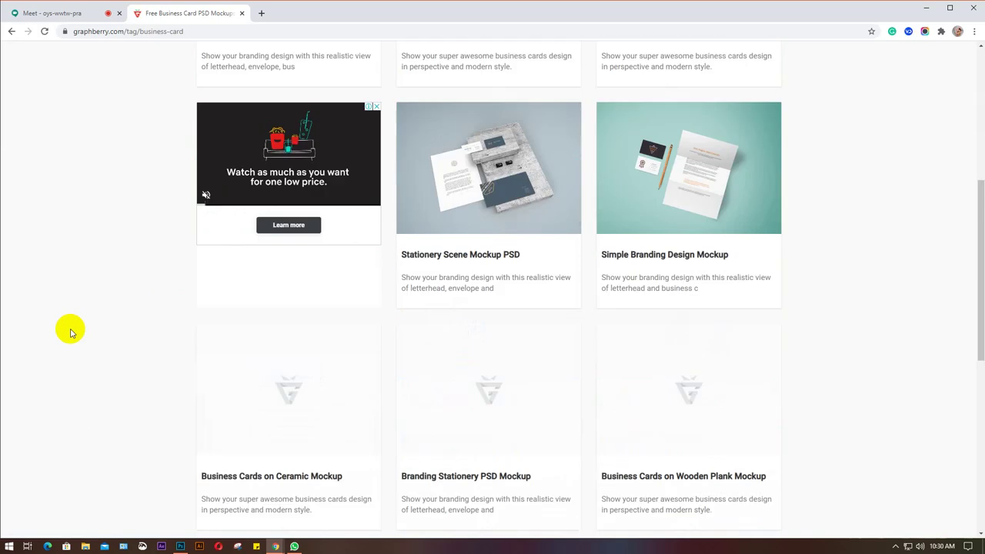
scroll(70, 332, down, 2)
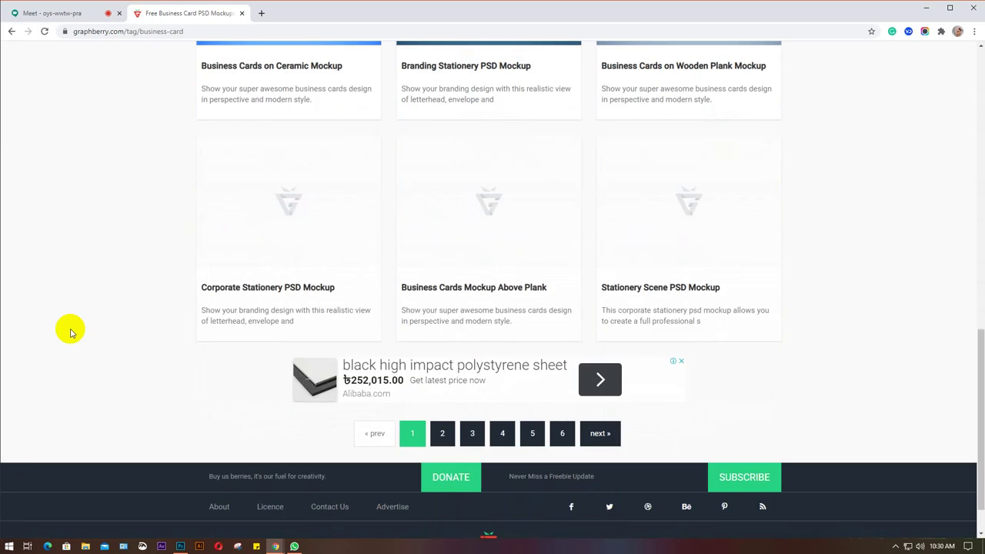
scroll(70, 331, up, 10)
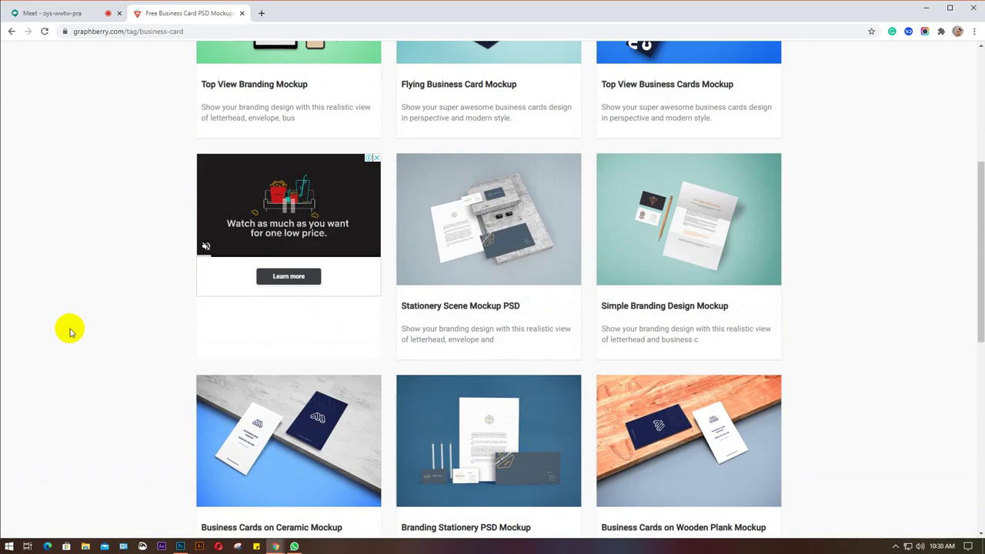
scroll(71, 332, up, 2)
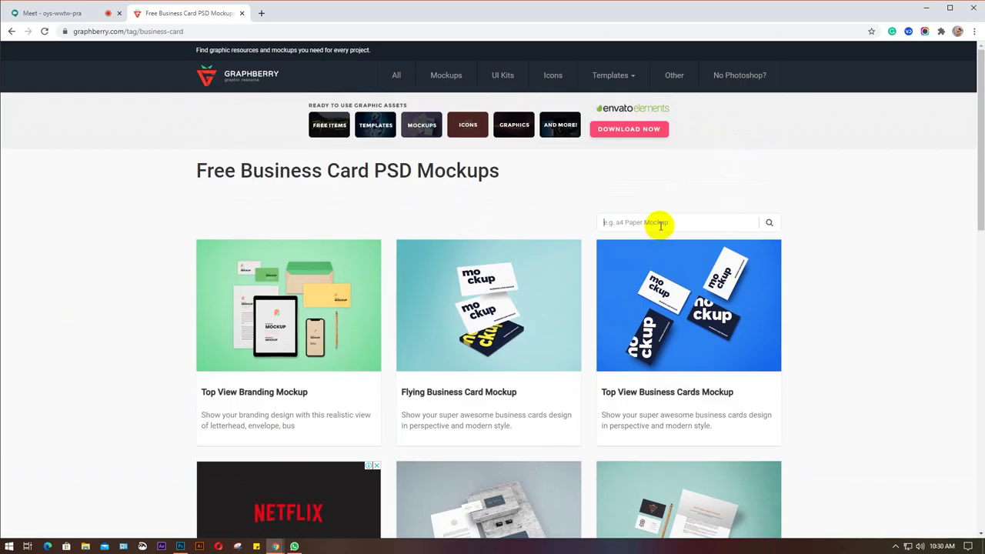
text(rou)
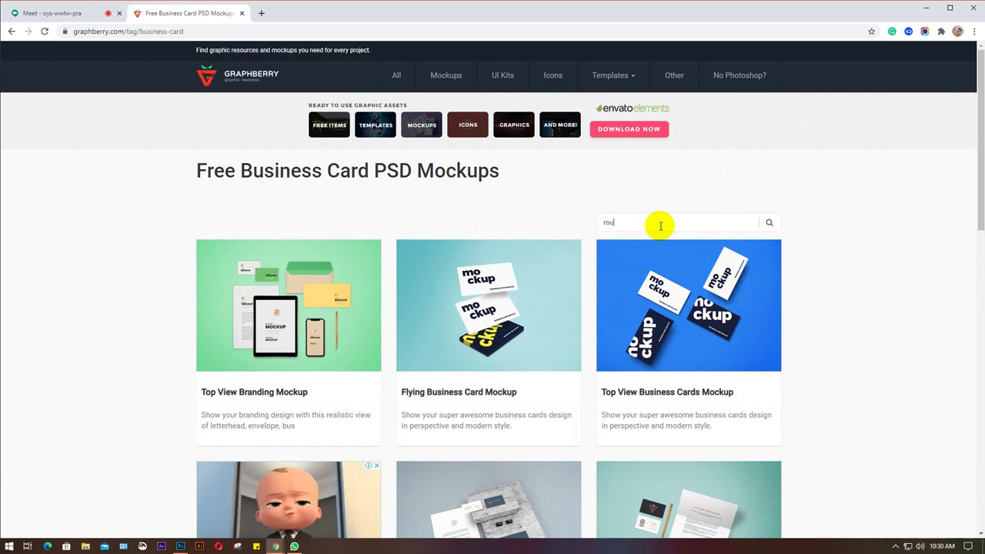
text(nded)
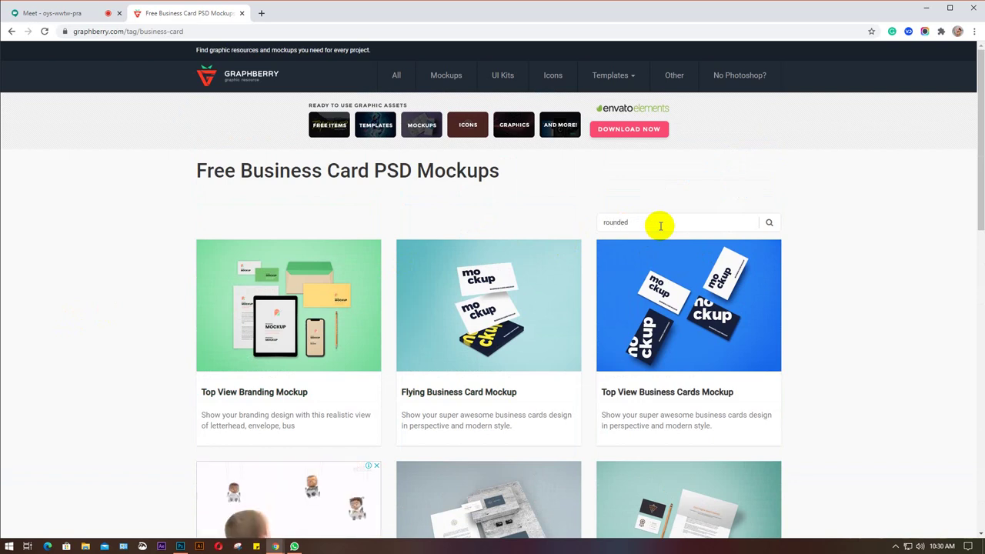
text( busin)
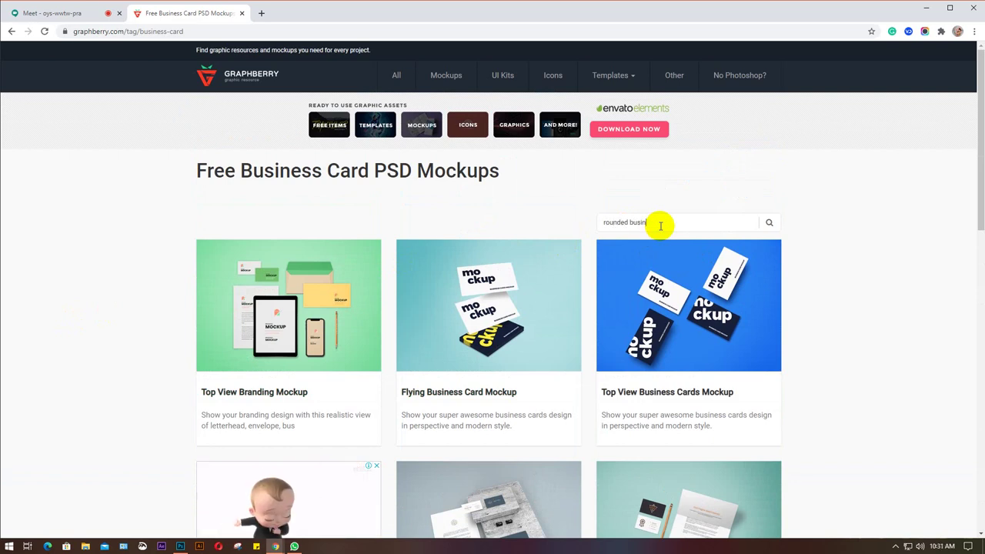
text(ess car)
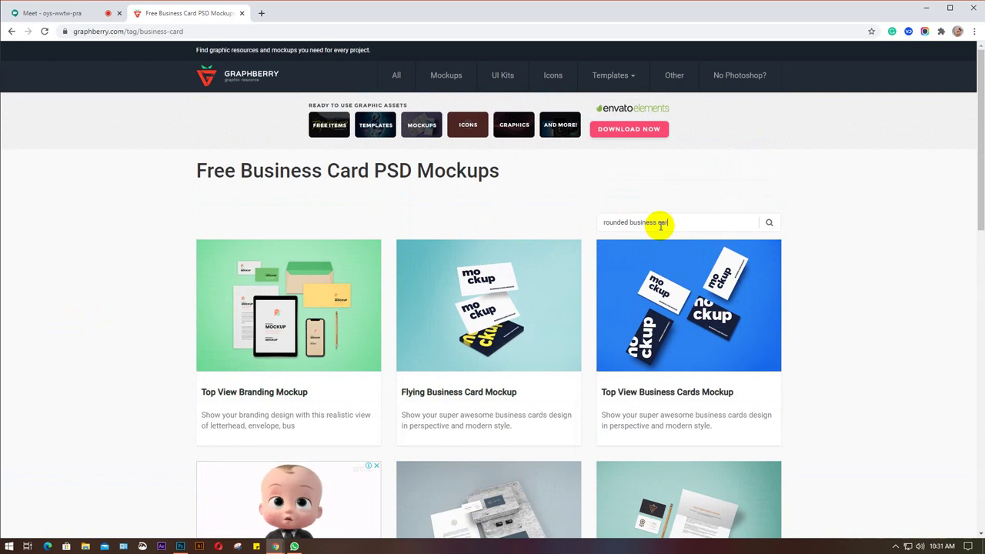
text(d moc)
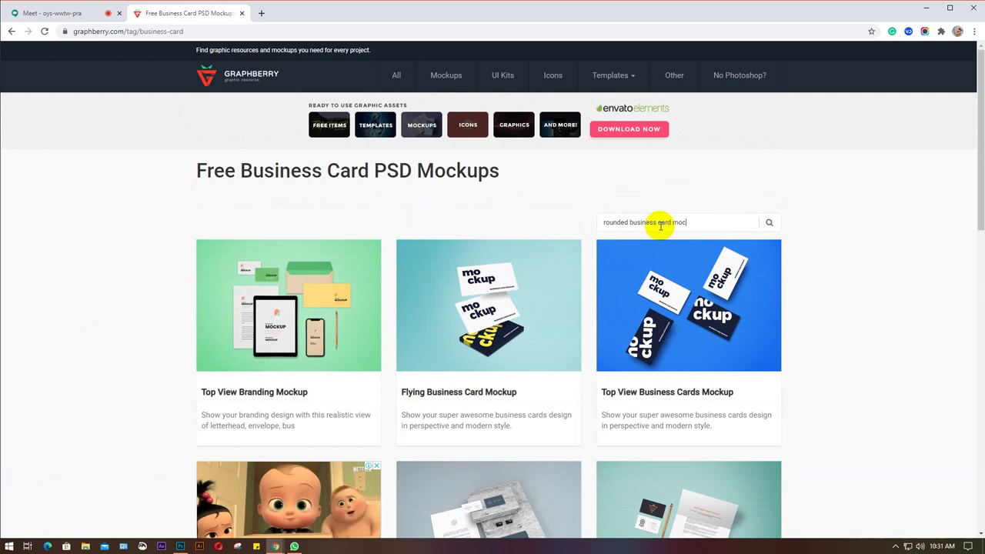
text(kup)
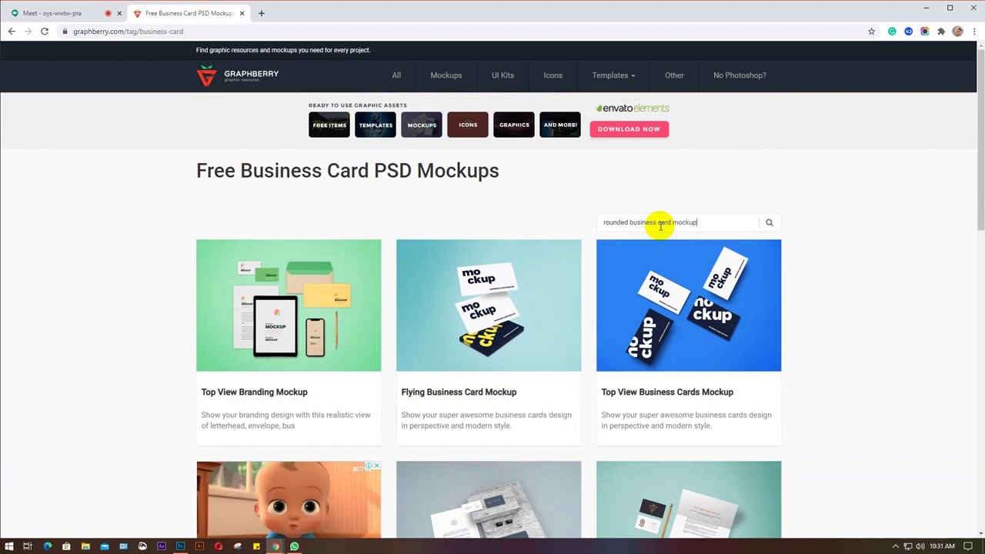
click(762, 222)
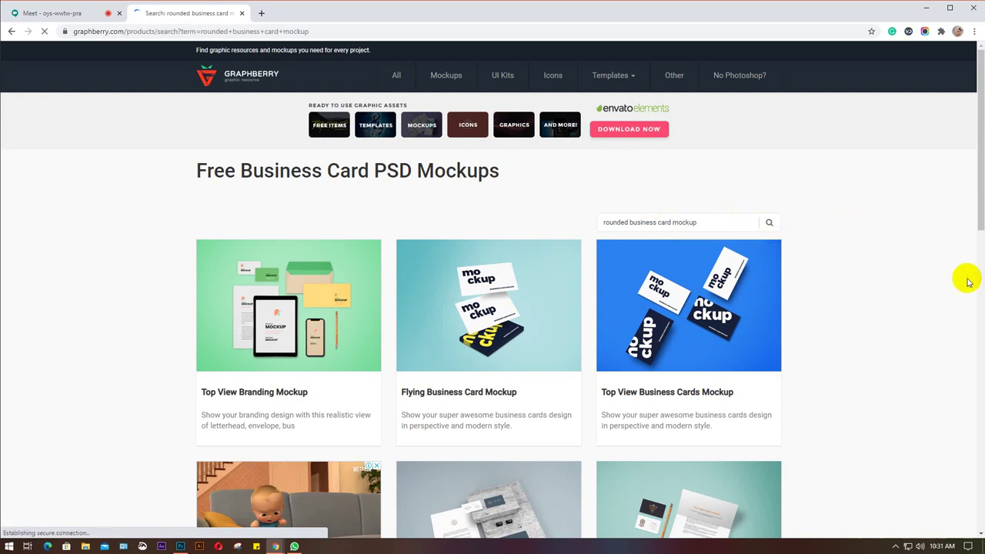
Browse the first page of results and move to page 2.
scroll(917, 334, down, 2)
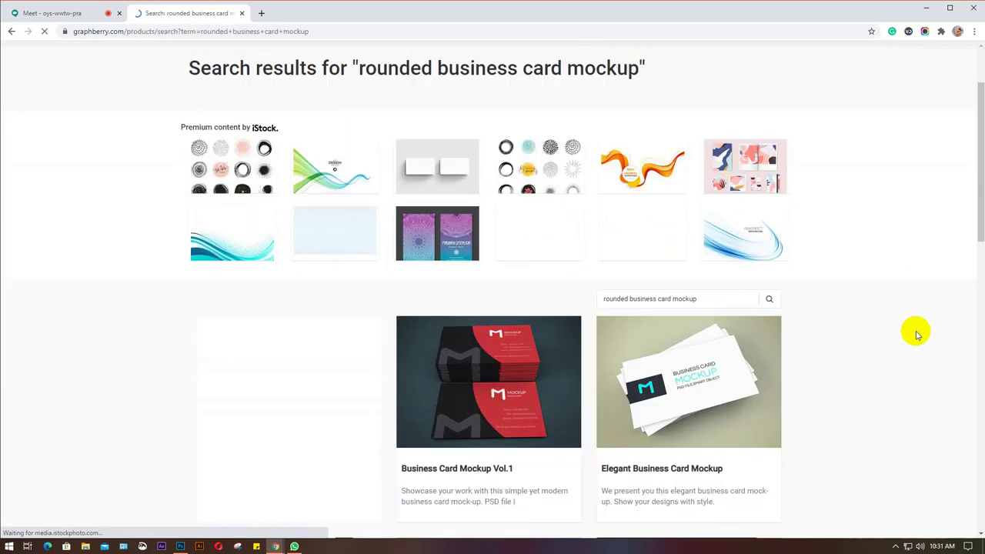
scroll(916, 333, down, 2)
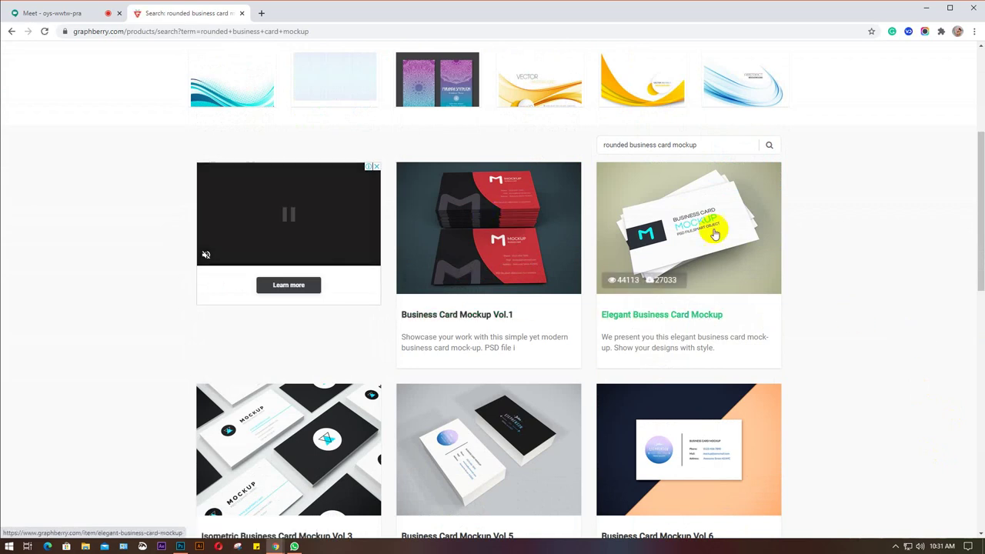
scroll(885, 293, down, 7)
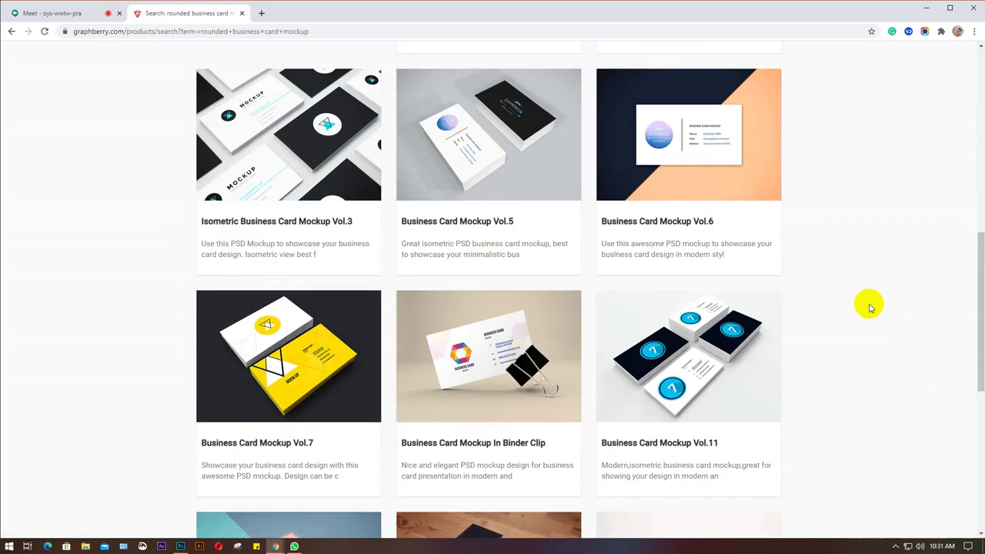
scroll(870, 308, down, 3)
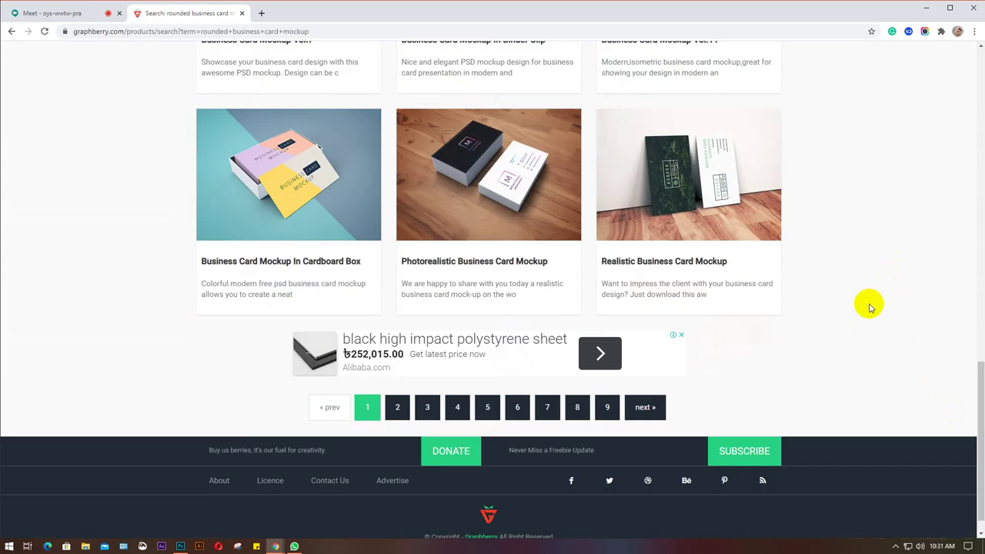
scroll(870, 308, up, 10)
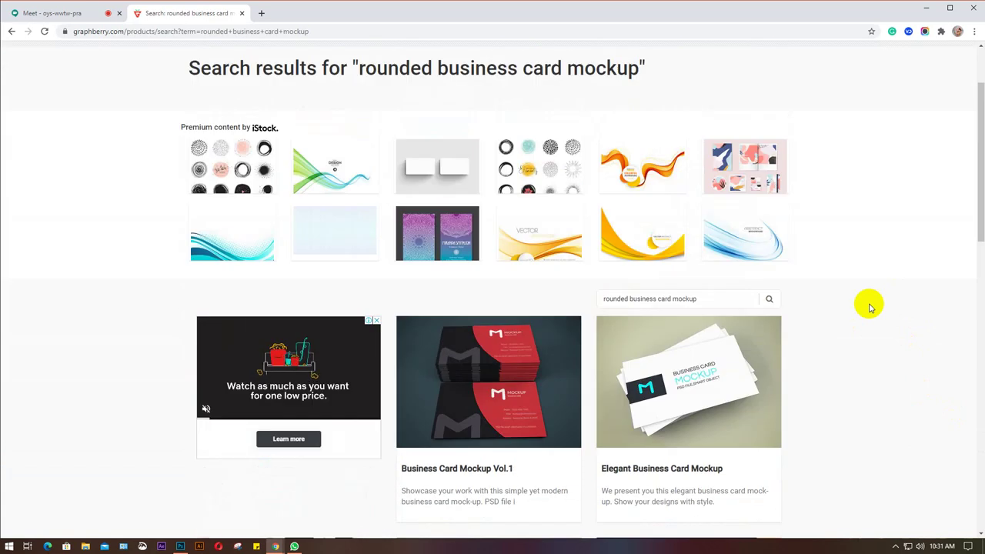
scroll(870, 308, up, 2)
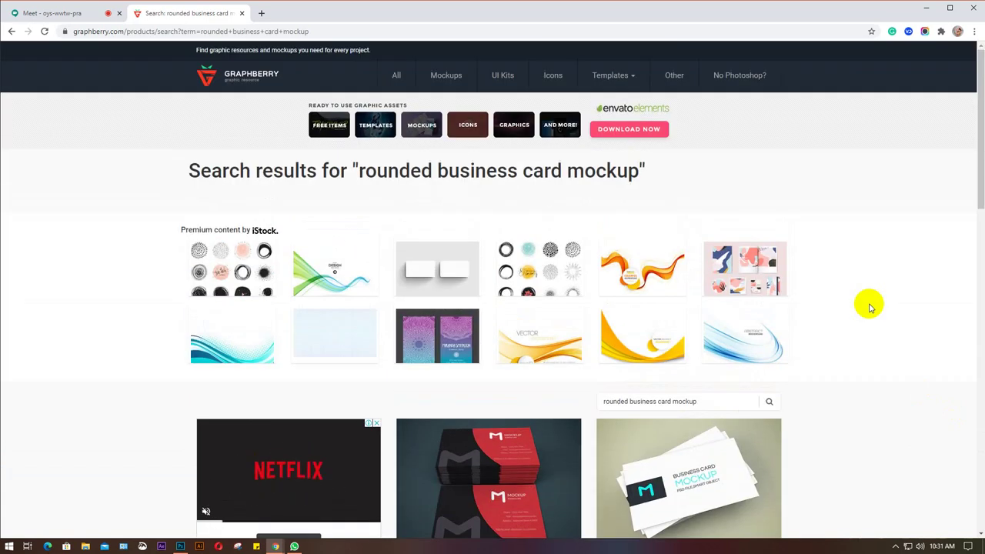
scroll(870, 308, down, 7)
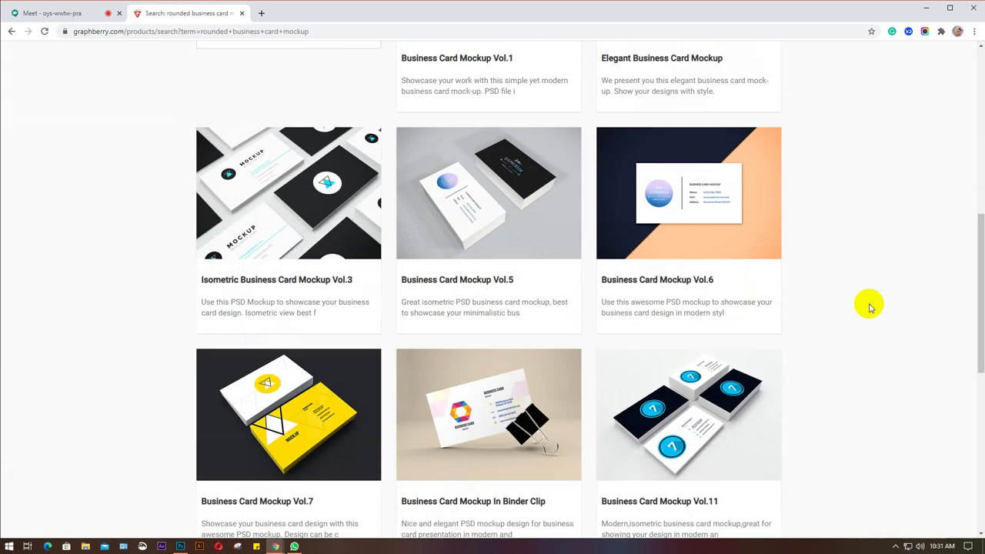
scroll(870, 308, down, 6)
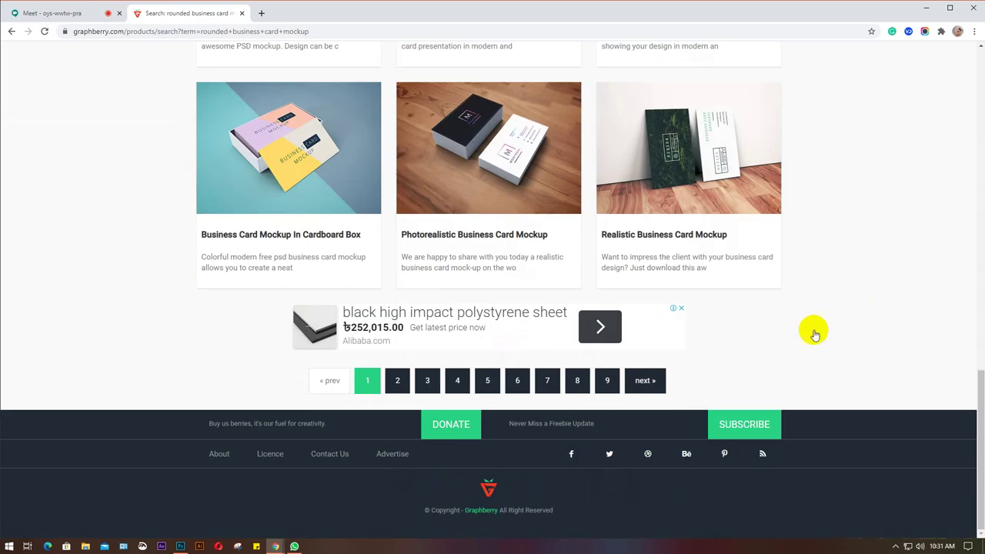
click(399, 382)
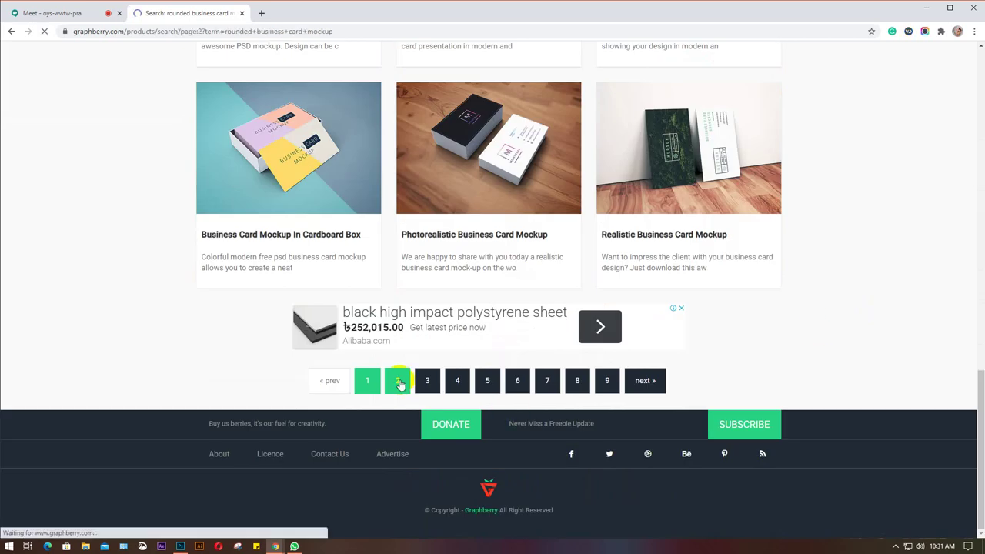
Browse pages 2 and 3, then open page 4 and return to its top.
scroll(401, 377, down, 3)
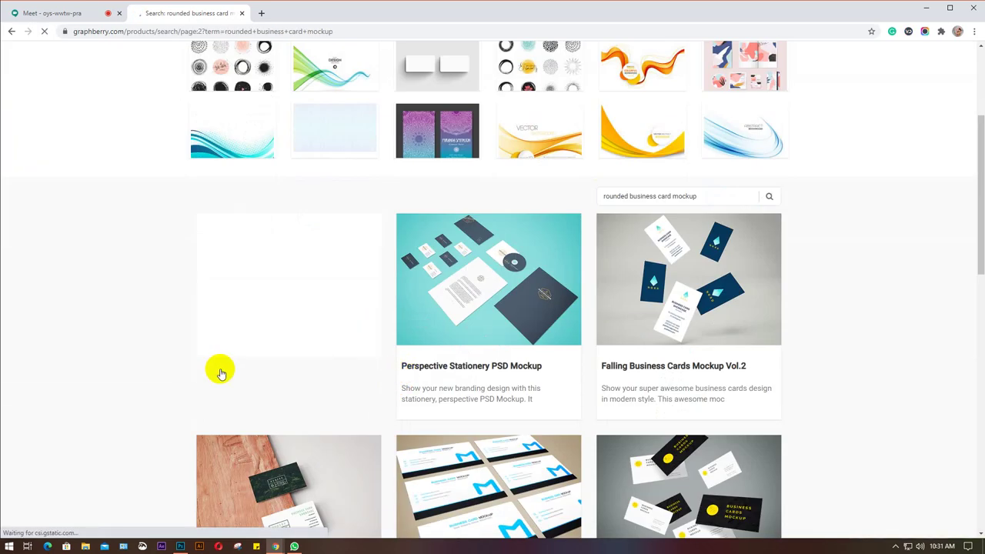
scroll(159, 371, down, 7)
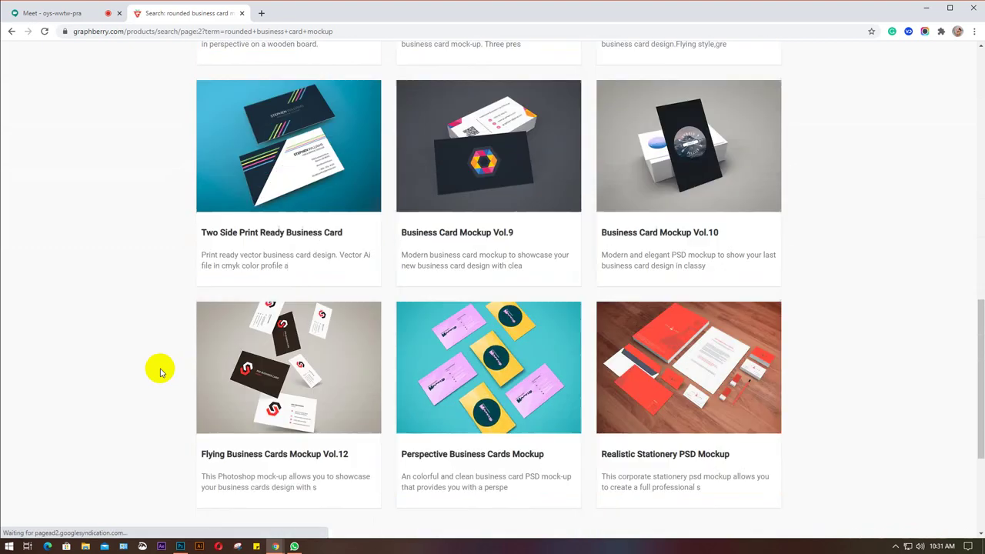
scroll(158, 370, down, 3)
click(427, 459)
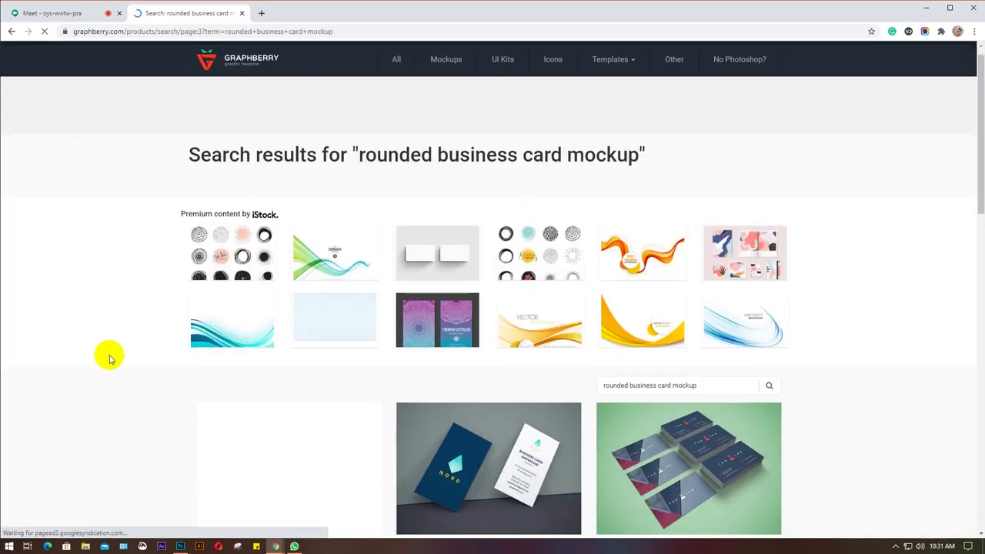
scroll(109, 359, down, 5)
scroll(109, 359, down, 6)
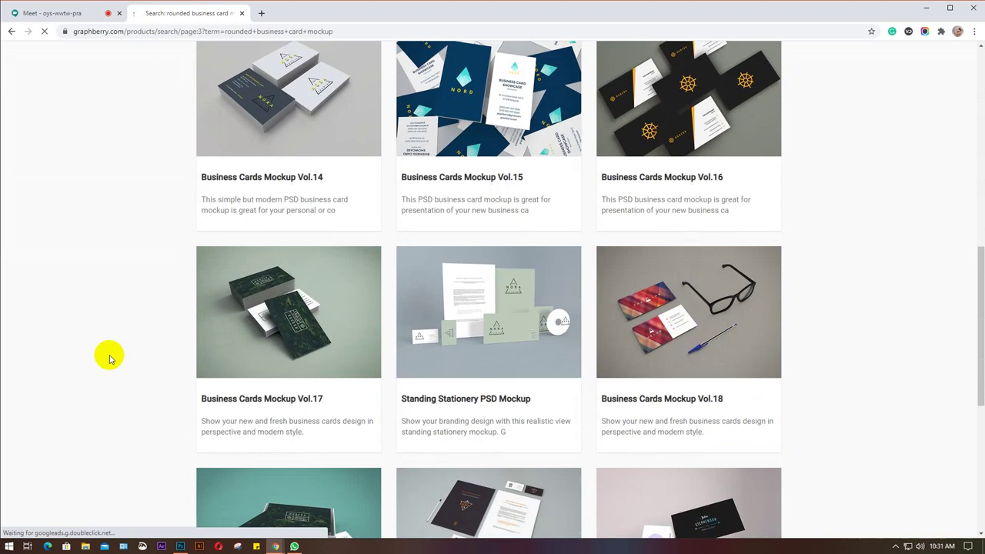
scroll(214, 381, down, 2)
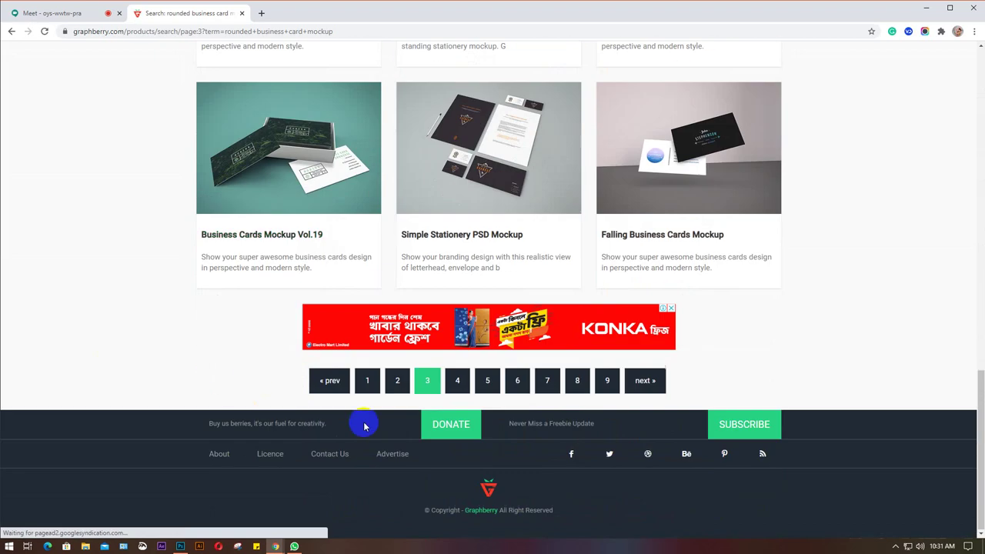
click(457, 380)
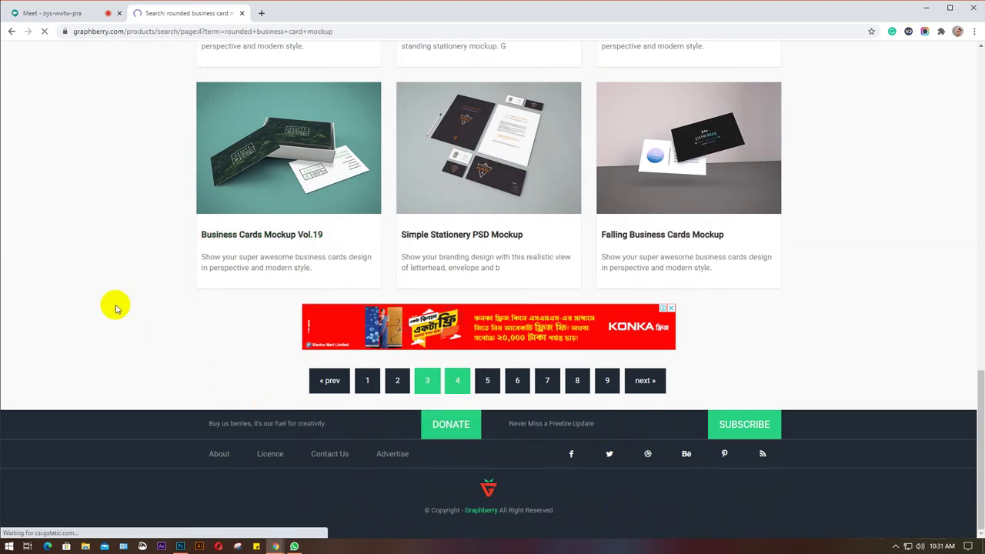
scroll(88, 319, down, 5)
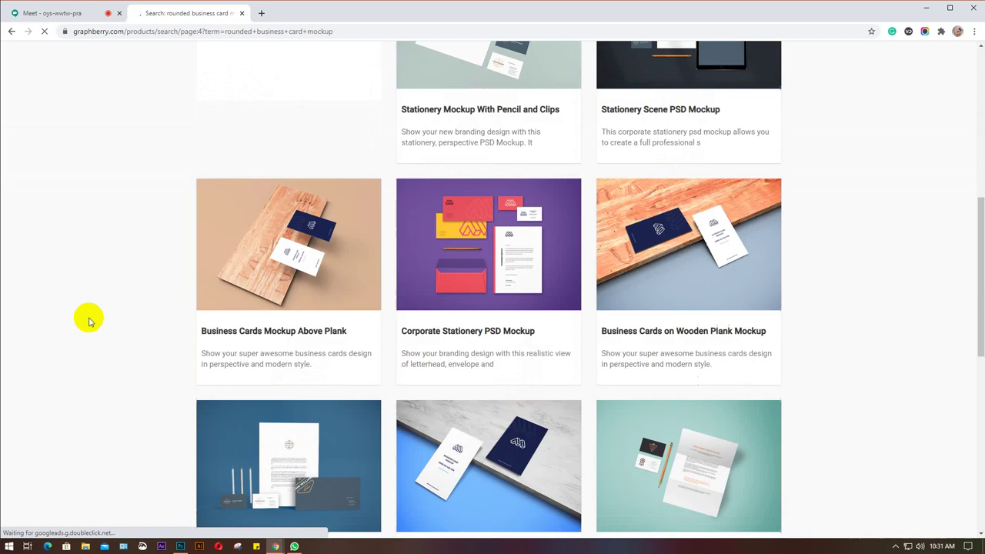
scroll(89, 321, down, 7)
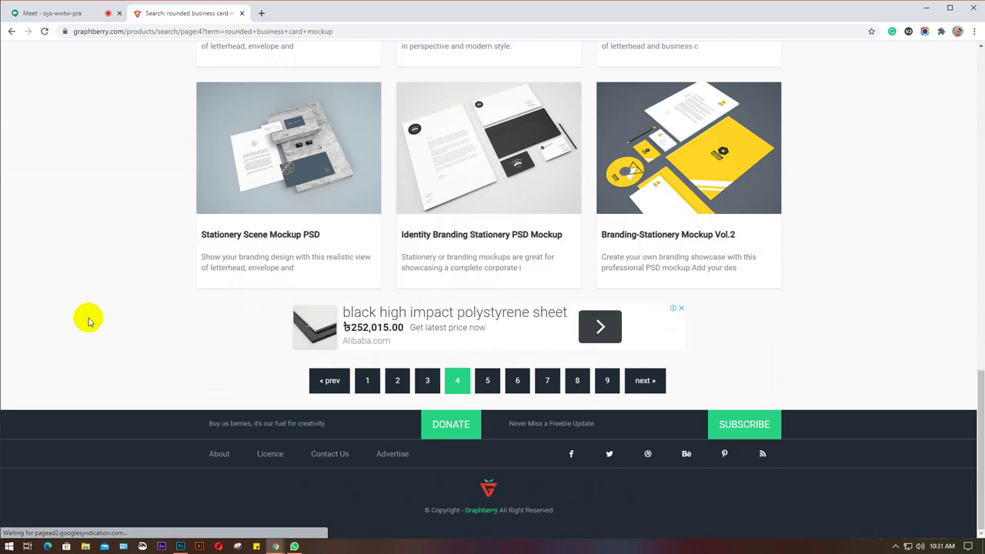
scroll(89, 321, up, 12)
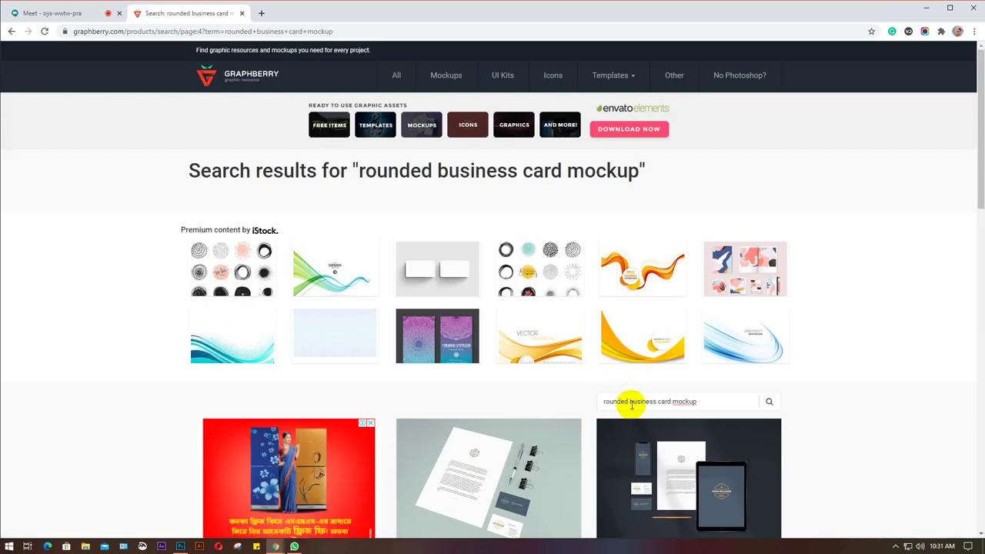
Drop 'rounded' and rerun the Graphberry search for 'business card mockup'.
key(BackSpace)
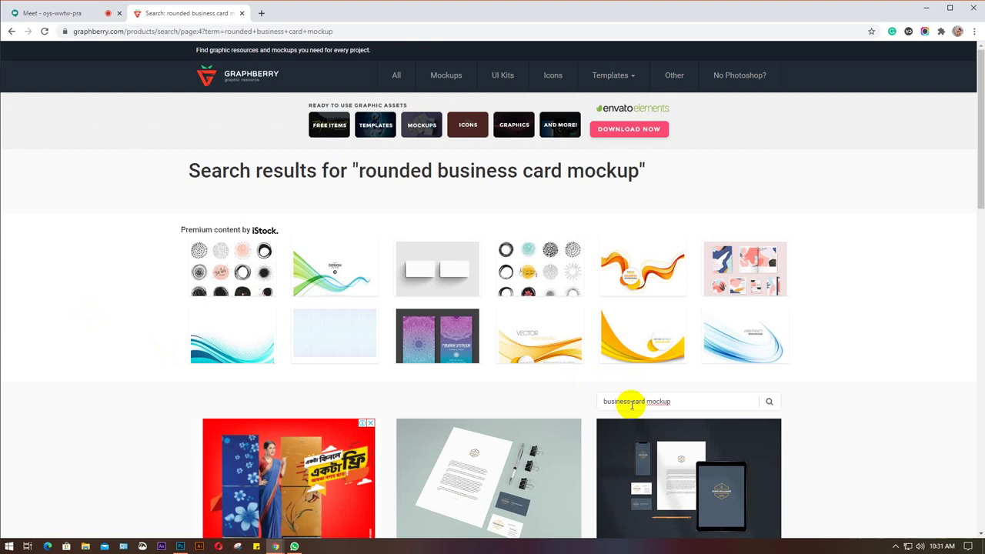
key(Return)
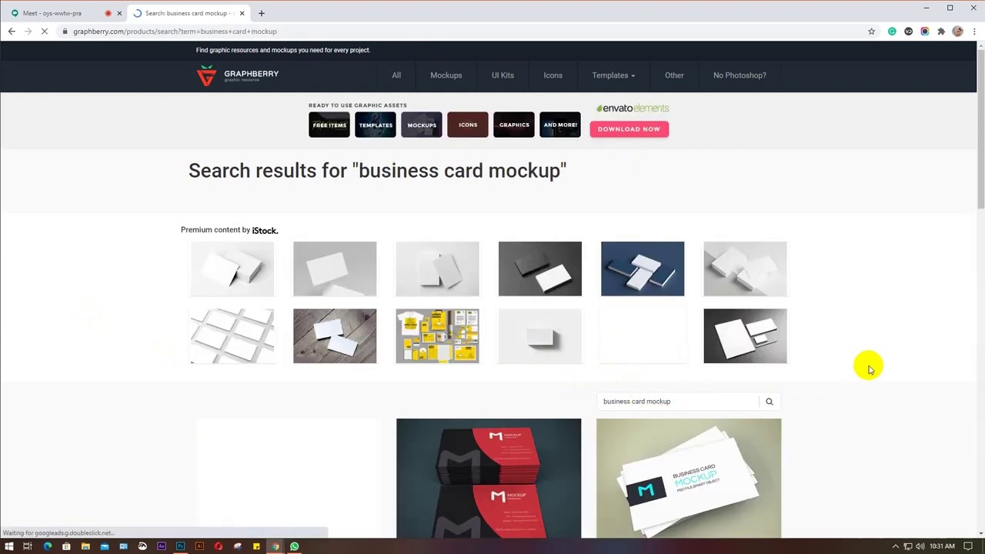
scroll(868, 366, down, 5)
scroll(868, 367, down, 10)
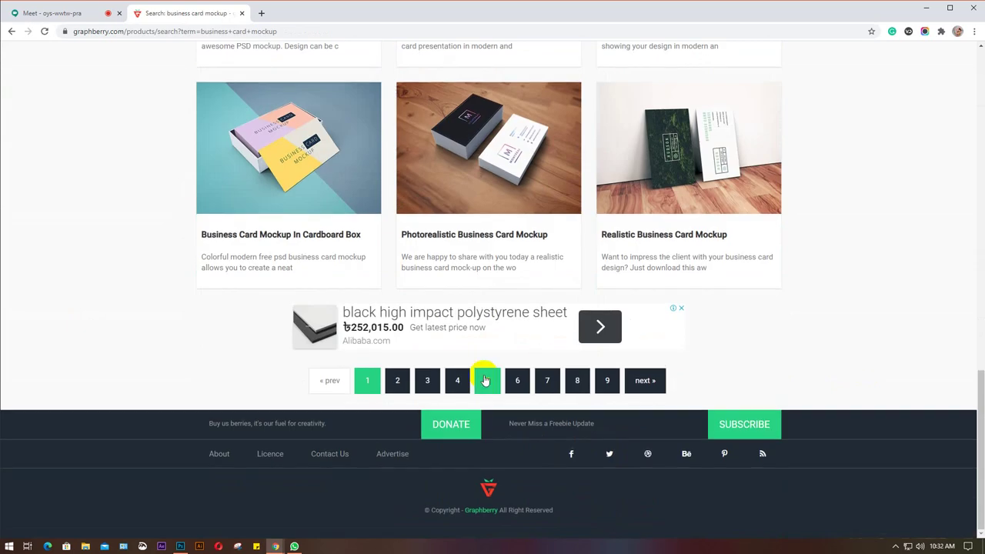
Page through the business card mockup results from page 2 to page 5.
click(398, 380)
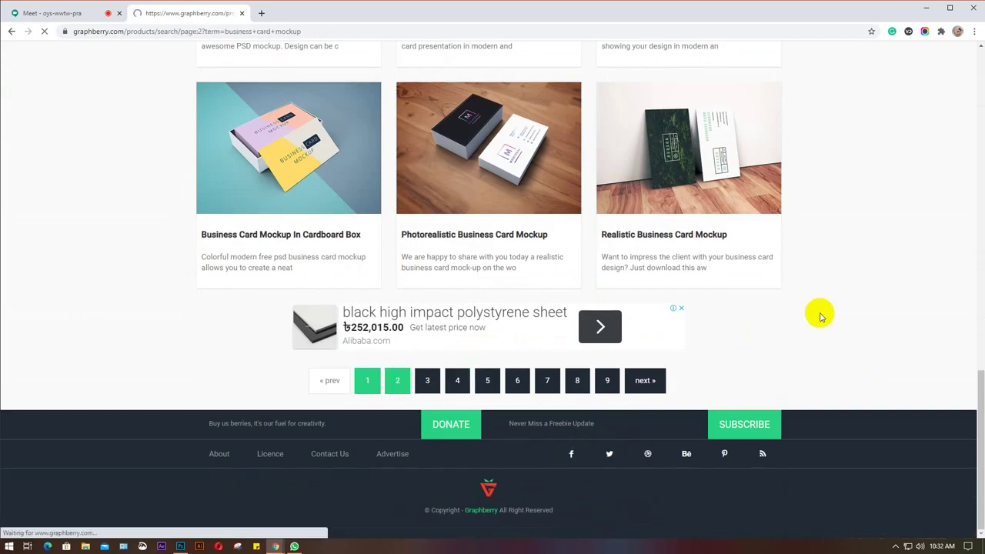
scroll(870, 271, down, 3)
scroll(870, 271, down, 5)
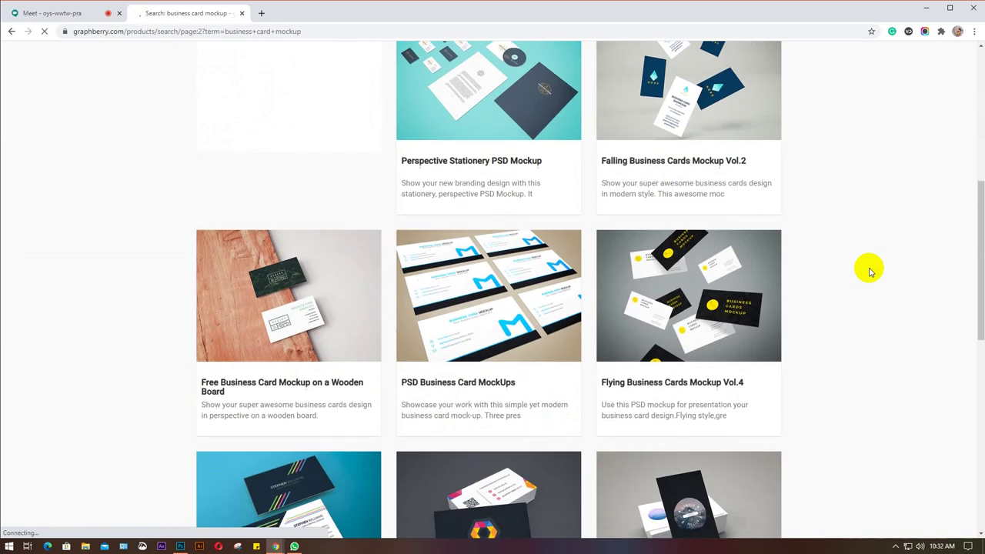
scroll(870, 271, down, 3)
scroll(869, 271, down, 2)
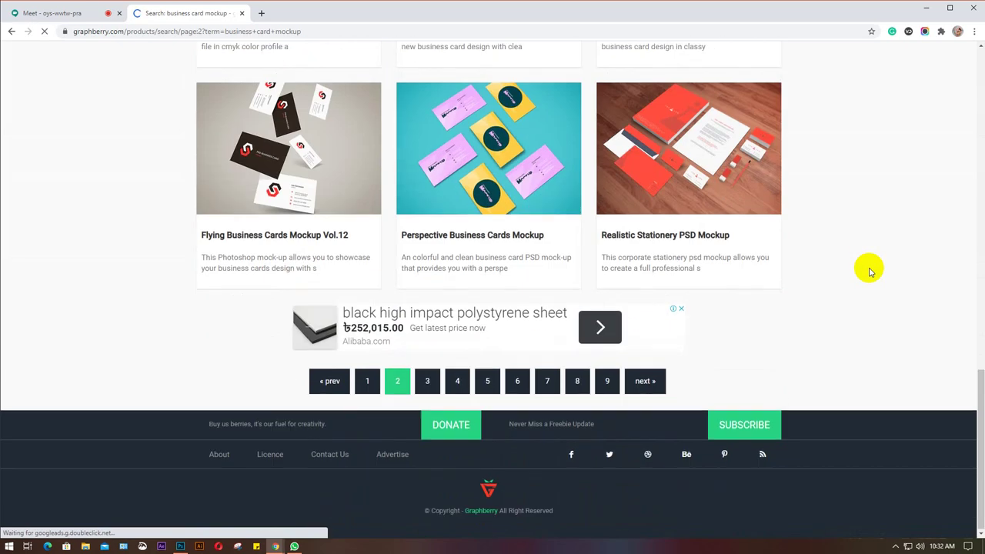
click(440, 382)
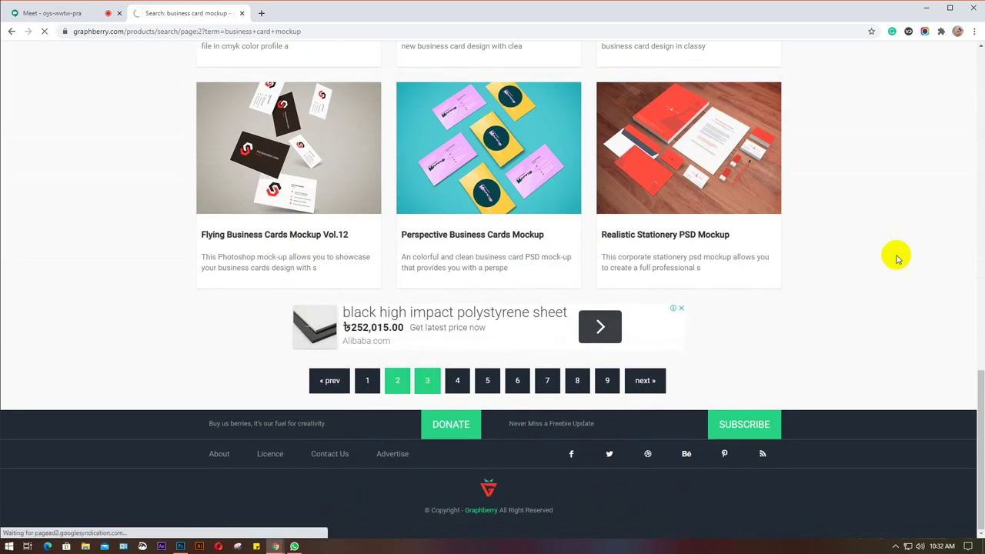
scroll(897, 258, down, 5)
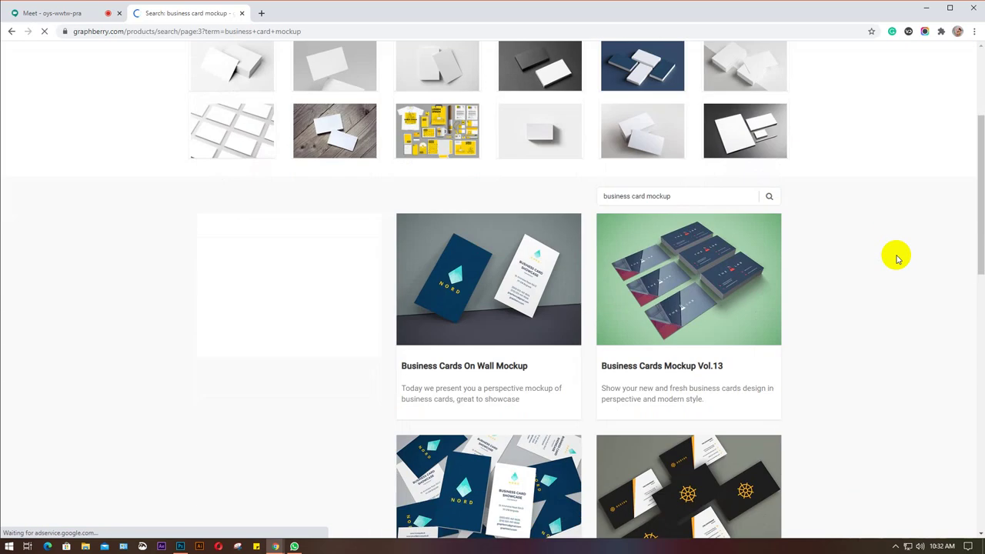
scroll(896, 256, down, 2)
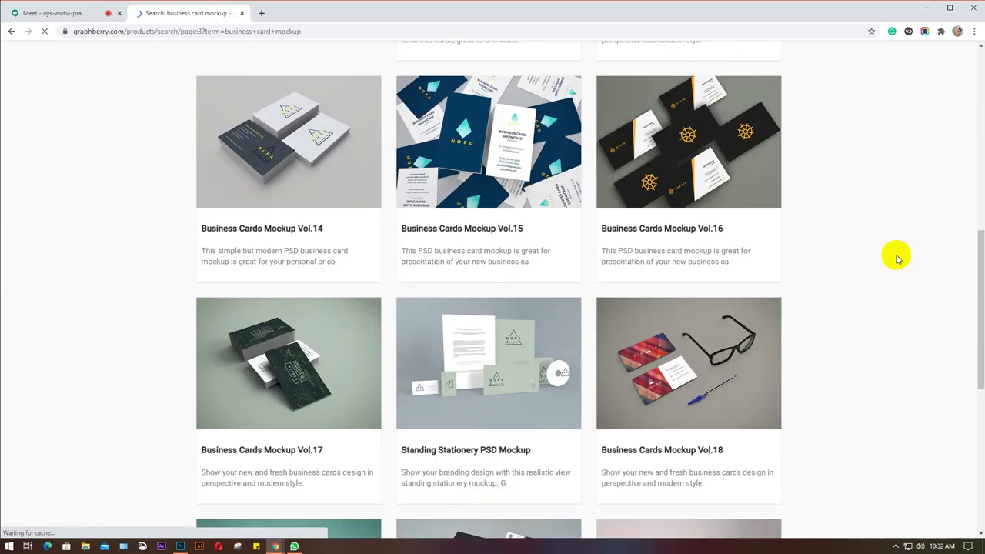
scroll(869, 268, down, 3)
scroll(586, 371, down, 2)
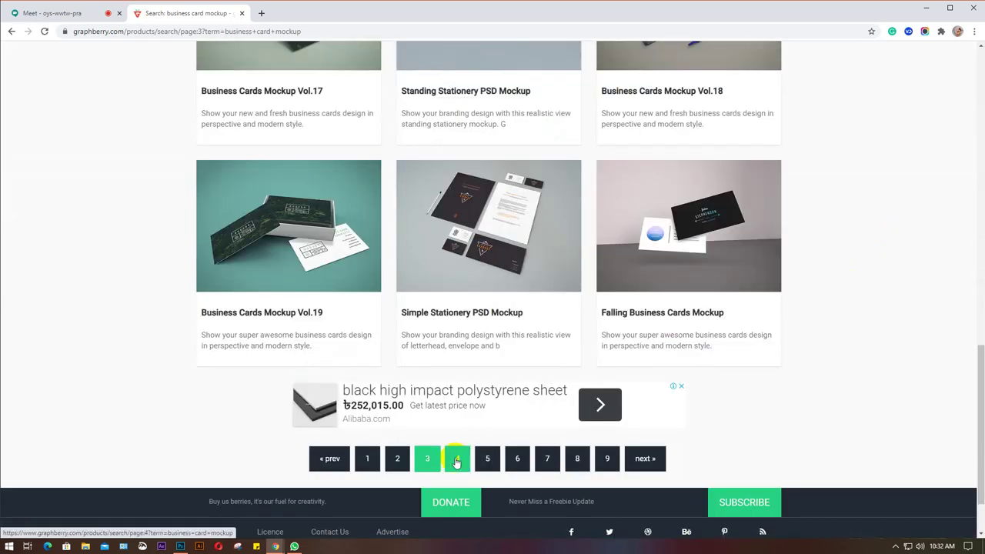
click(456, 459)
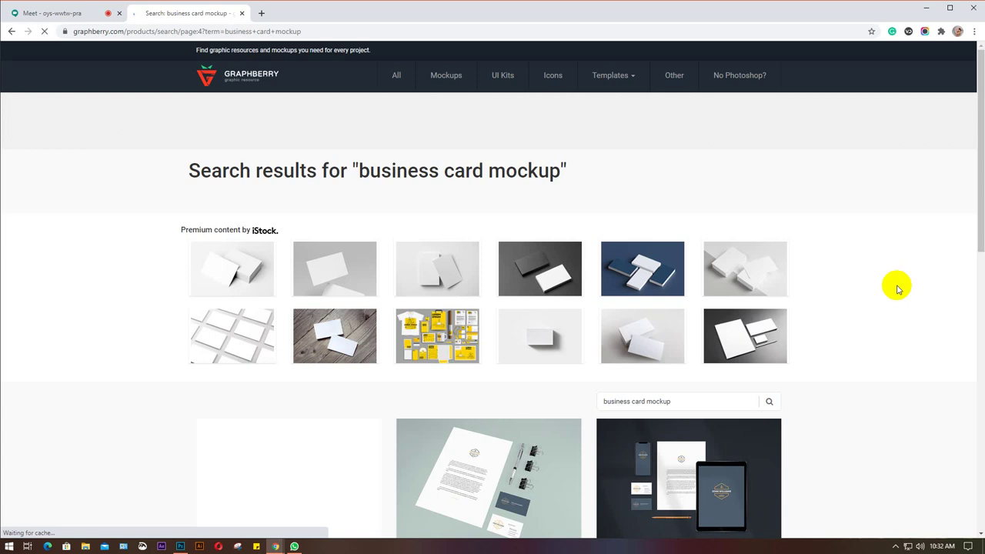
scroll(898, 288, down, 5)
scroll(898, 288, down, 6)
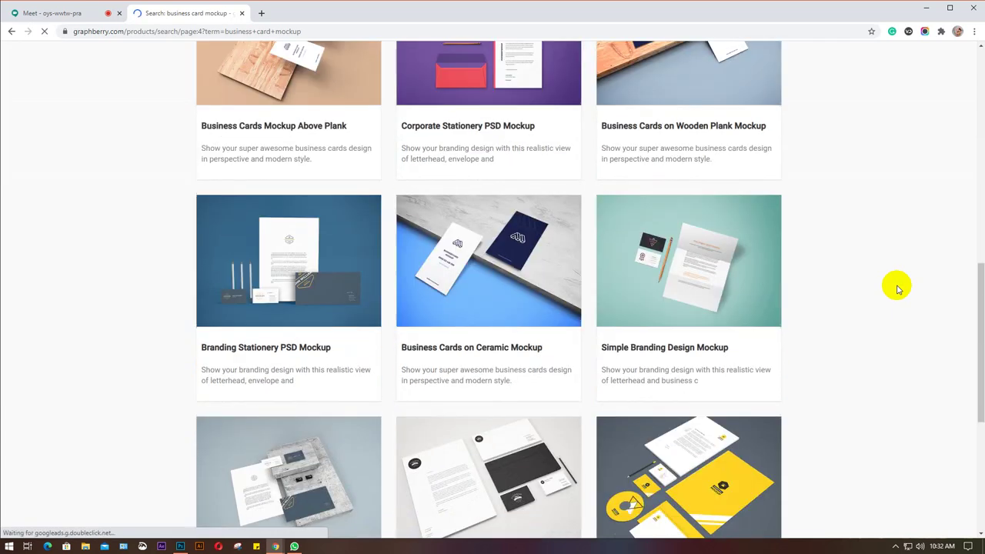
click(487, 459)
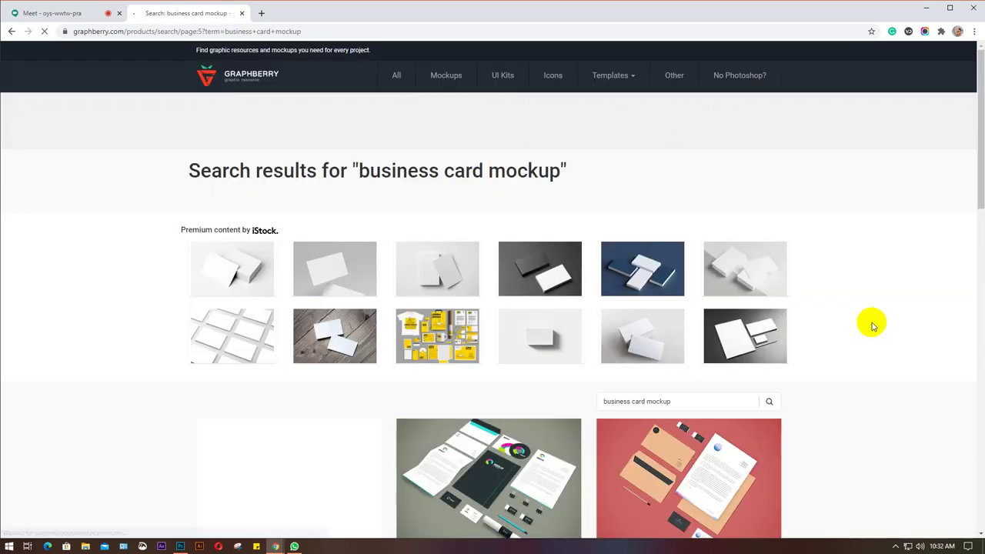
Continue through the results to pages 6, 7 and 8.
scroll(872, 326, down, 6)
scroll(873, 325, down, 6)
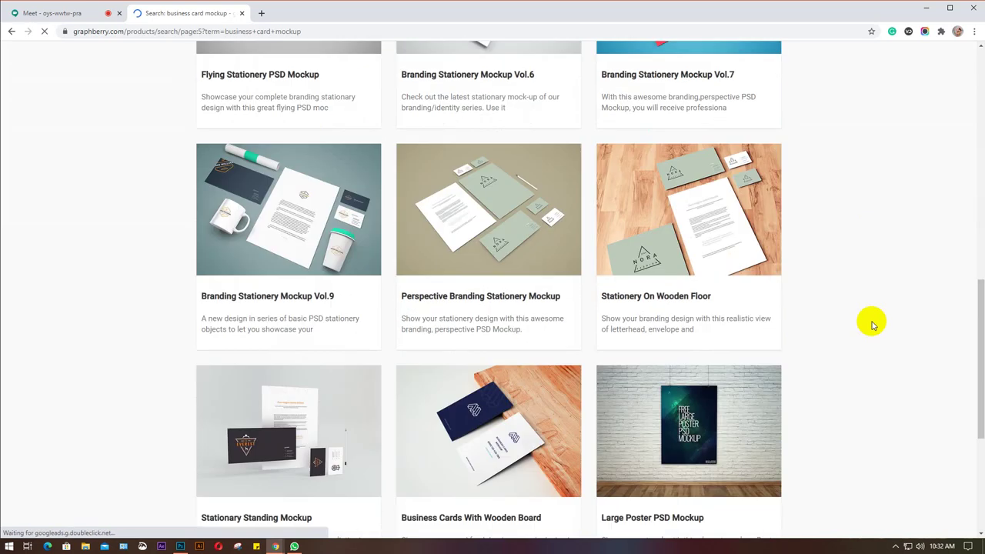
click(508, 408)
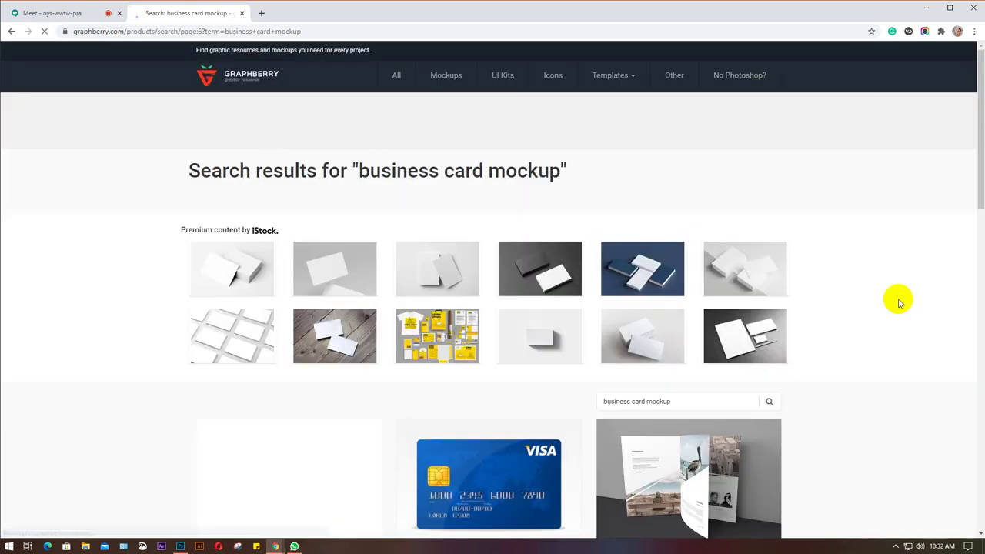
scroll(899, 301, down, 3)
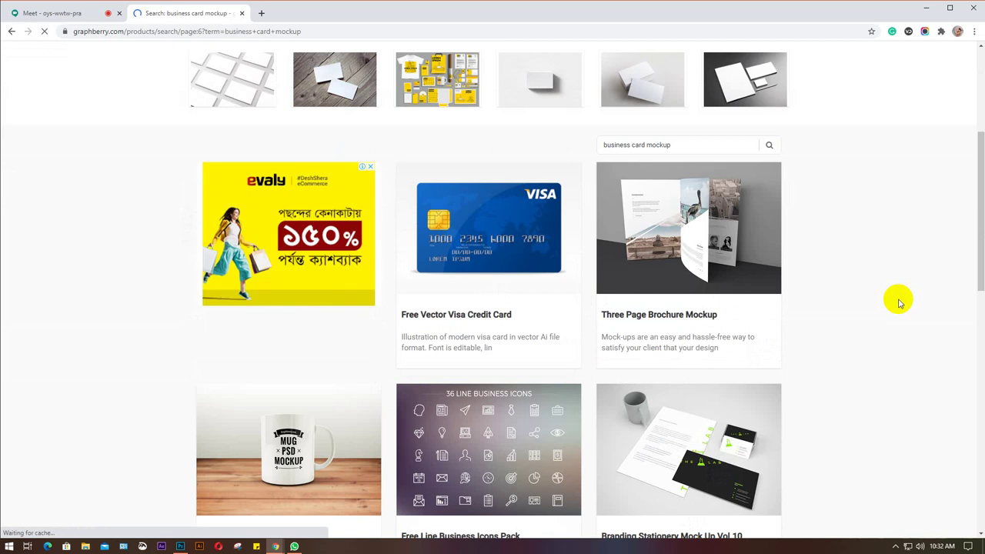
scroll(899, 302, down, 9)
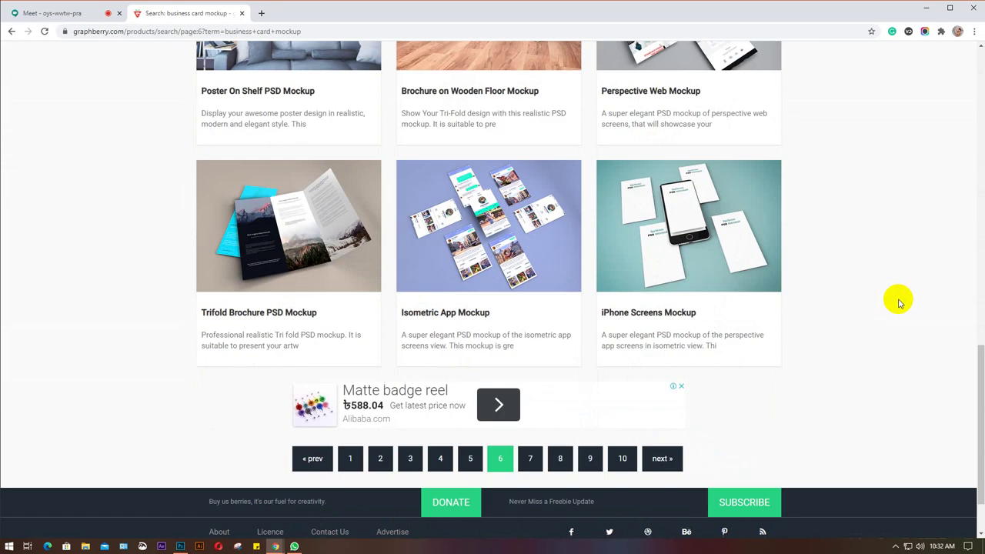
scroll(899, 302, down, 1)
click(532, 381)
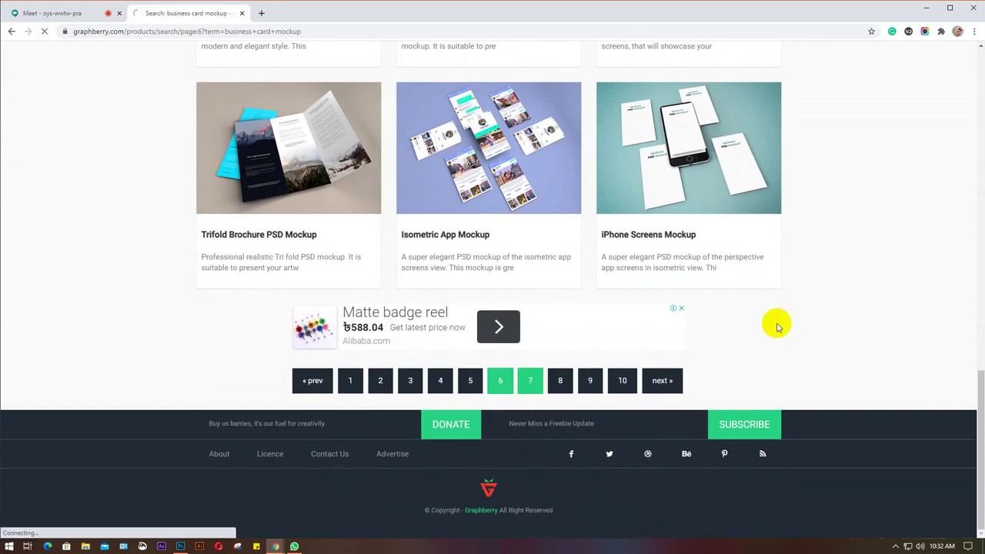
scroll(921, 278, down, 5)
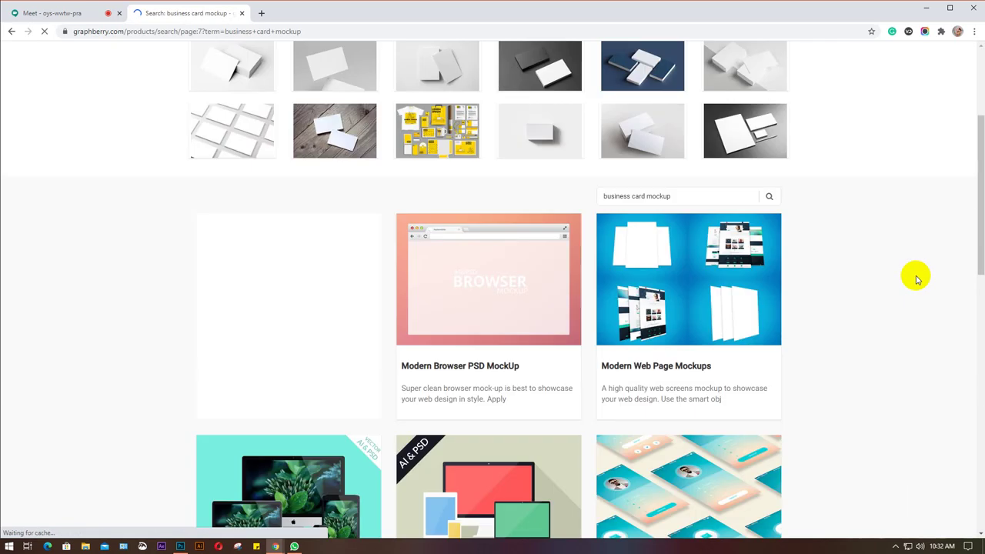
scroll(916, 279, down, 4)
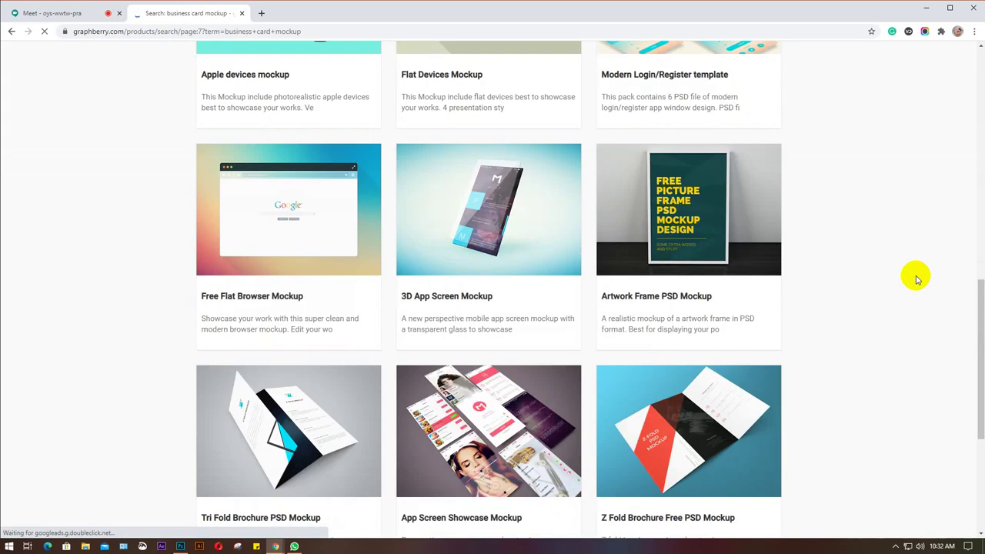
scroll(917, 278, down, 3)
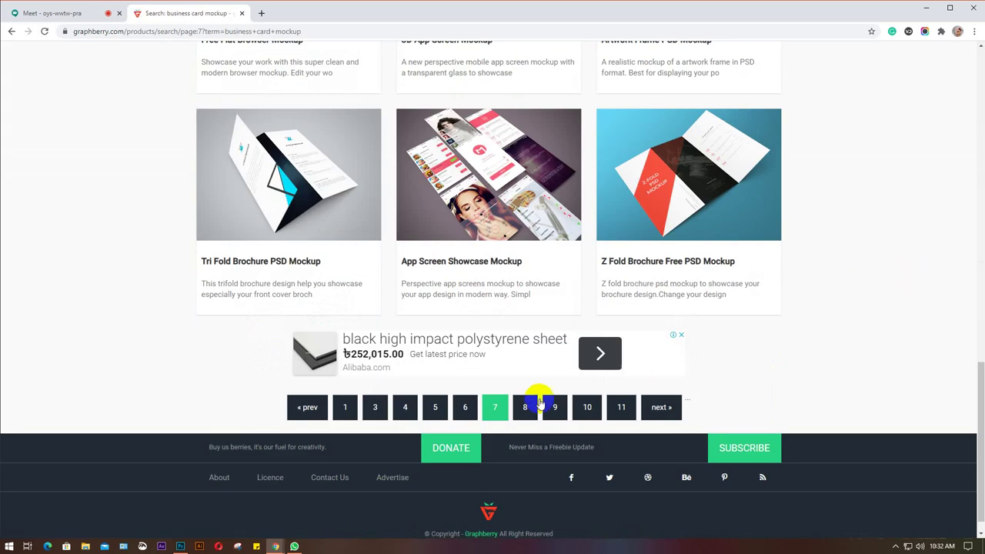
click(526, 406)
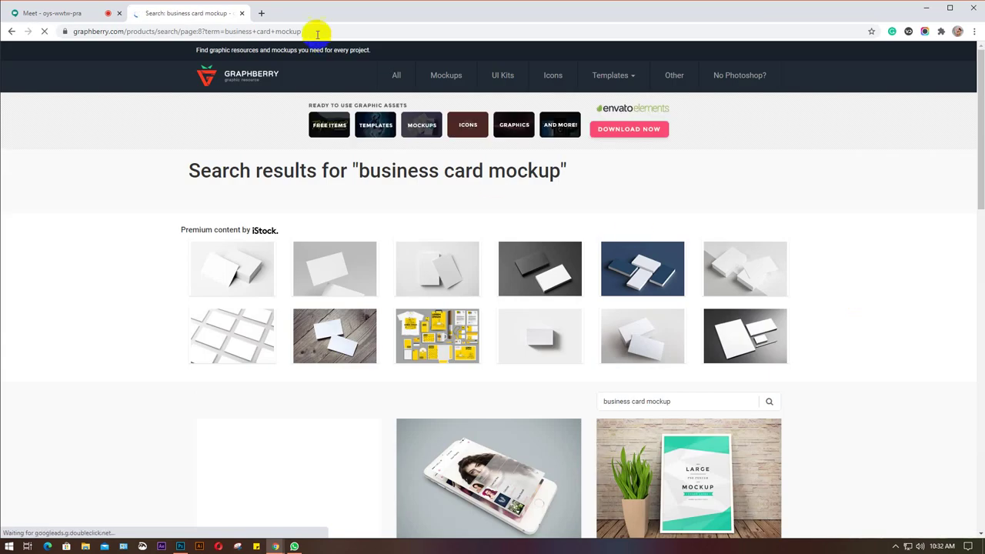
Search Google for 'rounded business card mockup' from the address bar suggestions.
click(314, 32)
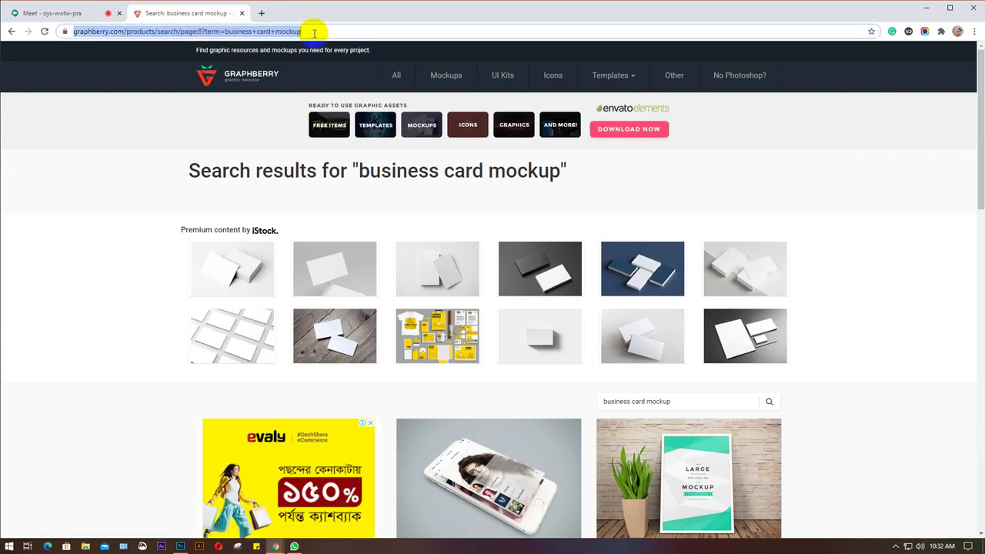
text(r)
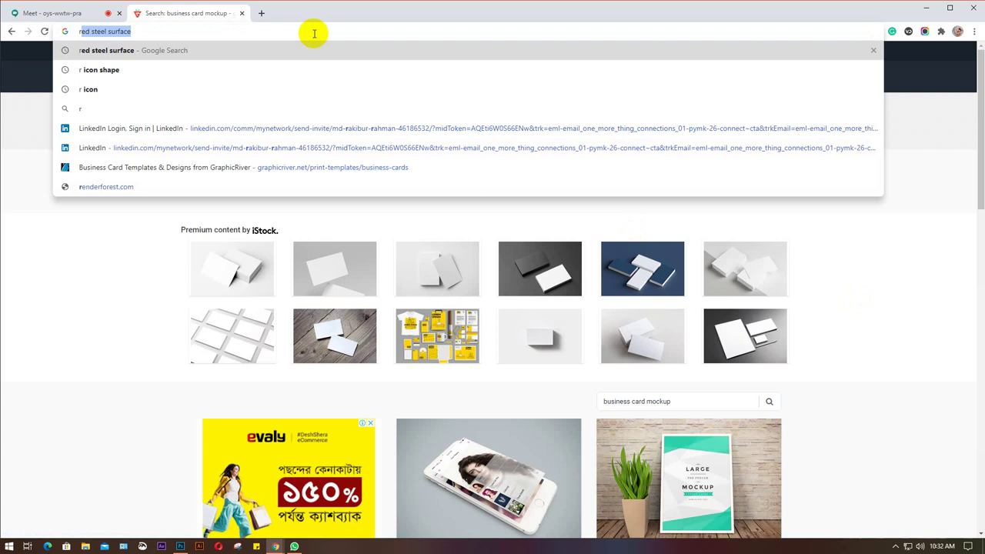
text(ou)
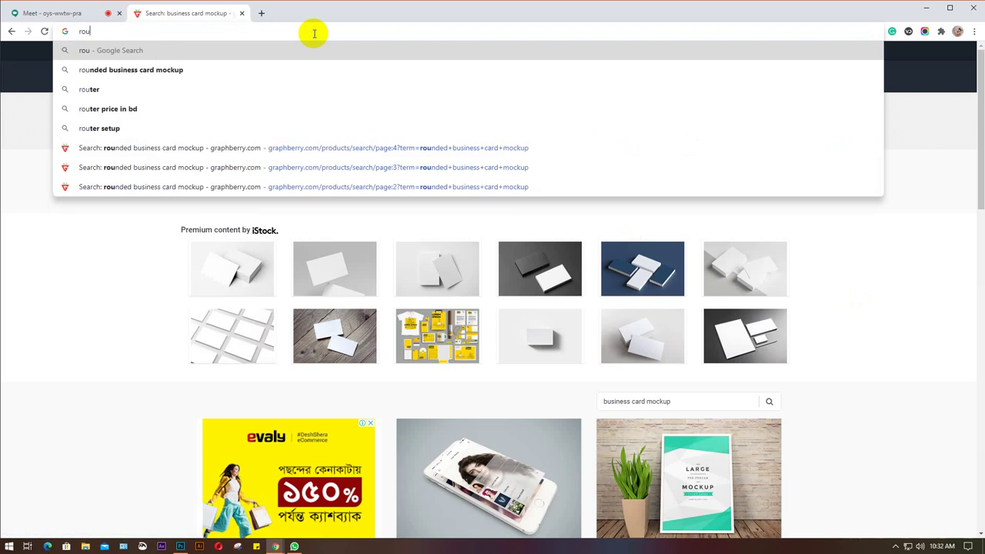
click(208, 65)
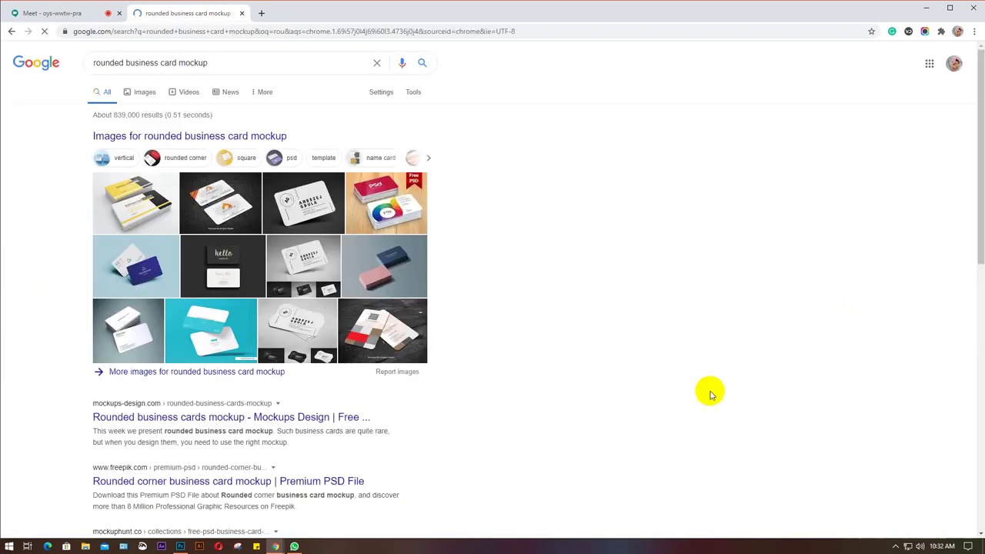
scroll(441, 377, down, 1)
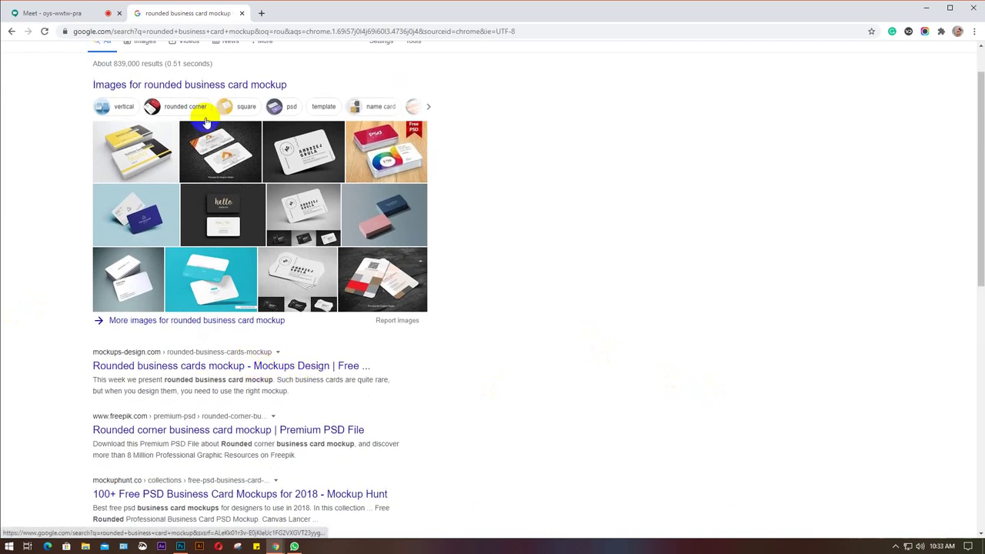
scroll(282, 83, up, 1)
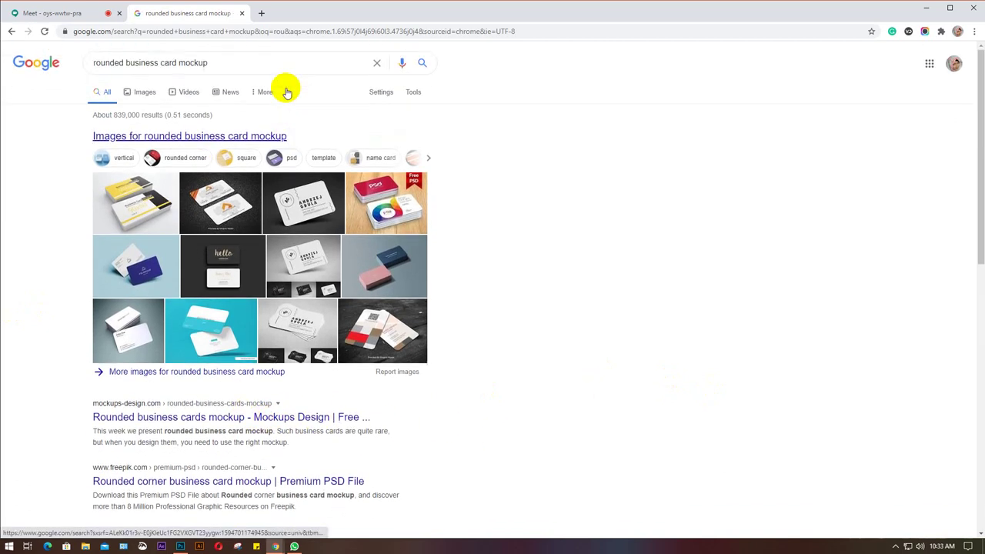
Refine the search to 'rounded business card mockup free download' and open the Mockups Design result.
click(251, 67)
click(244, 84)
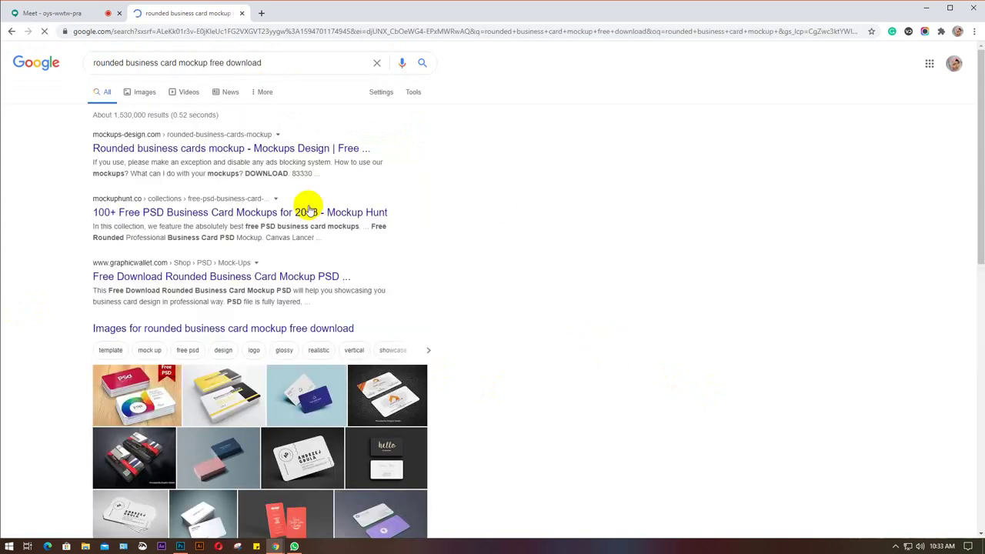
click(279, 149)
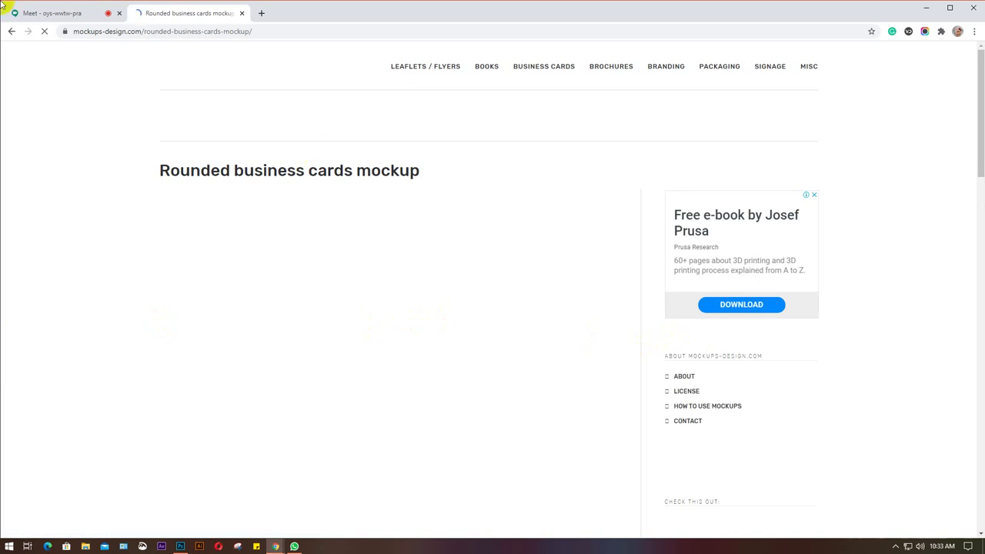
Copy the Freepik link from the Google Meet chat and open a new browser tab.
click(37, 14)
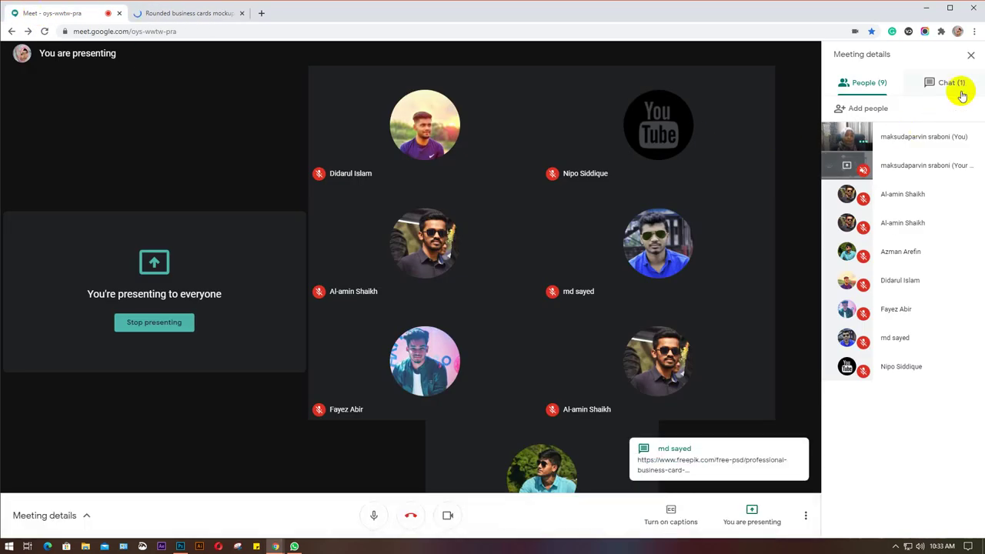
click(948, 83)
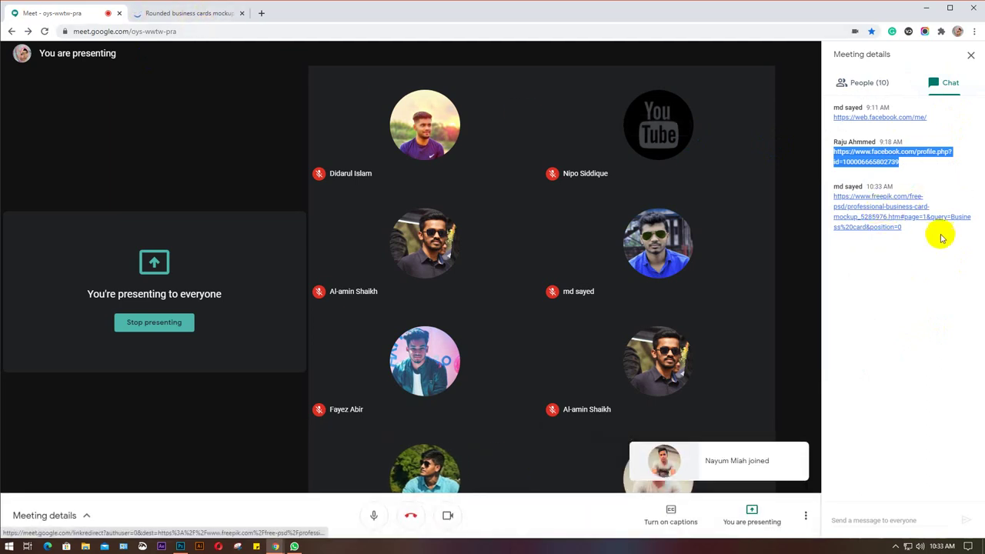
drag(935, 239, 832, 204)
key(ctrl+c)
click(202, 15)
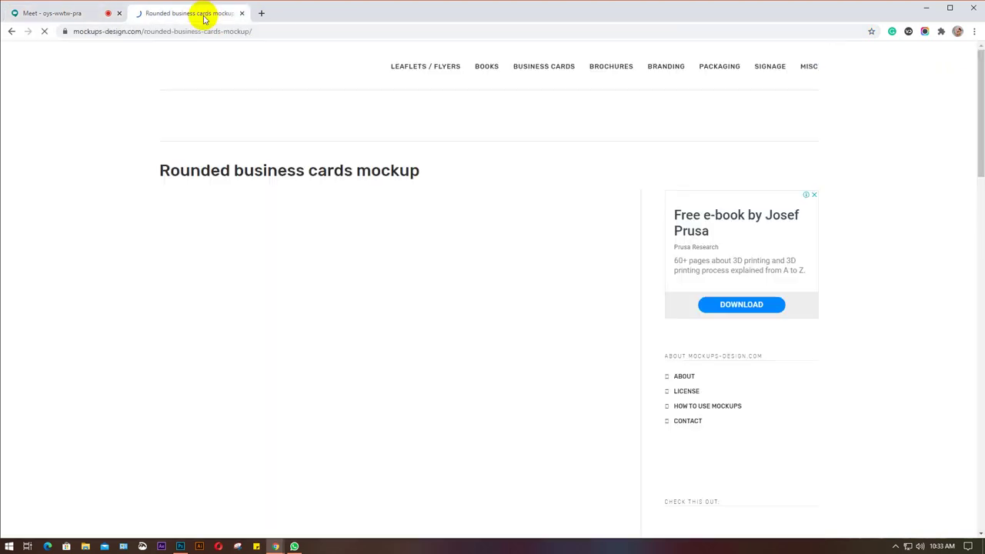
click(265, 13)
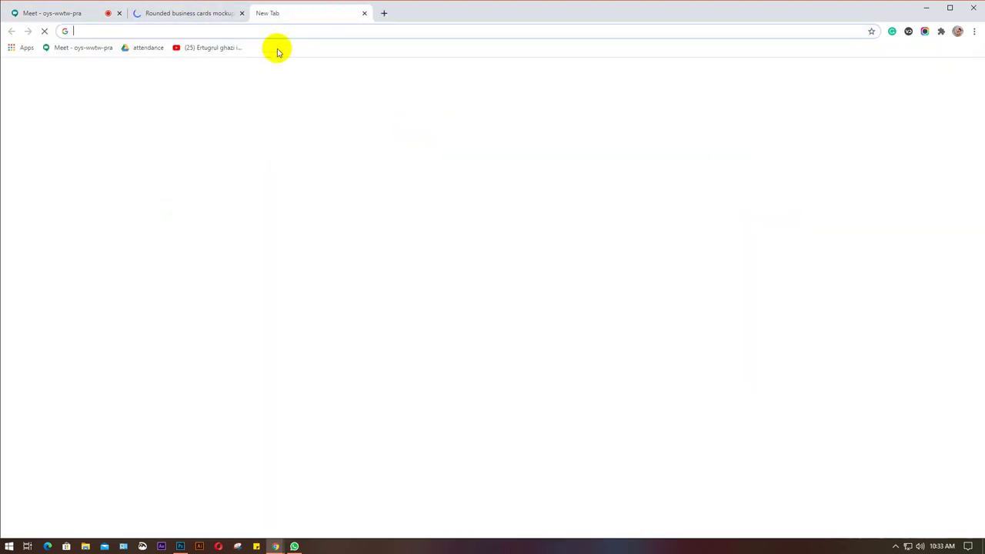
Paste and open the Freepik link, then scroll to the 'You may also like' designs.
key(ctrl+v)
key(Return)
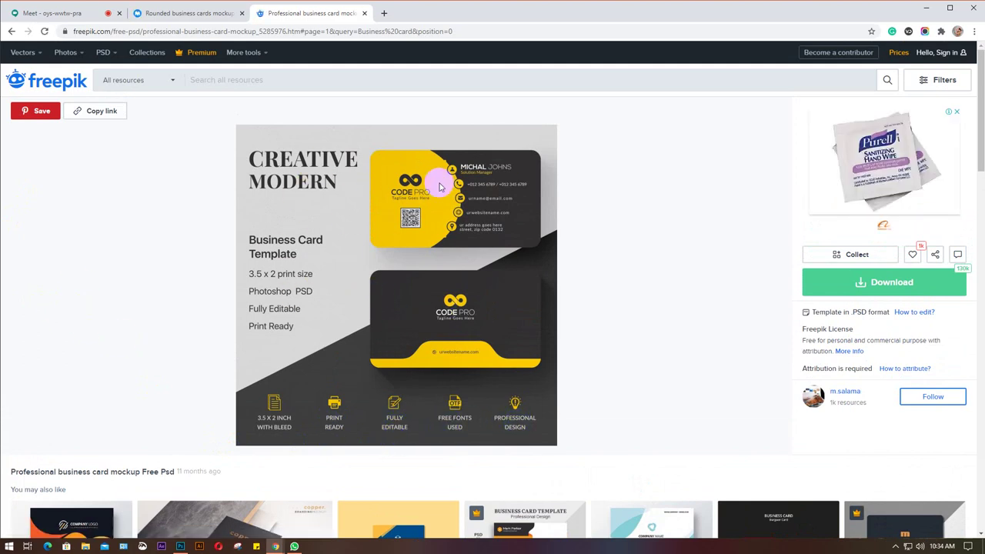
scroll(146, 335, down, 3)
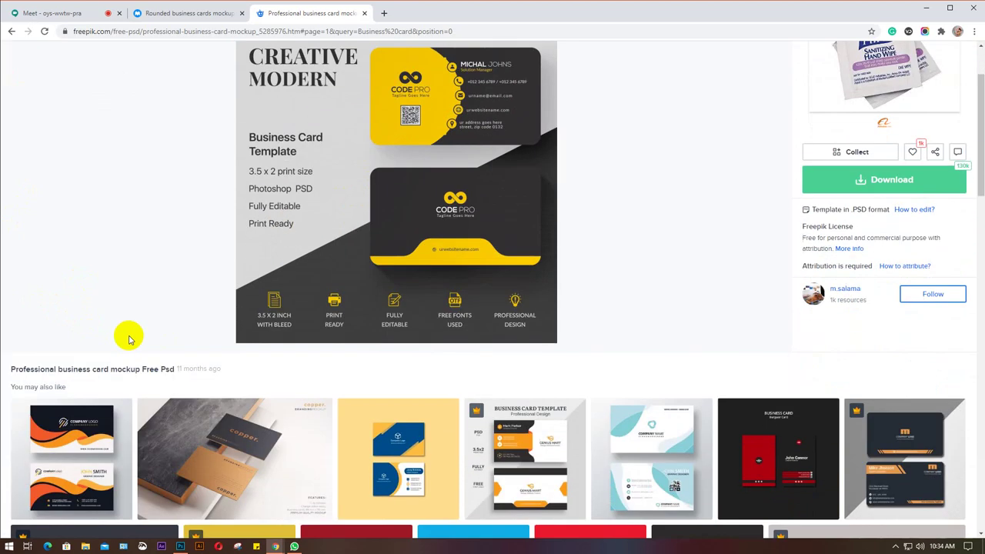
scroll(112, 279, down, 2)
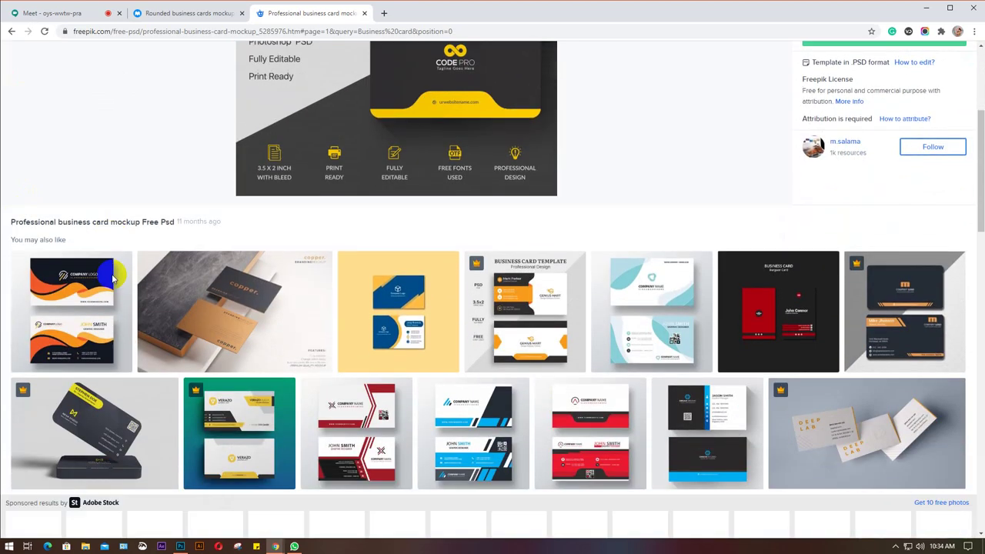
scroll(112, 279, up, 5)
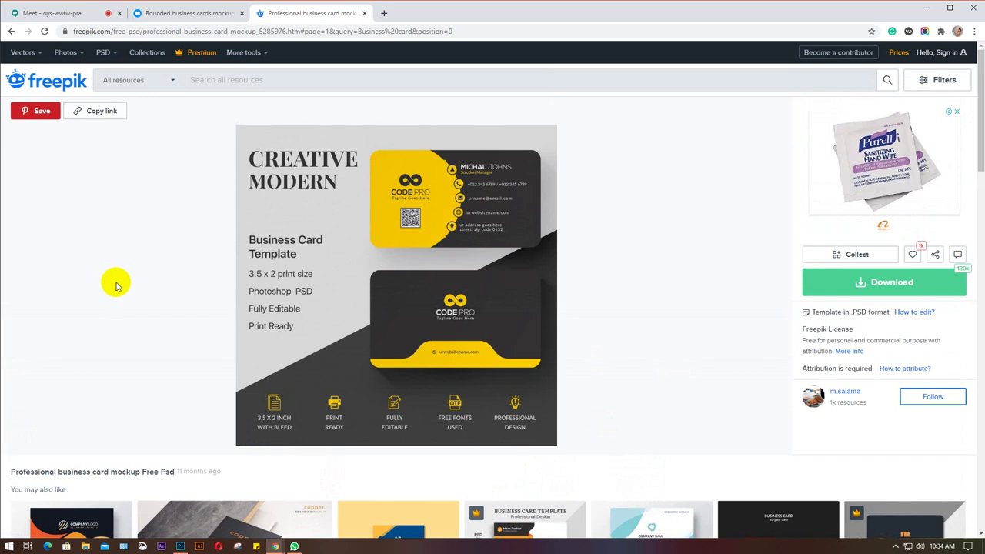
Review the mockups-design.com rounded cards page: previews, description and Download section.
click(158, 13)
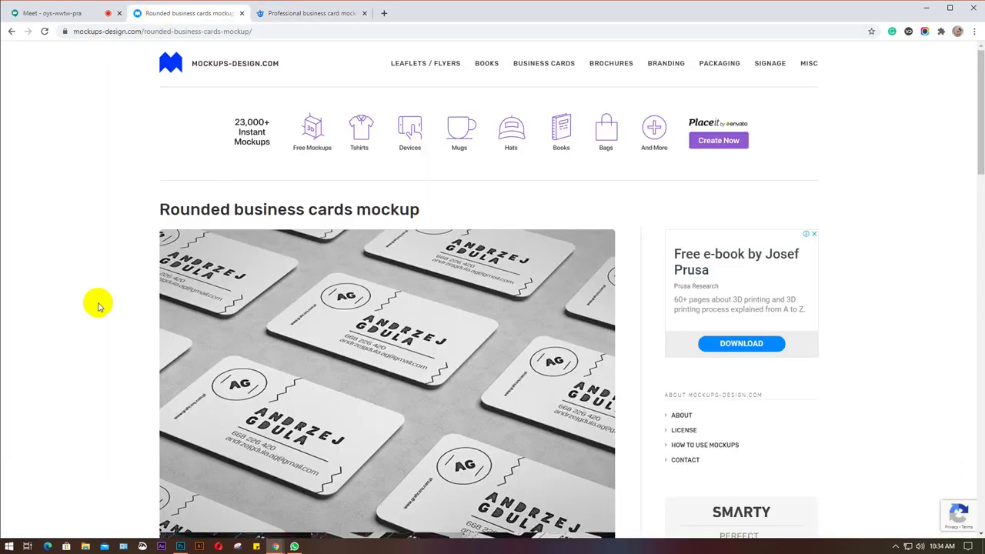
scroll(97, 306, down, 10)
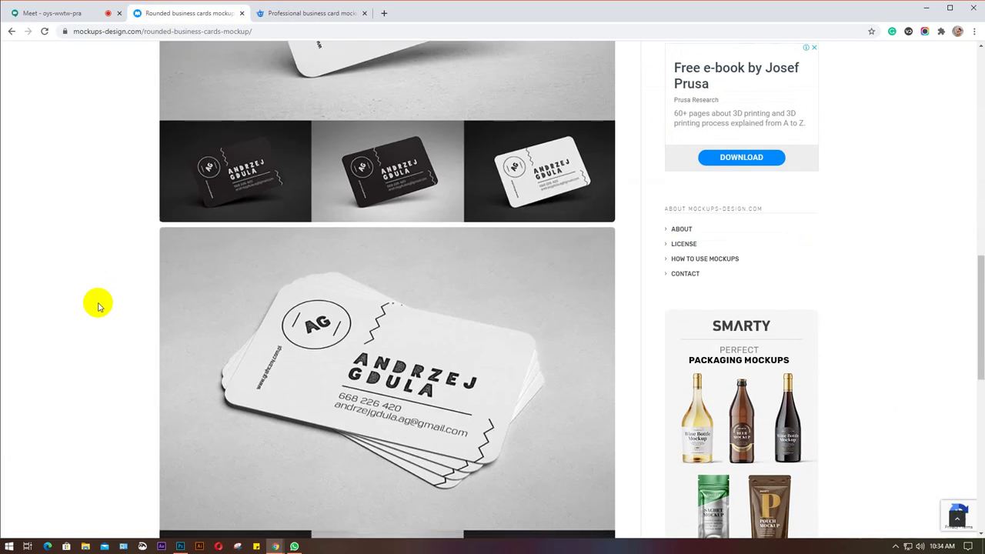
scroll(98, 306, down, 6)
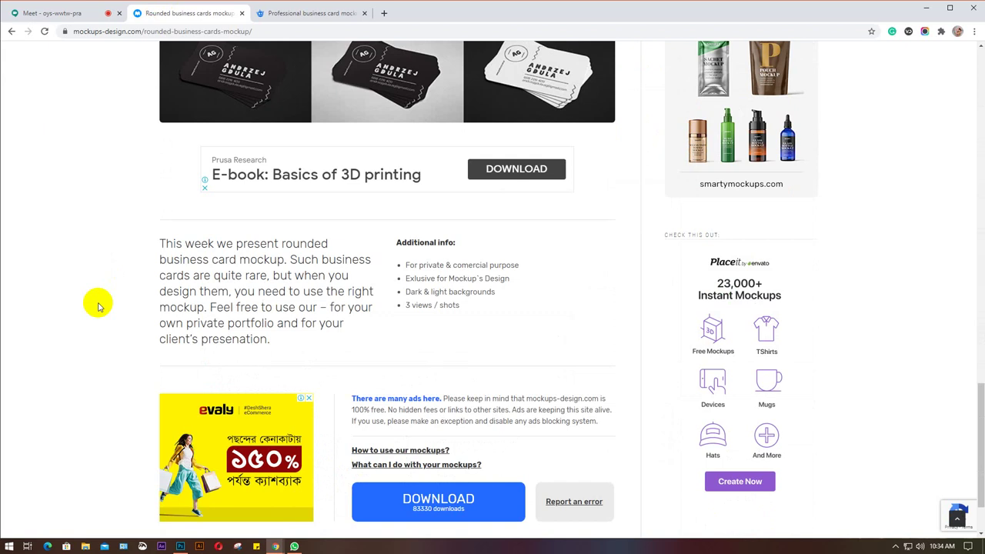
scroll(98, 307, up, 3)
scroll(97, 306, up, 7)
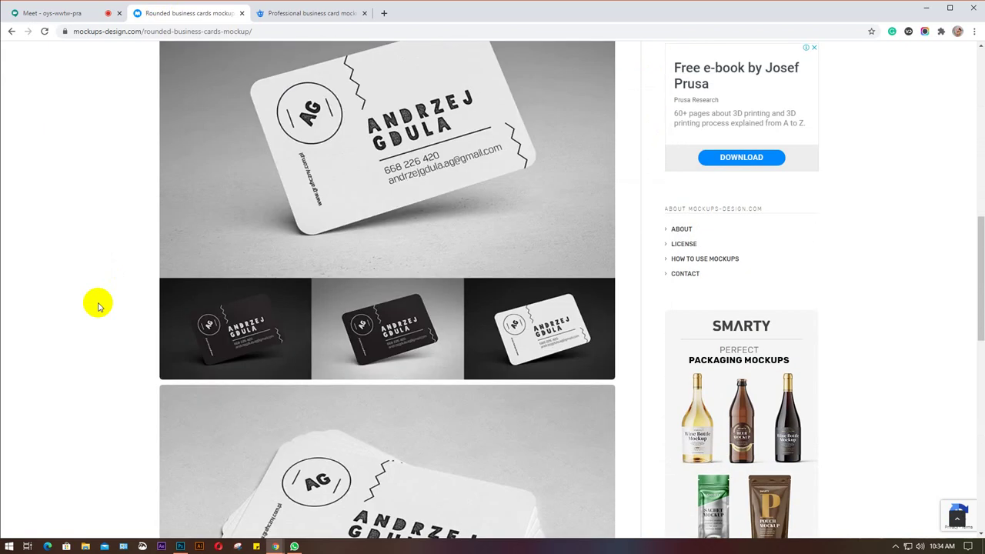
scroll(98, 306, up, 4)
scroll(97, 307, down, 6)
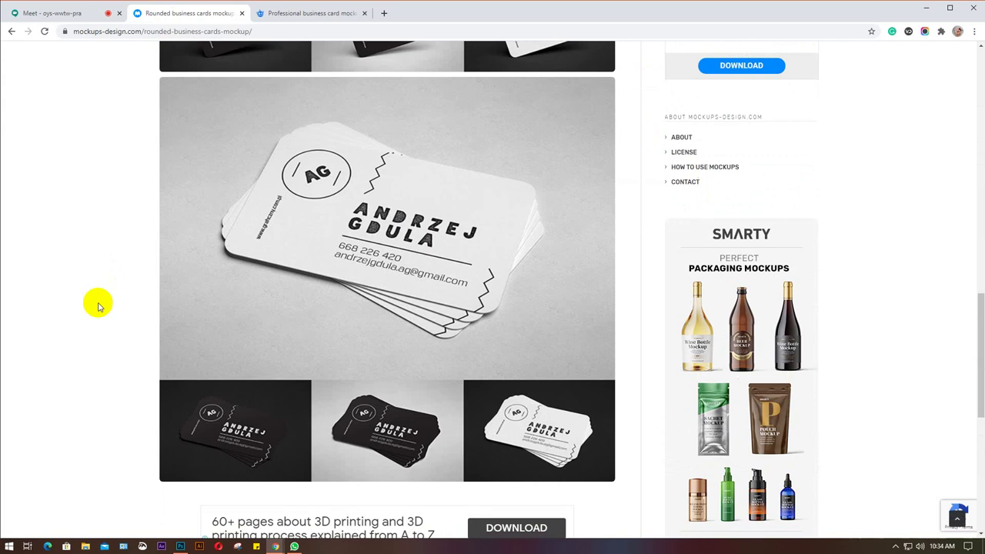
scroll(98, 307, down, 6)
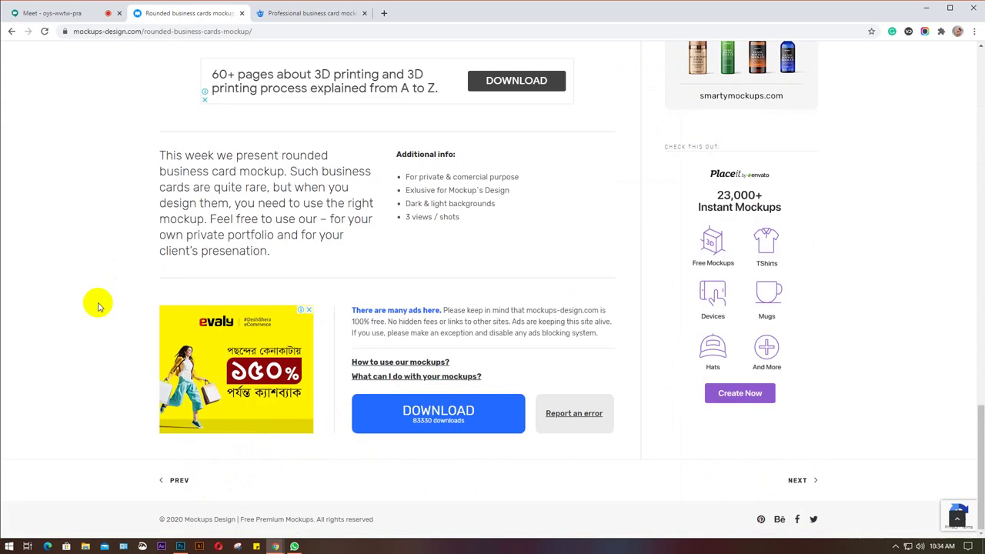
scroll(98, 307, up, 18)
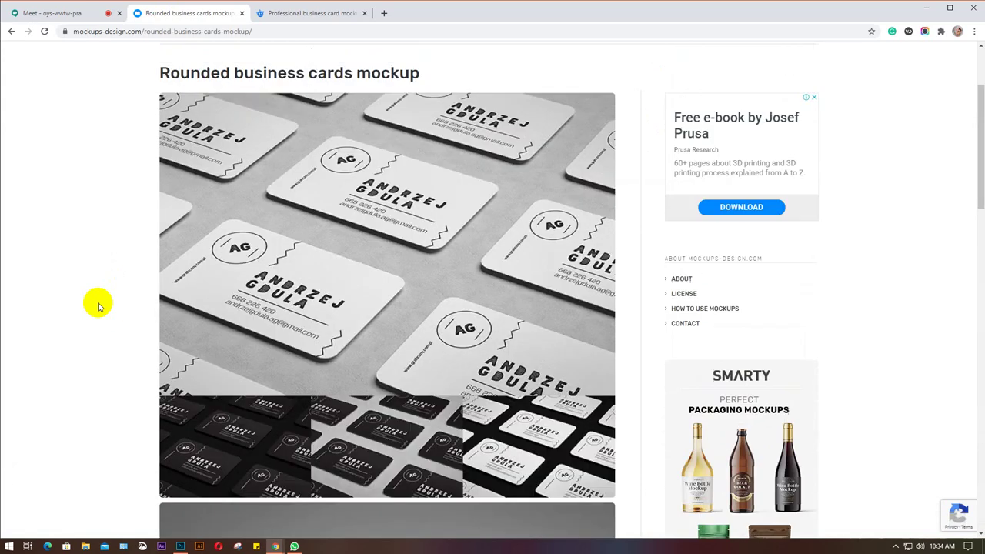
scroll(97, 307, up, 2)
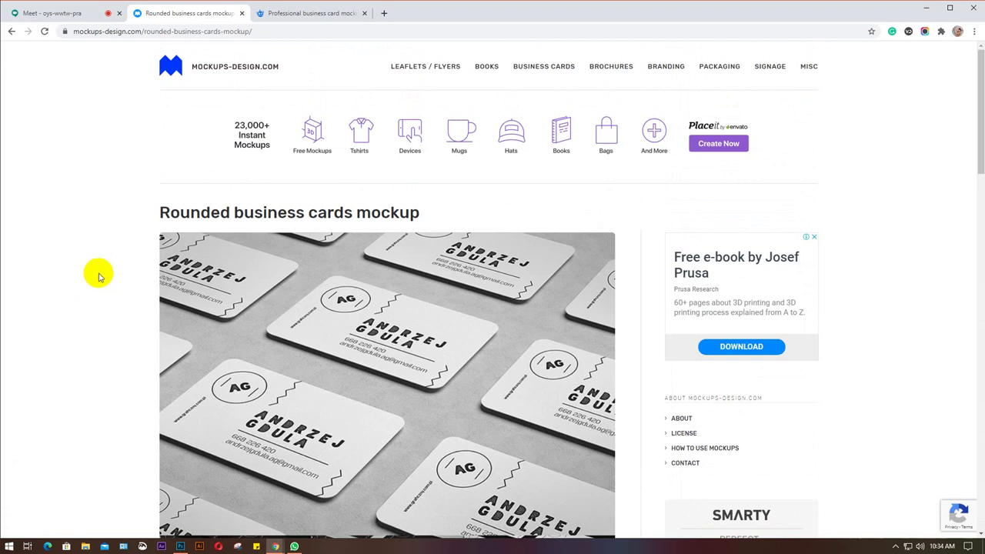
scroll(99, 277, down, 7)
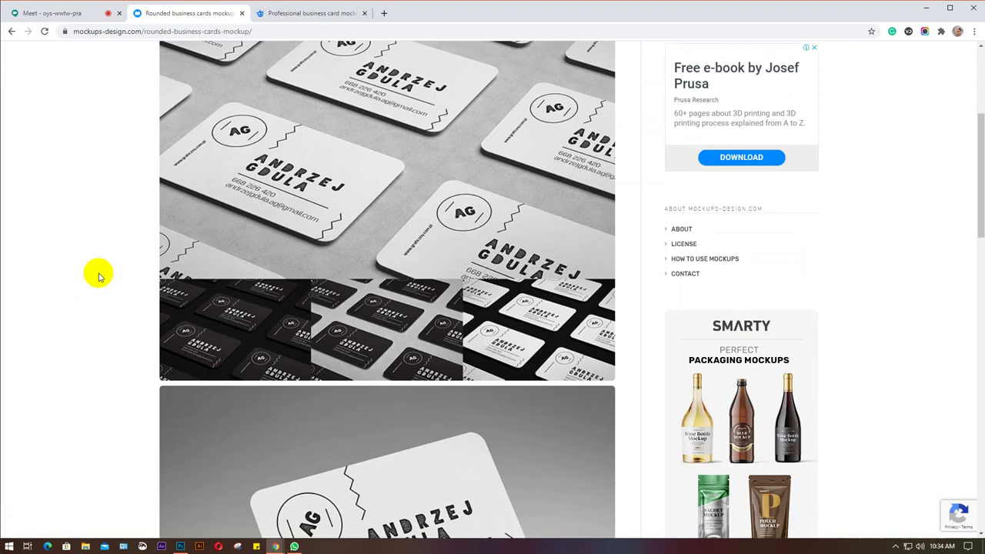
scroll(99, 277, down, 6)
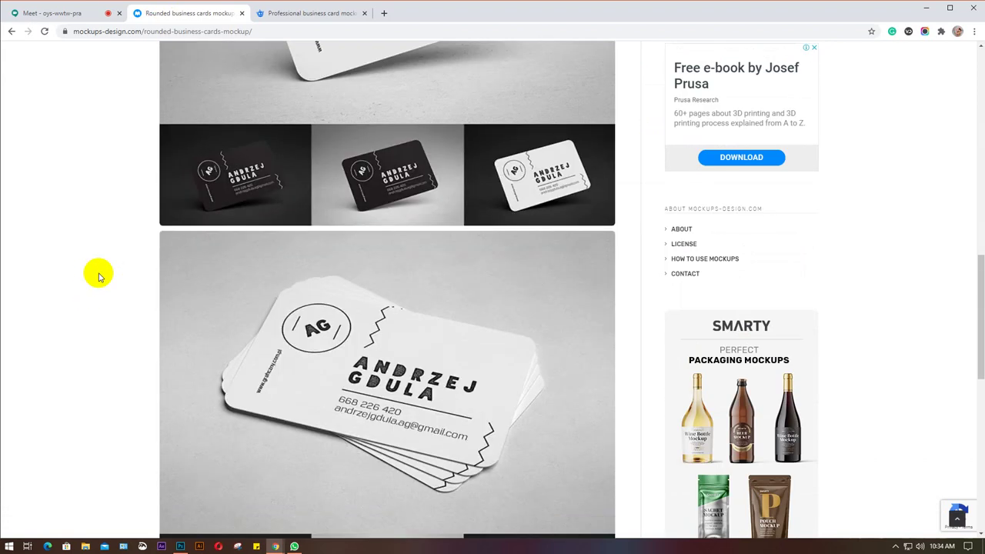
scroll(99, 277, down, 3)
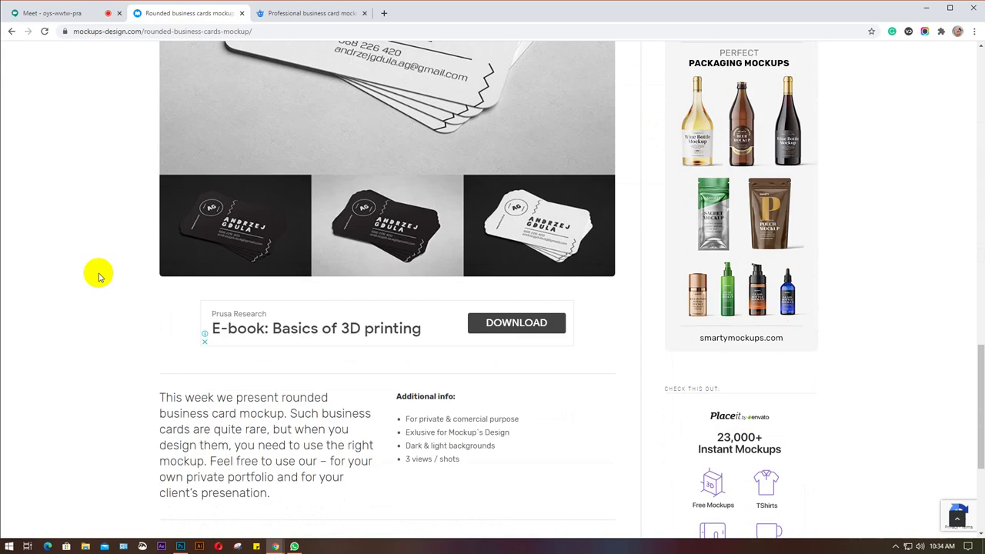
scroll(99, 277, down, 1)
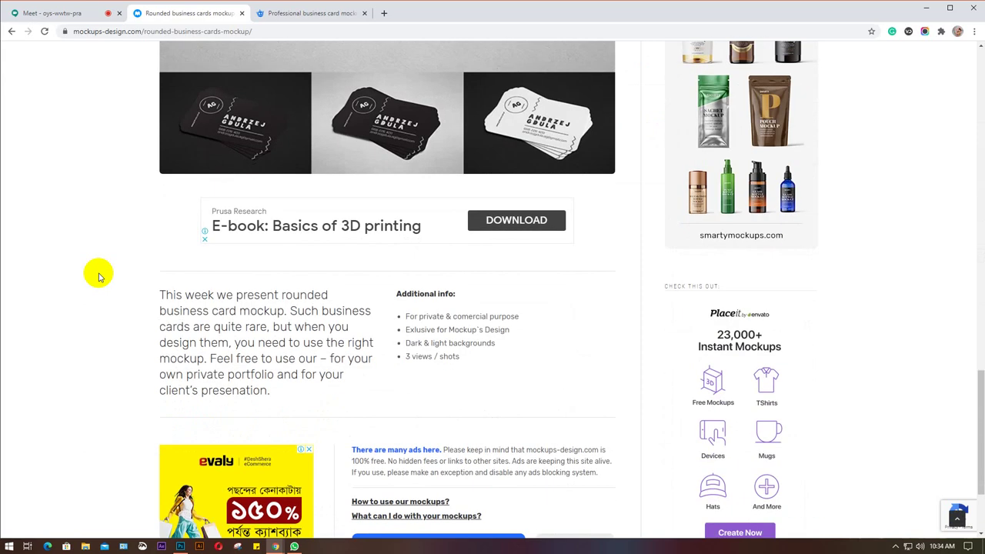
scroll(98, 277, down, 1)
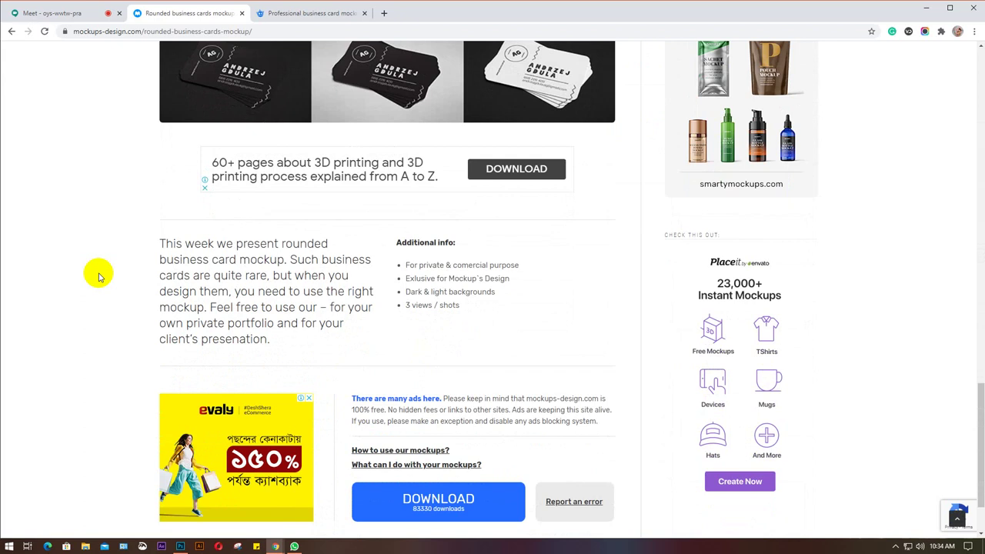
scroll(99, 277, down, 2)
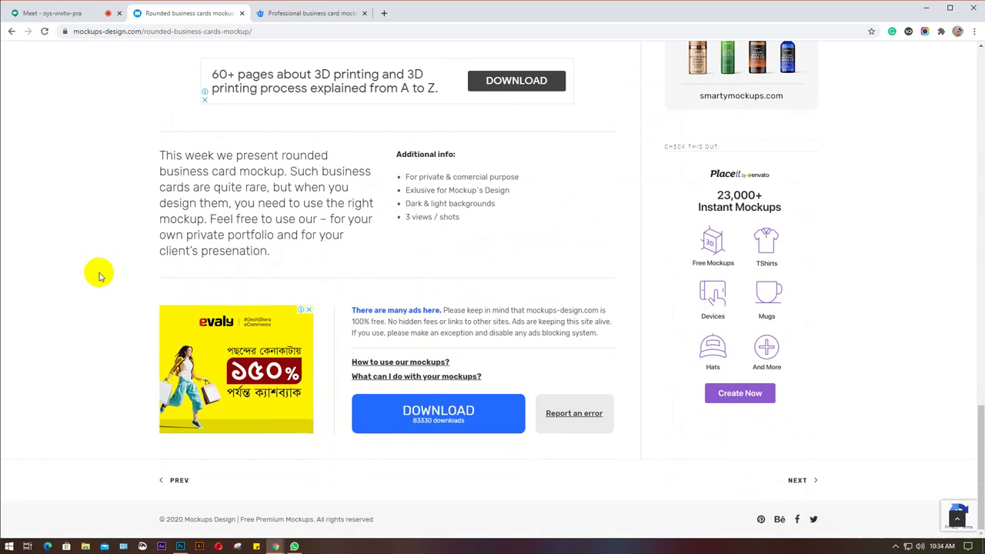
scroll(99, 278, up, 2)
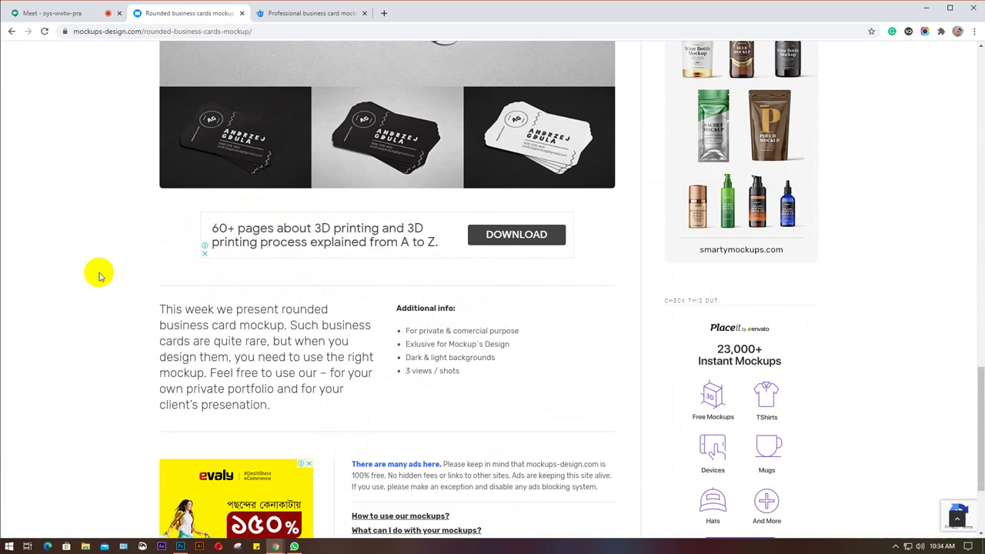
Return to the Freepik Professional business card mockup tab and scroll back to the top.
click(325, 14)
scroll(118, 271, down, 1)
scroll(119, 271, down, 1)
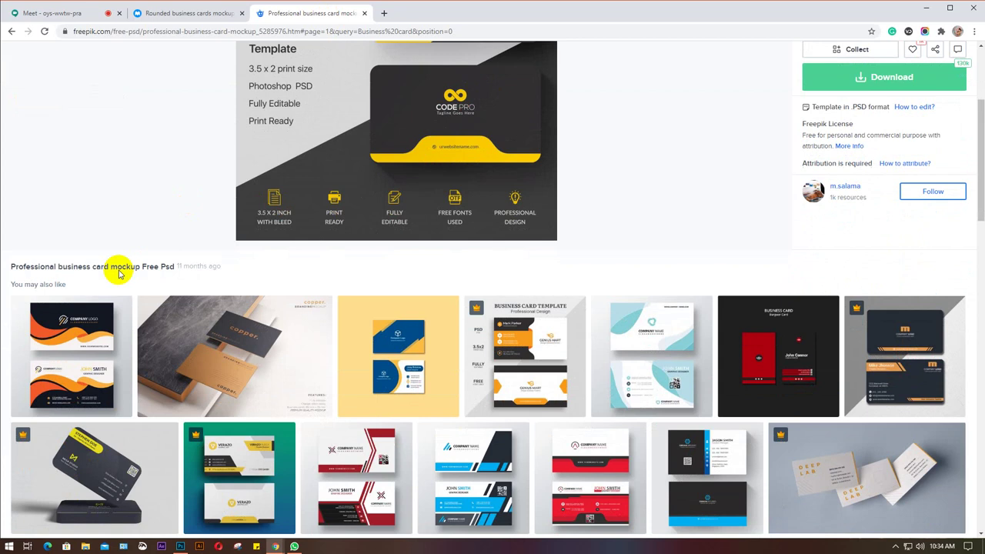
scroll(84, 229, up, 2)
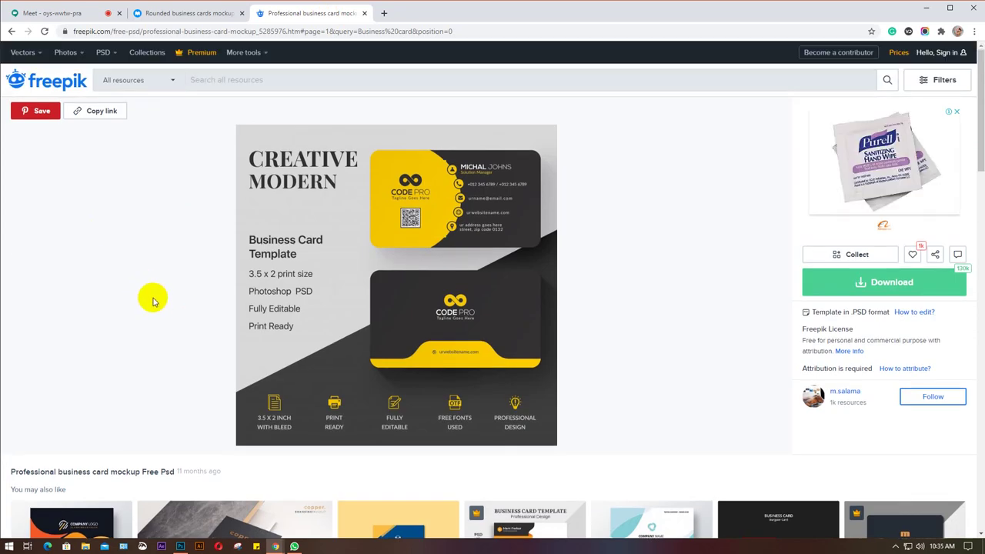
scroll(153, 300, down, 2)
scroll(153, 300, down, 3)
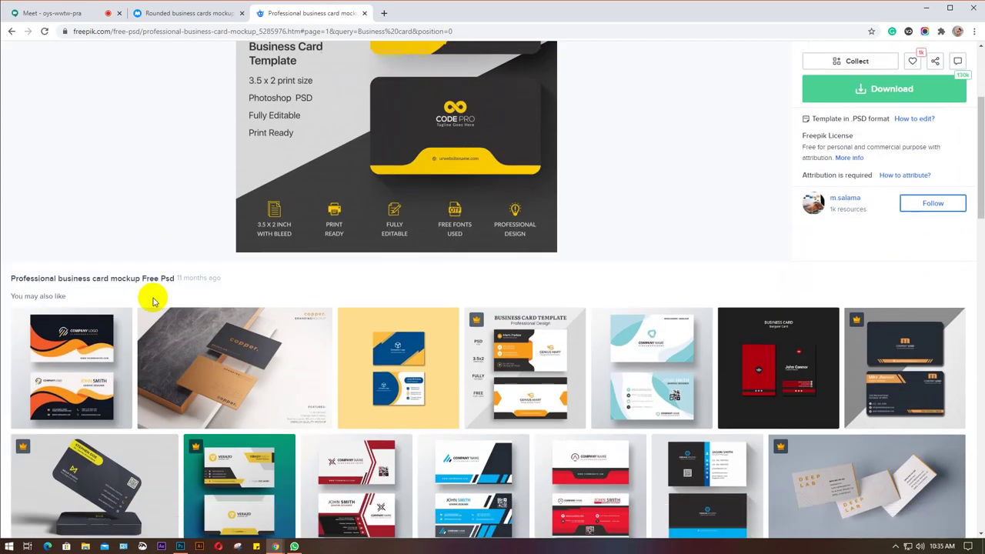
scroll(152, 302, up, 2)
scroll(152, 300, up, 3)
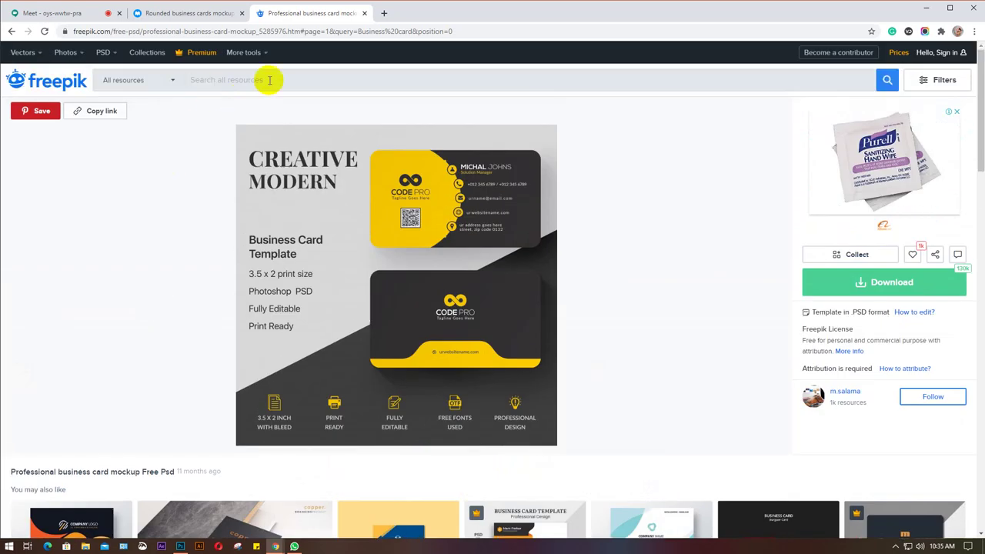
Search Freepik for 'round business card' via the suggestion and browse the 2,938 results.
click(270, 80)
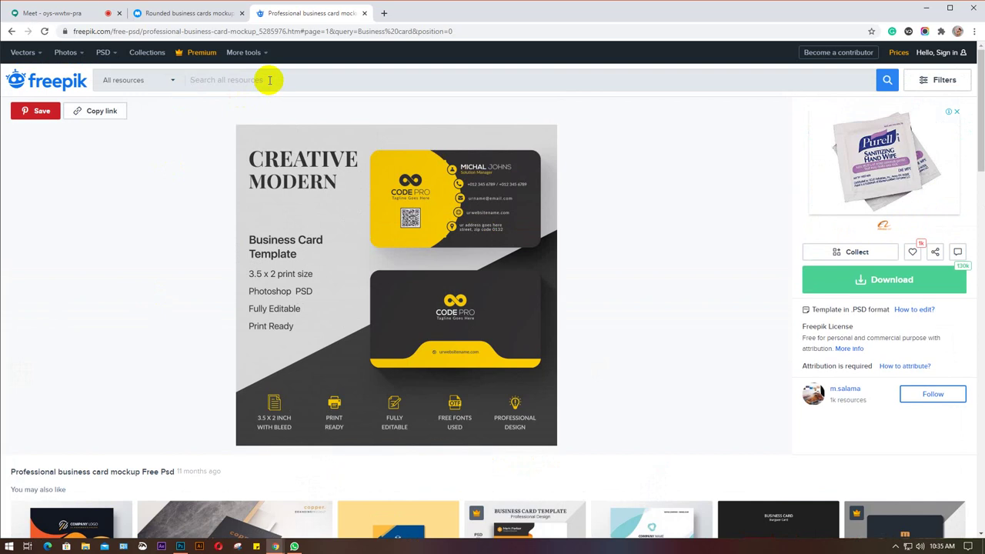
text(ro)
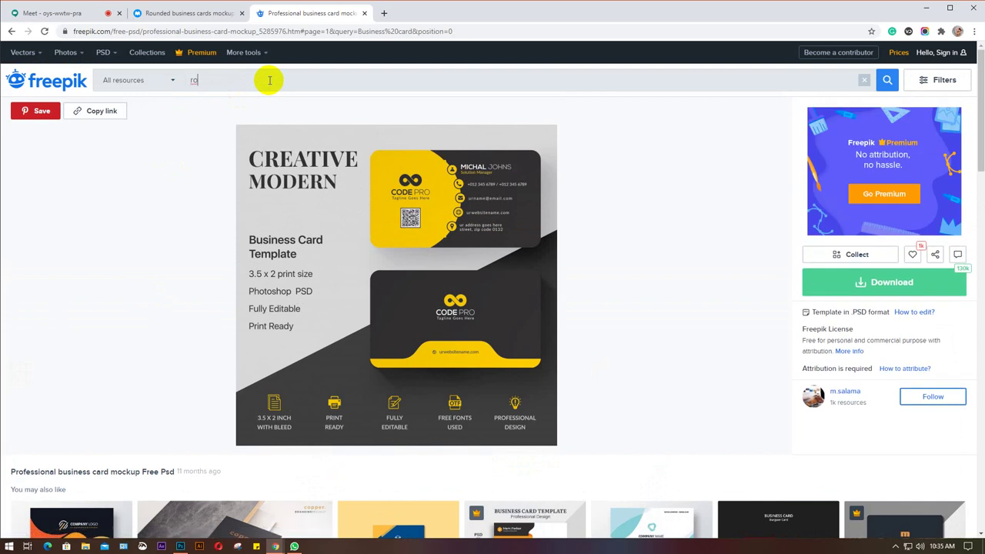
text(und business)
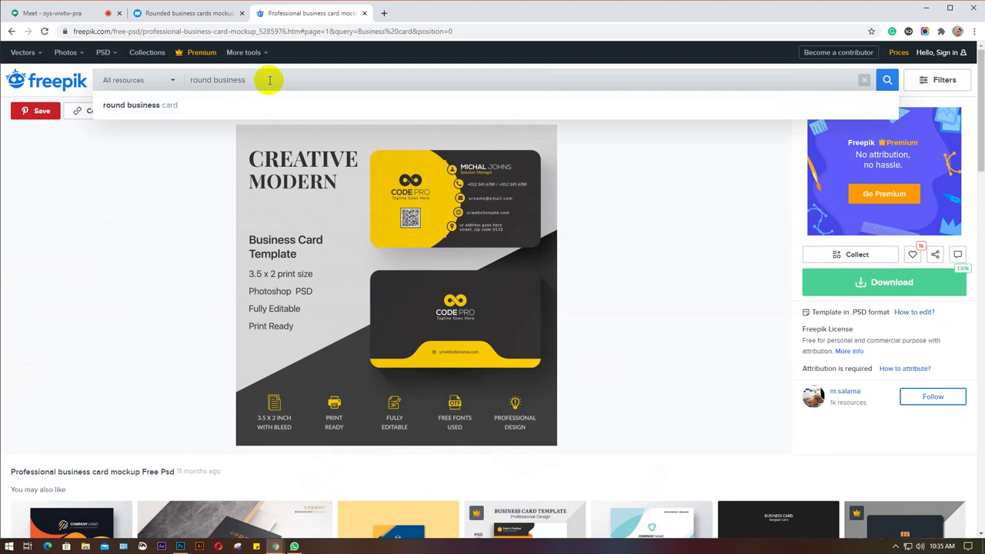
key(Down)
key(Return)
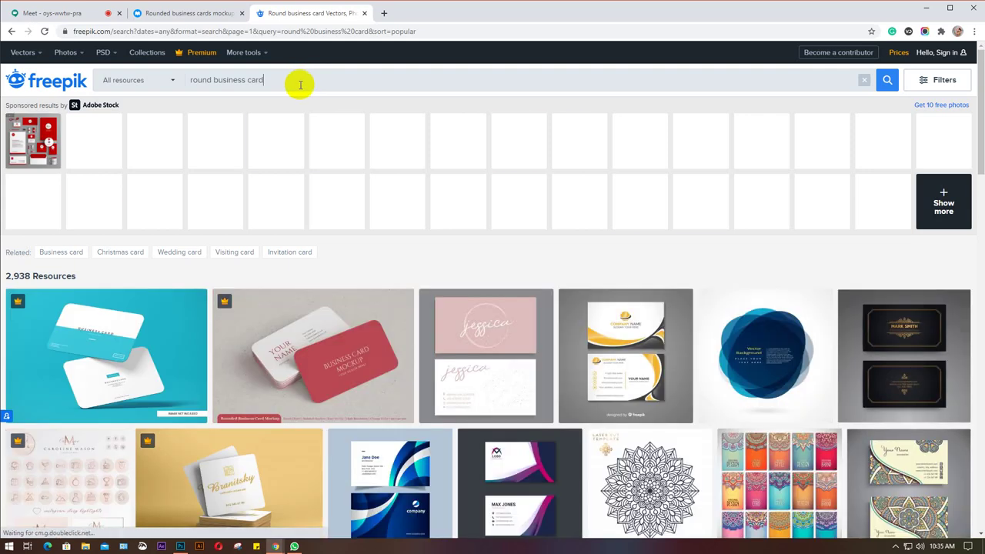
scroll(320, 247, down, 6)
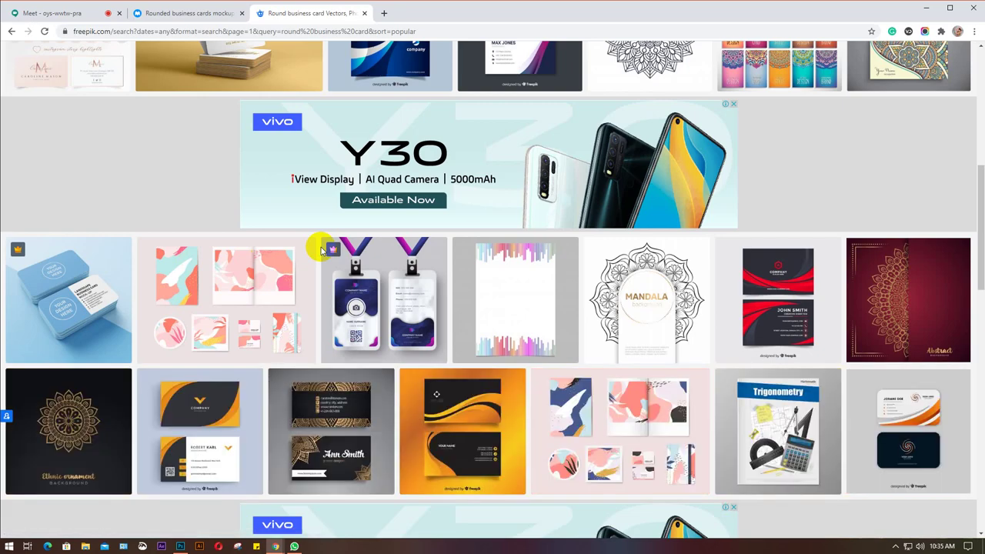
scroll(322, 251, down, 2)
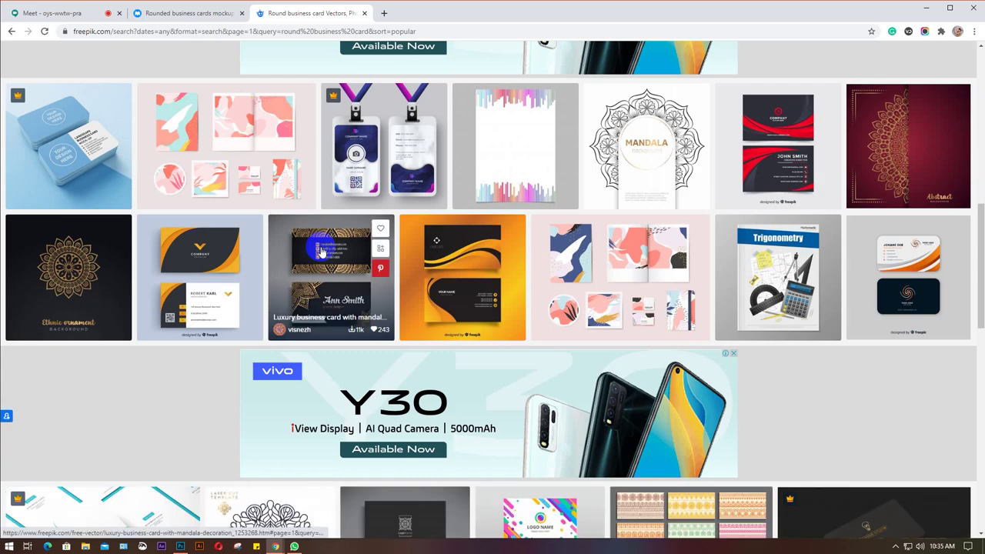
scroll(321, 250, up, 3)
scroll(322, 251, down, 5)
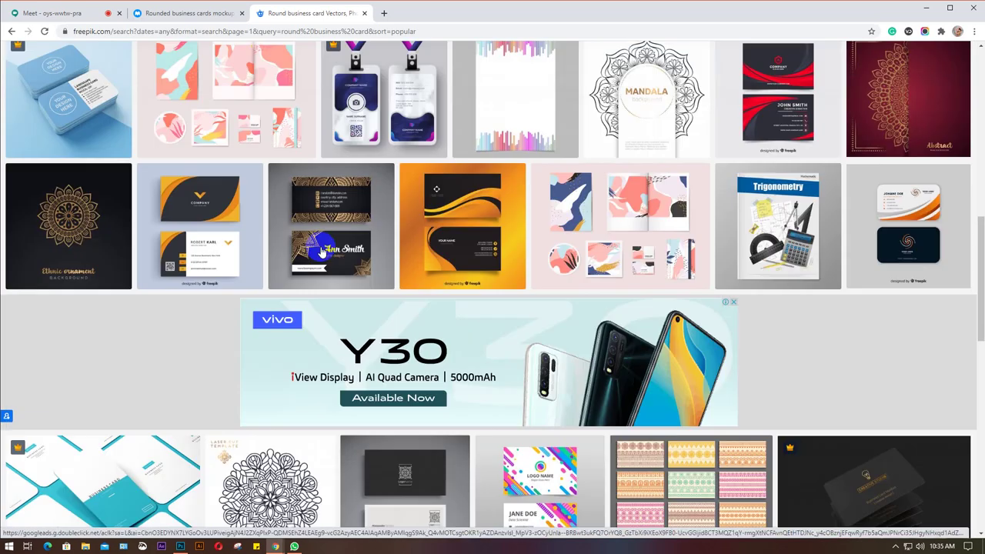
scroll(322, 250, up, 5)
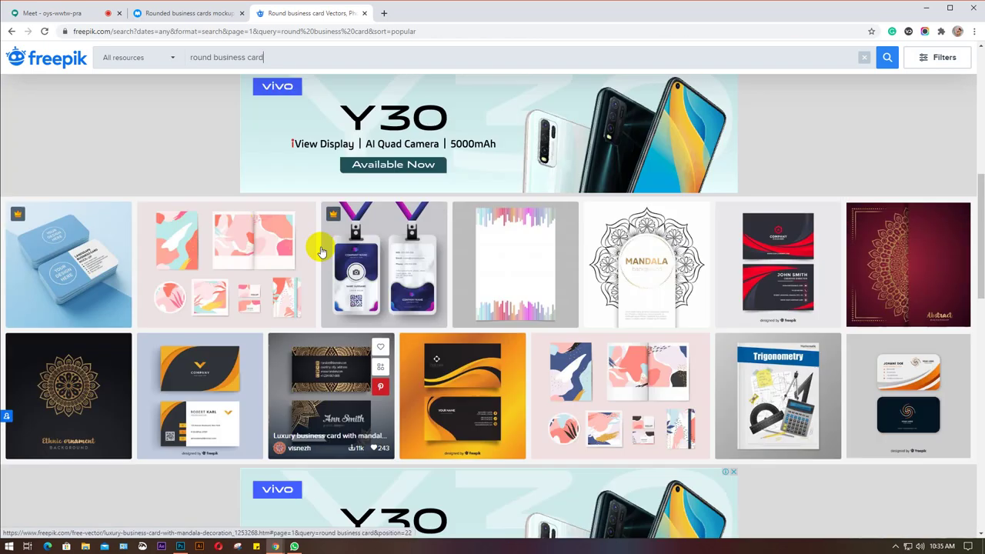
scroll(322, 250, up, 5)
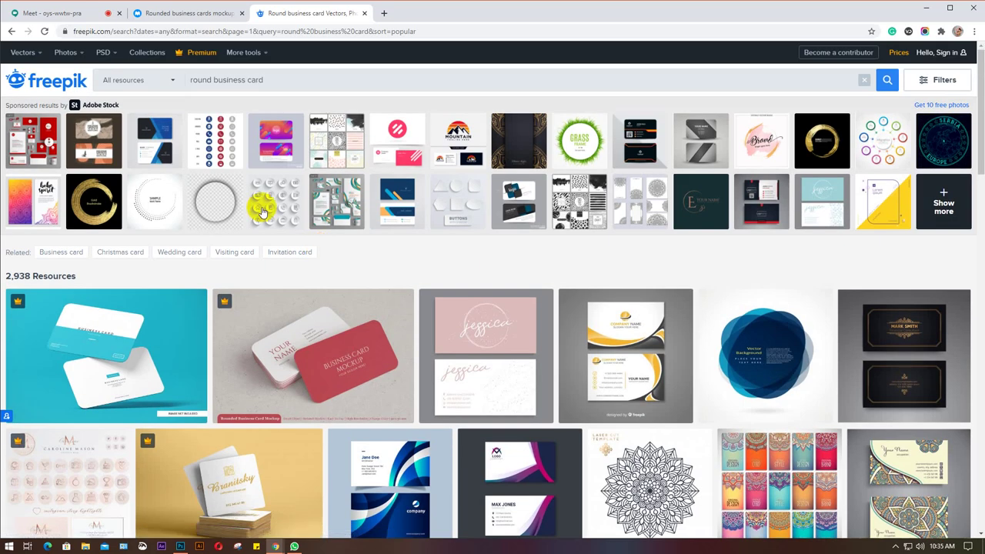
Extend the query to 'round business card mockup' and browse the 272 results.
click(290, 83)
text(mockup)
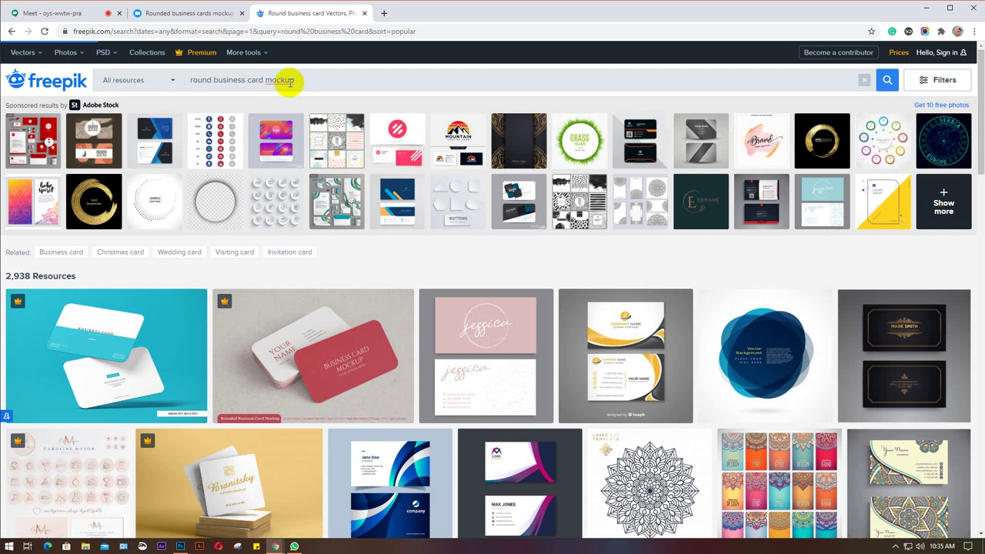
key(Return)
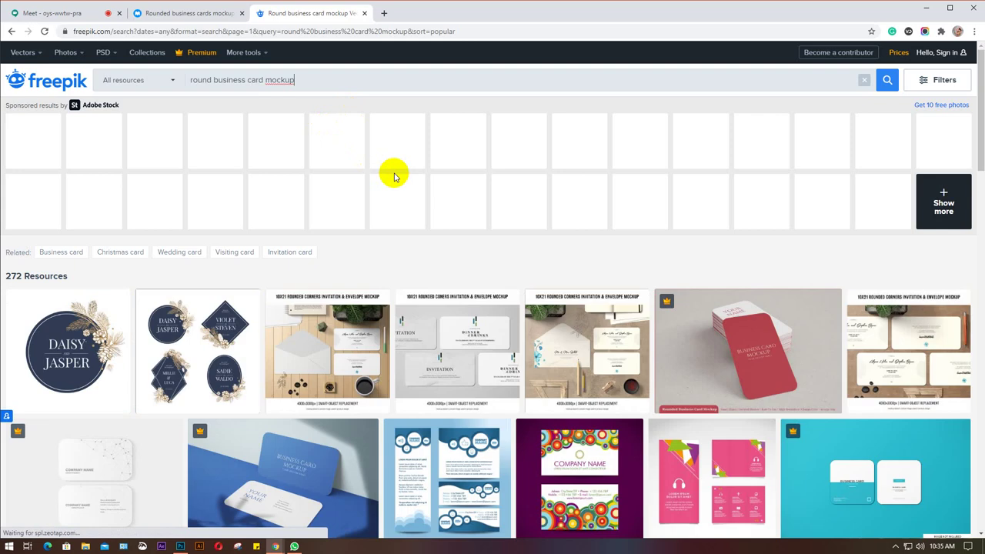
scroll(387, 214, down, 1)
scroll(387, 218, down, 1)
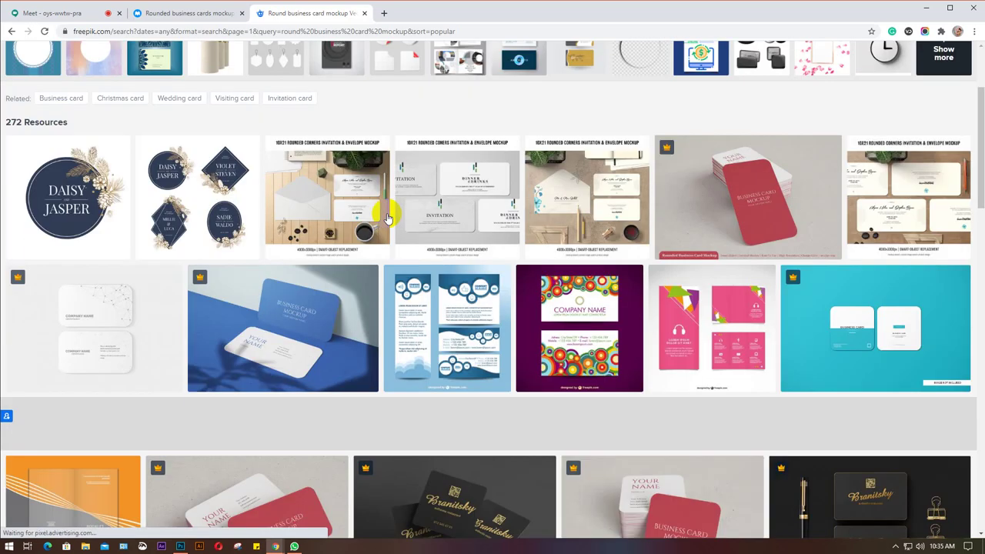
scroll(387, 218, down, 1)
scroll(384, 213, down, 1)
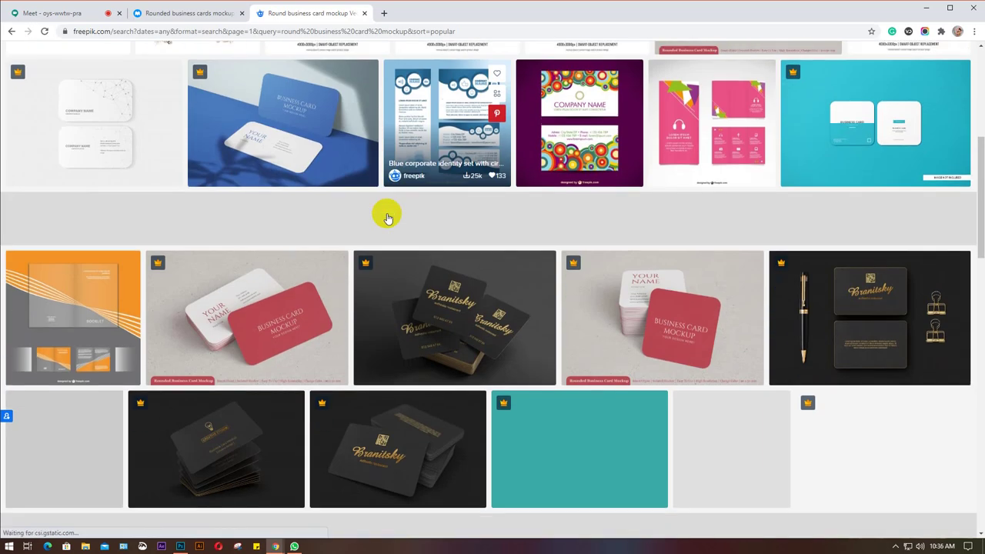
scroll(385, 213, up, 5)
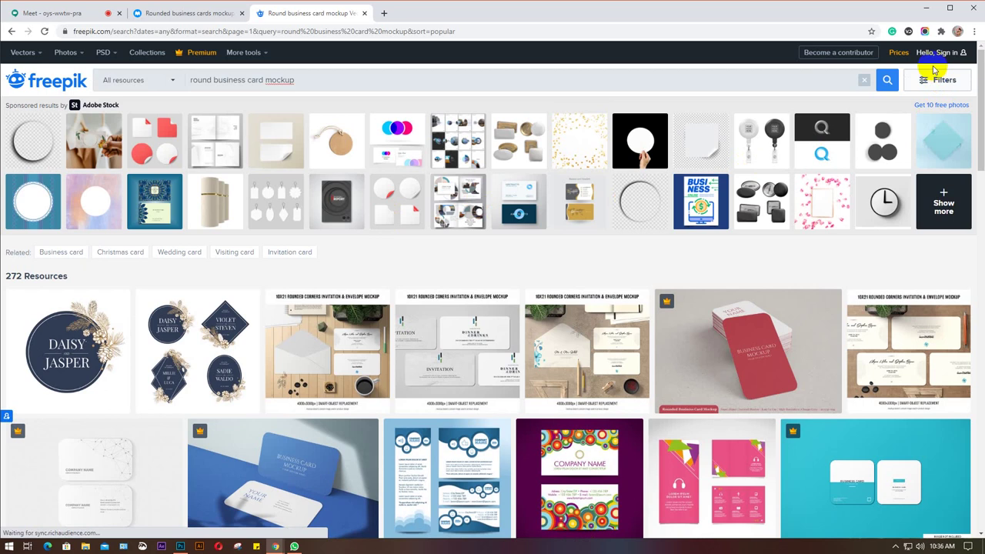
Filter to Free resources and search 'rounded business card mockup', leaving 15 PSD results.
click(936, 81)
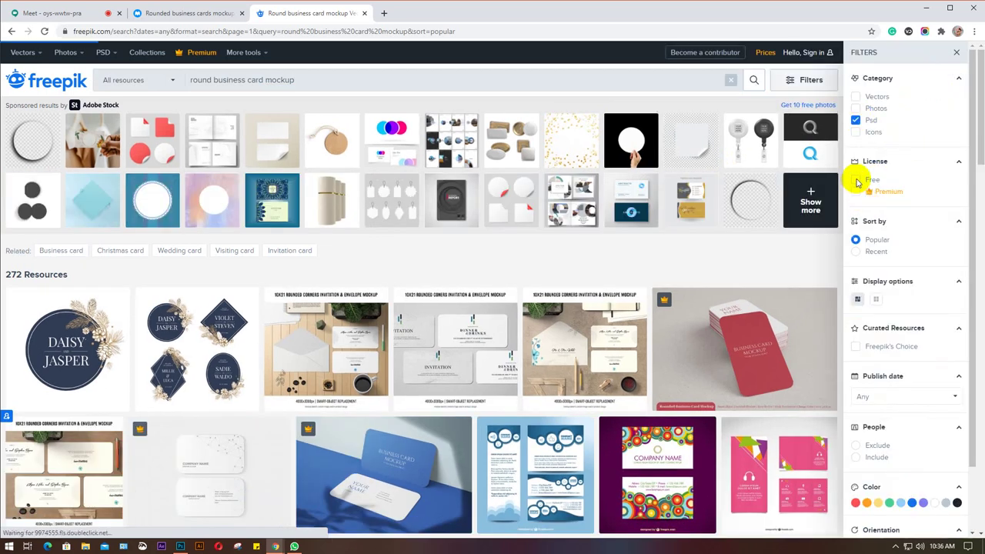
click(856, 180)
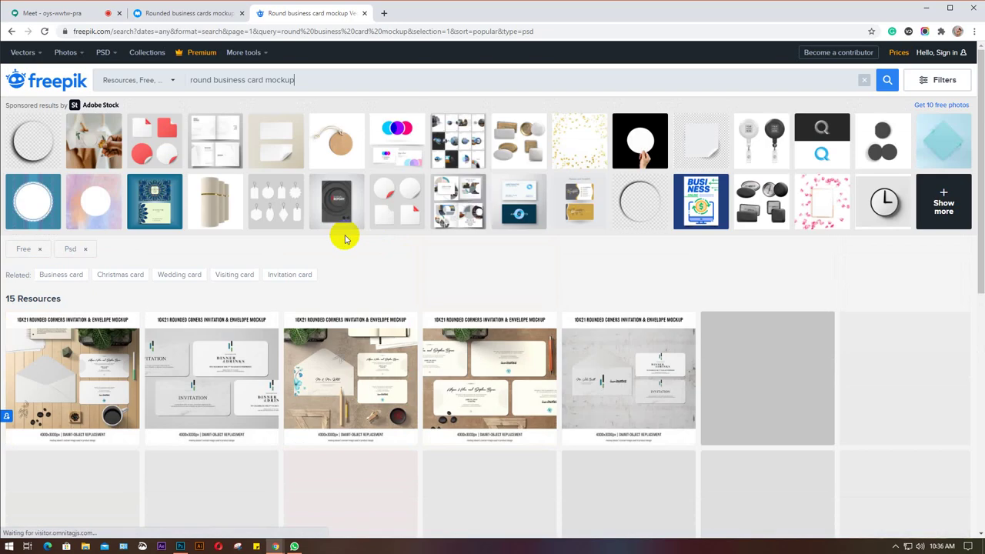
scroll(344, 239, down, 2)
scroll(344, 239, up, 2)
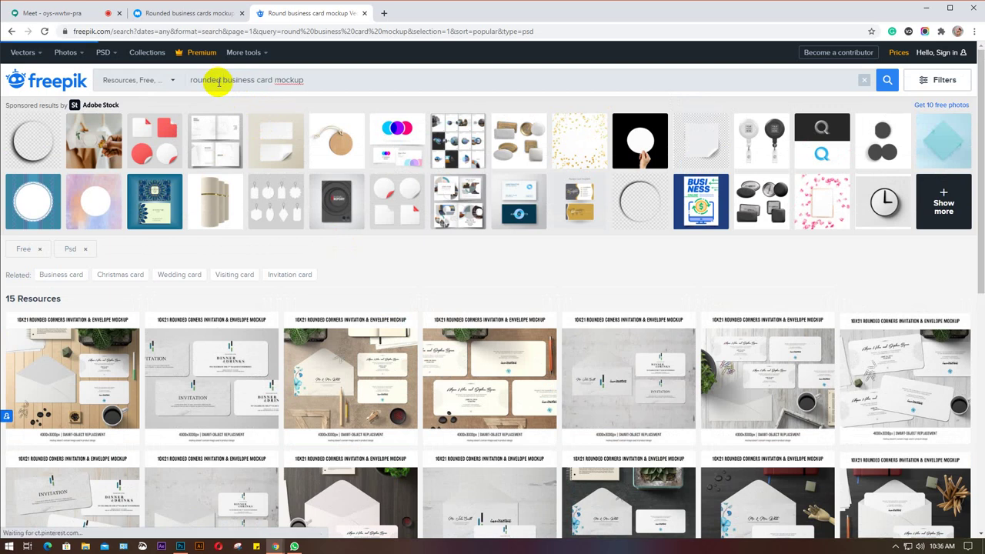
key(Return)
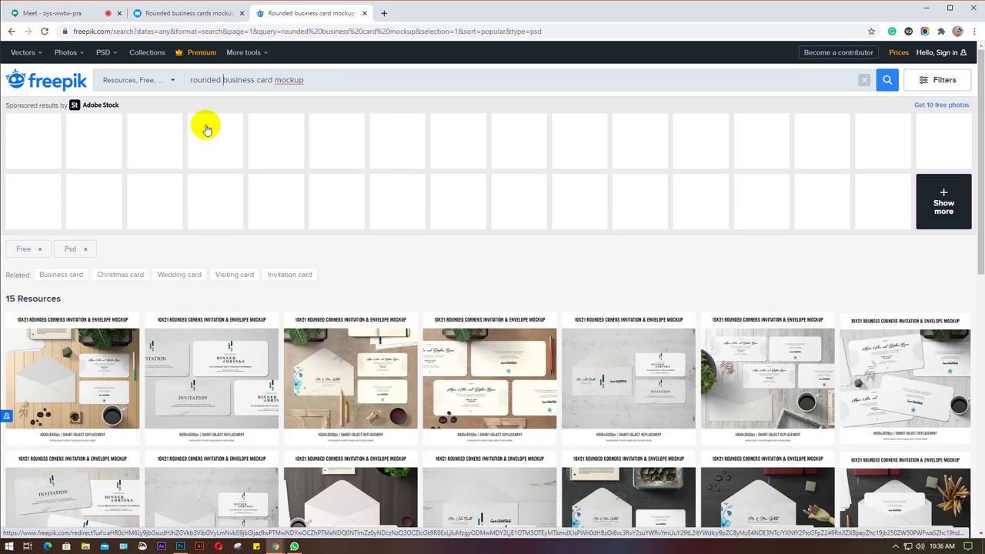
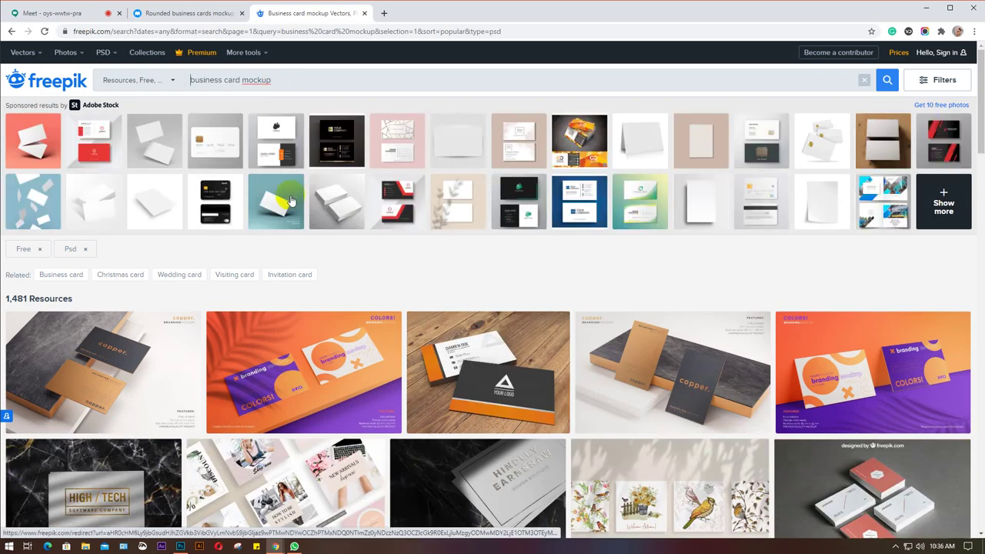
Scroll through page 1 of the free PSD 'business card mockup' results to reach page 2.
scroll(291, 202, down, 2)
scroll(169, 198, down, 5)
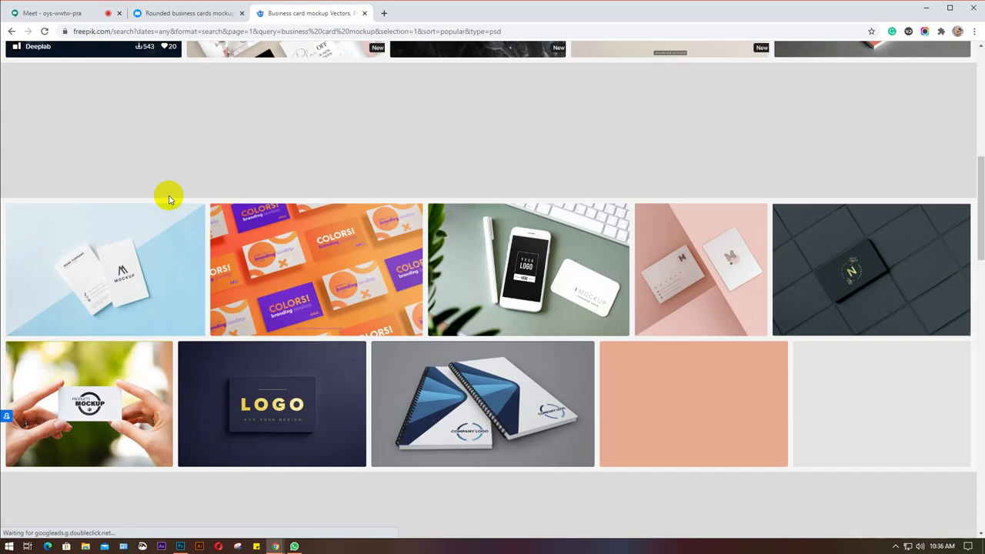
scroll(183, 175, down, 4)
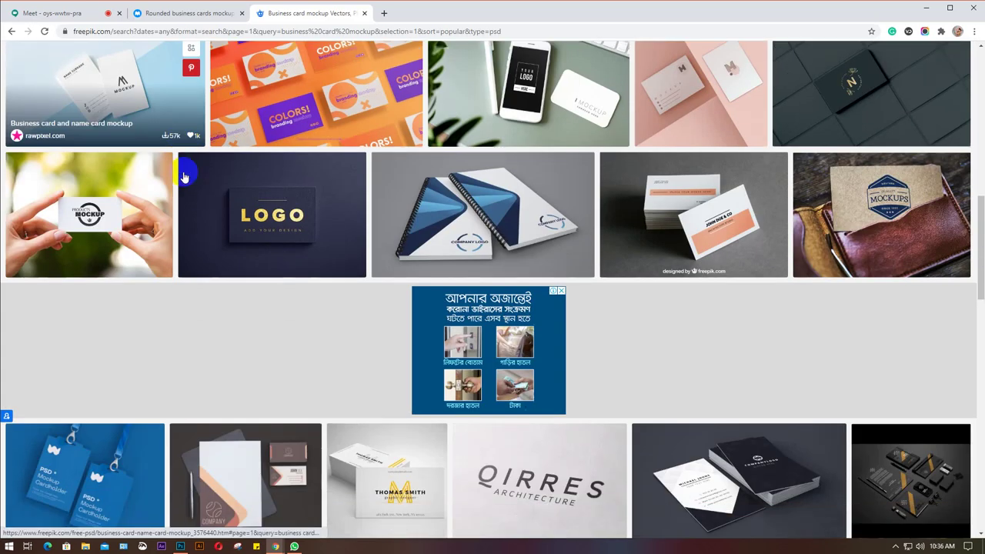
scroll(184, 176, down, 2)
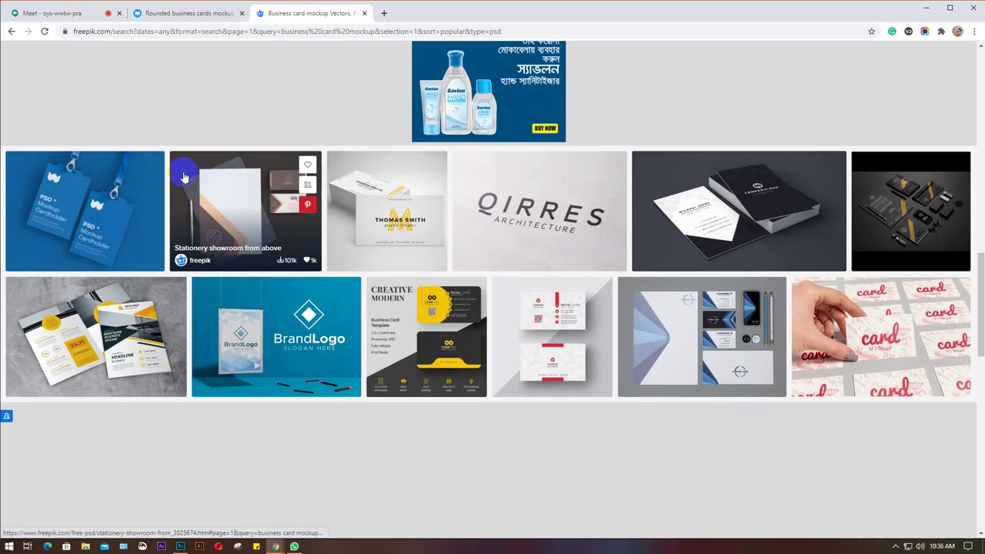
scroll(183, 175, down, 4)
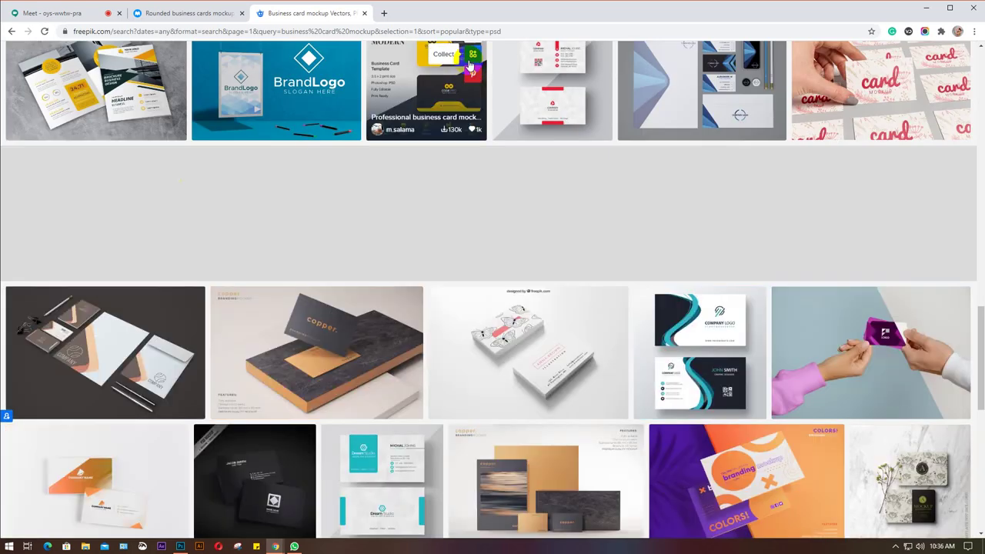
scroll(266, 207, down, 1)
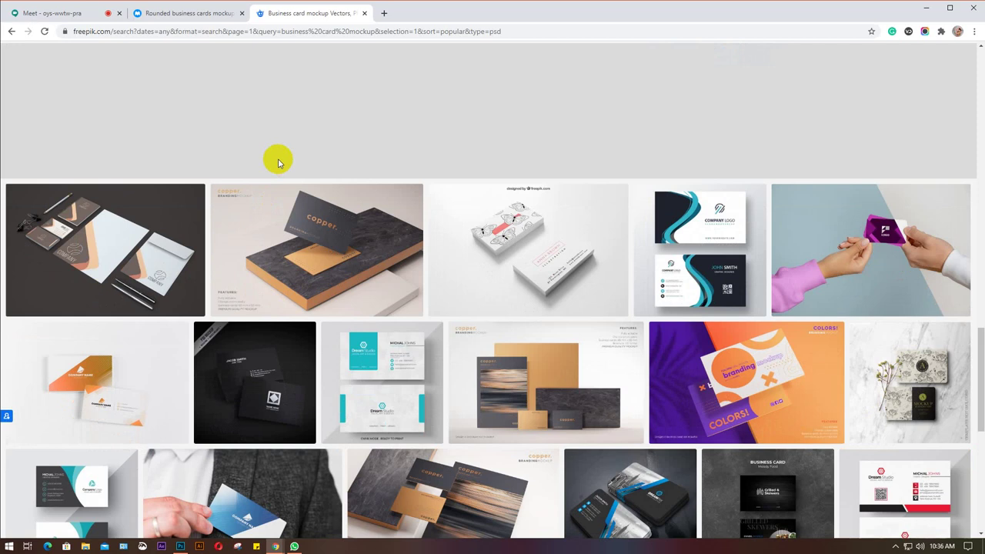
scroll(279, 162, down, 1)
scroll(279, 163, down, 1)
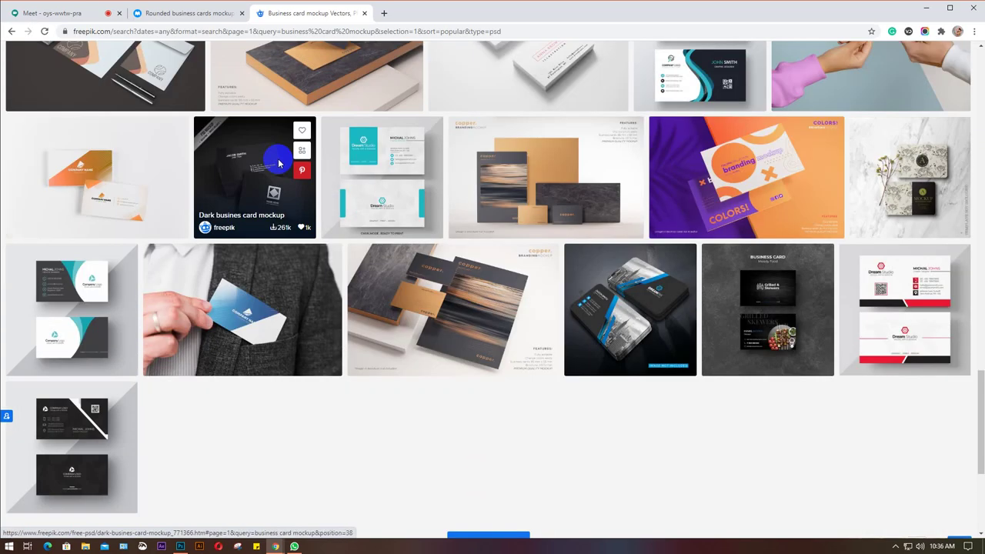
scroll(280, 162, down, 1)
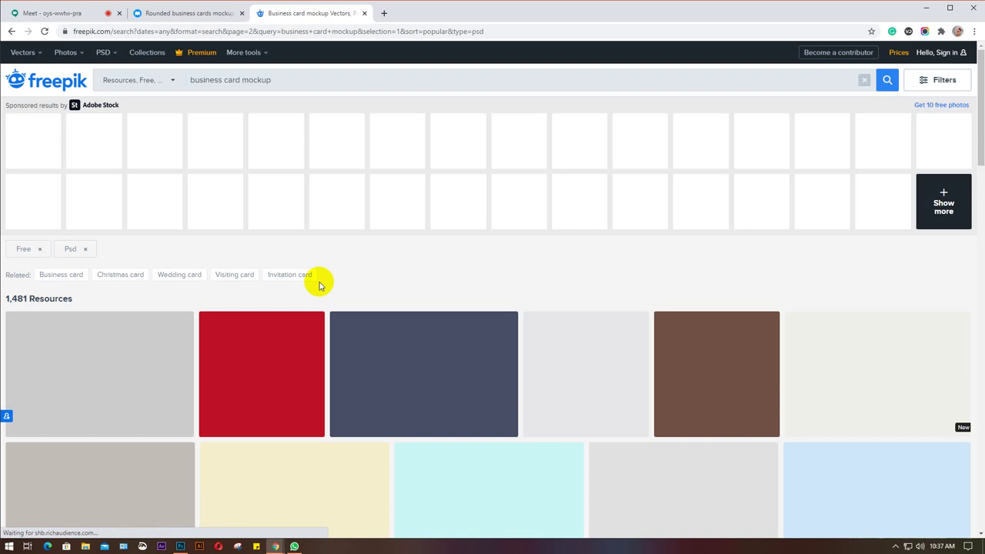
Open the red-and-white 'Mockup of business card' result in a new browser tab.
scroll(341, 249, down, 4)
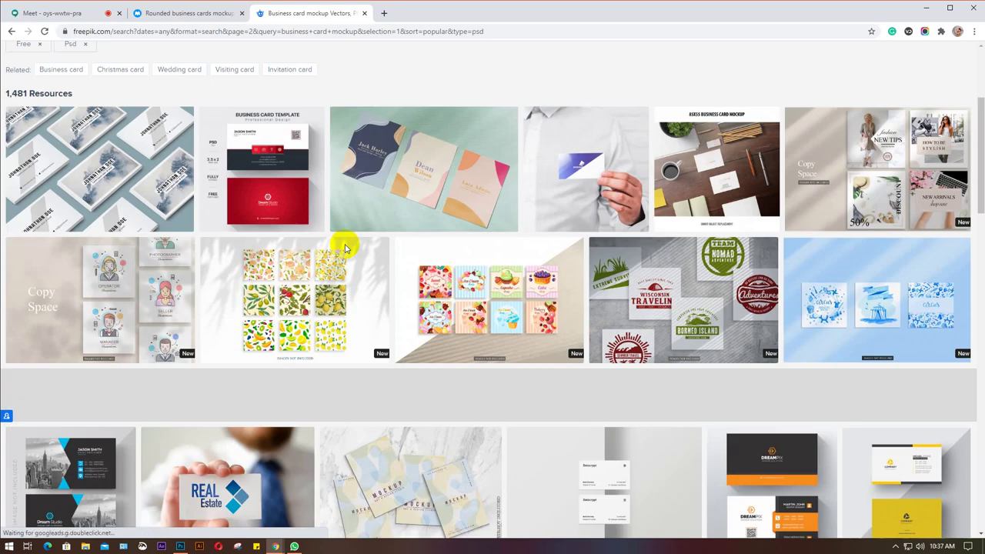
scroll(345, 249, down, 3)
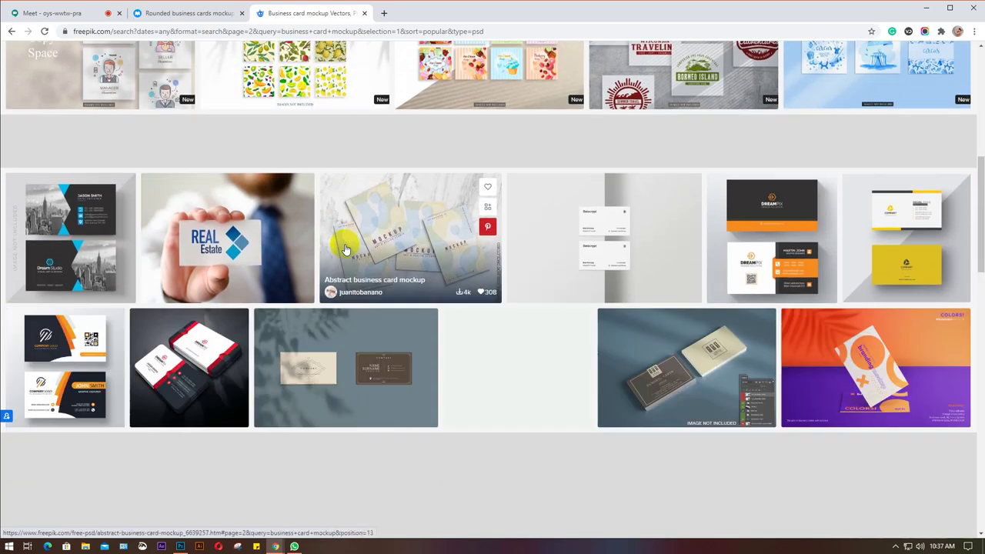
scroll(345, 249, down, 1)
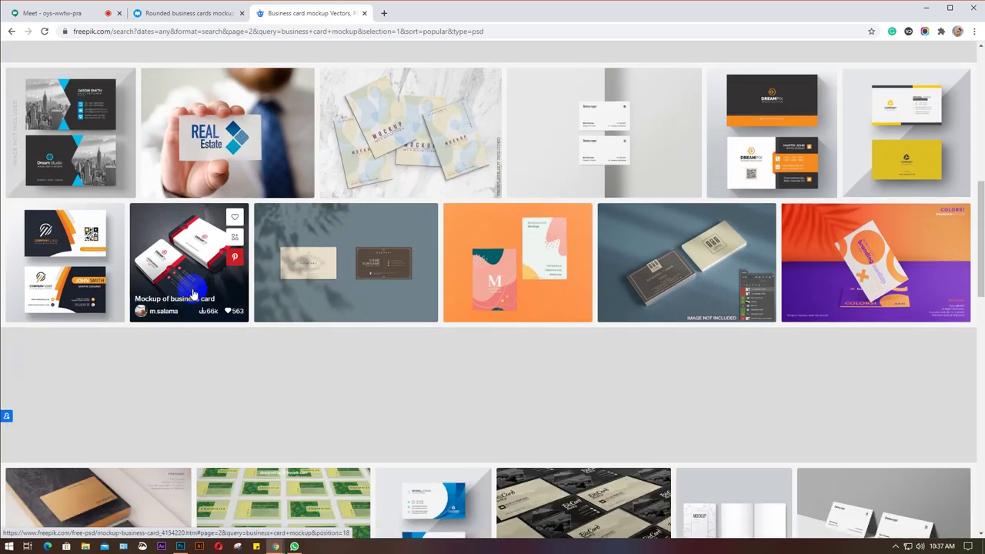
right_click(177, 262)
click(193, 266)
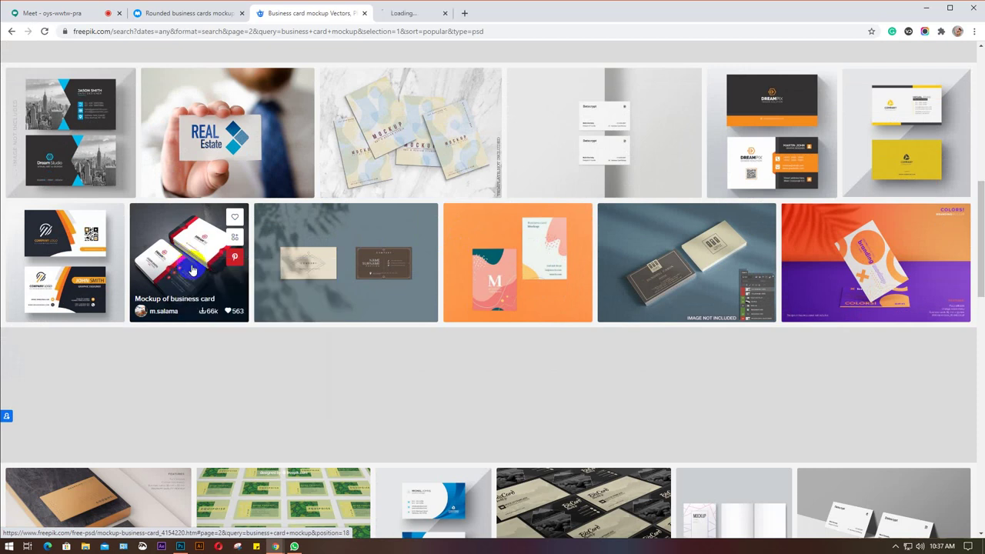
Check the search filters, then scroll through the rest of page 2 toward page 3.
scroll(908, 131, up, 2)
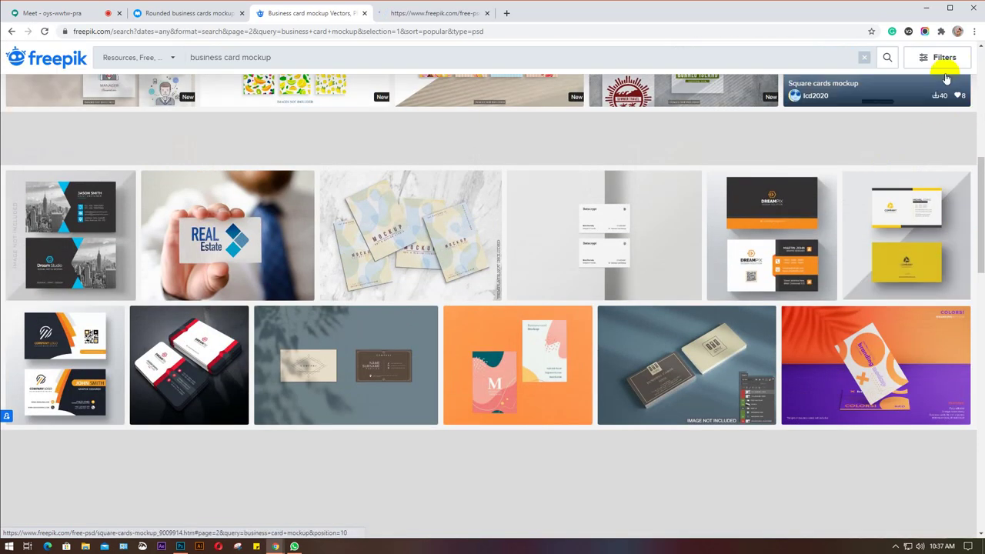
click(942, 58)
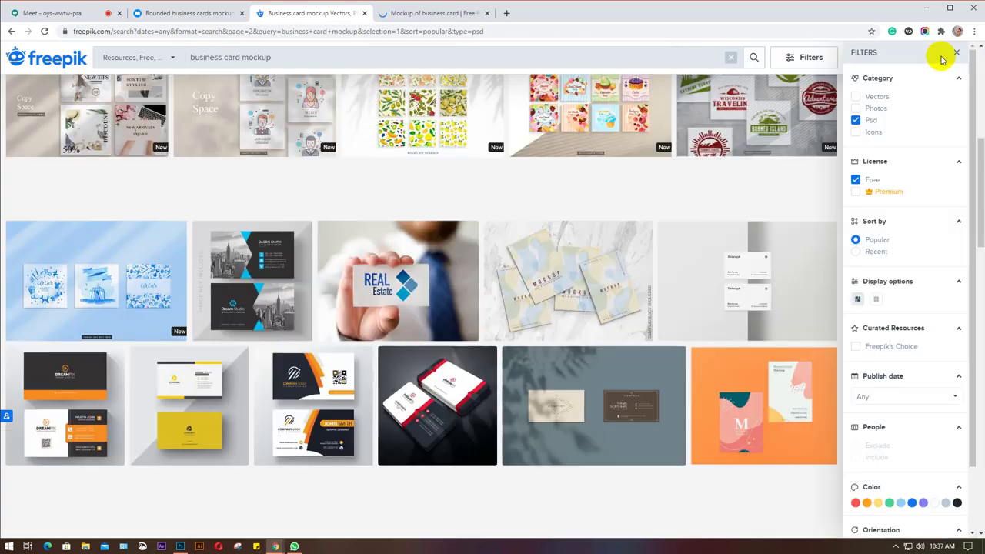
scroll(458, 202, down, 2)
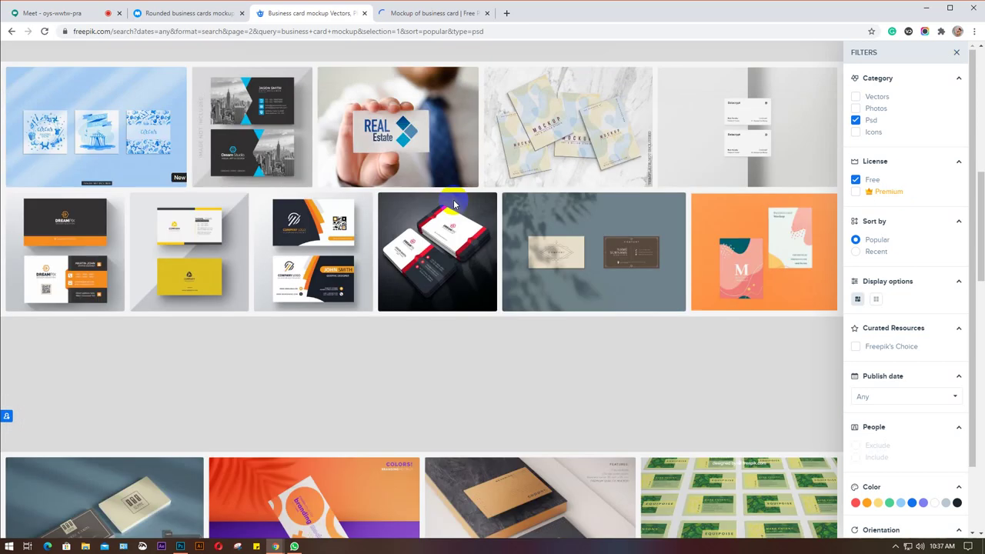
click(957, 53)
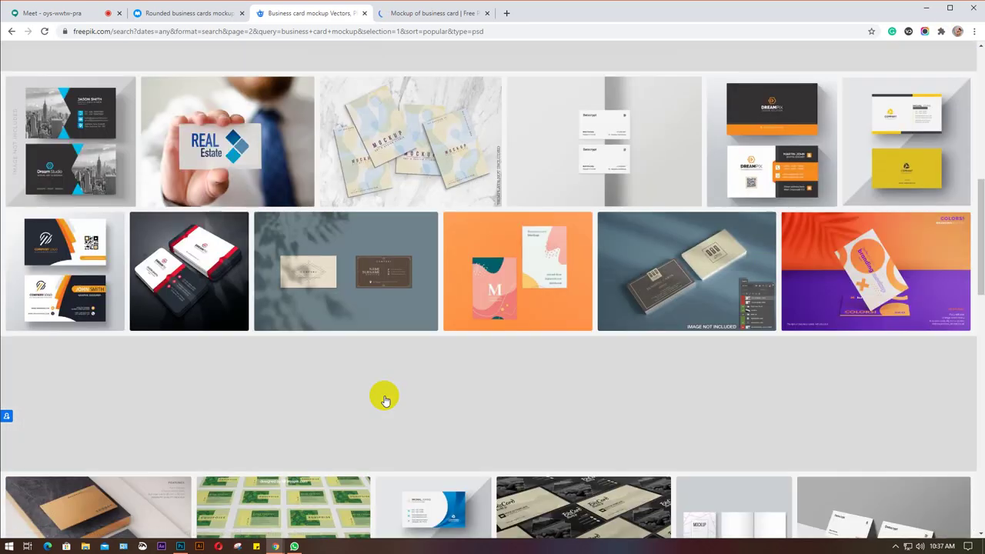
scroll(384, 398, down, 2)
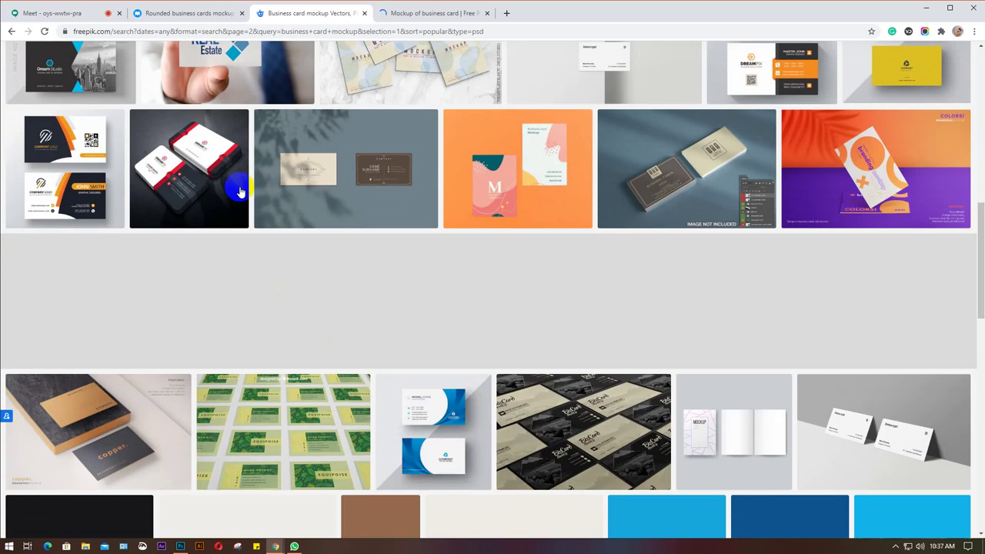
scroll(292, 231, down, 2)
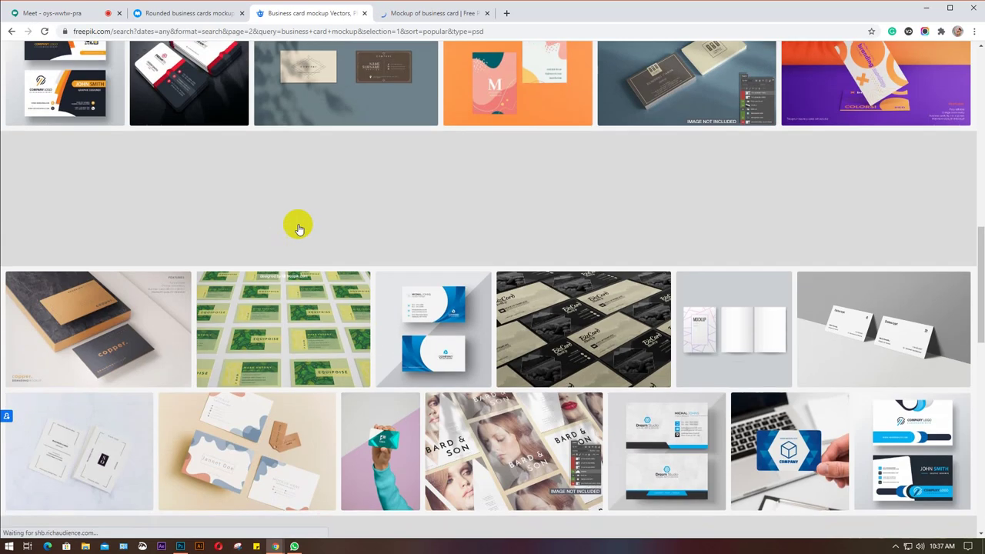
scroll(343, 198, down, 2)
scroll(230, 293, down, 2)
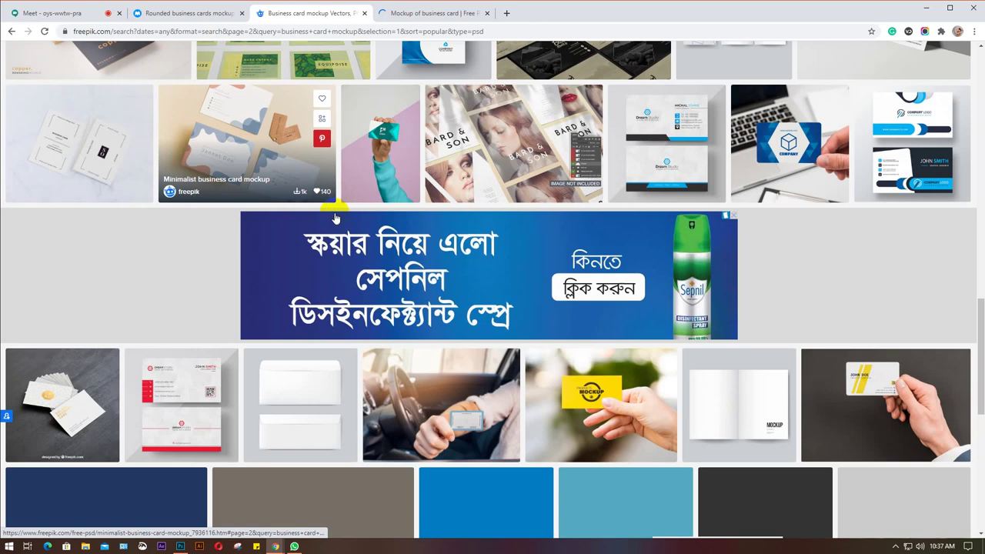
scroll(121, 277, down, 2)
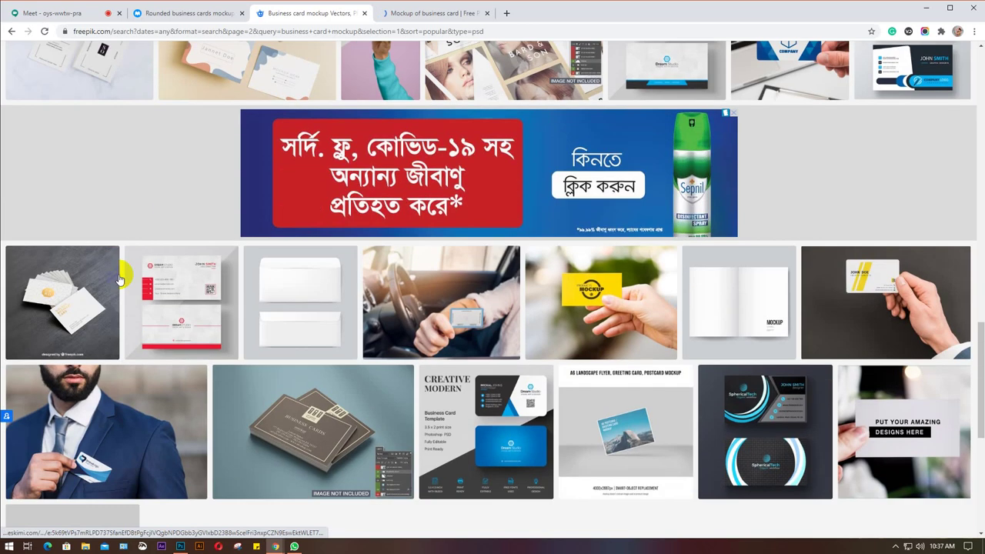
scroll(154, 331, down, 2)
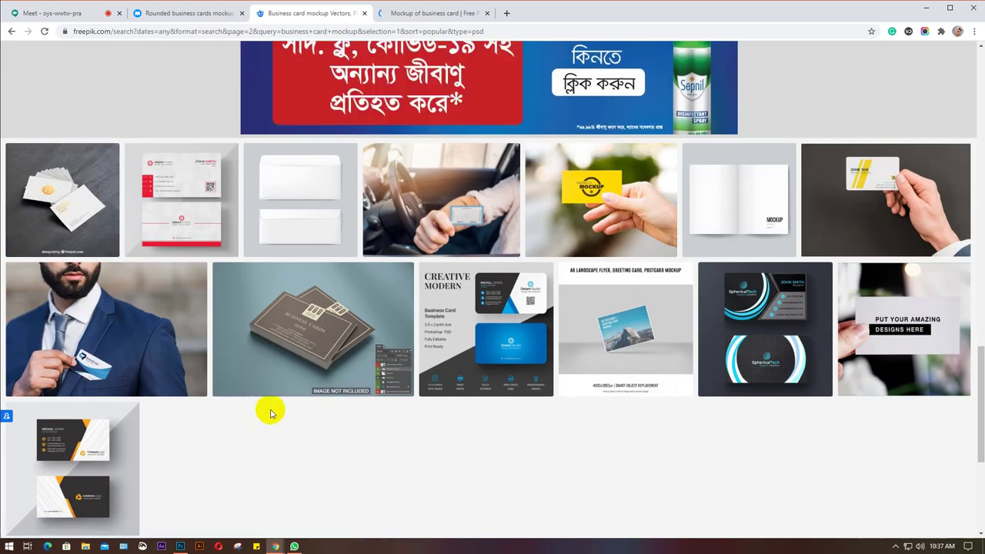
scroll(270, 410, down, 2)
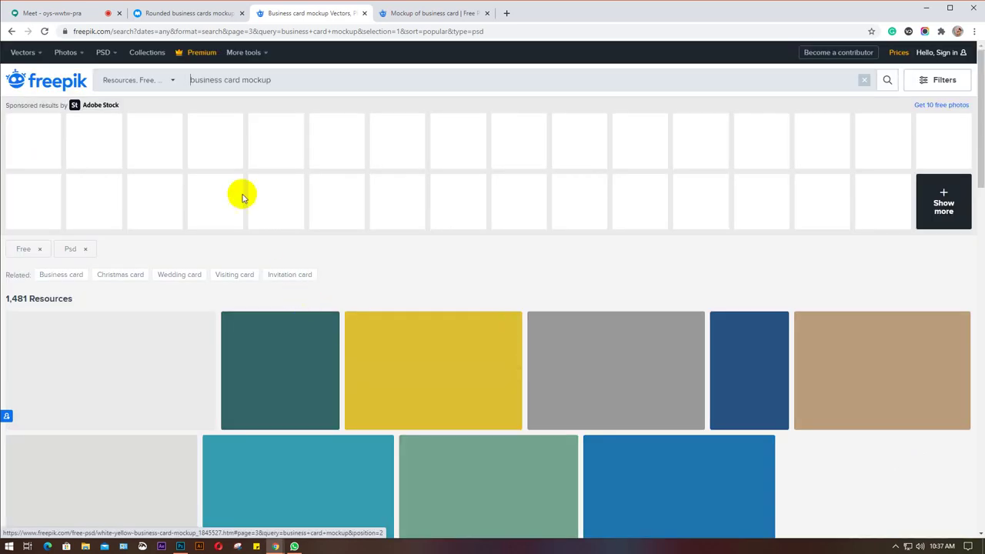
Browse page 3 of the business card mockup results and move on to page 4.
scroll(242, 199, down, 2)
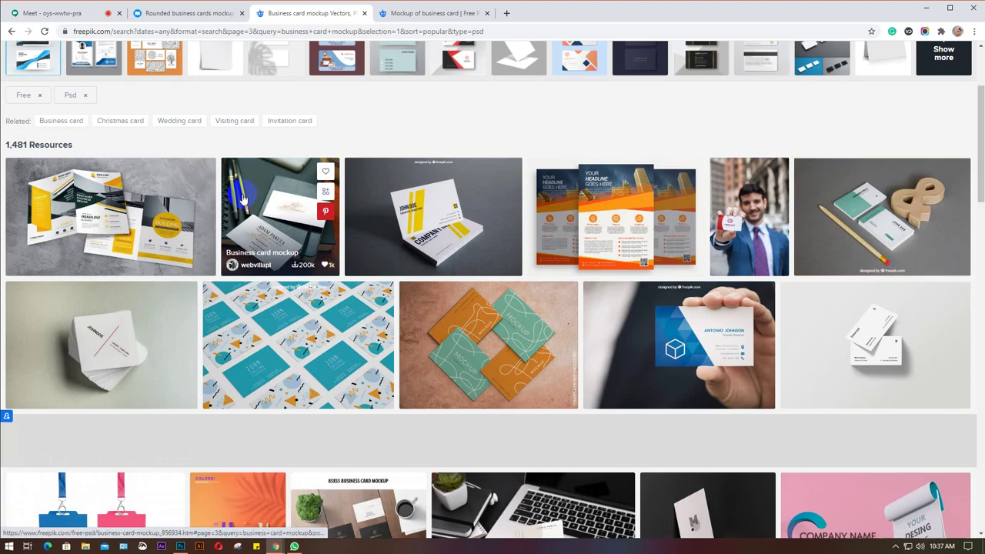
scroll(242, 198, down, 3)
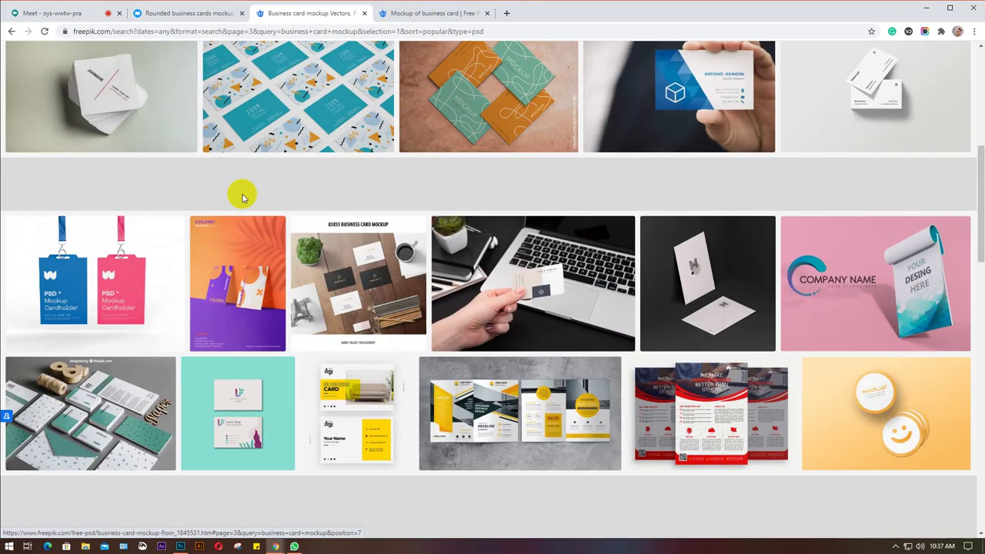
scroll(242, 198, down, 4)
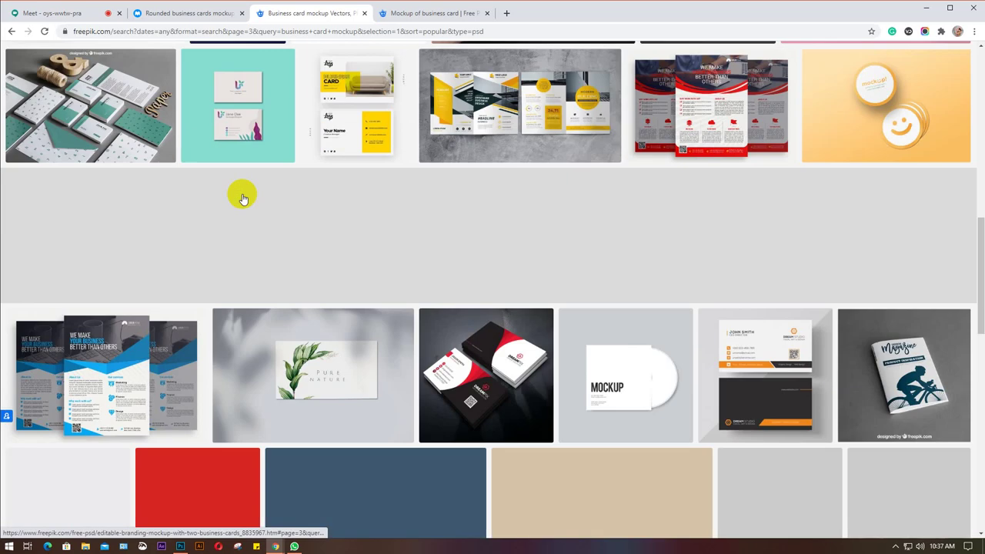
scroll(241, 195, down, 1)
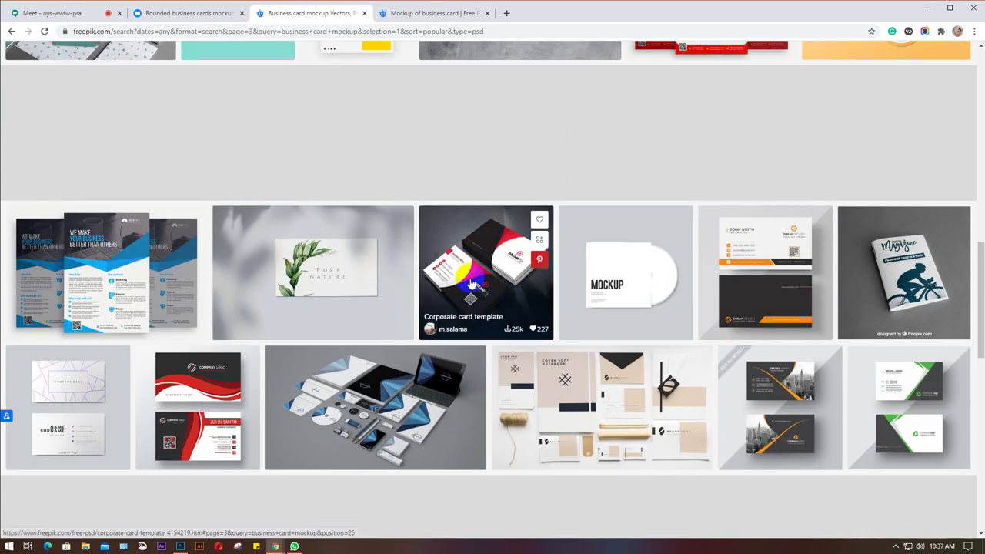
scroll(471, 283, down, 1)
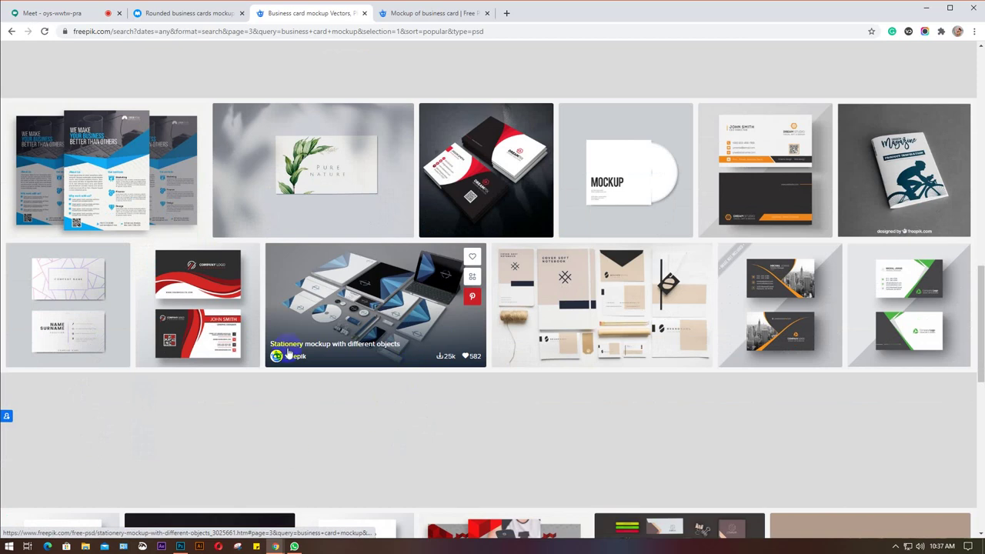
scroll(502, 332, down, 1)
scroll(396, 335, down, 1)
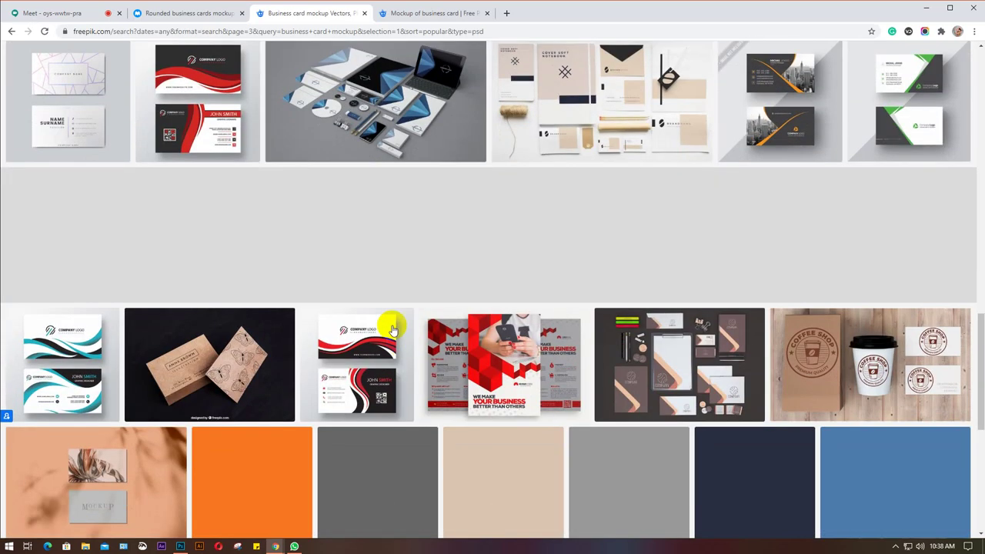
scroll(451, 274, down, 2)
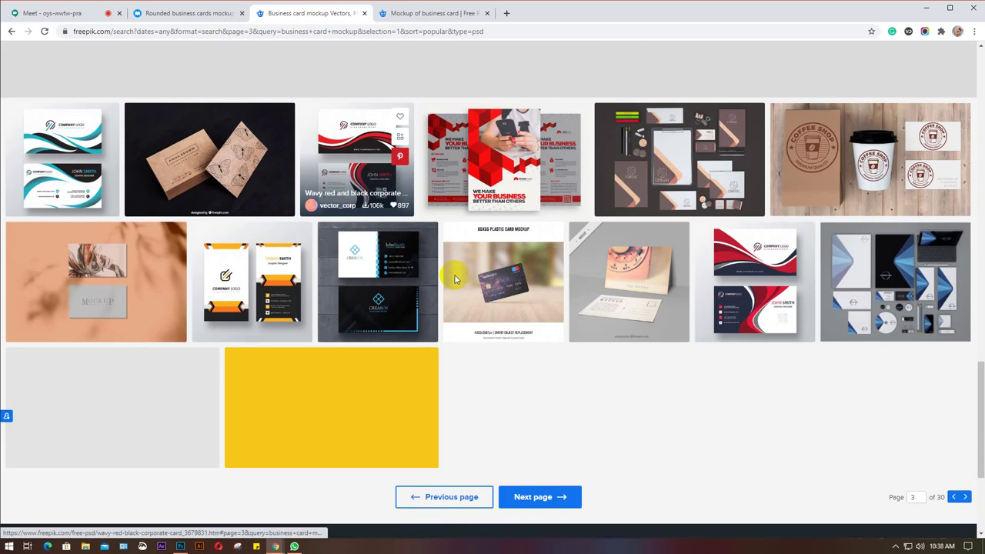
click(551, 499)
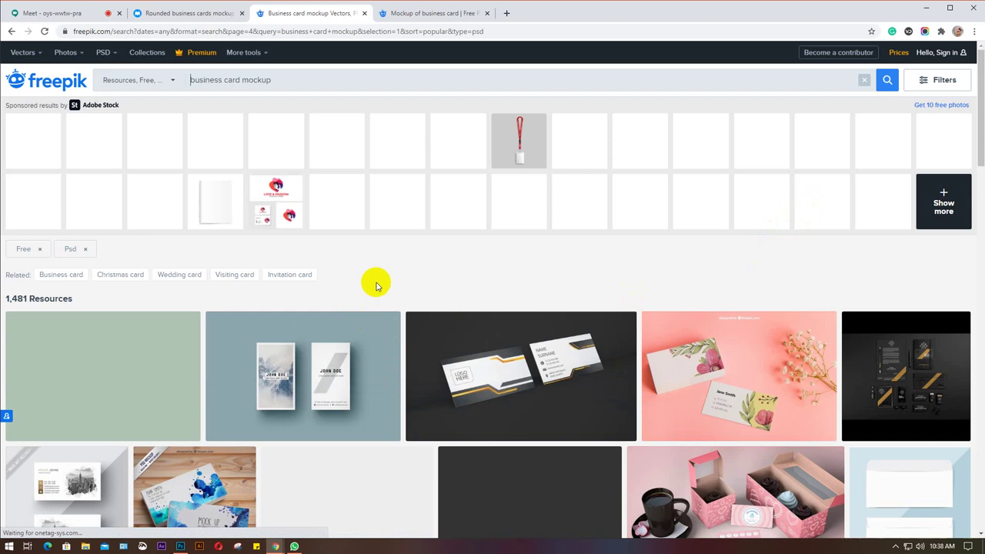
Scroll through the business card mockup results from page 4 onward.
scroll(378, 277, down, 2)
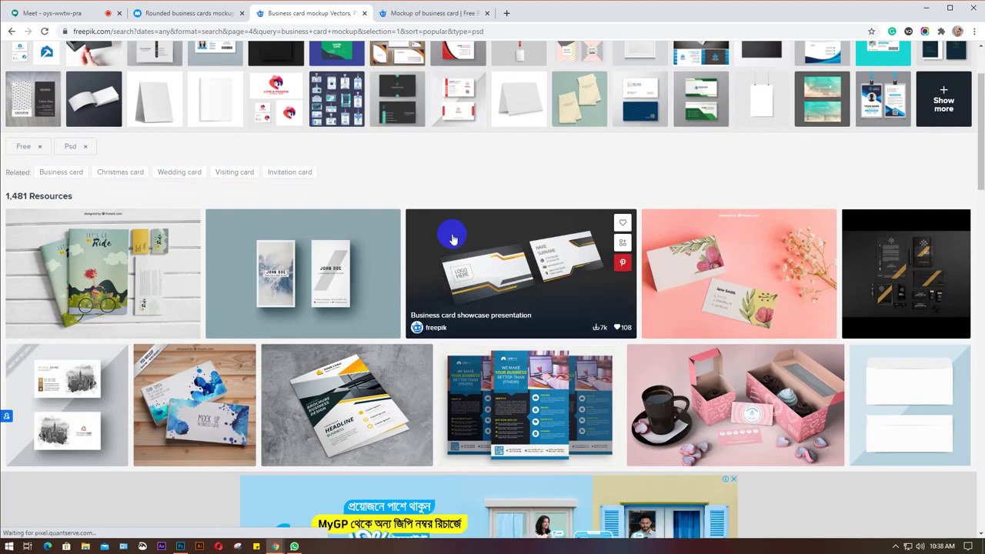
scroll(452, 240, down, 3)
scroll(453, 239, down, 2)
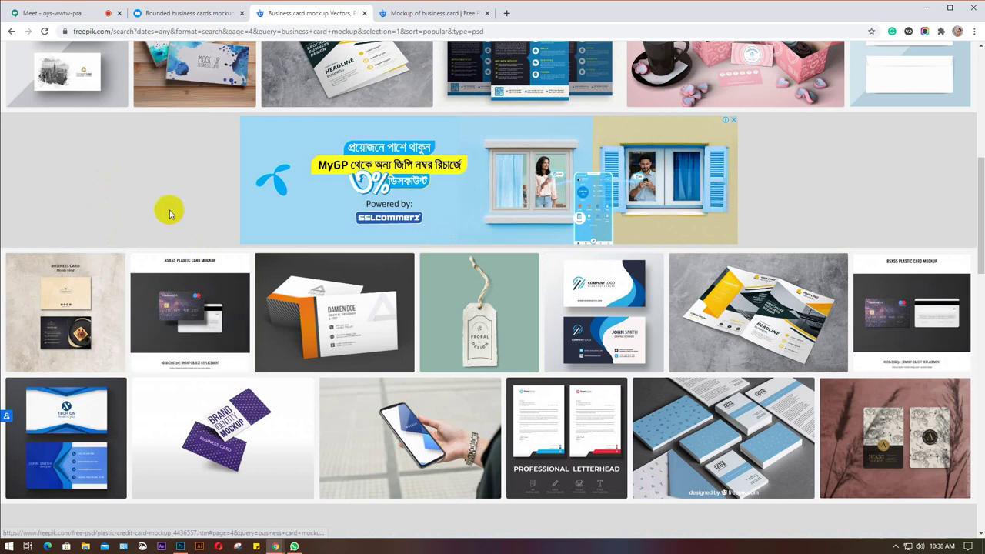
scroll(168, 206, down, 3)
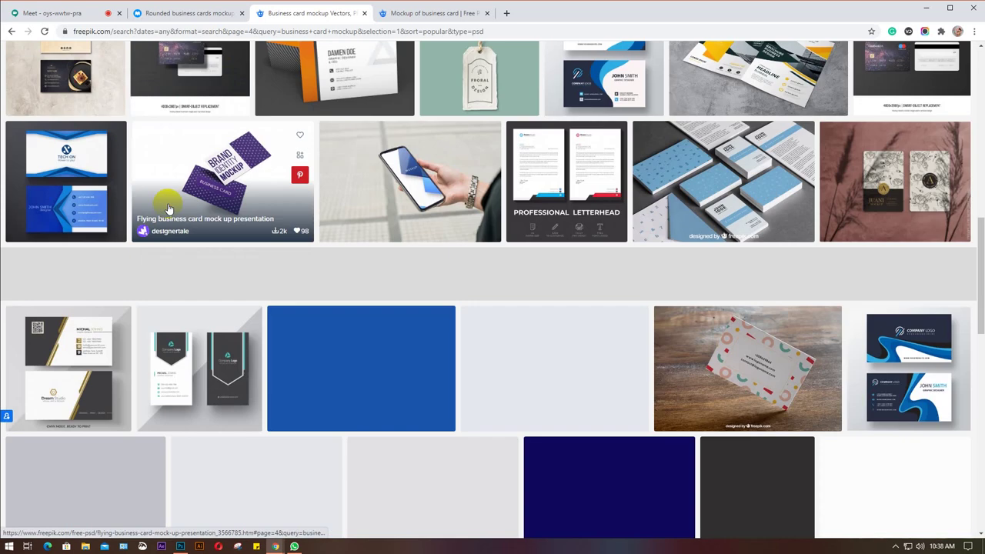
scroll(168, 208, down, 1)
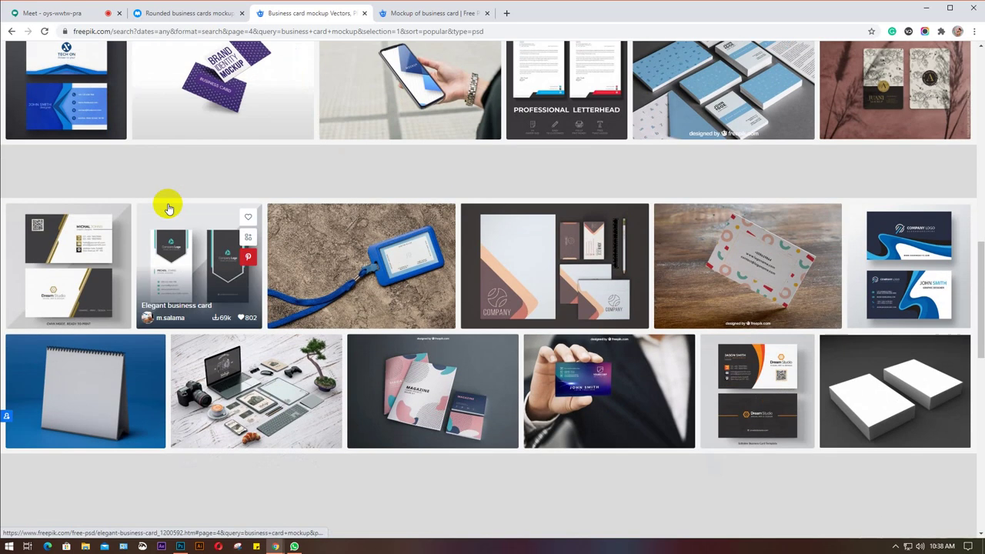
scroll(168, 206, down, 1)
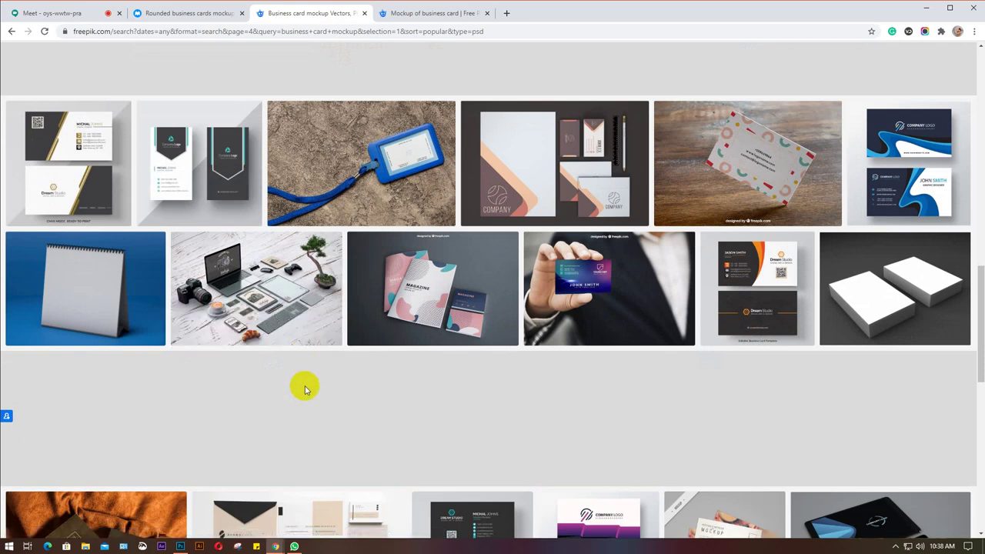
scroll(304, 389, down, 2)
scroll(297, 285, down, 2)
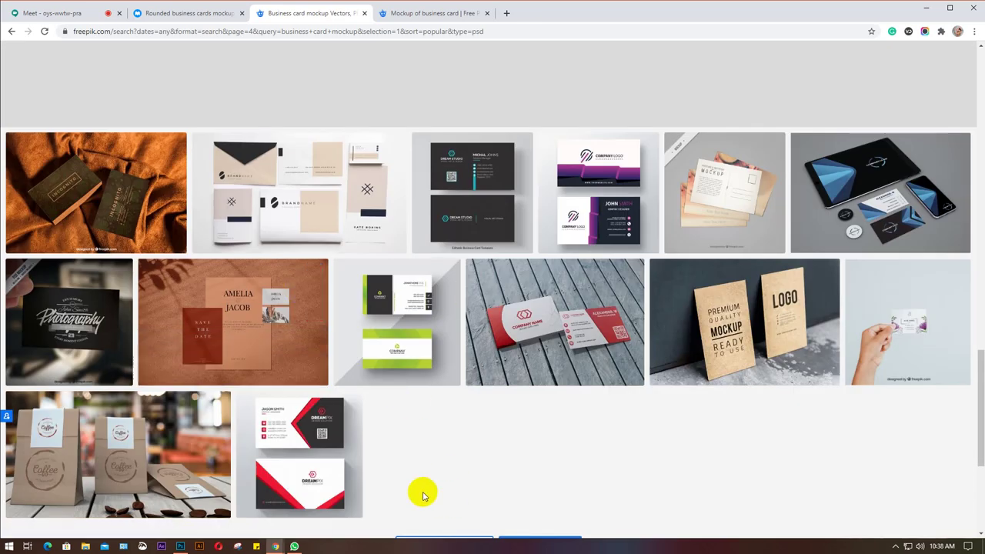
scroll(443, 467, down, 2)
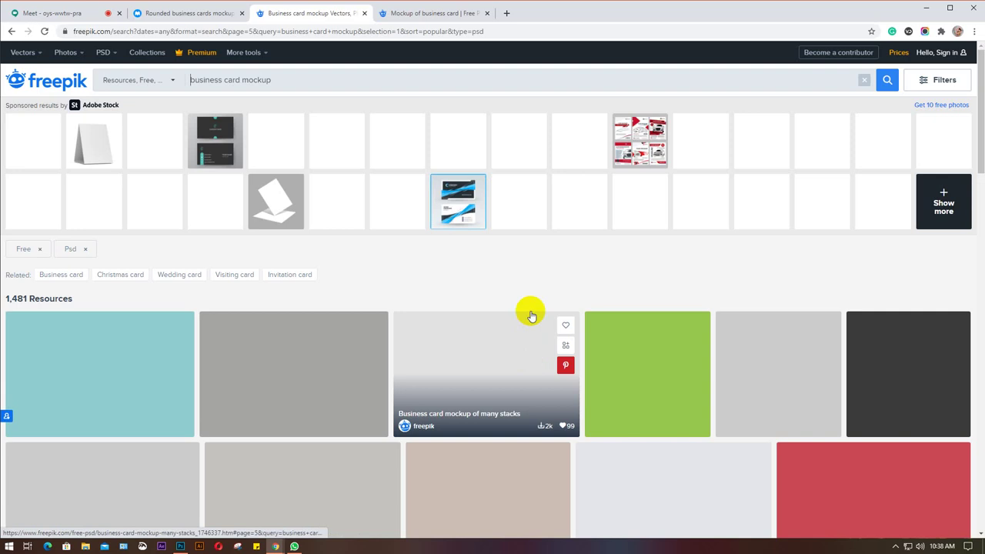
scroll(544, 281, down, 2)
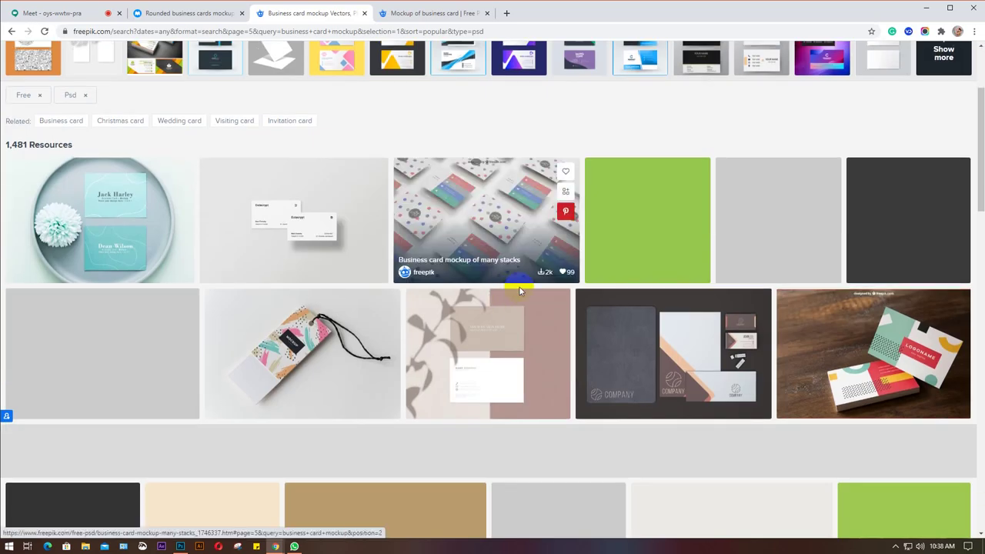
scroll(392, 319, down, 1)
scroll(395, 315, down, 4)
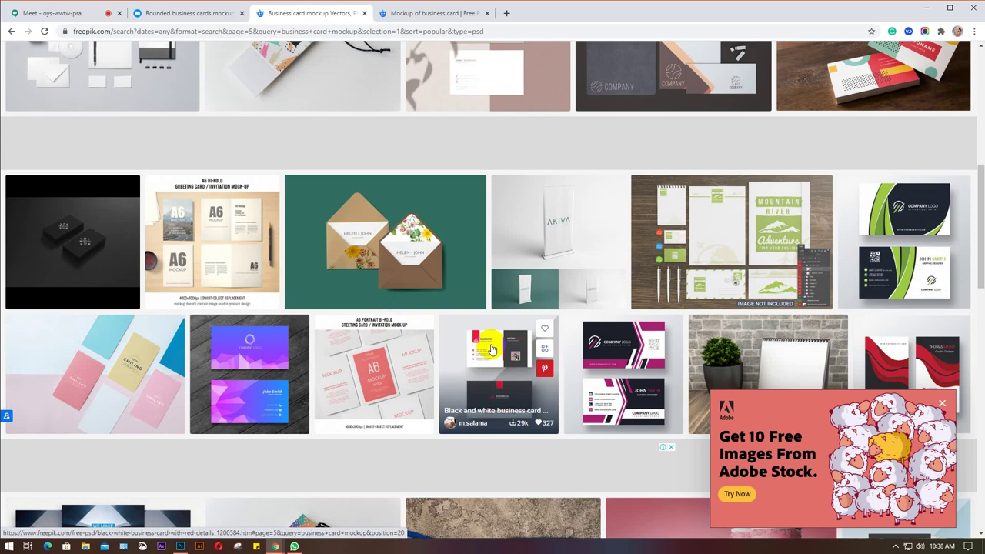
scroll(492, 349, down, 2)
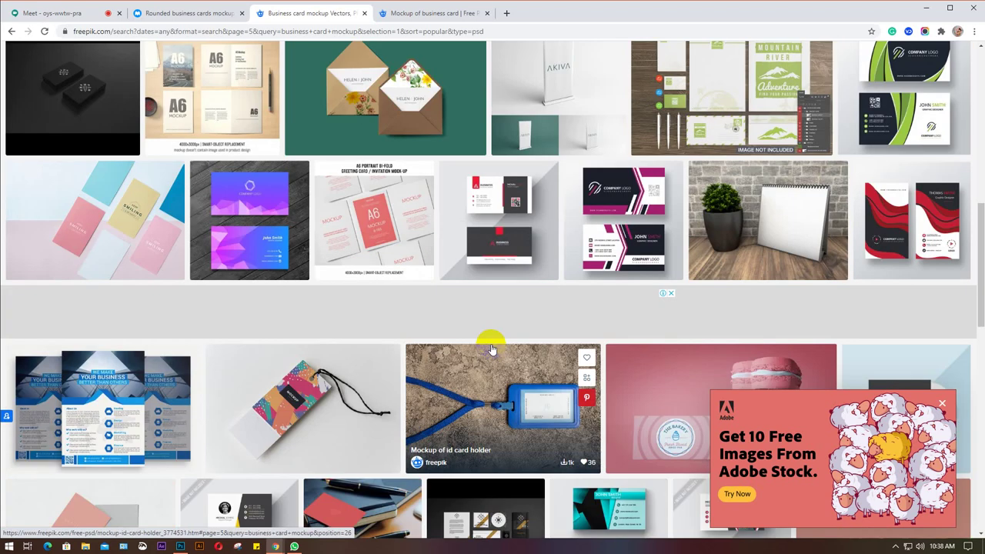
scroll(492, 349, down, 3)
Dismiss the Adobe Stock ad, finish browsing page 6, and return to the mockup tab.
click(943, 403)
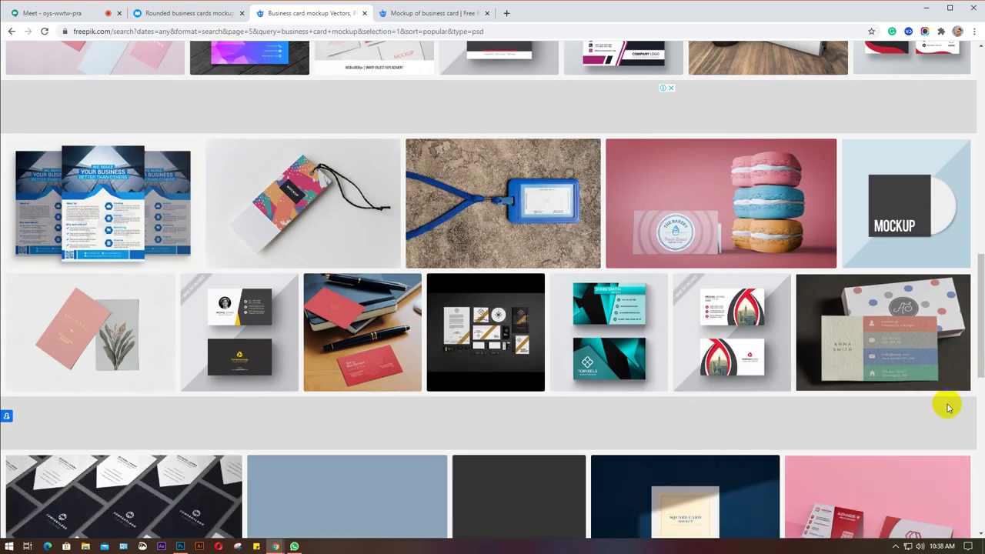
scroll(354, 270, down, 5)
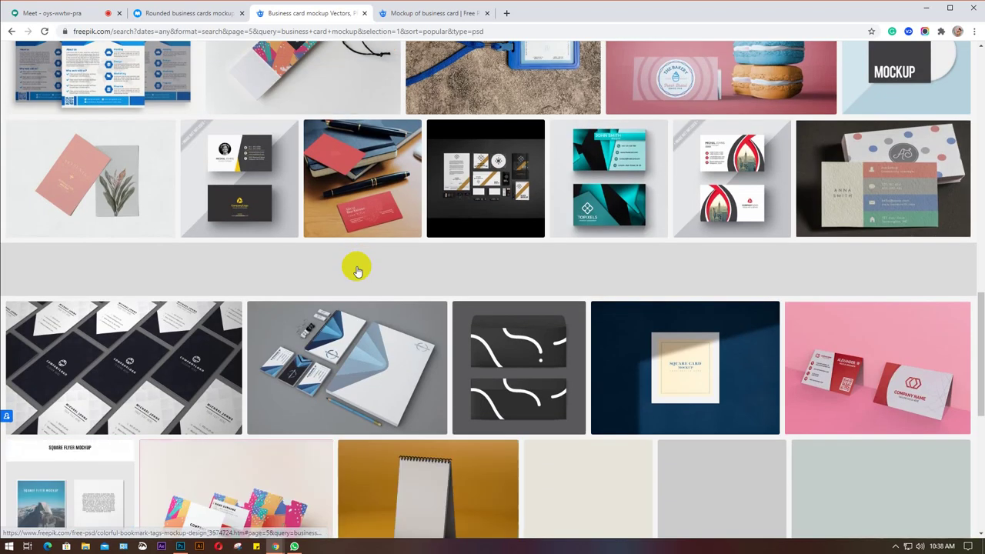
scroll(747, 446, down, 2)
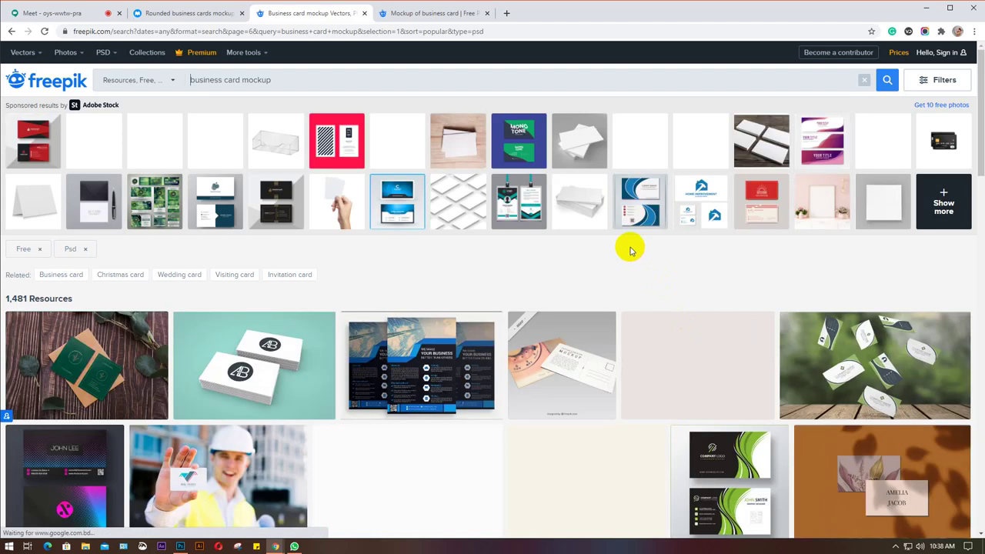
scroll(630, 249, down, 3)
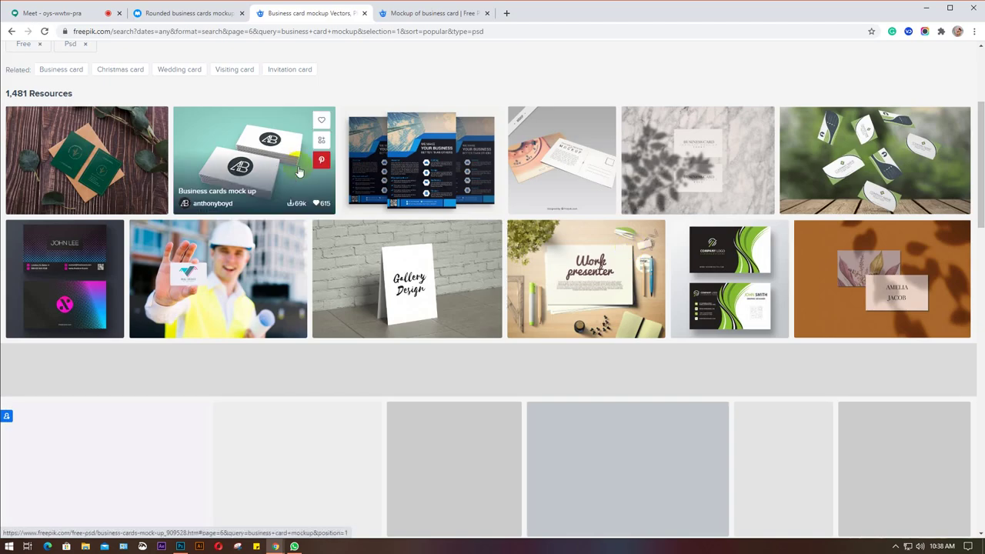
scroll(399, 268, down, 2)
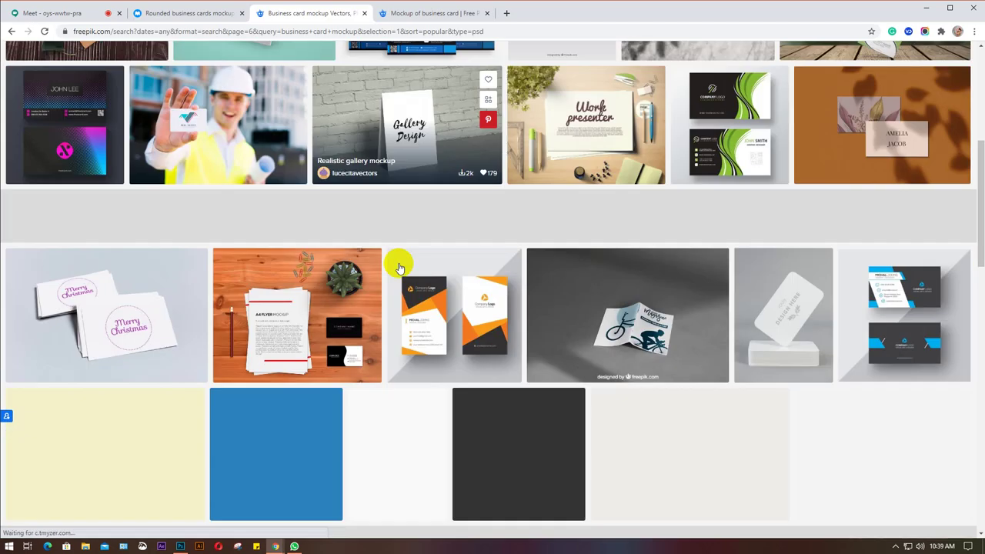
scroll(539, 286, down, 1)
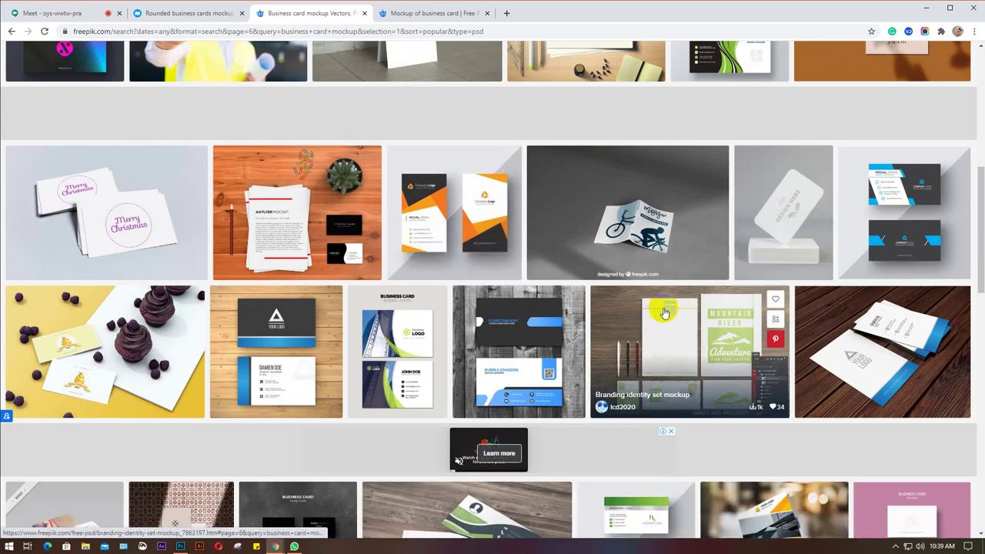
scroll(392, 325, down, 1)
scroll(753, 308, down, 2)
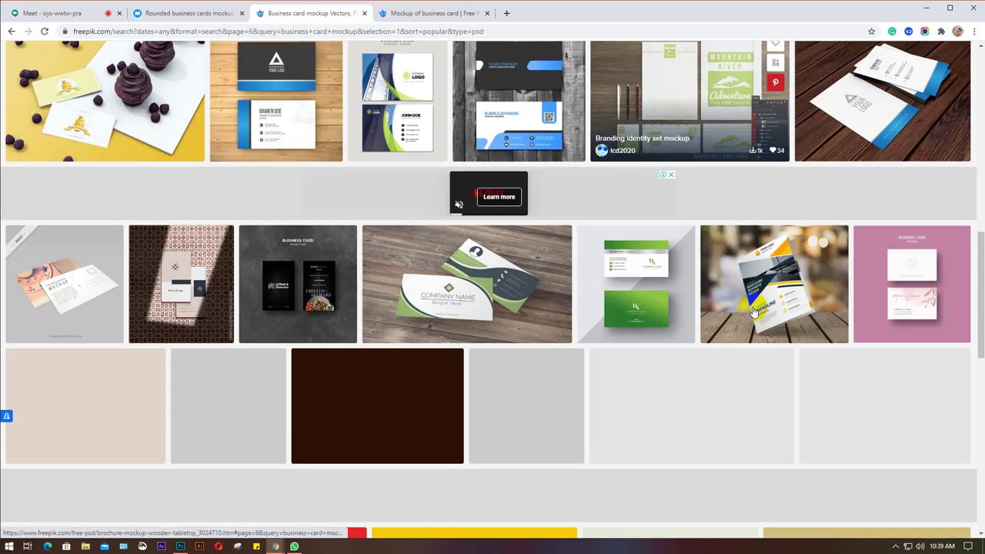
scroll(723, 368, down, 1)
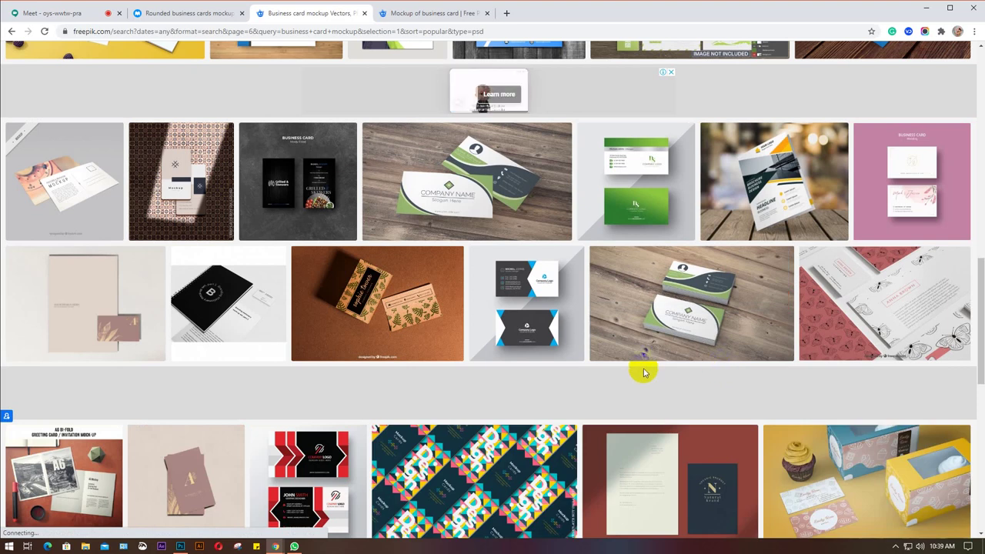
scroll(647, 369, down, 4)
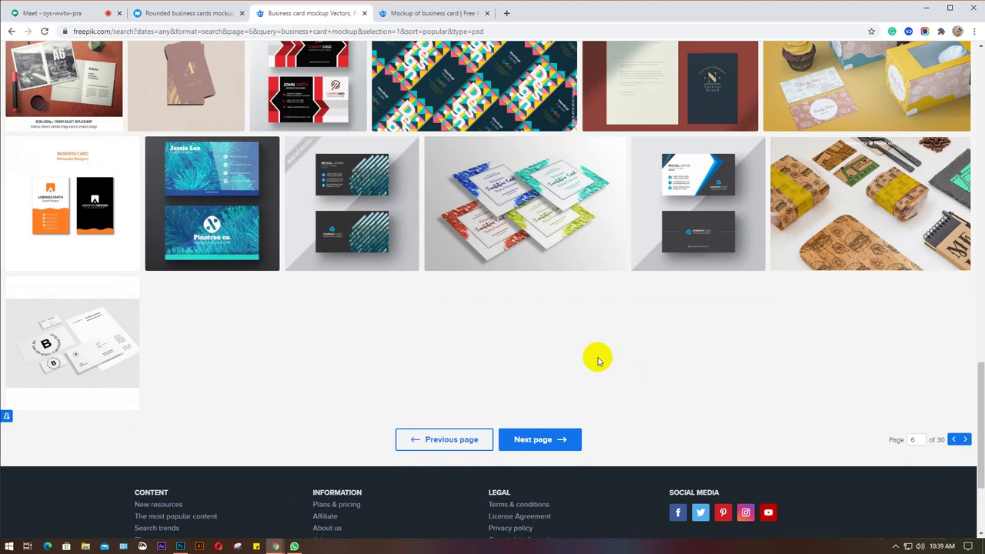
click(410, 15)
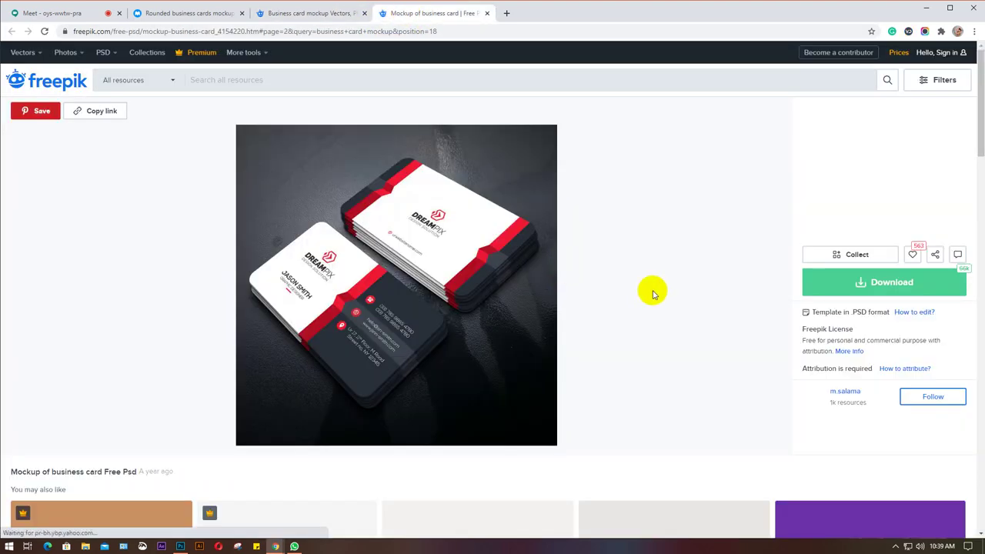
Free-download the red-and-black business card mockup zip, then return to the Google Meet call.
scroll(653, 294, down, 2)
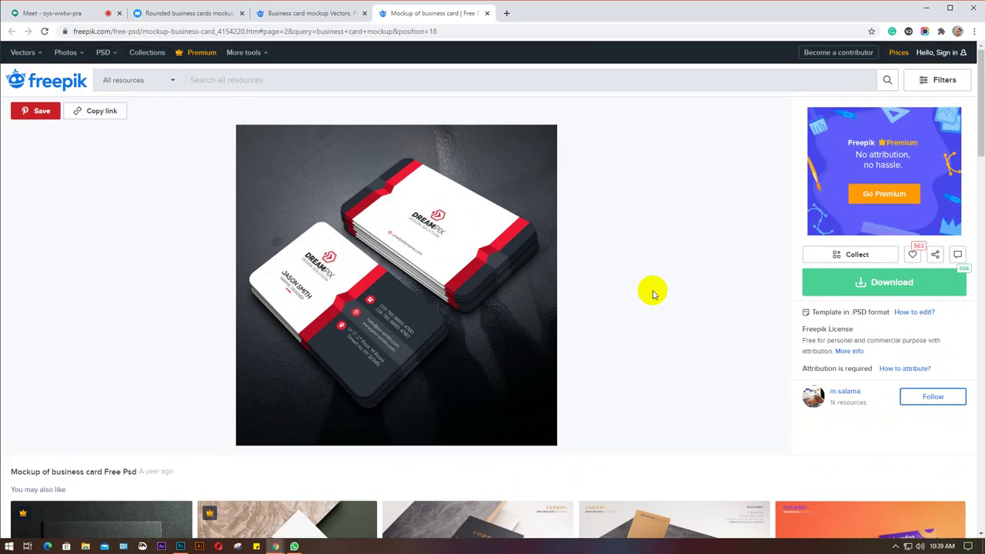
scroll(632, 288, down, 2)
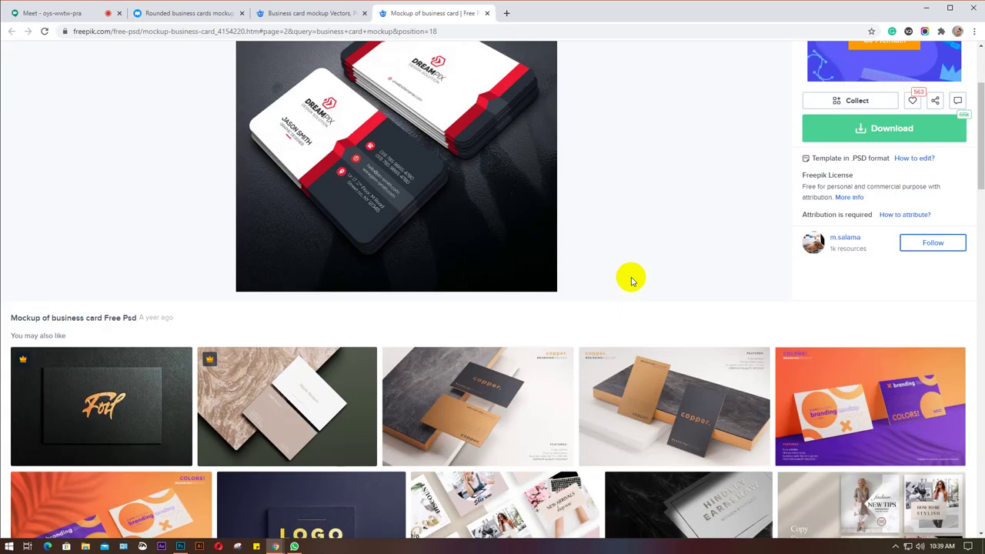
scroll(631, 281, up, 2)
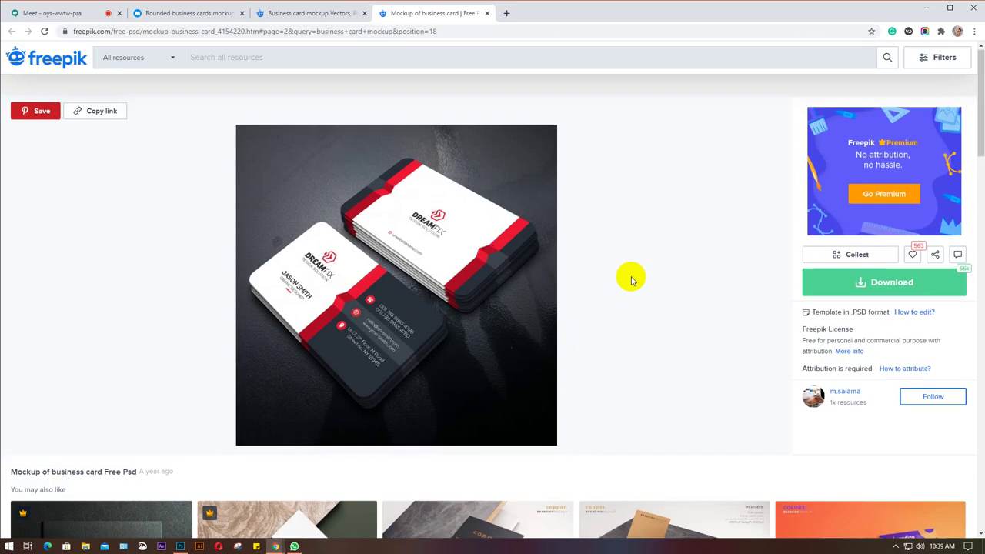
click(862, 284)
click(582, 278)
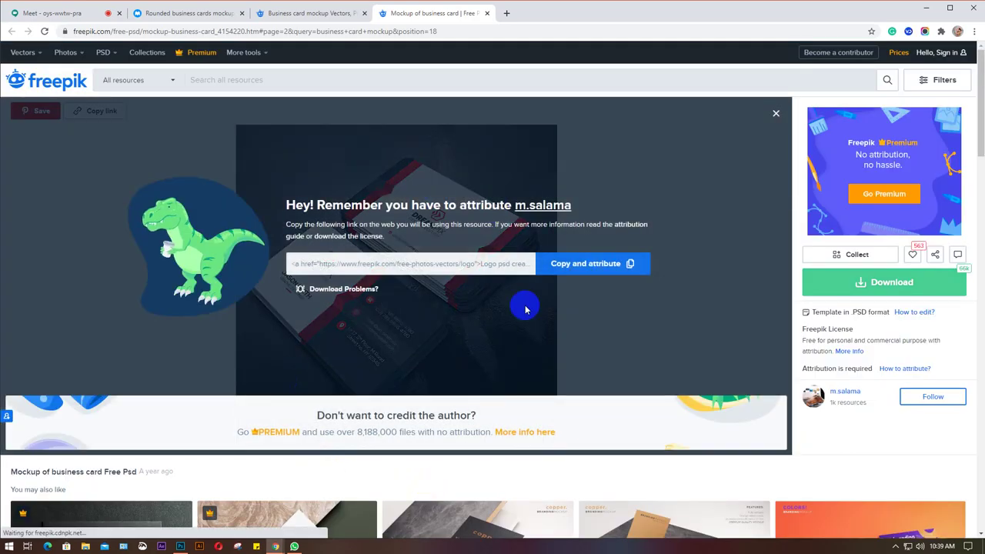
click(416, 263)
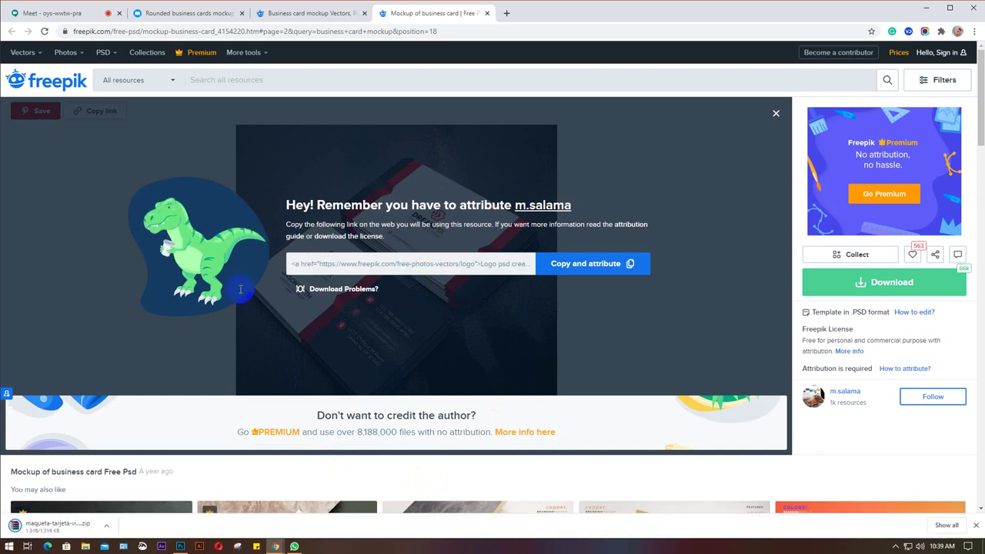
click(70, 13)
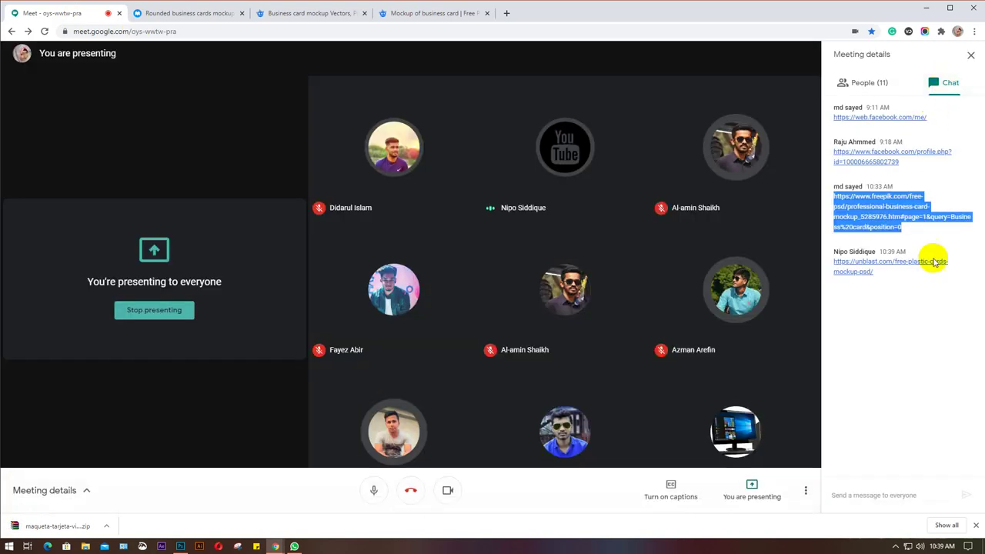
Open the Unblast plastic cards link from the Meet chat in a new tab.
drag(906, 297, 839, 265)
key(ctrl+c)
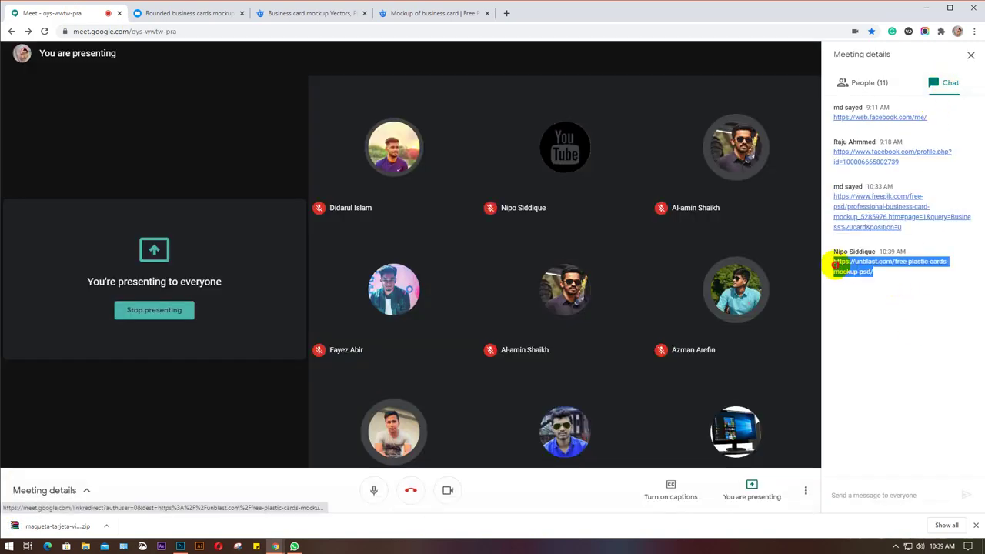
click(508, 14)
key(ctrl+v)
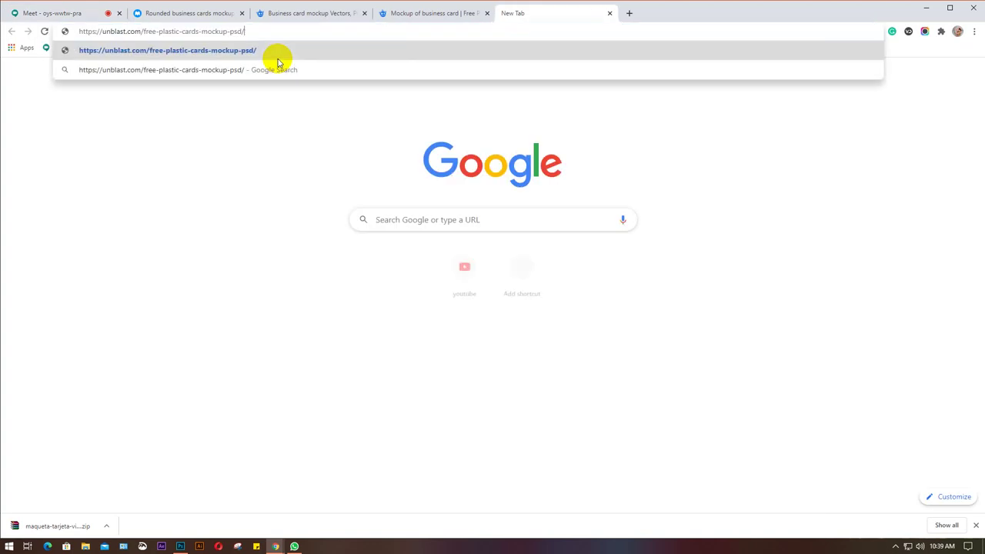
key(Return)
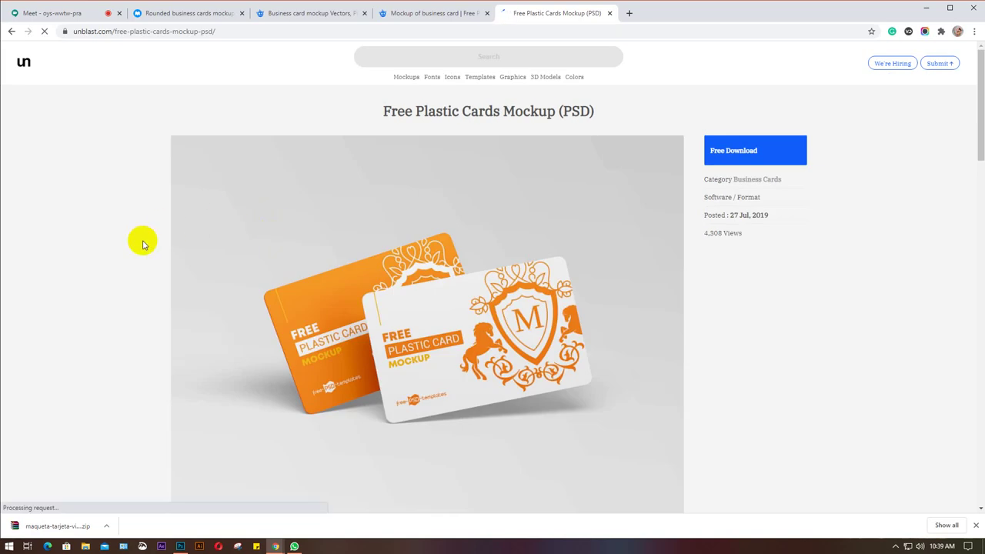
Open the Free Plastic Cards Mockup download page and go to its source site.
scroll(142, 244, down, 1)
scroll(142, 244, up, 1)
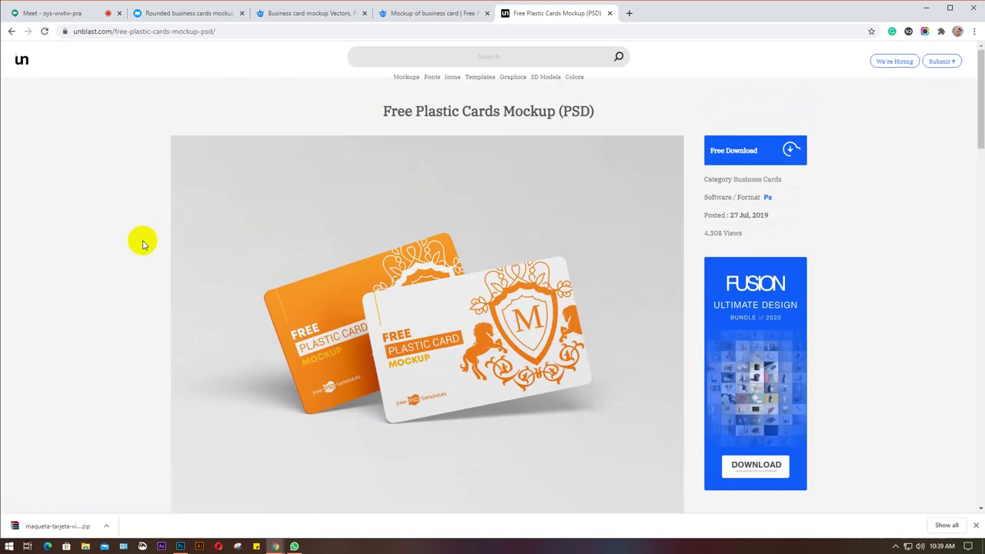
click(735, 152)
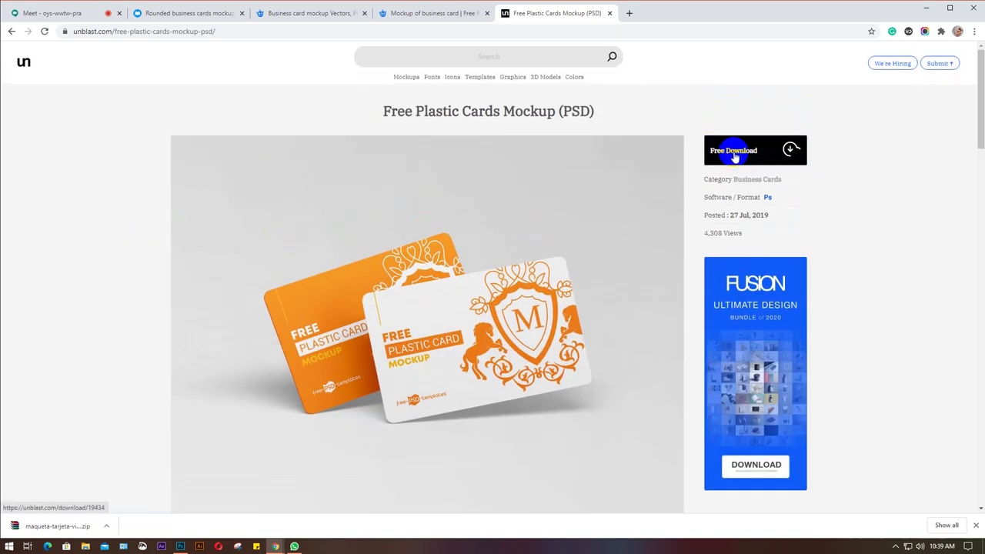
scroll(571, 234, down, 12)
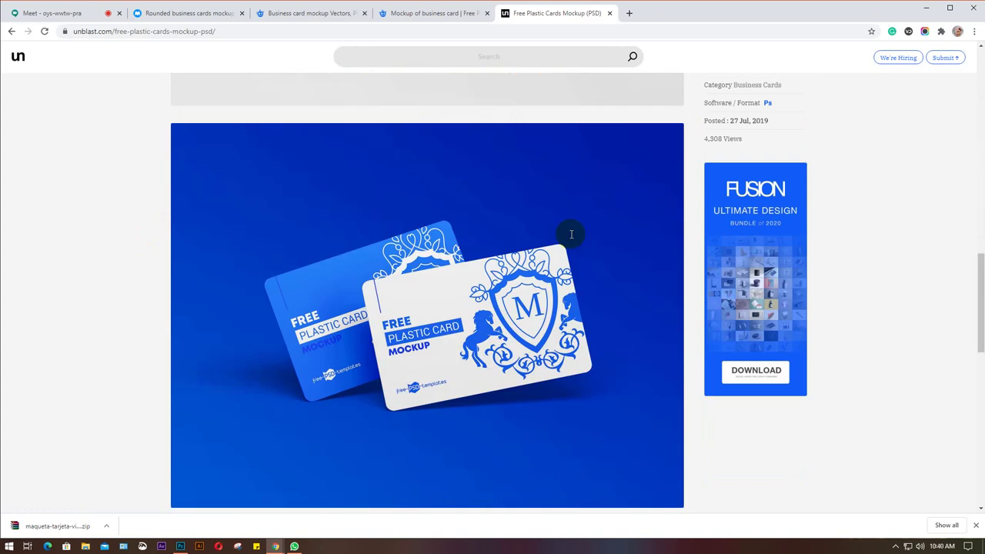
scroll(571, 234, down, 5)
scroll(571, 234, up, 15)
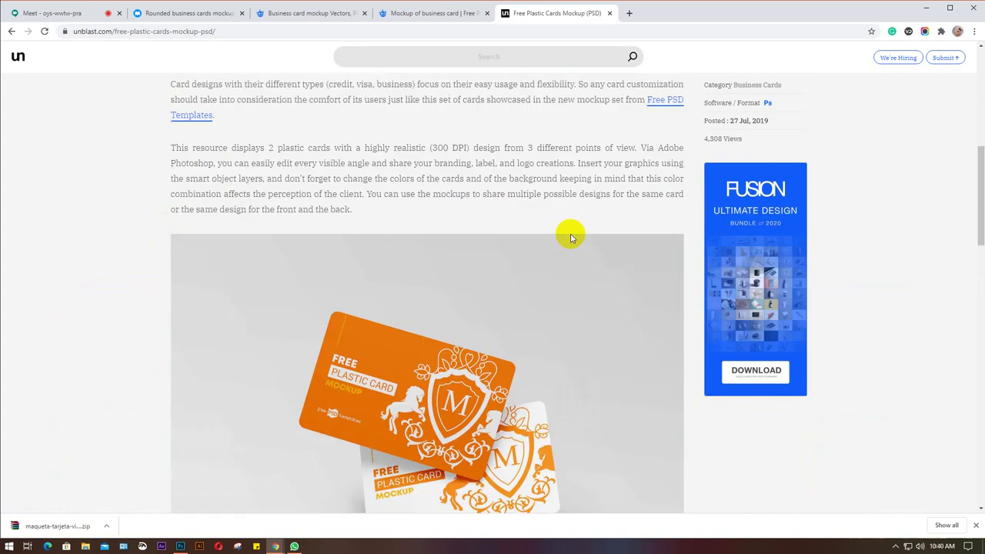
scroll(571, 237, up, 9)
click(735, 152)
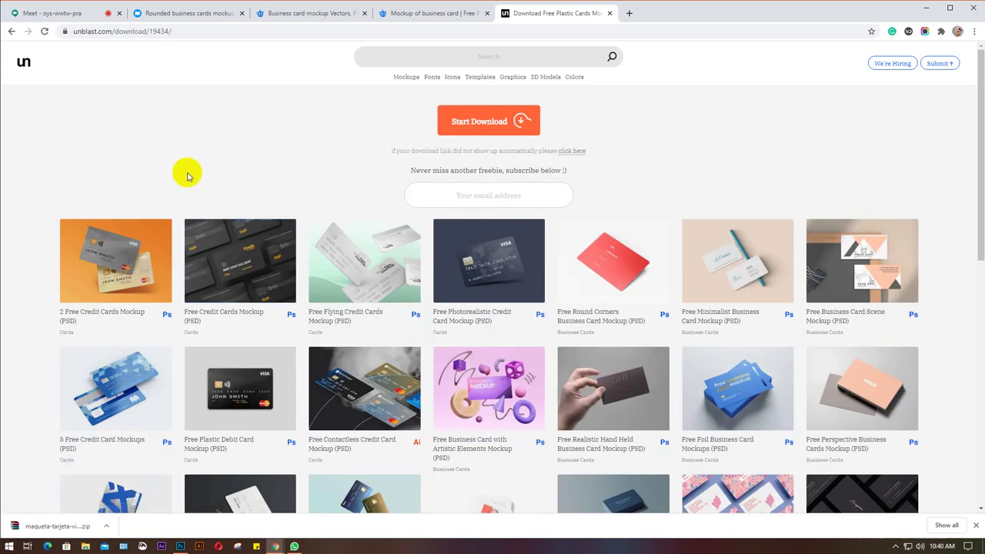
click(466, 121)
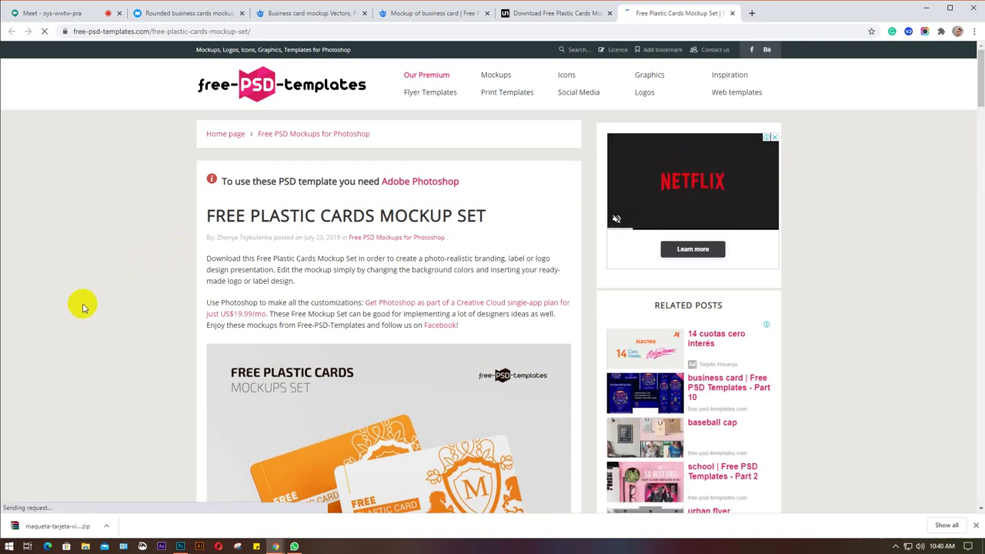
Download Free_Plastic_Card_Mockup_Set.zip from Free-PSD-Templates.
scroll(83, 308, down, 5)
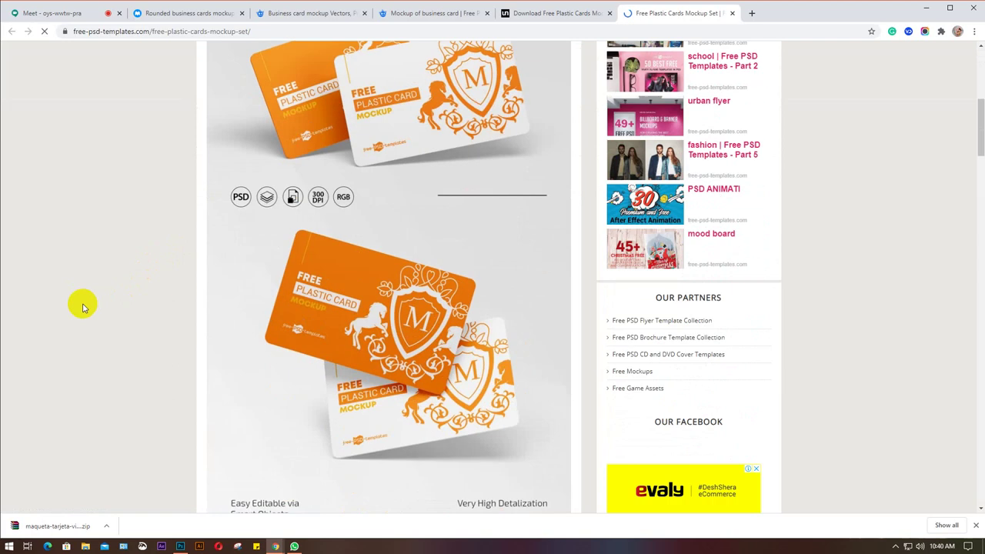
scroll(83, 307, down, 5)
scroll(84, 307, down, 3)
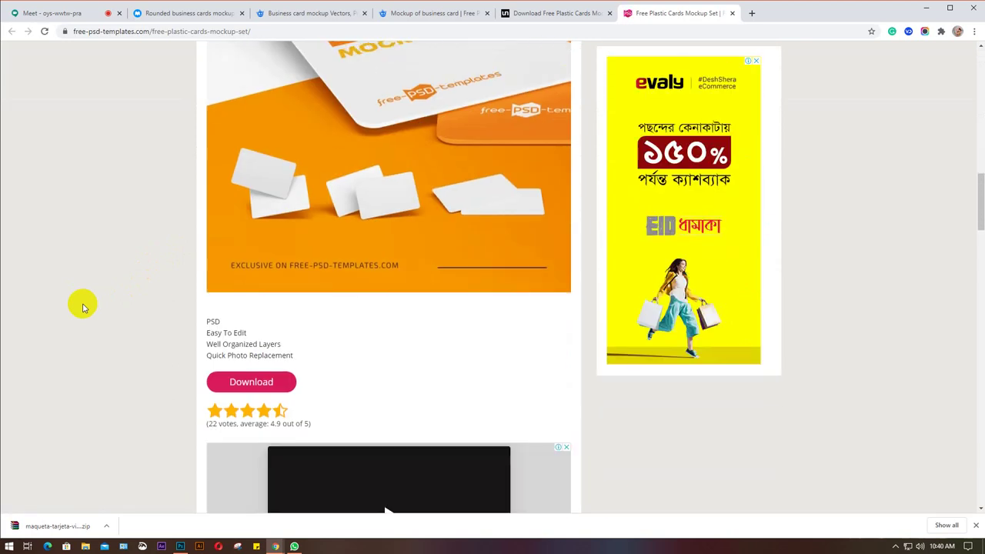
scroll(84, 307, down, 3)
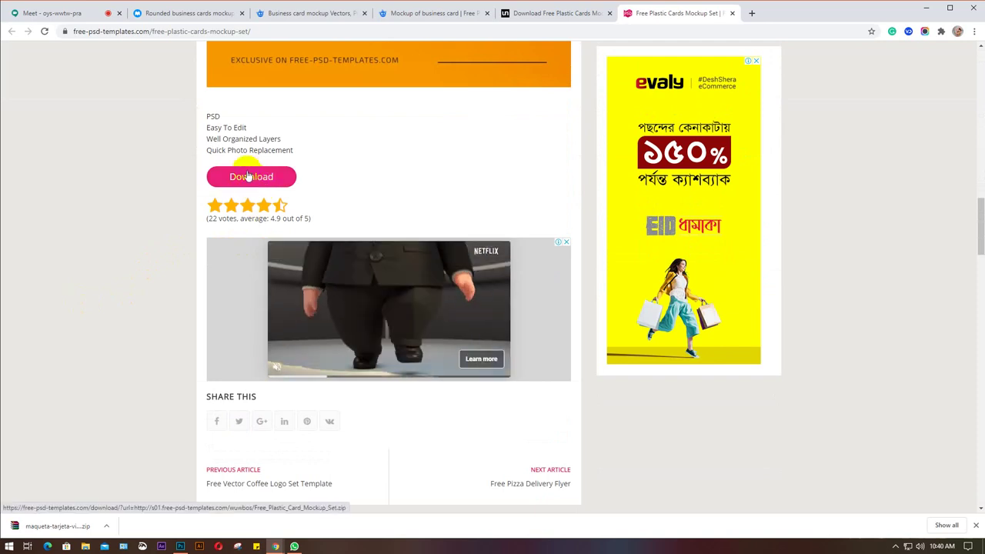
click(247, 178)
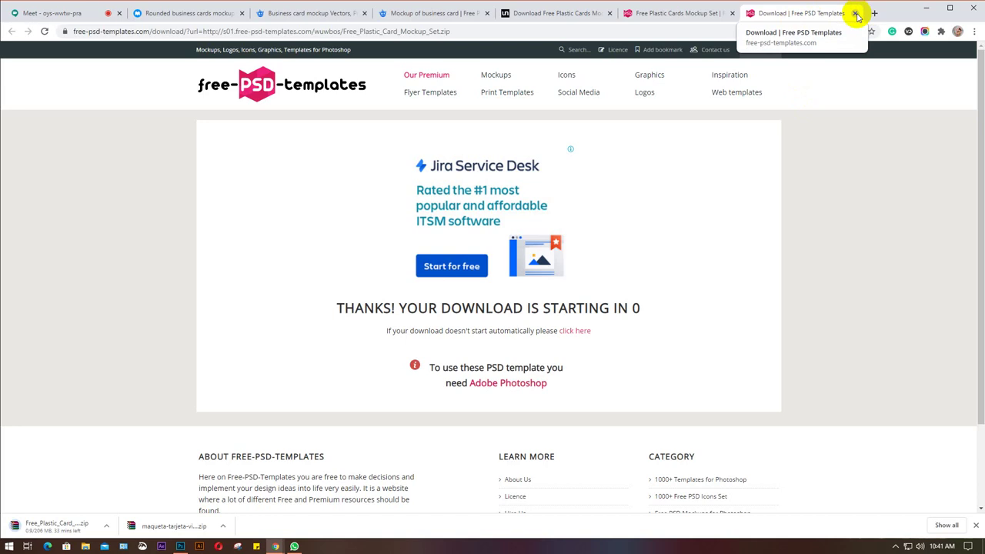
Close the download confirmation, mockup set and Unblast tabs.
click(856, 14)
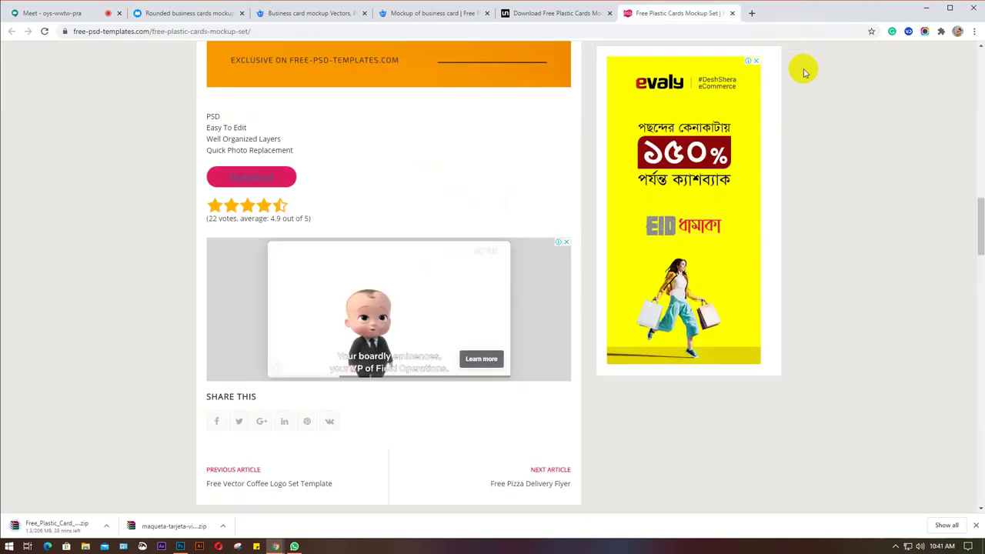
click(732, 14)
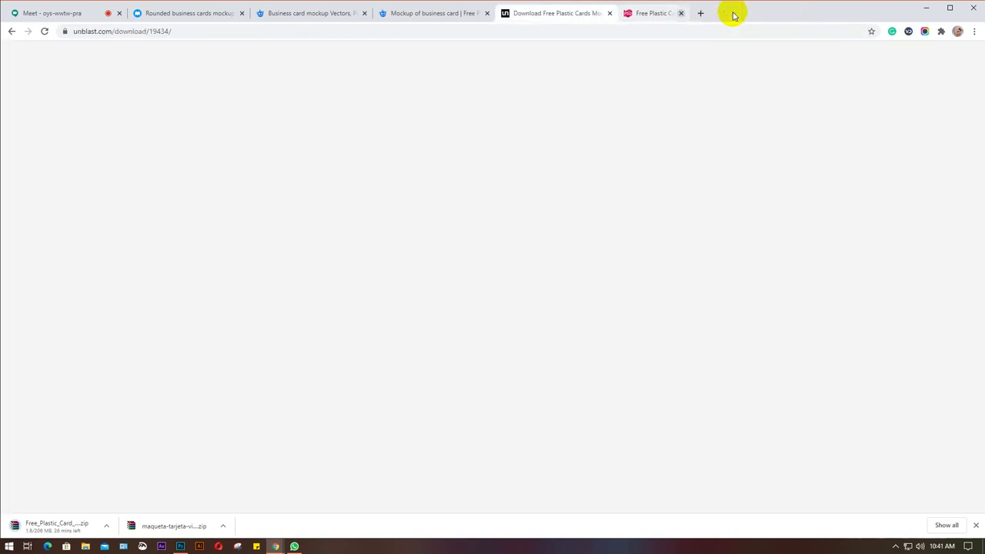
click(610, 14)
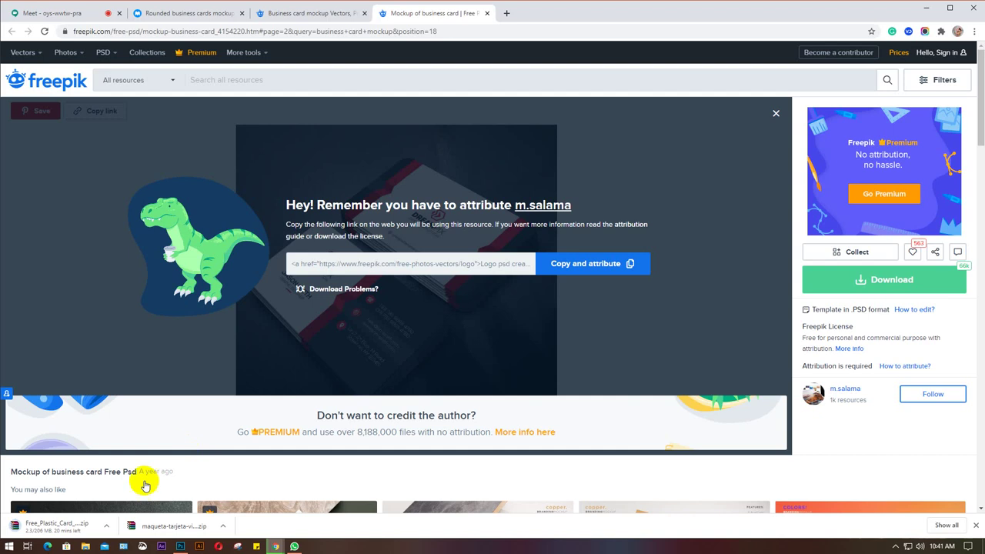
Copy the maqueta-tarjeta-visita archive from Downloads onto the Desktop.
click(86, 547)
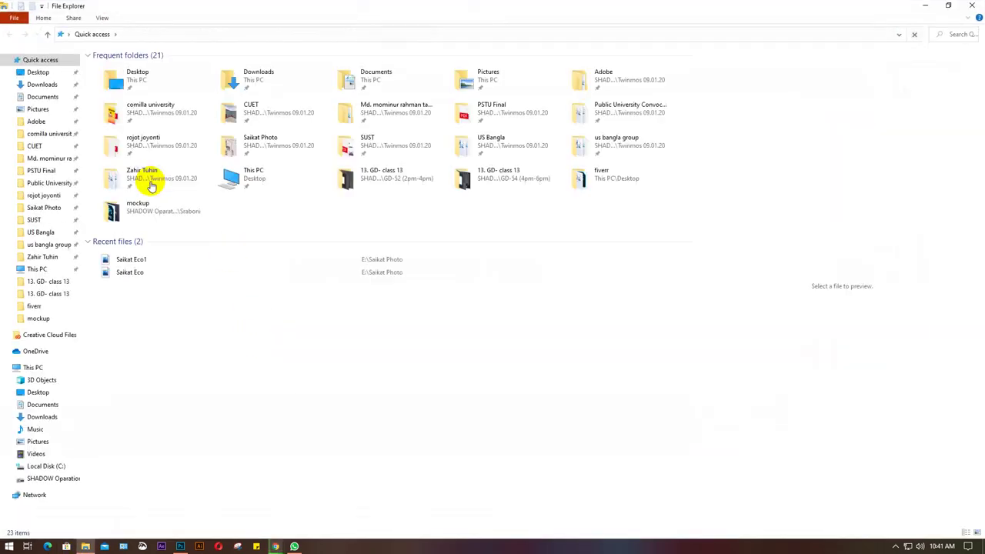
click(43, 85)
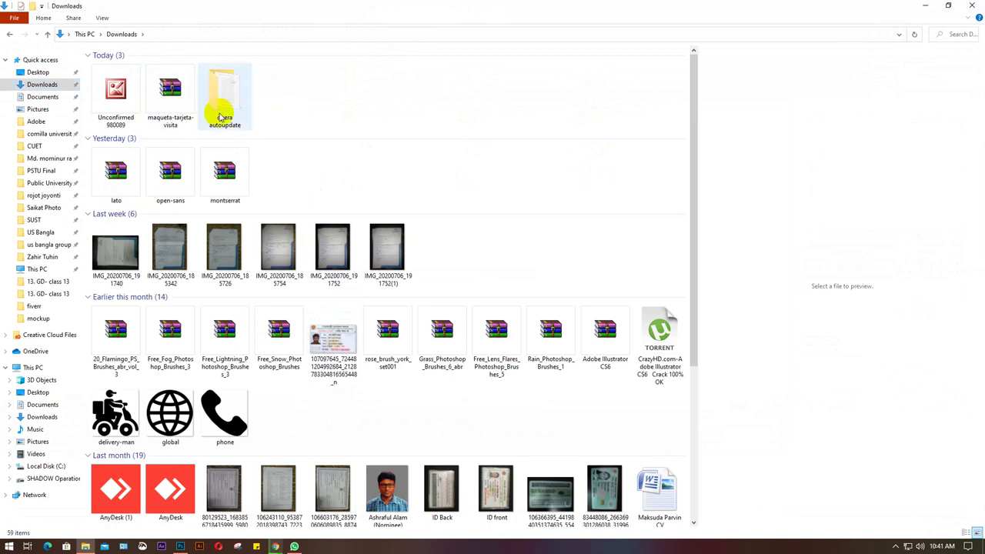
click(173, 106)
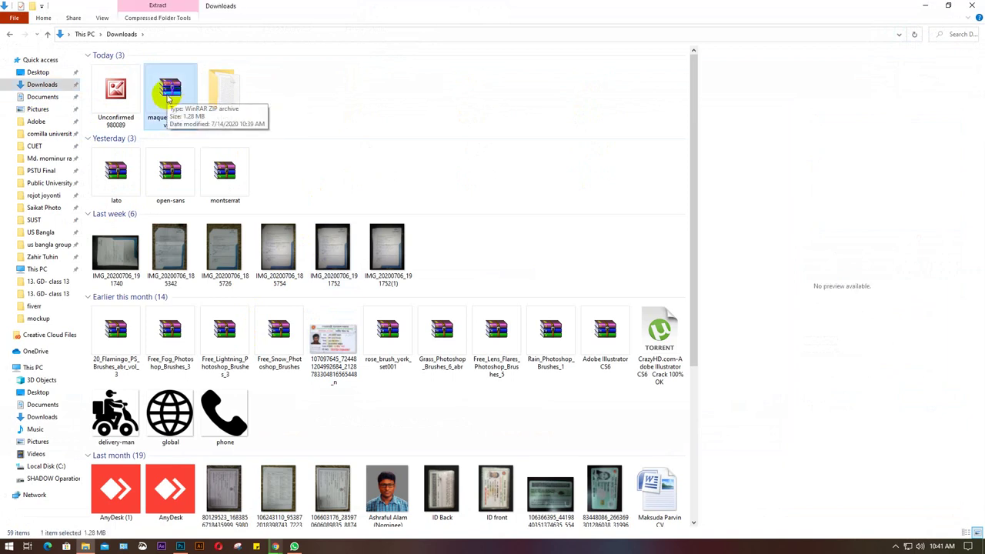
click(38, 73)
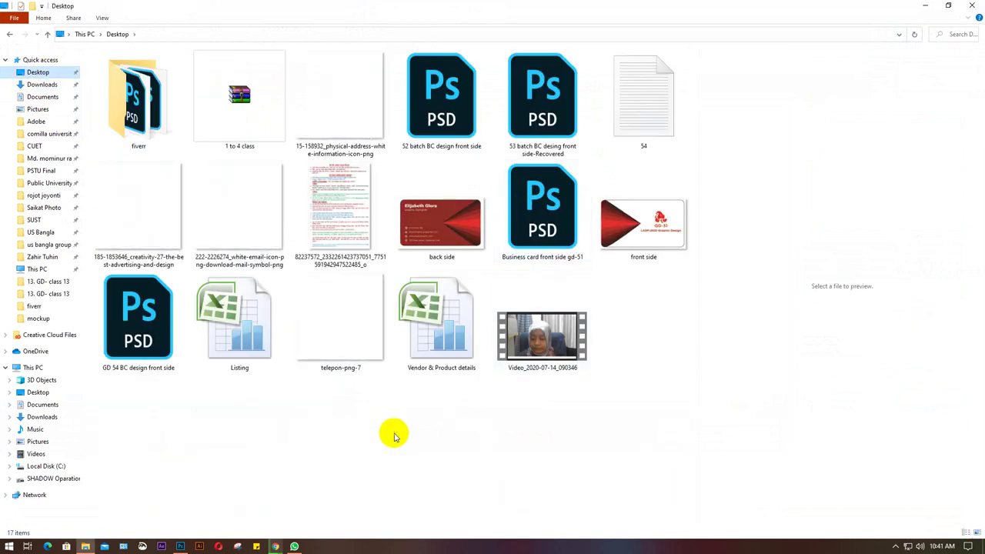
key(ctrl+v)
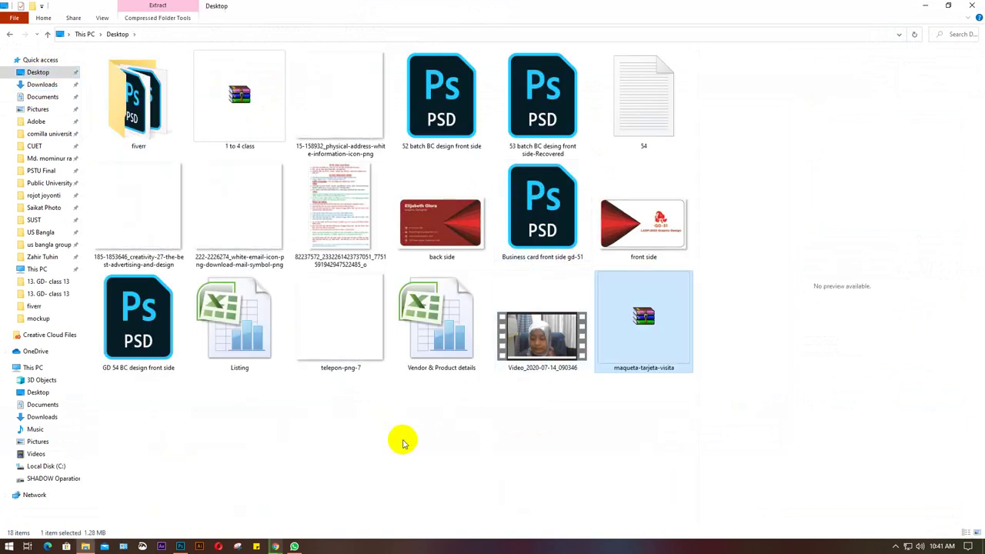
Extract the archive on the Desktop and open 1215.psd in Photoshop.
right_click(634, 322)
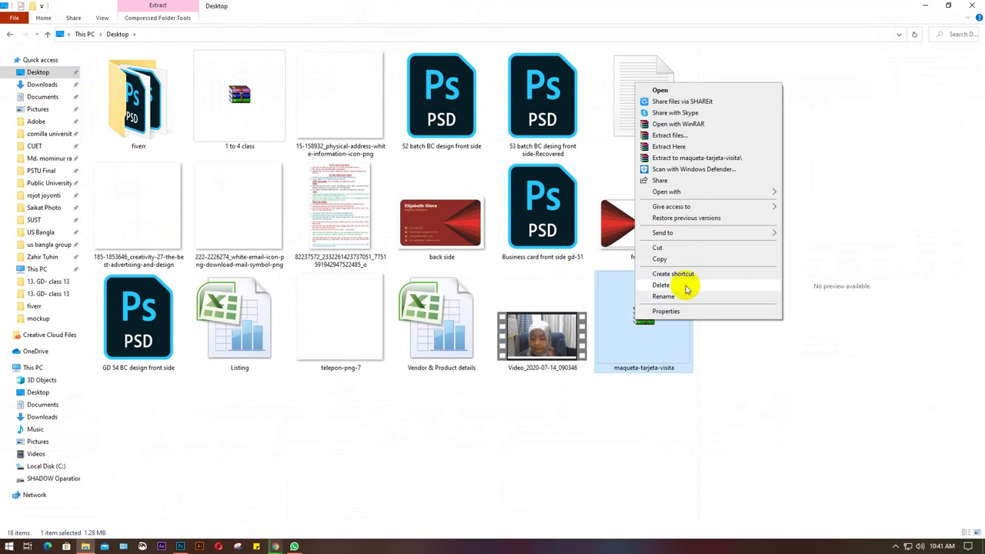
click(670, 146)
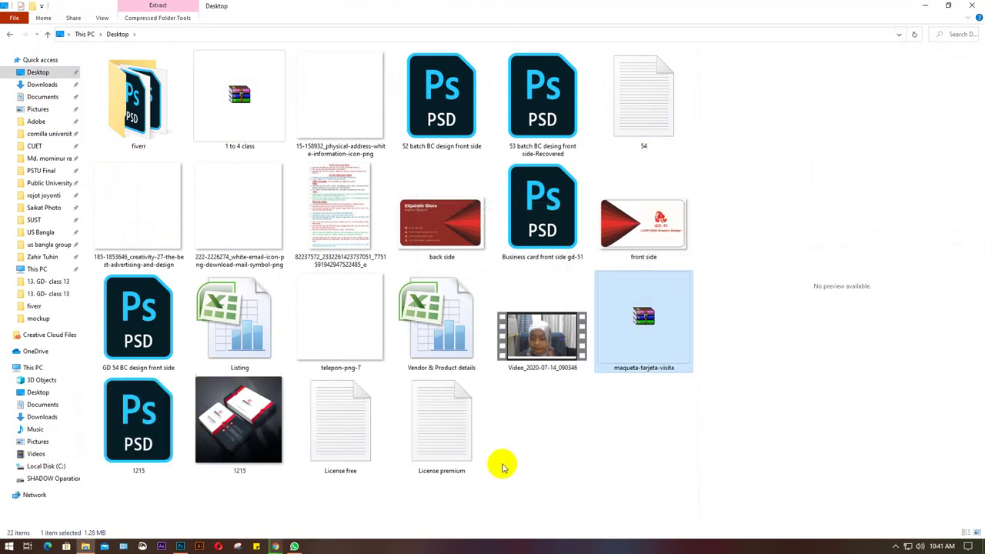
click(137, 424)
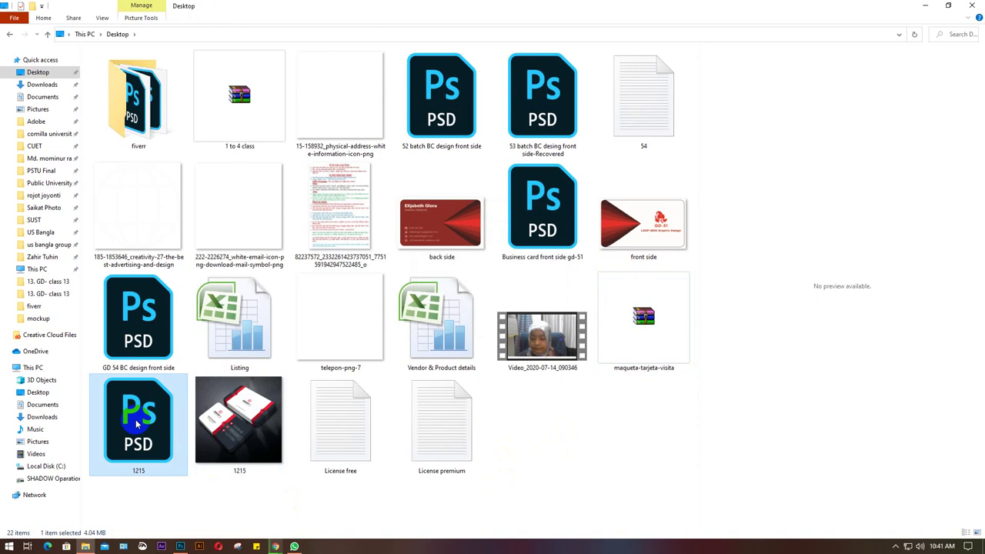
double_click(138, 423)
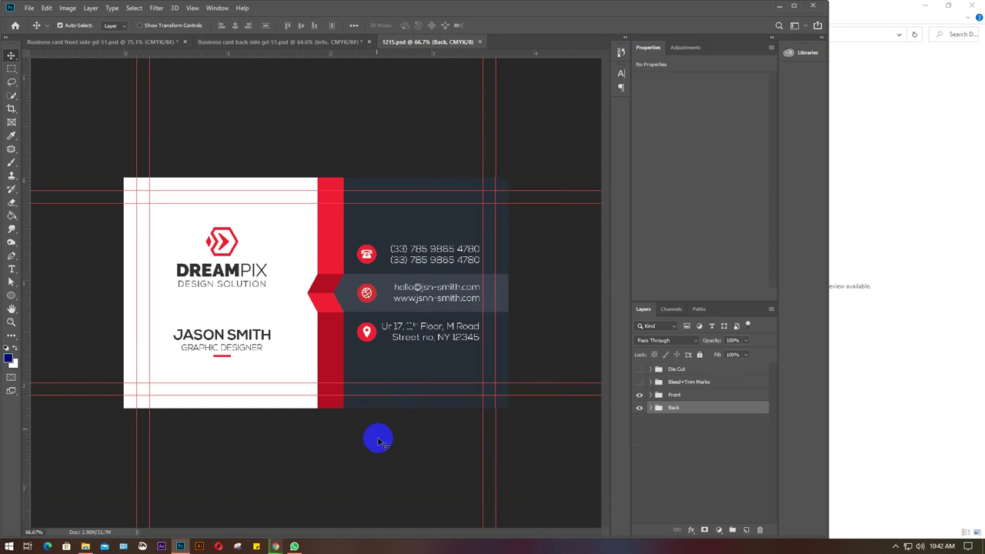
Inspect the Front group's visibility and subgroups, view the back side document, then minimize Photoshop.
click(639, 396)
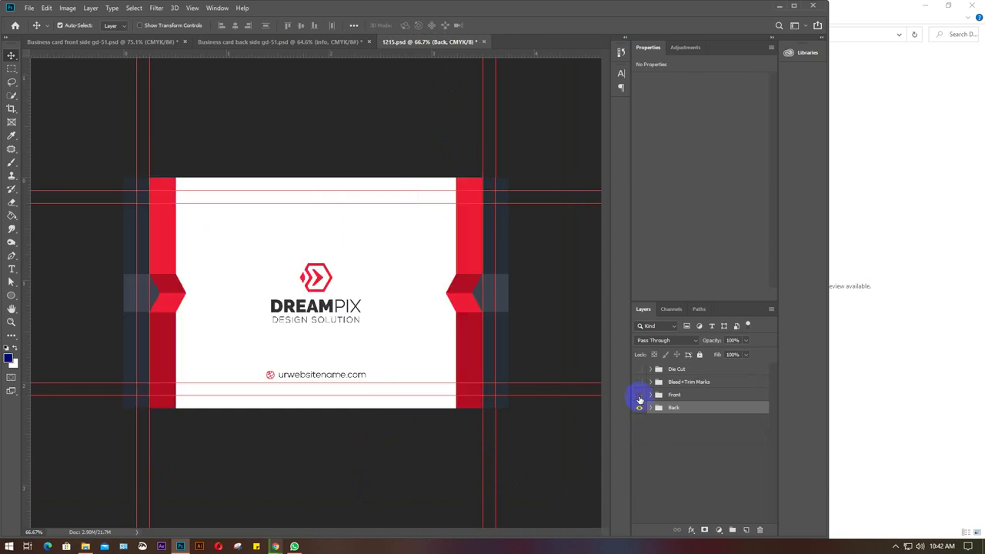
click(639, 396)
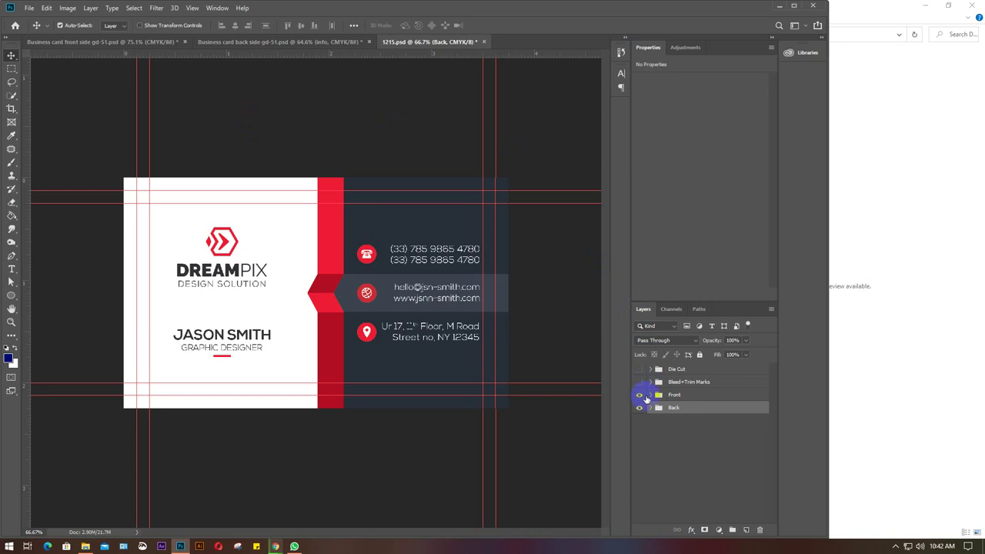
click(651, 395)
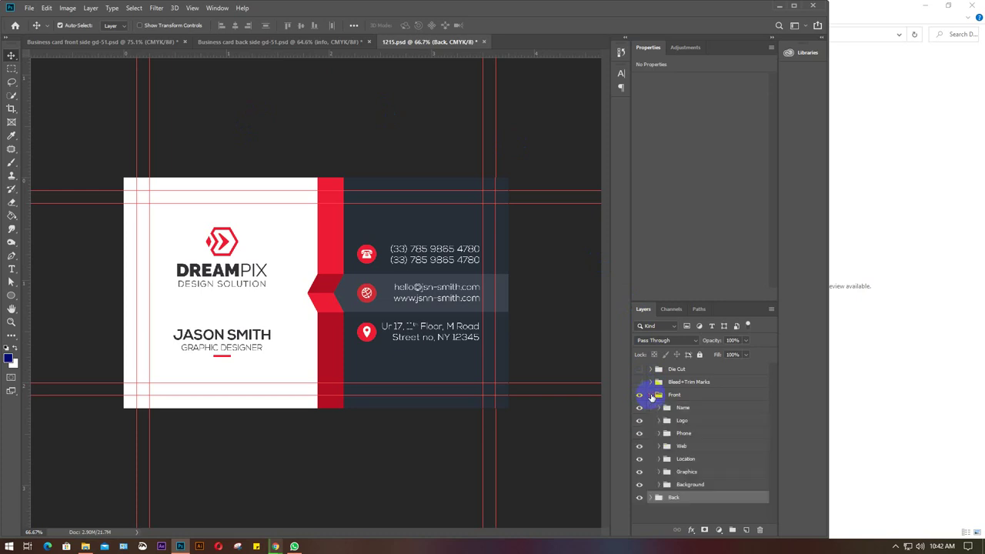
click(651, 395)
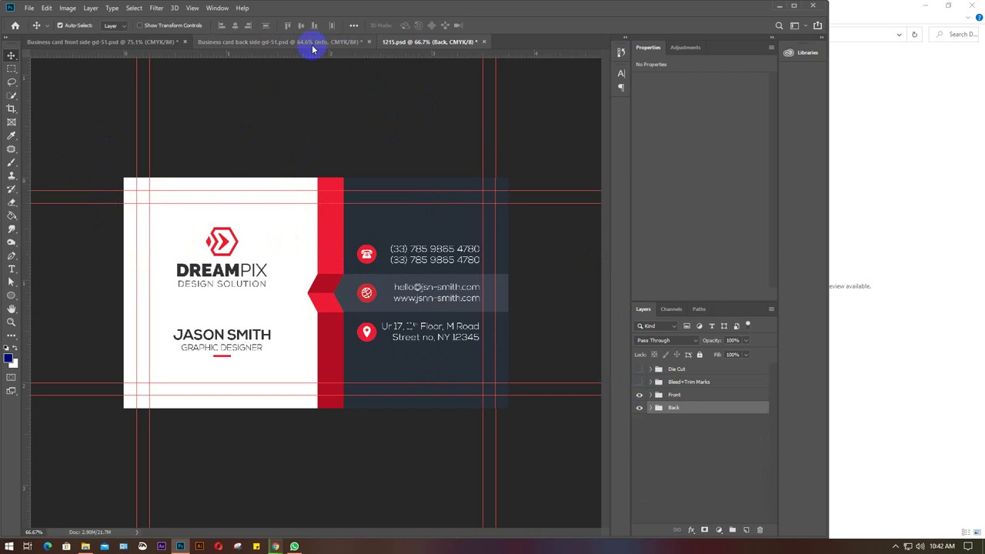
click(283, 42)
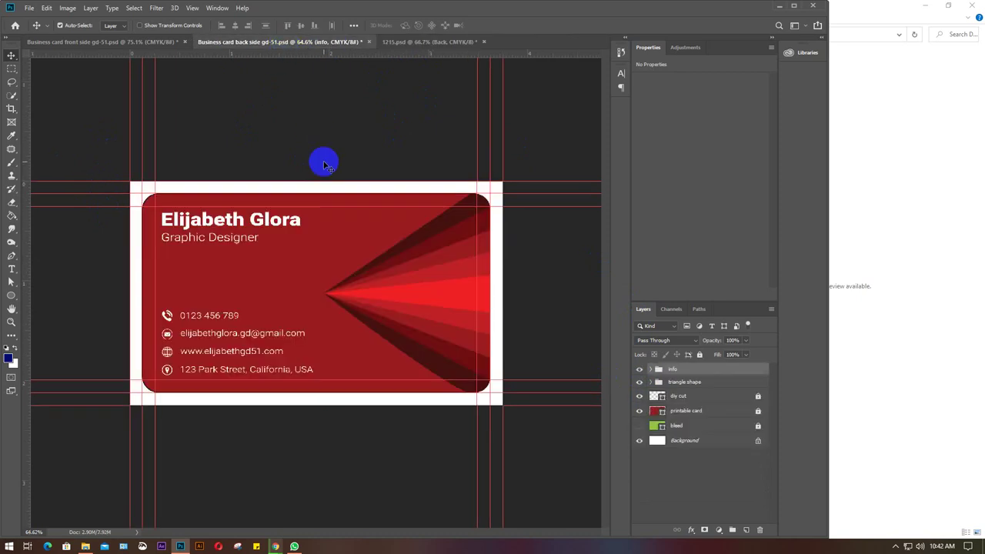
click(779, 6)
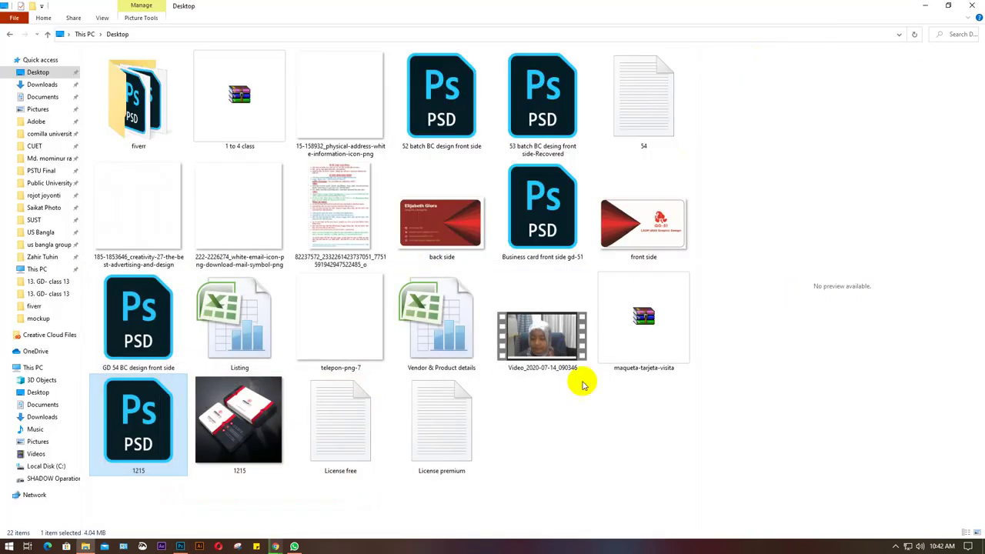
Preview the 1215 image and delete the License free and License premium files.
click(231, 415)
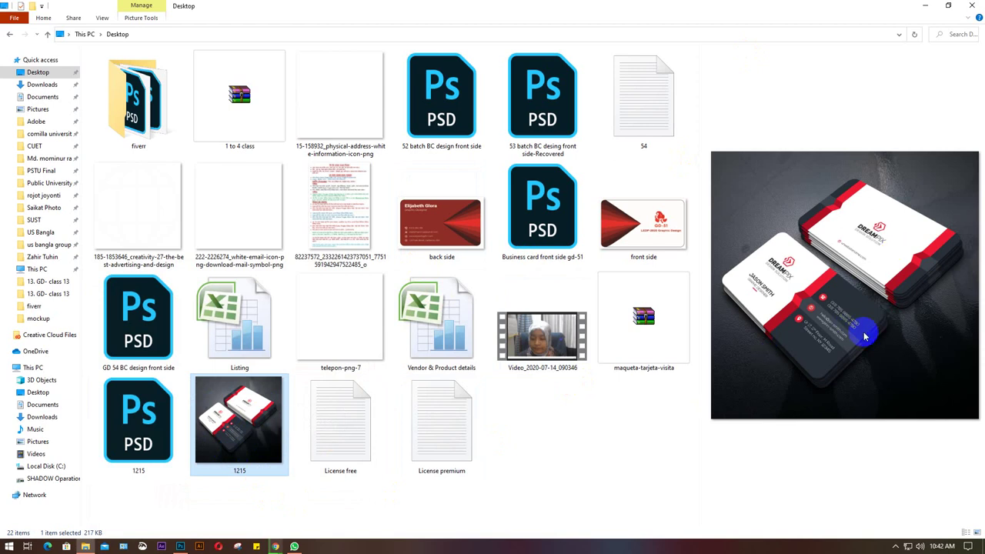
drag(541, 457, 353, 418)
key(Delete)
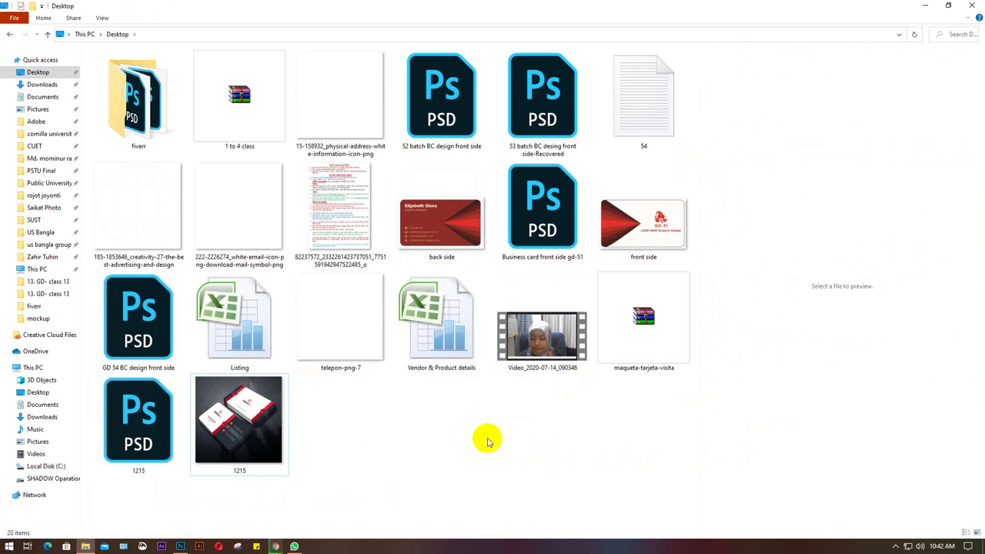
Preview 1217 and PREVIO TARJETAS 4 in D:\Sraboni\mockup, then go to Downloads.
click(54, 478)
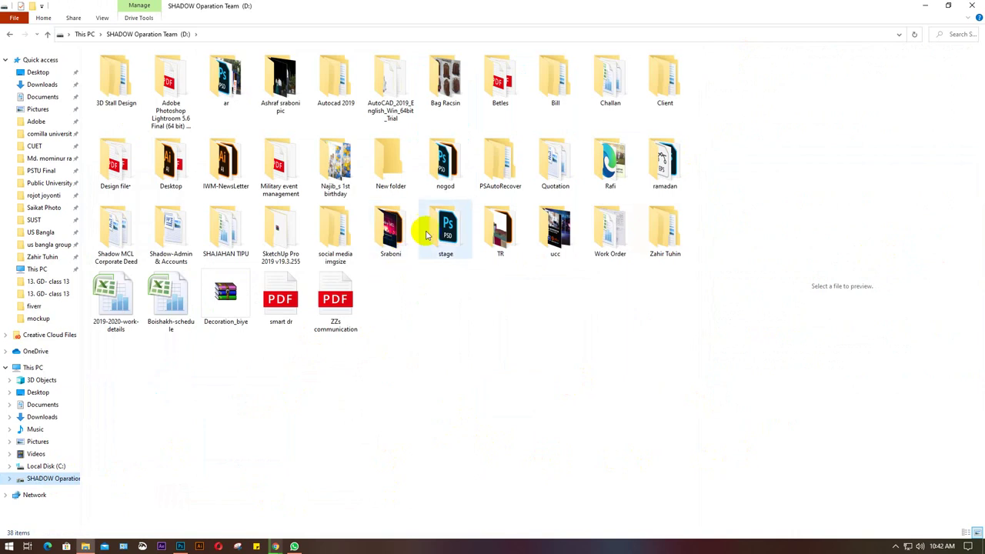
double_click(389, 237)
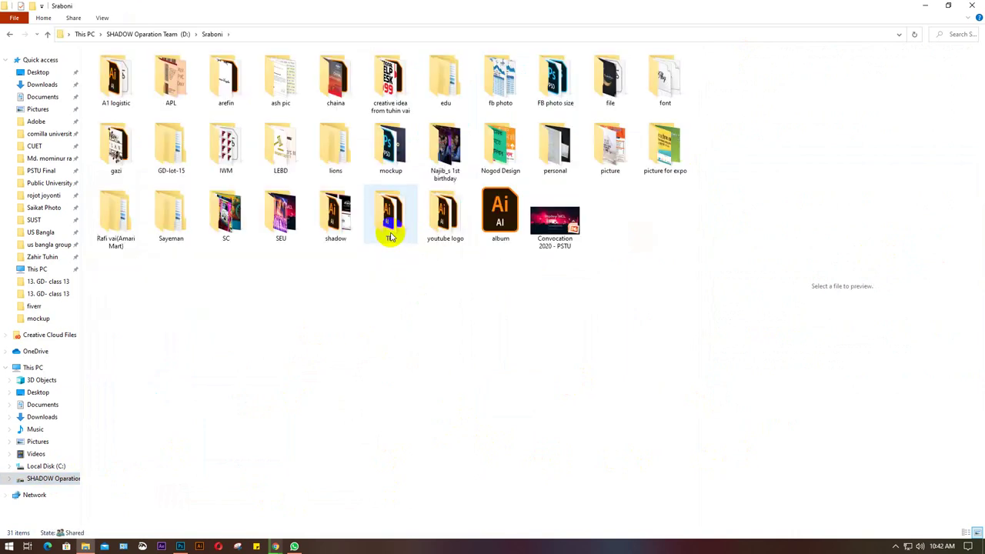
double_click(382, 154)
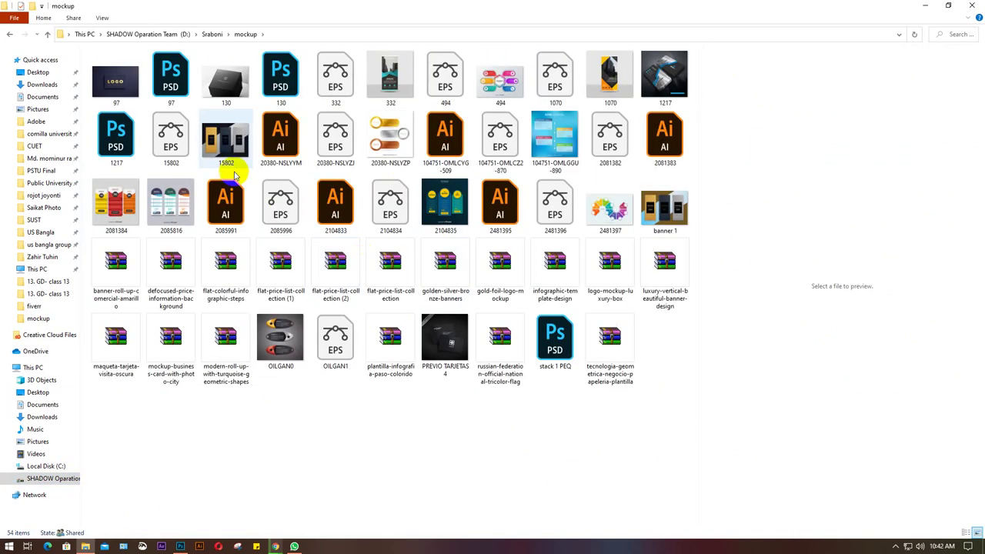
click(667, 77)
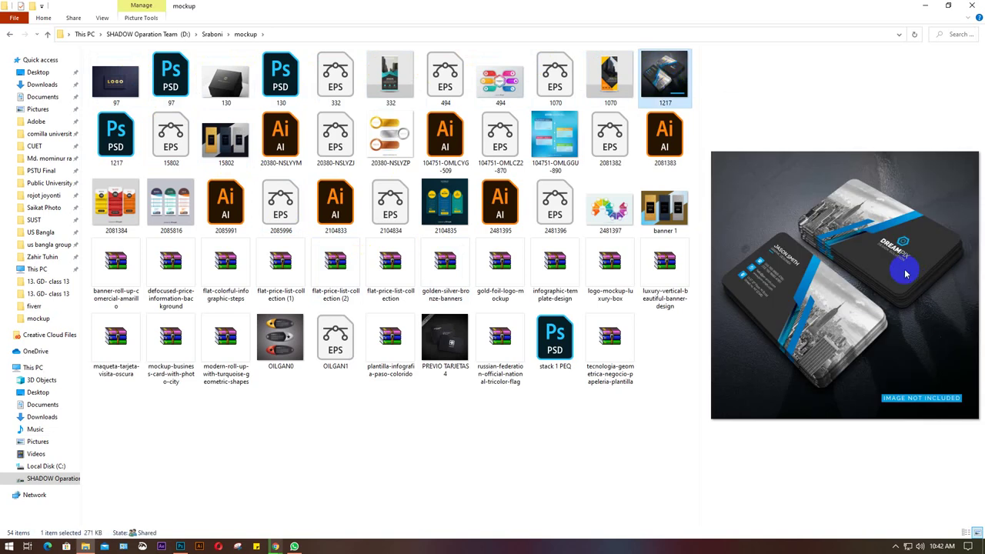
click(826, 308)
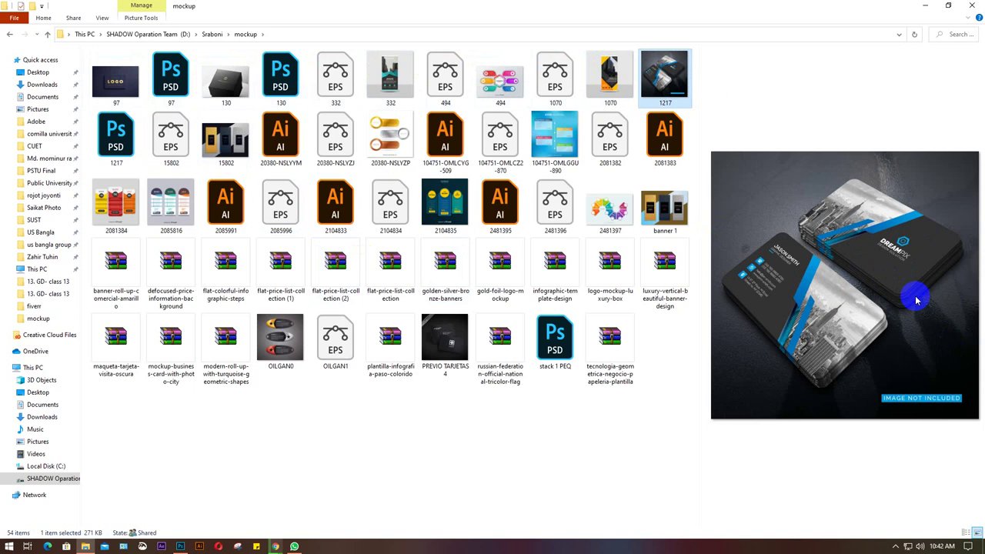
click(803, 286)
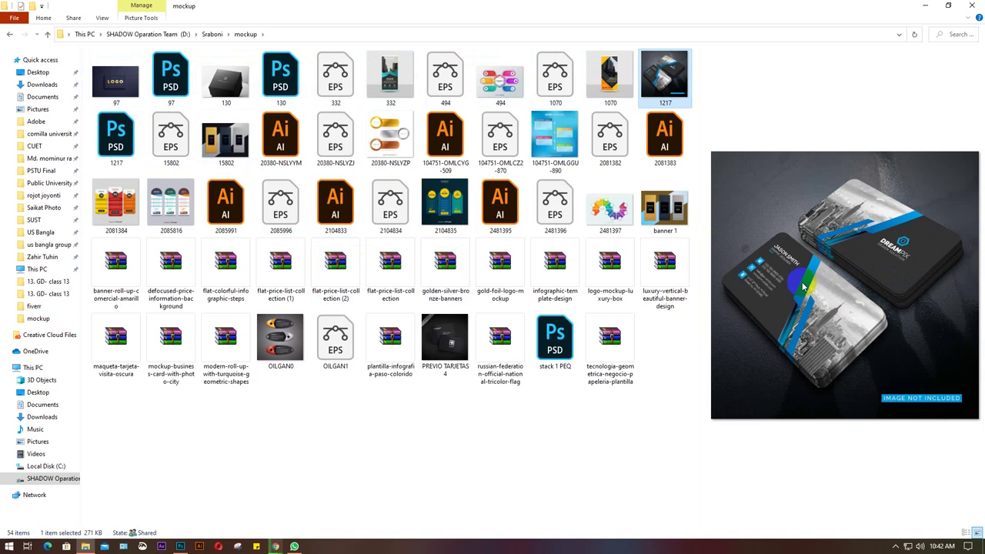
click(444, 345)
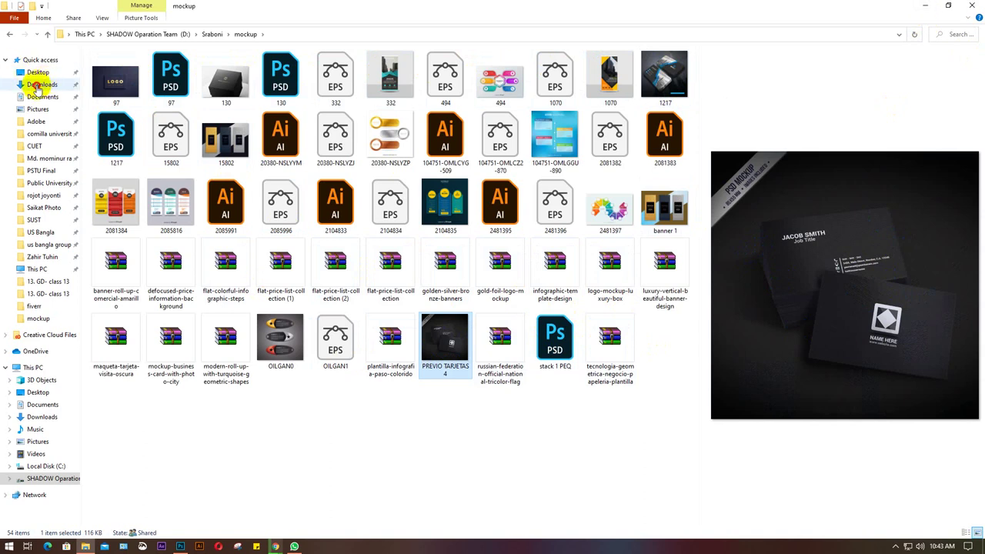
click(35, 85)
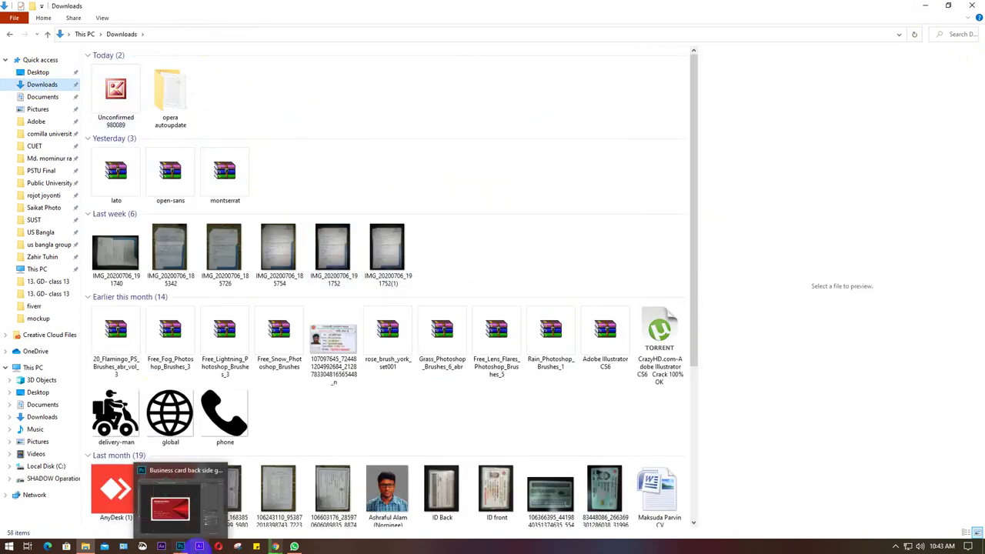
In Chrome, close the three business card mockup tabs, show Meet's participants, and start a blank tab.
click(276, 546)
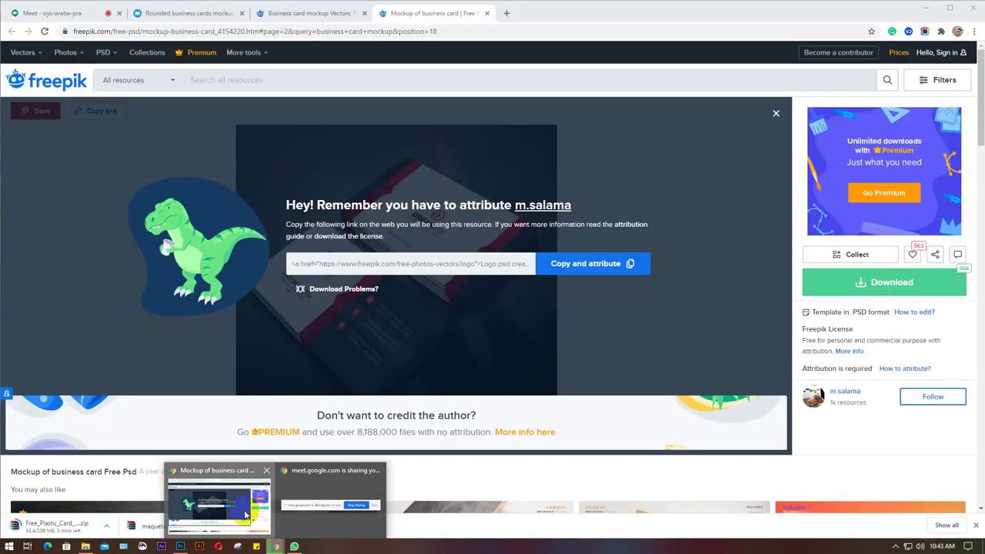
click(219, 502)
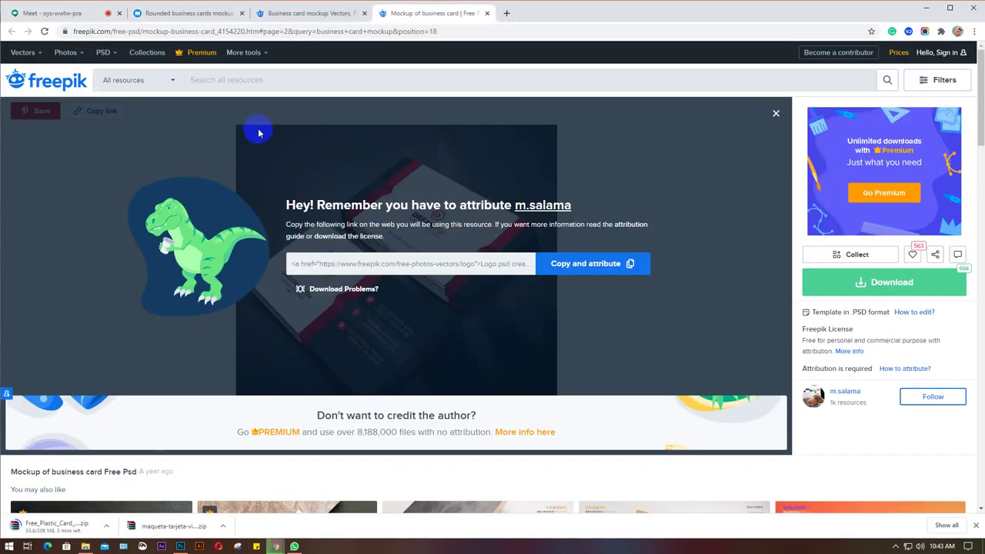
click(487, 13)
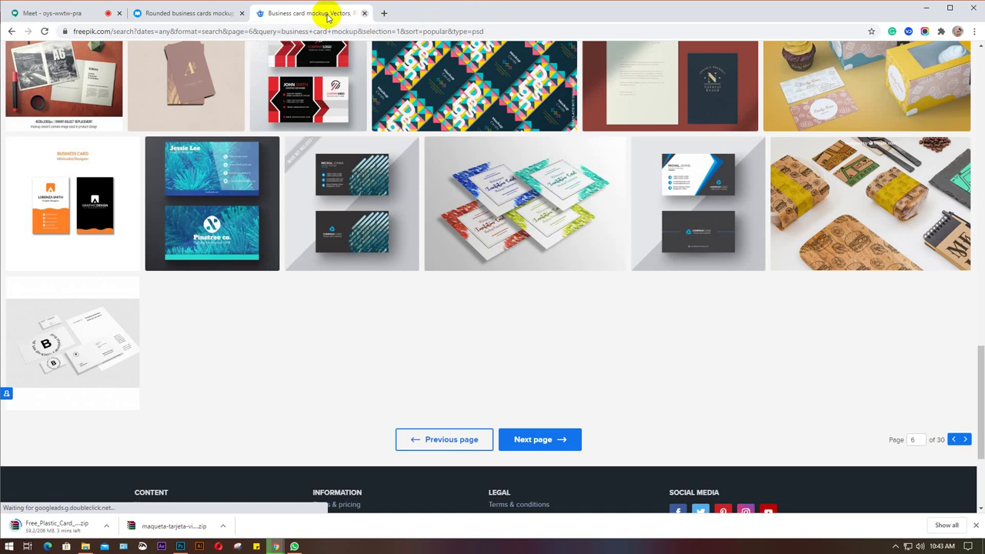
key(ctrl+w)
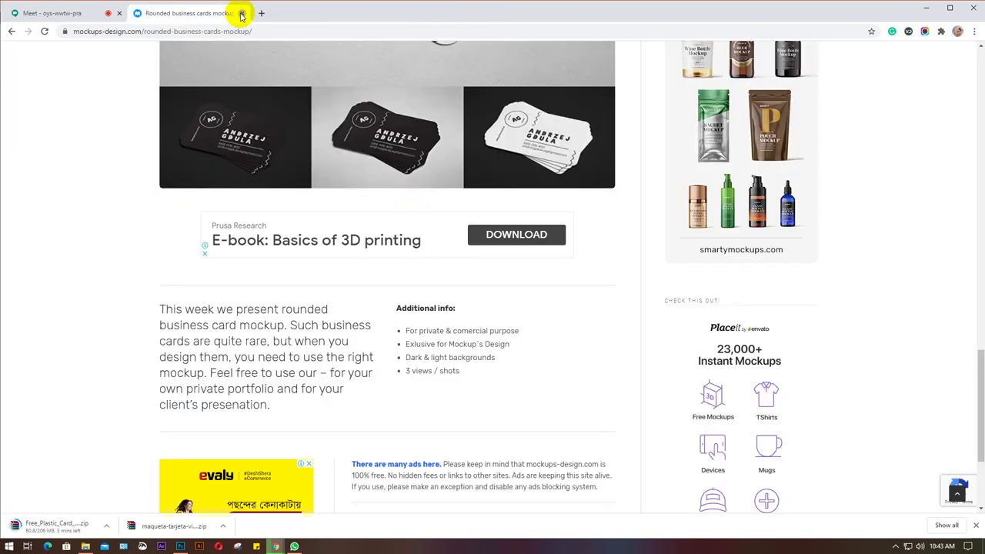
click(241, 13)
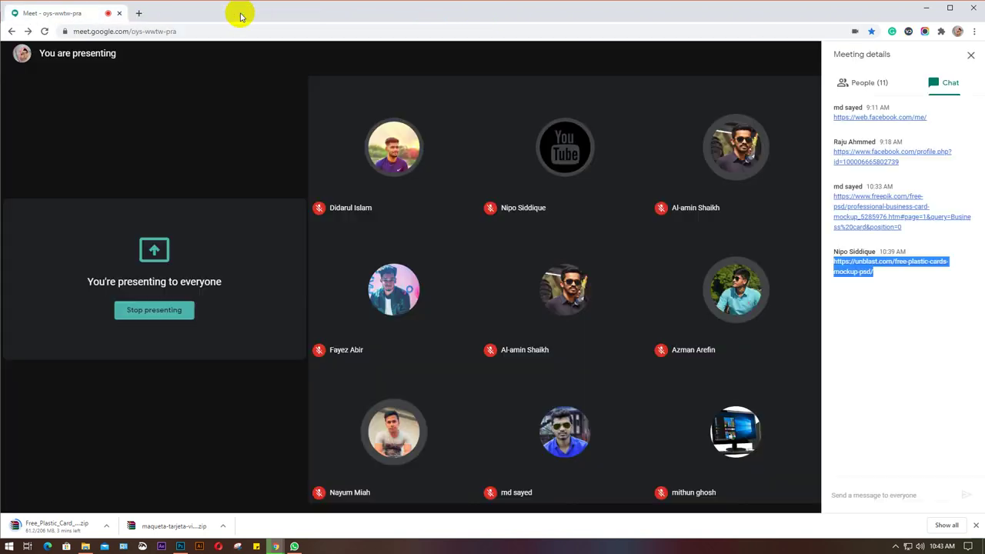
click(874, 86)
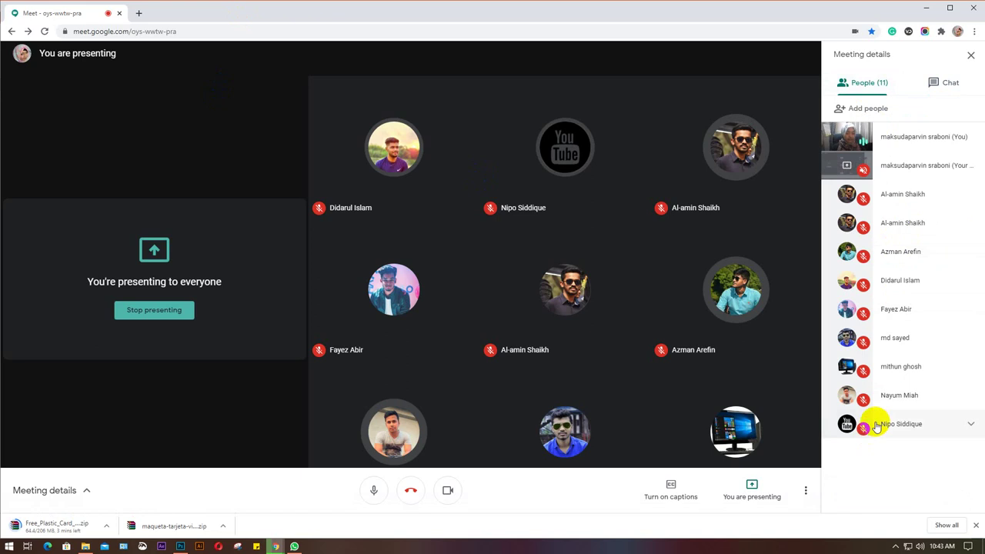
click(139, 13)
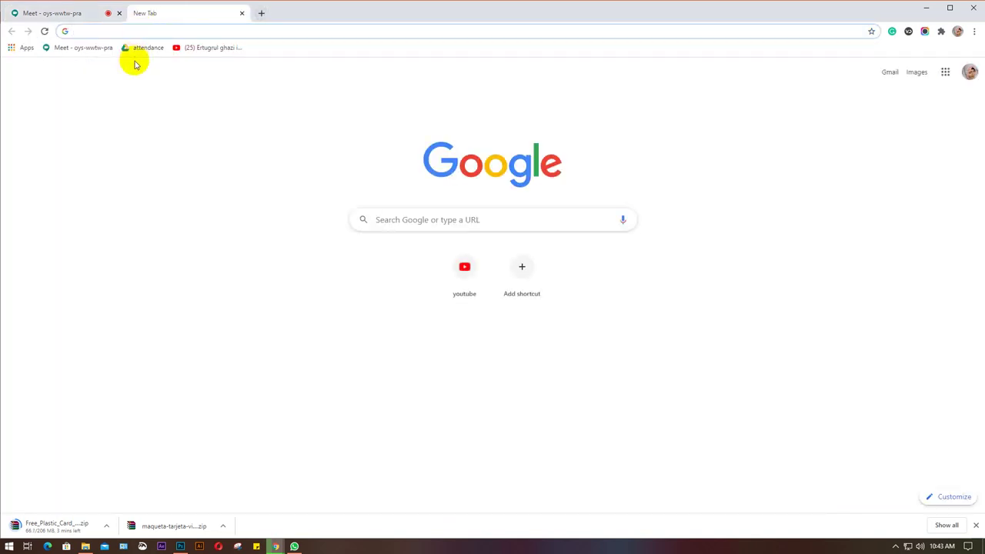
Open the Batch- GD 51 & 52 & 53 & 54- Lot 15 xlsx from Shared with me in Google Sheets.
click(143, 48)
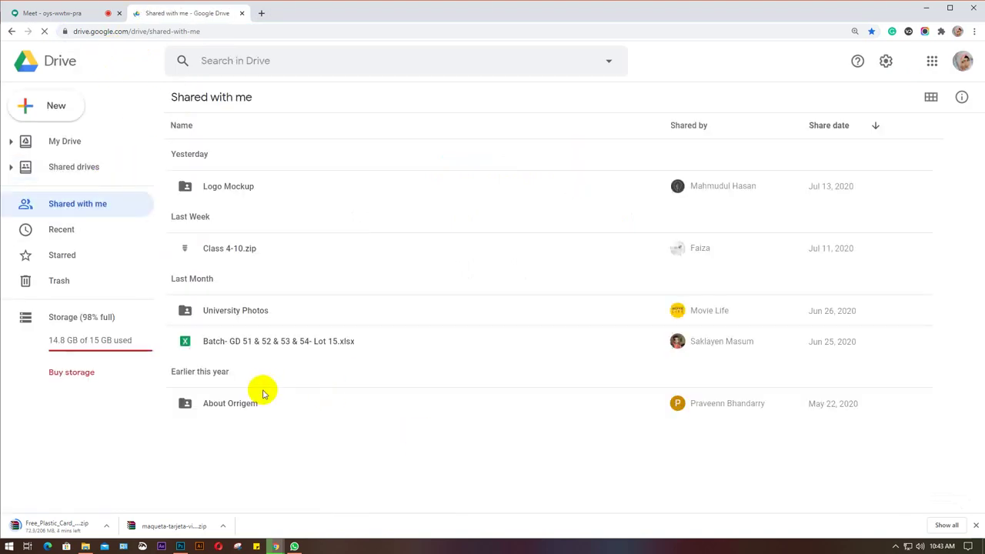
double_click(264, 346)
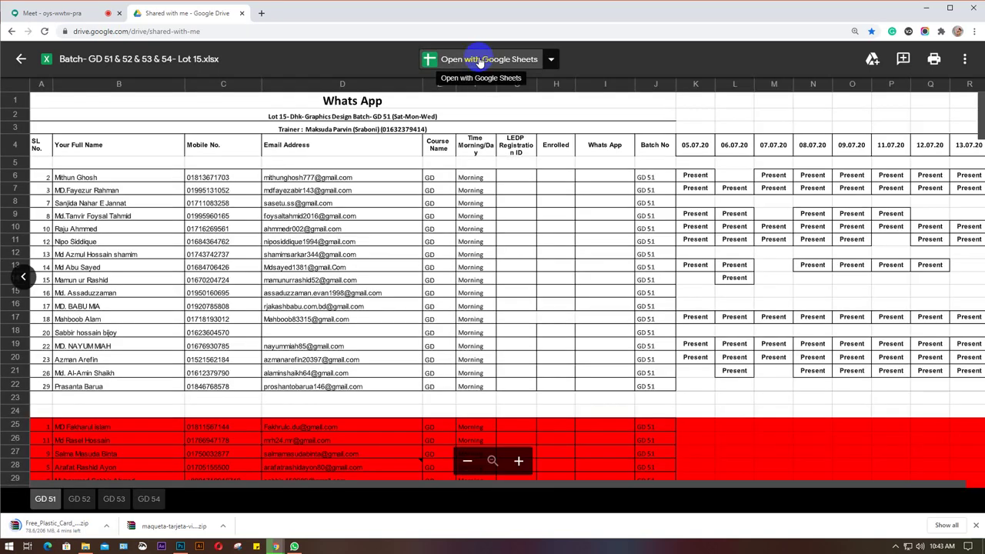
click(479, 60)
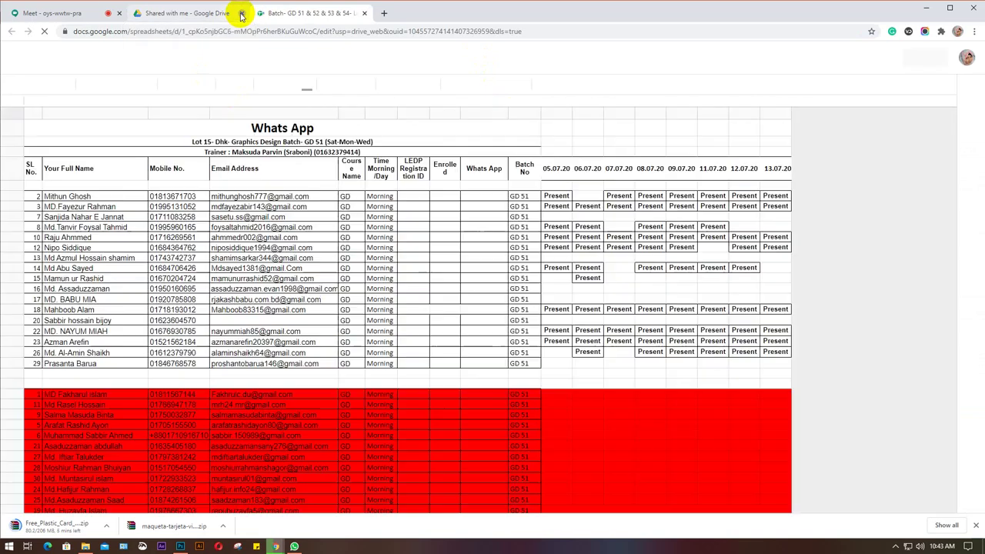
click(241, 14)
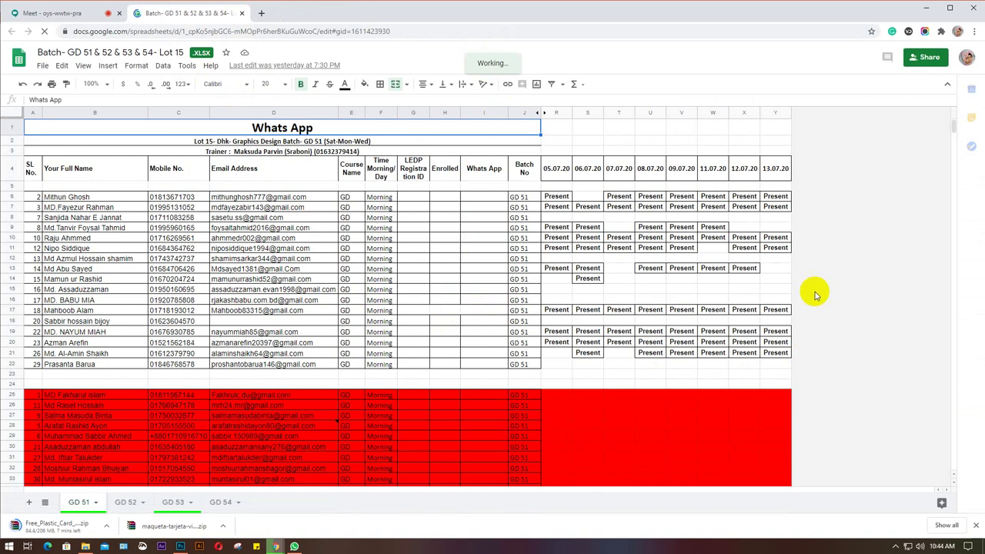
Insert a blank column Z to the right of the 13.07.20 column Y.
click(768, 113)
right_click(768, 113)
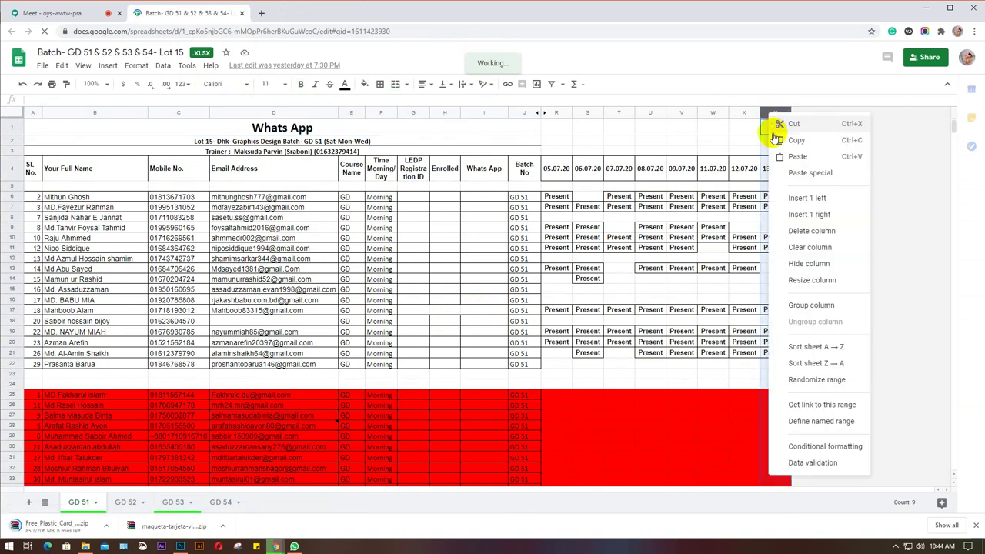
click(806, 218)
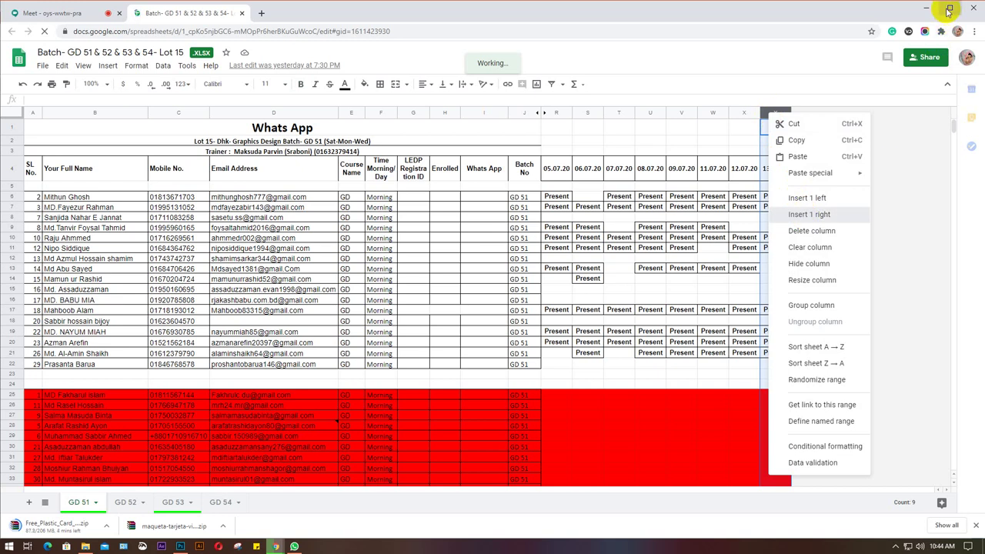
Detach the spreadsheet into its own window, narrowed beside the Meet participant list.
drag(215, 16, 197, 48)
click(949, 14)
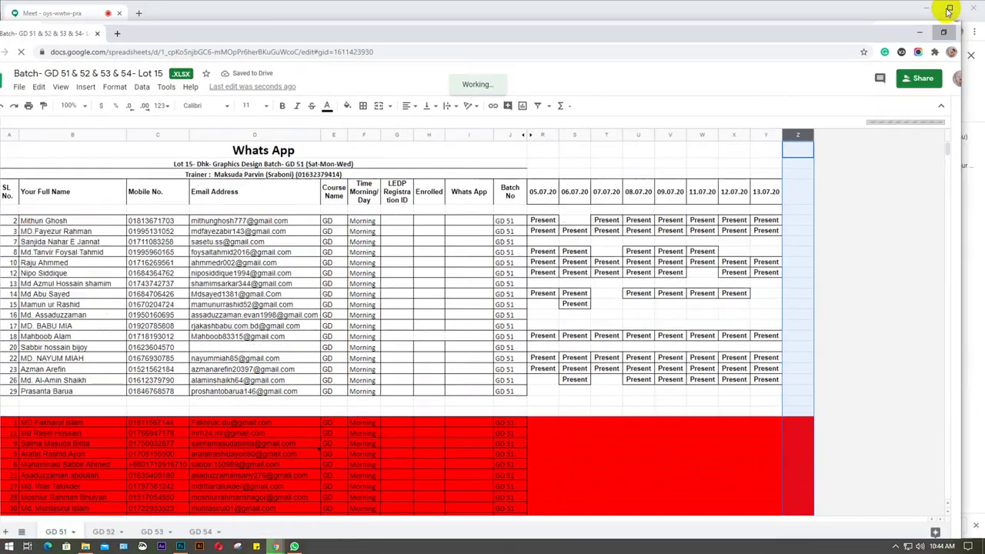
click(736, 31)
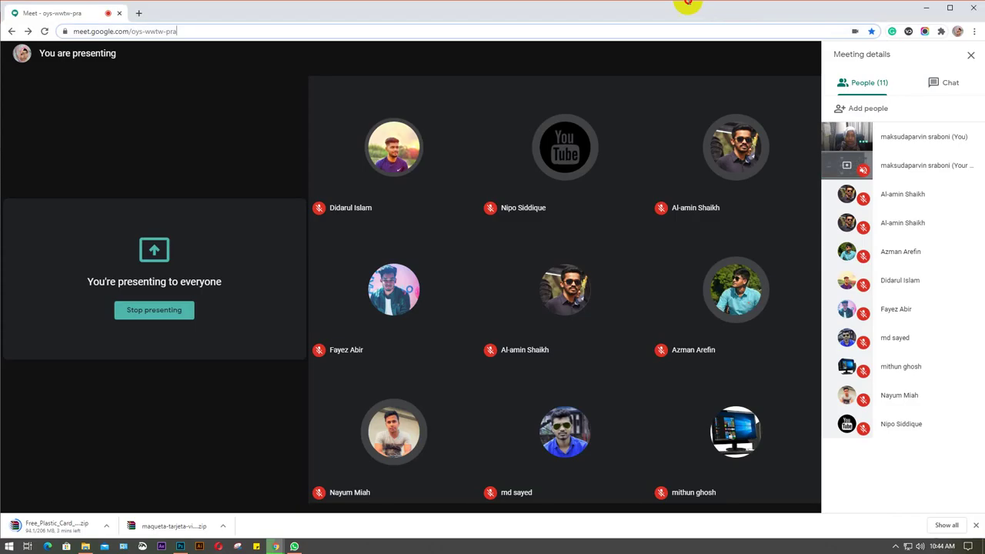
click(282, 543)
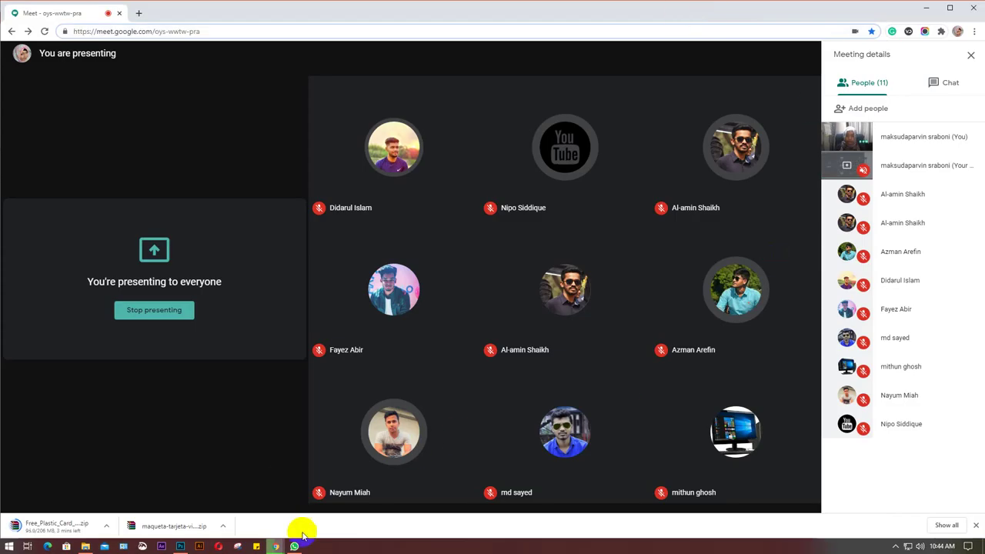
click(385, 499)
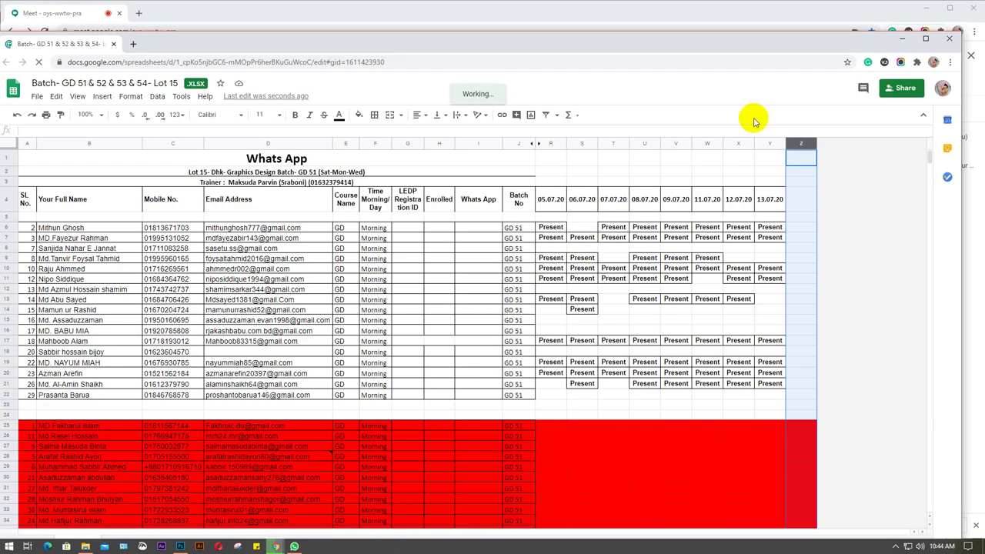
drag(720, 31, 717, 6)
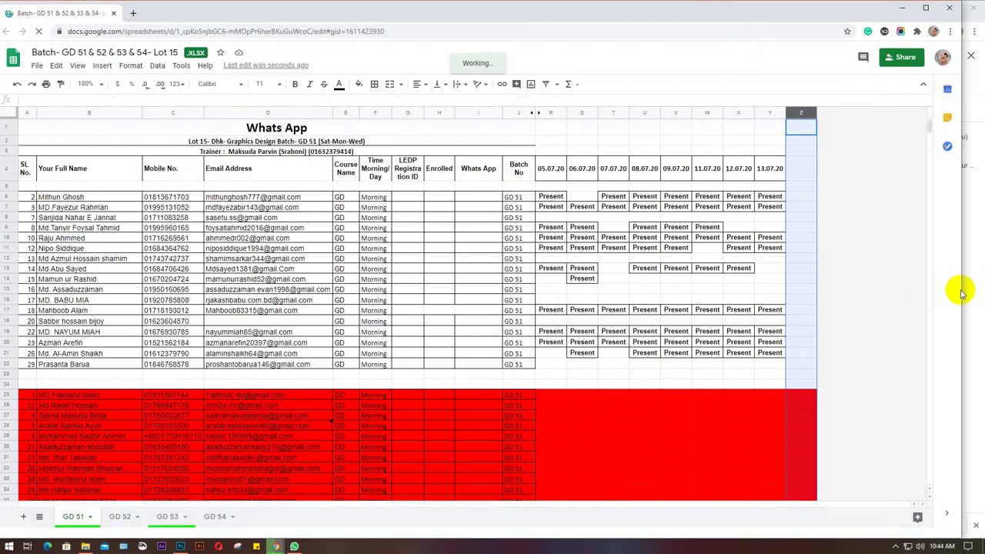
drag(962, 293, 858, 301)
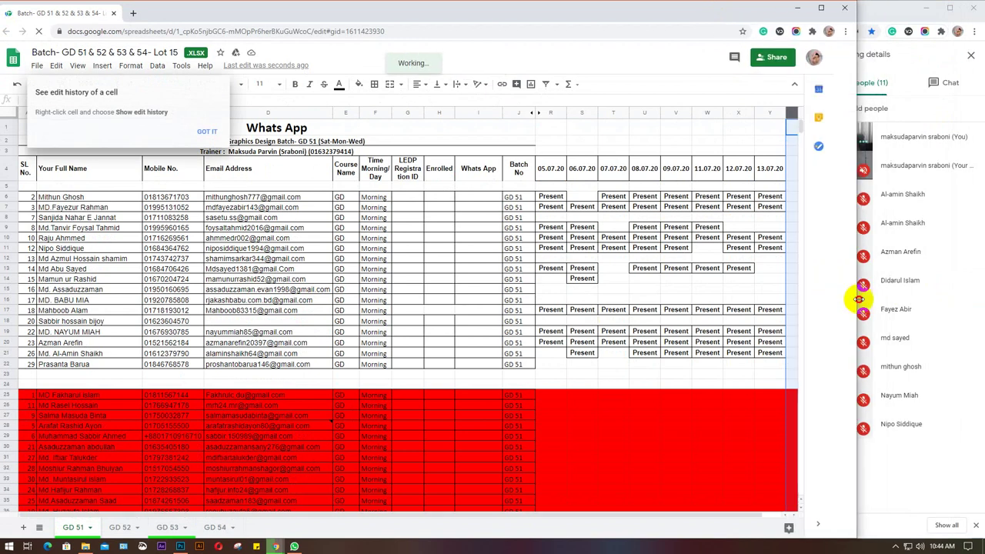
Mark row 6 Present in the new 13.07.20 column Z.
click(765, 176)
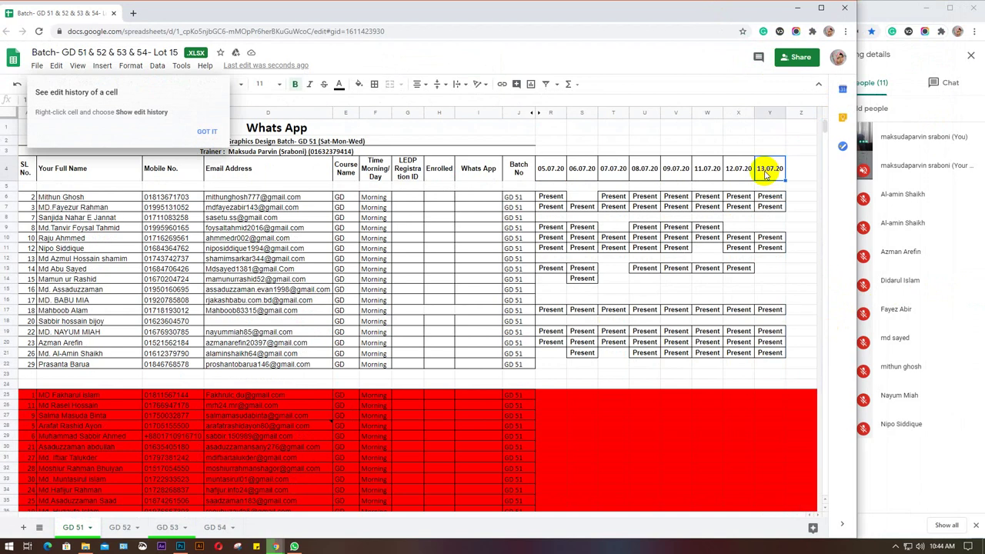
click(802, 174)
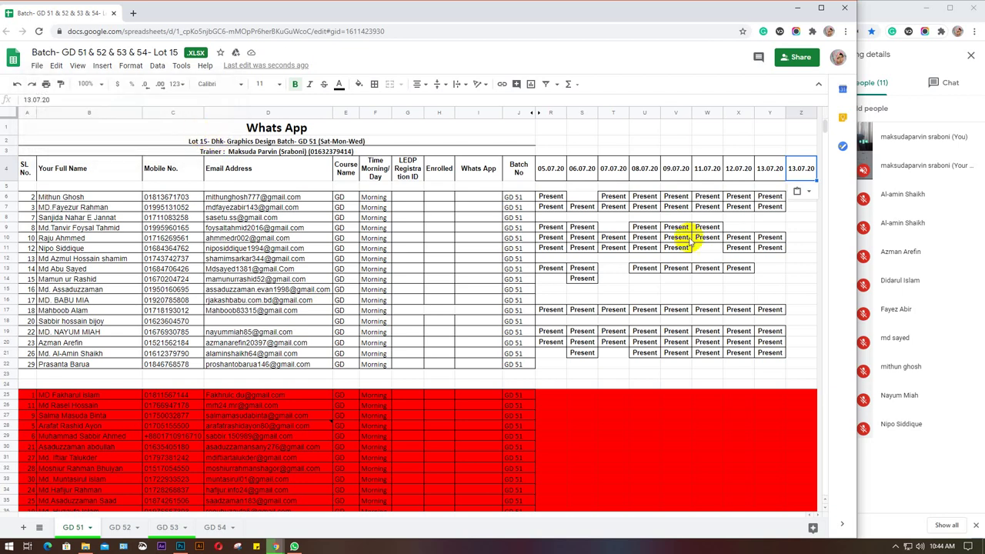
click(772, 197)
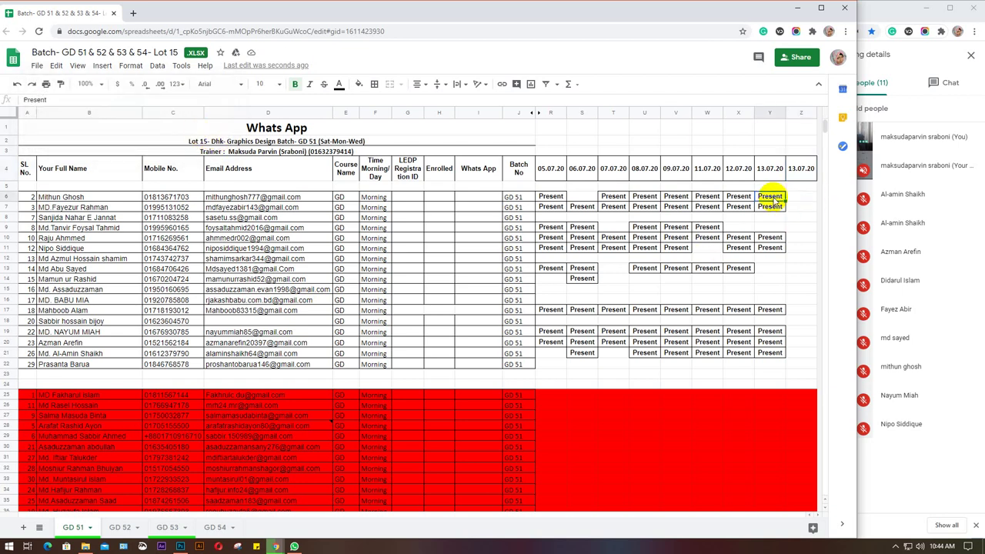
click(801, 200)
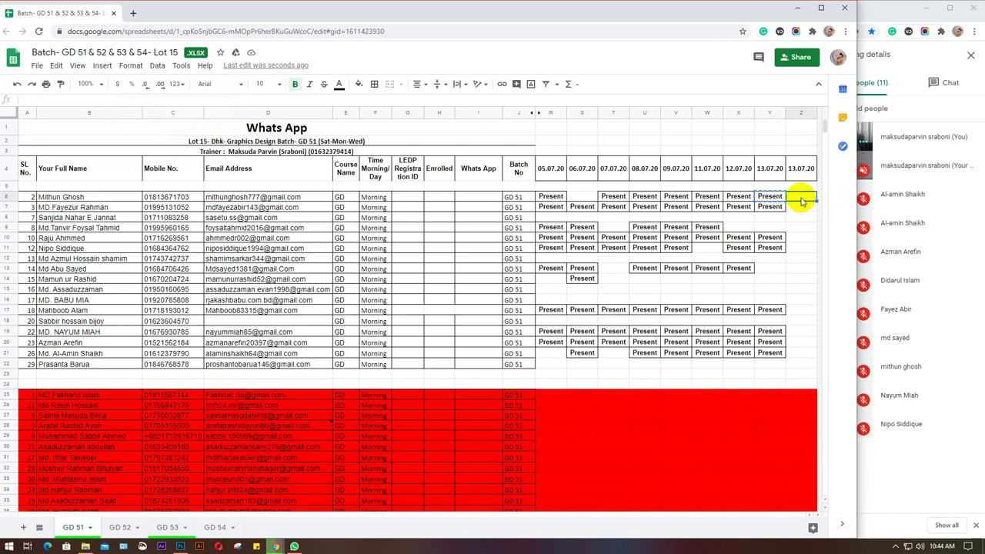
key(ctrl+v)
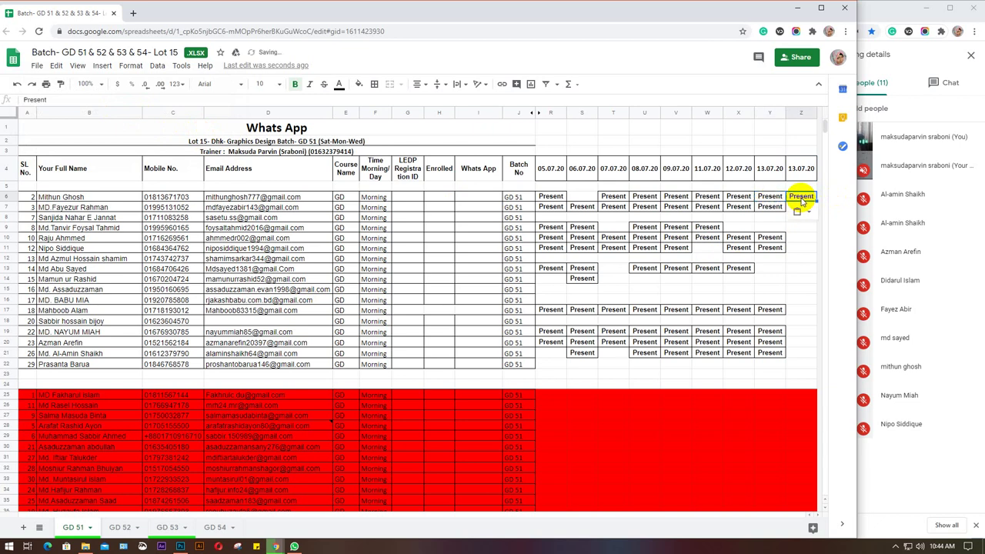
Paste Present into column Z for rows 21, 20 and 19.
click(798, 354)
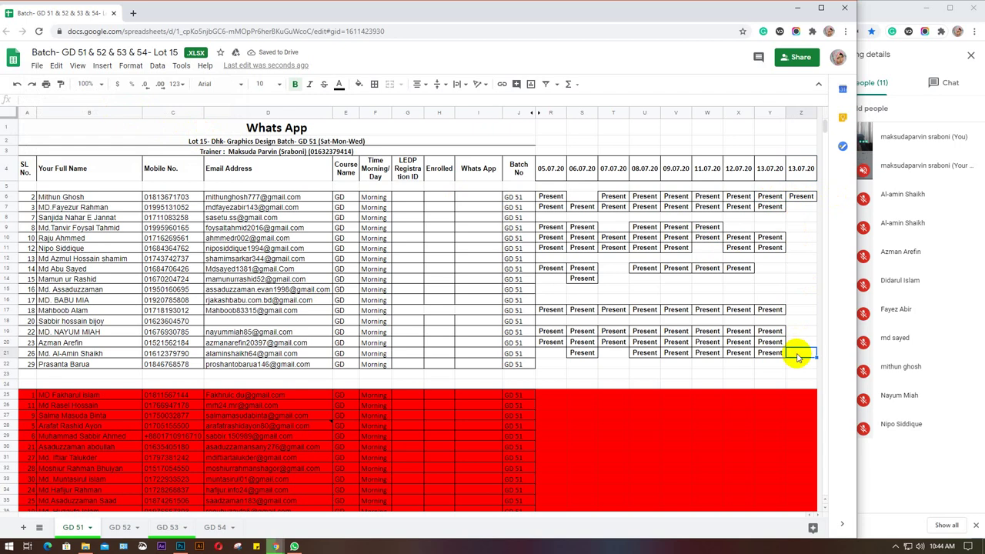
click(5, 354)
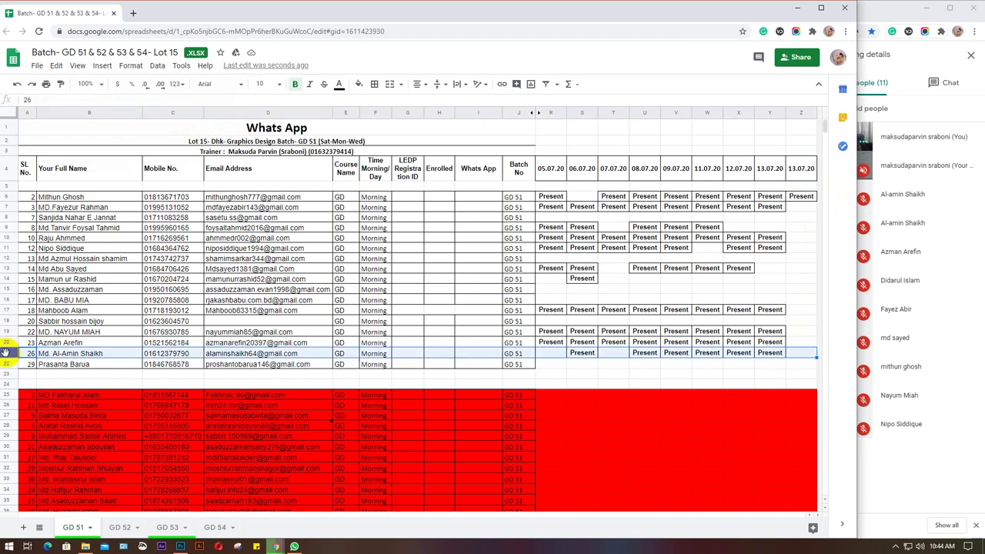
click(794, 356)
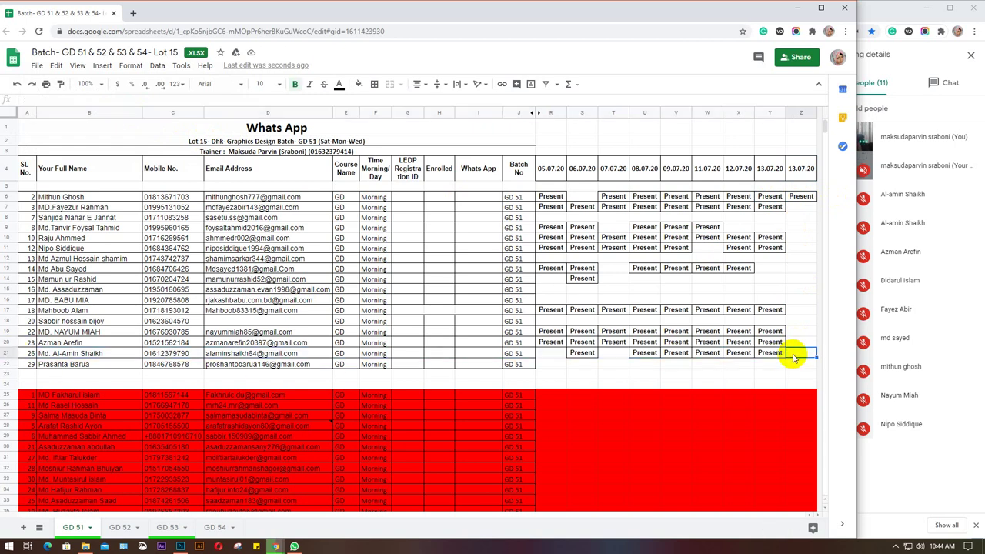
key(ctrl+v)
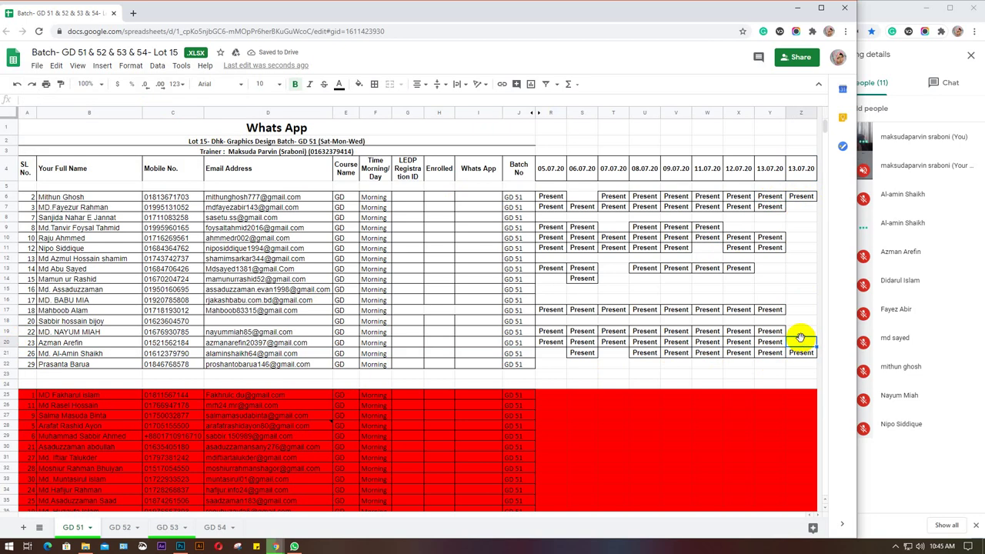
key(ctrl+v)
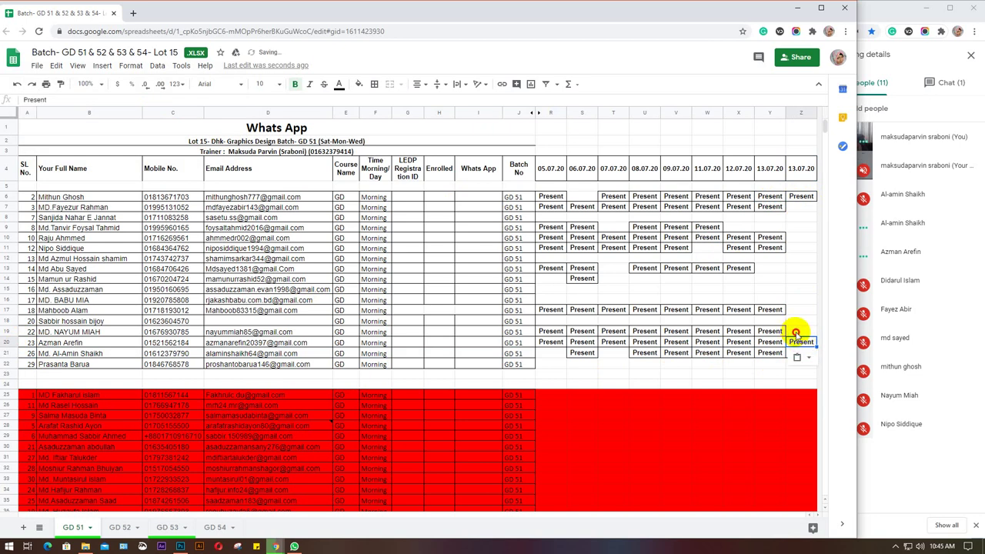
click(796, 334)
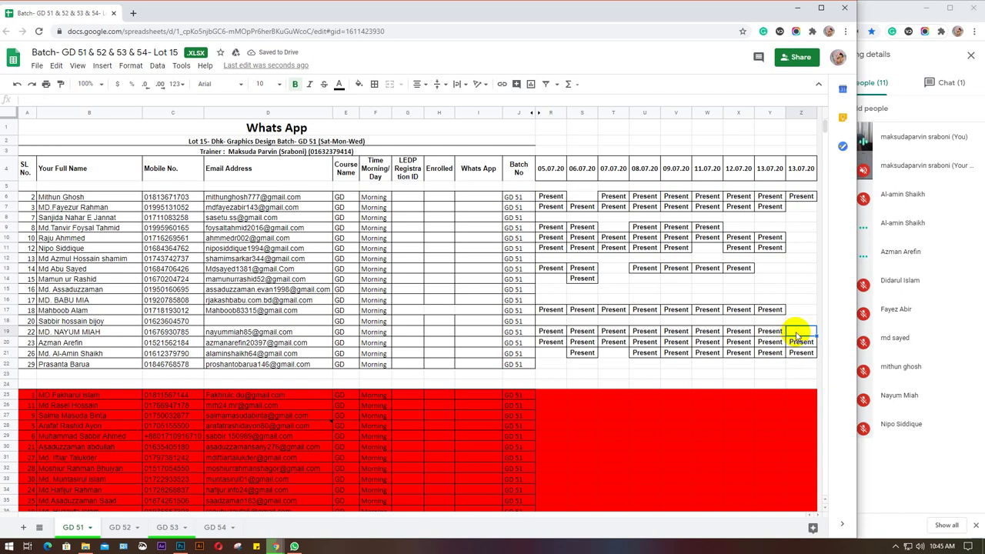
key(ctrl+v)
Mark row 14 Present after checking student names, then bring the Meet chat forward.
click(799, 311)
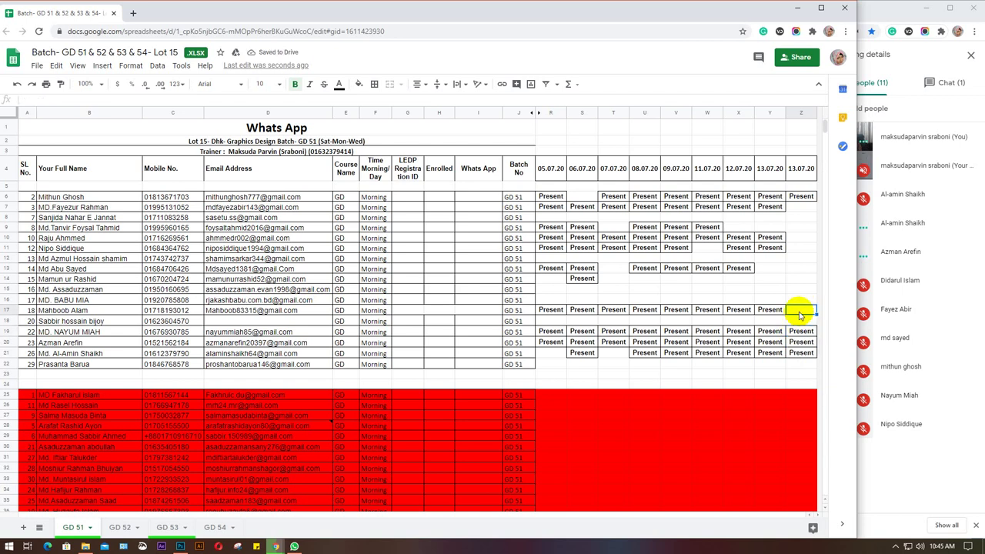
click(4, 299)
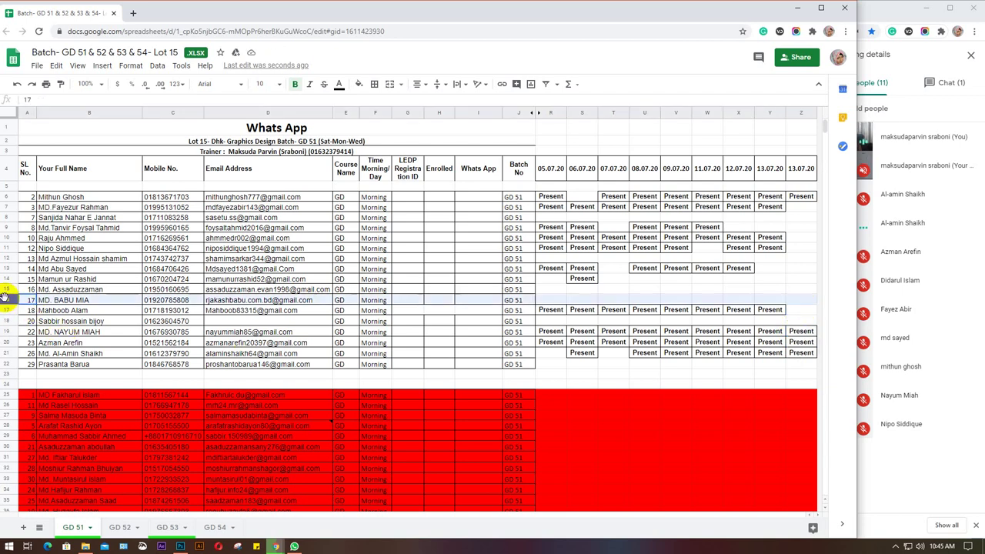
click(6, 289)
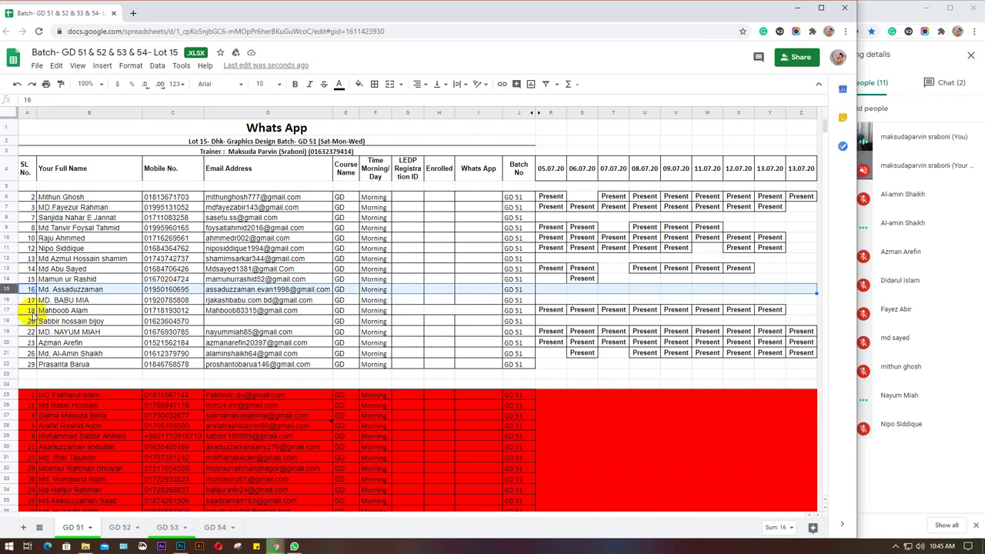
click(6, 269)
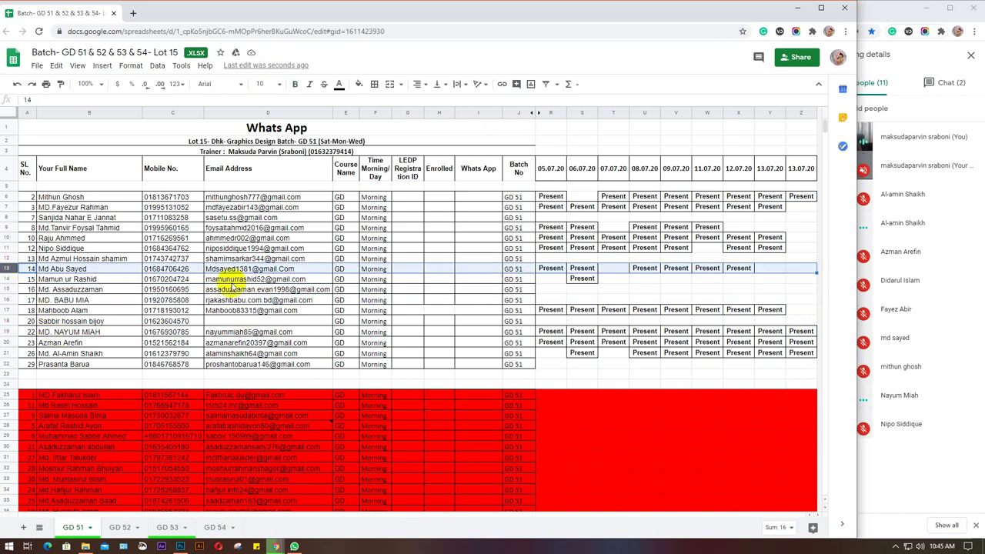
click(807, 270)
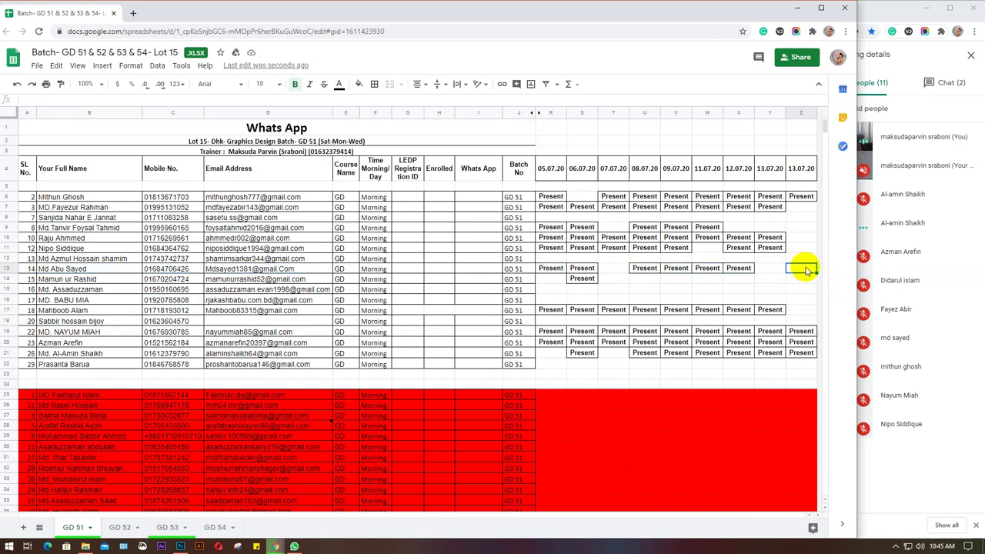
key(ctrl+v)
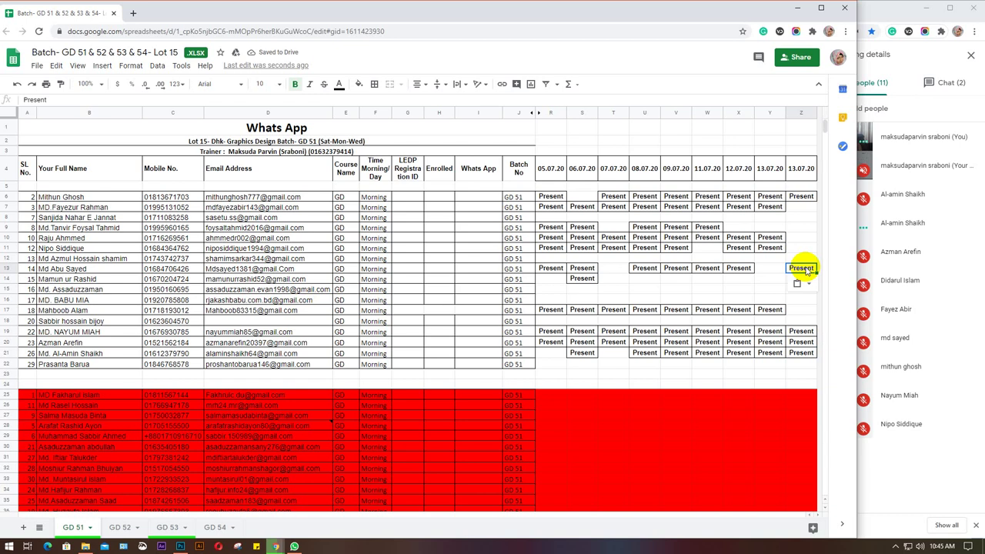
click(950, 83)
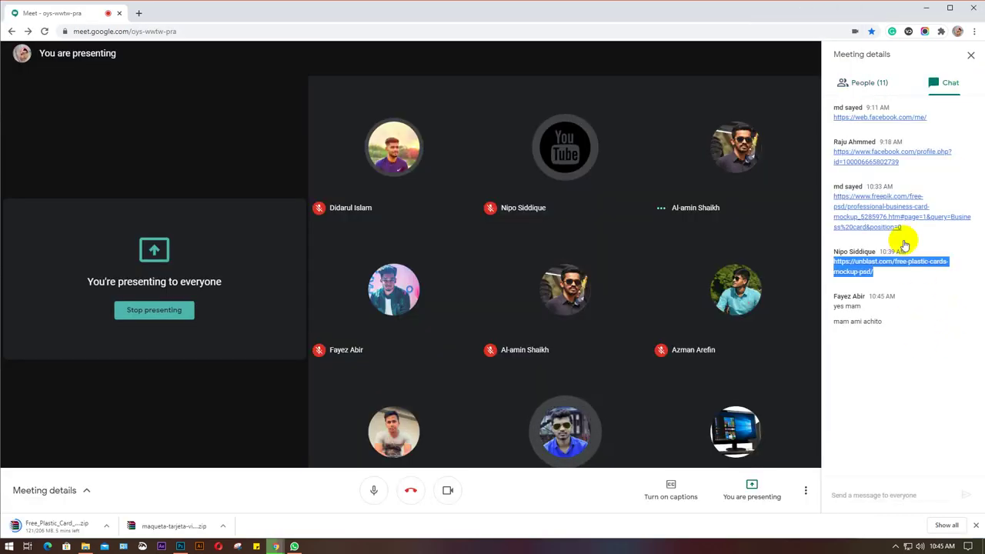
Check Meet's People and Chat lists, then bring the attendance spreadsheet window back in front.
click(880, 85)
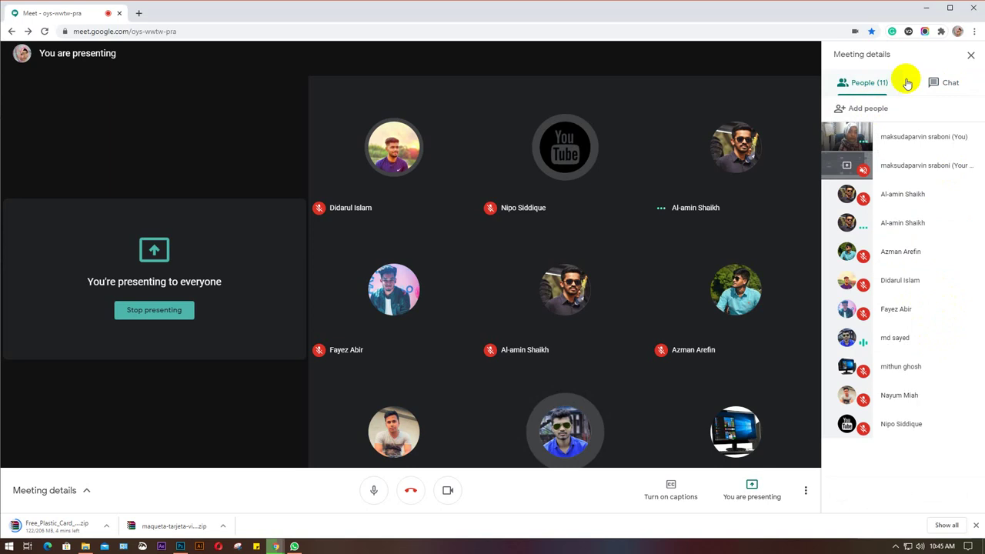
click(951, 84)
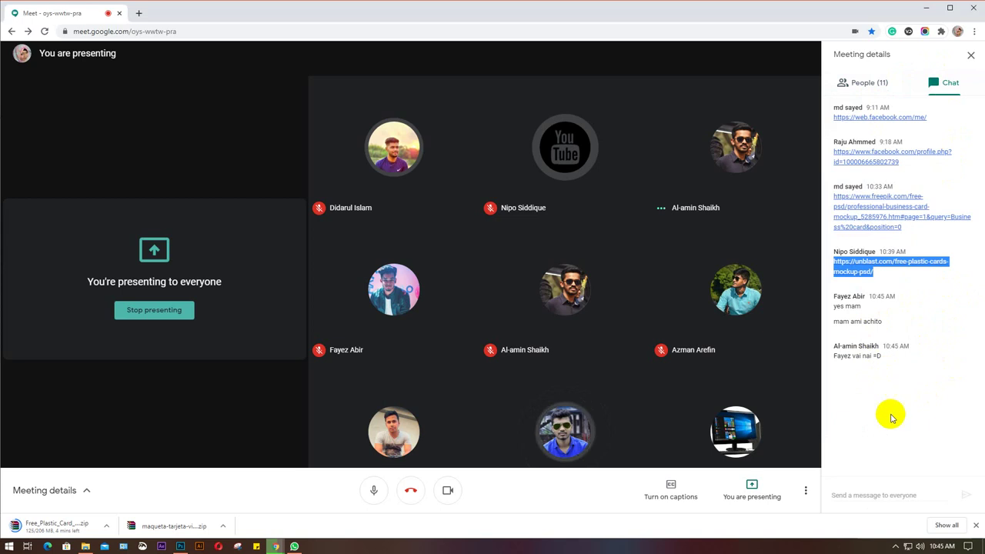
click(872, 92)
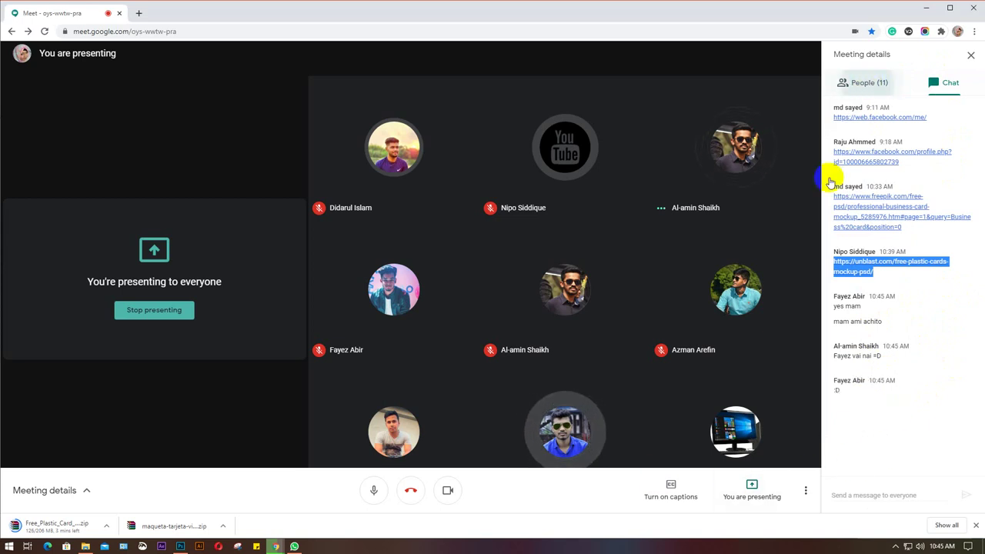
mouse_move(273, 547)
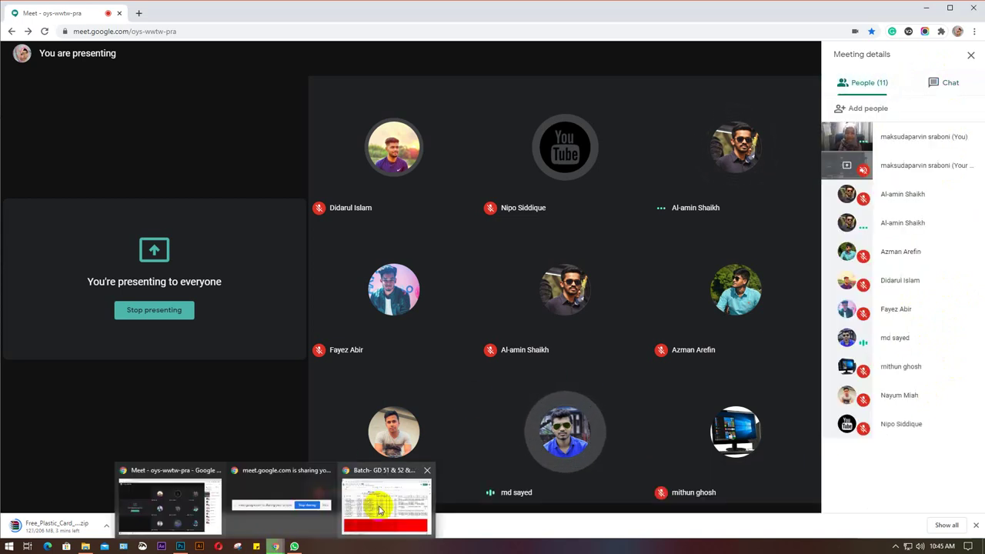
click(416, 497)
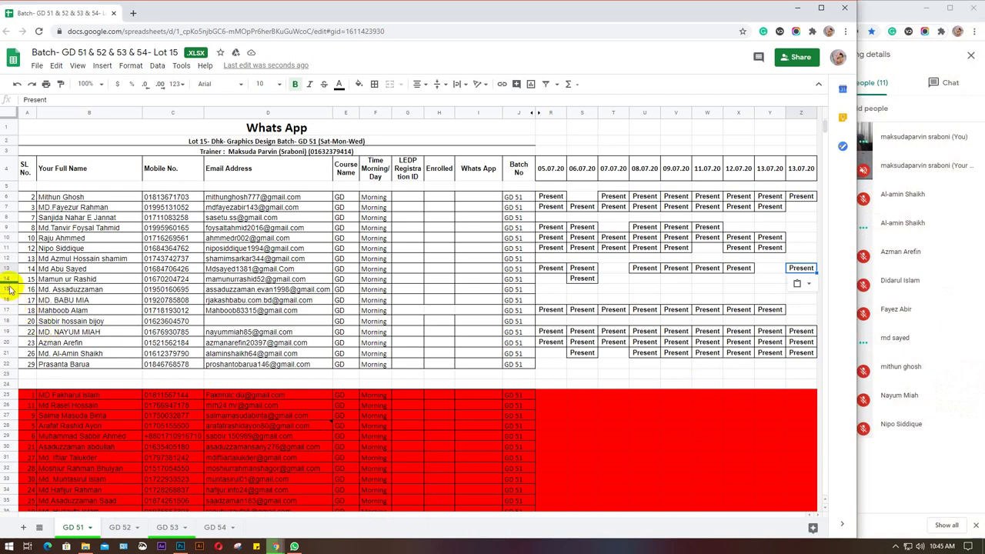
Paste Present into the new column for rows 11, 10 and 7.
click(6, 259)
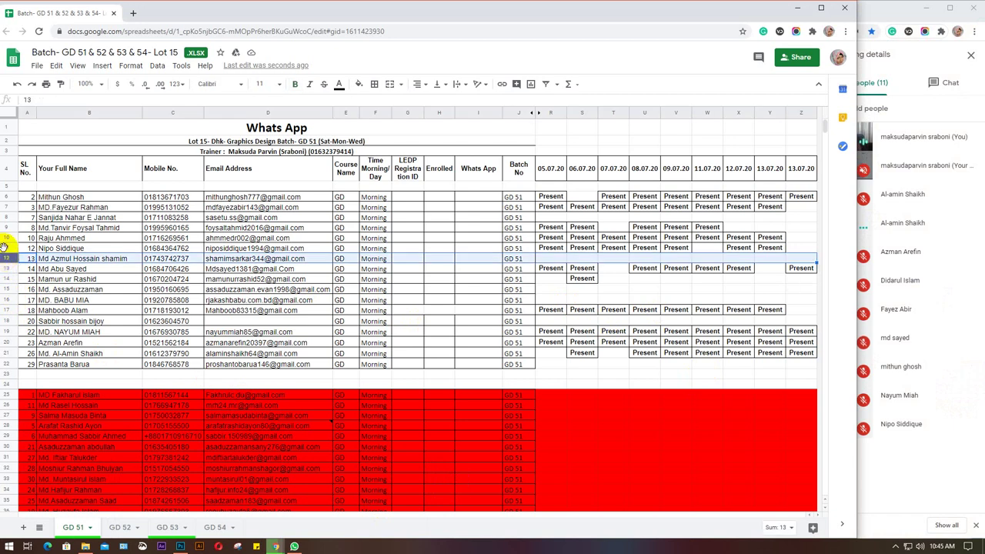
click(800, 248)
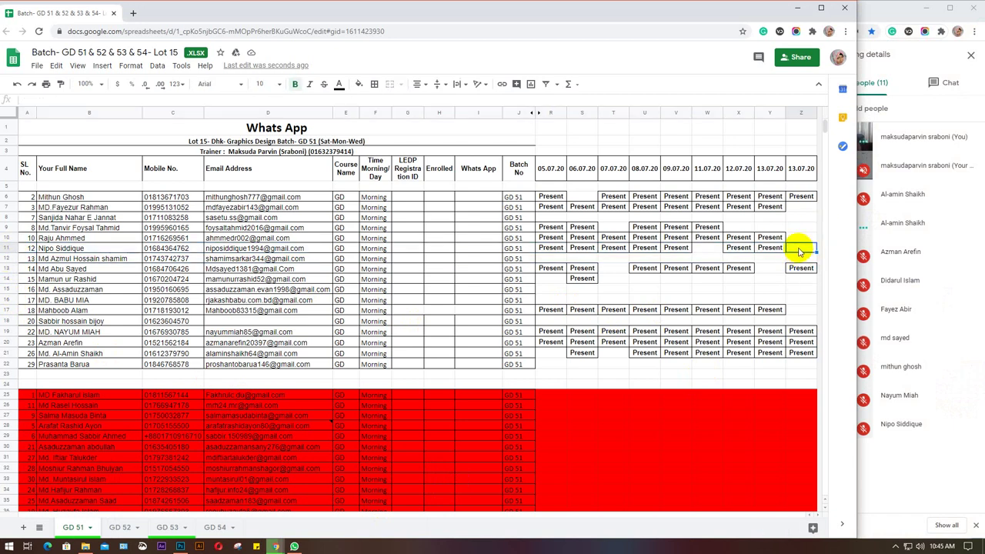
text(Present)
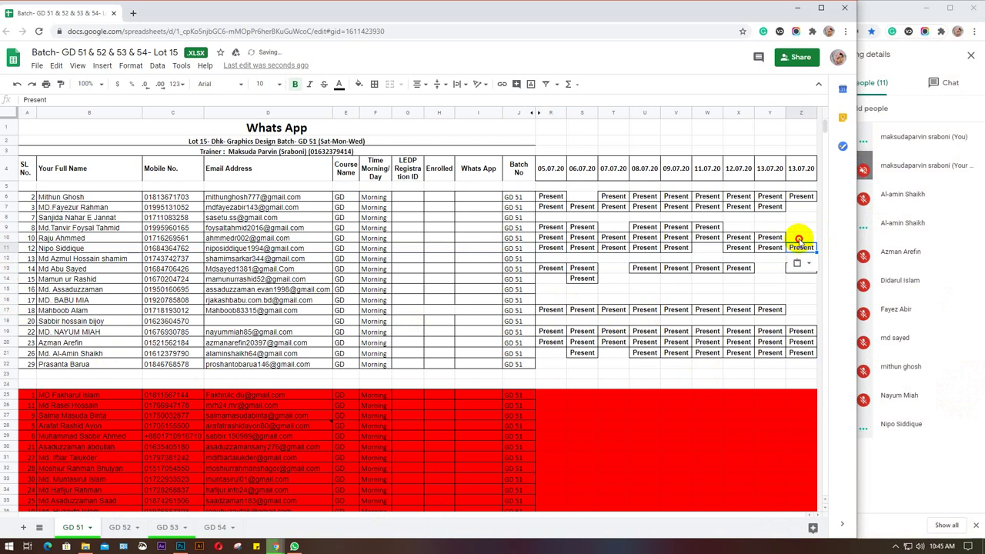
click(800, 242)
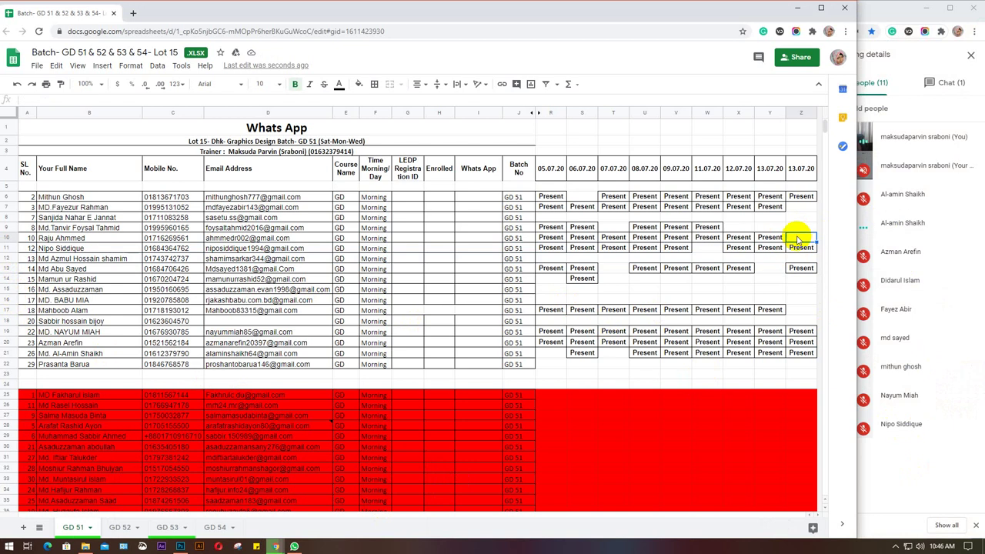
text(Present)
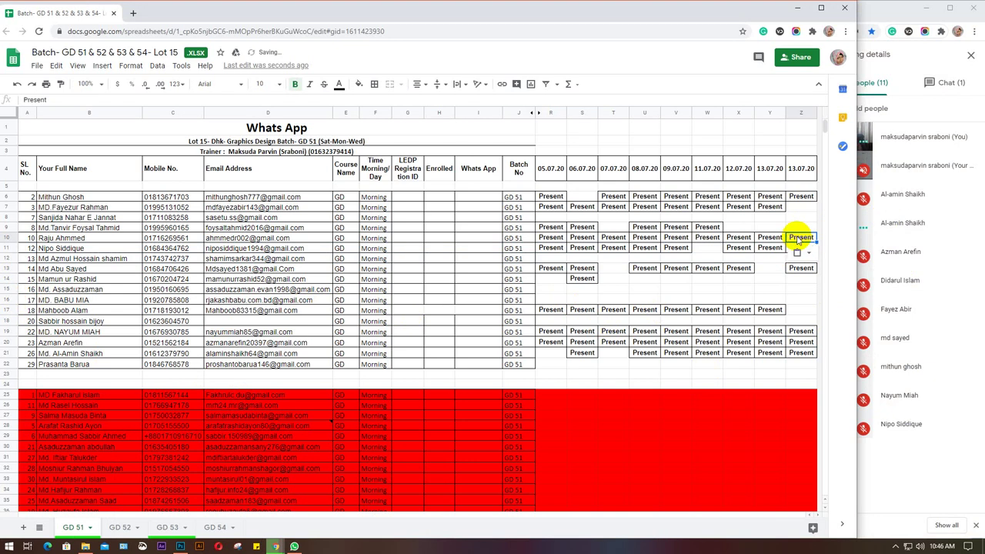
click(6, 238)
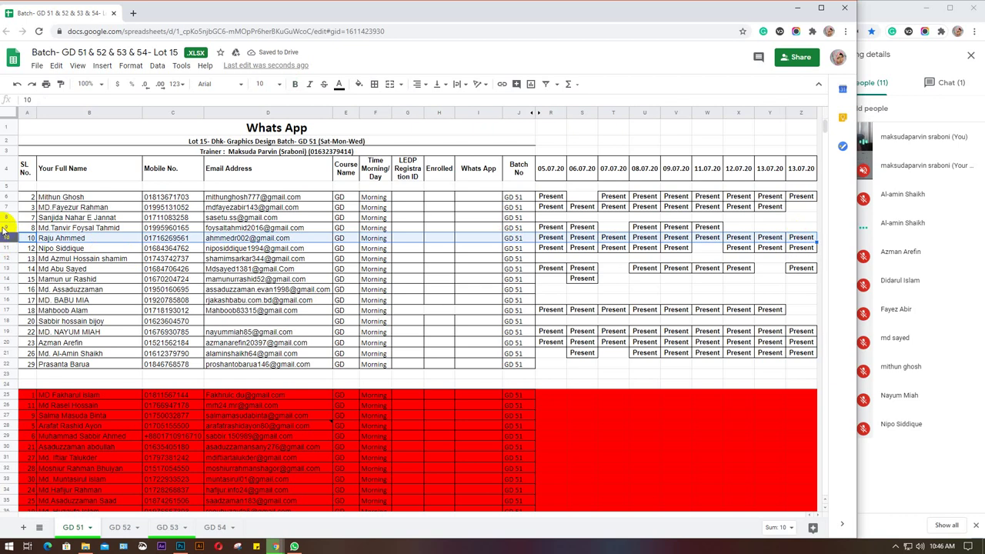
click(7, 228)
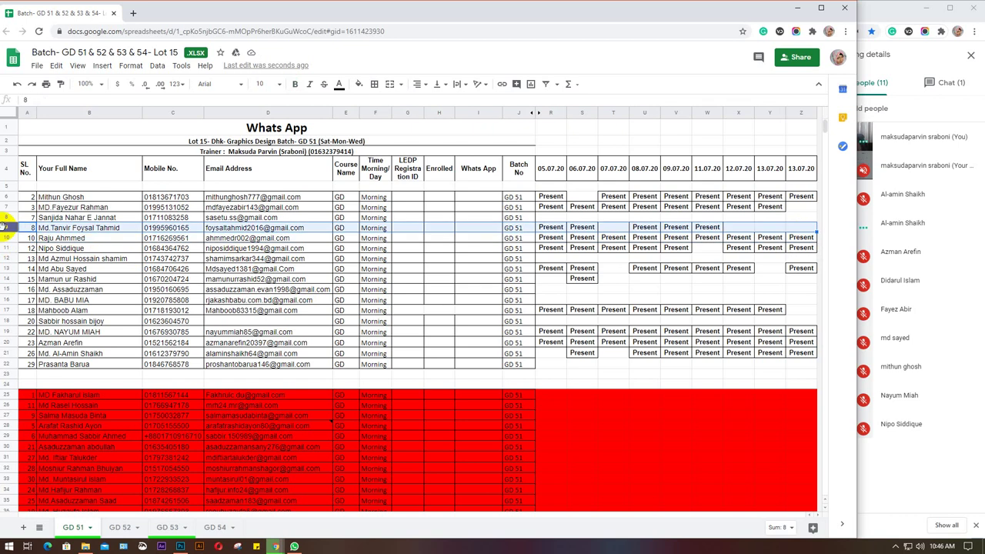
click(6, 207)
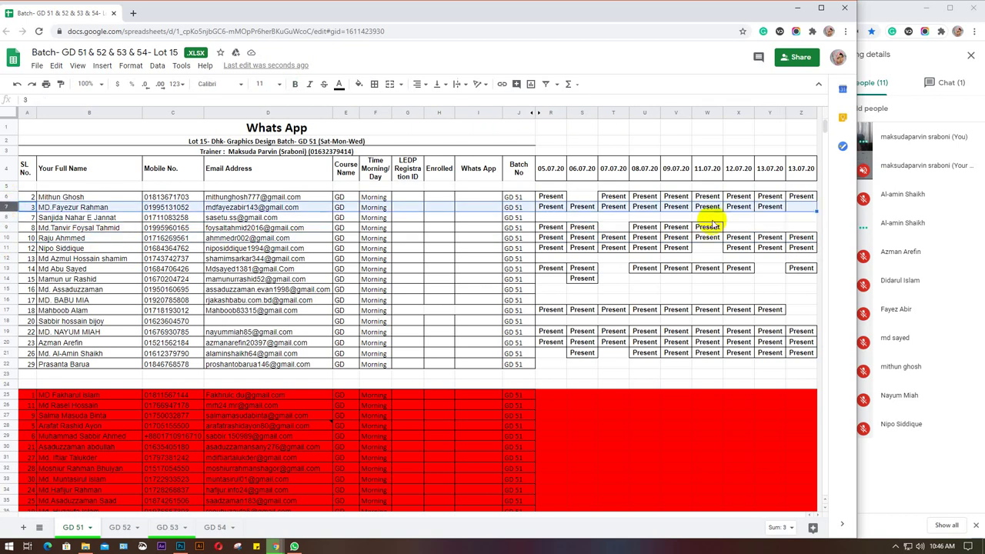
click(799, 209)
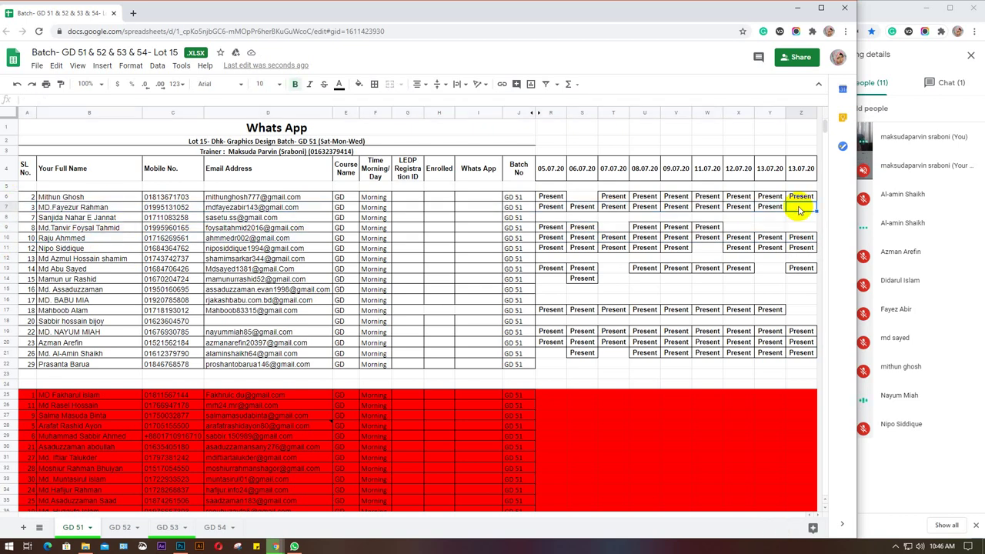
text(Present)
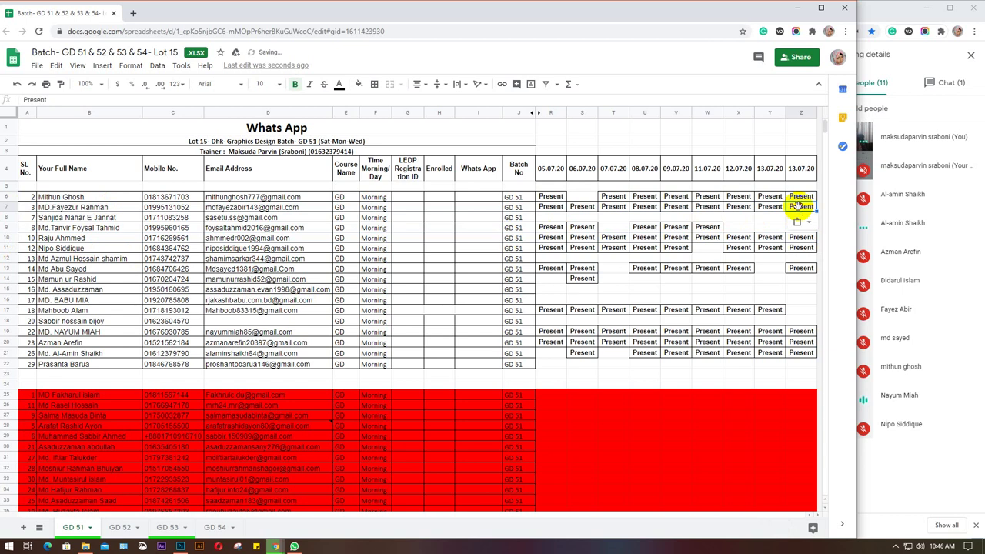
Change the column's date header from 13.07.20 to 14.07.20 and minimize the spreadsheet.
click(792, 170)
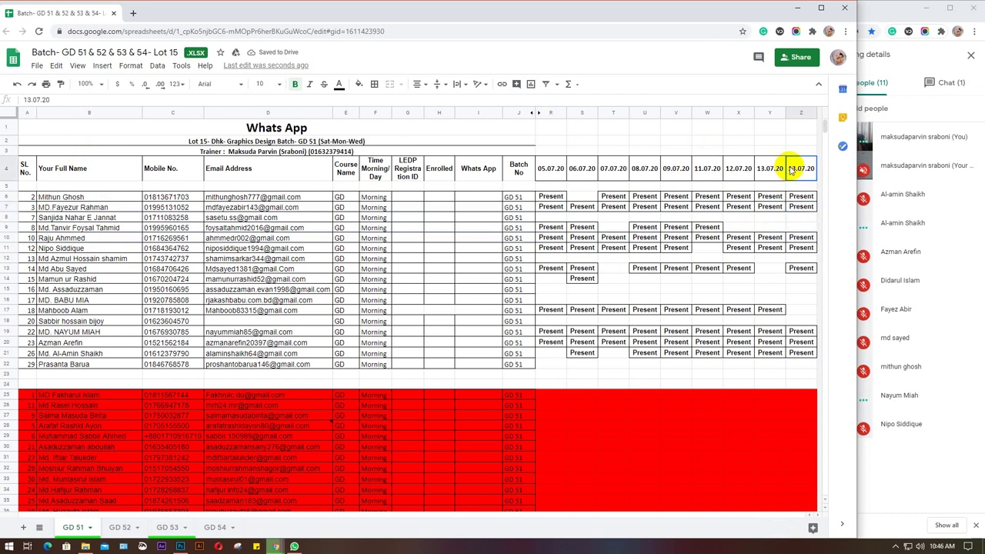
click(26, 99)
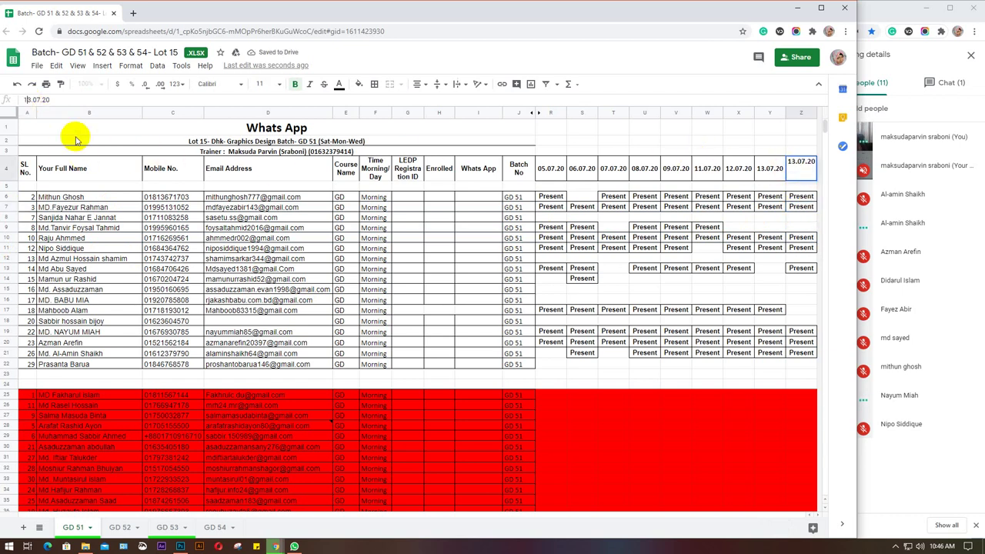
key(Delete)
text(4)
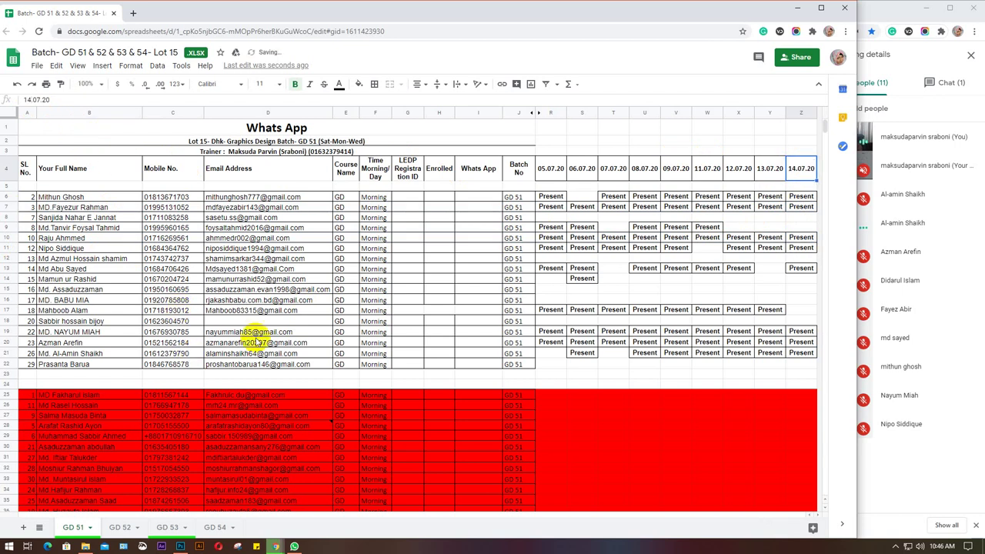
click(887, 17)
click(799, 9)
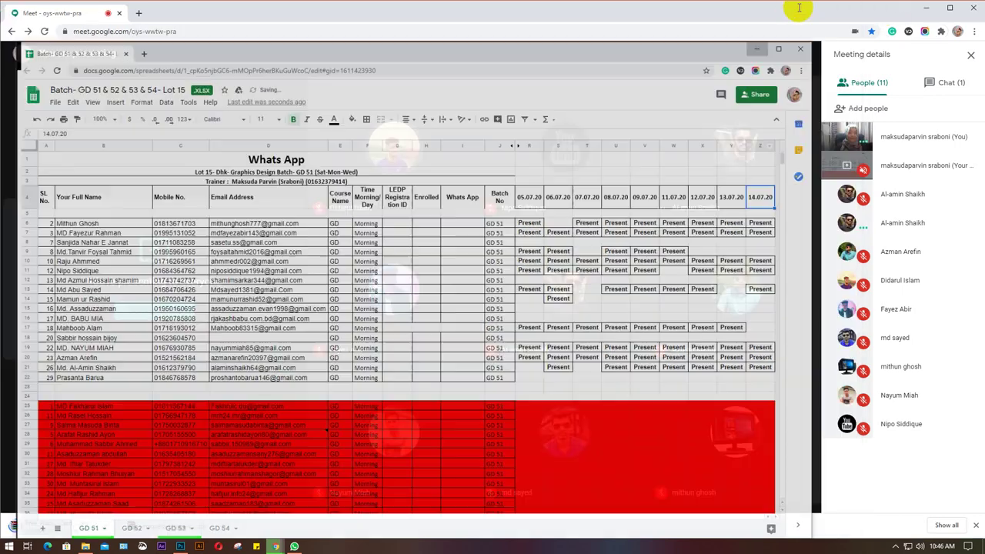
Review Meet's Chat and People tabs, then restore the attendance spreadsheet window.
click(948, 77)
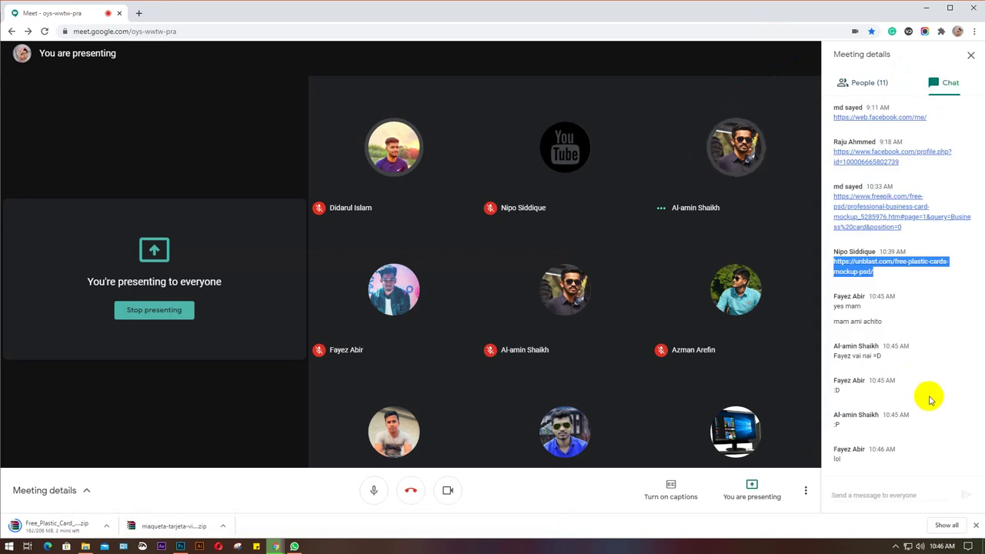
click(867, 84)
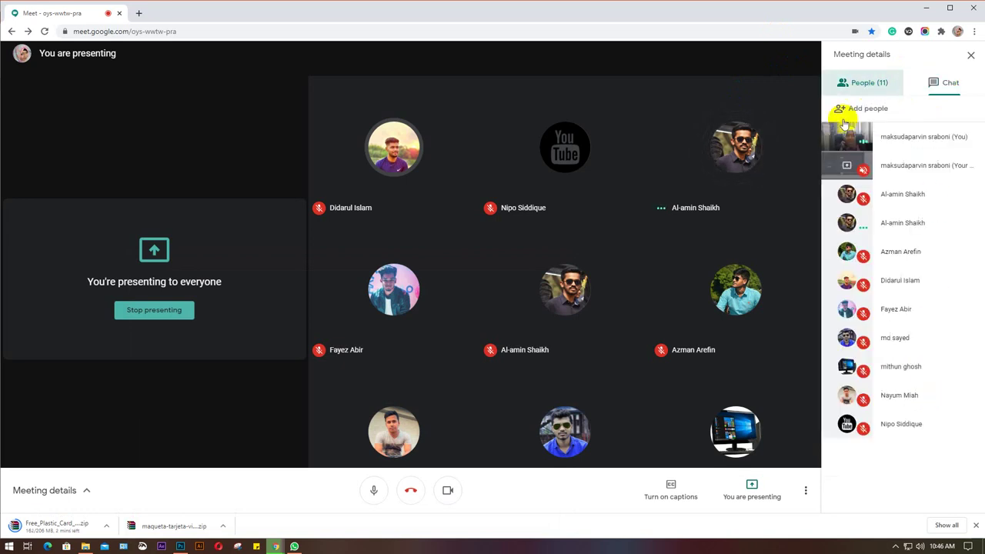
mouse_move(277, 548)
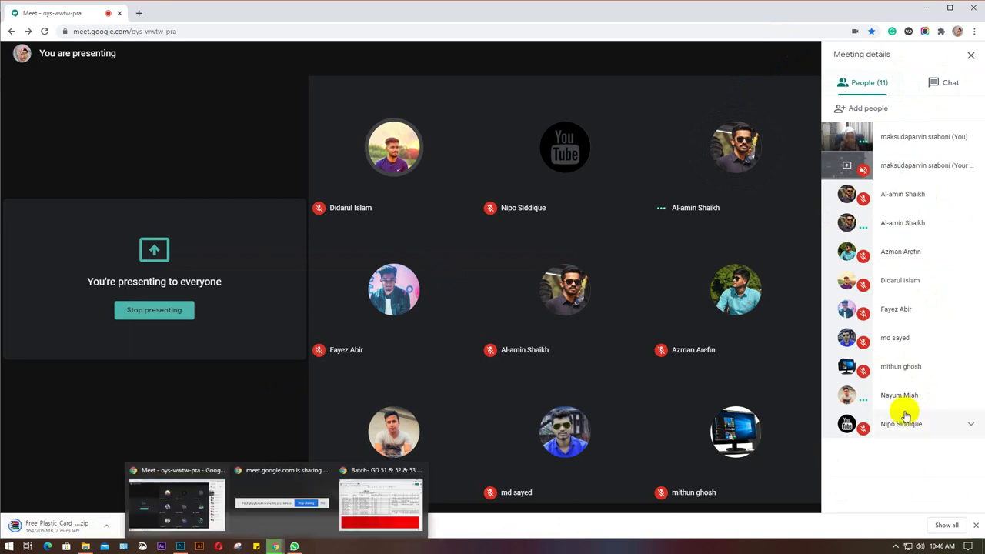
click(947, 82)
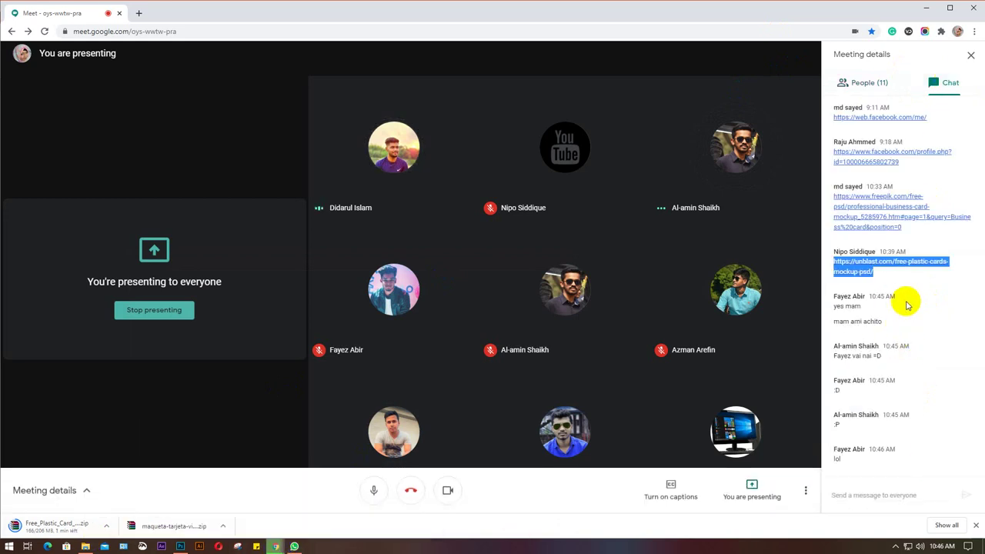
click(868, 82)
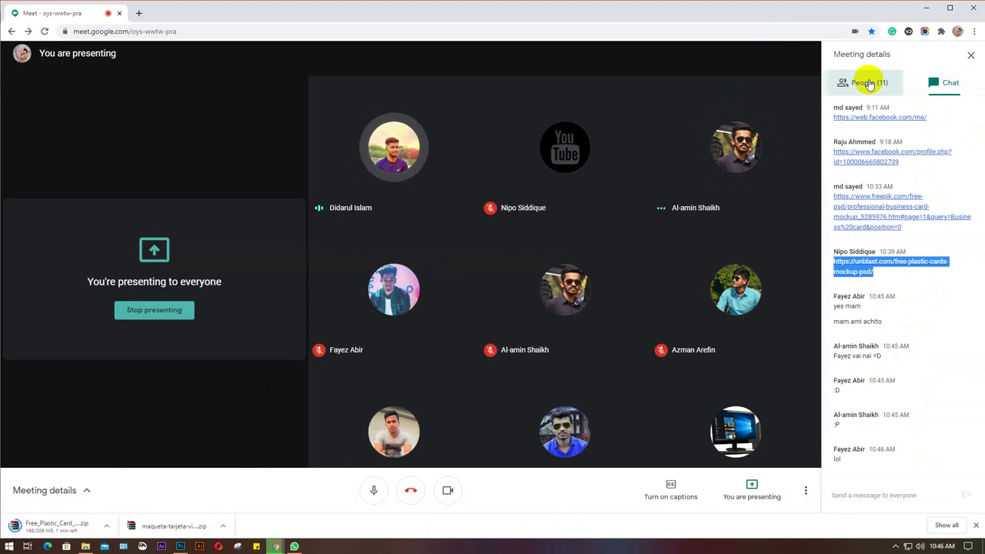
mouse_move(276, 548)
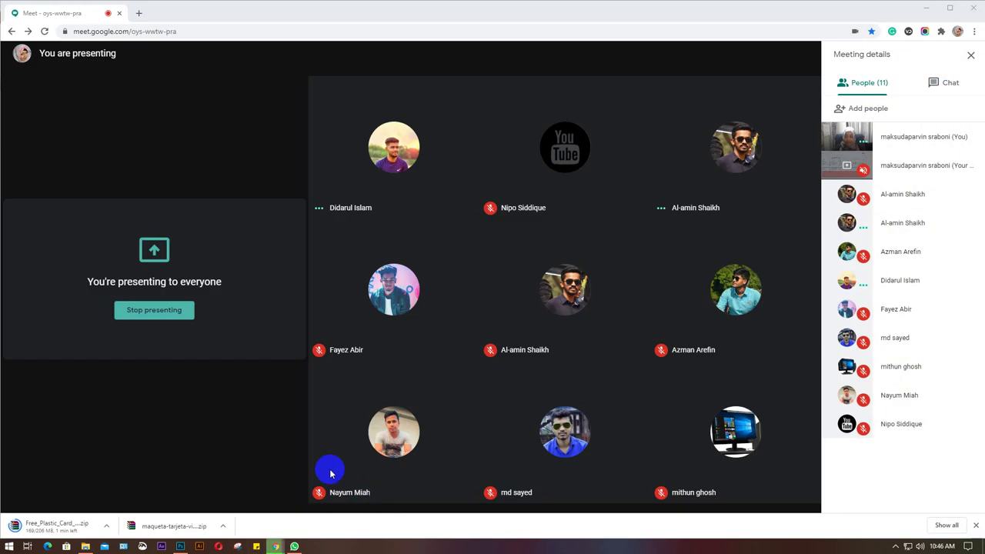
click(351, 477)
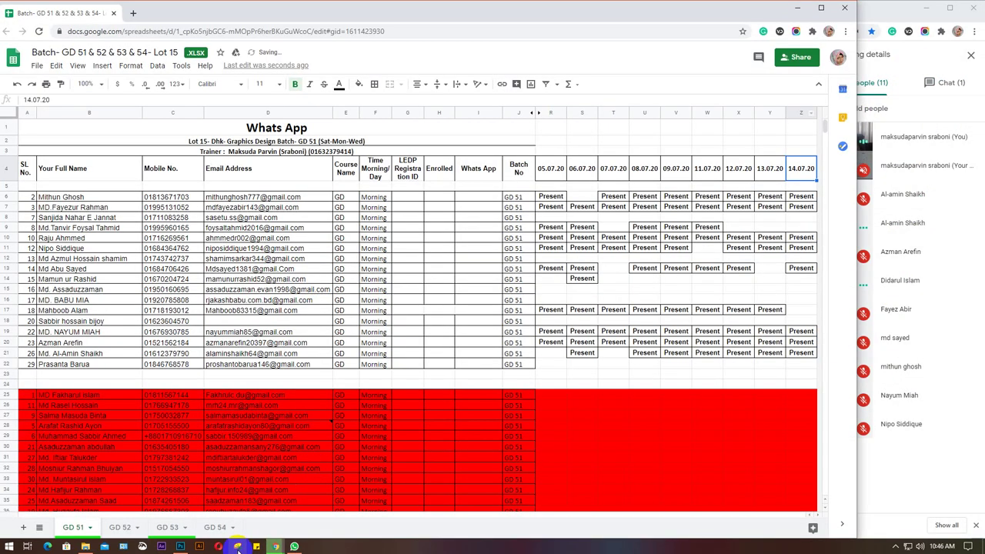
On the GD 54 sheet, paste Present into cell Z16, then minimize the spreadsheet.
click(216, 528)
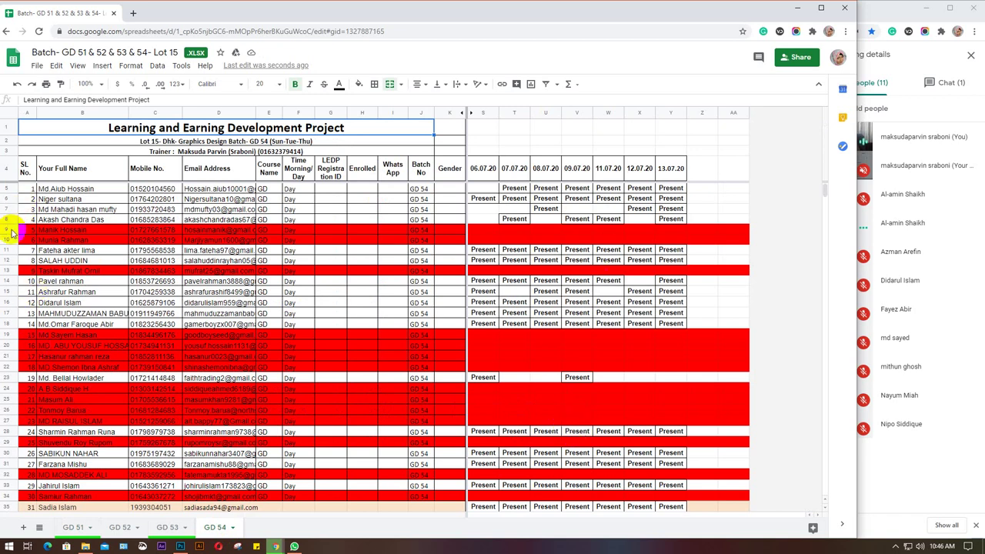
click(4, 303)
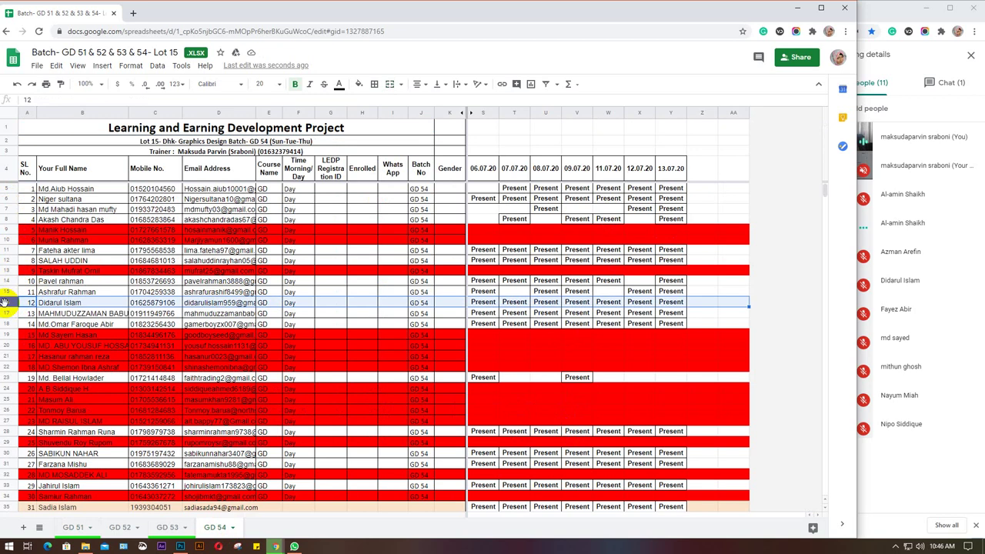
click(706, 305)
text(Present)
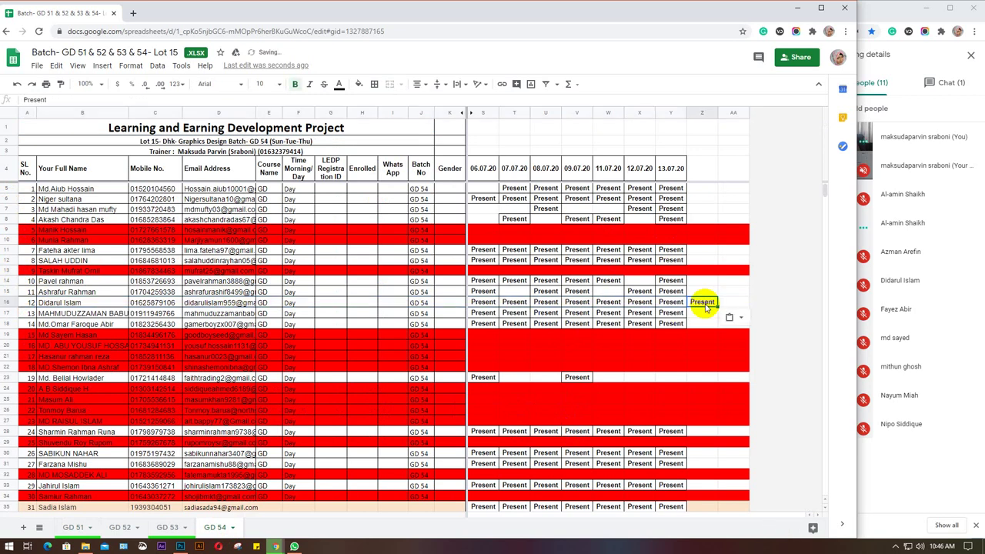
click(798, 8)
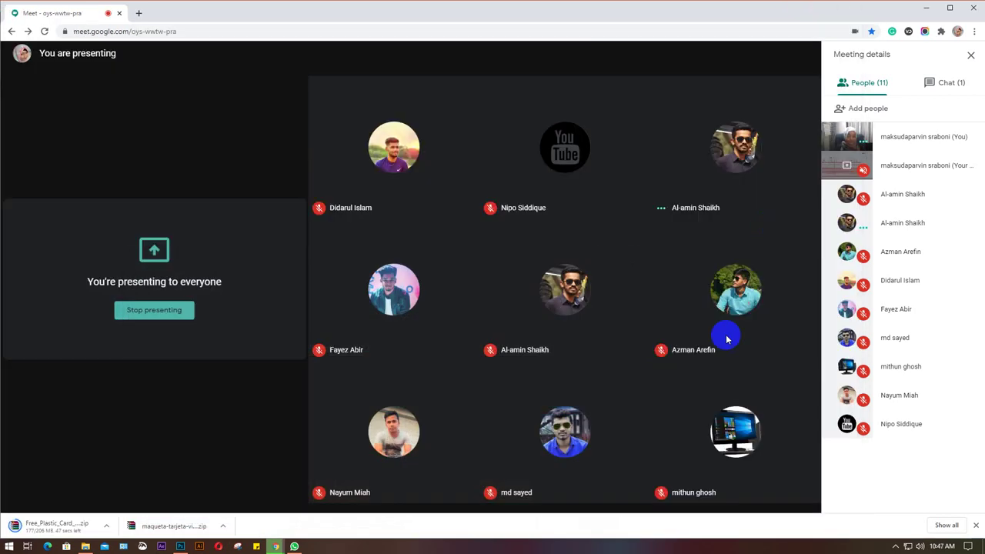
Bring the File Explorer Downloads folder holding the Free_Plastic_Card_Mockup_Set zip to the front.
mouse_move(276, 547)
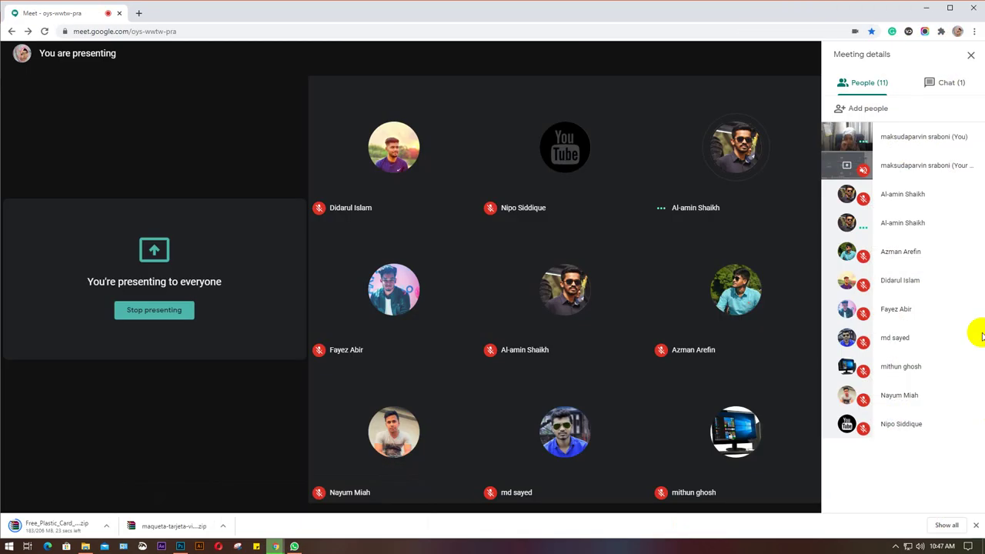
mouse_move(870, 477)
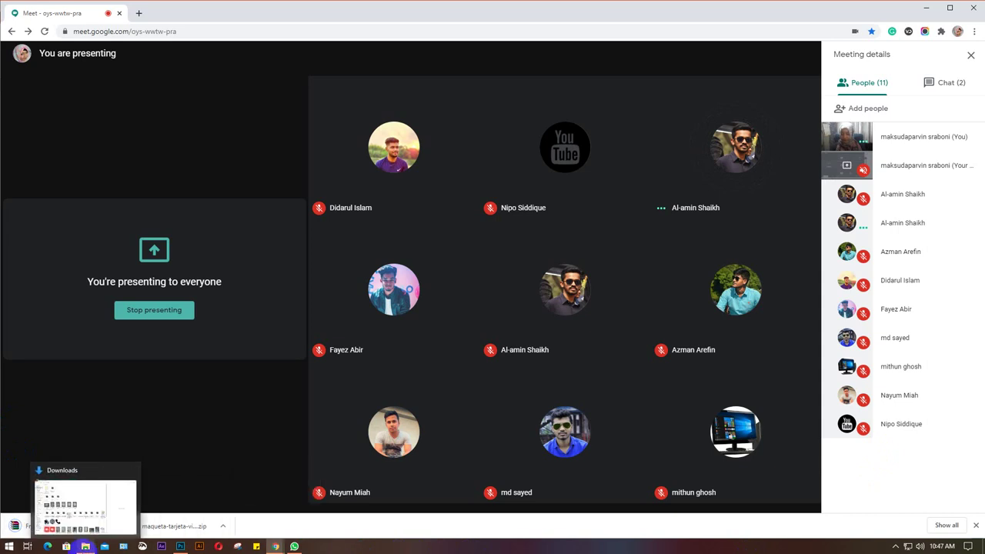
click(86, 547)
Extract the Free_Plastic_Card_Mockup_Set zip to Free_Plastic_Card_Mockup_Set\.
click(172, 102)
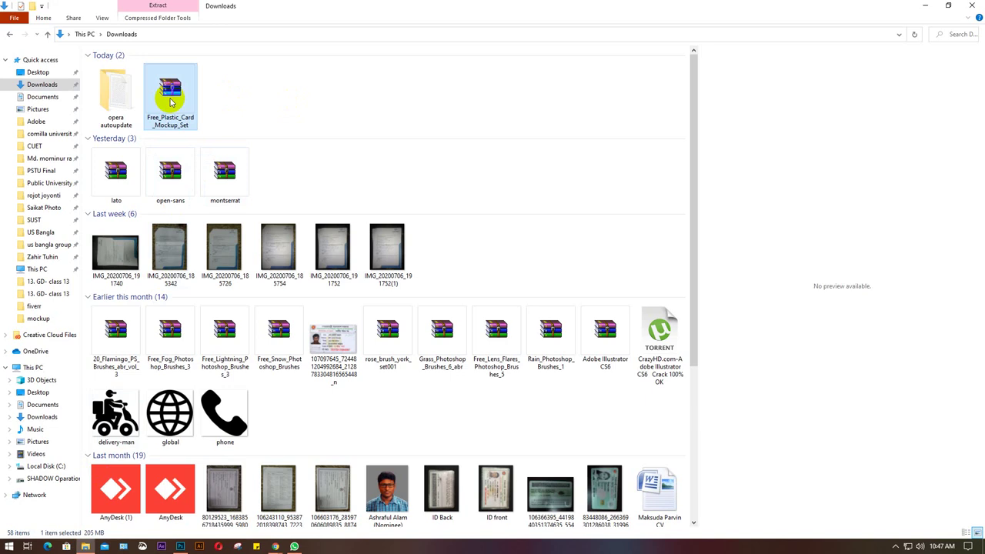
right_click(173, 103)
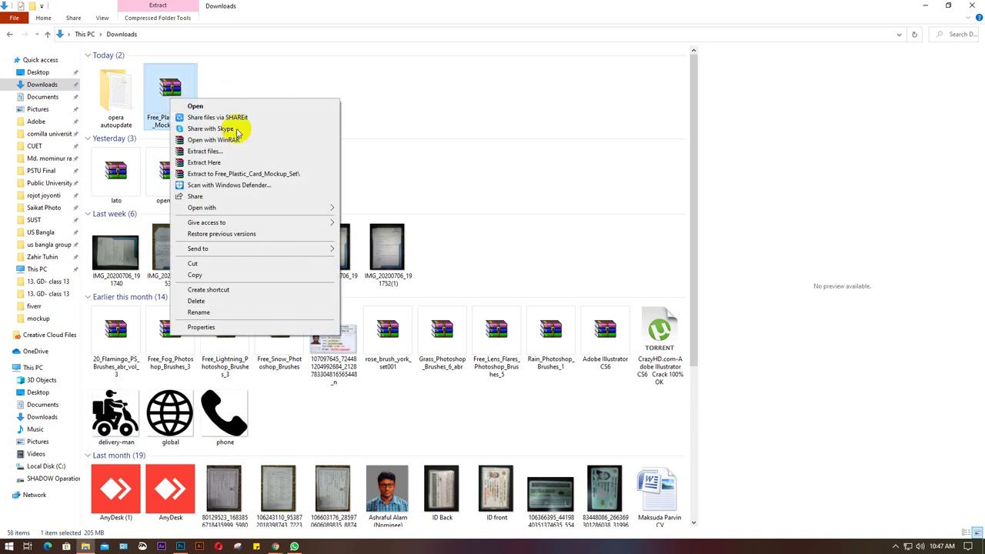
click(220, 158)
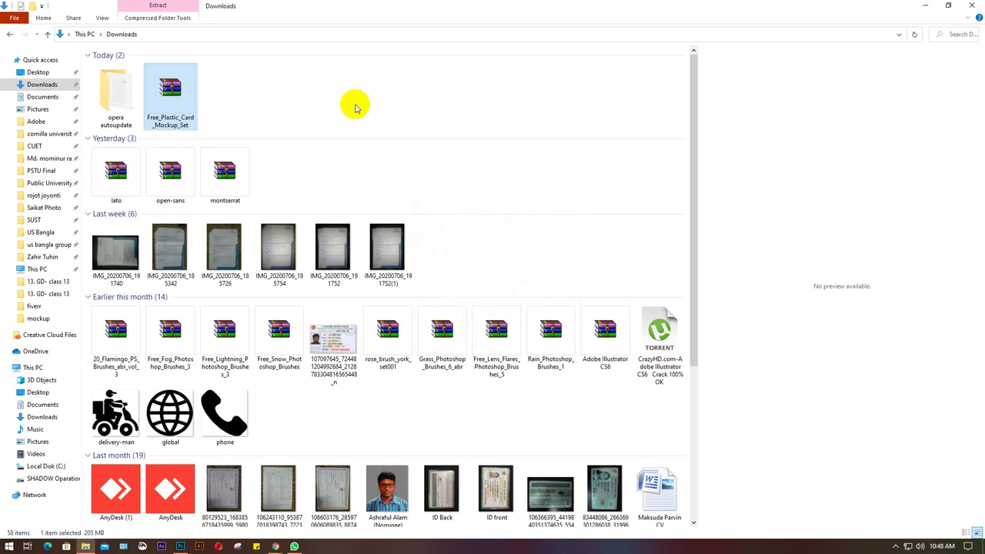
Refresh the Downloads listing and select the new Free_Plastic_Card_Mockup_Set folder.
scroll(403, 161, down, 3)
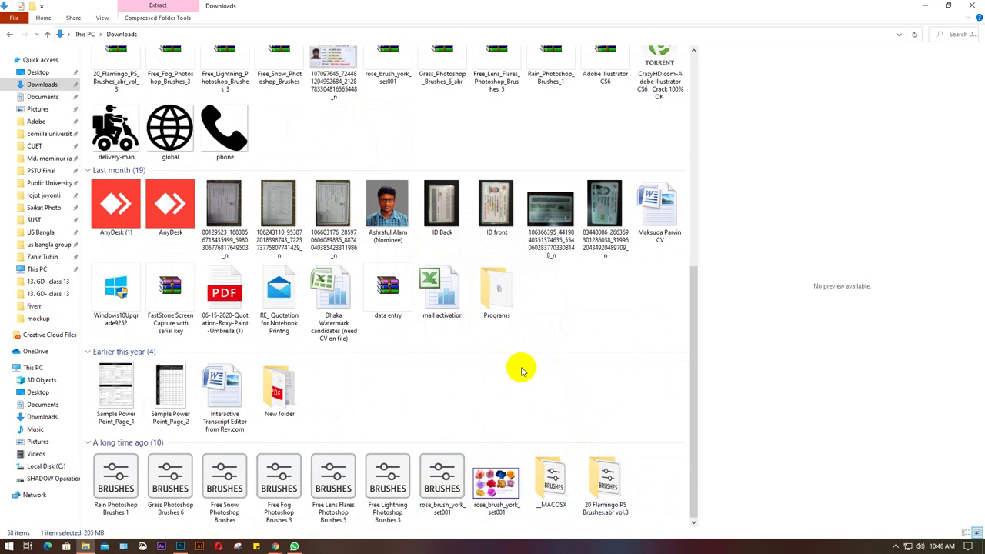
scroll(521, 385, up, 3)
right_click(378, 93)
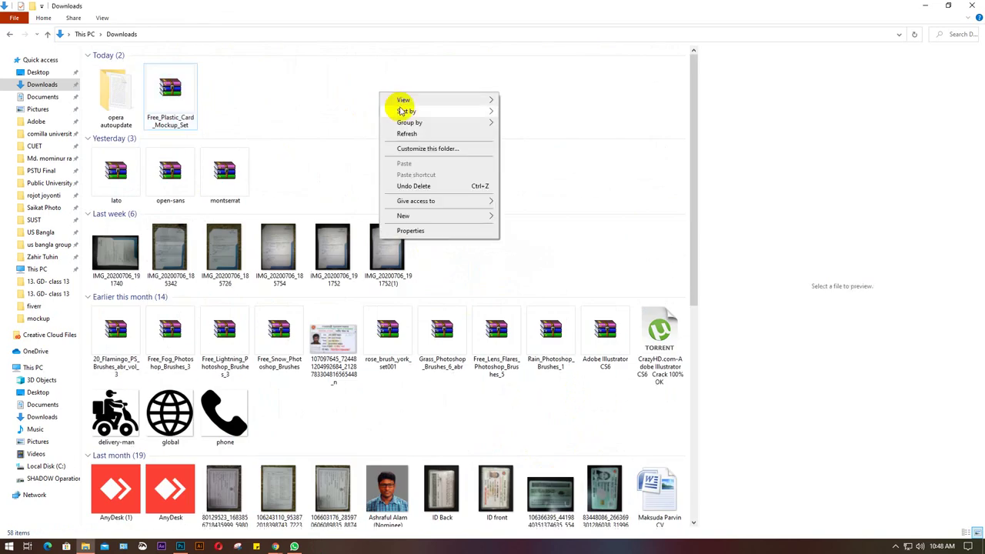
click(406, 134)
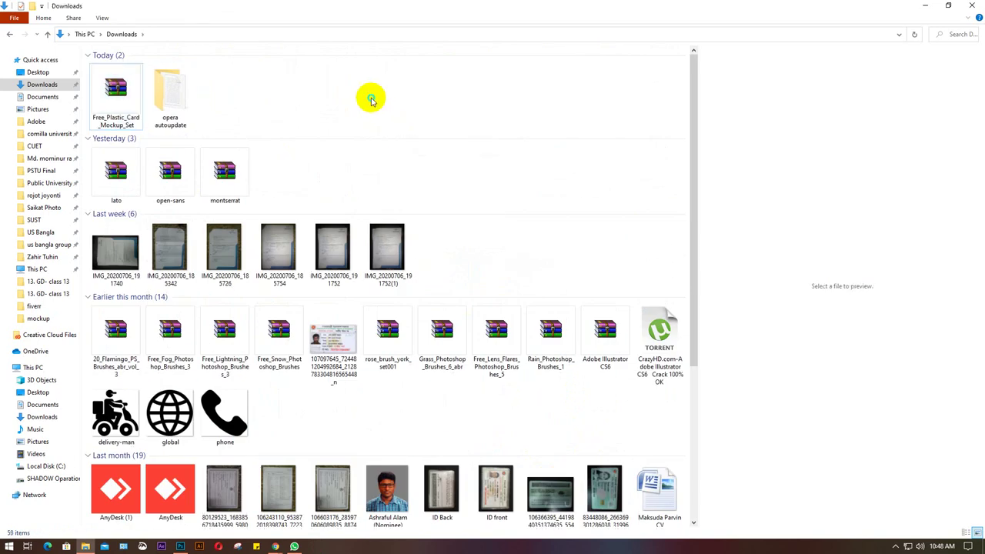
right_click(371, 99)
click(394, 137)
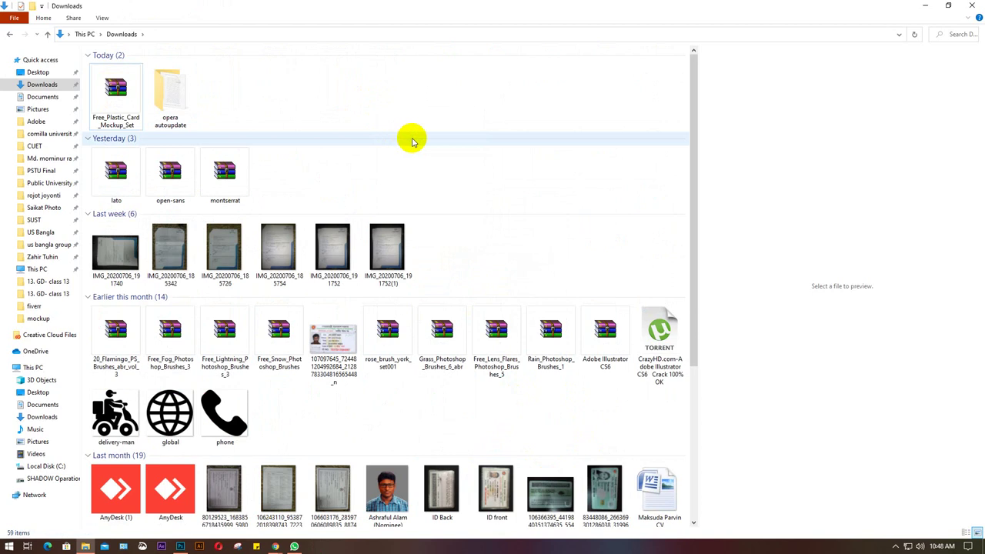
scroll(455, 176, down, 5)
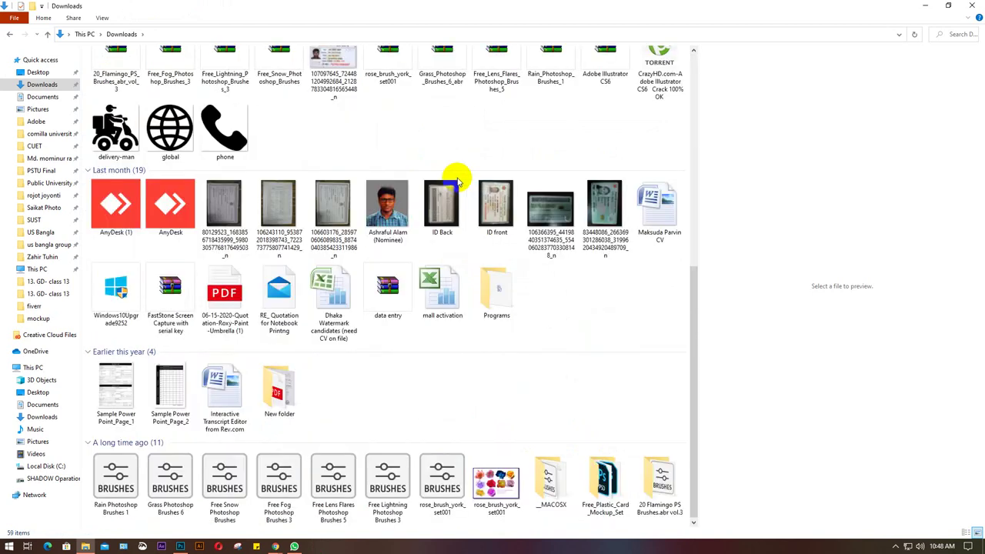
click(602, 482)
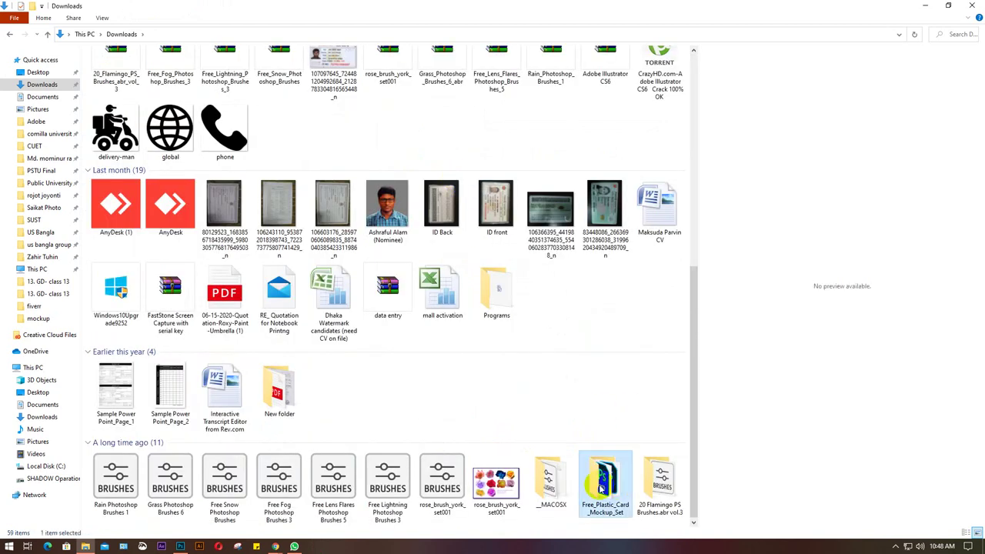
Open the extracted mockup folder, compare the MockUp_1–3 previews, and launch MockUp_3.psd.
double_click(602, 483)
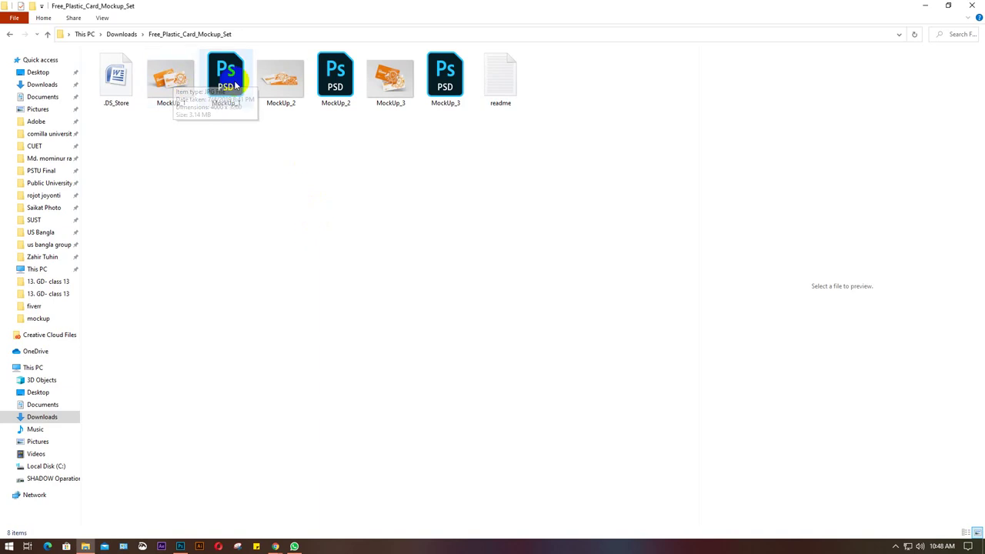
click(170, 75)
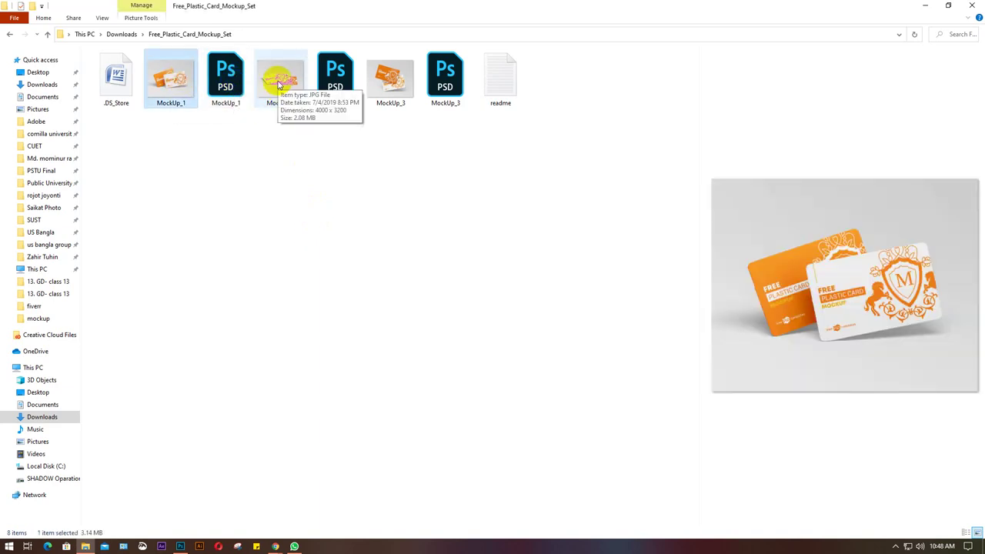
click(279, 81)
click(393, 81)
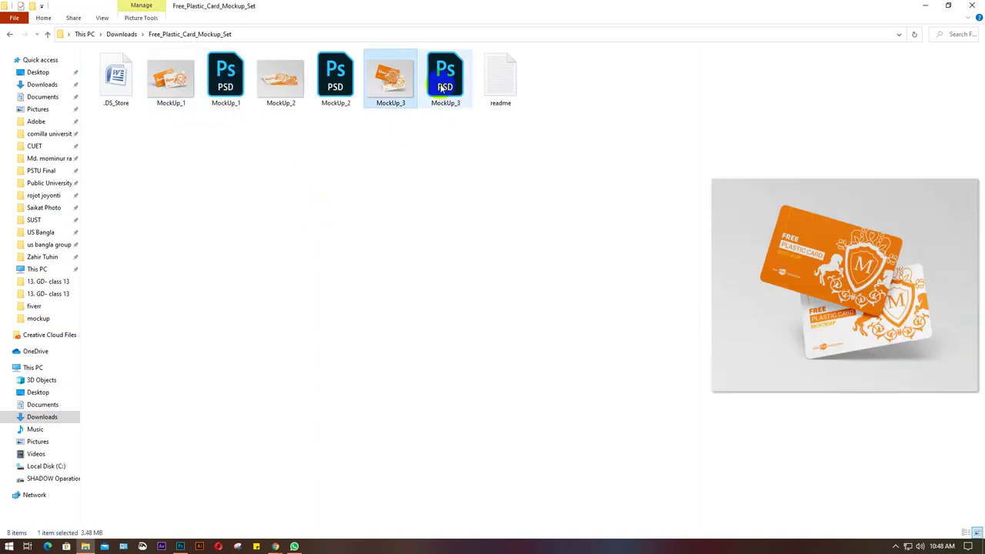
click(168, 74)
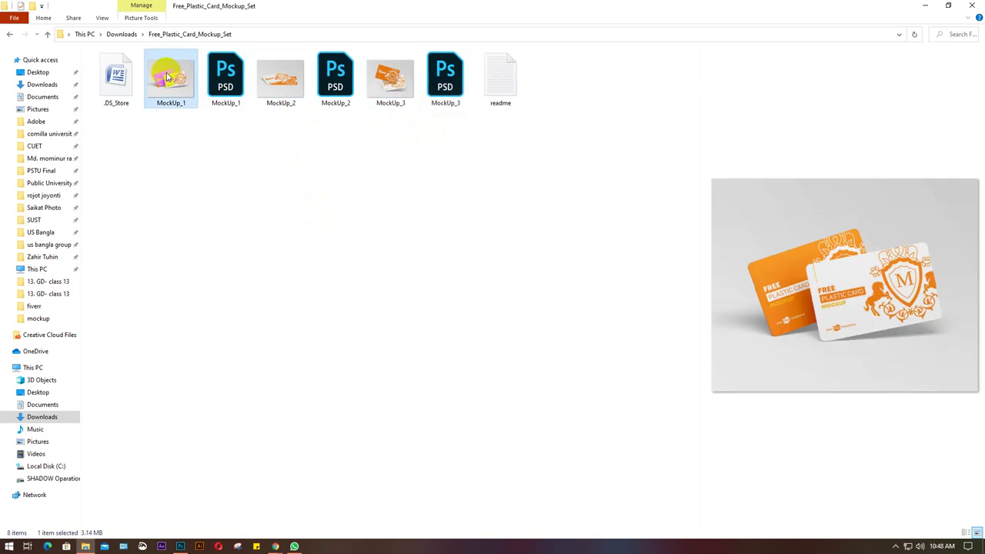
click(393, 77)
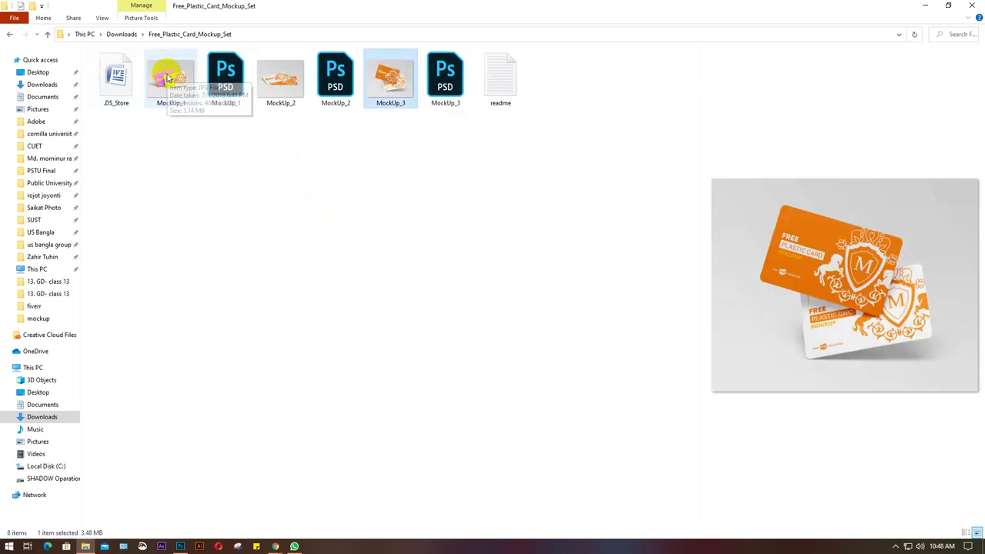
click(448, 75)
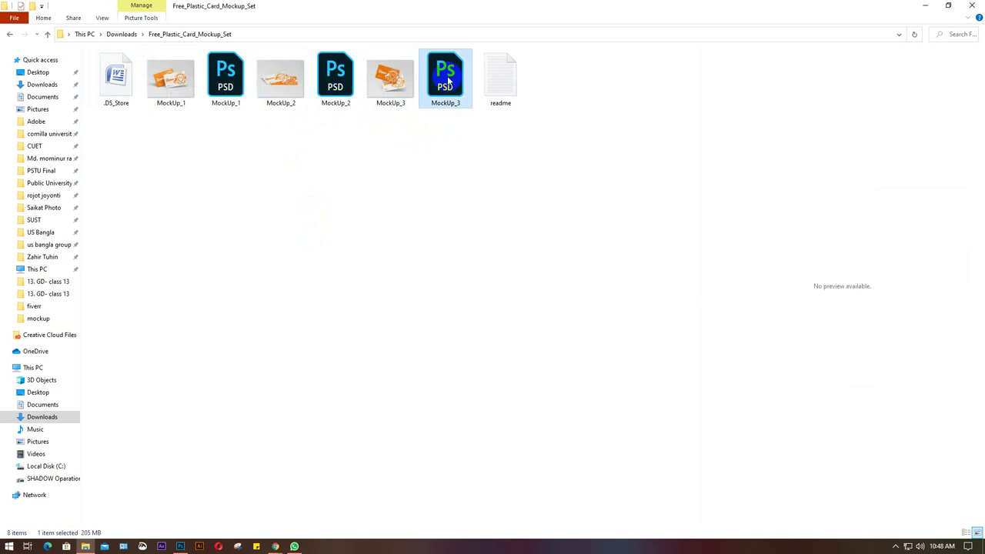
double_click(447, 76)
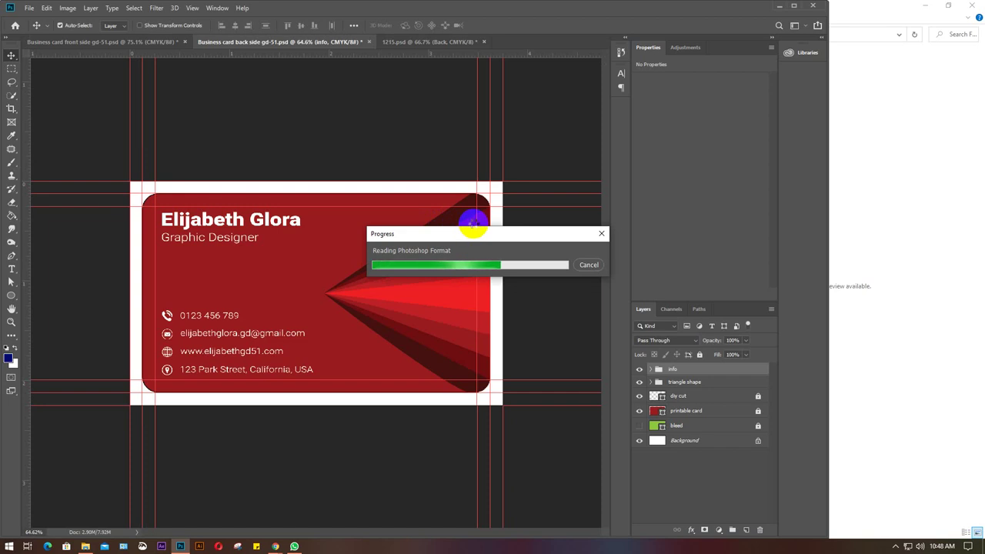
Hide the free-psd-templates.com watermark layer, check the Bases group, and return to the GD-51 front card.
click(927, 7)
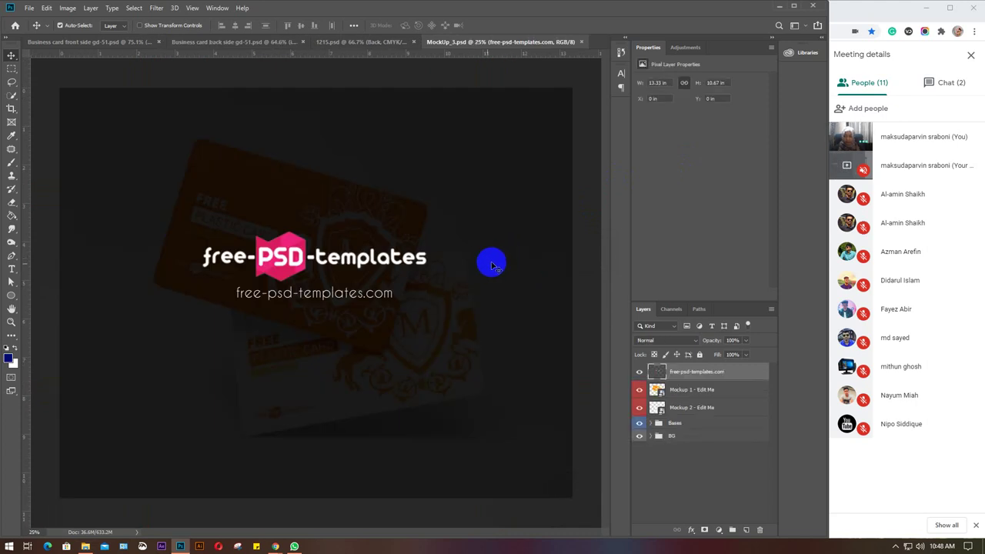
click(640, 371)
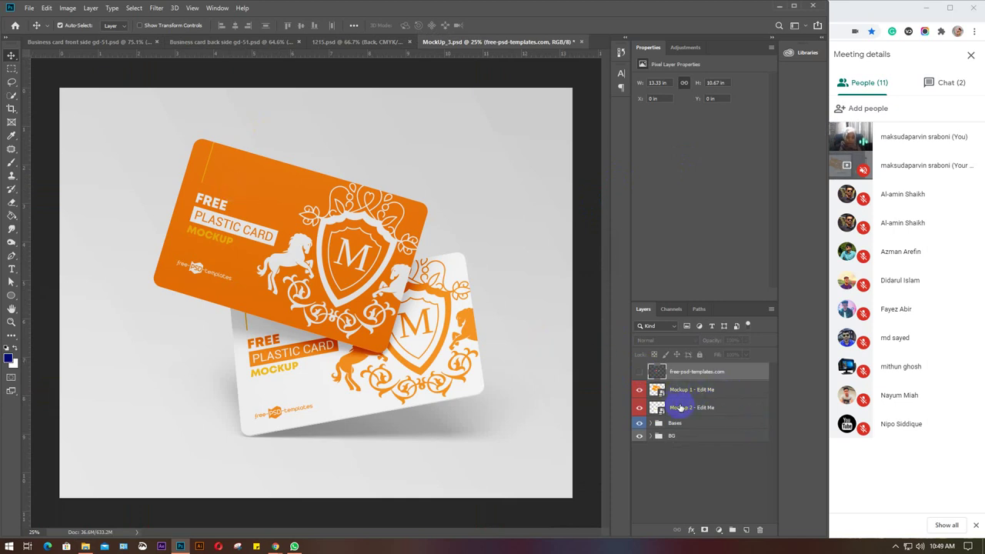
click(650, 424)
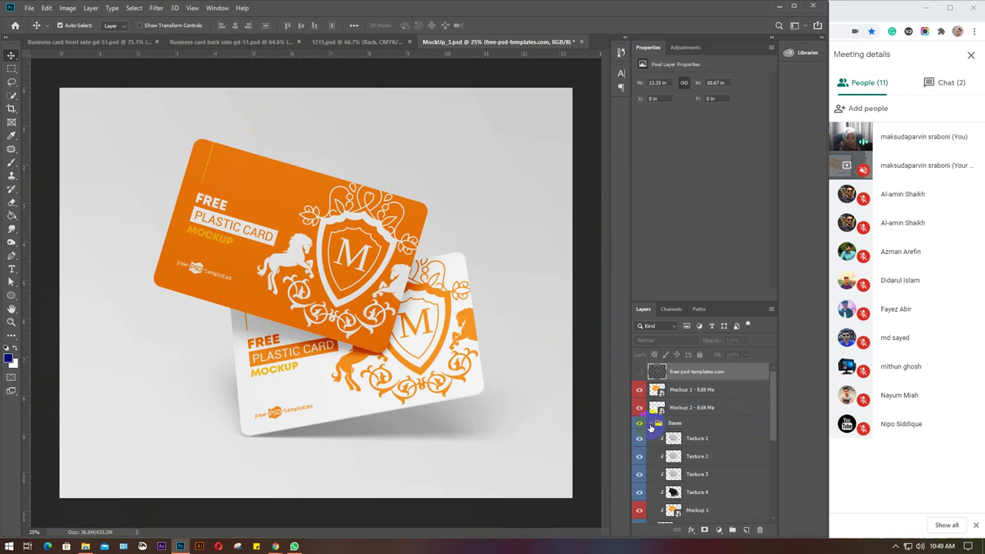
click(651, 424)
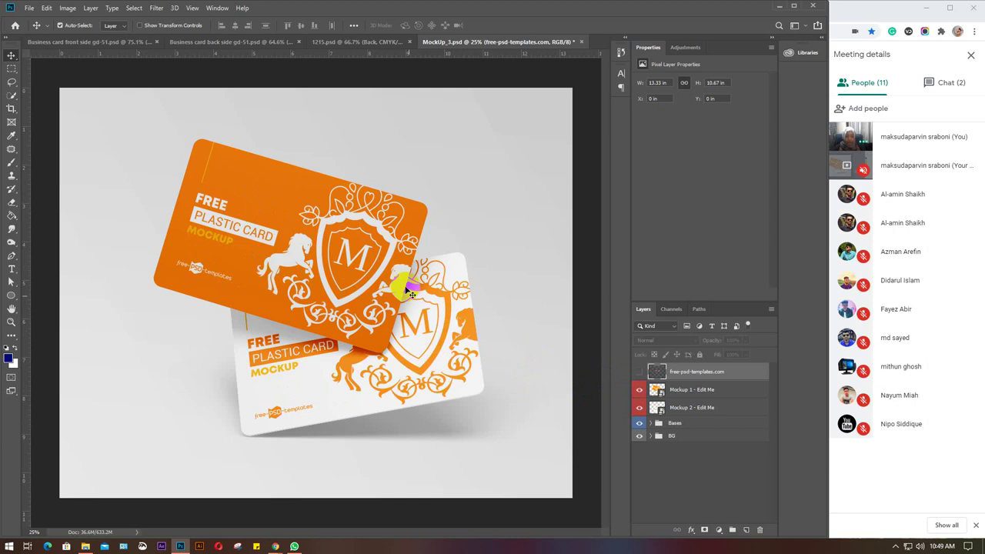
click(106, 44)
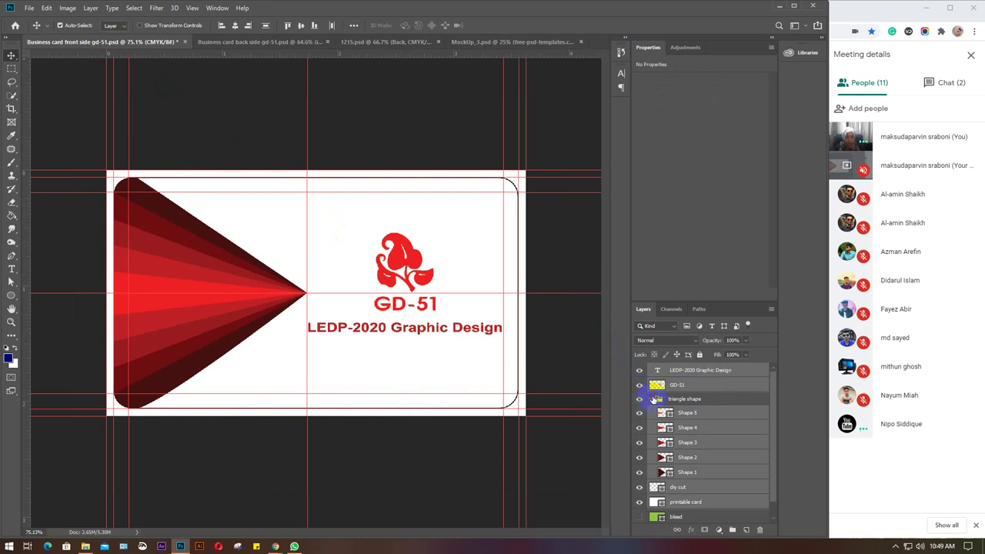
Collapse the triangle shape group and marquee-select all of the card's design layers.
click(726, 398)
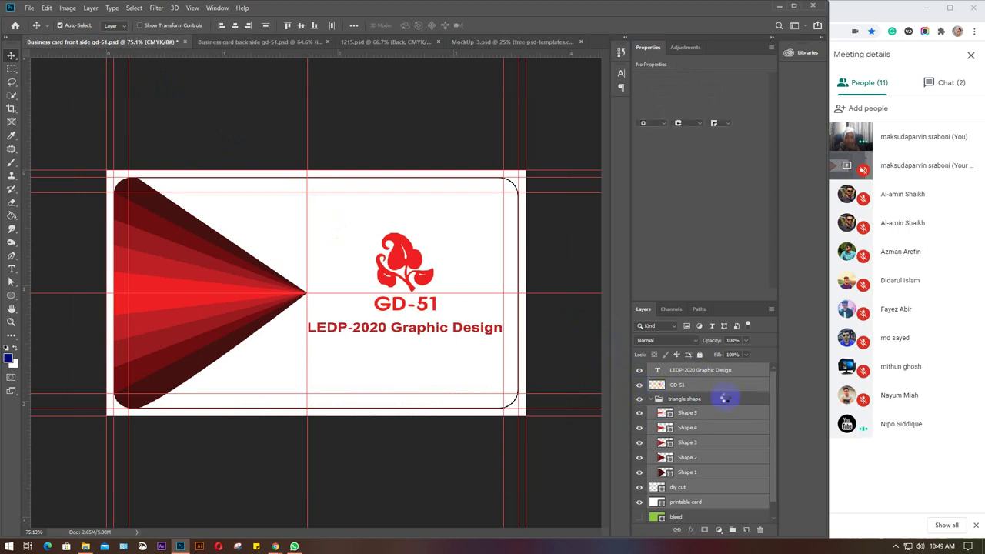
click(649, 399)
click(649, 398)
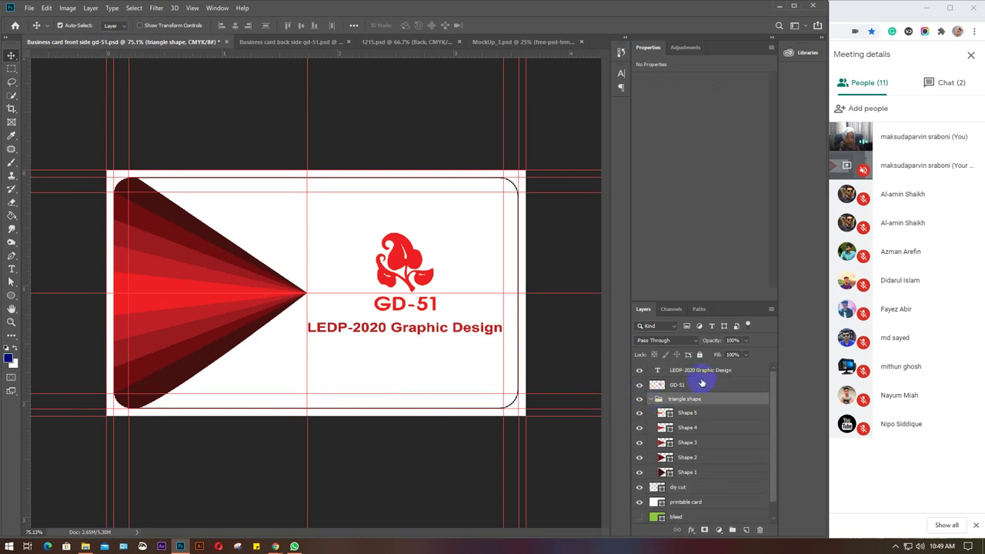
click(651, 399)
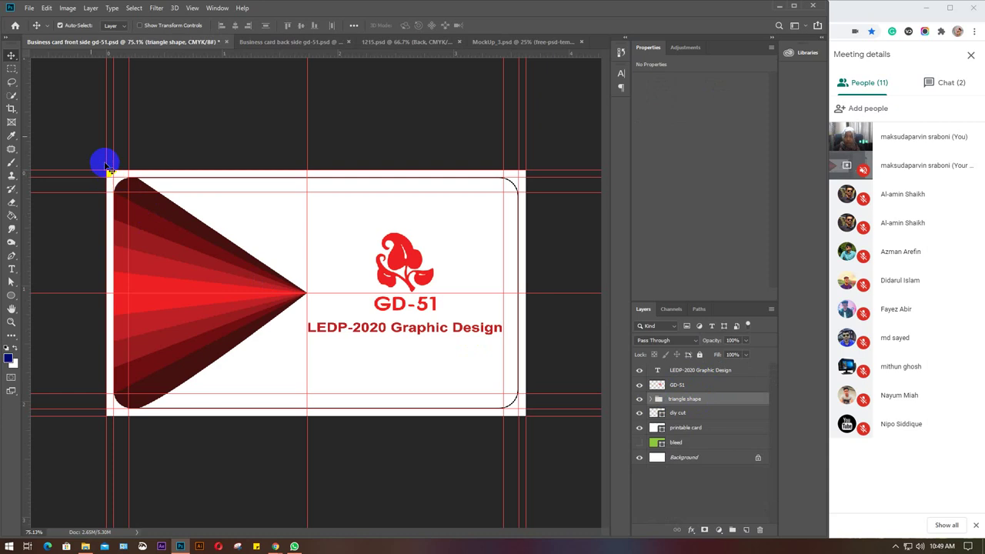
drag(105, 160, 533, 443)
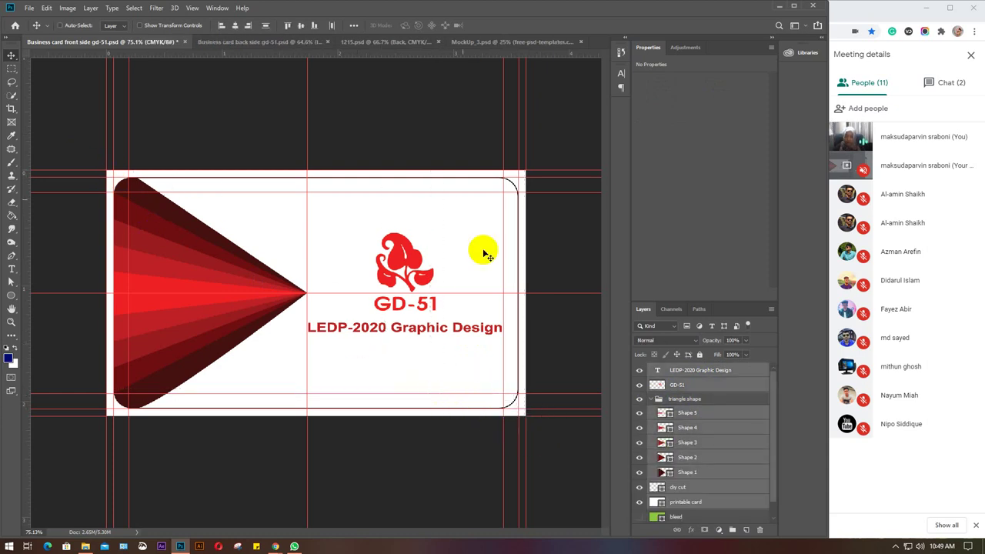
Close 1215.psd without saving, leaving MockUp_3 showing.
click(484, 44)
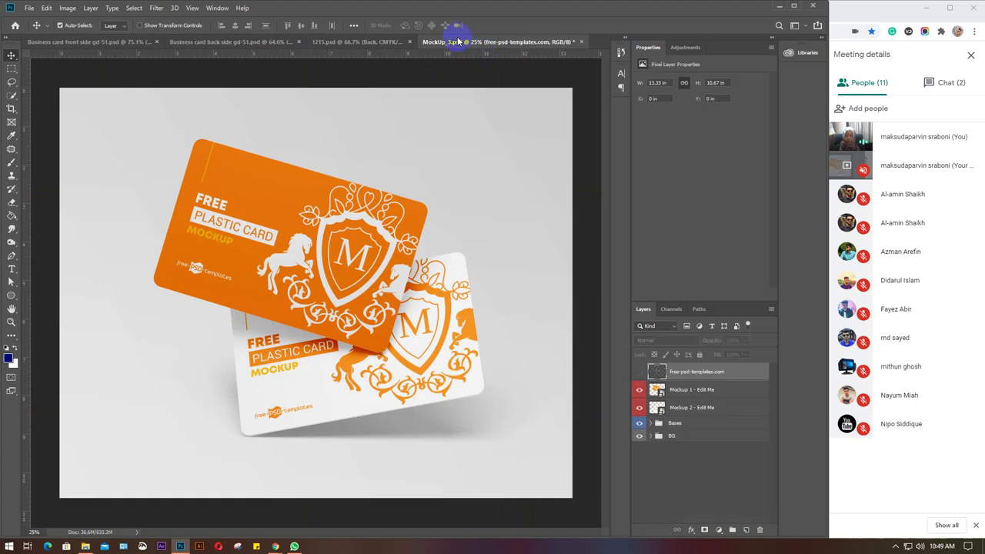
click(374, 42)
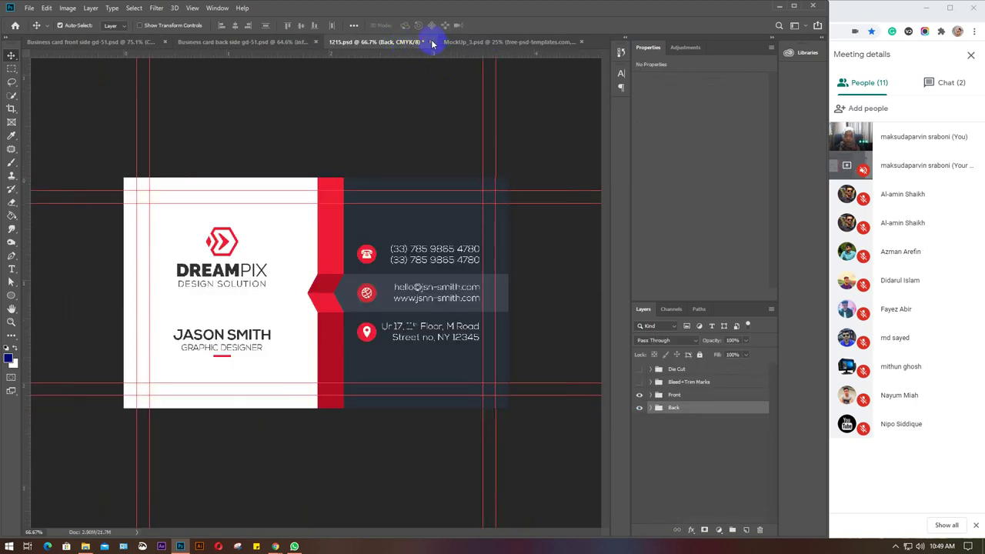
click(430, 41)
click(407, 205)
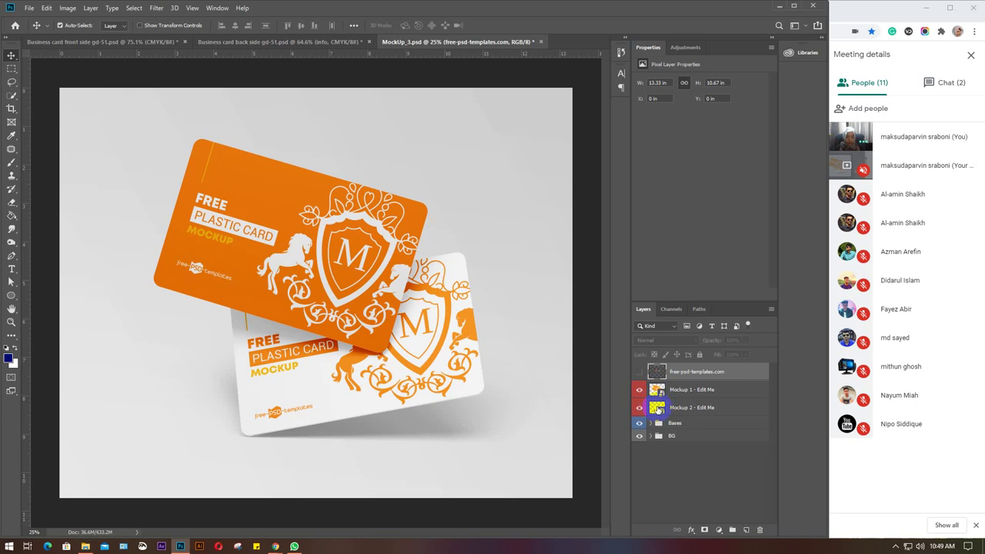
Open the Mockup 2 smart object, paste the GD-51 card layers and move them top-left.
double_click(658, 408)
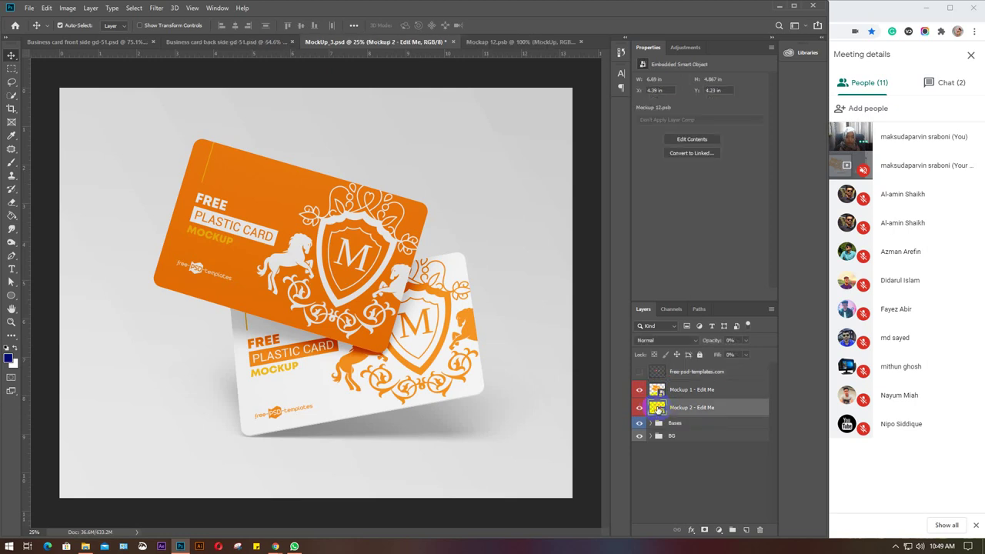
key(ctrl+v)
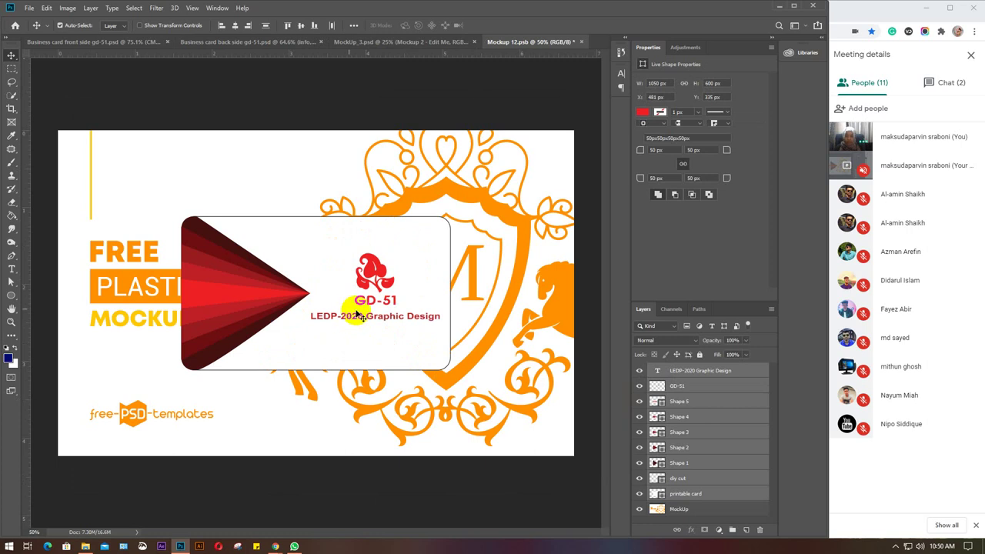
drag(336, 306, 216, 225)
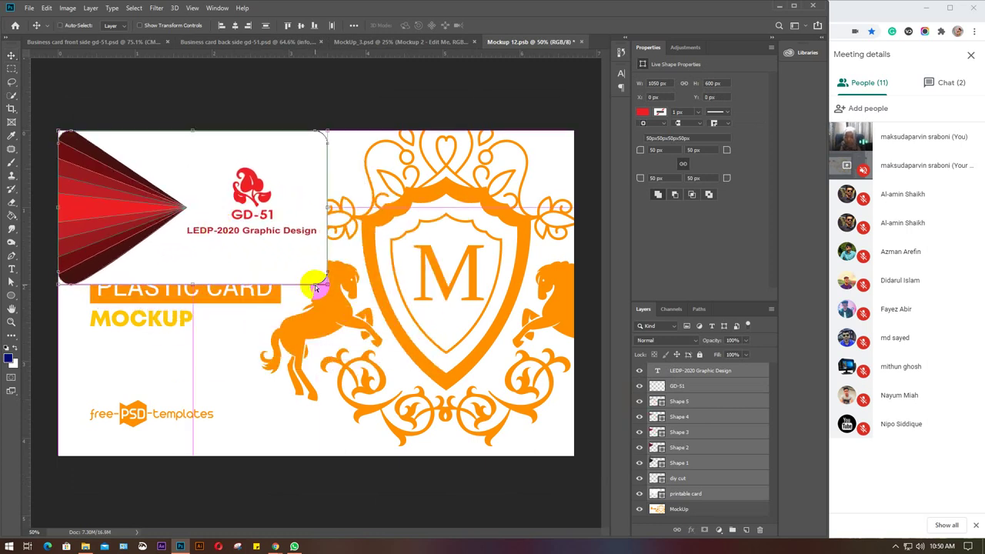
Free-transform the pasted card so its white background stretches across the whole canvas.
key(ctrl+t)
click(325, 282)
drag(326, 283, 566, 483)
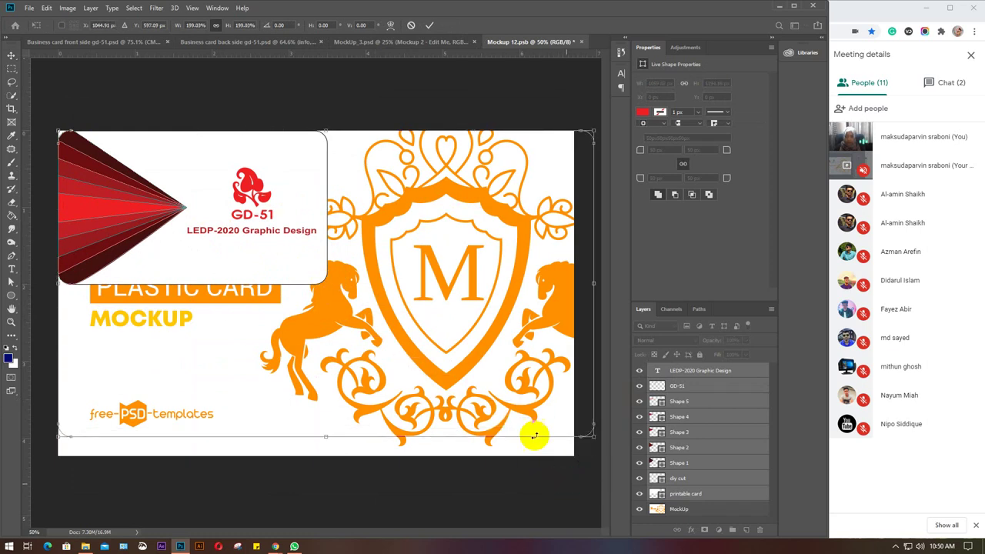
drag(457, 314, 451, 314)
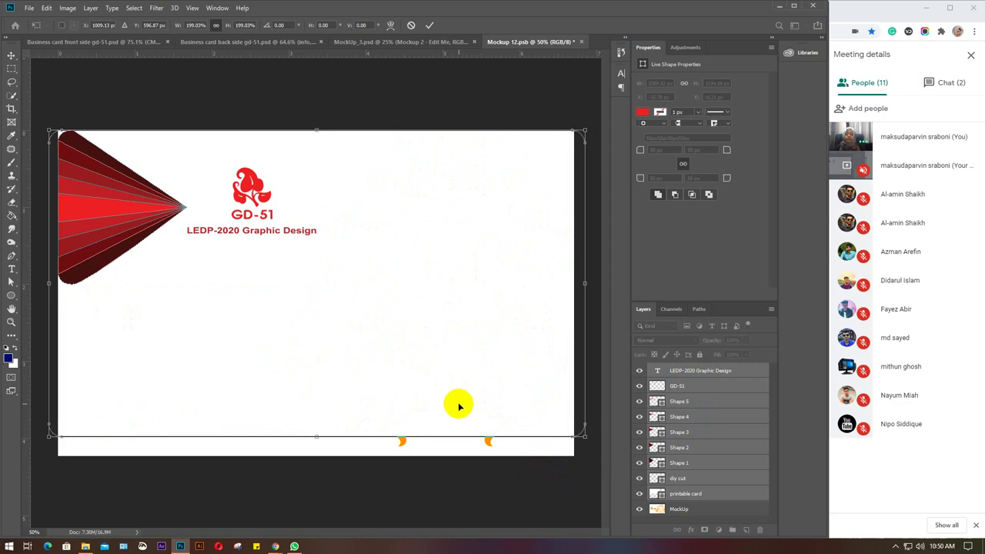
click(586, 437)
drag(585, 439, 602, 479)
key(Return)
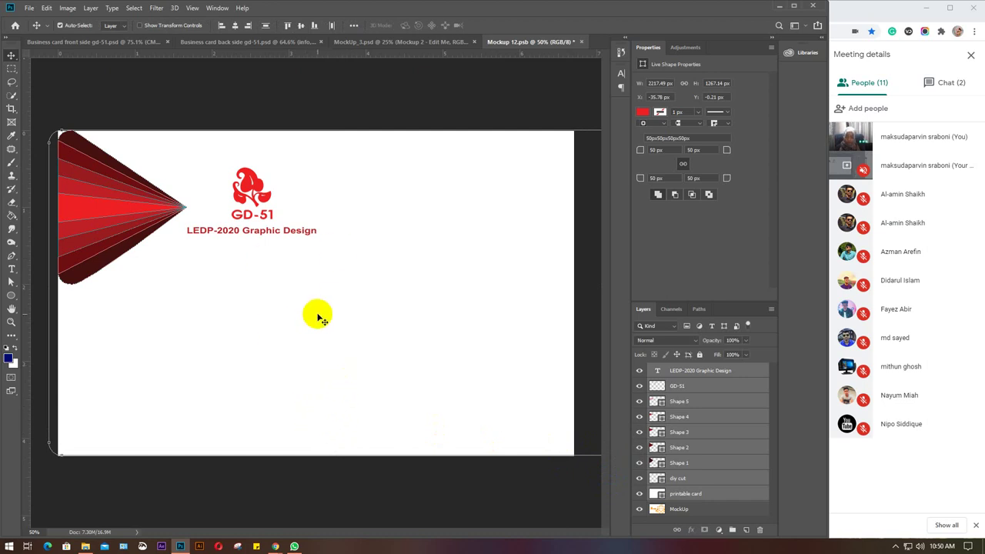
click(117, 204)
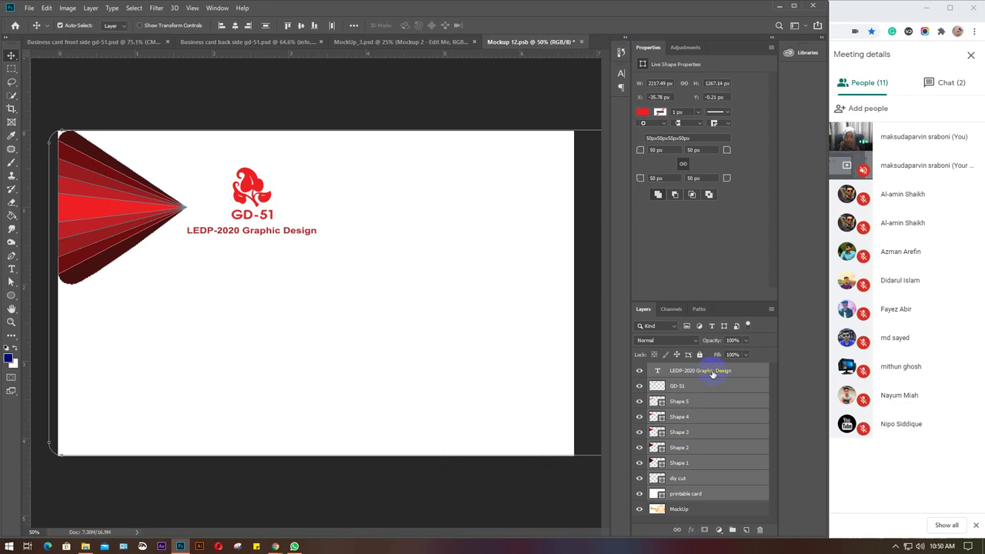
Undo the accidental move of the printable card background.
click(713, 374)
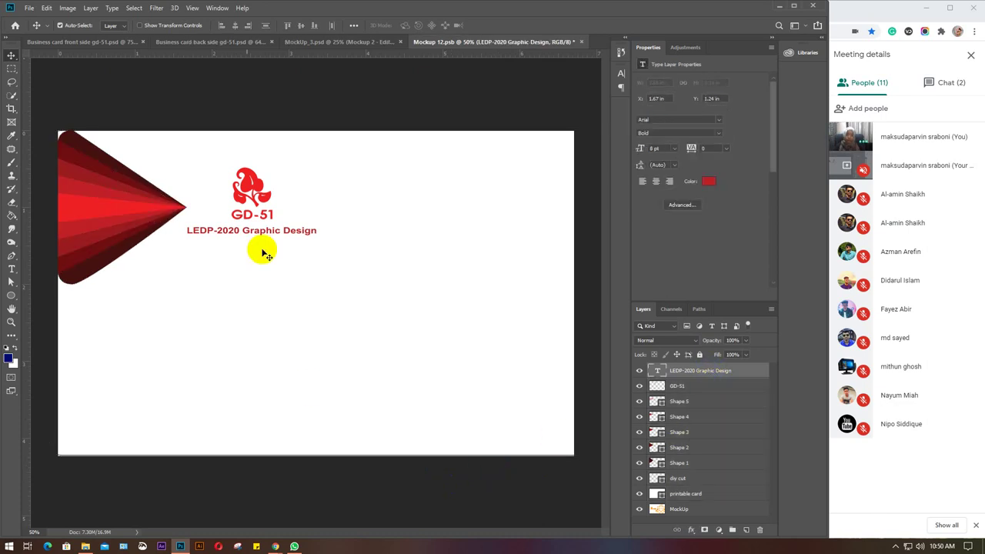
click(239, 192)
drag(239, 192, 308, 268)
click(253, 189)
key(ctrl+z)
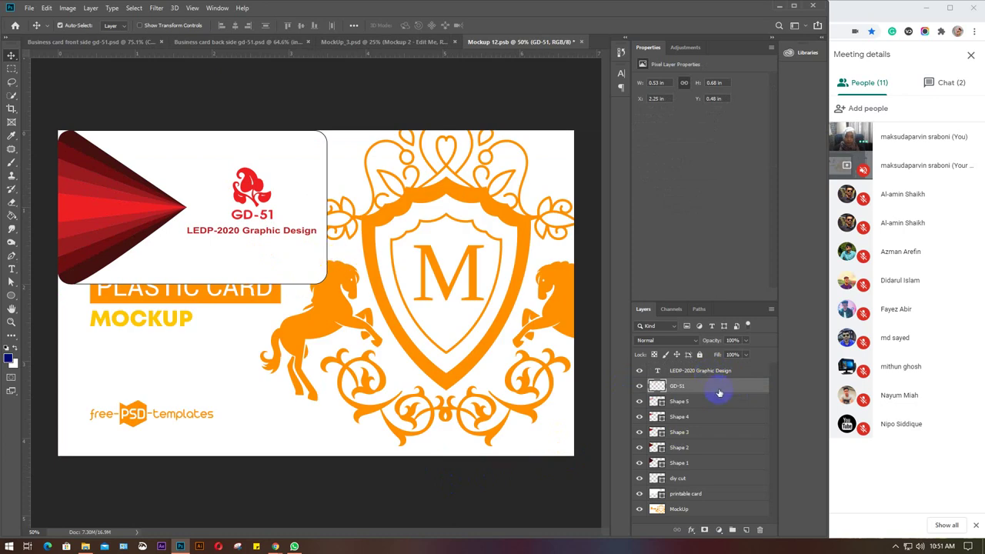
Merge the LEDP-2020 Graphic Design through printable card layers into one layer.
click(695, 372)
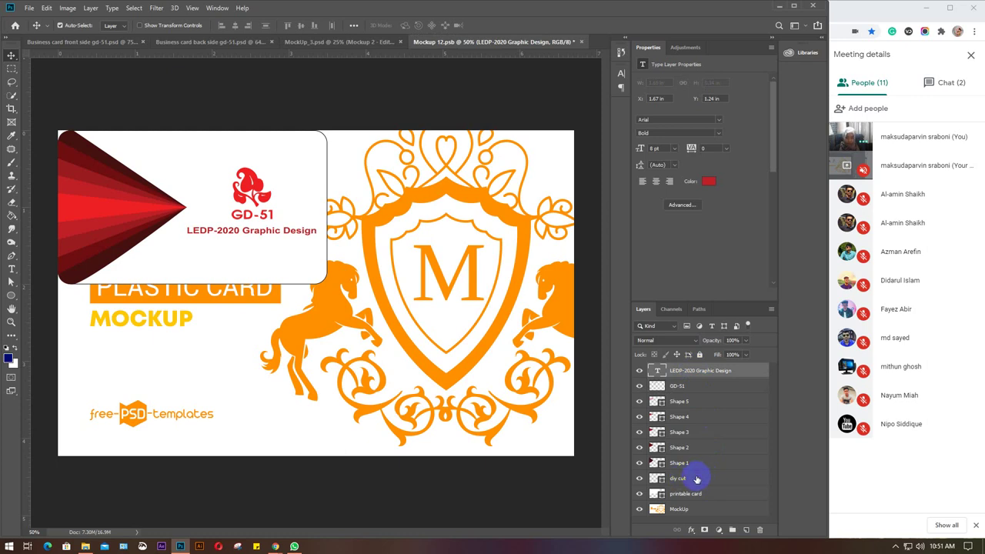
shift+click(698, 495)
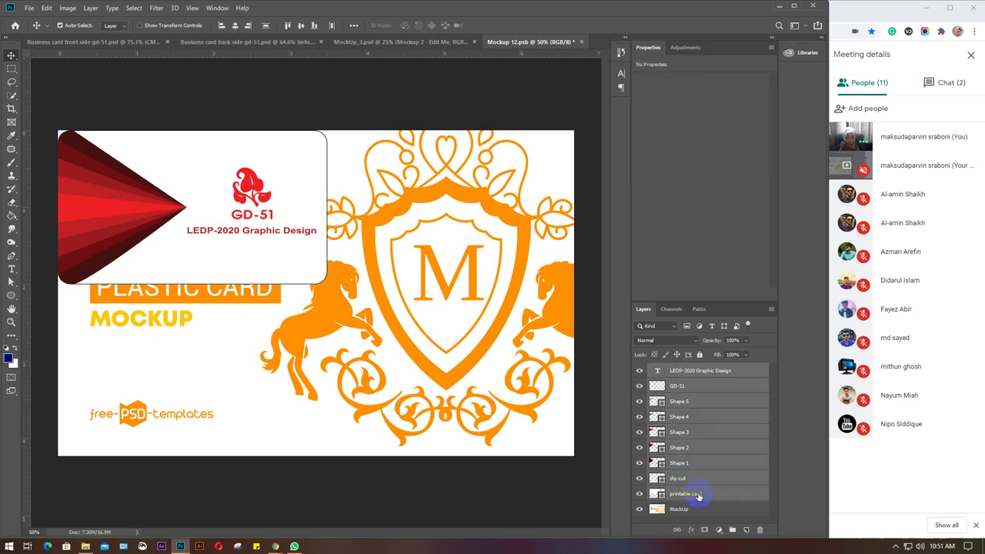
key(ctrl+e)
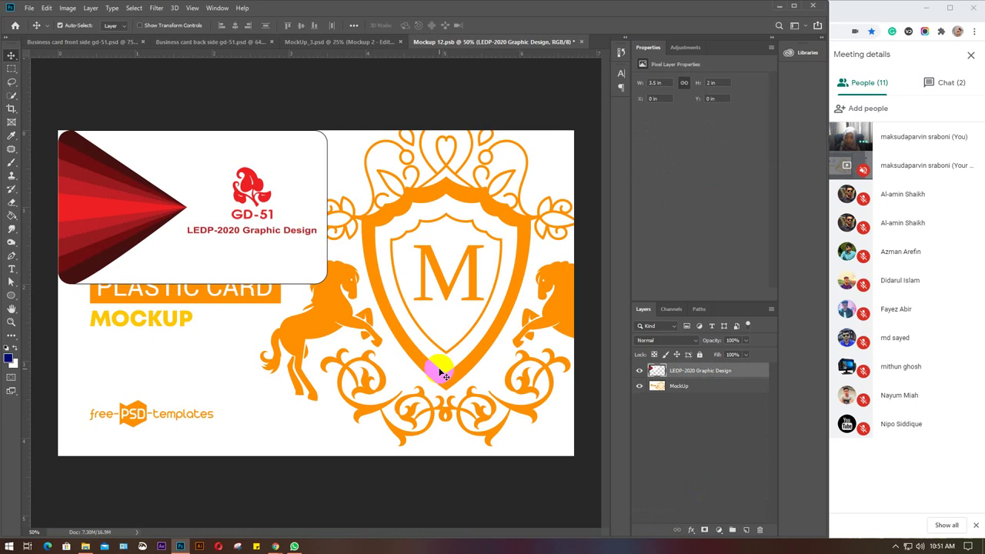
Scale the merged GD-51 card to about 206% and shift it left to fill the canvas.
key(ctrl+t)
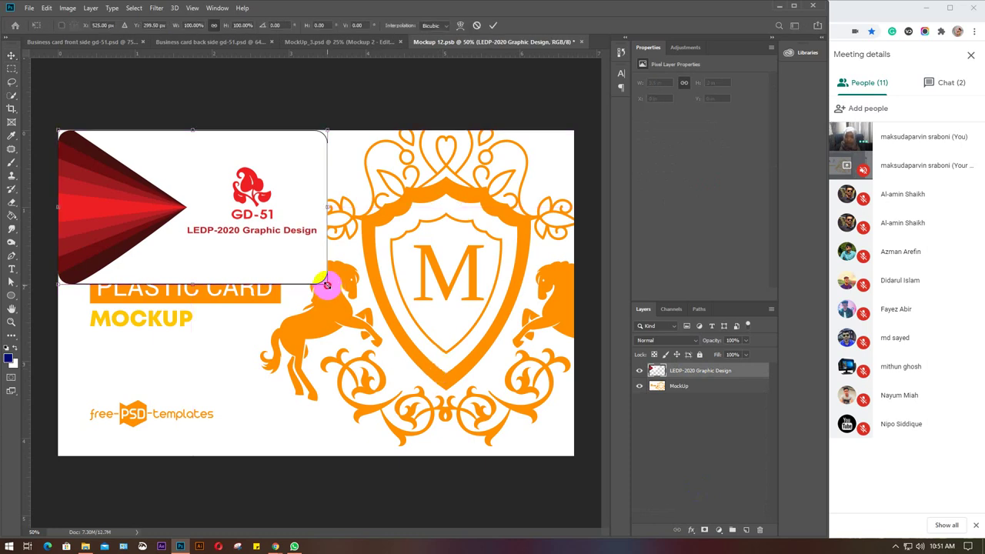
drag(327, 284, 563, 497)
drag(460, 405, 443, 408)
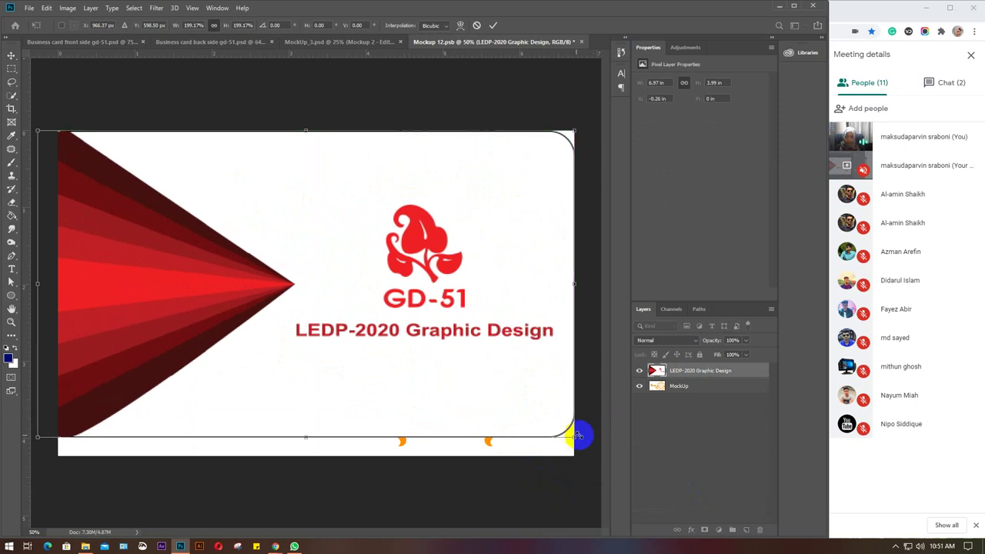
drag(574, 437, 579, 468)
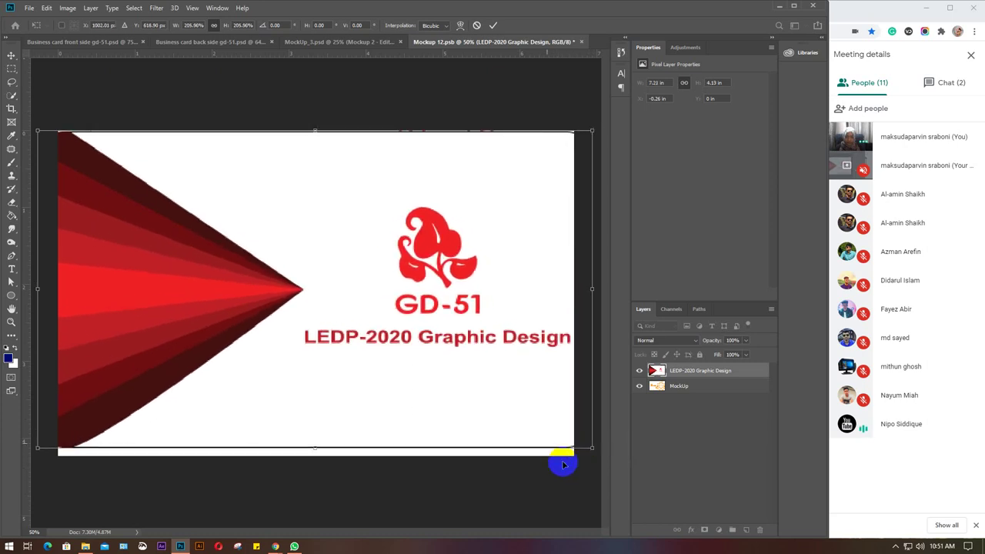
drag(512, 417, 504, 414)
click(574, 441)
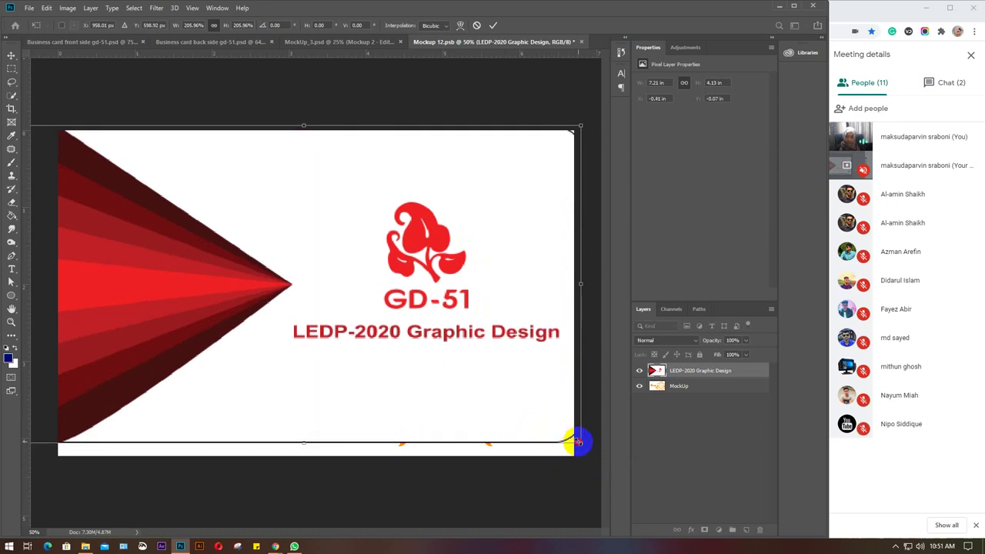
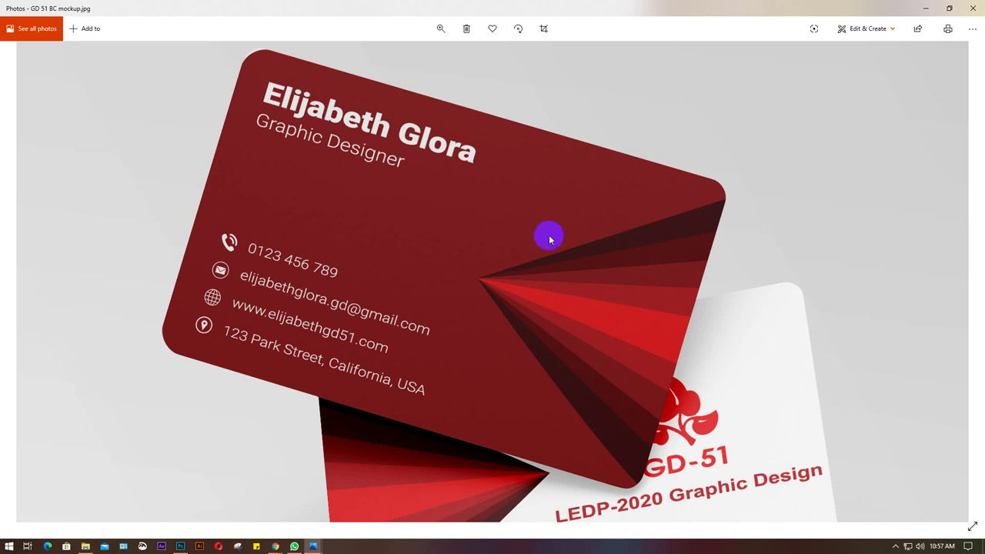
Minimize the mockup, back-side and front-side card image windows in Photos to show the desktop.
click(926, 9)
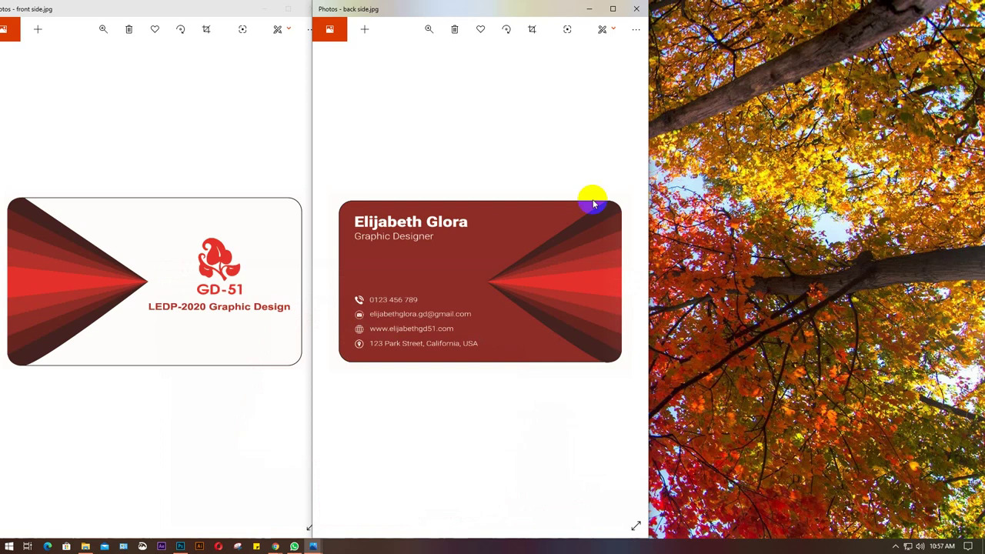
click(585, 8)
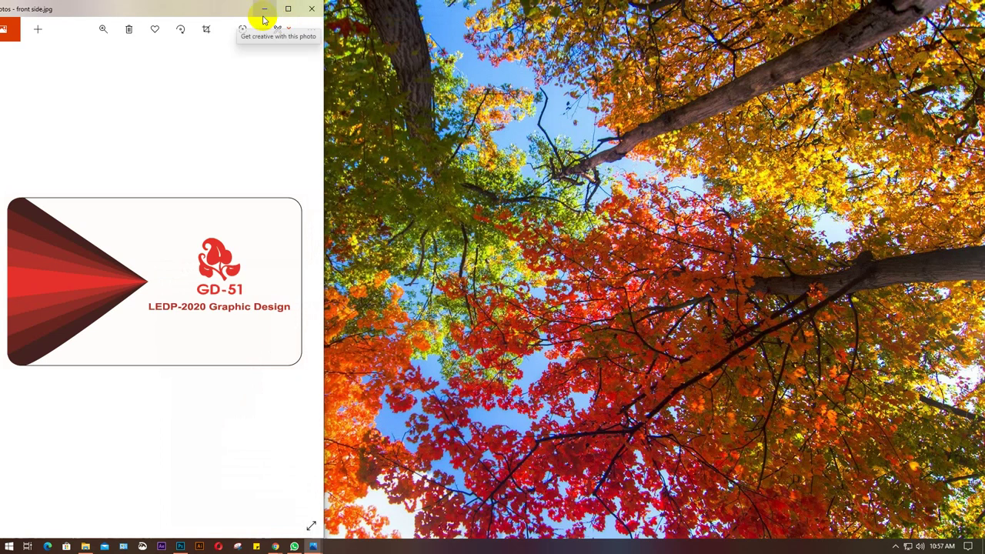
click(262, 9)
mouse_move(314, 548)
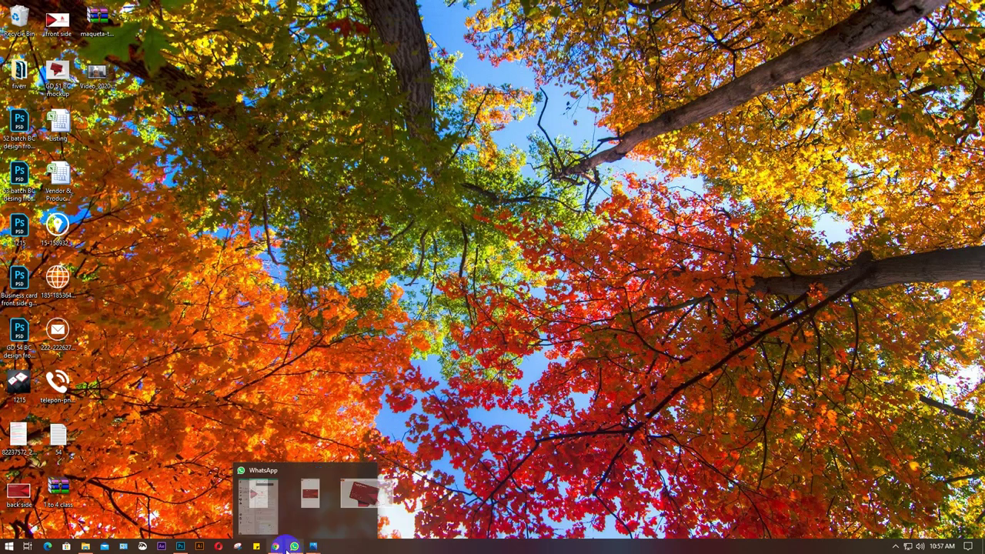
mouse_move(276, 548)
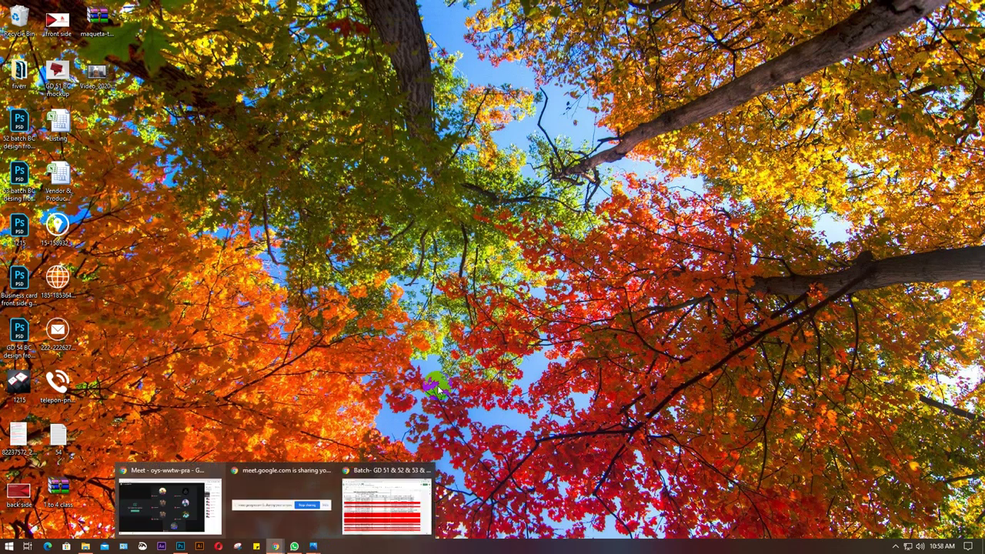
Bring the Meet call forward, admit the waiting participant, and dismiss the Chrome downloads bar.
click(166, 499)
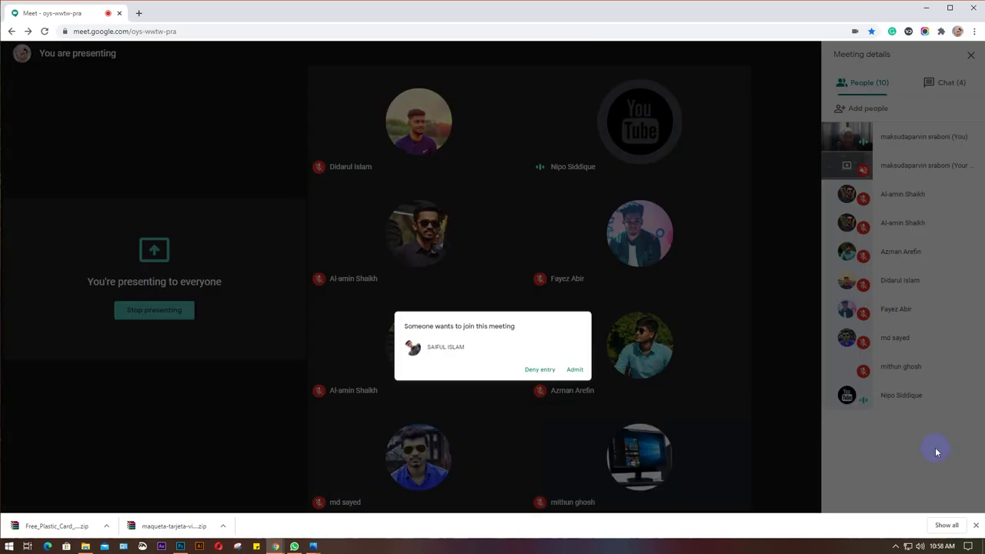
click(937, 453)
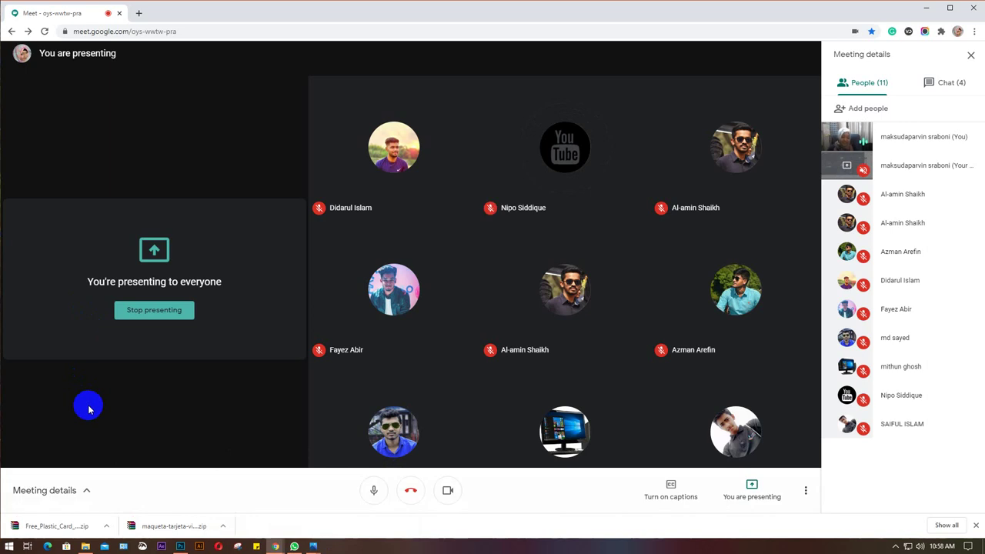
click(976, 527)
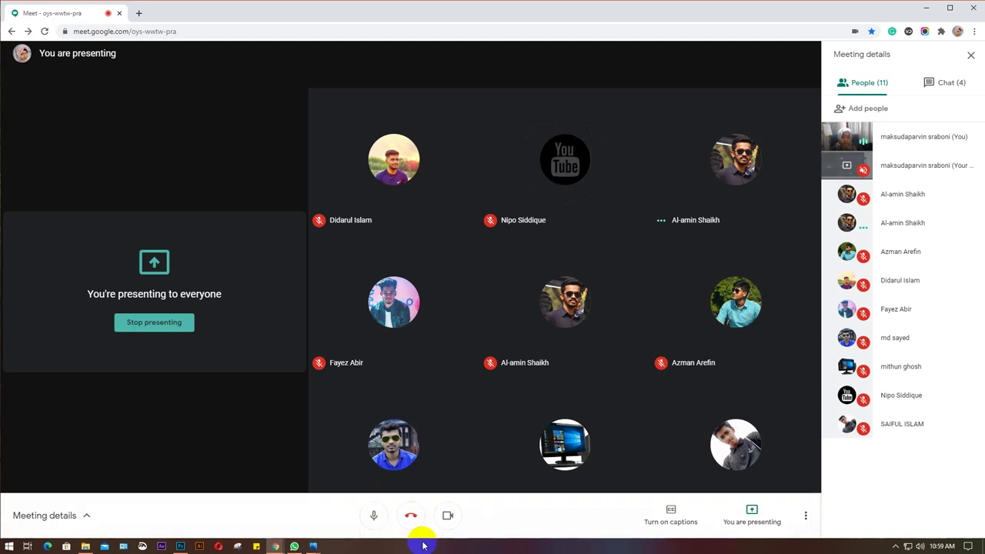
Close Mockup_3.psd in Photoshop without saving its changes.
mouse_move(182, 545)
click(171, 514)
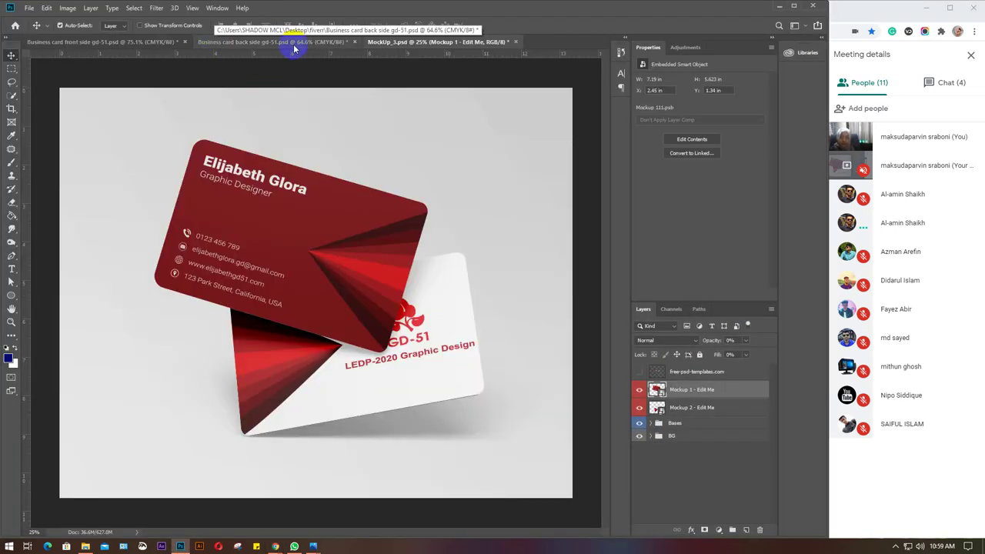
click(517, 44)
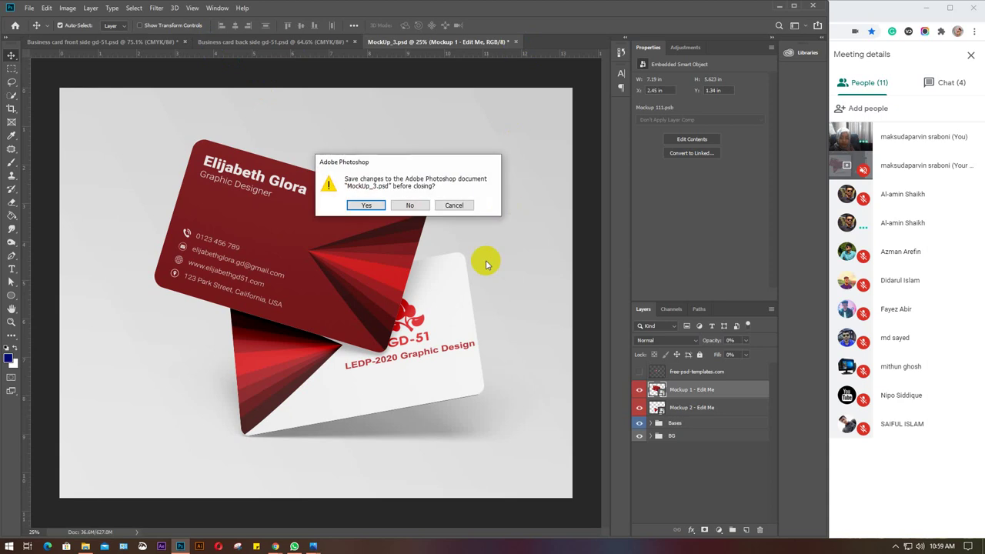
click(423, 204)
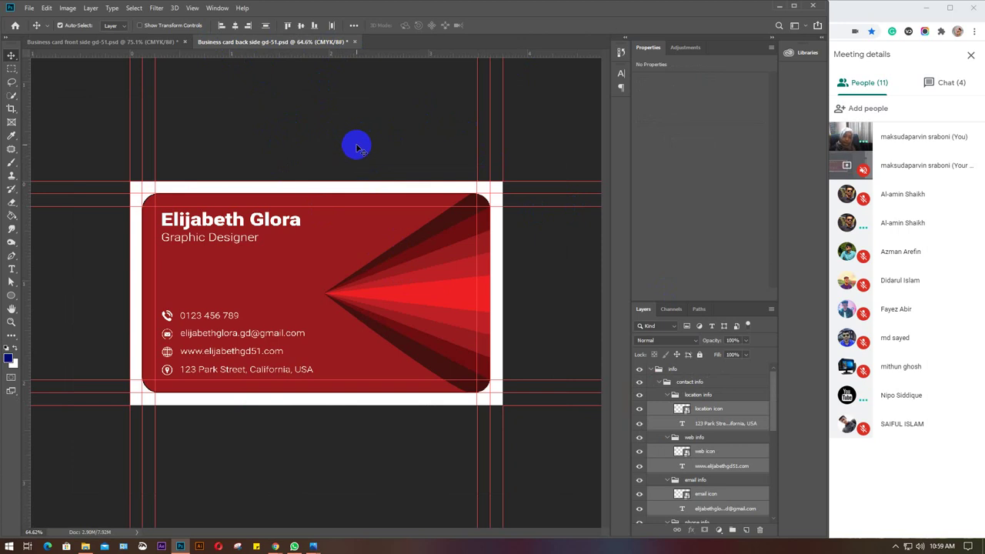
Save the back-side card with Ctrl+S, then close the front-side and back-side documents.
key(ctrl+s)
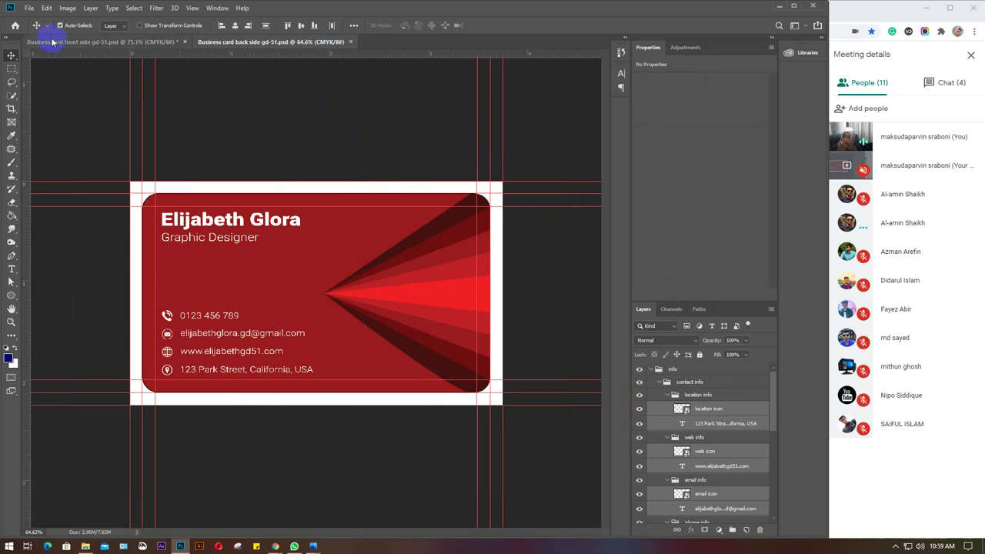
click(66, 40)
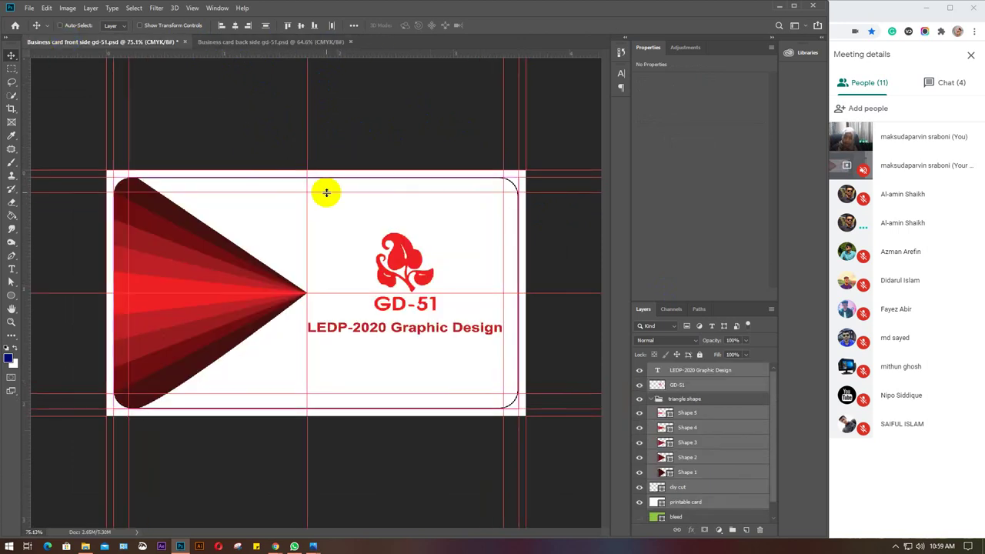
click(180, 41)
click(181, 42)
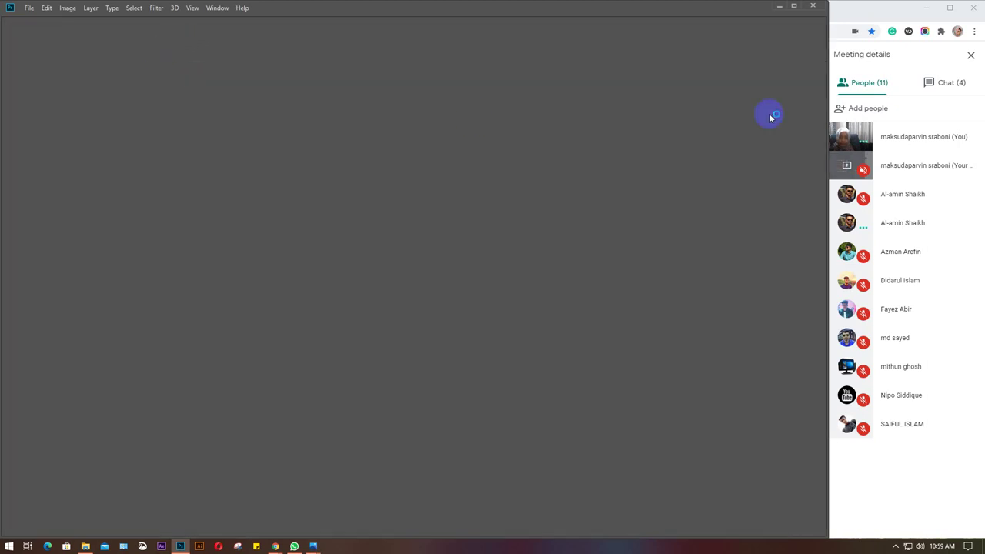
Minimize Photoshop to return to the Meet call and reveal the hidden system tray icons.
click(777, 8)
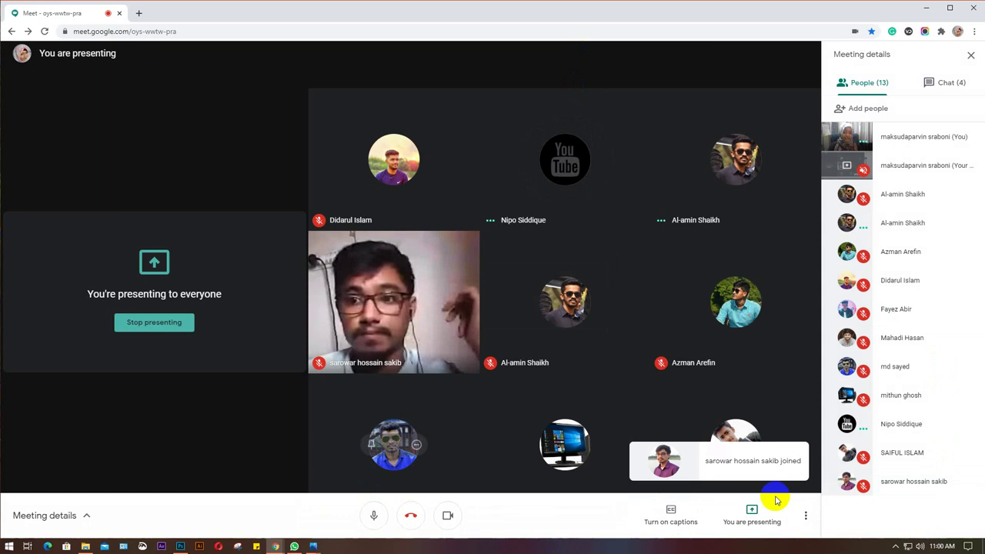
click(895, 546)
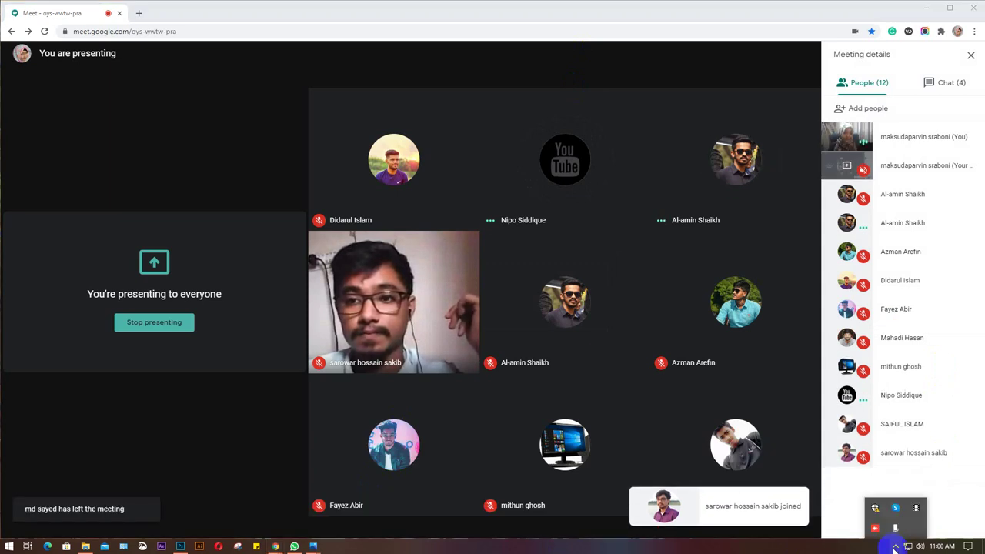